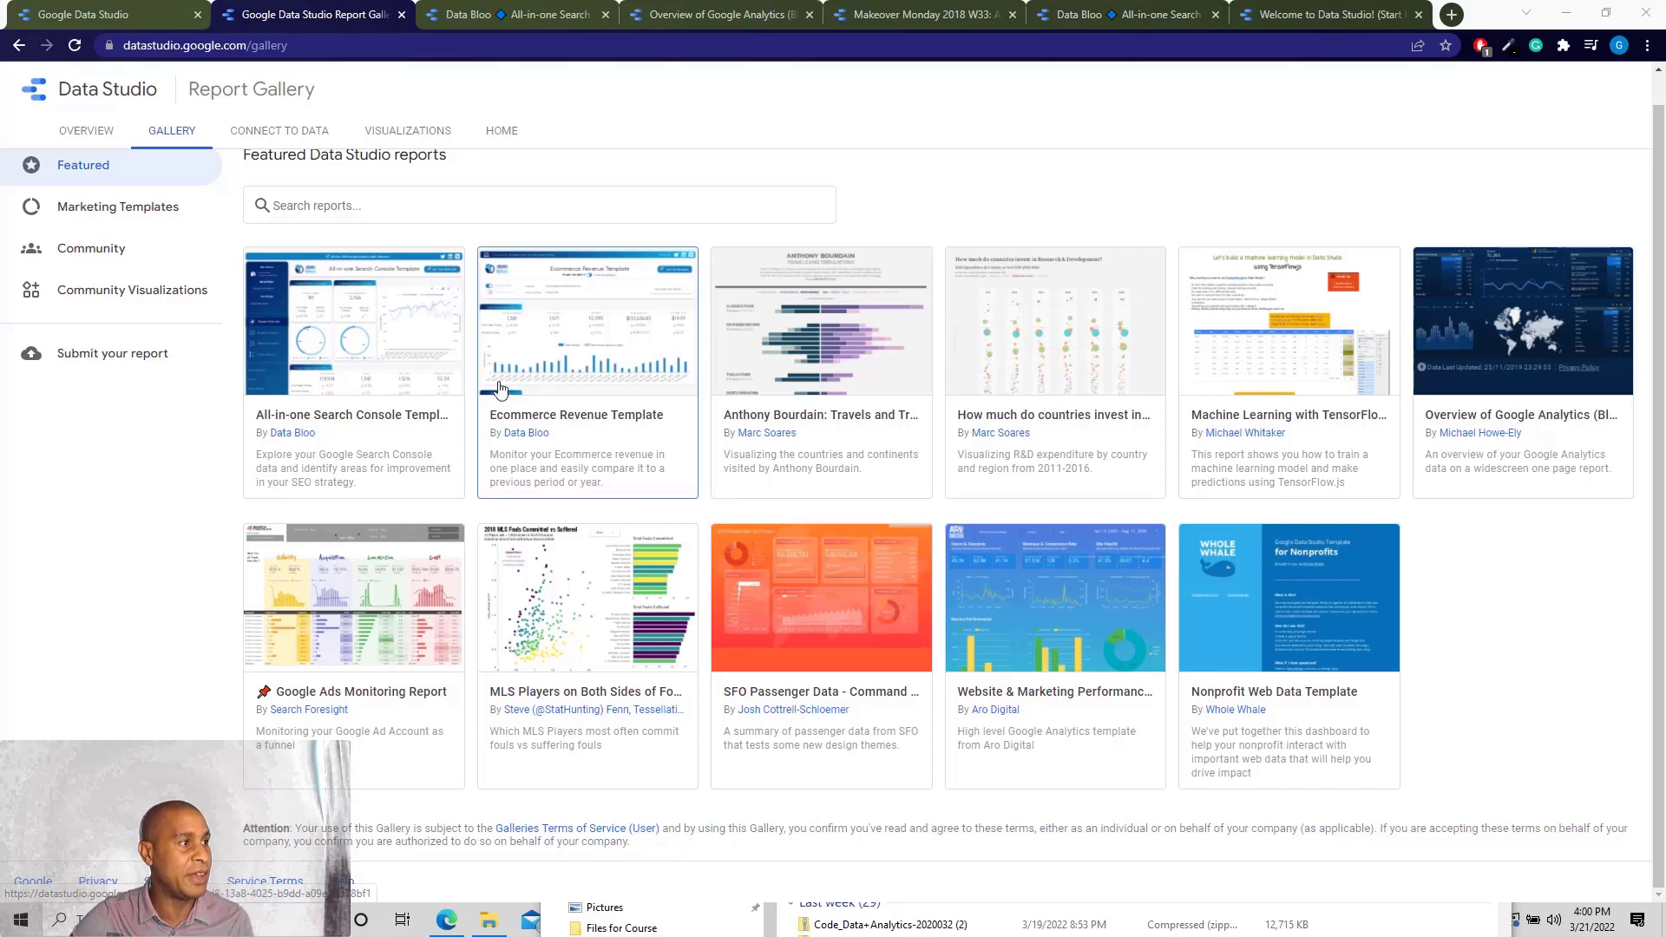
Open the All-in-one Search Console Template from the featured reports and examine its indexed pages, queries, organic search KPIs and click trend
left_click(373, 316)
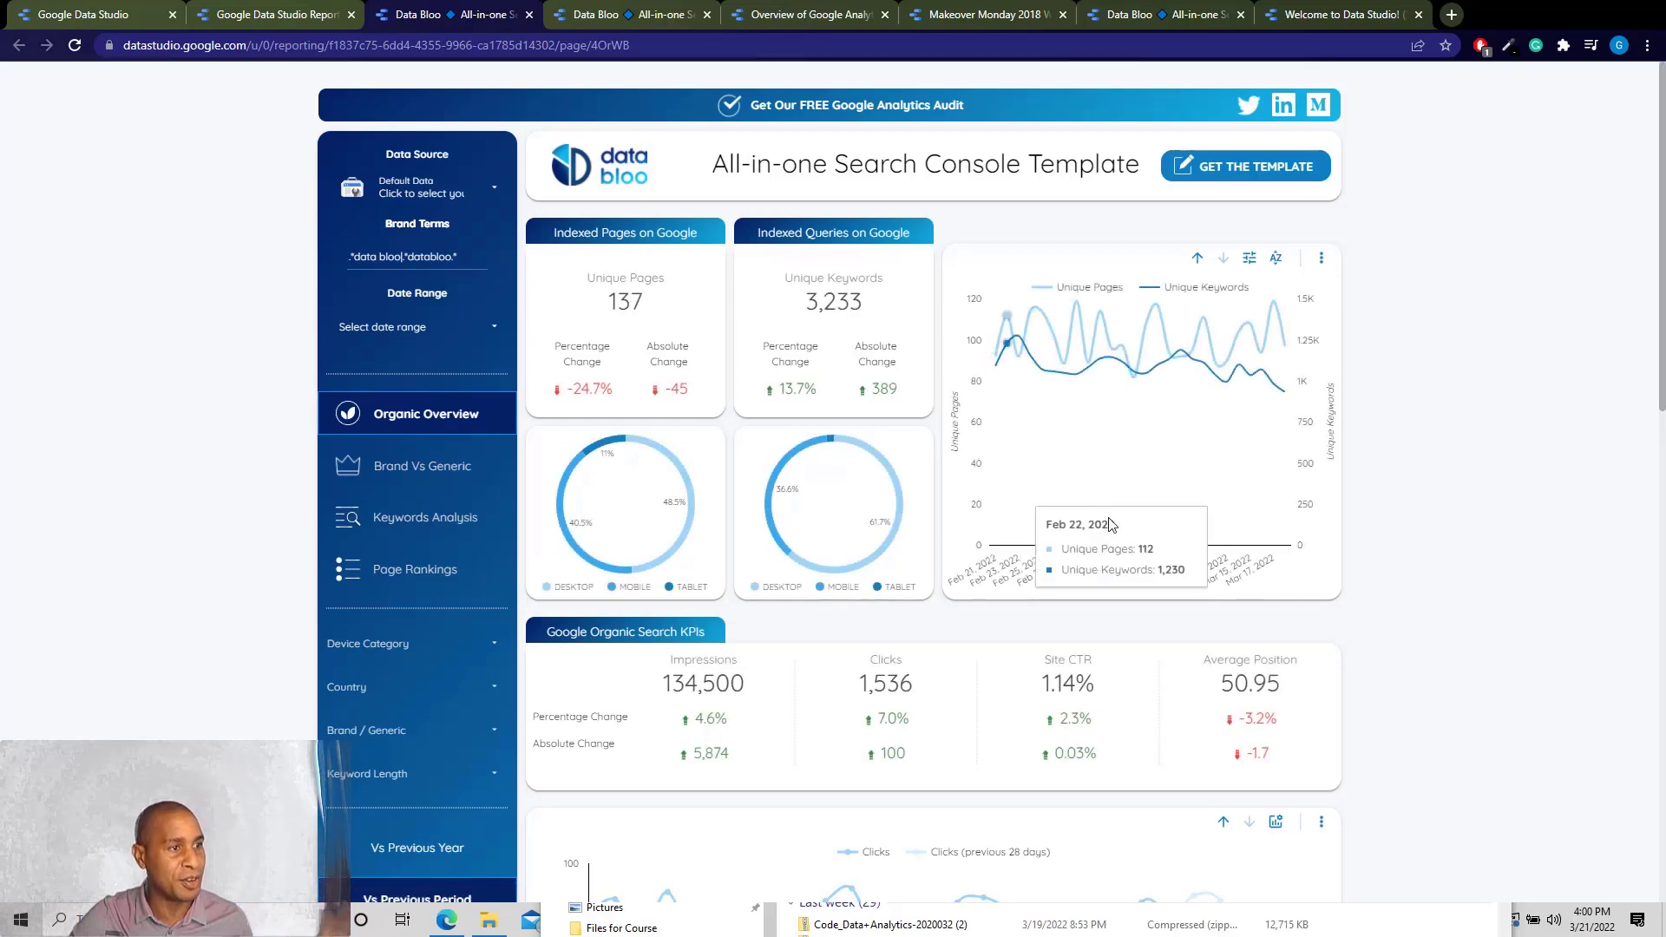
scroll(963, 655, "down", 2)
scroll(961, 656, "down", 2)
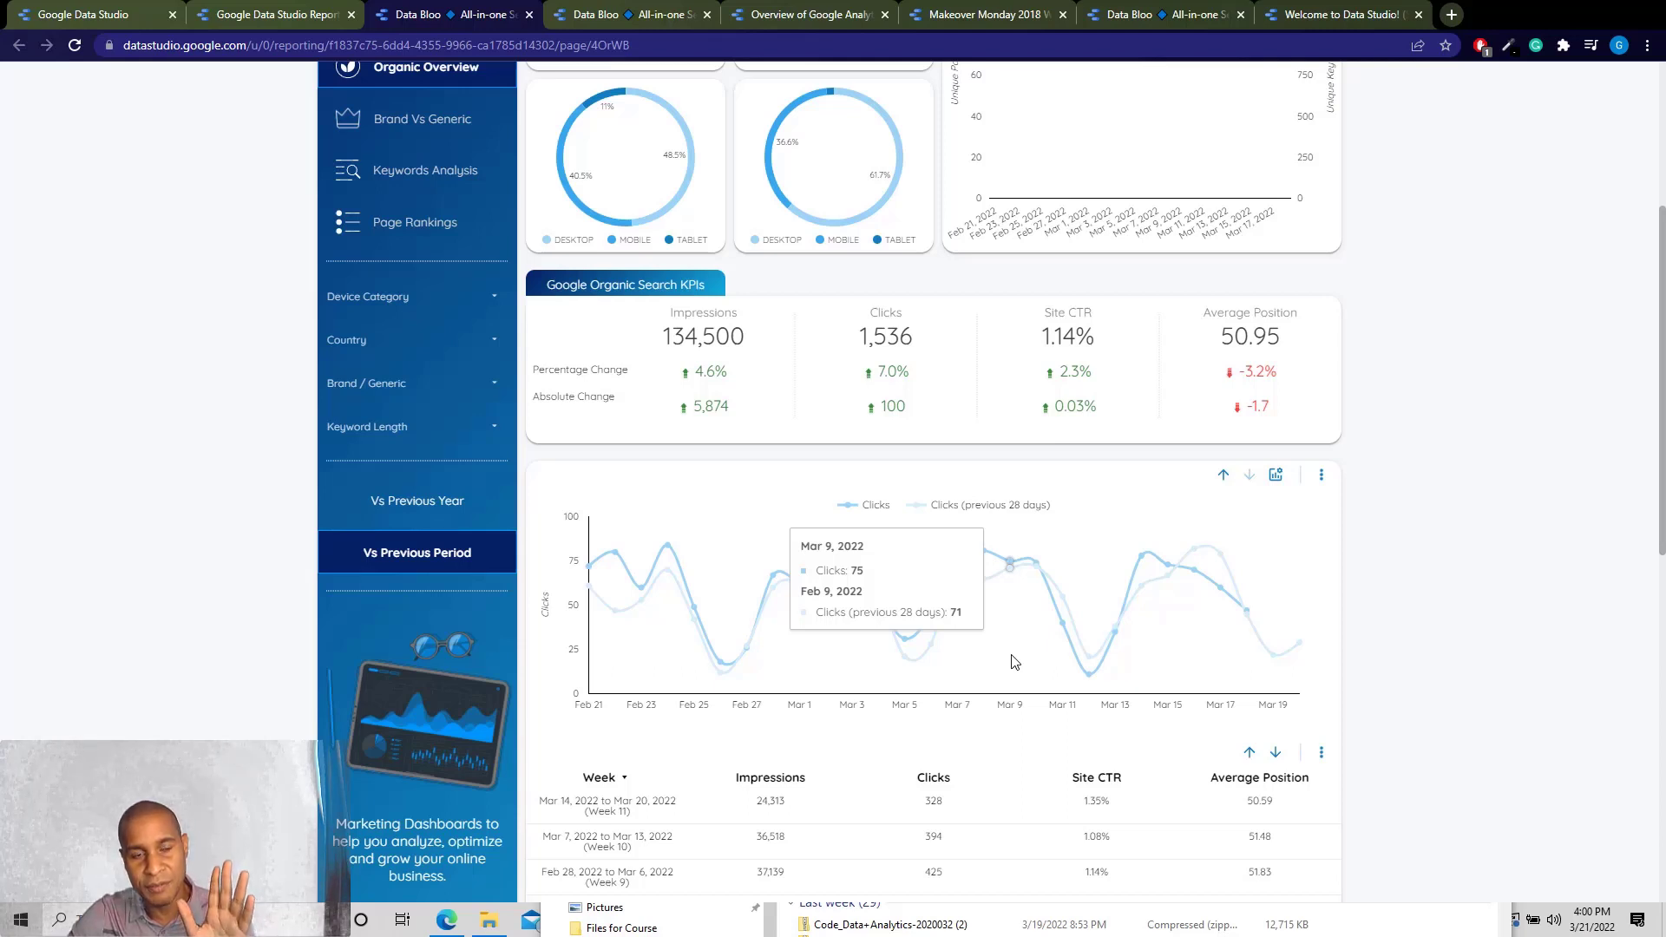
scroll(781, 677, "up", 3)
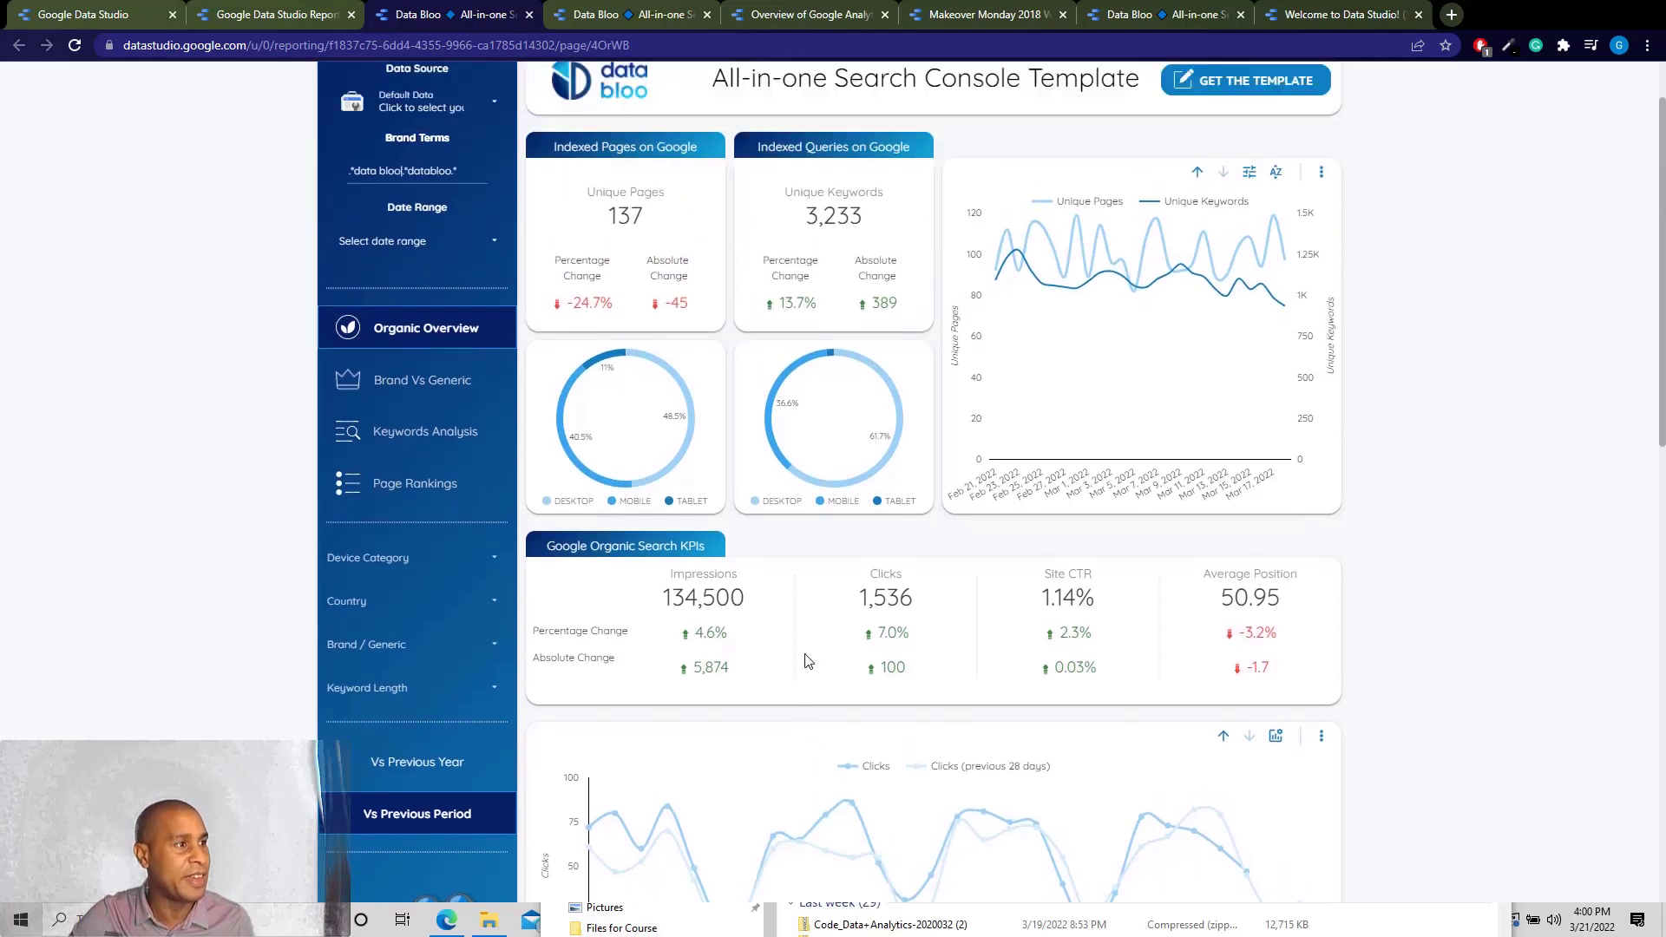
scroll(804, 662, "up", 1)
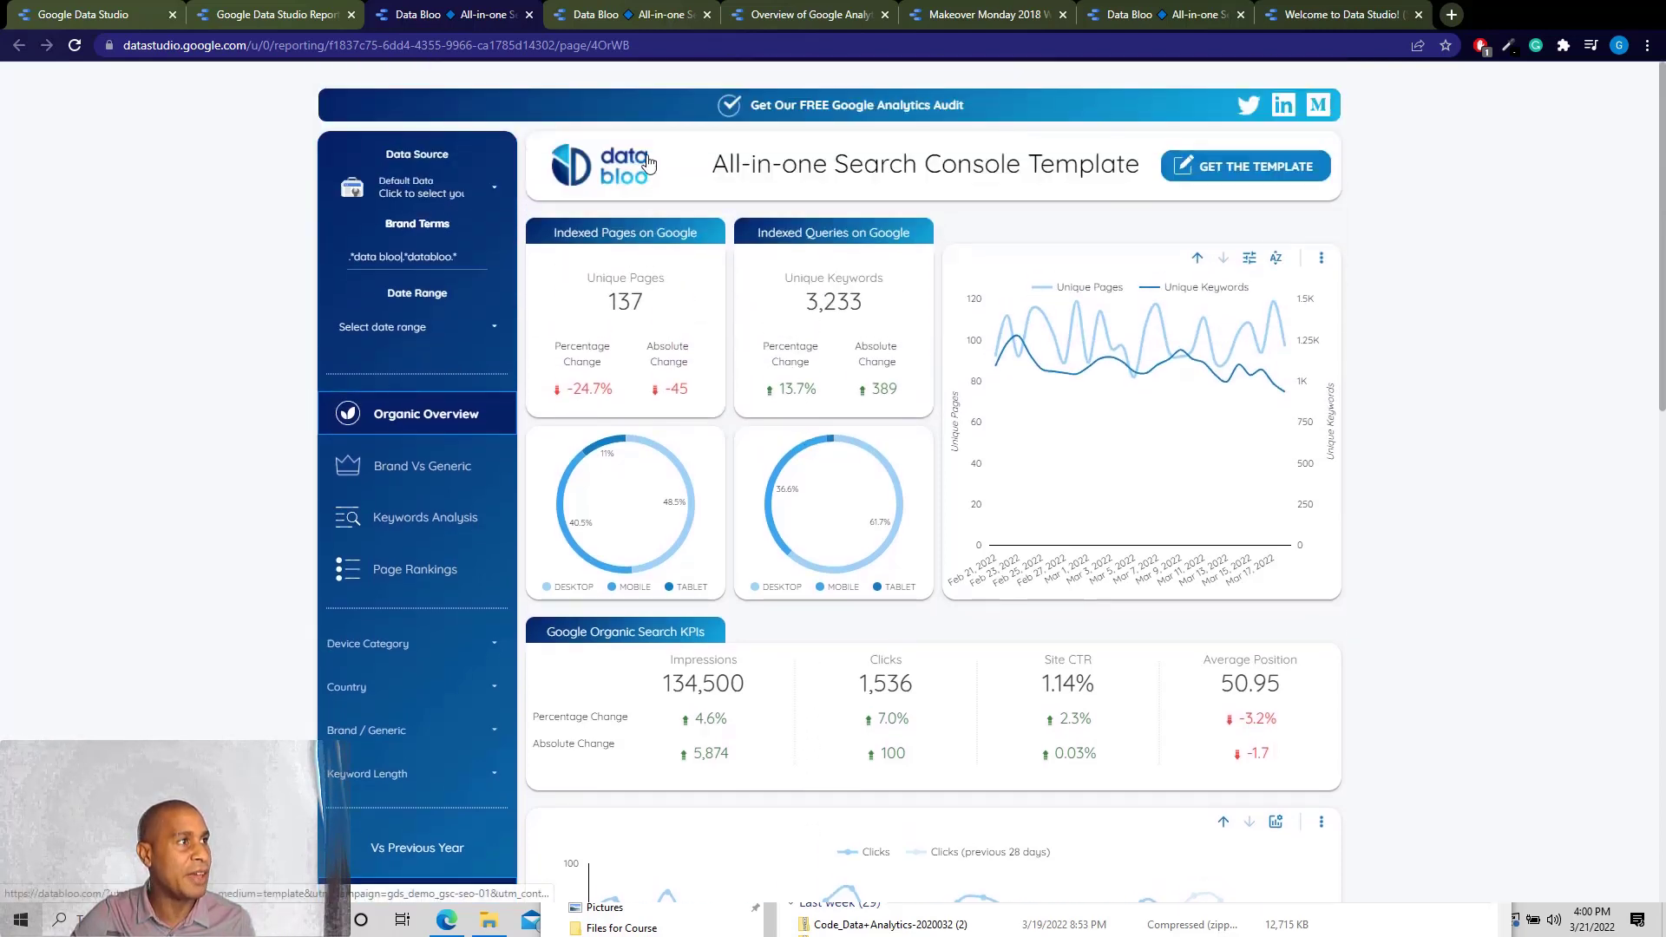
left_click(642, 15)
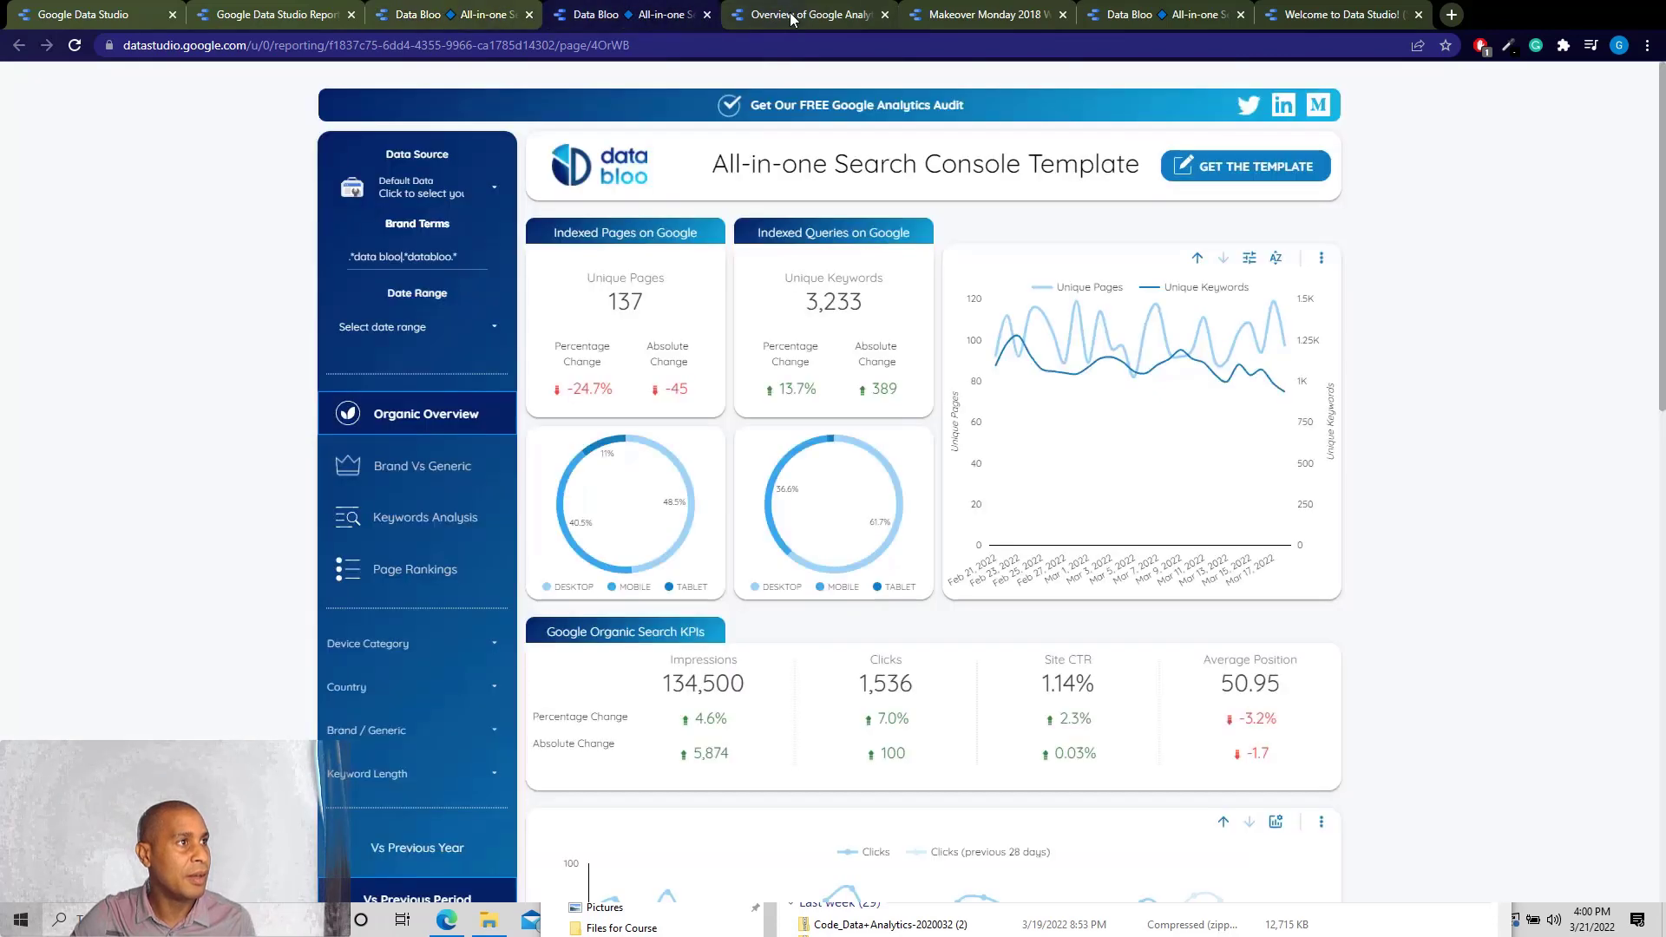
View the Overview of Google Analytics (Blue World report) and the Anthony Bourdain: Travels and Tribulations report
left_click(792, 15)
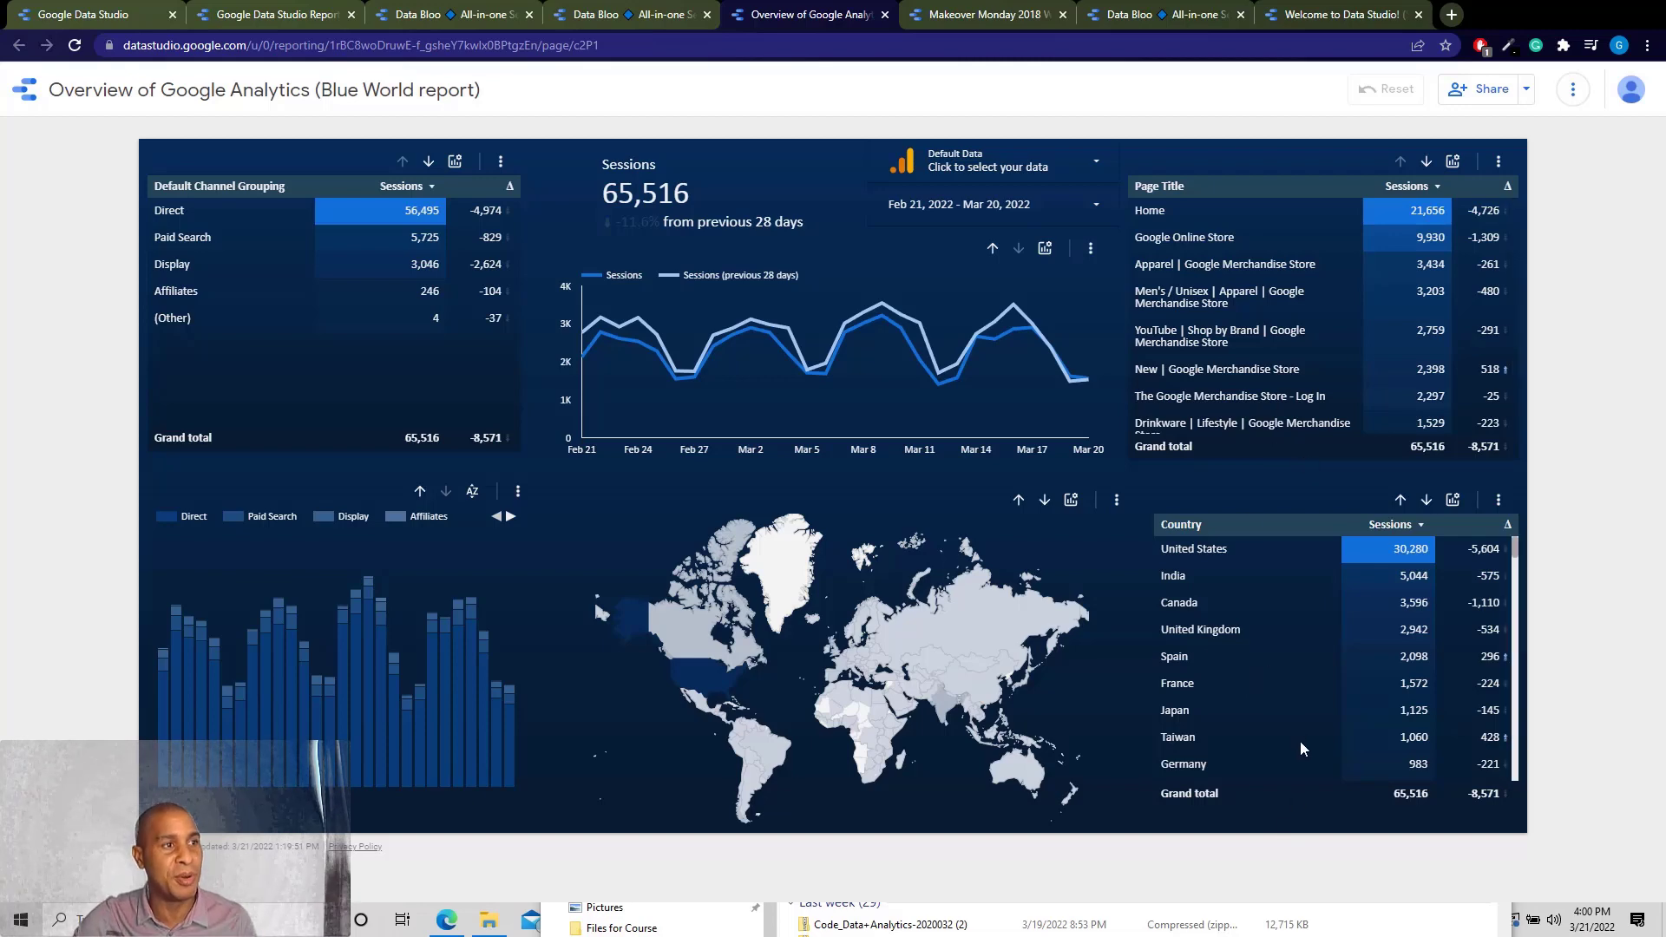
mouse_move(958, 661)
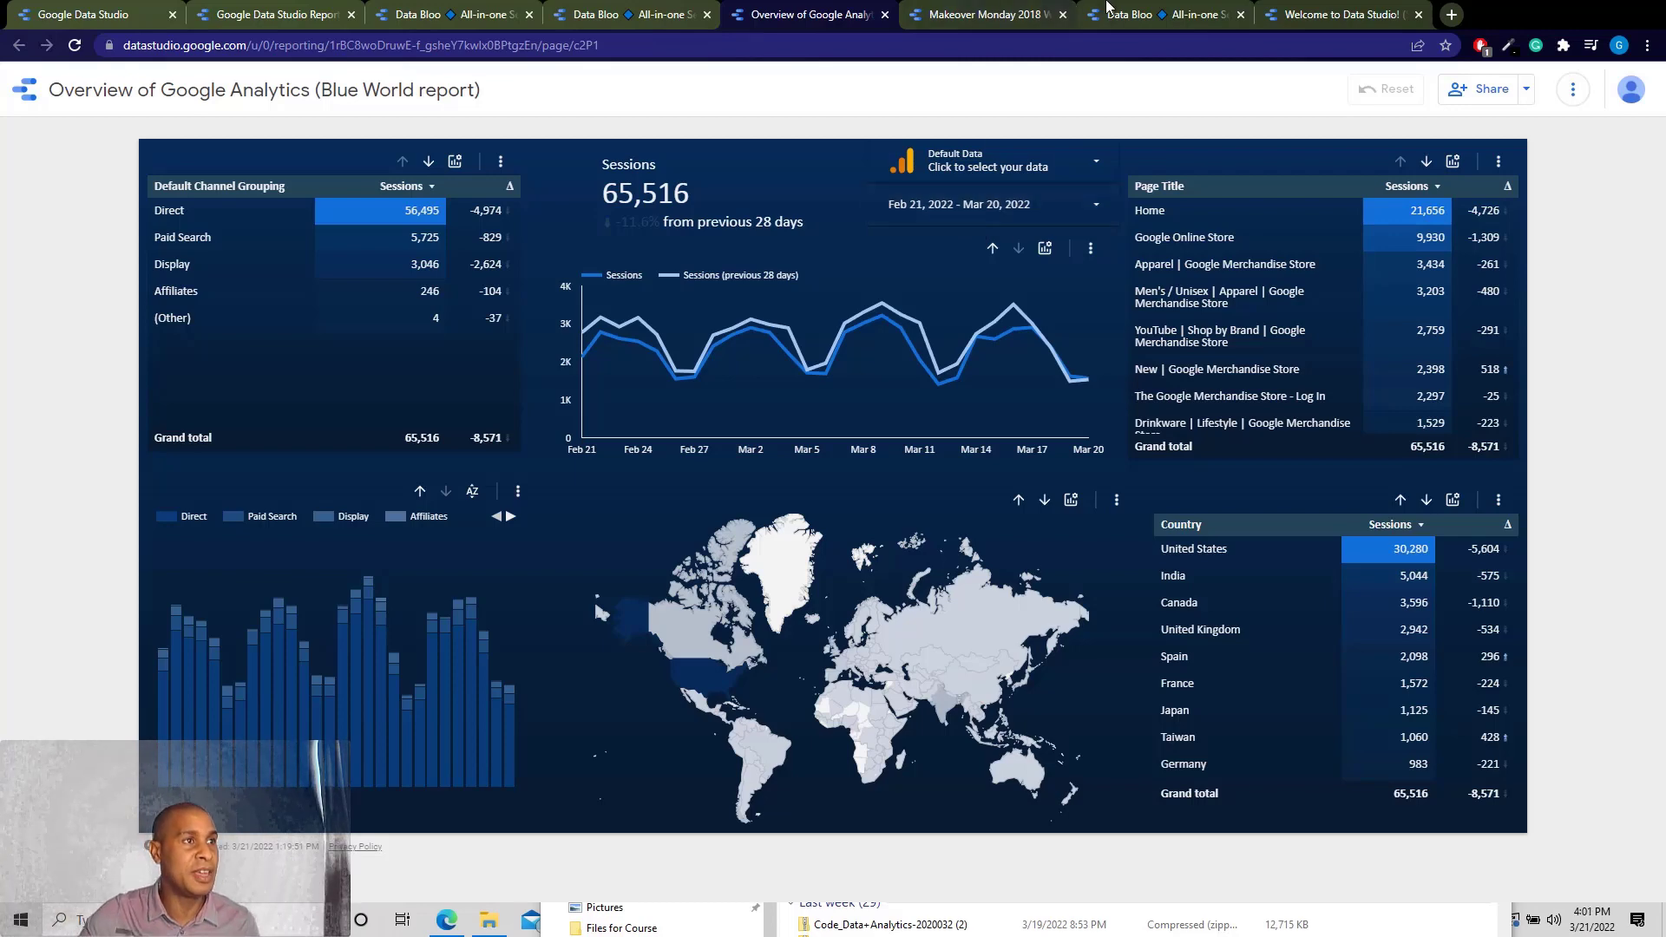
left_click(1109, 10)
left_click(1030, 7)
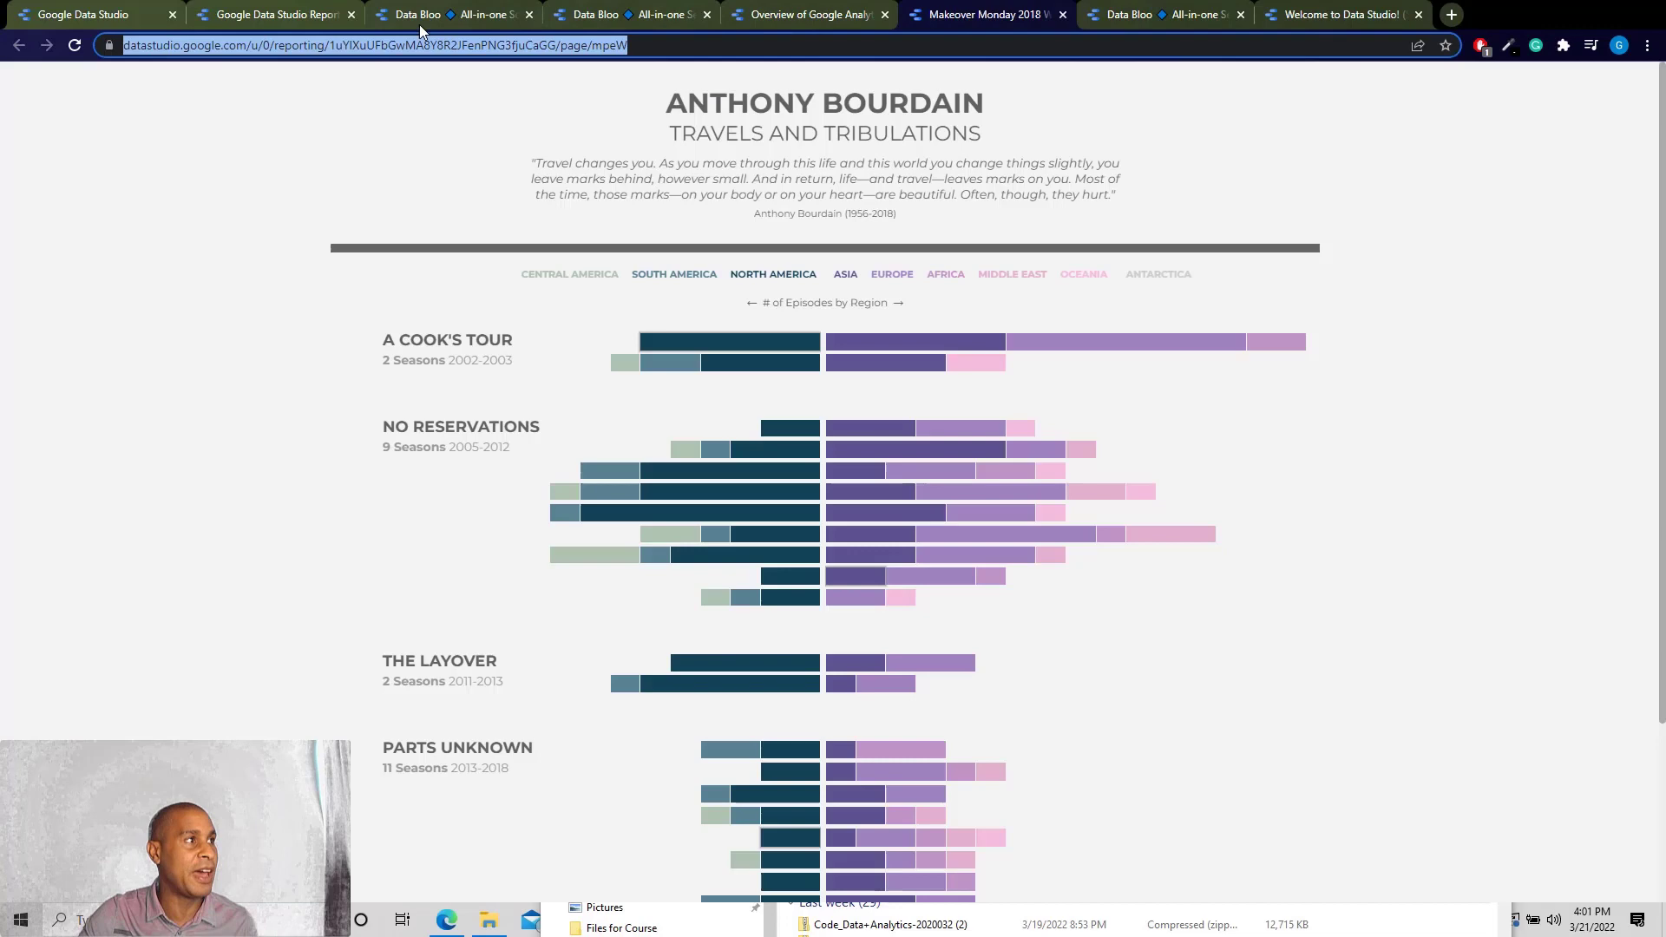
Return to the Report Gallery and open further featured examples, including the SFO passenger data and Aro Digital performance reports
left_click(321, 13)
left_click(830, 616)
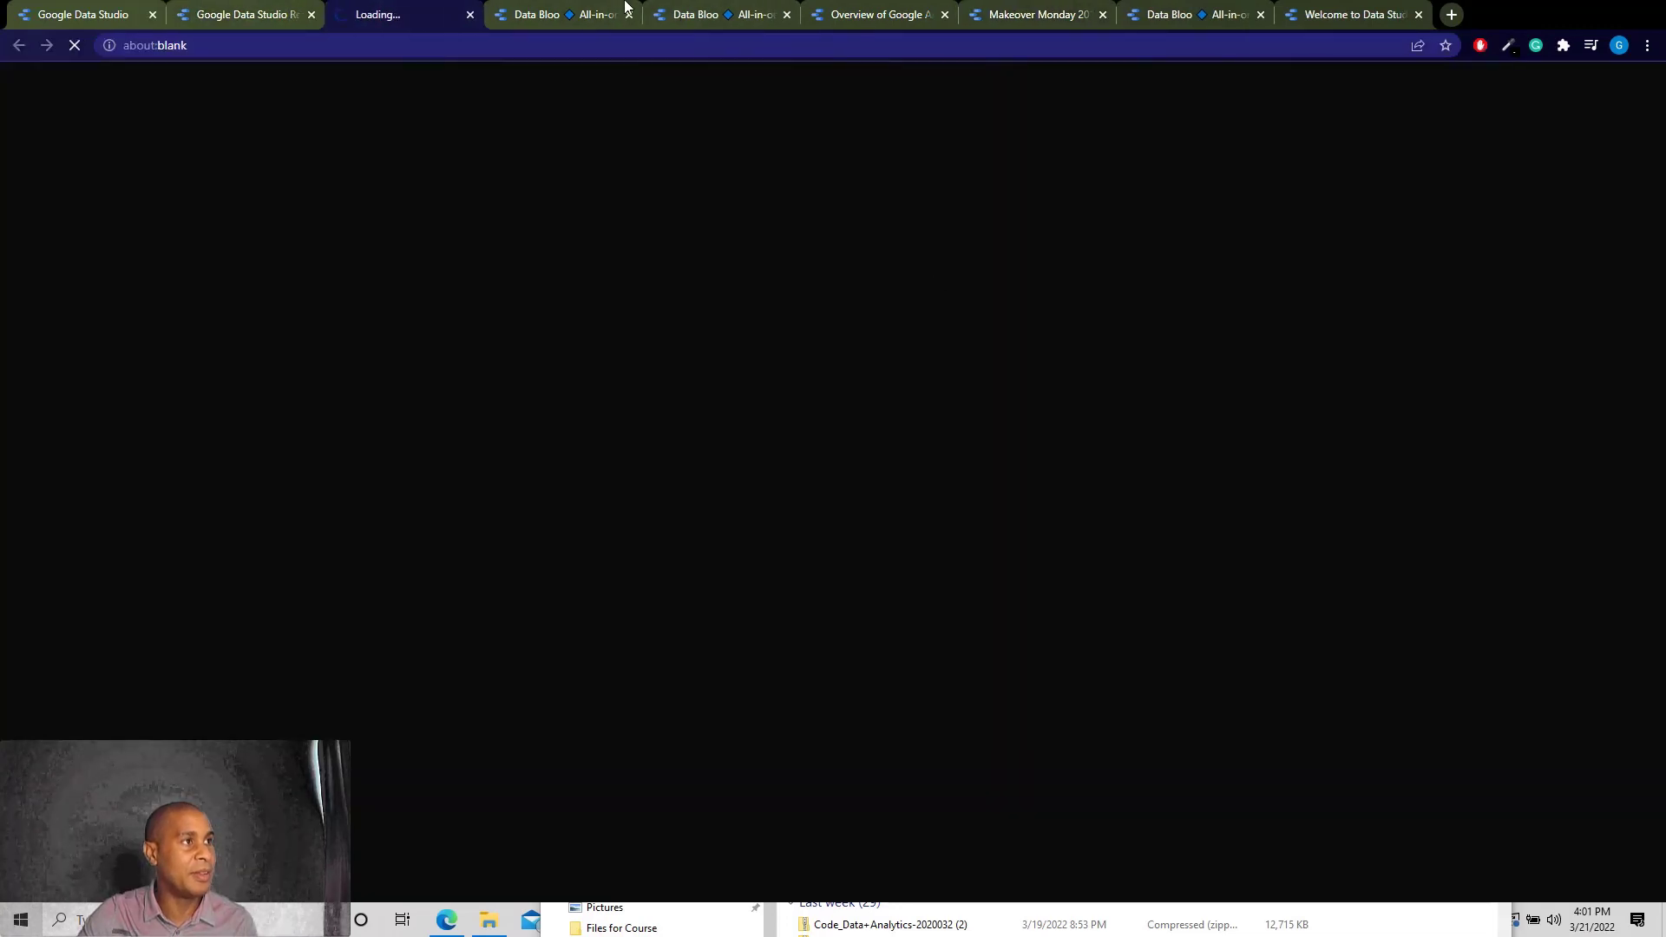
left_click(263, 16)
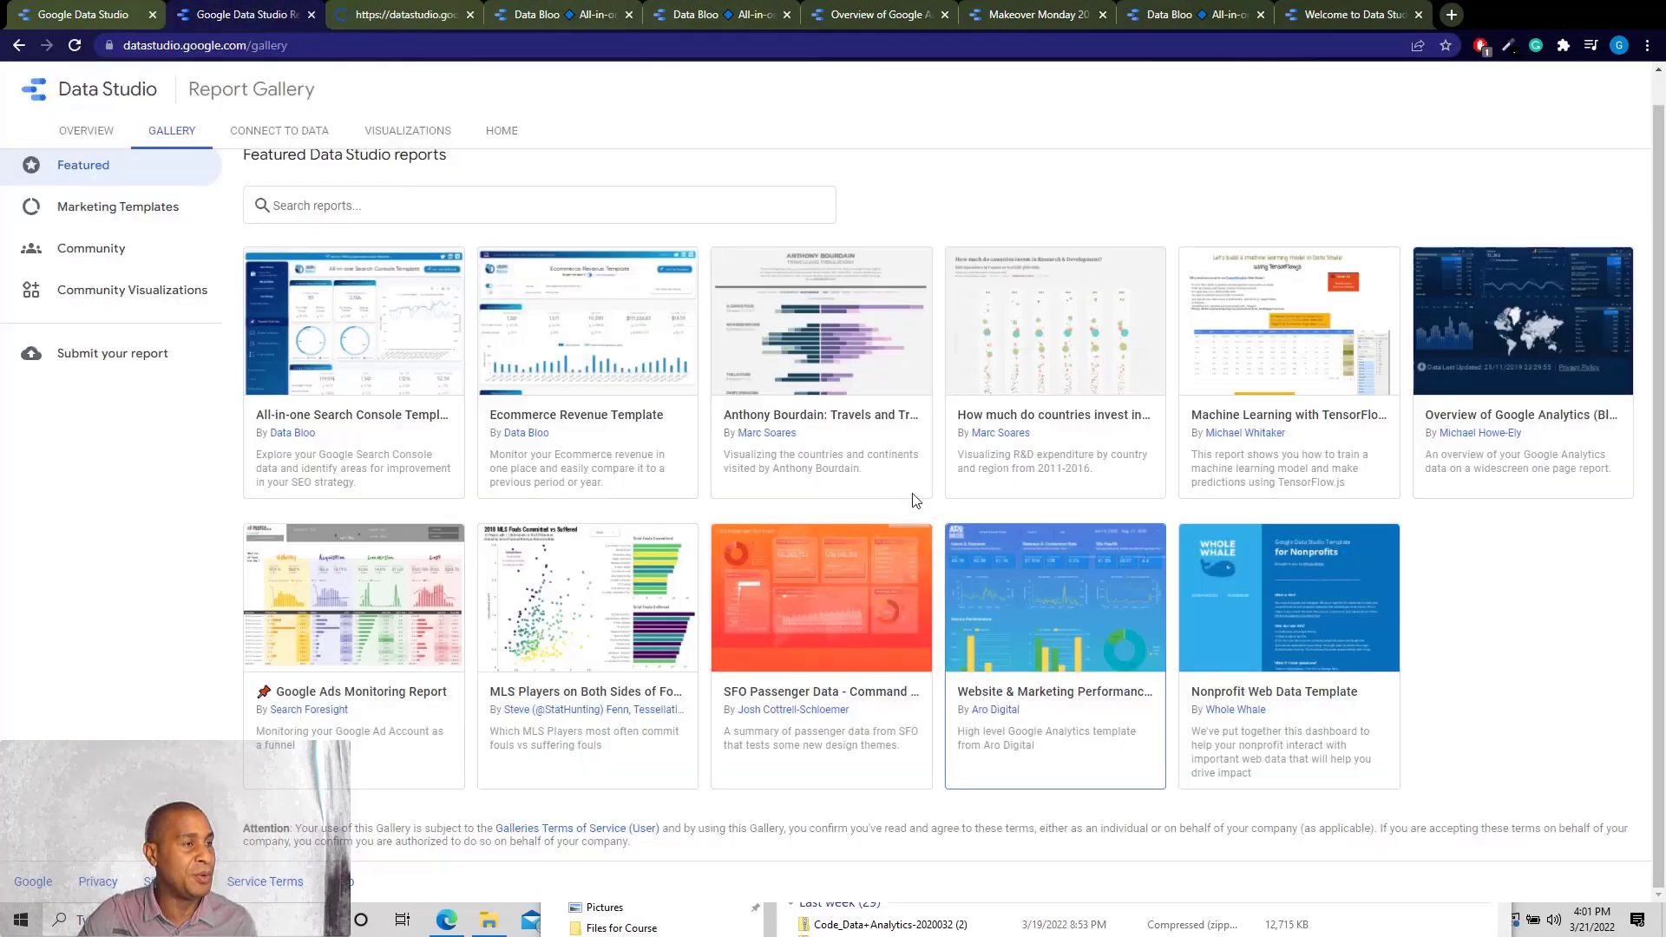
left_click(670, 252)
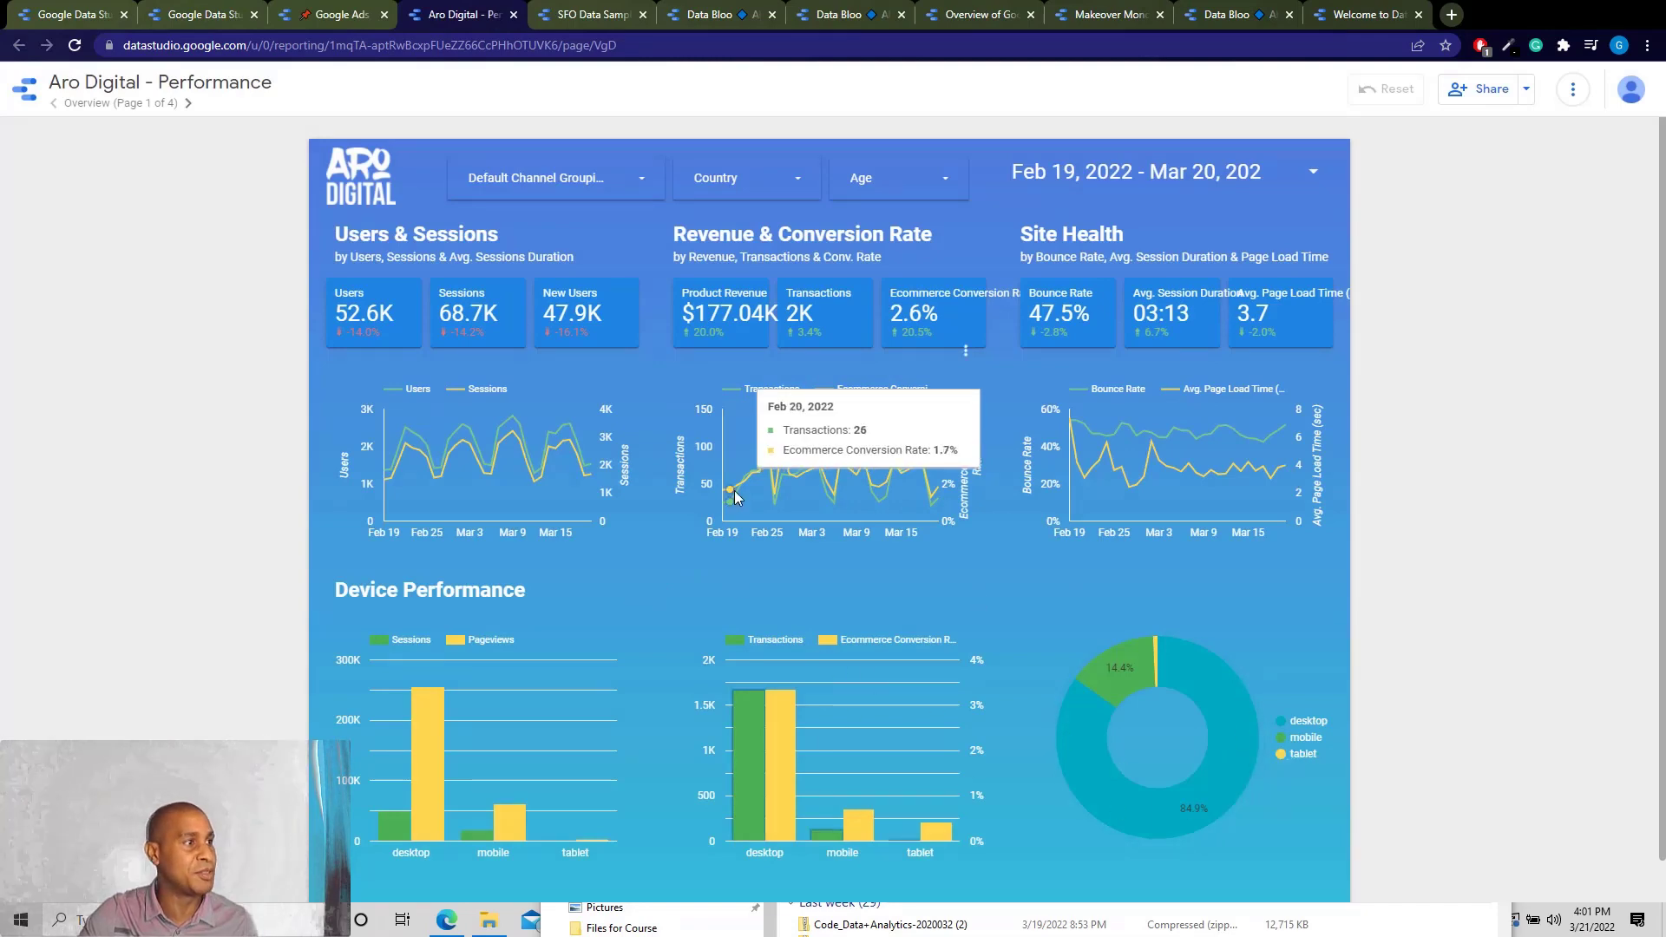
Examine the Google Ads Monitoring Report's visibility, acquisition, conversion and cost sections and its campaign table
left_click(340, 15)
scroll(634, 262, "down", 3)
scroll(599, 234, "up", 2)
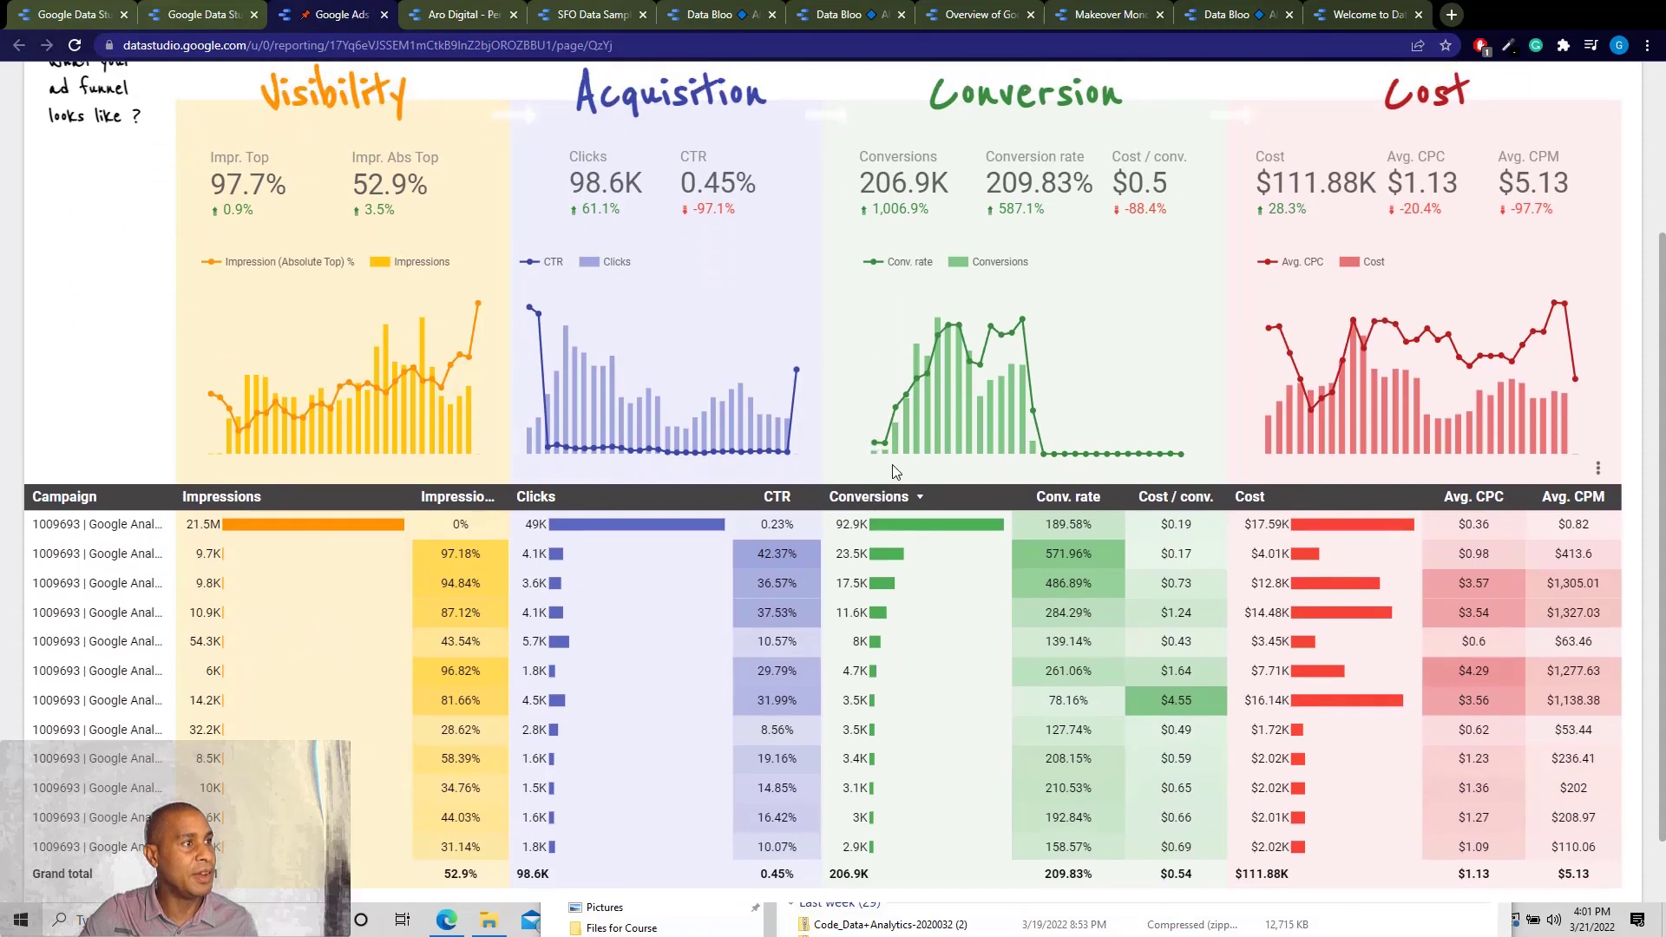
scroll(1367, 520, "down", 3)
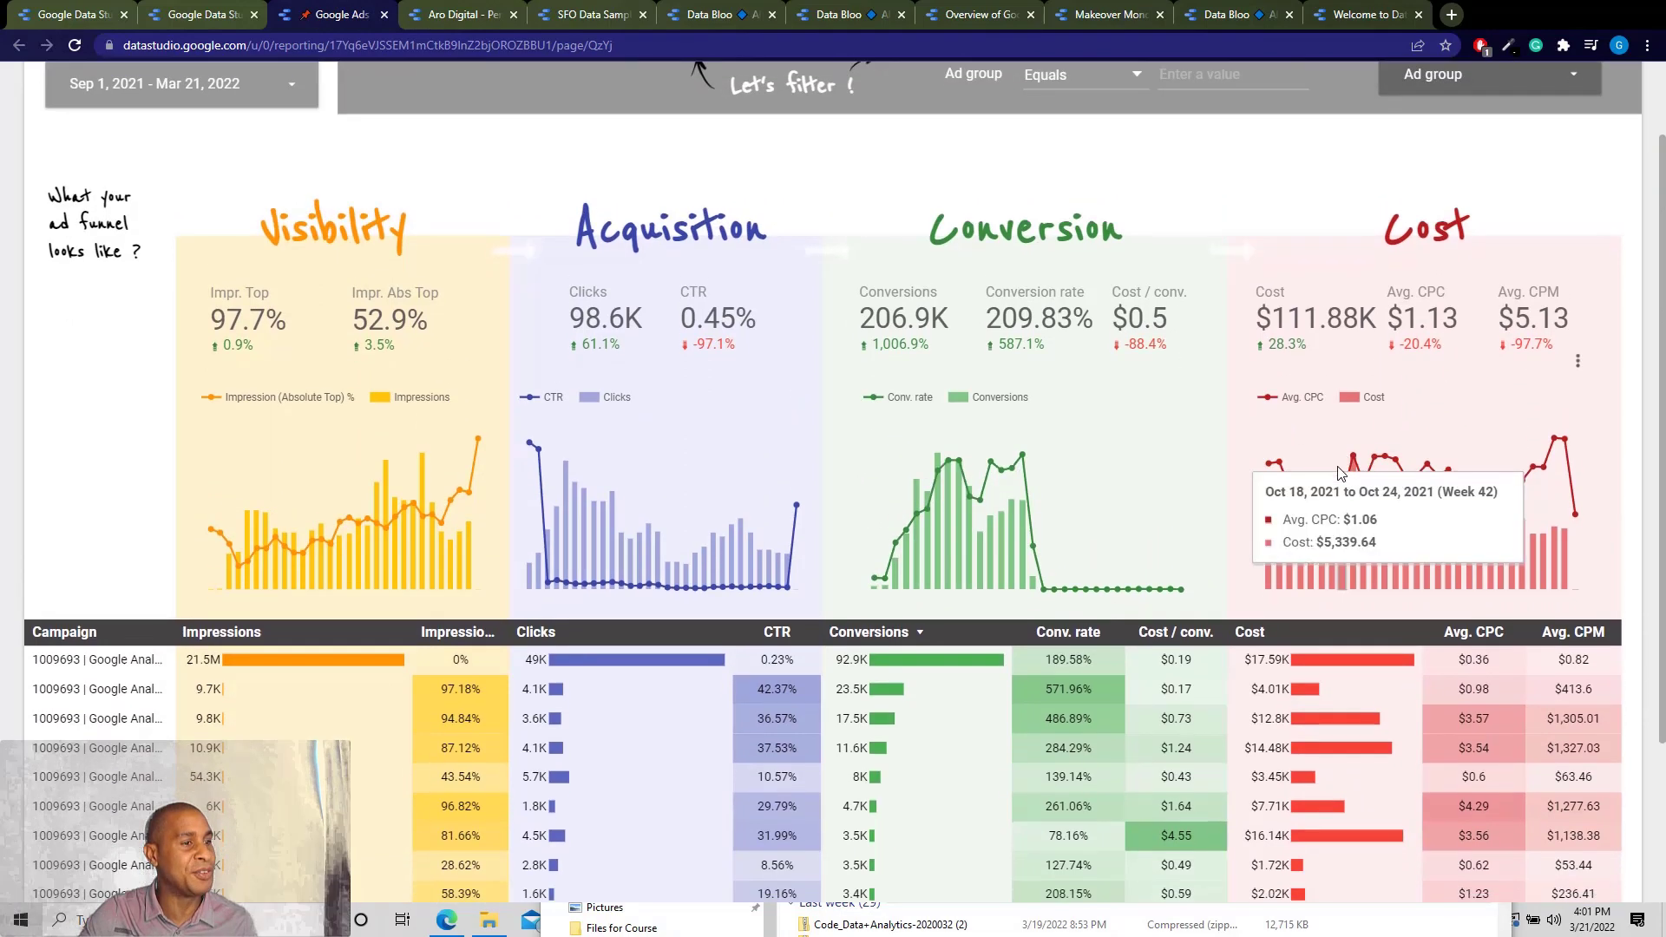
scroll(1121, 733, "up", 2)
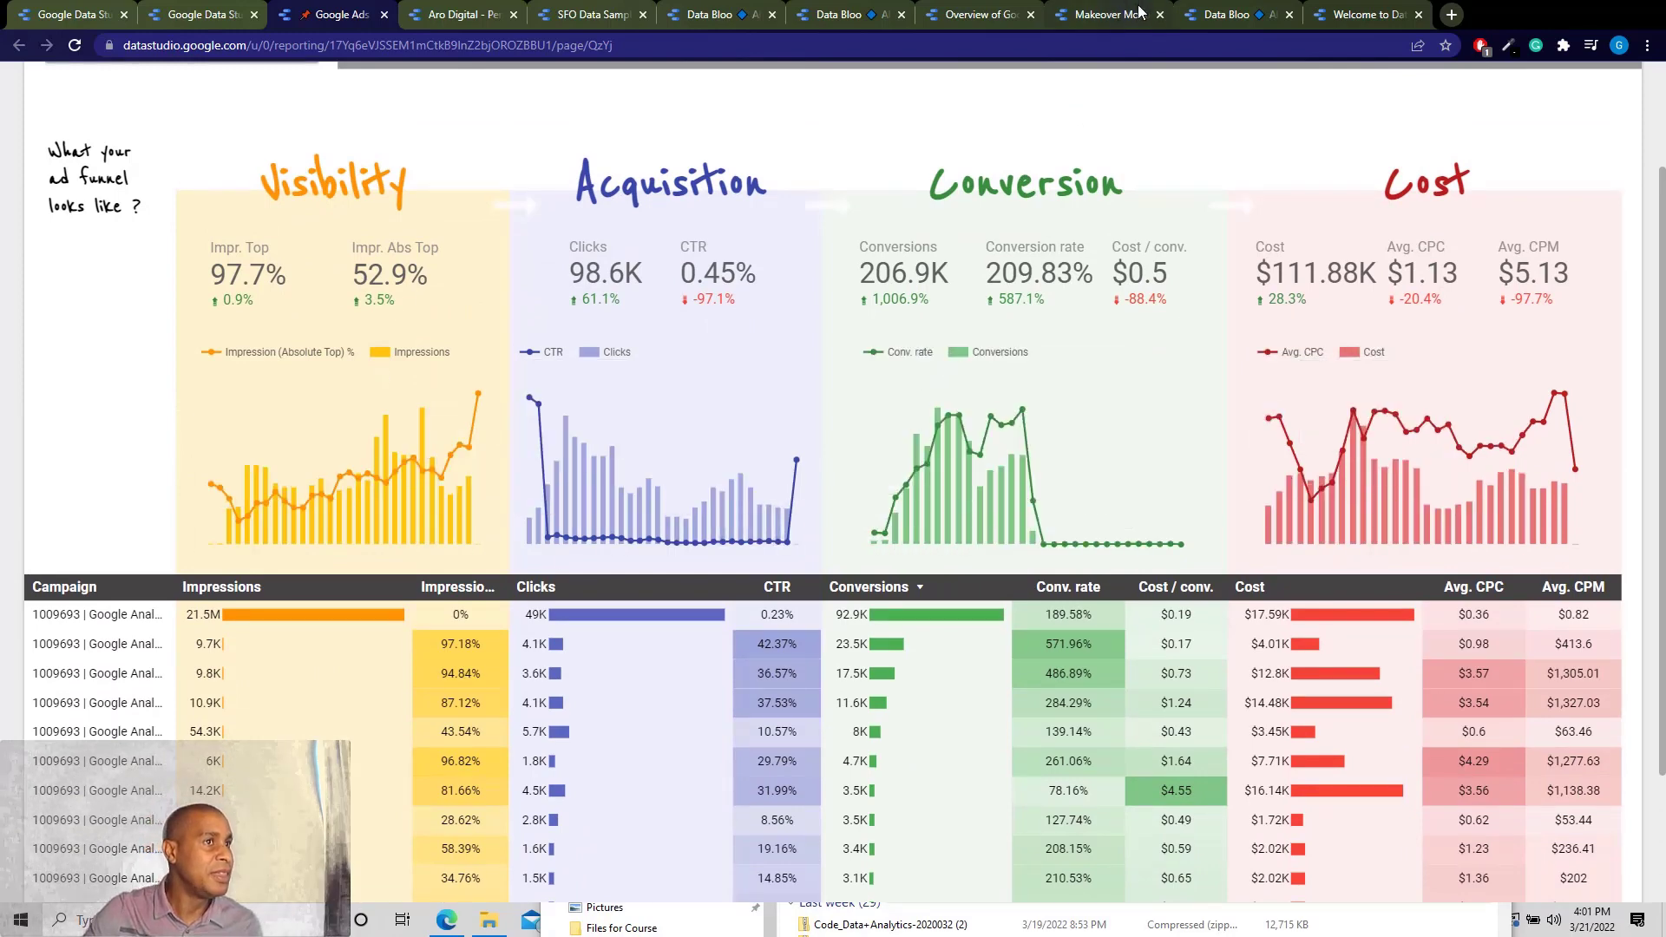
Revisit the Anthony Bourdain report among the open example reports
left_click(1189, 9)
left_click(1095, 14)
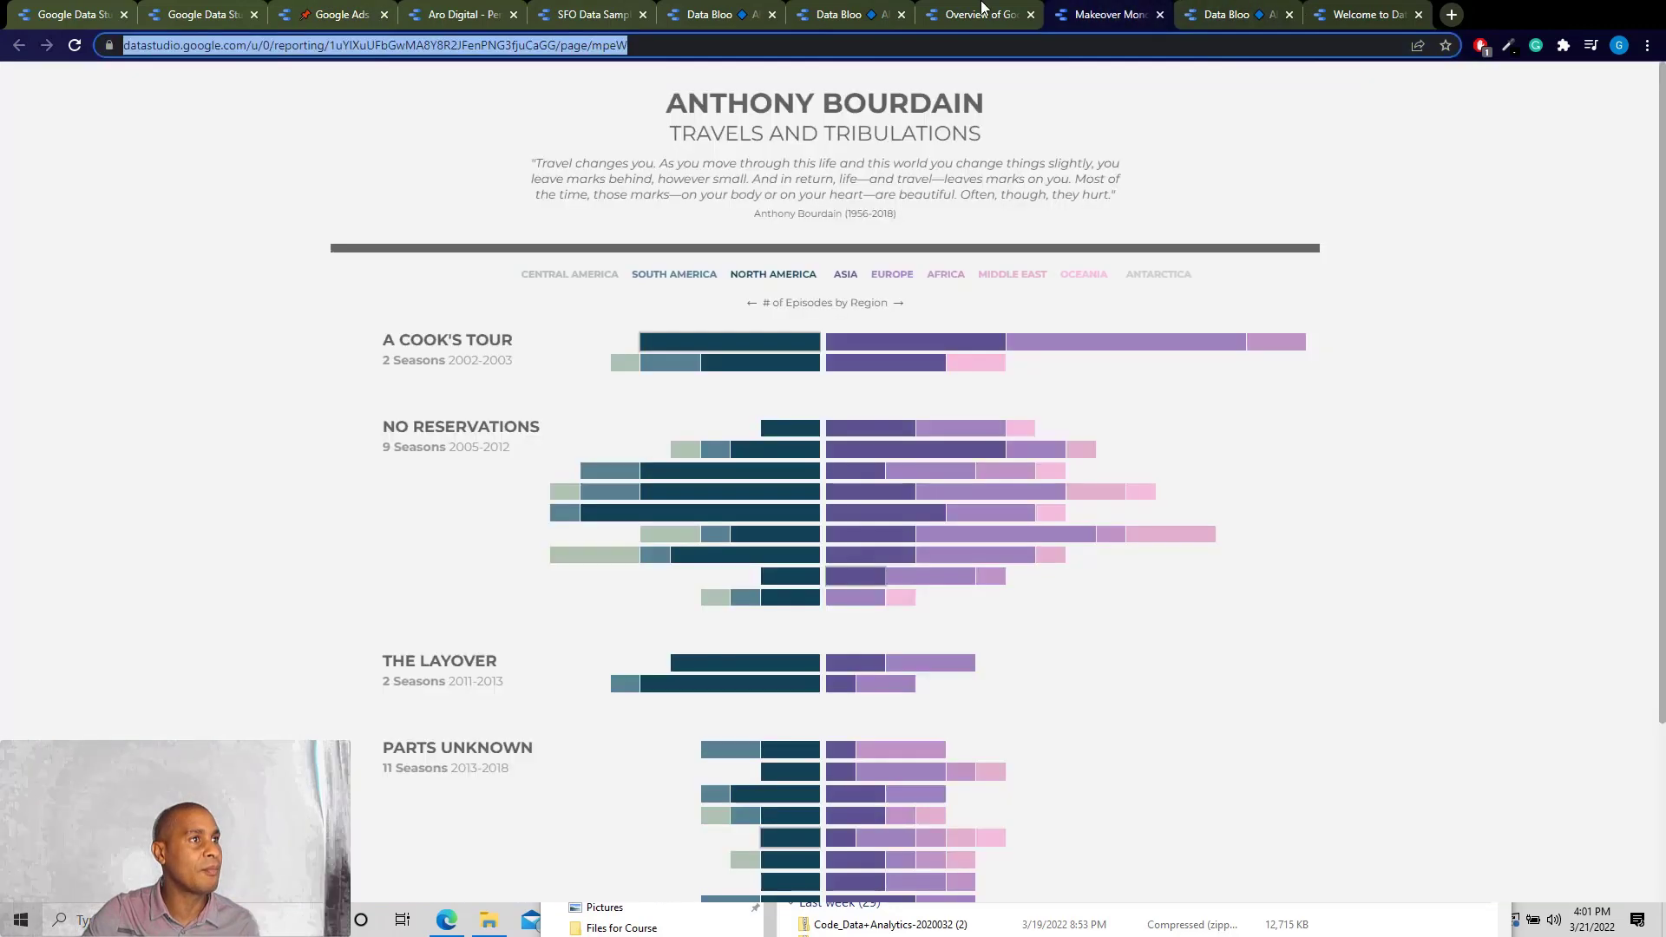
left_click(168, 10)
left_click(1266, 18)
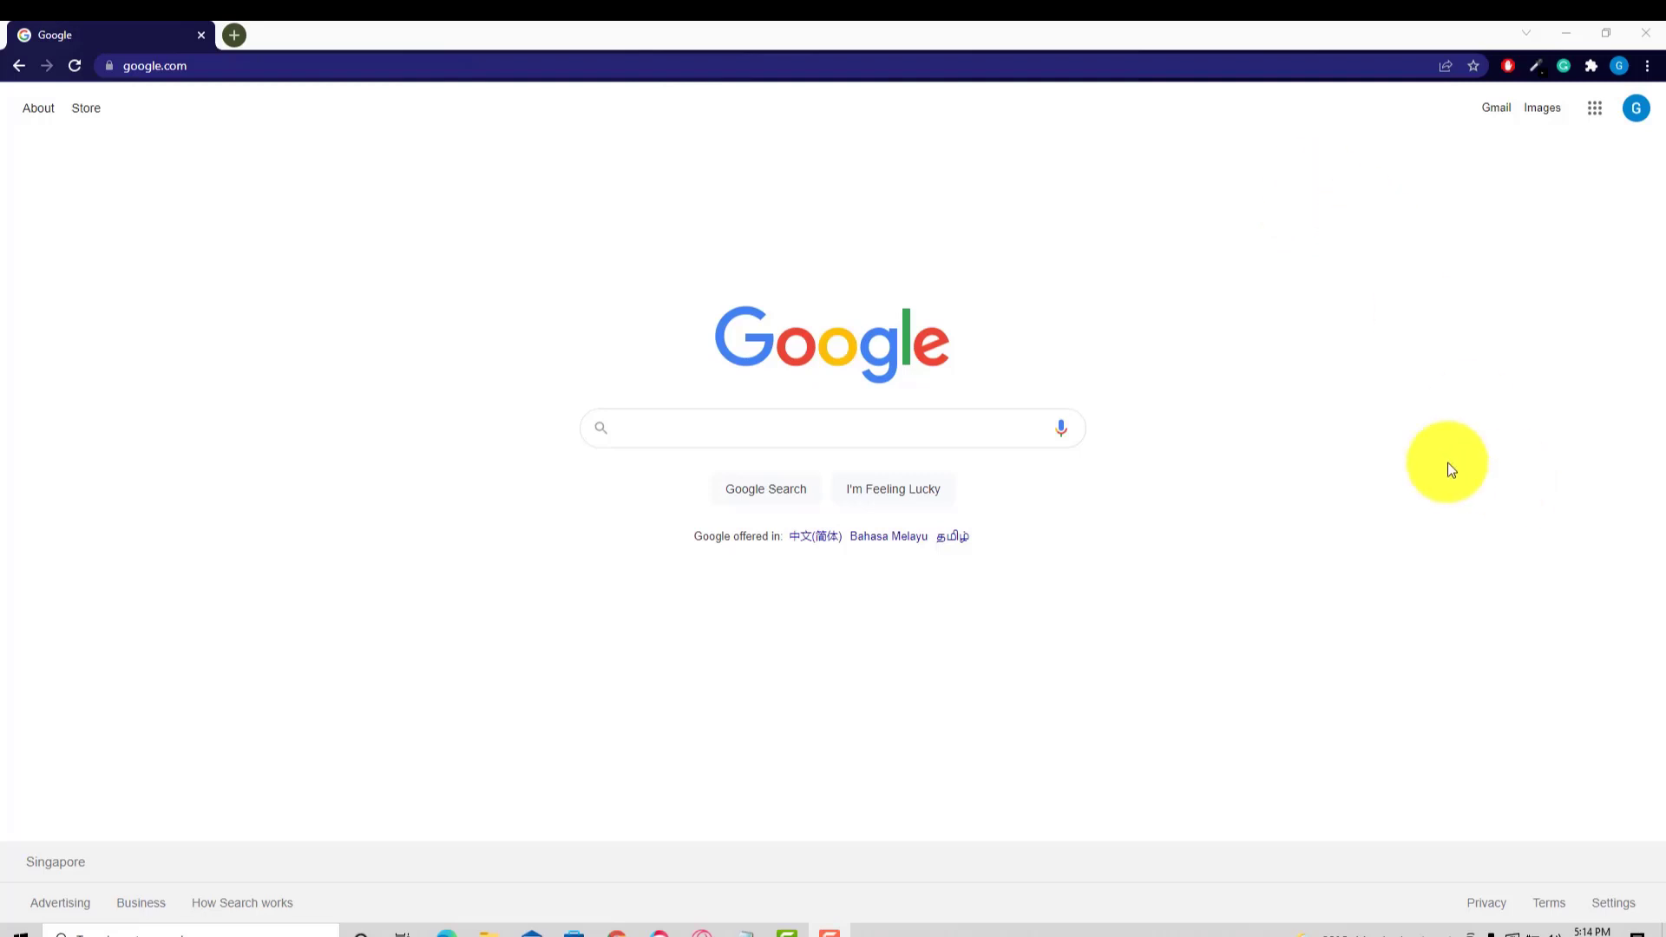
Search Google for "google data studio" and open the Google Data Studio Overview result
left_click(866, 439)
type("googl")
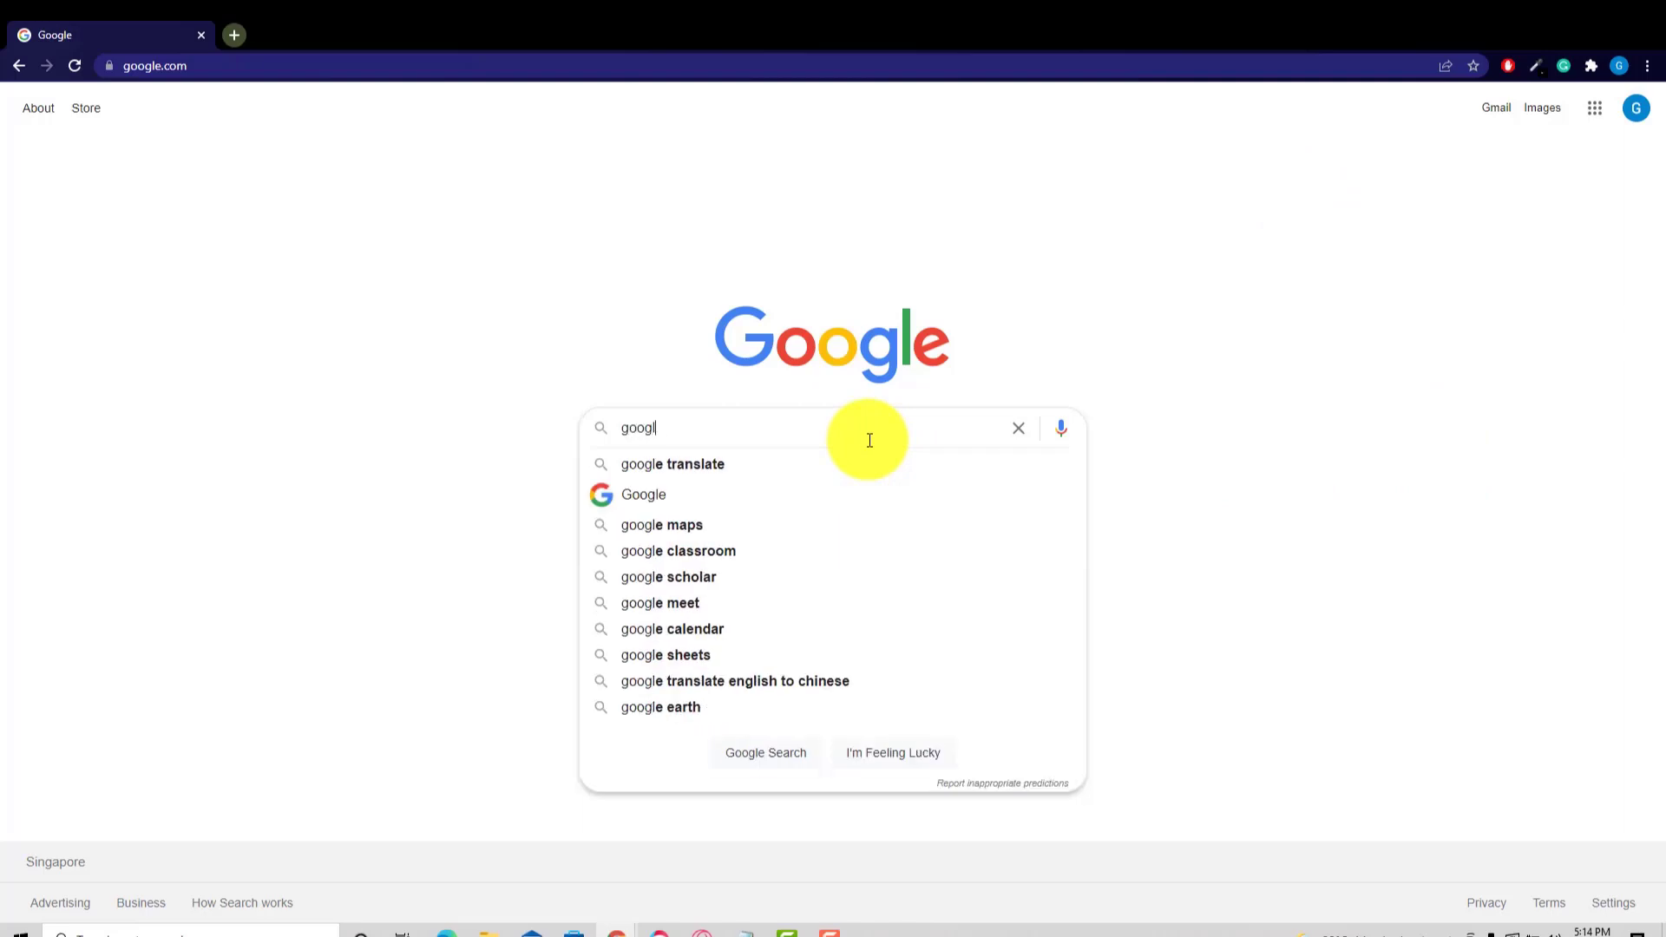
type("e data studio")
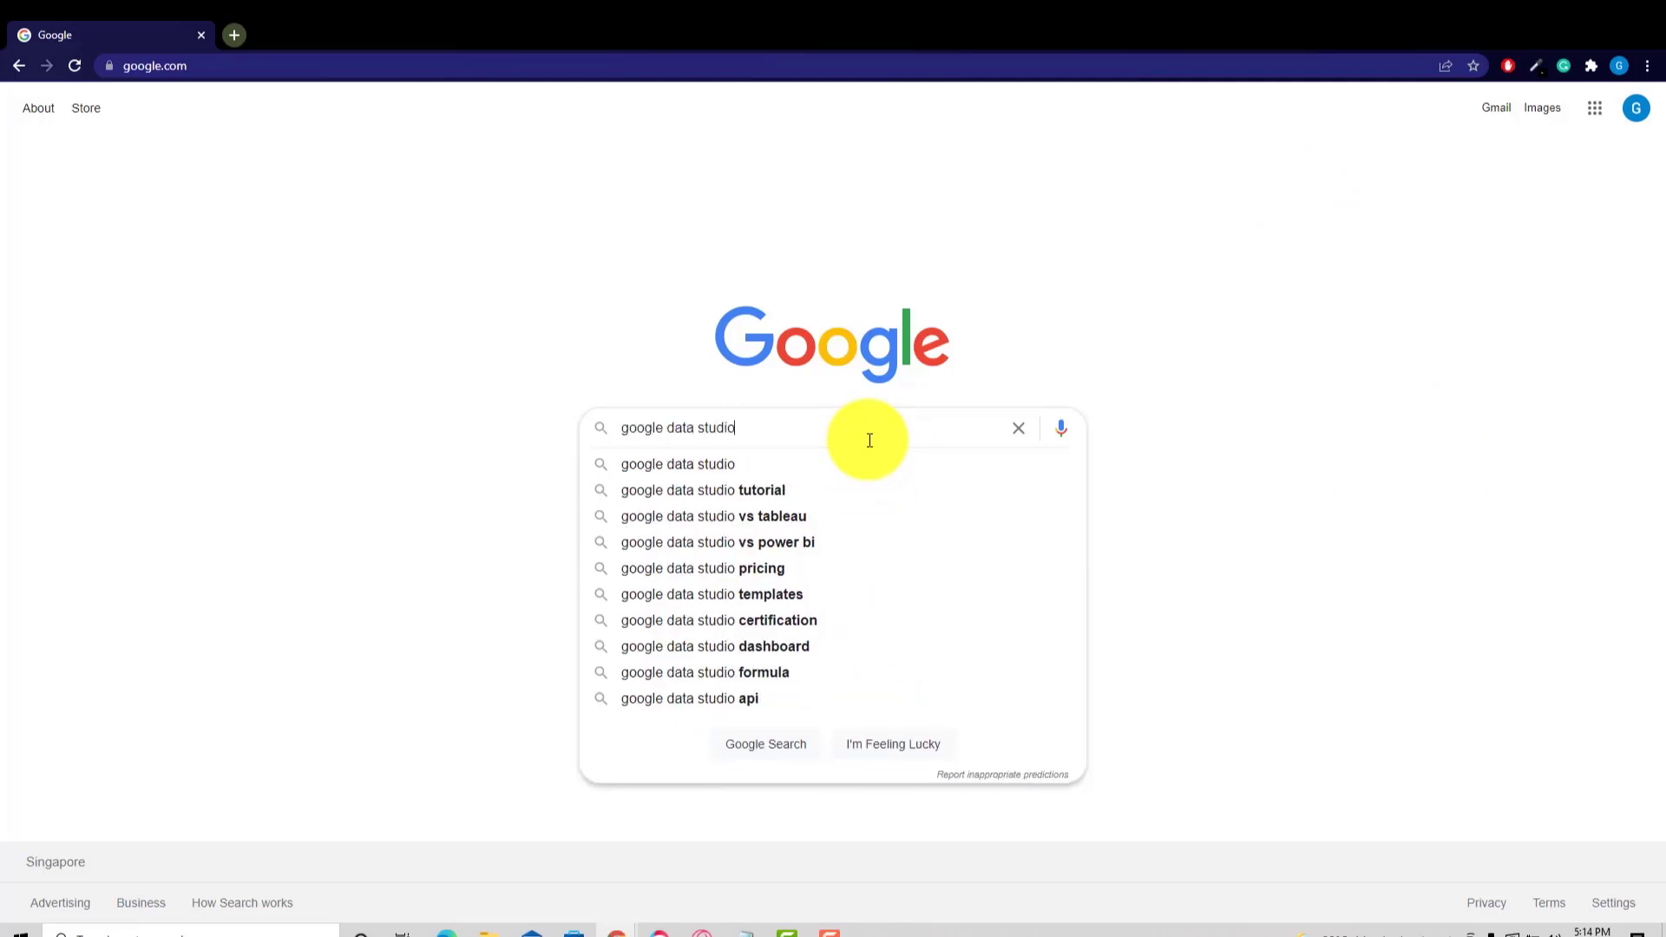
key("Return")
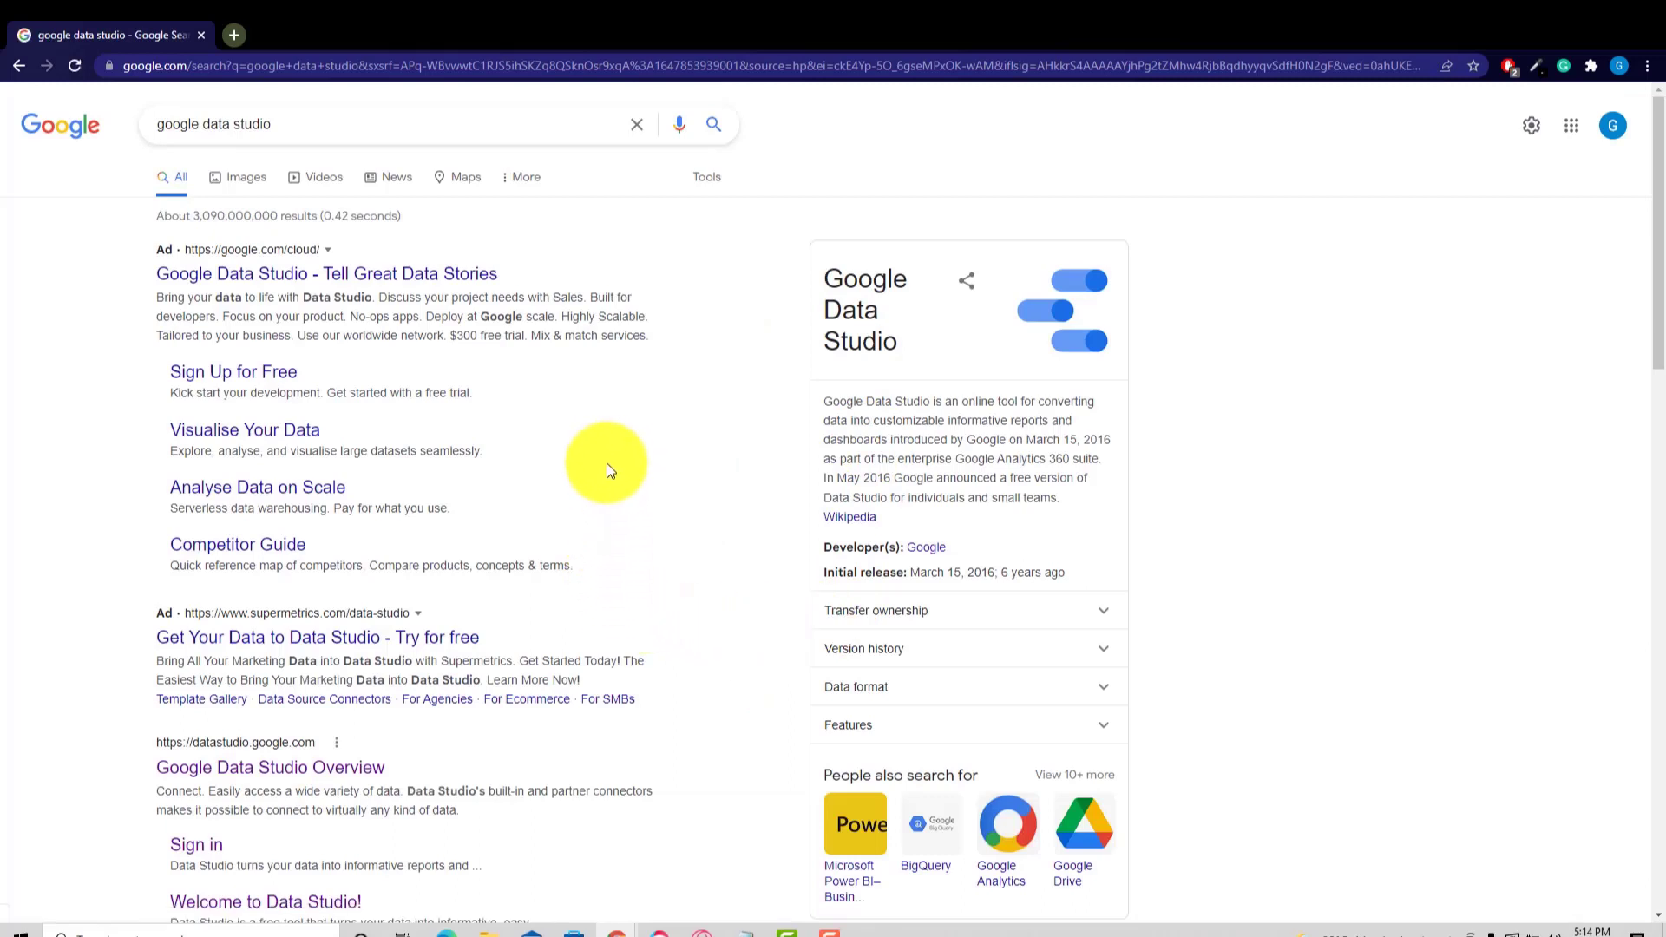
scroll(512, 467, "down", 1)
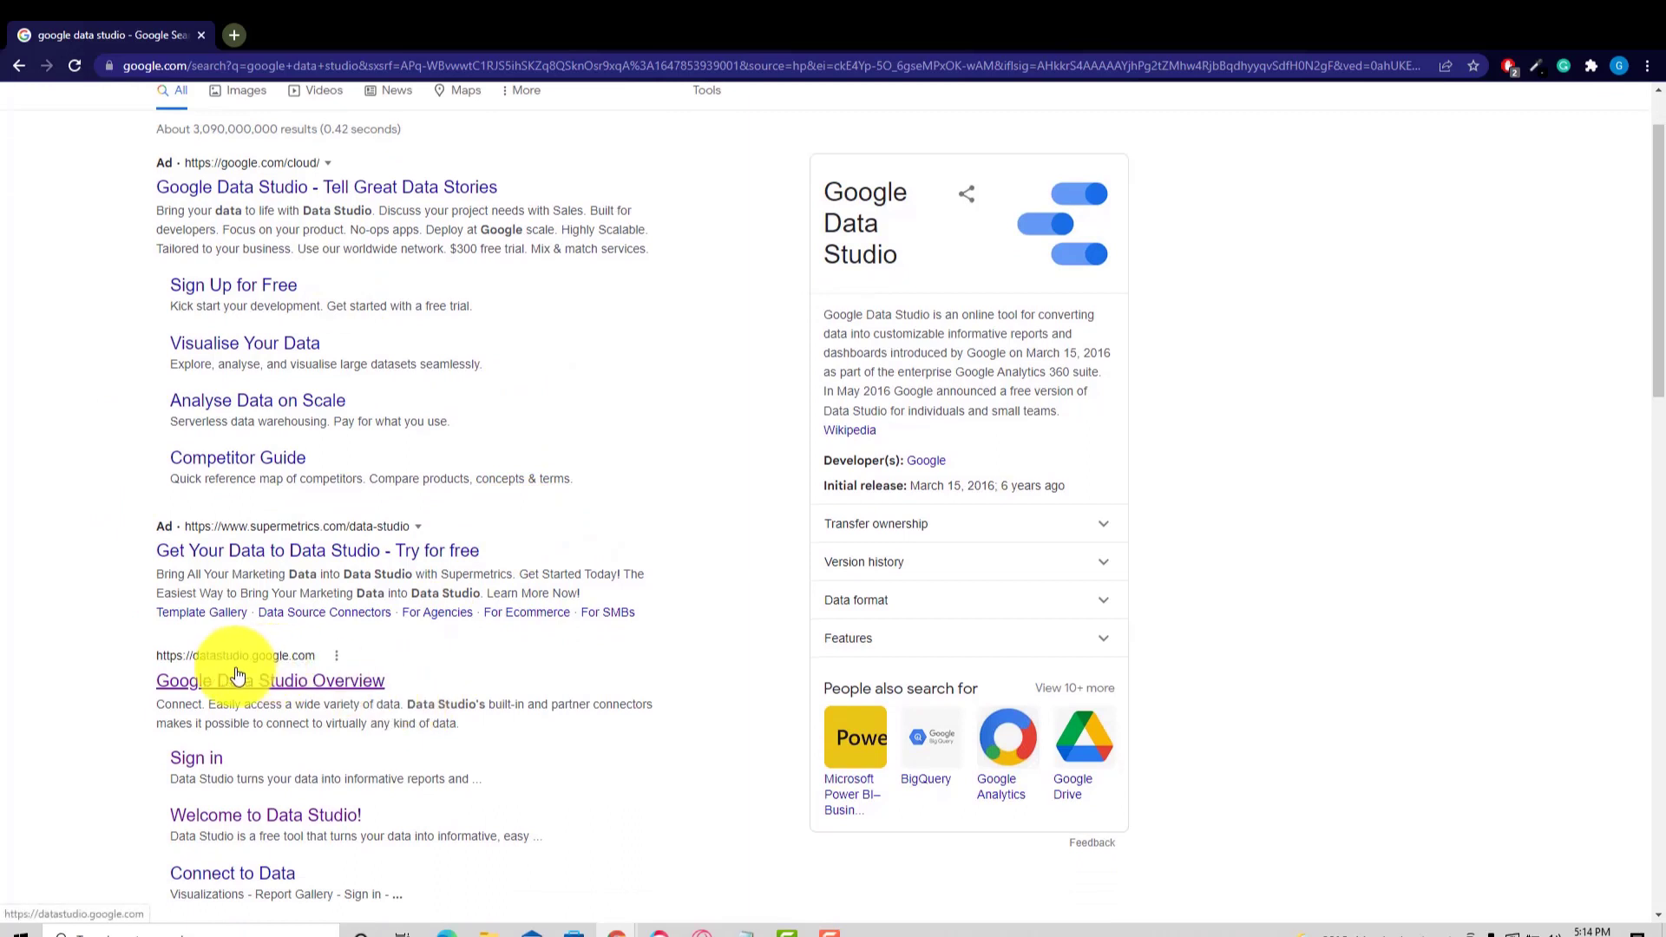
scroll(234, 666, "down", 2)
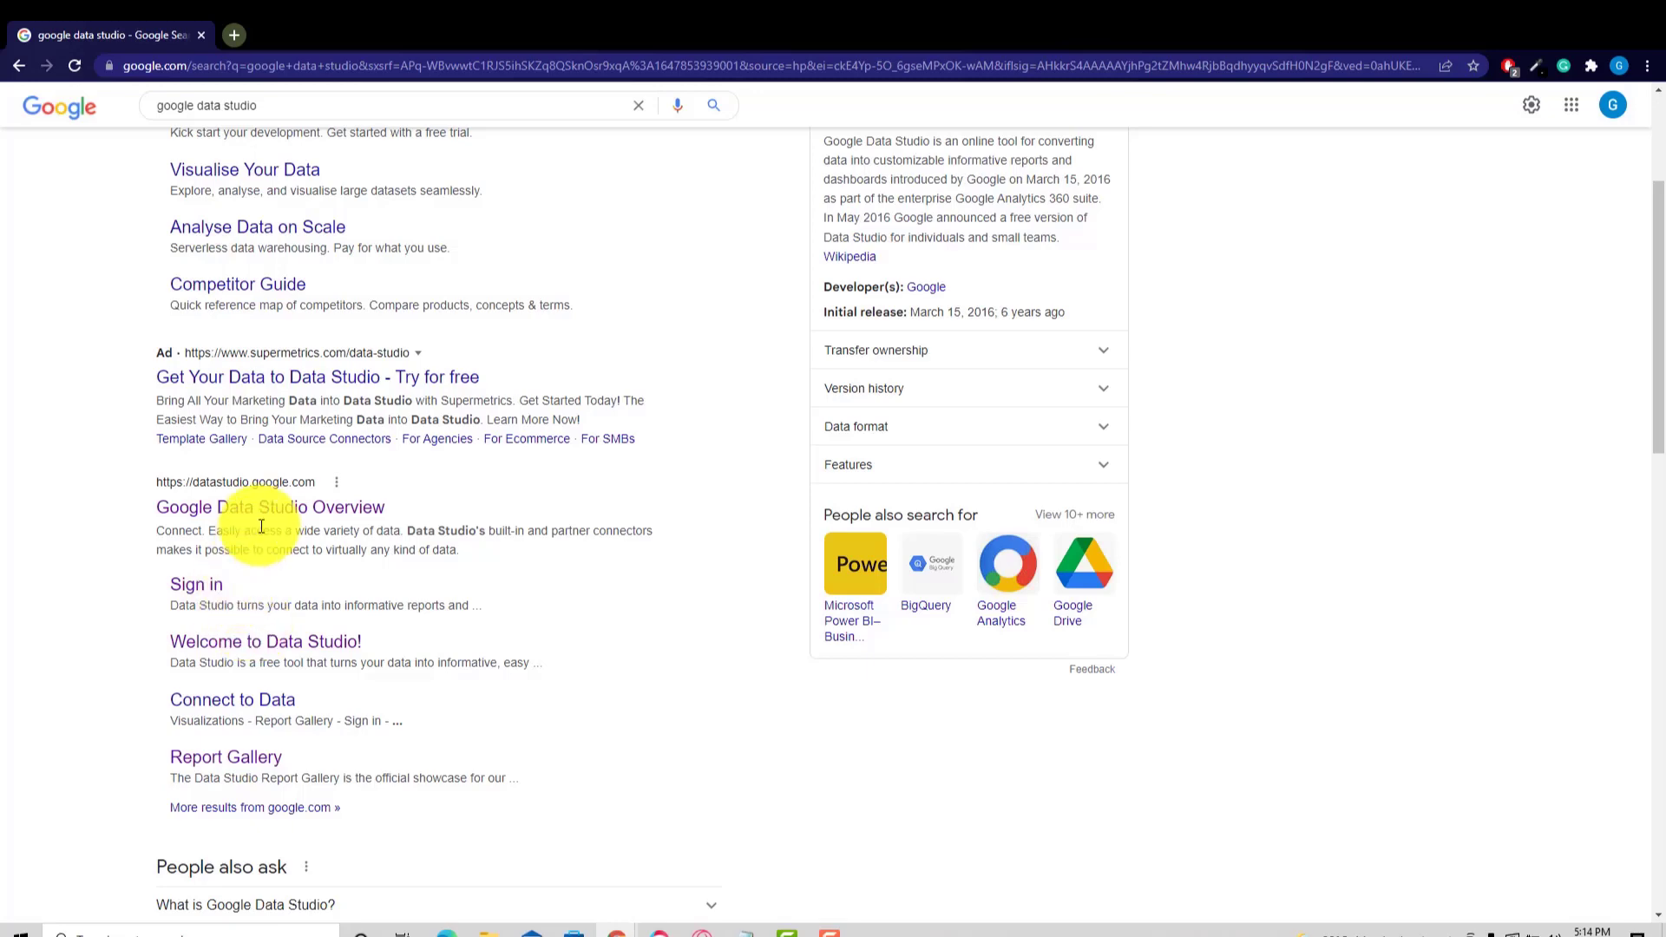
left_click(350, 513)
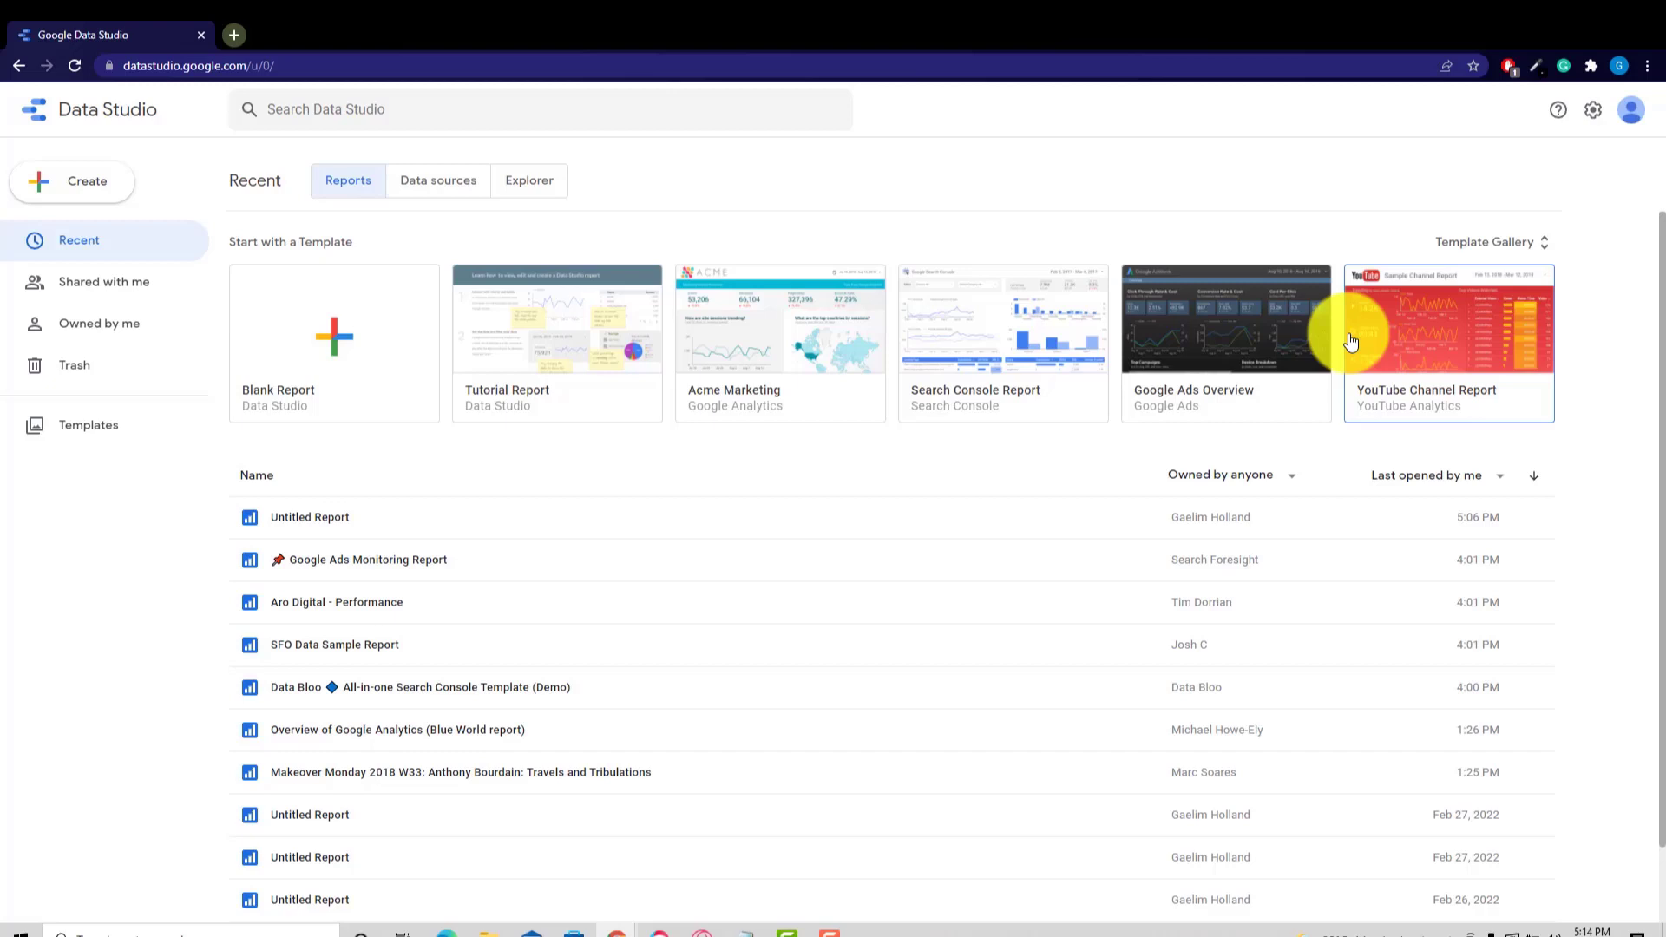
Create a blank report and look through the Google connectors available for adding data
left_click(352, 355)
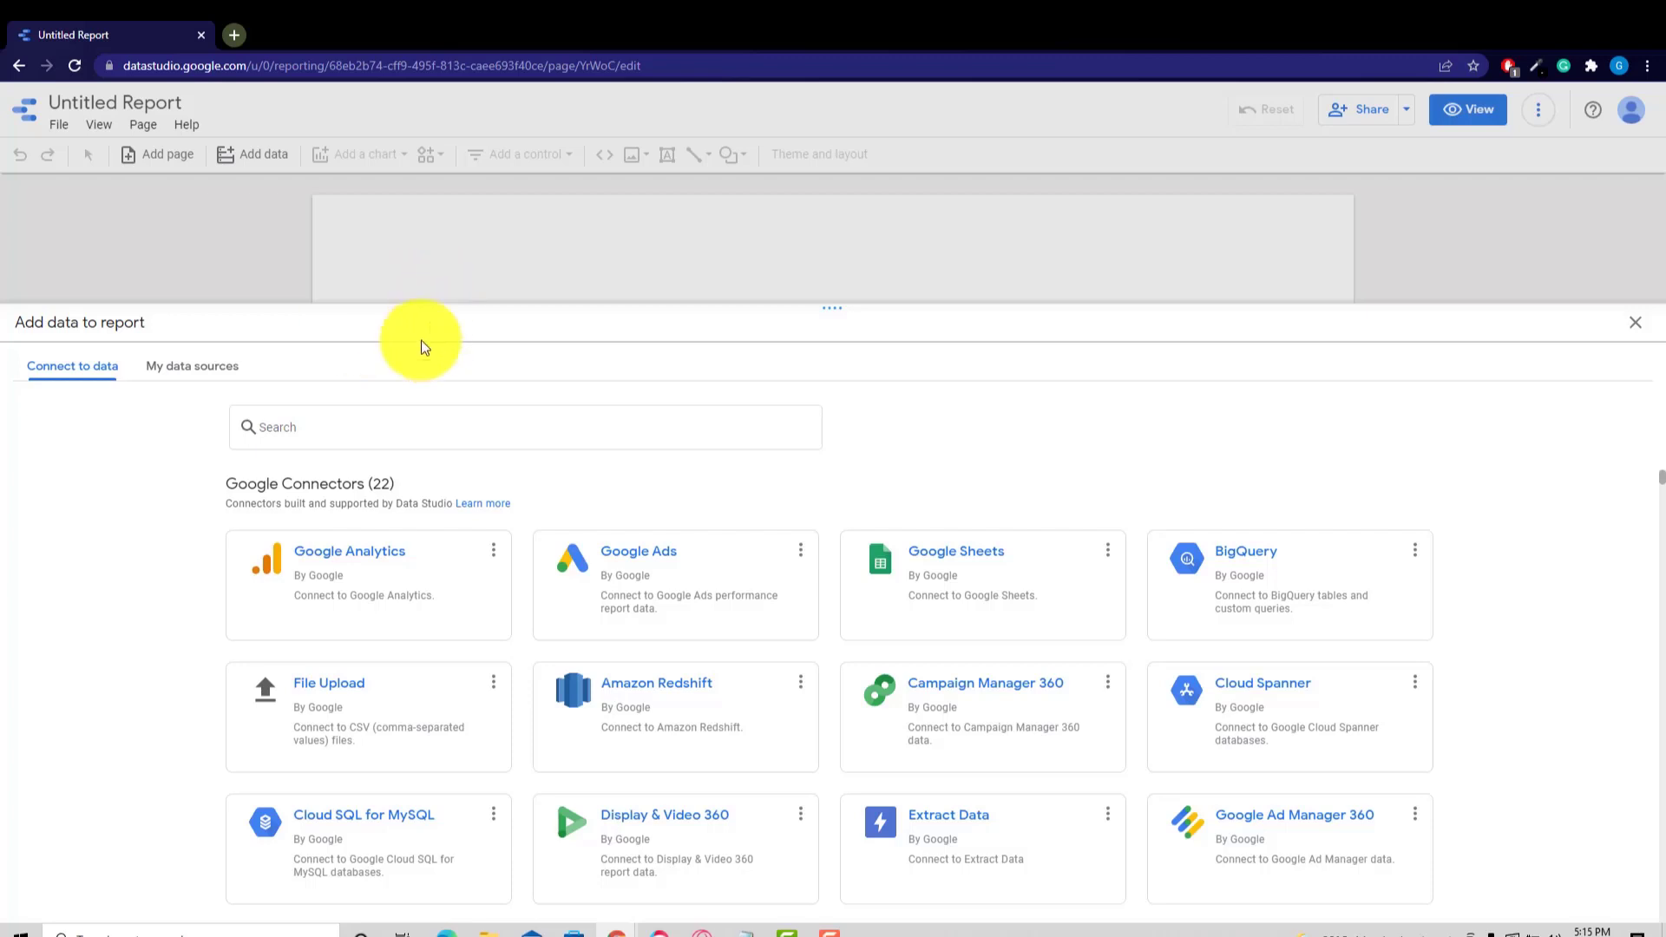
scroll(452, 538, "down", 1)
scroll(452, 553, "up", 1)
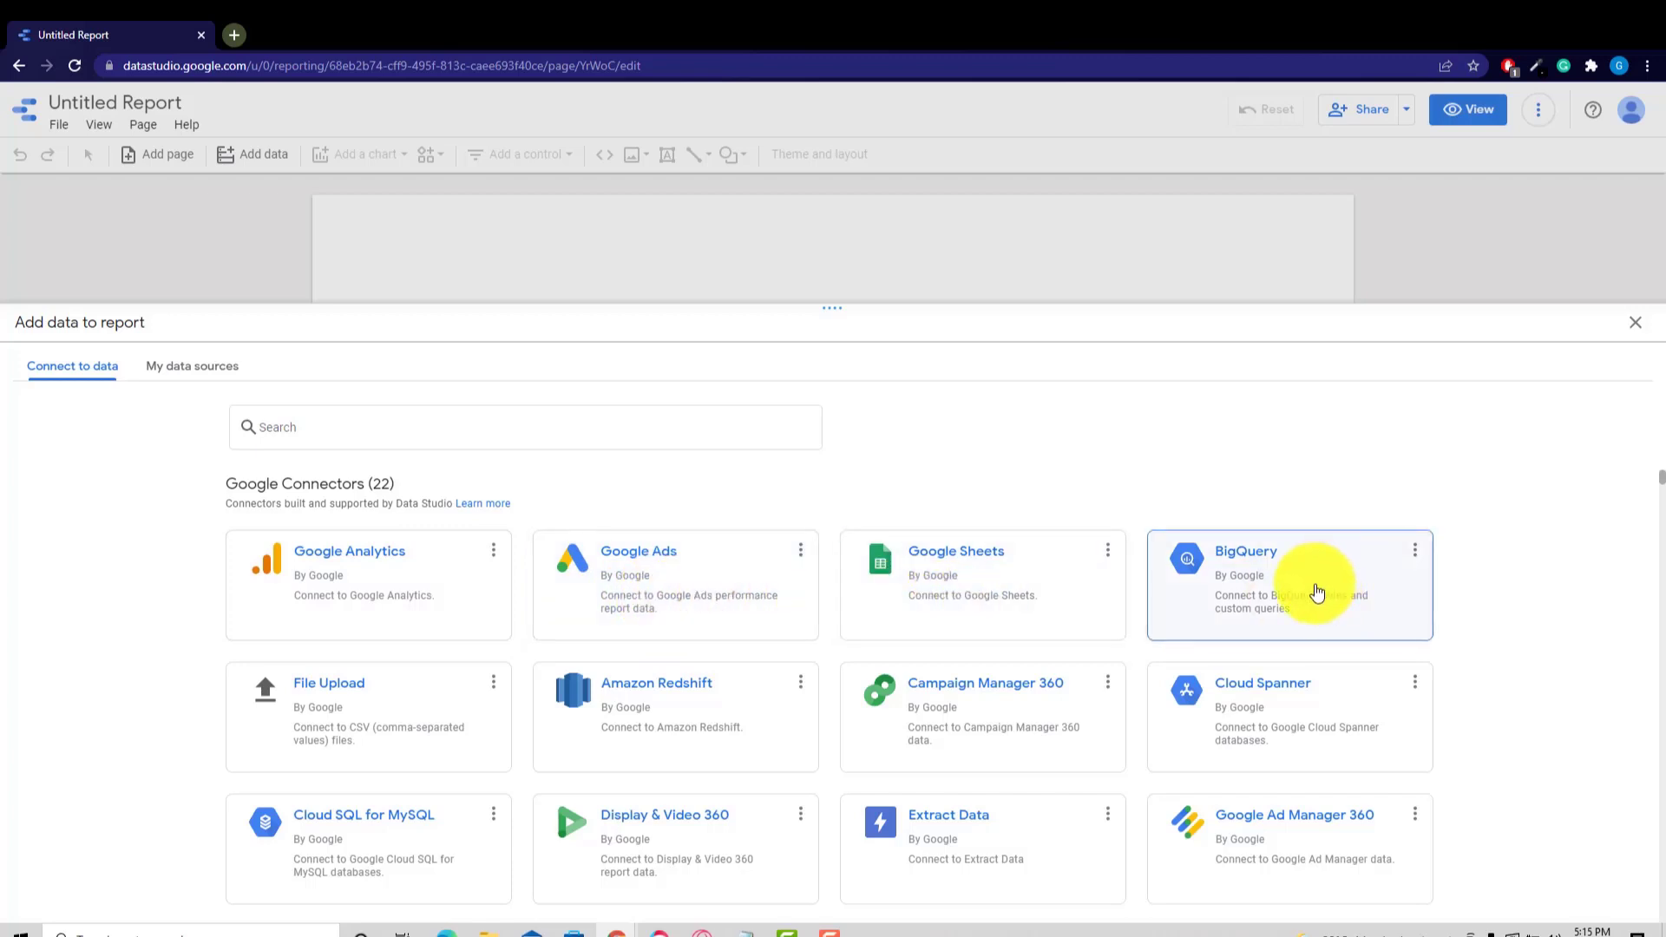
scroll(1272, 625, "down", 2)
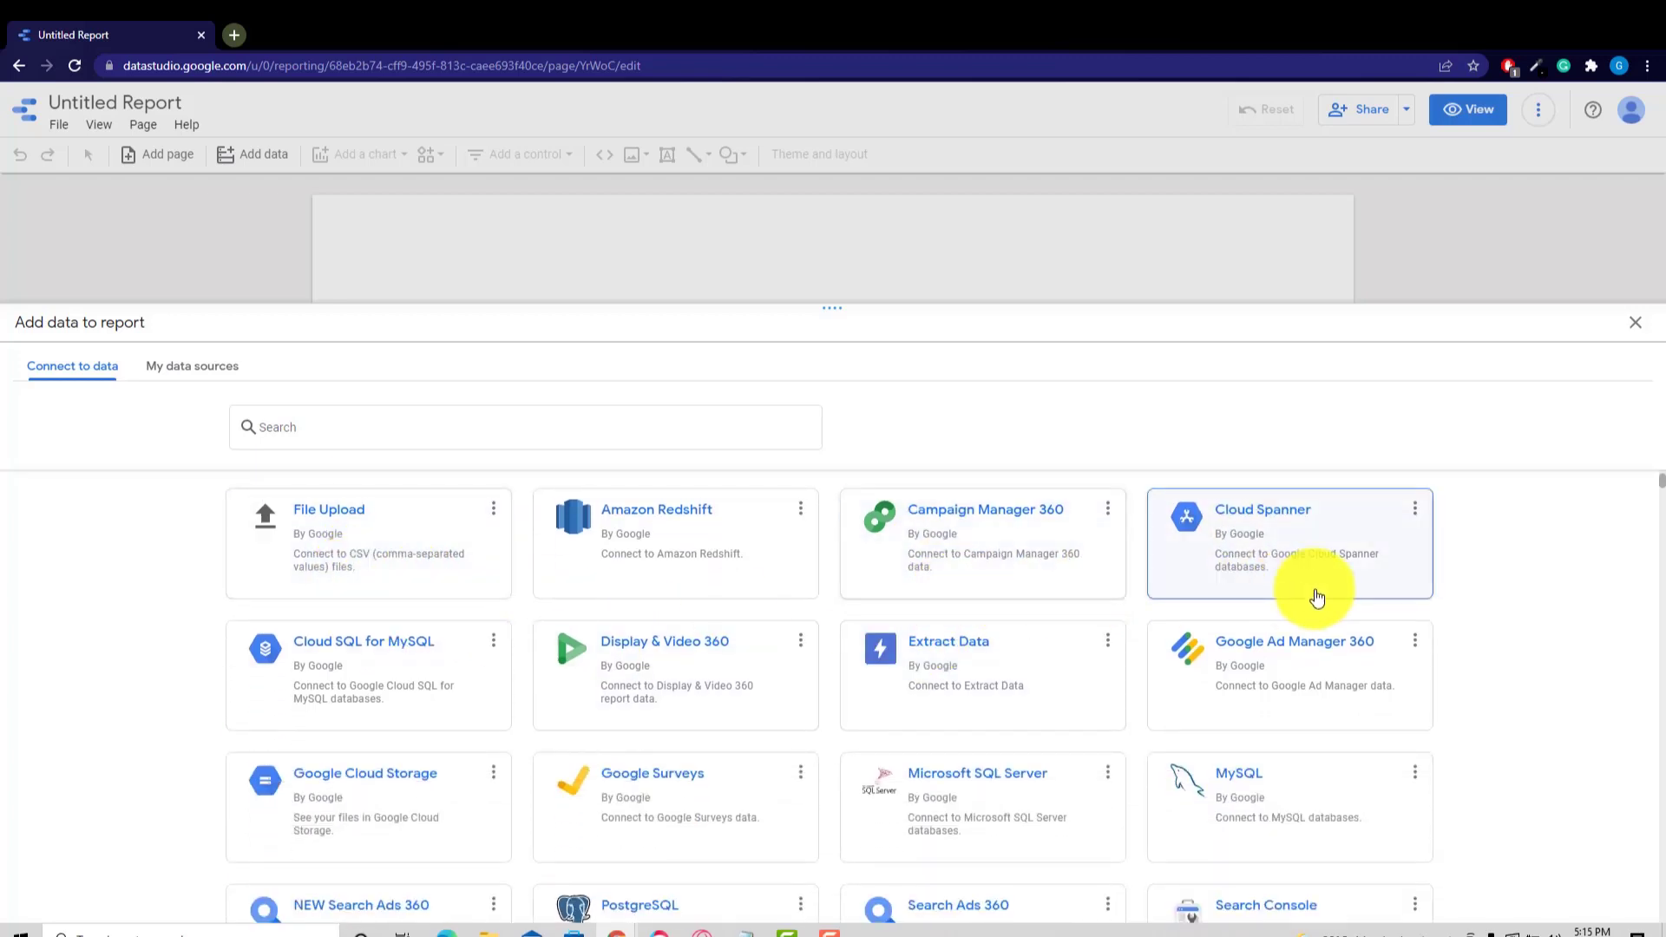
scroll(954, 837, "down", 1)
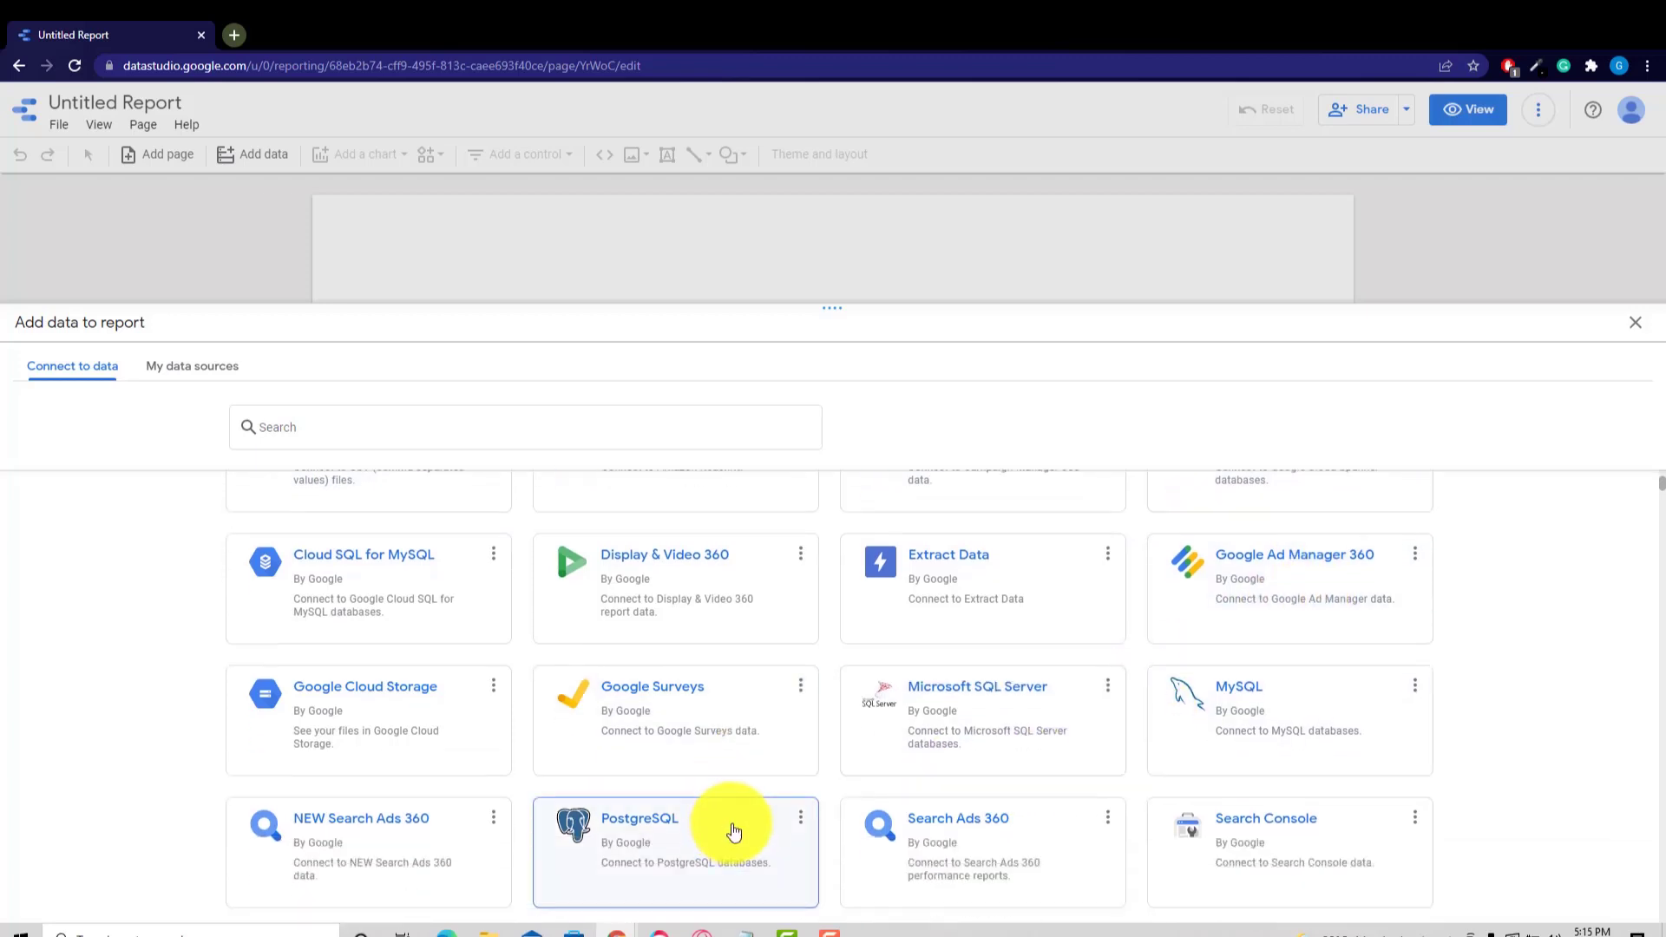
scroll(780, 816, "up", 3)
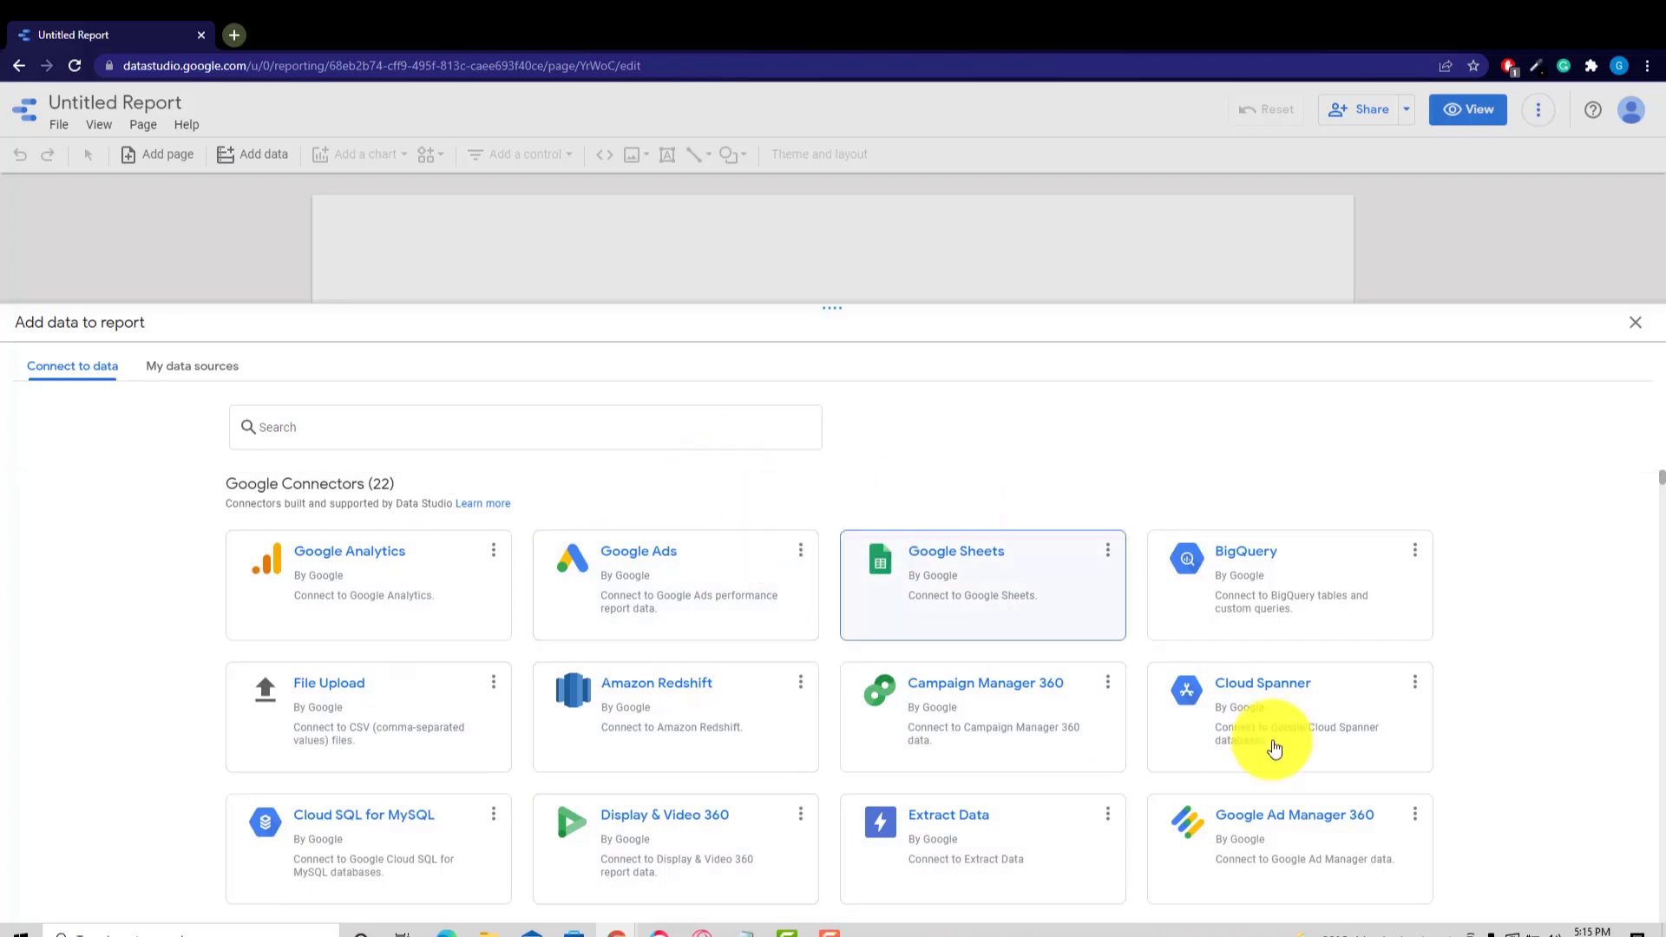
scroll(990, 638, "down", 2)
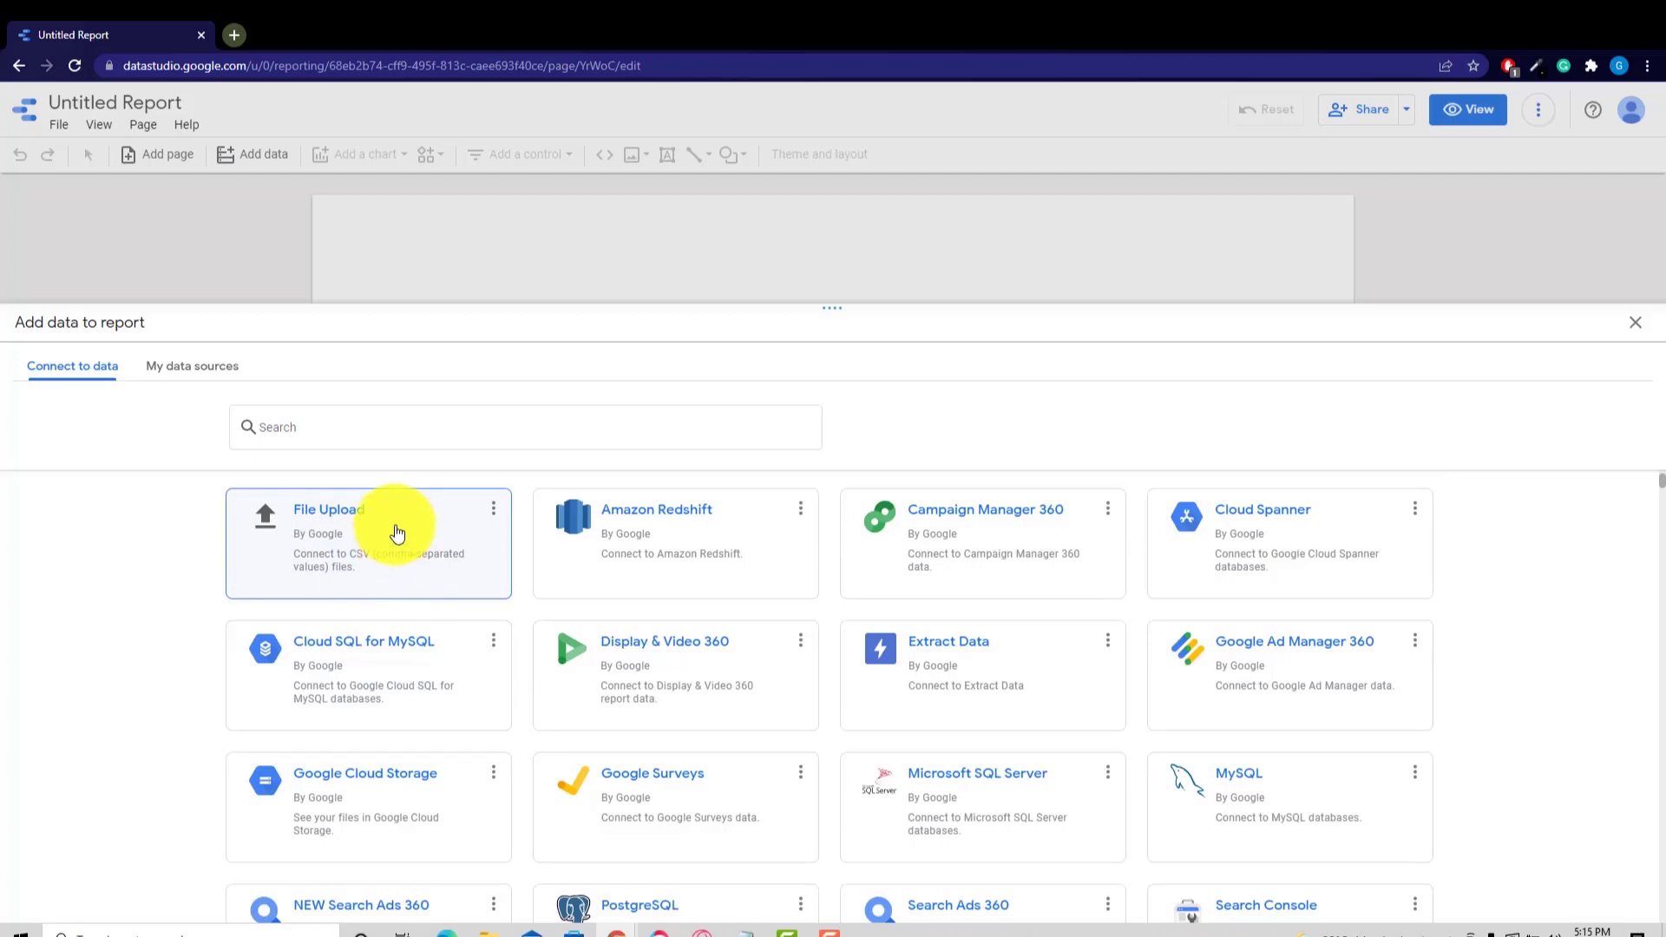
scroll(397, 533, "down", 1)
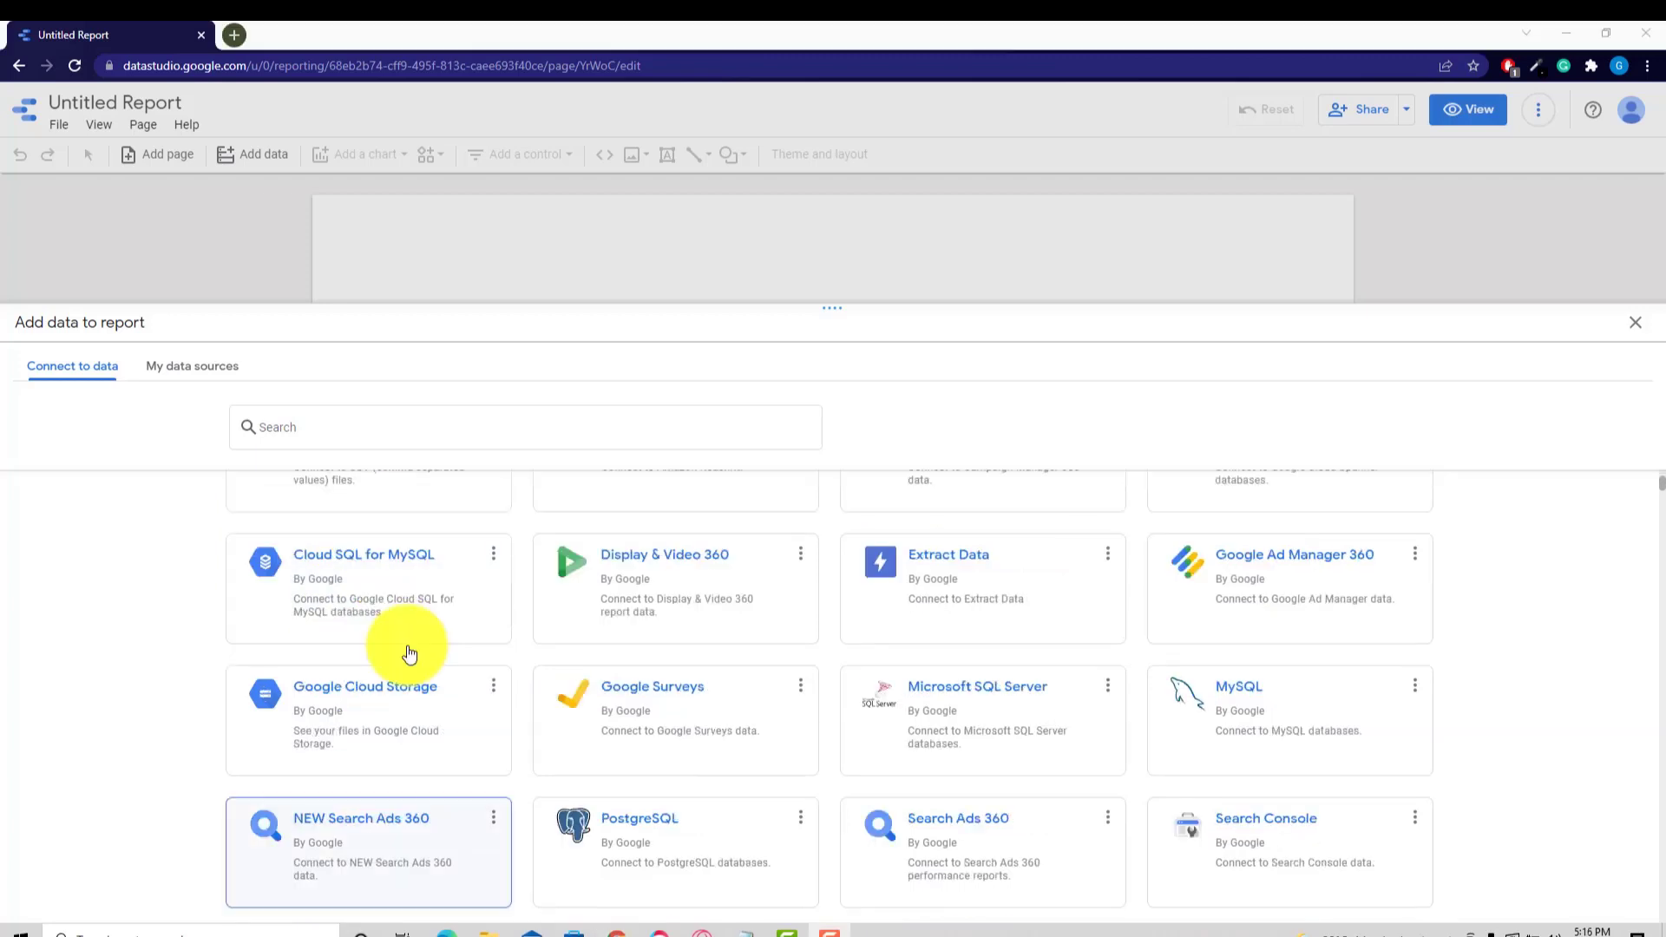
scroll(390, 595, "up", 1)
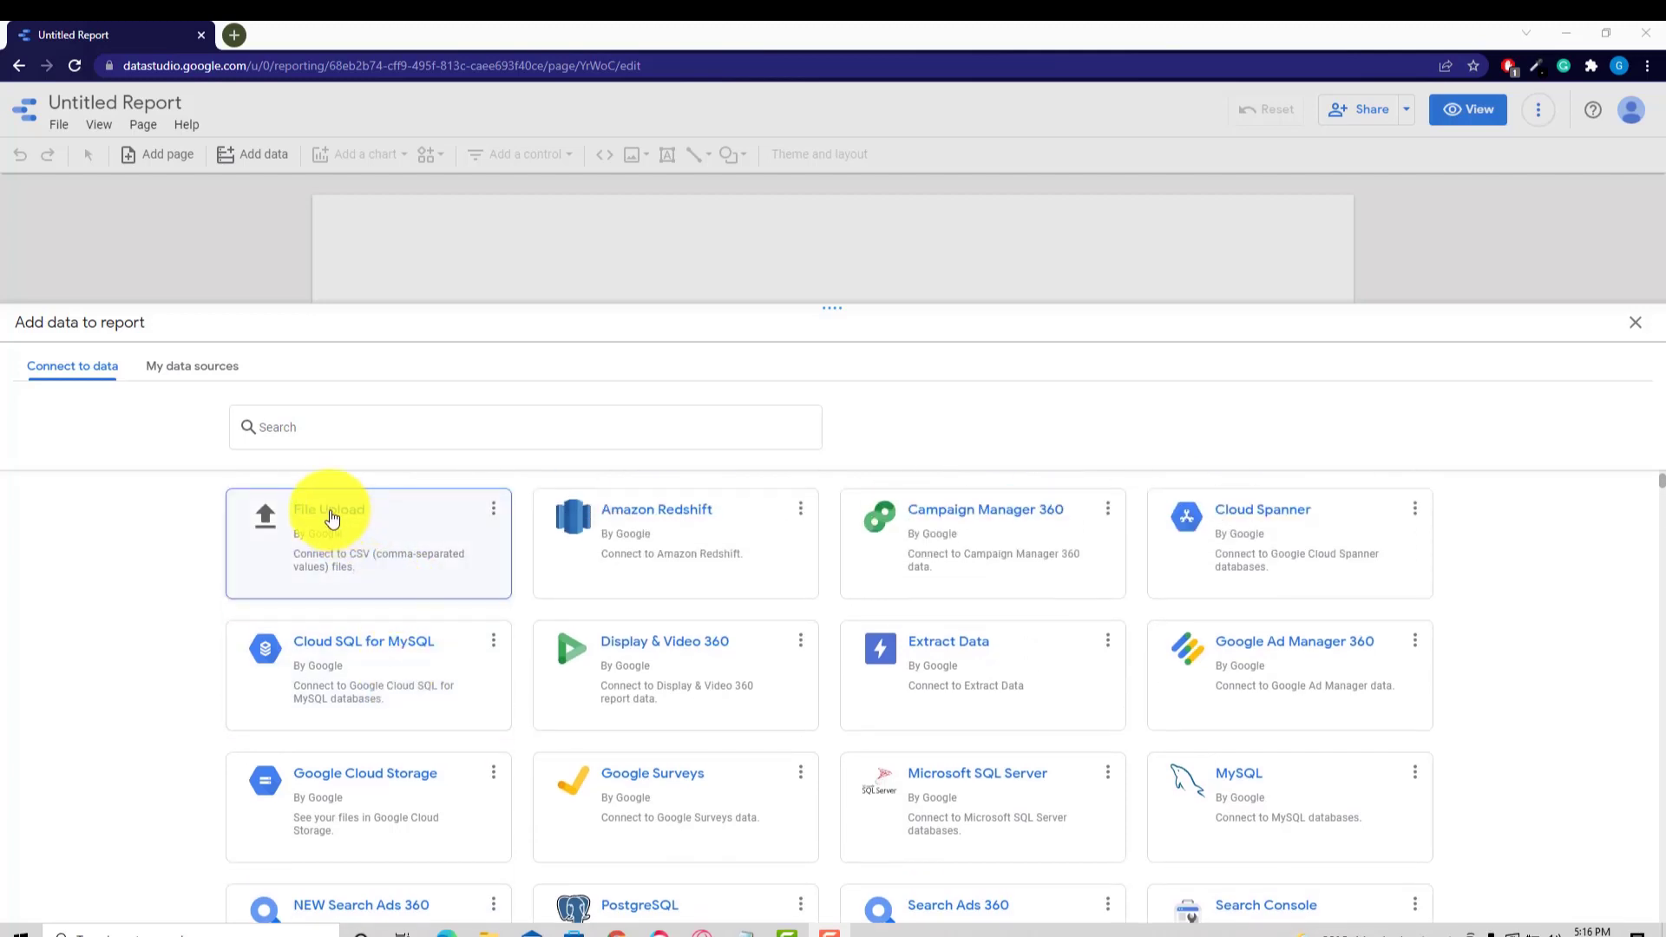
Try to upload the Ecommerce_Data CSV file as a new data set with the File Upload connector and check its upload status
left_click(348, 541)
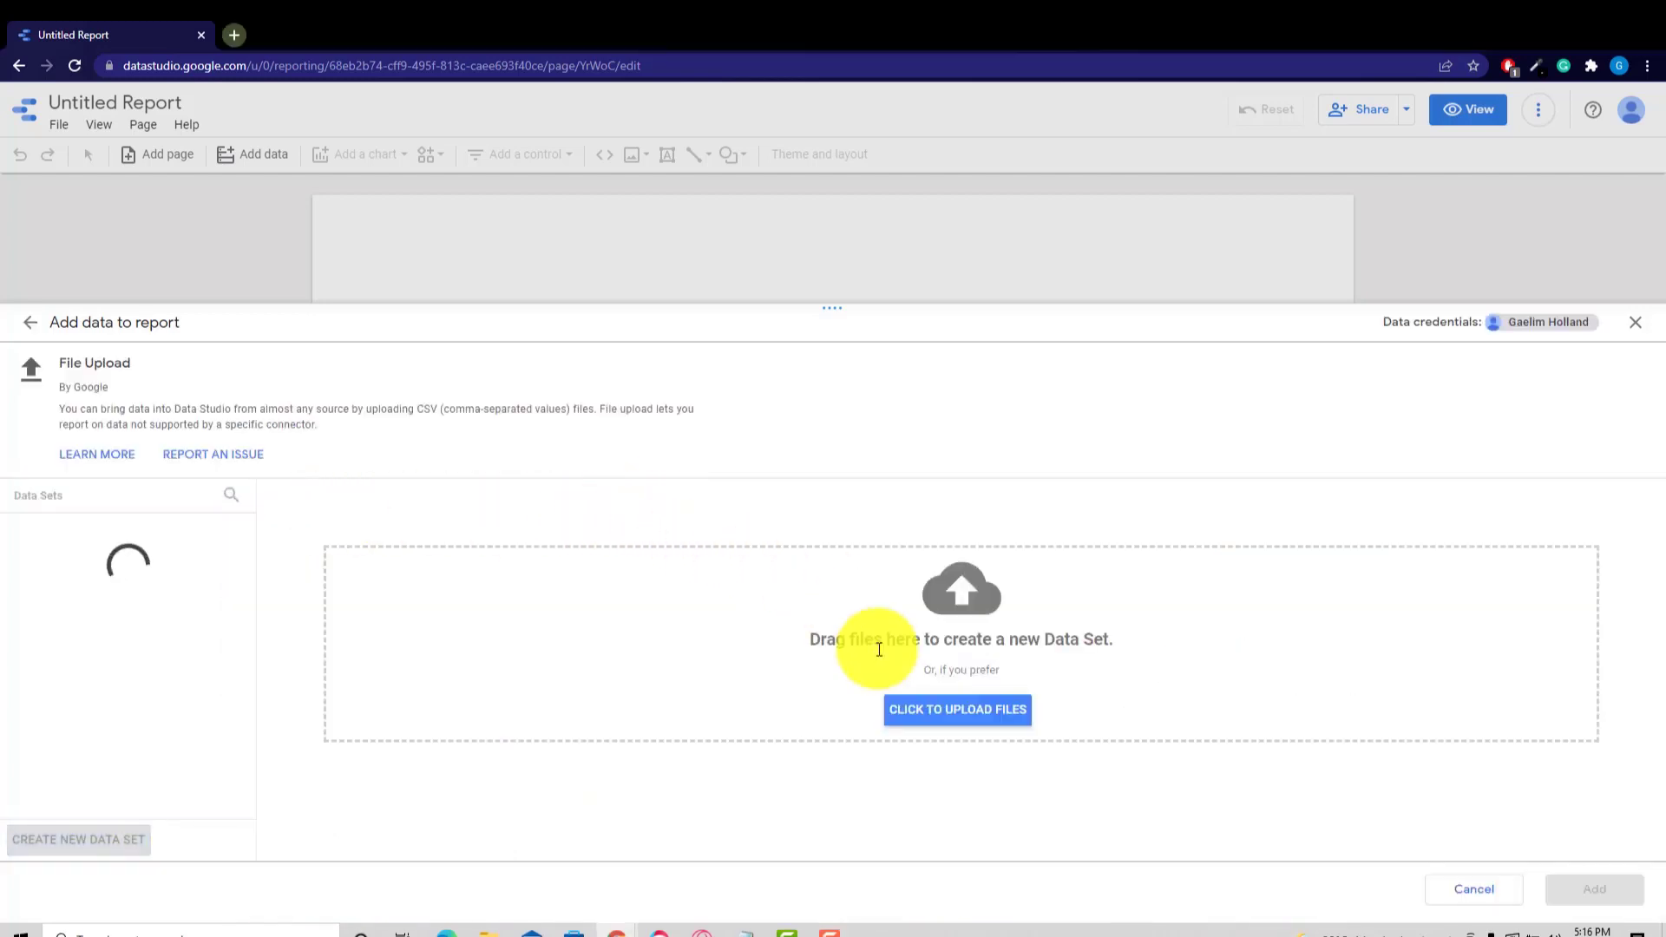
left_click_drag(942, 313, 838, 250)
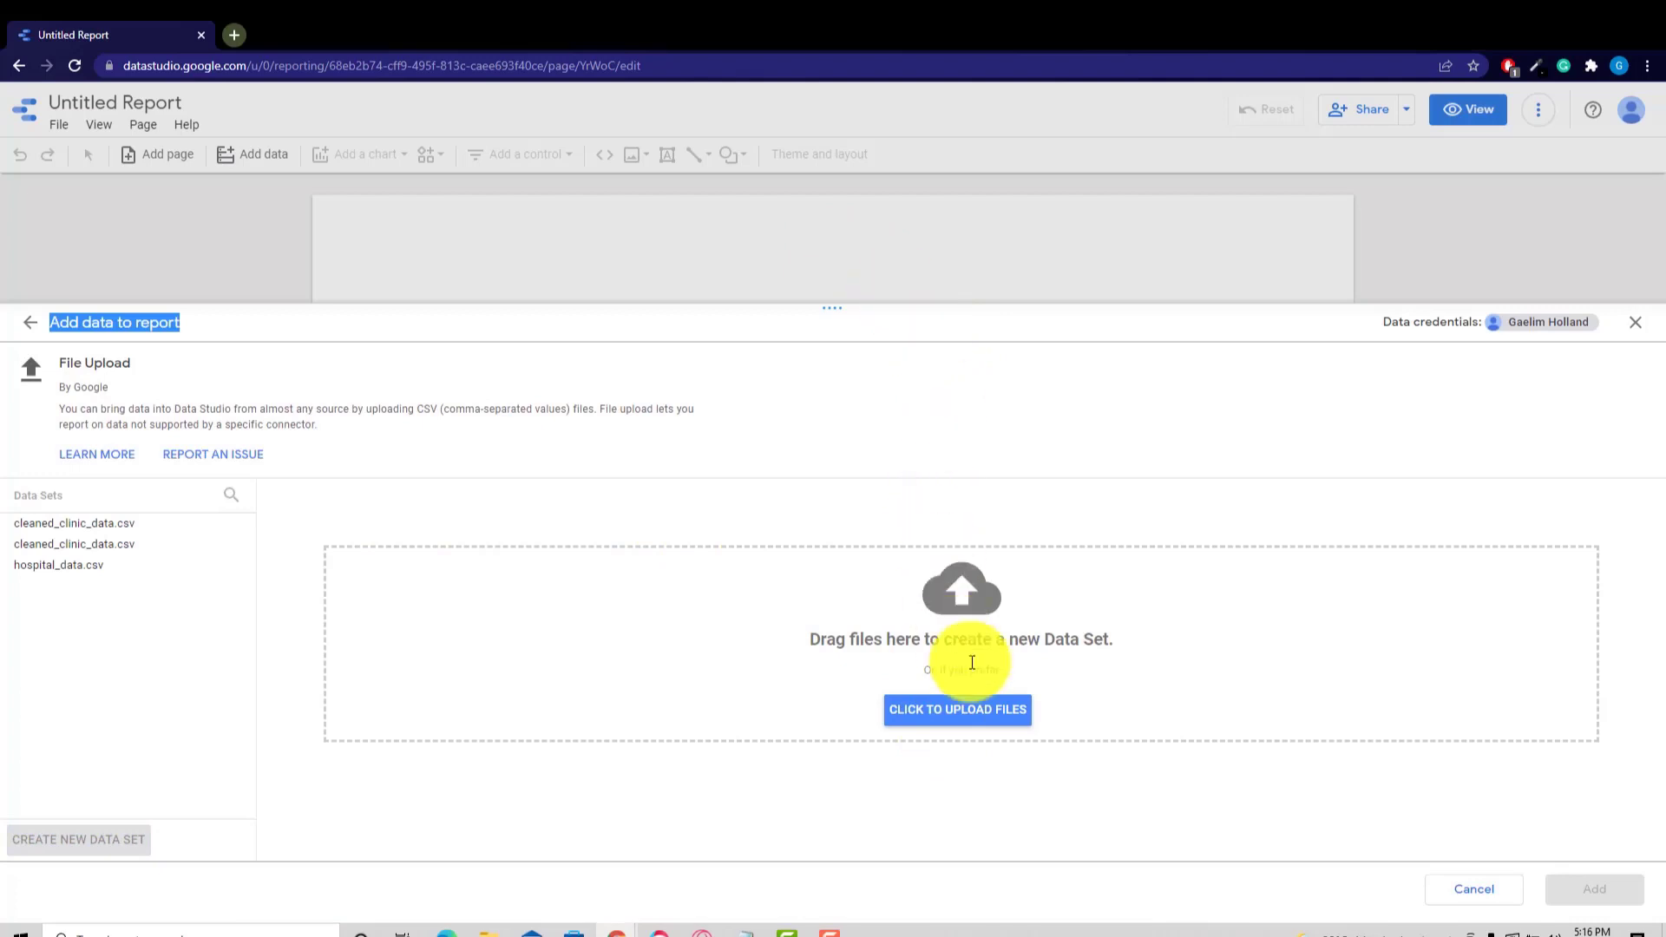
left_click(929, 708)
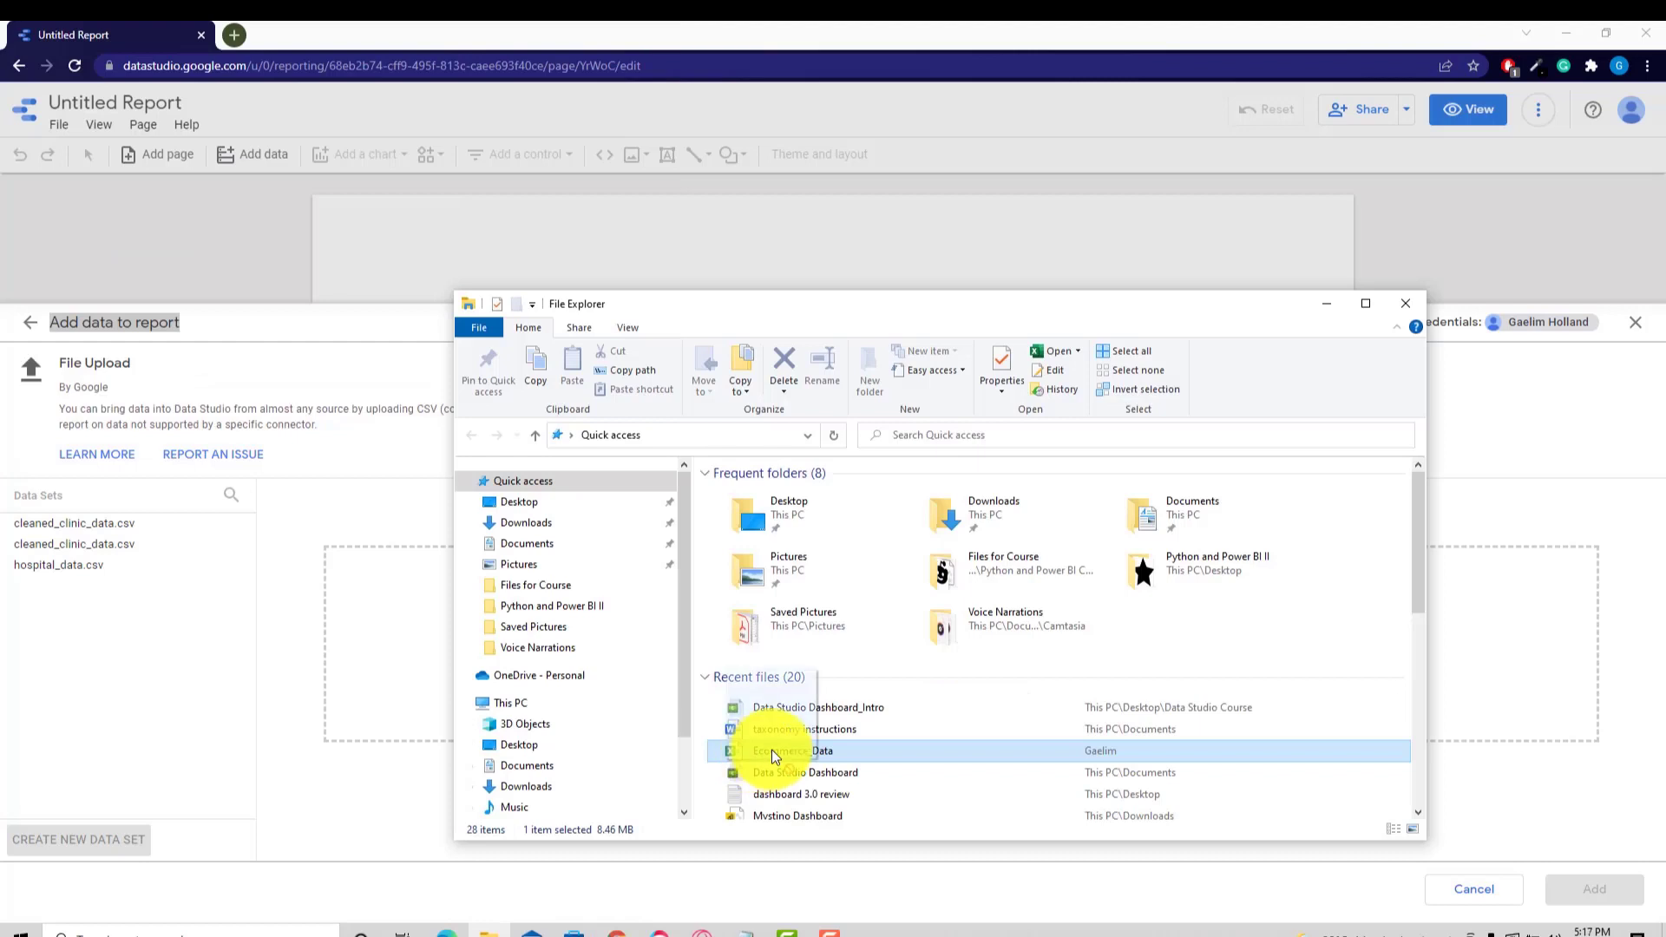
left_click_drag(775, 757, 1470, 661)
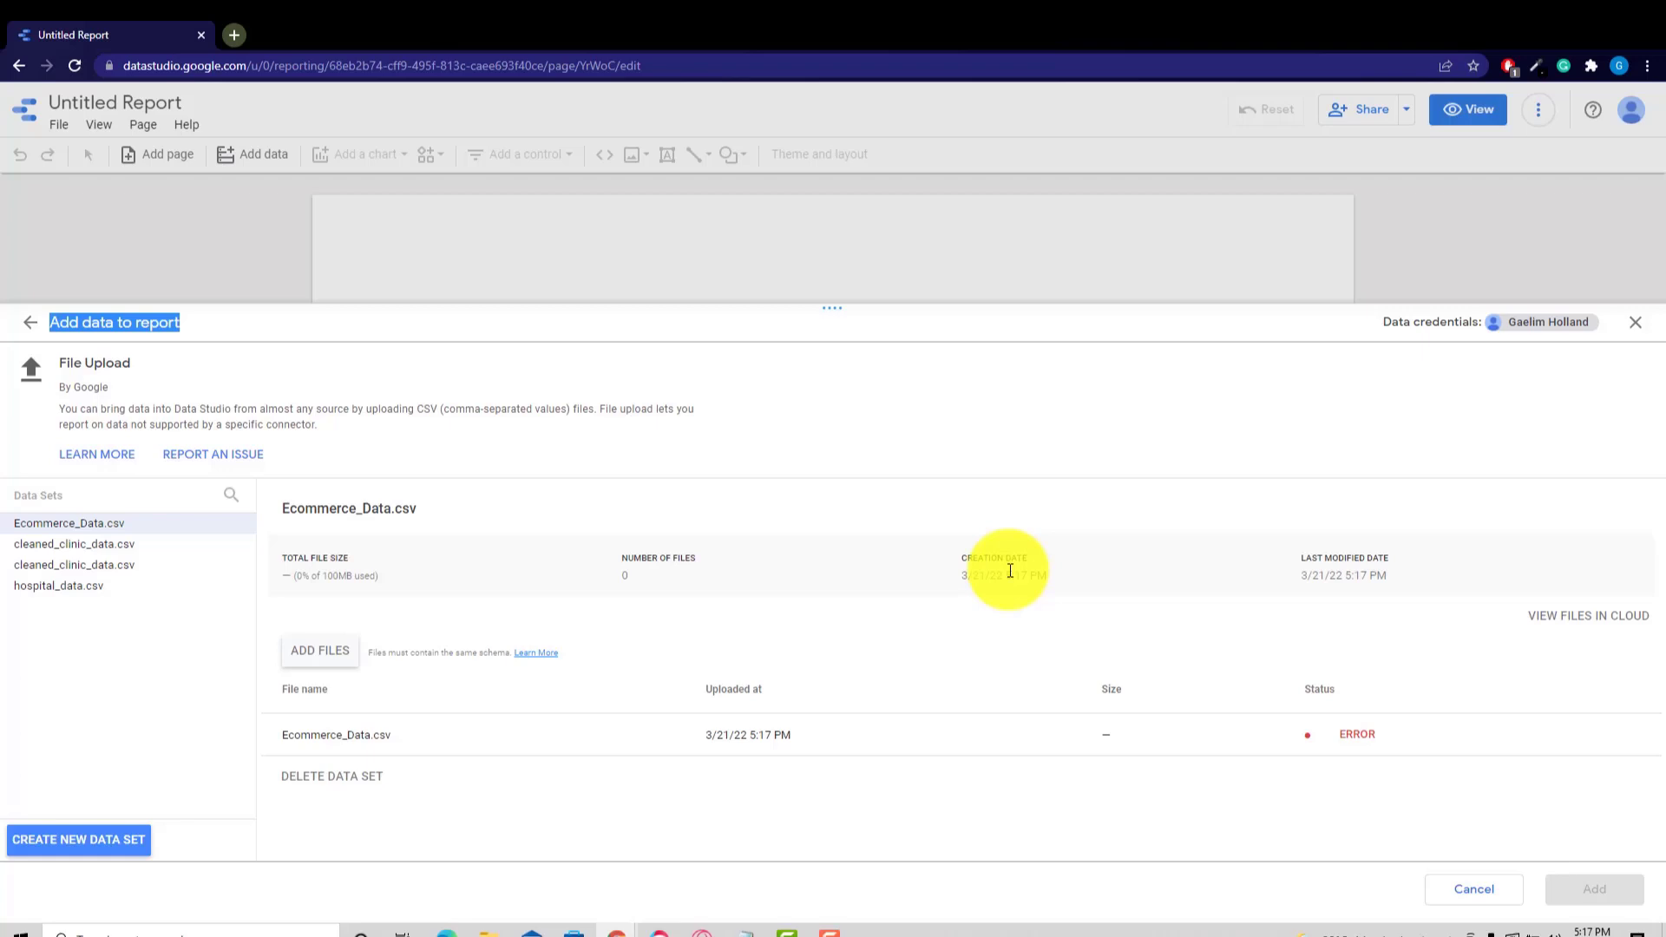
left_click(1311, 736)
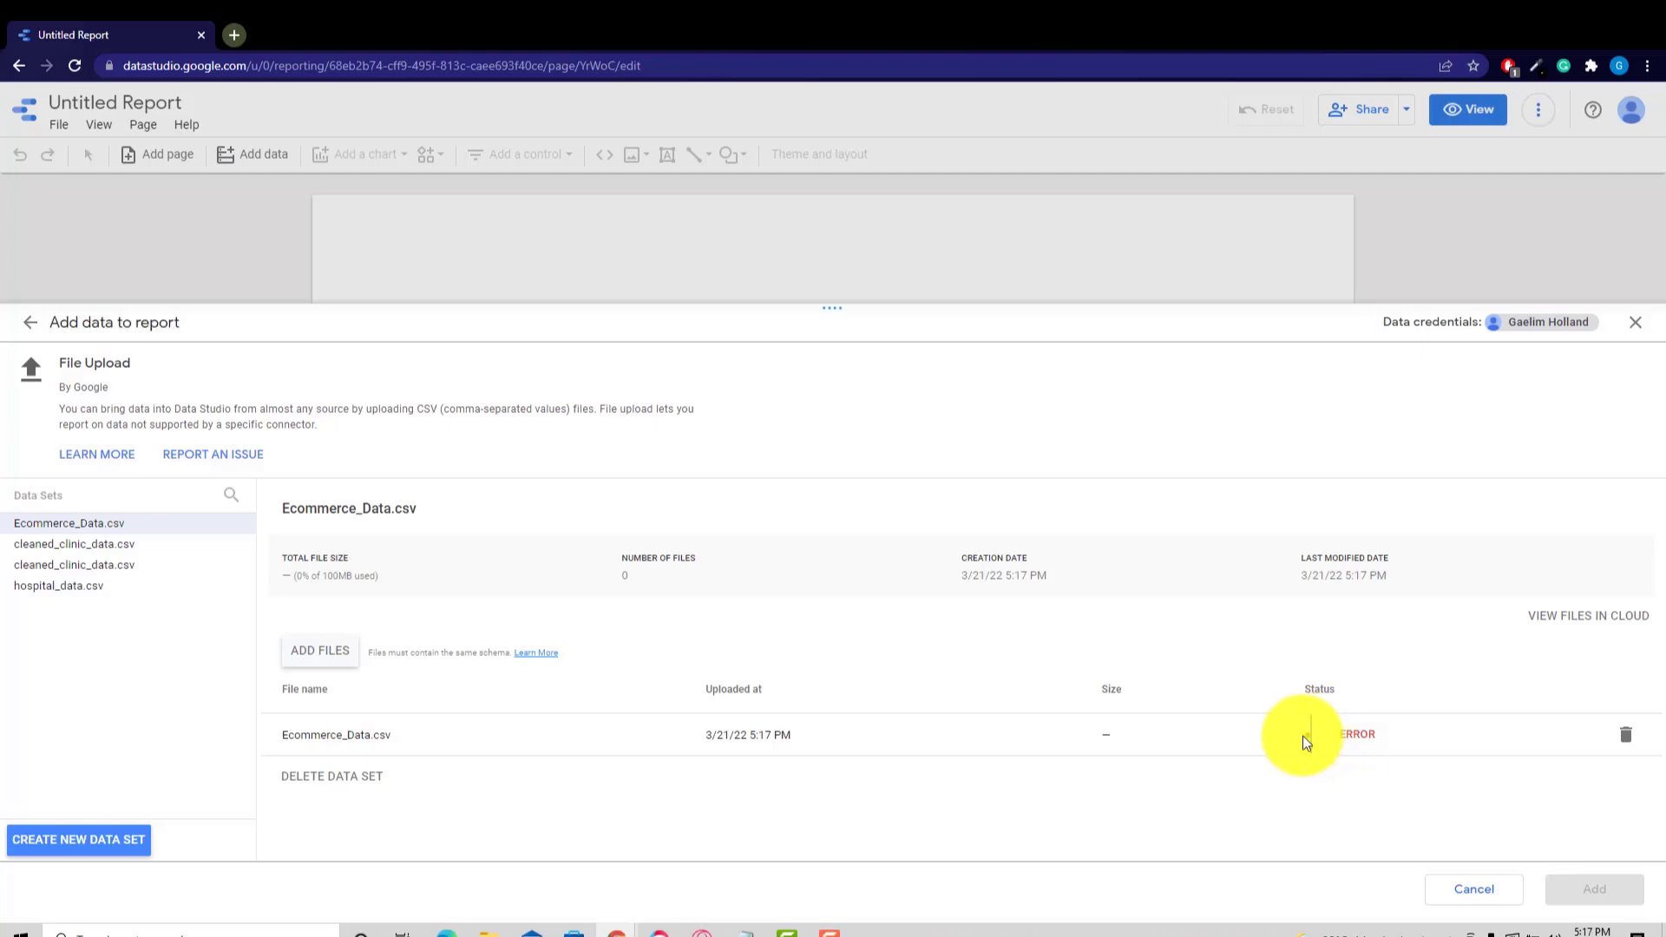
Review the Ecommerce_Data.csv upload error details, and delete the first column, which has no header, from the file in Excel
left_click(1350, 737)
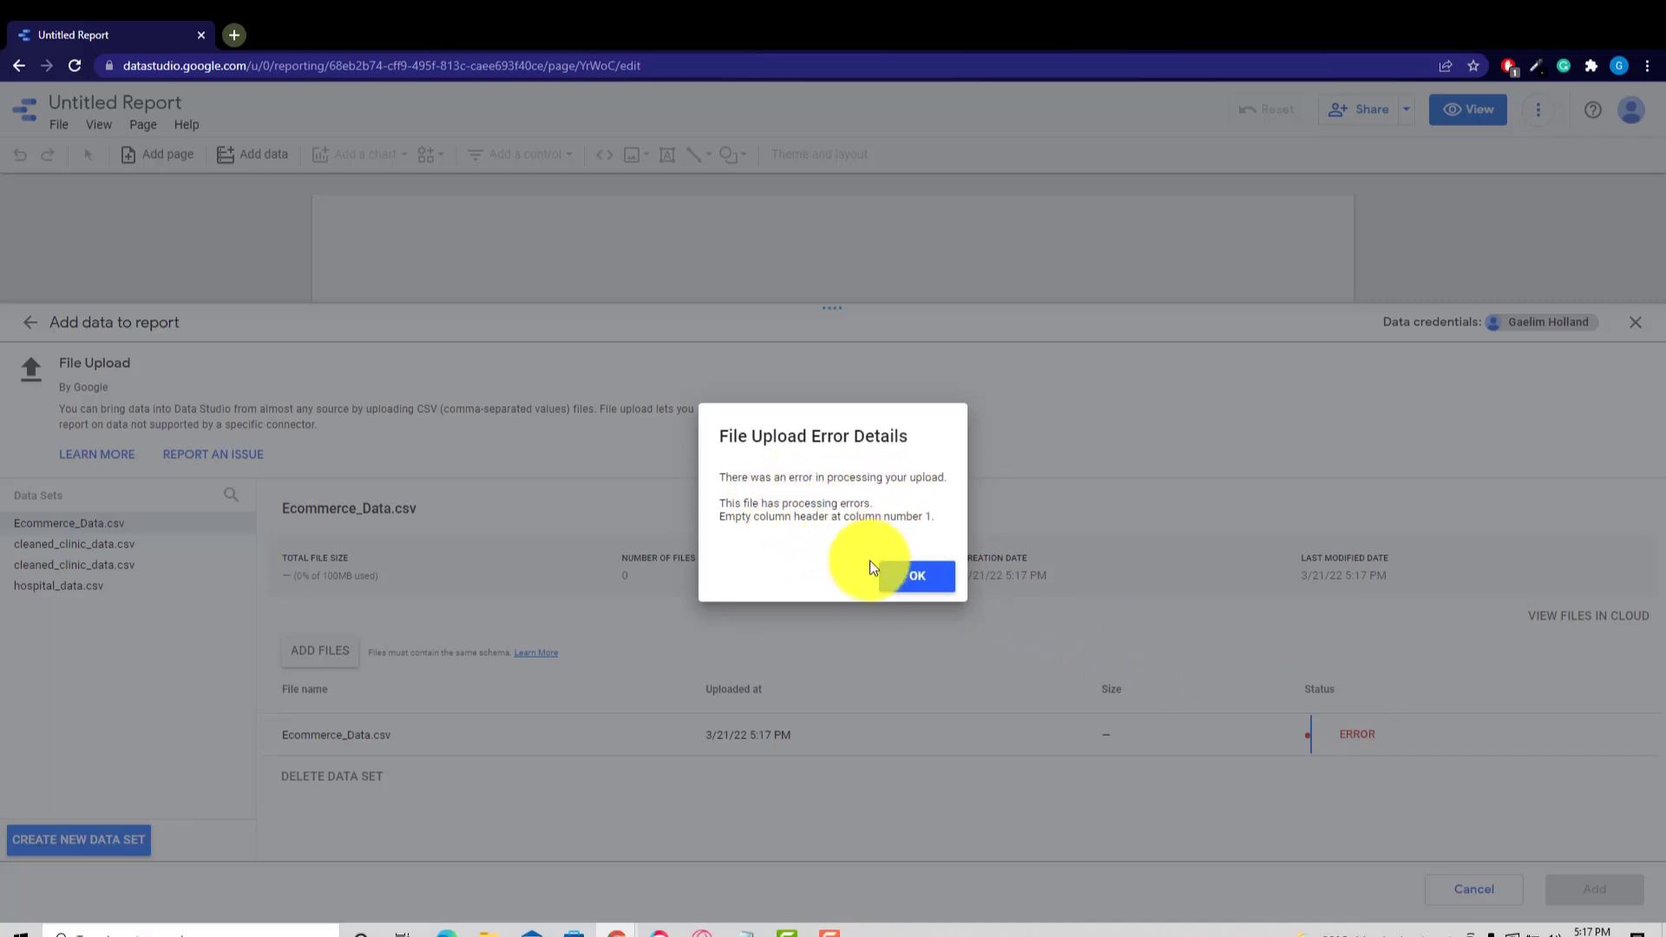
left_click(909, 578)
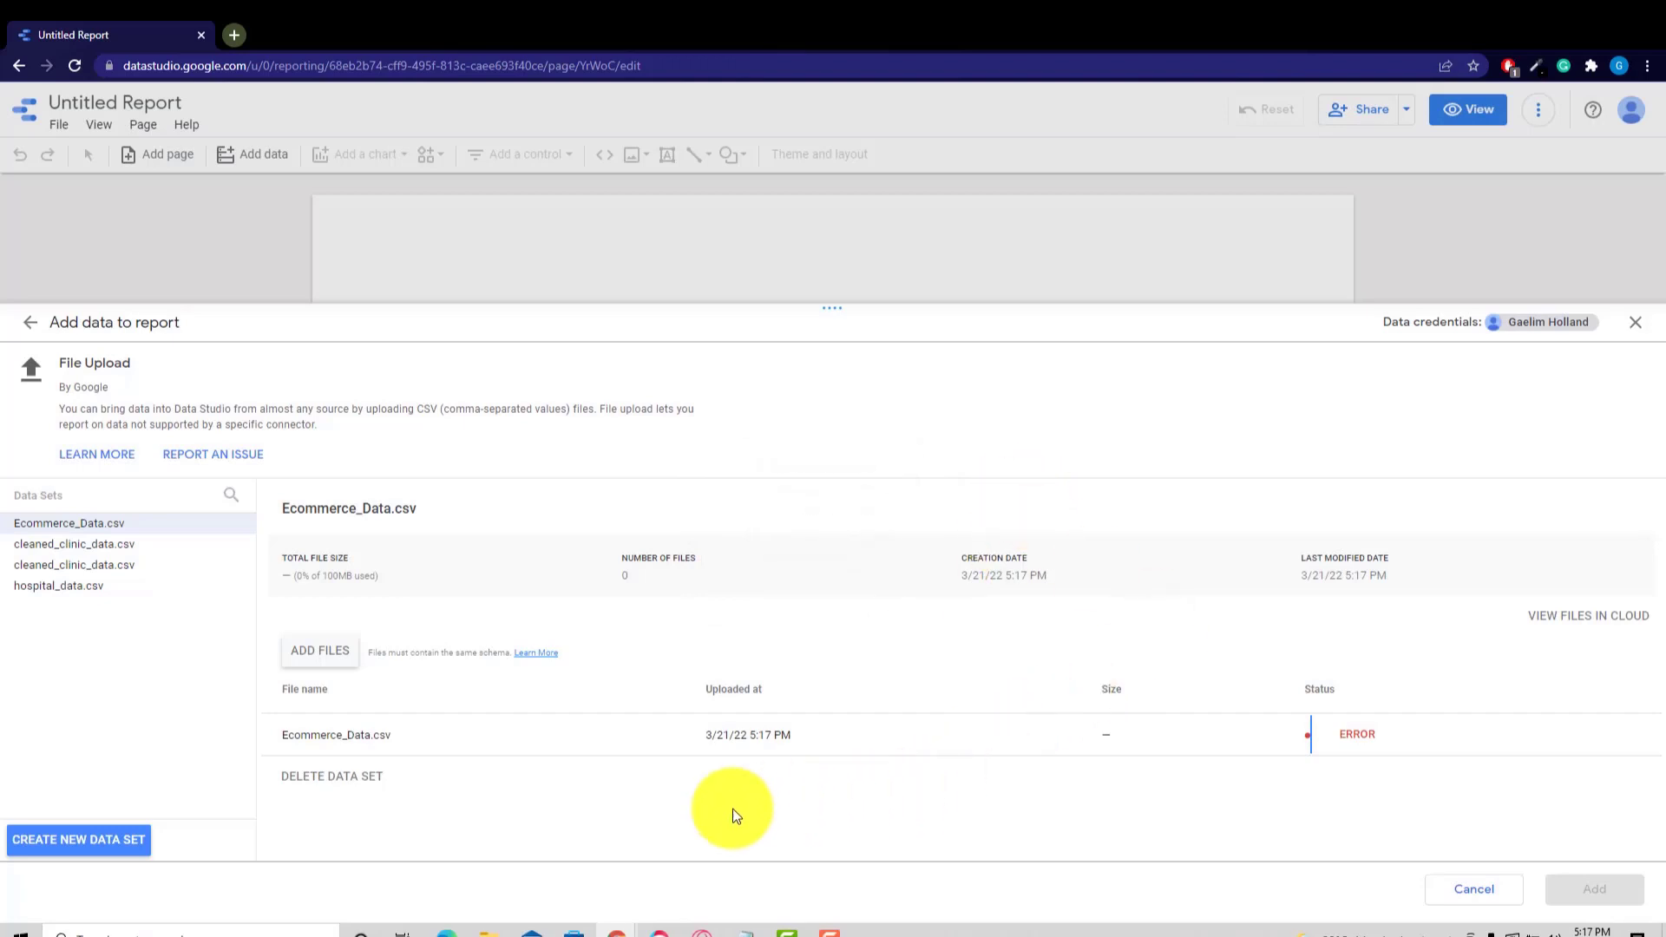
left_click(287, 930)
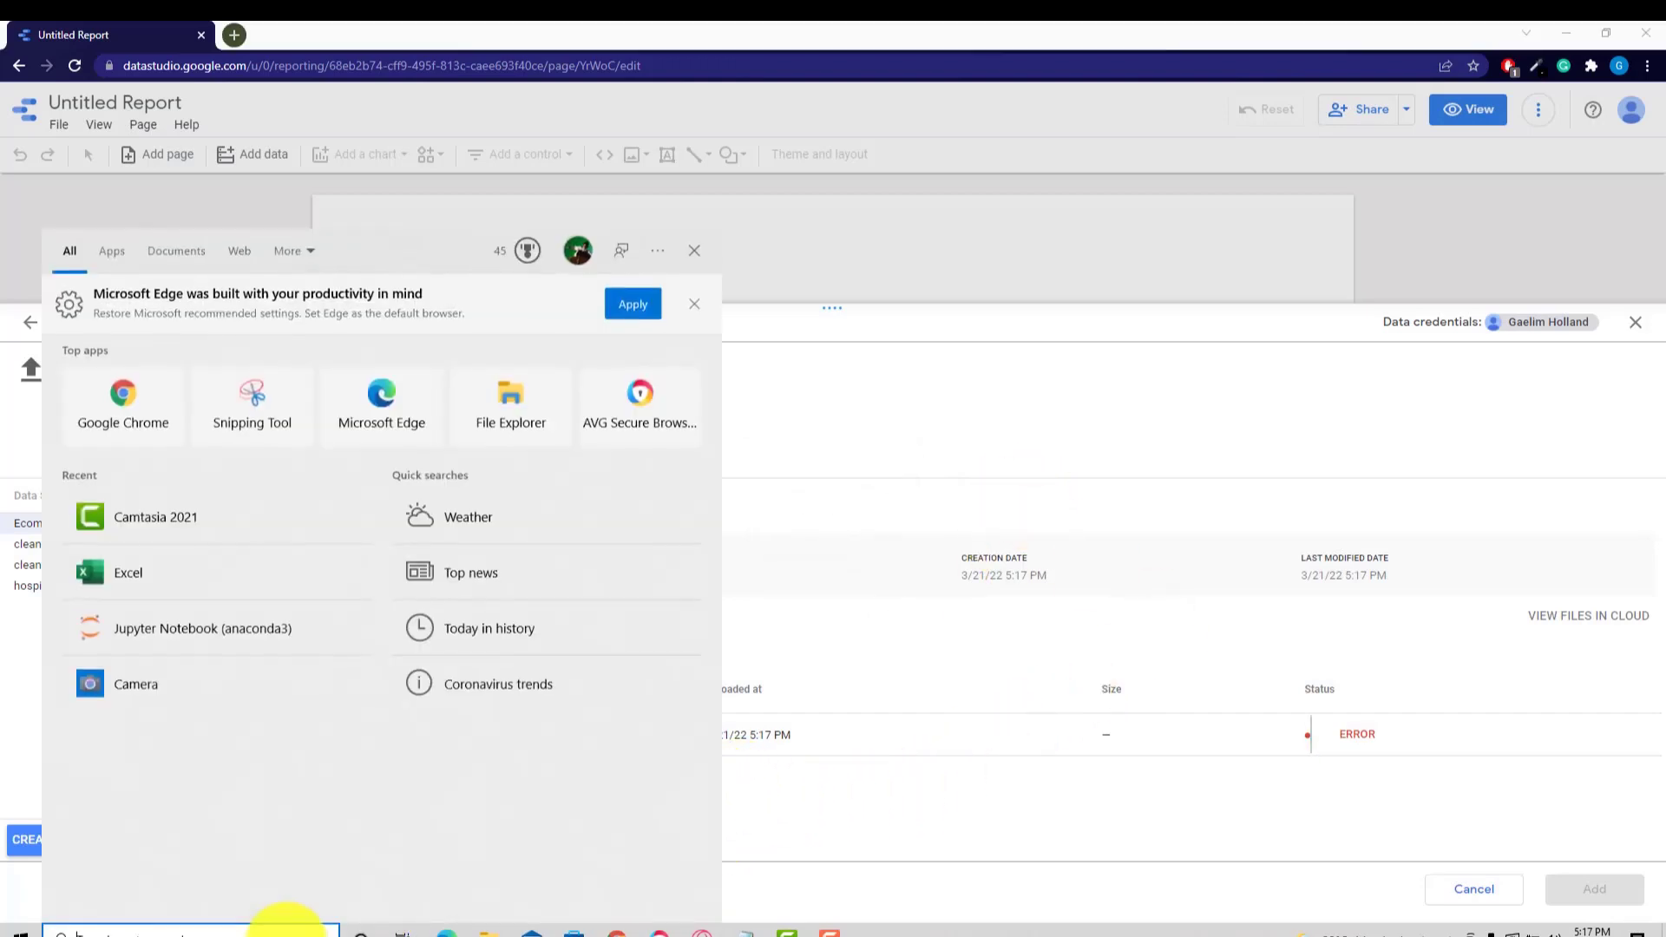
left_click(267, 592)
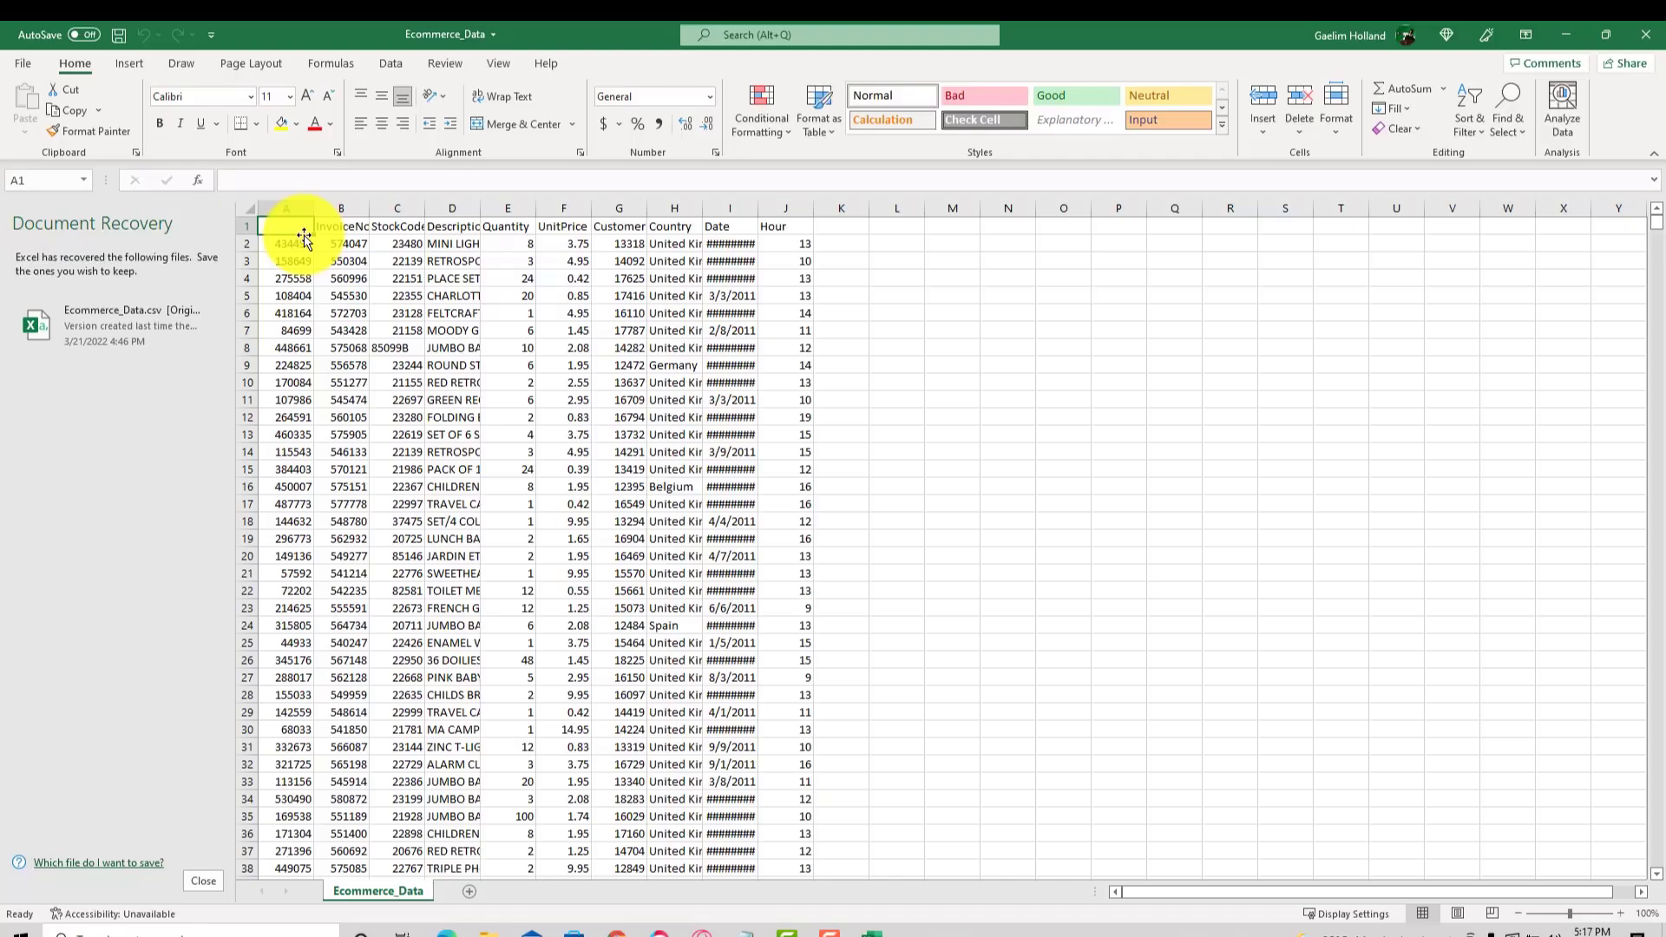
left_click(296, 202)
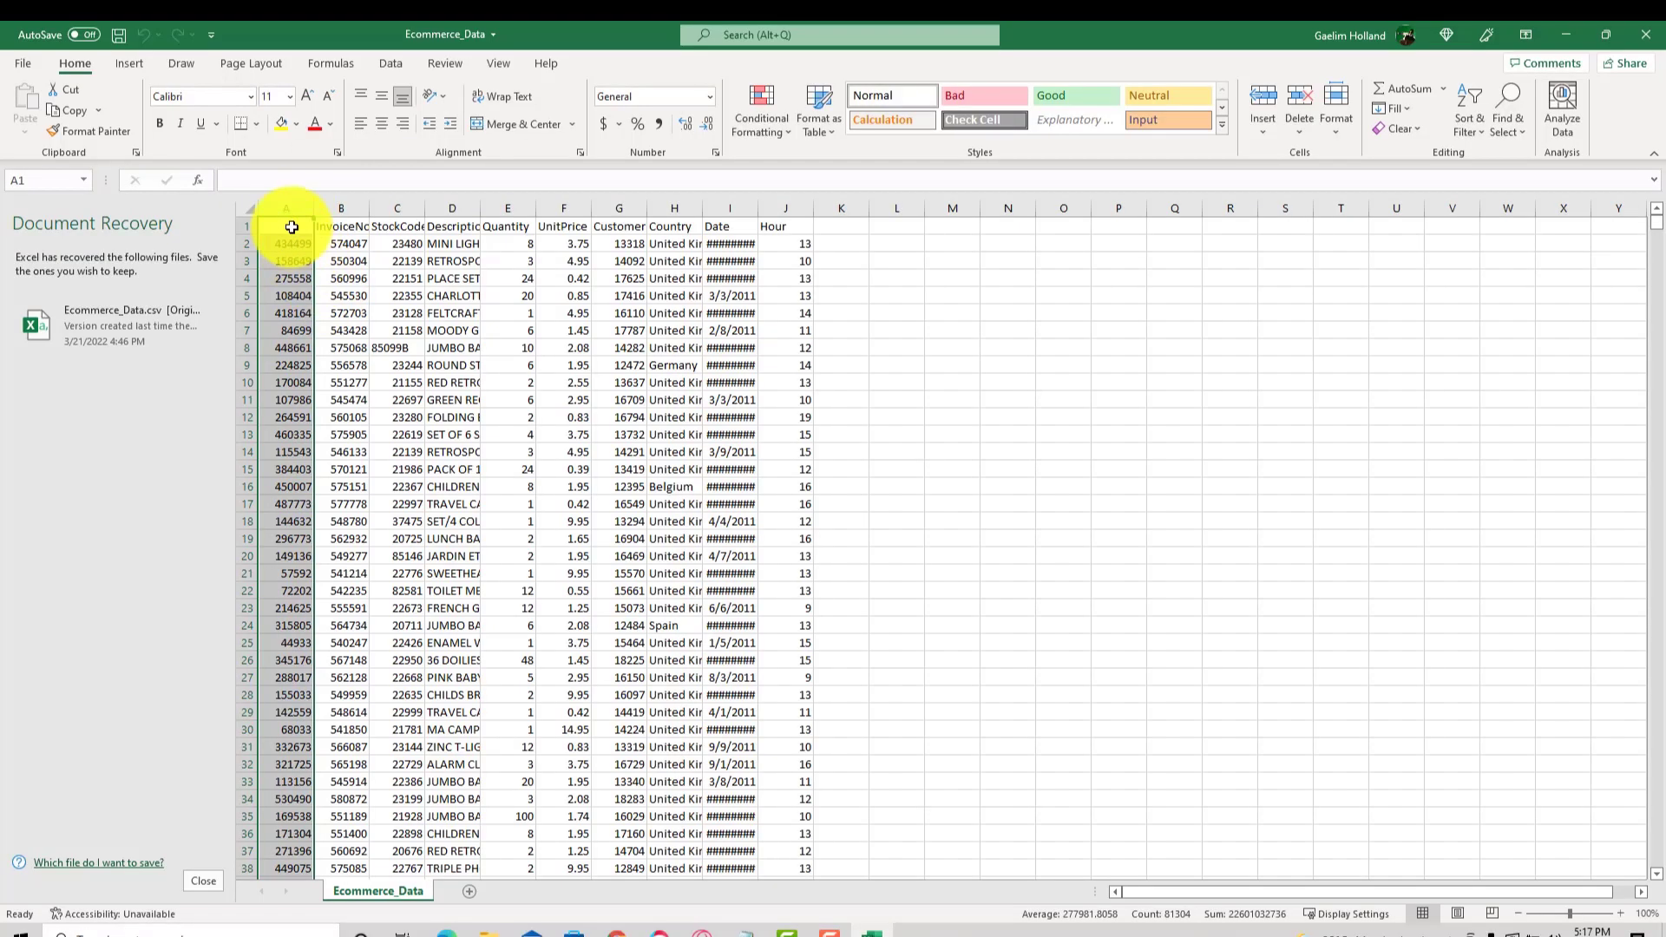
right_click(286, 211)
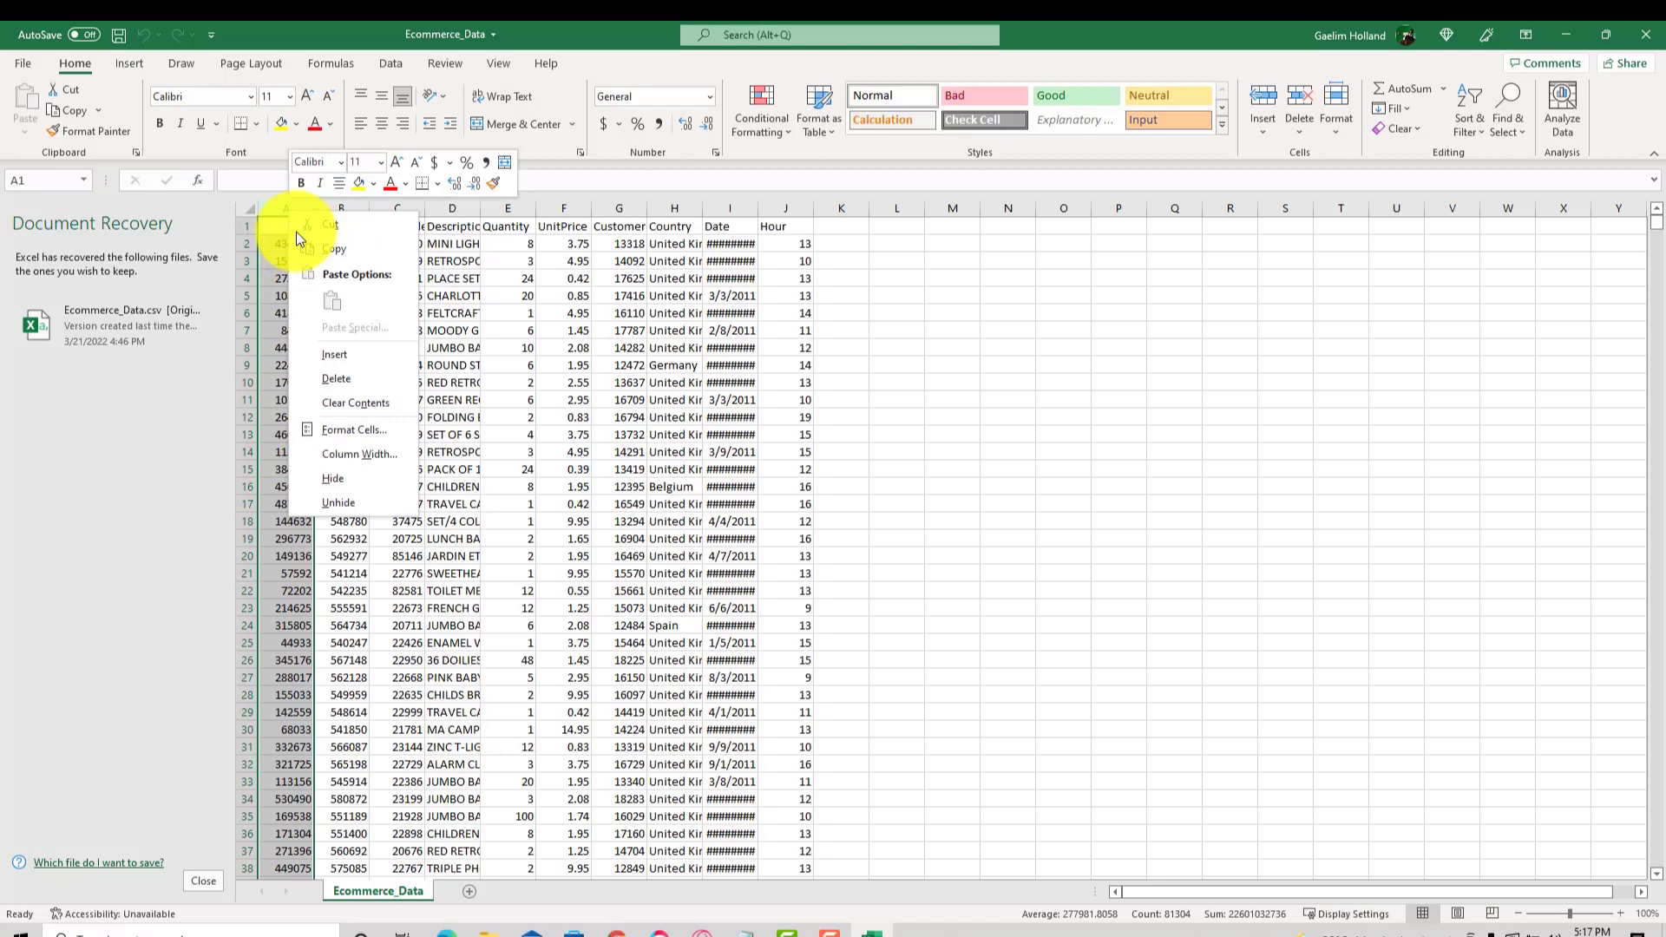
left_click(375, 386)
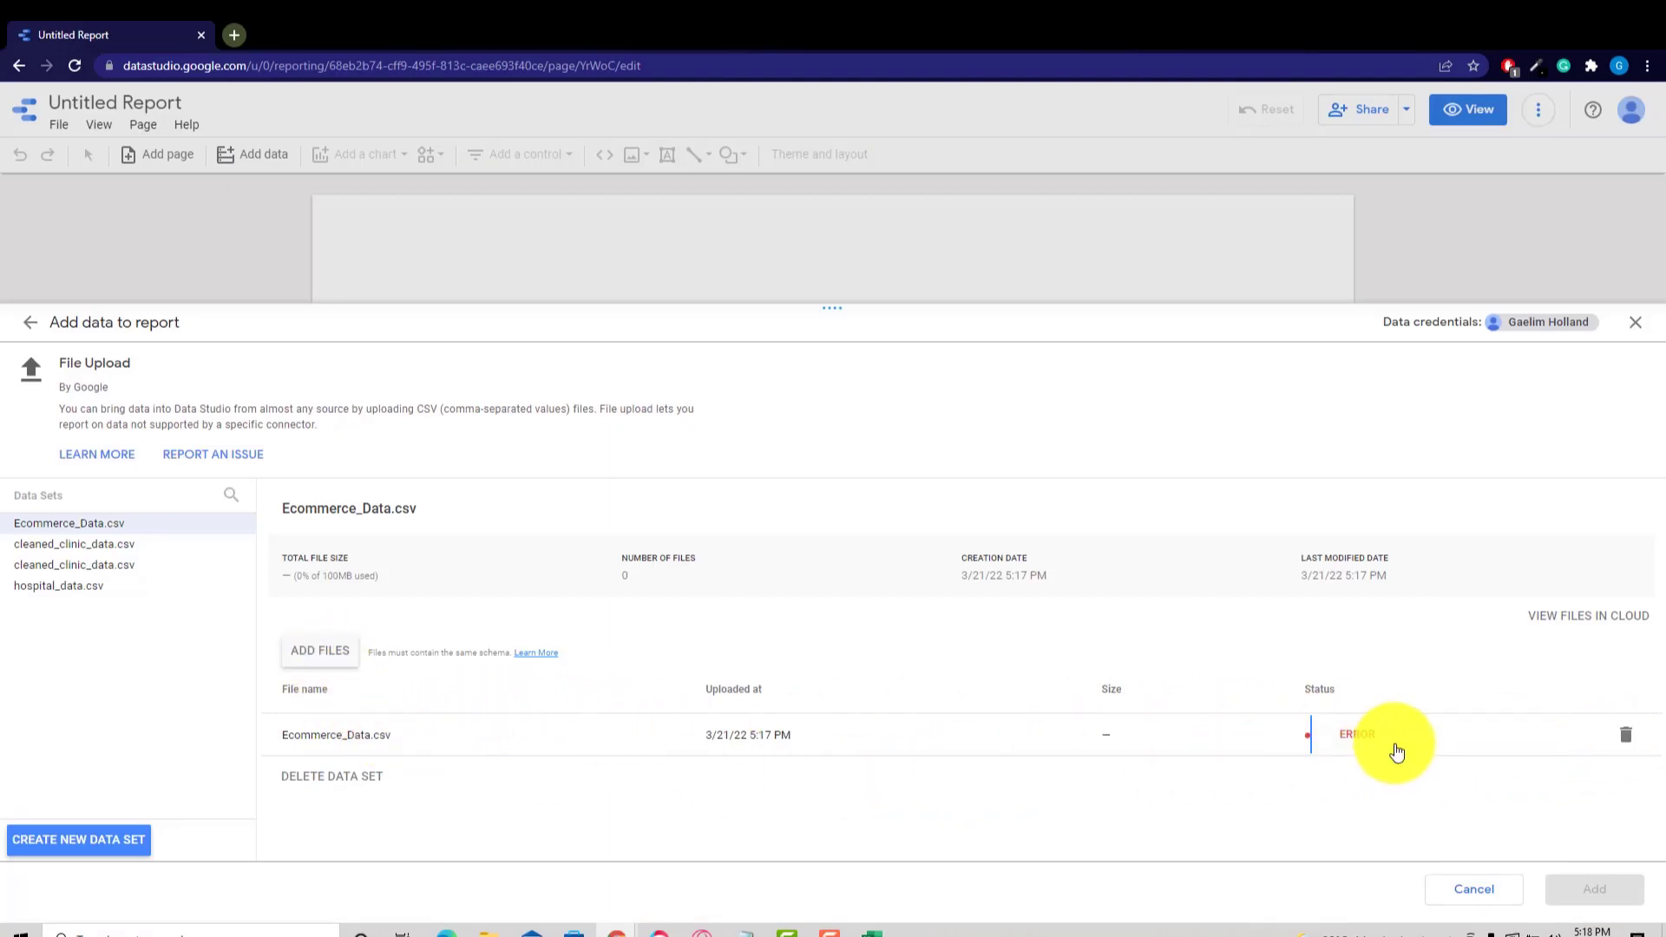
Remove the failed Ecommerce_Data.csv file from the data set and upload the corrected file from the C: drive
left_click(1624, 735)
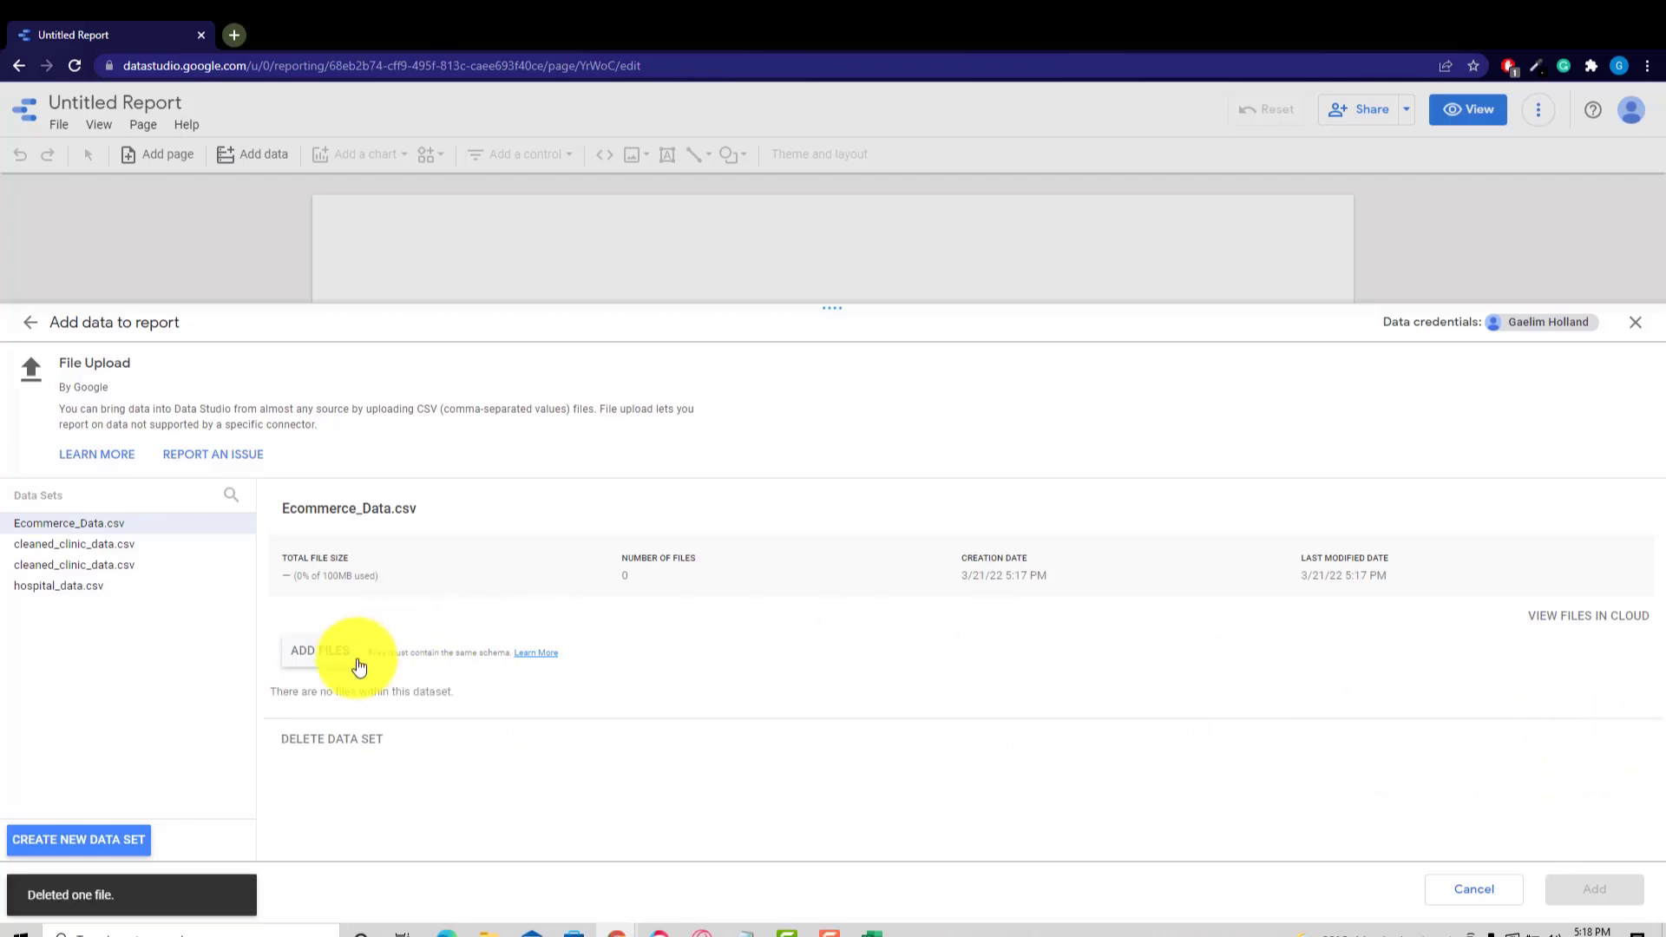
left_click(321, 652)
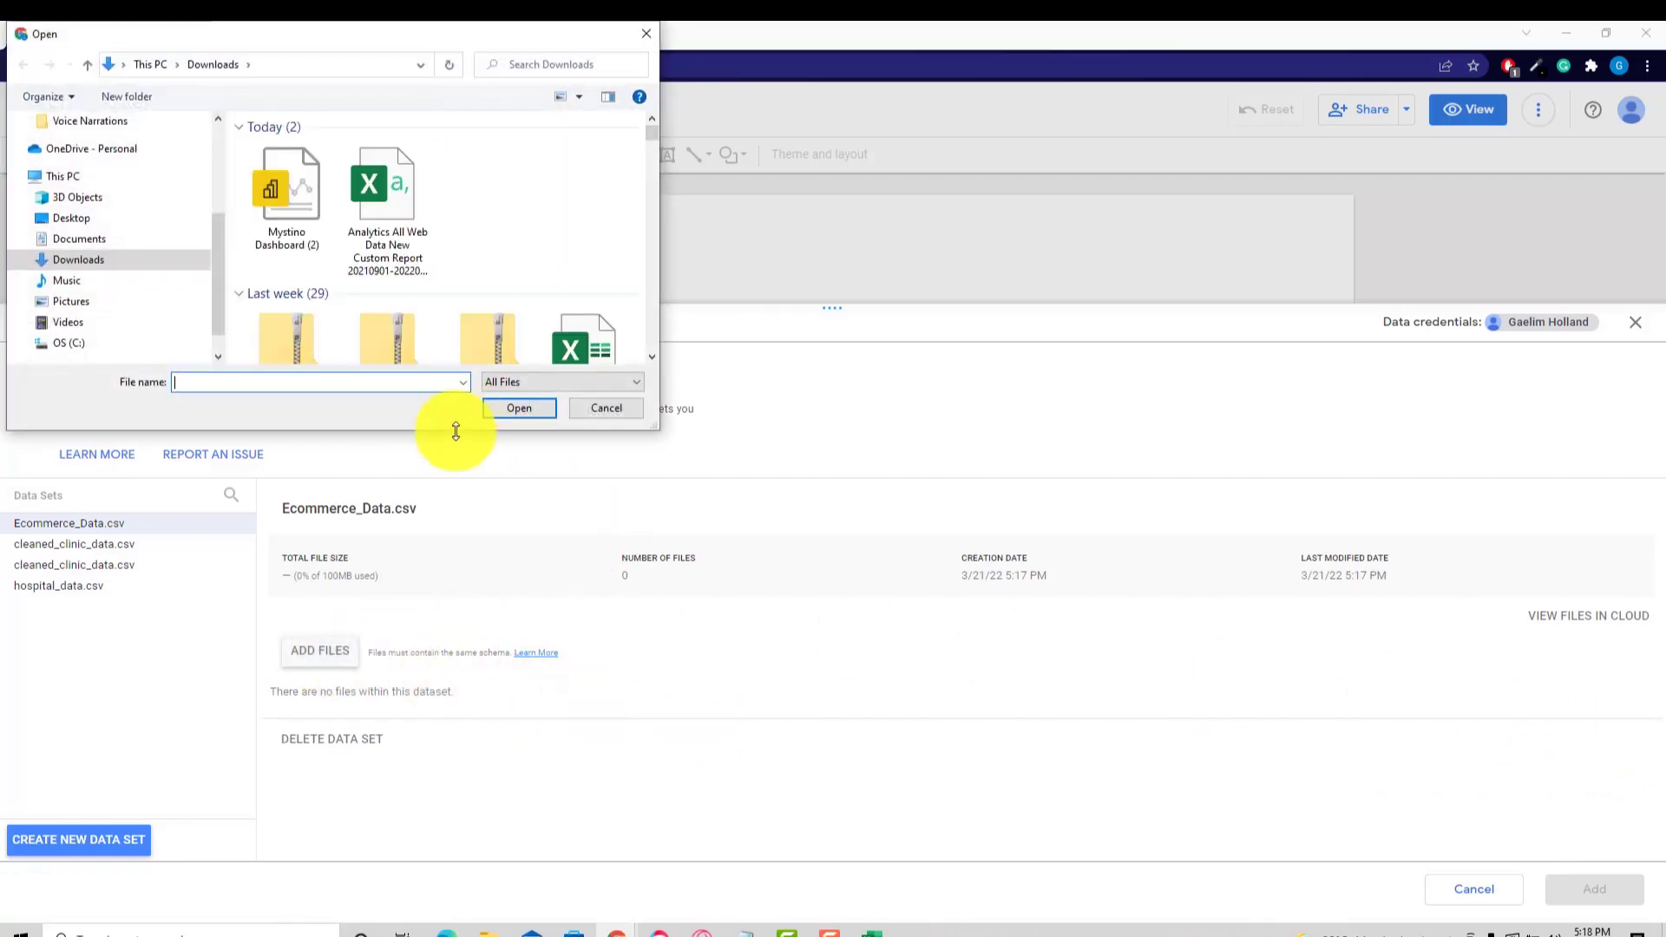
left_click(84, 347)
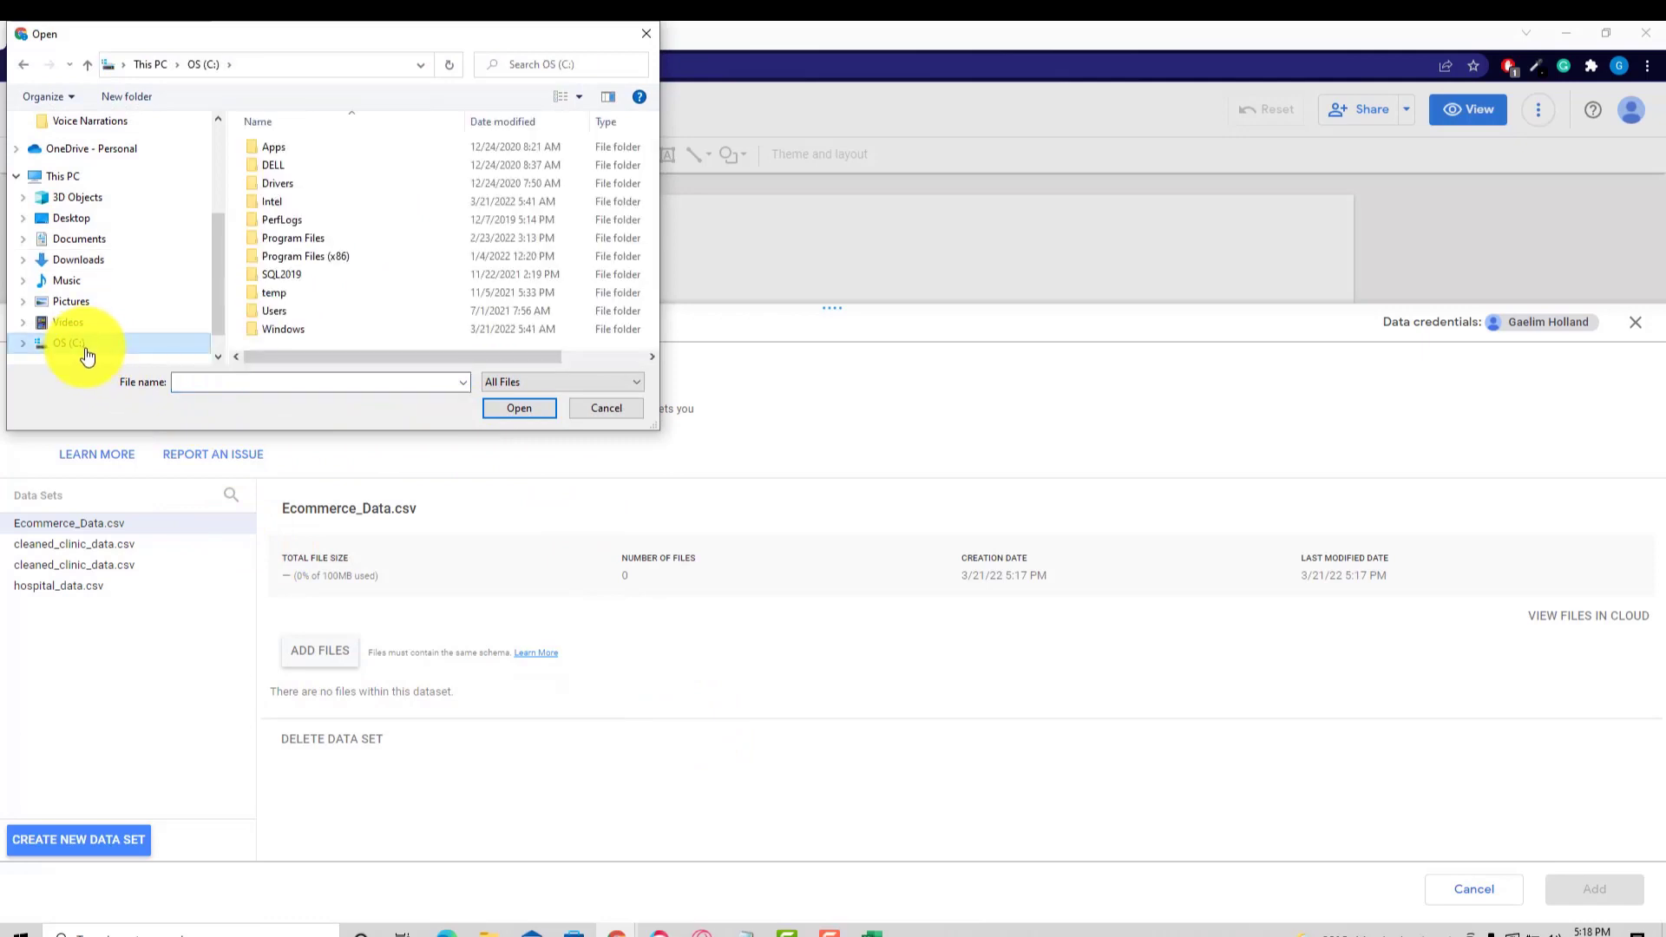
left_click(290, 314)
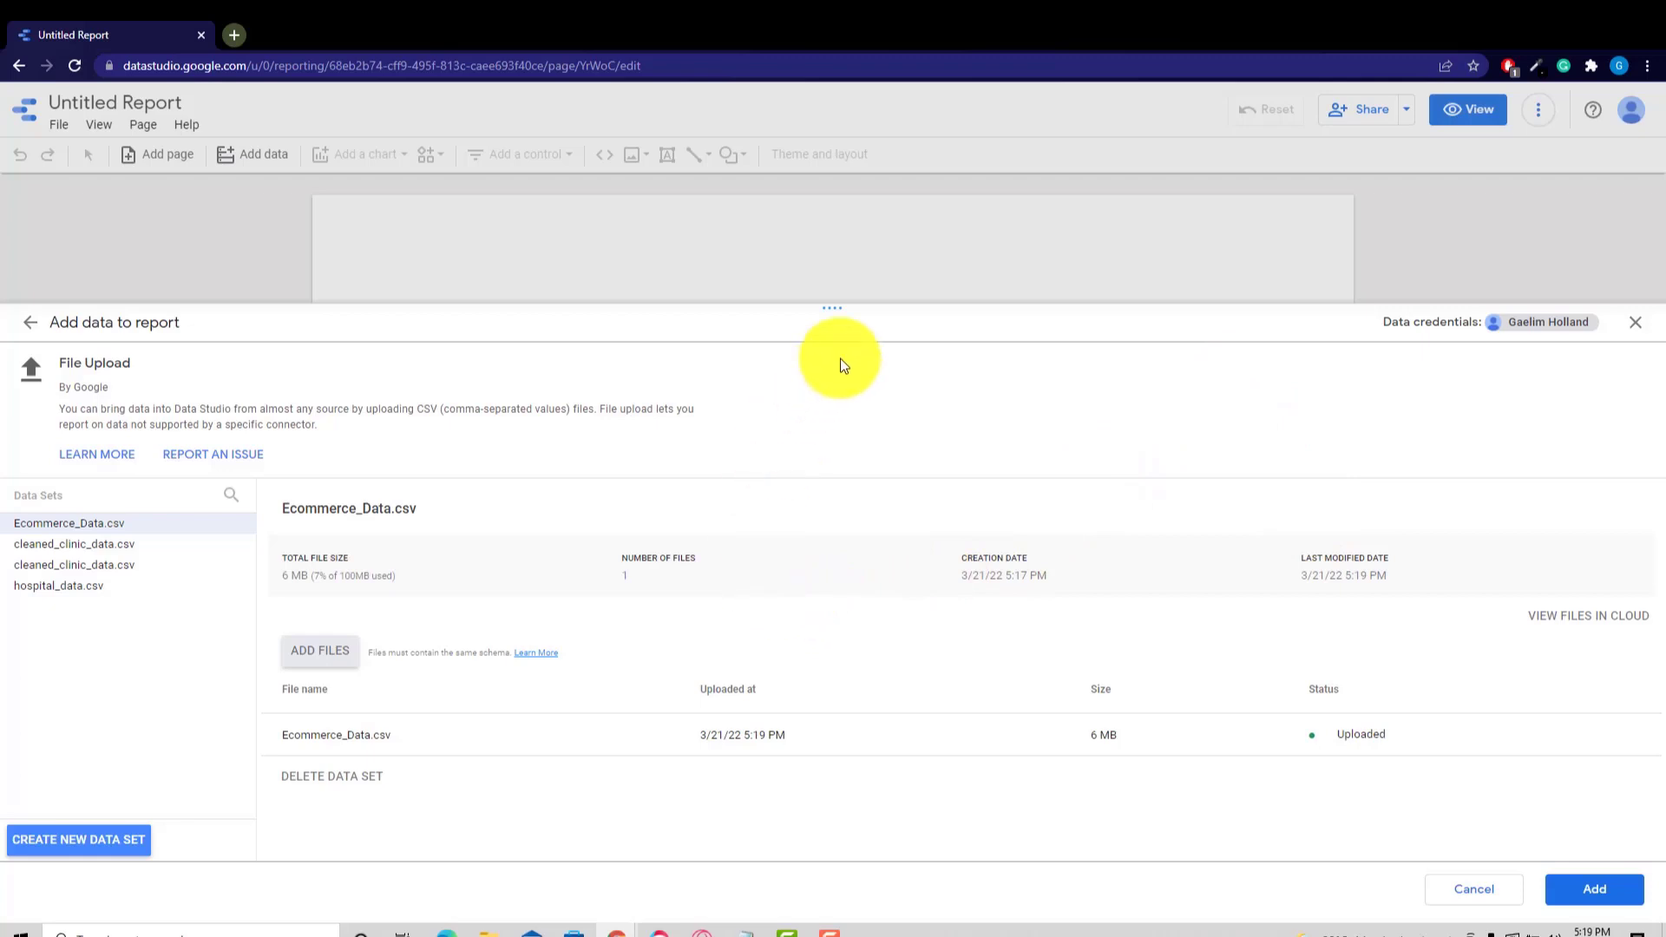
Add the uploaded Ecommerce_Data.csv data set to the report and confirm the addition
triple_click(856, 321)
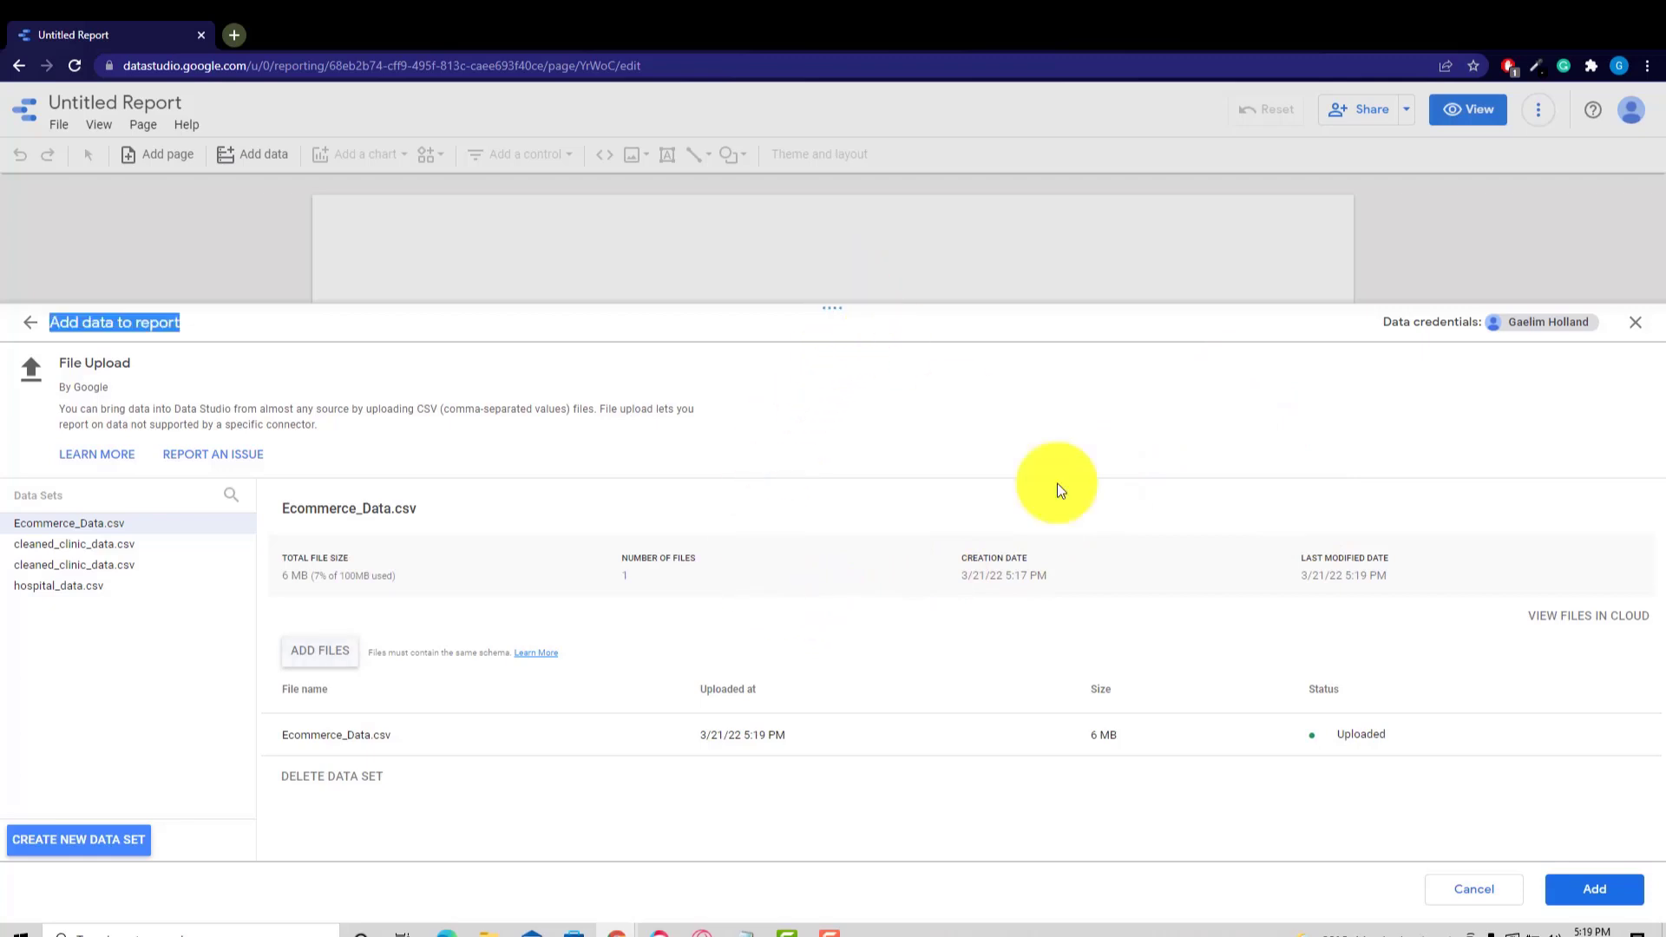
left_click(1588, 893)
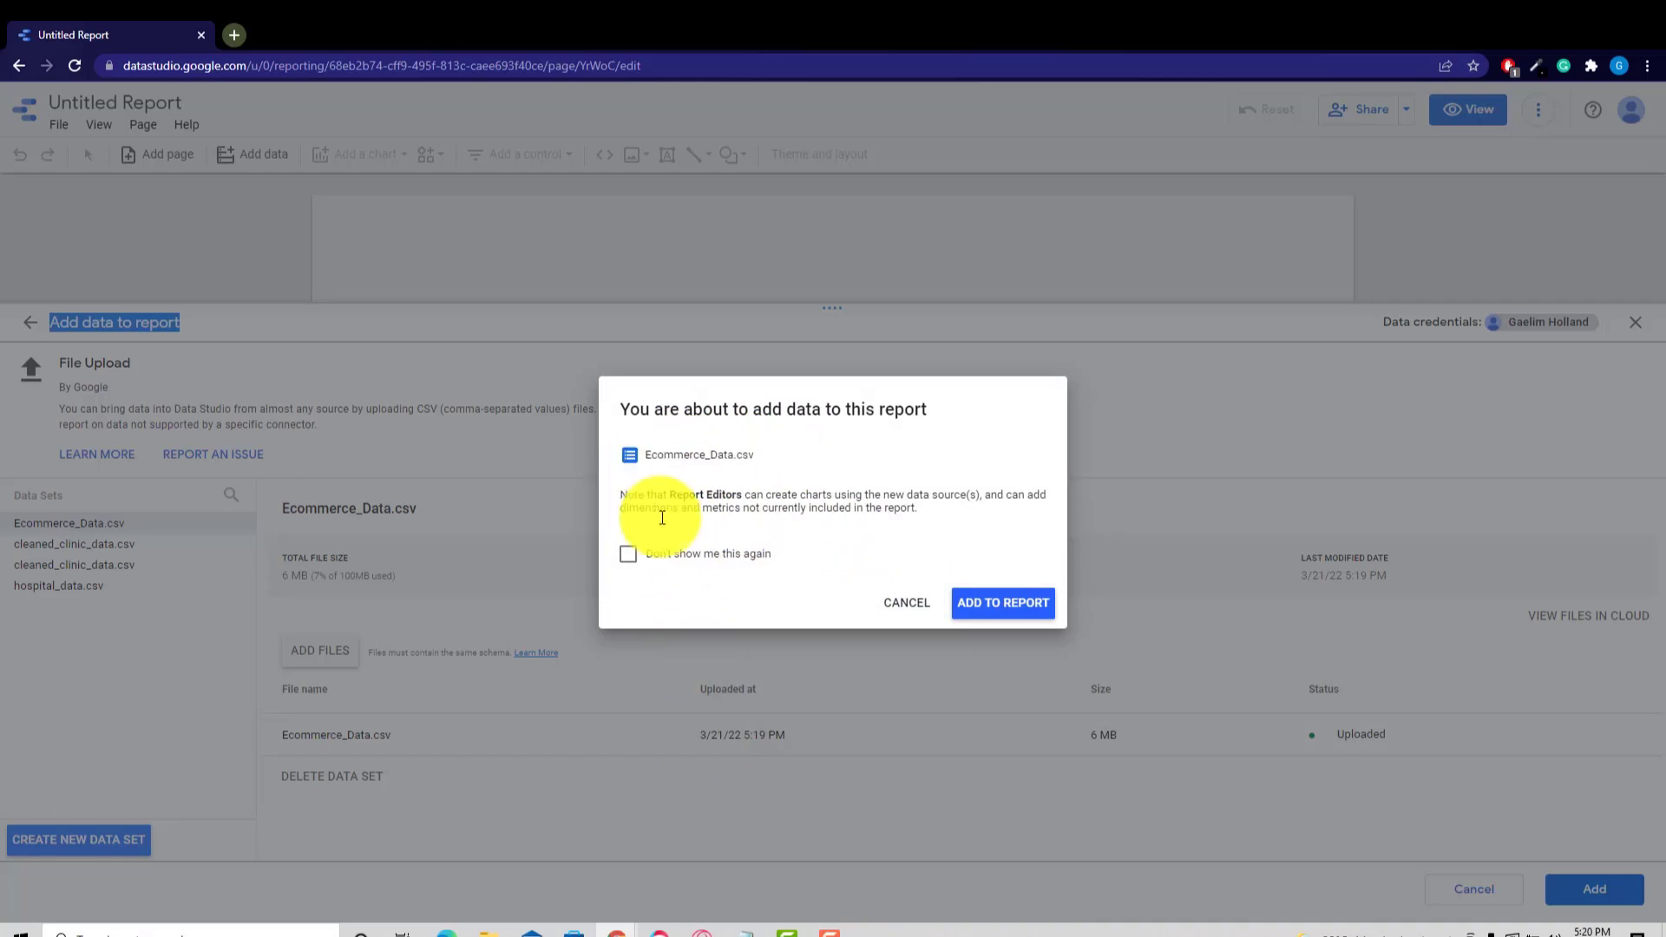
left_click(978, 605)
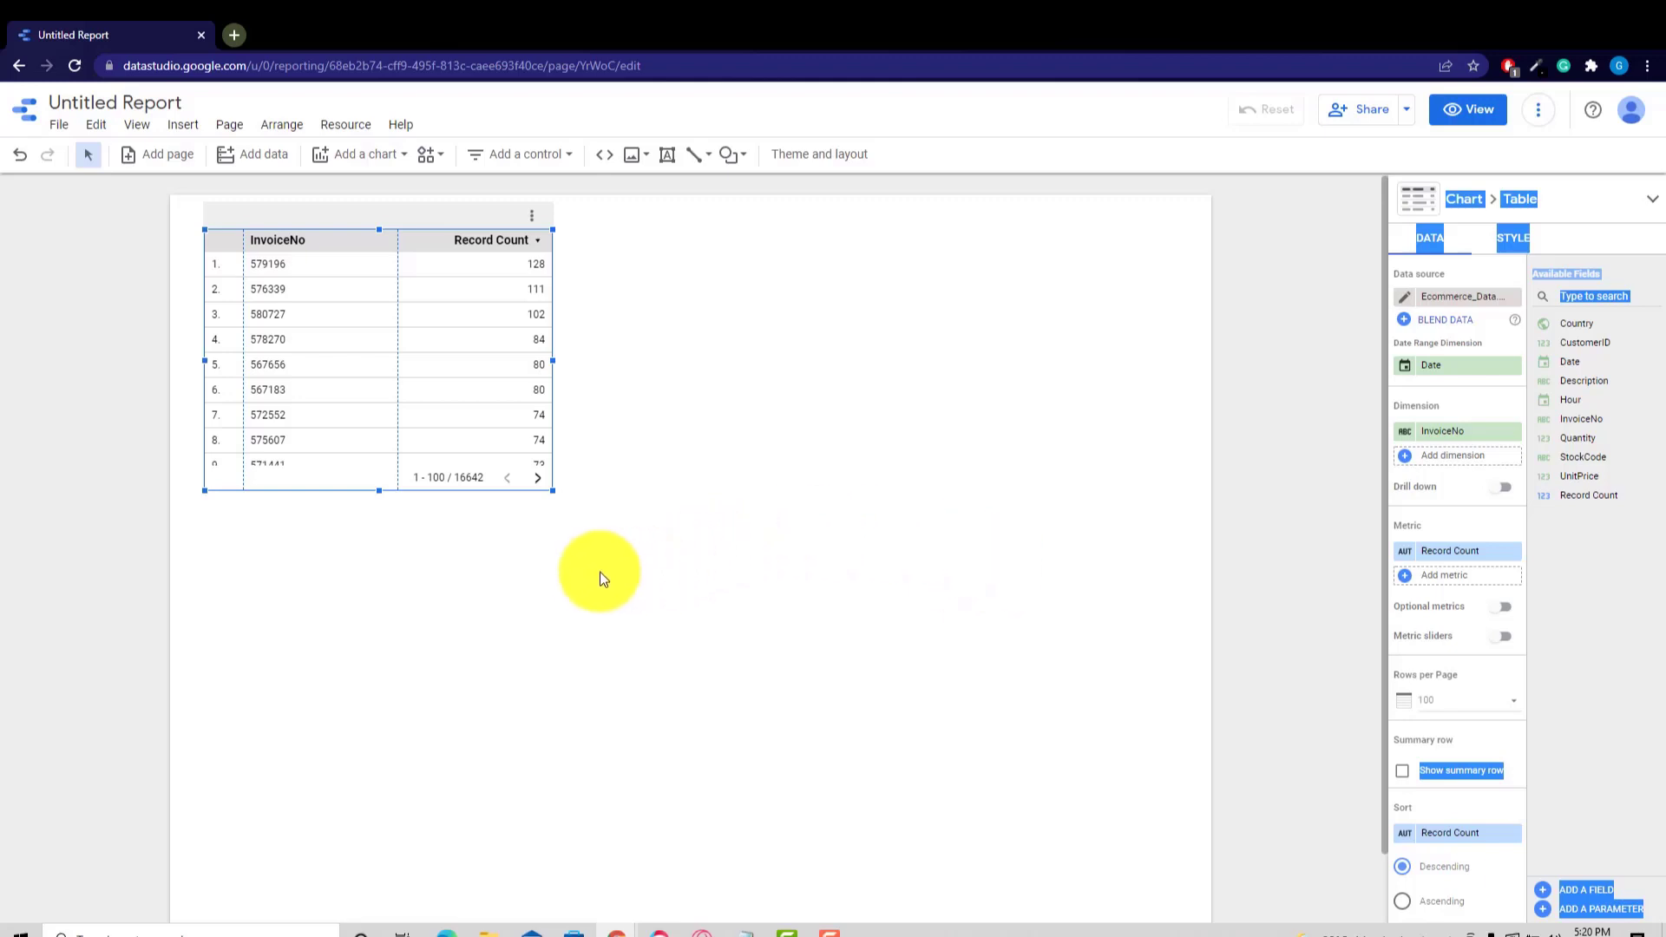
Deselect the table and examine the fields available in the Ecommerce_Data.csv data source
left_click(800, 553)
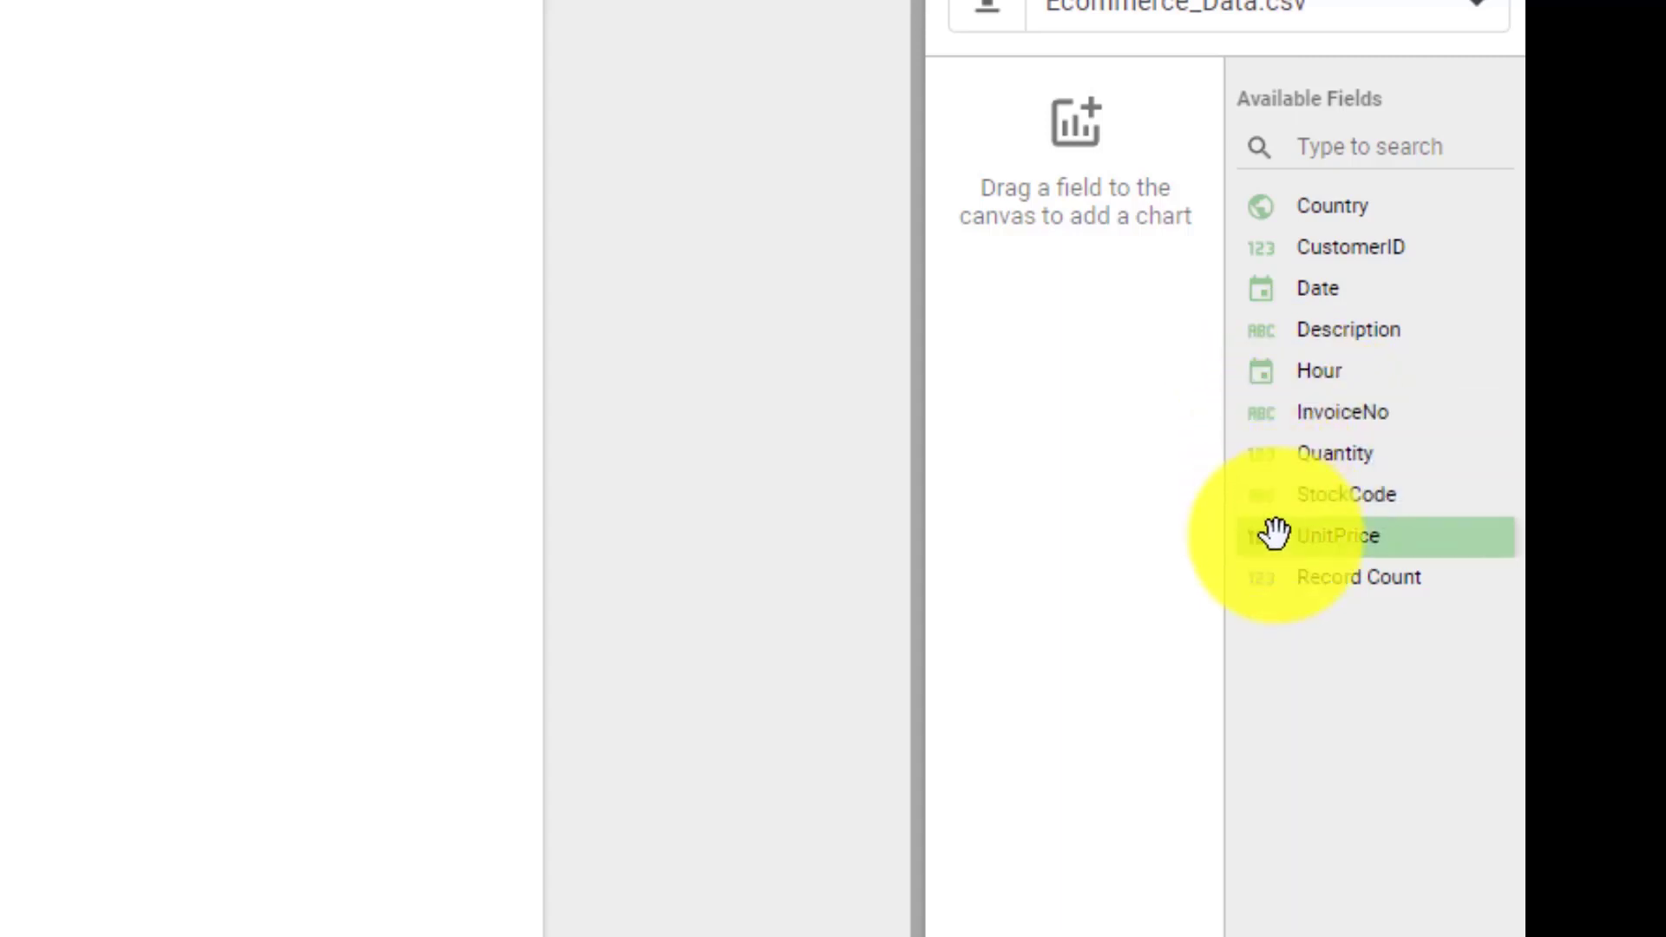
left_click(1341, 577)
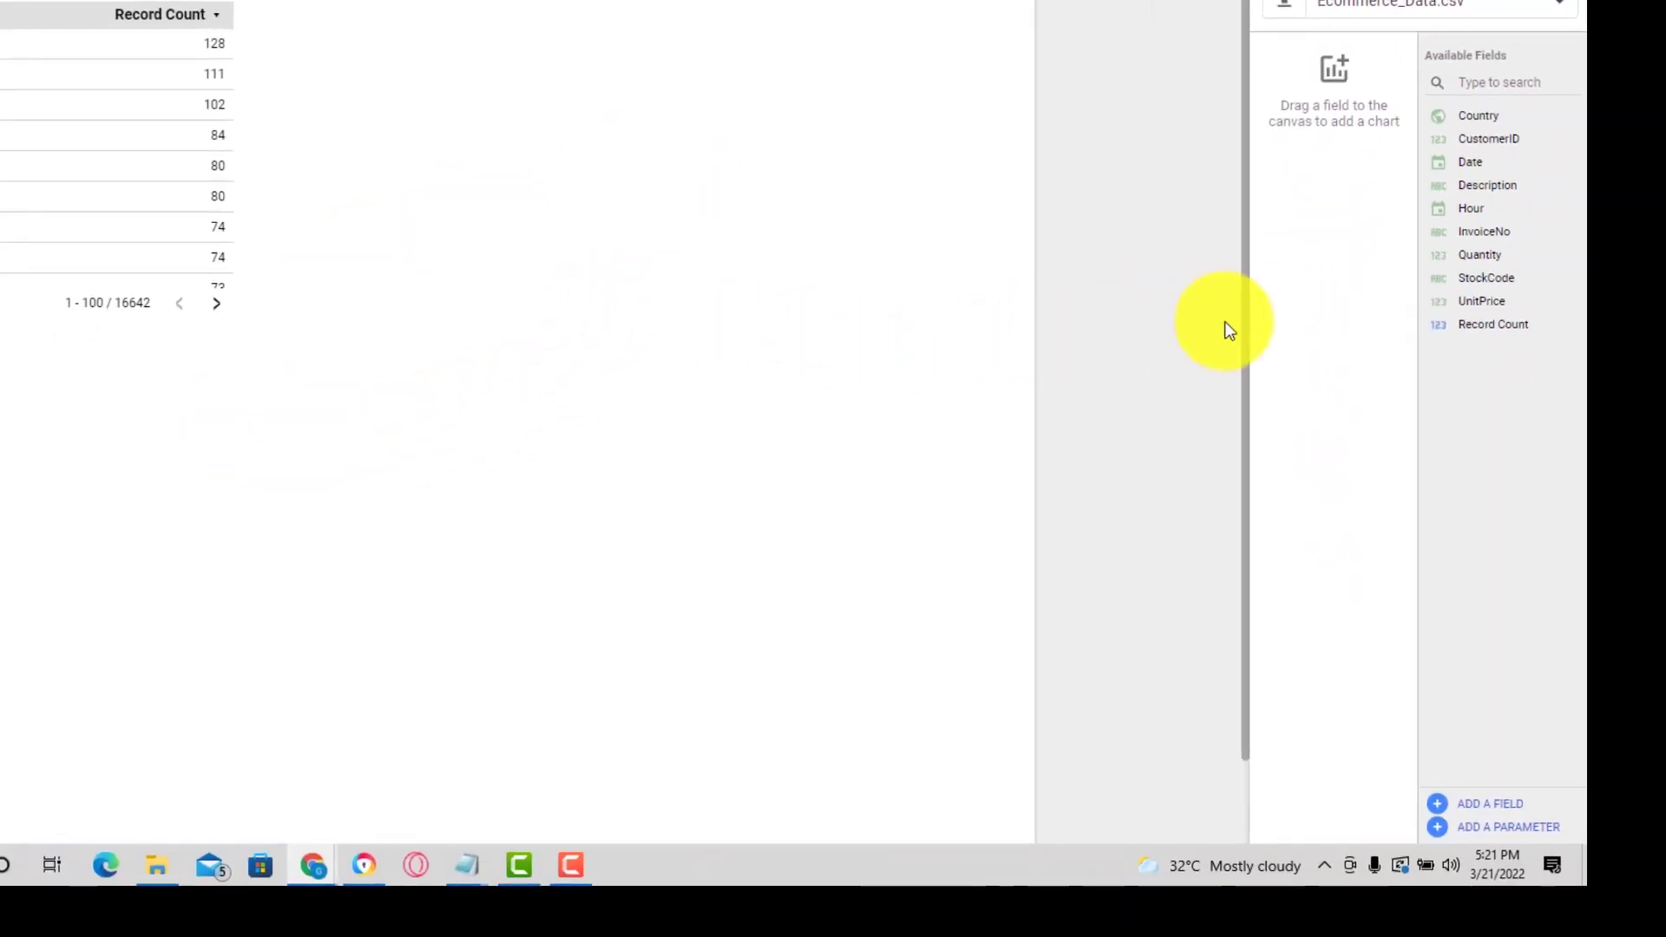
left_click(1454, 325)
left_click_drag(1469, 326, 1346, 334)
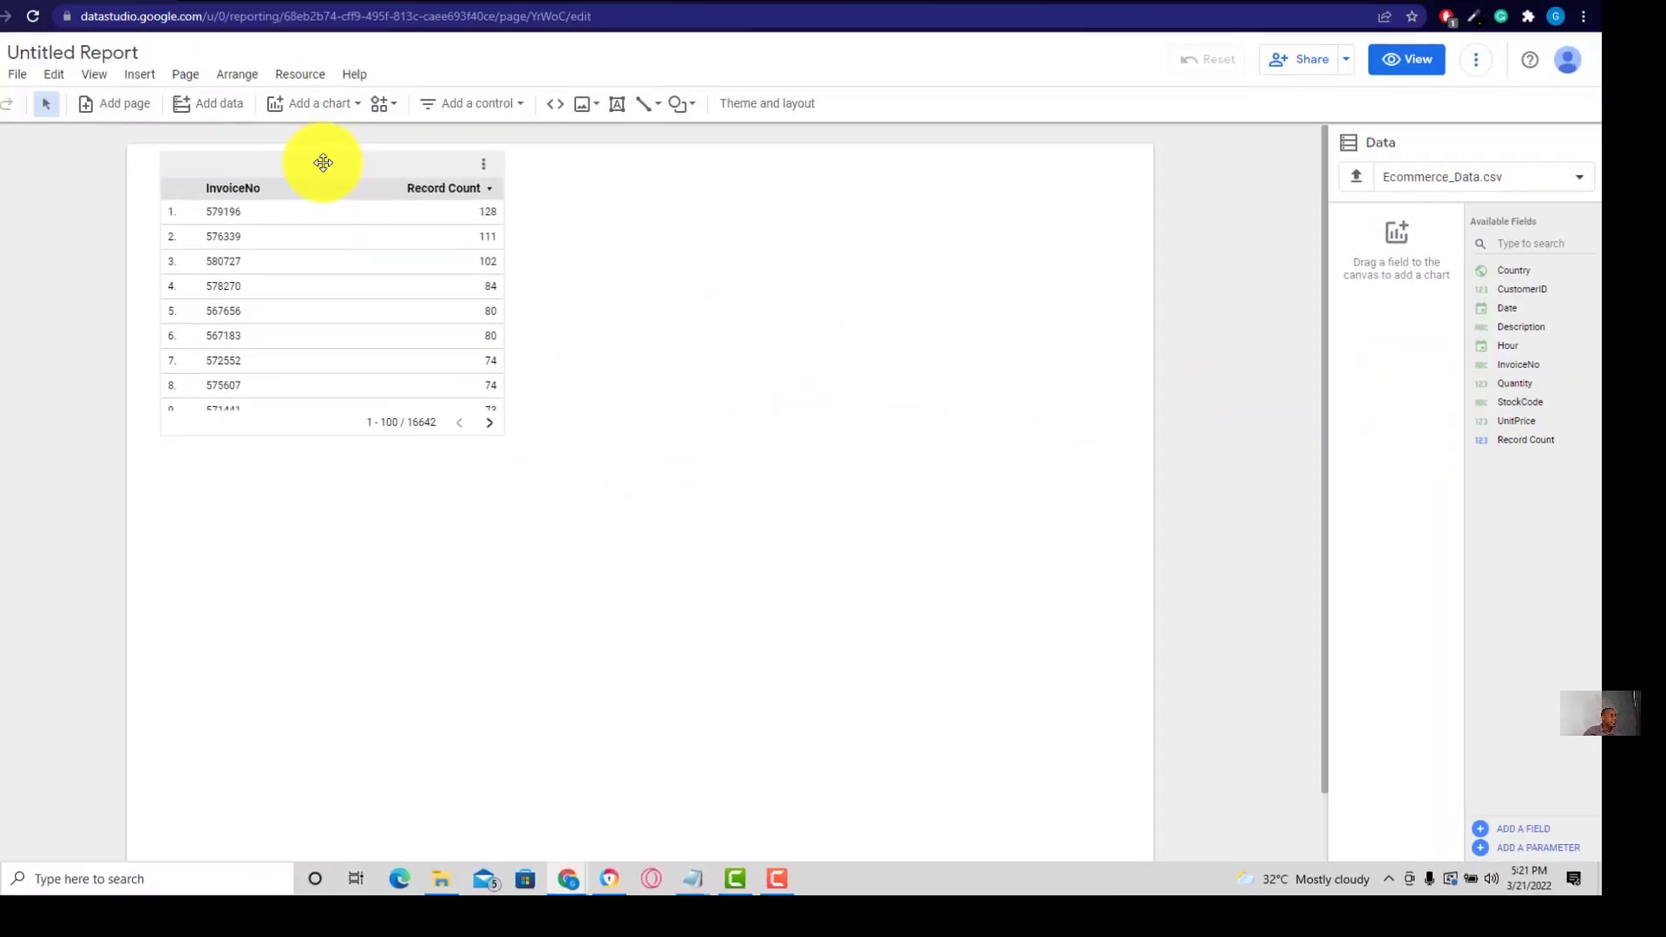
Move the InvoiceNo table away from the page's upper-left corner towards the centre of the canvas and deselect it
left_click(392, 202)
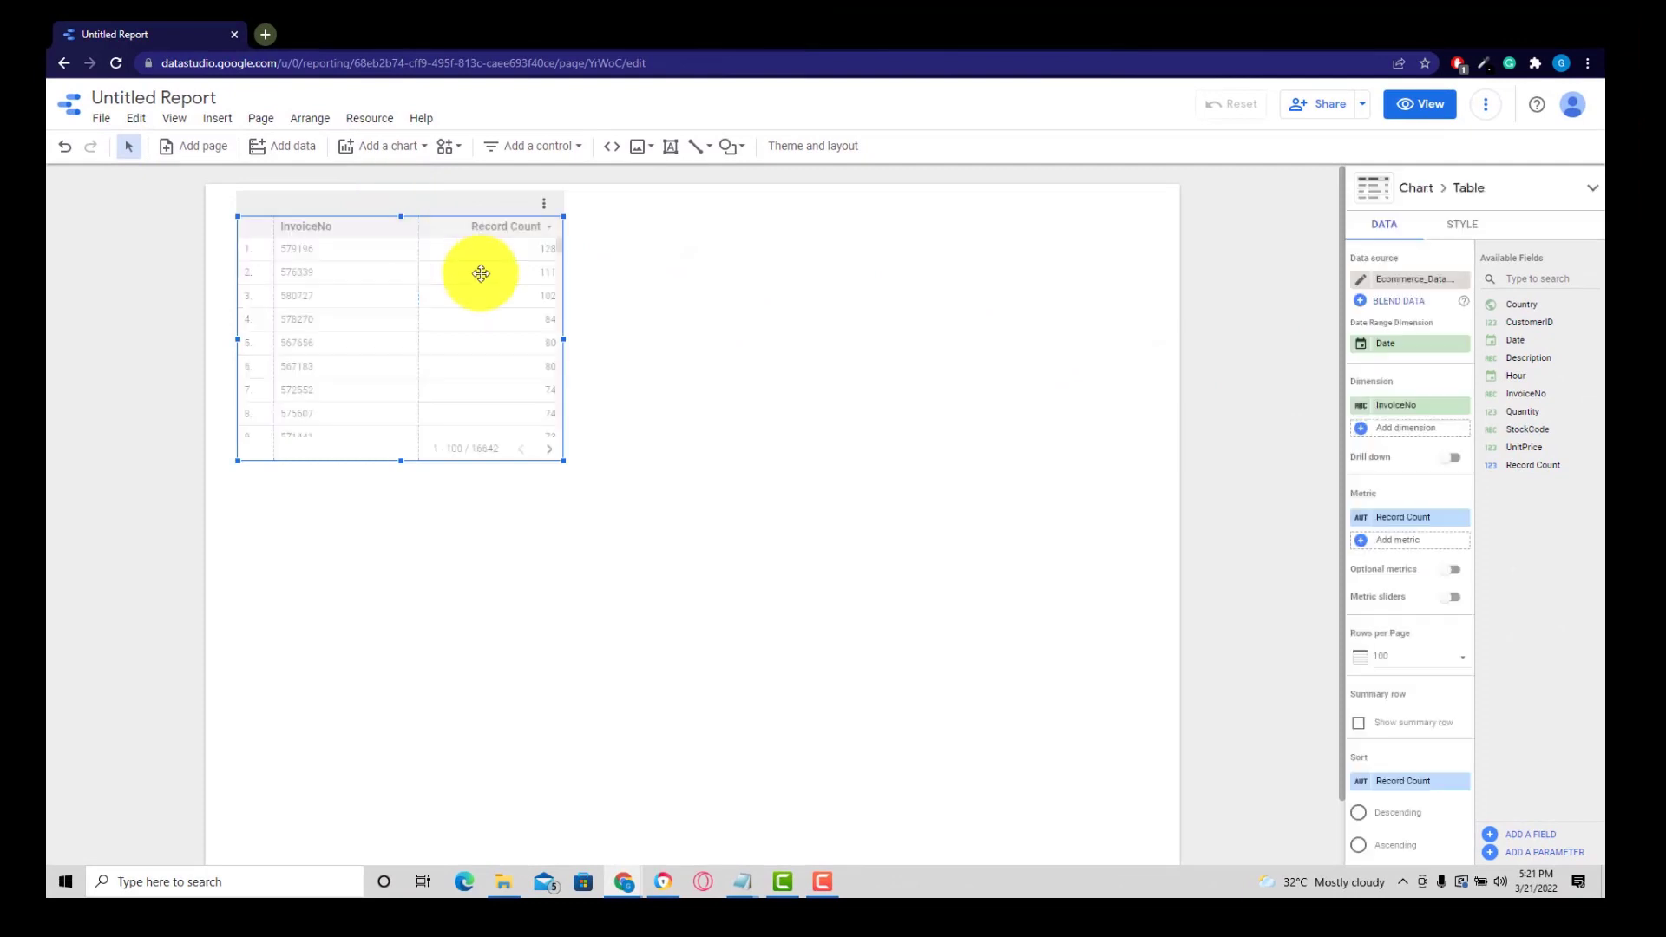
left_click_drag(439, 200, 734, 291)
left_click(1071, 434)
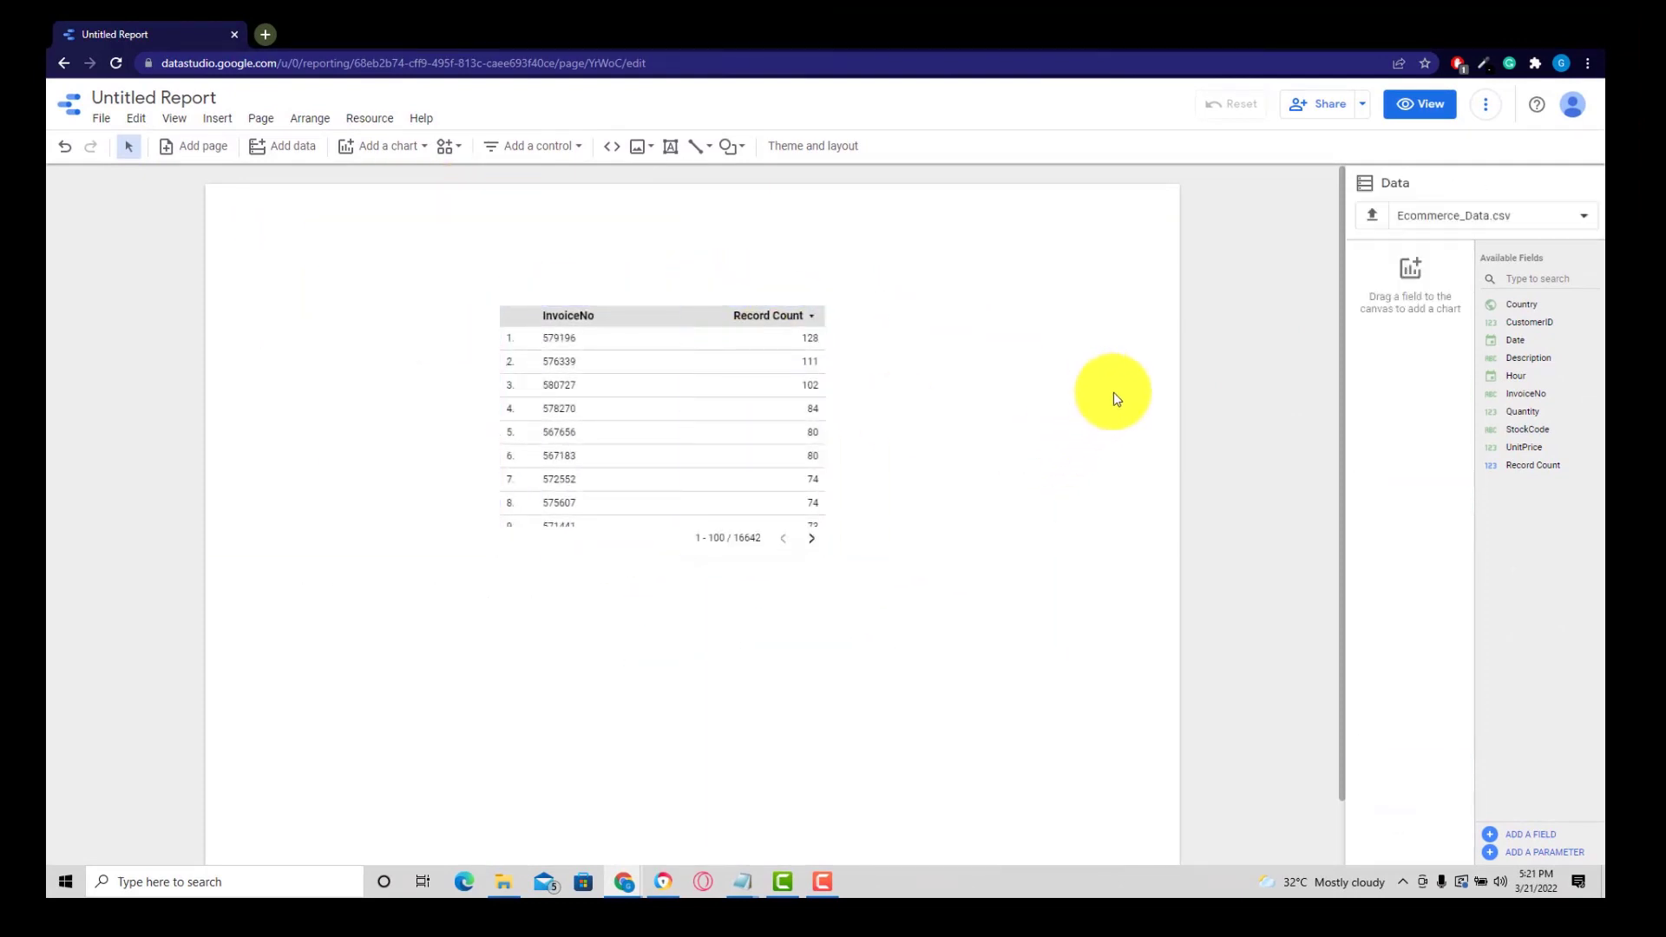
Select the table and examine its data source, date range dimension, and dimension settings
left_click(737, 411)
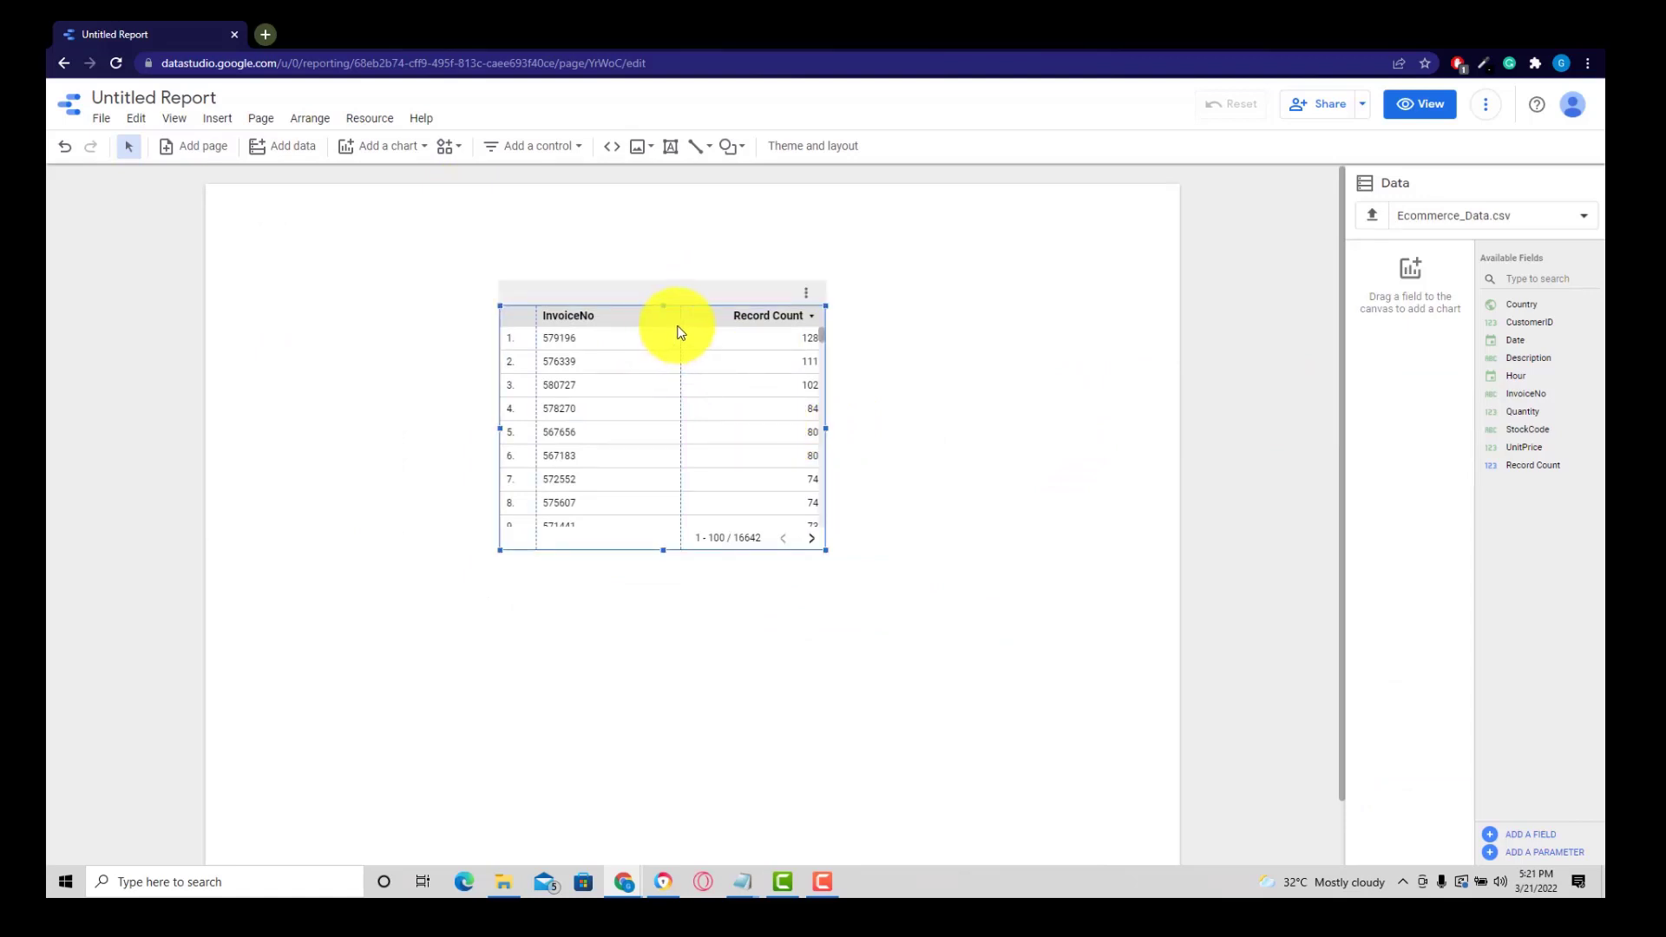
left_click(666, 295)
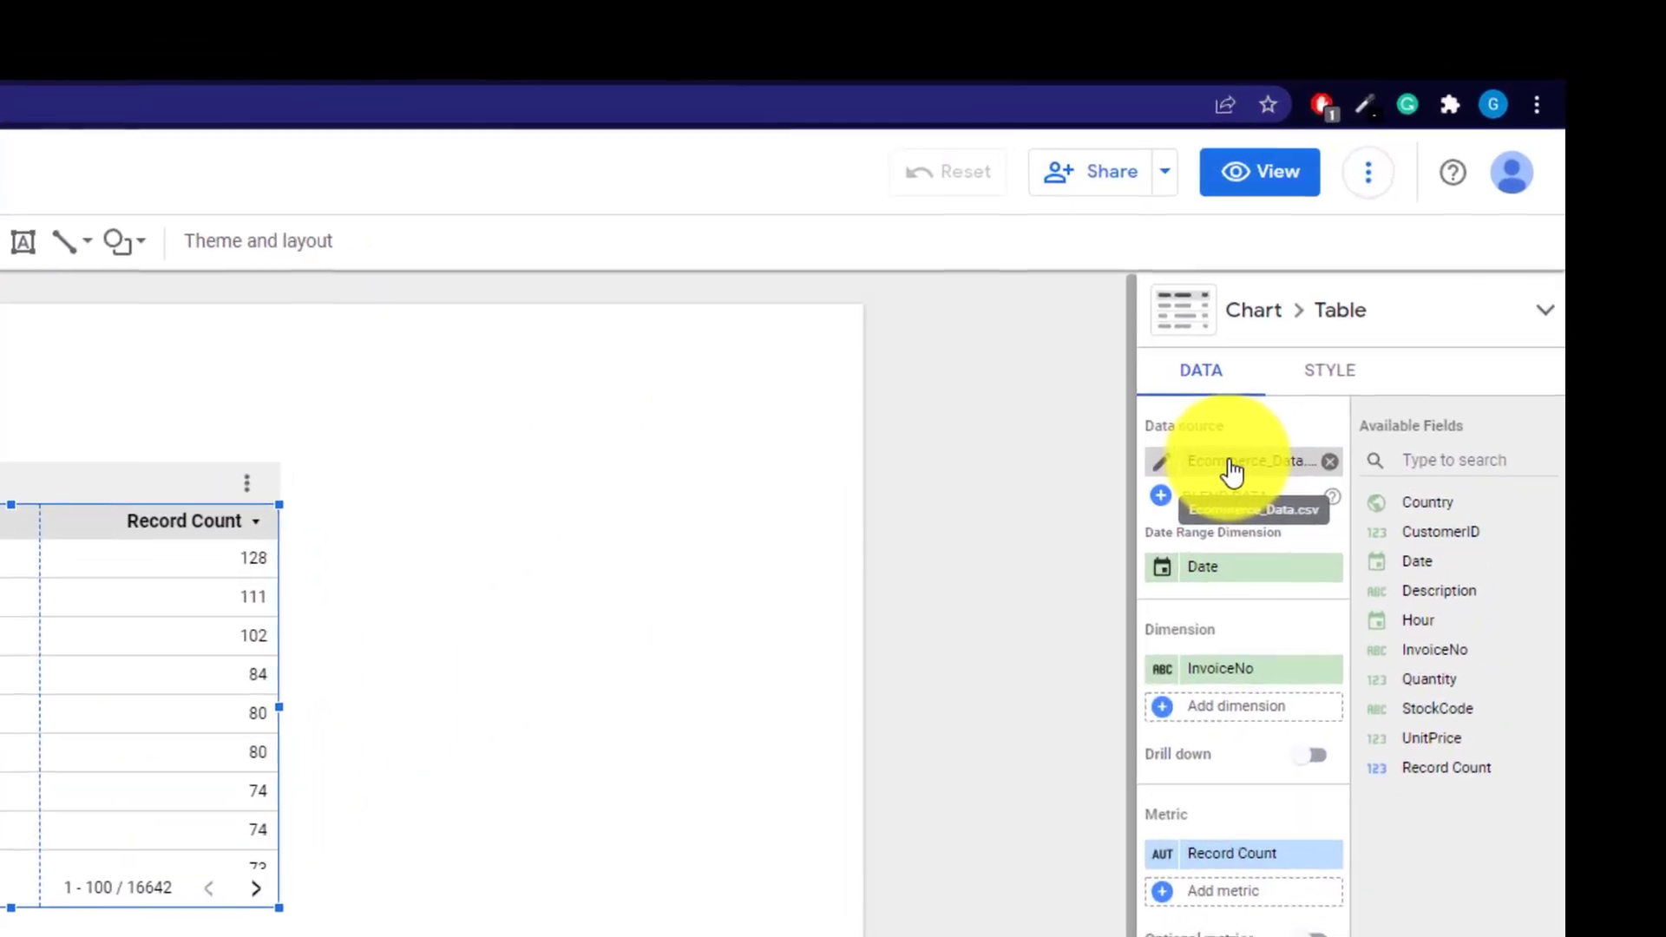
left_click_drag(1264, 583, 1264, 581)
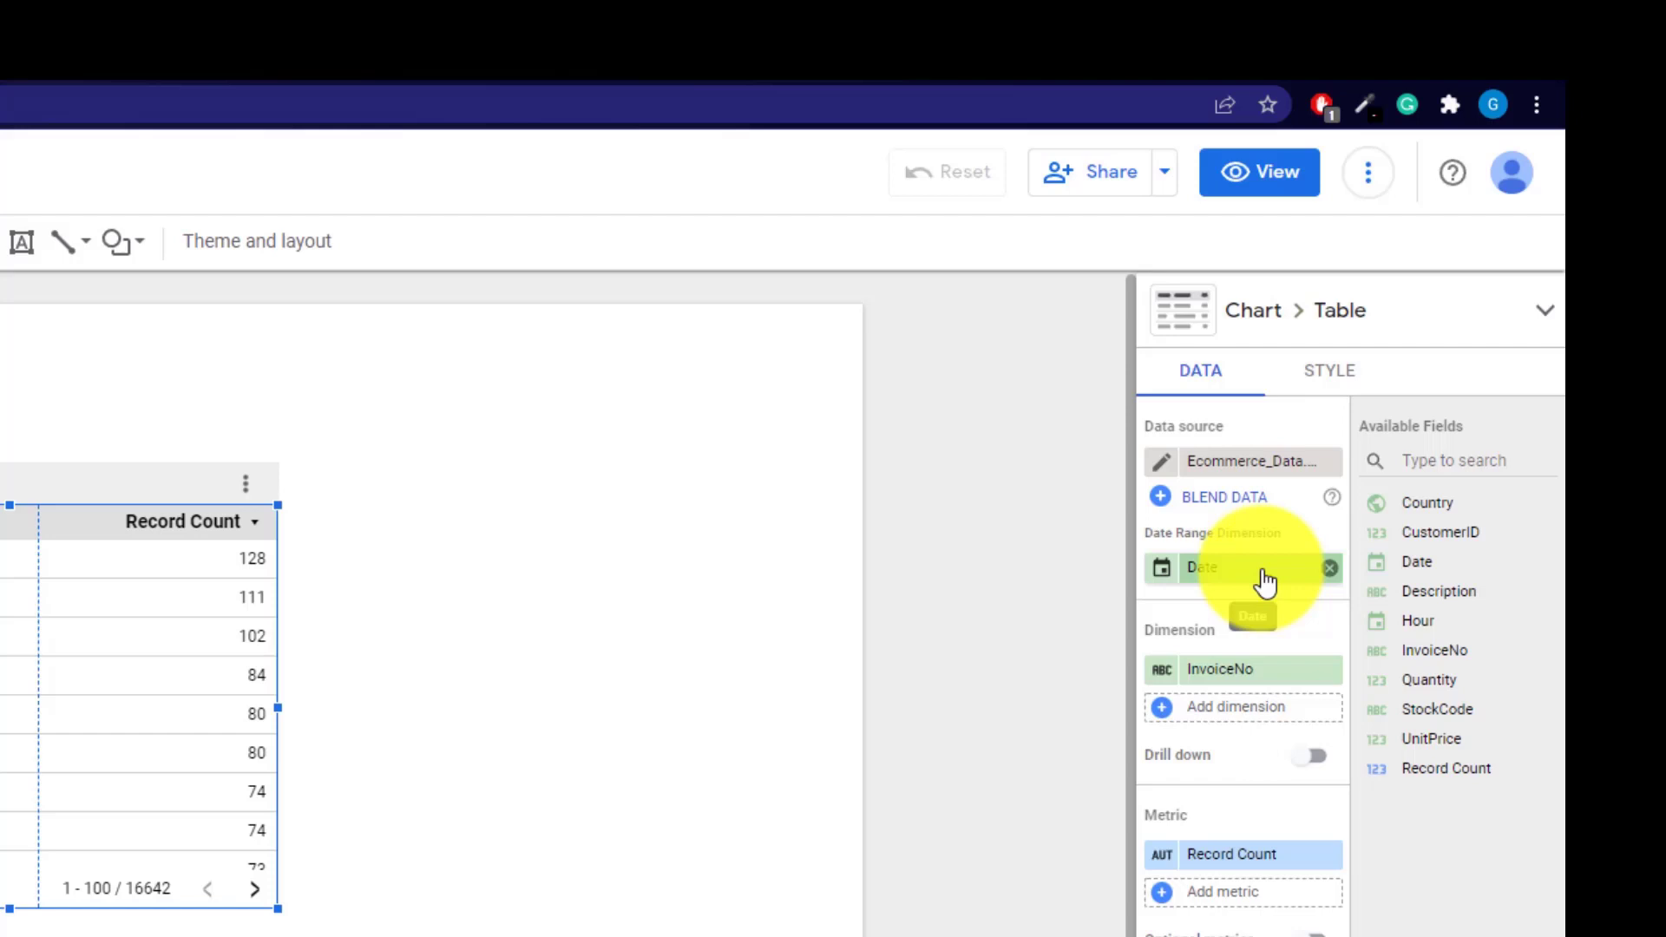
left_click_drag(1264, 581, 1241, 611)
mouse_move(1211, 669)
left_mouse_down()
mouse_move(1246, 688)
mouse_move(1233, 691)
left_mouse_up()
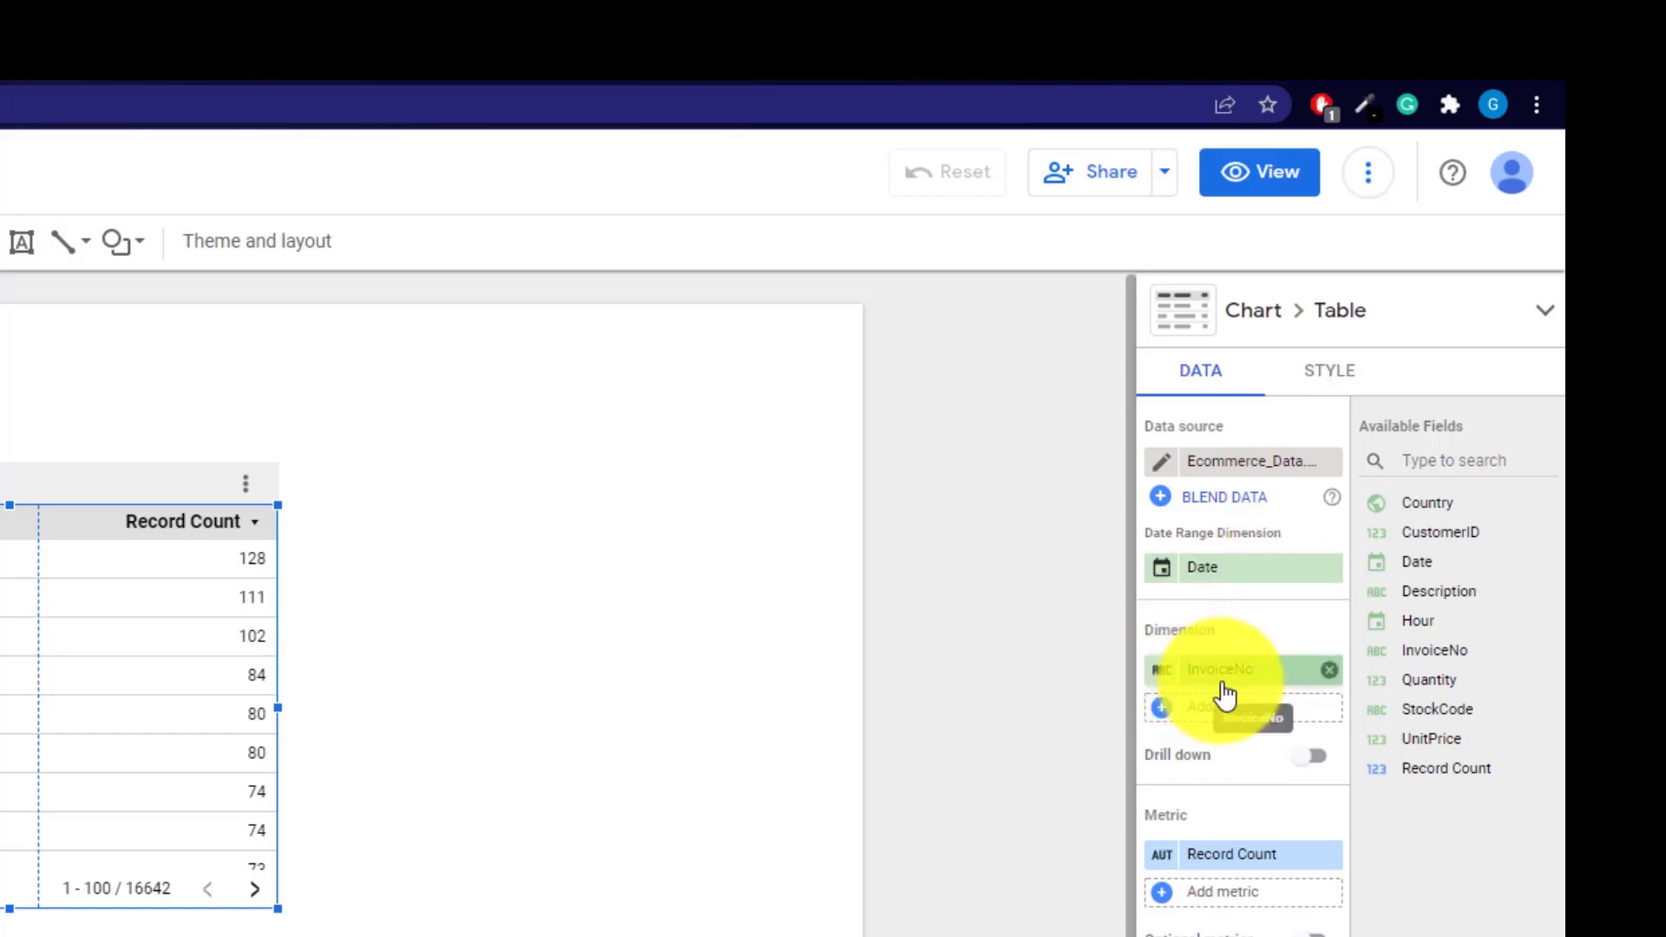
left_click_drag(1234, 630, 1161, 659)
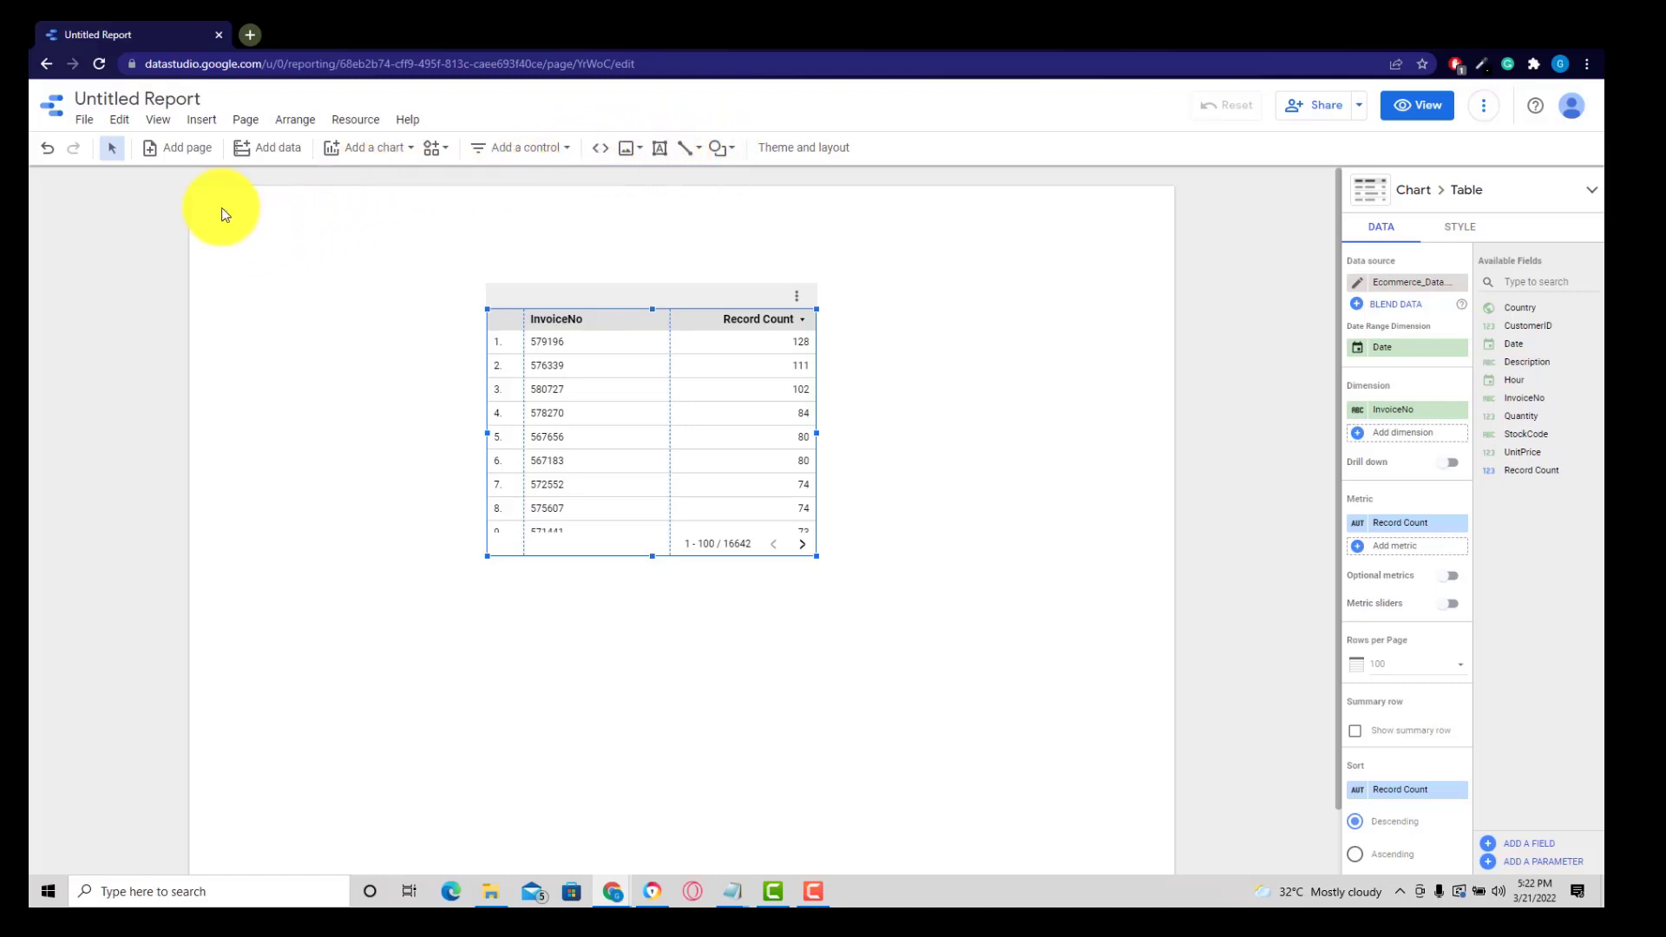
Look through the report editor's commands for editing, viewing, inserting, managing pages, arranging objects and managing resources
left_click(119, 121)
left_click(119, 124)
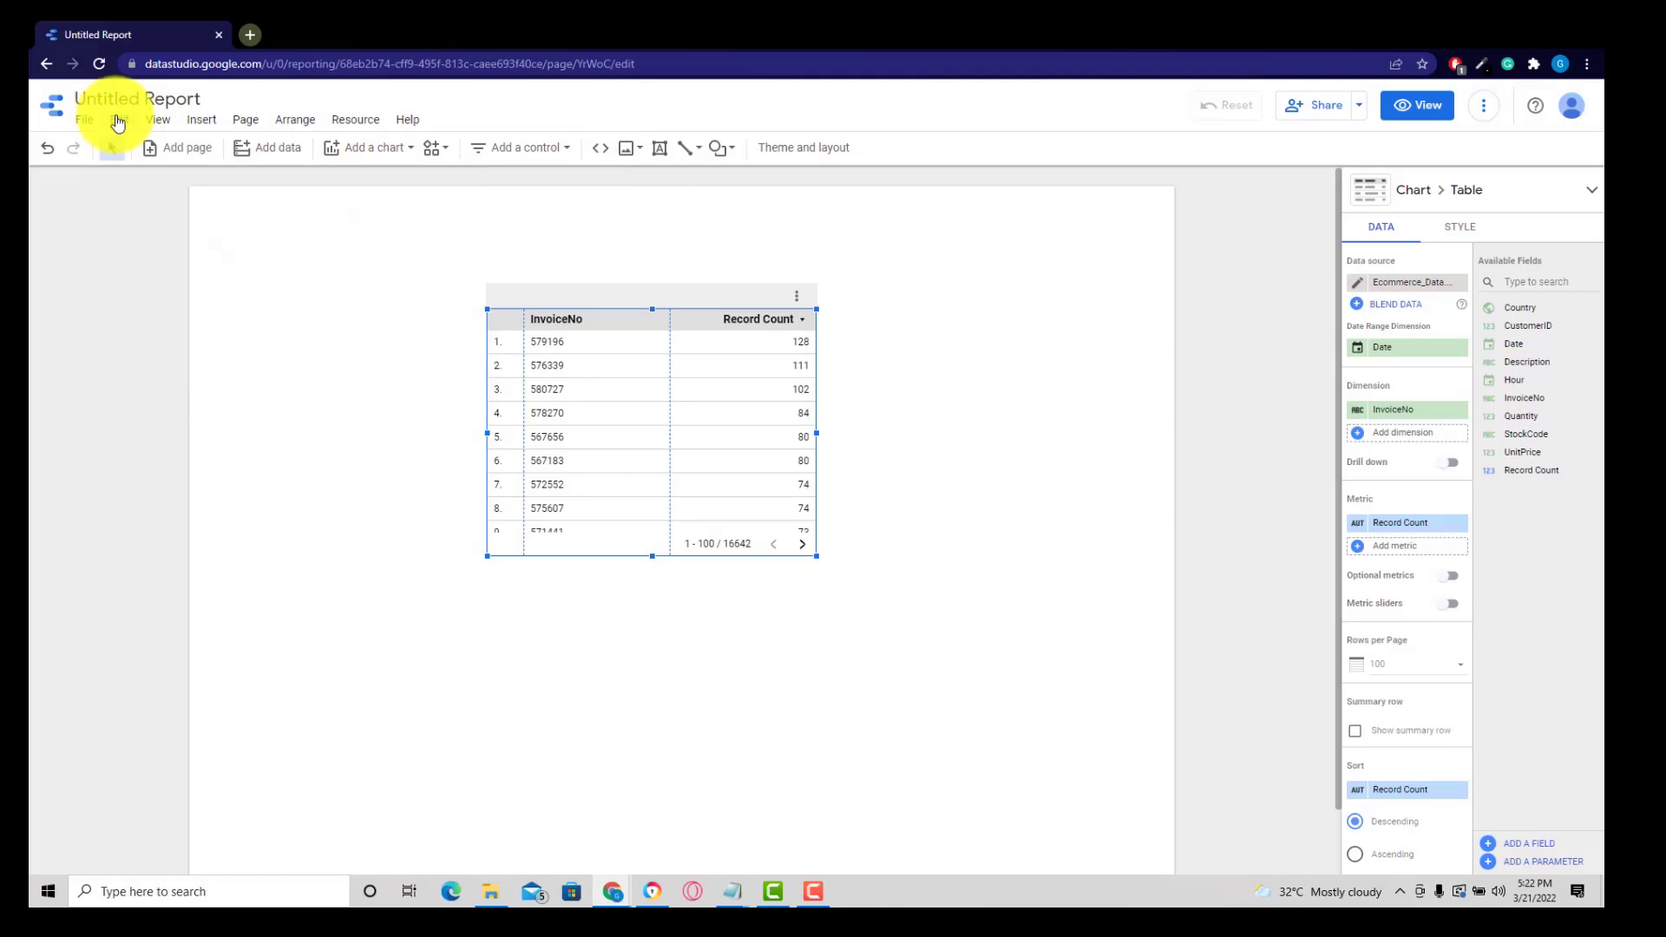
left_click(119, 123)
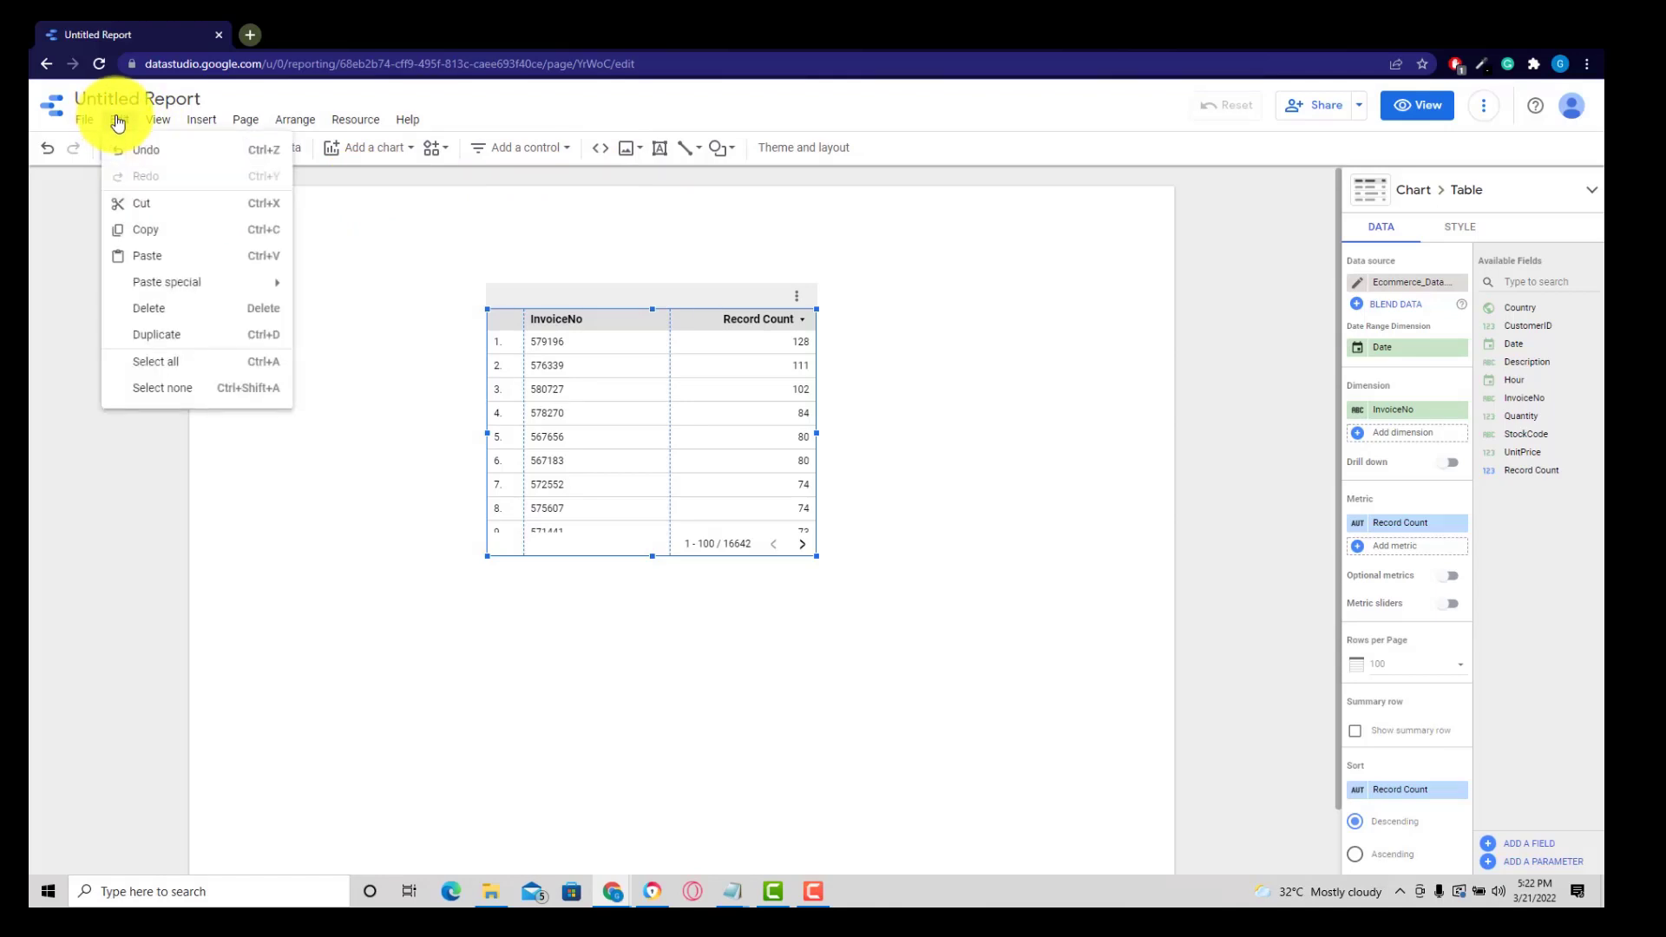
left_click(153, 117)
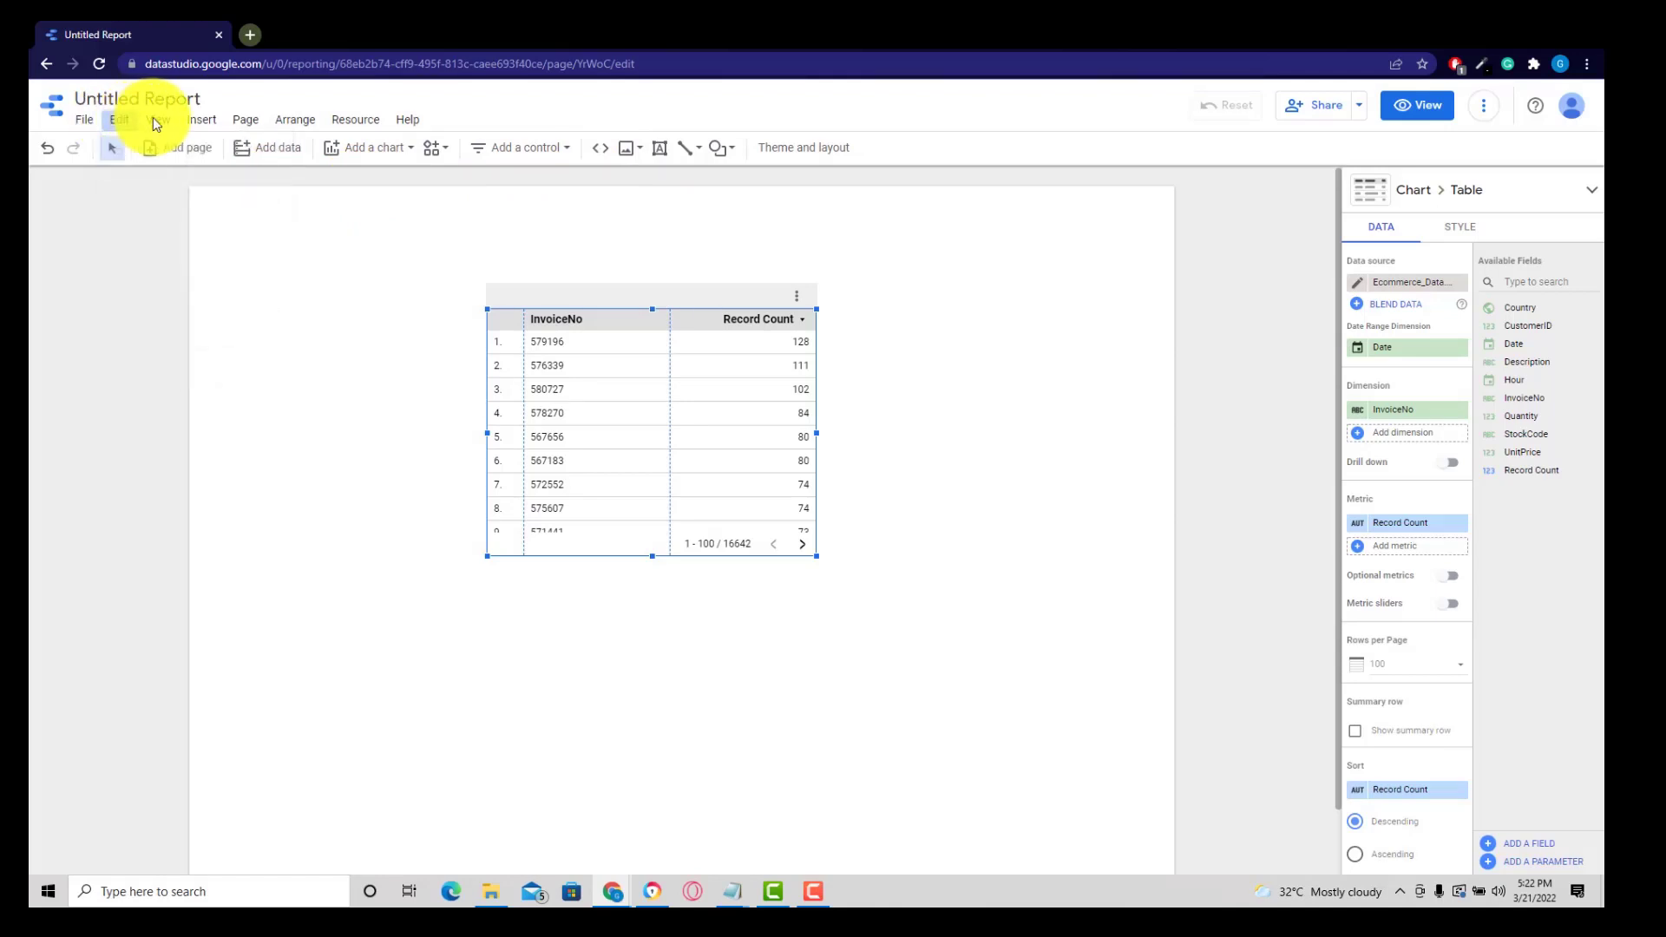
left_click(155, 124)
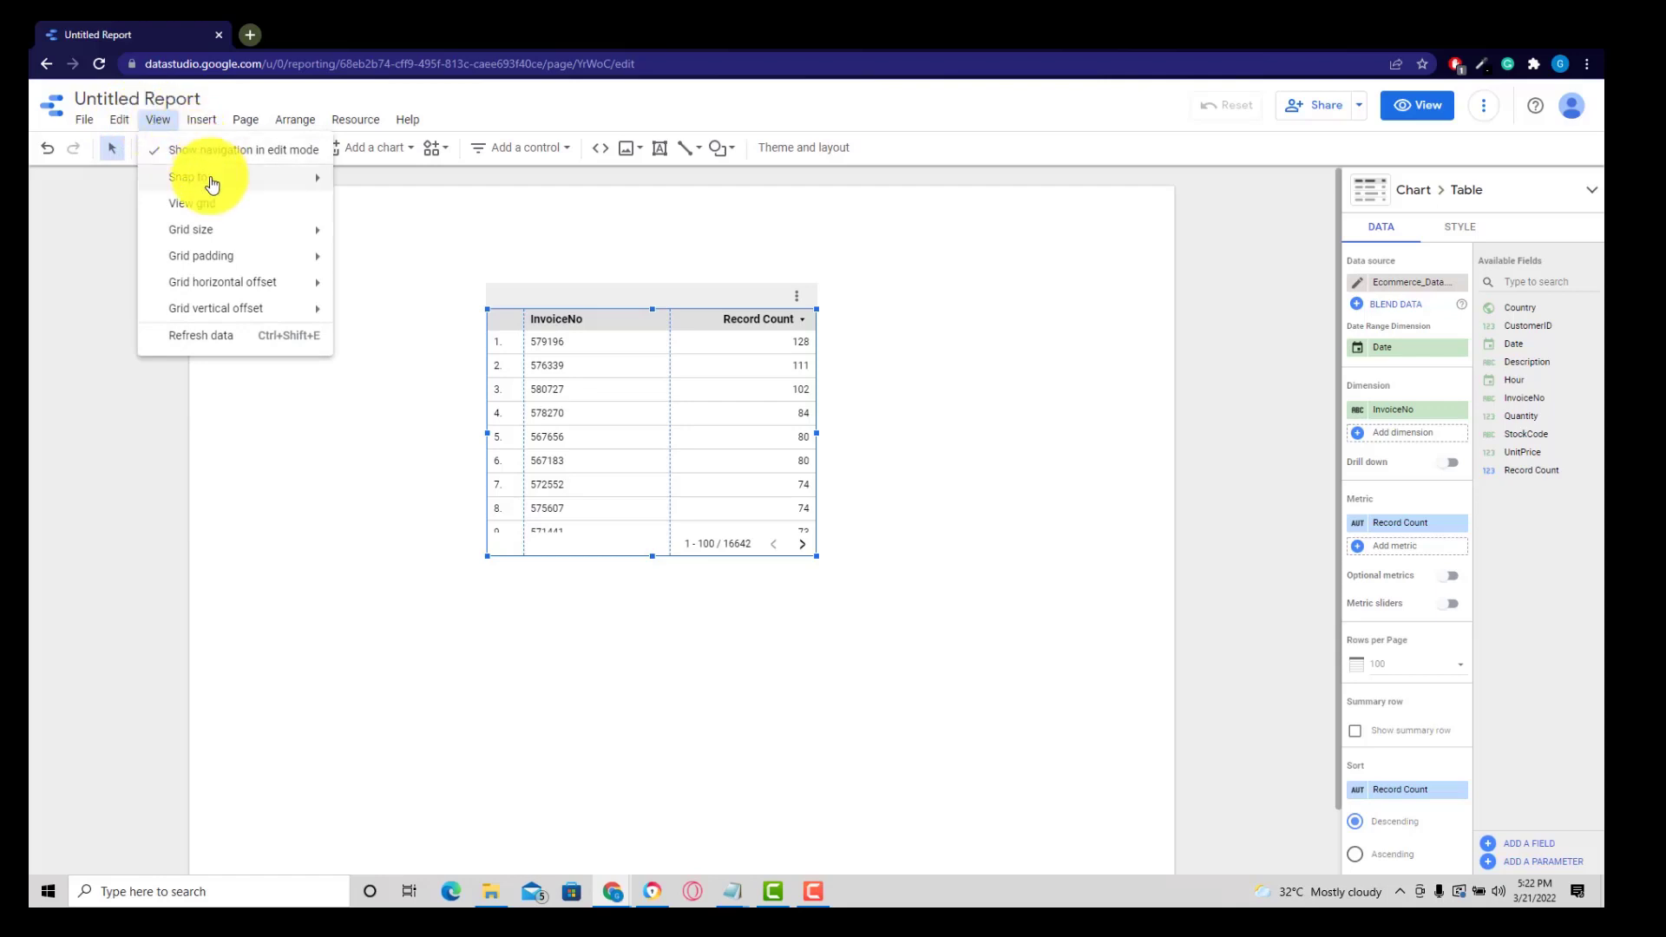
mouse_move(206, 312)
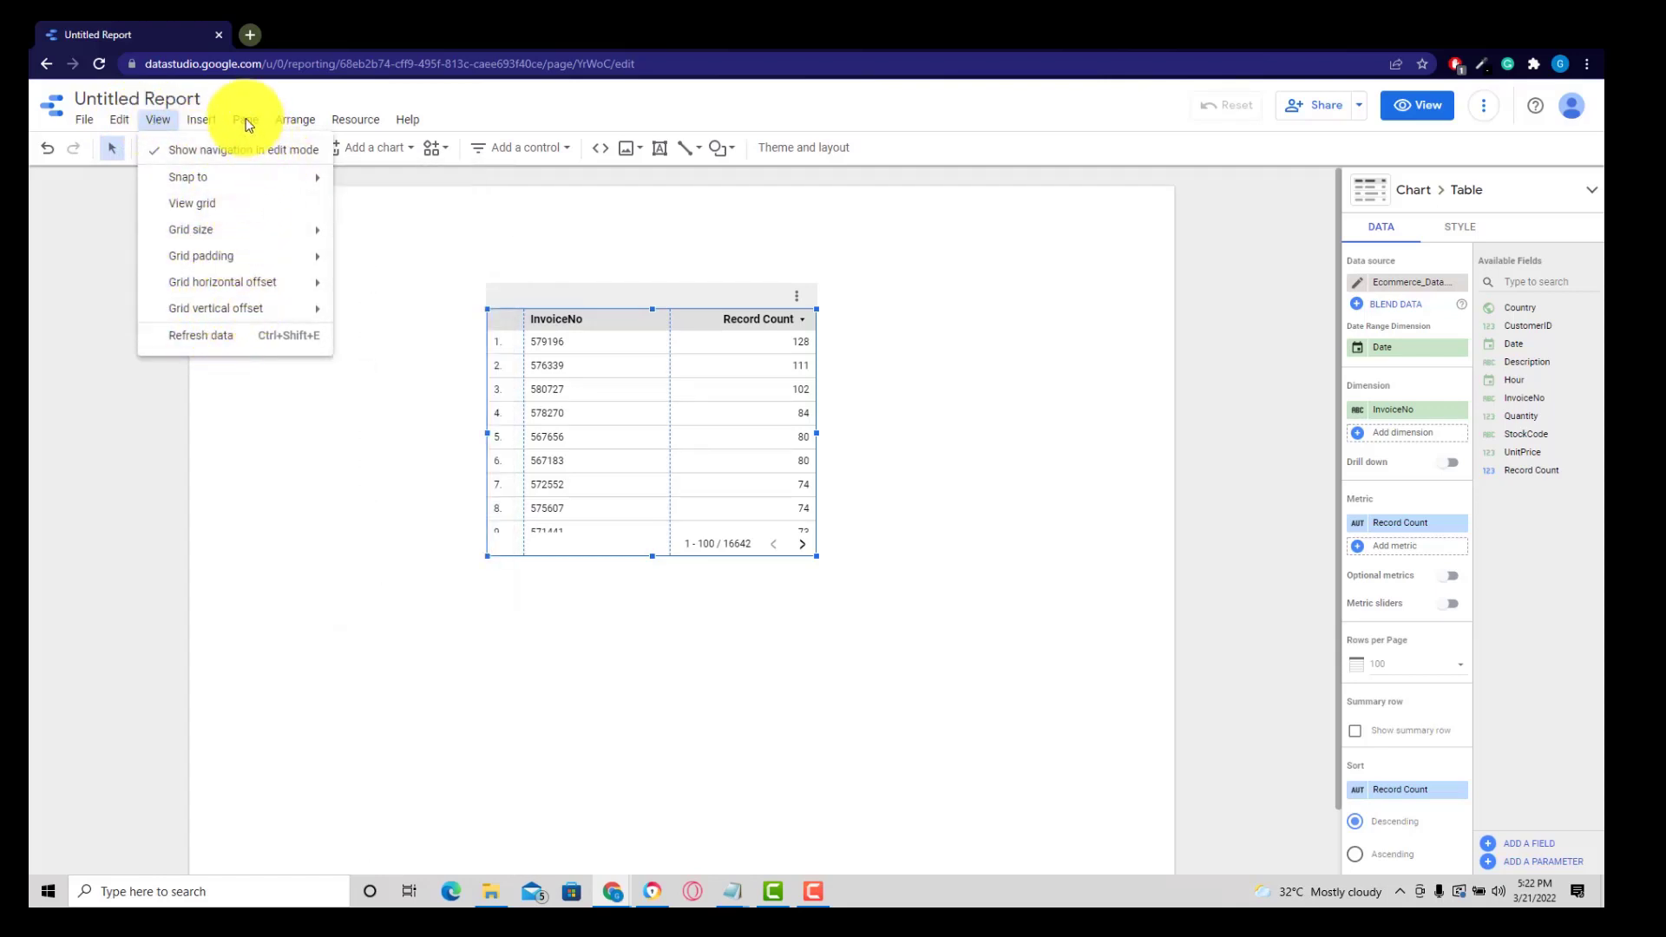
mouse_move(205, 121)
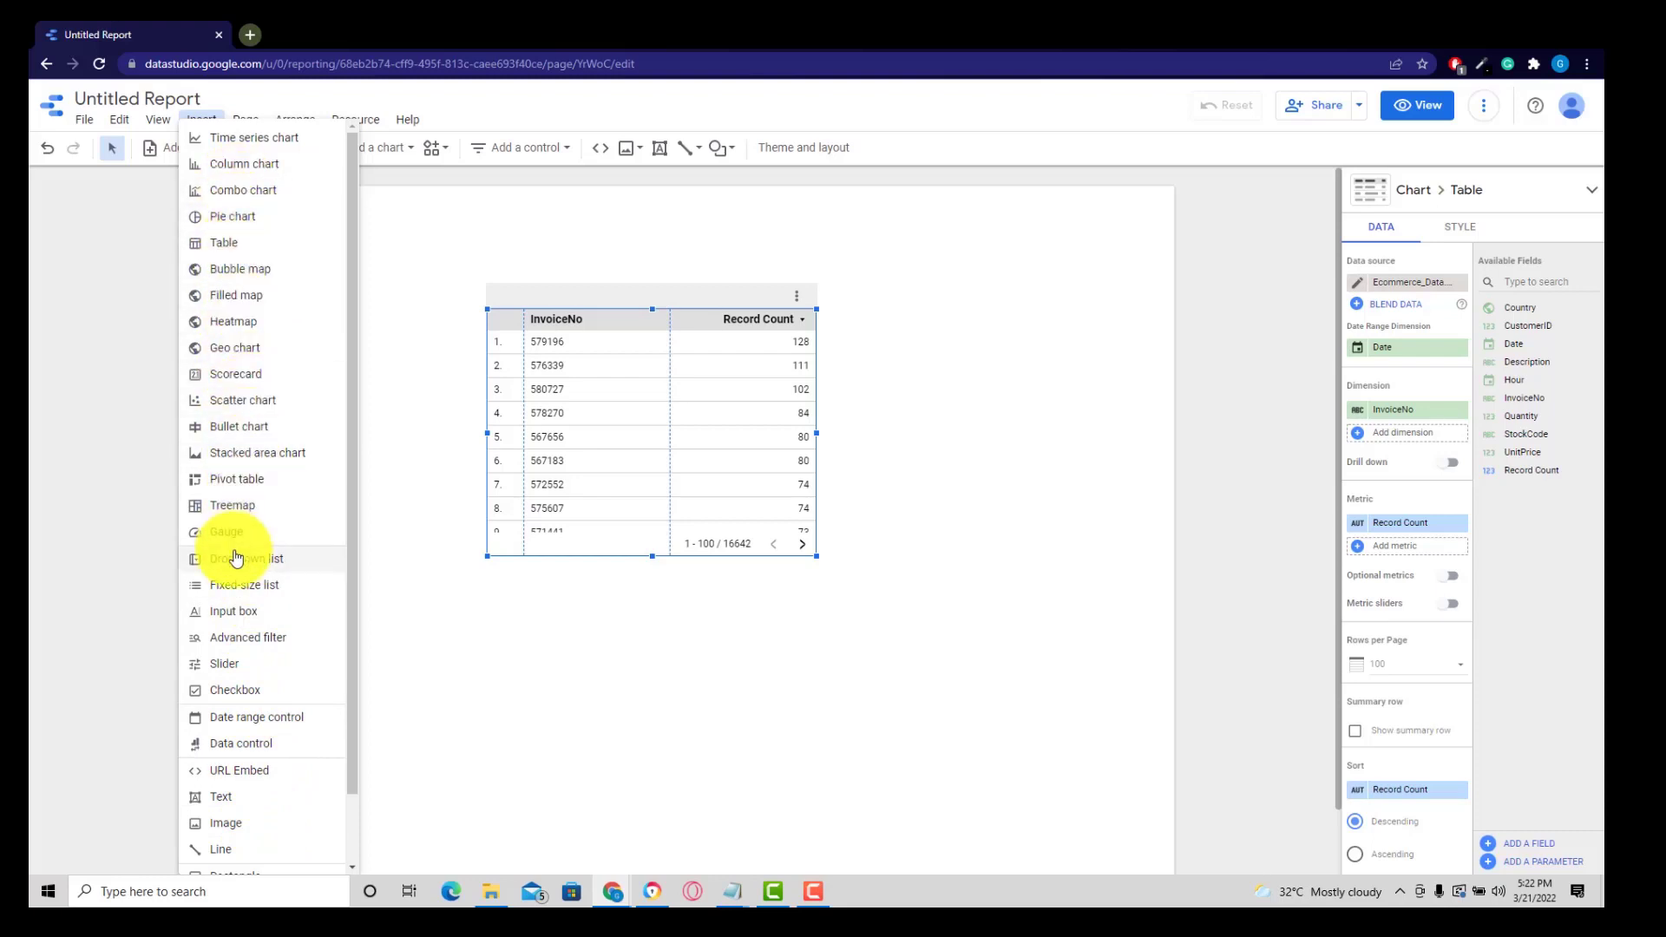
left_click(355, 101)
left_click(242, 123)
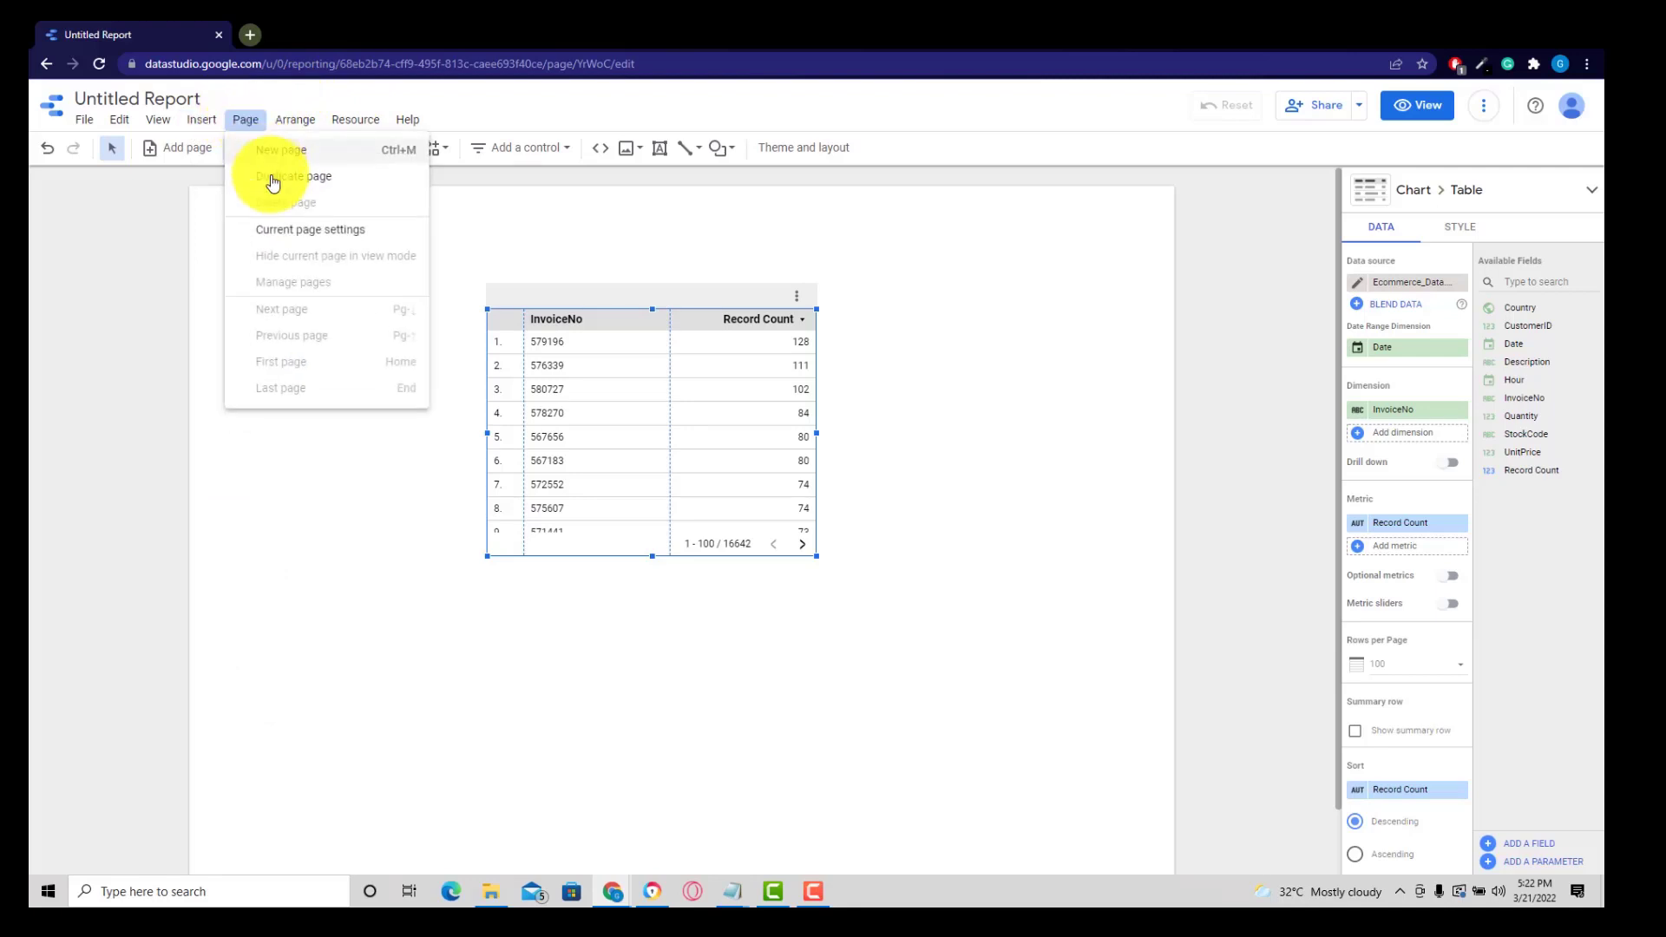
left_click(288, 121)
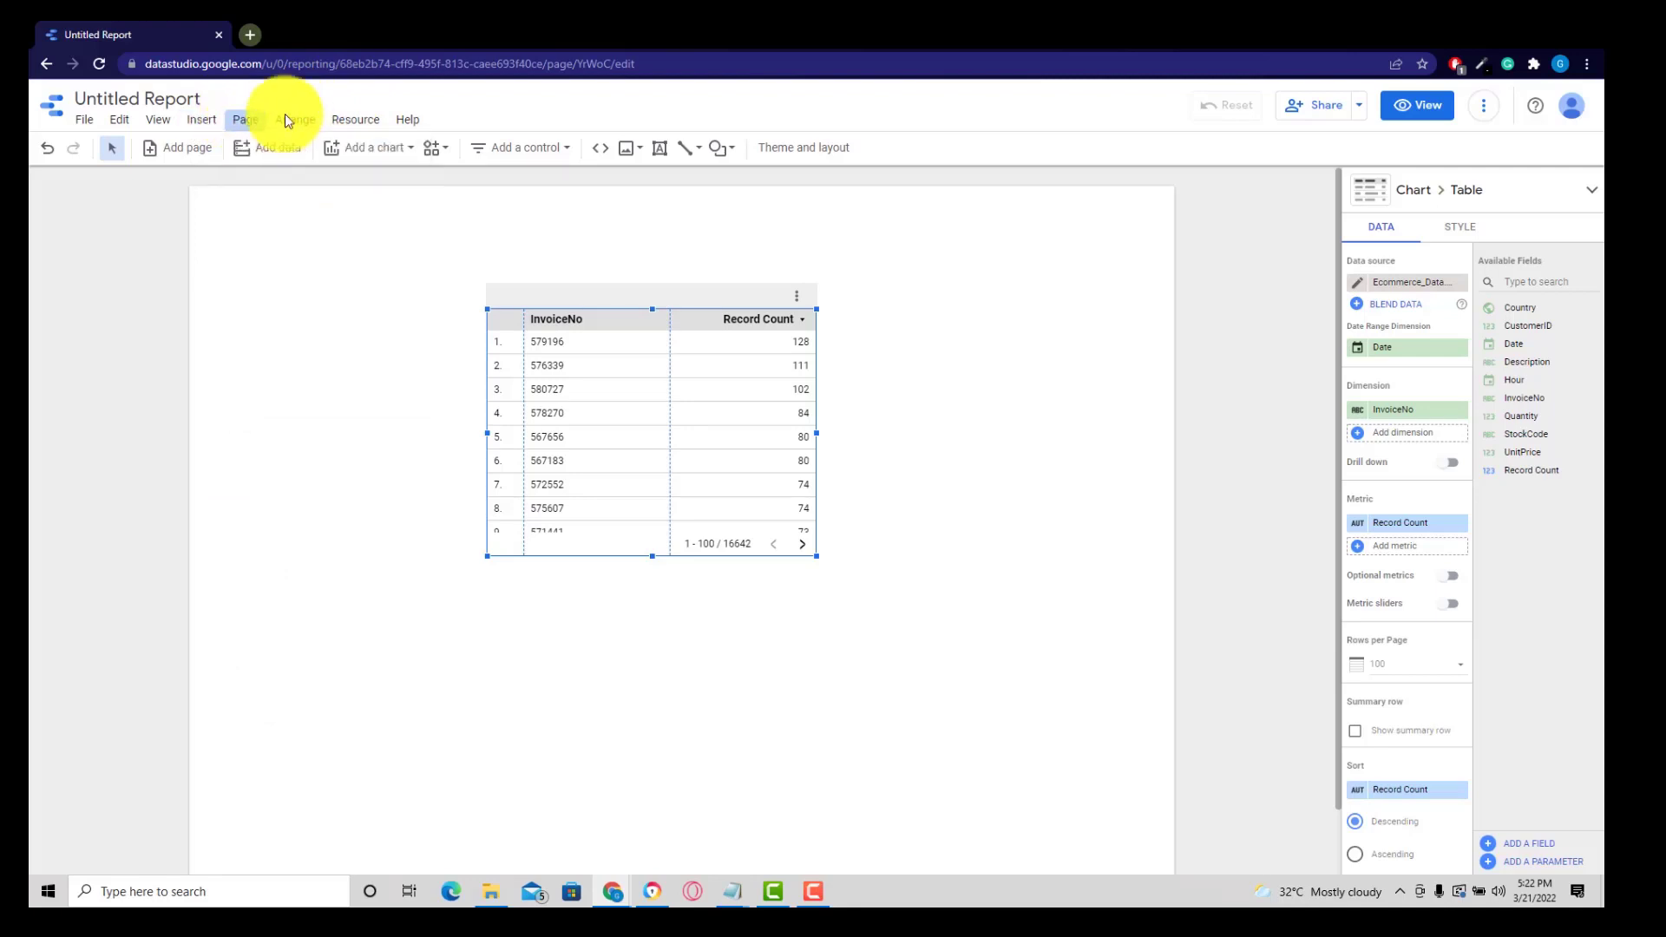
left_click(286, 119)
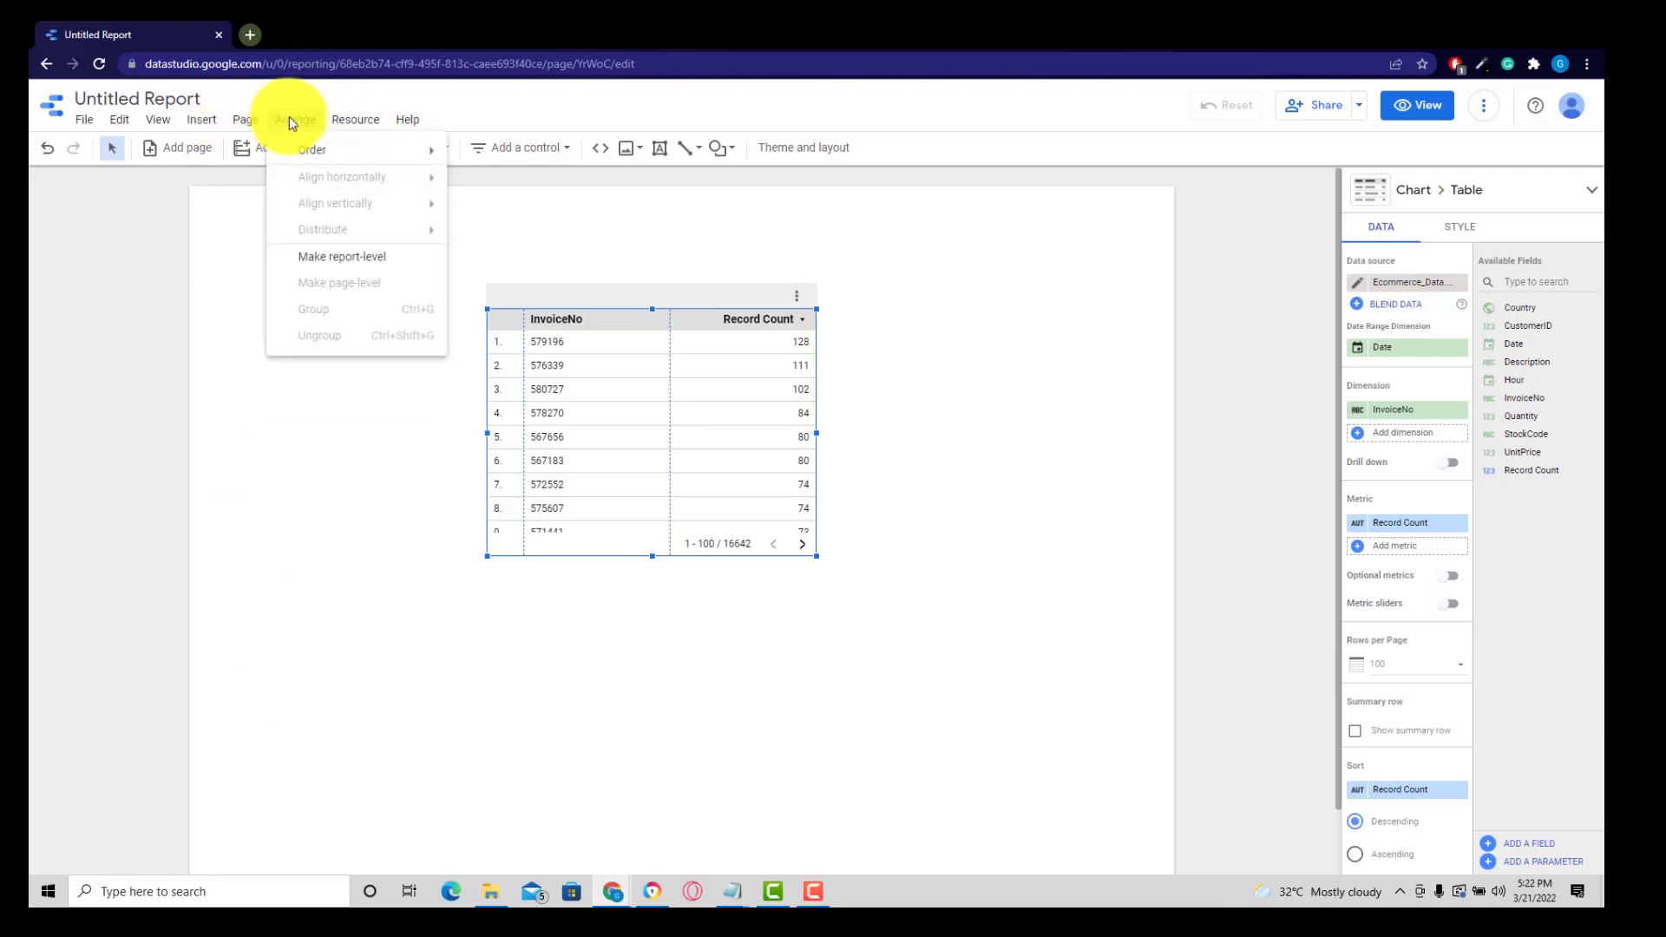
left_click(357, 123)
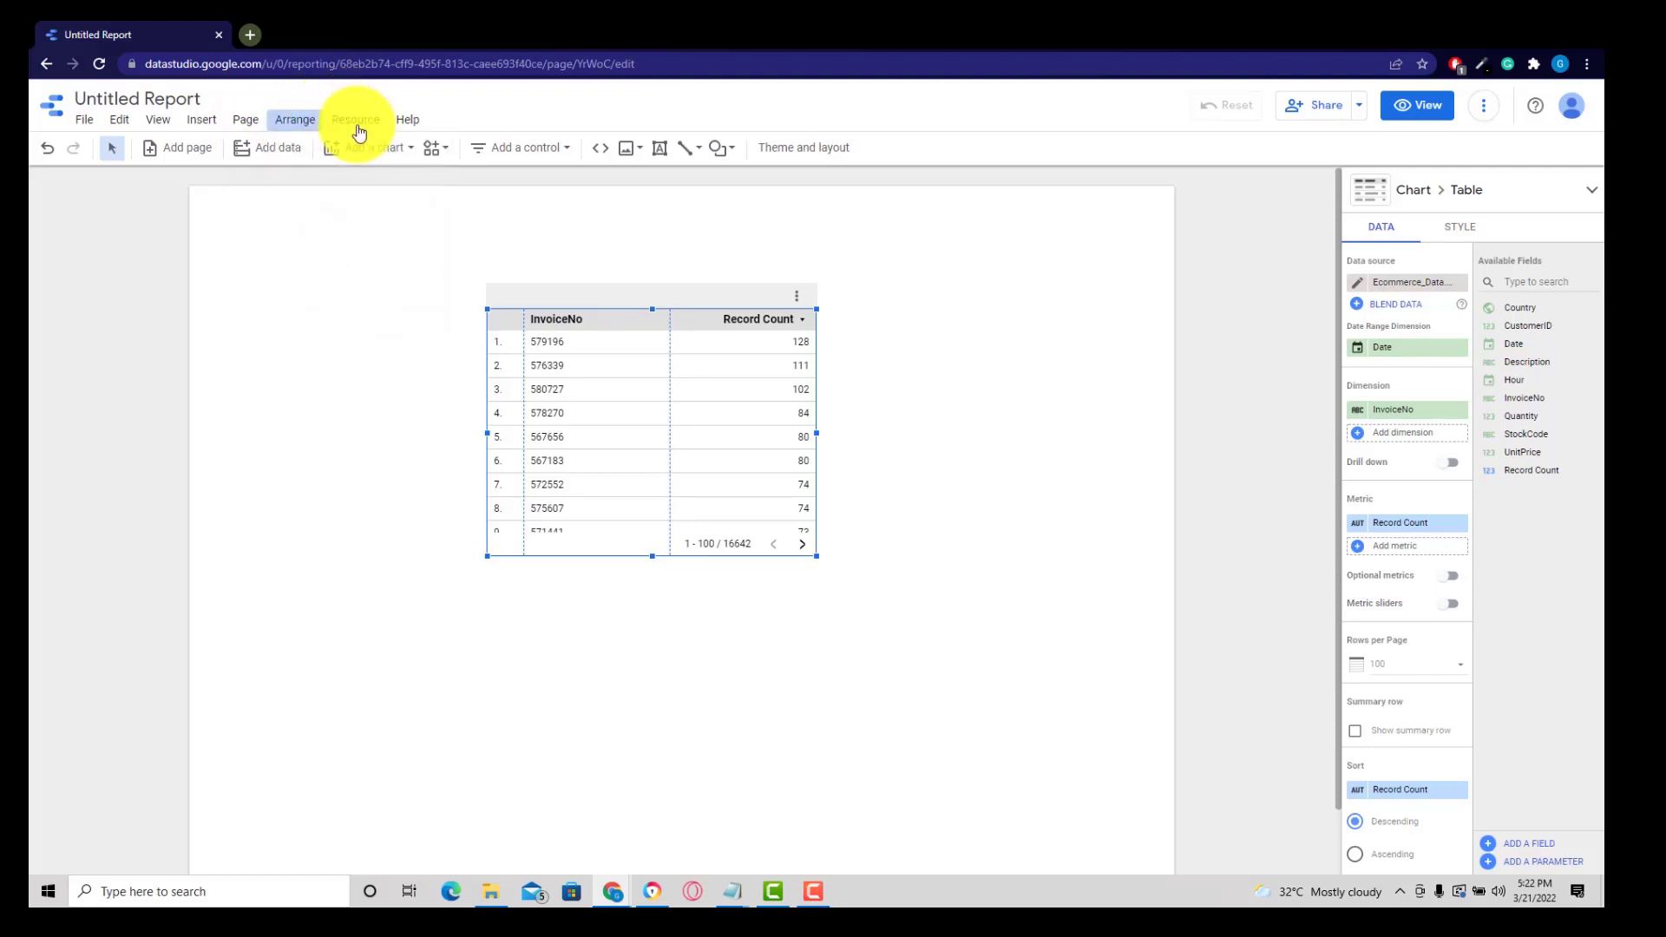
left_click(355, 122)
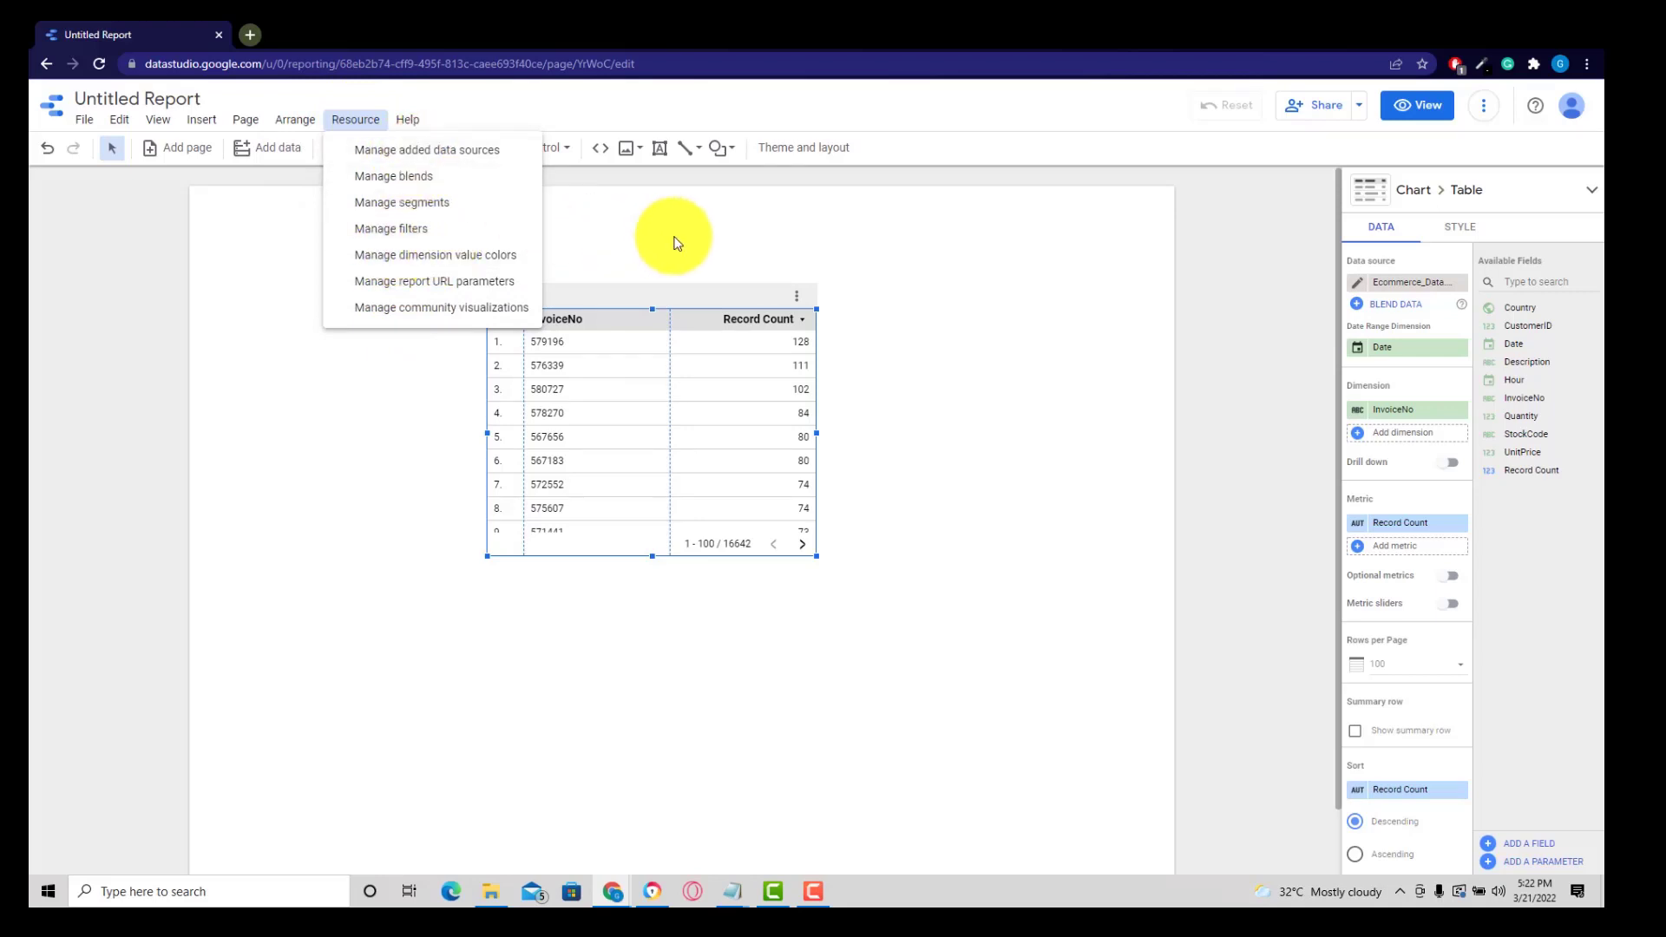
Look over the themes available for the report in the theme and layout settings
left_click(878, 227)
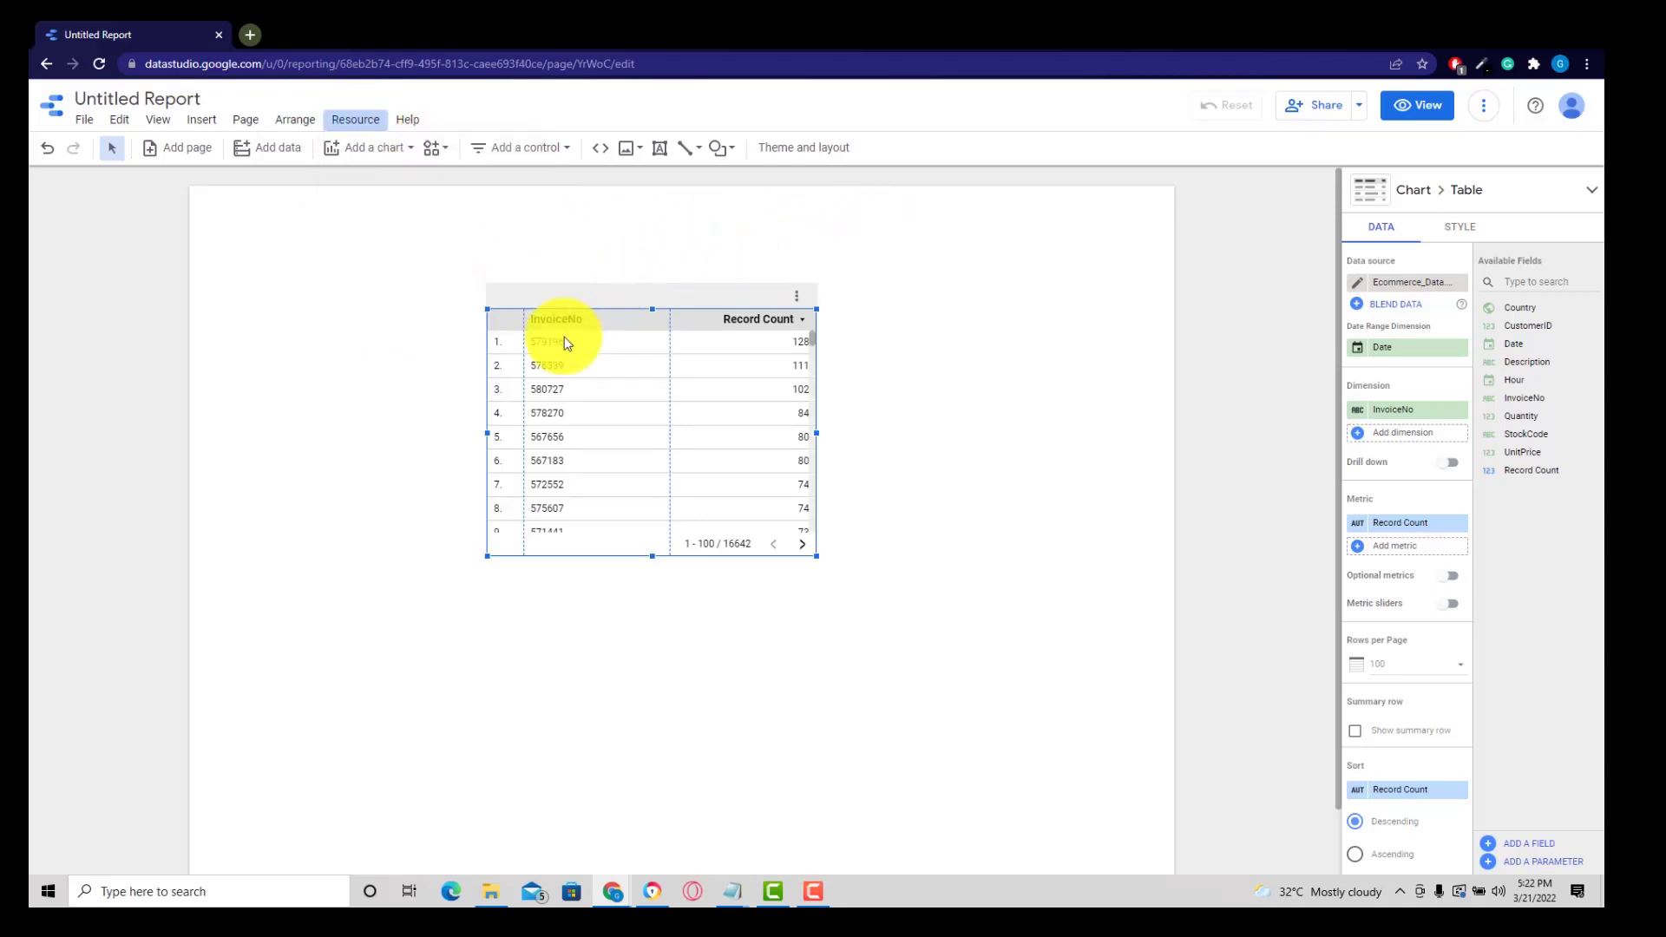
left_click(784, 155)
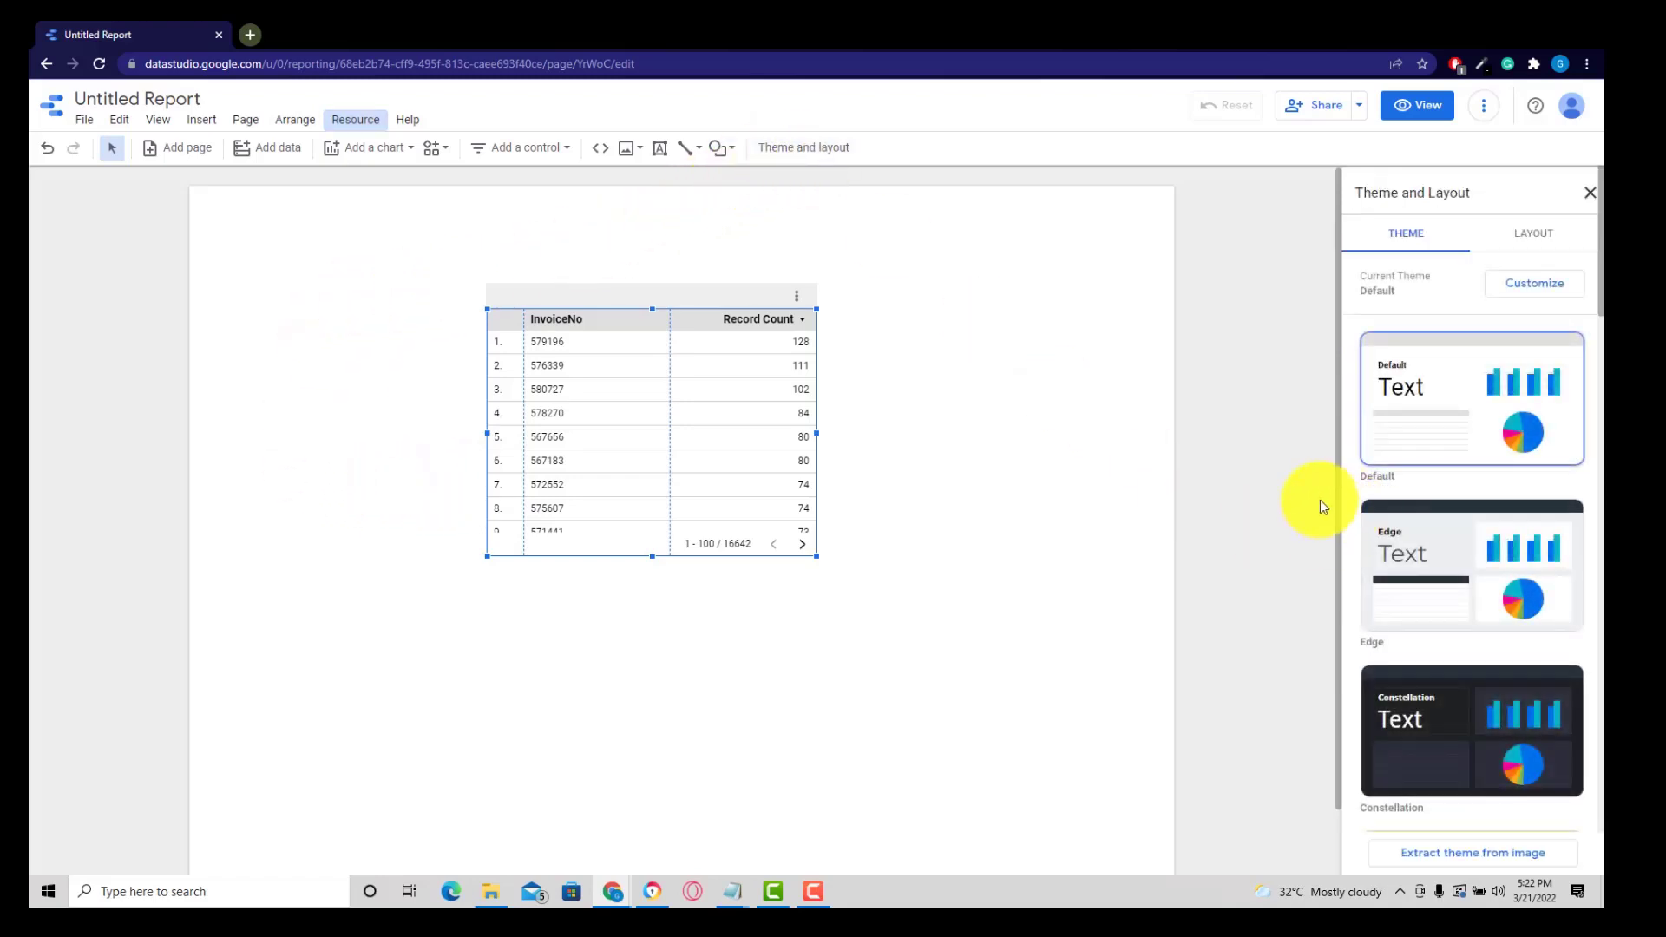
left_click(1215, 356)
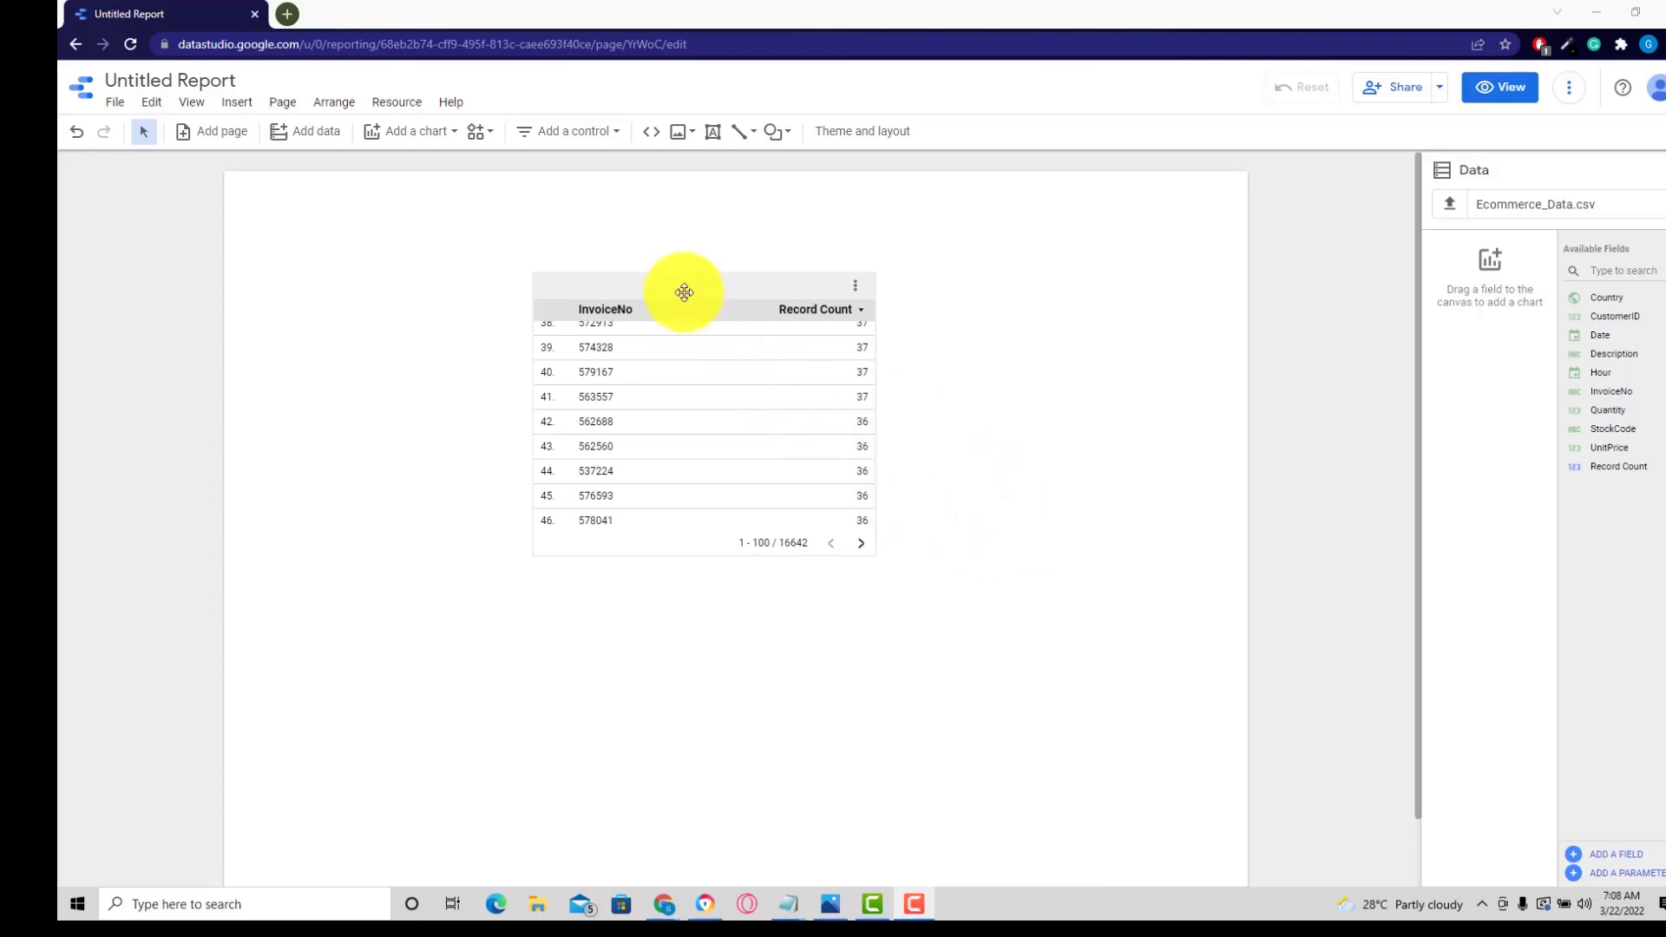
Delete the InvoiceNo table from the report page
left_click_drag(683, 283, 554, 263)
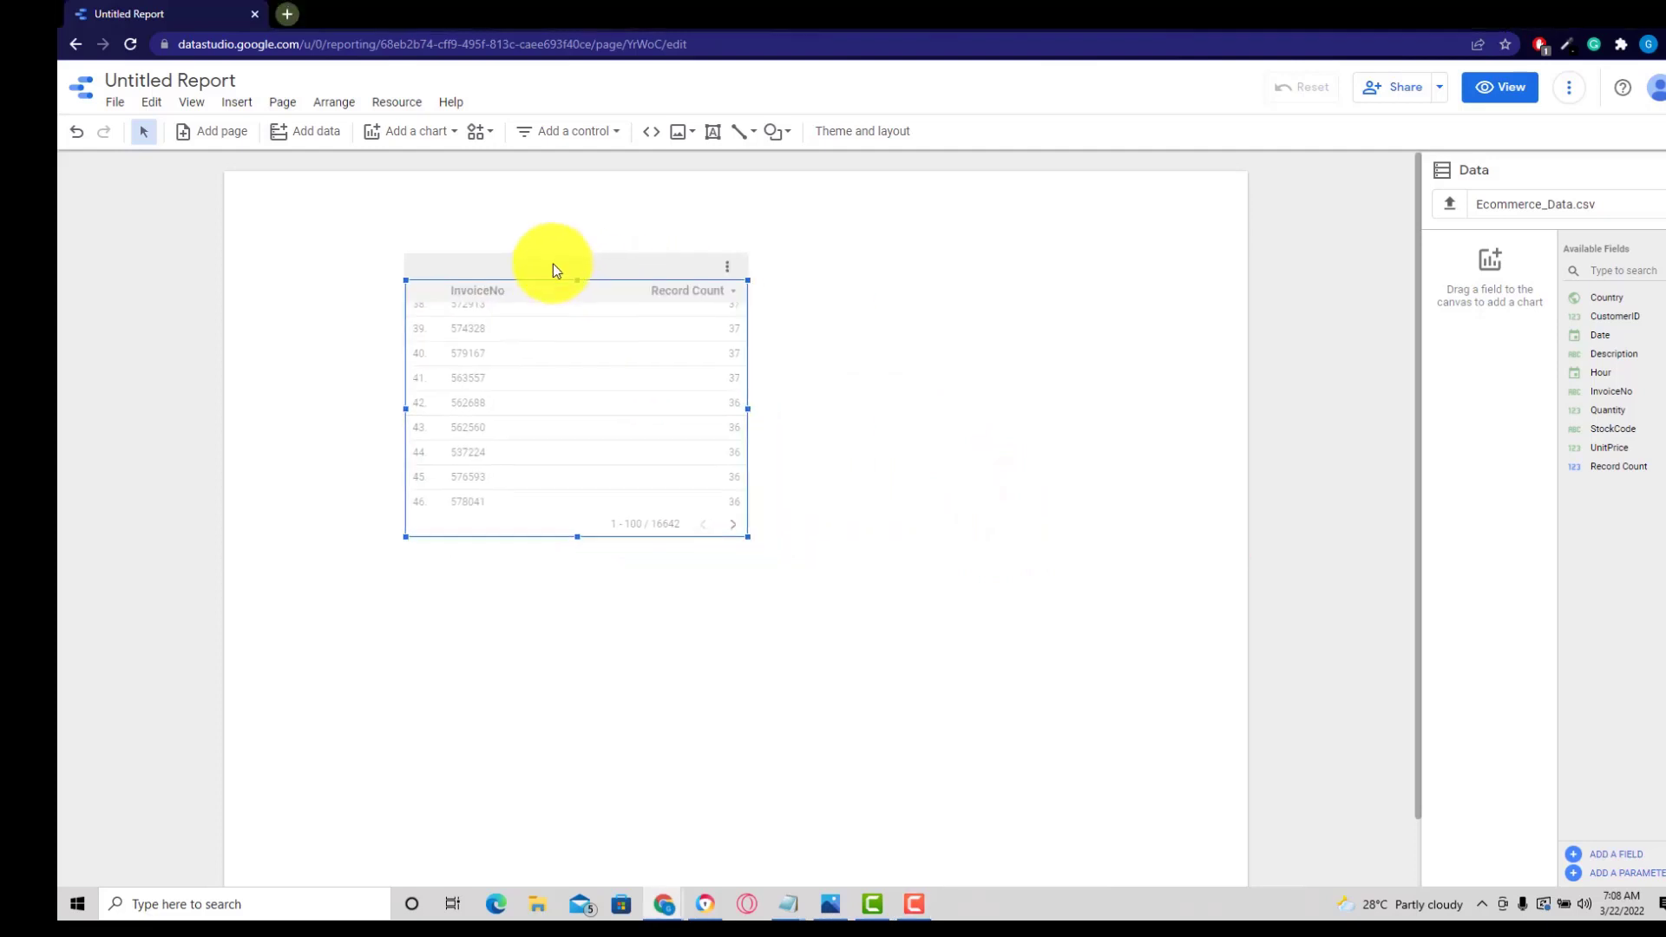
left_click(825, 401)
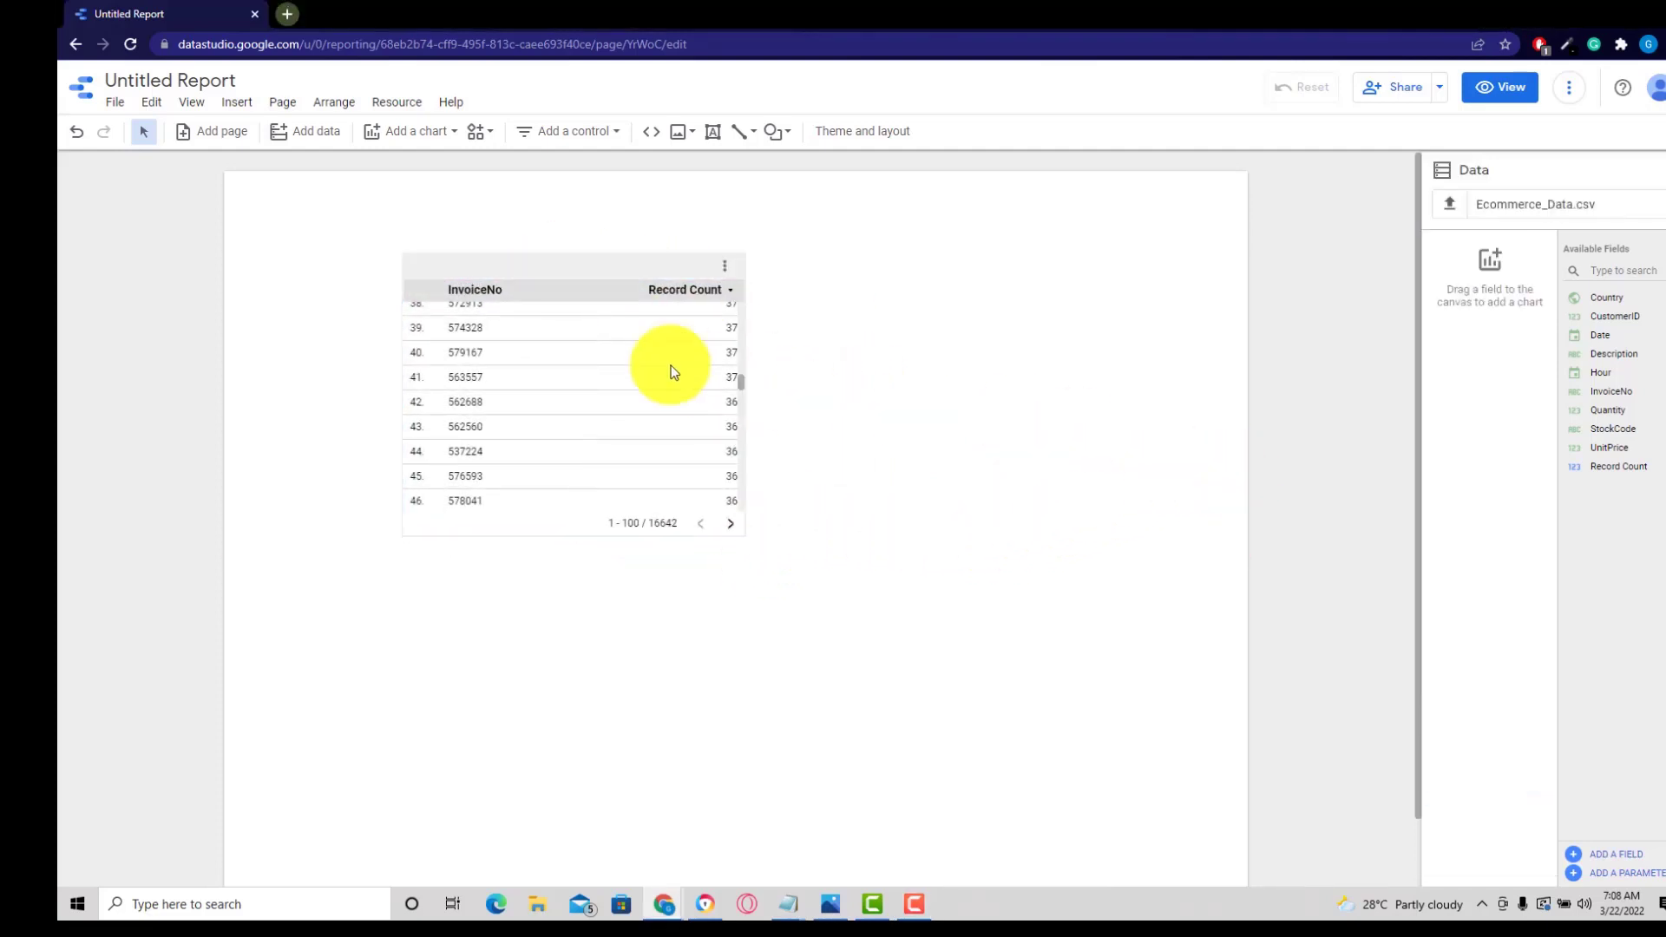
left_click(577, 264)
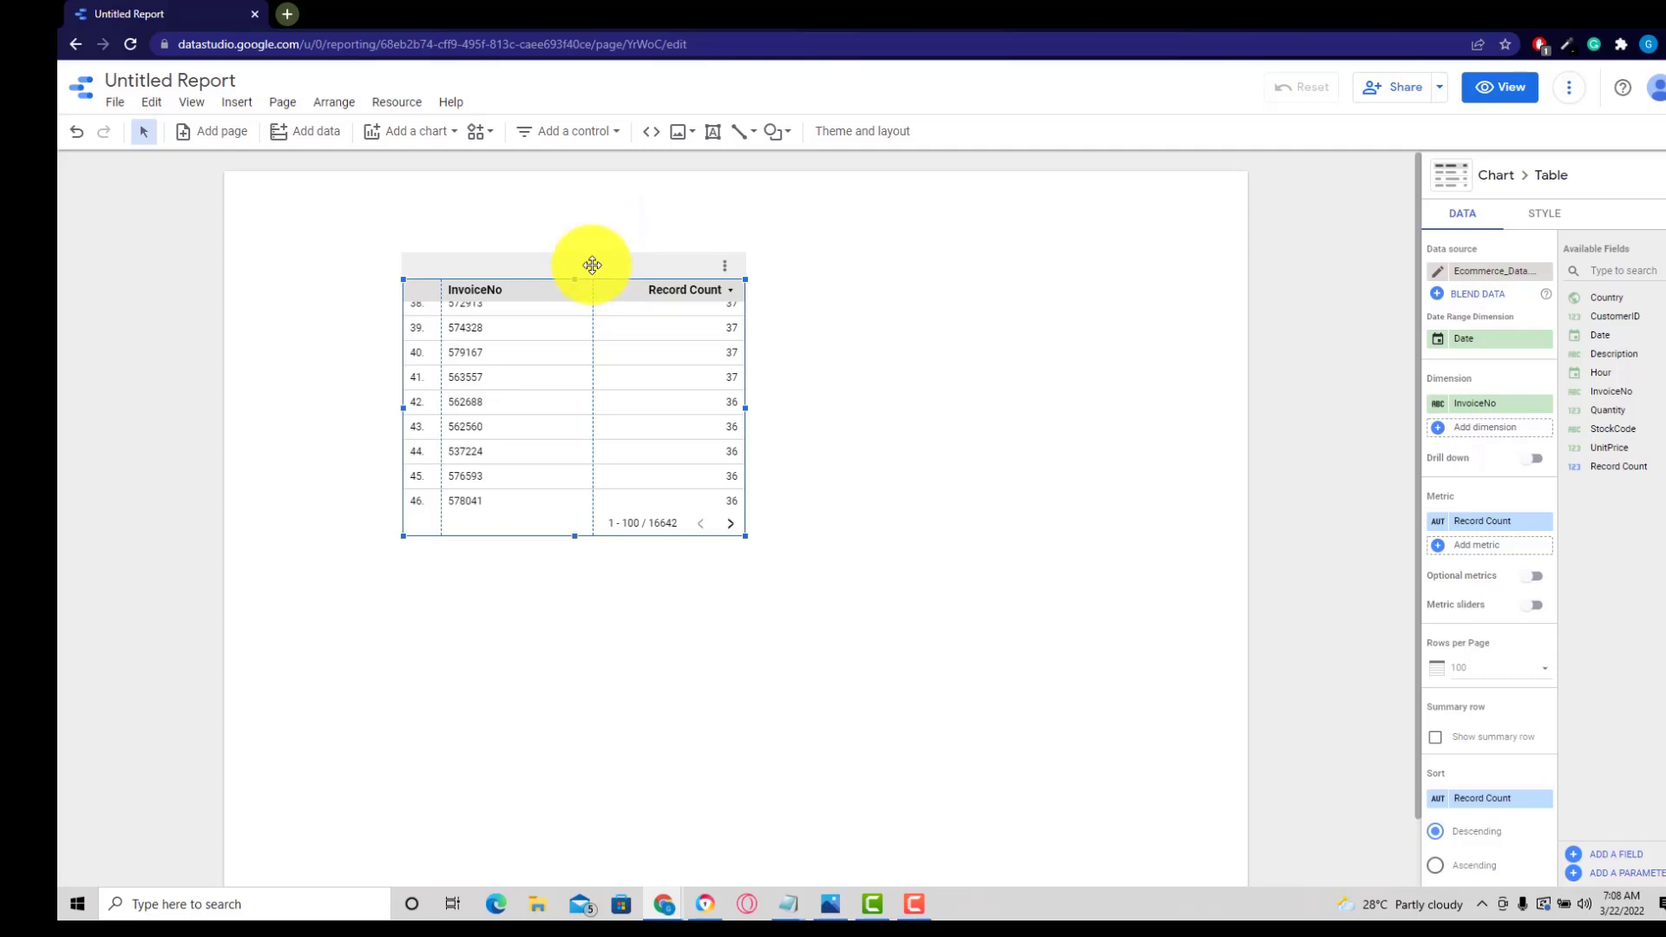
key("Delete")
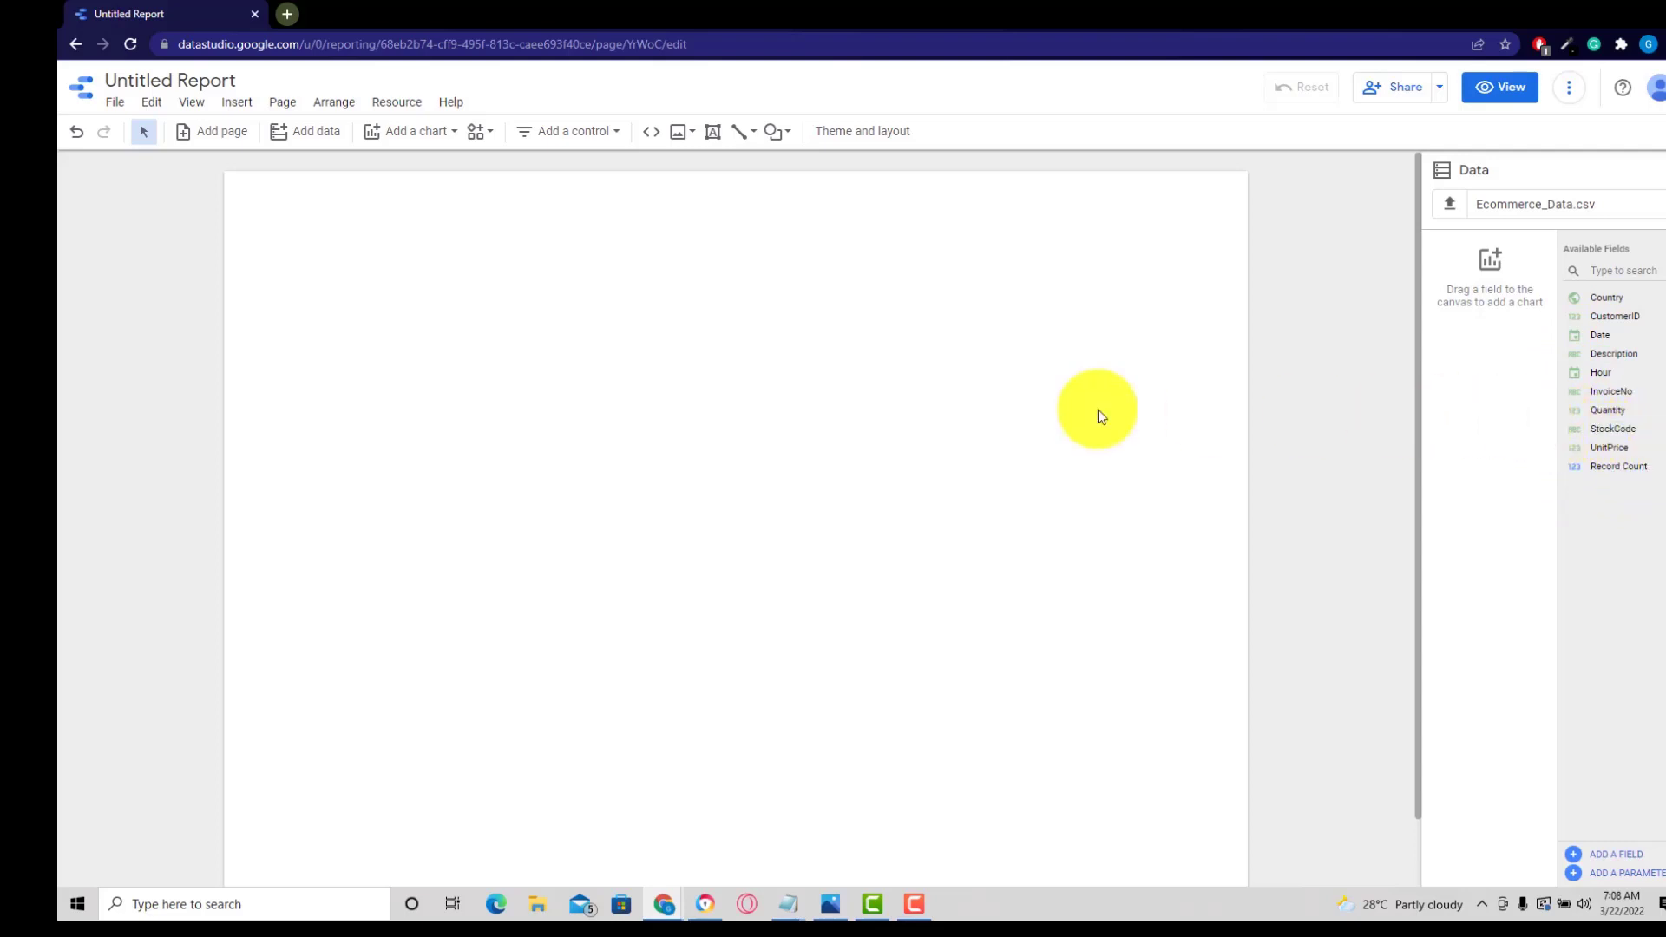
Add a basic time series chart in the upper half of the page and widen it towards the right
left_click(405, 137)
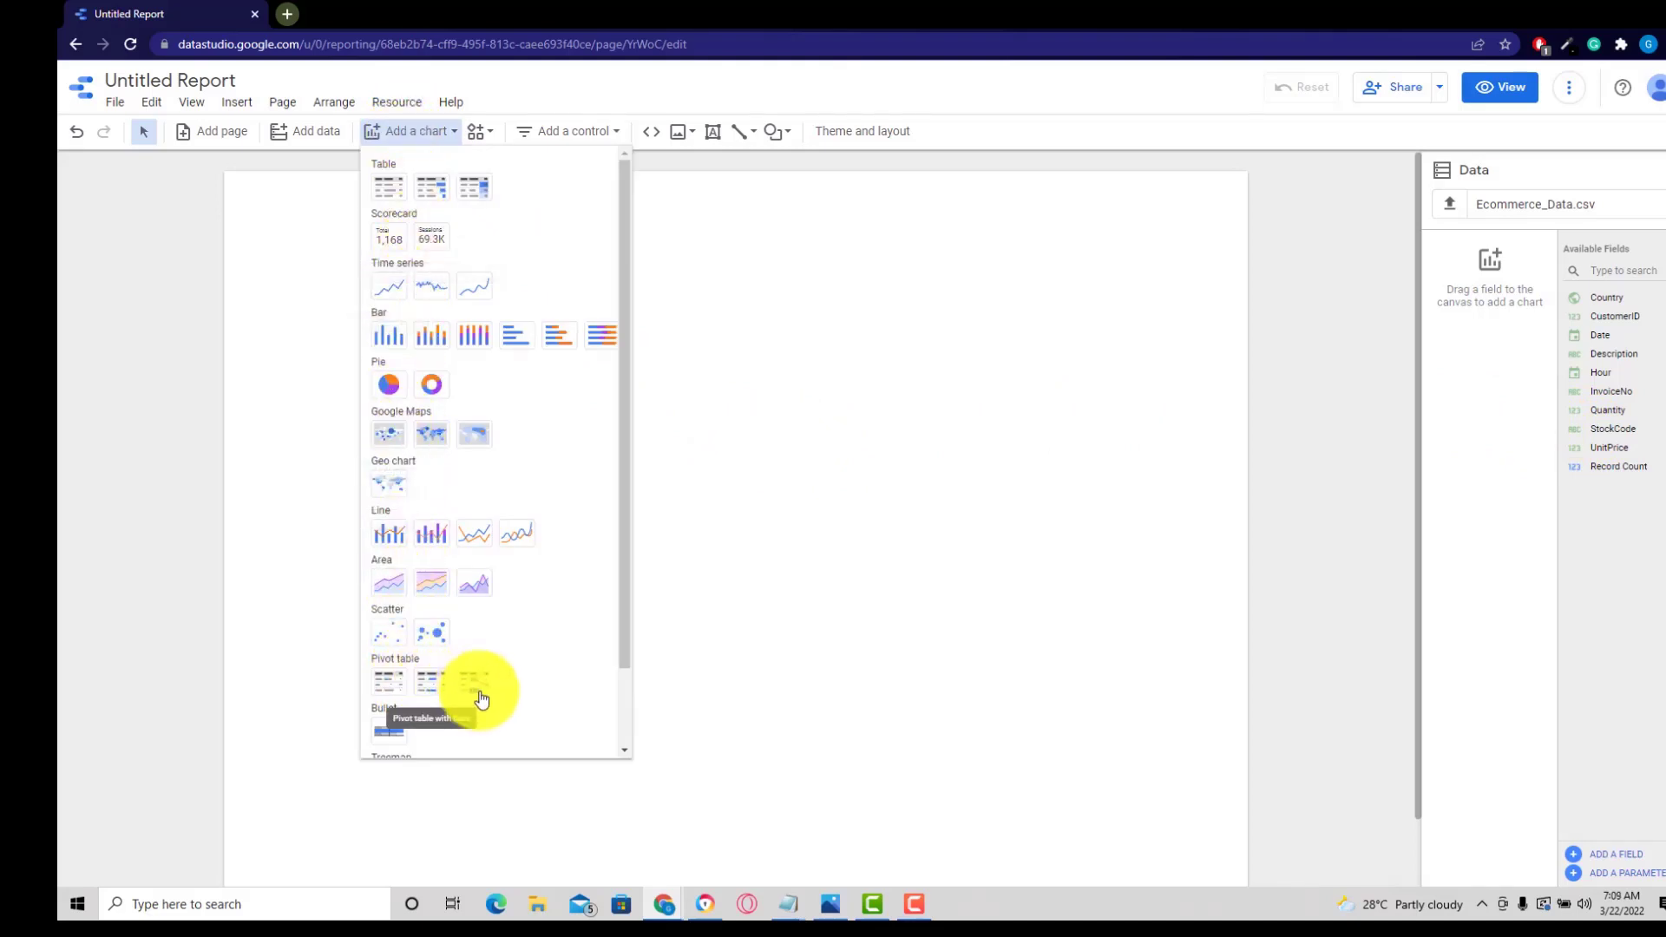
left_click(392, 289)
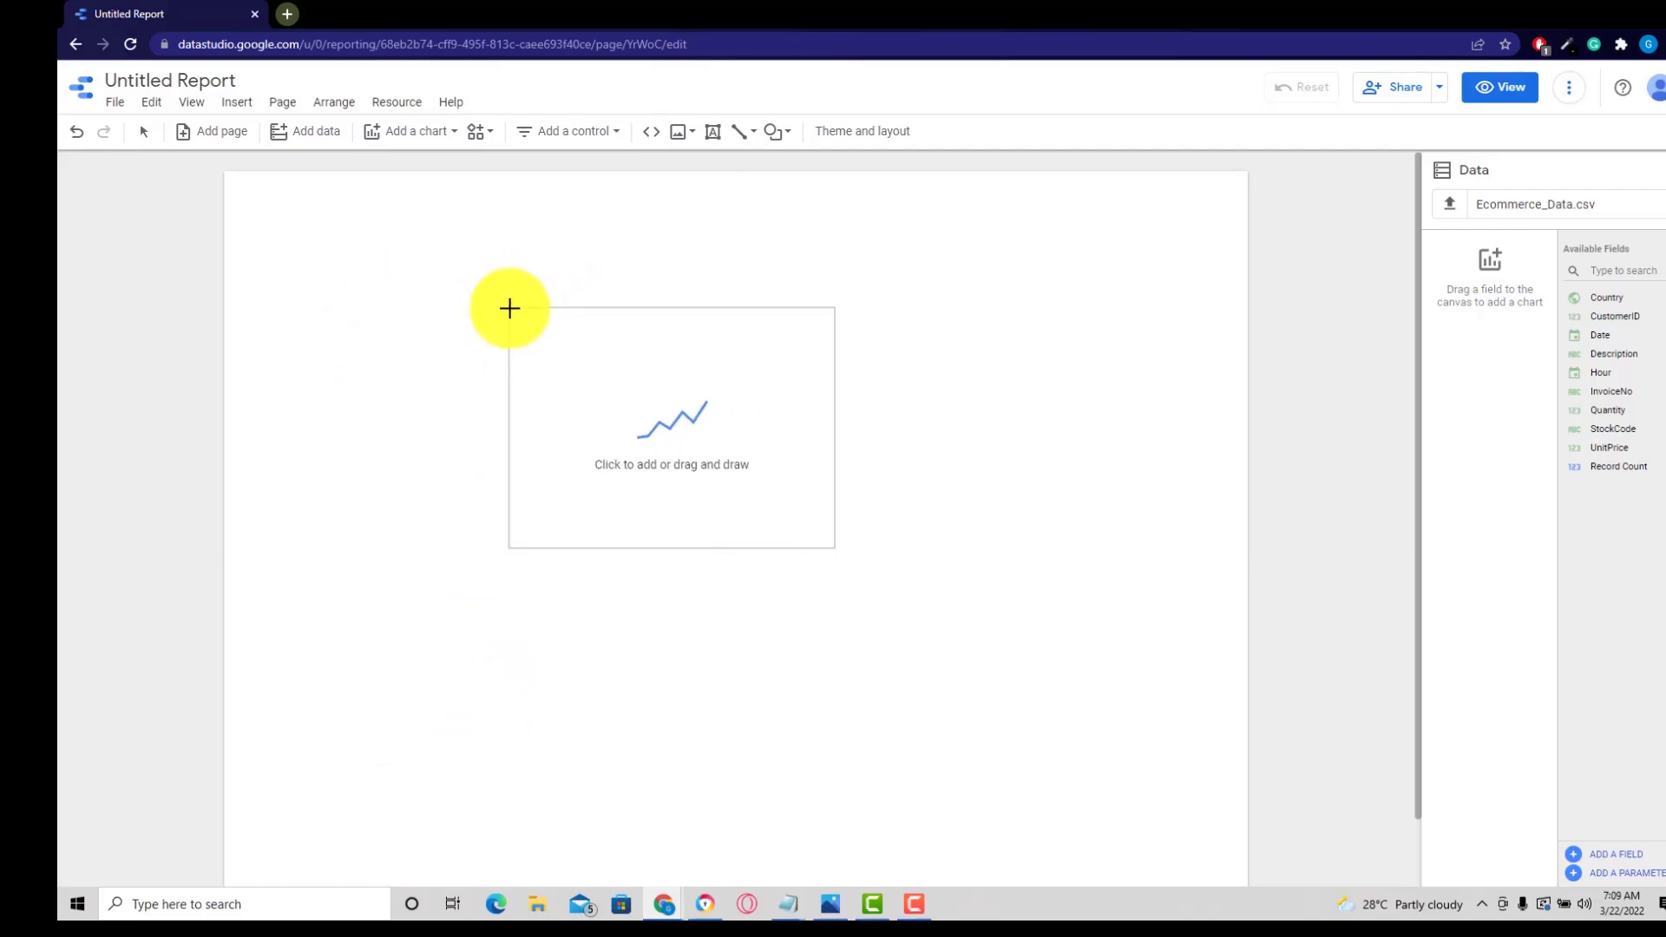
left_click(445, 265)
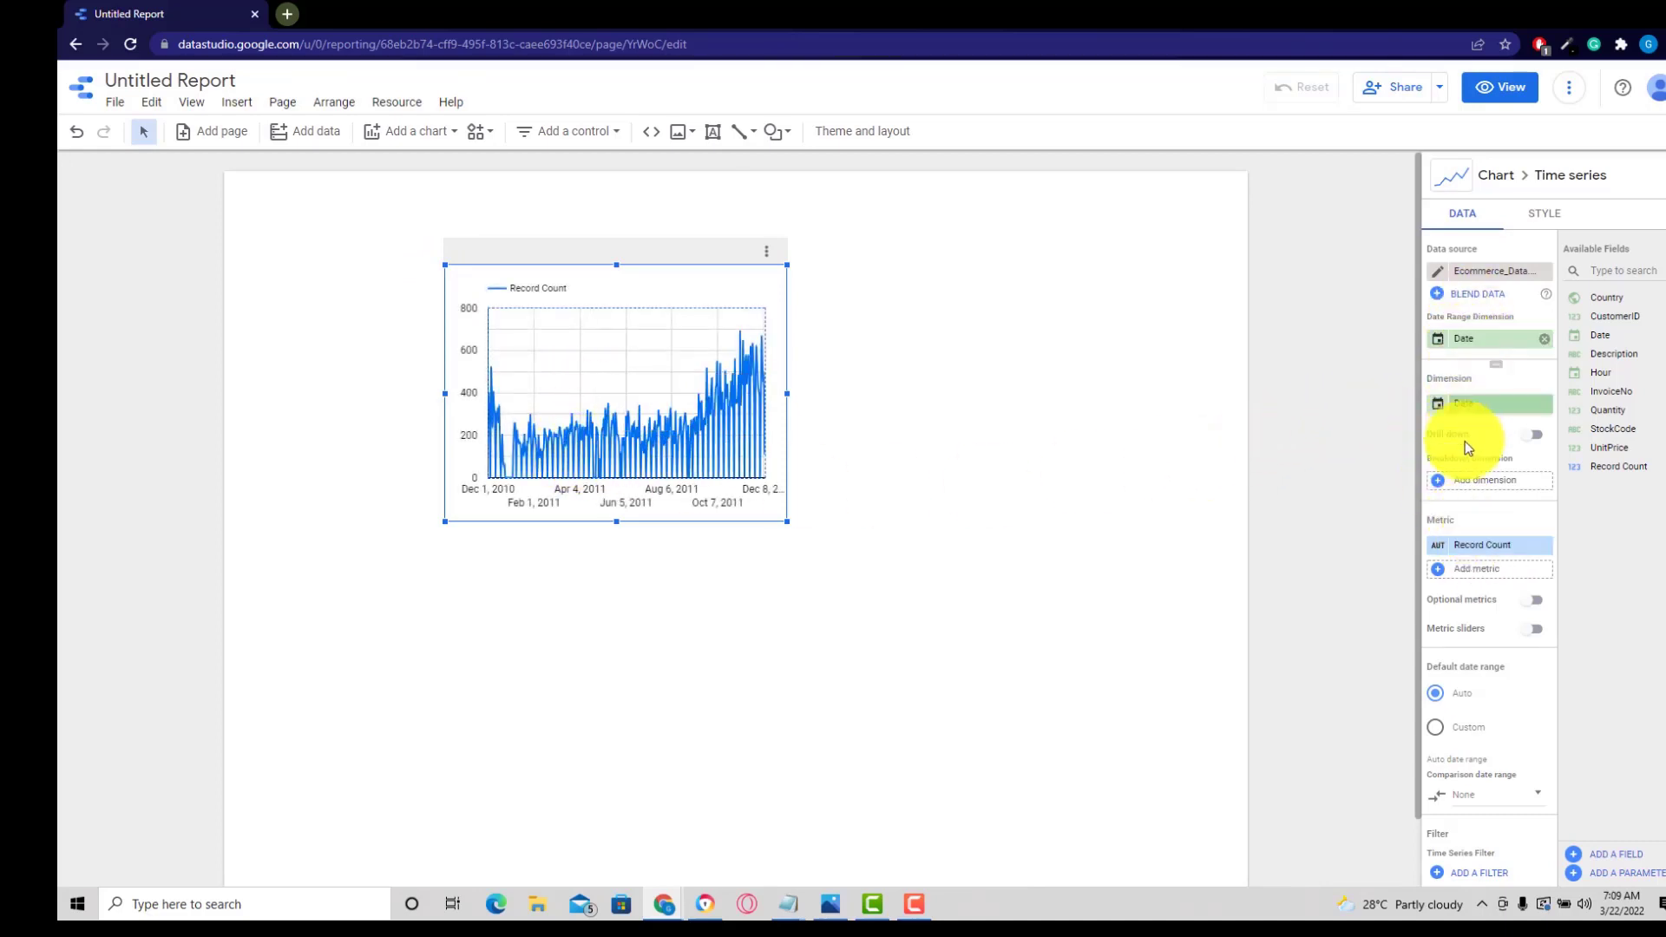
left_click_drag(784, 520, 963, 531)
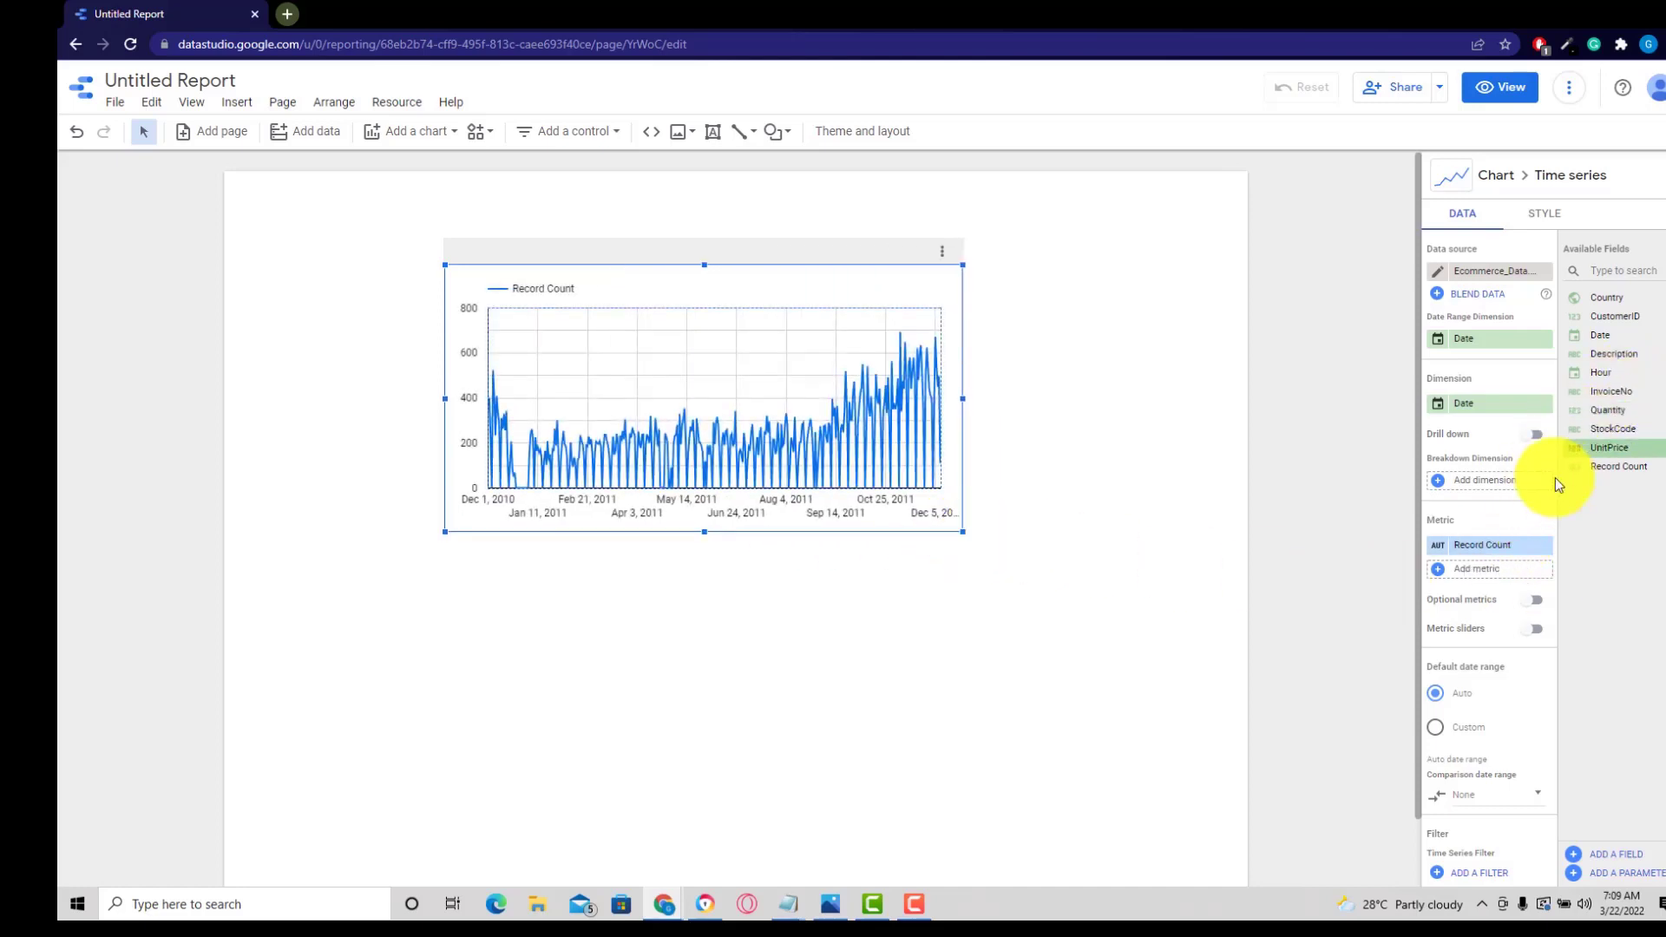
Replace the time series chart's Record Count metric with Quantity and shift the chart slightly down and left on the page
left_click_drag(1611, 413, 1487, 558)
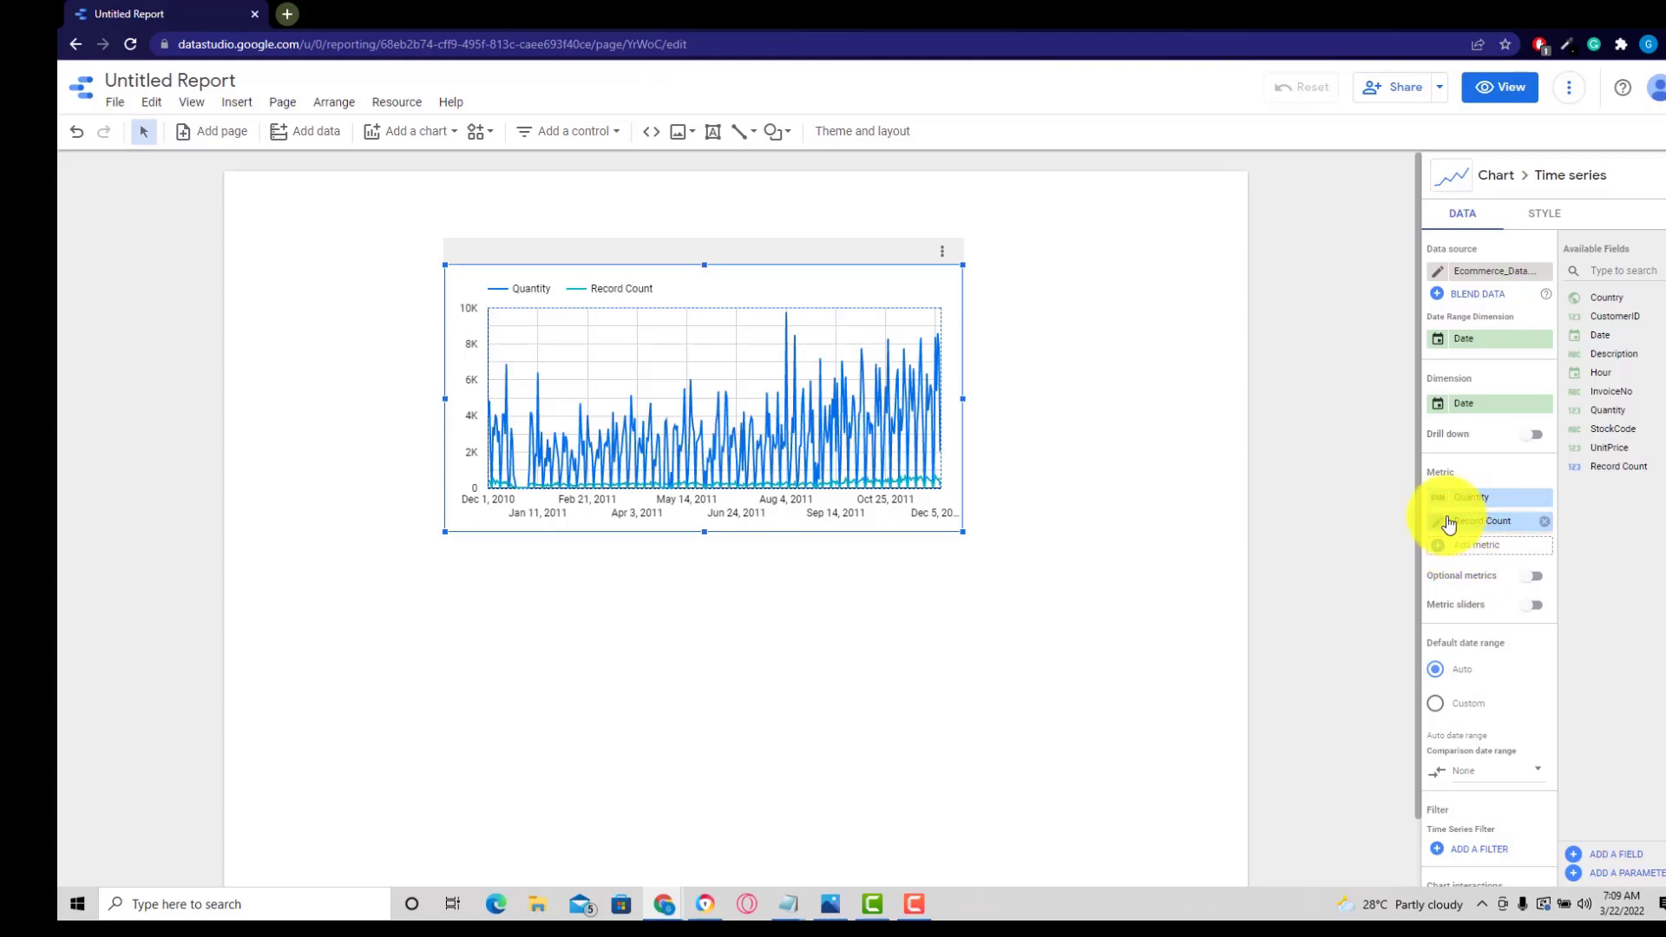
left_click(1545, 521)
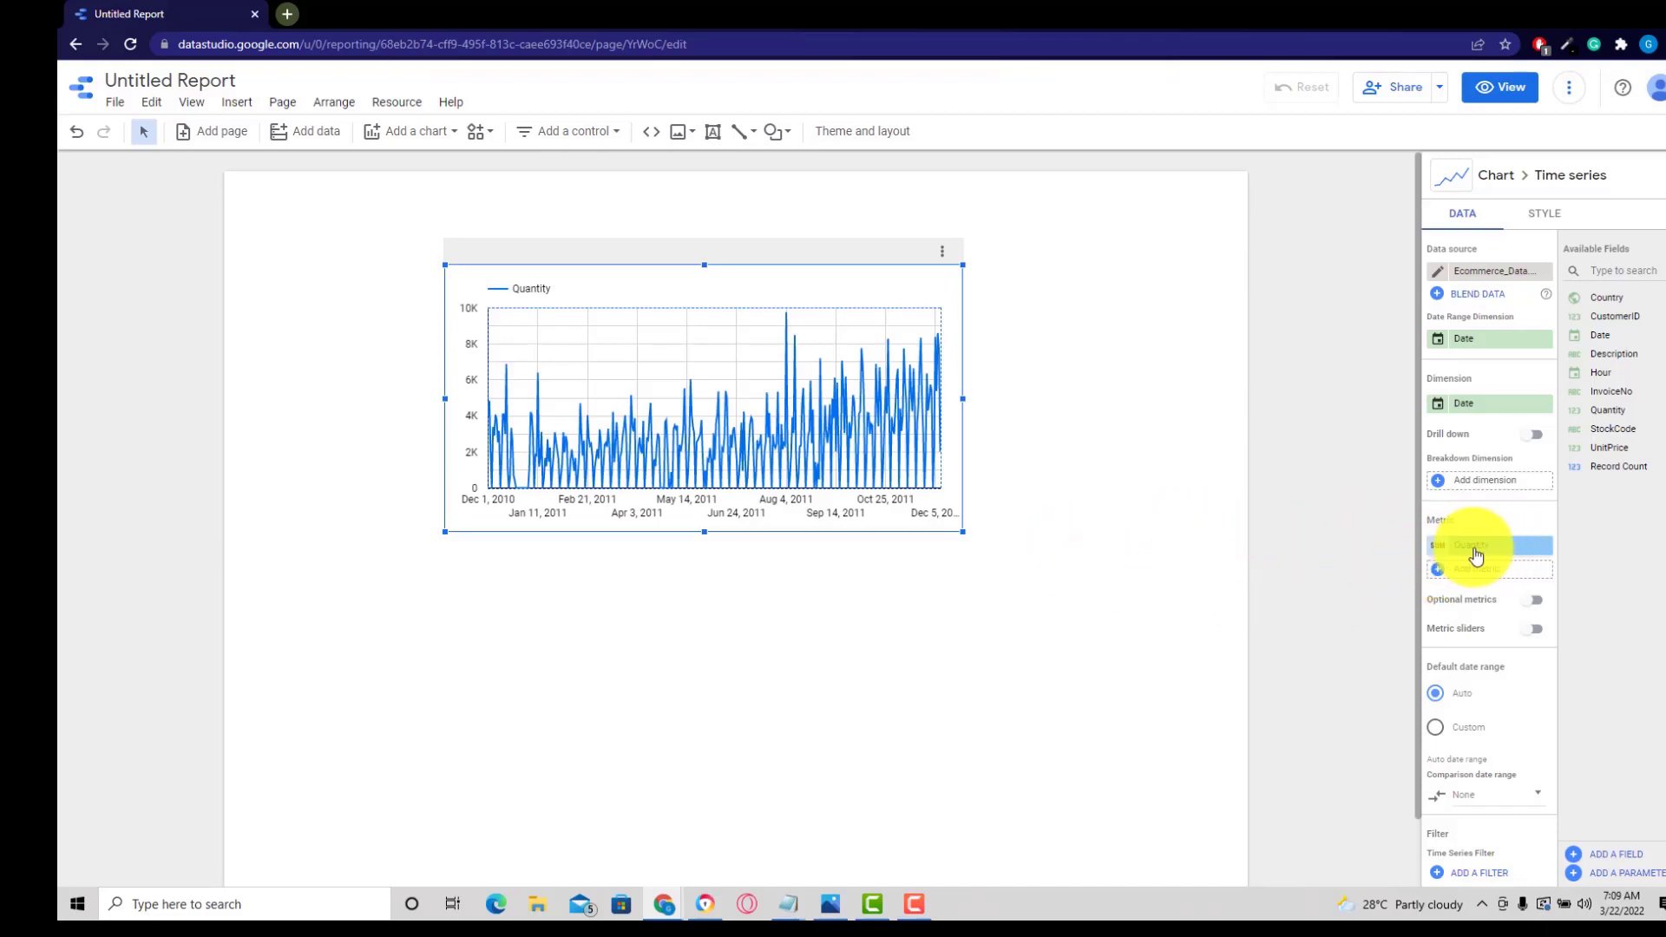
left_click_drag(727, 250, 721, 292)
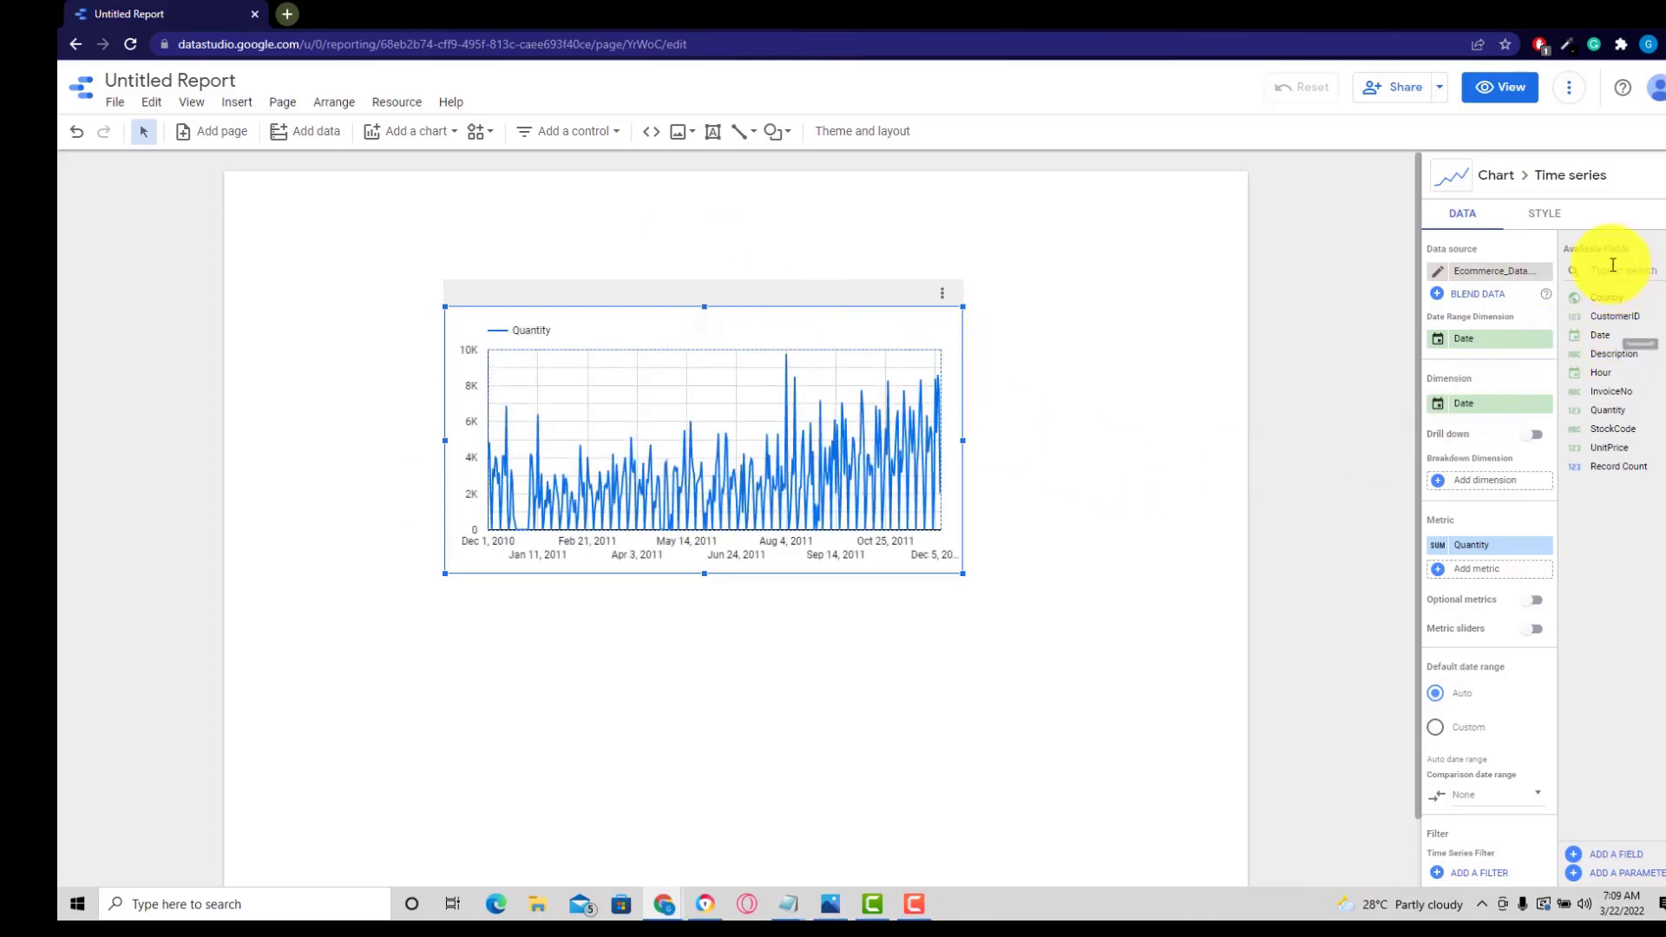
left_click_drag(1596, 448, 1601, 505)
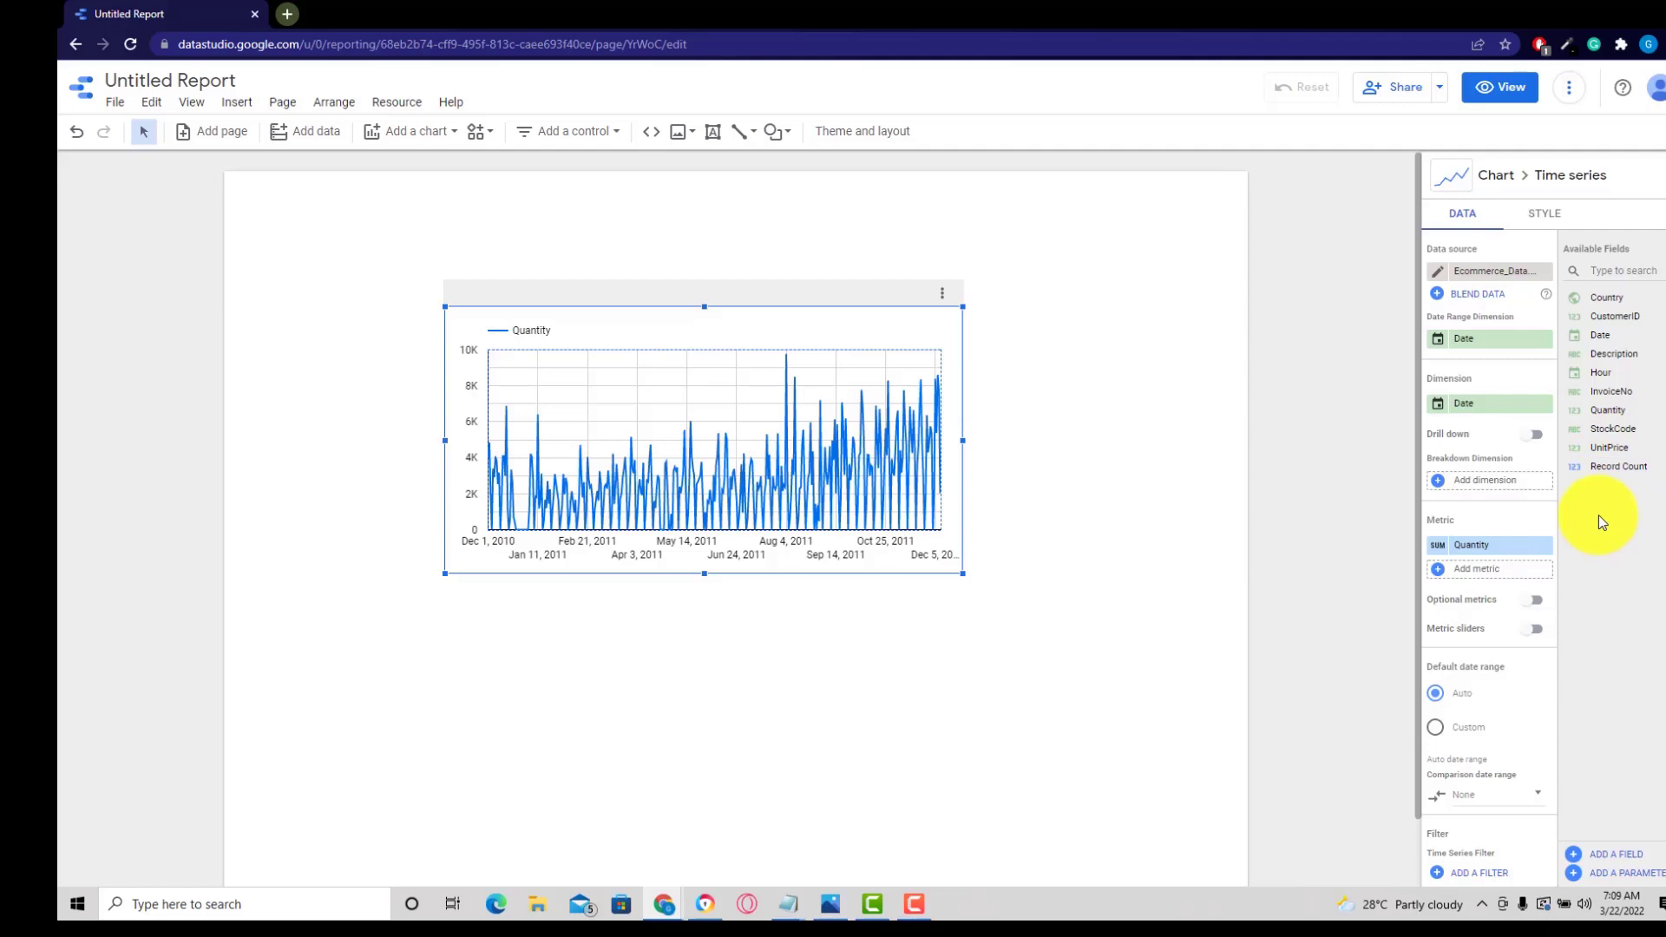
left_click_drag(1596, 449, 1603, 312)
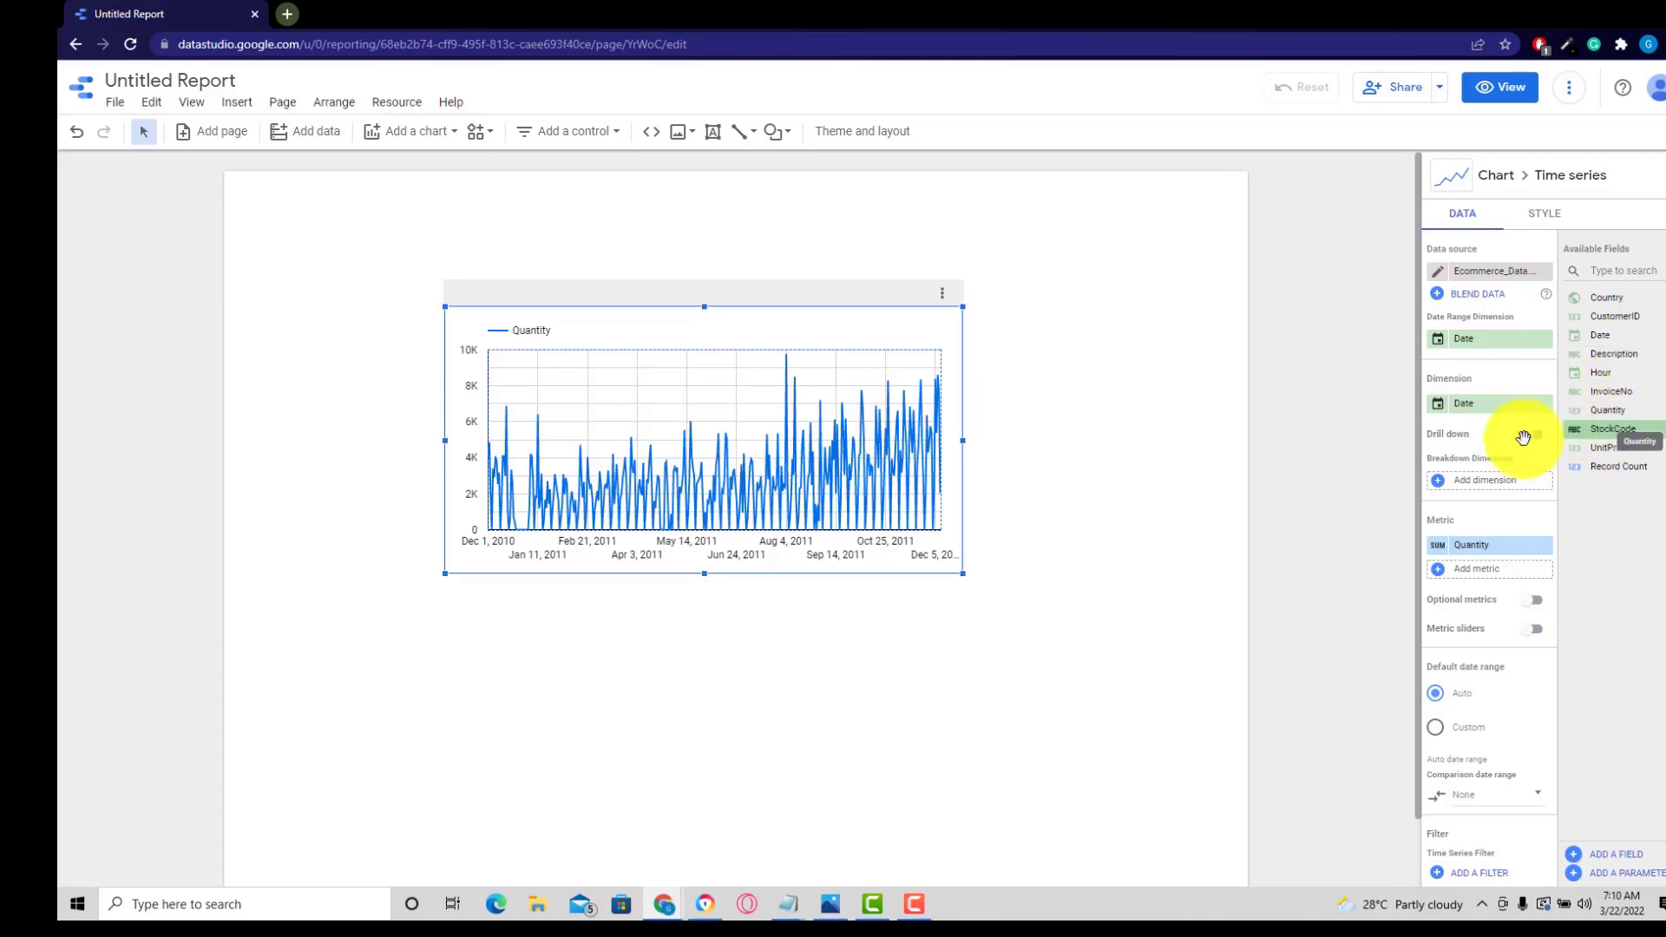
left_click_drag(856, 287, 808, 283)
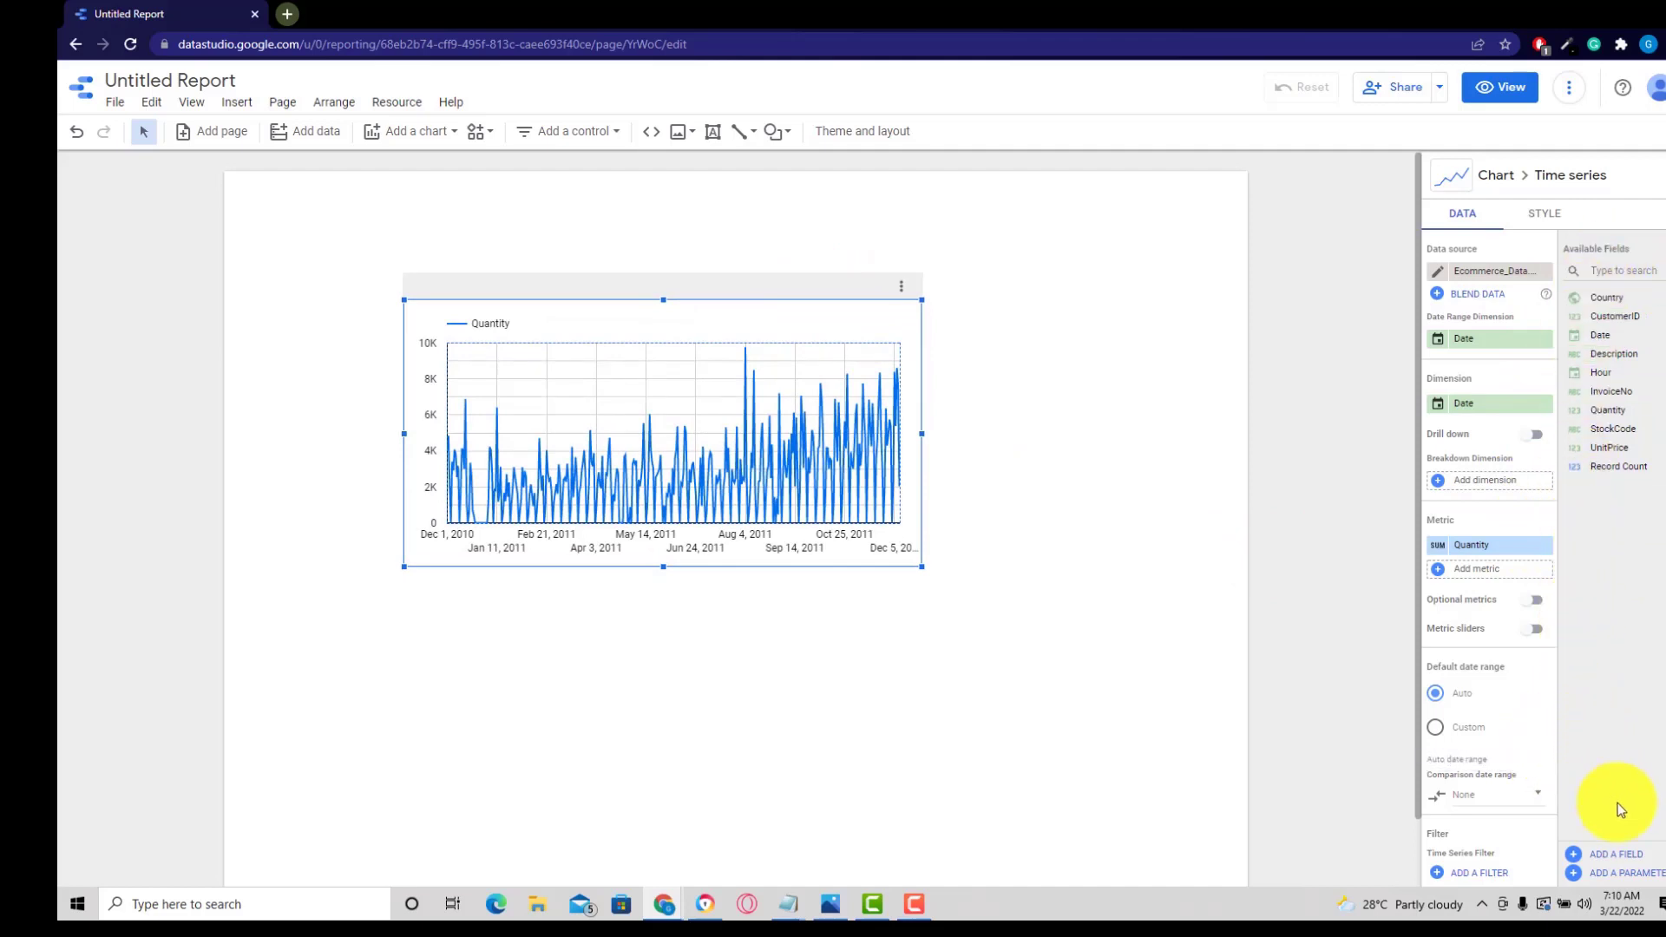
Create a calculated field named Revenue with the formula Quantity * UnitPrice, format the formula and save the field
left_click(1624, 857)
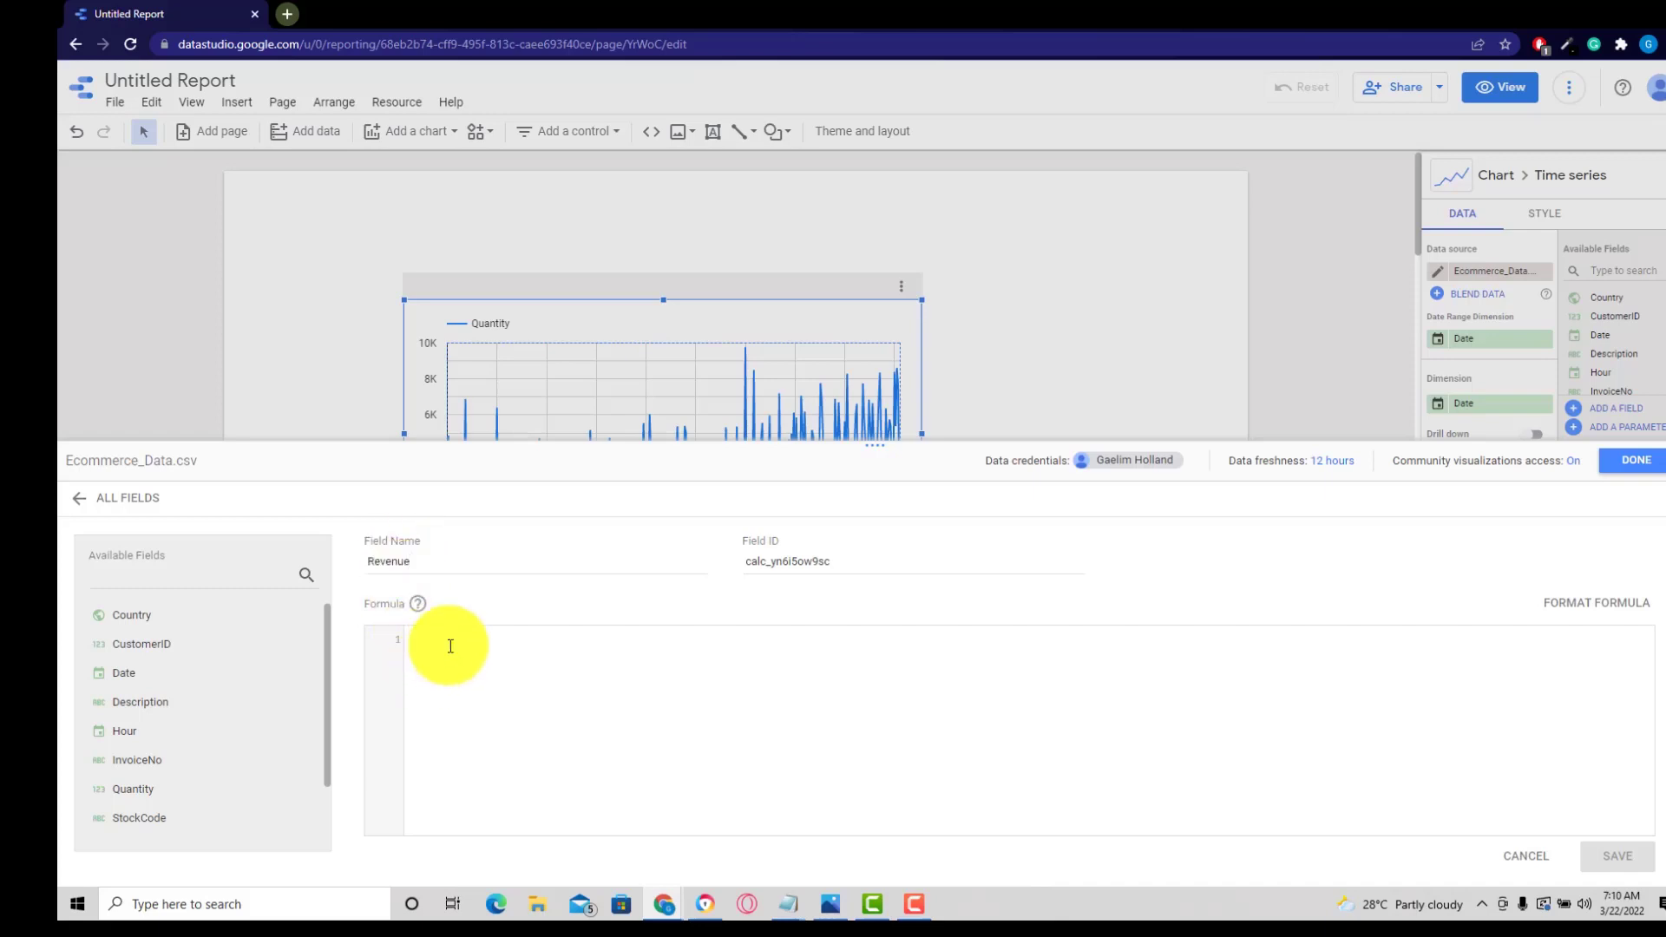
scroll(286, 688, "down", 2)
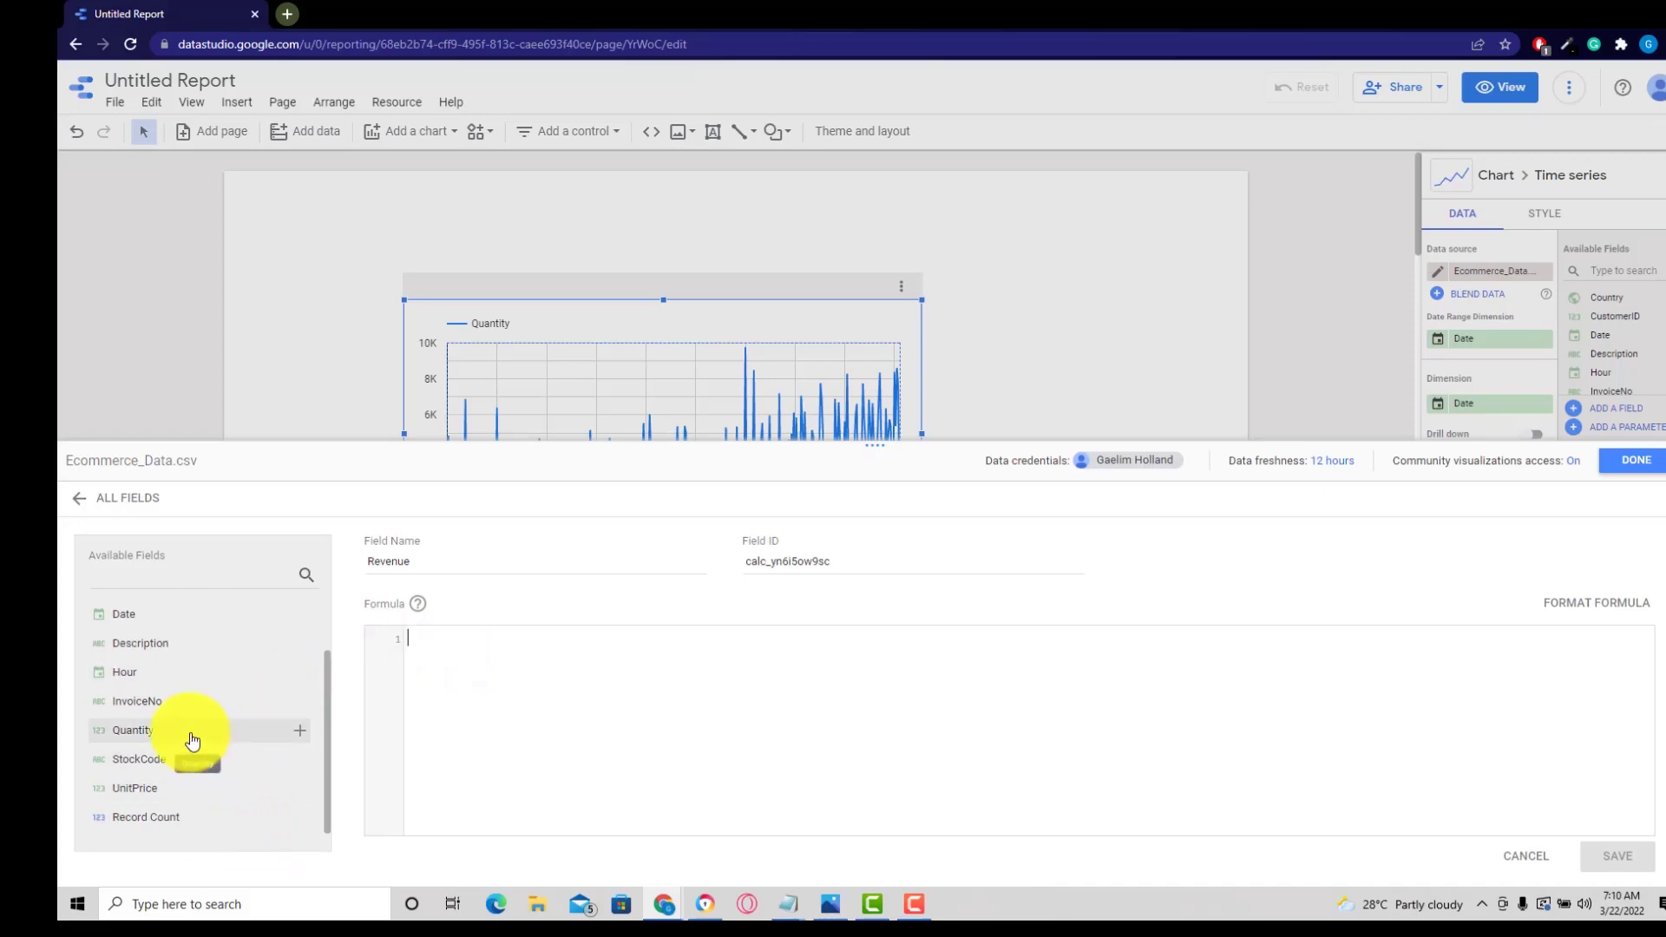
left_click_drag(193, 736, 635, 714)
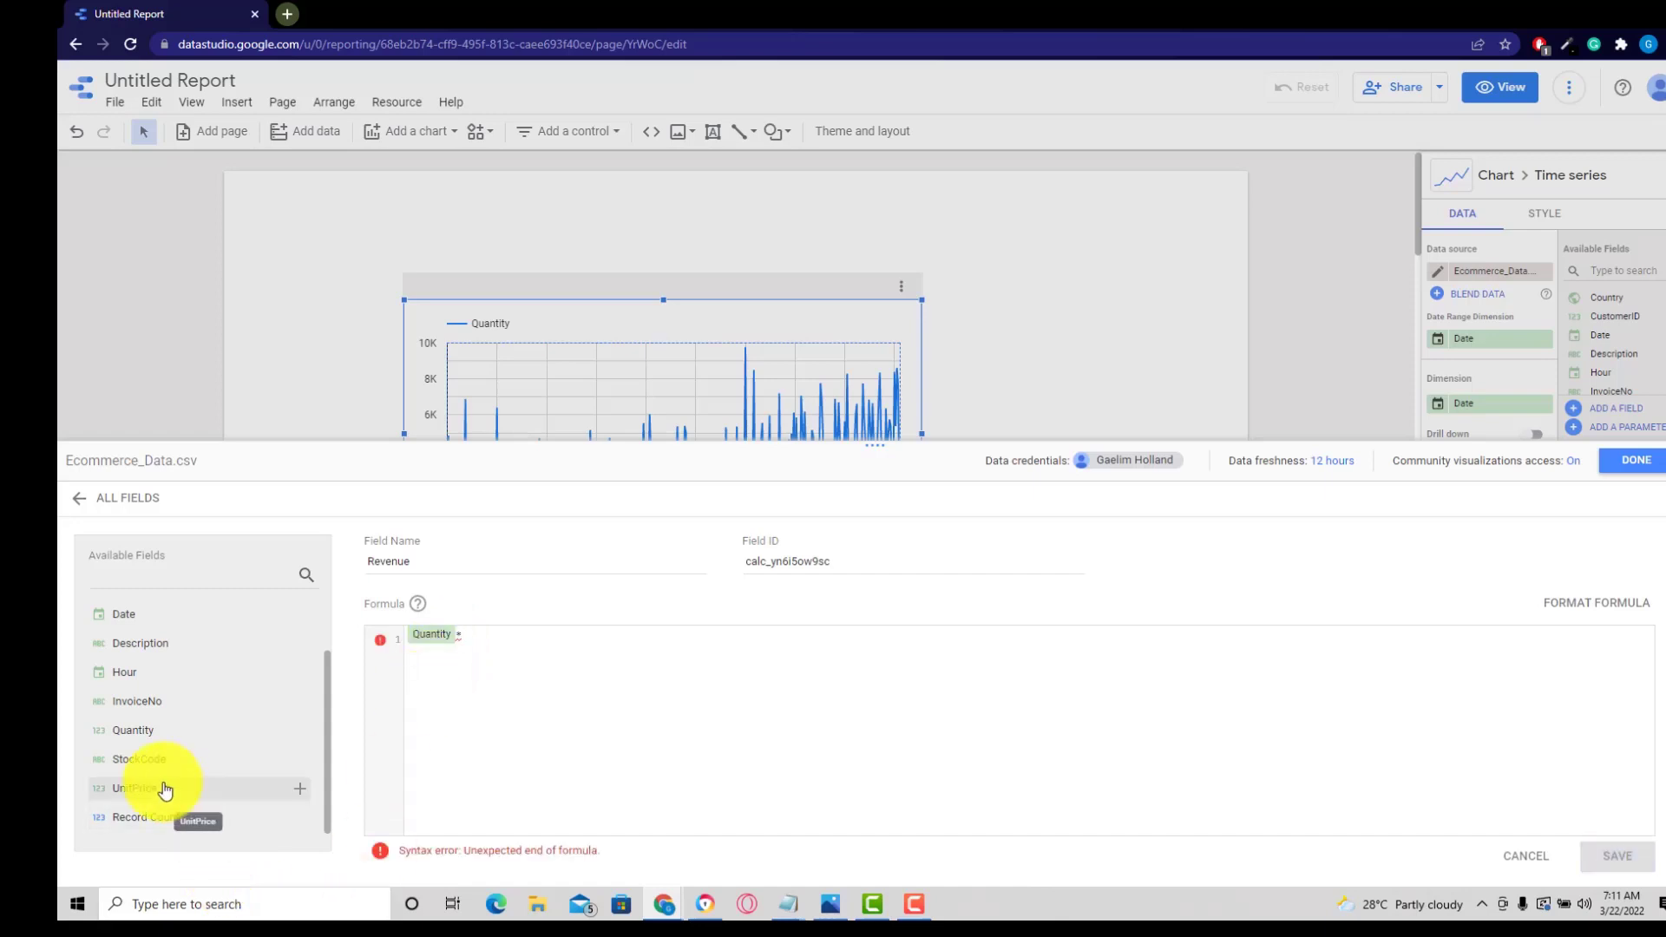
left_click_drag(164, 789, 566, 644)
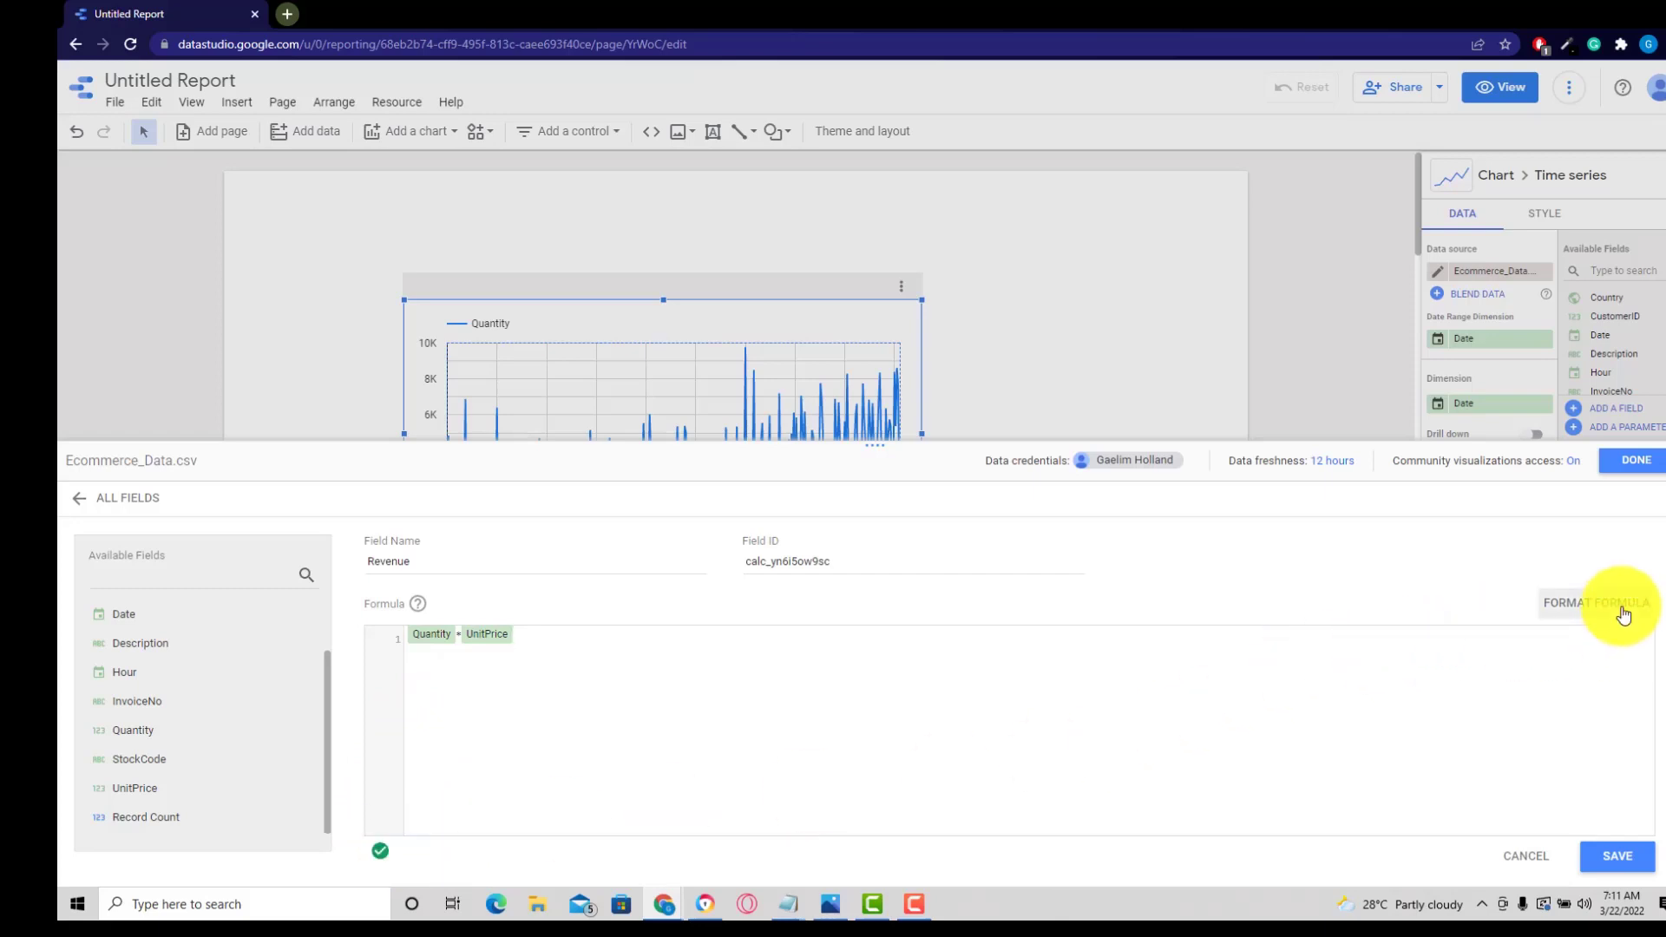
left_click(1536, 607)
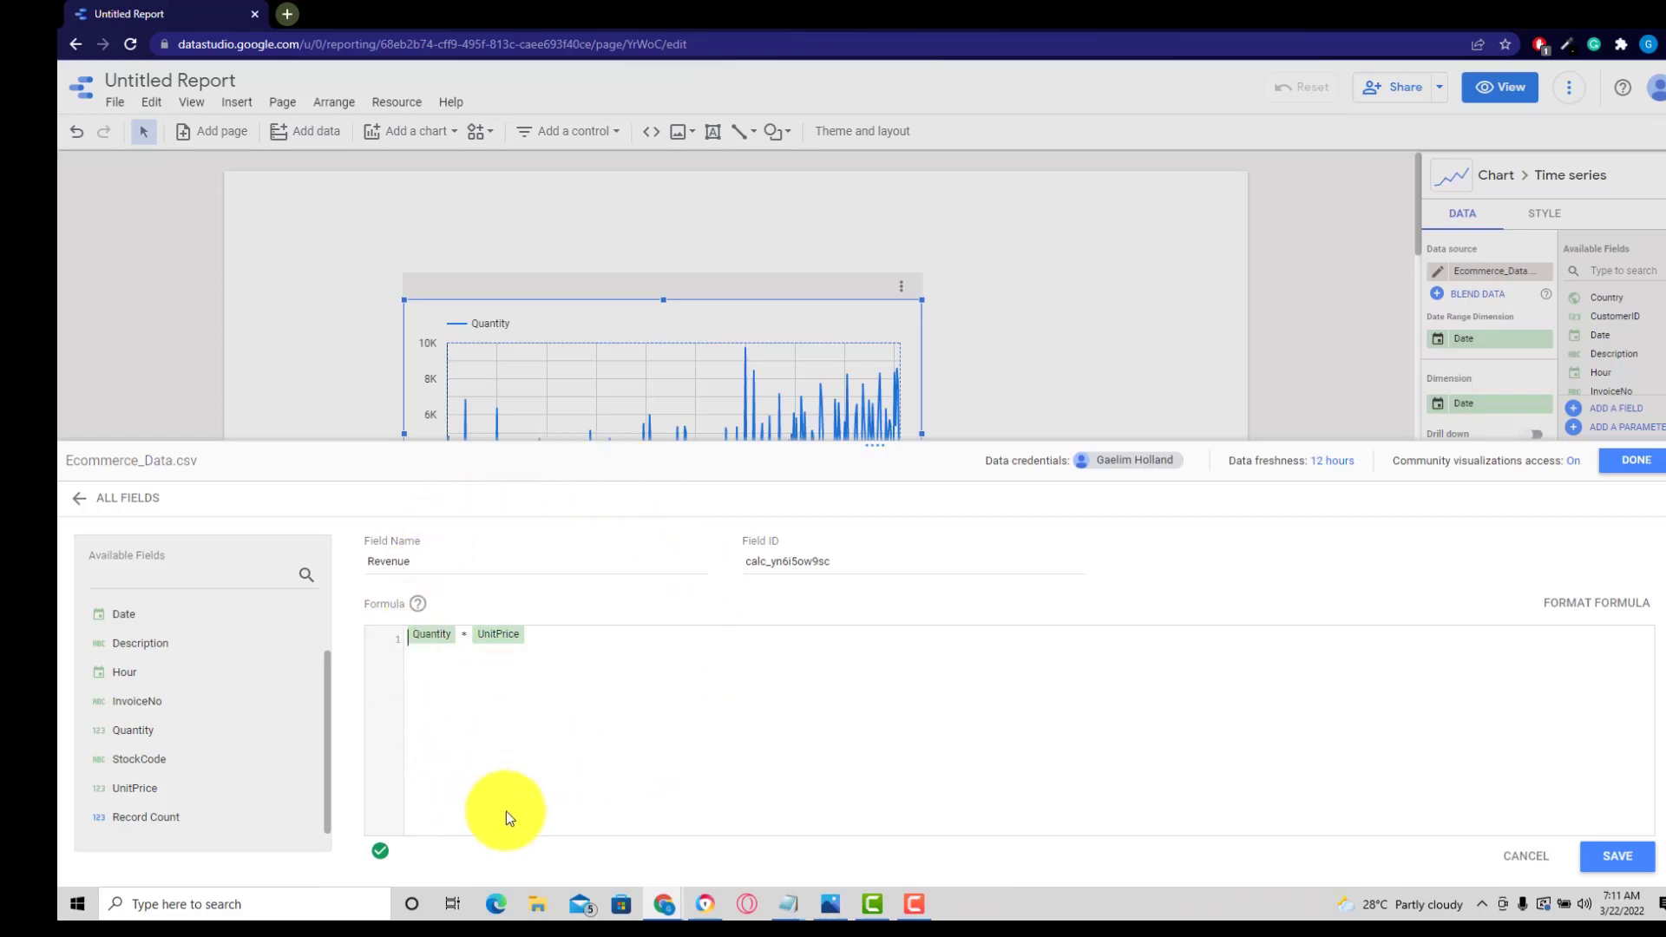
left_click(1612, 856)
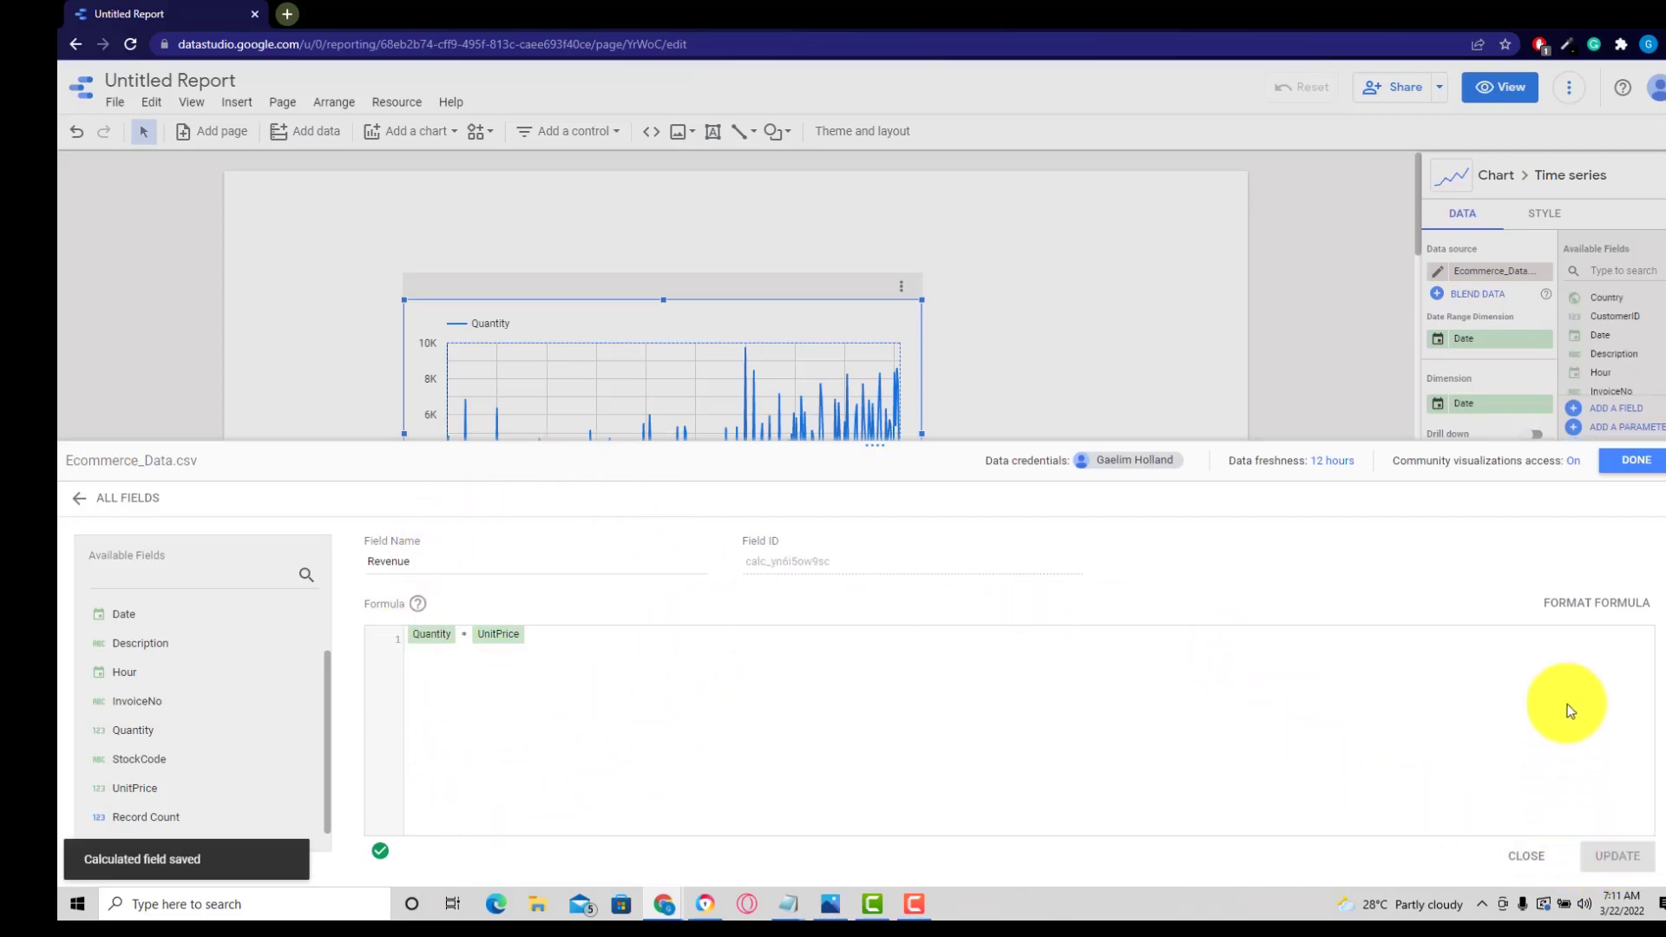
left_click(1647, 469)
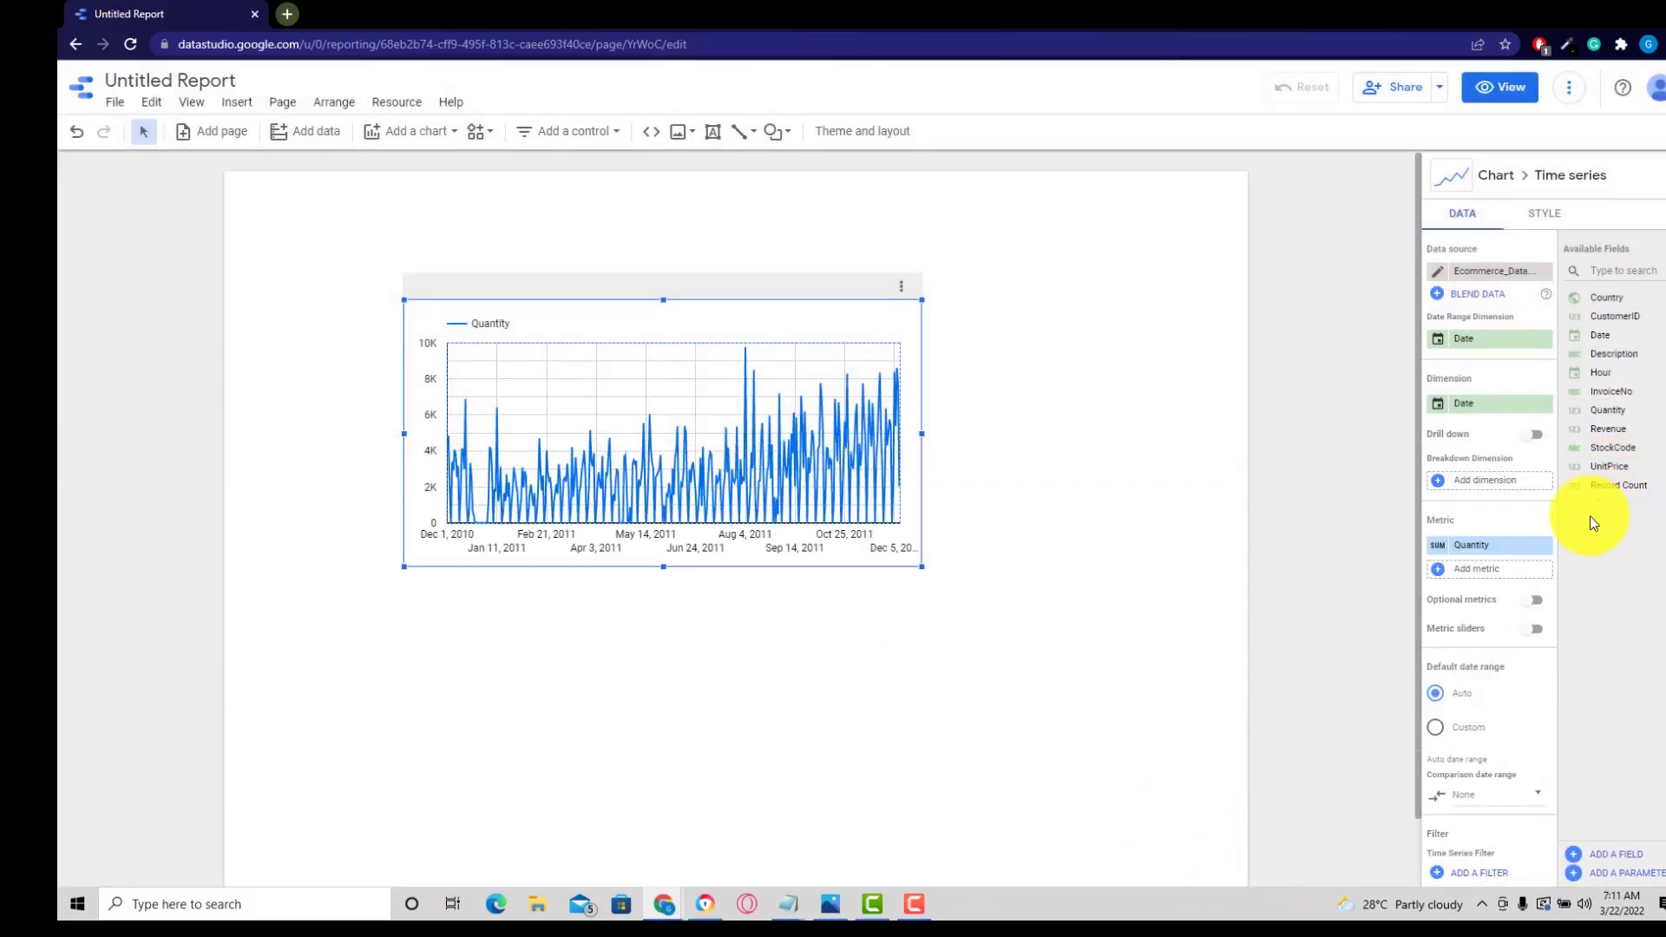
Move the Quantity chart to the page's upper-left area and add an Hour time series chart beside it with Revenue as its metric
left_click_drag(1607, 410, 1596, 443)
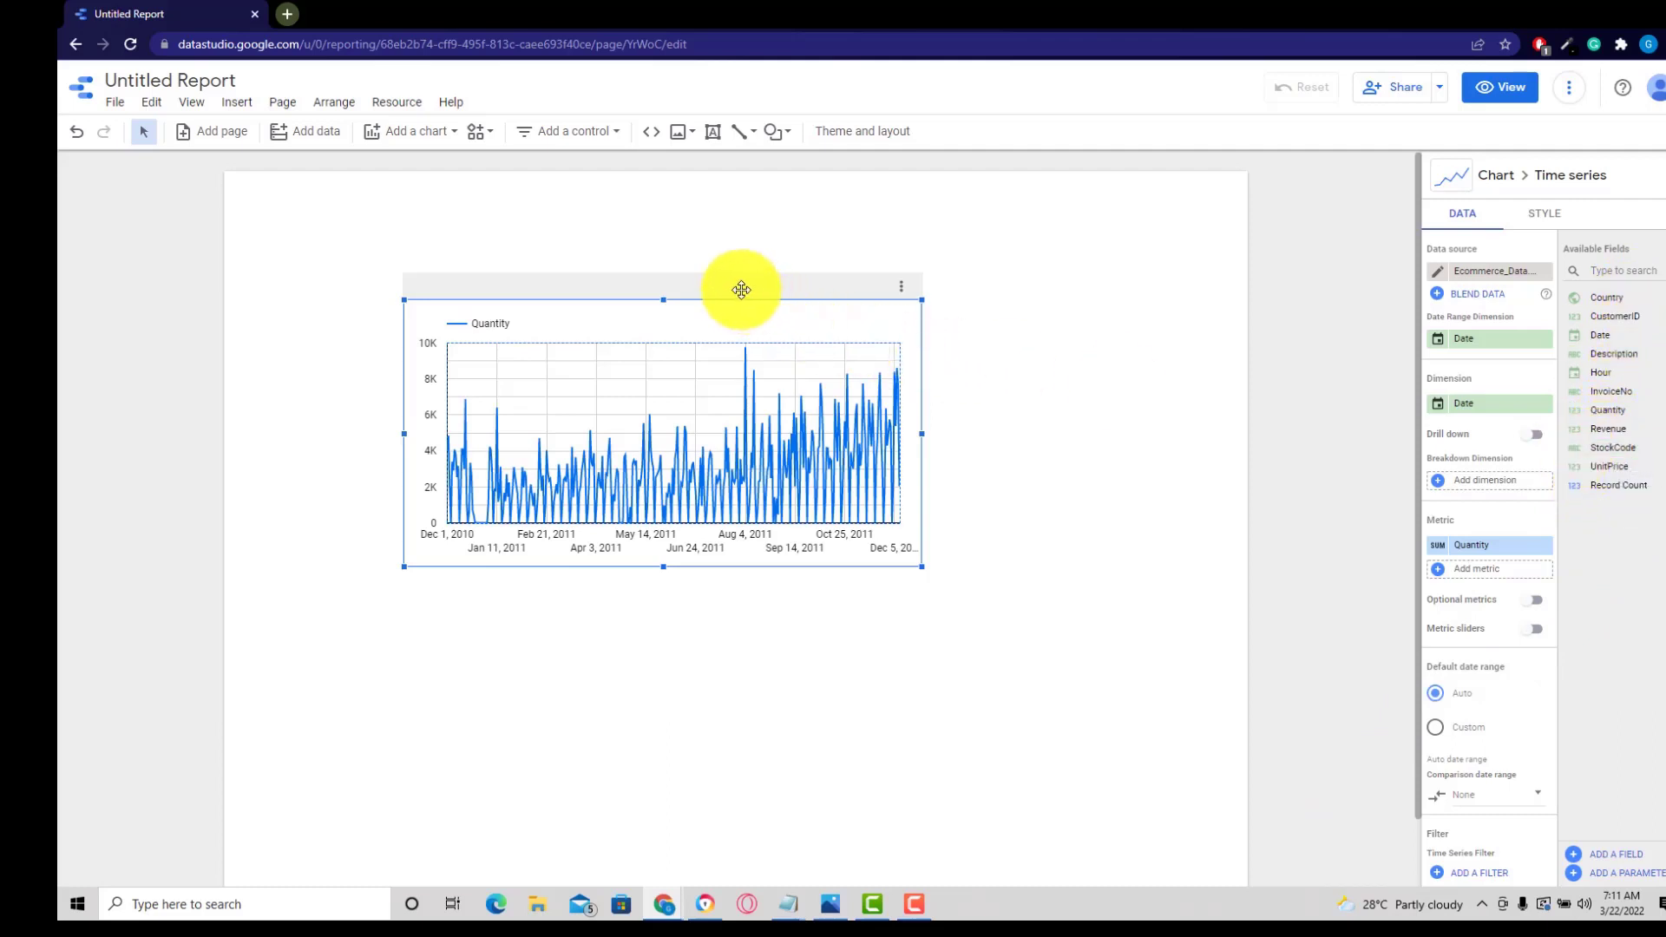
left_click_drag(741, 290, 637, 219)
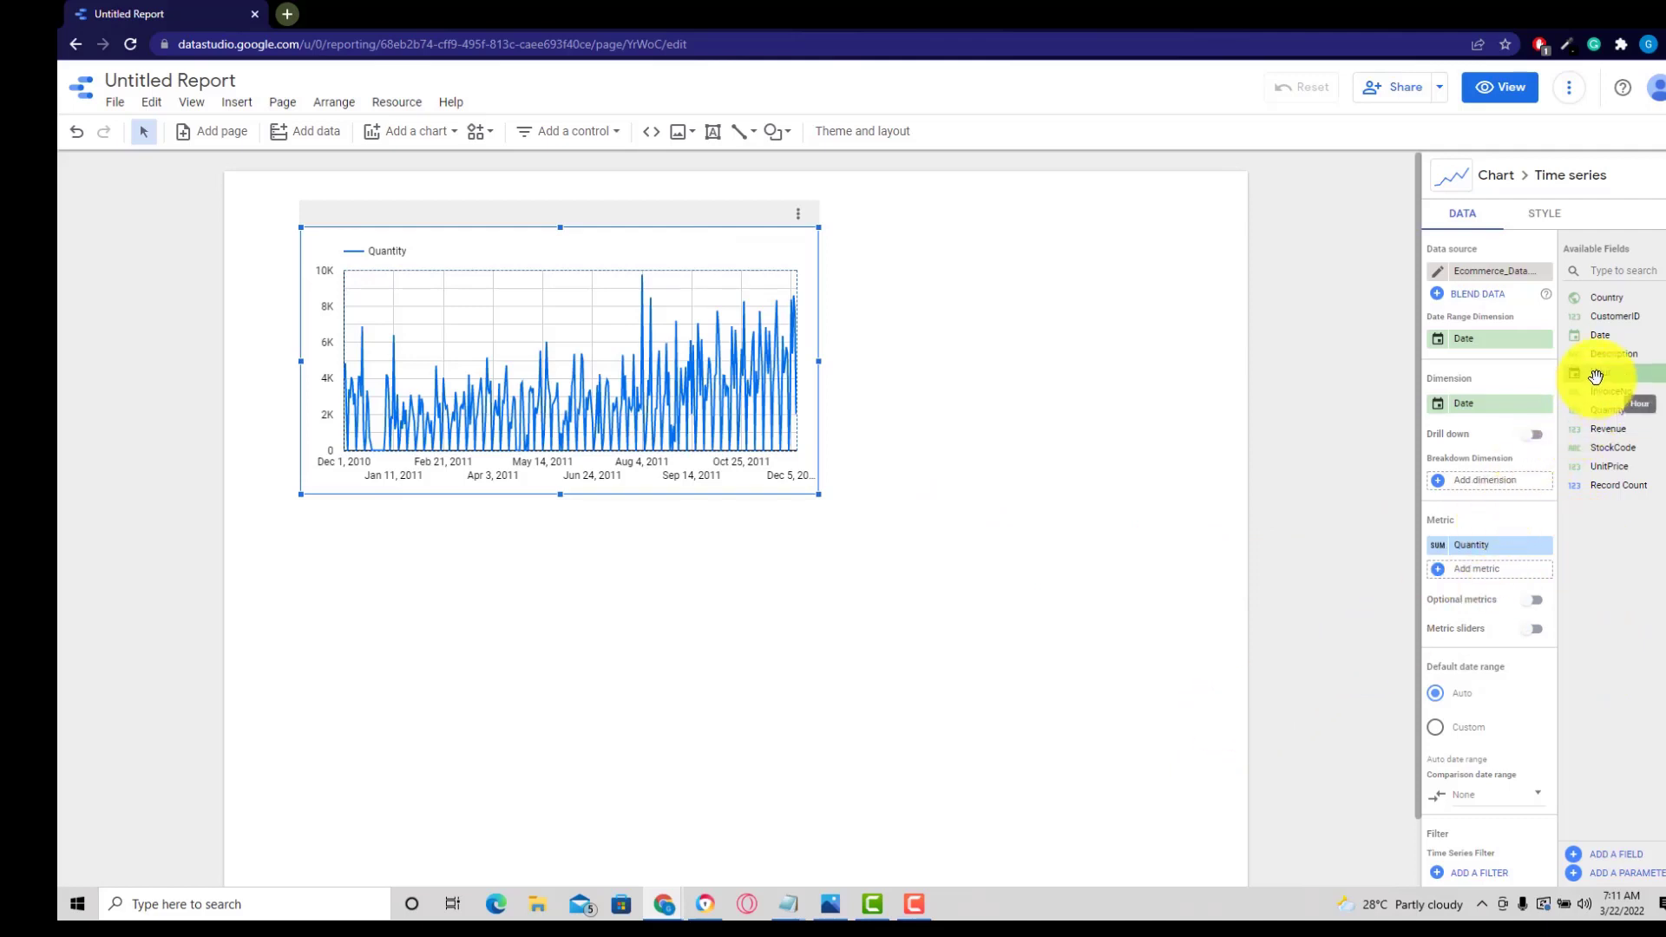
mouse_move(1595, 374)
left_mouse_down()
mouse_move(1053, 373)
mouse_move(848, 477)
mouse_move(911, 312)
mouse_move(867, 261)
left_mouse_up()
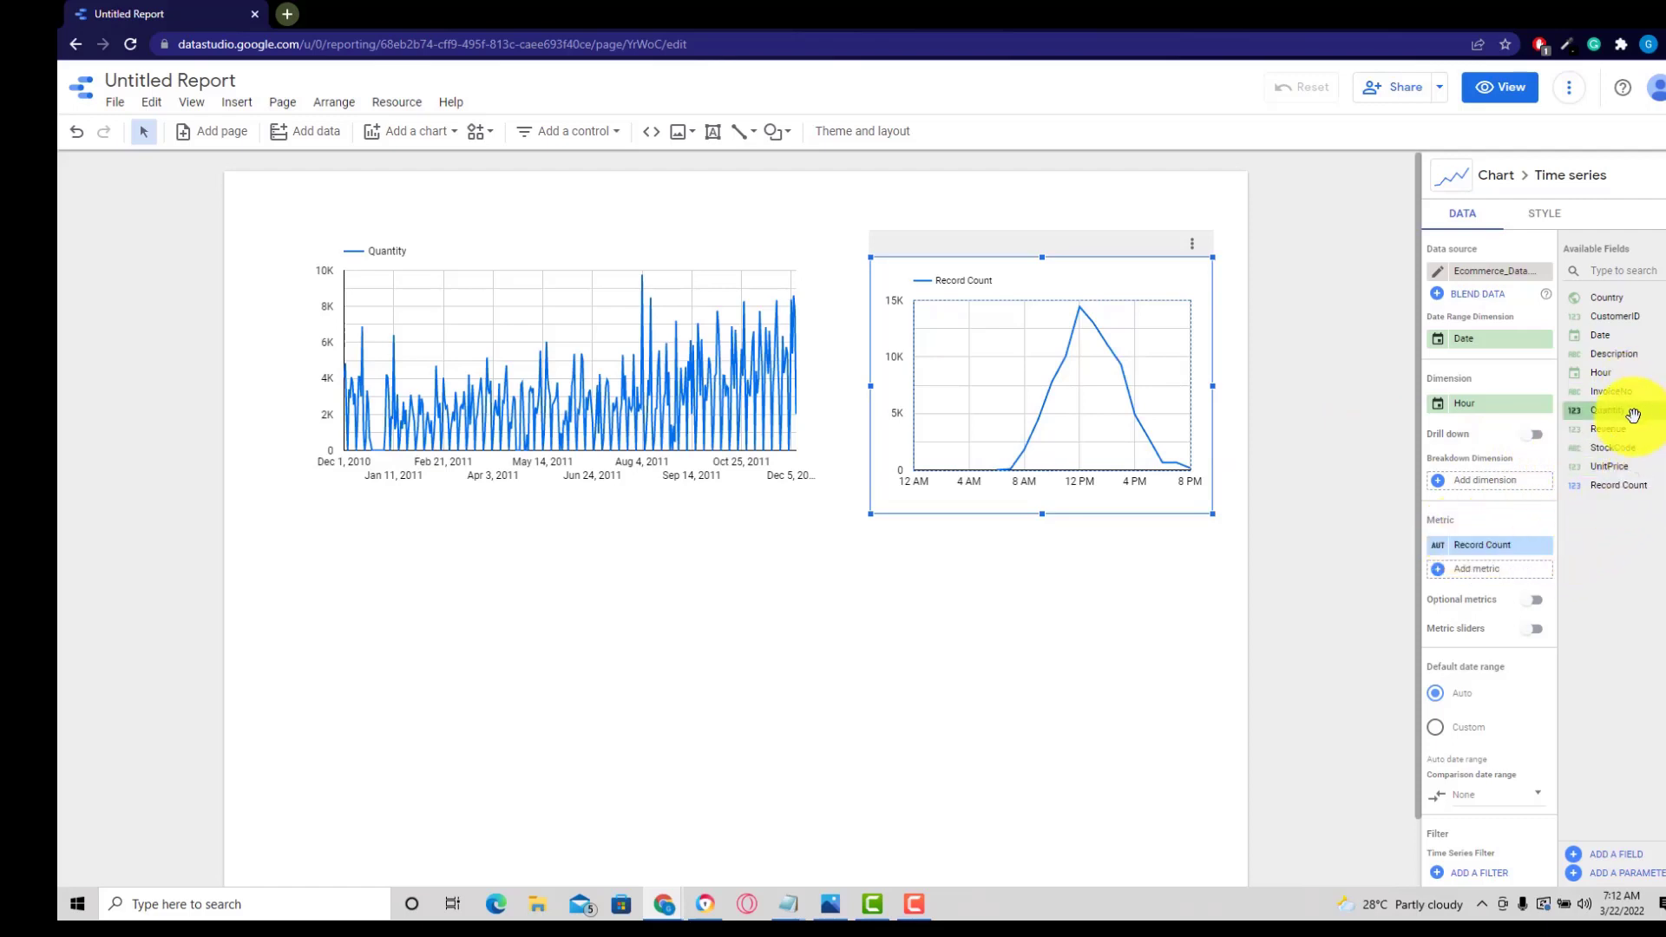
left_click_drag(1611, 430, 1552, 502)
left_click_drag(1493, 560, 1482, 558)
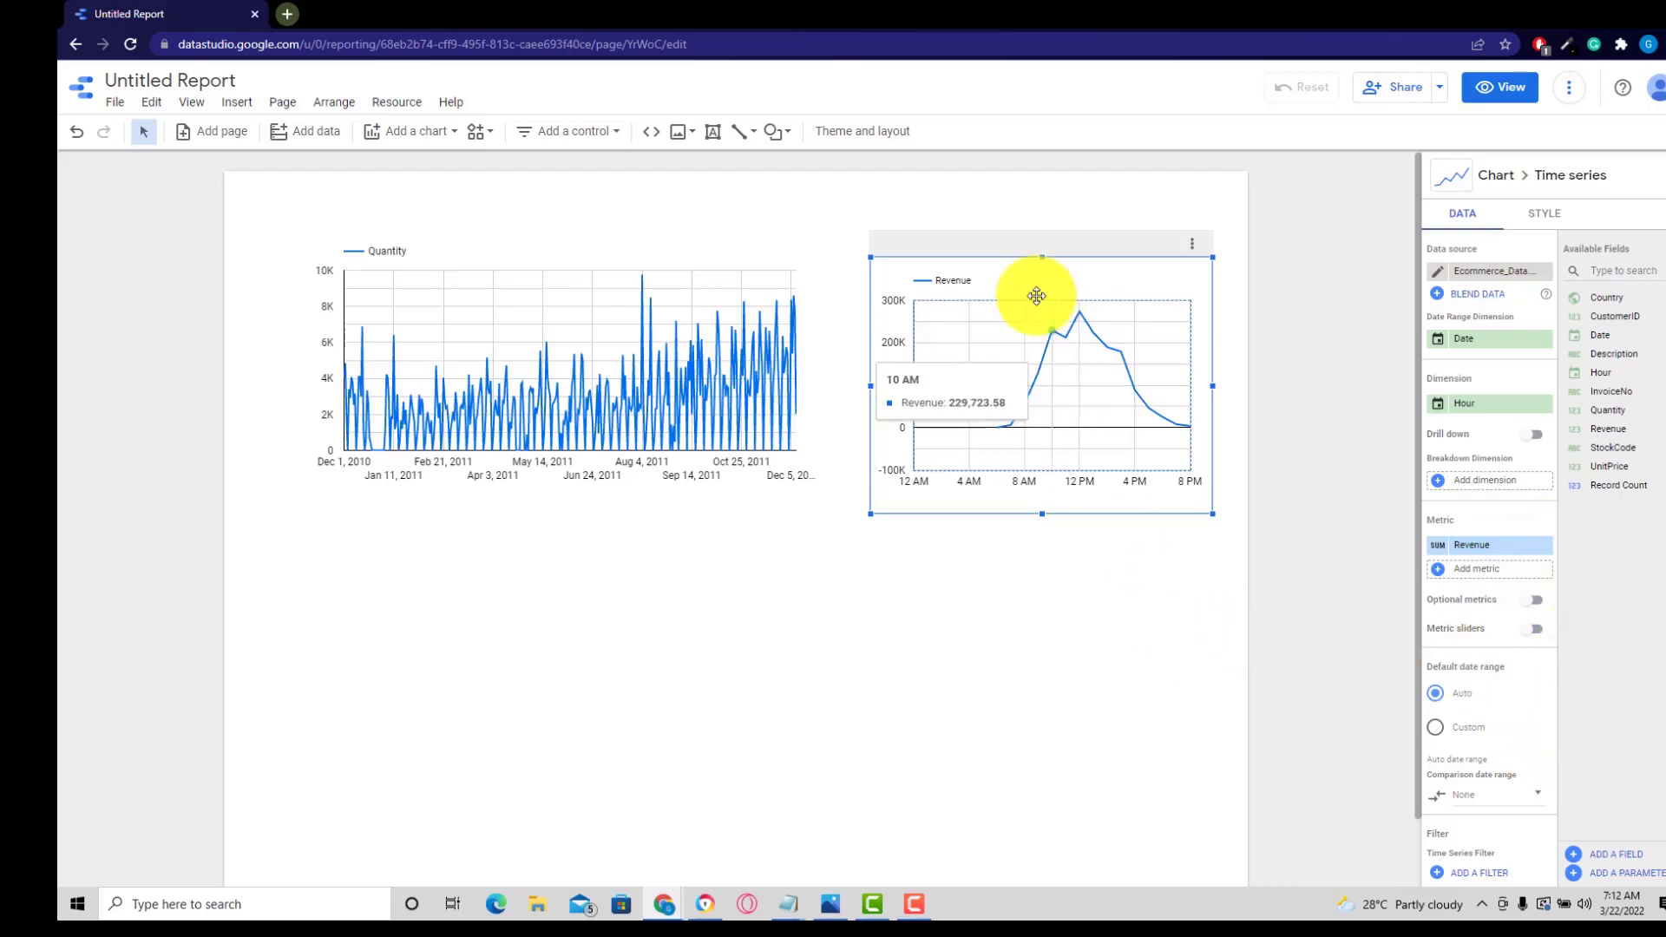
Place the hourly Revenue chart below the Quantity chart, widen it to nearly the same width, and deselect it
left_click_drag(1001, 265, 455, 538)
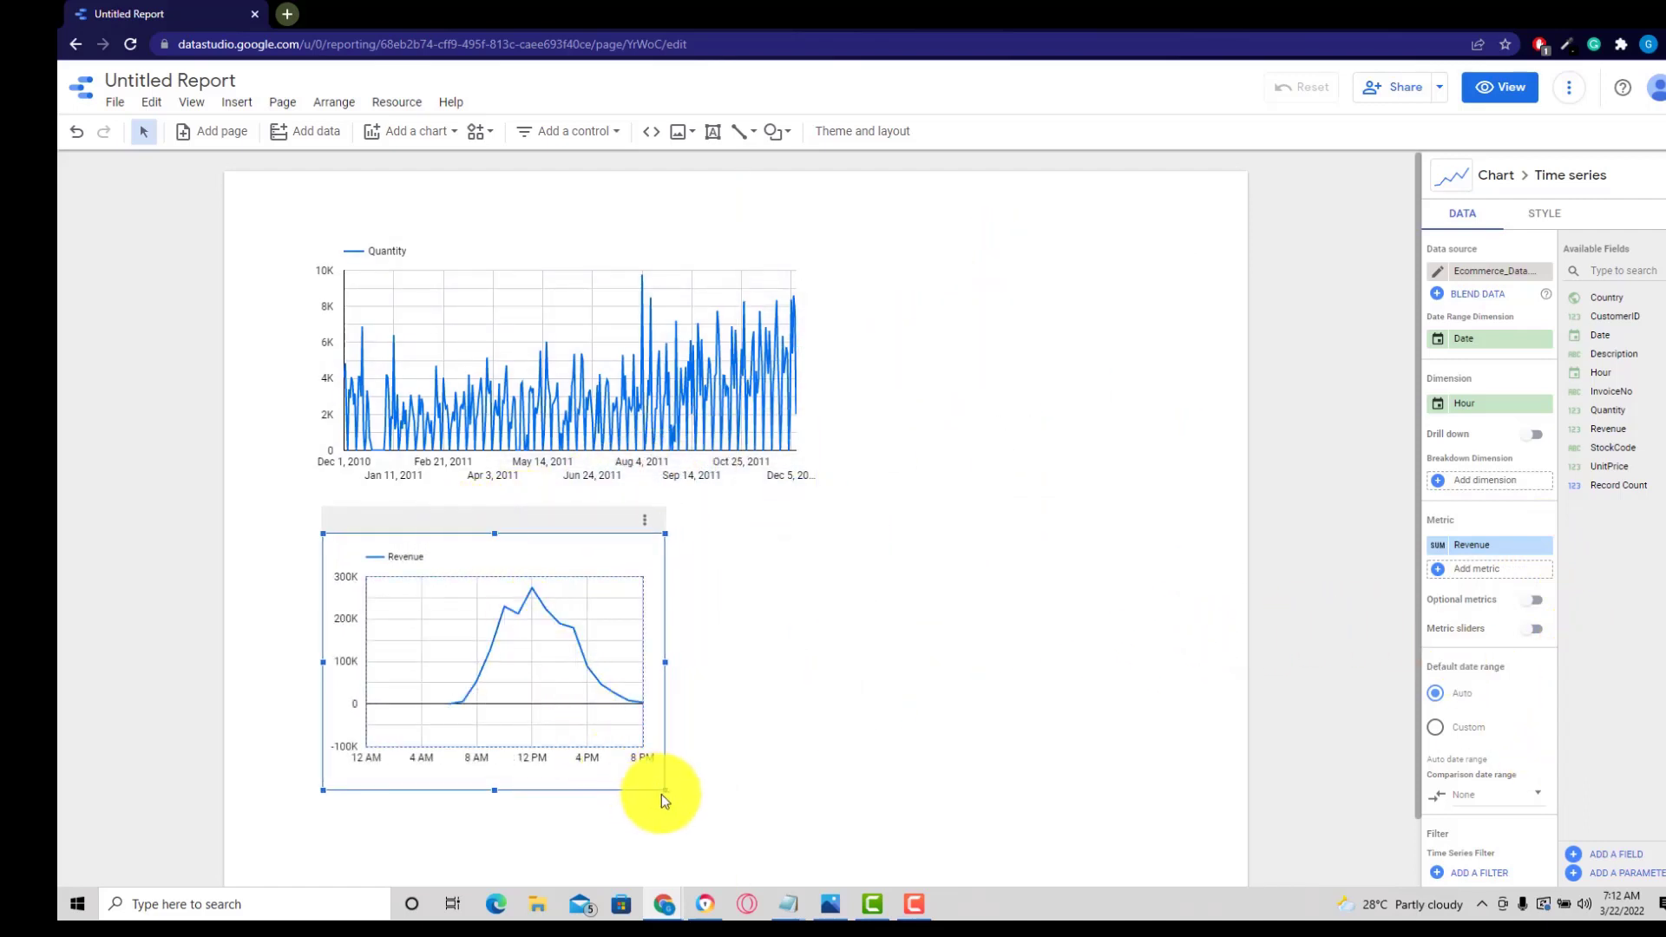
left_click_drag(663, 790, 769, 792)
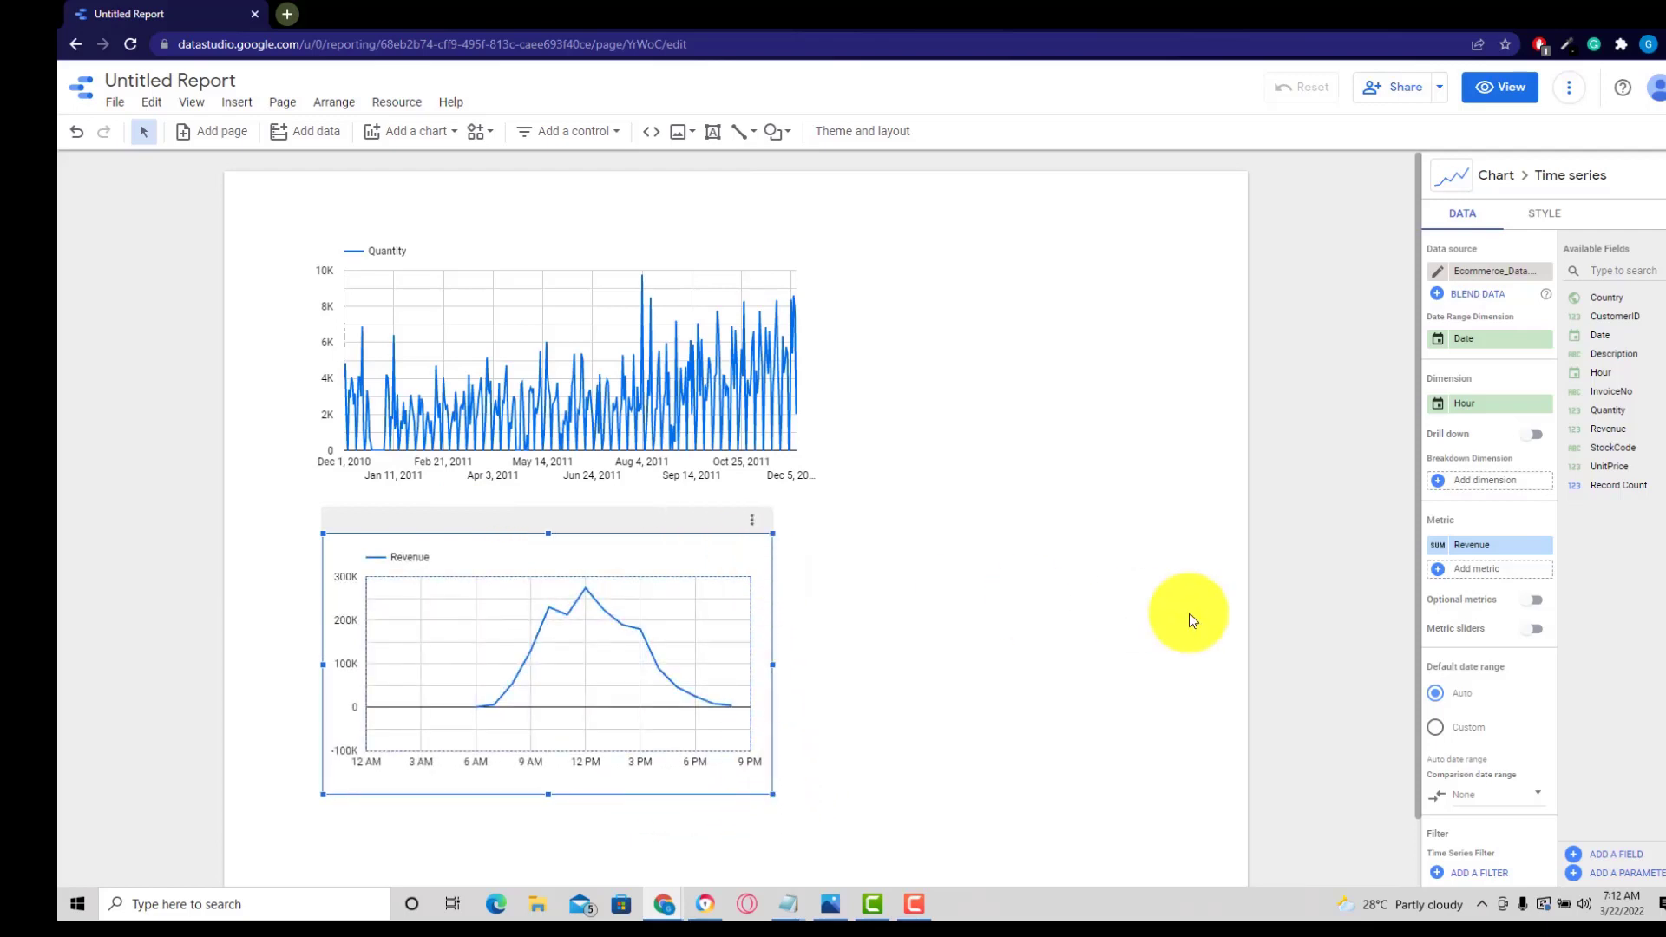
left_click(1082, 609)
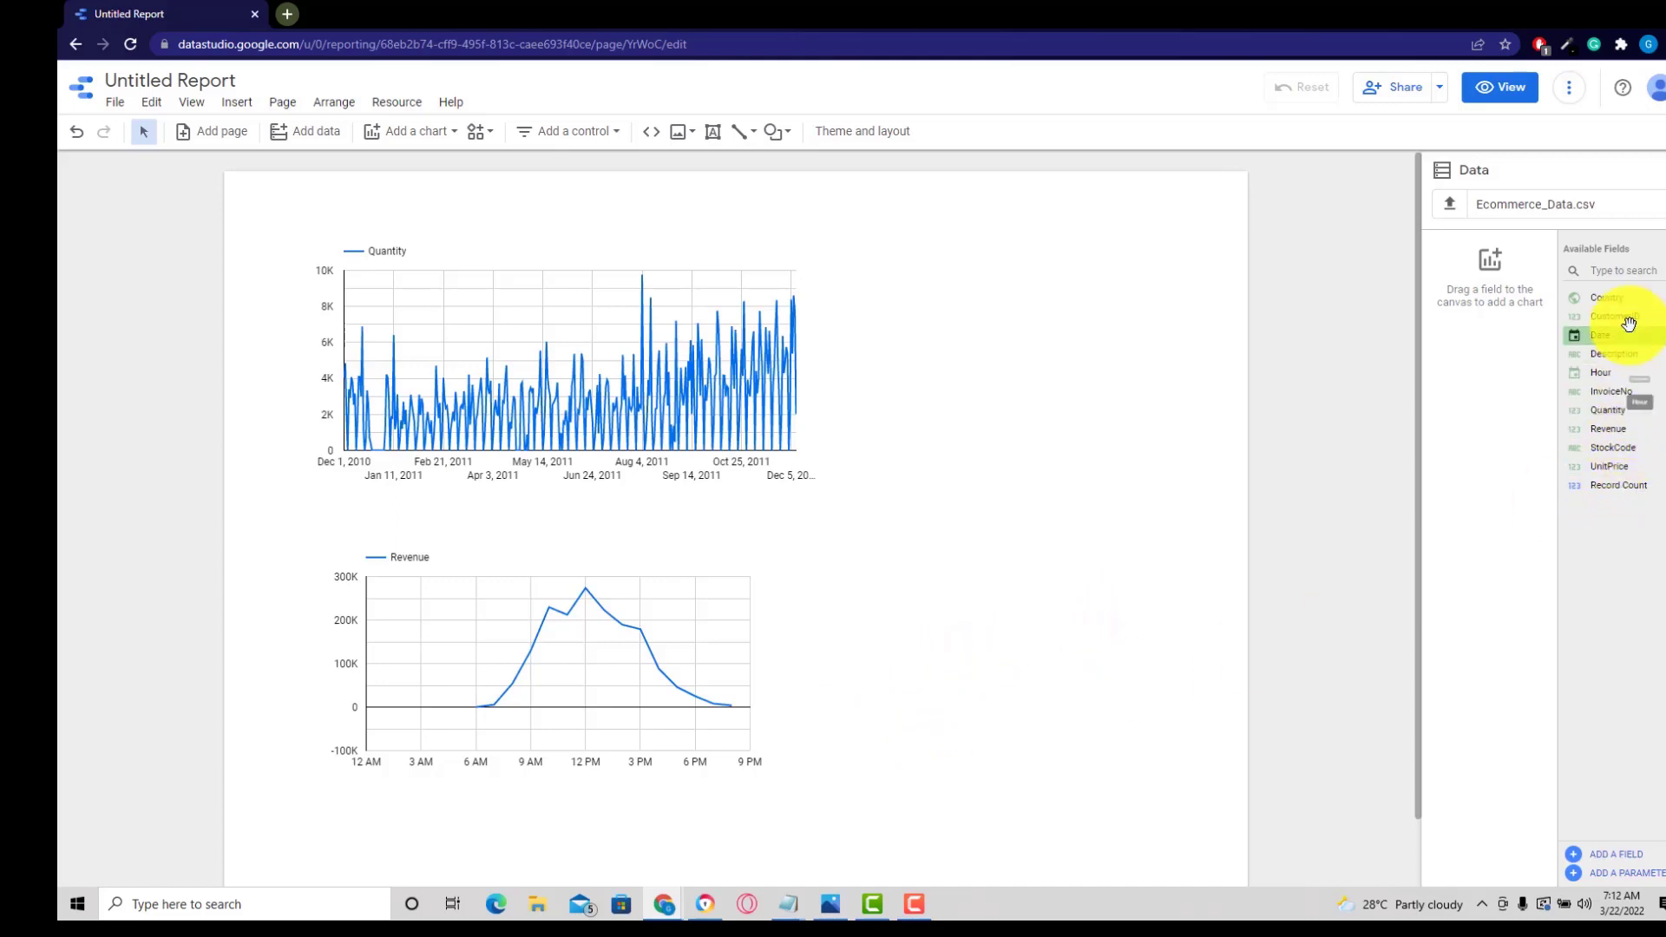
Open the Ecommerce_Data.csv data source for editing and examine its fields' types and default aggregations
left_click_drag(1609, 316, 1615, 335)
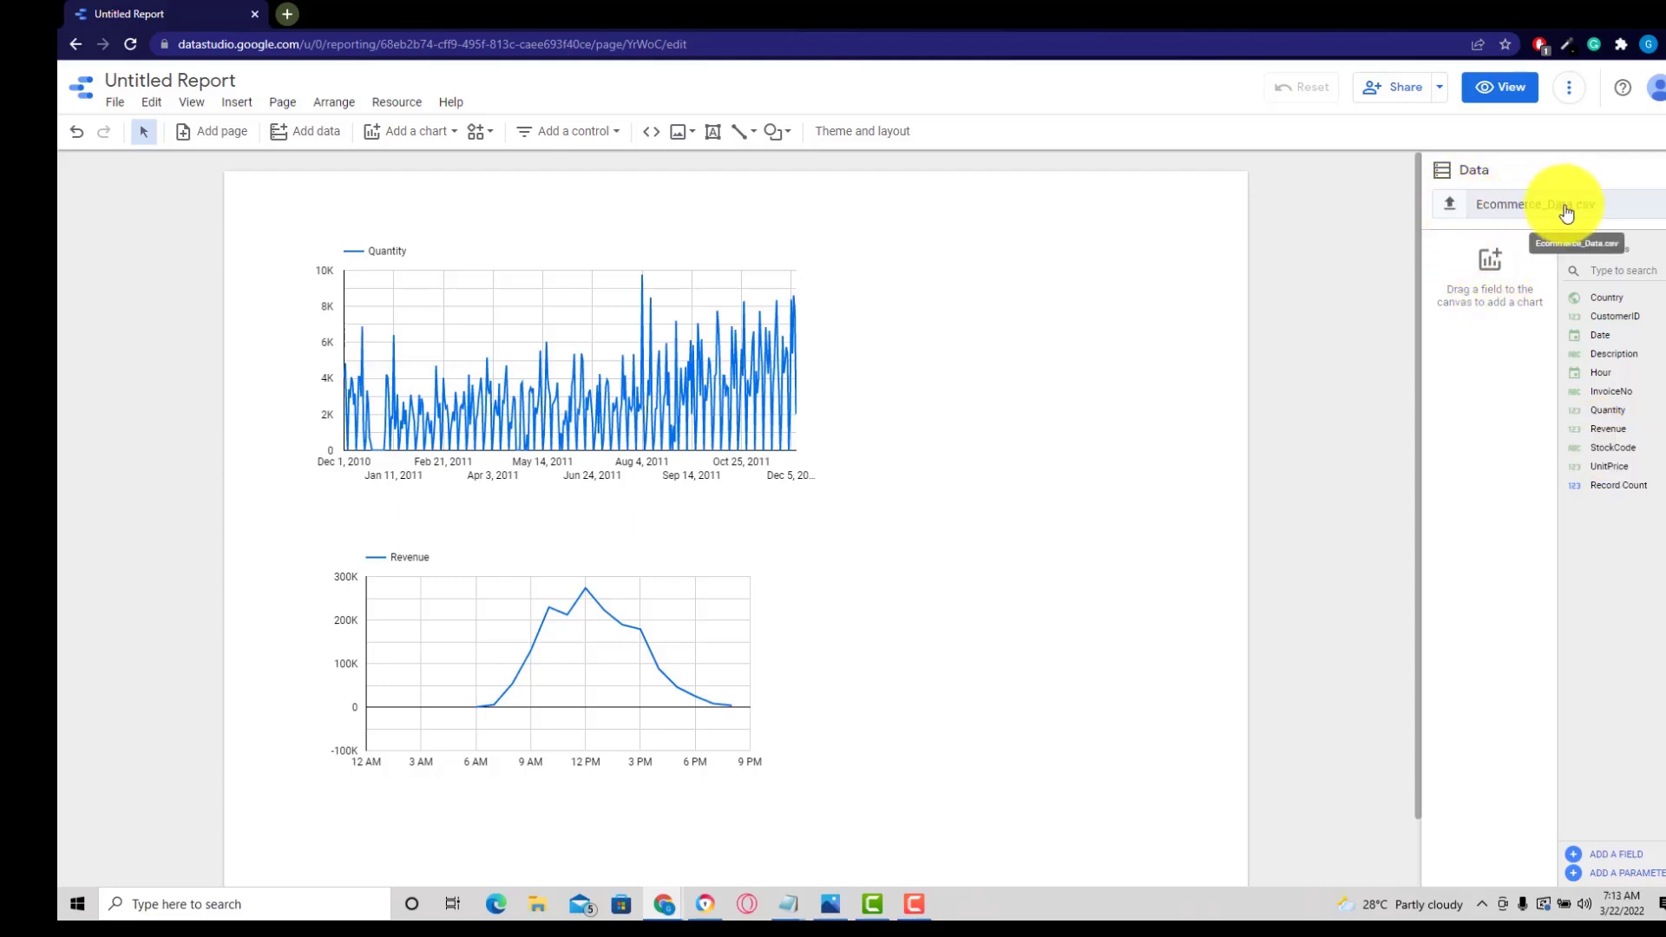
left_click(1449, 208)
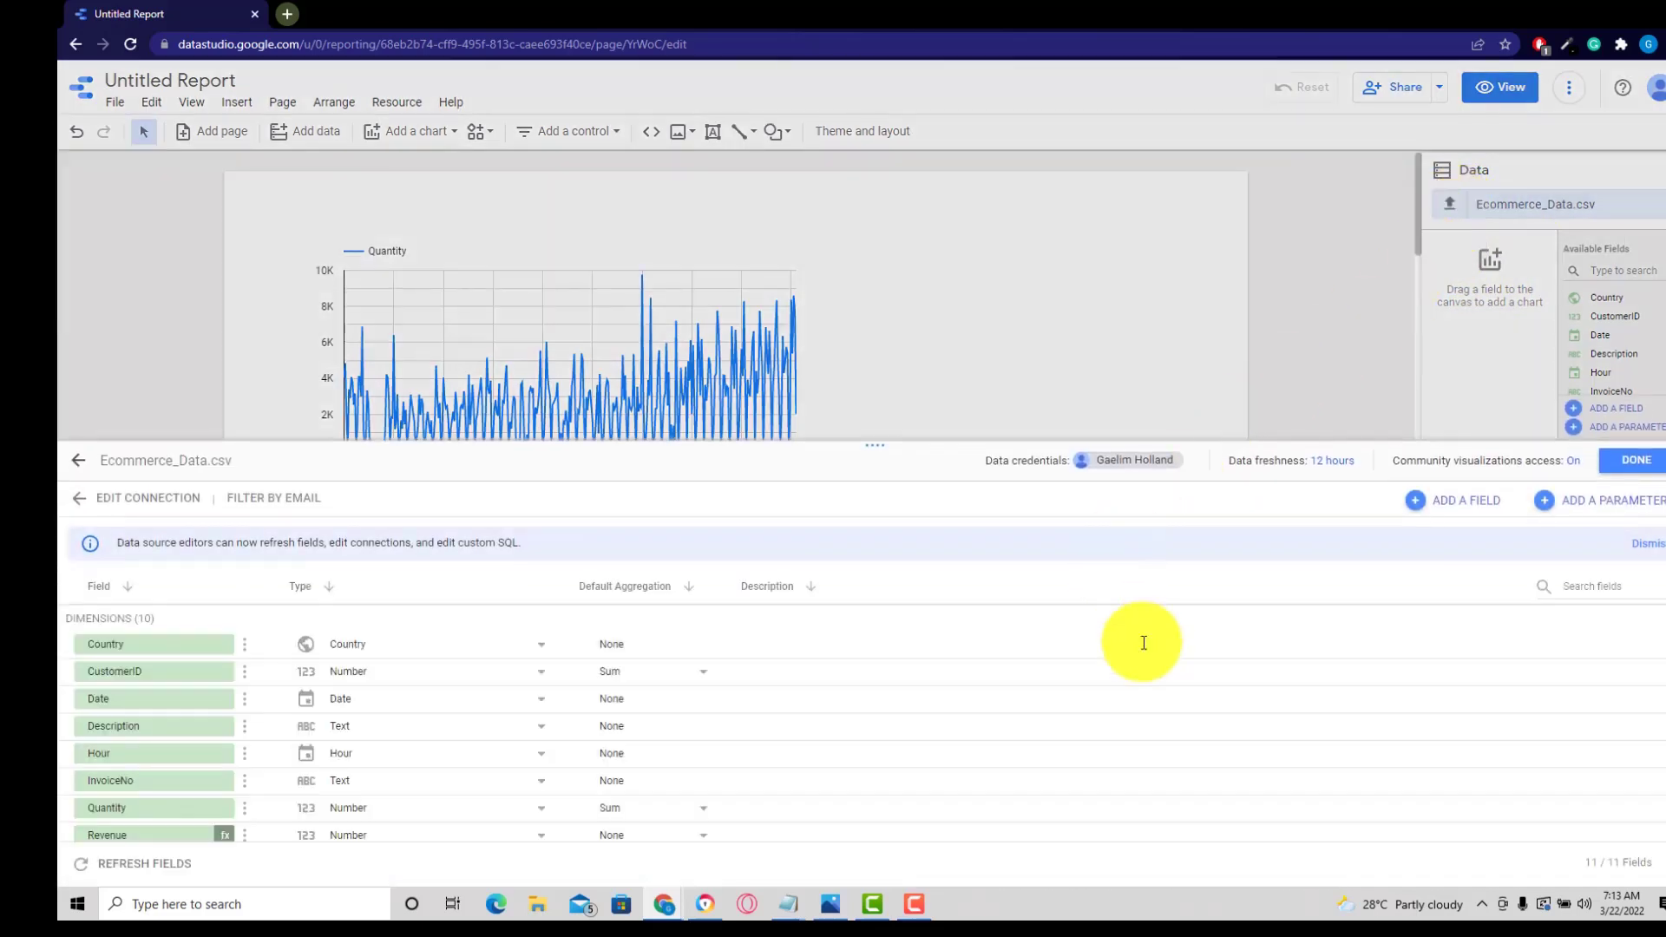
scroll(878, 658, "down", 3)
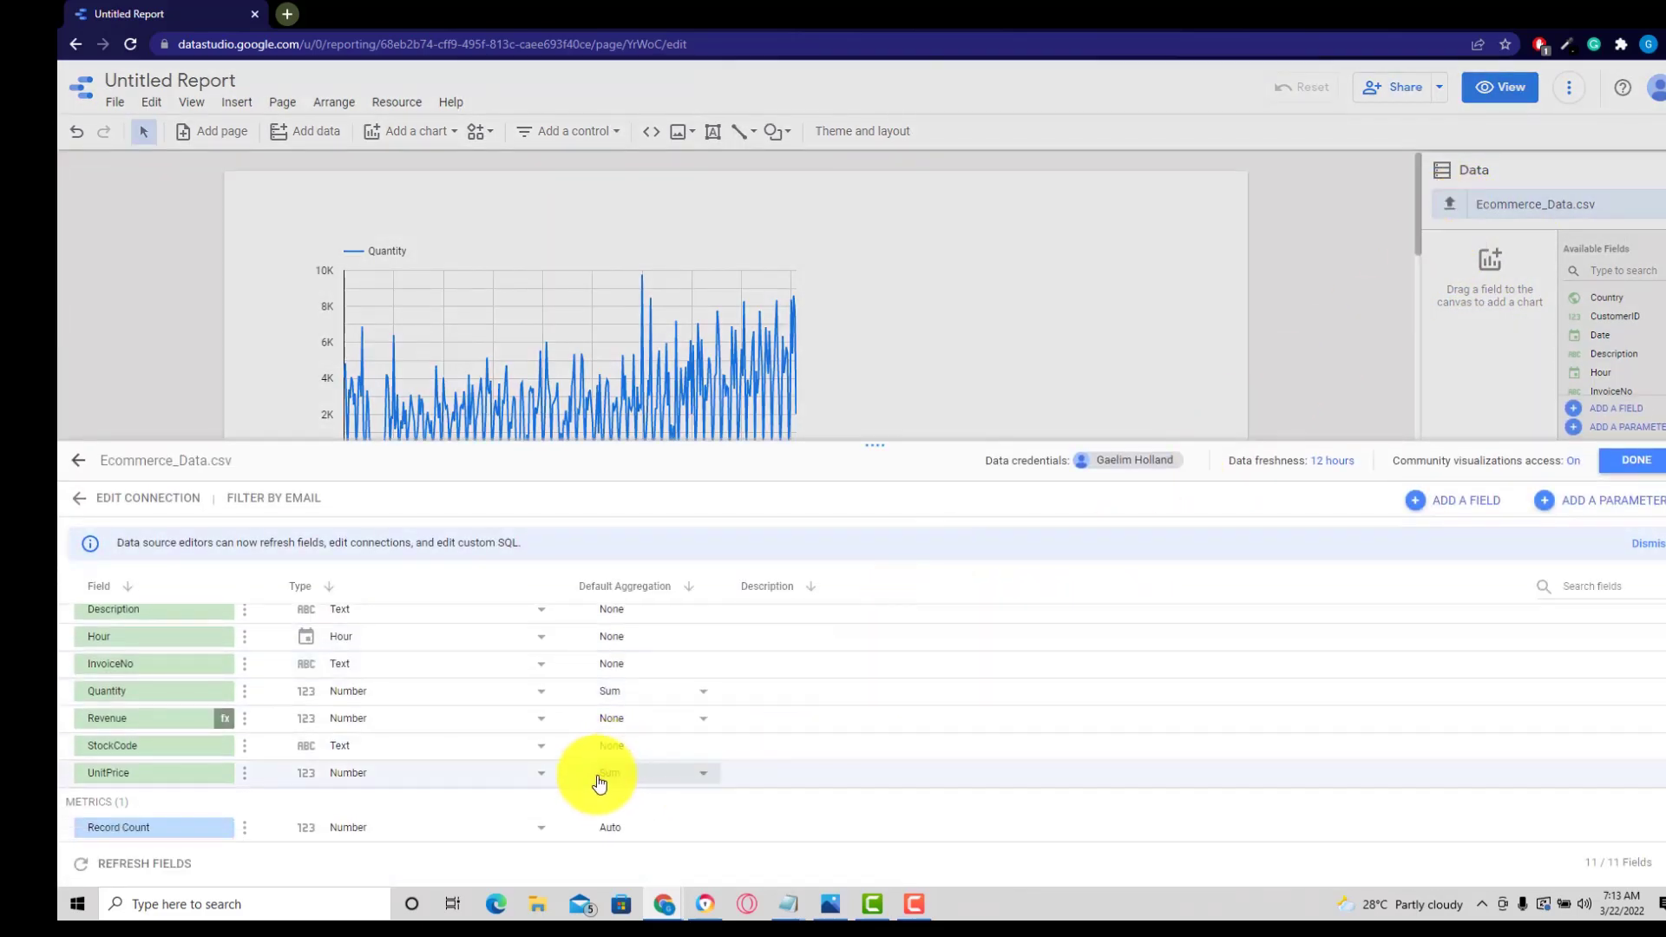
scroll(261, 783, "up", 3)
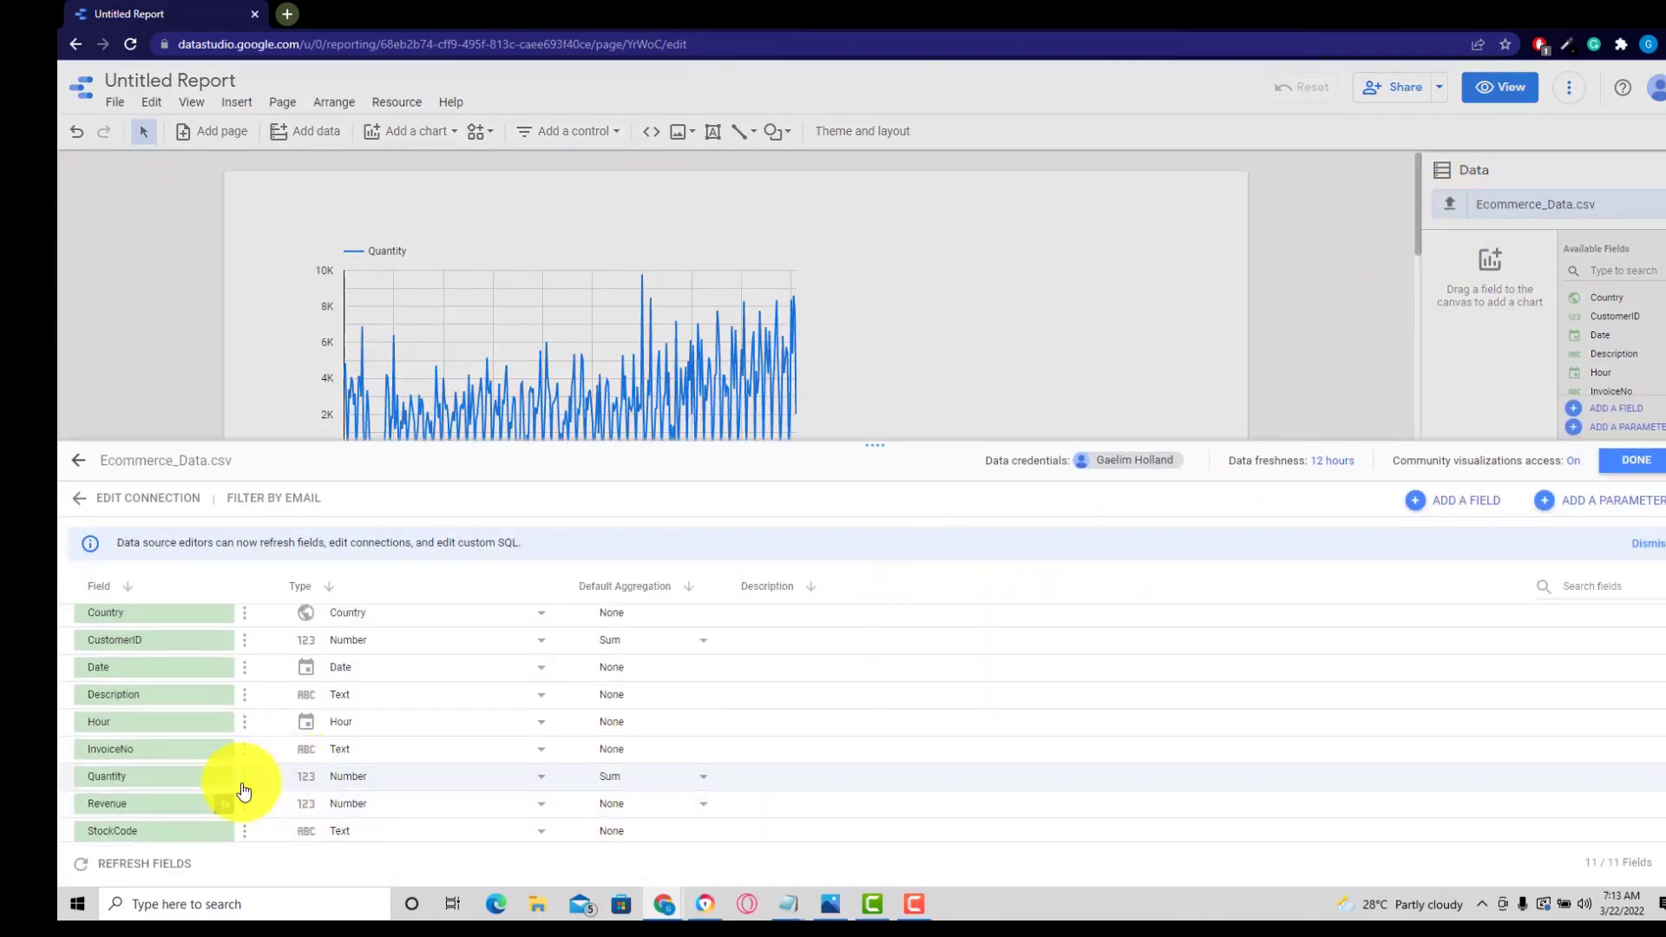
Set the Revenue field's default aggregation to Sum
scroll(217, 764, "down", 3)
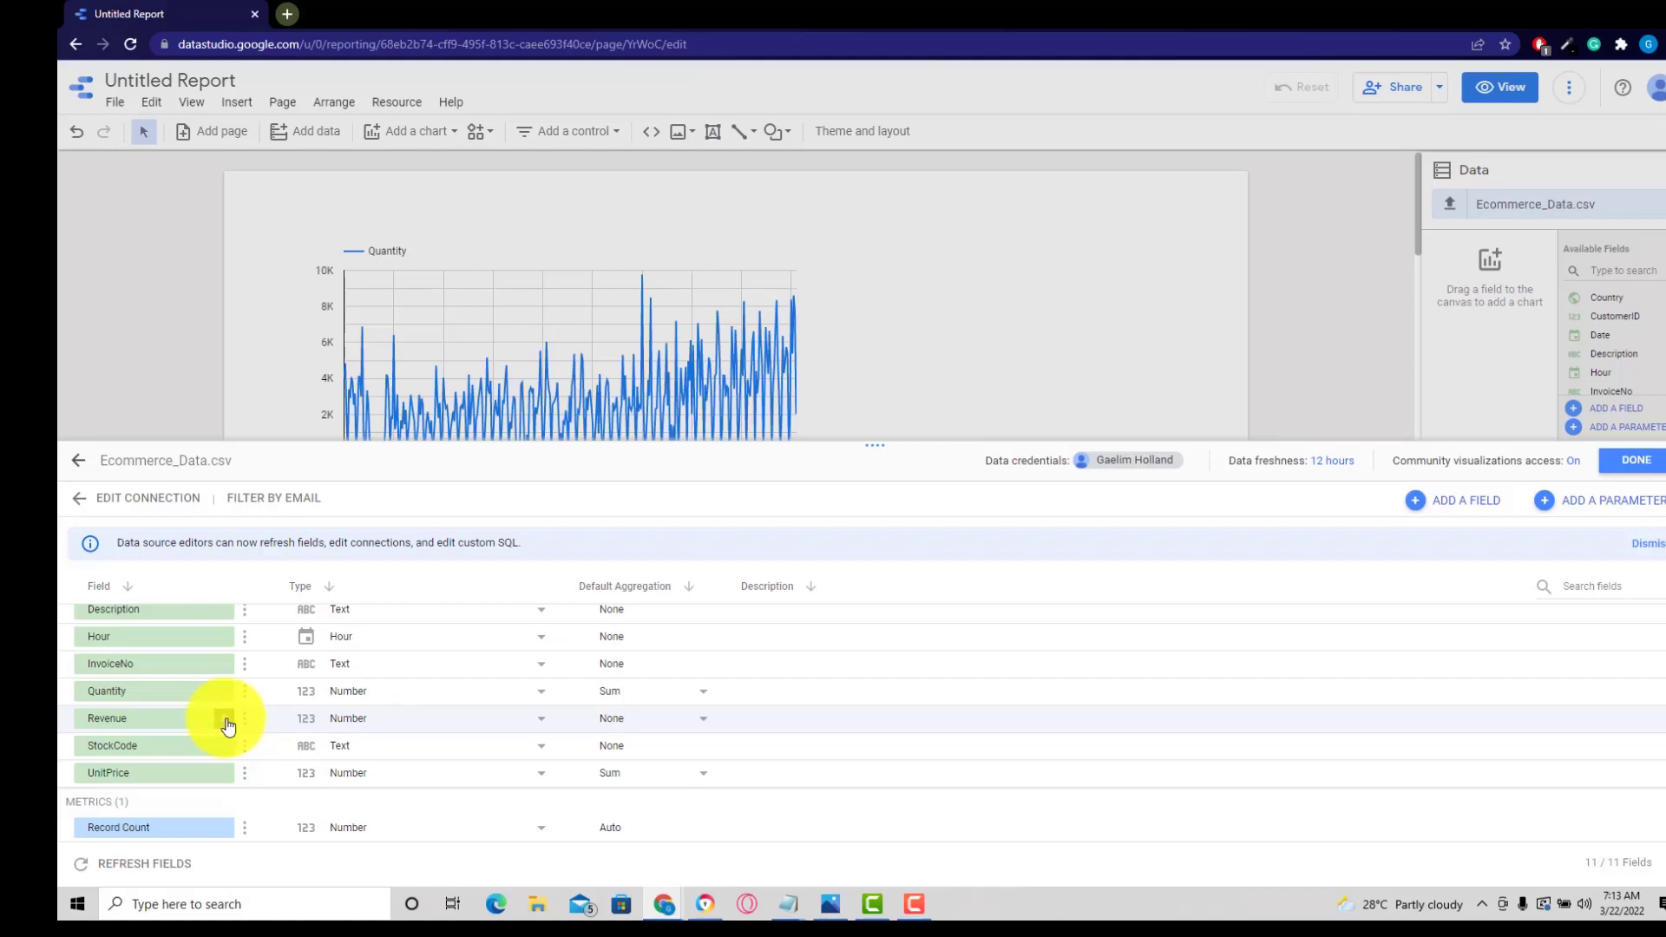
scroll(229, 727, "up", 1)
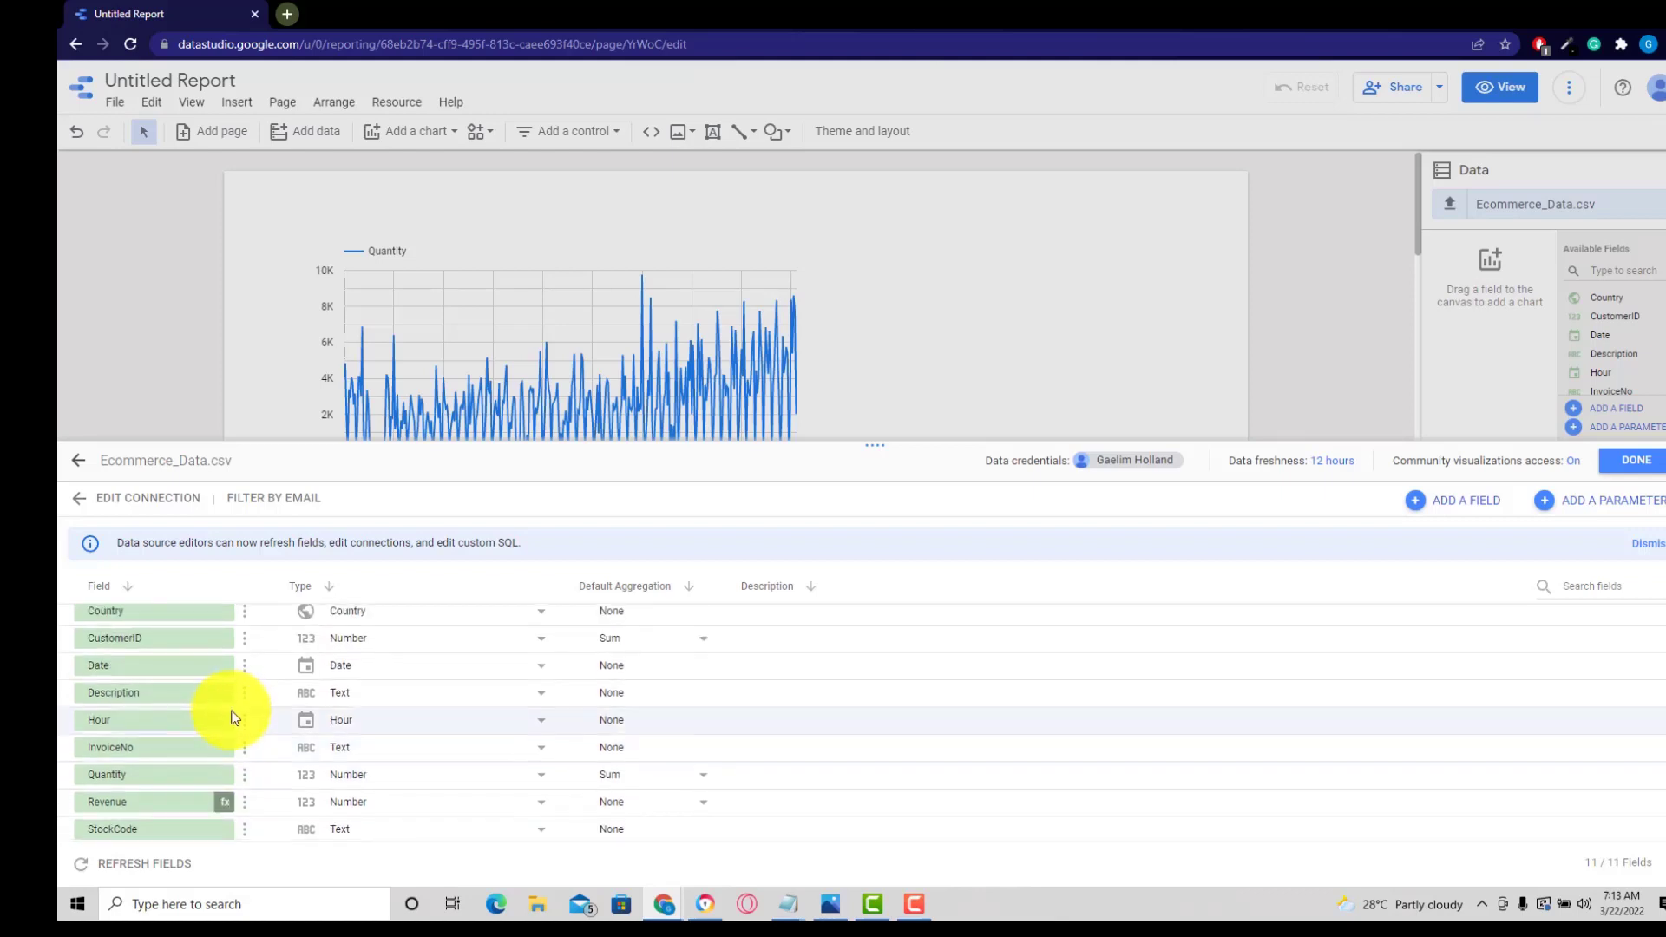
scroll(233, 720, "down", 1)
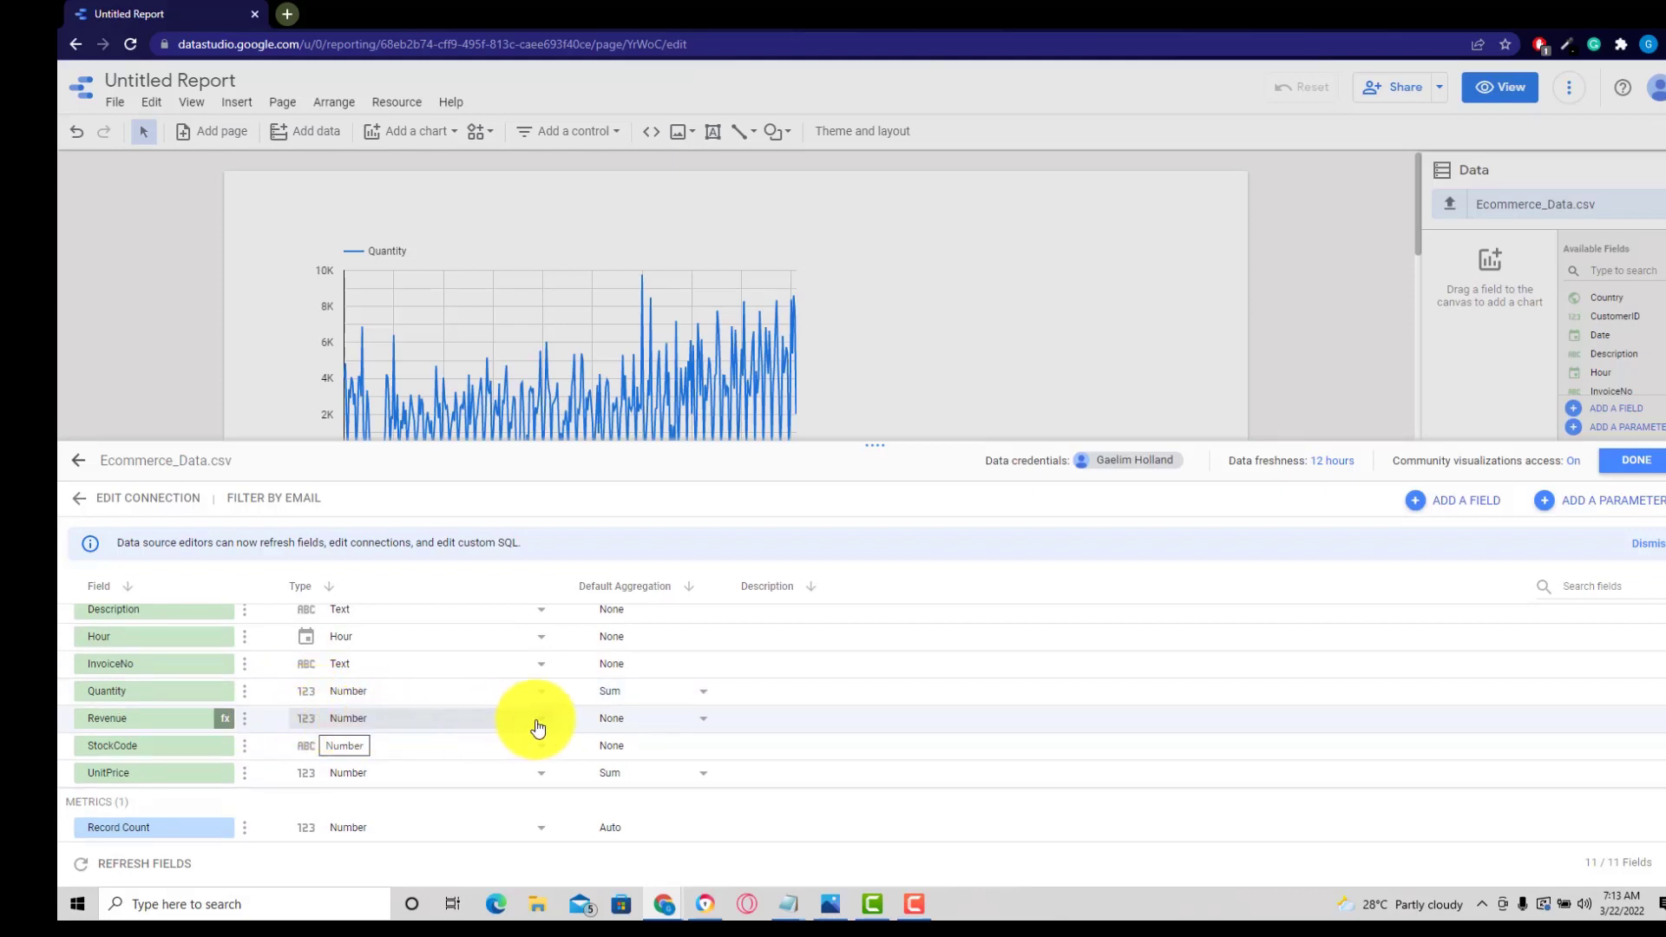
left_click(632, 723)
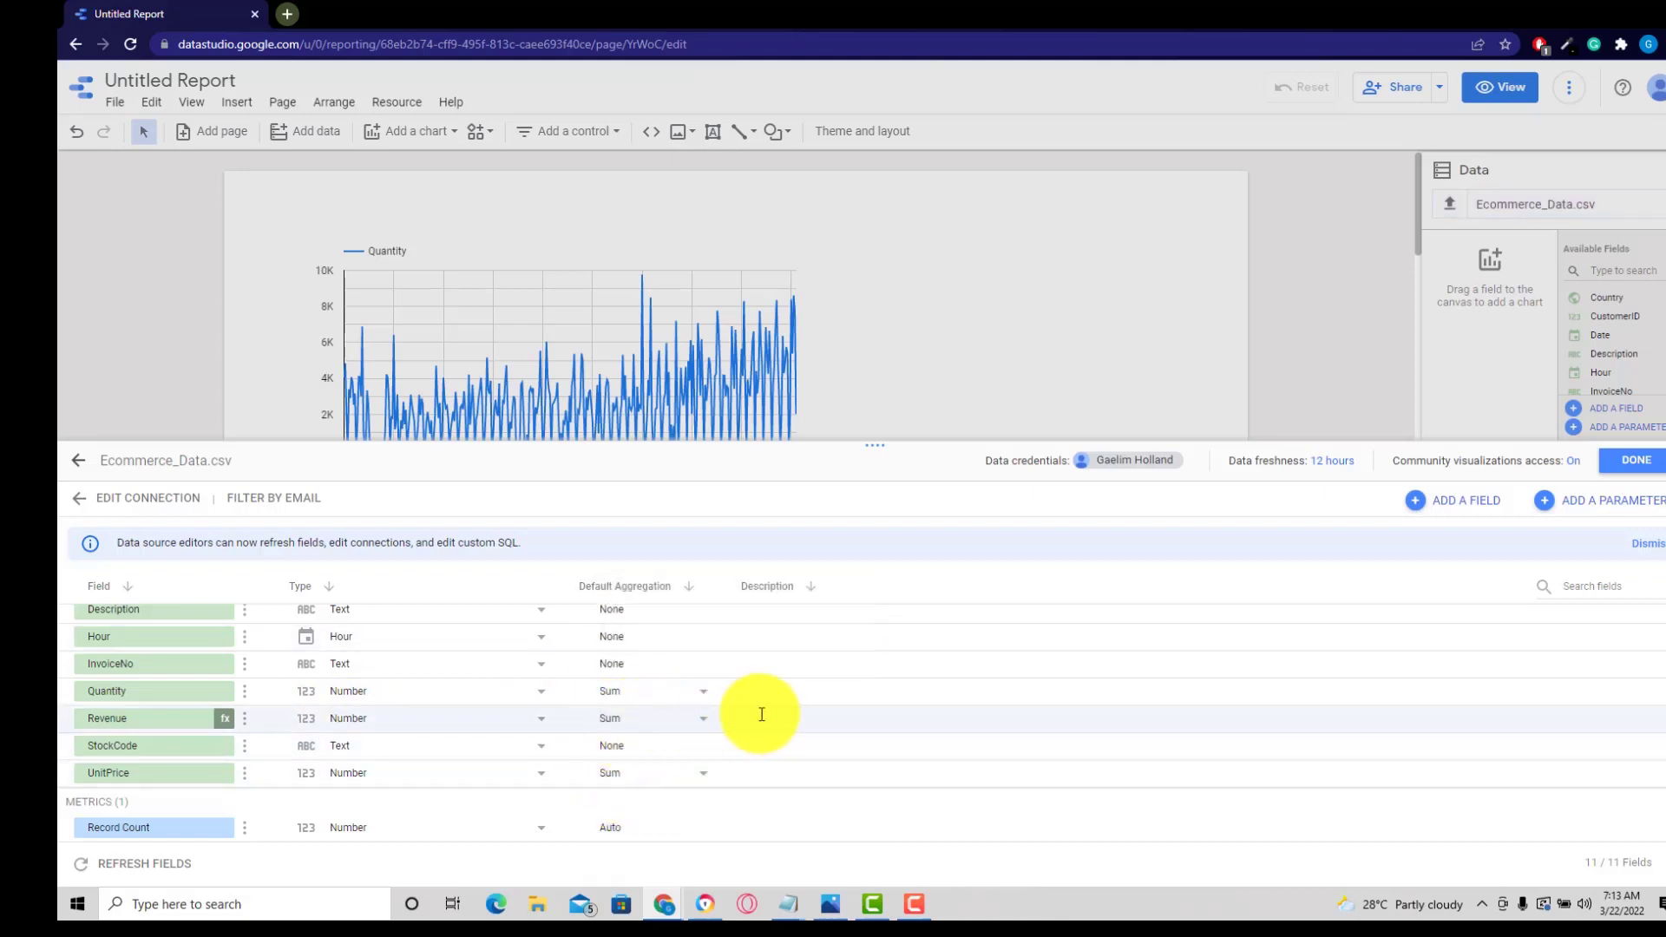
Enter the description "This is the revenue calculation of quantity and unit price" for the Revenue field and finish editing the data source
left_click(761, 714)
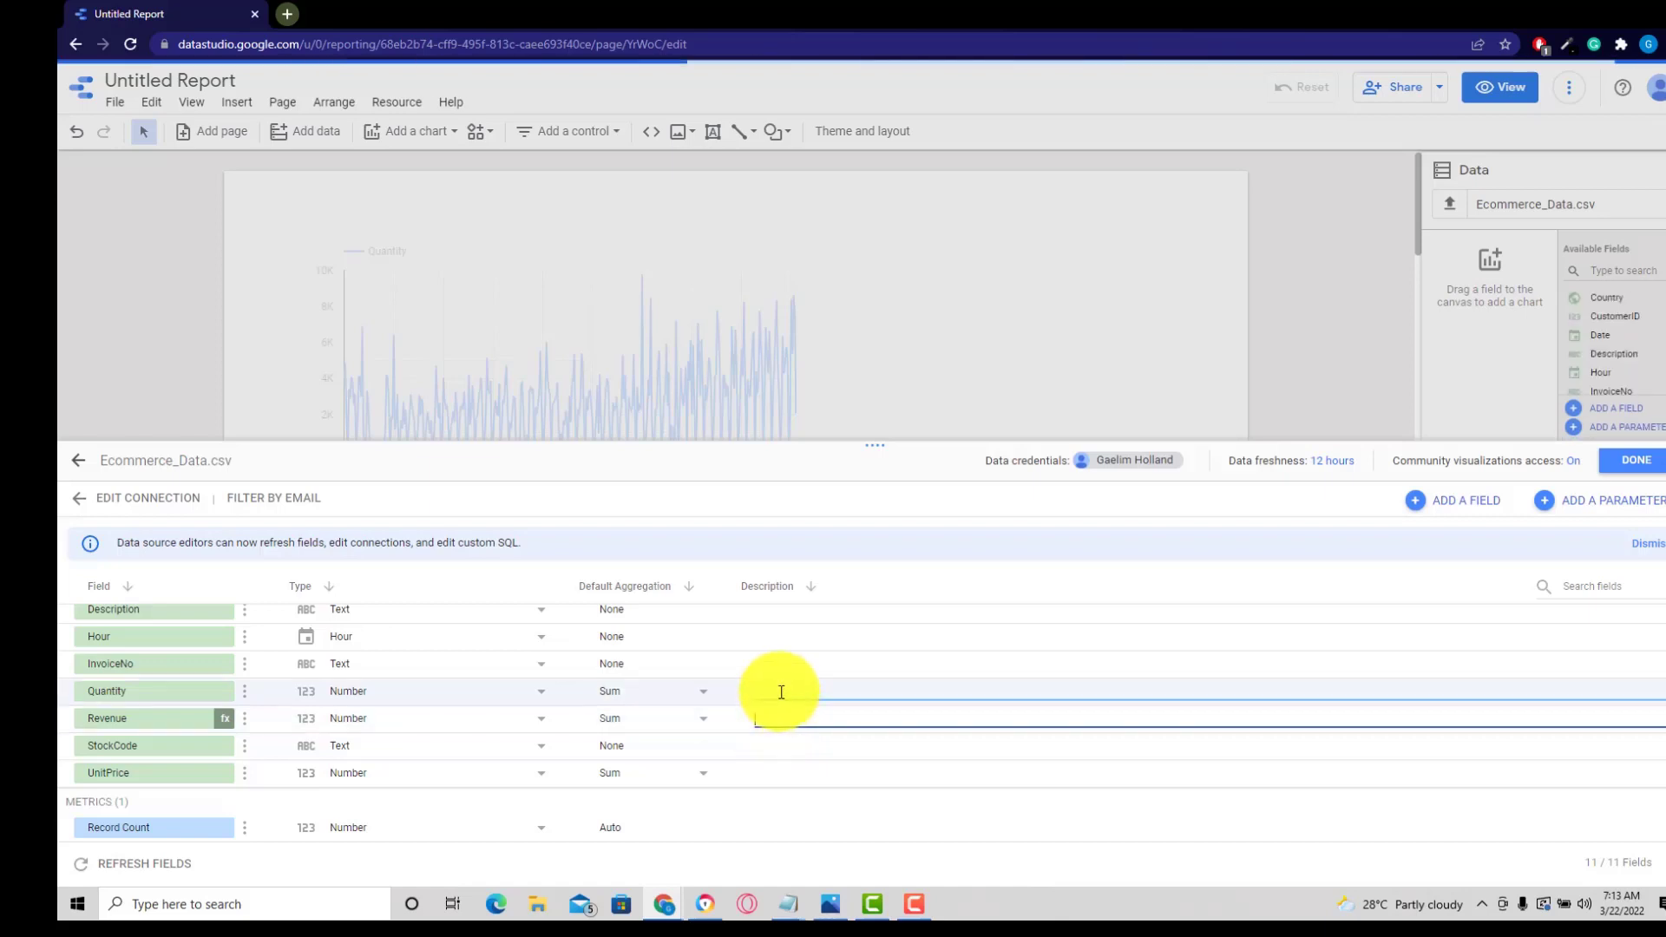
type("This")
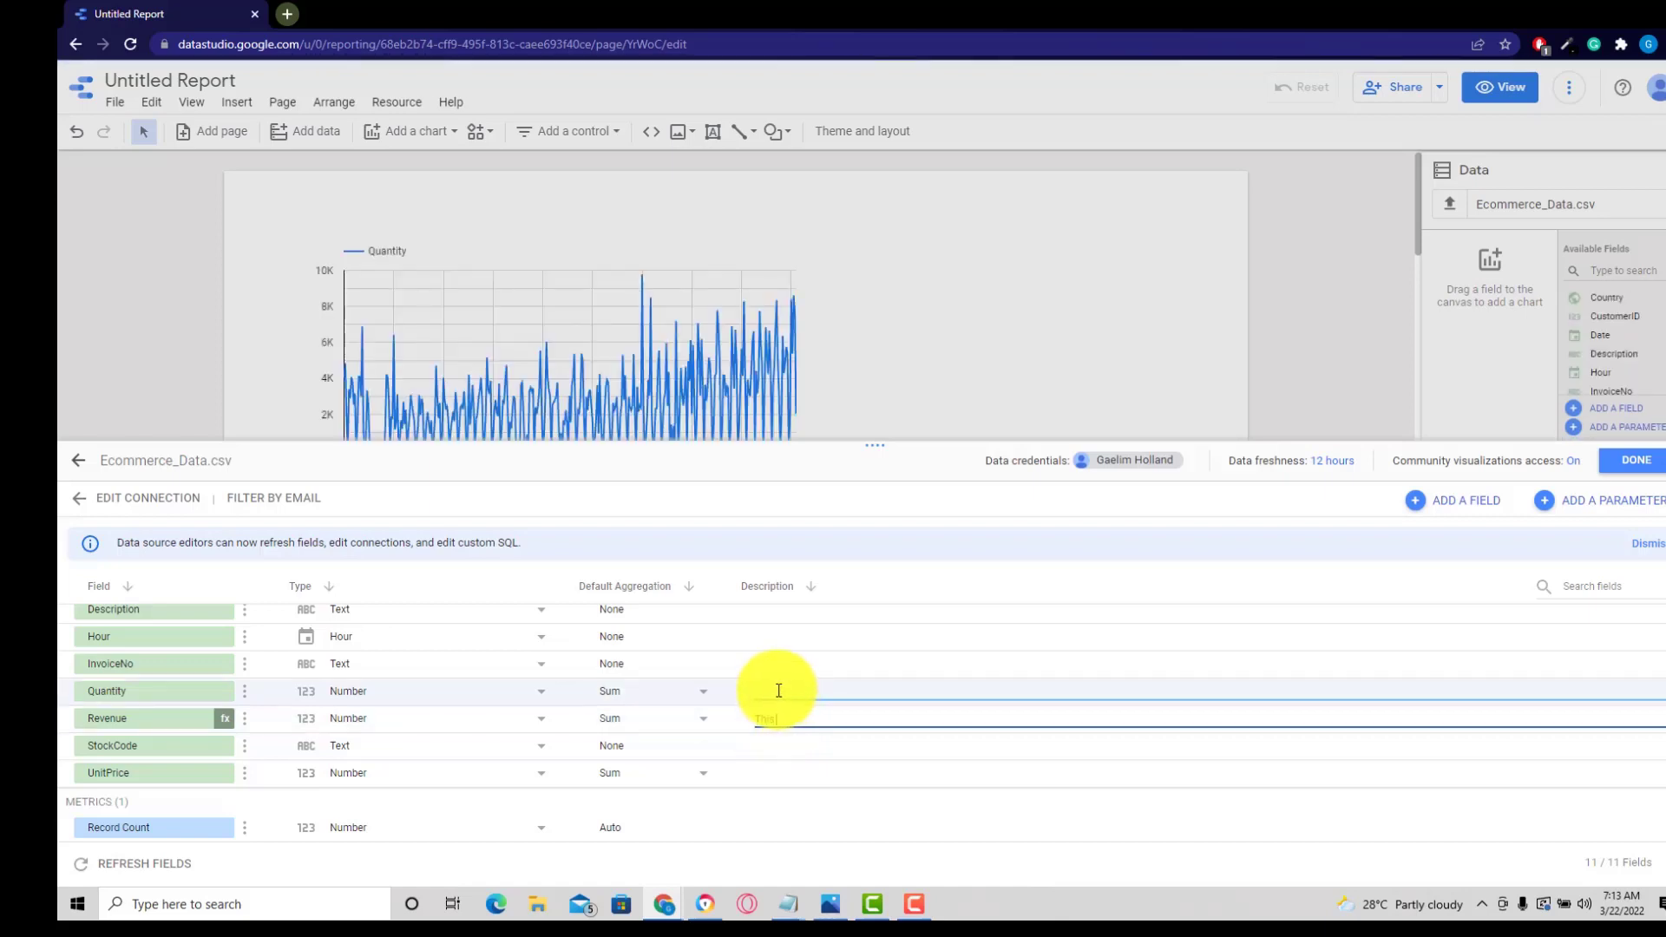
type(" is the revenue calcu")
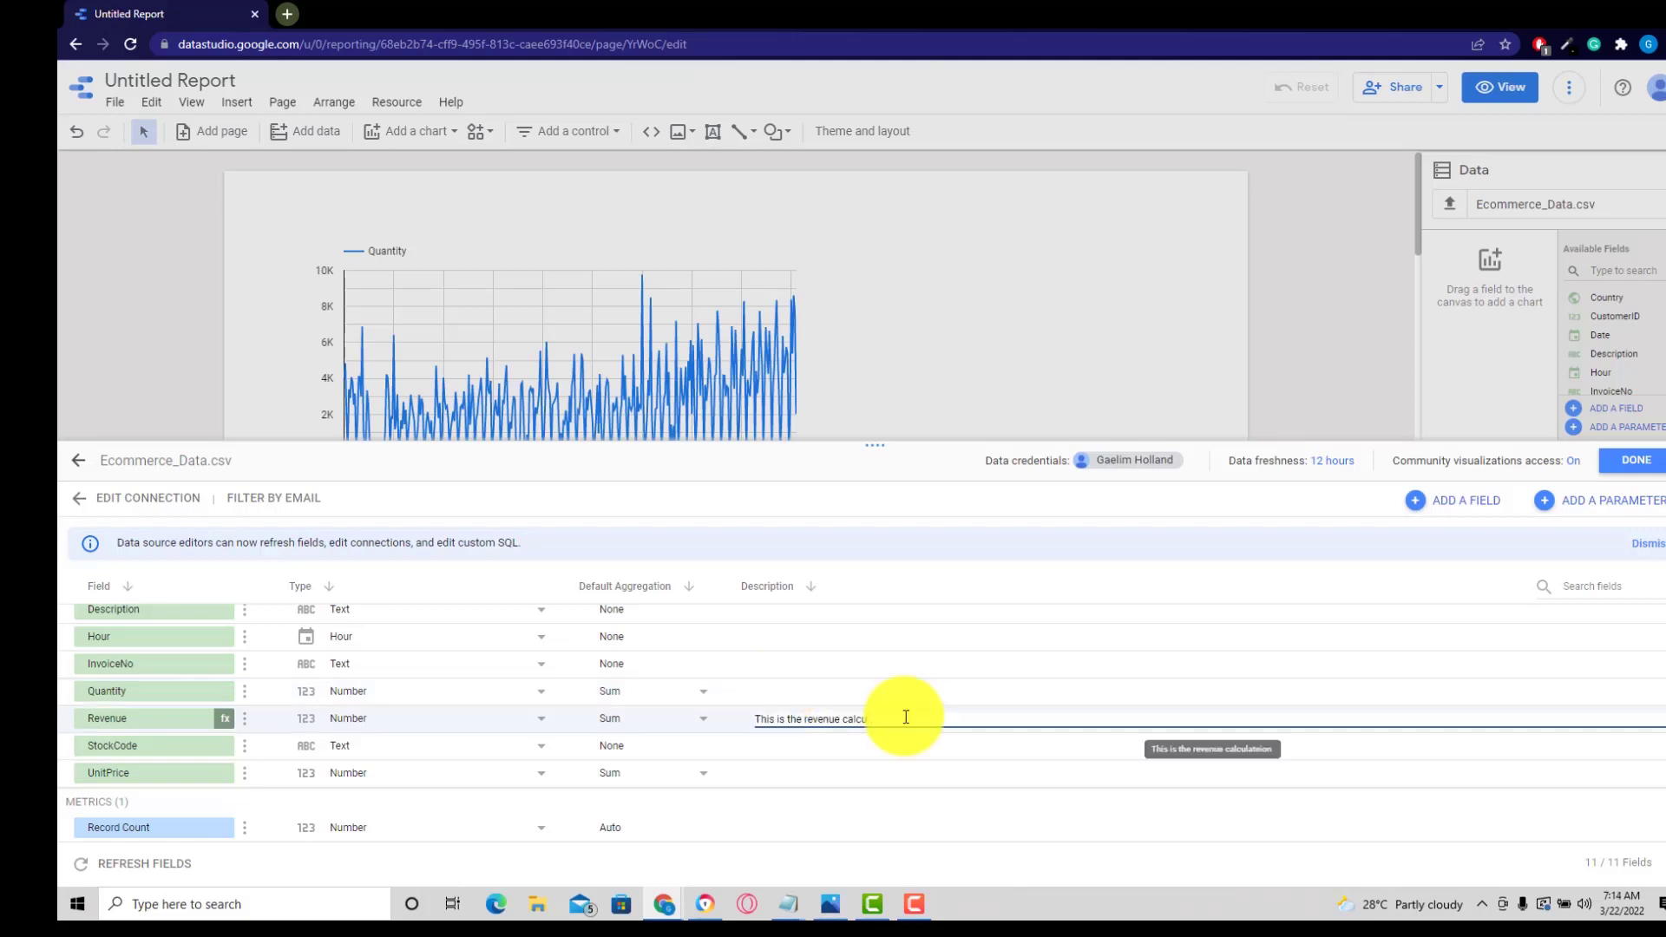
type("latelation of quantity and unit price")
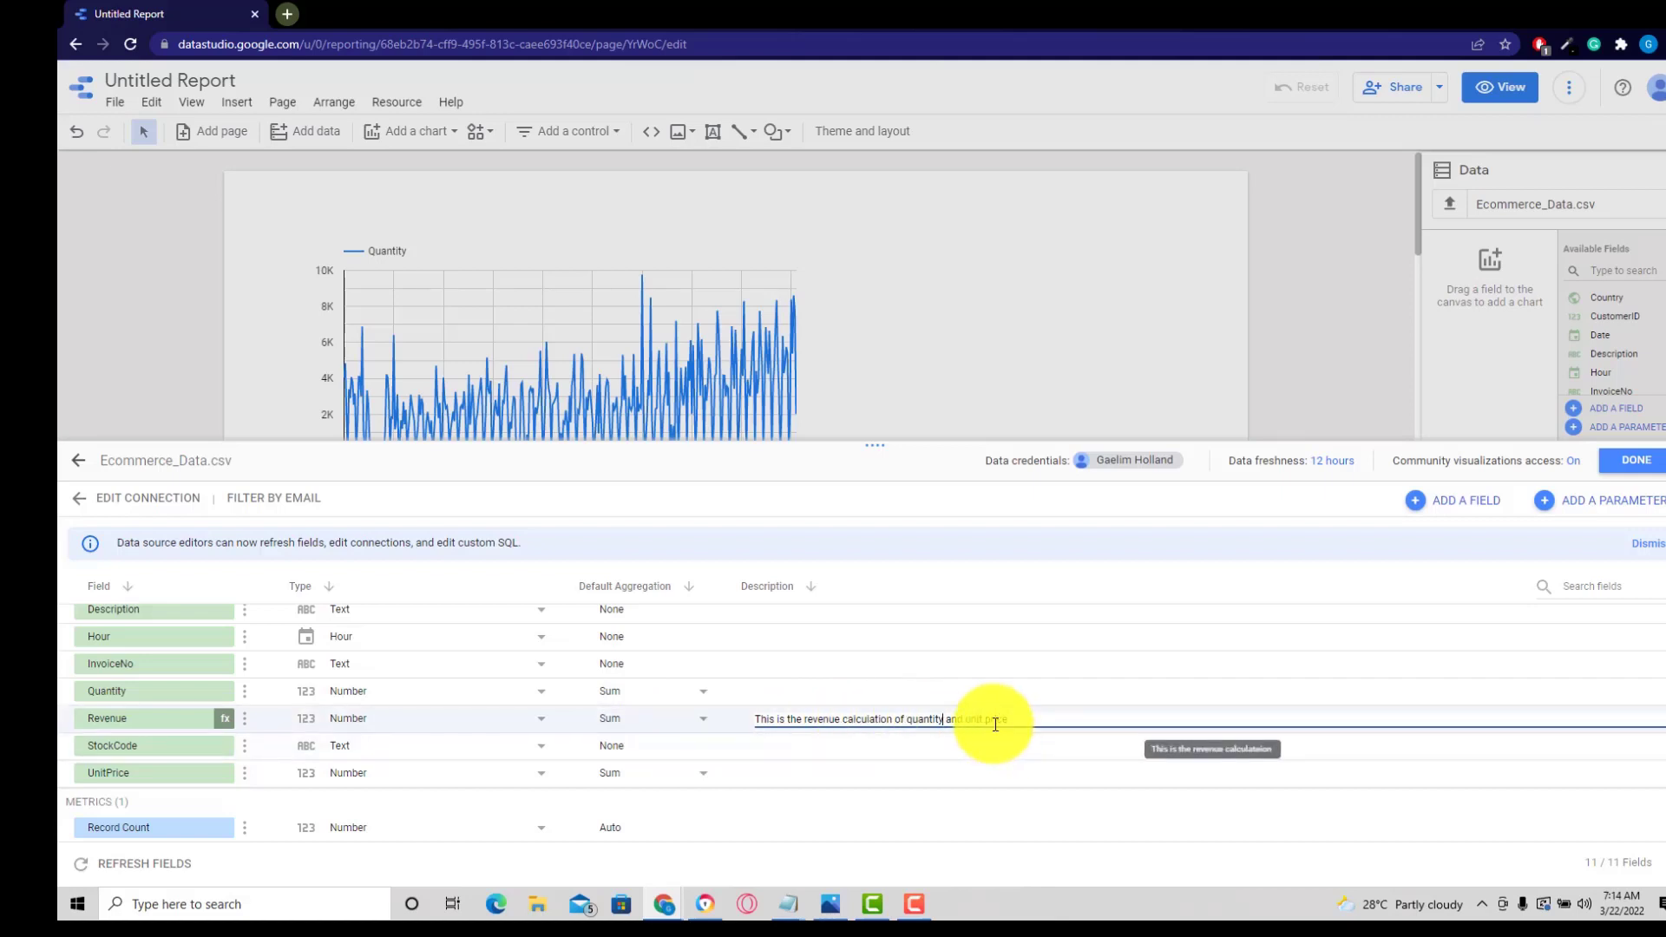
left_click(1635, 460)
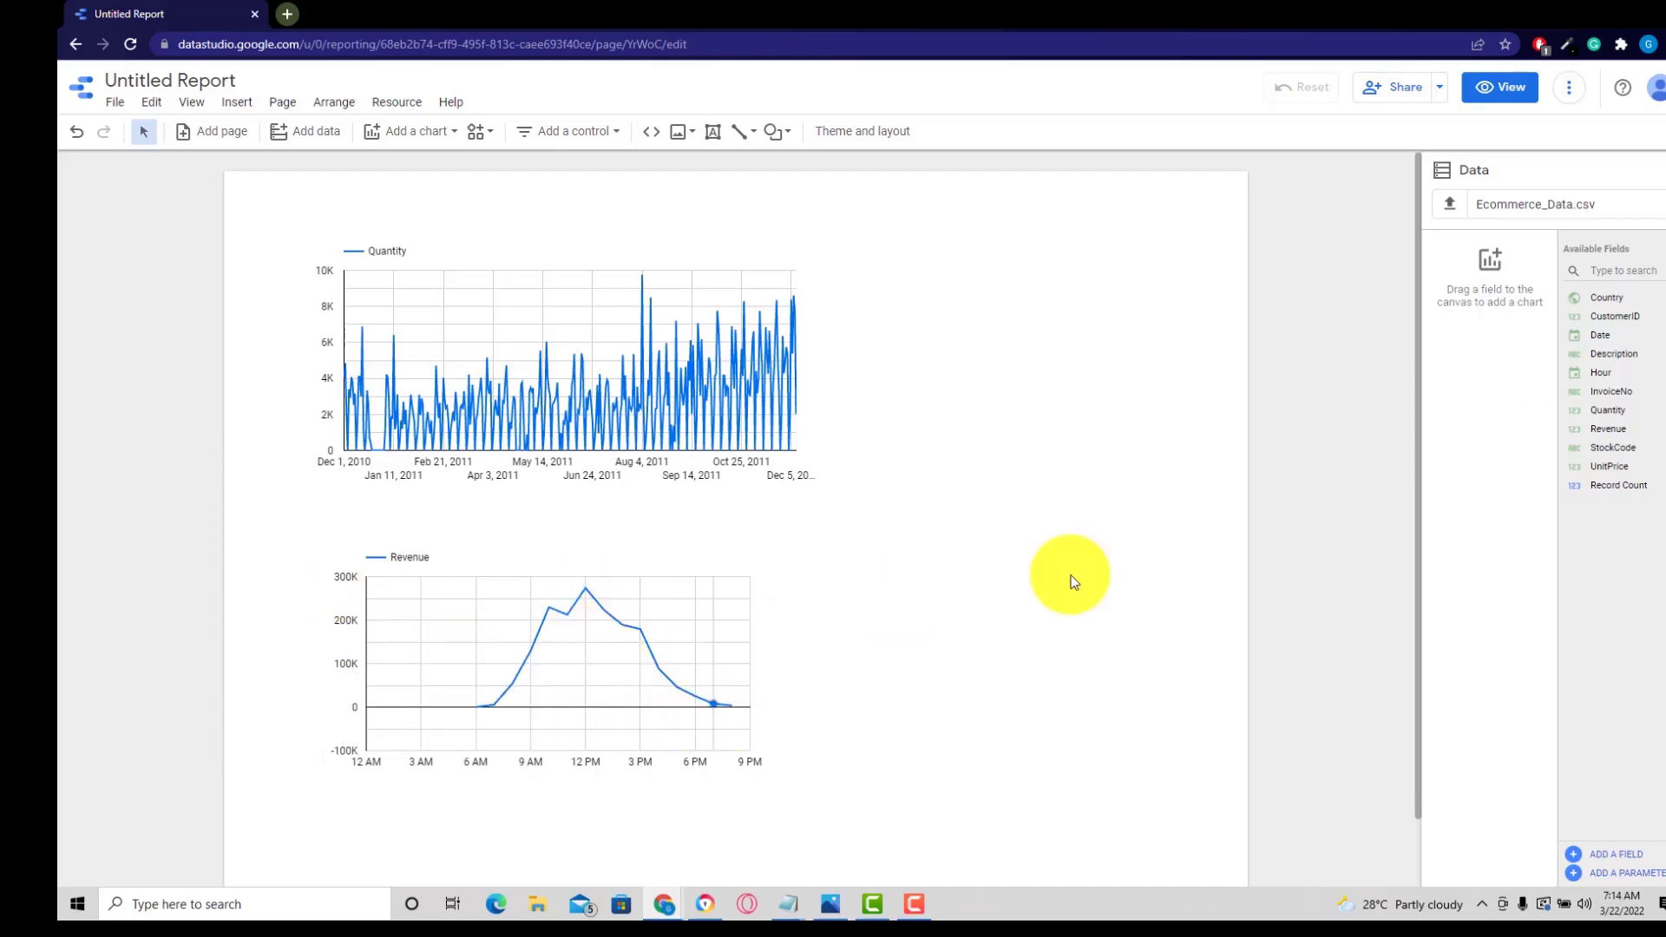
Reopen the Ecommerce_Data.csv data source and review its list of dimensions and metrics
left_click(1458, 209)
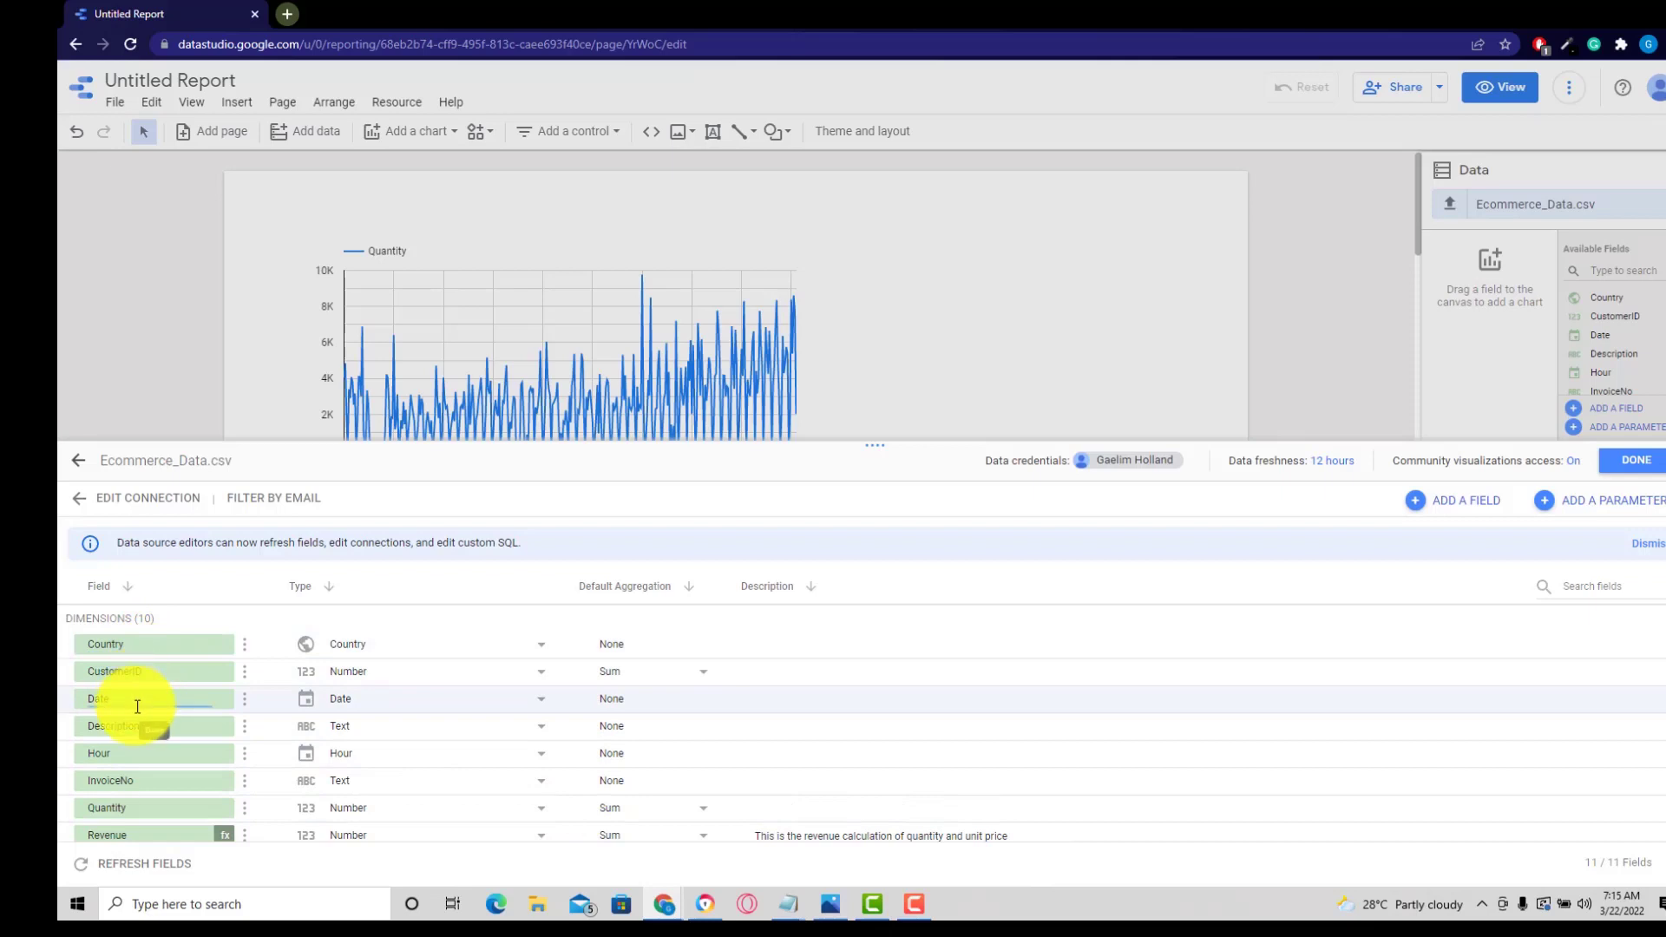
scroll(151, 724, "down", 1)
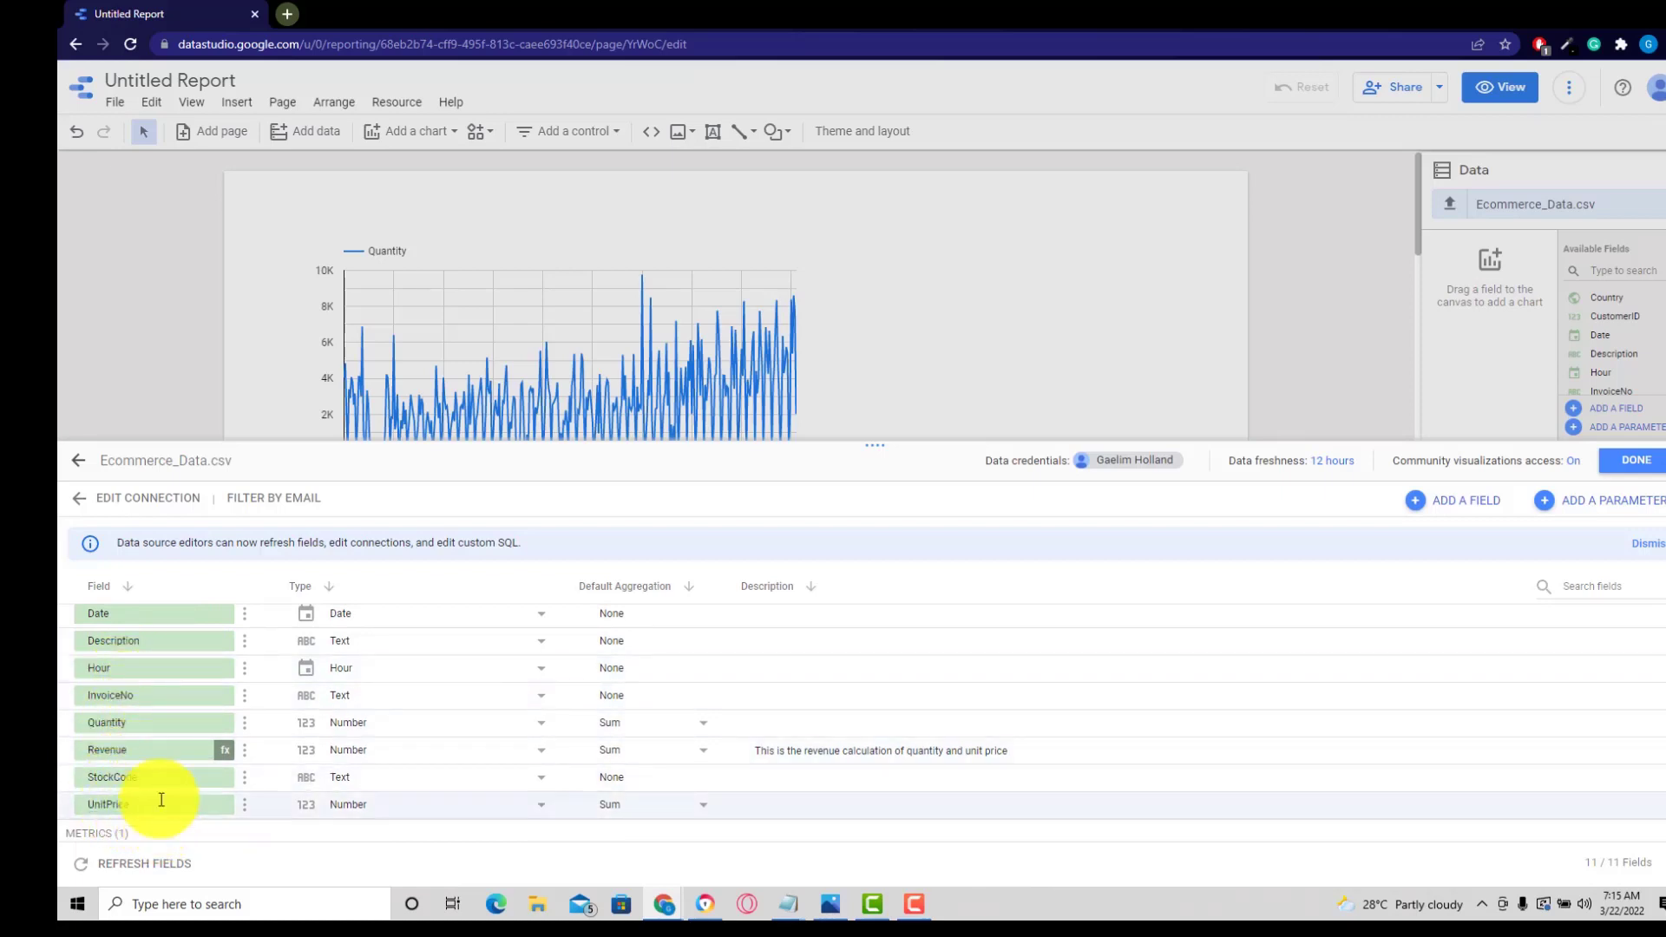
scroll(158, 787, "down", 1)
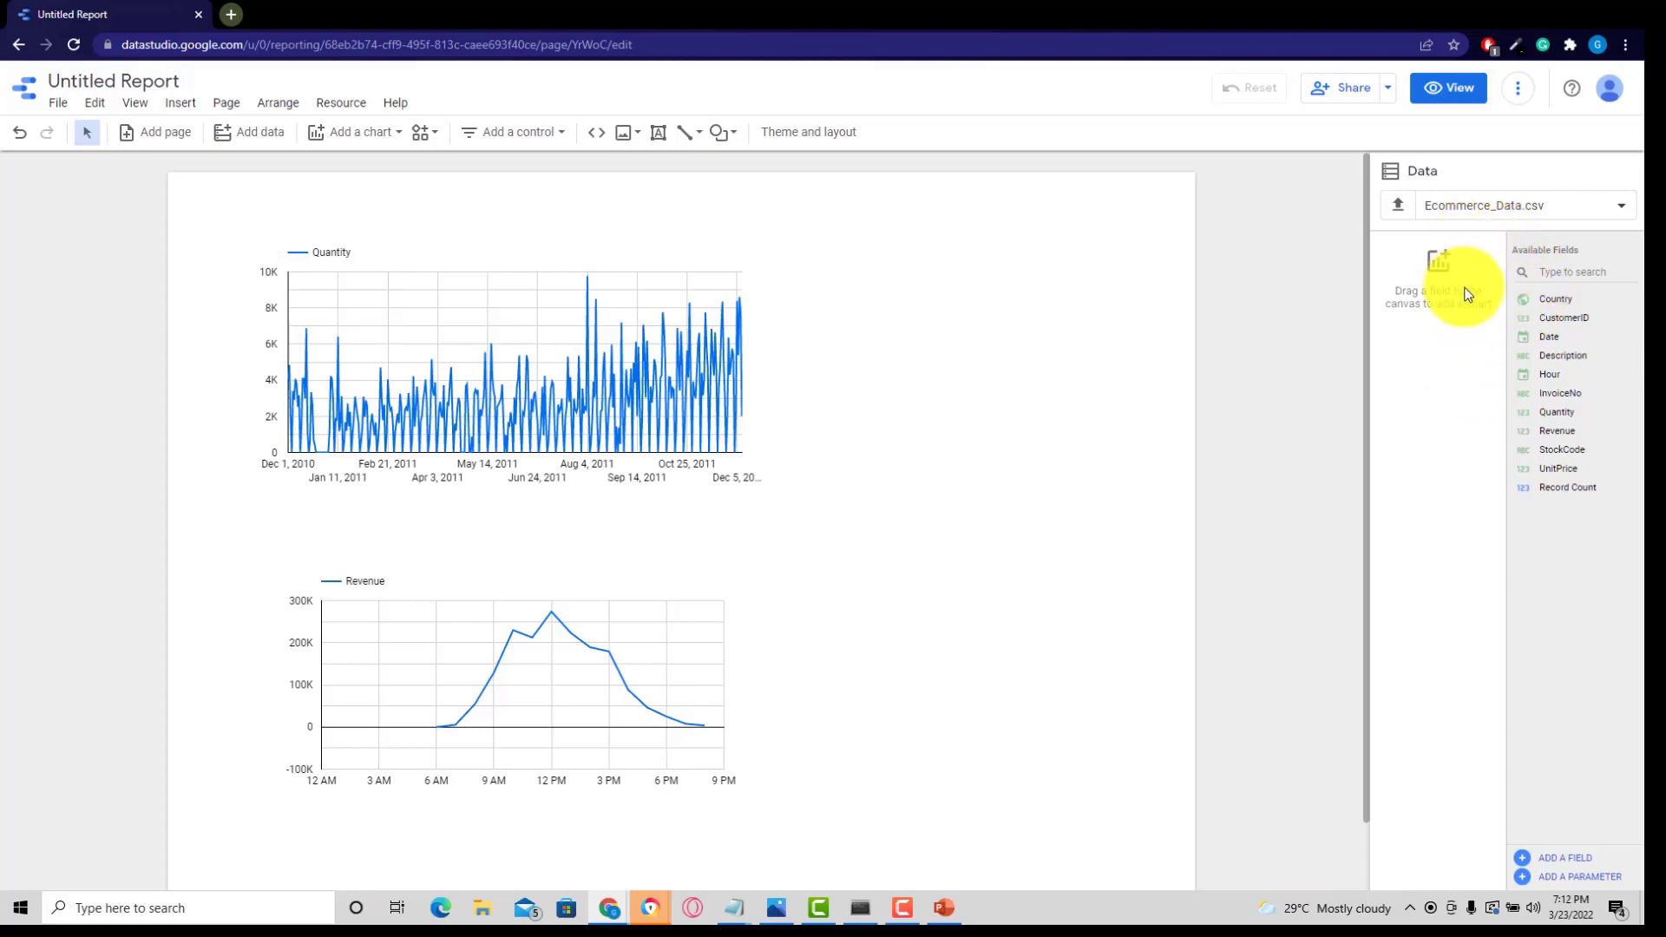
Open the Ecommerce_Data.csv data source, review its fields and start a new calculated field
left_click(1396, 208)
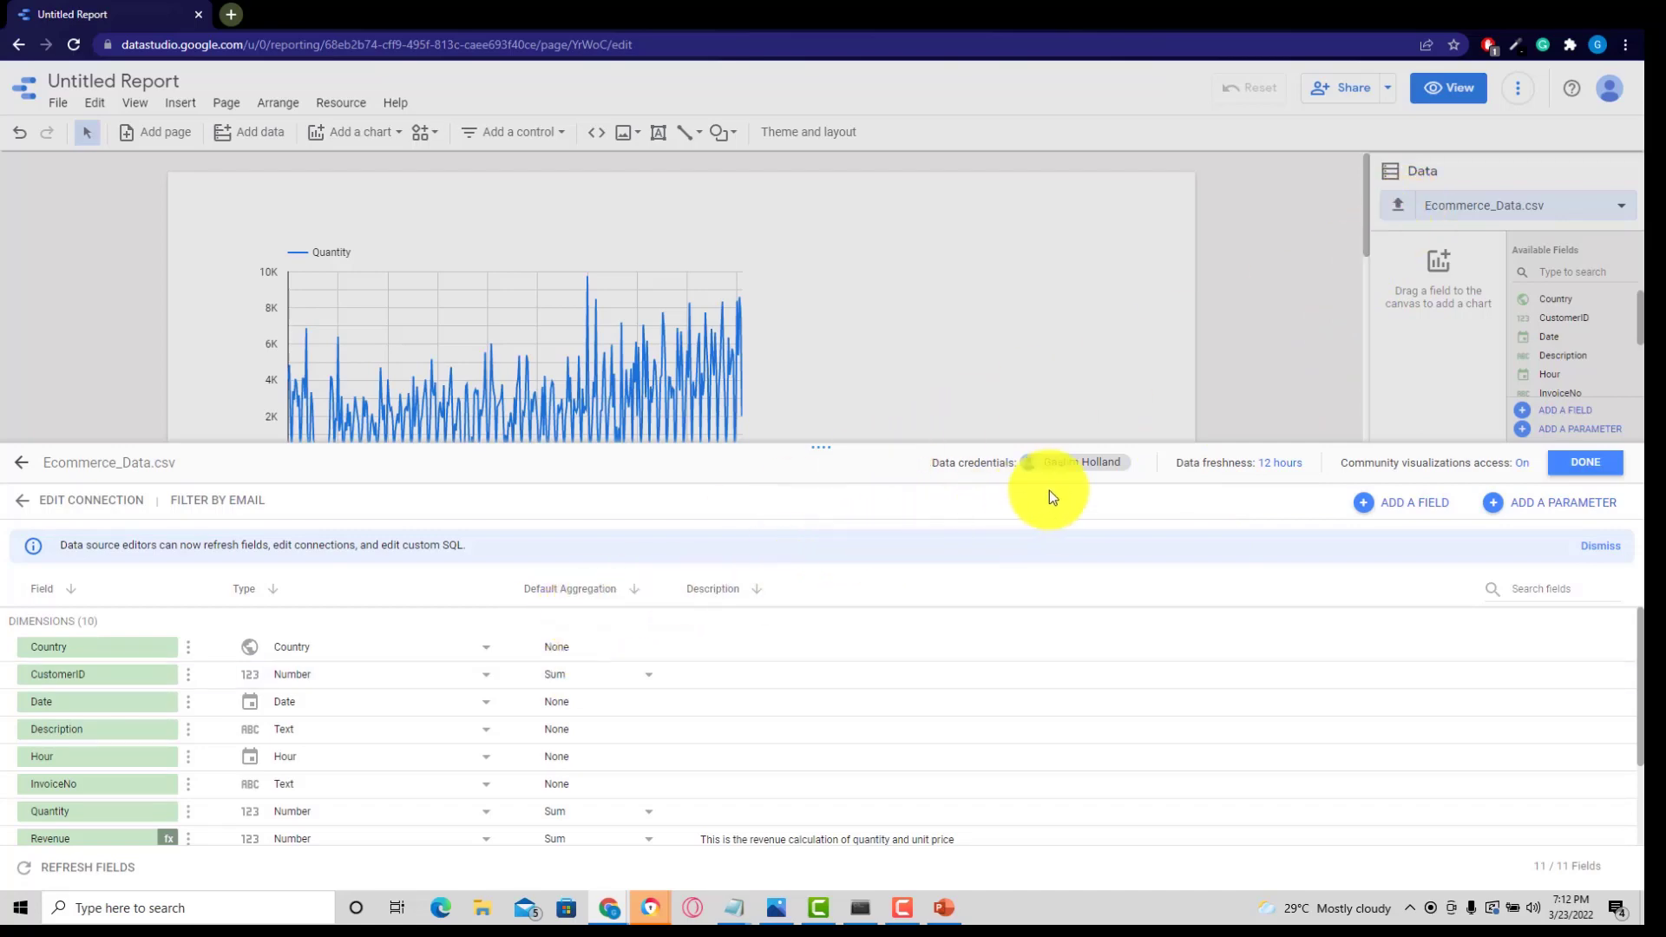
scroll(523, 755, "down", 3)
scroll(522, 755, "up", 2)
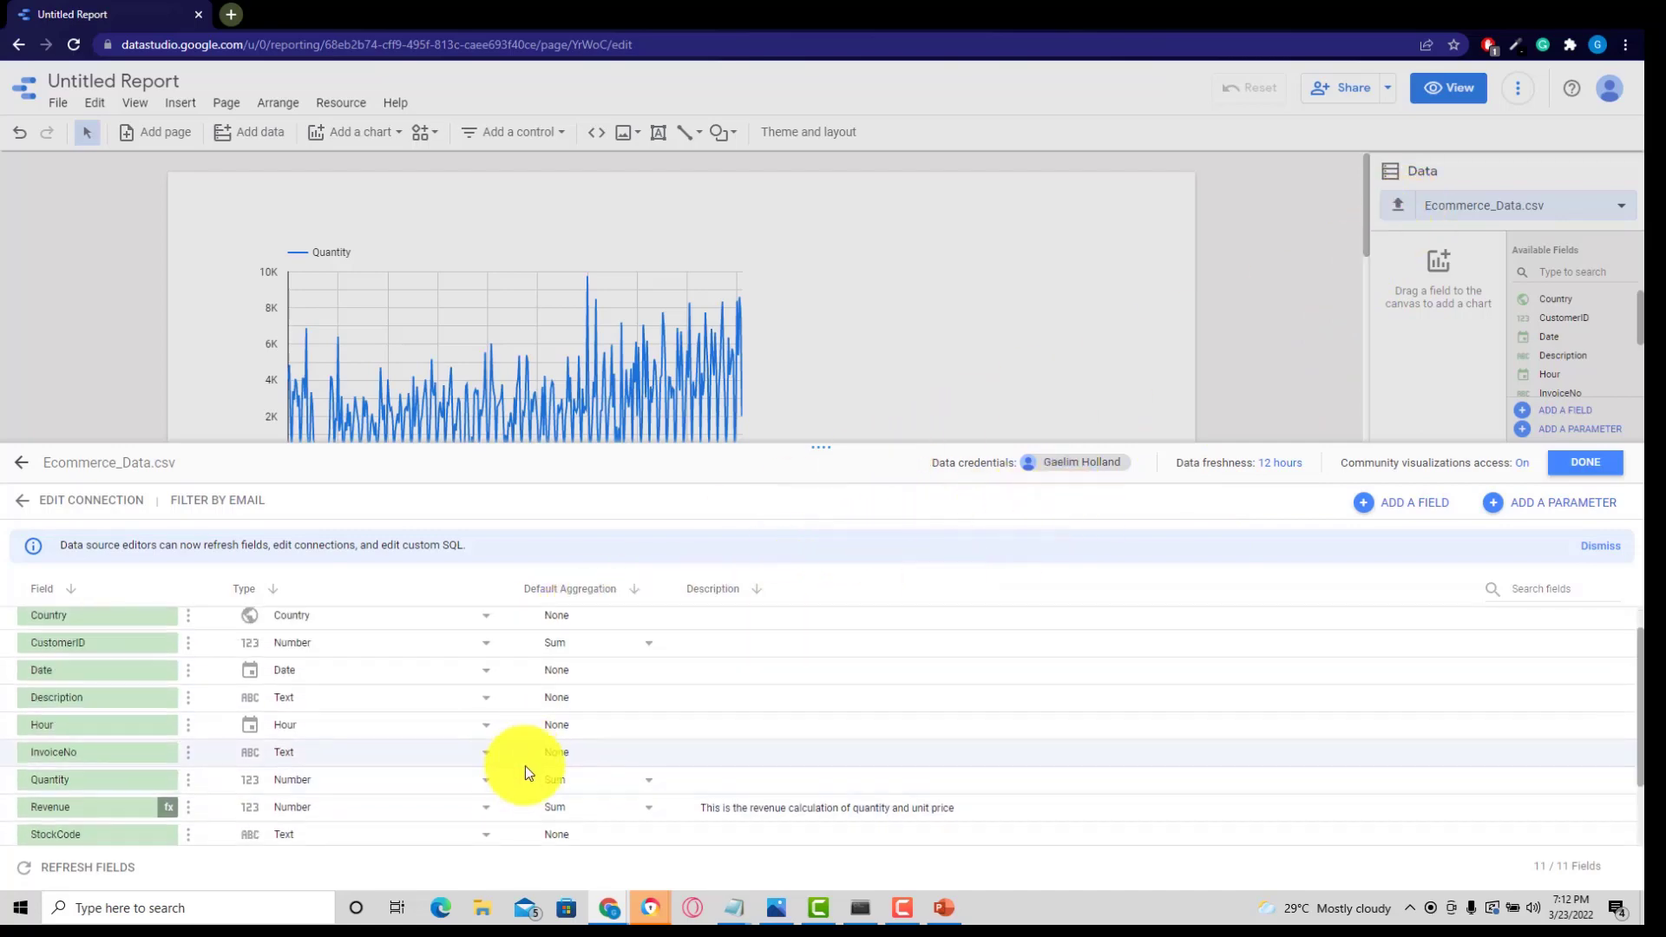
scroll(524, 765, "down", 2)
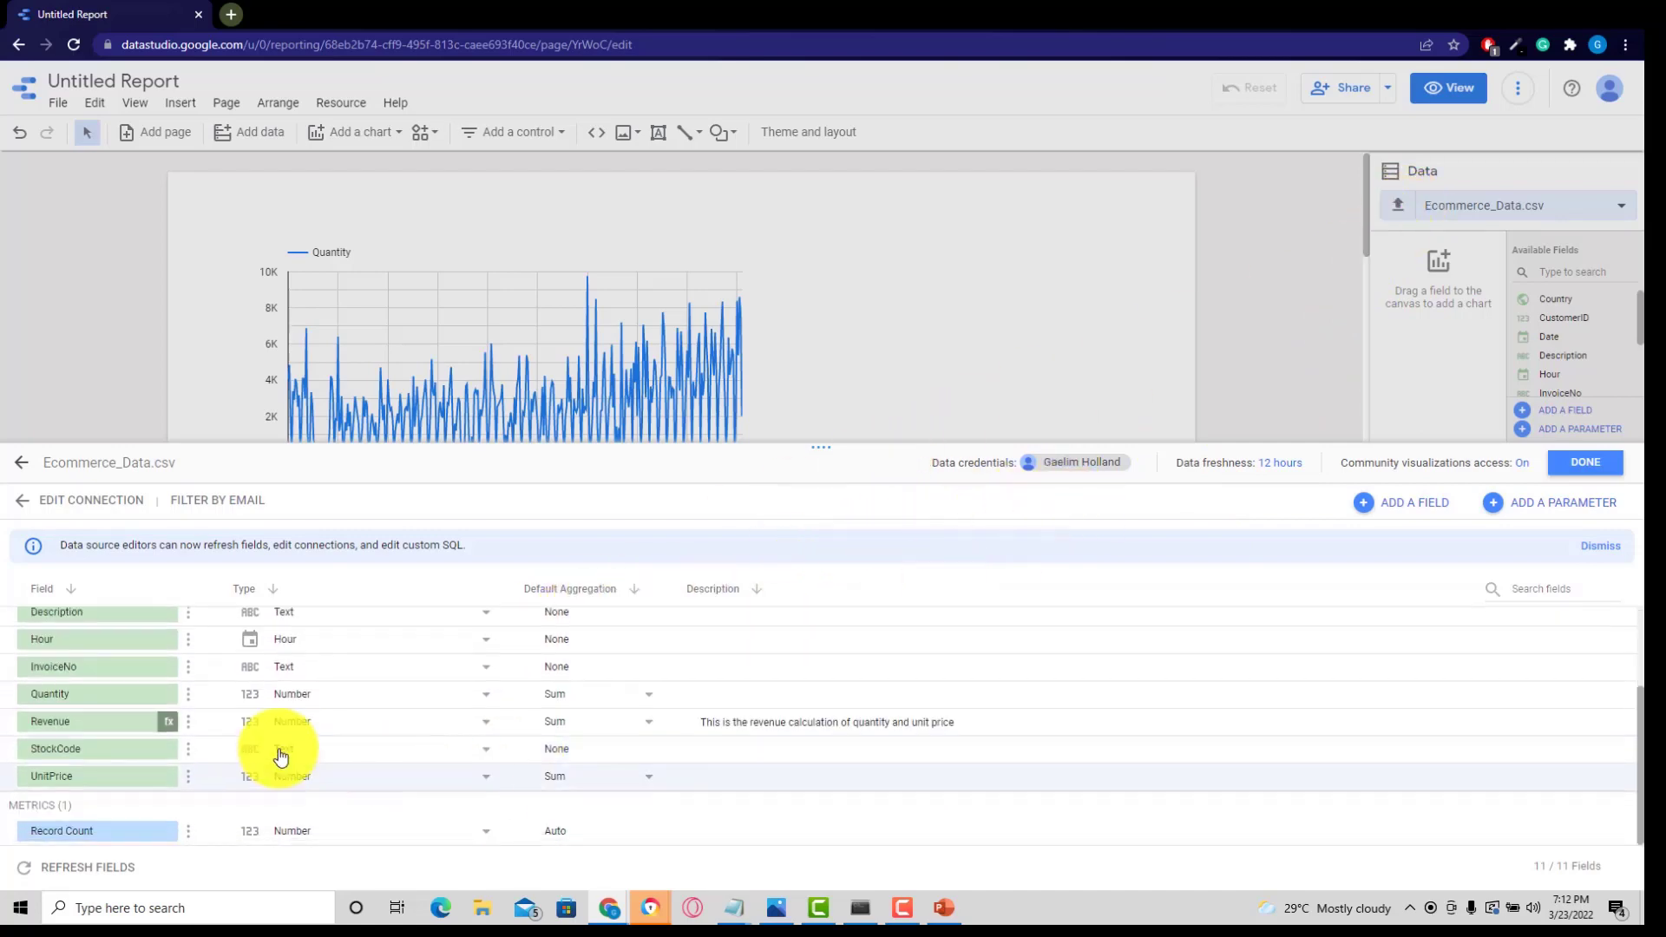
left_click(1409, 504)
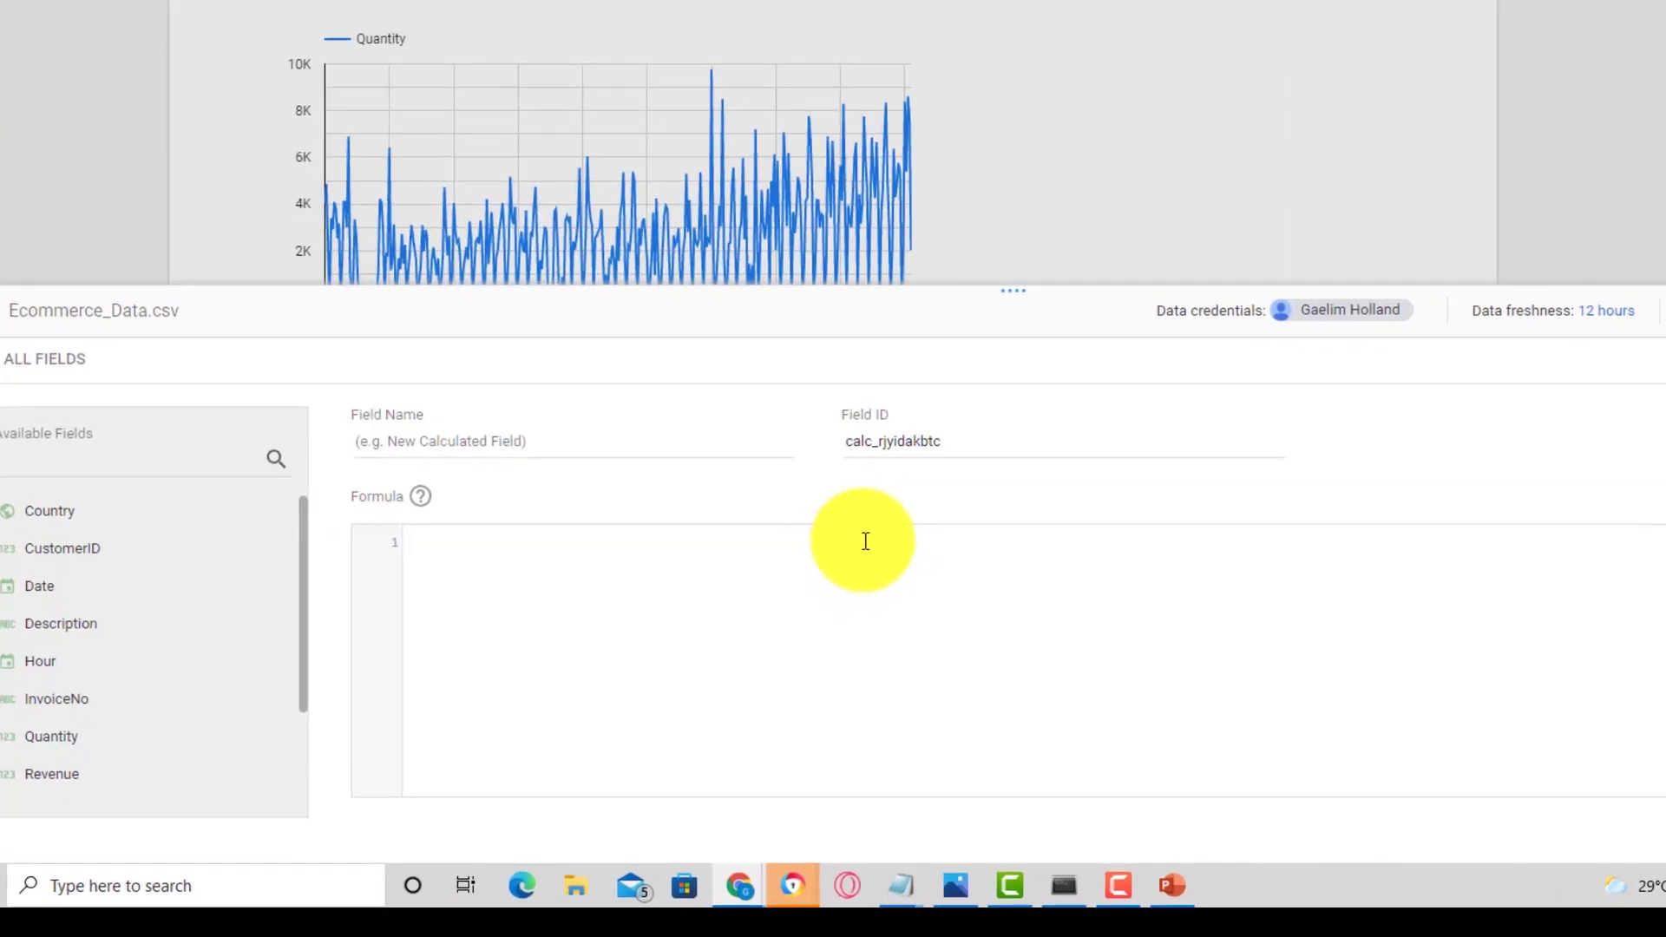
Insert the MONTH function in the new field's formula and enlarge the data source editor upward
type("mont")
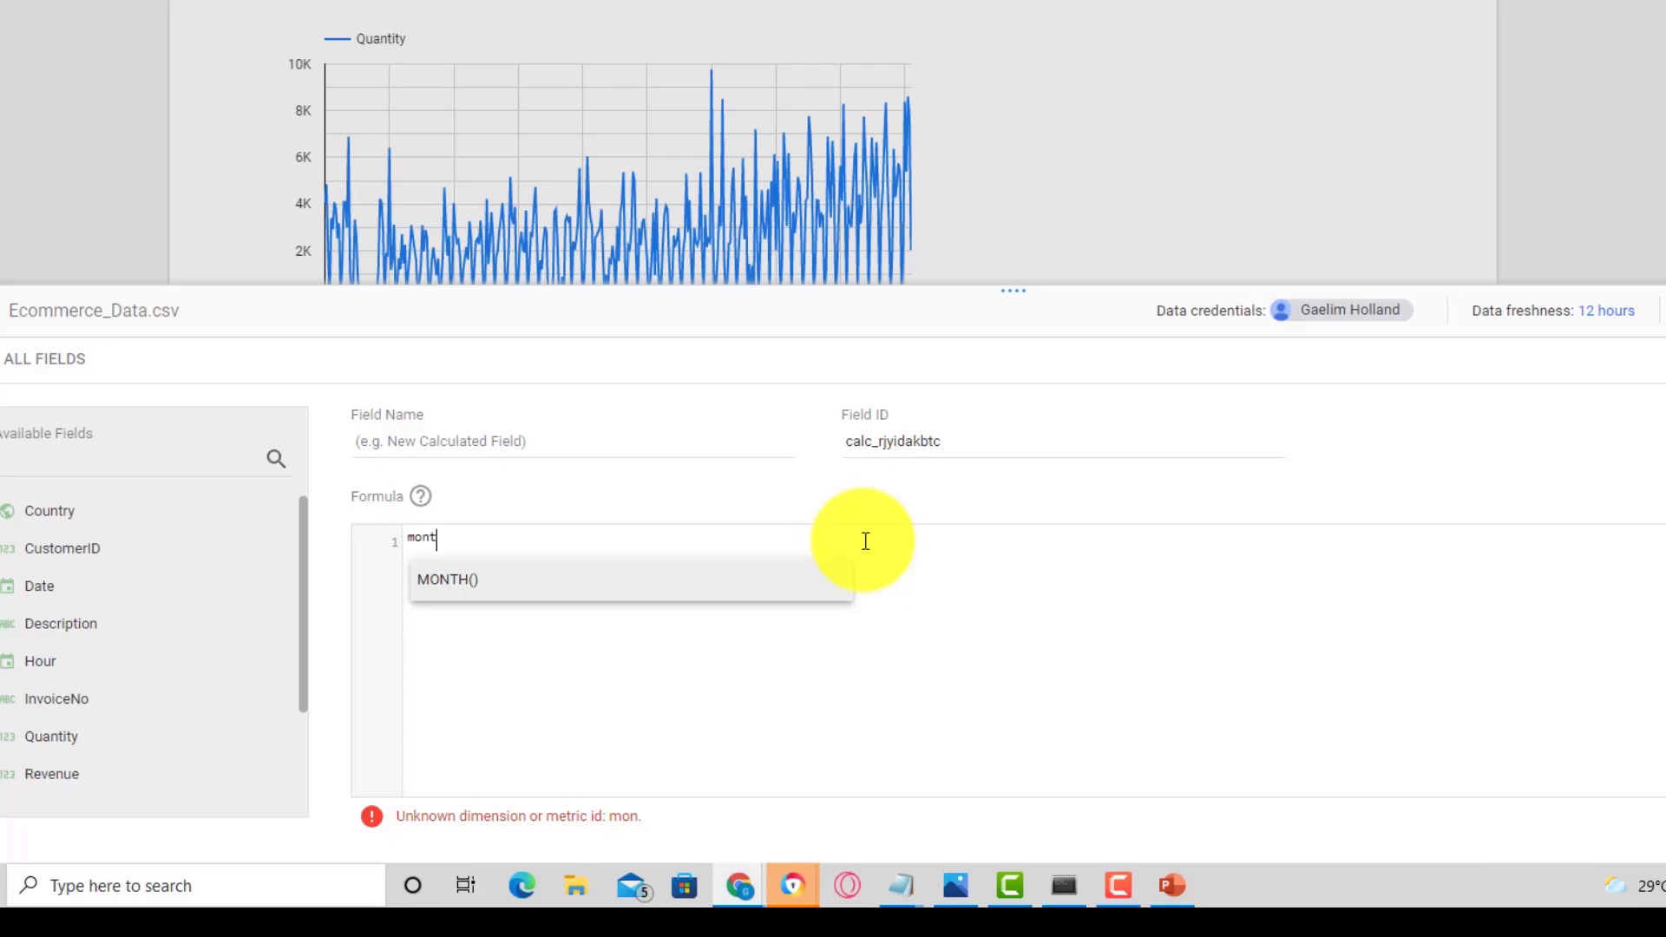
type("h")
key("Return")
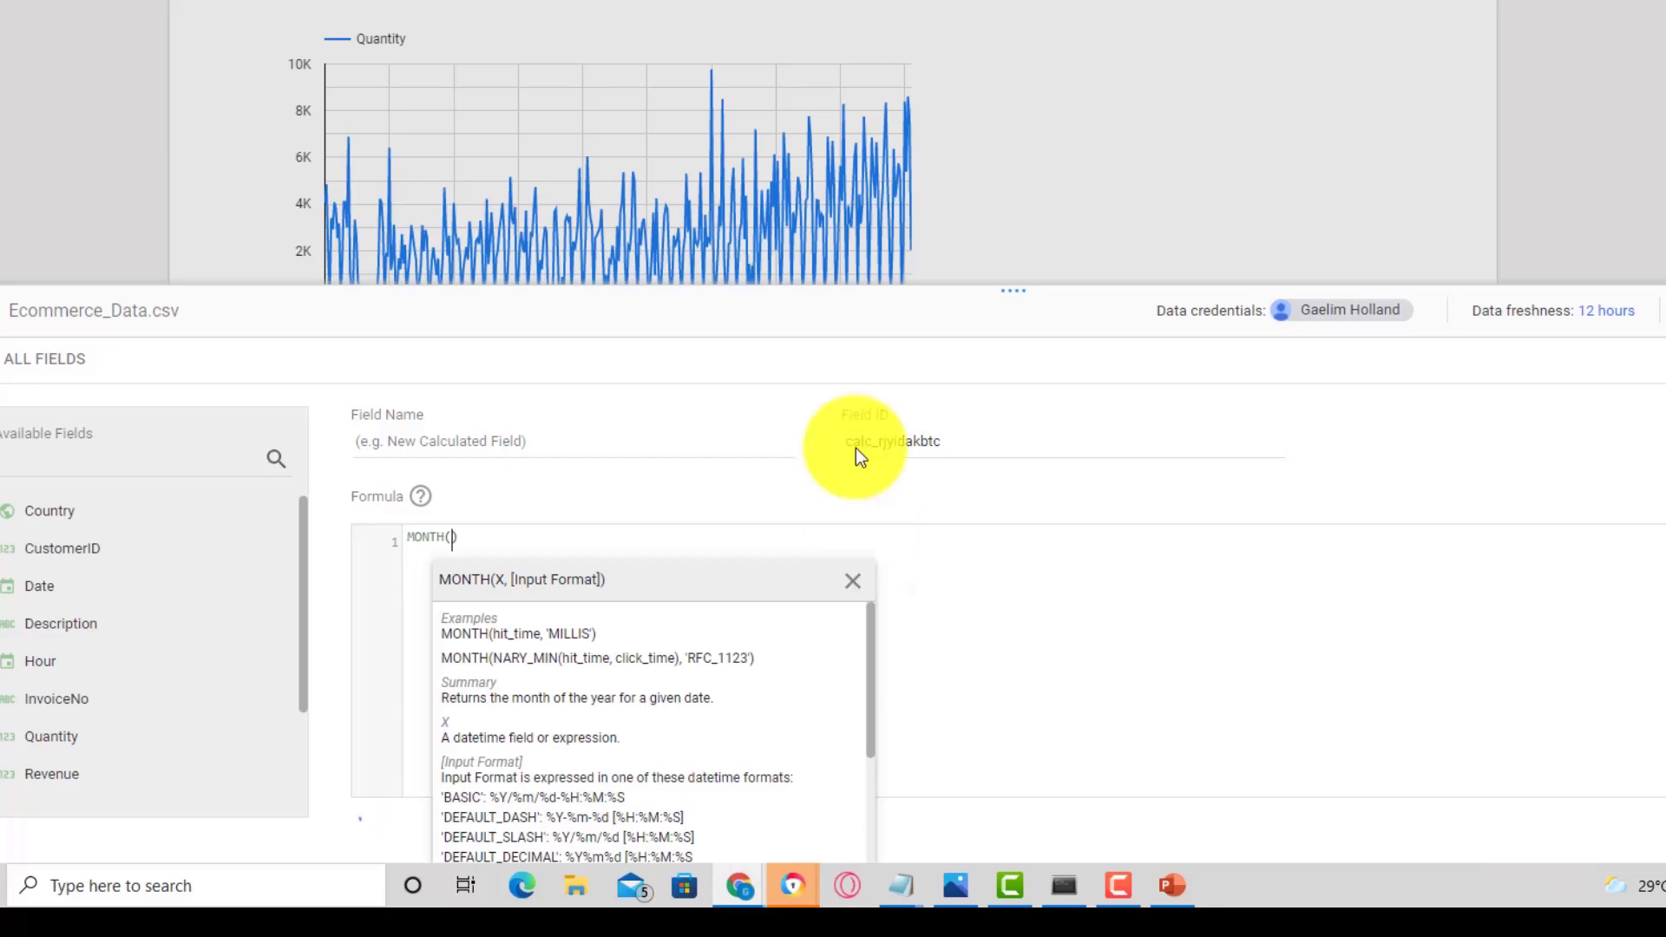
left_click_drag(1013, 291, 1029, 92)
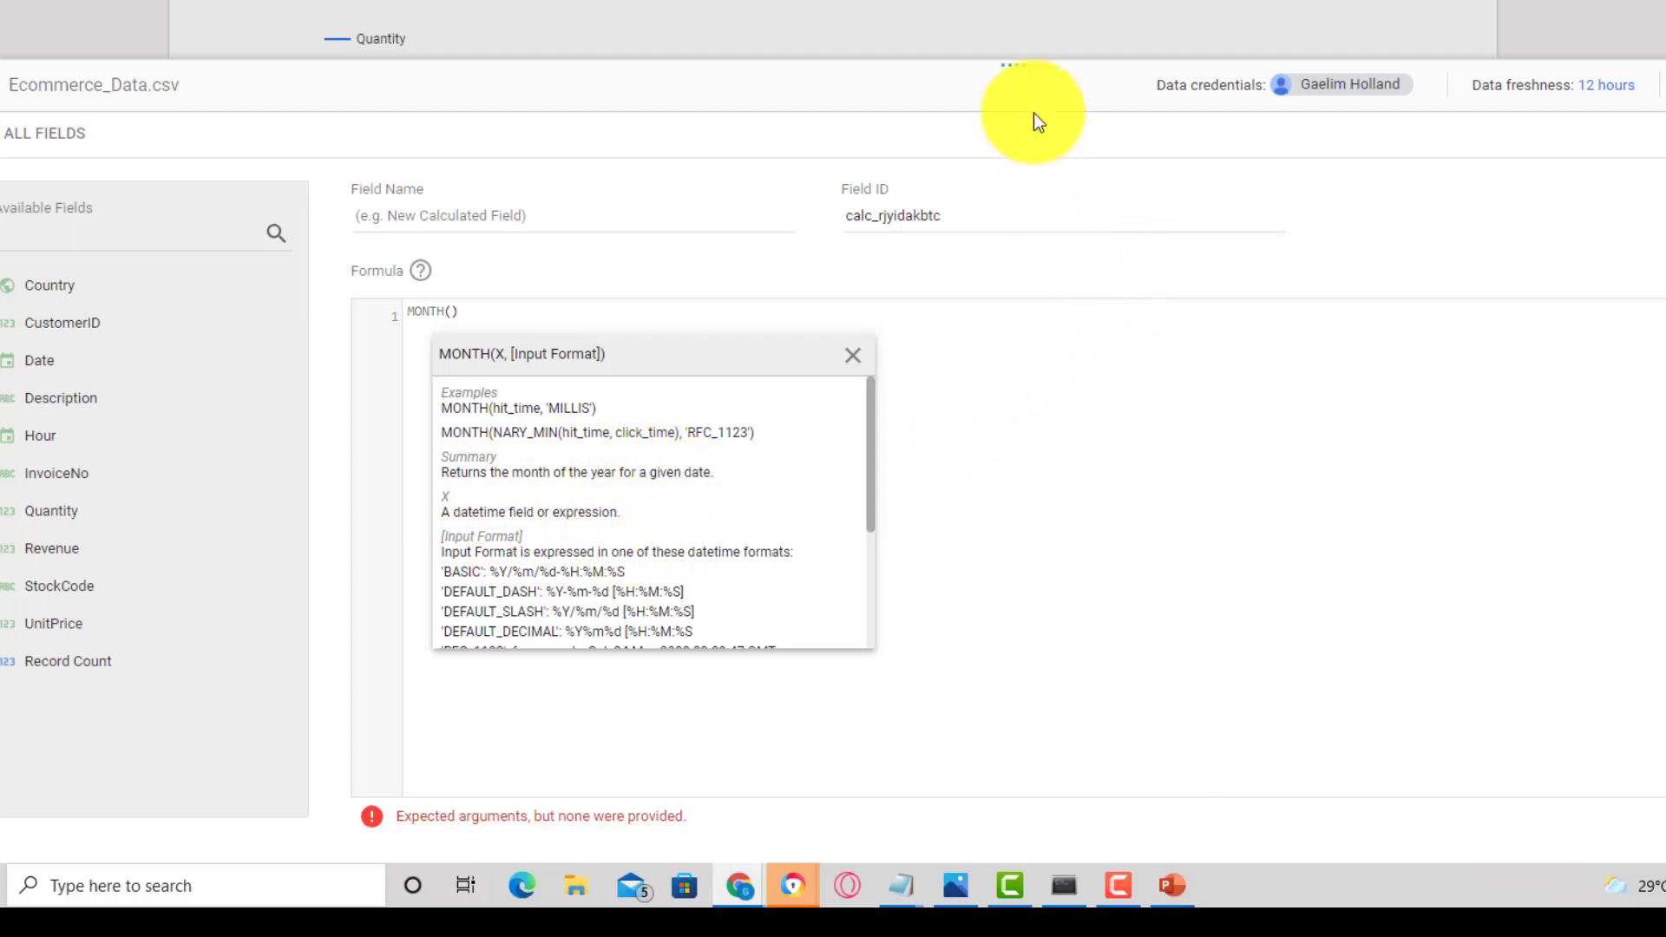
left_click_drag(1030, 63, 1104, 141)
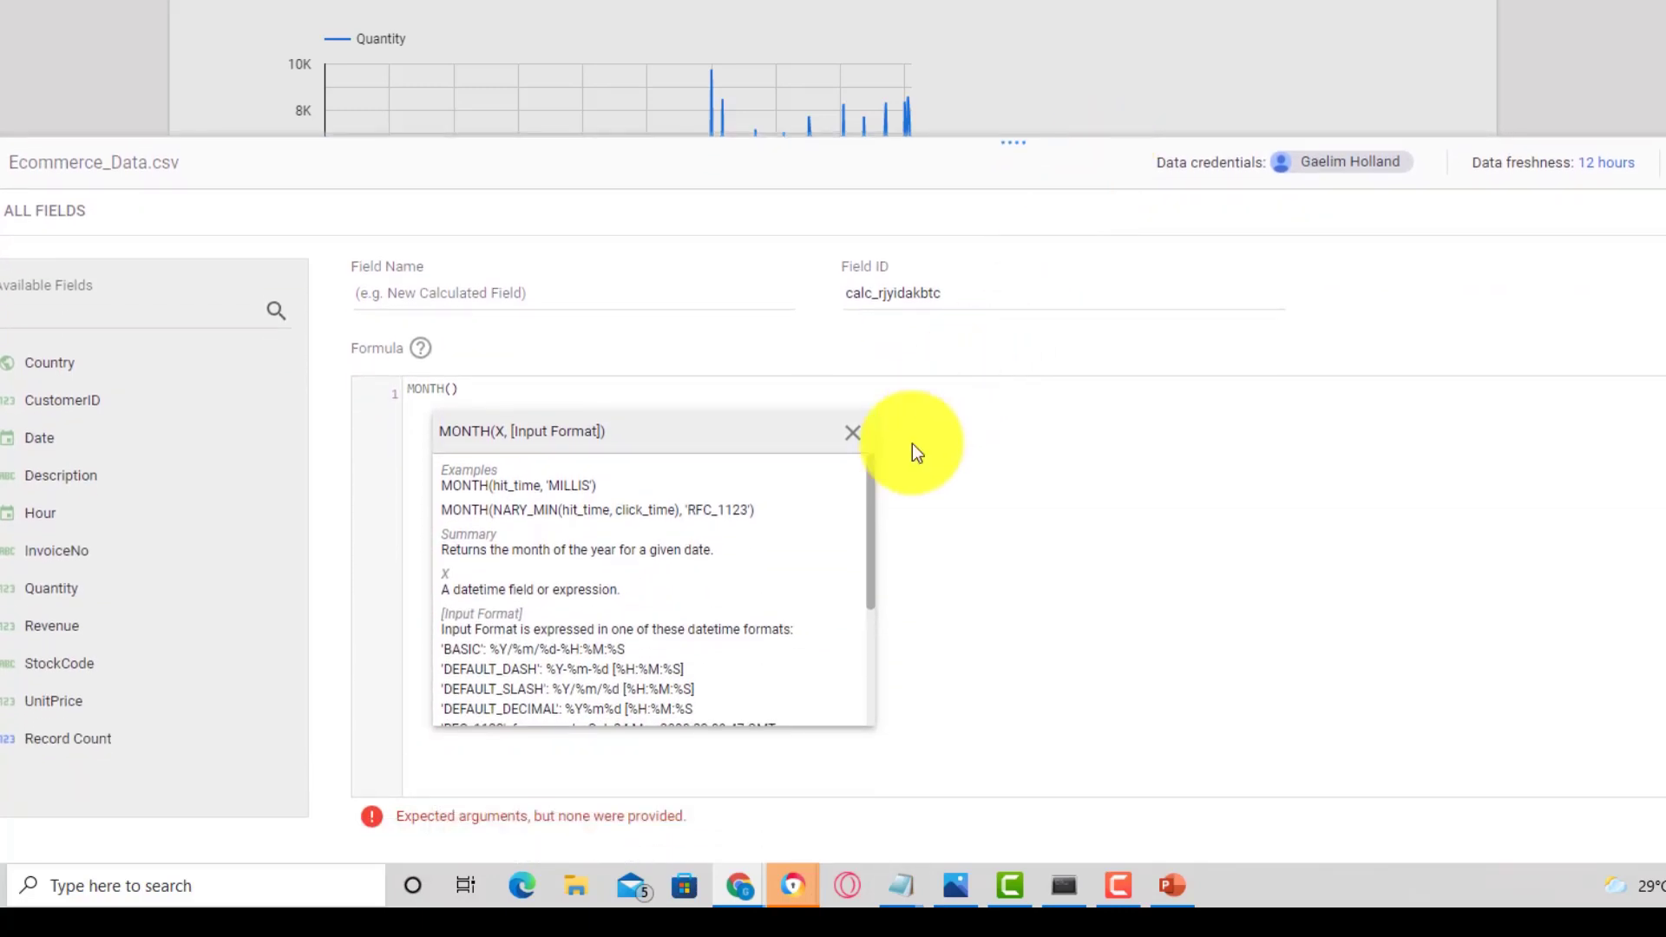
Enter Date as the argument of MONTH, undo the entry and reinsert the empty MONTH function
left_click(452, 388)
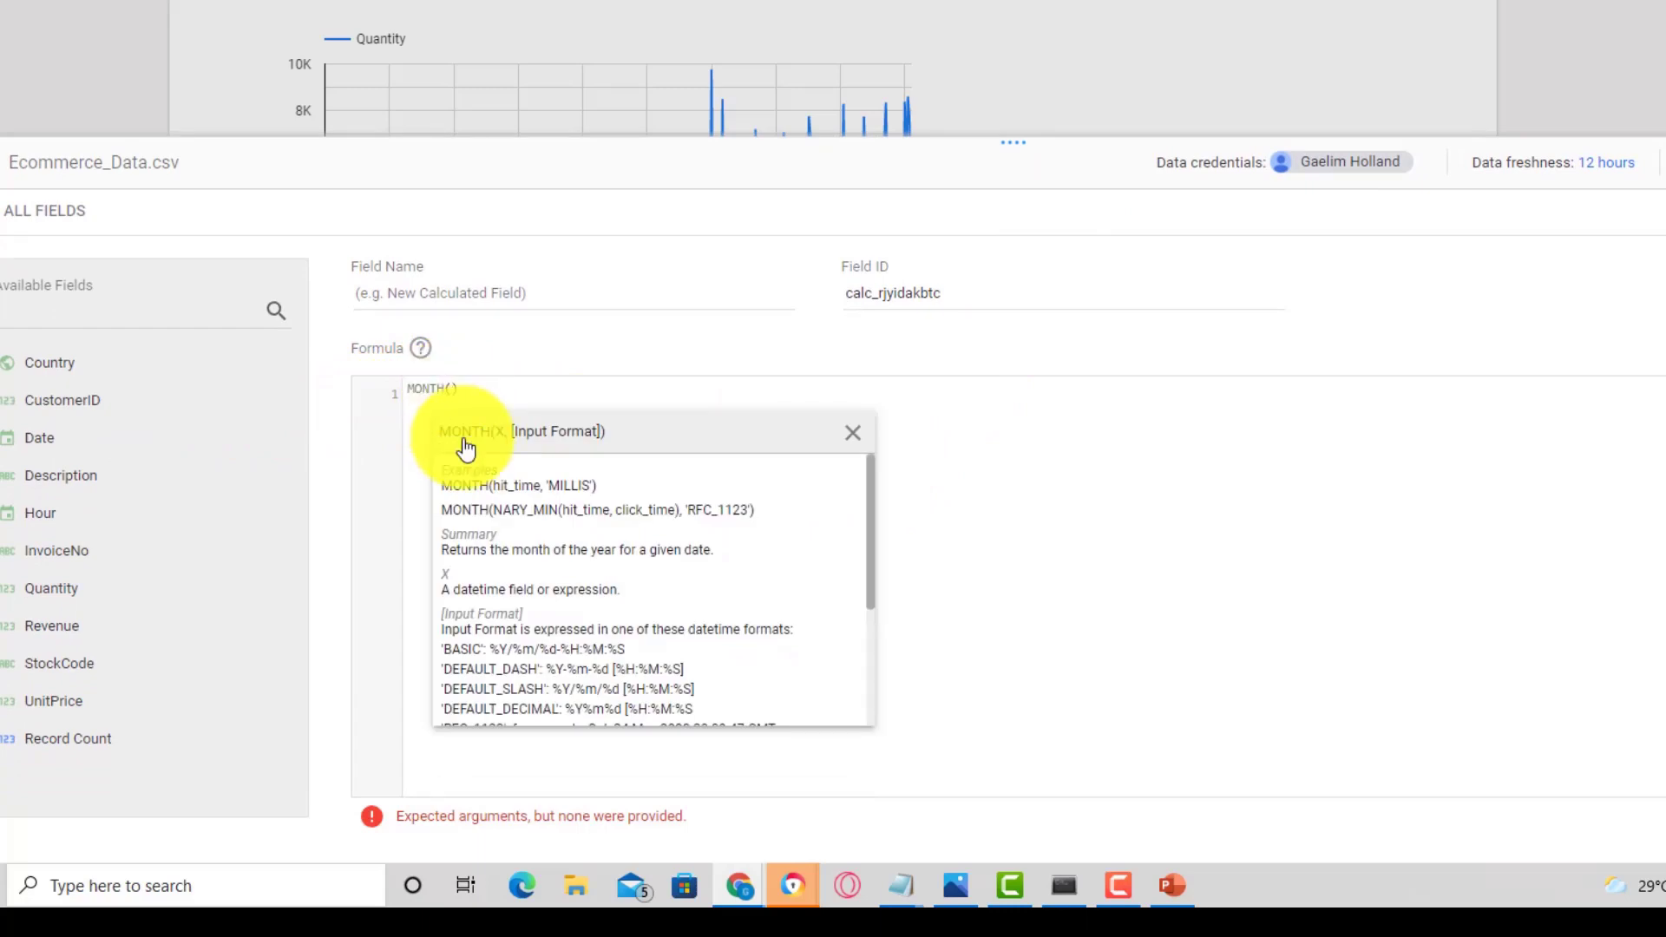
type("Date")
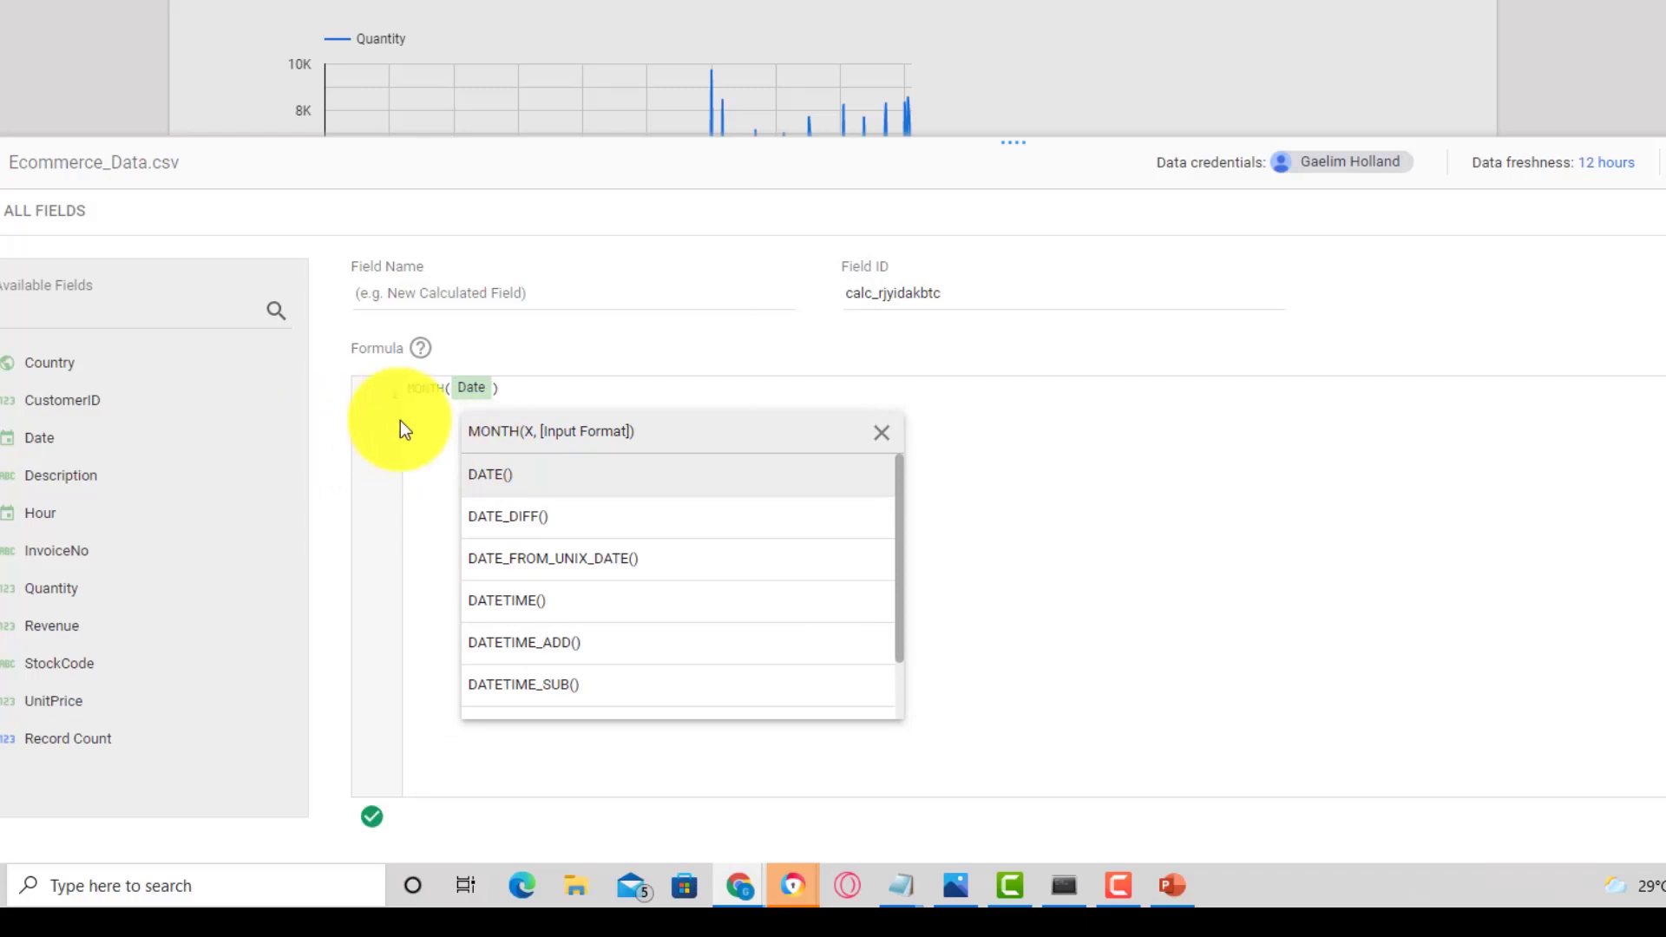
key("ctrl+z")
key("ctrl+z")
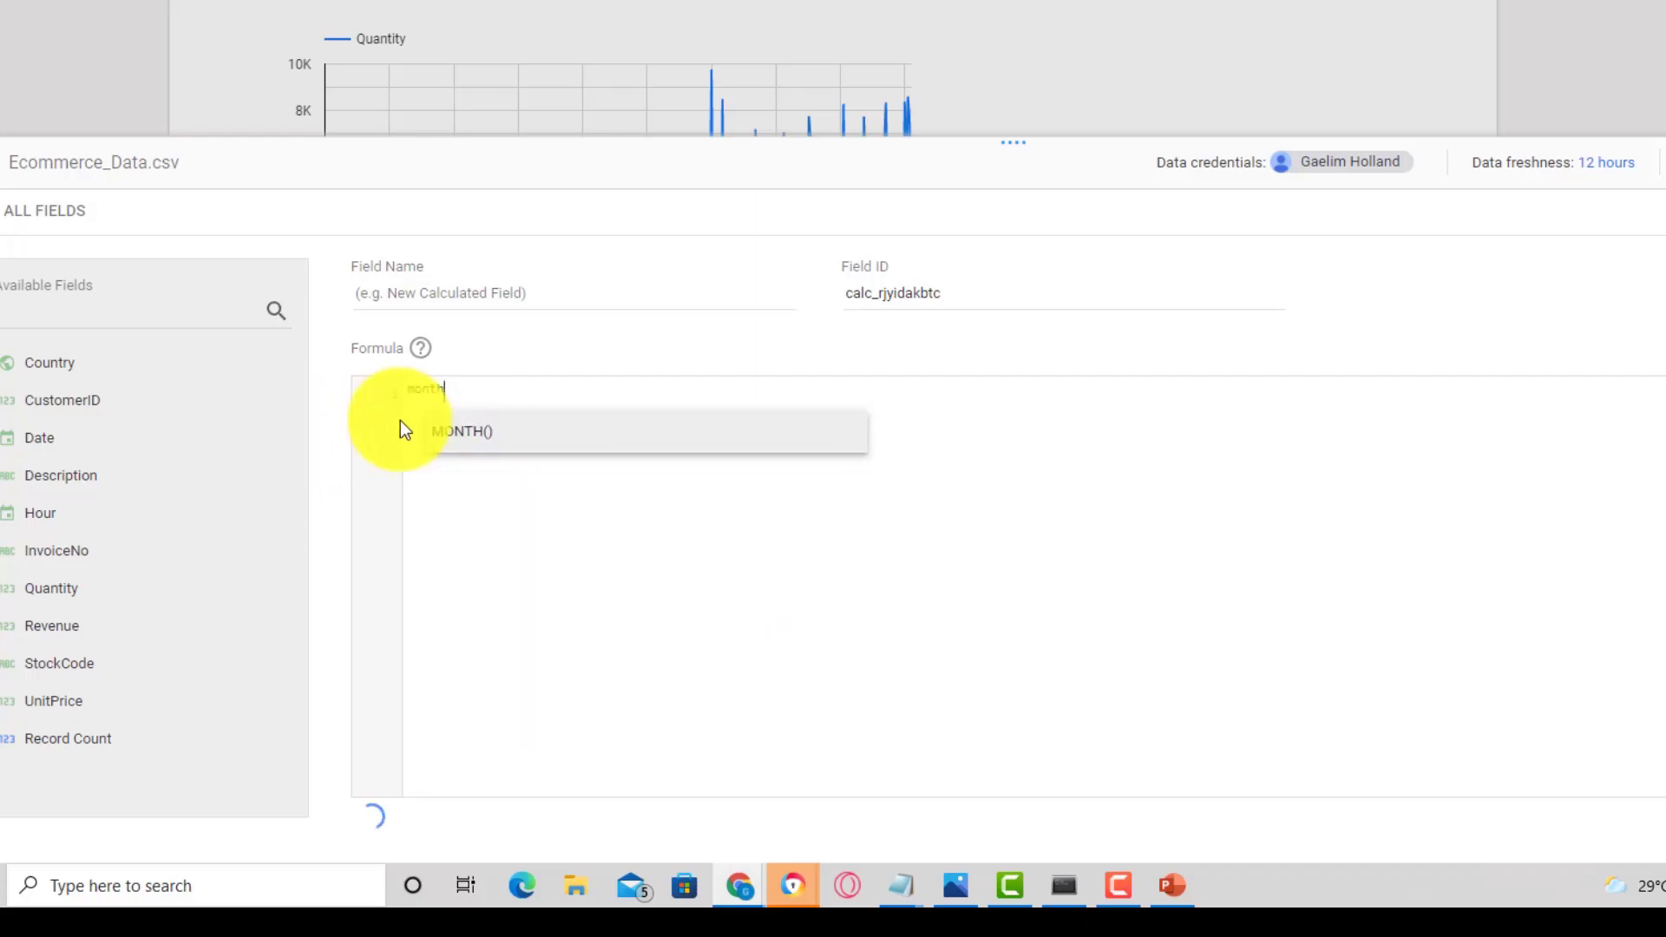
key("Return")
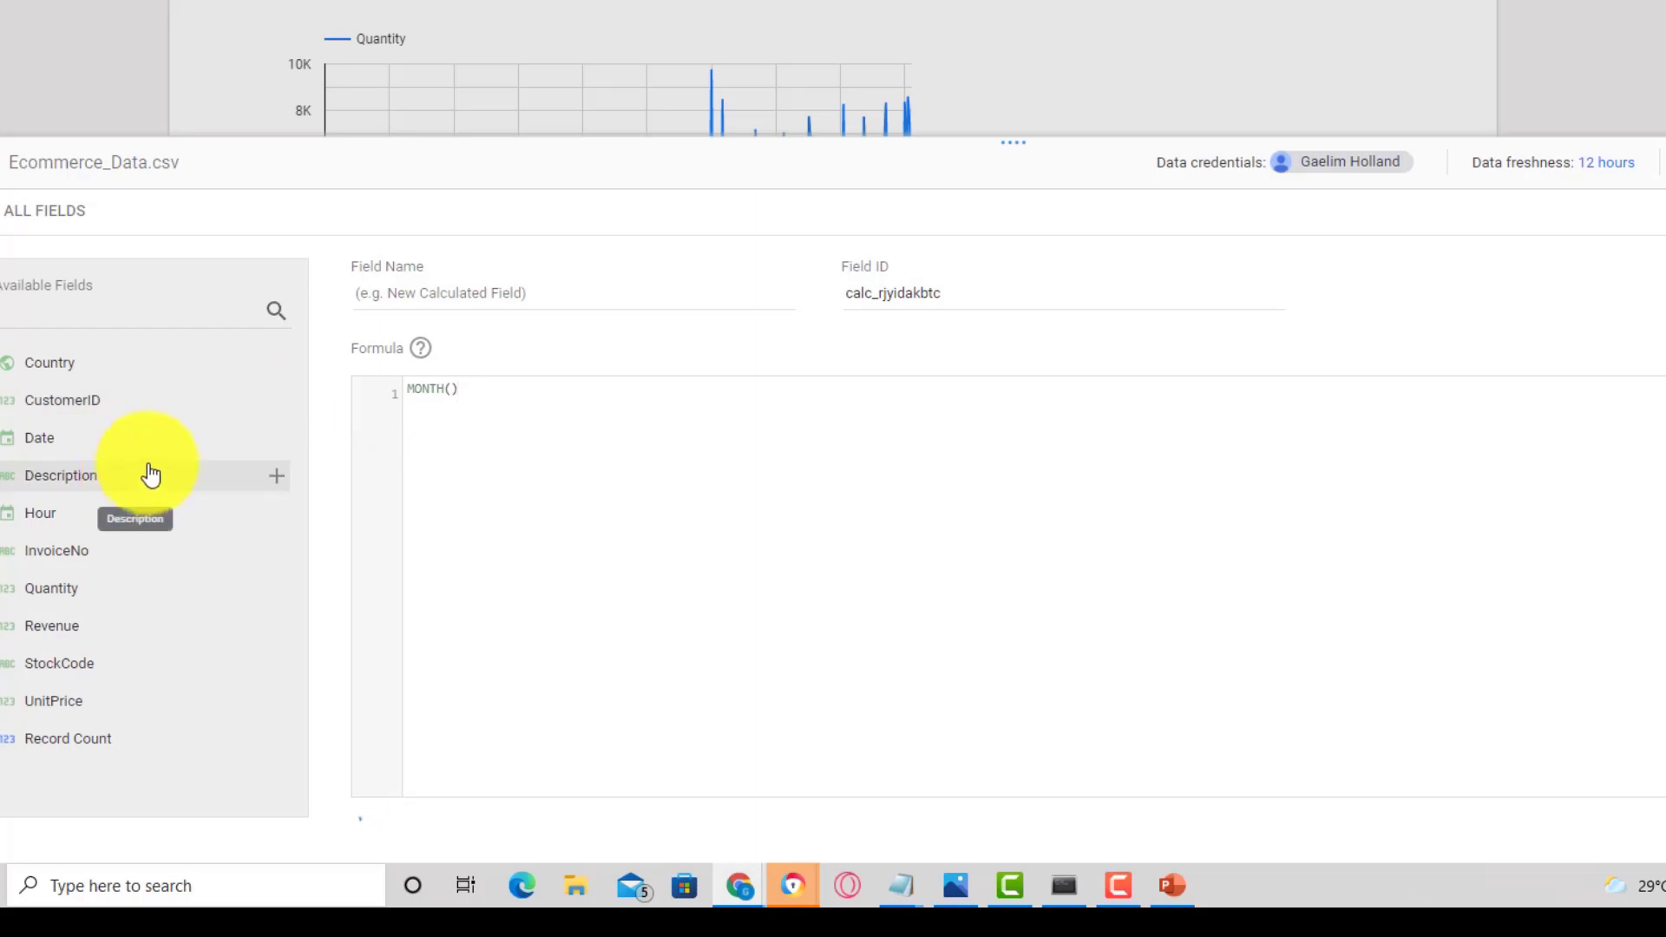
Add the Date field from the available fields and move the closing parenthesis so the formula reads MONTH(Date)
left_click_drag(42, 447, 435, 408)
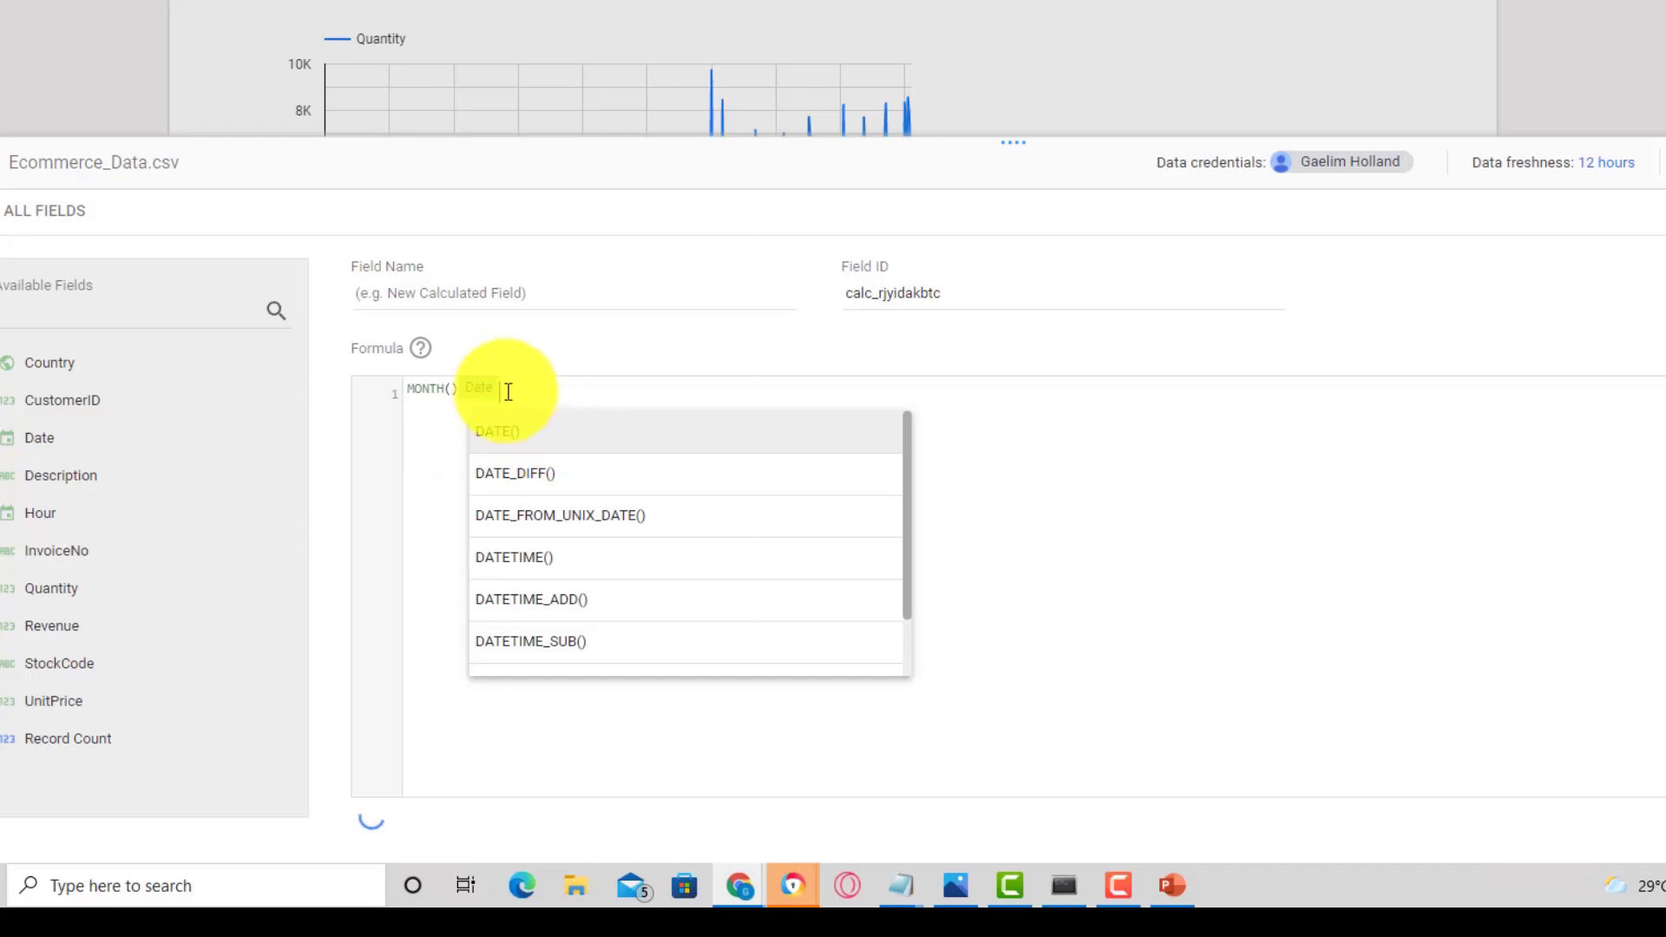
left_click(448, 389)
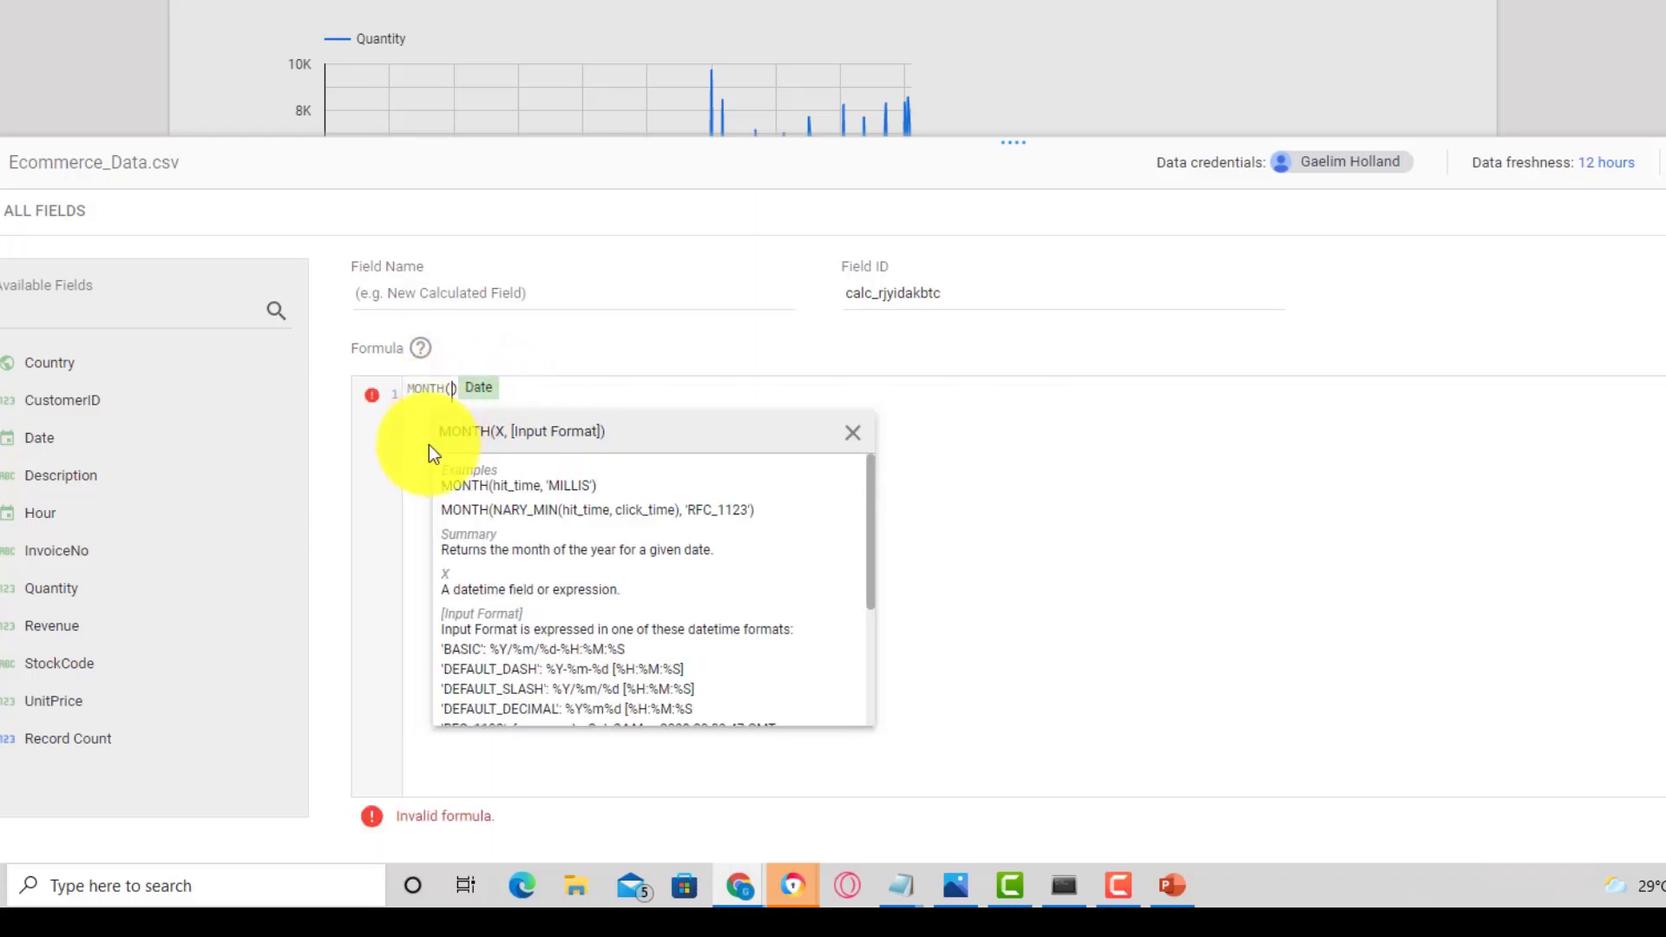
key("Delete")
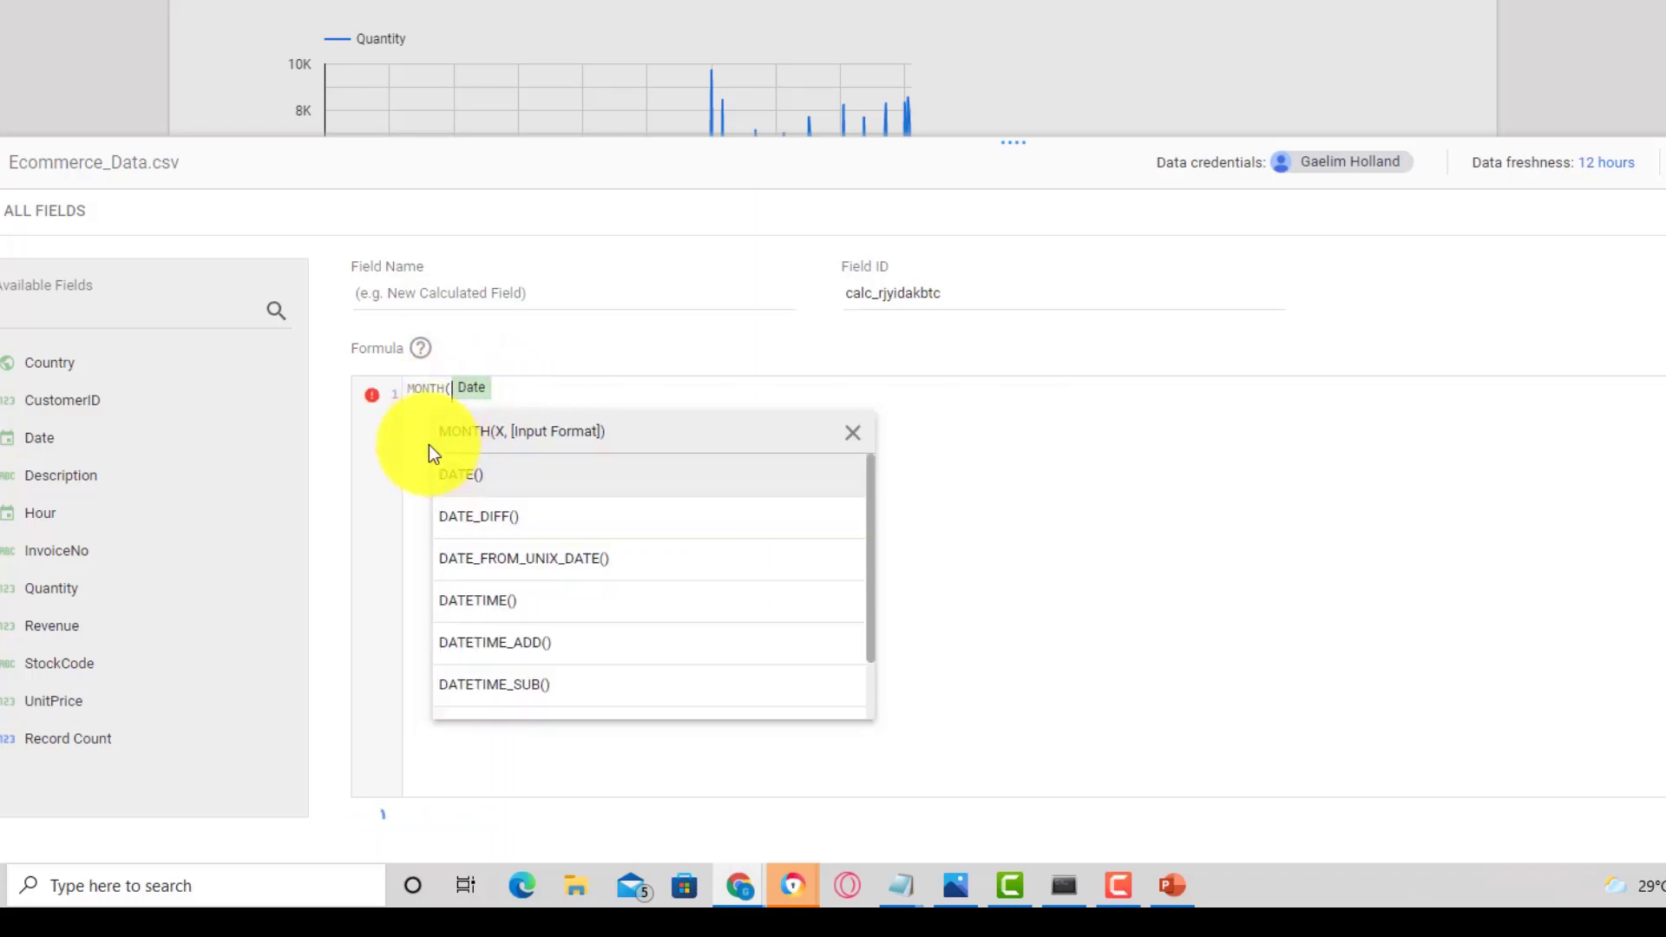
left_click(510, 392)
type(")")
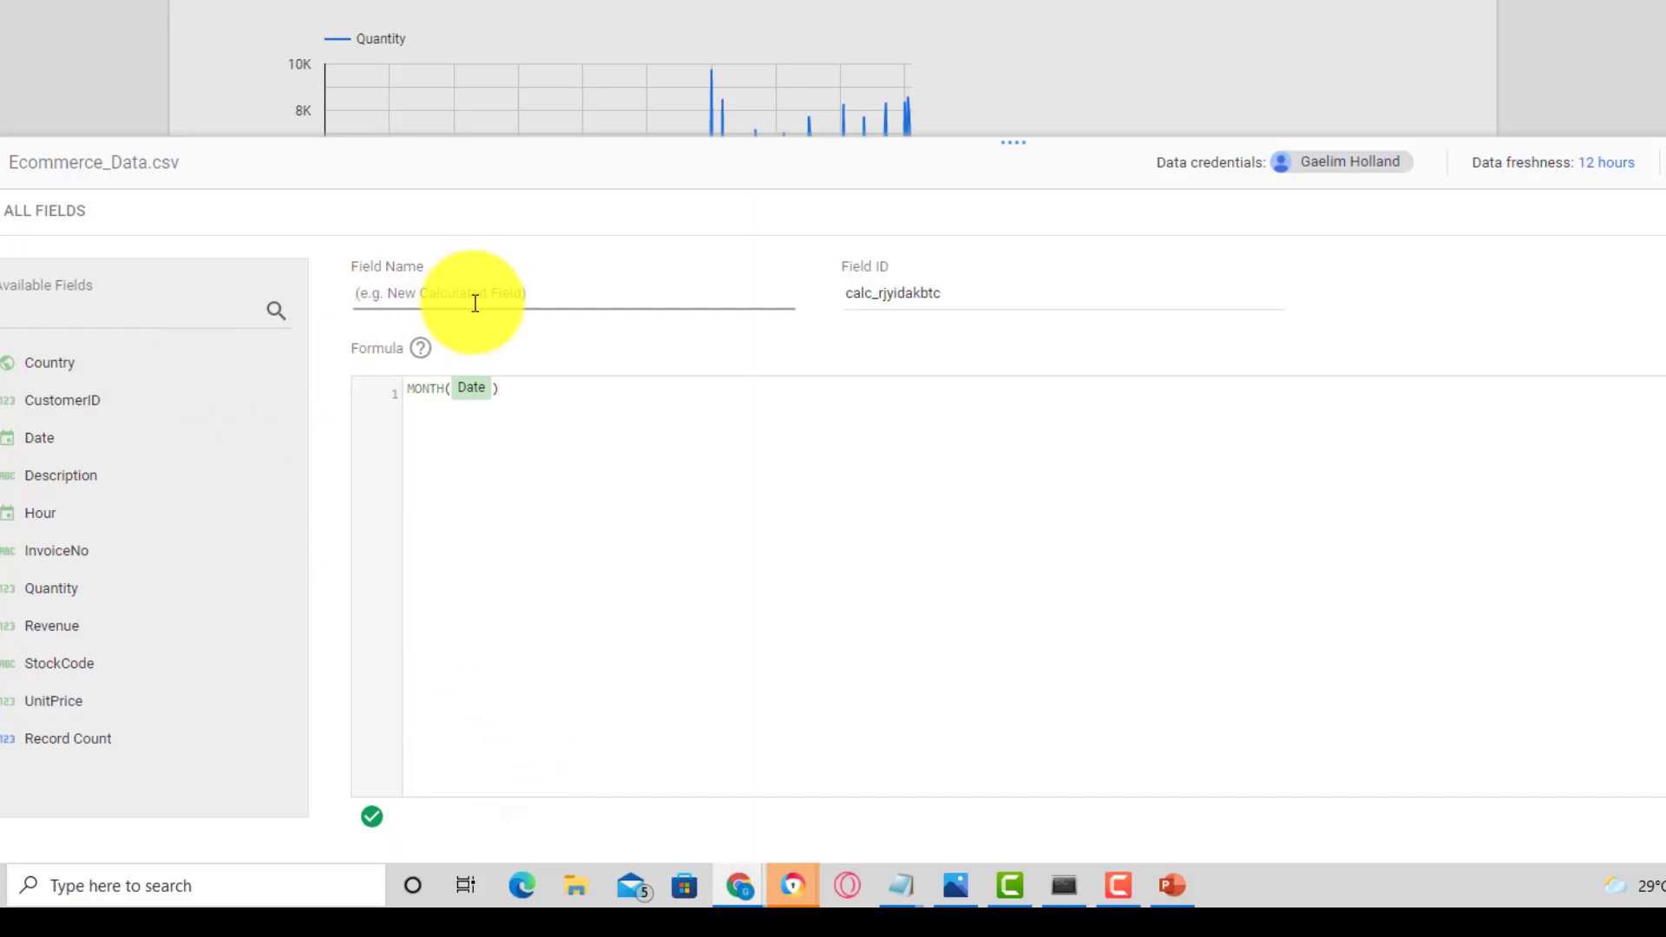
Name the calculated field Month, save it and finish editing the data source
type("M")
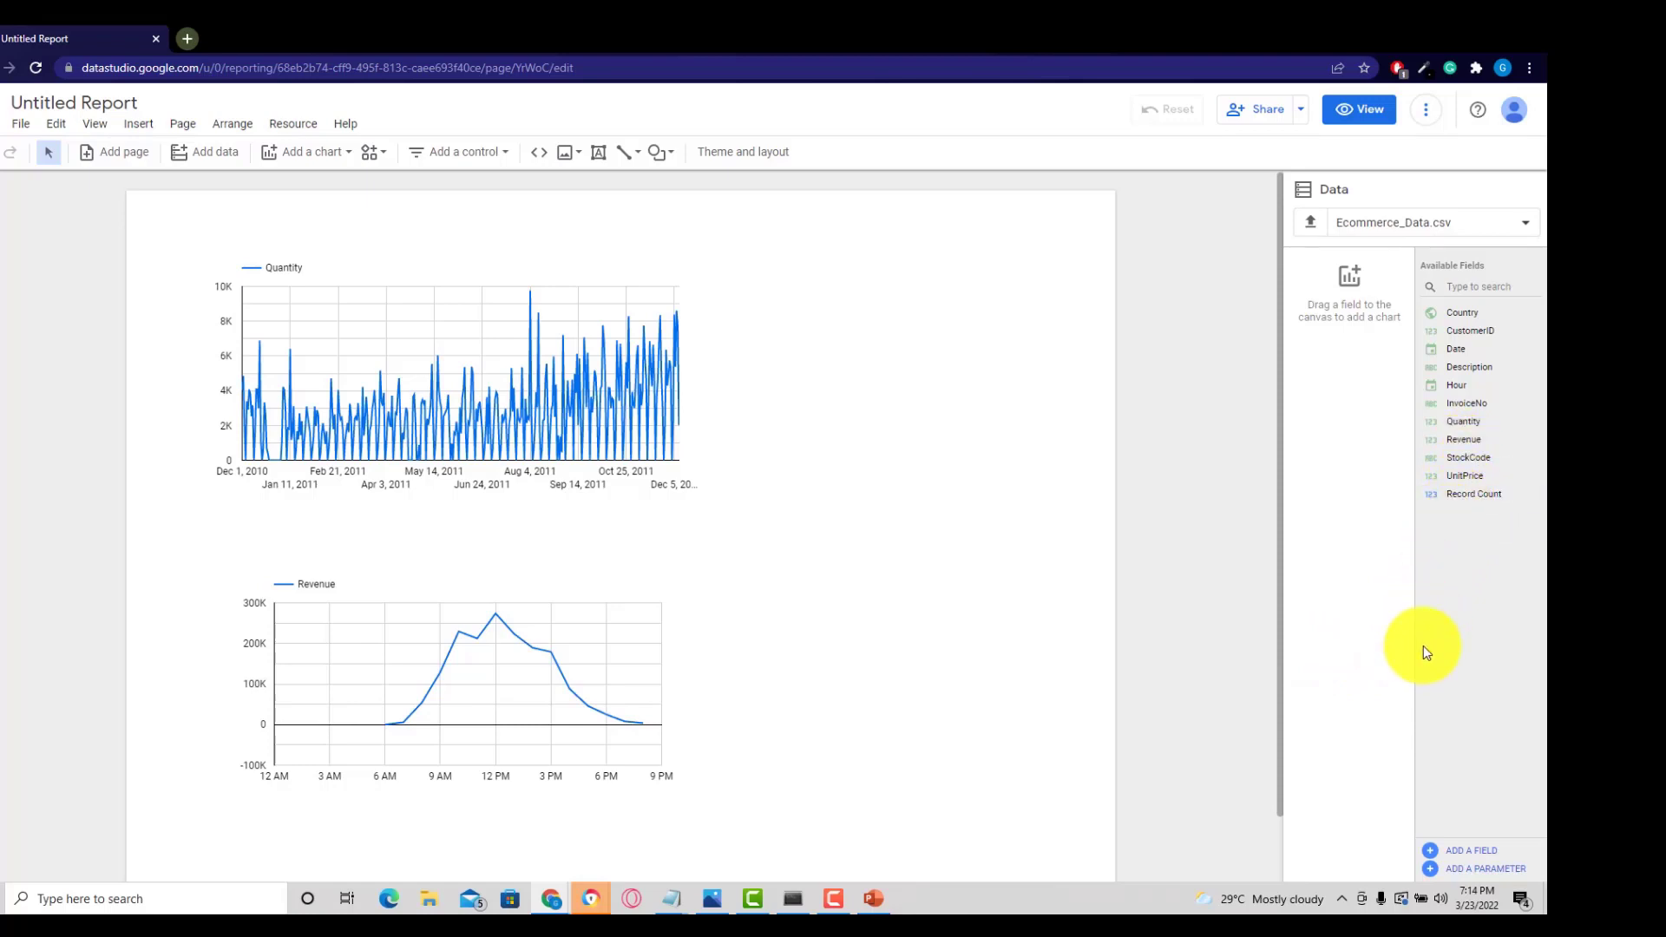
type("h")
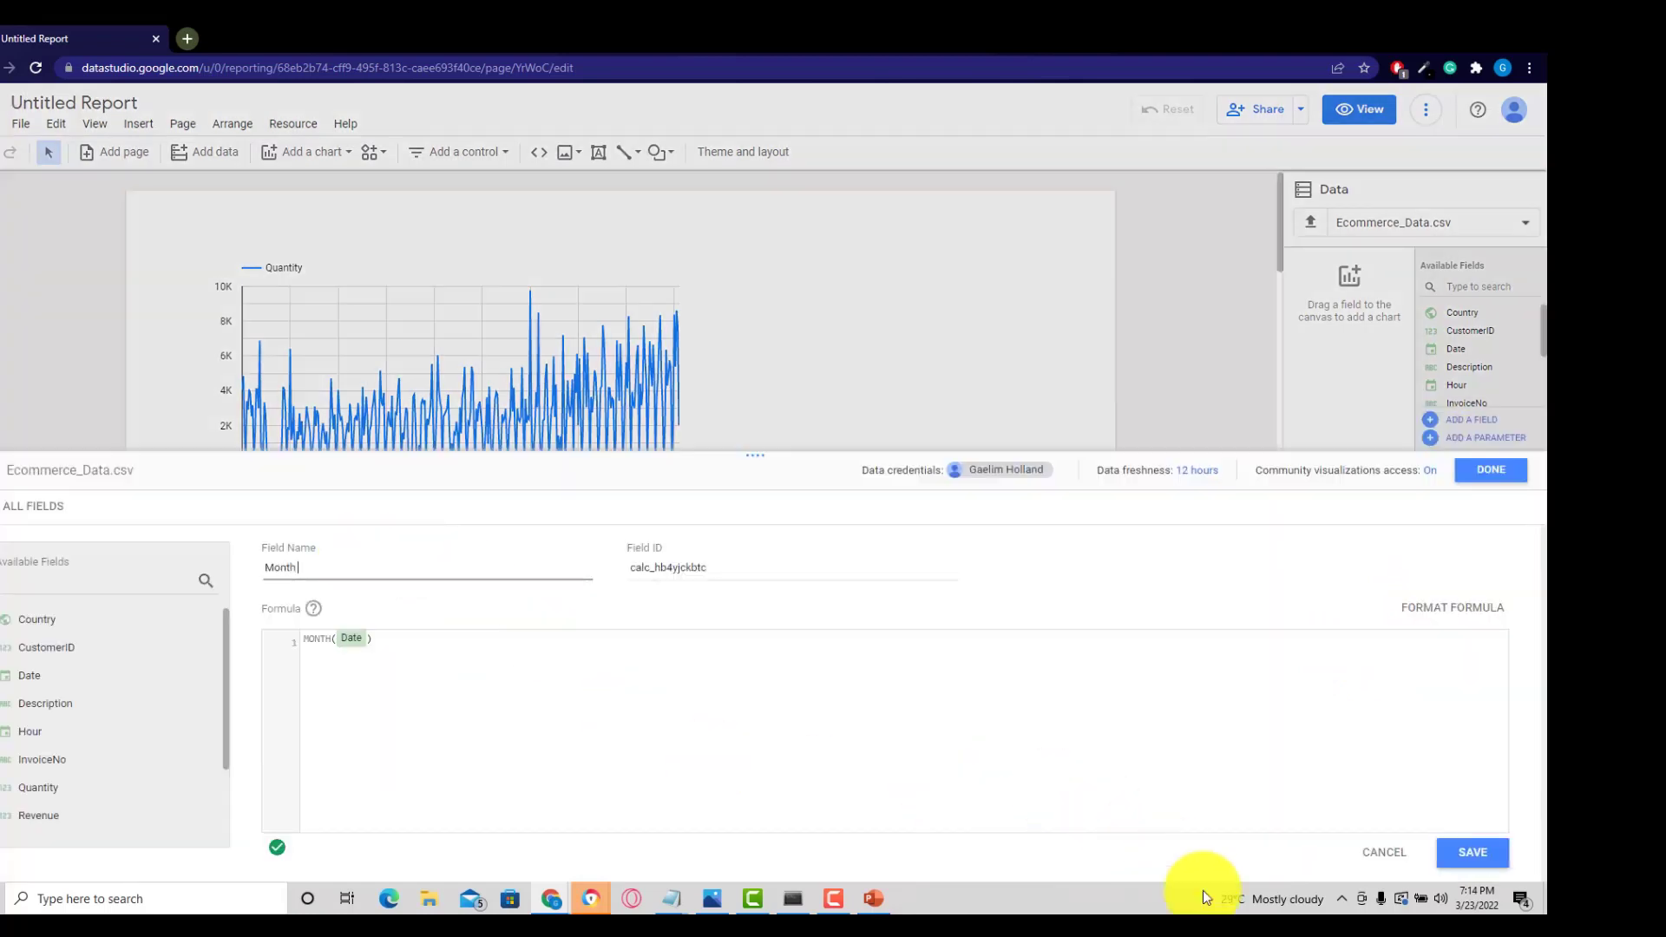
left_click(1466, 859)
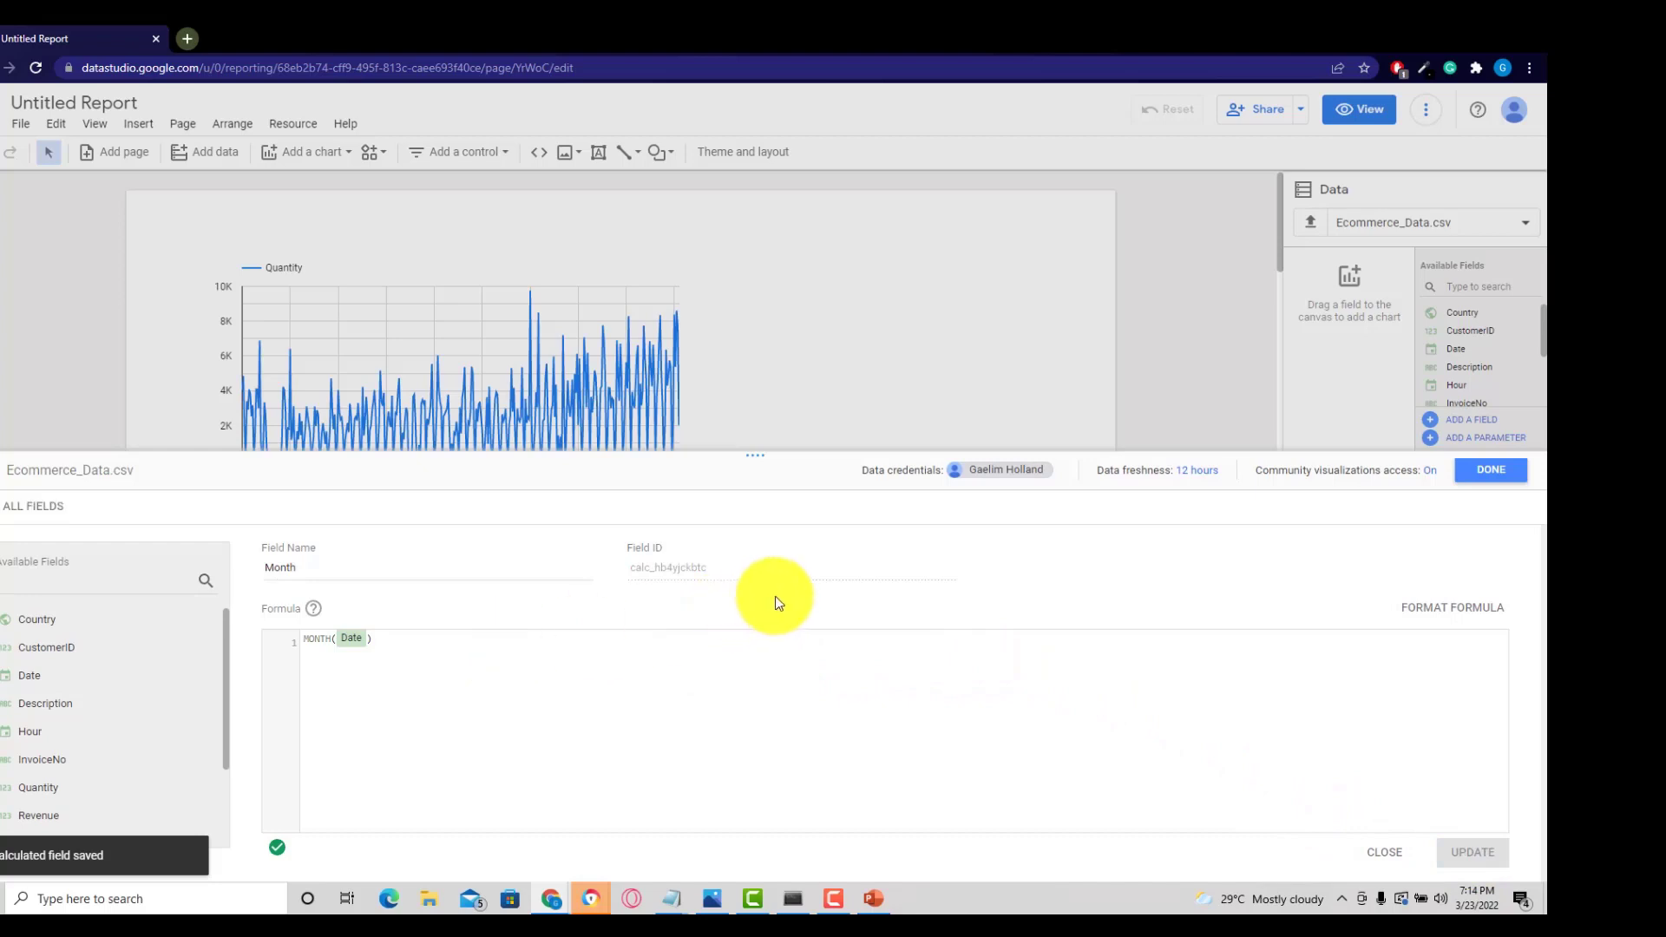
left_click(1475, 470)
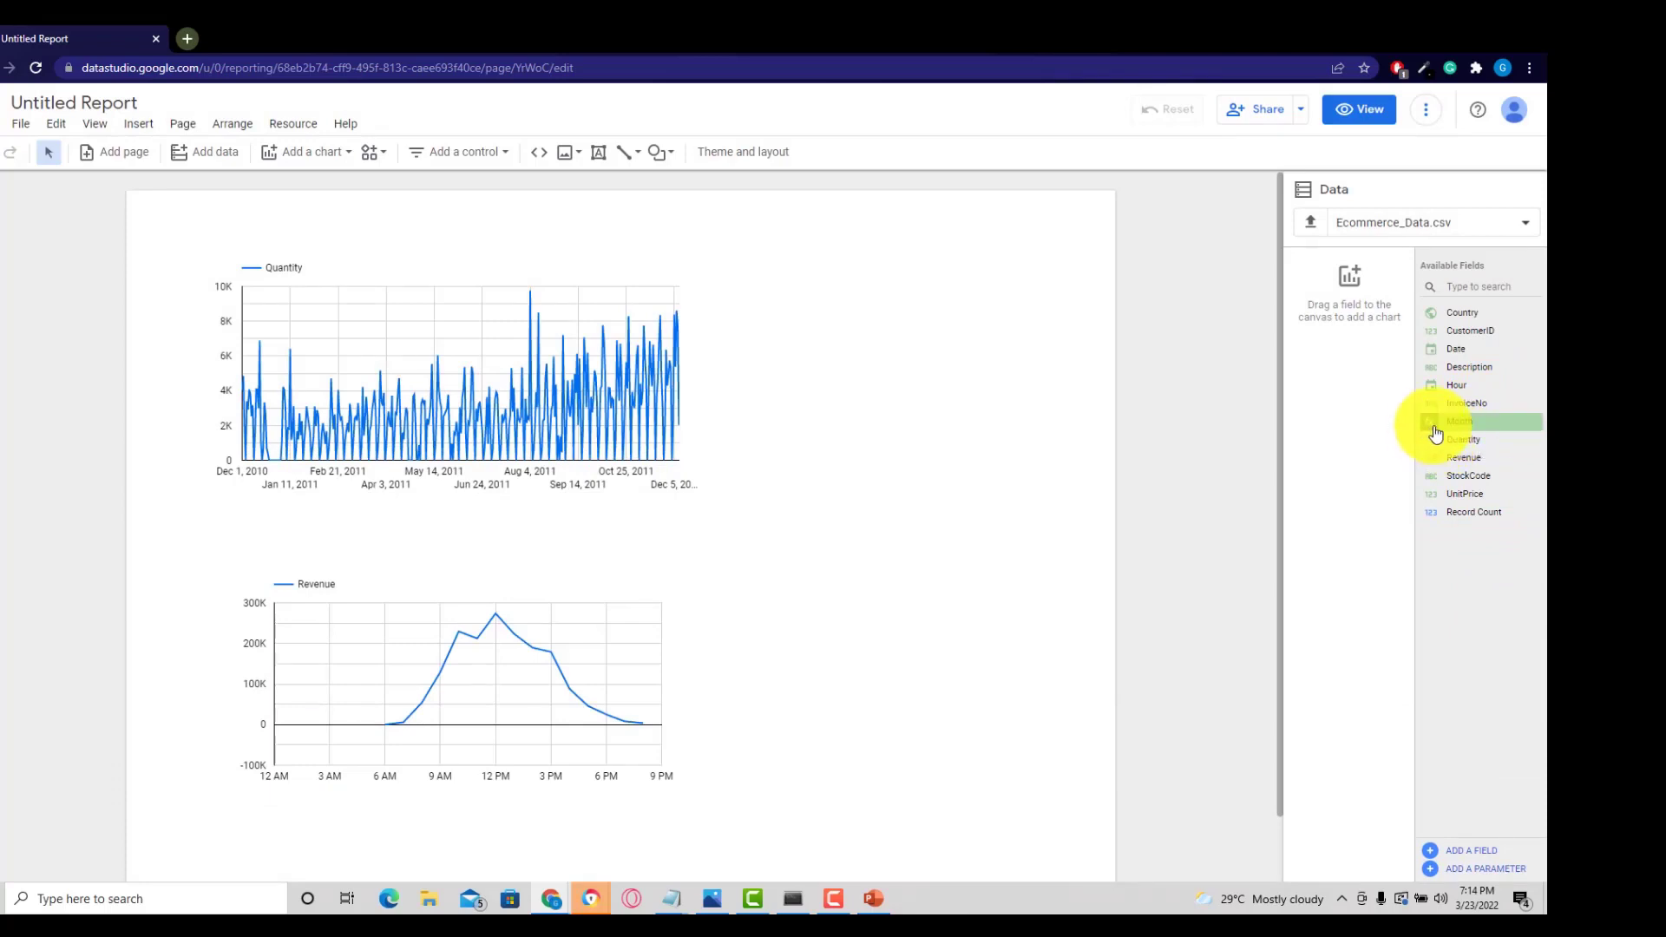
Add a time series chart of Record Count by Month to the page and place it beside the Quantity chart
left_click_drag(1431, 431, 954, 472)
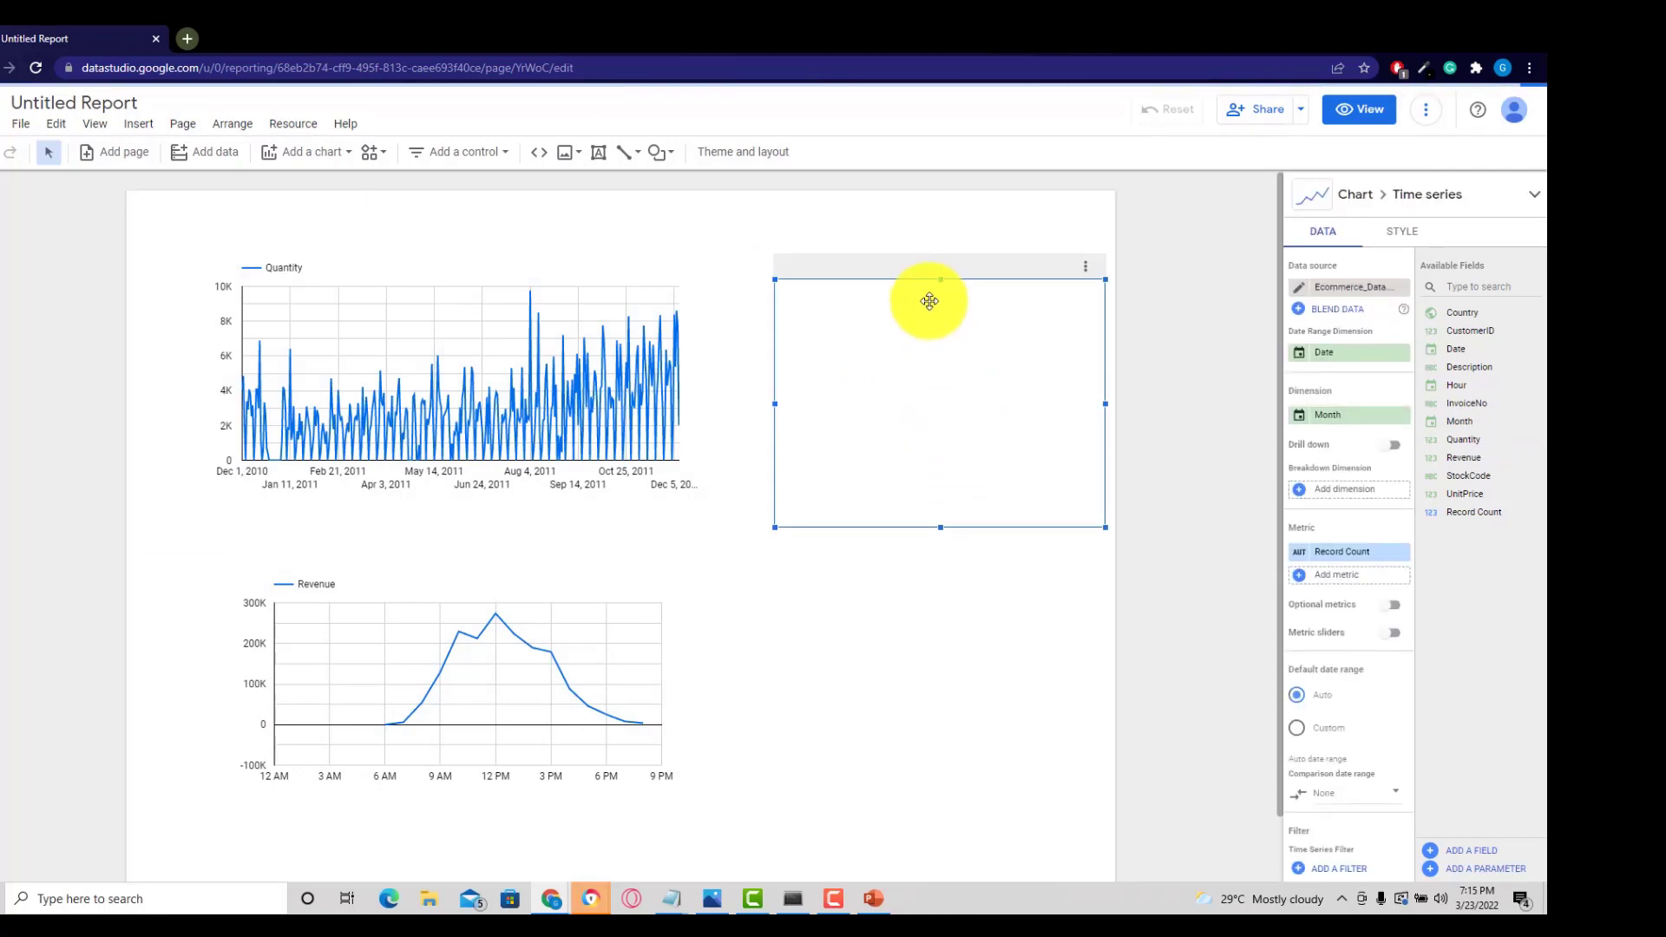
left_click_drag(934, 260, 869, 254)
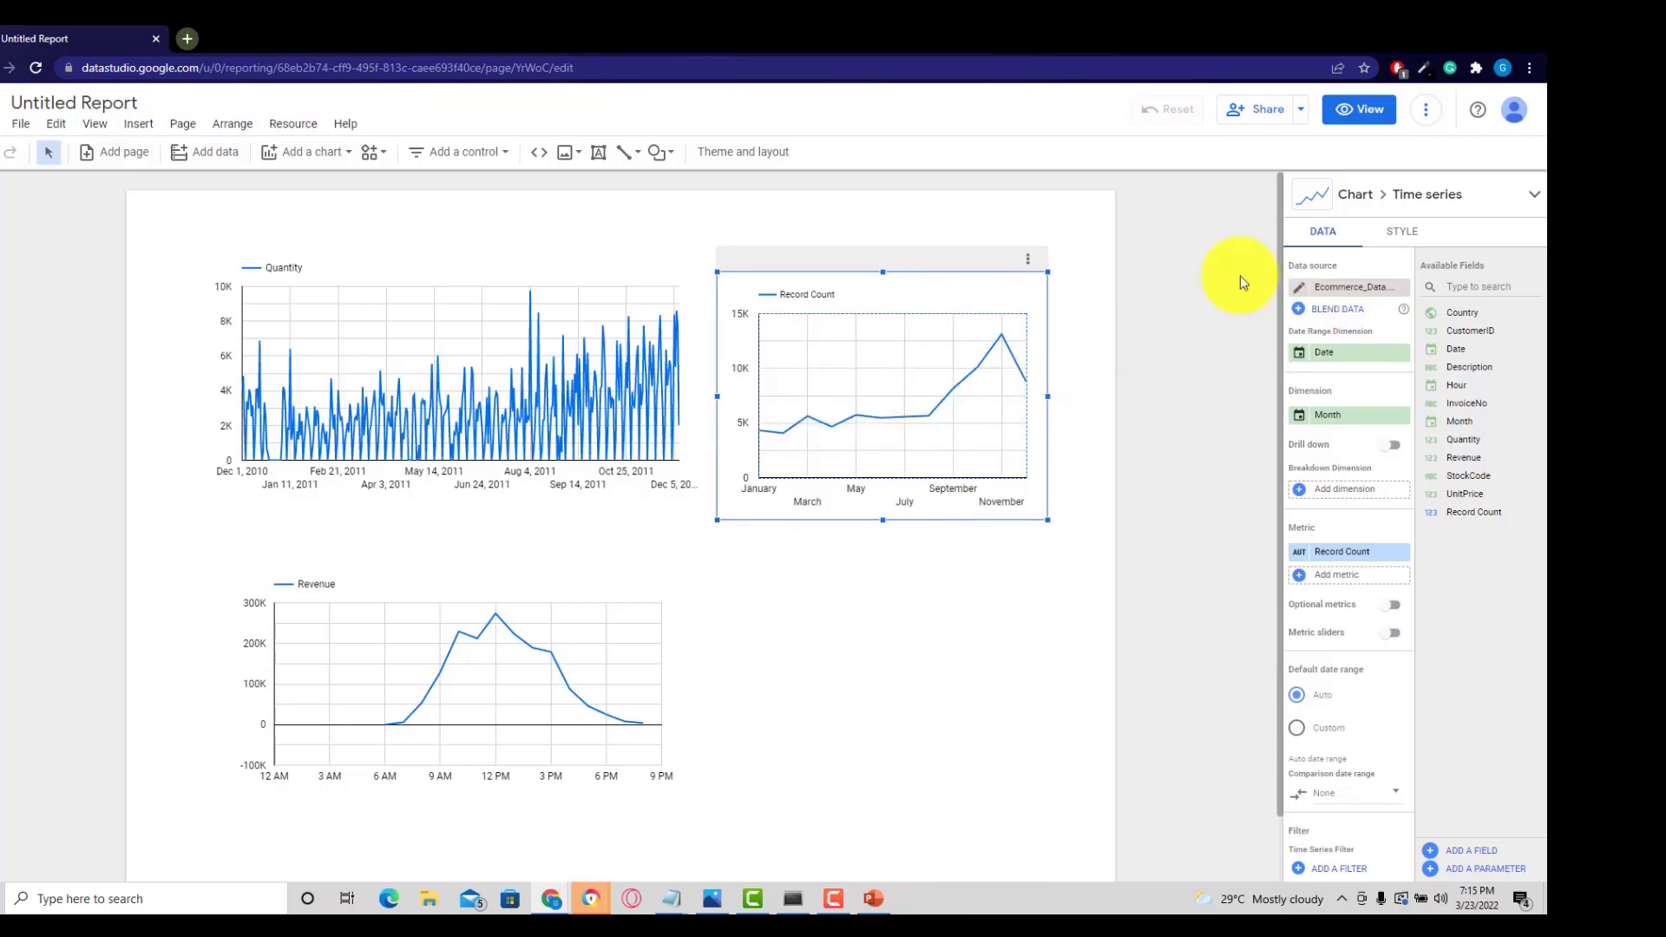
Change the Record Count by Month time series chart into a table
left_click(1319, 201)
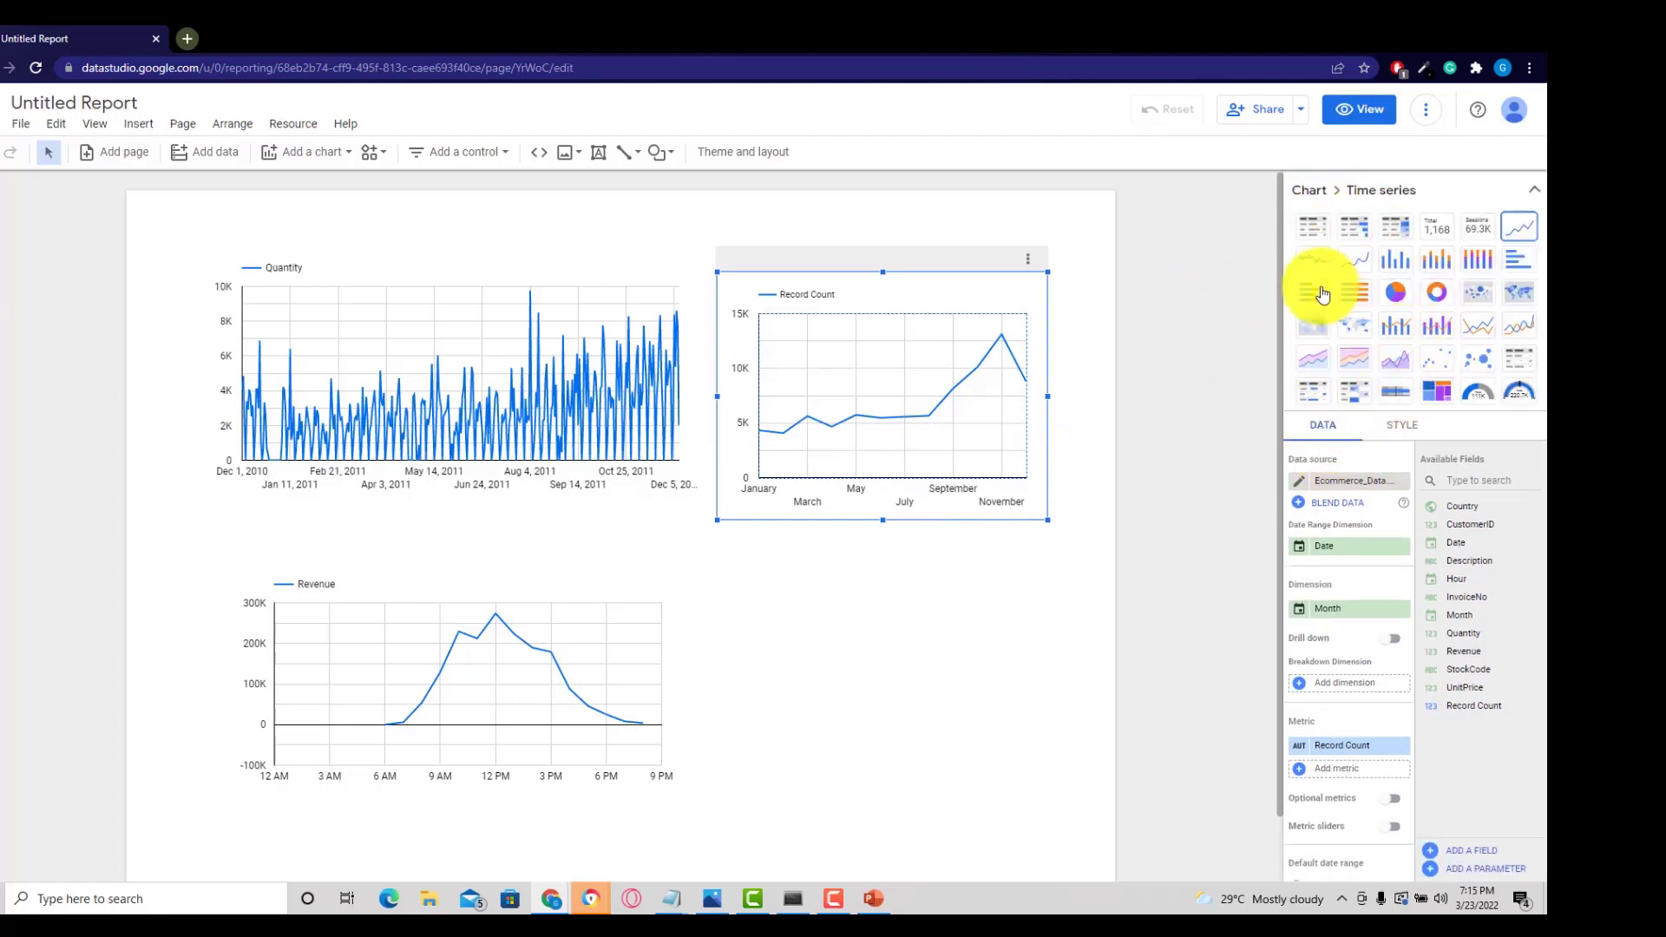
left_click(1313, 227)
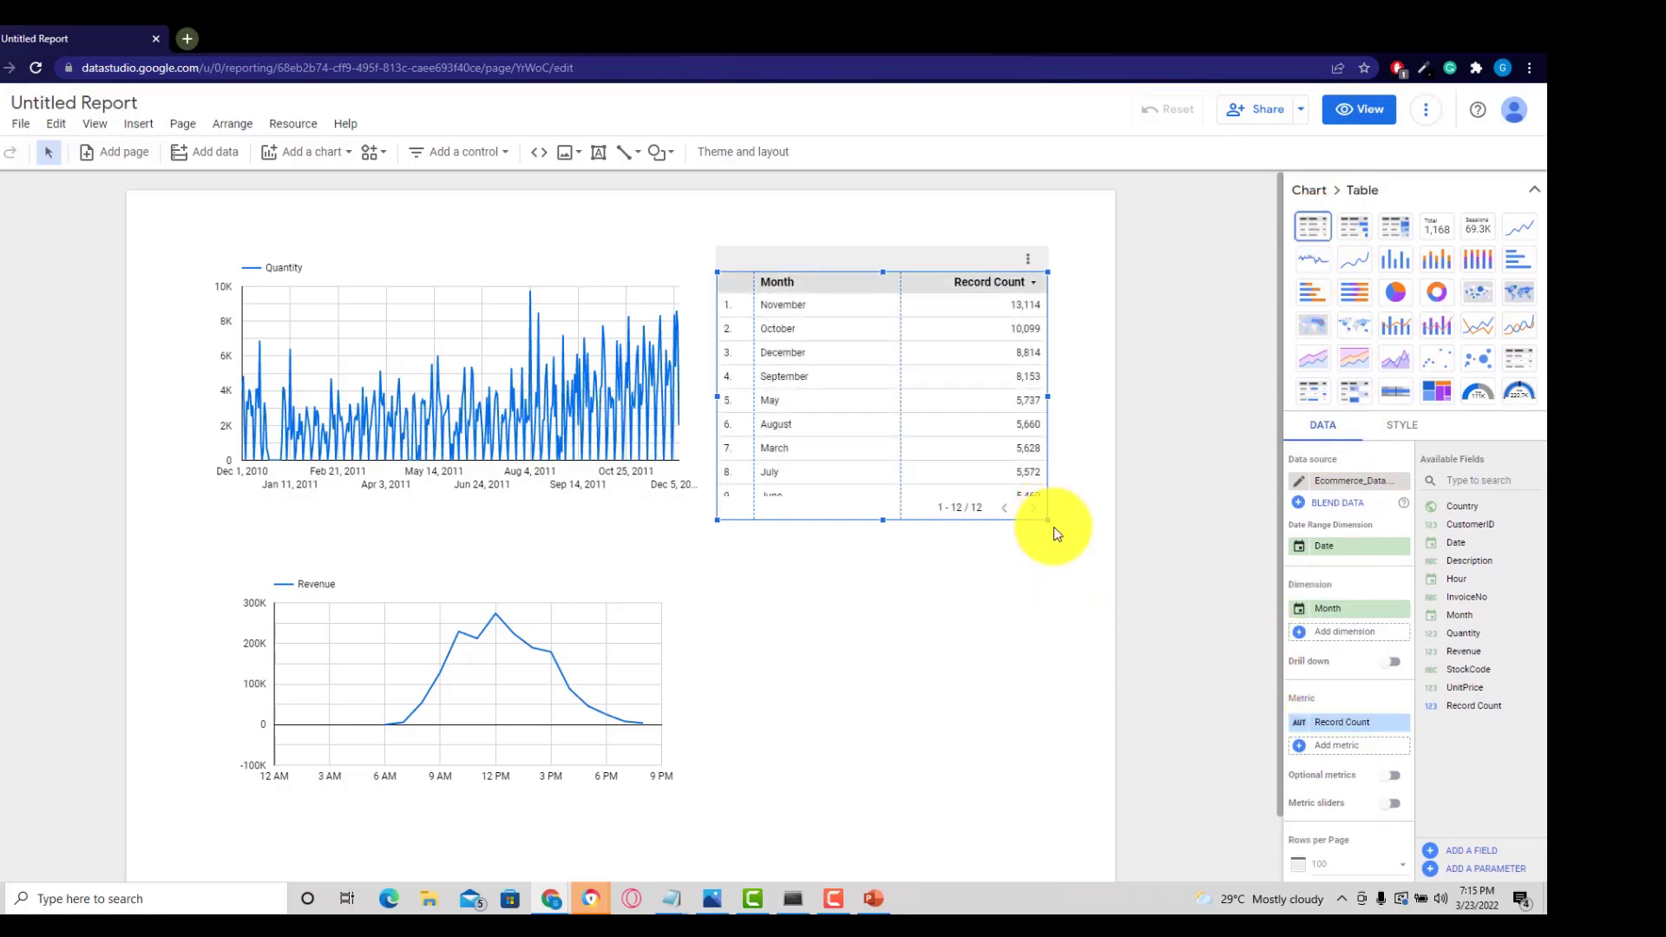
left_click(1016, 607)
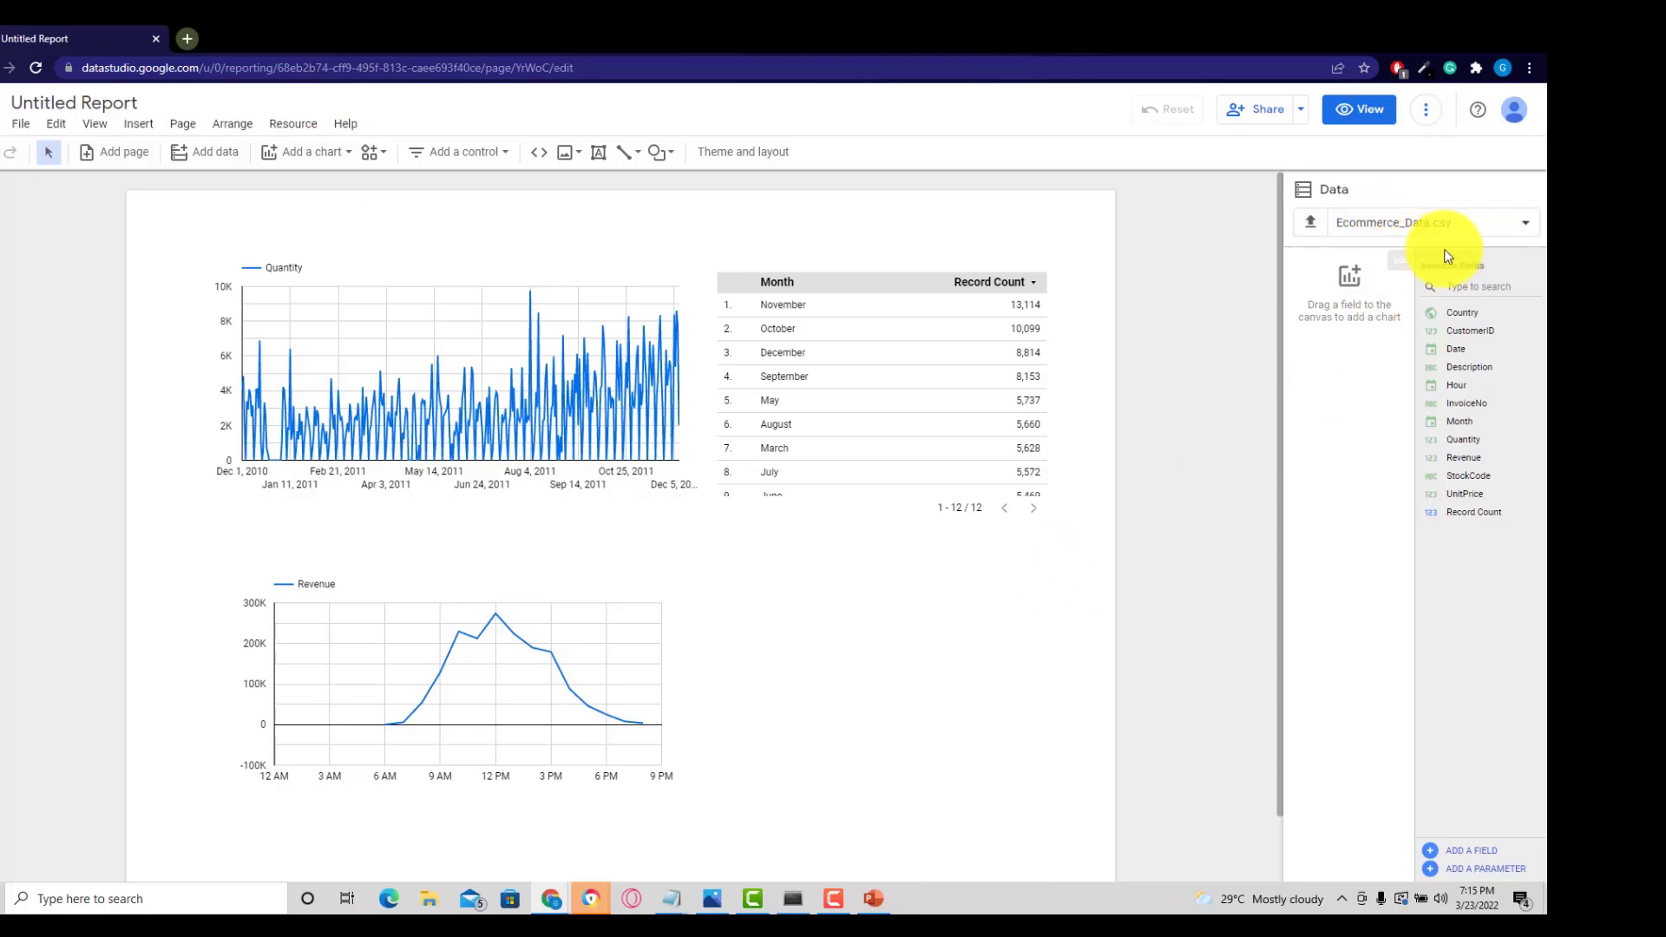
Start a new calculated field in the Ecommerce_Data.csv source, insert the WEEKDAY function and read through its help
left_click(1310, 223)
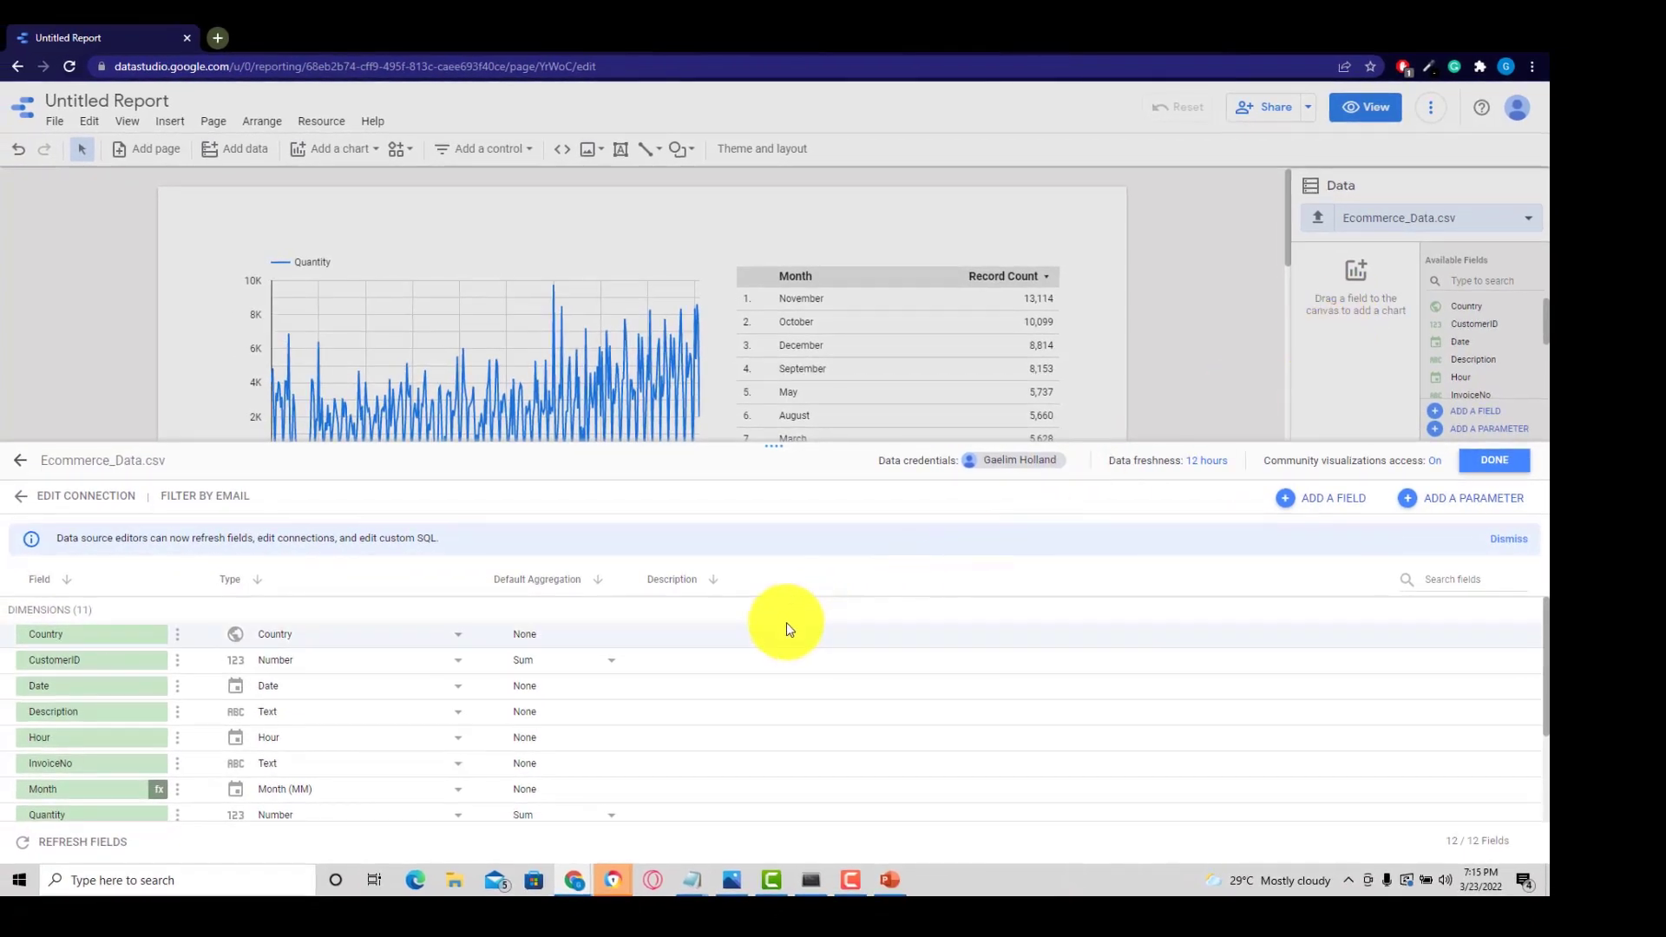
left_click(1315, 501)
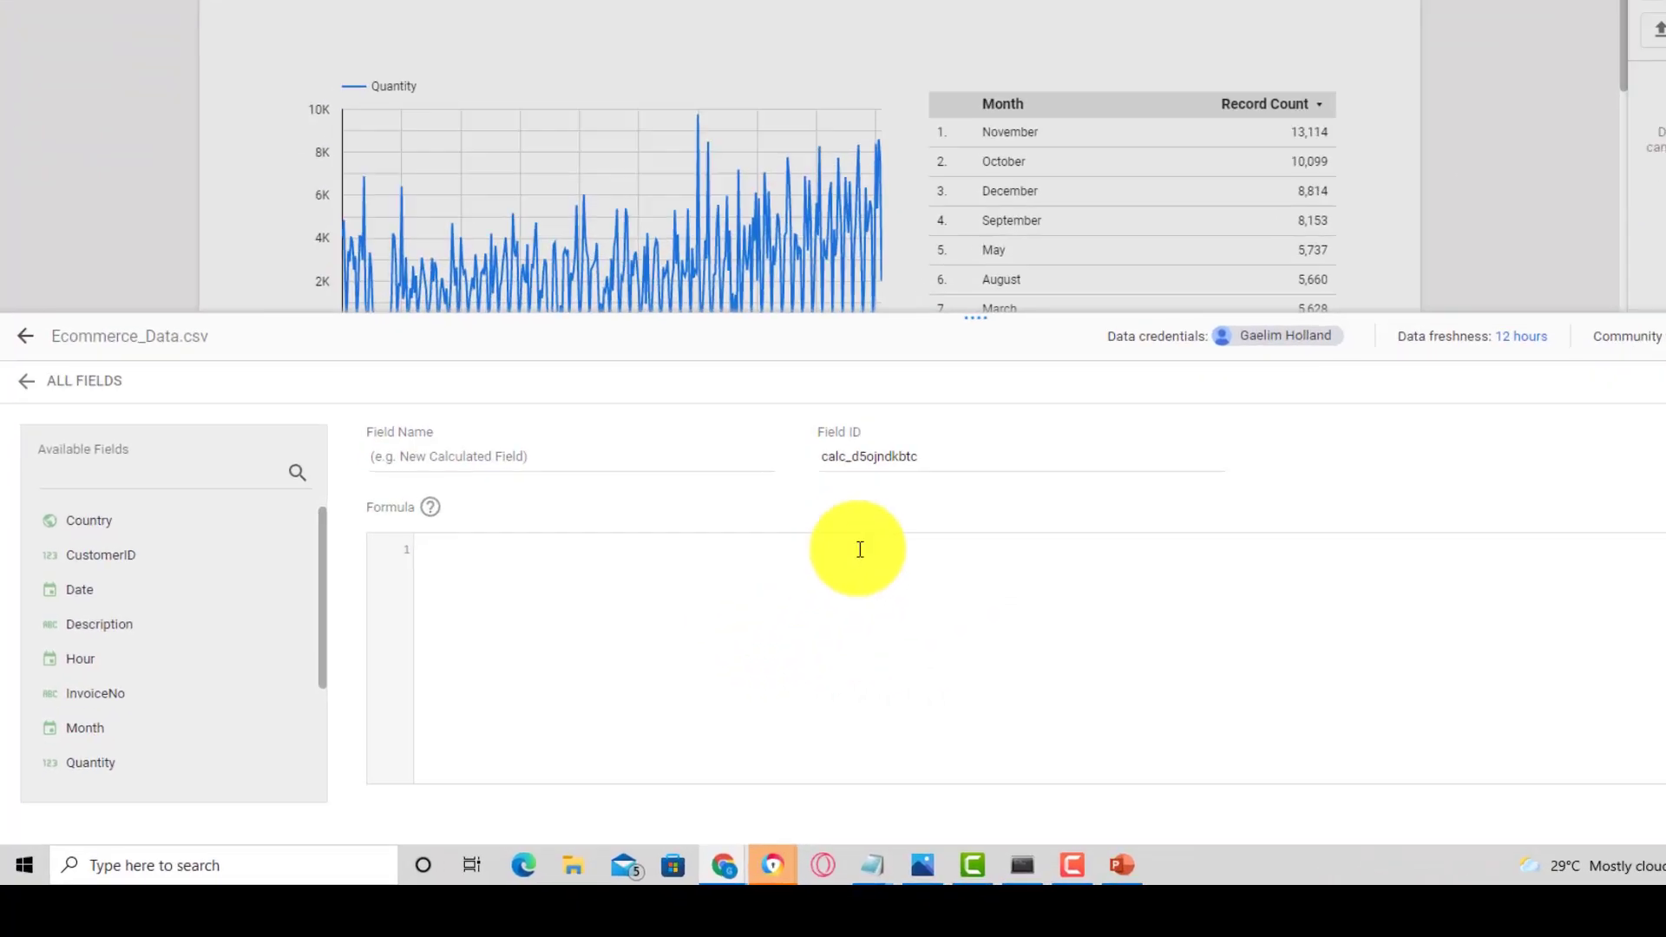
left_click(678, 646)
type("wee")
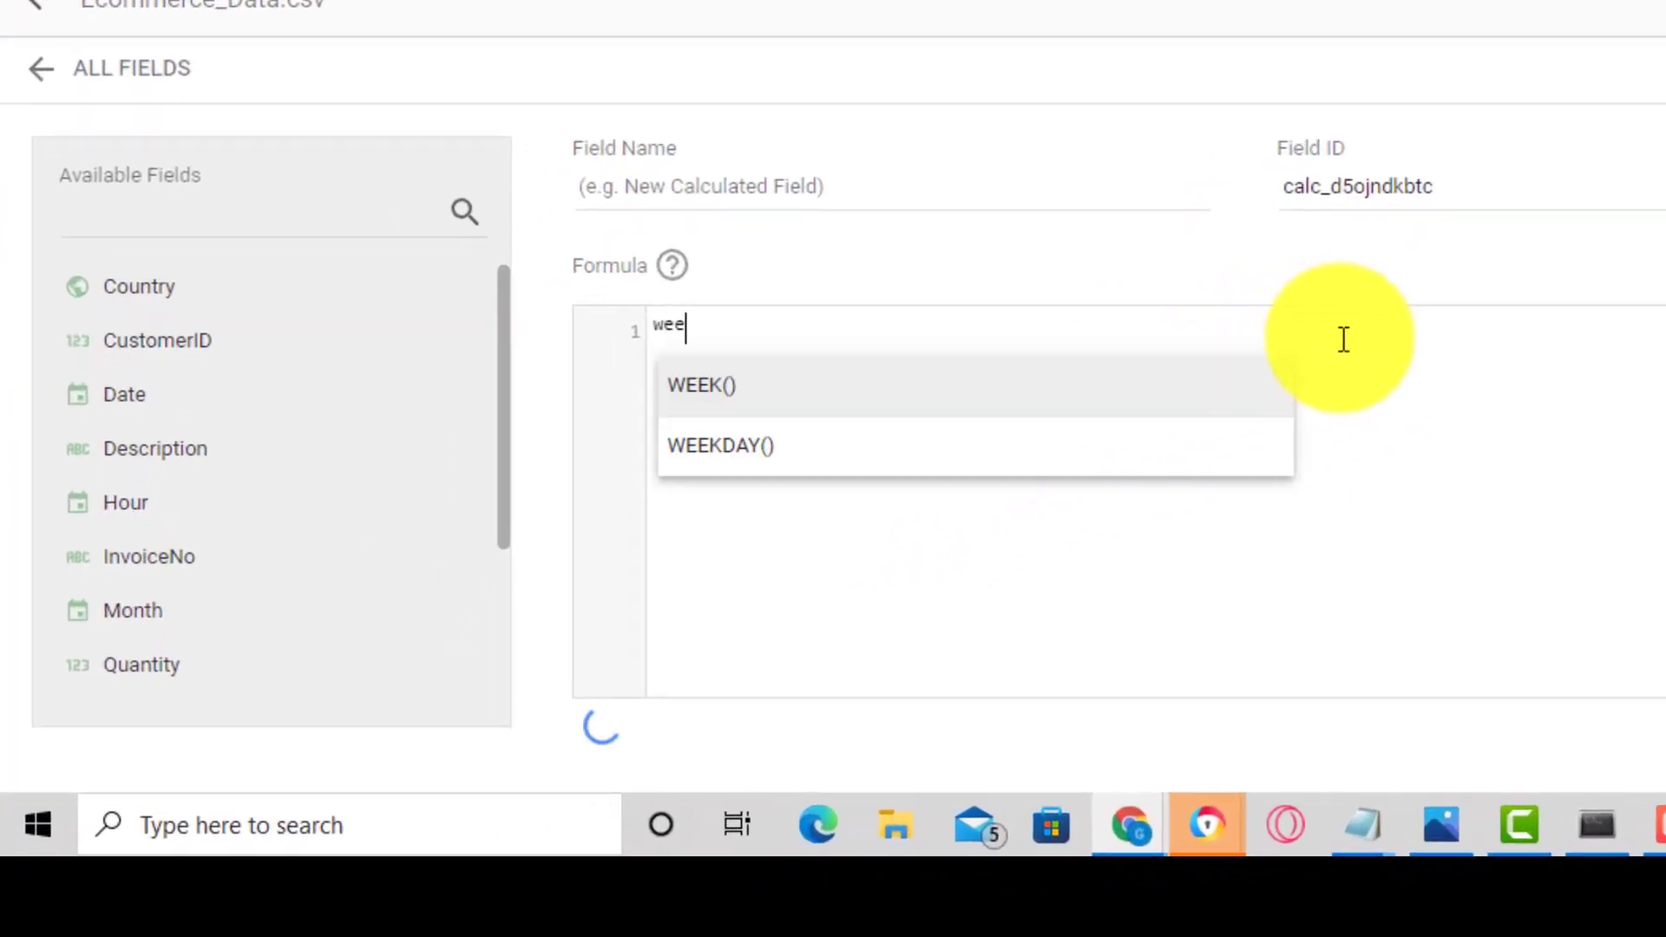
left_click(926, 459)
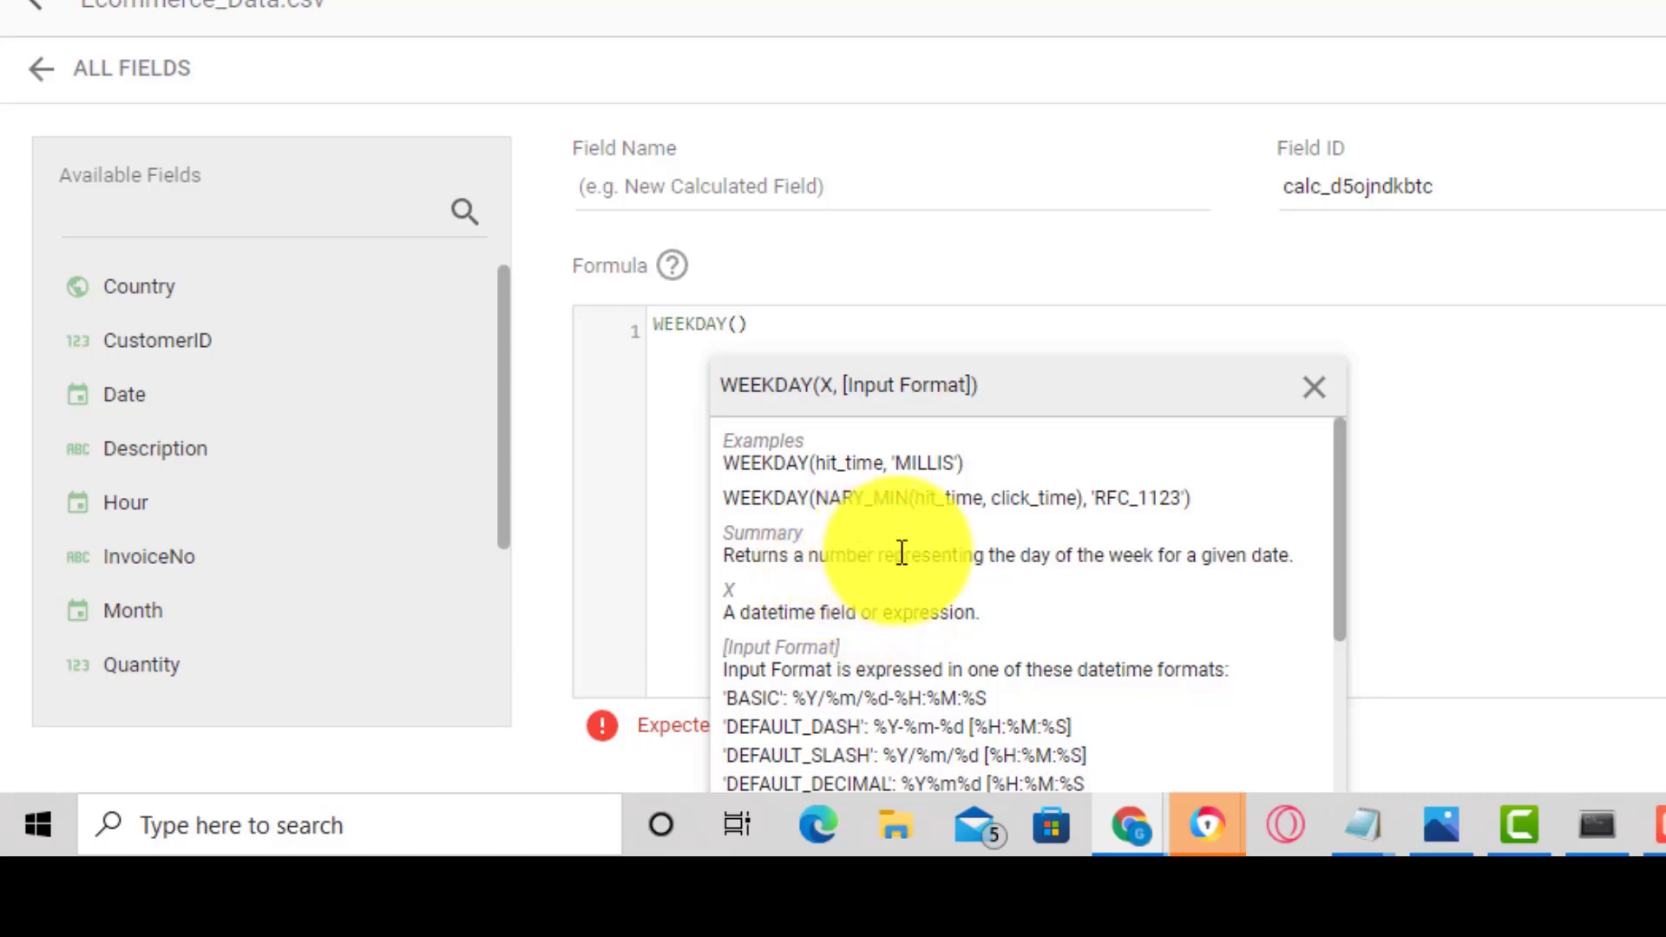
scroll(1132, 532, "down", 1)
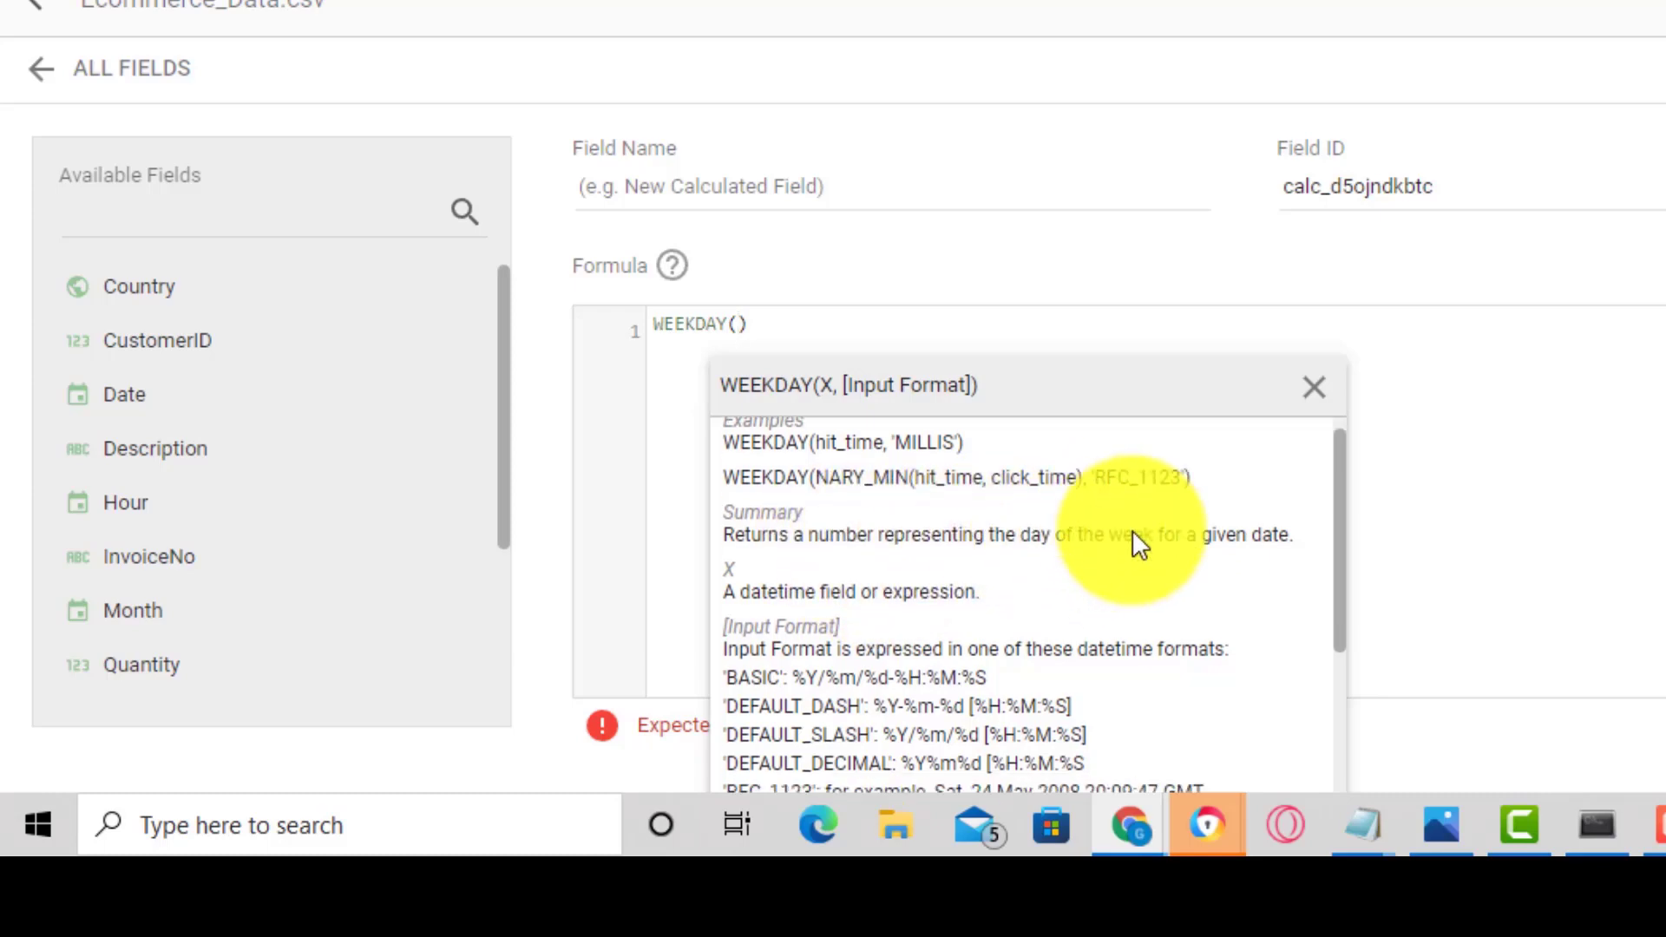
scroll(1133, 533, "down", 3)
scroll(1135, 531, "up", 2)
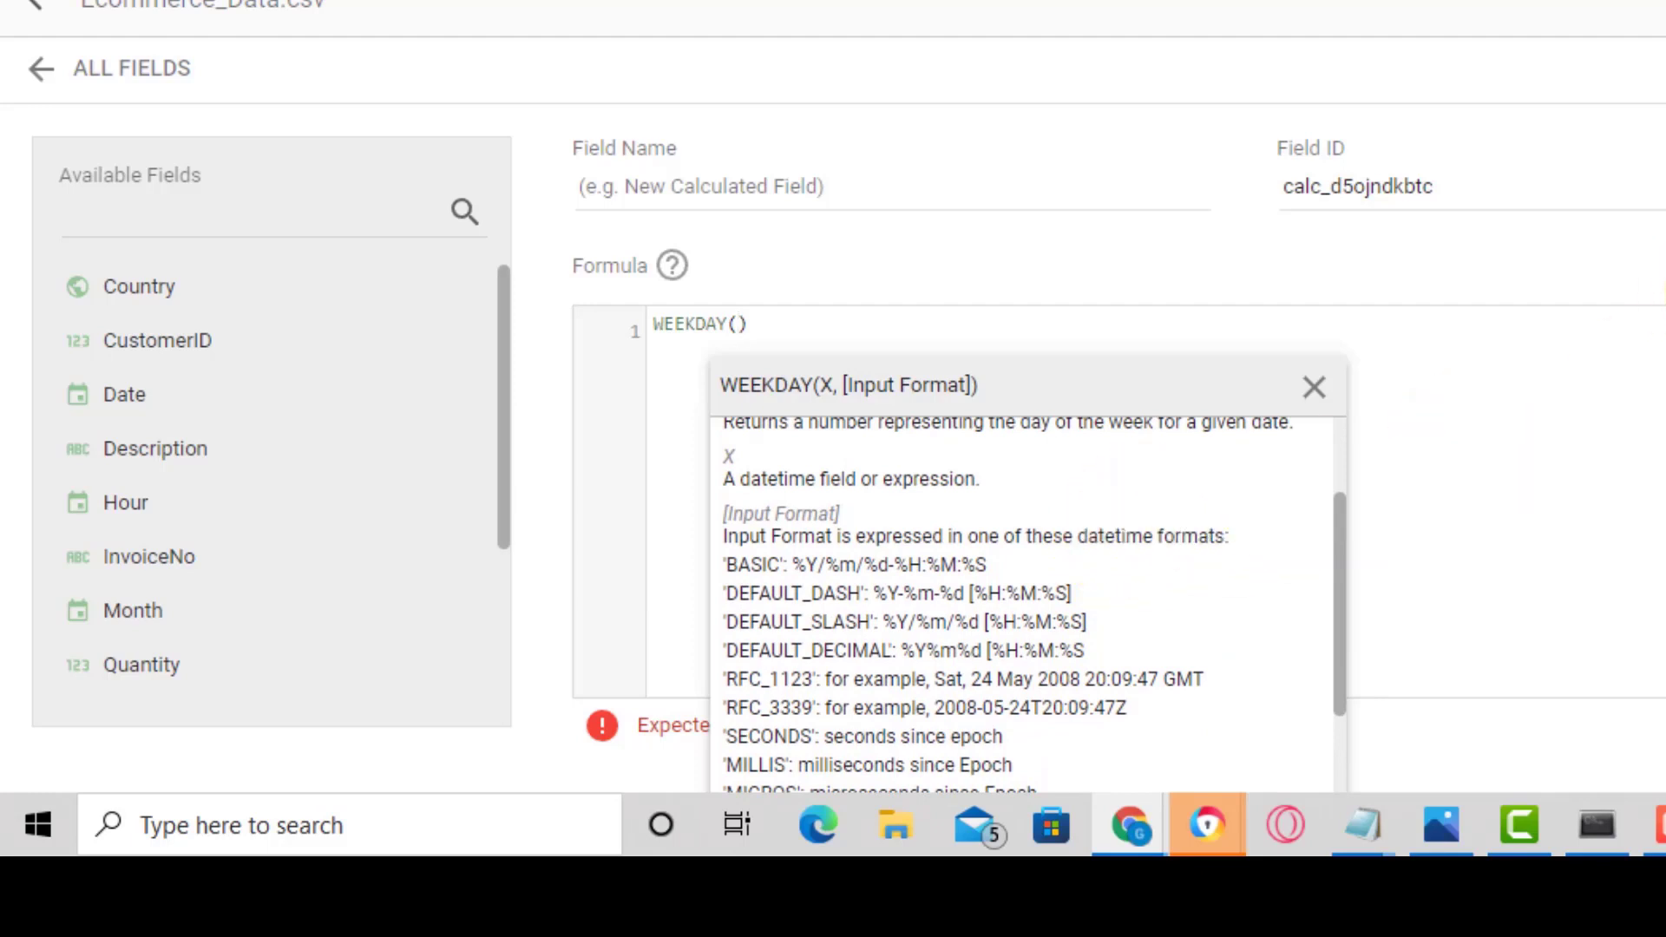
Complete the formula as WEEKDAY(Date), save the calculated field as Weekday and finish editing the data source
left_click_drag(489, 375, 743, 330)
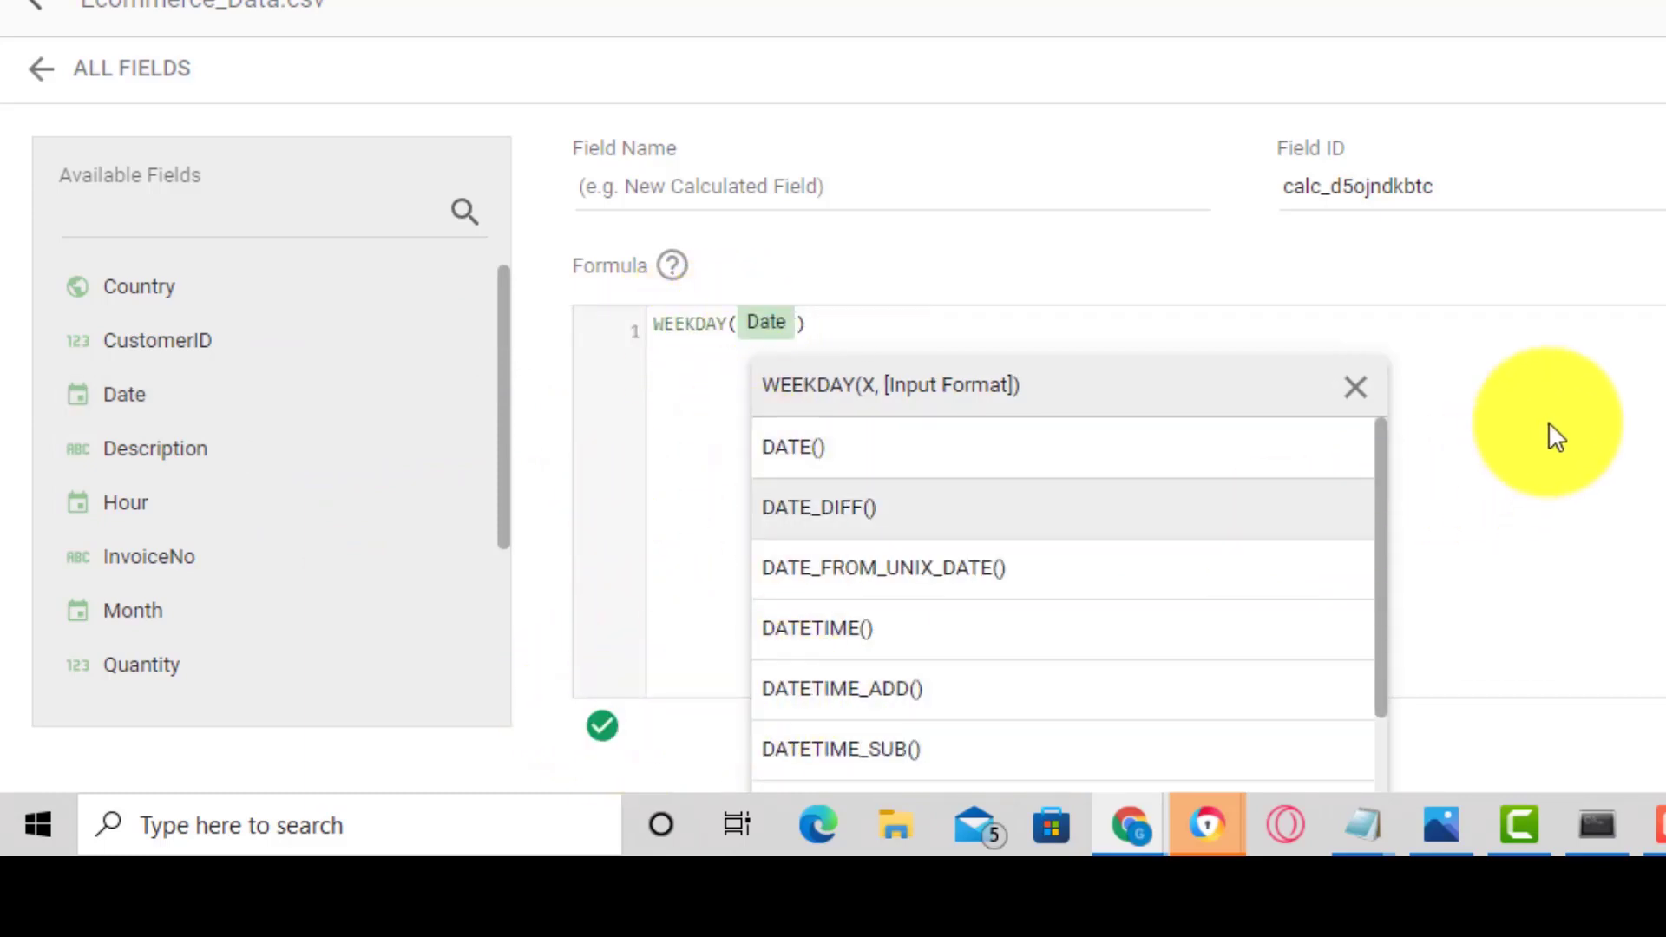
left_click(1548, 421)
mouse_move(590, 727)
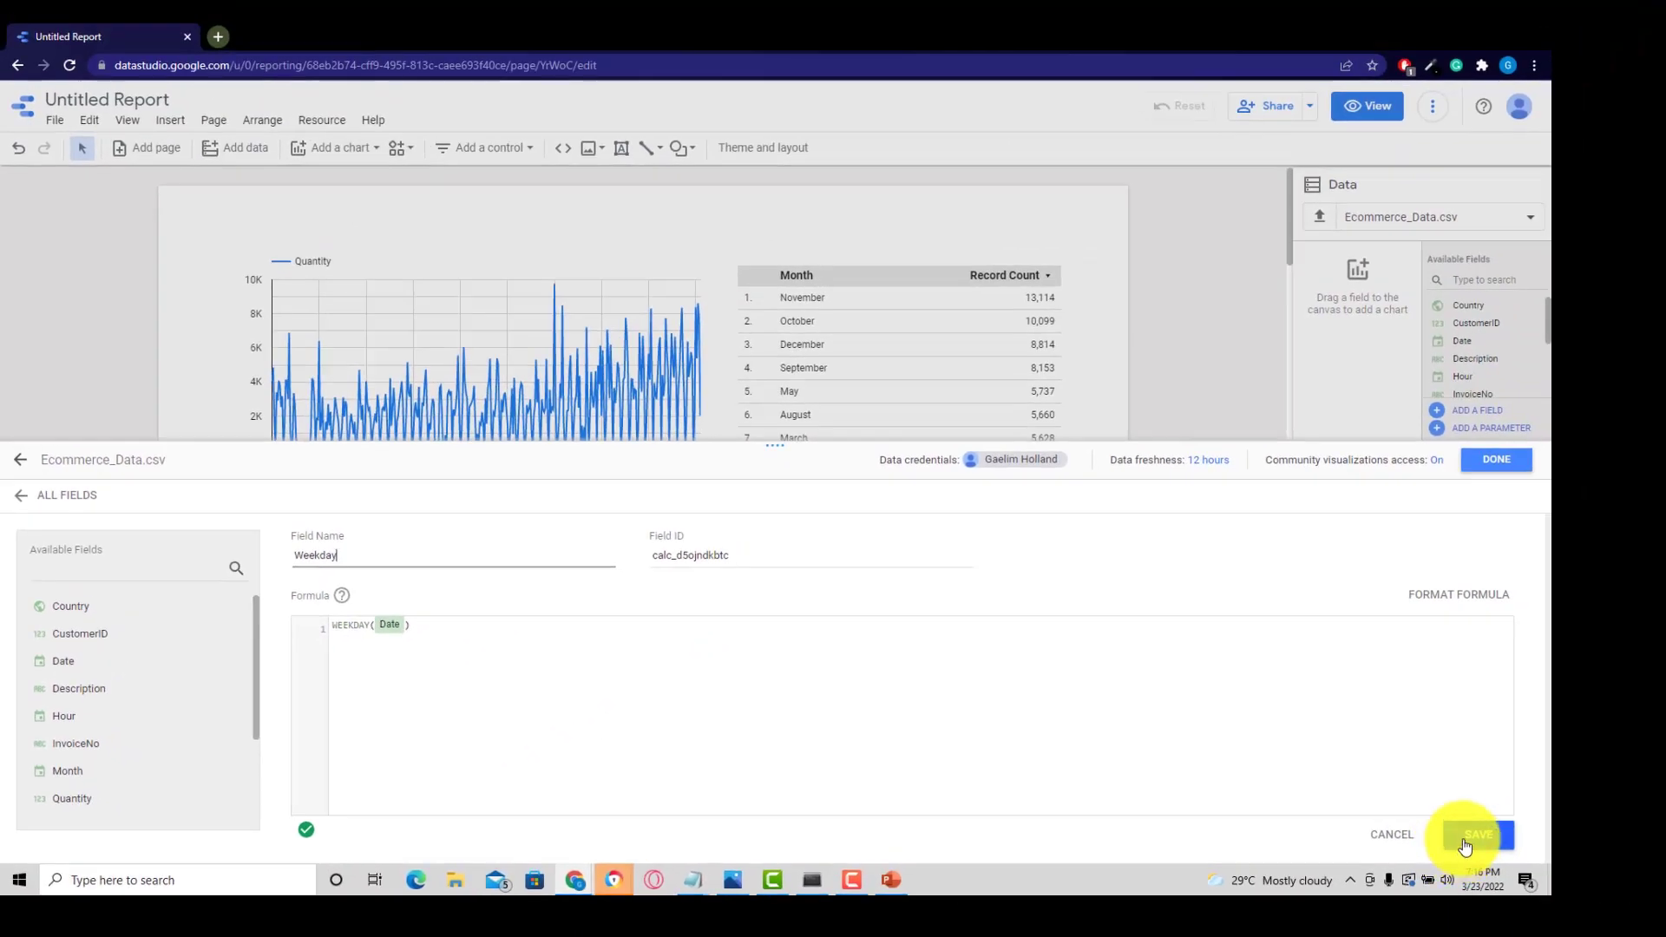
left_click(1569, 833)
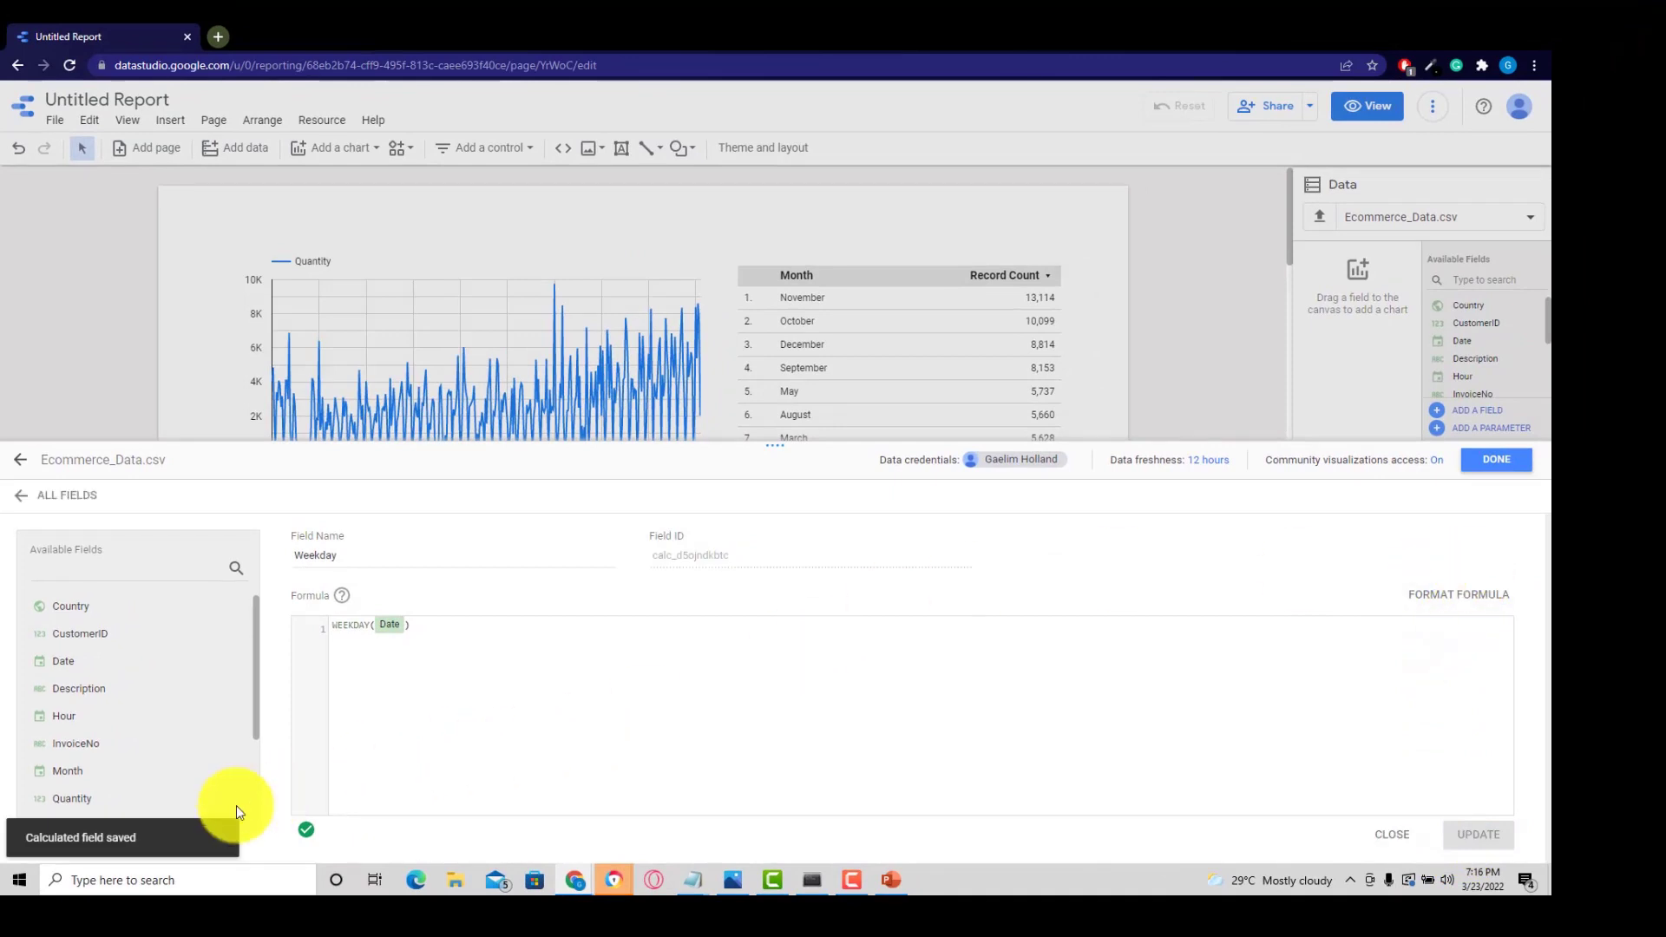
left_click(1478, 469)
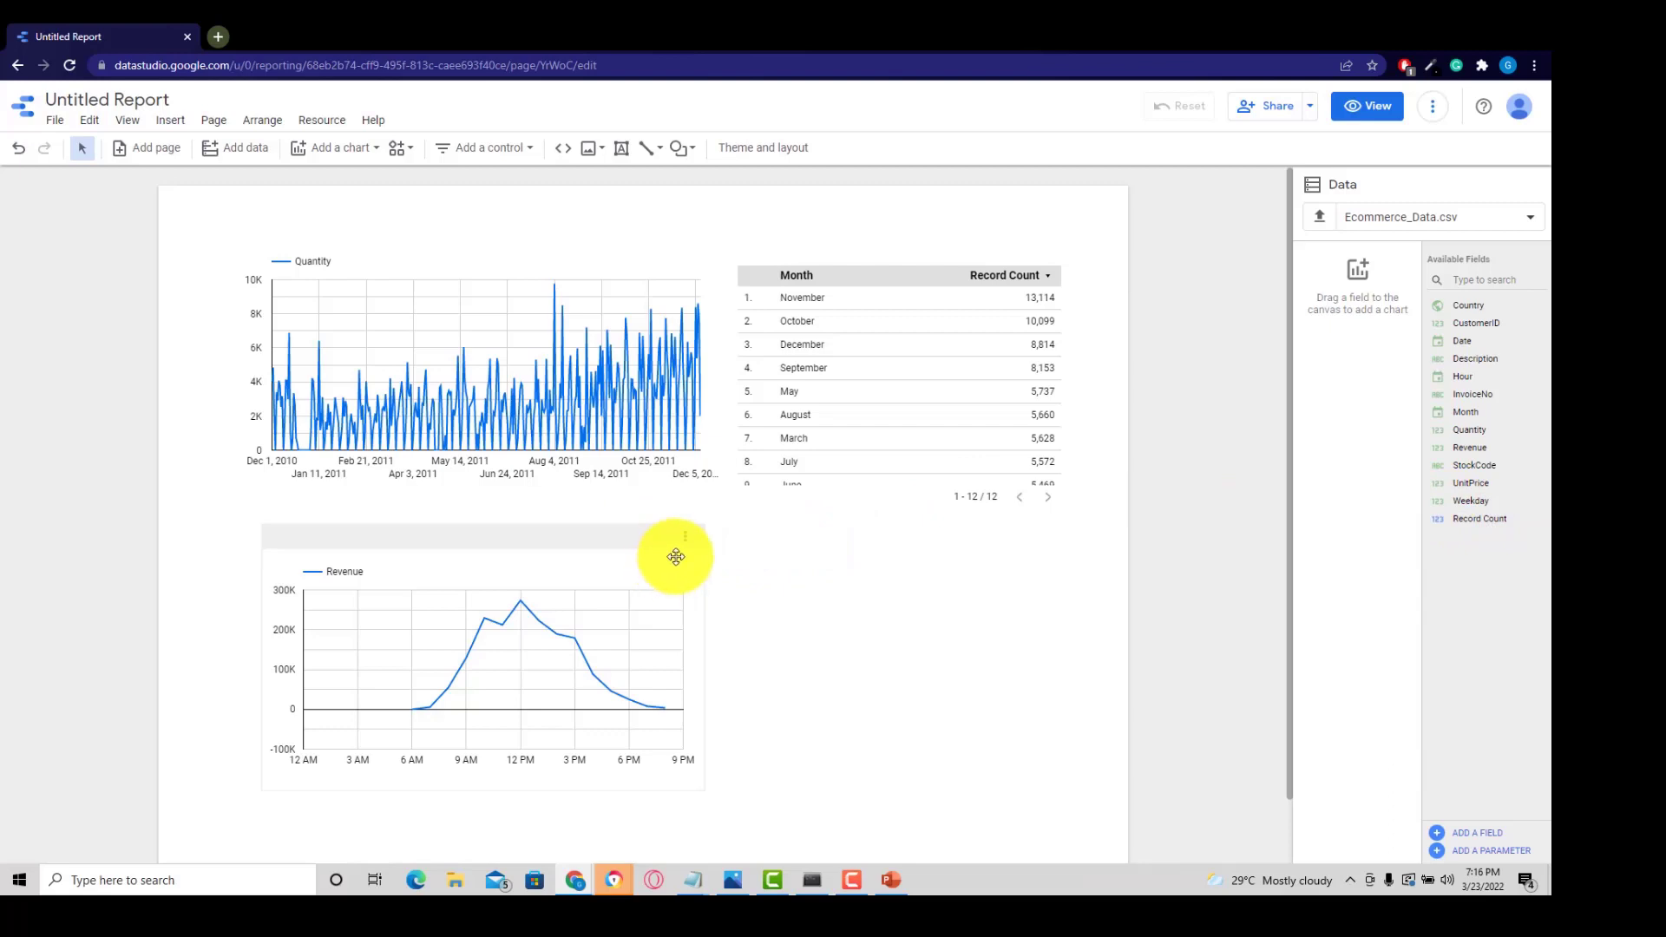
Move the Revenue chart slightly up and to the left beneath the Quantity chart
left_click(617, 543)
left_click_drag(617, 543, 576, 528)
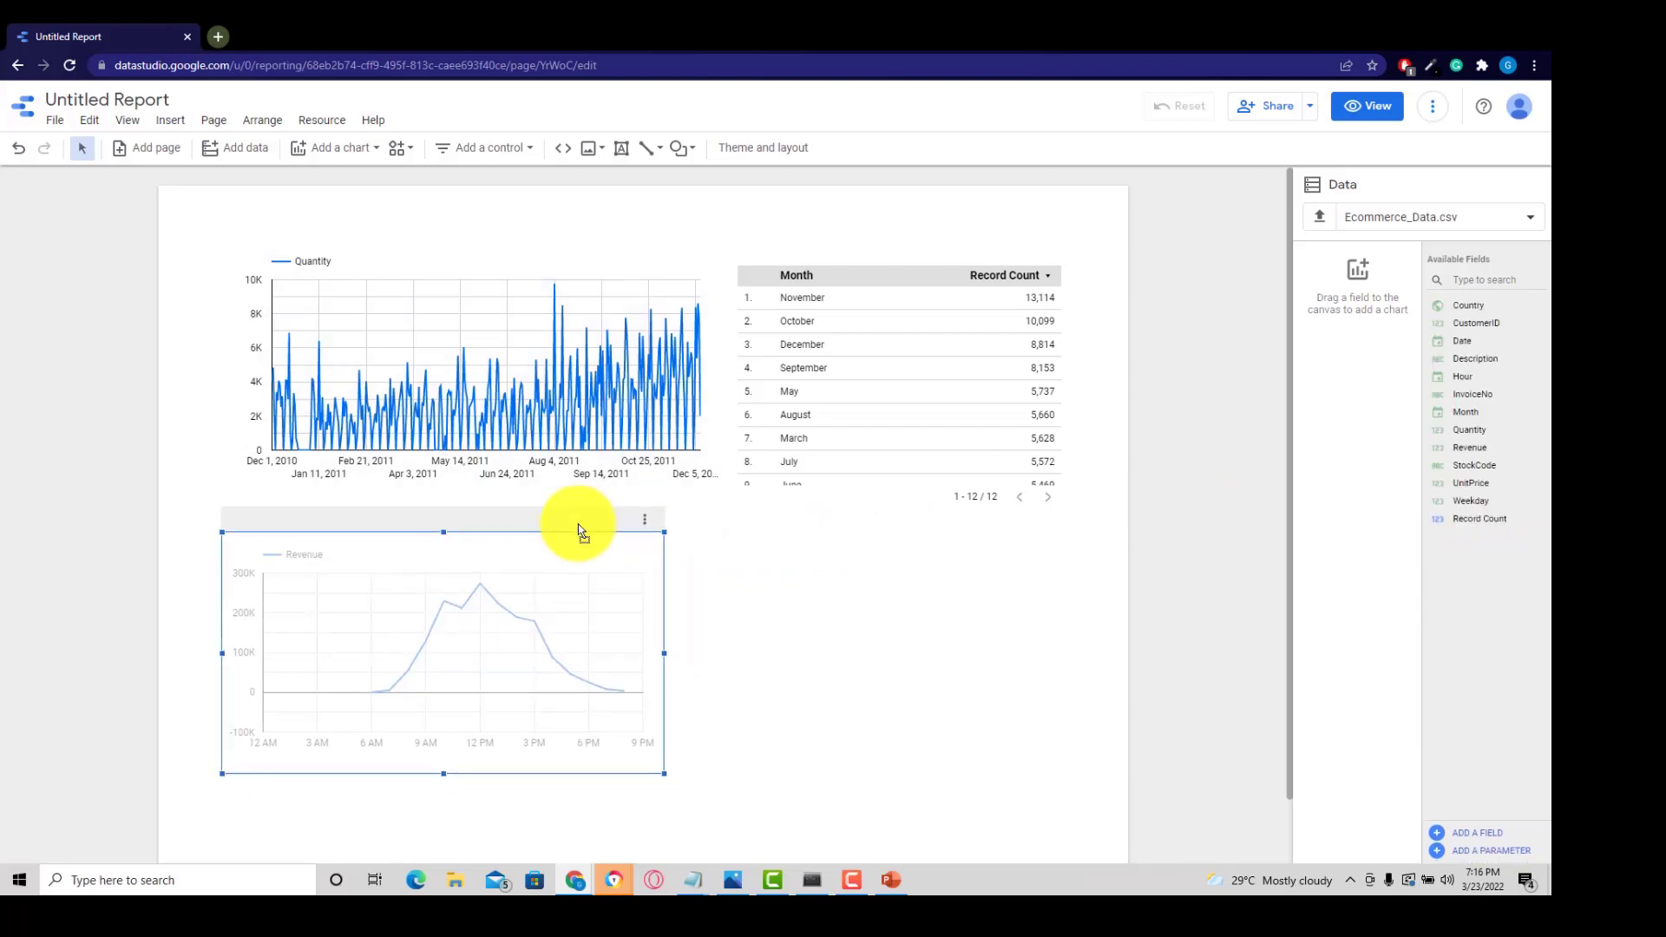
left_click(858, 562)
Add the Weekday field to the page as a chart below the Month table and enlarge its frame
left_click_drag(1455, 500, 840, 578)
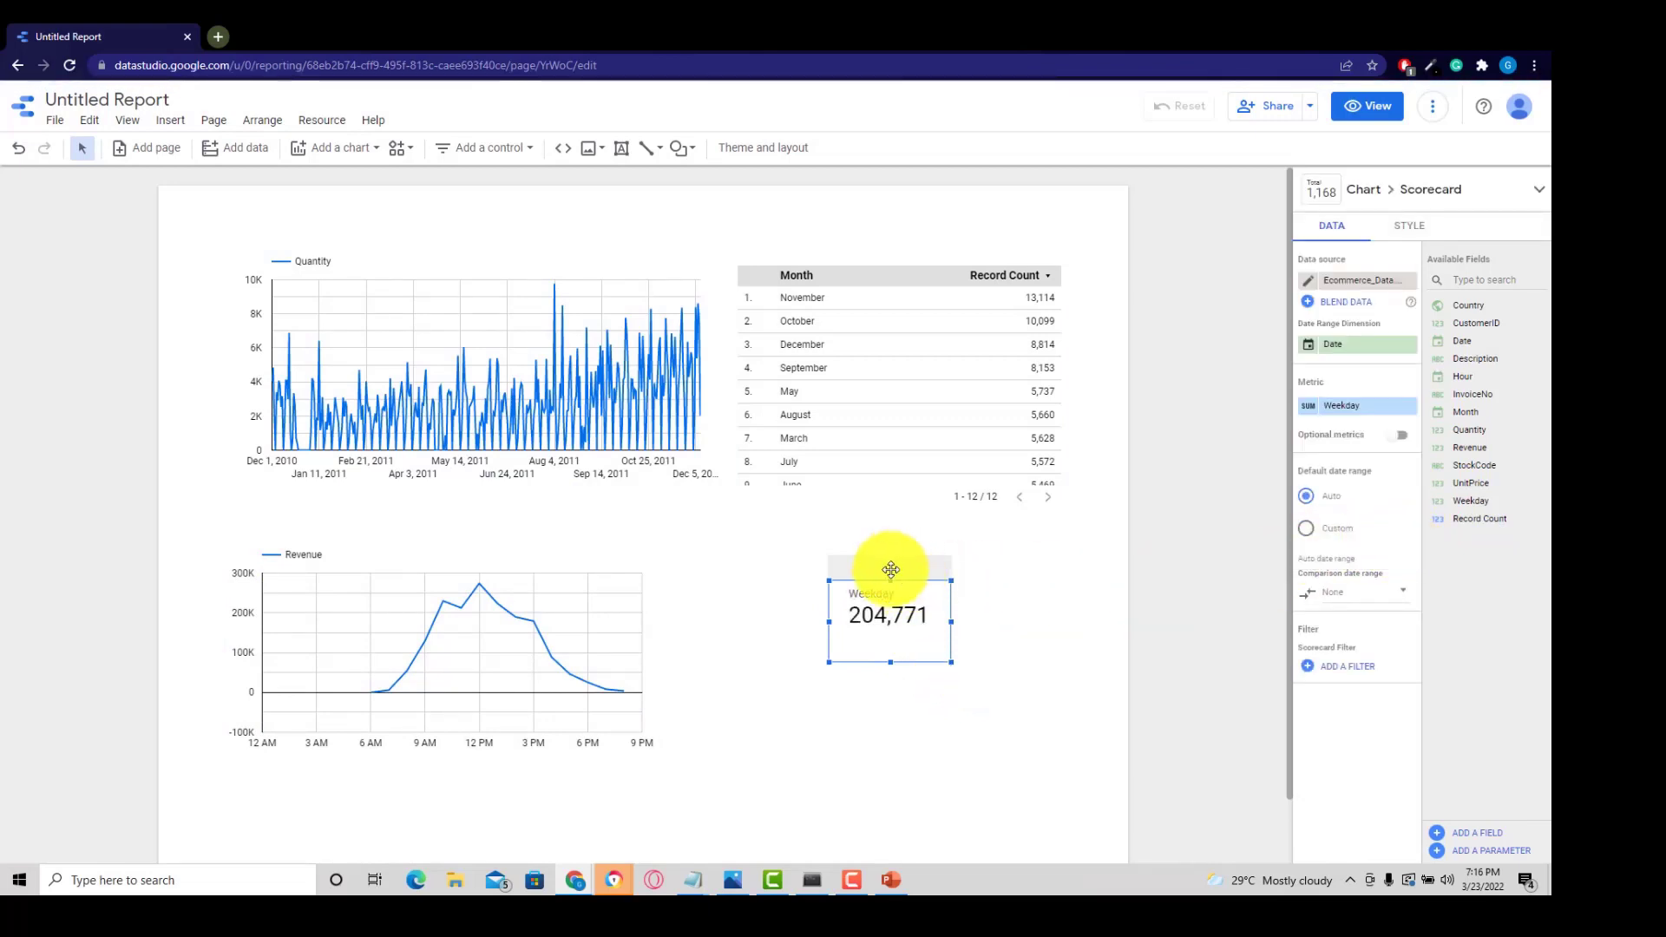
left_click_drag(891, 570, 810, 566)
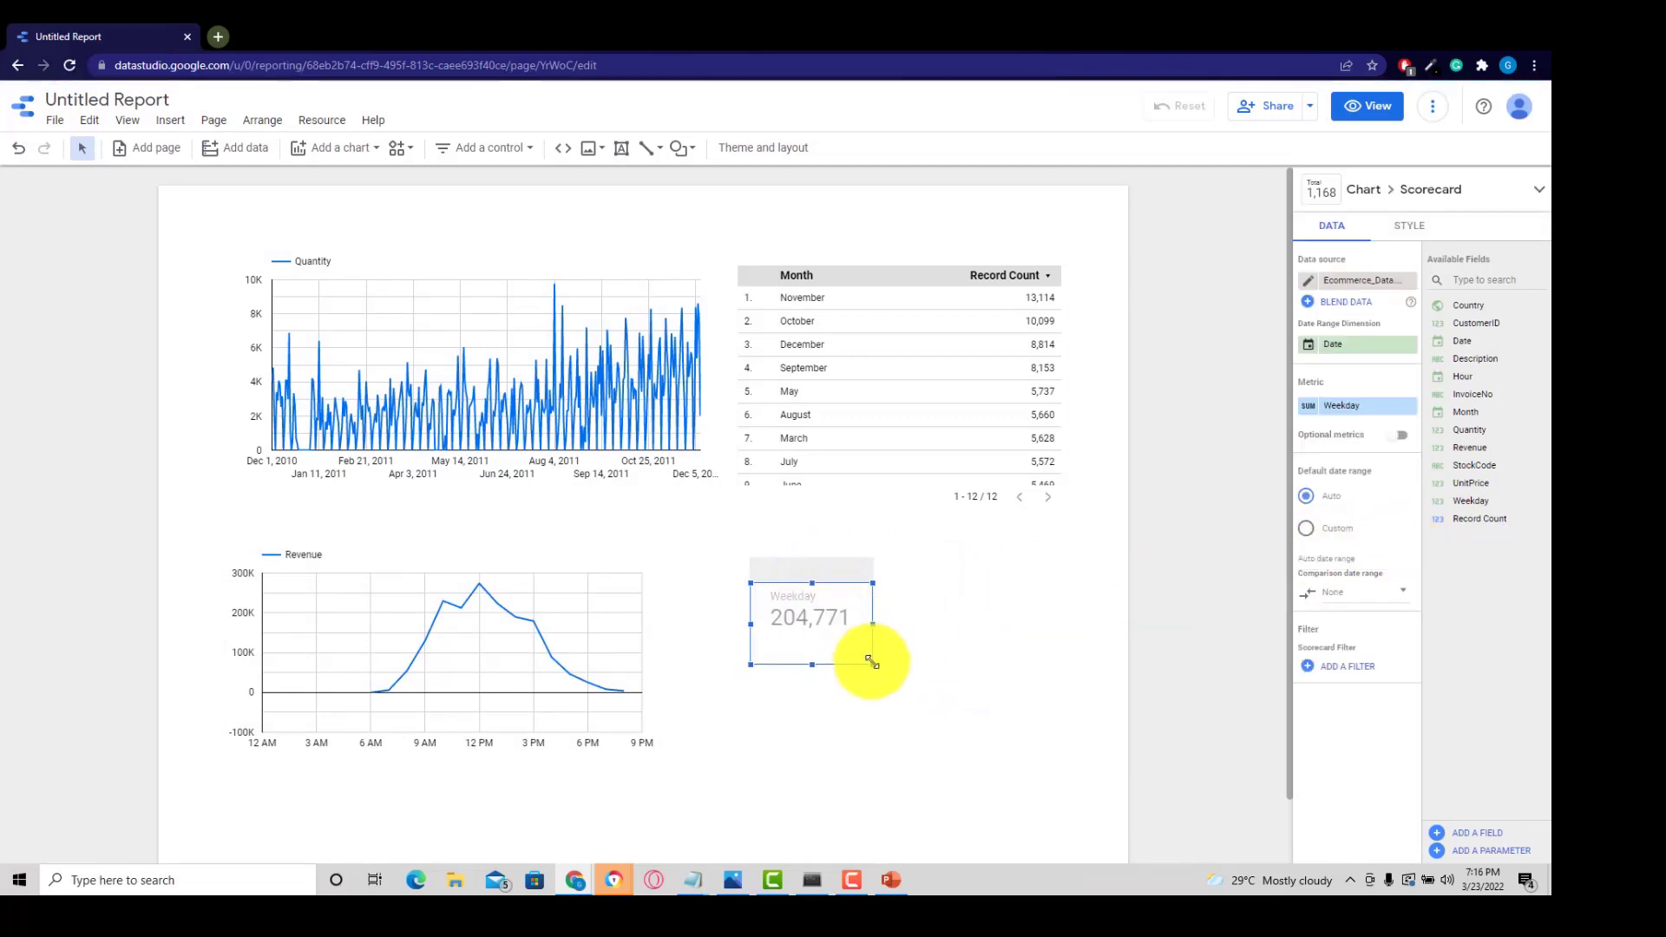
left_click_drag(872, 664, 990, 717)
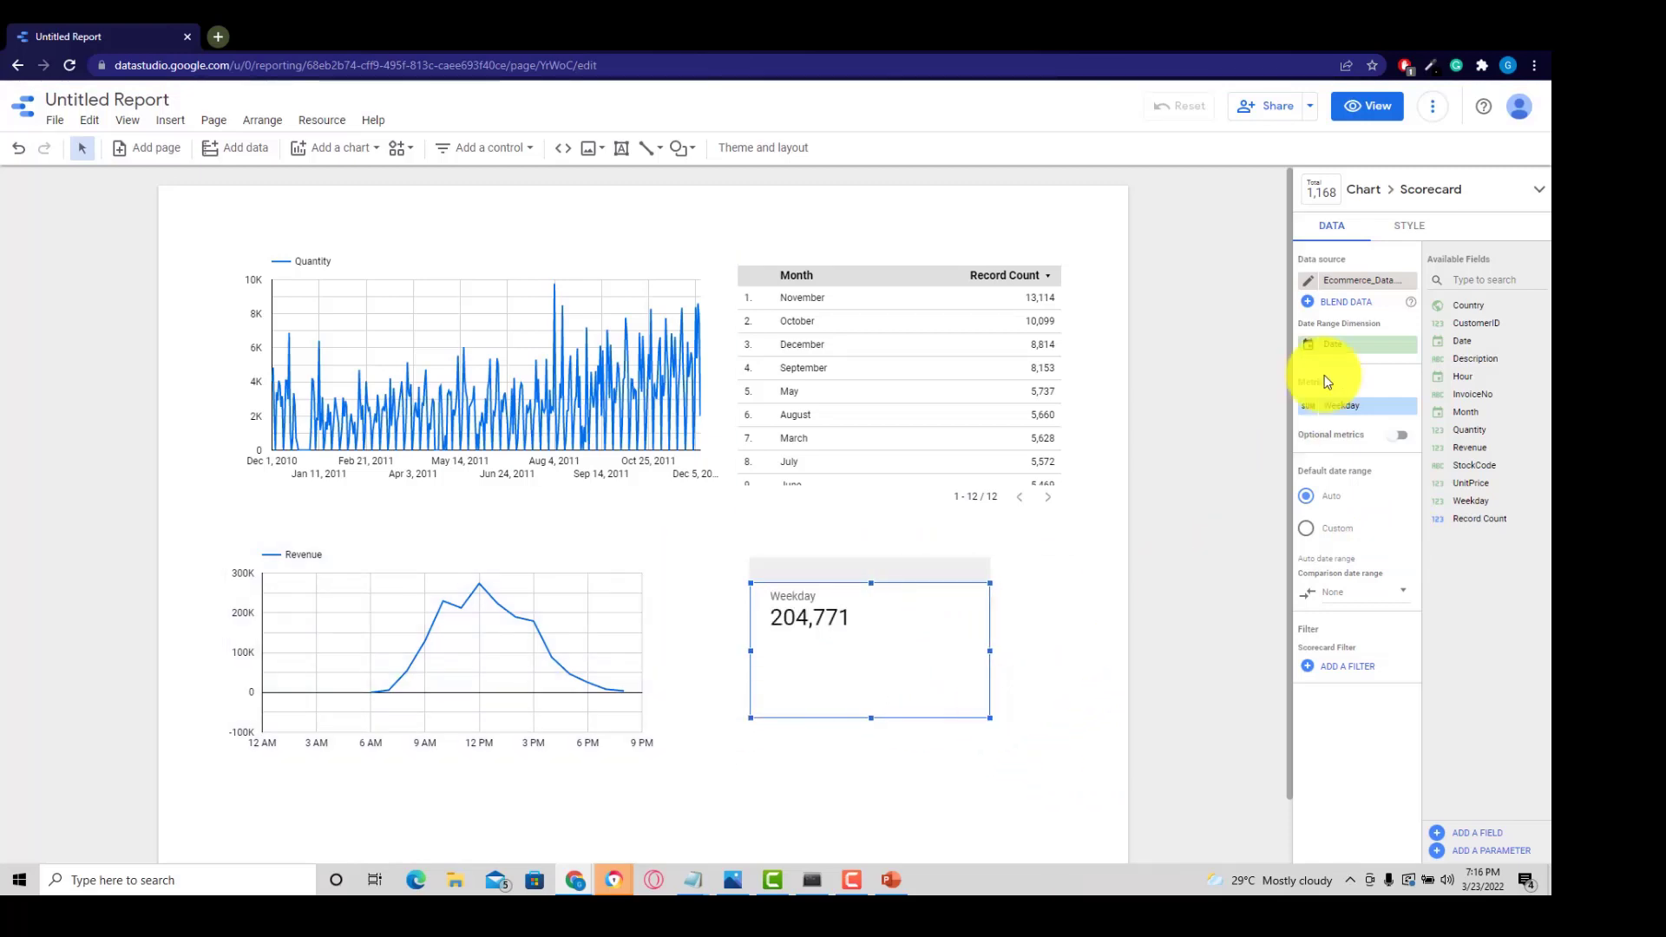
Change the Weekday scorecard into a table, then enlarge it and position it beneath the Month table
left_click(1324, 196)
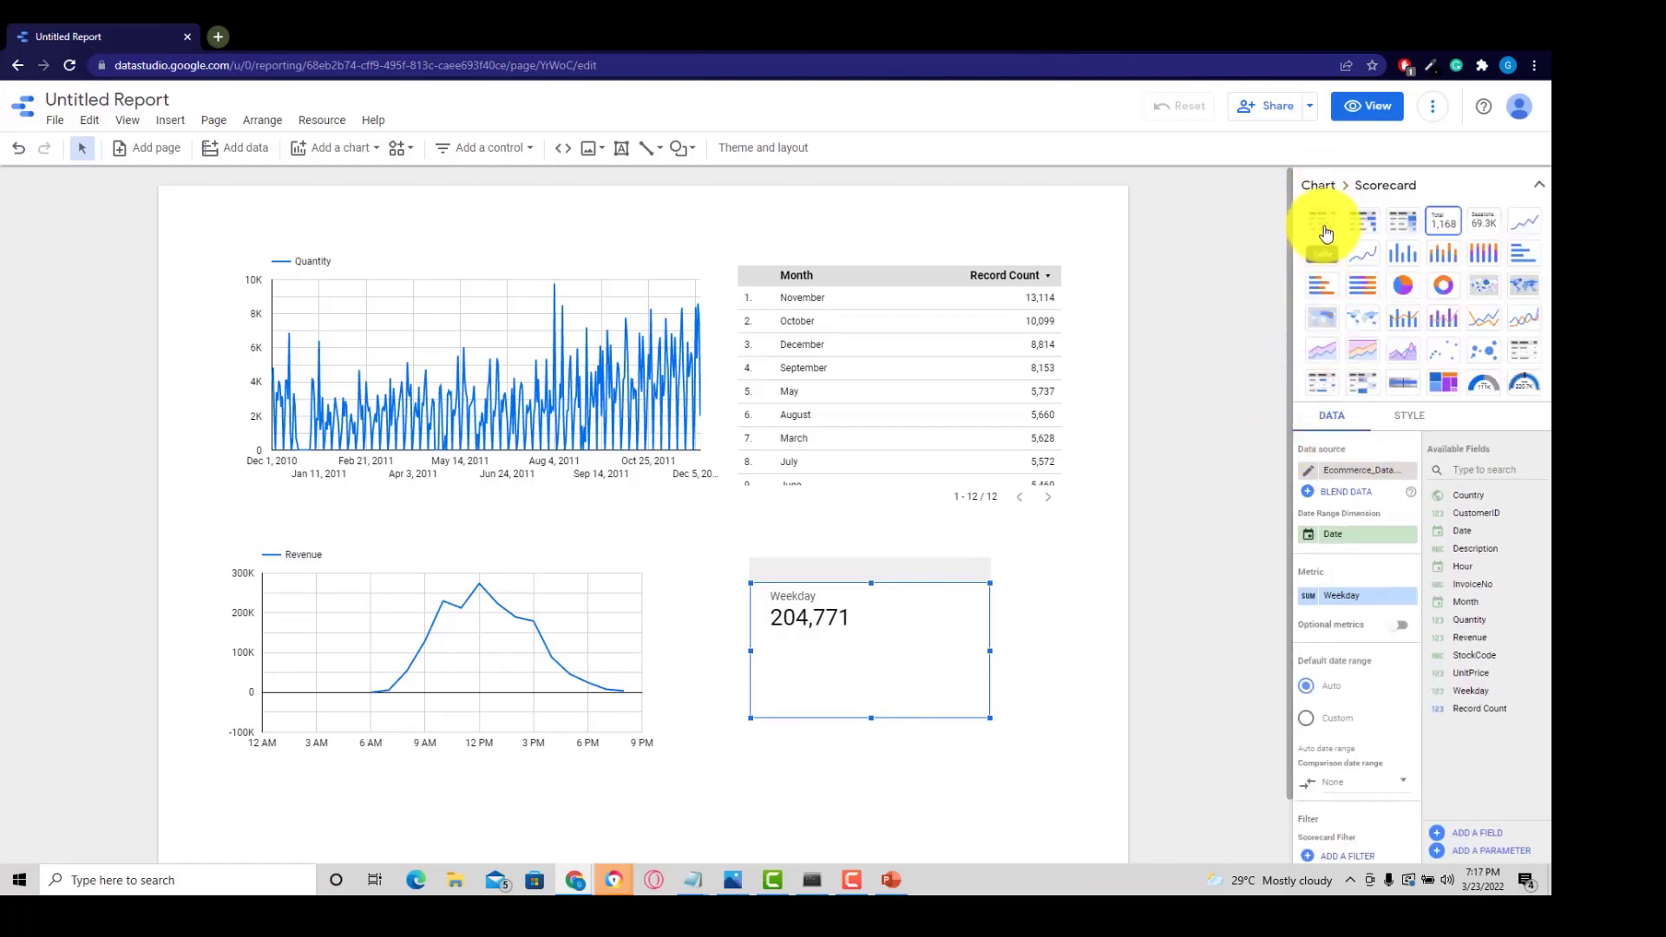
left_click(1323, 227)
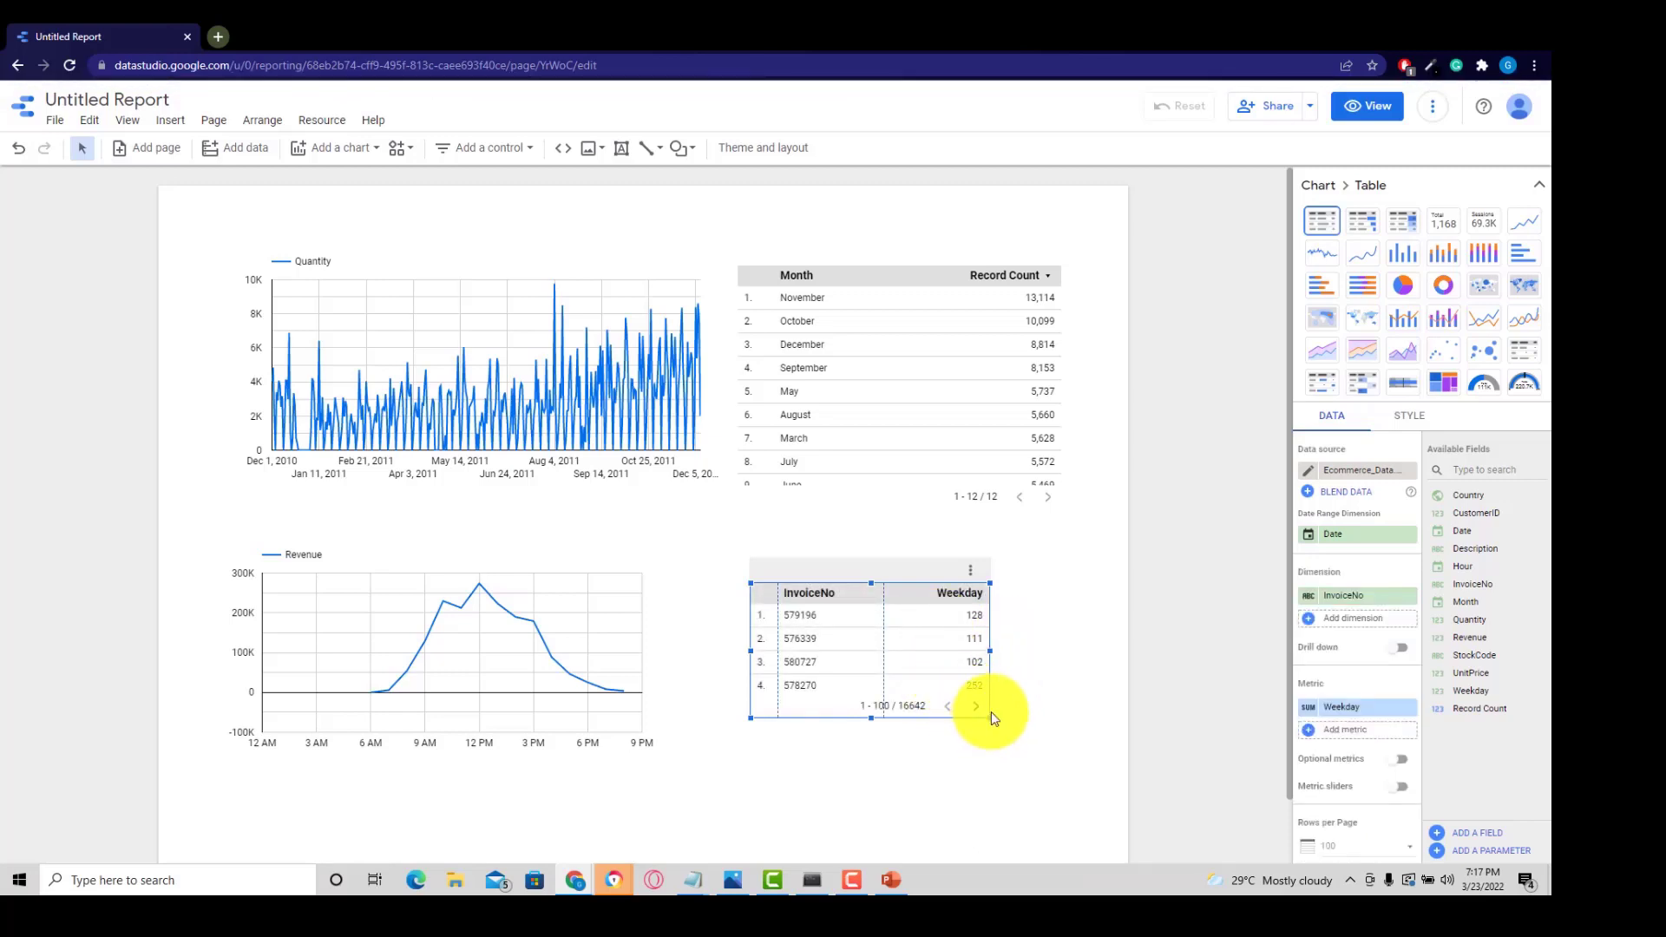
left_click_drag(989, 717, 1098, 816)
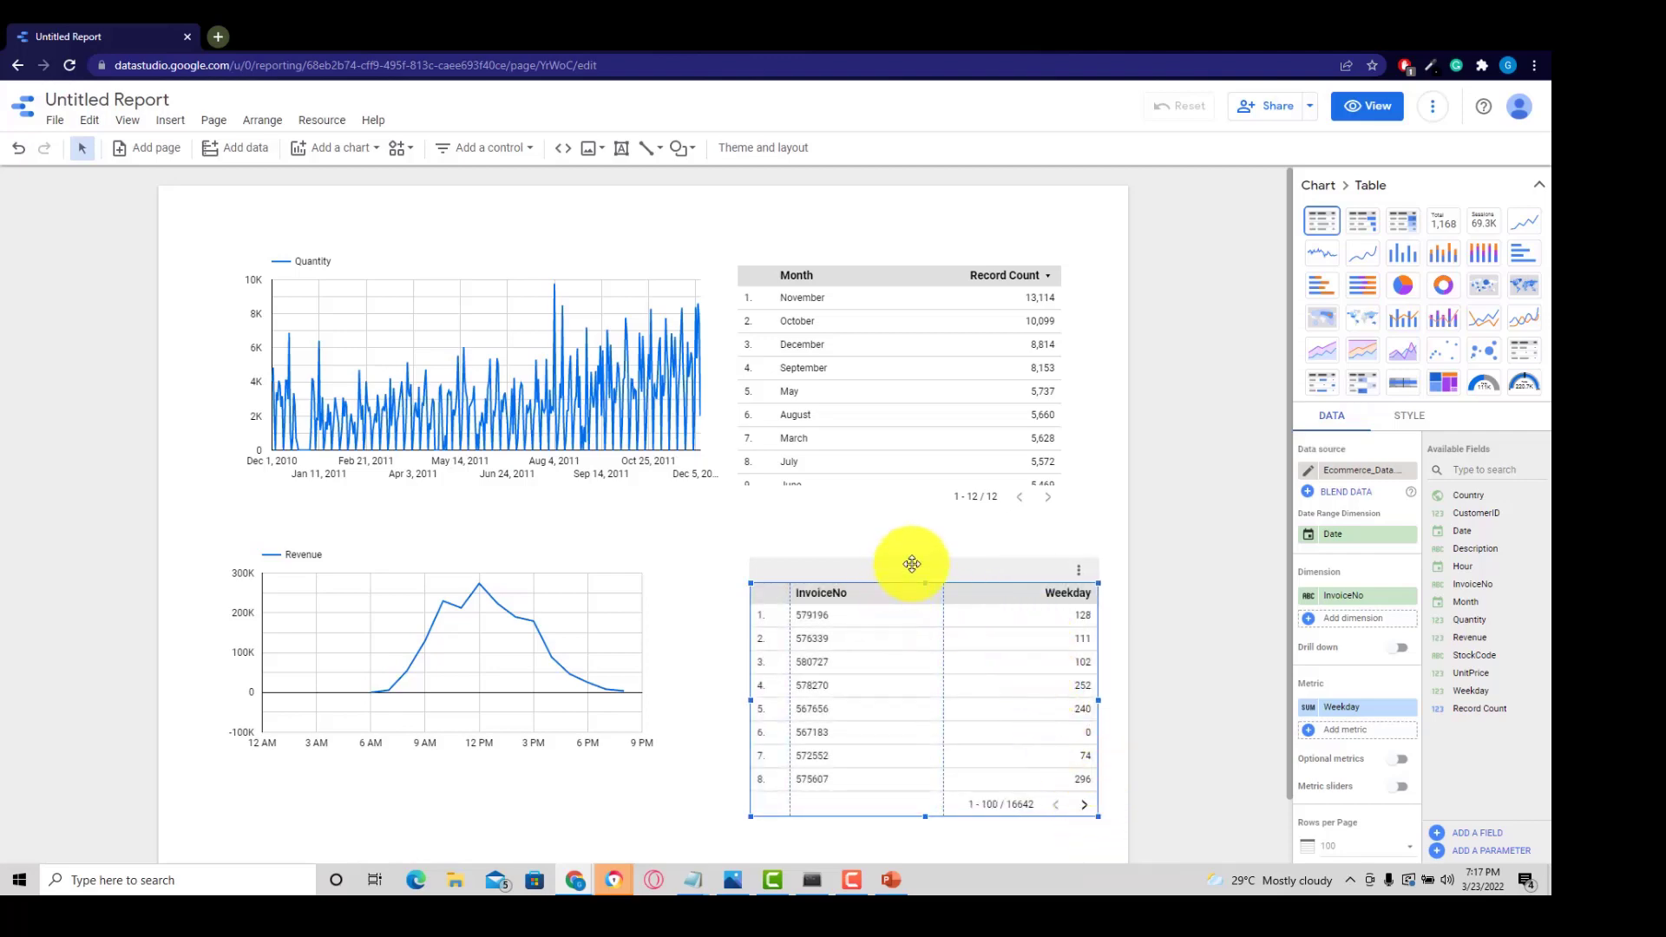
left_click_drag(905, 575, 881, 541)
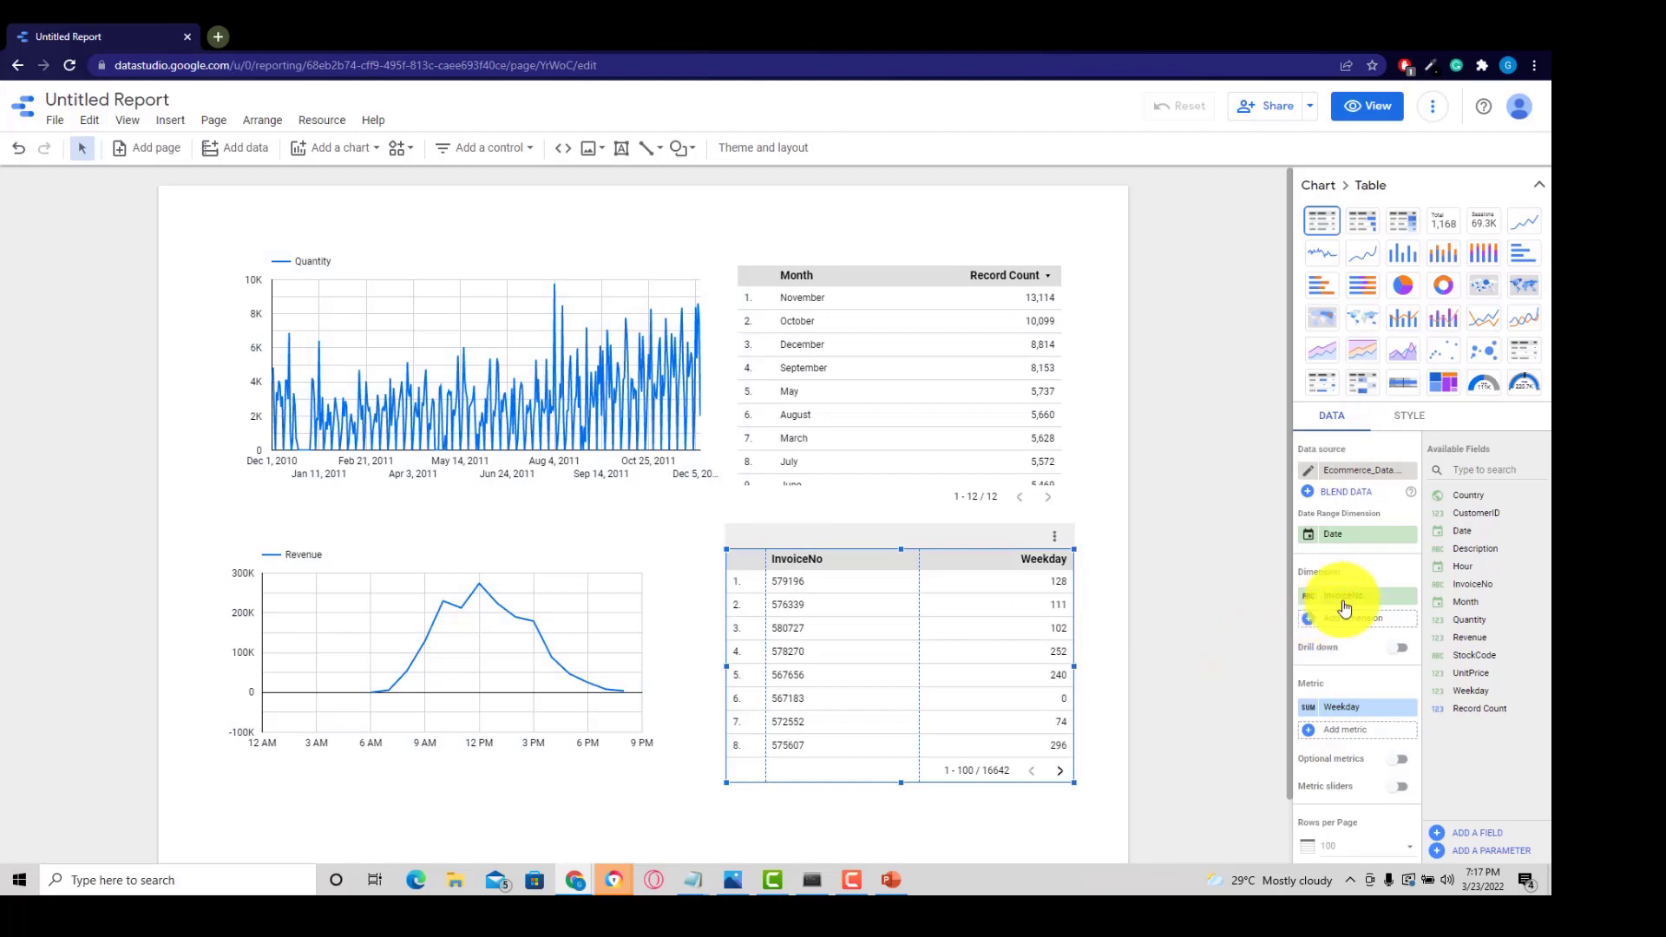
Remove the InvoiceNo dimension from the Weekday table and check the aggregation settings of its Weekday metric
left_click(1408, 596)
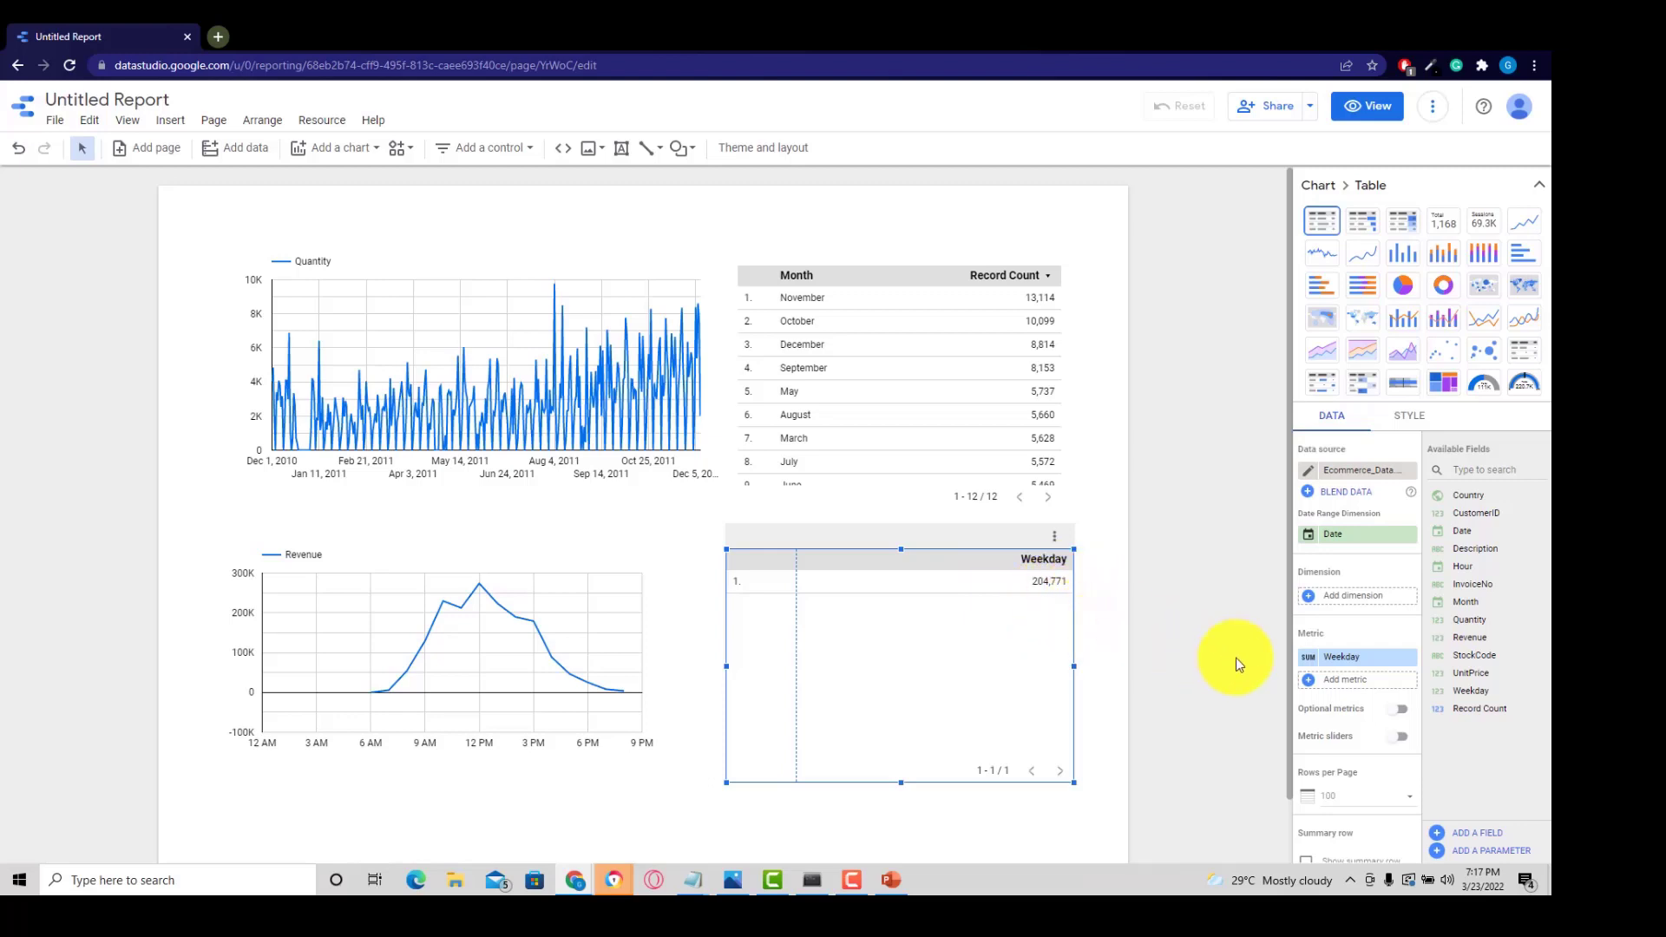
left_click(1311, 659)
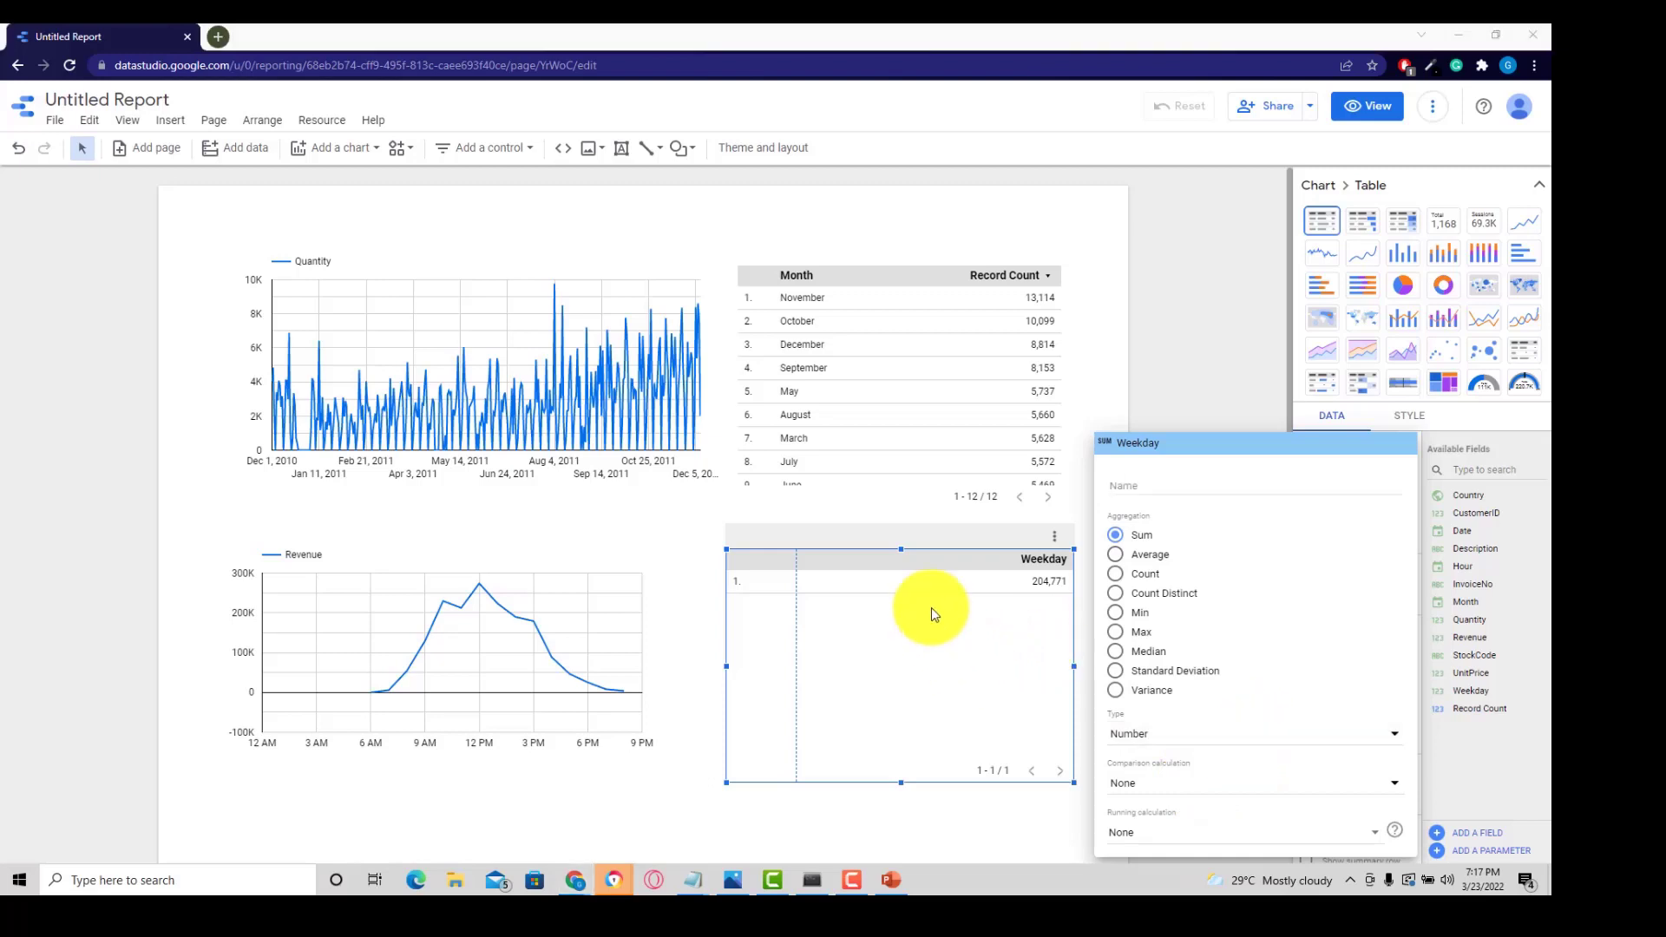
left_click(962, 546)
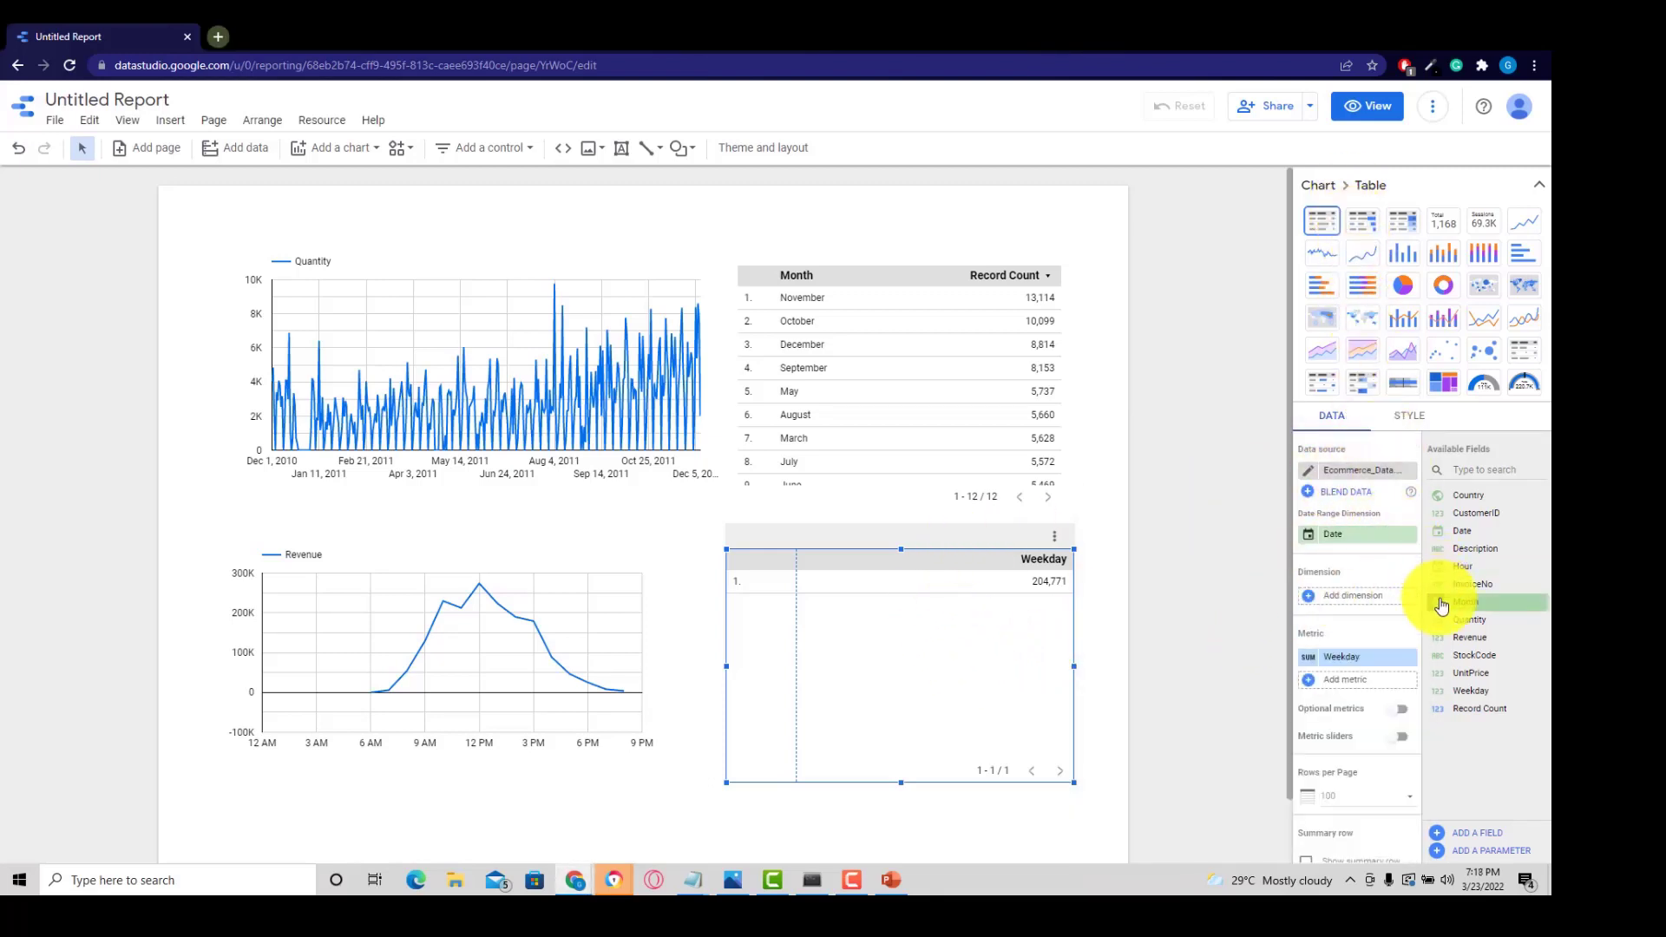
left_click(1345, 192)
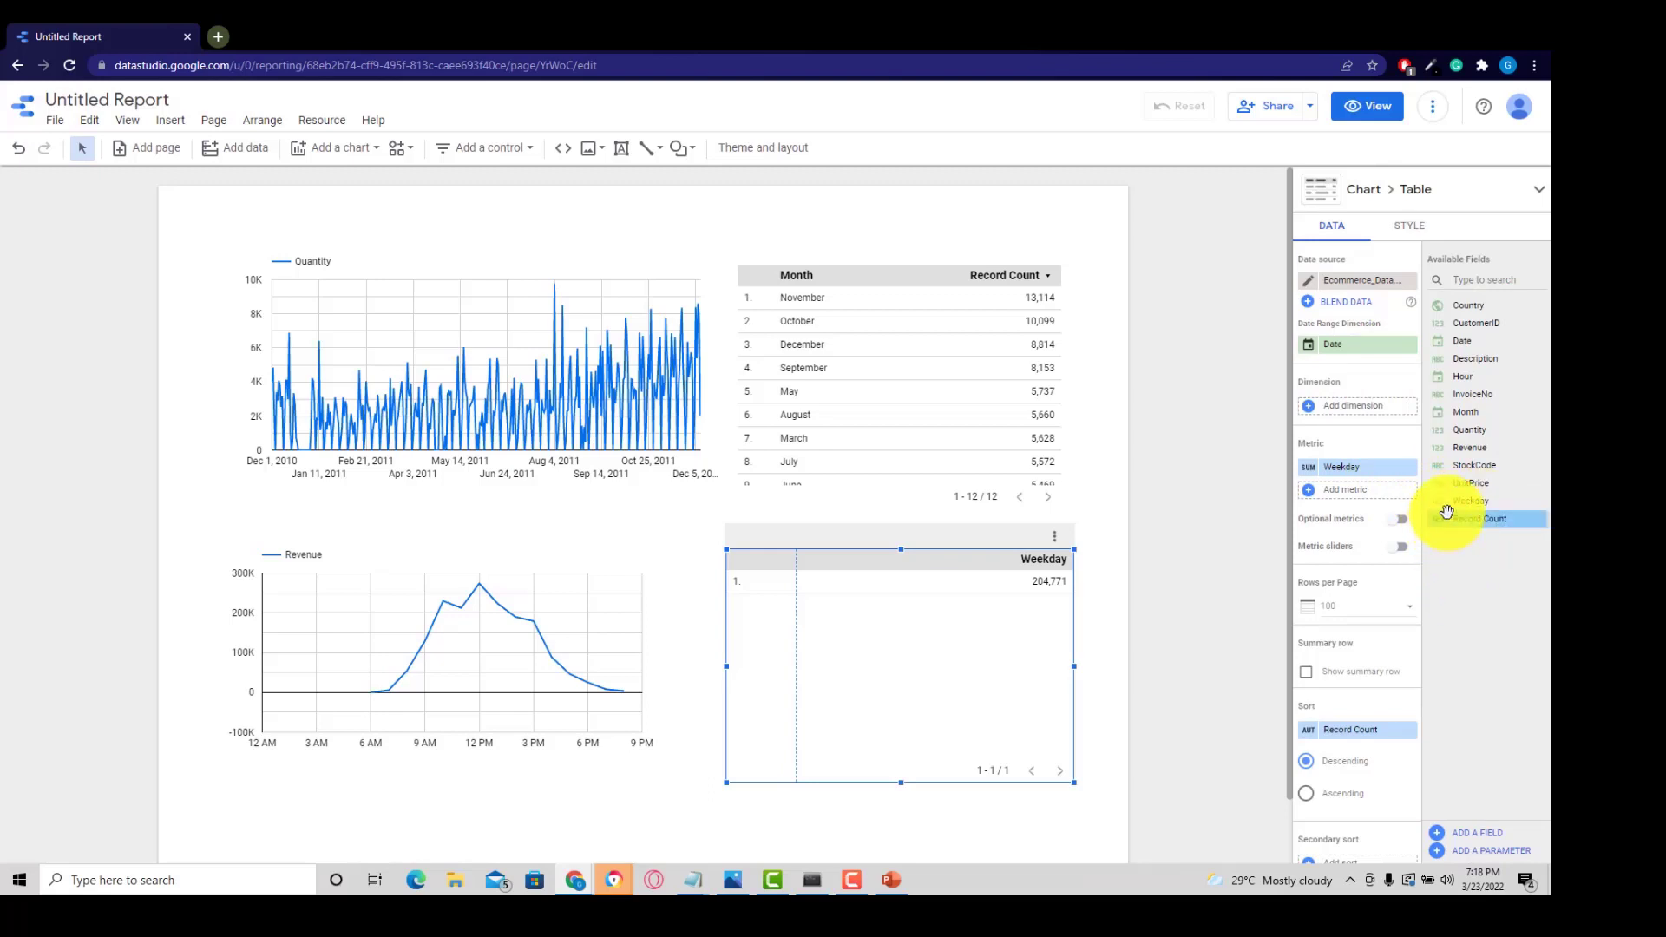
left_click_drag(1455, 502, 1457, 503)
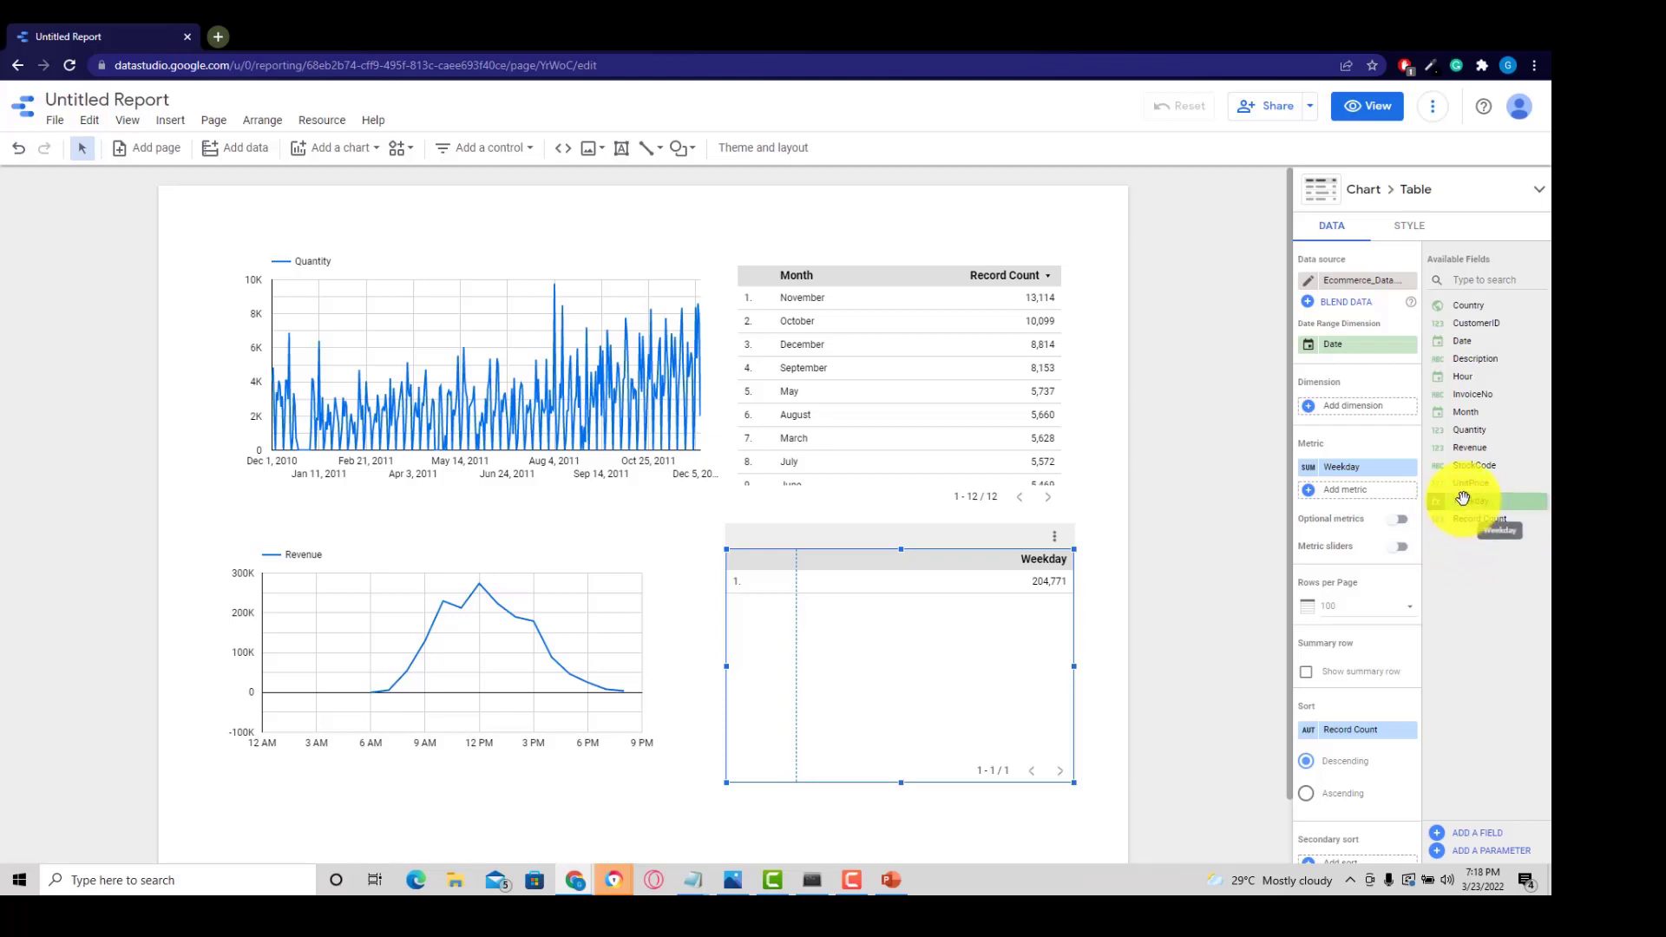
left_click_drag(1462, 502, 1436, 591)
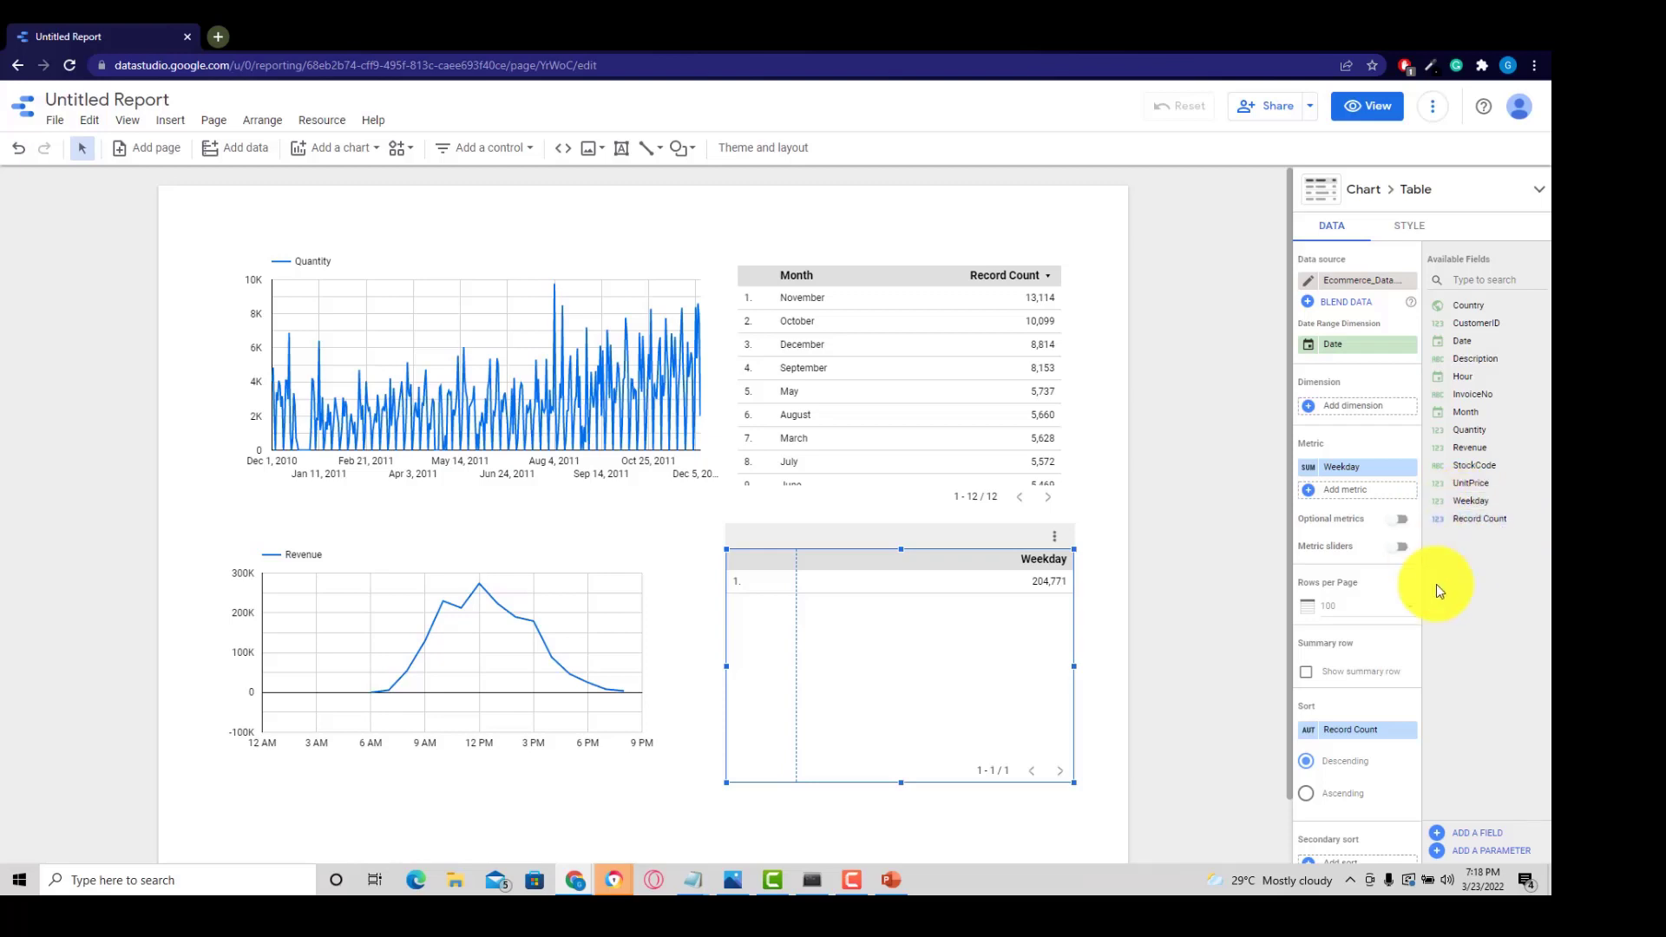
Edit the Ecommerce_Data.csv source to set the Weekday field's type to Text and finish editing
left_click(1442, 501)
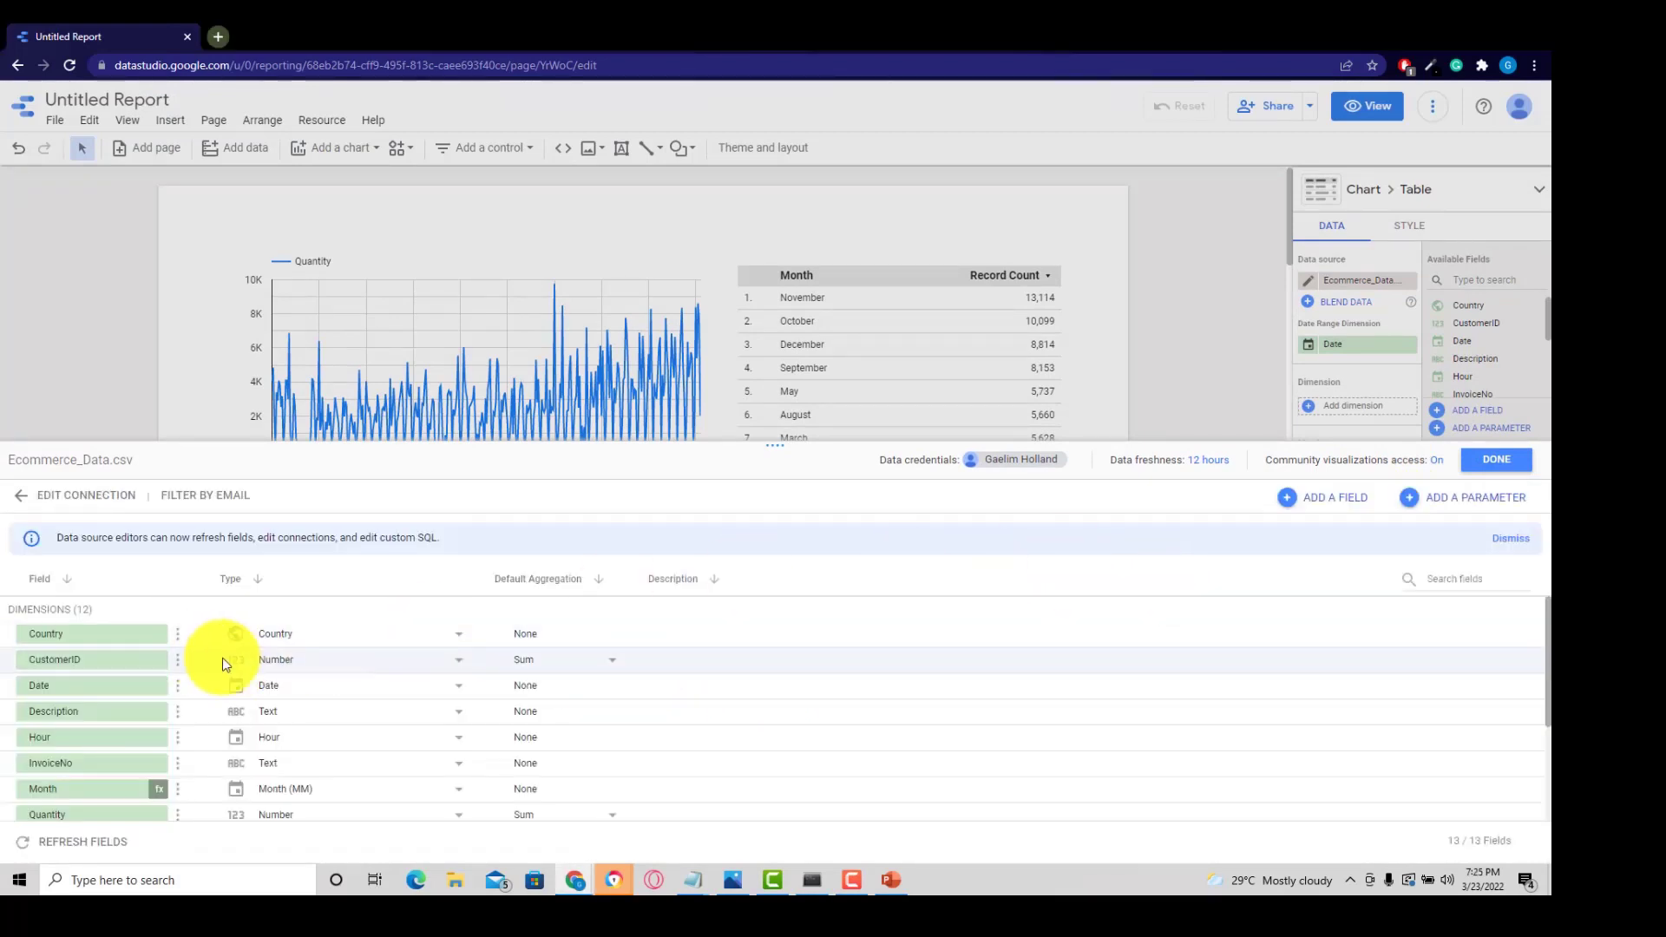
scroll(269, 638, "down", 2)
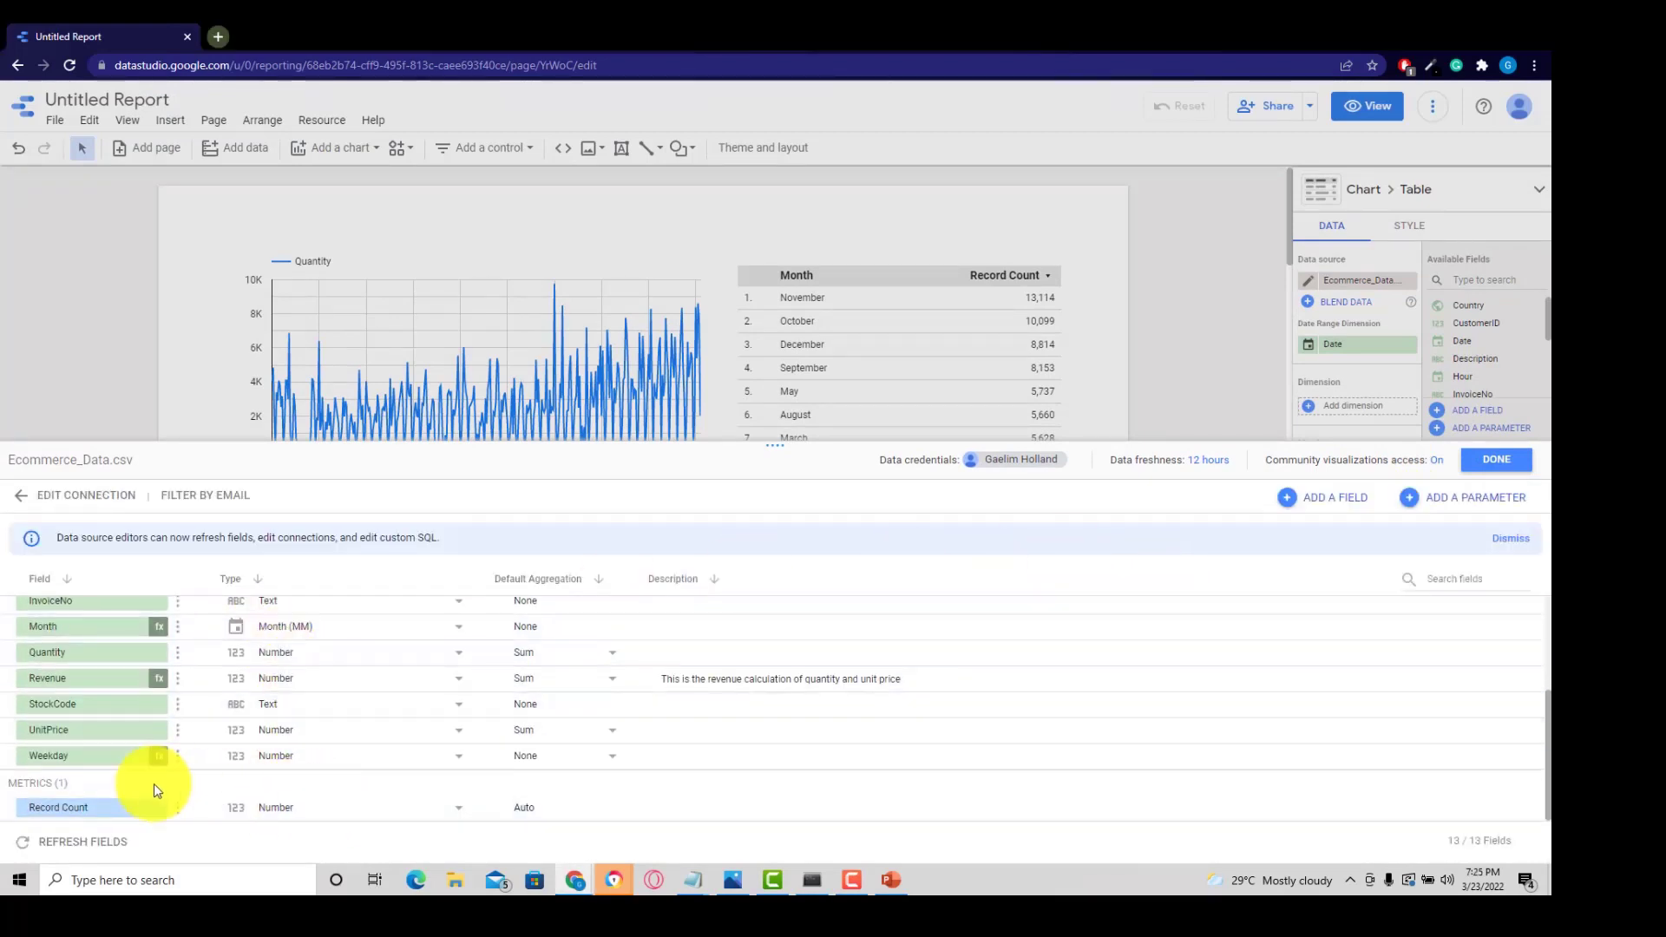
left_click(230, 761)
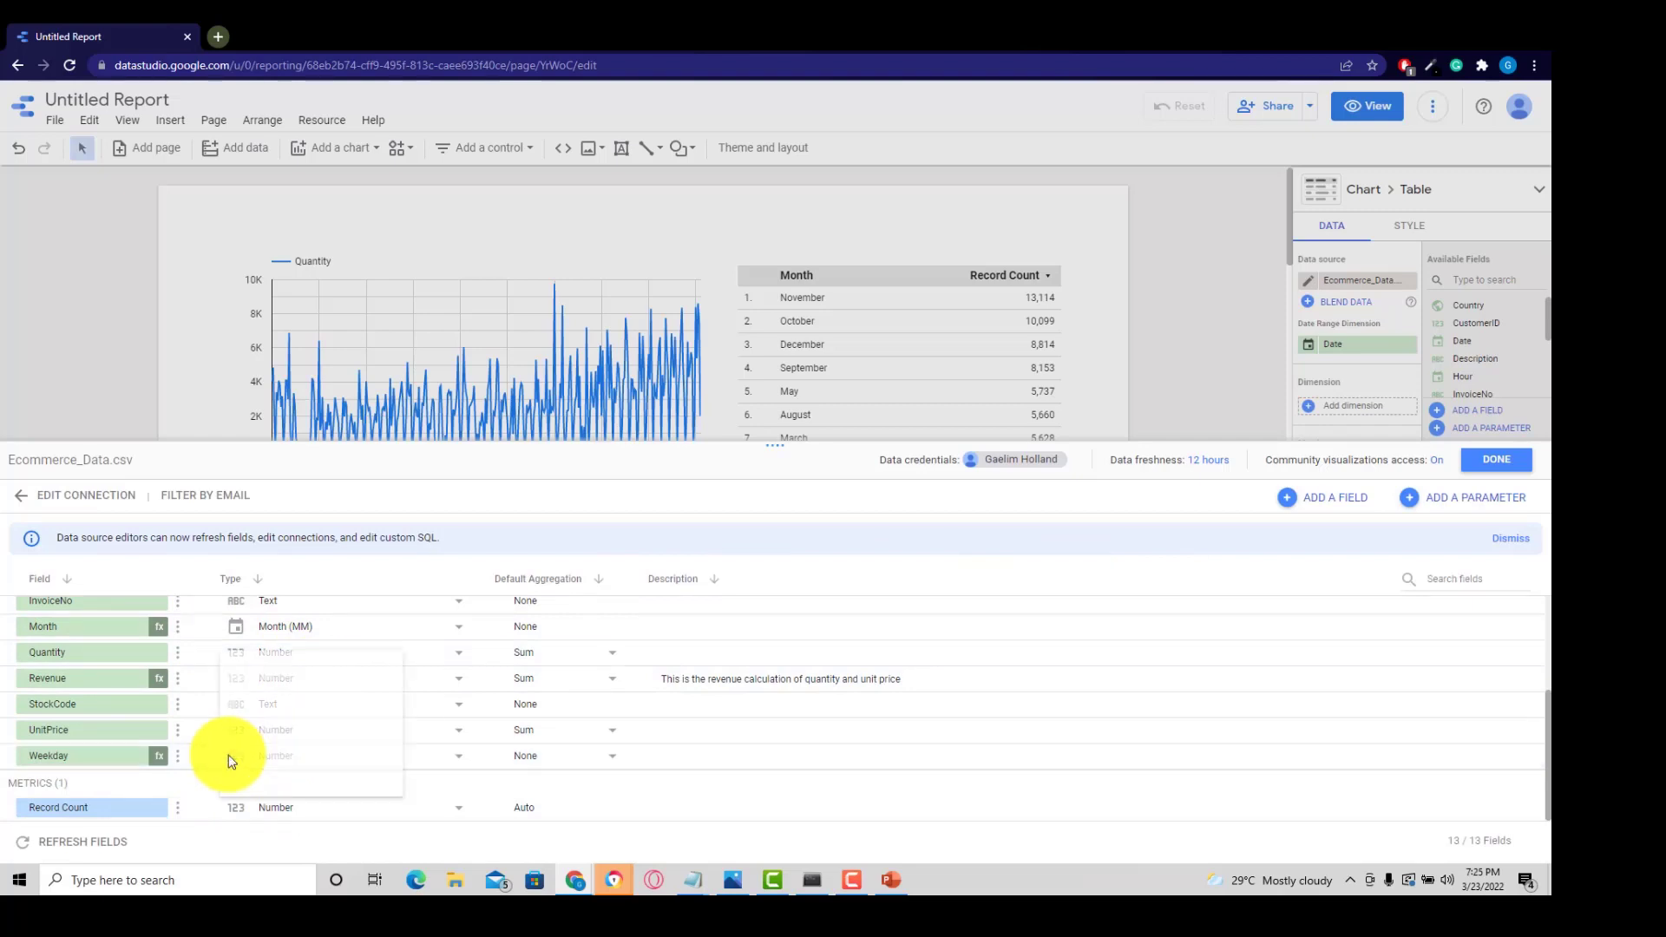
left_click(306, 711)
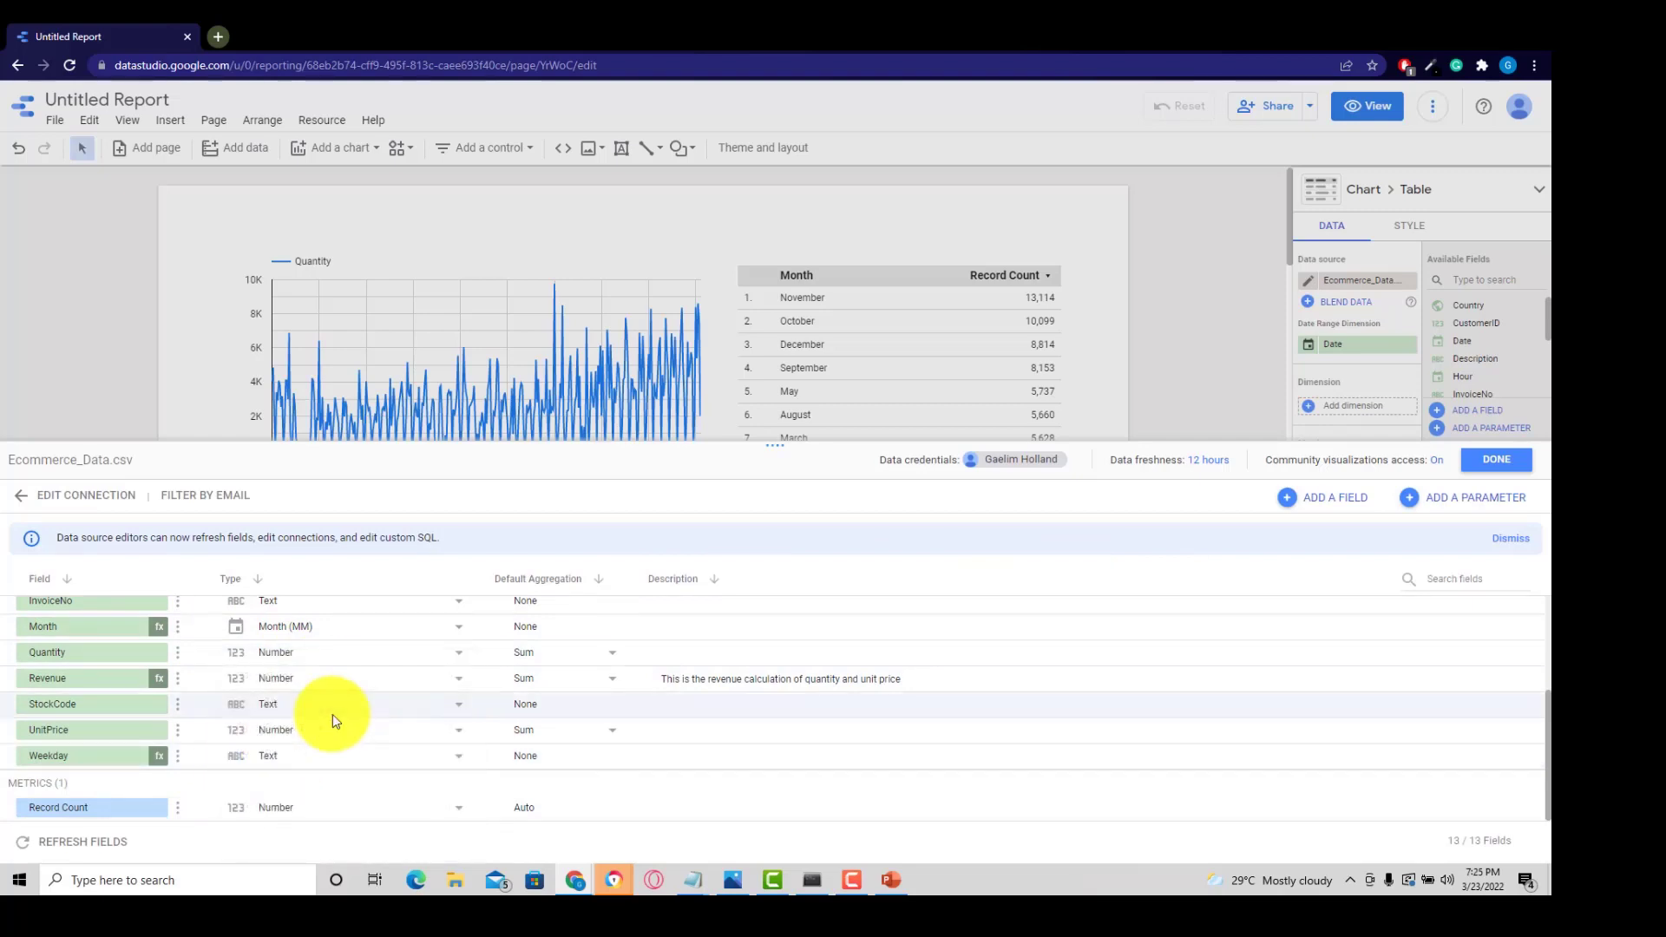
left_click(1474, 462)
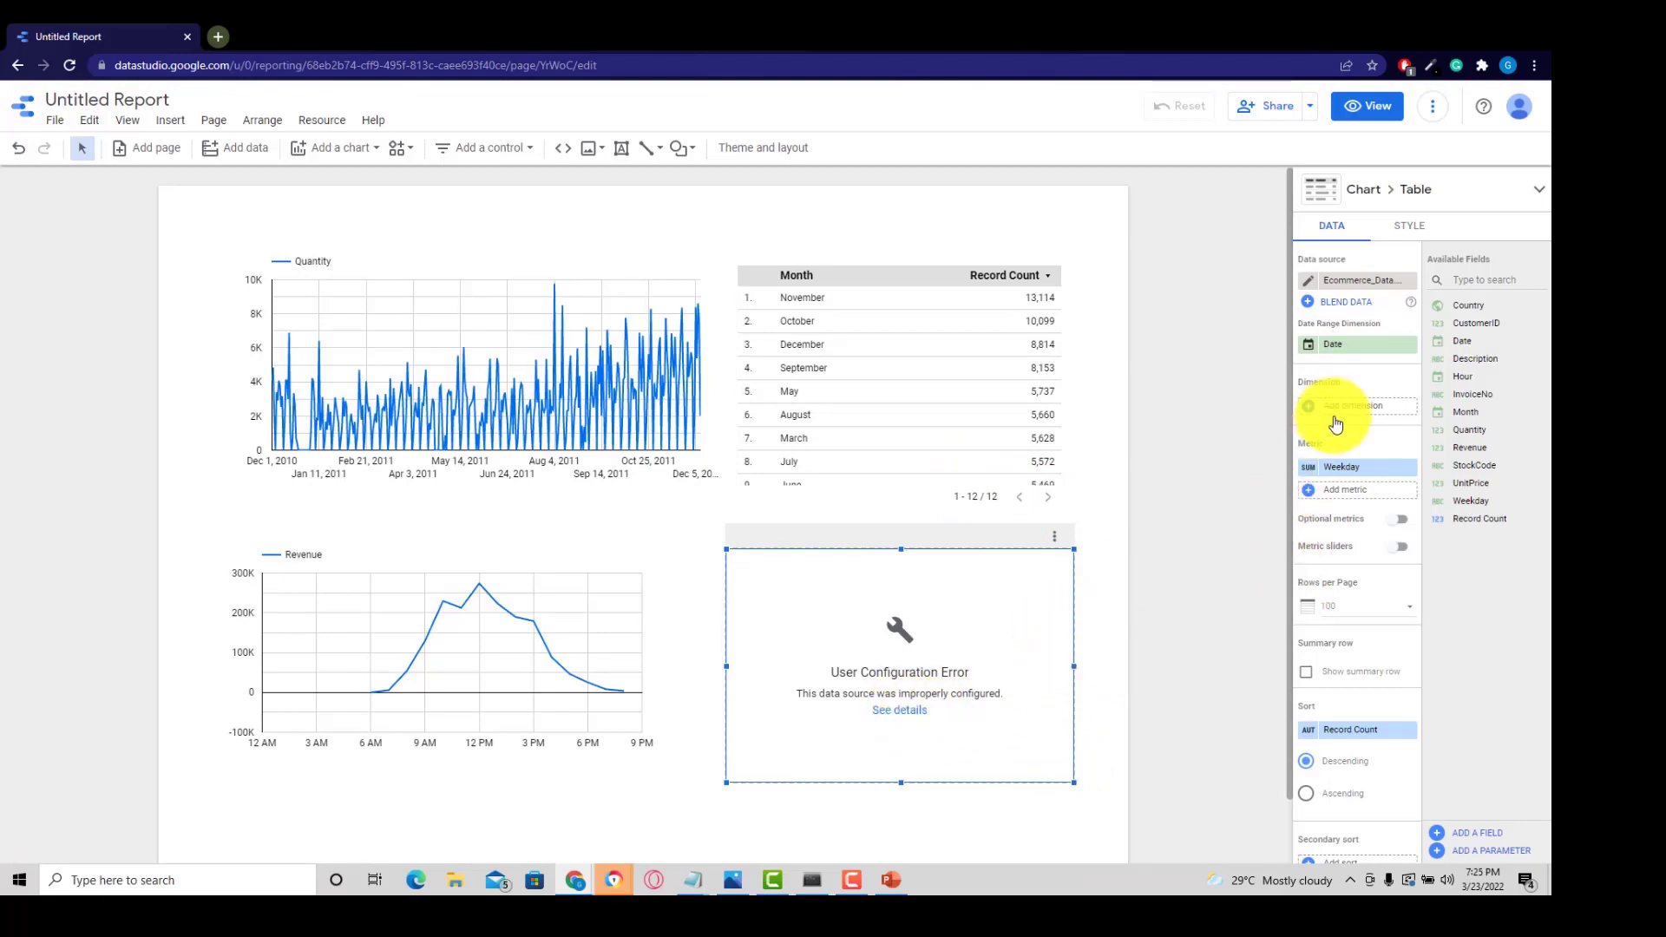
Try to remove the Weekday metric from the lower table and add Weekday as the table's dimension
left_click_drag(1383, 469, 1506, 638)
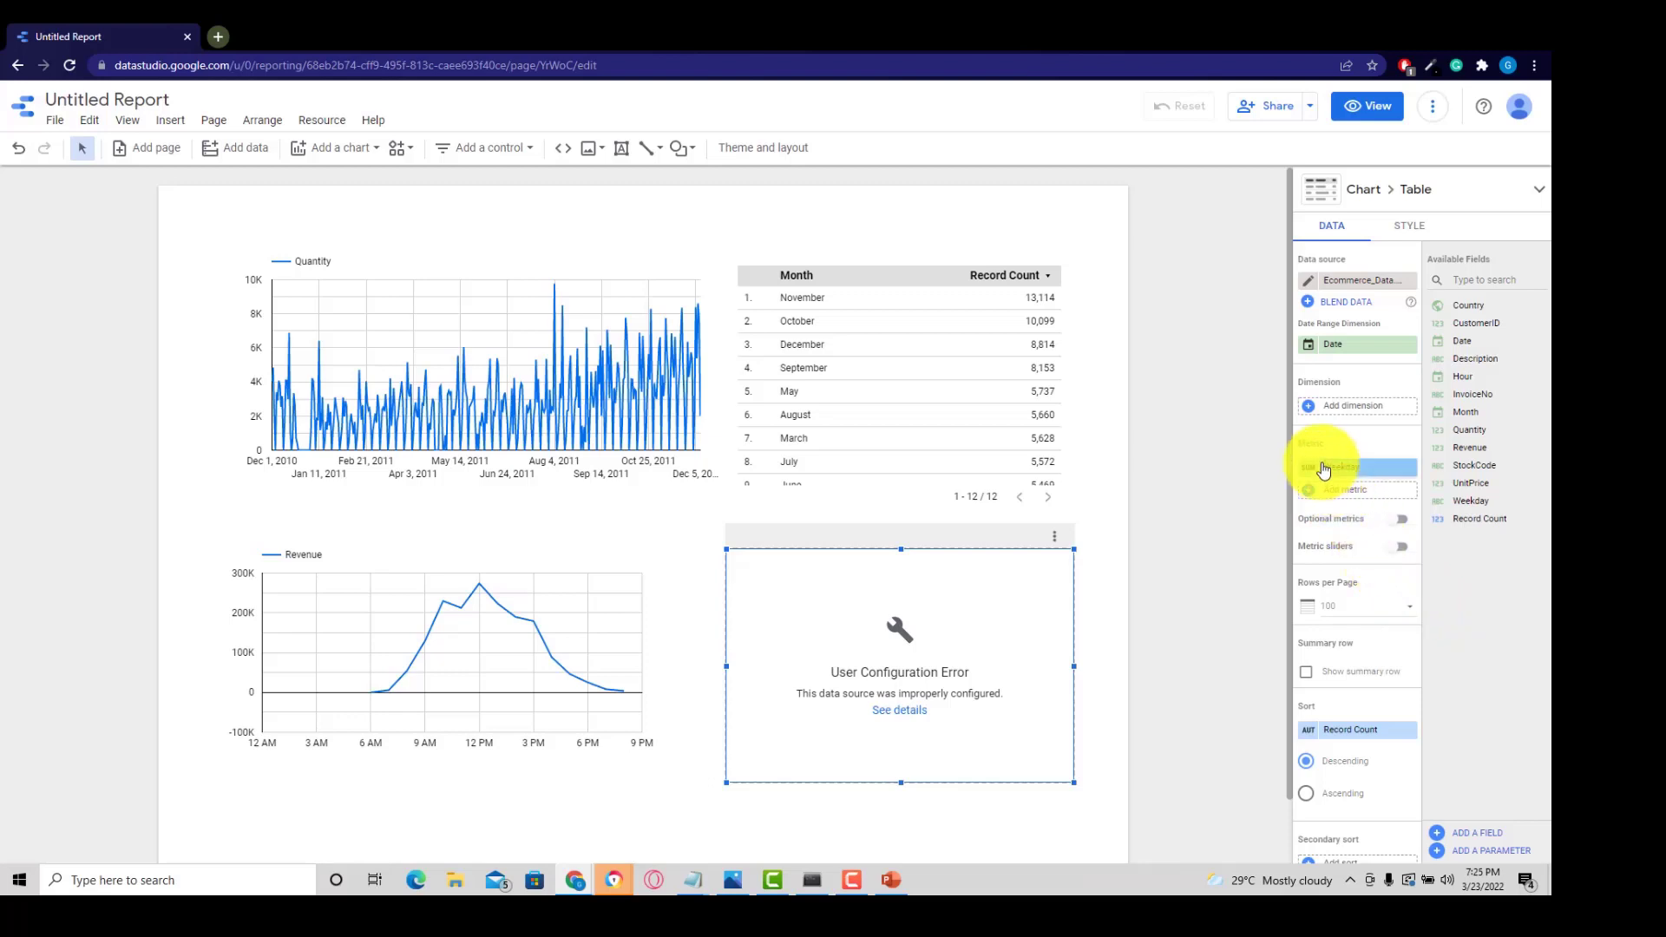
left_click_drag(1322, 469, 1443, 617)
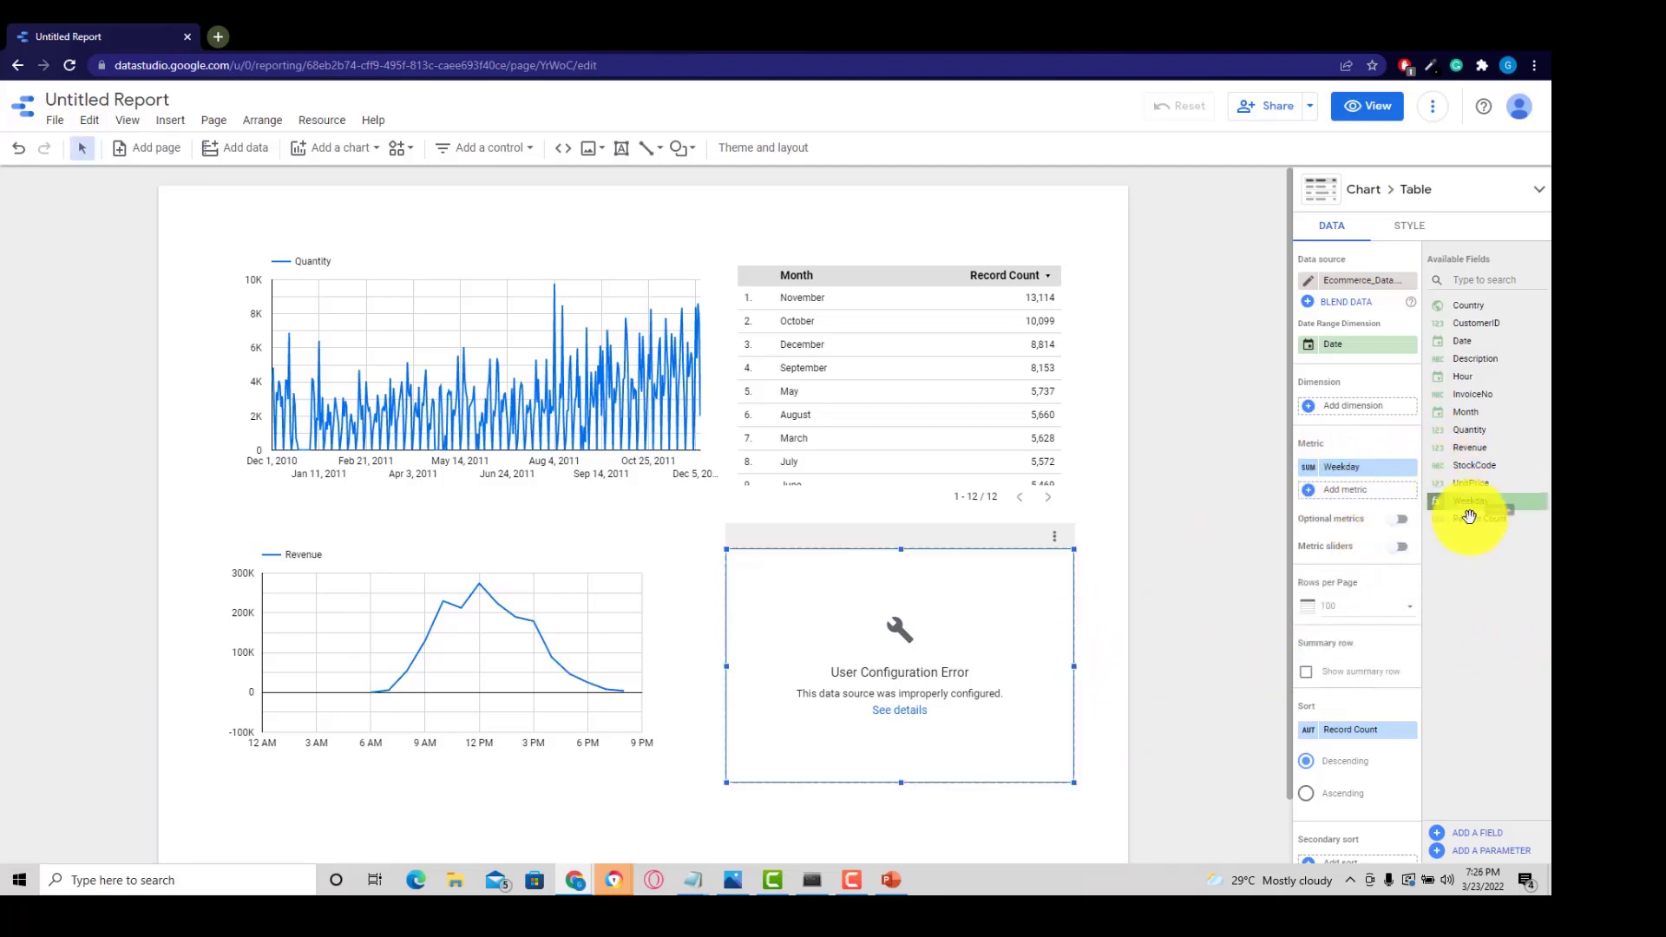
left_click_drag(1467, 504, 1336, 416)
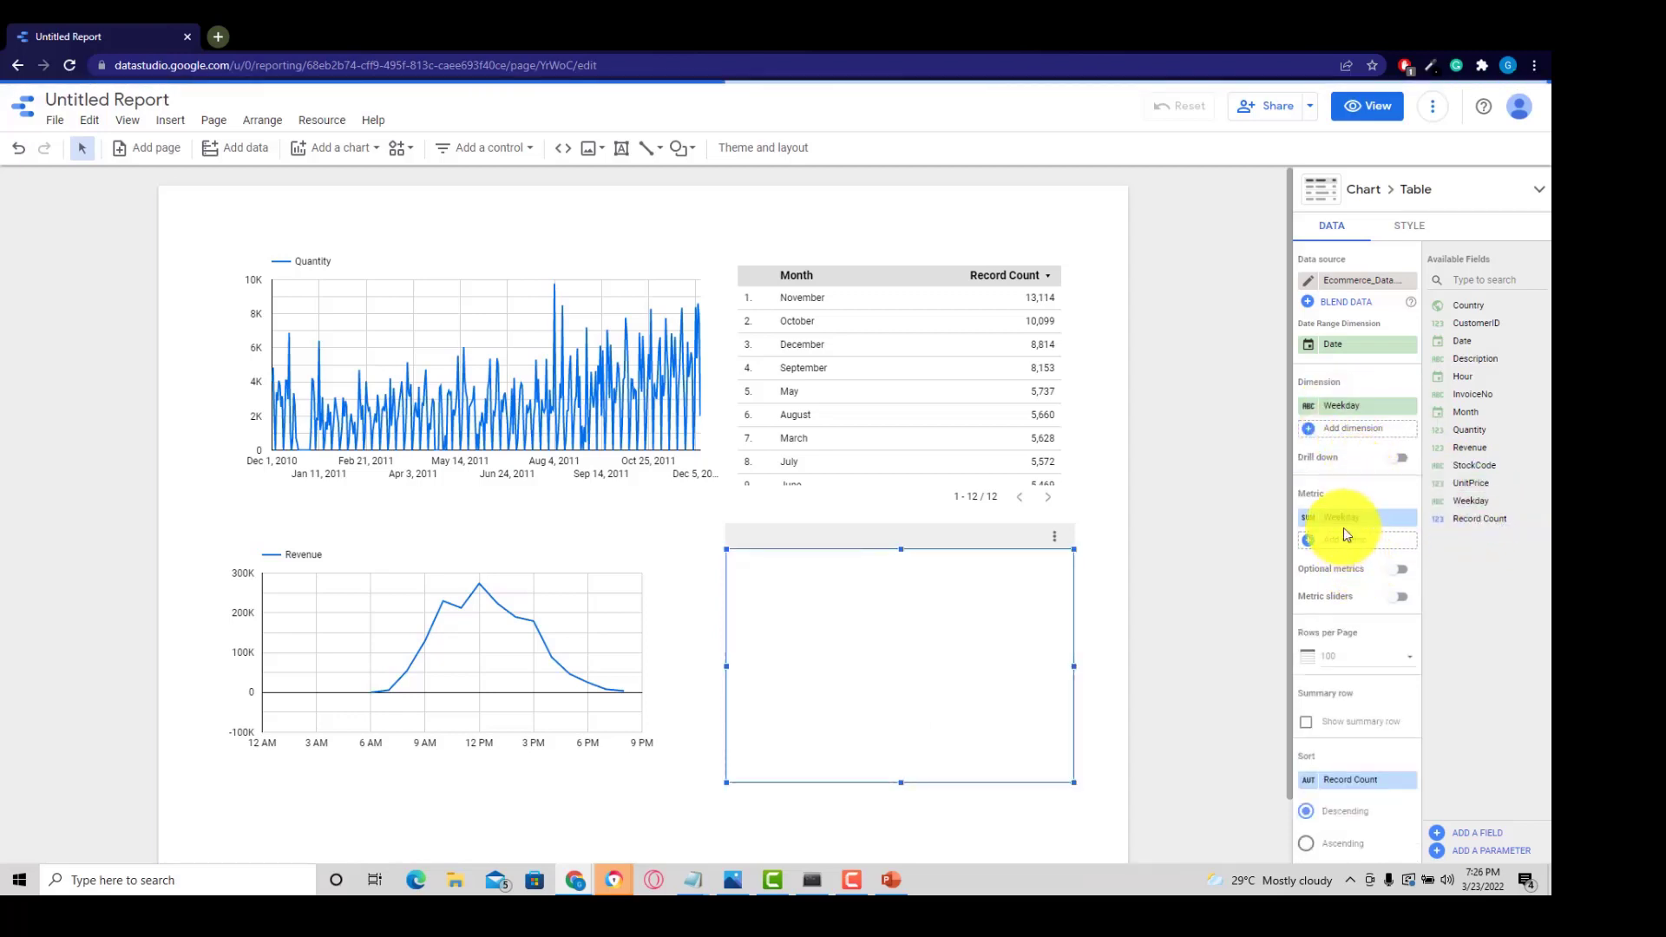
Remove the Weekday metric from the lower table and add Record Count as its metric
left_click(1366, 518)
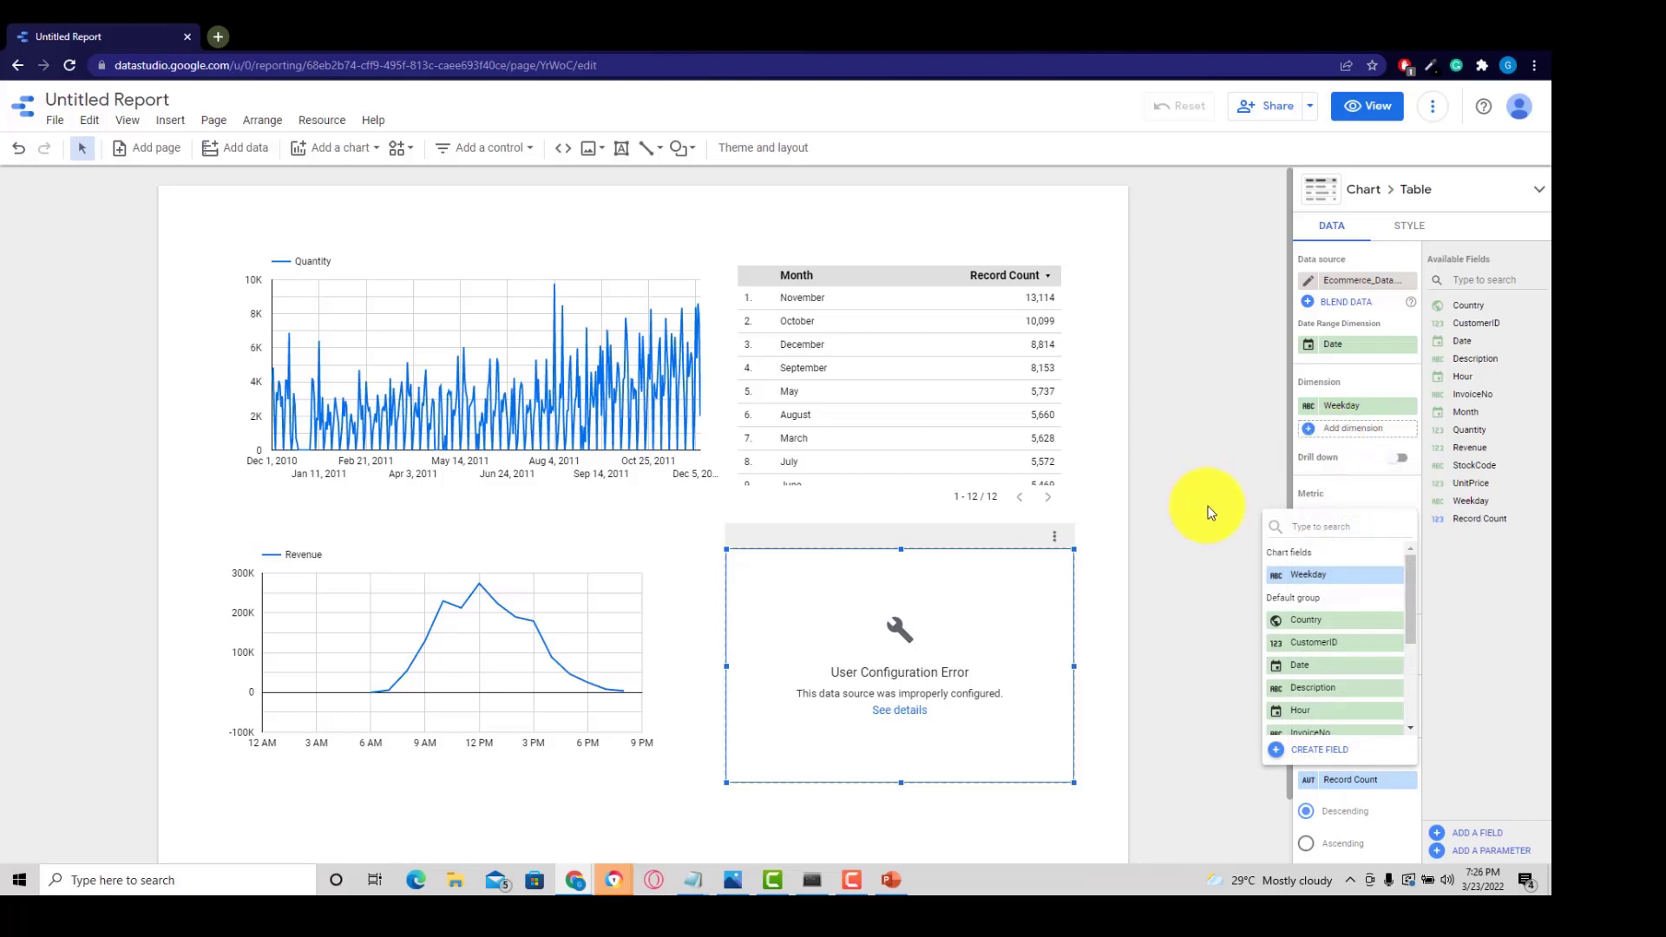
left_click(1211, 511)
left_click(1408, 520)
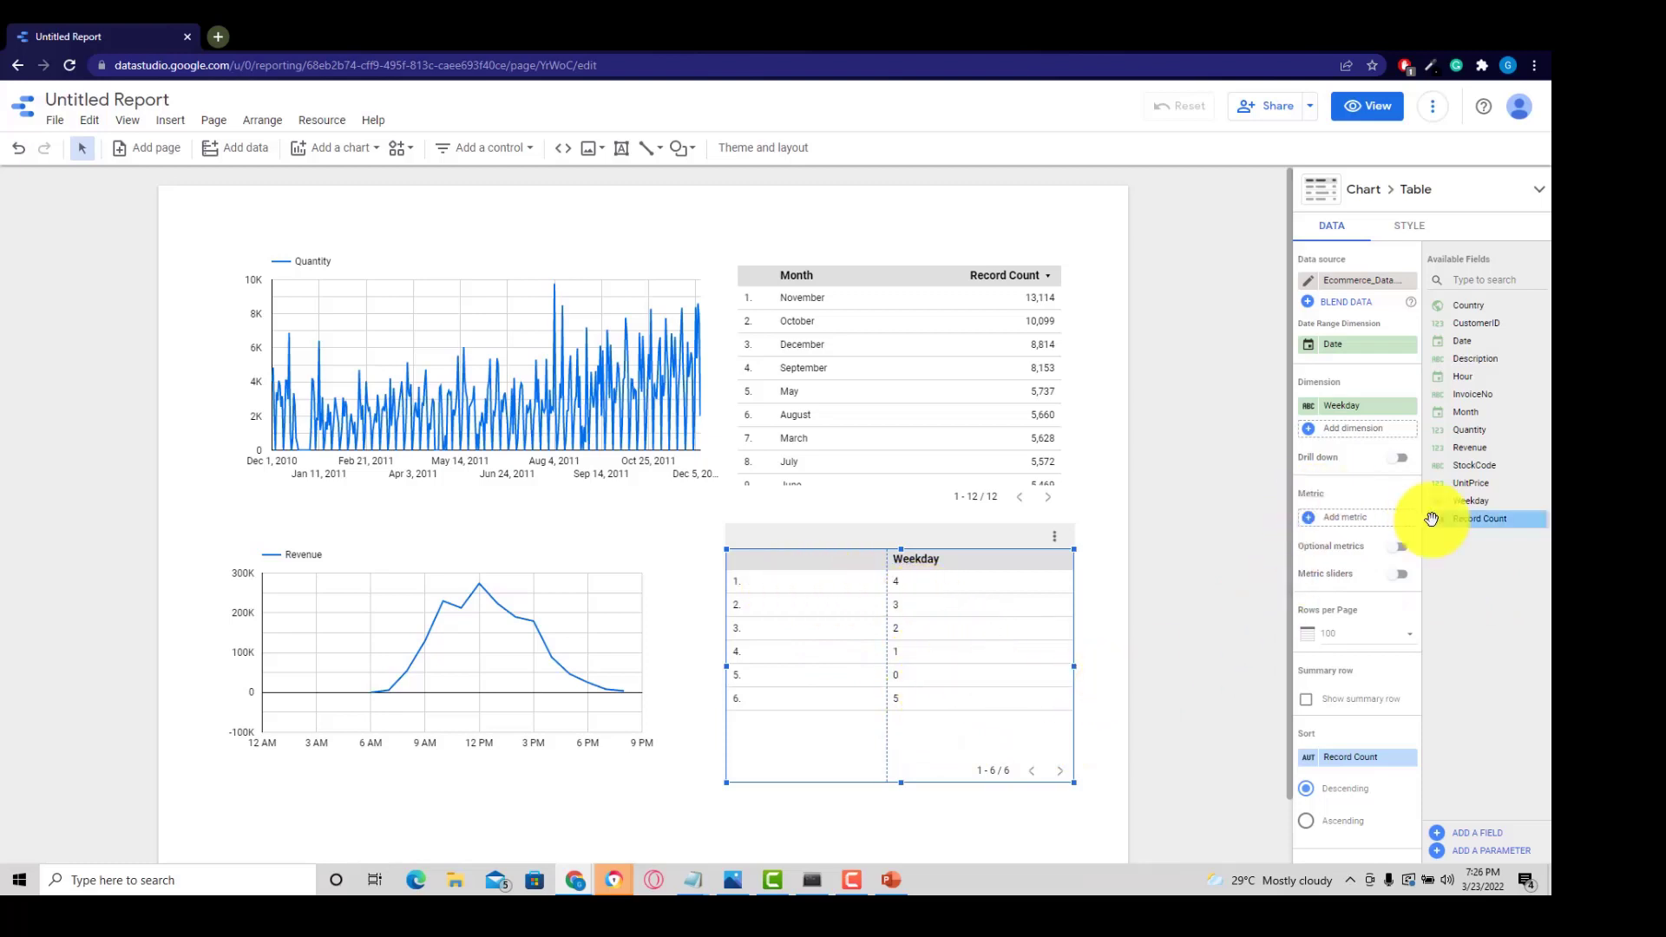
left_click_drag(1381, 426, 1344, 516)
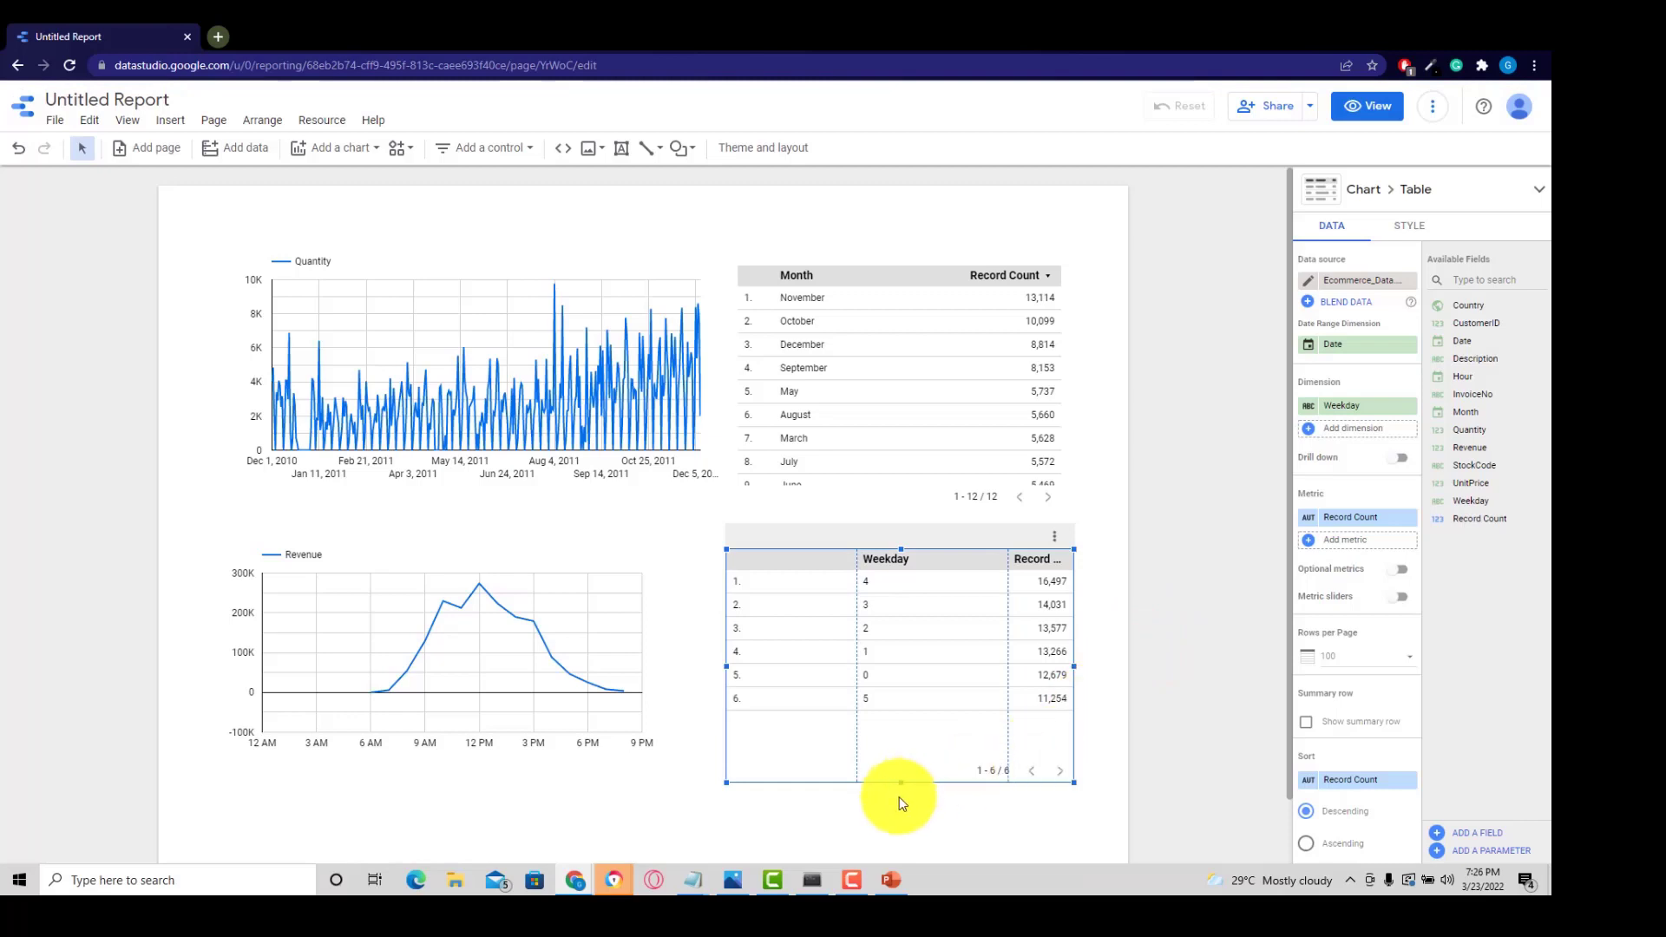
Resize and reposition the Weekday table so it sits beneath the Month table, clear of the Revenue chart
left_click_drag(893, 538, 807, 458)
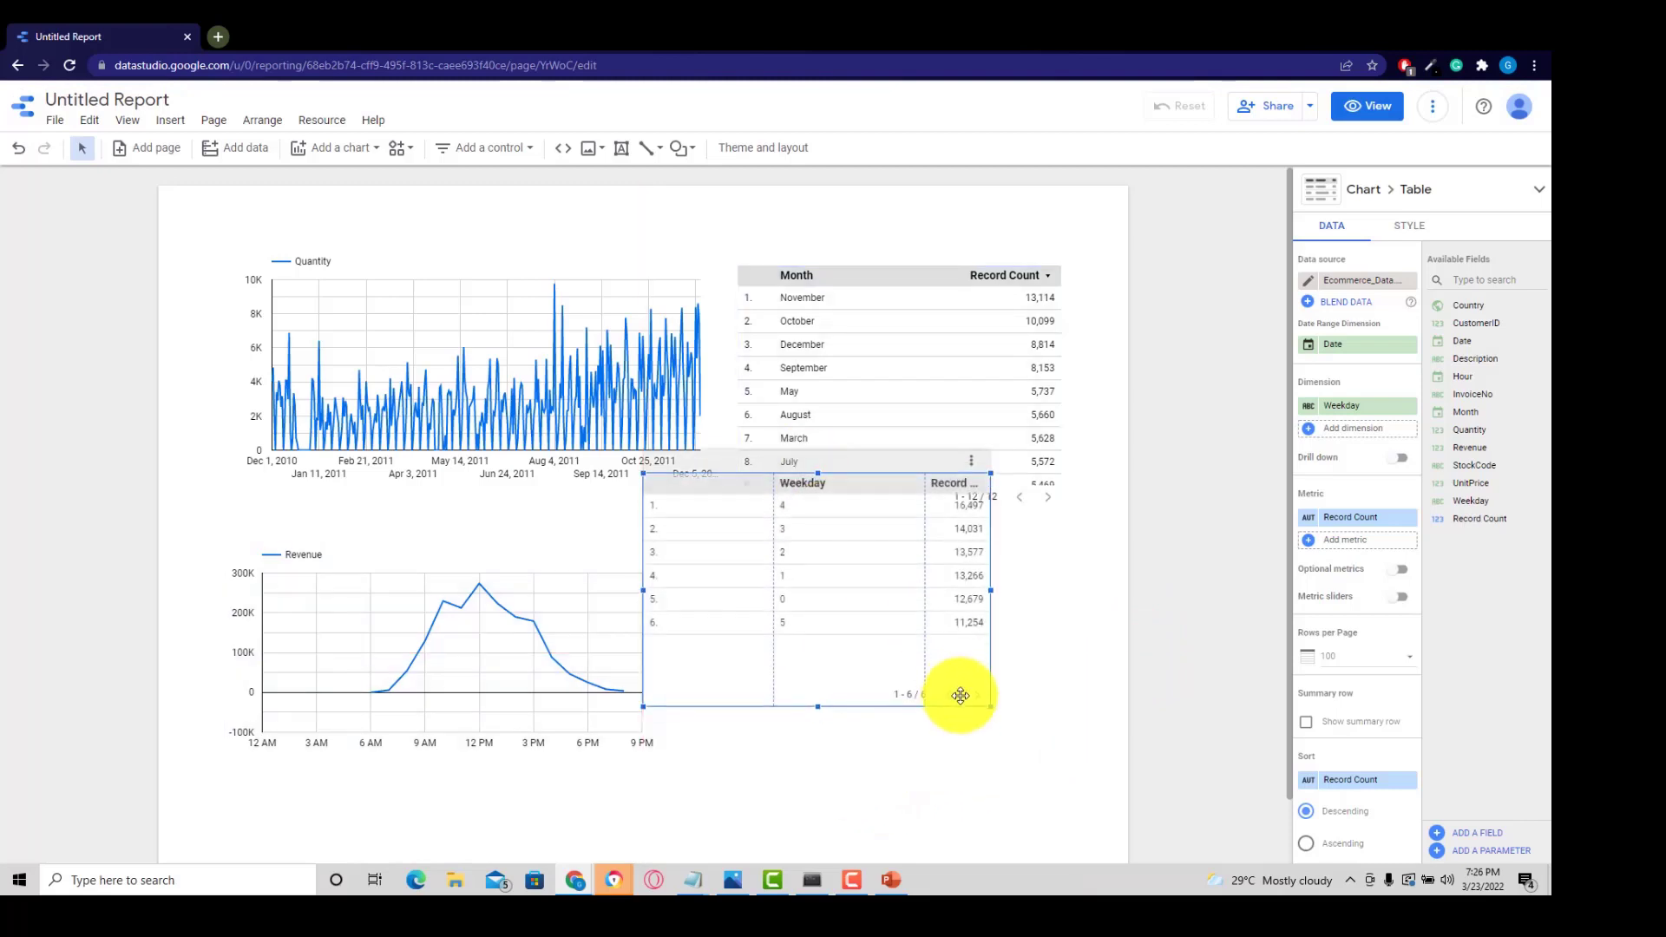
left_click_drag(992, 710, 1059, 737)
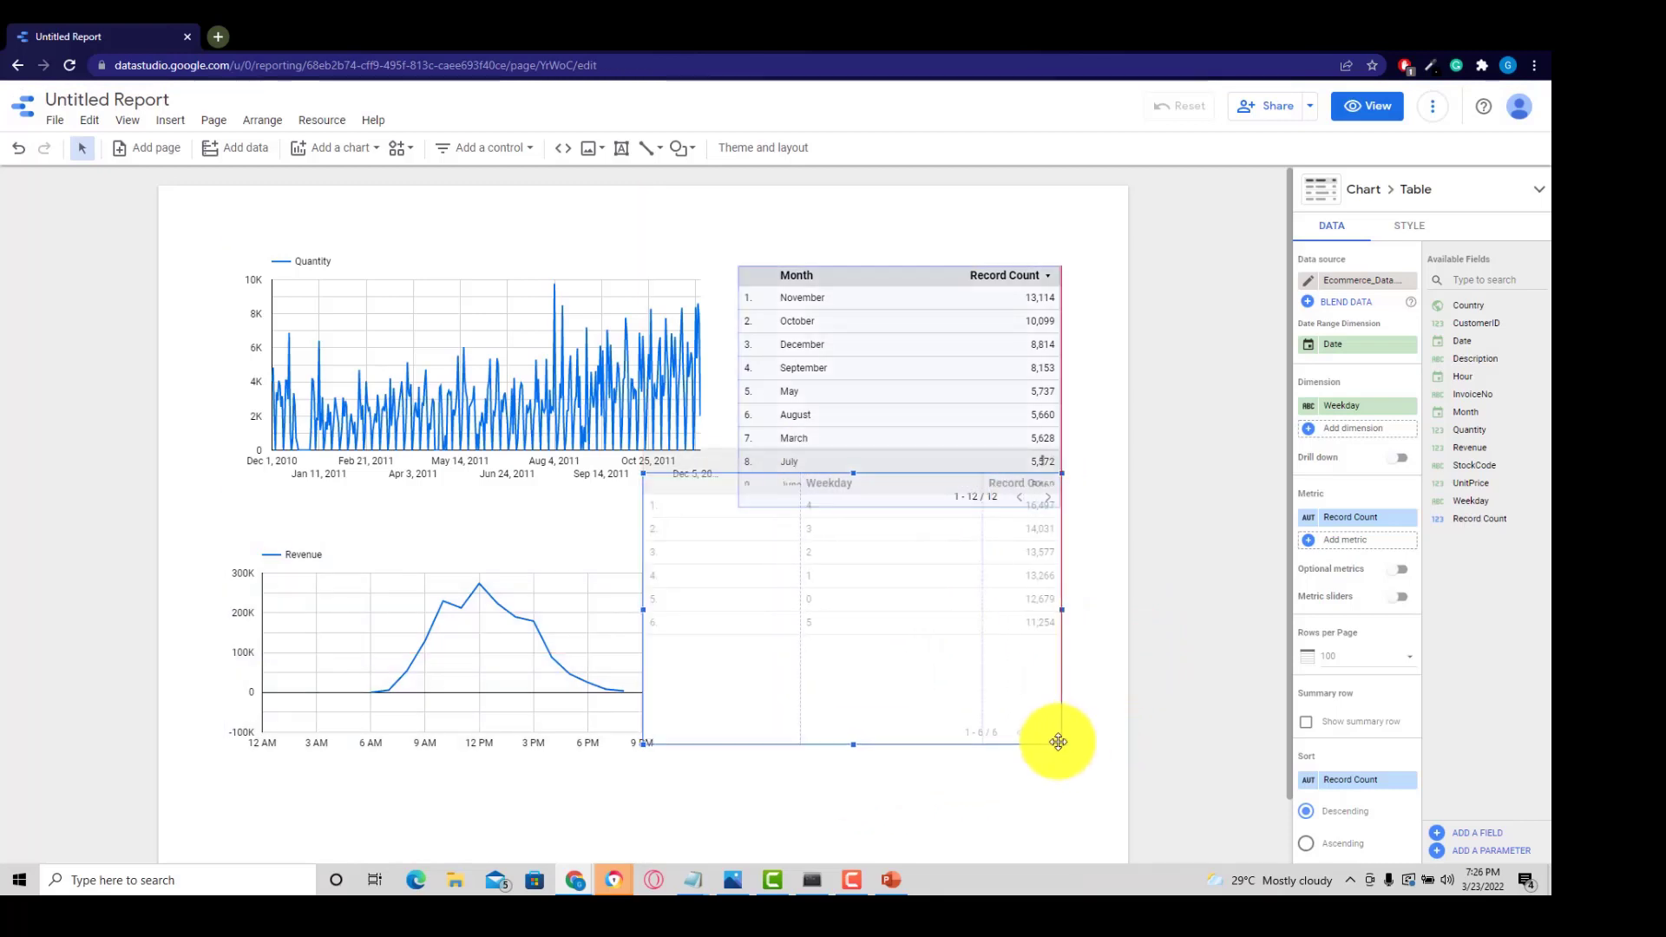
left_click_drag(886, 488, 886, 514)
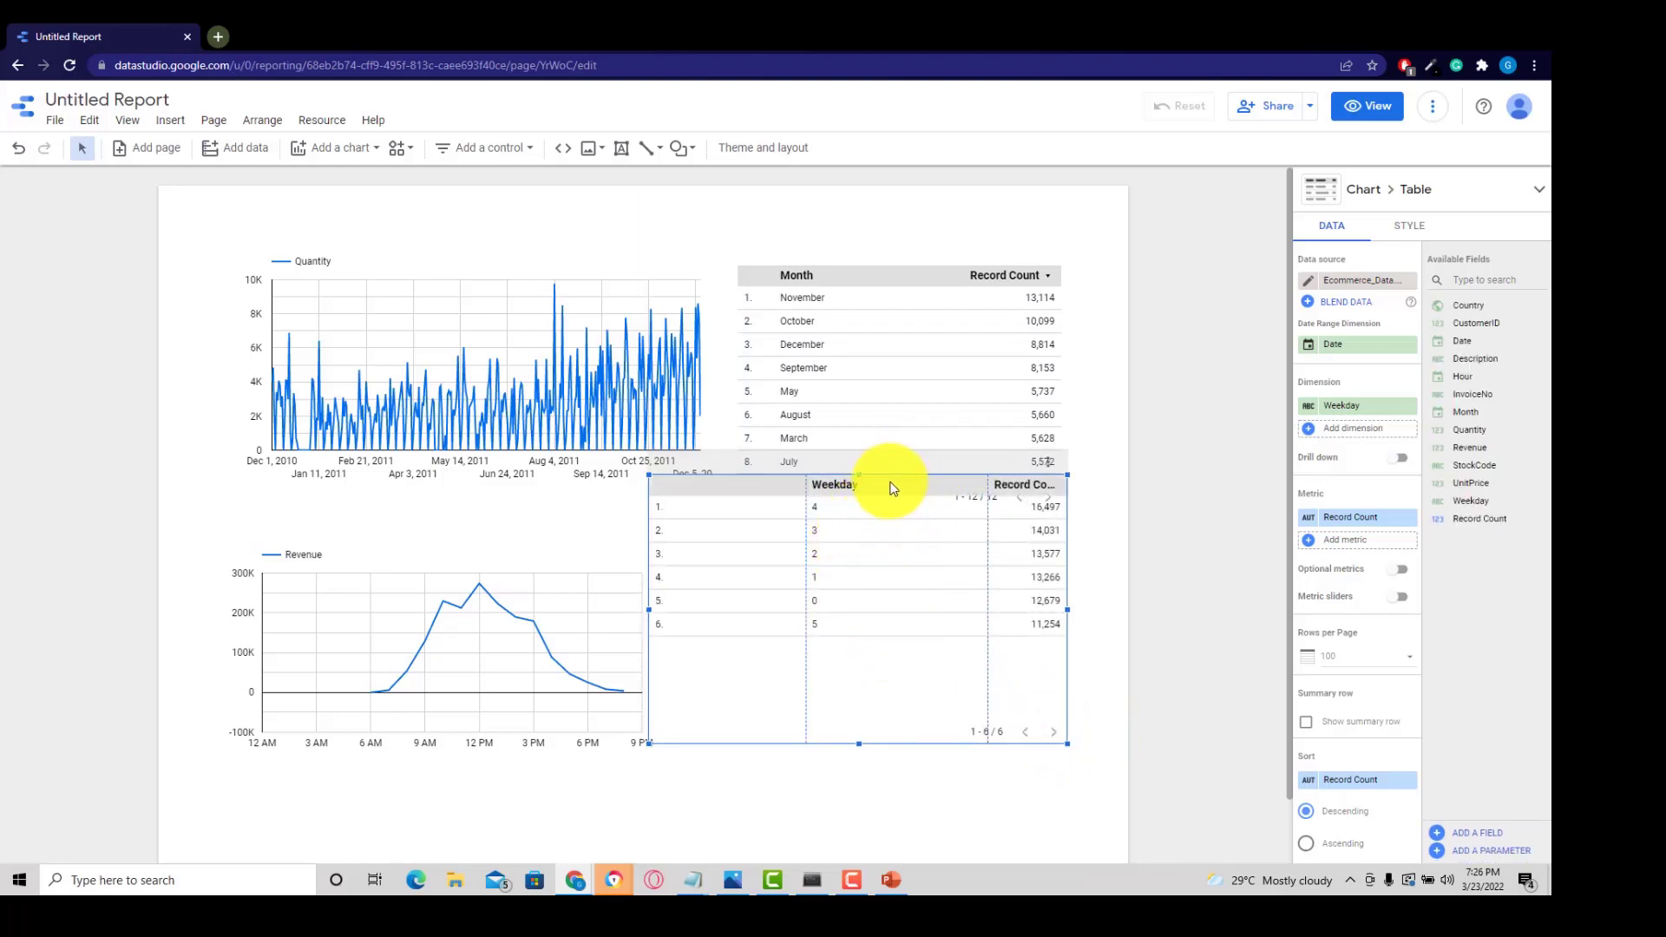
left_click_drag(891, 488, 828, 563)
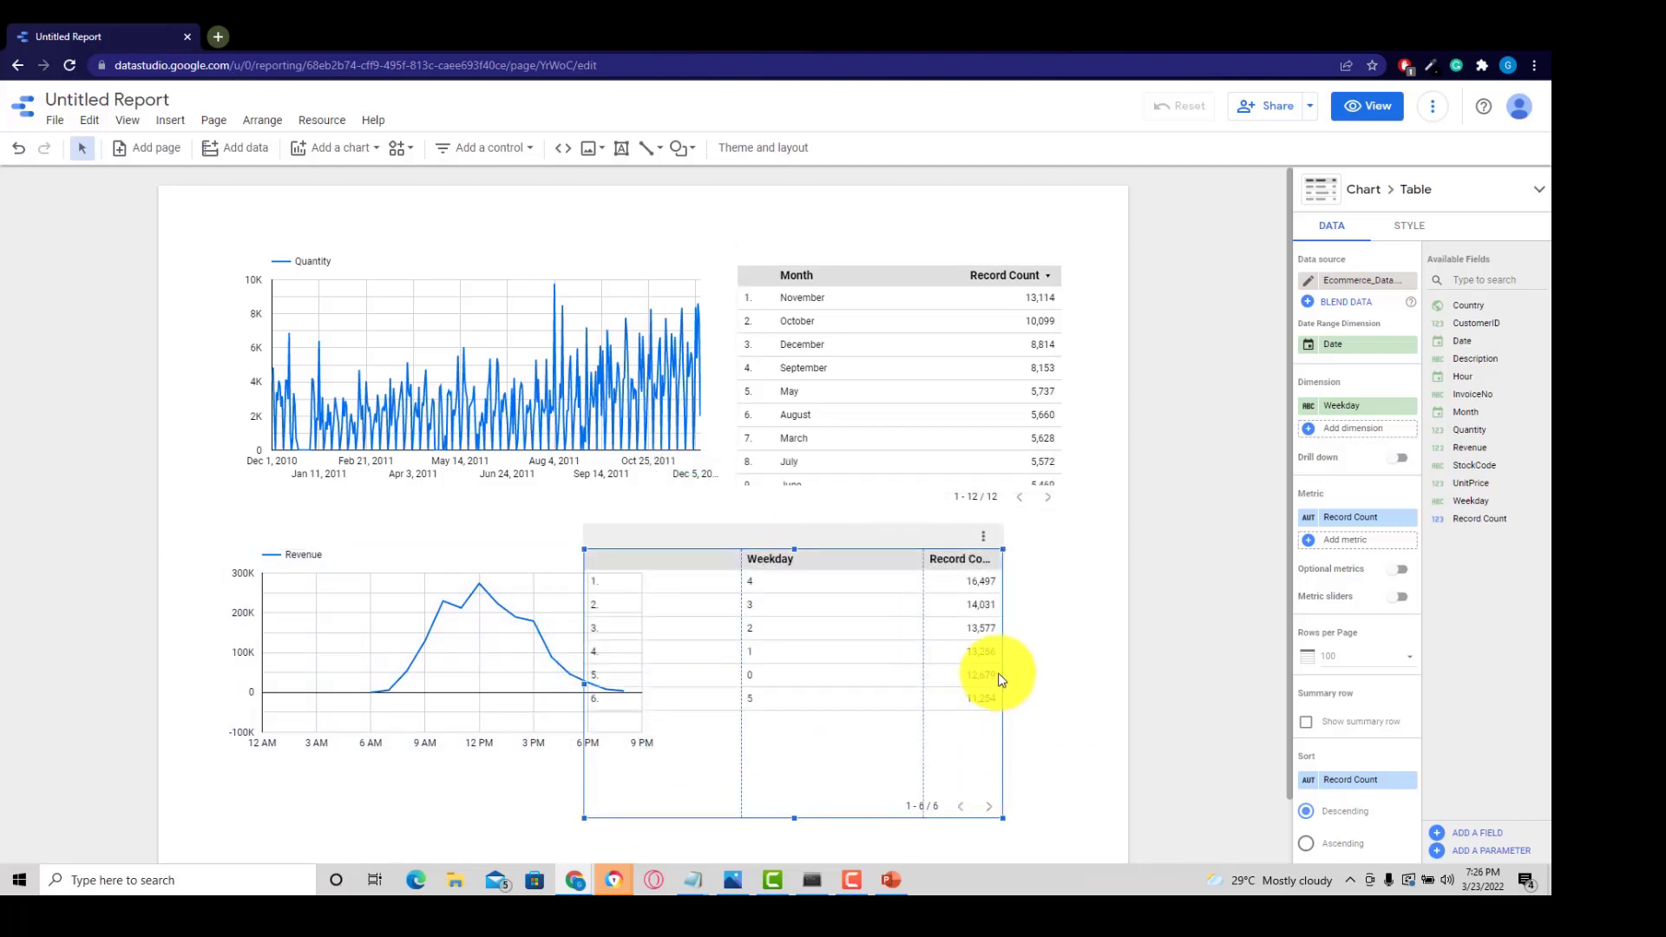
left_click_drag(1002, 683, 1109, 691)
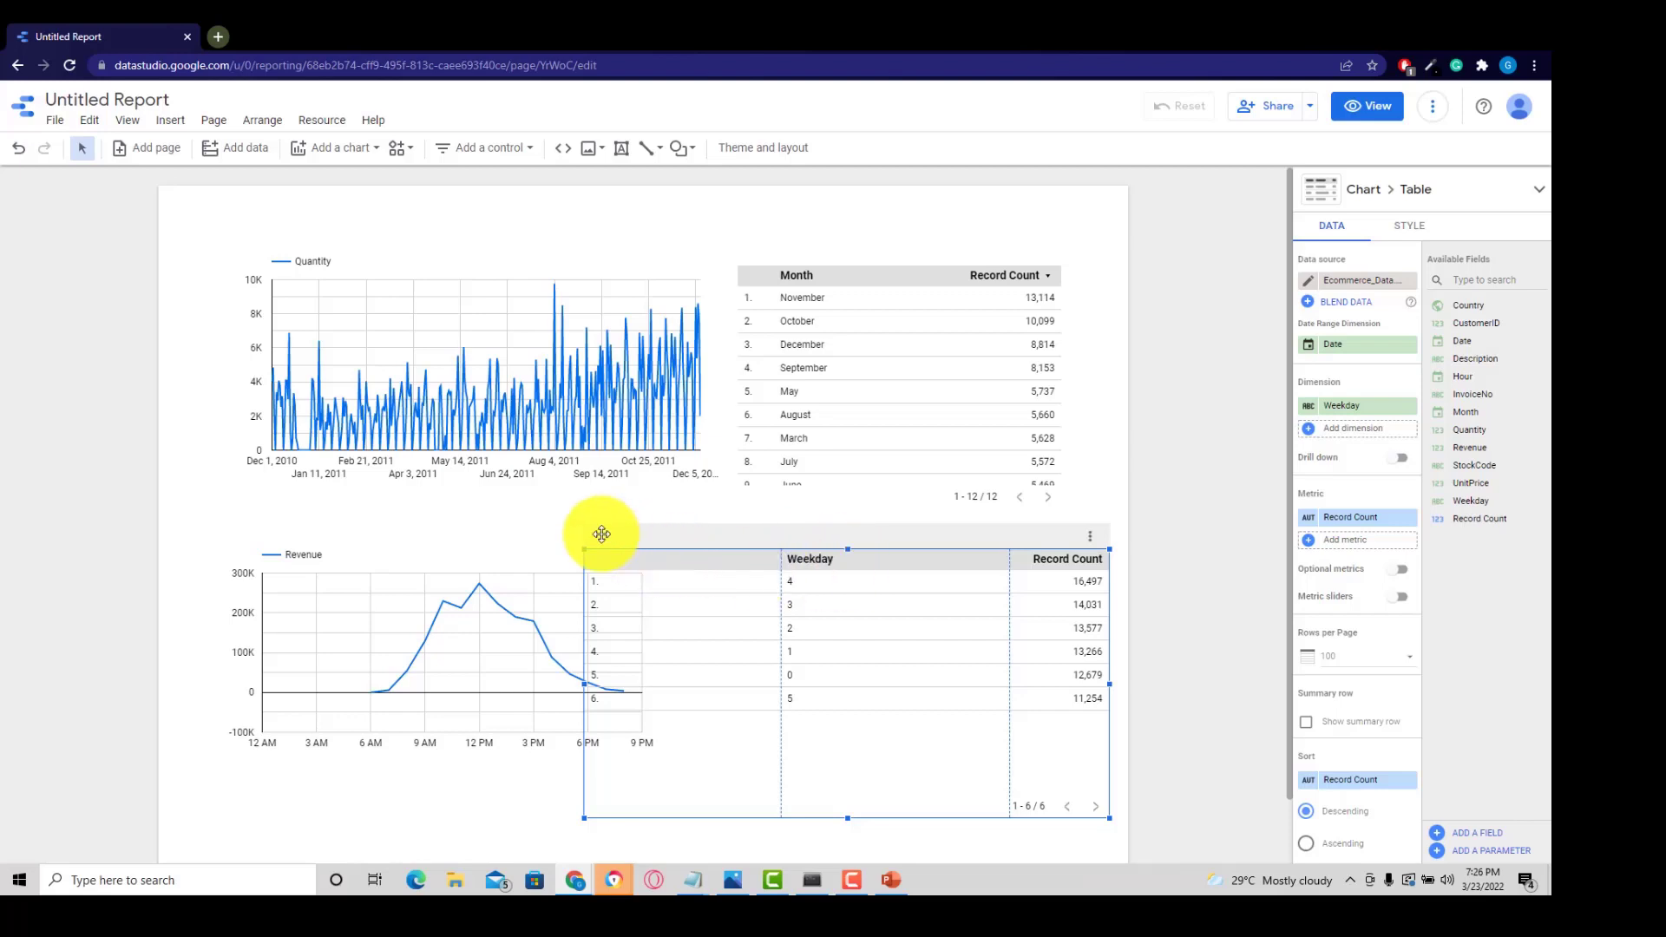
left_click_drag(602, 533, 605, 464)
left_click_drag(626, 477, 623, 523)
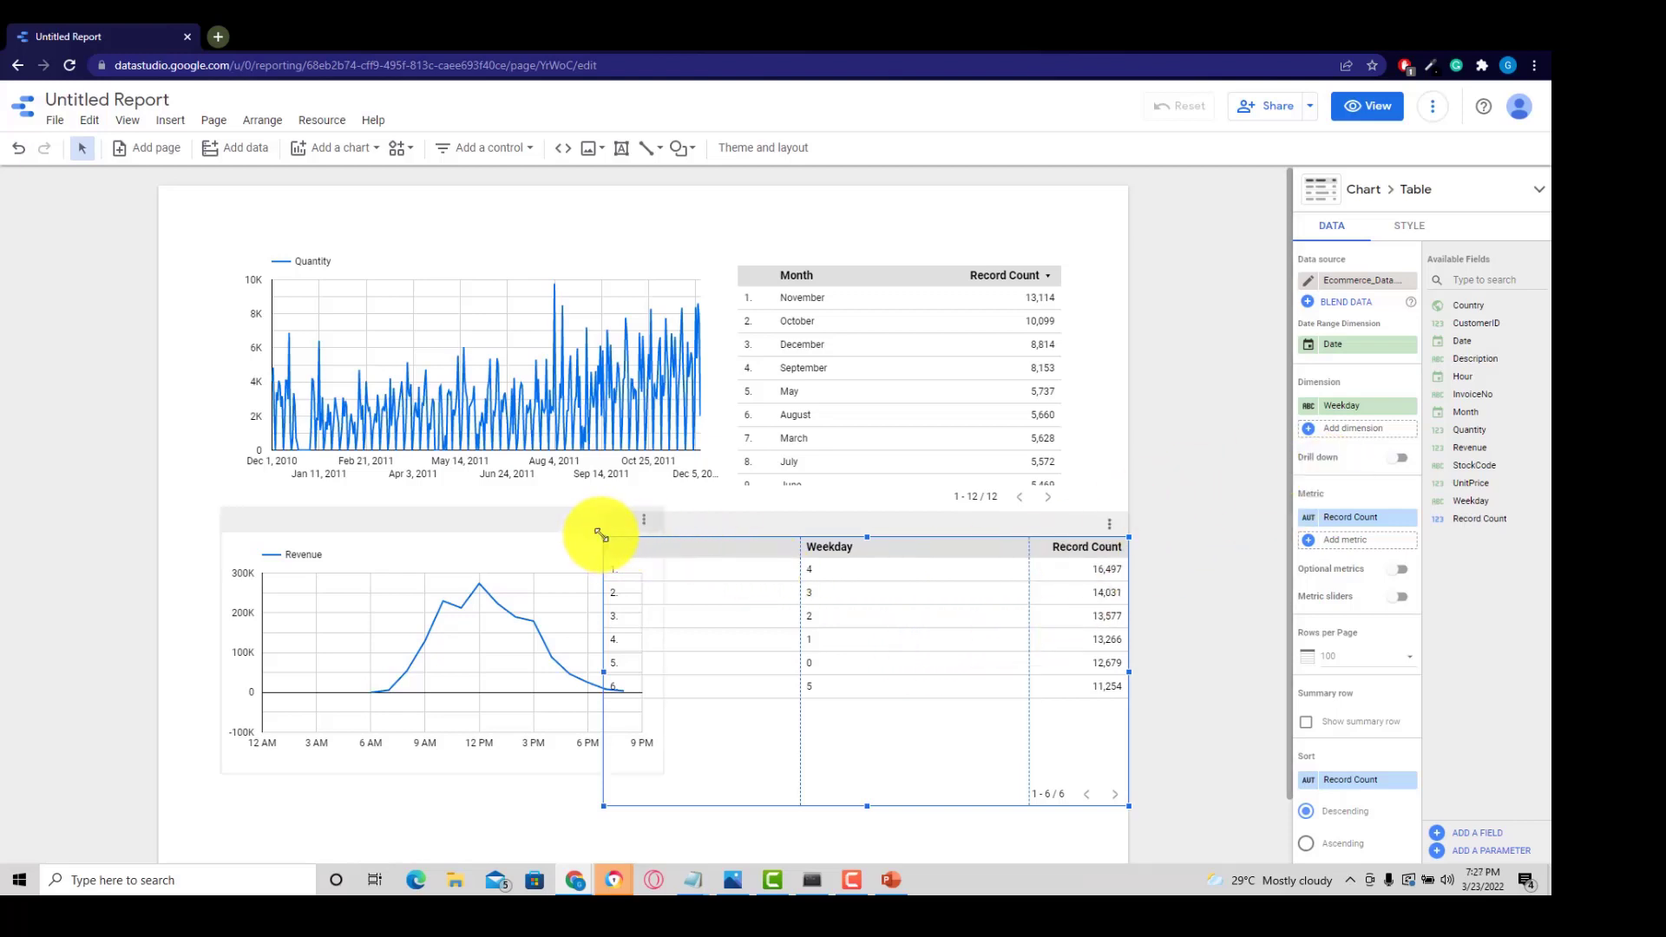
mouse_move(595, 539)
left_mouse_down()
mouse_move(881, 576)
mouse_move(779, 533)
left_mouse_up()
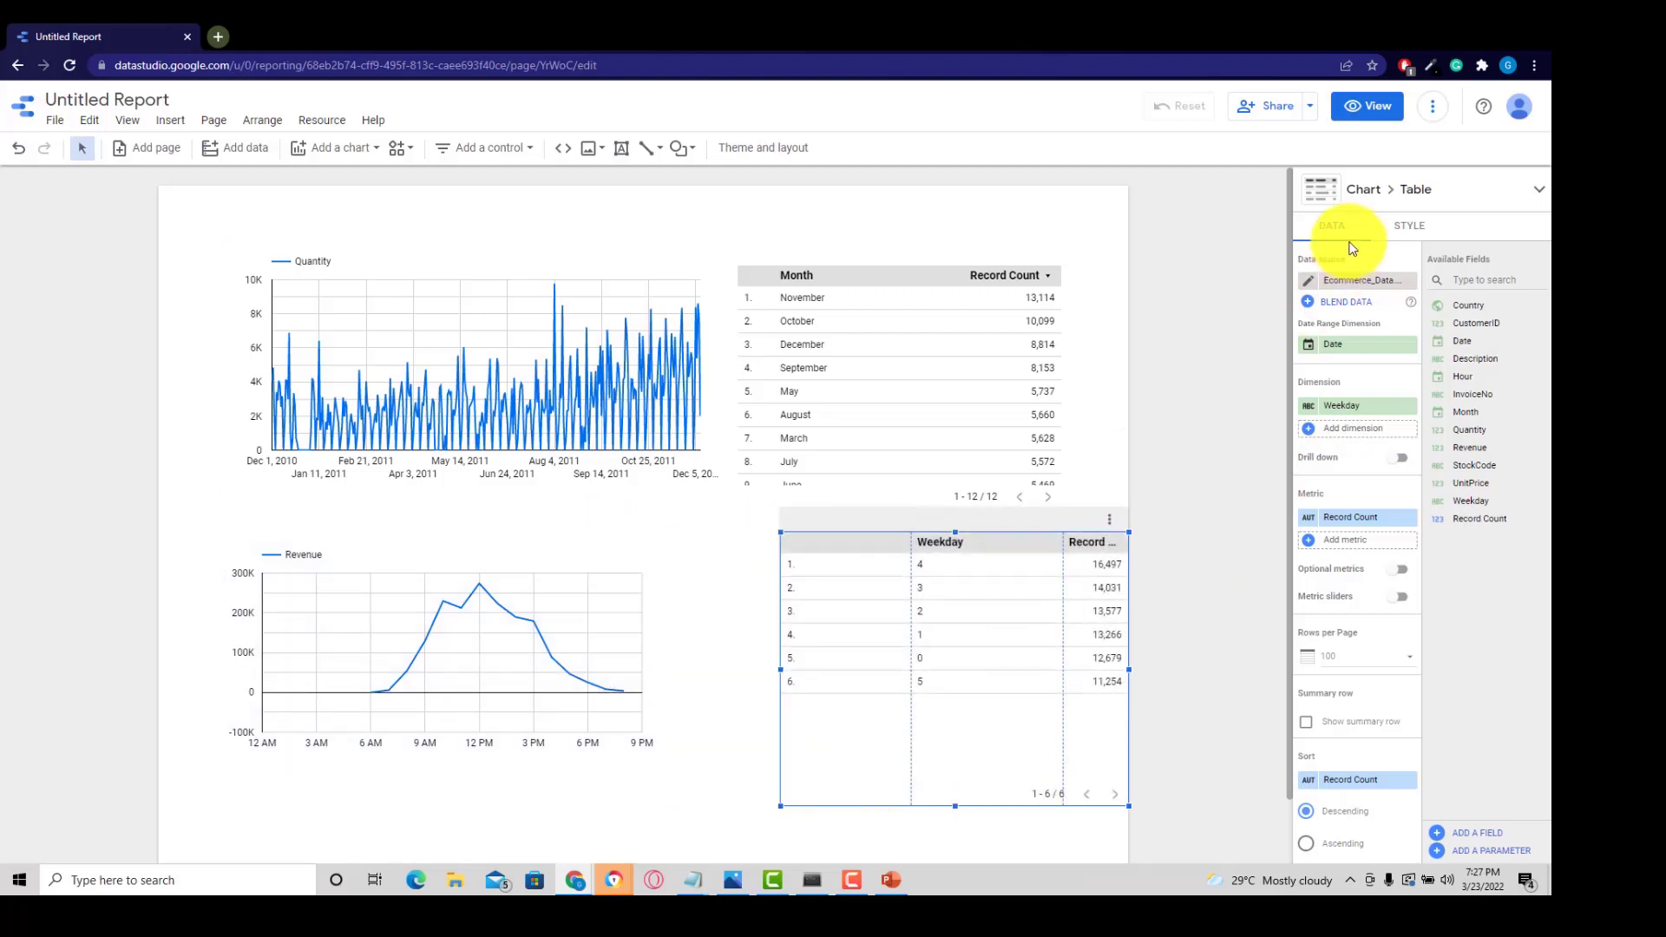
Add a calculated field to the Ecommerce_Data.csv source, start its formula with FORMAT_DATETIME() and open that function's documentation
left_click(1309, 291)
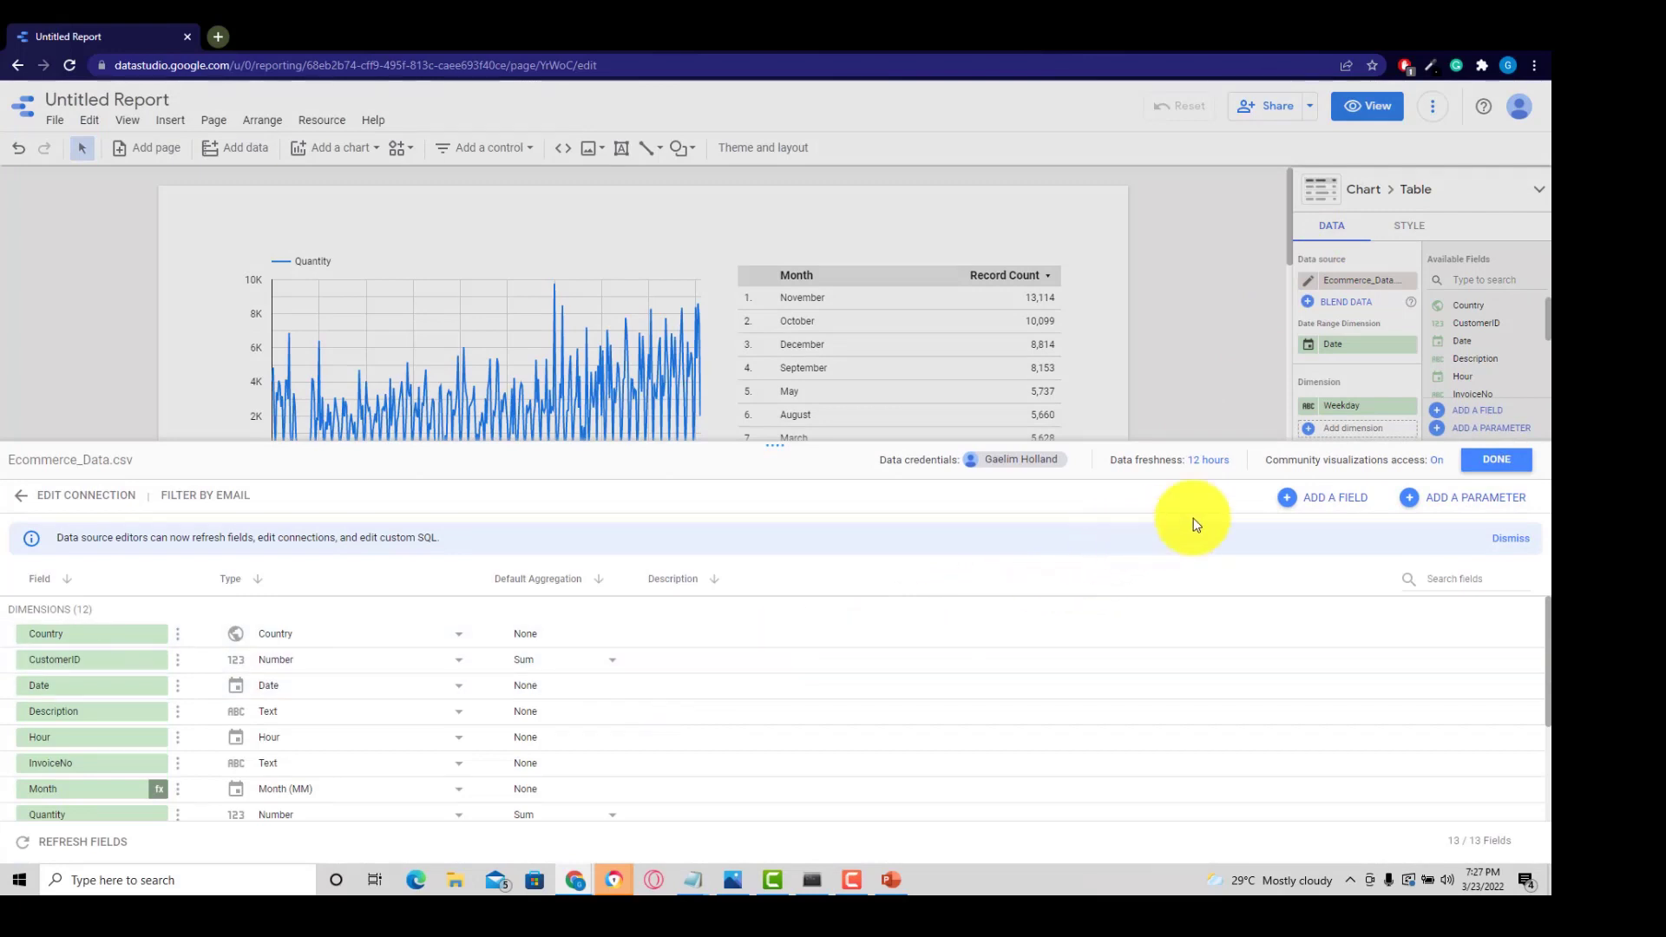
left_click(1314, 499)
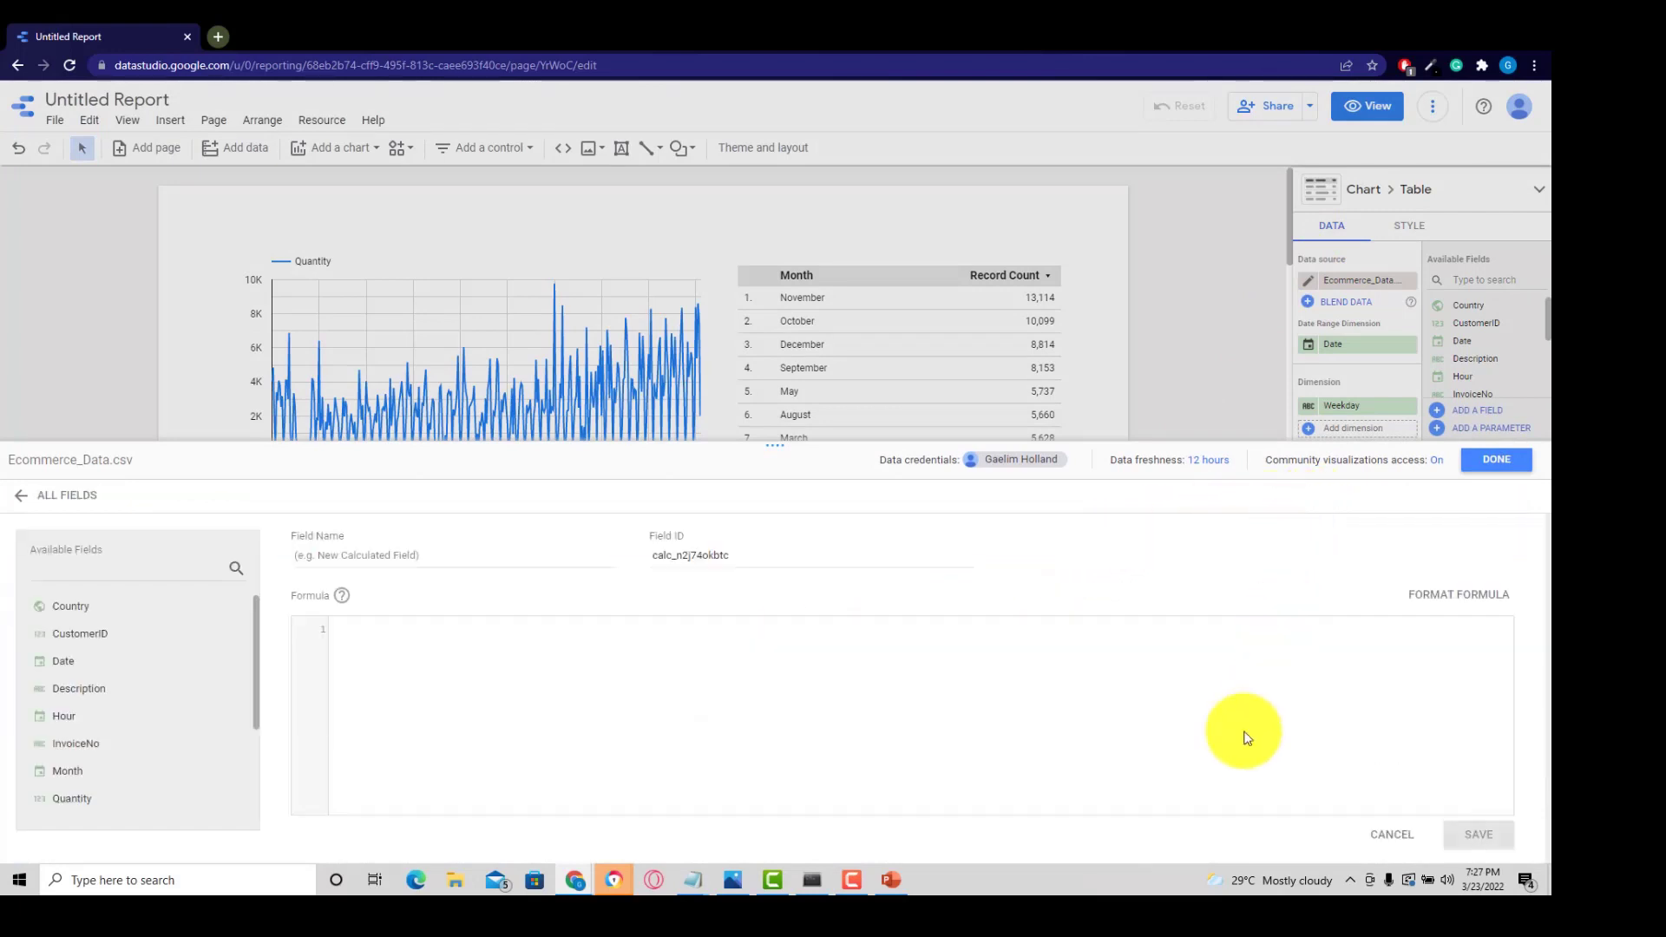
left_click(570, 639)
type("format")
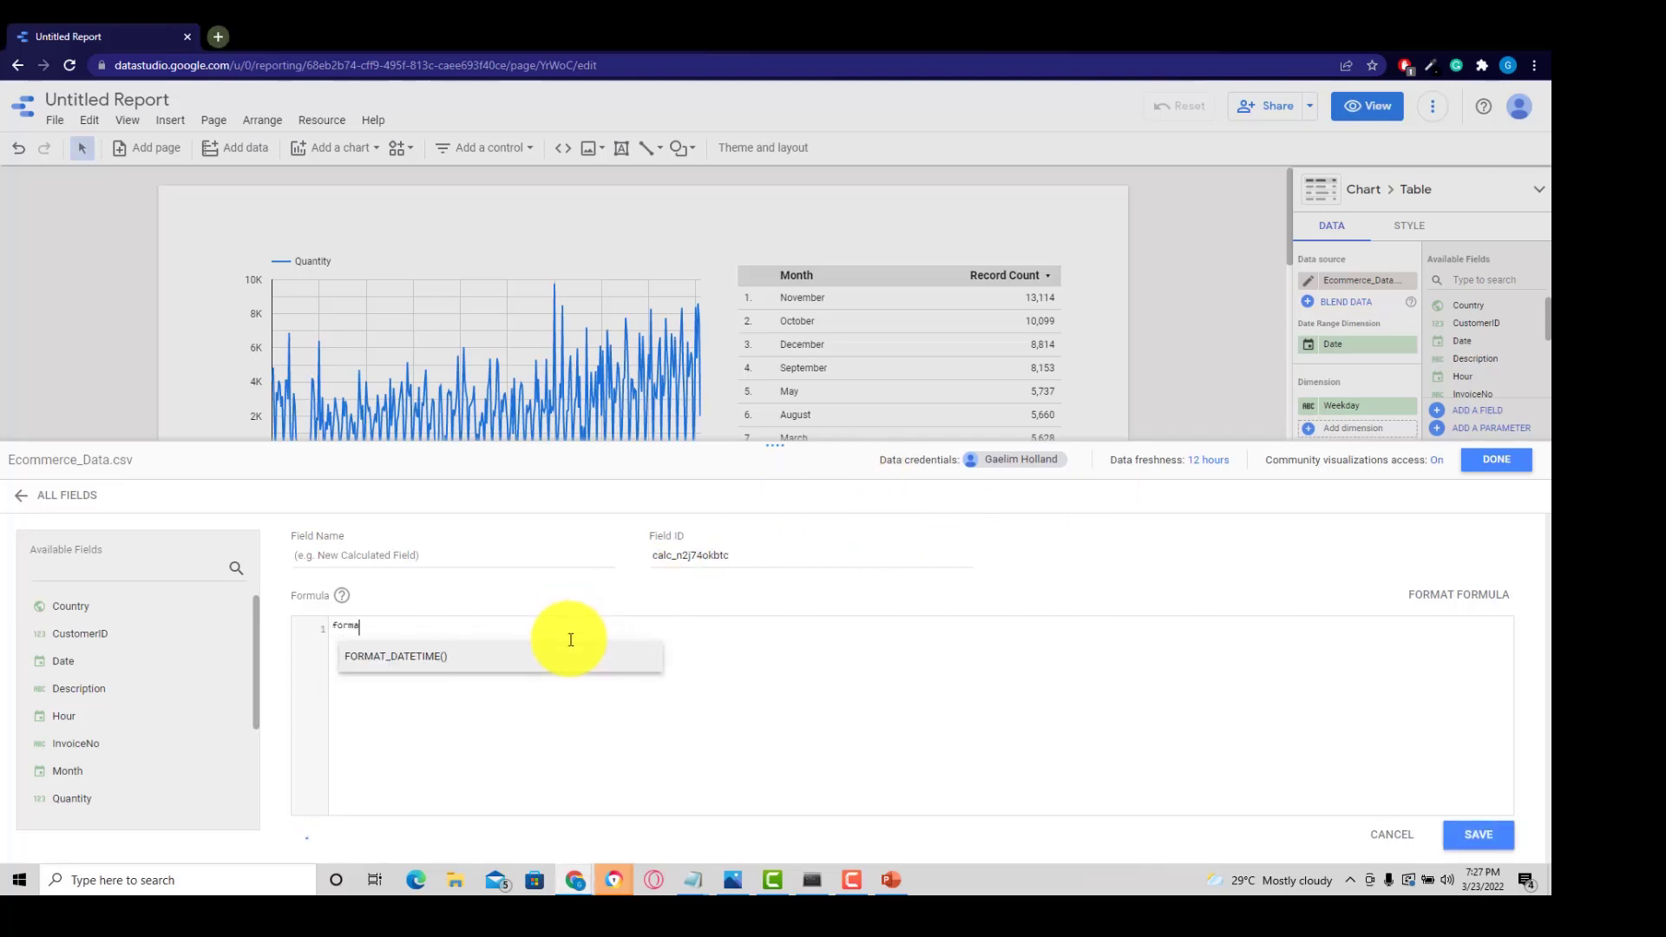
left_click(518, 661)
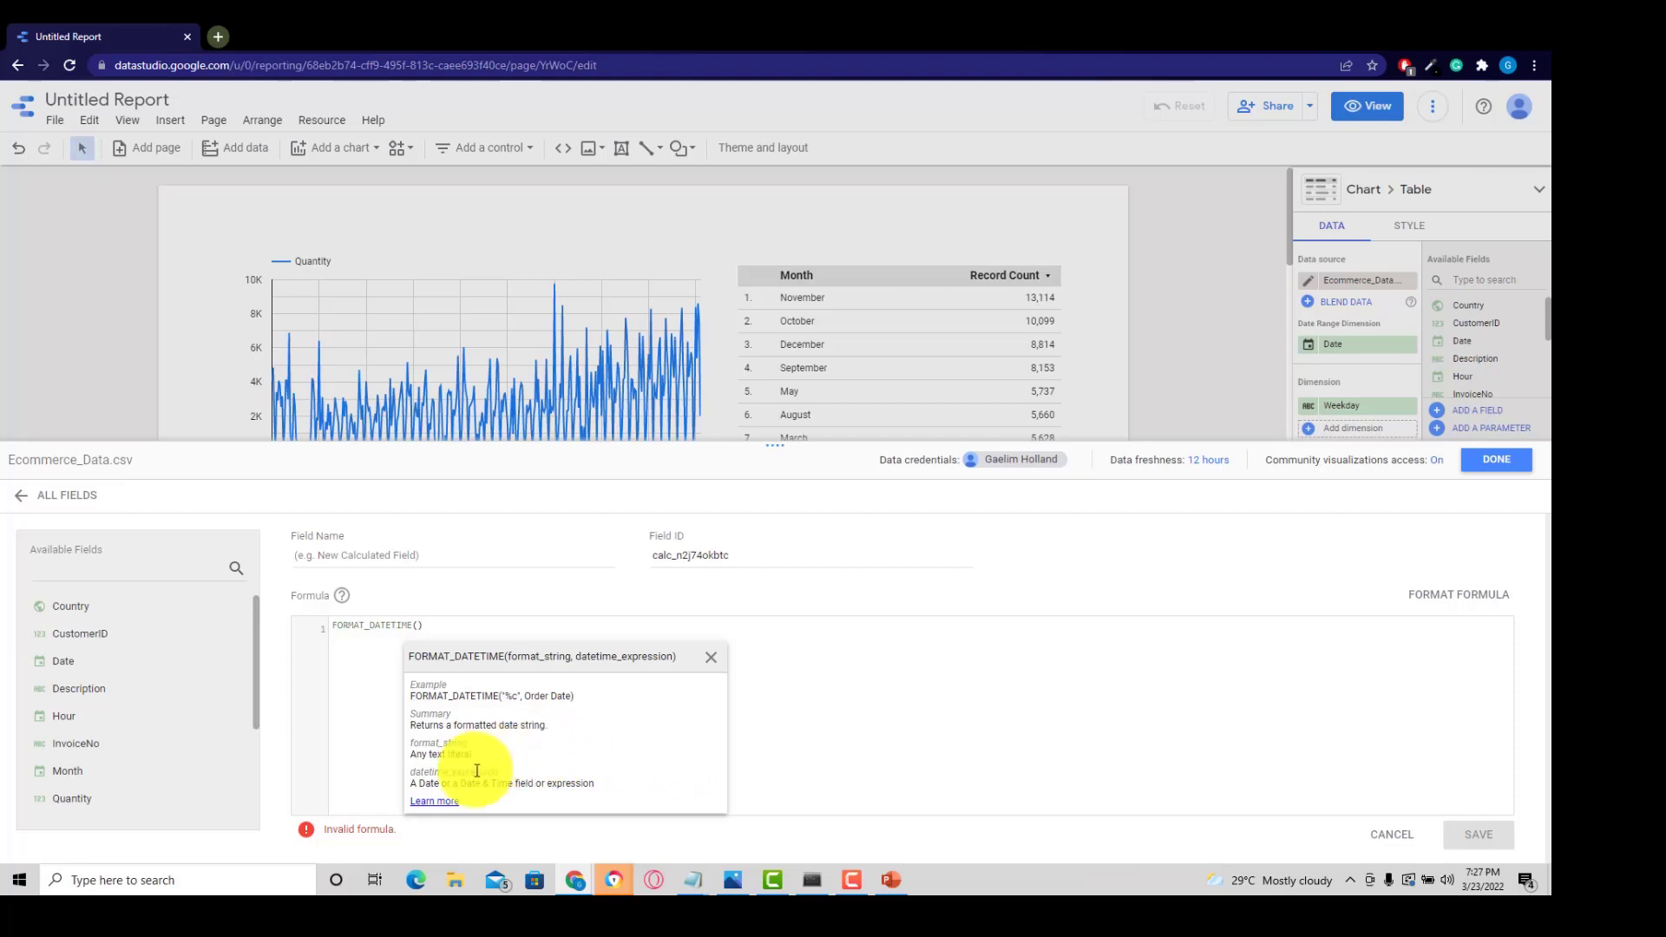
double_click(510, 695)
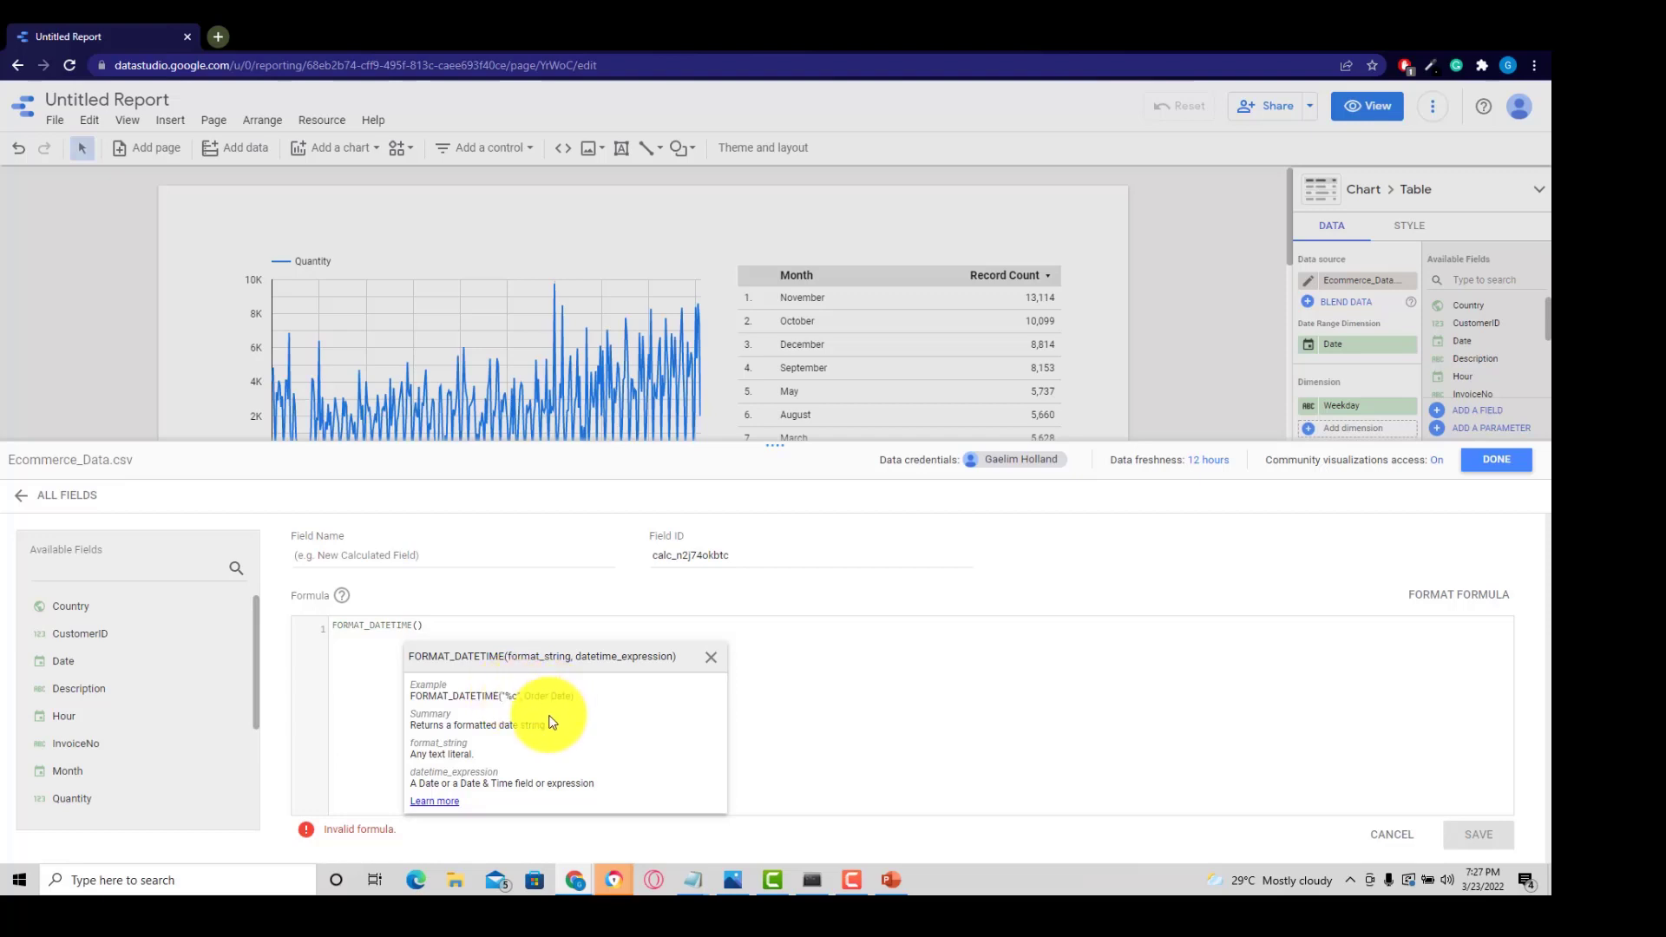
left_click(435, 800)
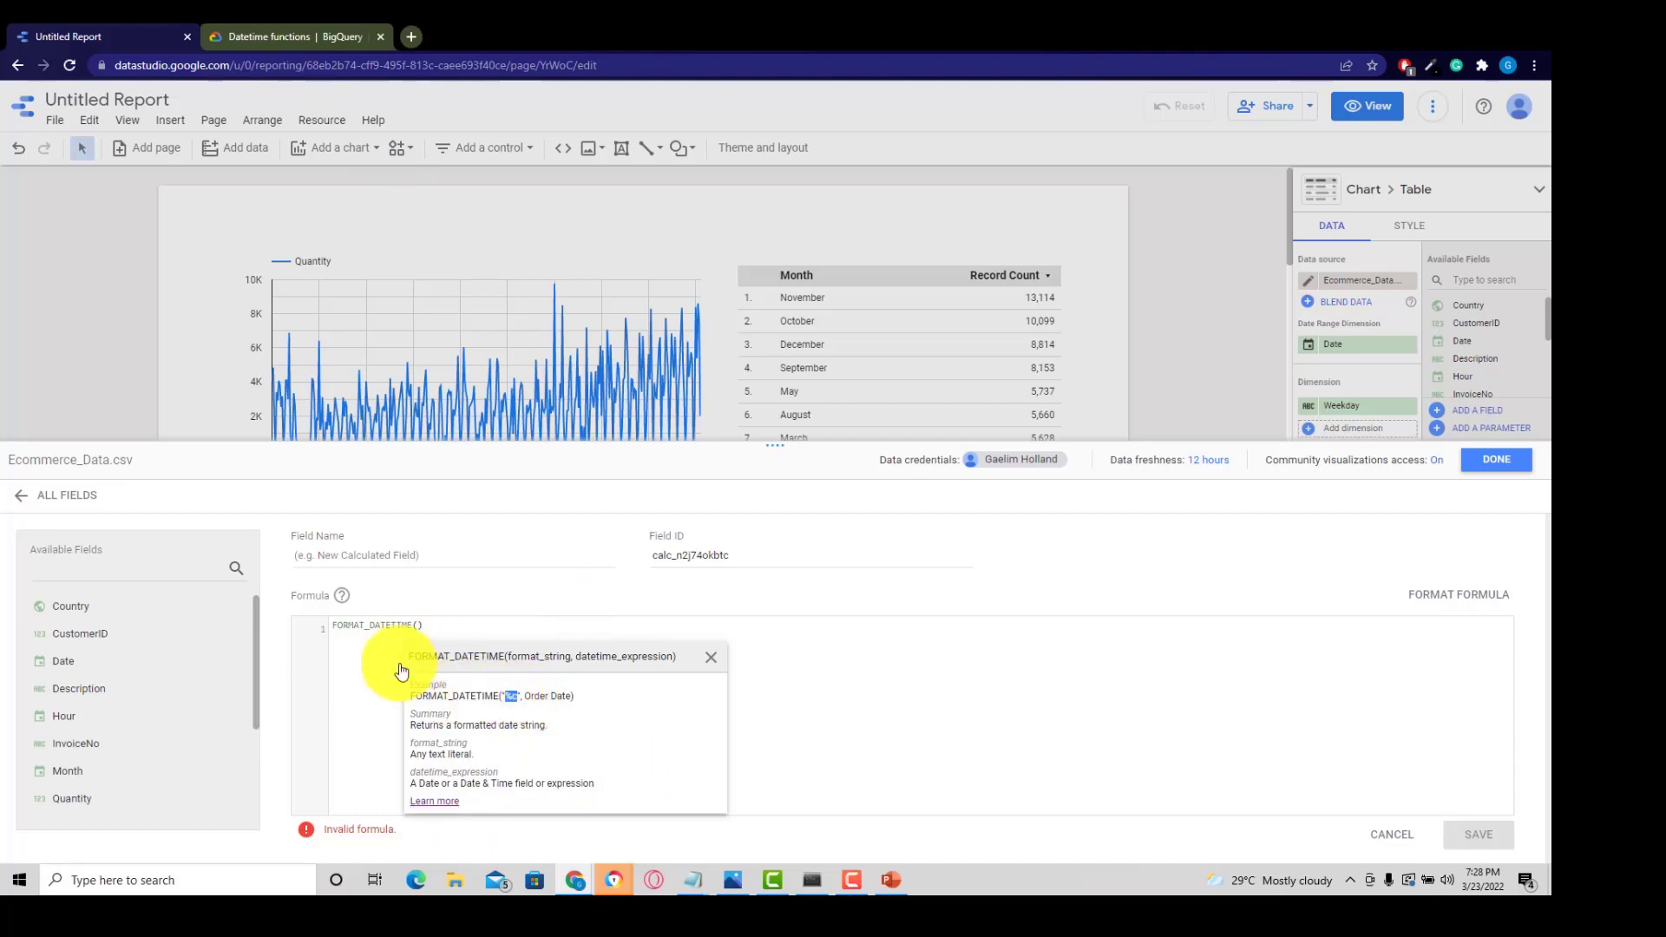
Complete the formula as FORMAT_DATETIME("%A", Date) using the Date field
left_click(421, 625)
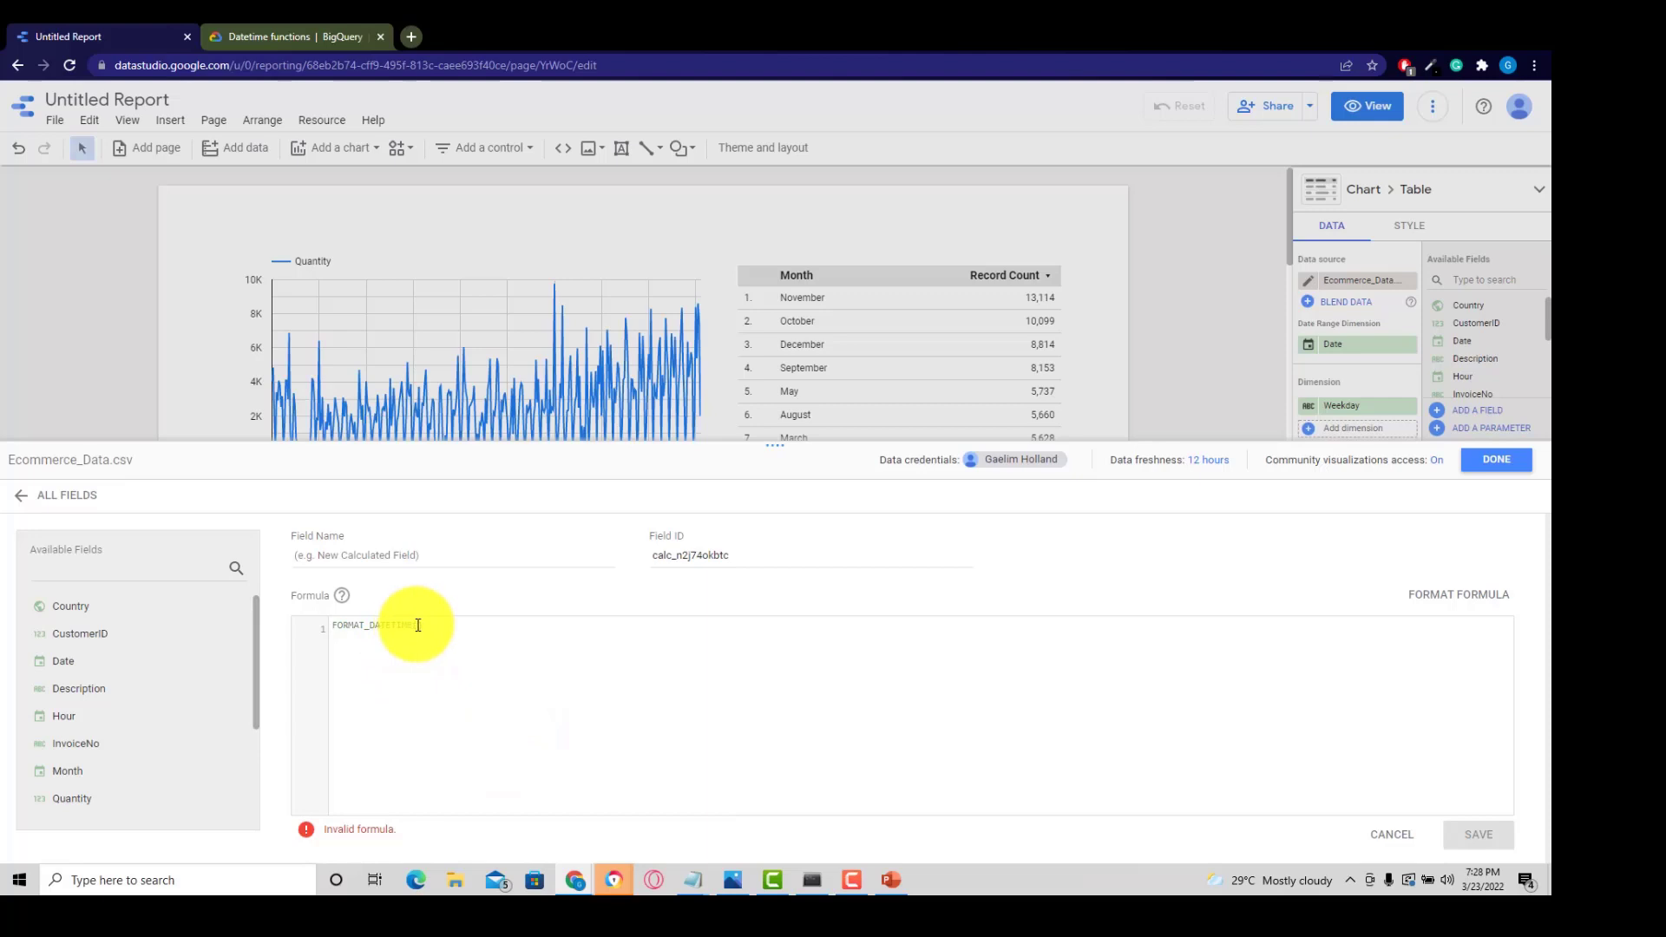
type("(")
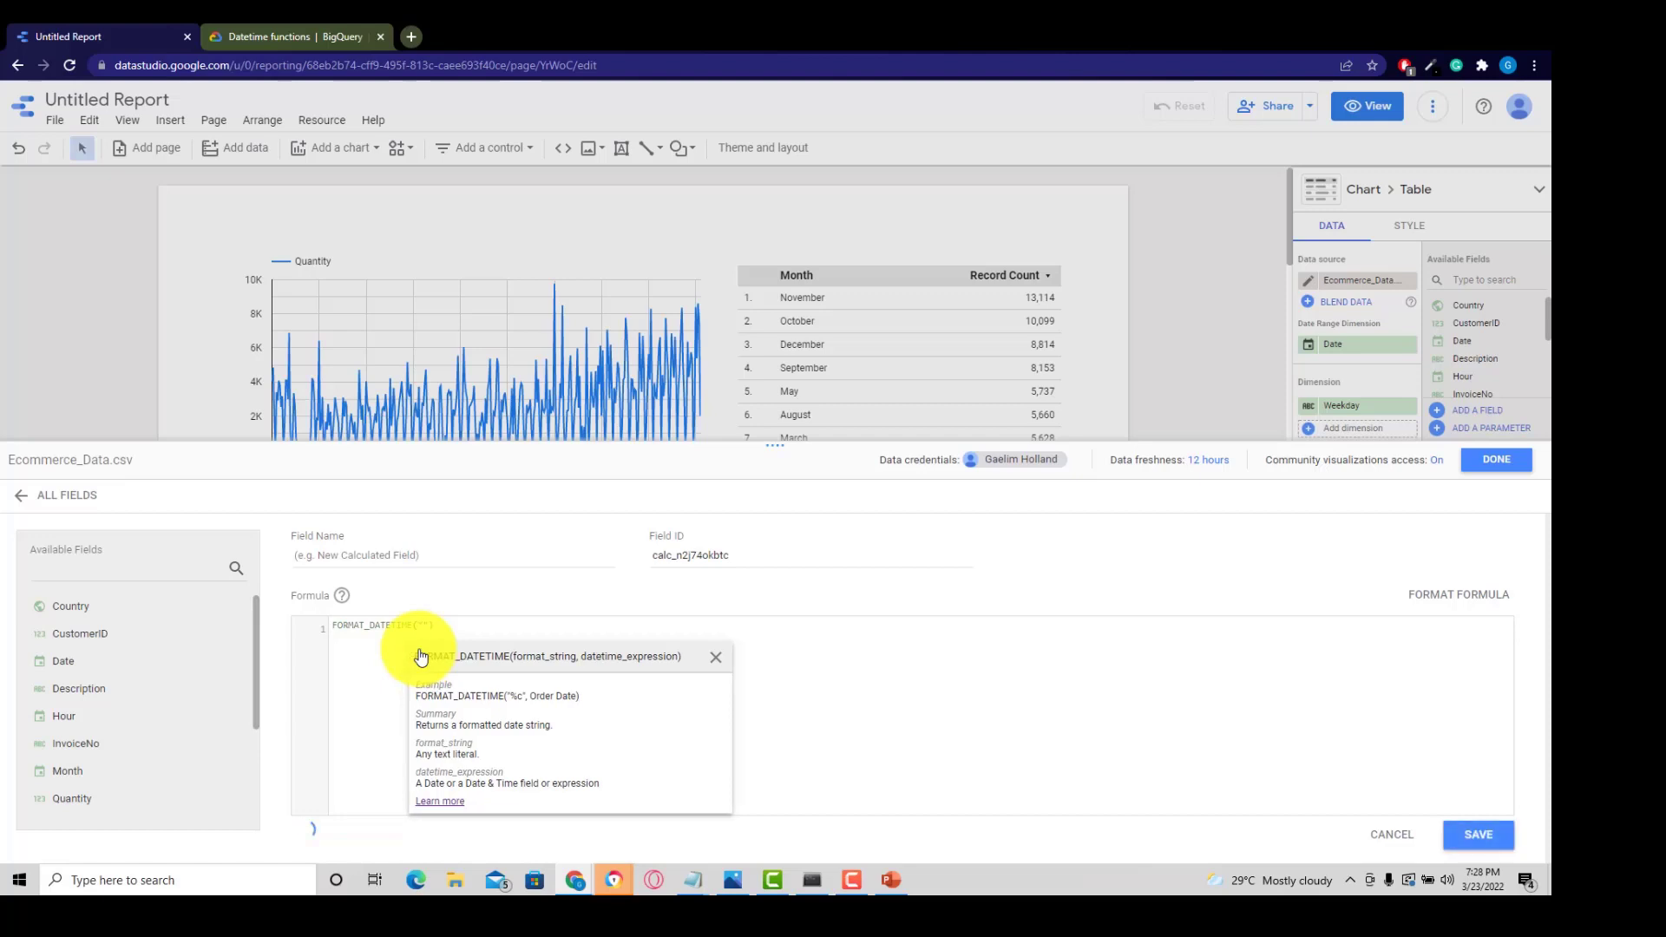
type("\"")
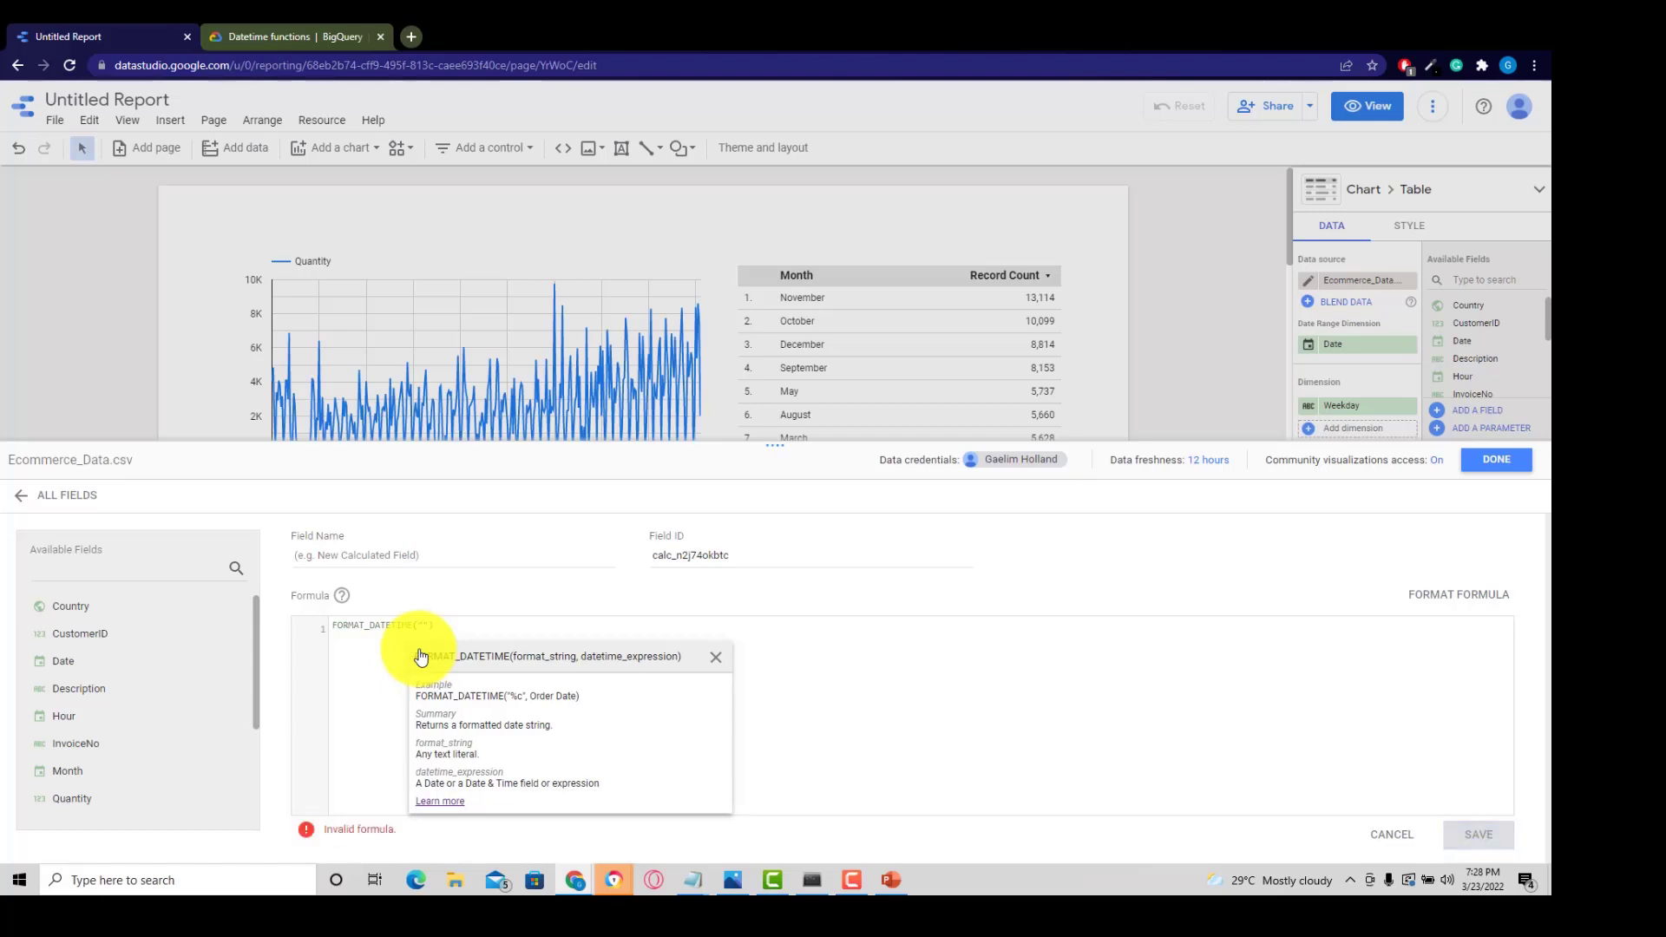
type("%")
type("Y")
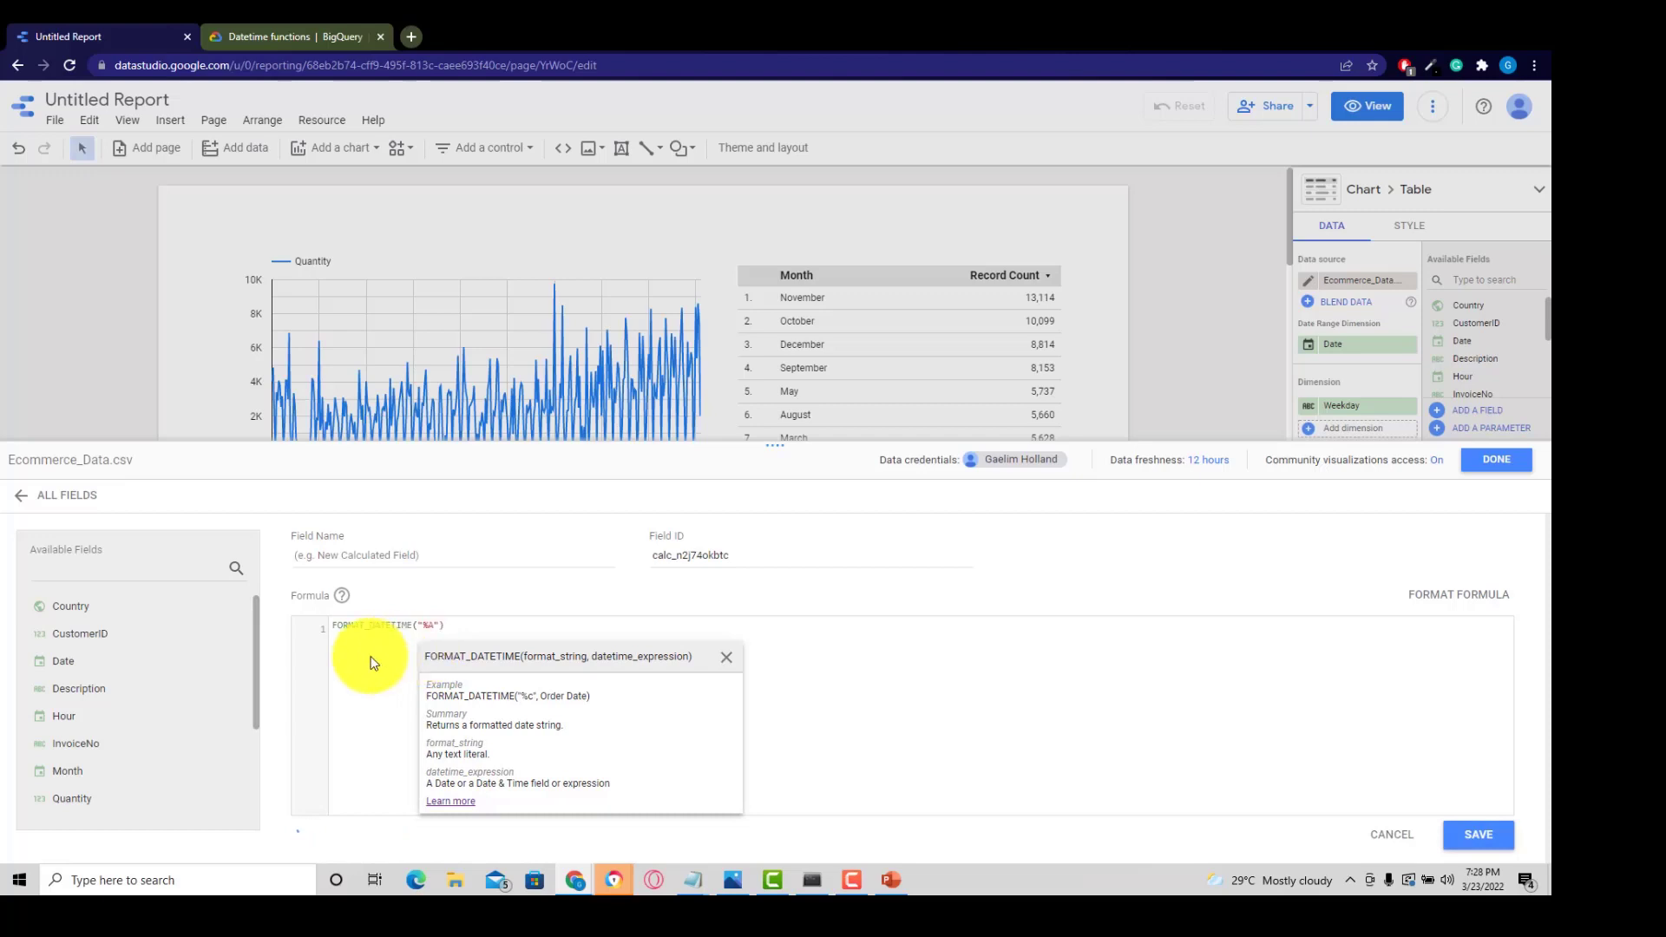
left_click_drag(109, 660, 438, 625)
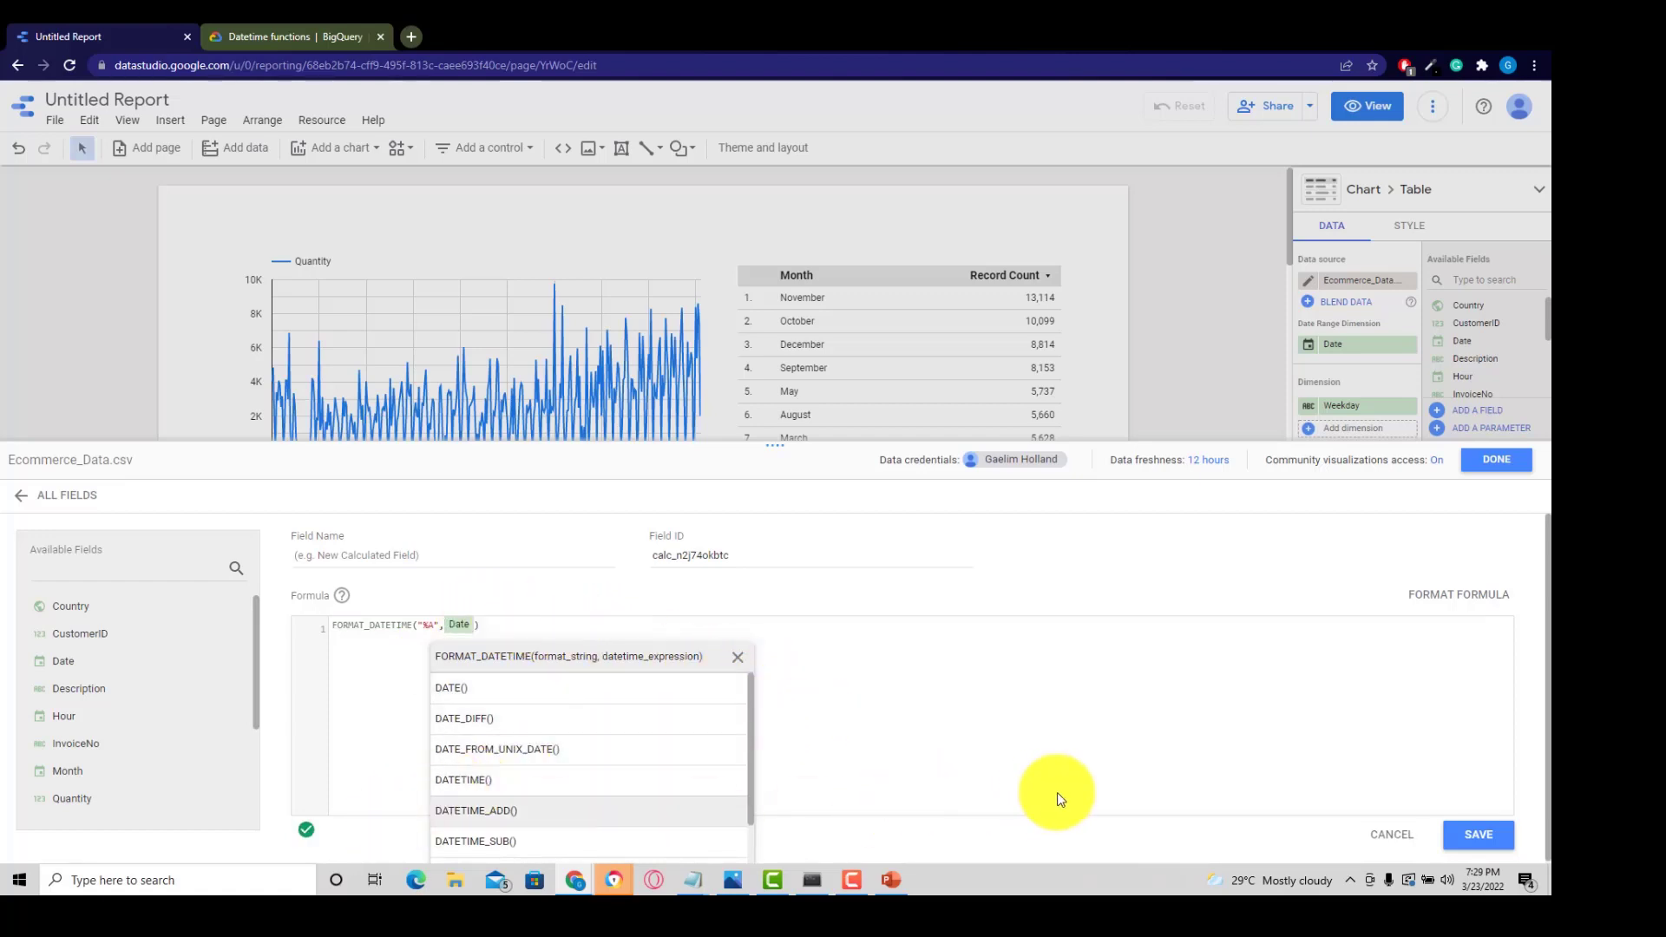
Name the calculated field Weekday Name, save it and finish editing the data source
left_click(1012, 764)
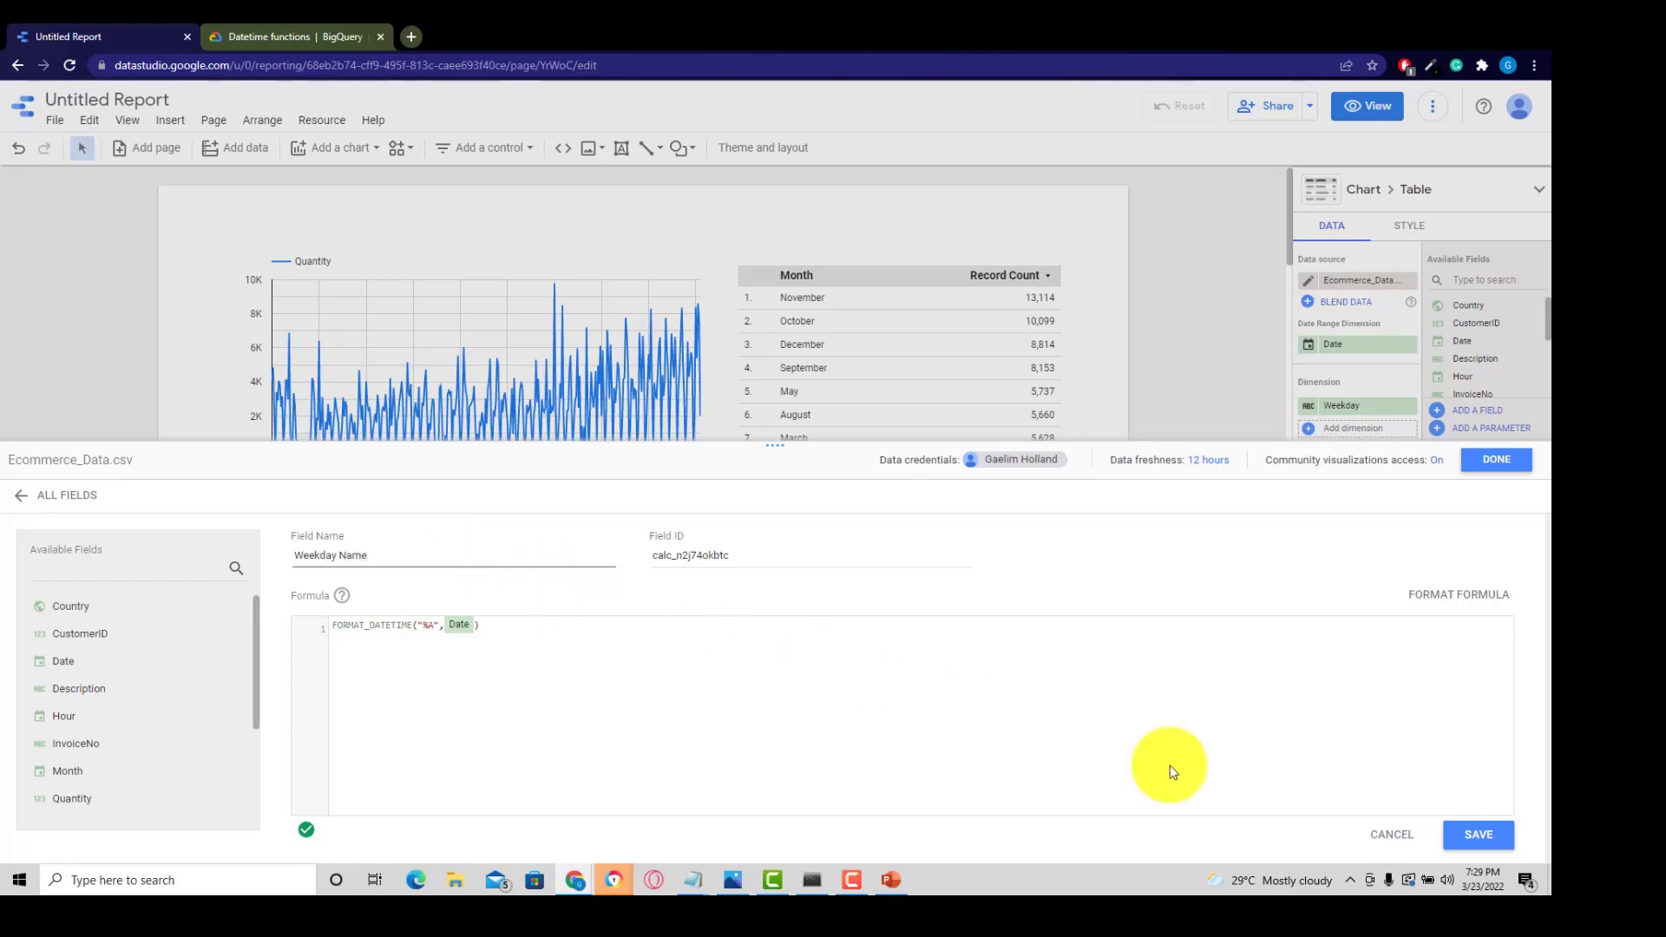
left_click(1467, 838)
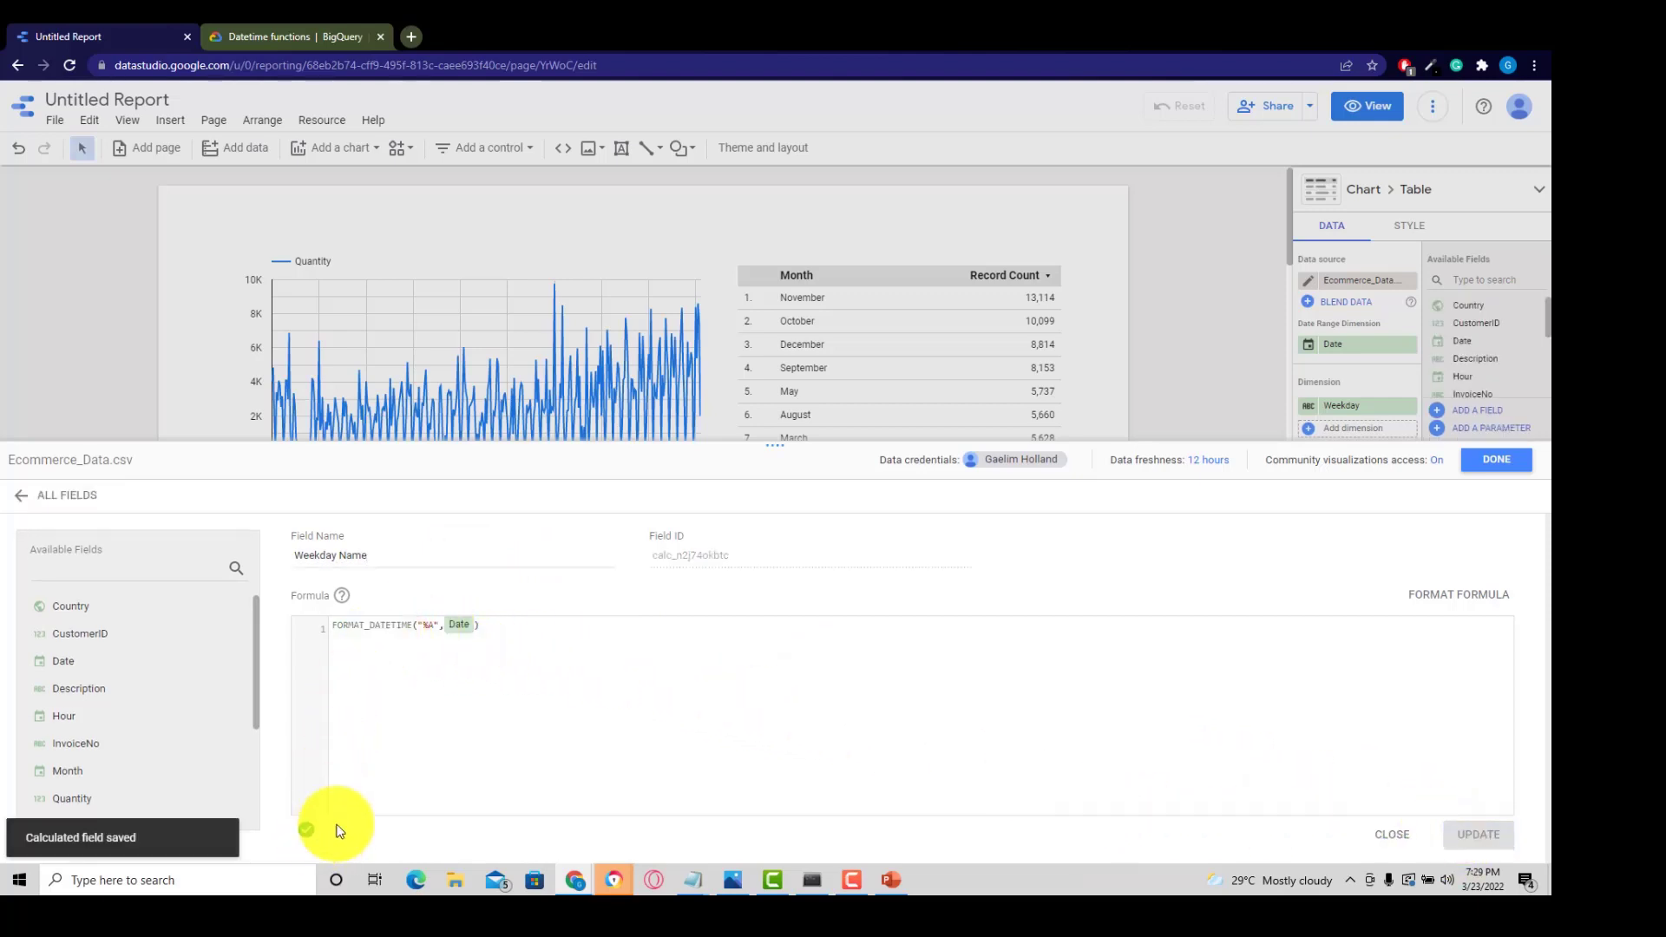
left_click(1500, 467)
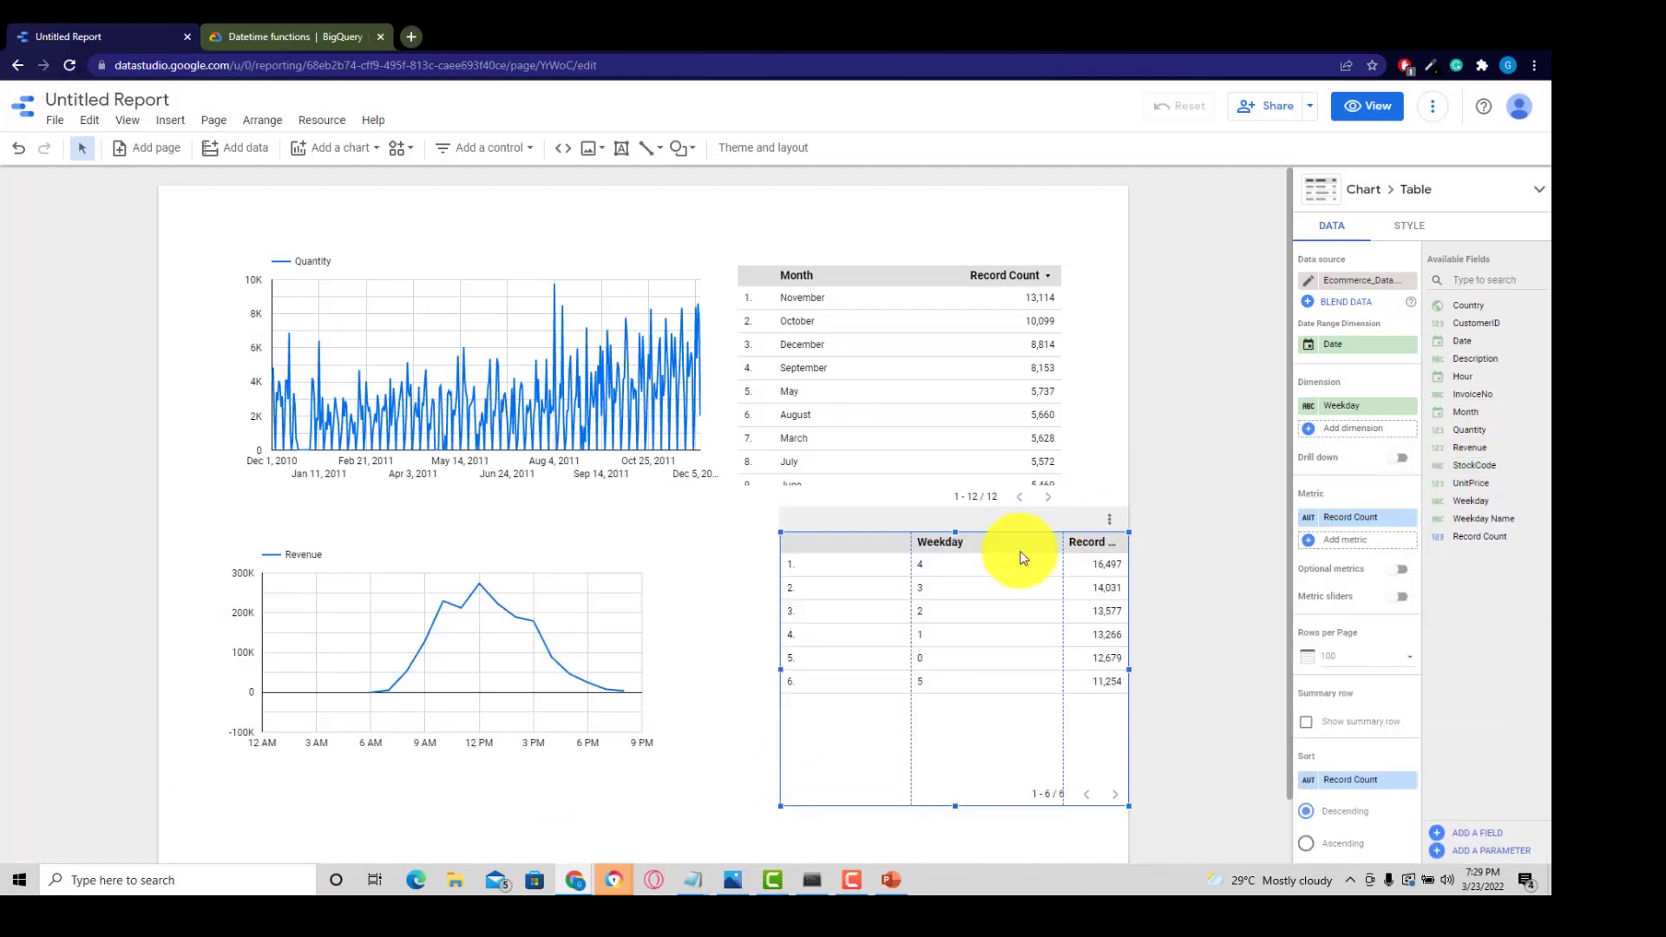
Delete the Weekday table and place a new Weekday Name table beneath the Month table
left_click_drag(1012, 509, 903, 513)
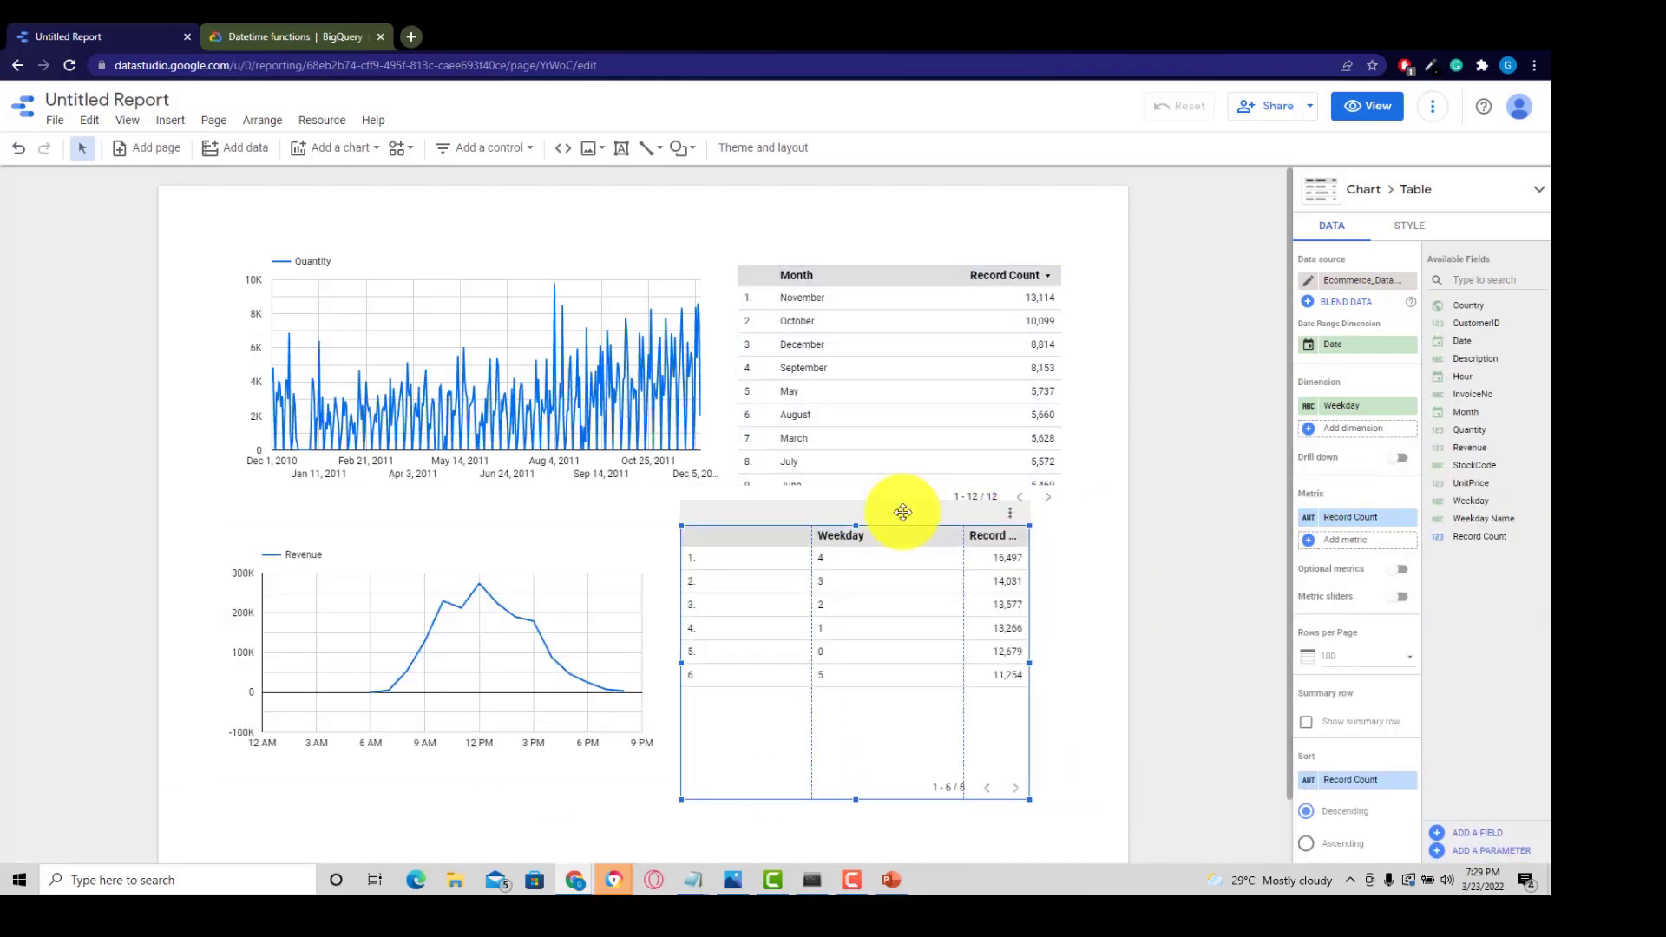
key("Delete")
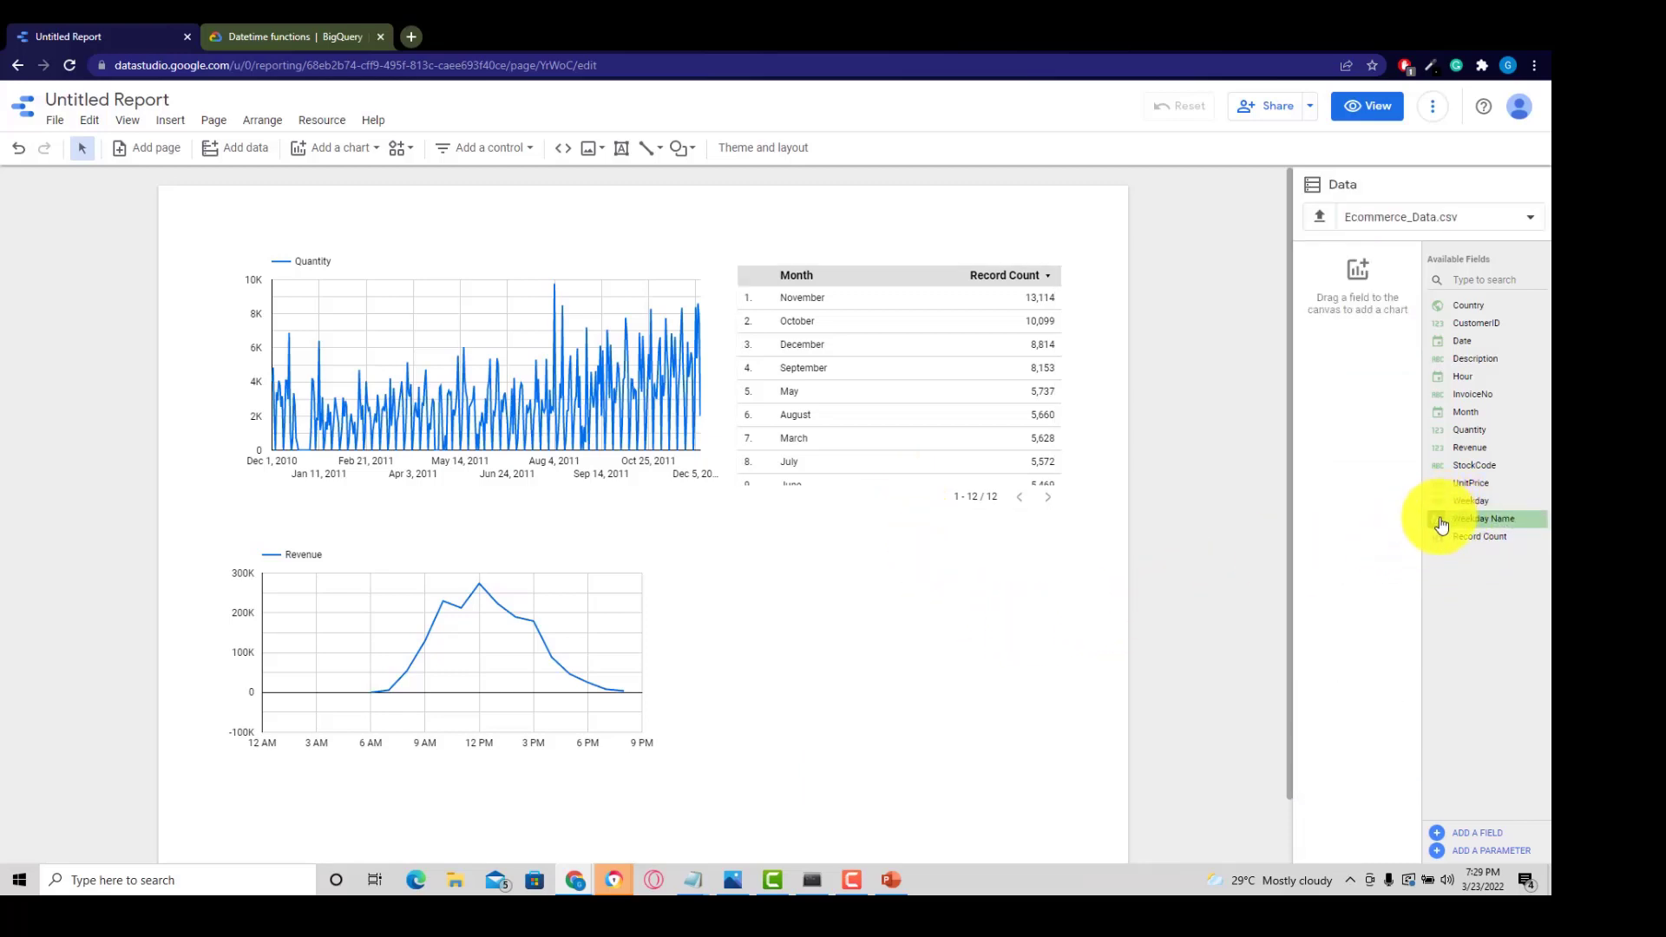
left_click_drag(1459, 521, 785, 585)
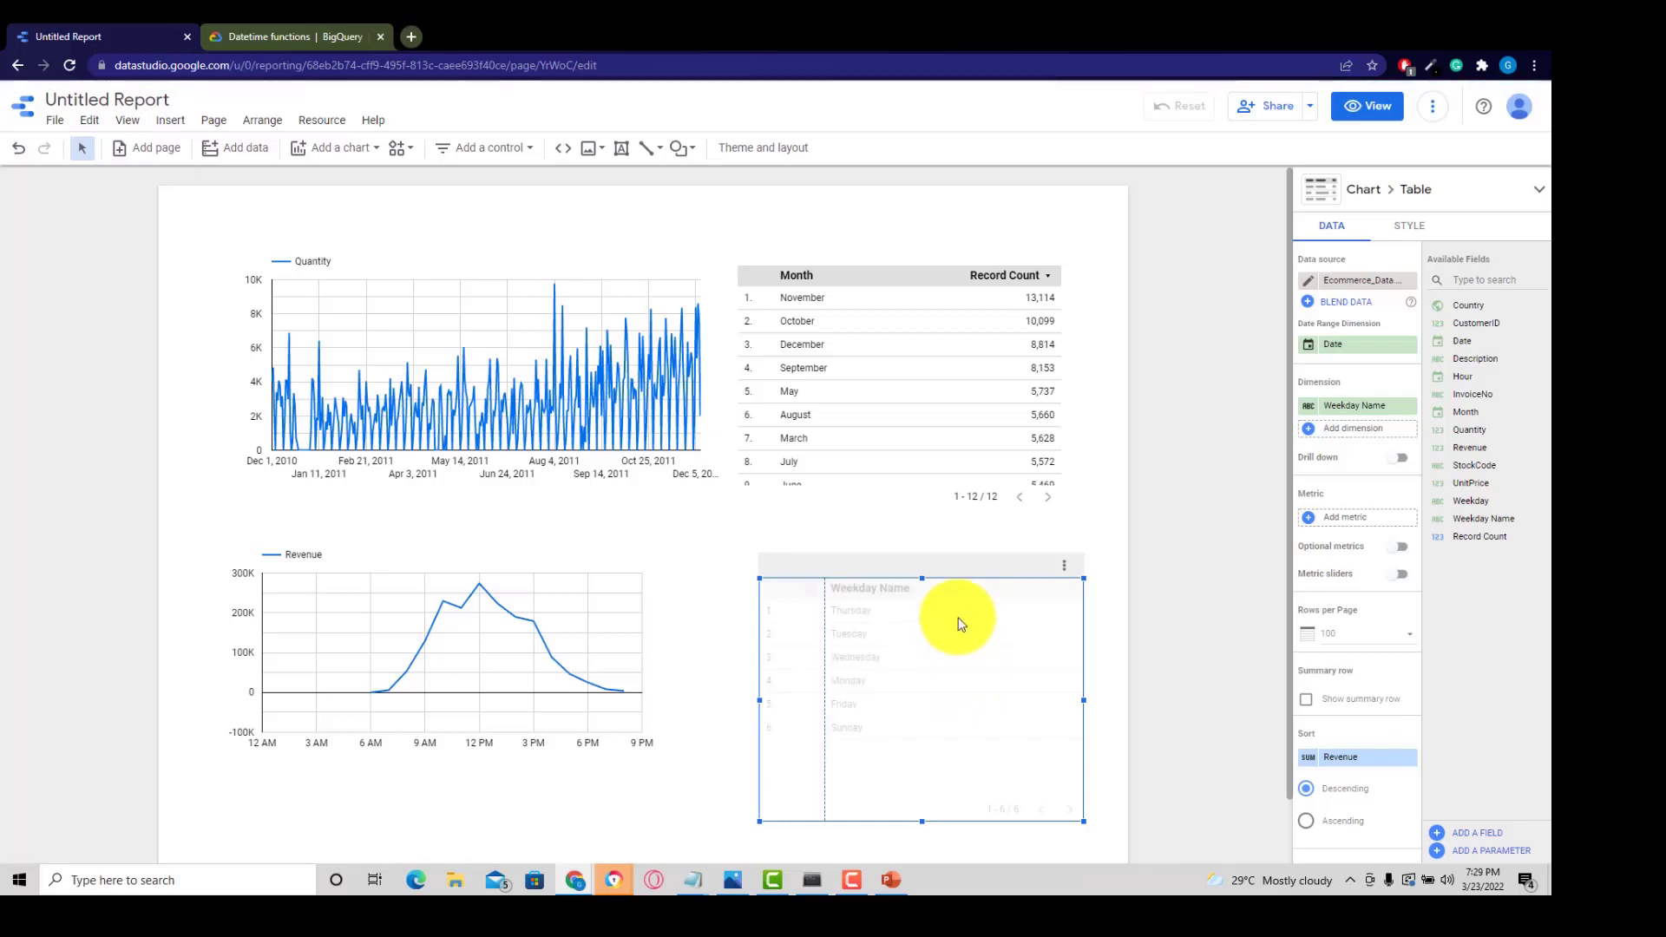
left_click_drag(943, 557, 874, 509)
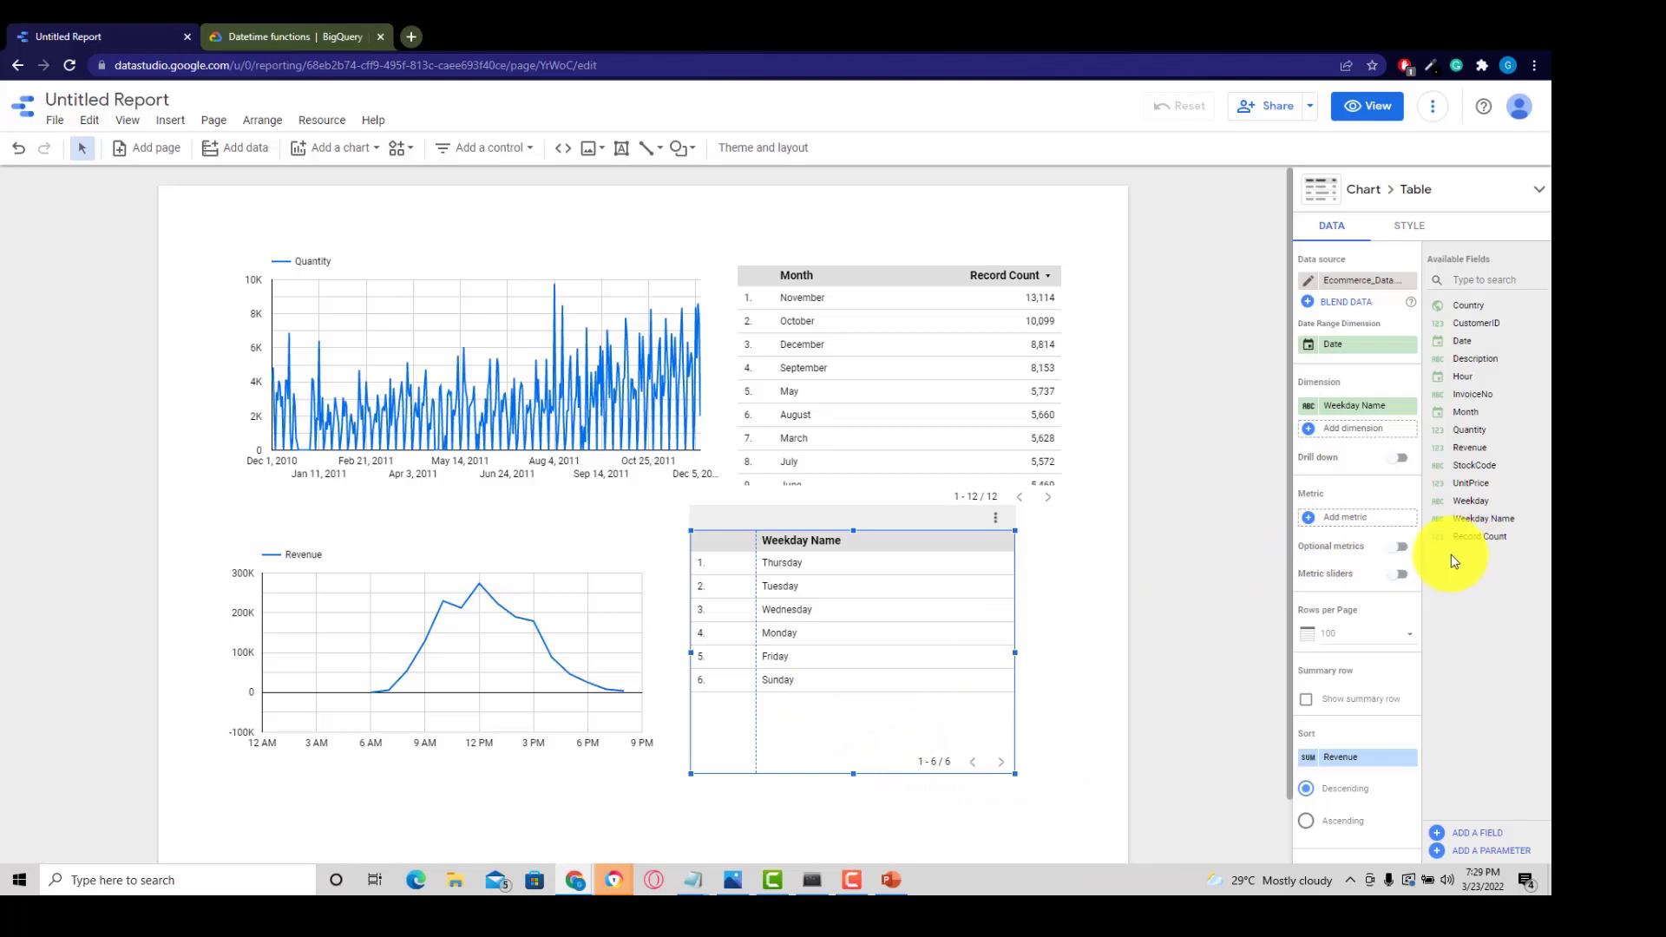
Change the Weekday Name table into a pivot table with heatmap
left_click_drag(1464, 534, 1455, 575)
left_click(1296, 208)
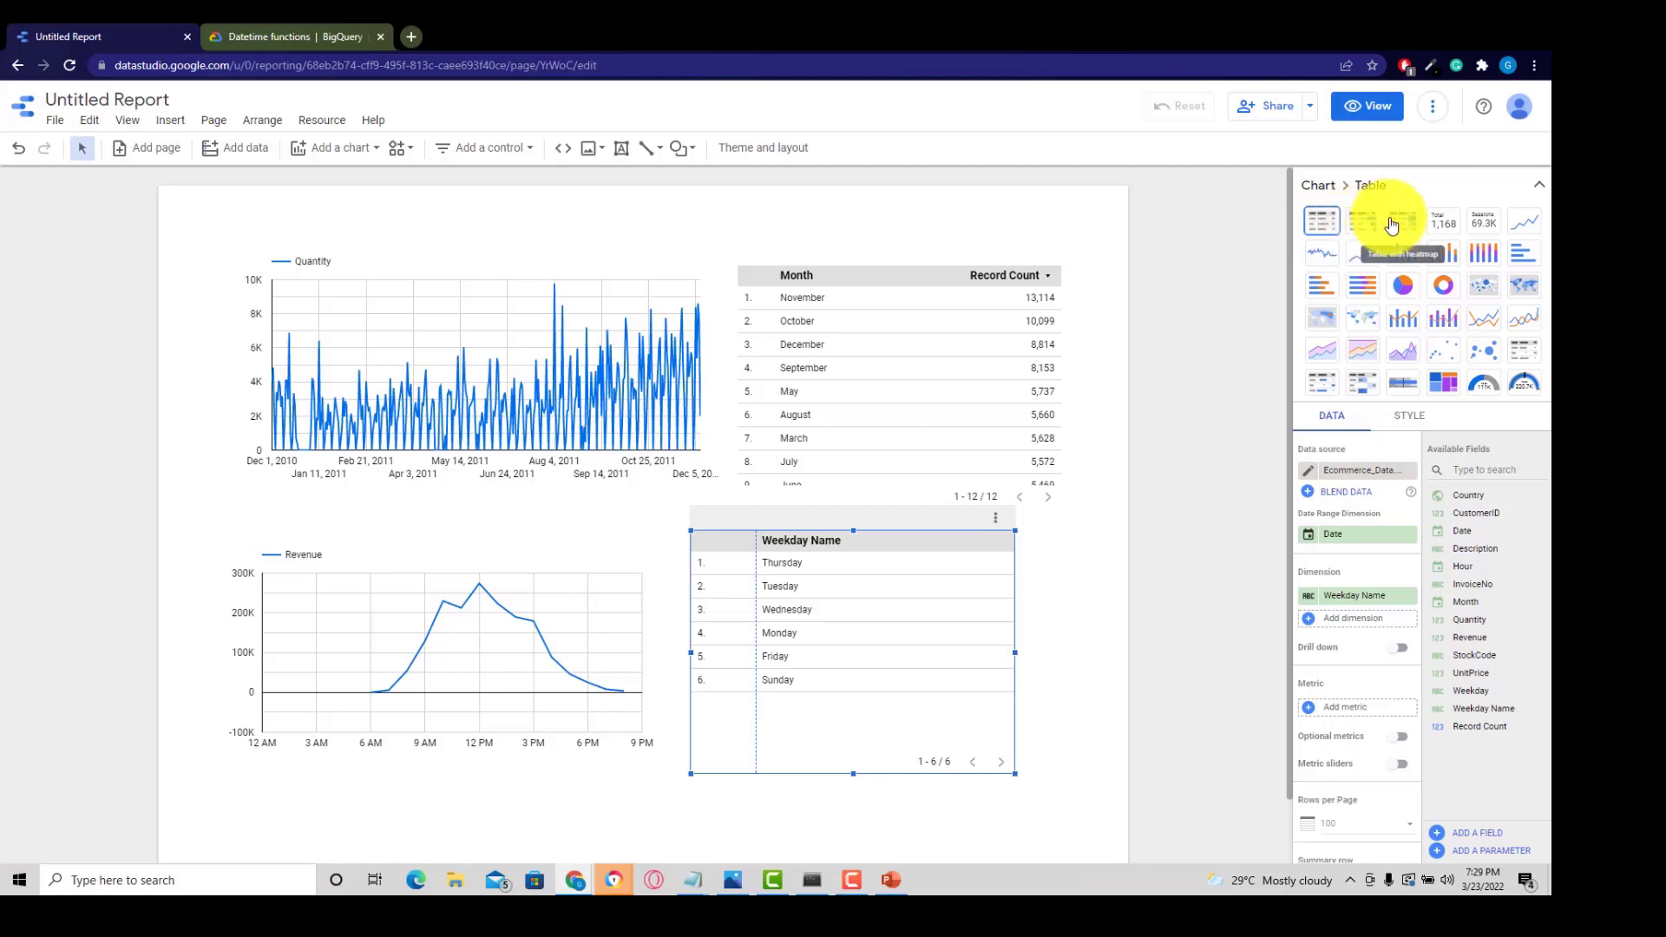
left_click(1358, 395)
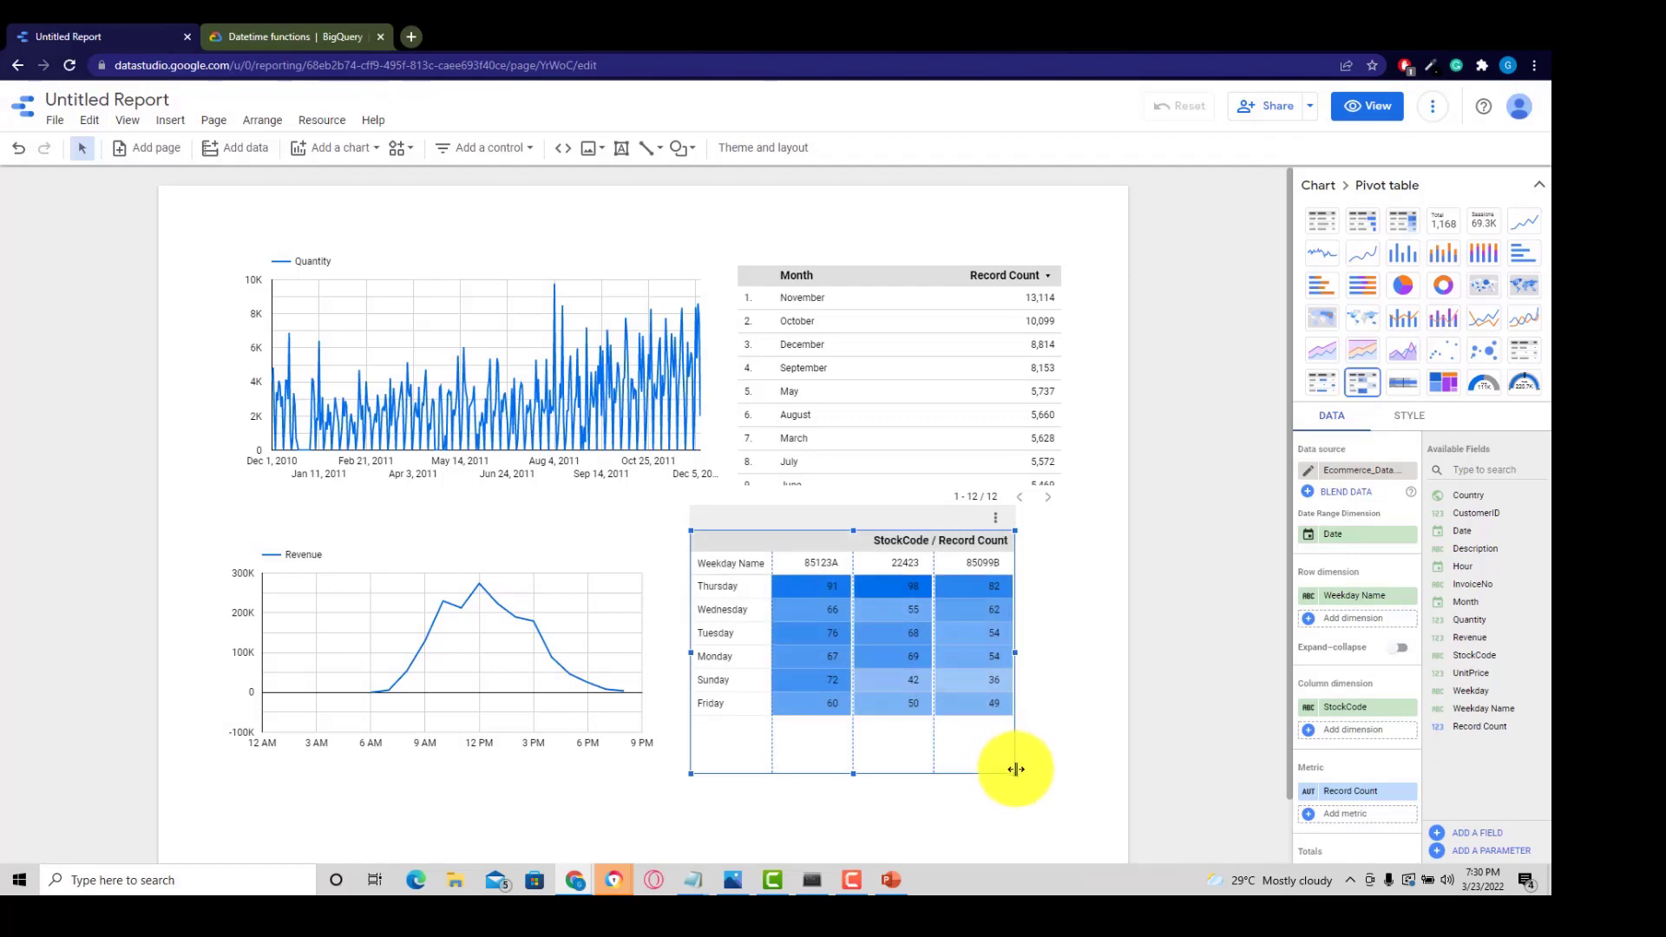
Enlarge the pivot table and shift it and the Revenue chart leftward so they sit side by side on the page
left_click_drag(1014, 773, 1132, 783)
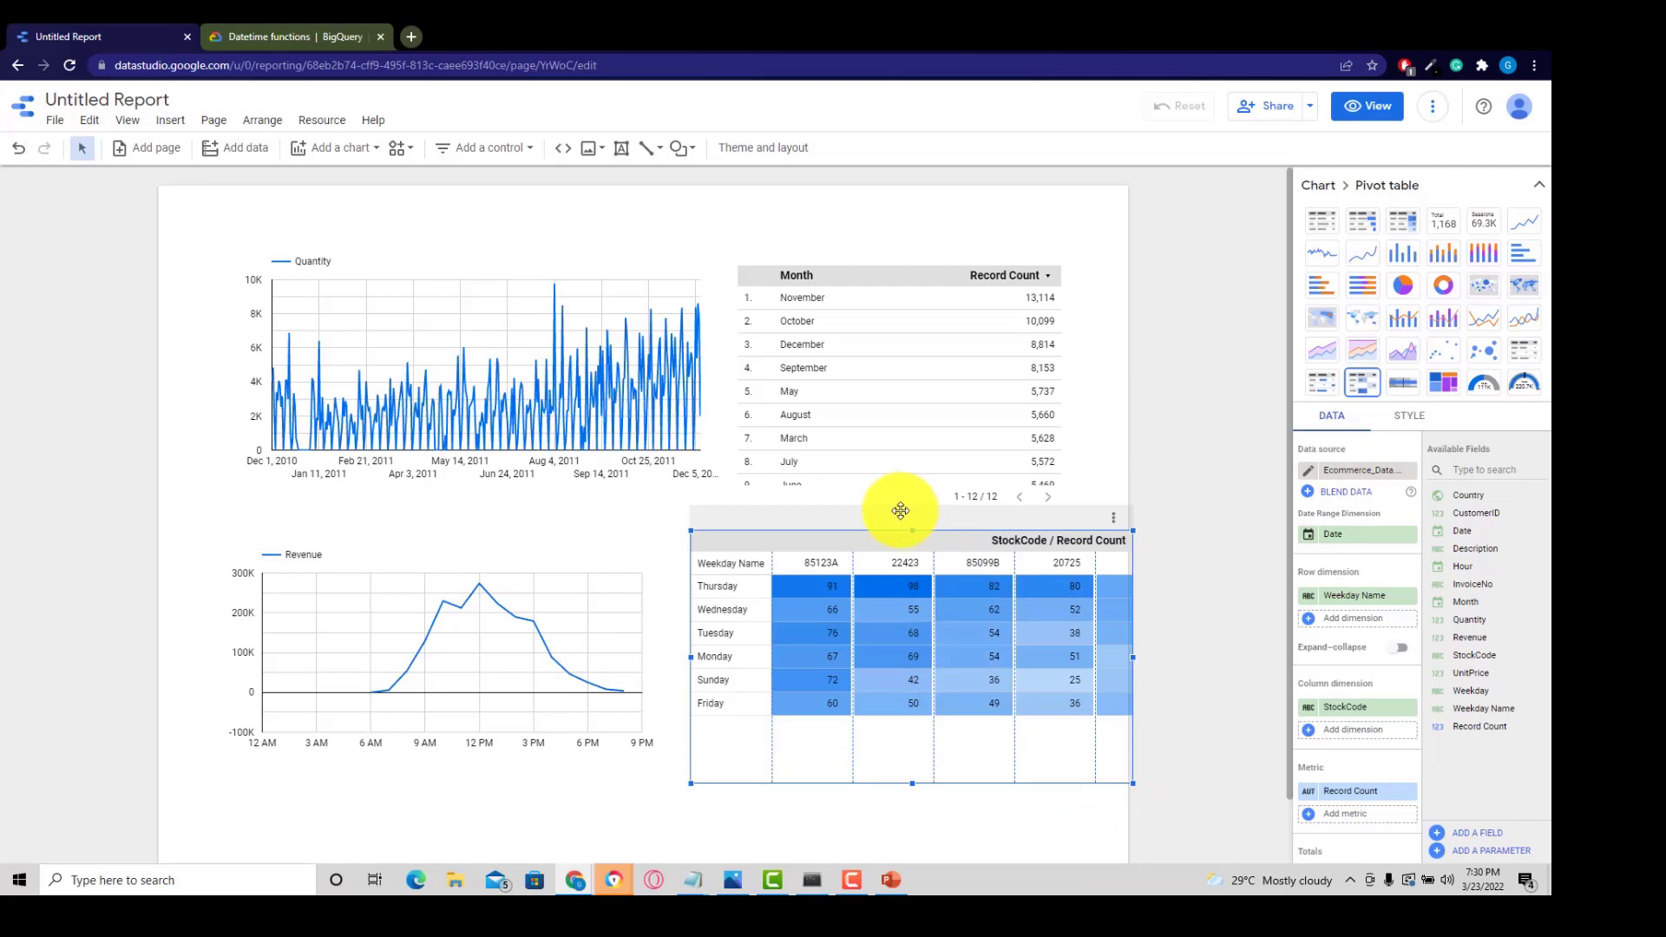
left_click_drag(899, 510, 872, 515)
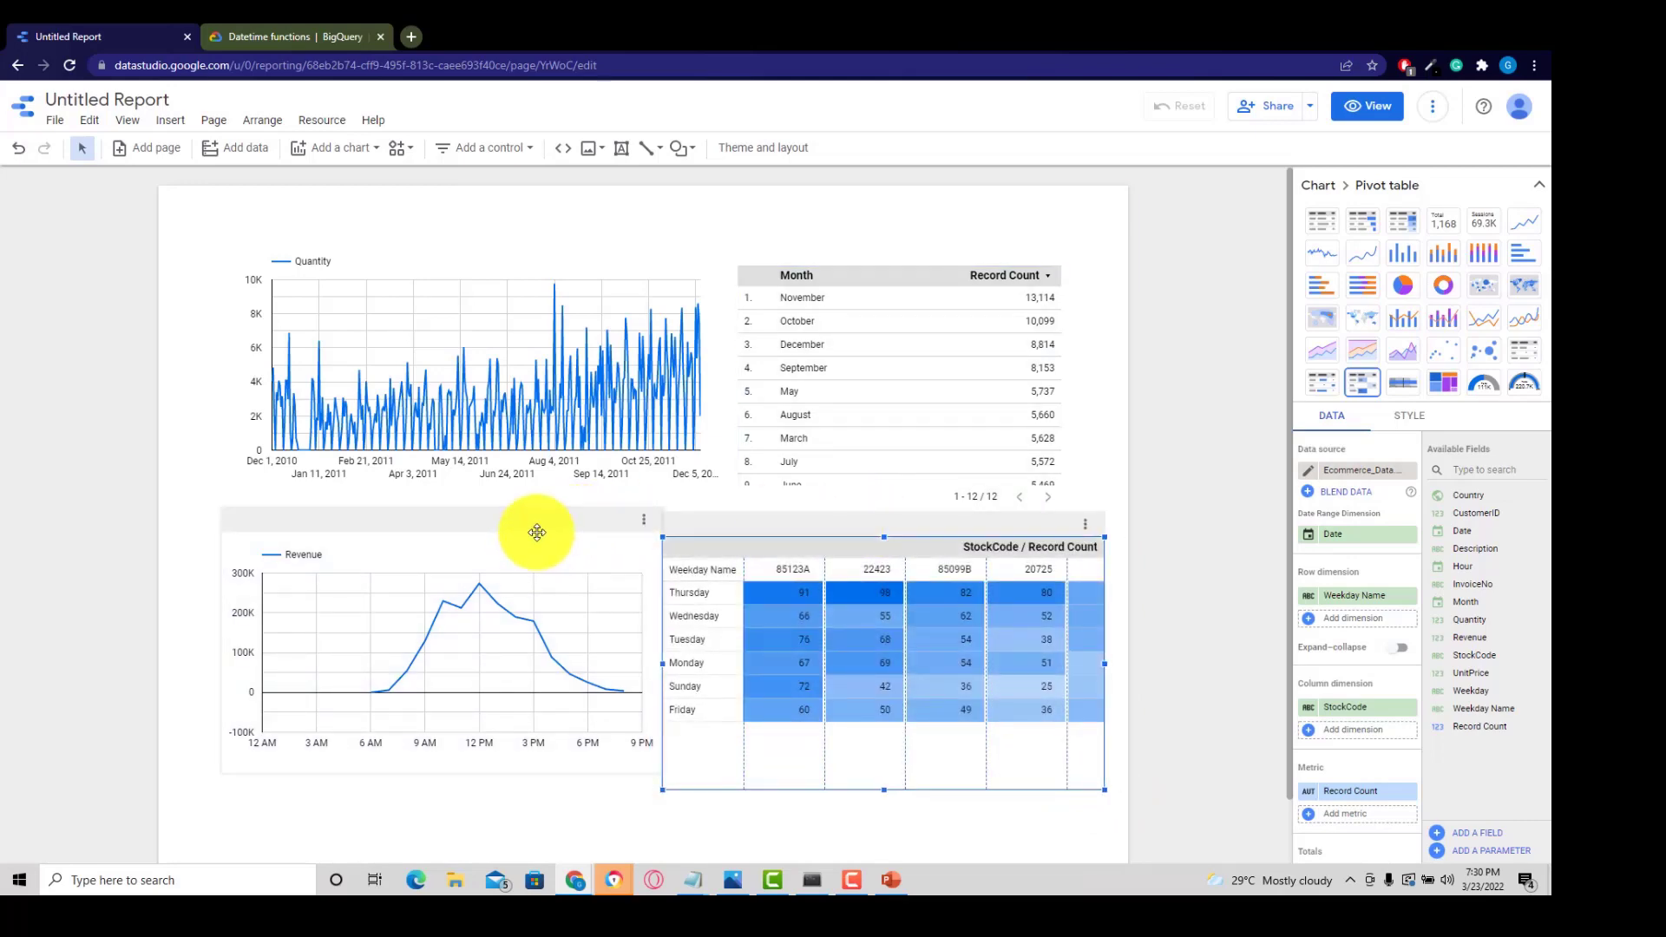
left_click_drag(538, 532, 481, 532)
left_click_drag(773, 534, 740, 536)
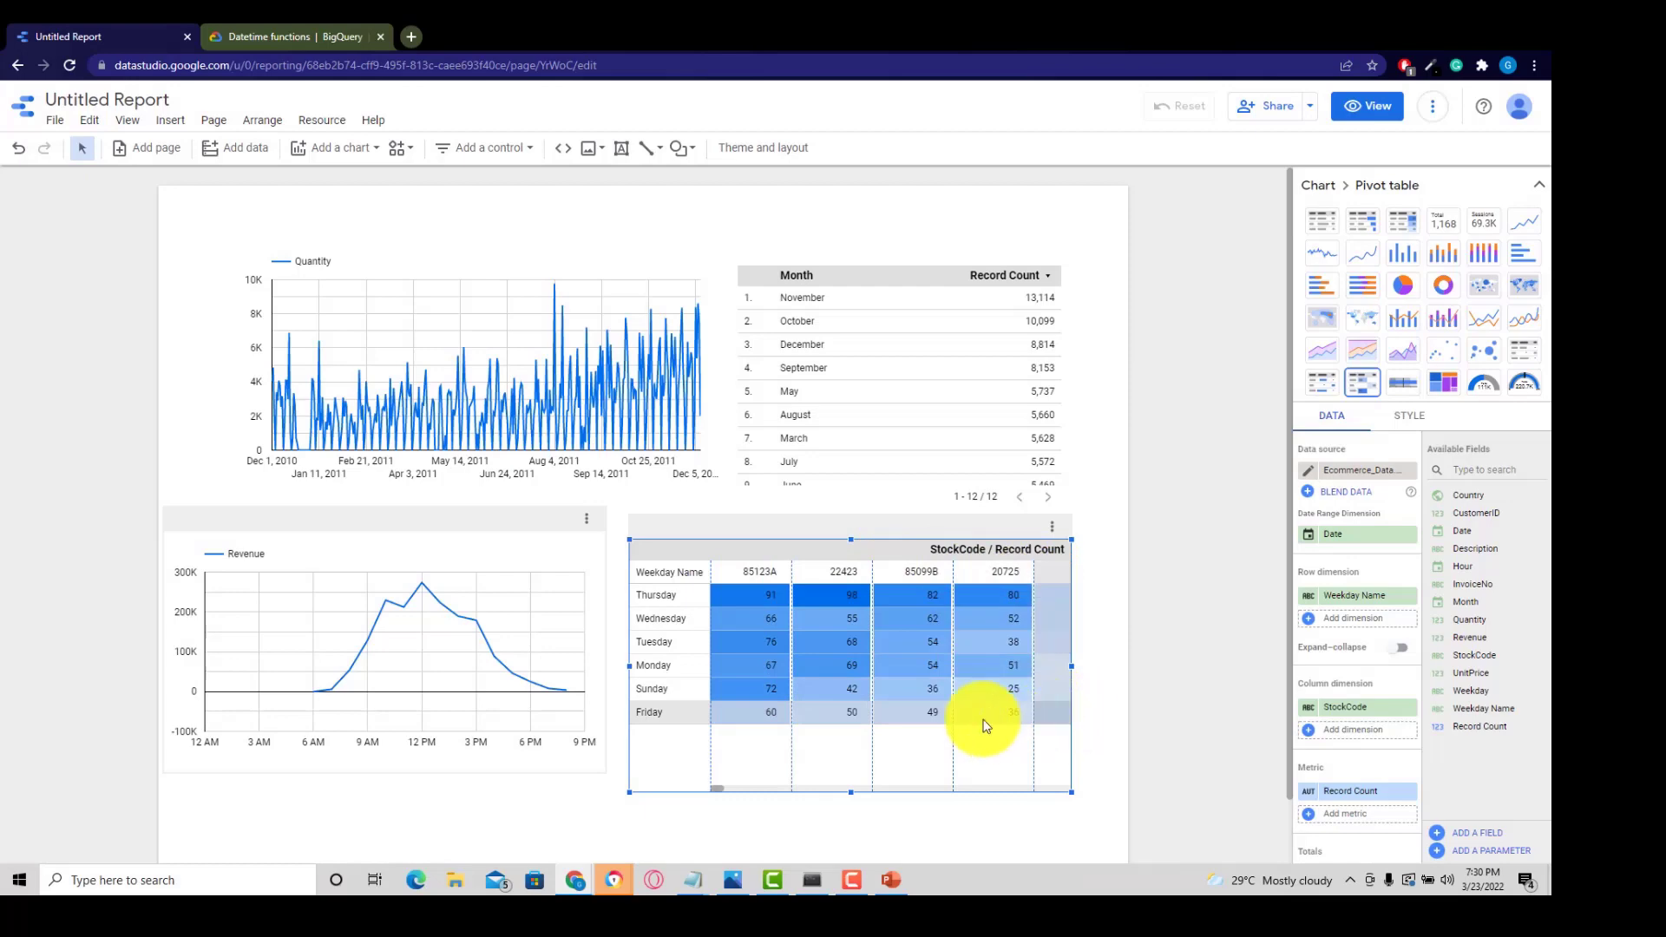
Replace StockCode with Hour as the pivot table's column dimension
left_click(1405, 707)
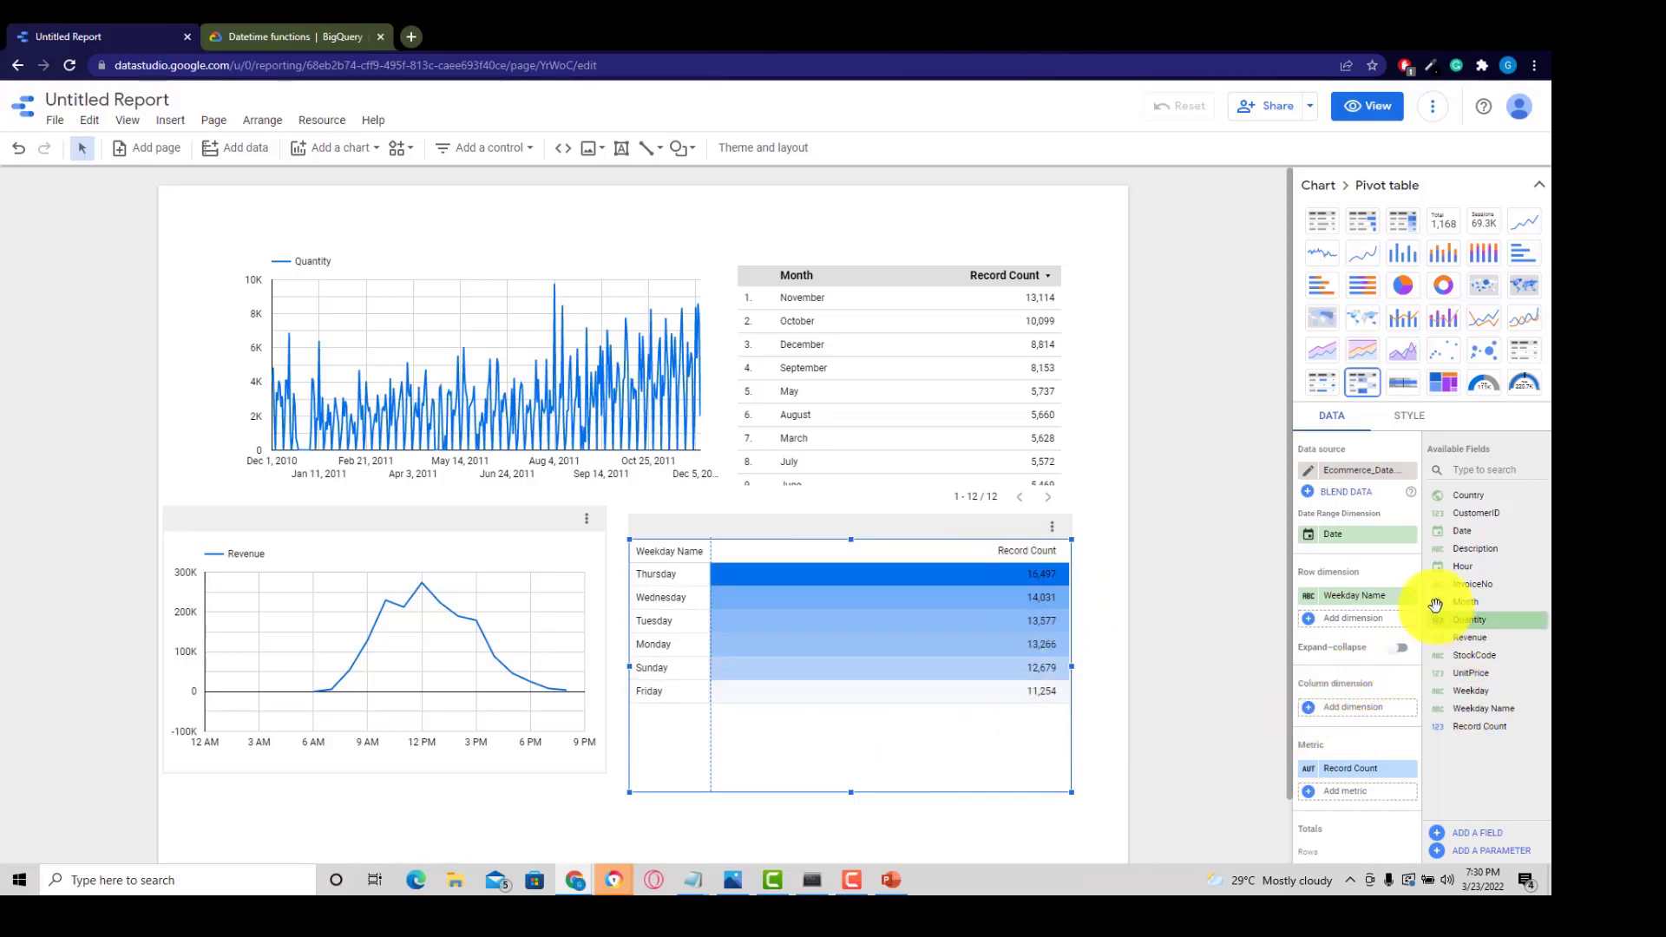
left_click_drag(1475, 568, 1365, 707)
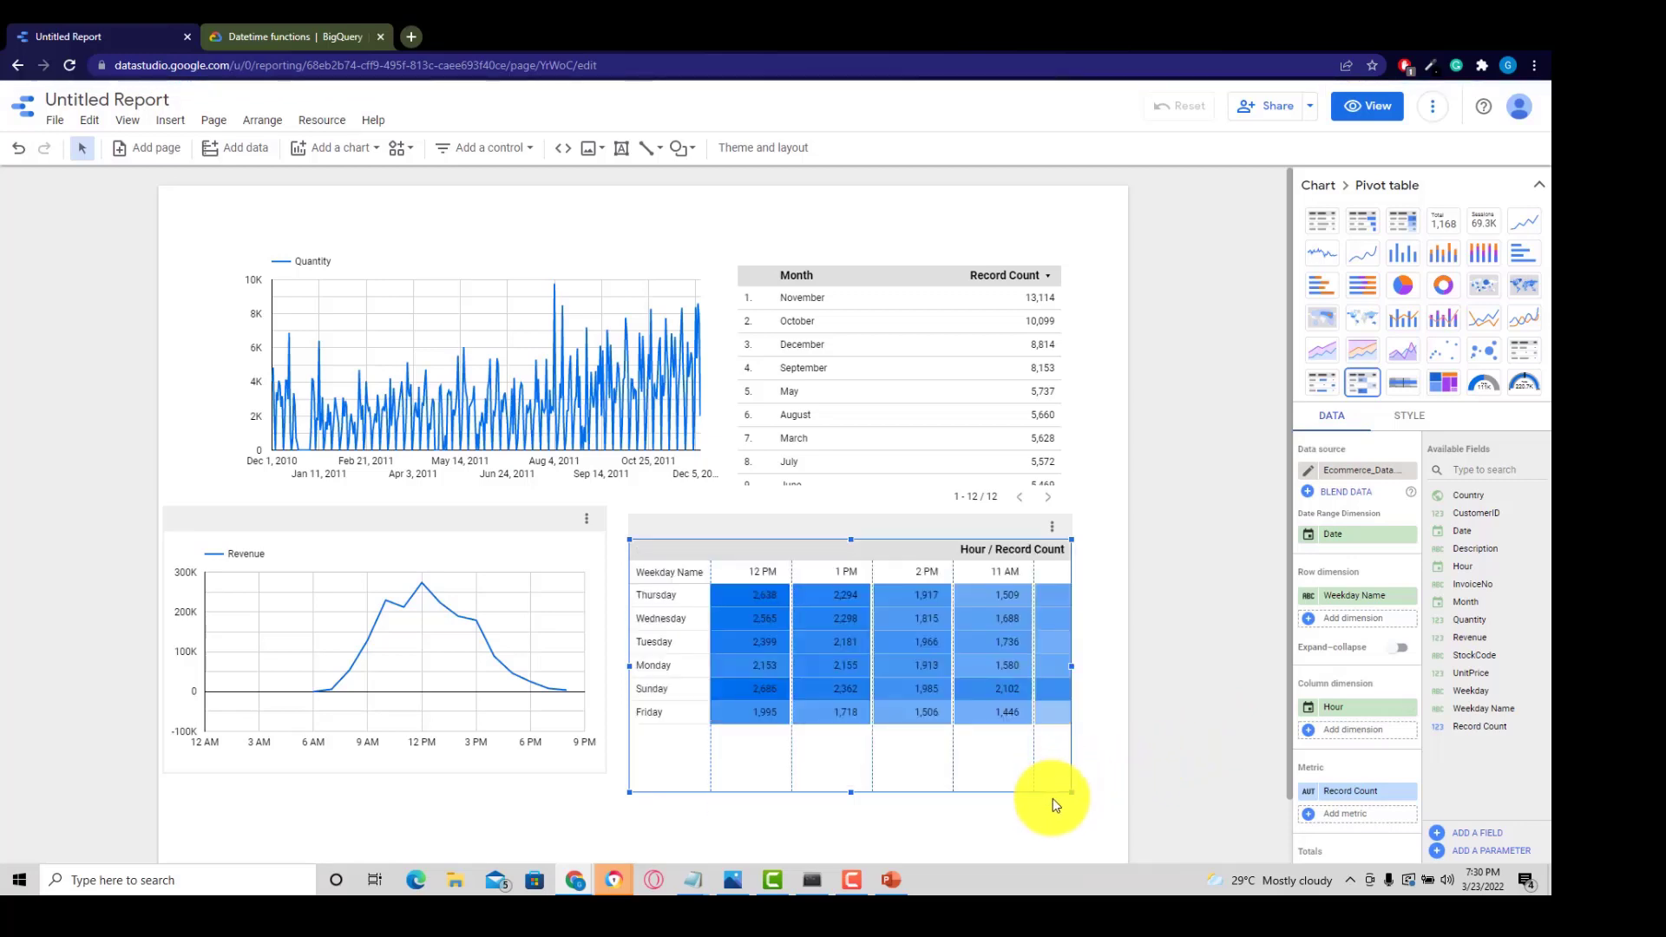
Widen the pivot table slightly and move the Revenue chart down and right until it meets the table
mouse_move(1072, 792)
left_mouse_down()
mouse_move(1126, 745)
mouse_move(1085, 770)
mouse_move(1091, 785)
left_mouse_up()
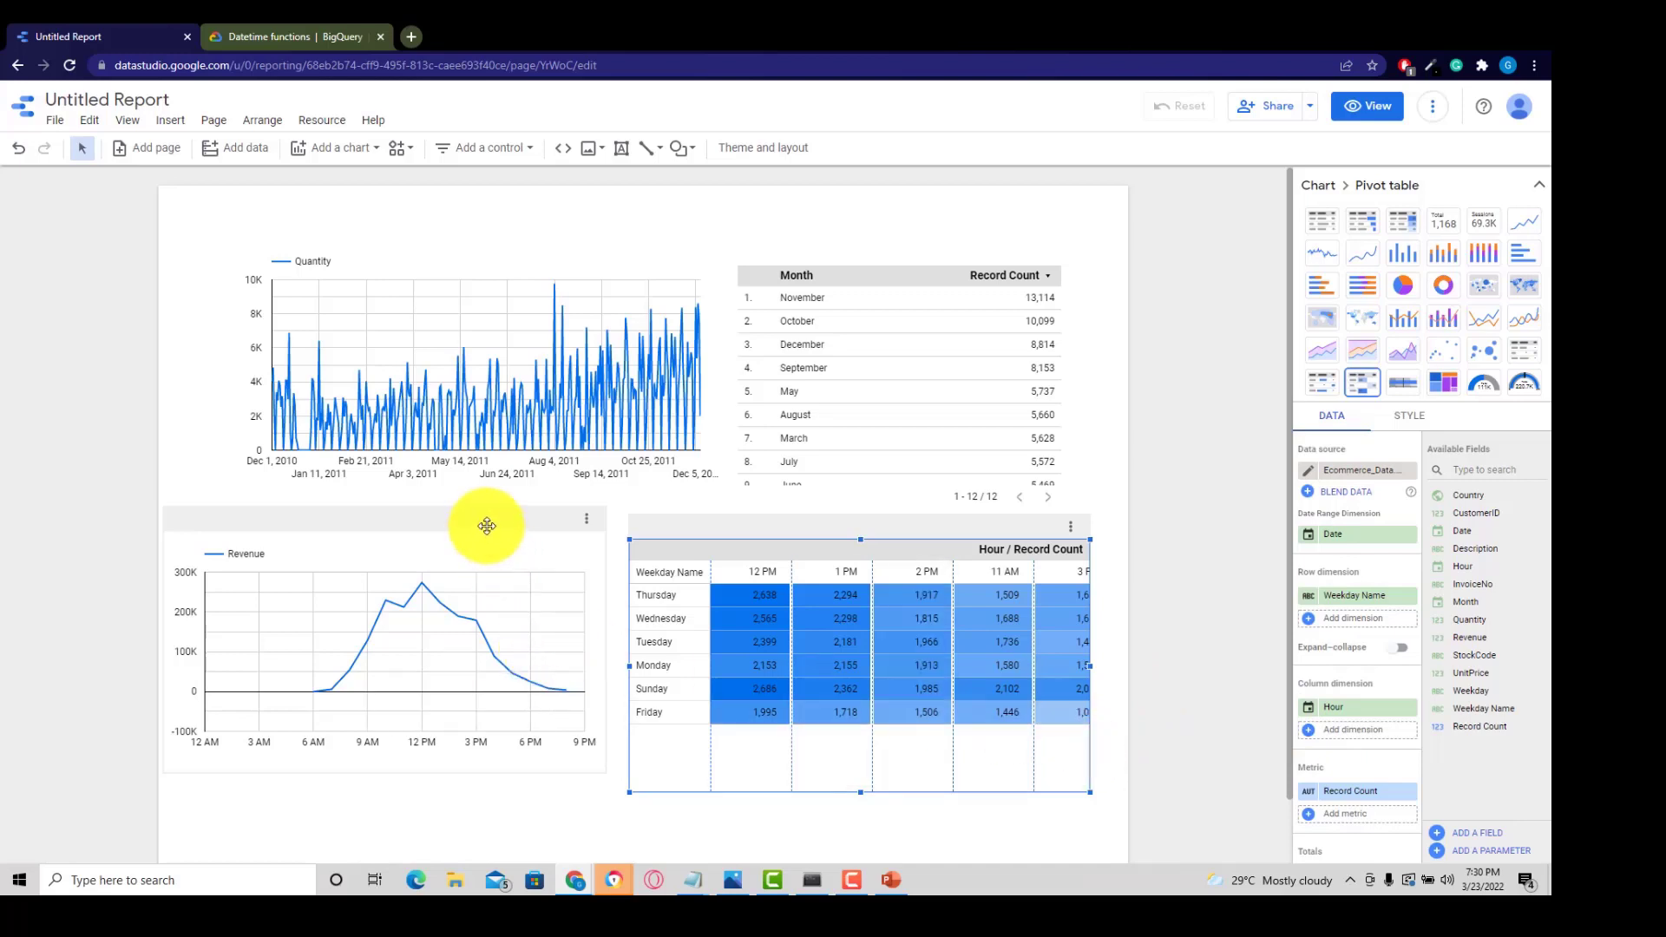
left_click_drag(483, 524, 535, 554)
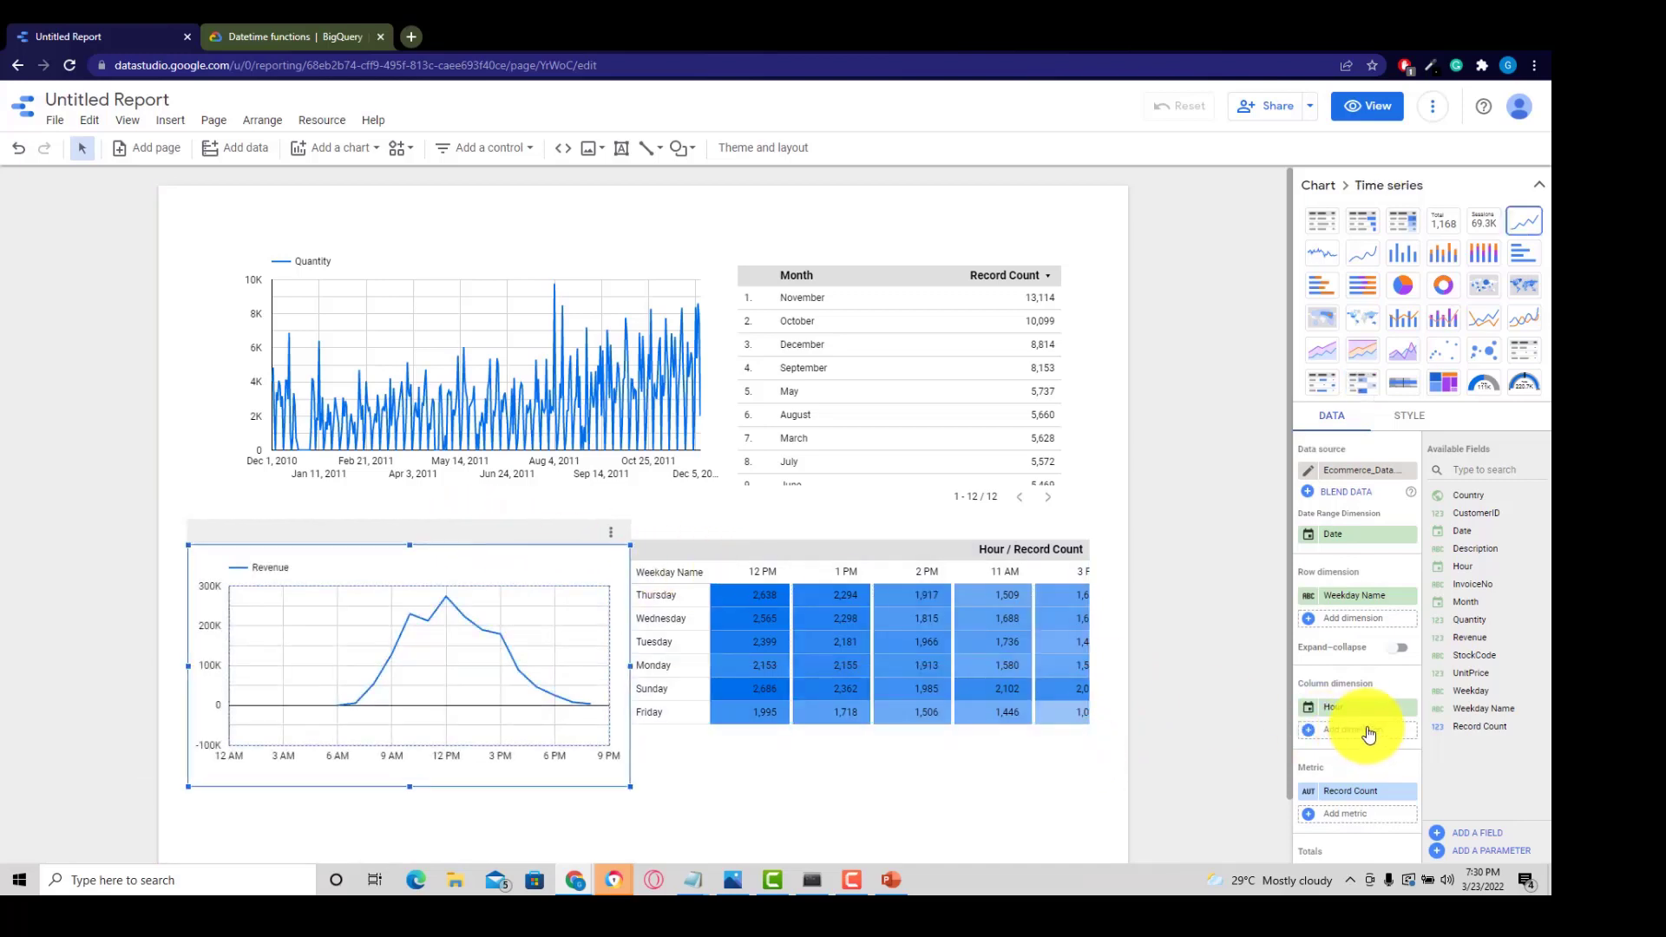
Replace Weekday Name with Hour as the pivot table's row dimension, leaving no column dimension, and enlarge the table downward
left_click_drag(1360, 716, 1357, 590)
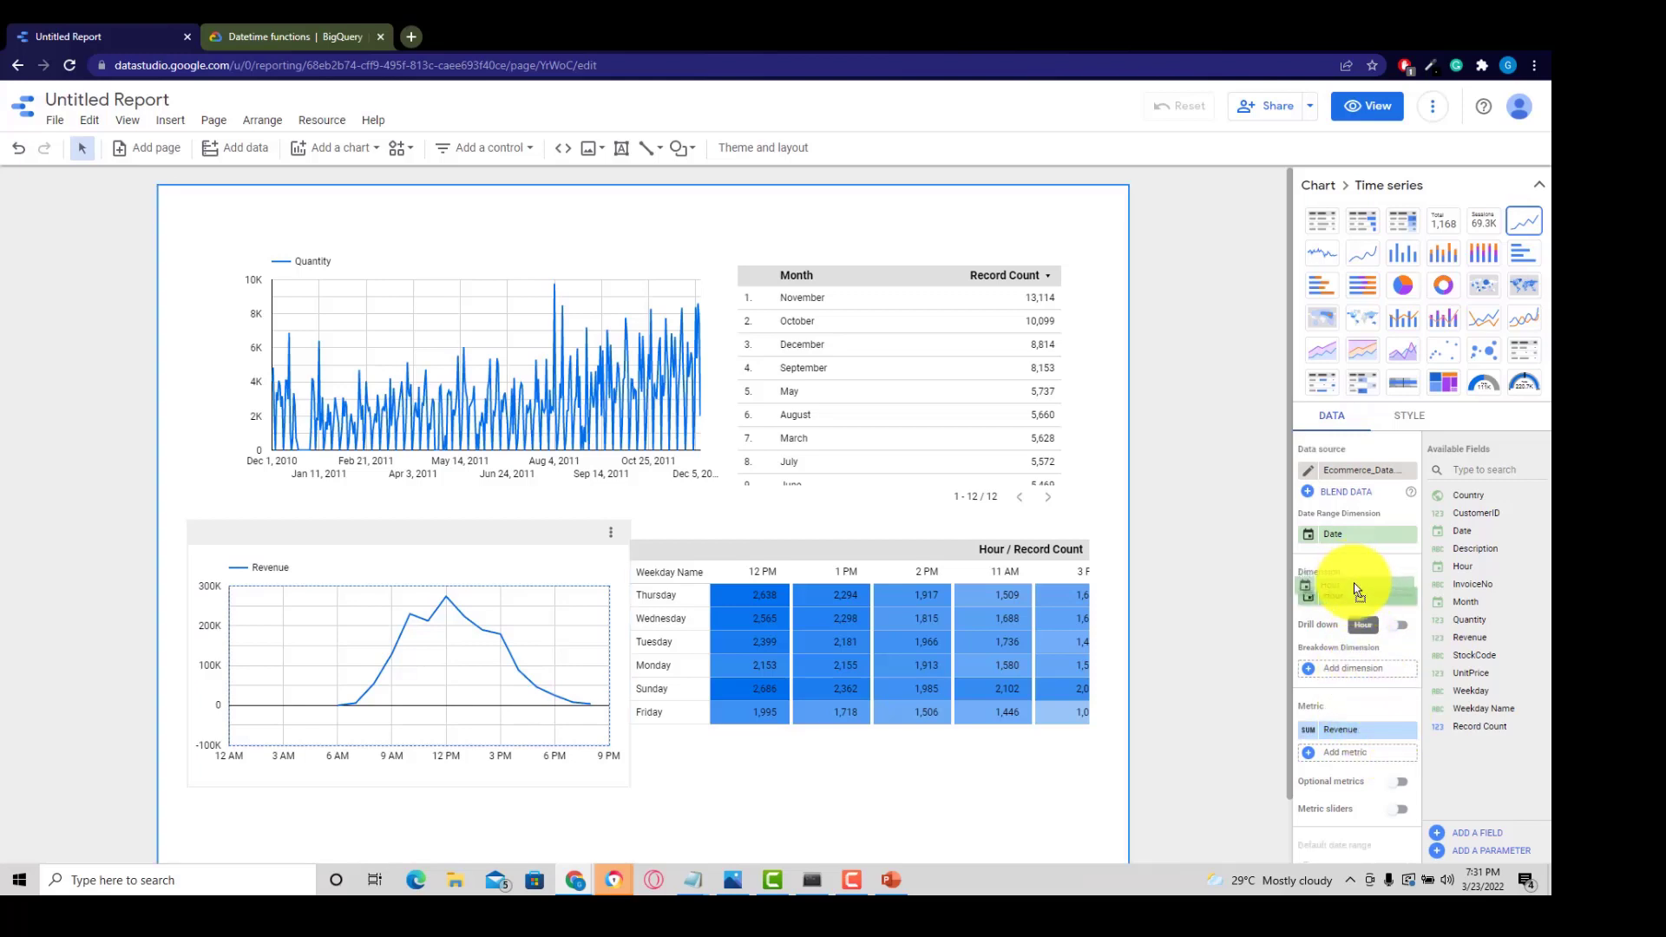
left_click(1054, 531)
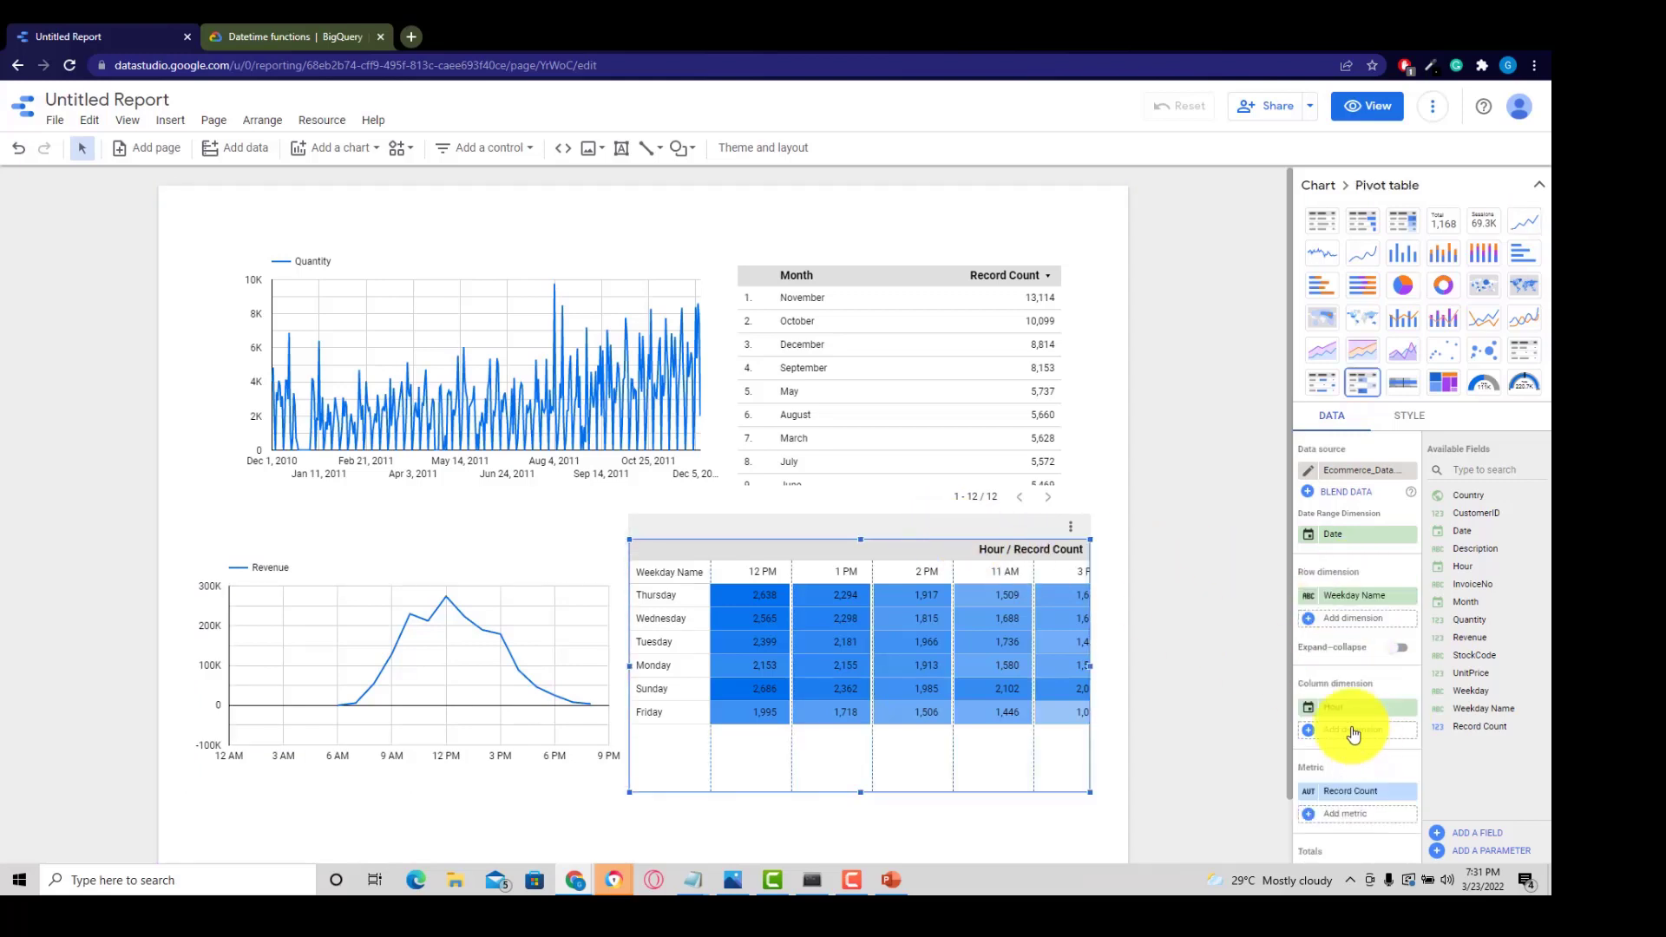
left_click_drag(1352, 713, 1345, 607)
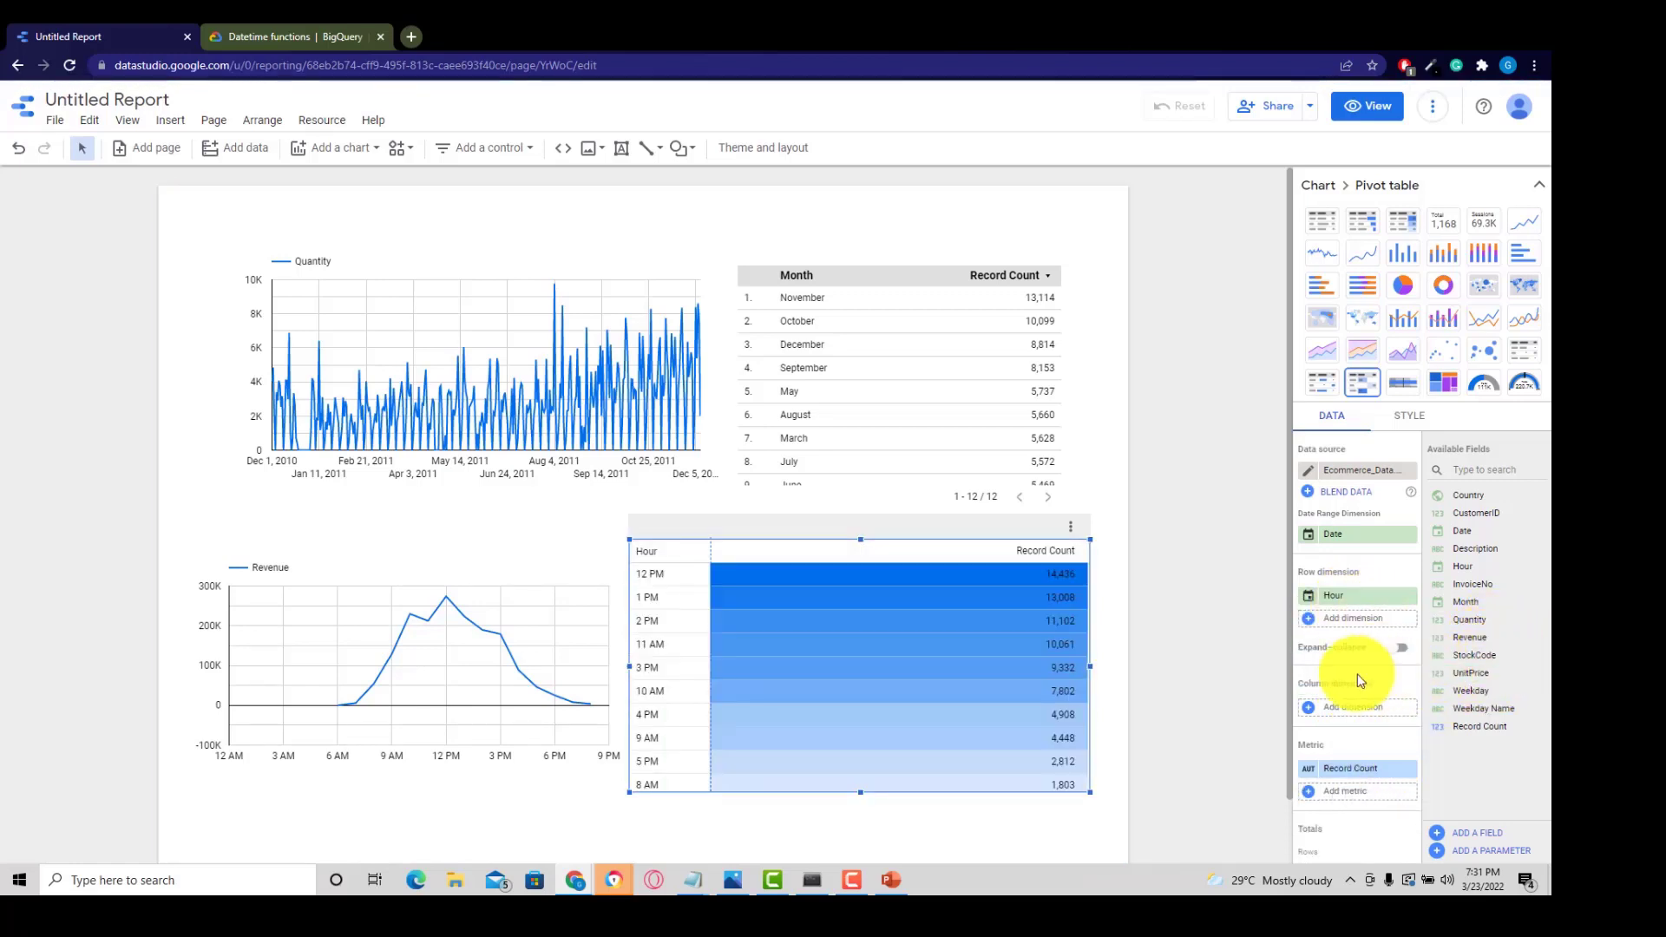
left_click_drag(1089, 792, 1107, 862)
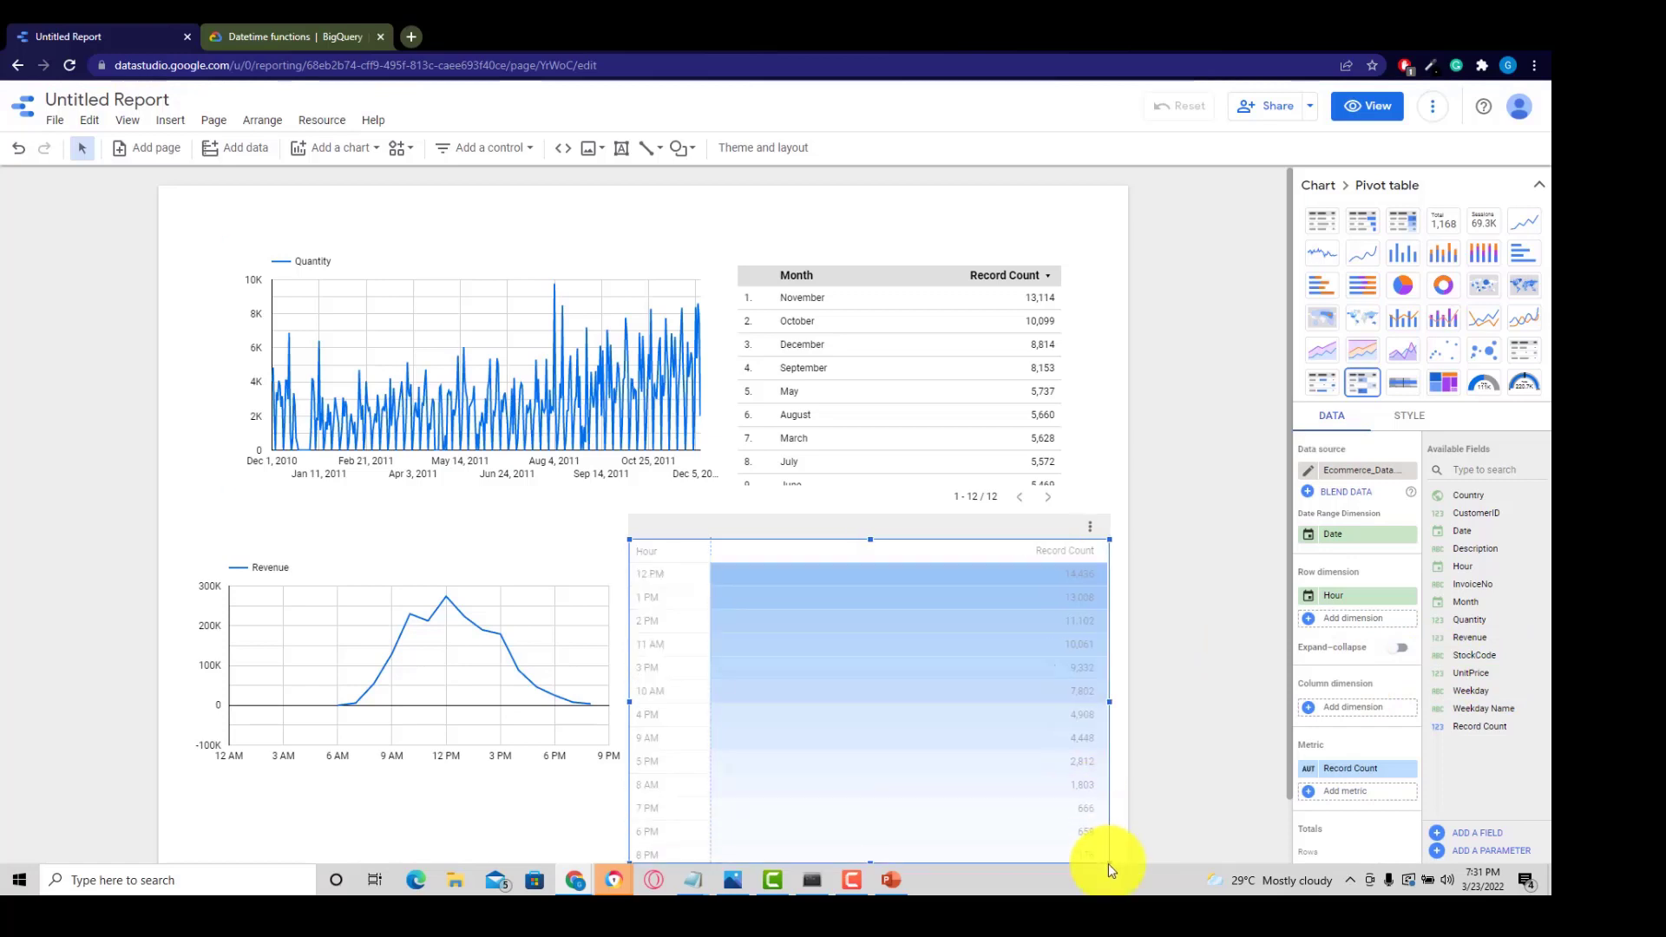
Delete the Month table and move the pivot table up into the freed space
left_click_drag(849, 262, 852, 219)
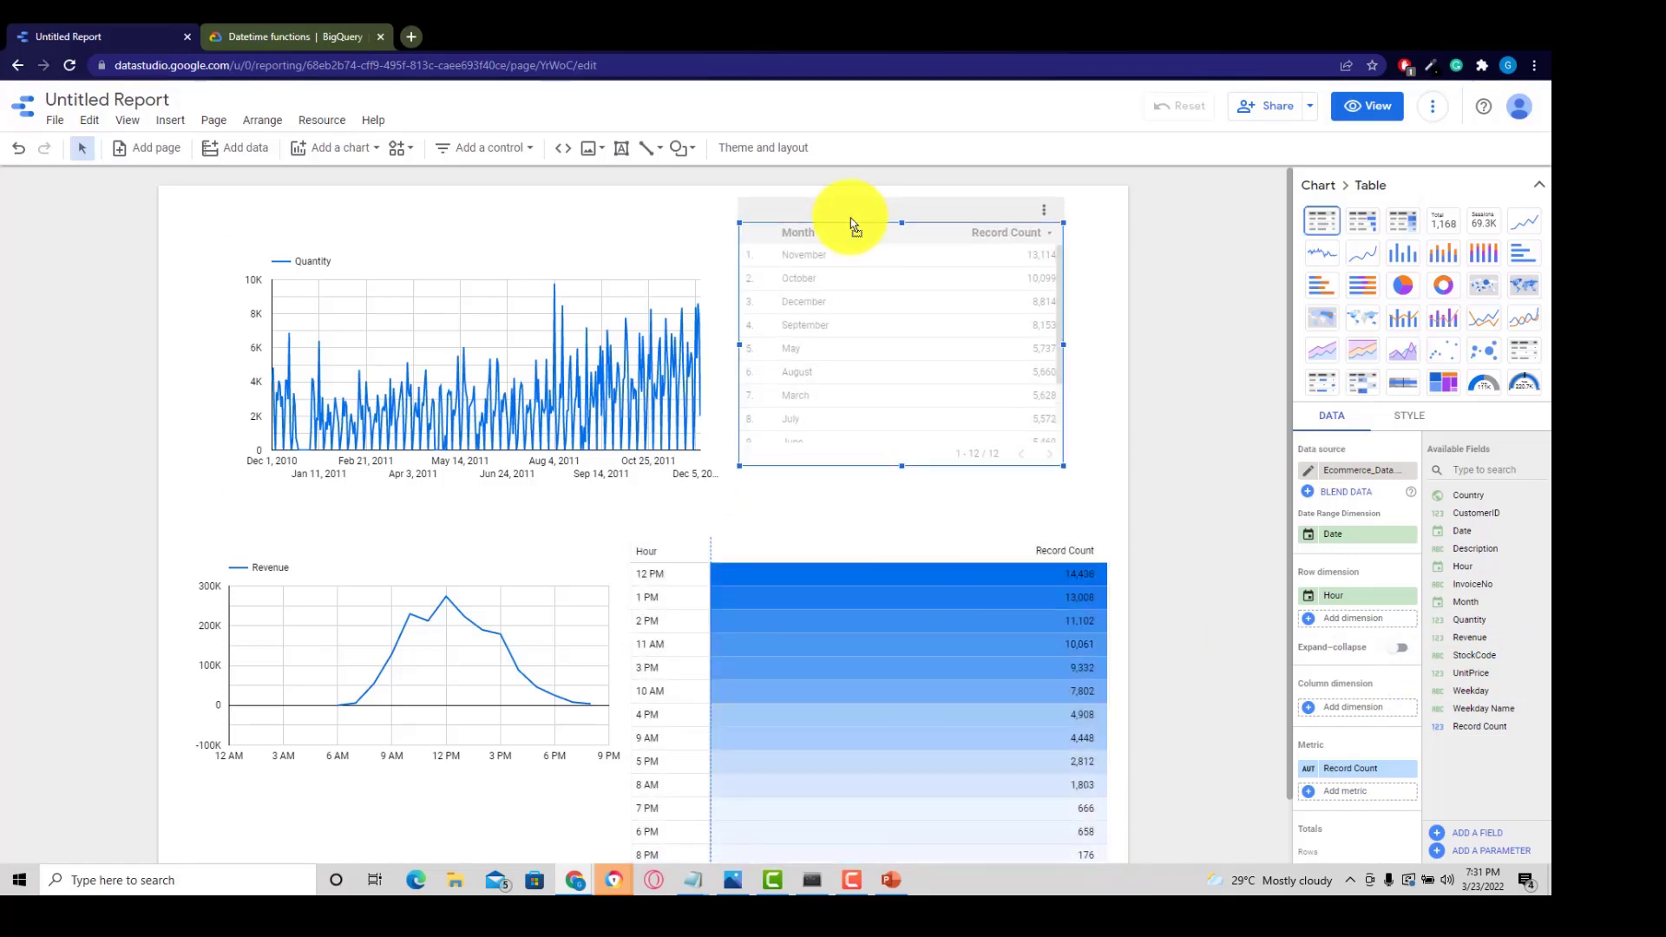
key("Delete")
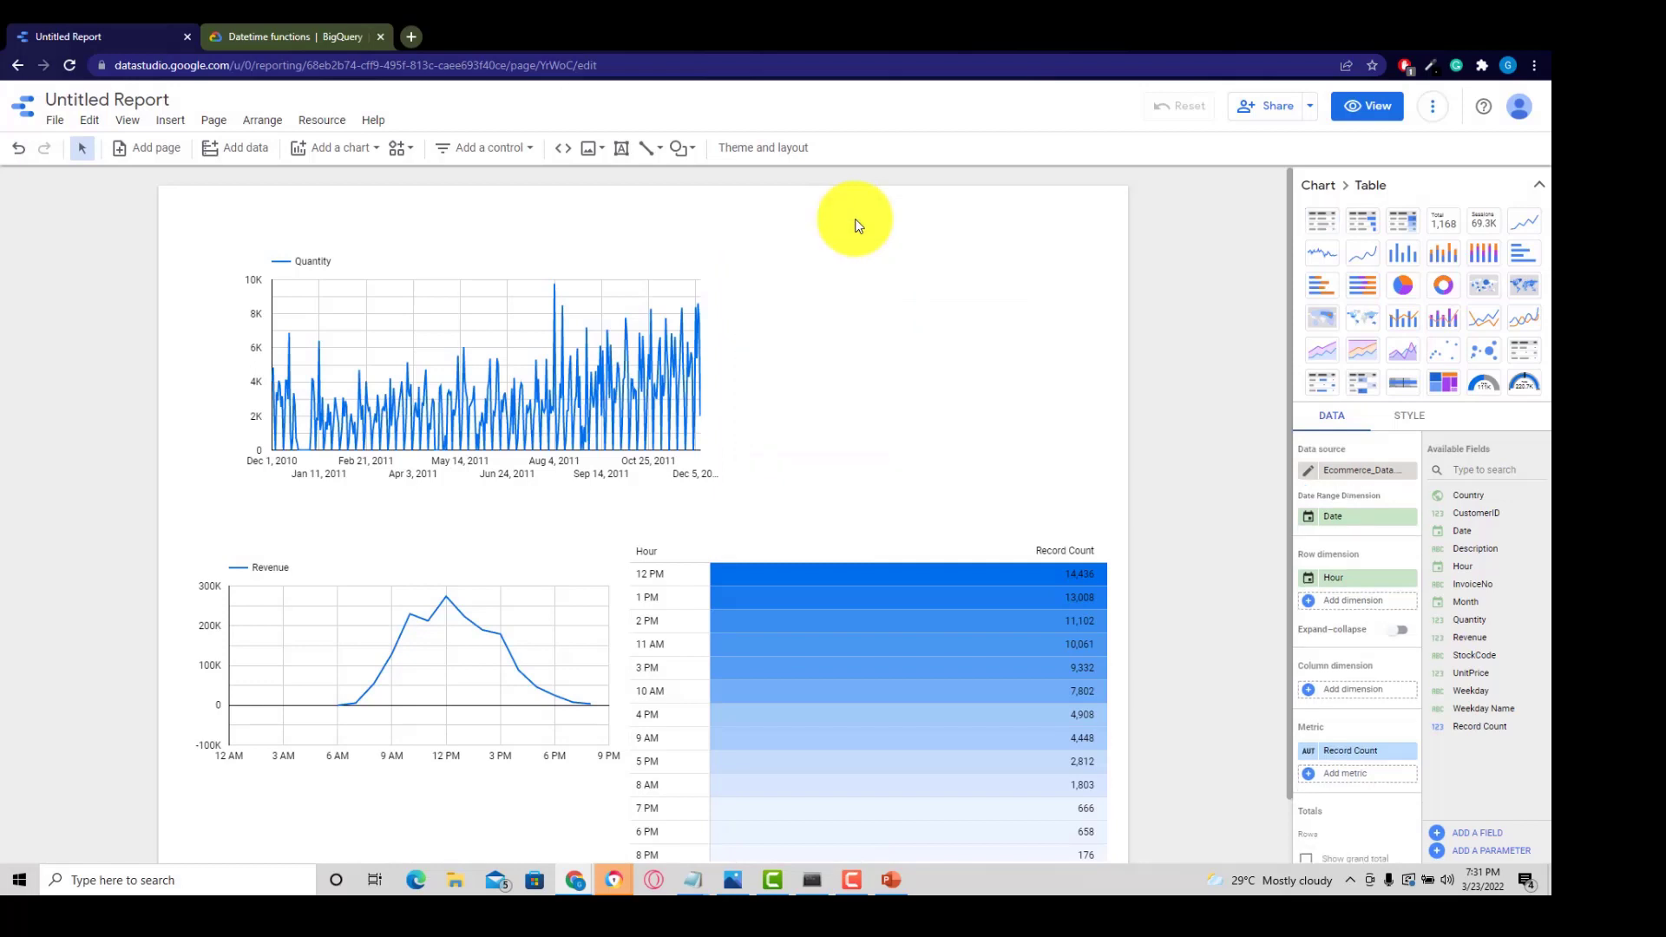
left_click(911, 546)
left_click_drag(866, 536, 872, 330)
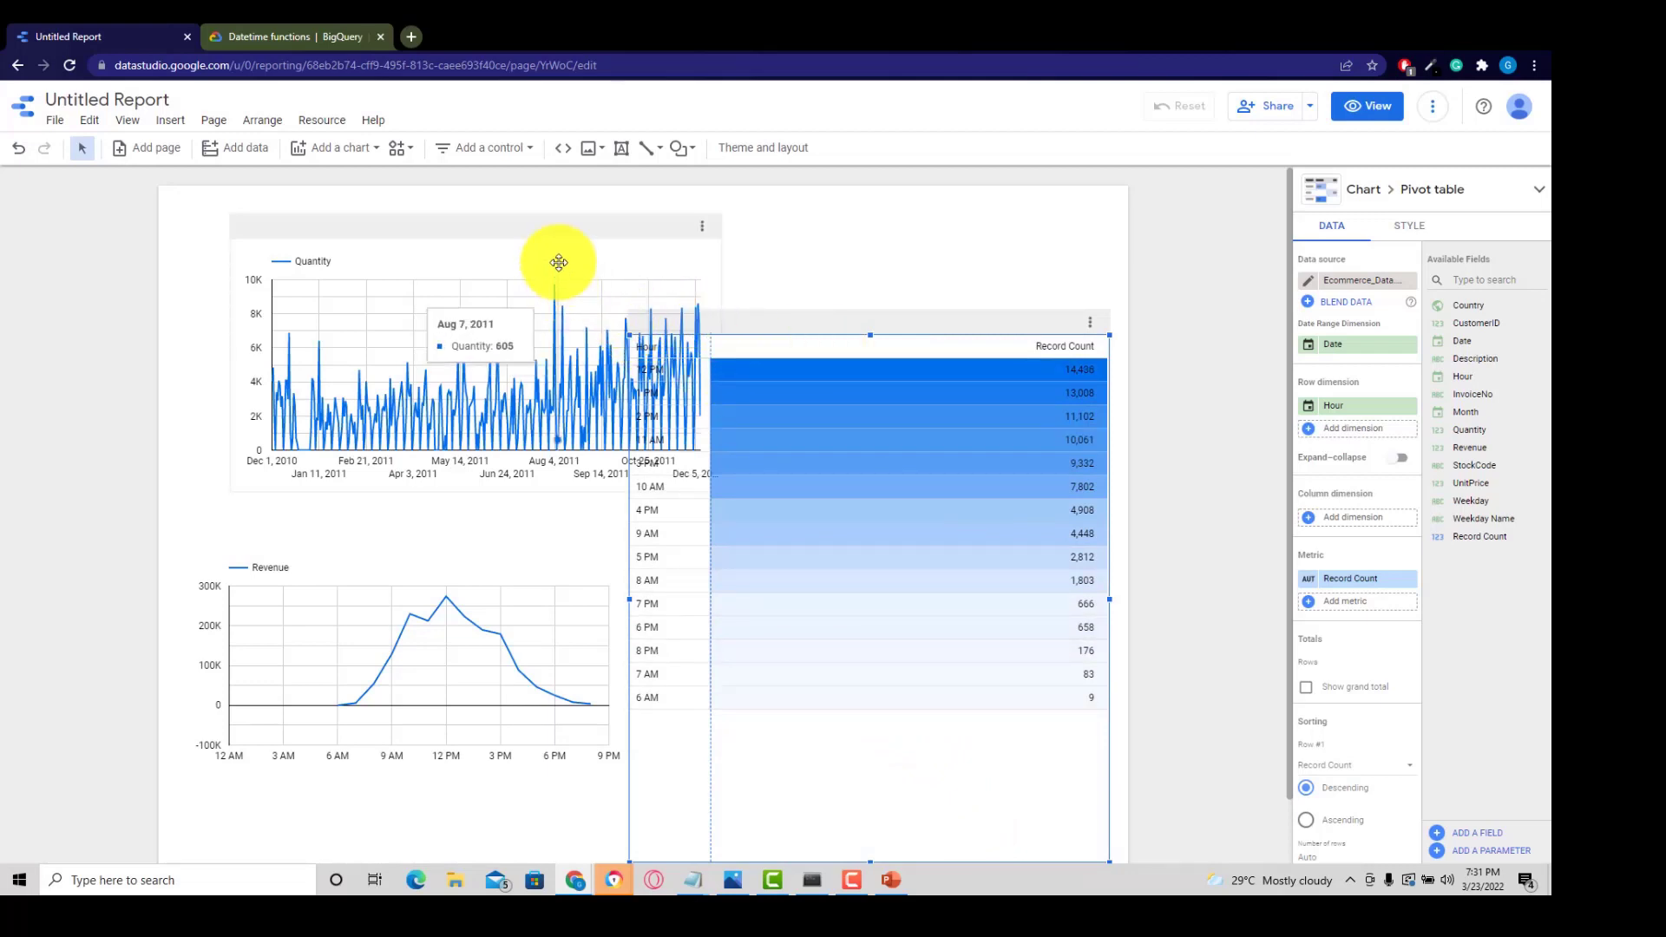
Shrink the Quantity and Revenue charts, stack them along the page's left side, and move the pivot table up beside them
left_click_drag(555, 260, 477, 259)
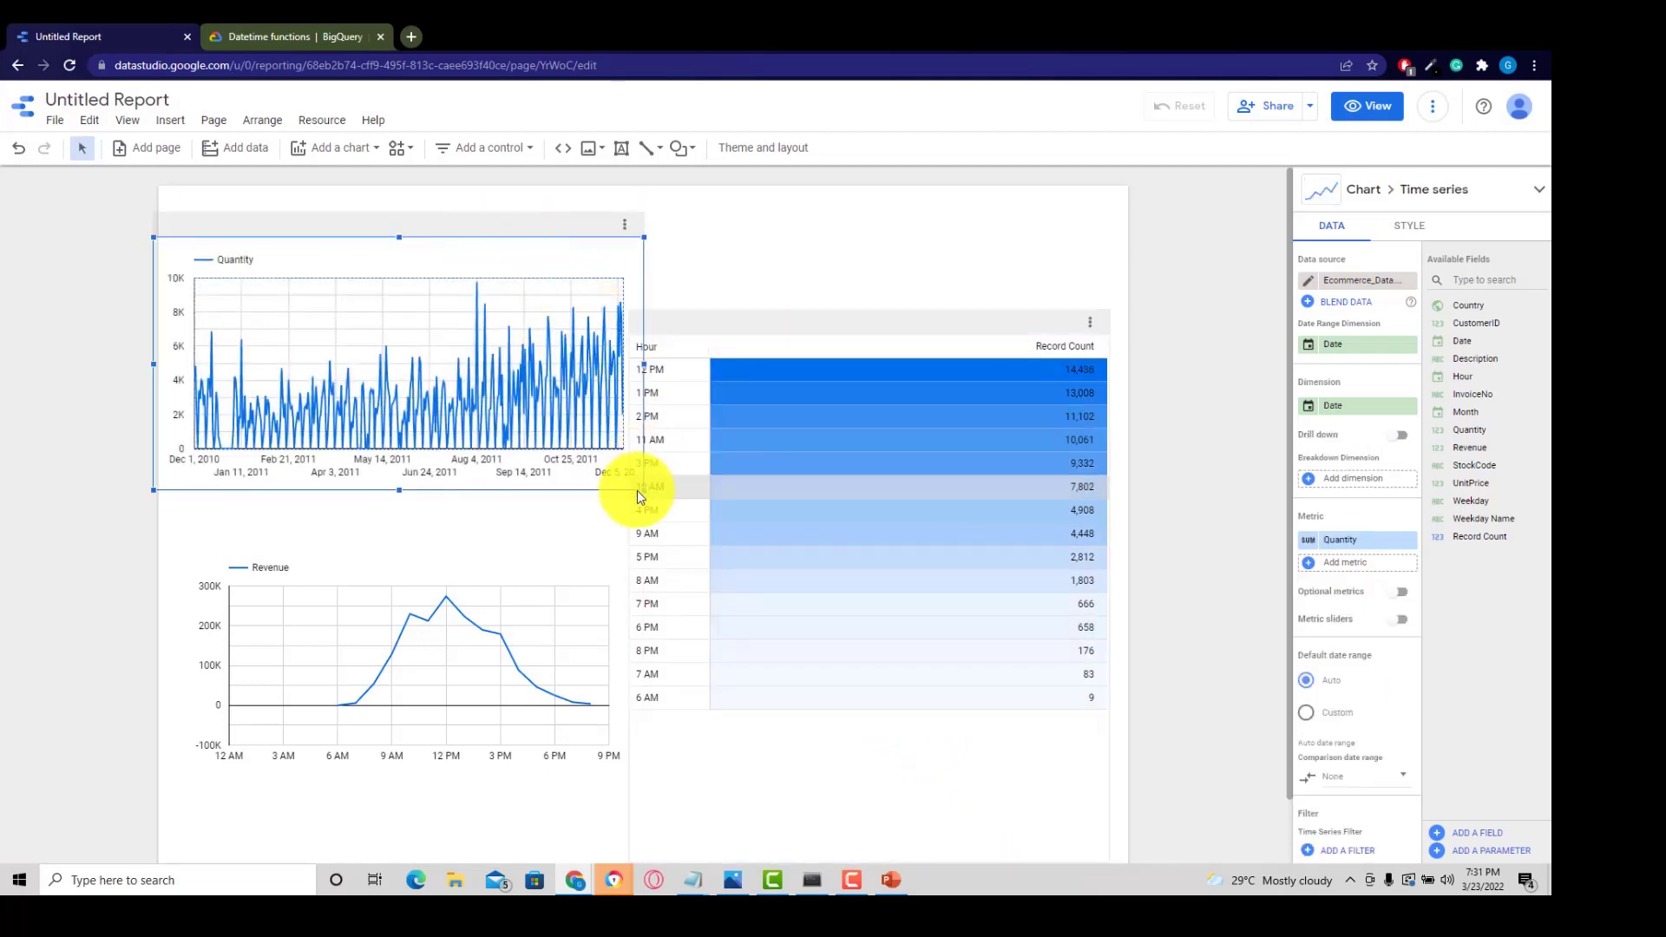
left_click_drag(645, 491, 541, 413)
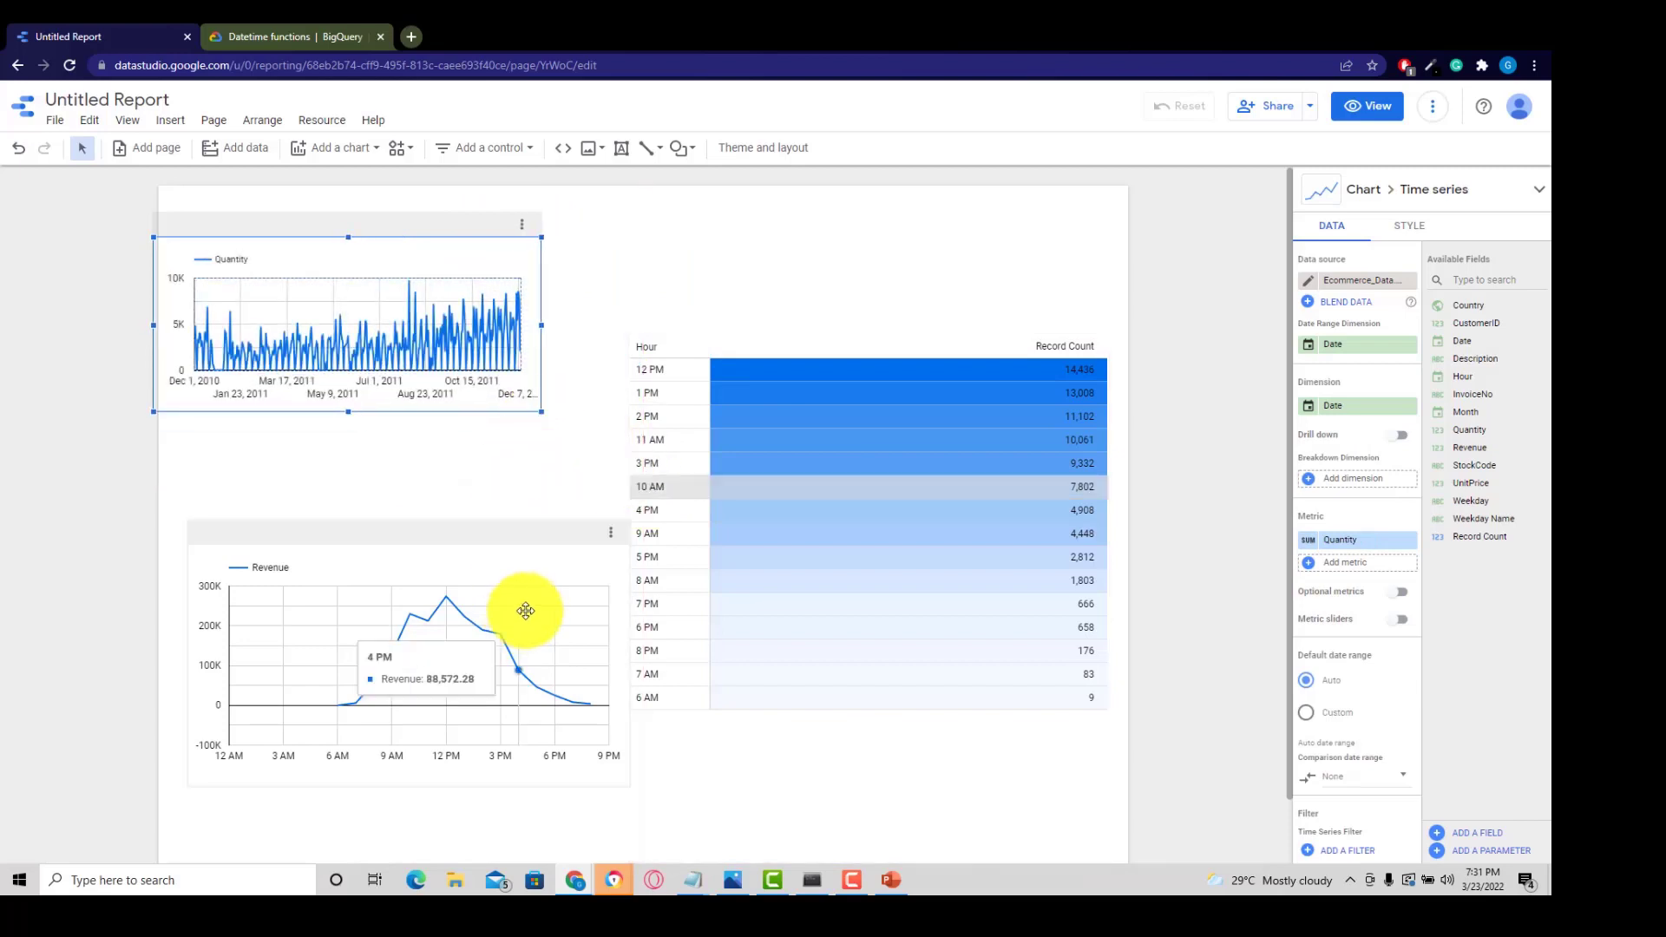
left_click(532, 584)
left_click_drag(630, 789, 508, 701)
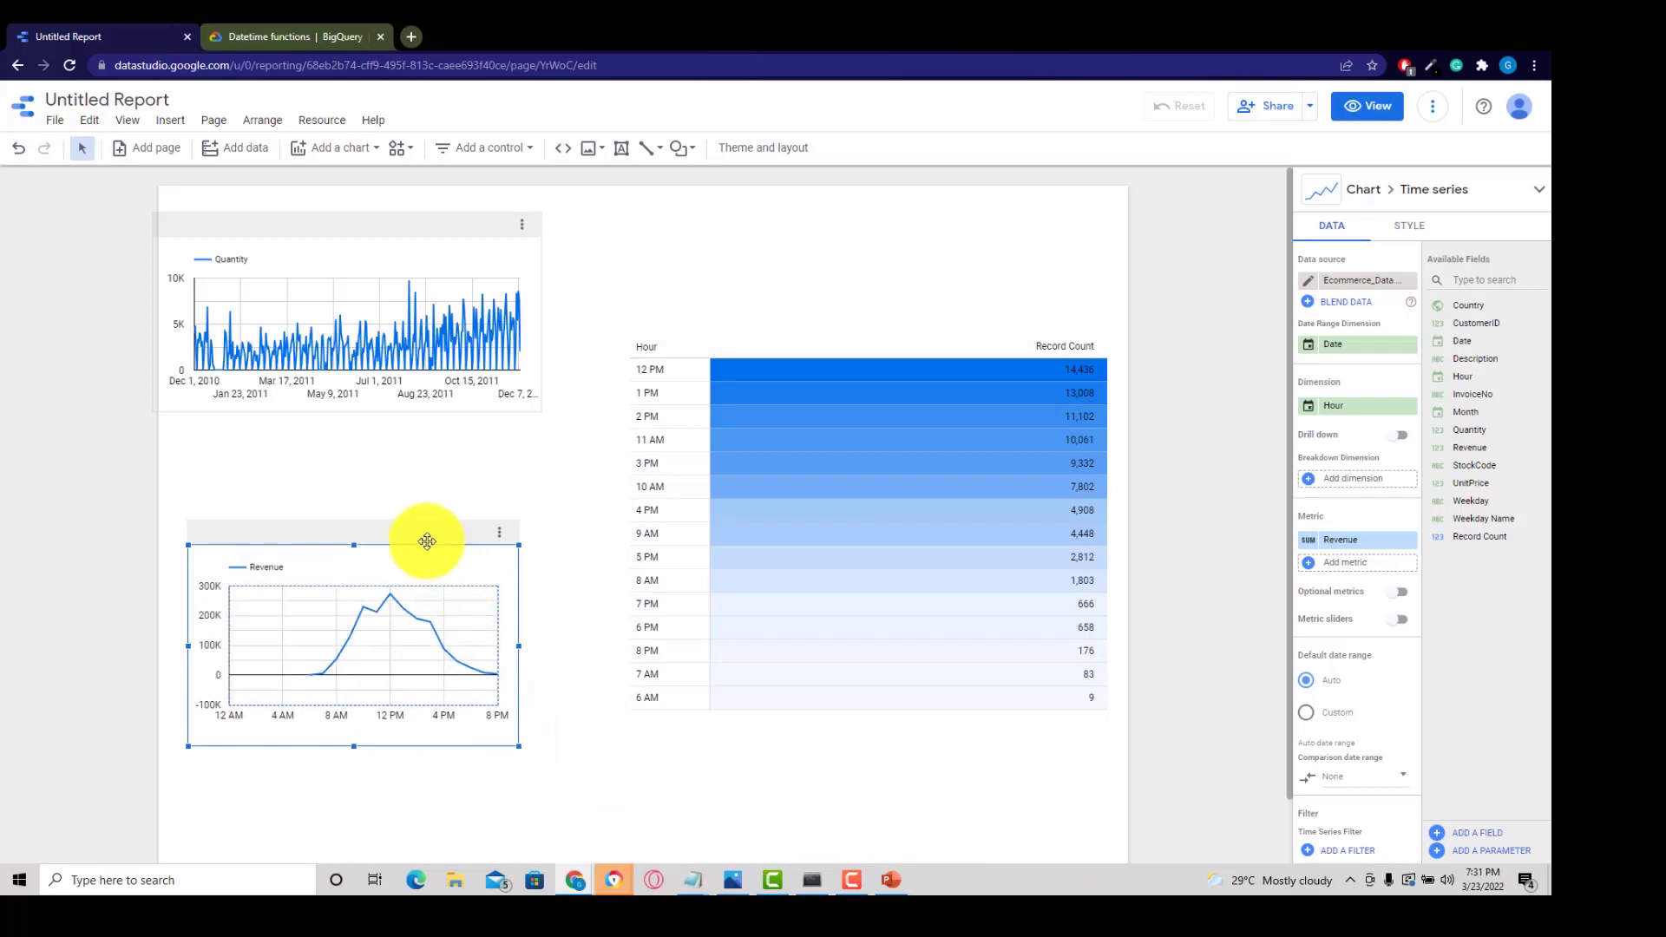
left_click_drag(427, 543, 417, 446)
left_click(813, 387)
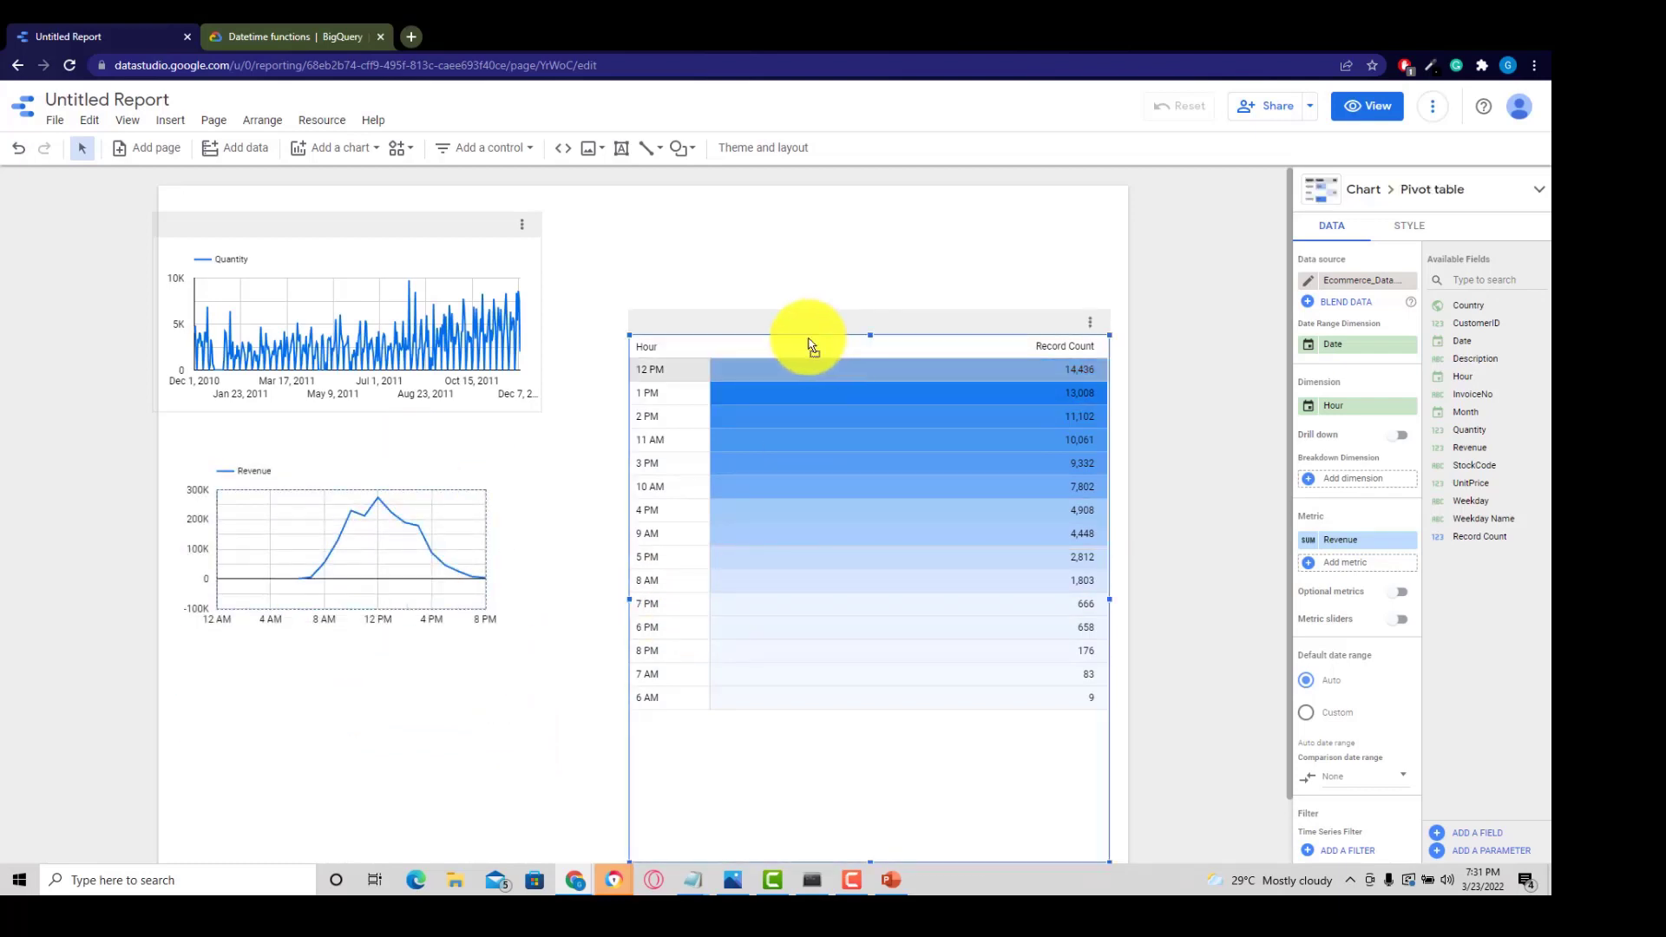
left_click_drag(807, 342, 752, 308)
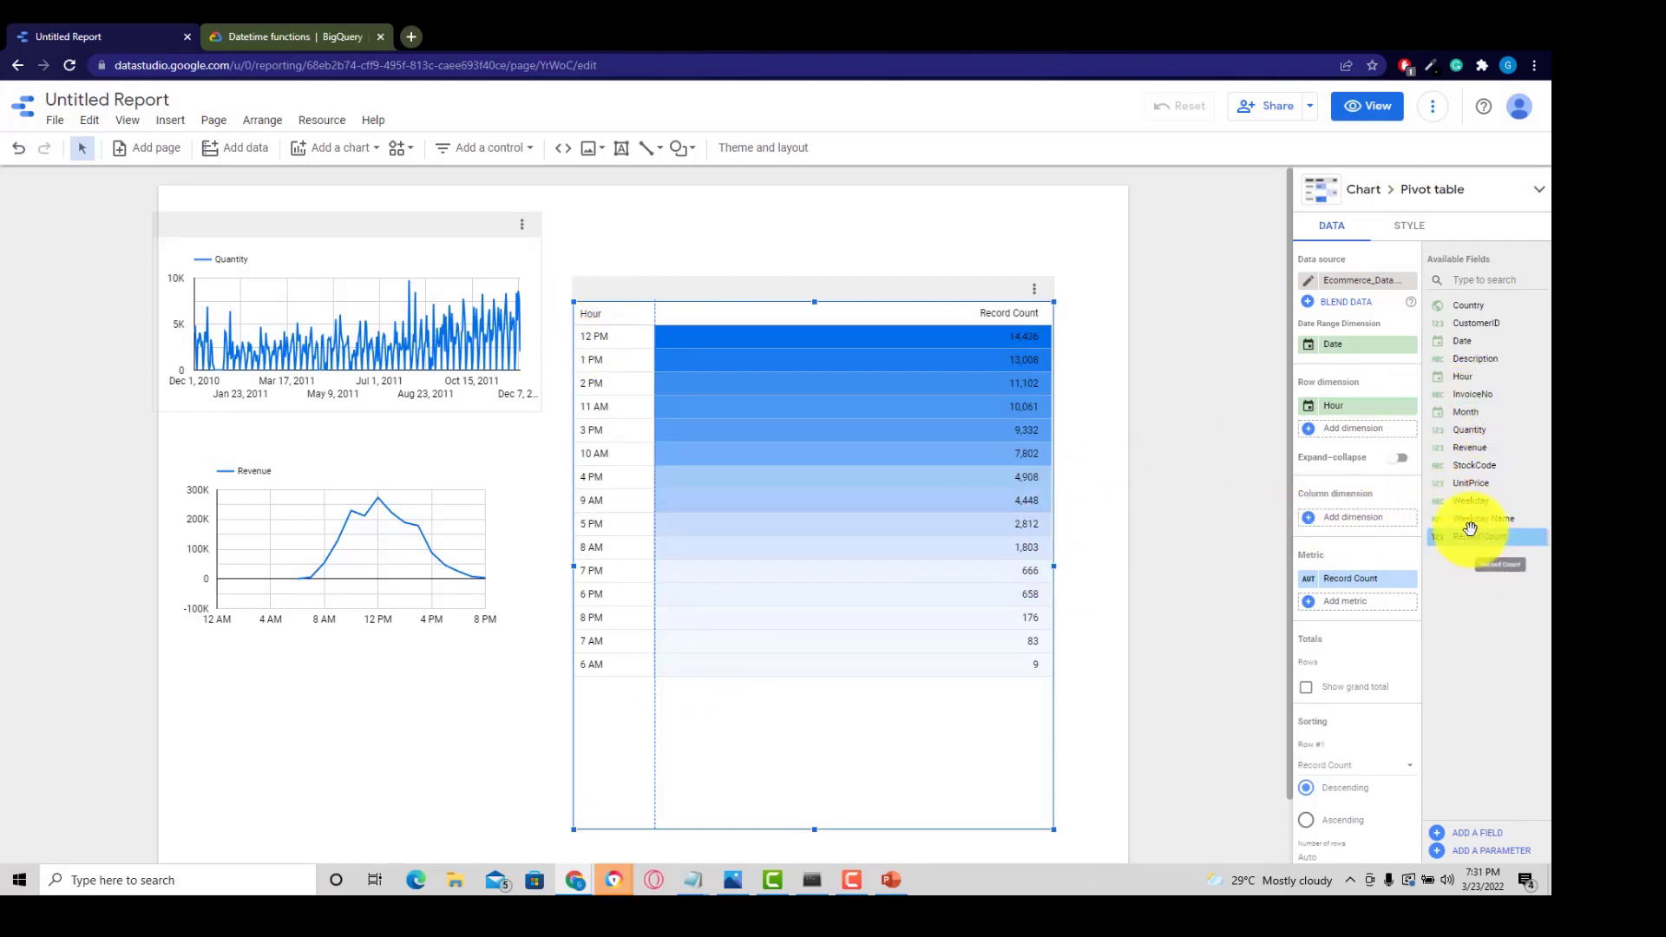
Add Weekday Name as the pivot table's column dimension and widen the table to the page's right edge
left_click_drag(1469, 527, 1327, 532)
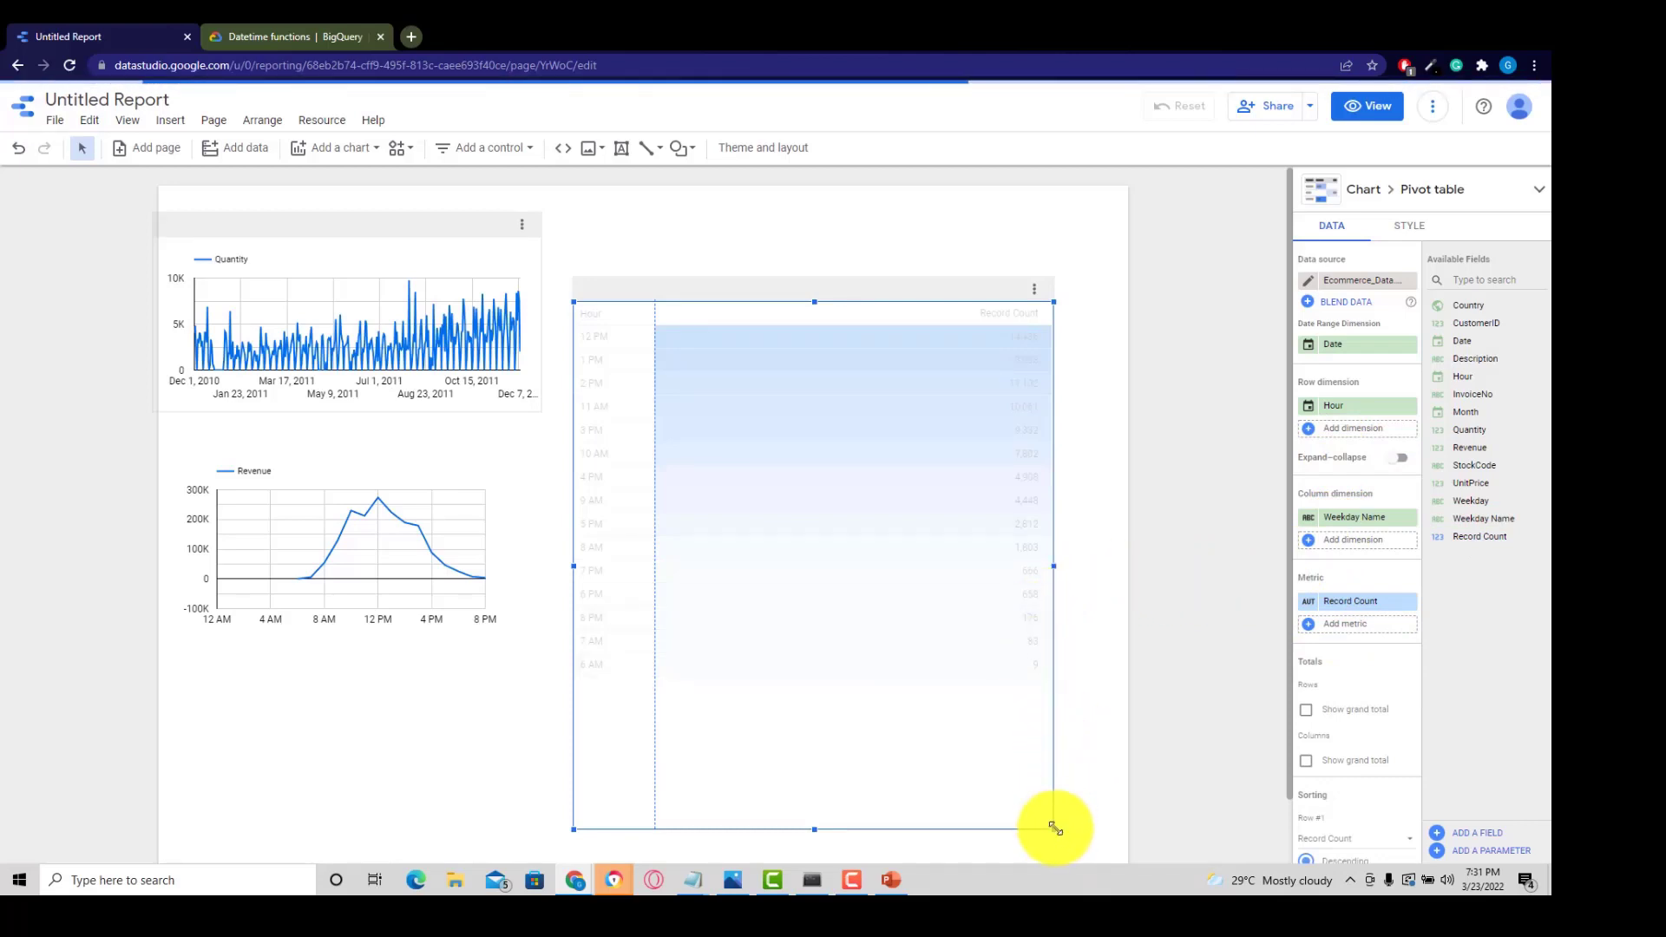
left_click_drag(1055, 828, 1137, 809)
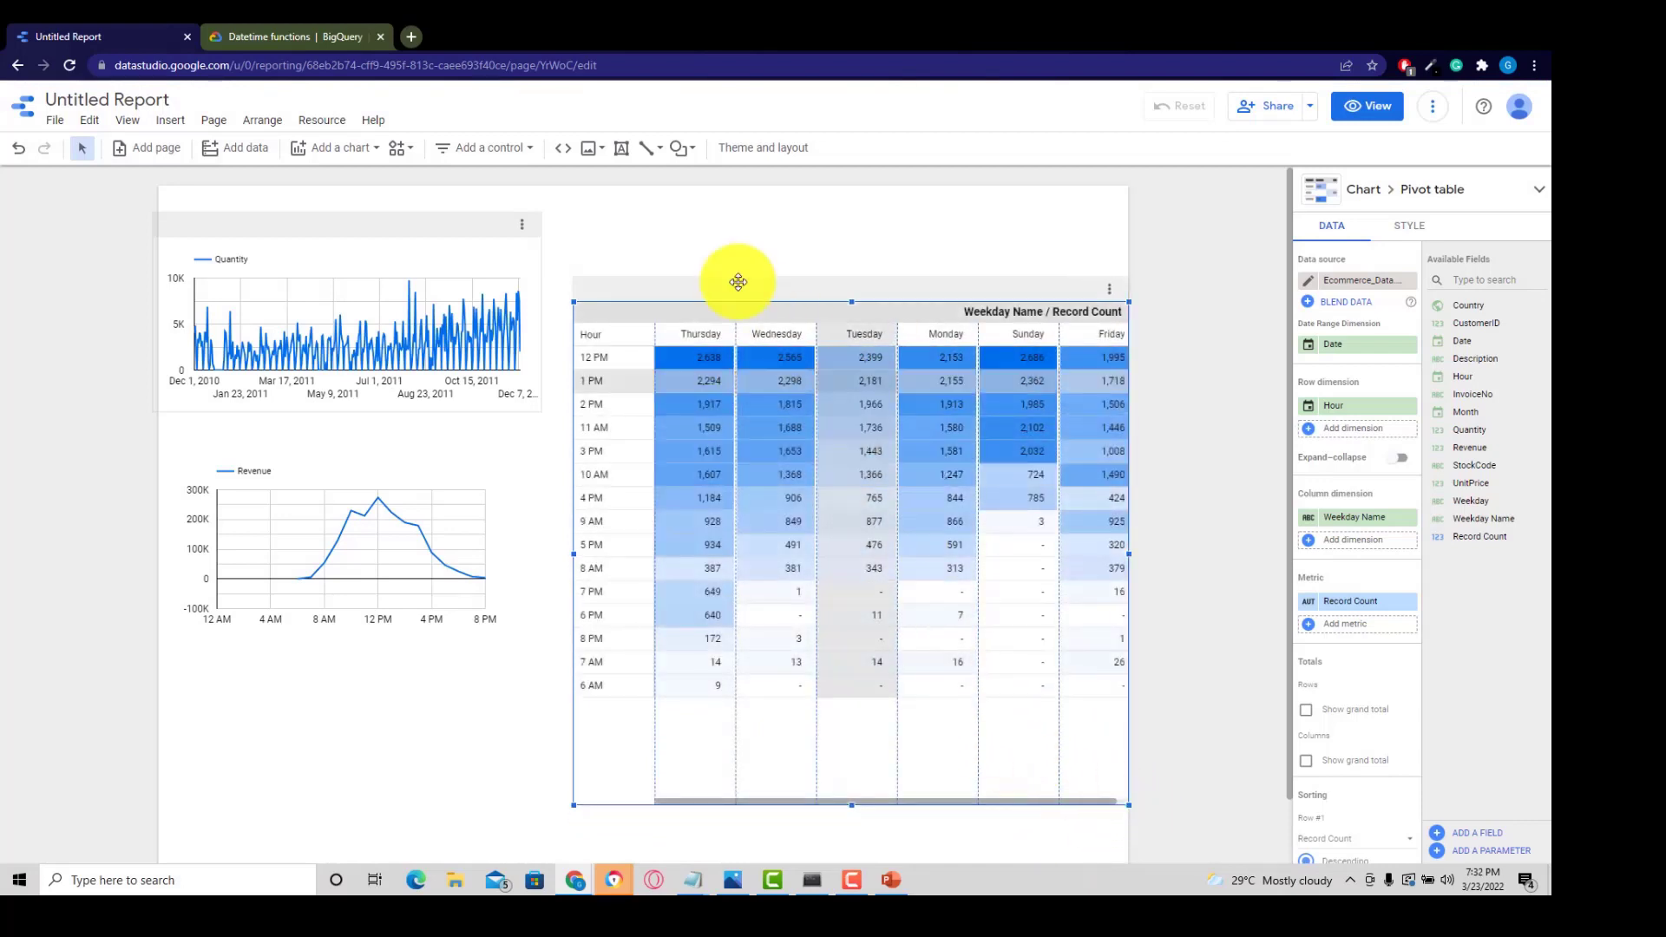
Shift the Quantity chart and pivot table left, and adjust the table's width so it clears both time series charts
left_click(429, 227)
left_click_drag(429, 228, 427, 231)
left_click_drag(629, 311, 550, 266)
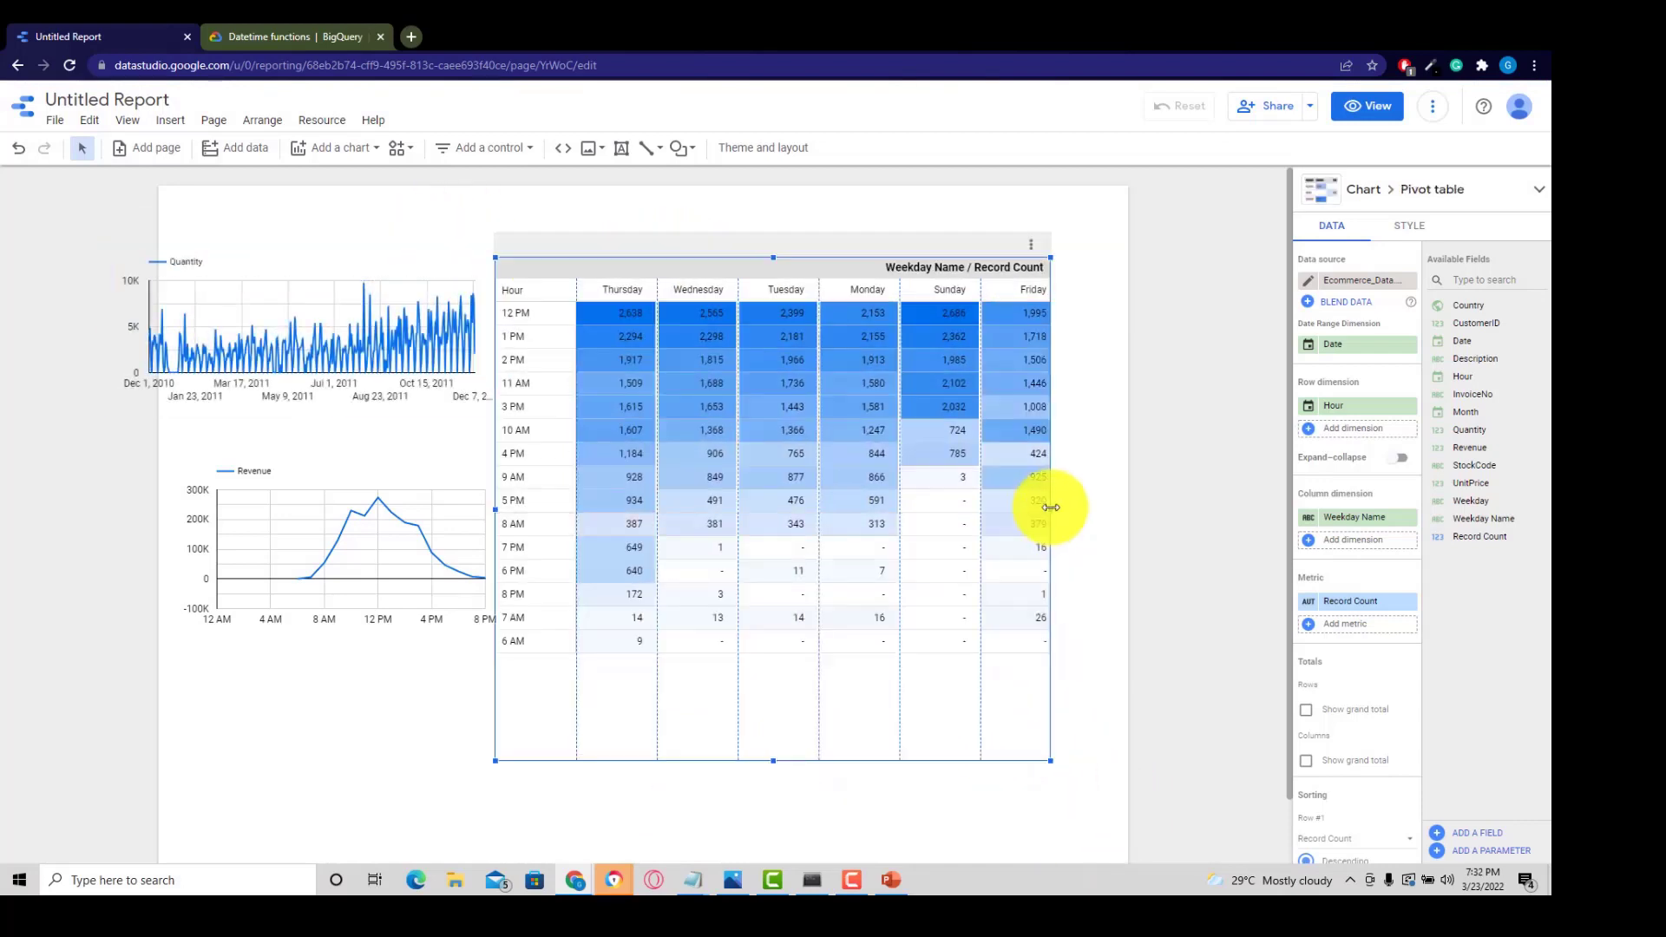
left_click_drag(1049, 505, 1102, 500)
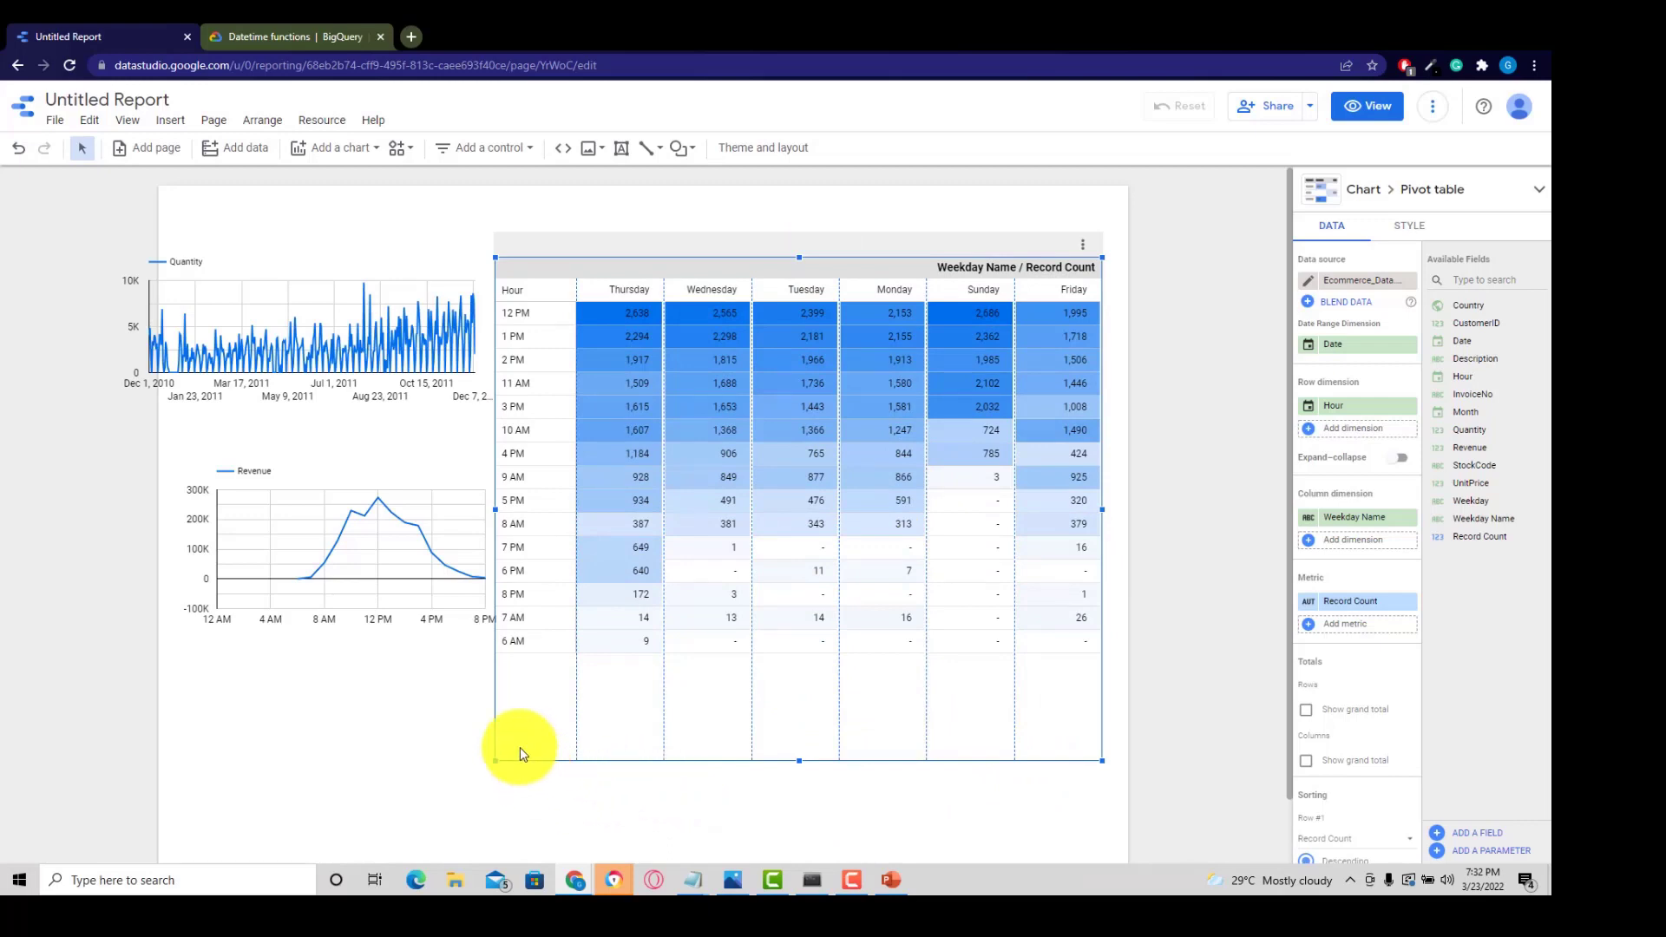
left_click_drag(494, 760, 538, 751)
left_click(588, 824)
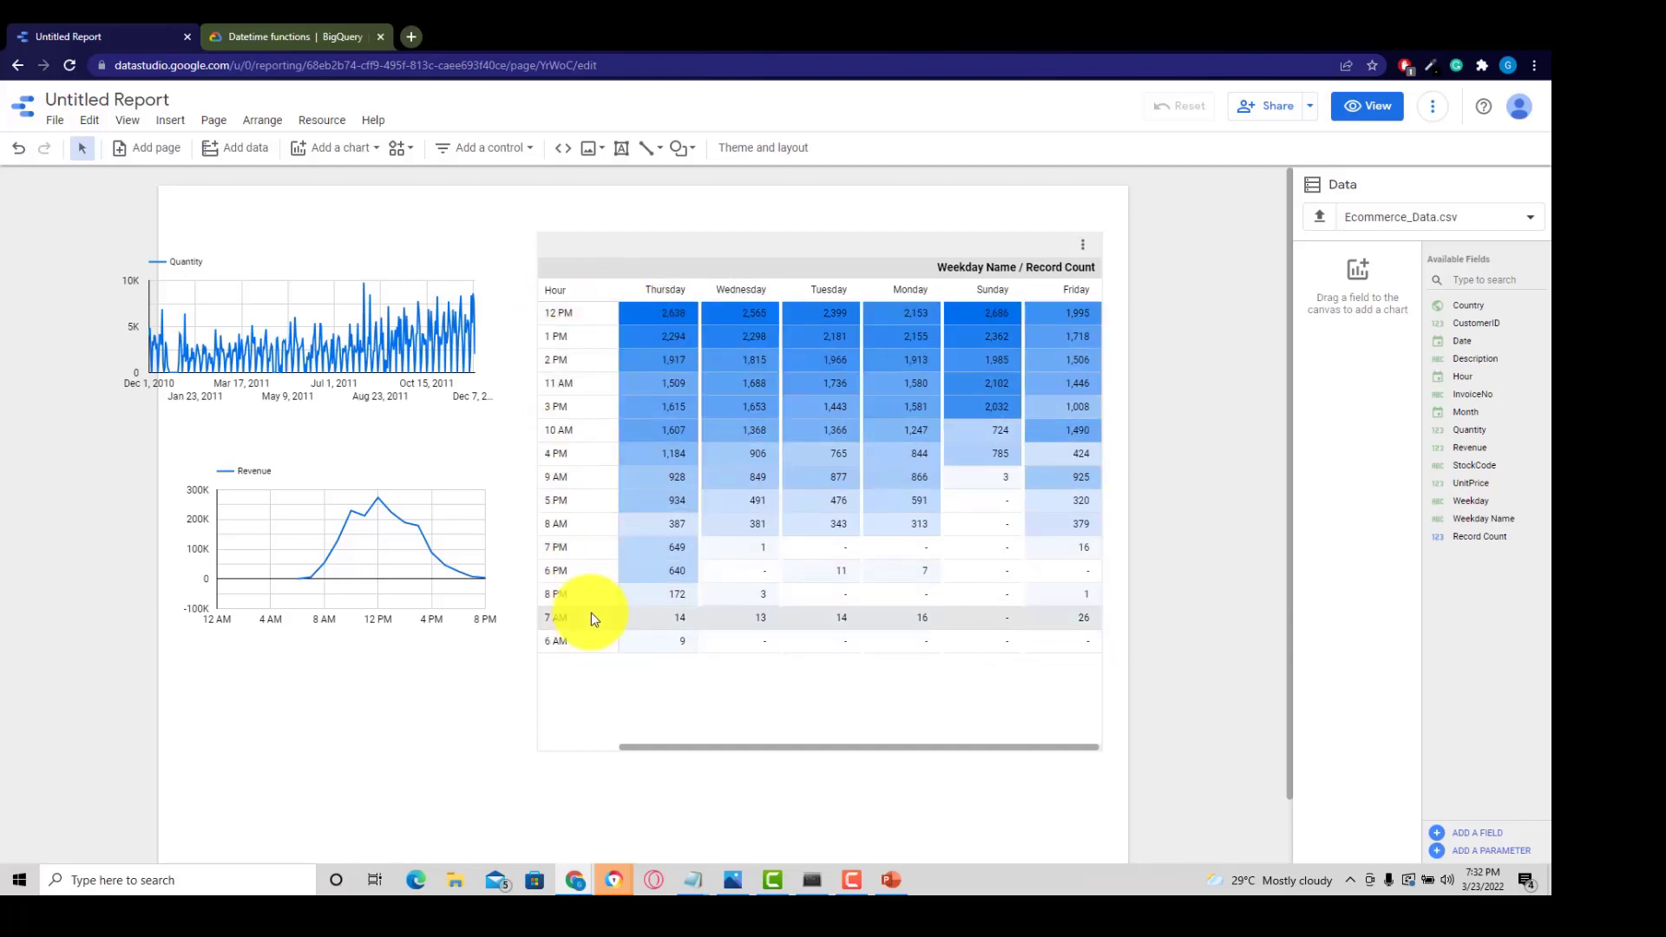
Sort the pivot table's rows by Hour instead of Record Count
left_click(598, 638)
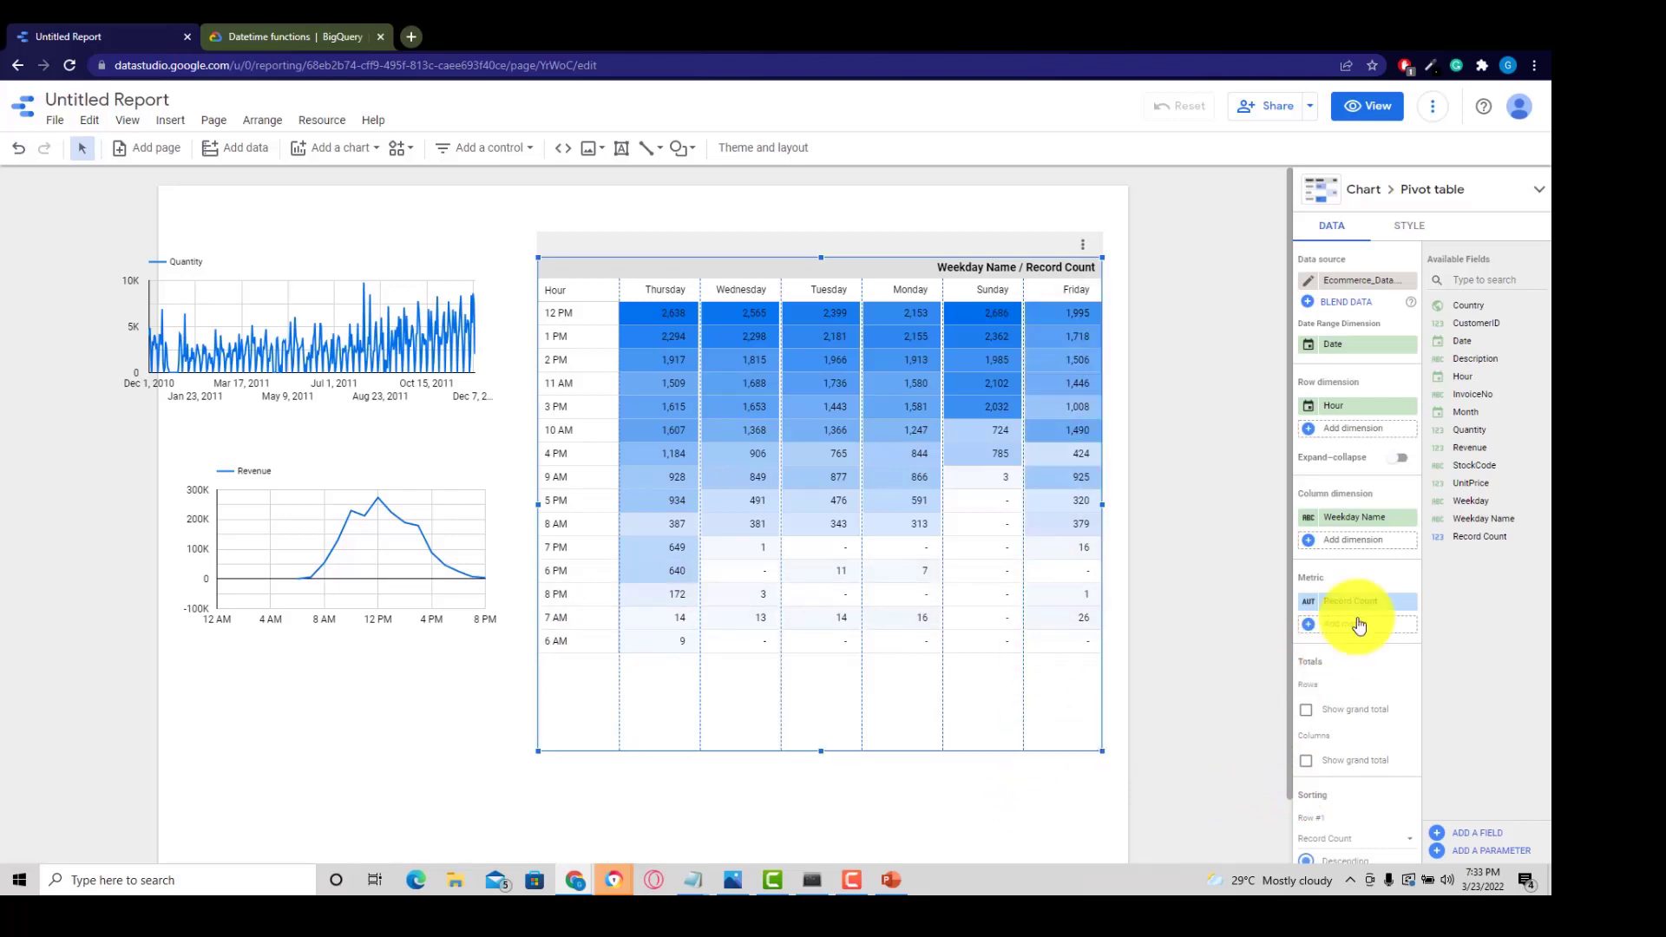
scroll(1434, 681, "down", 1)
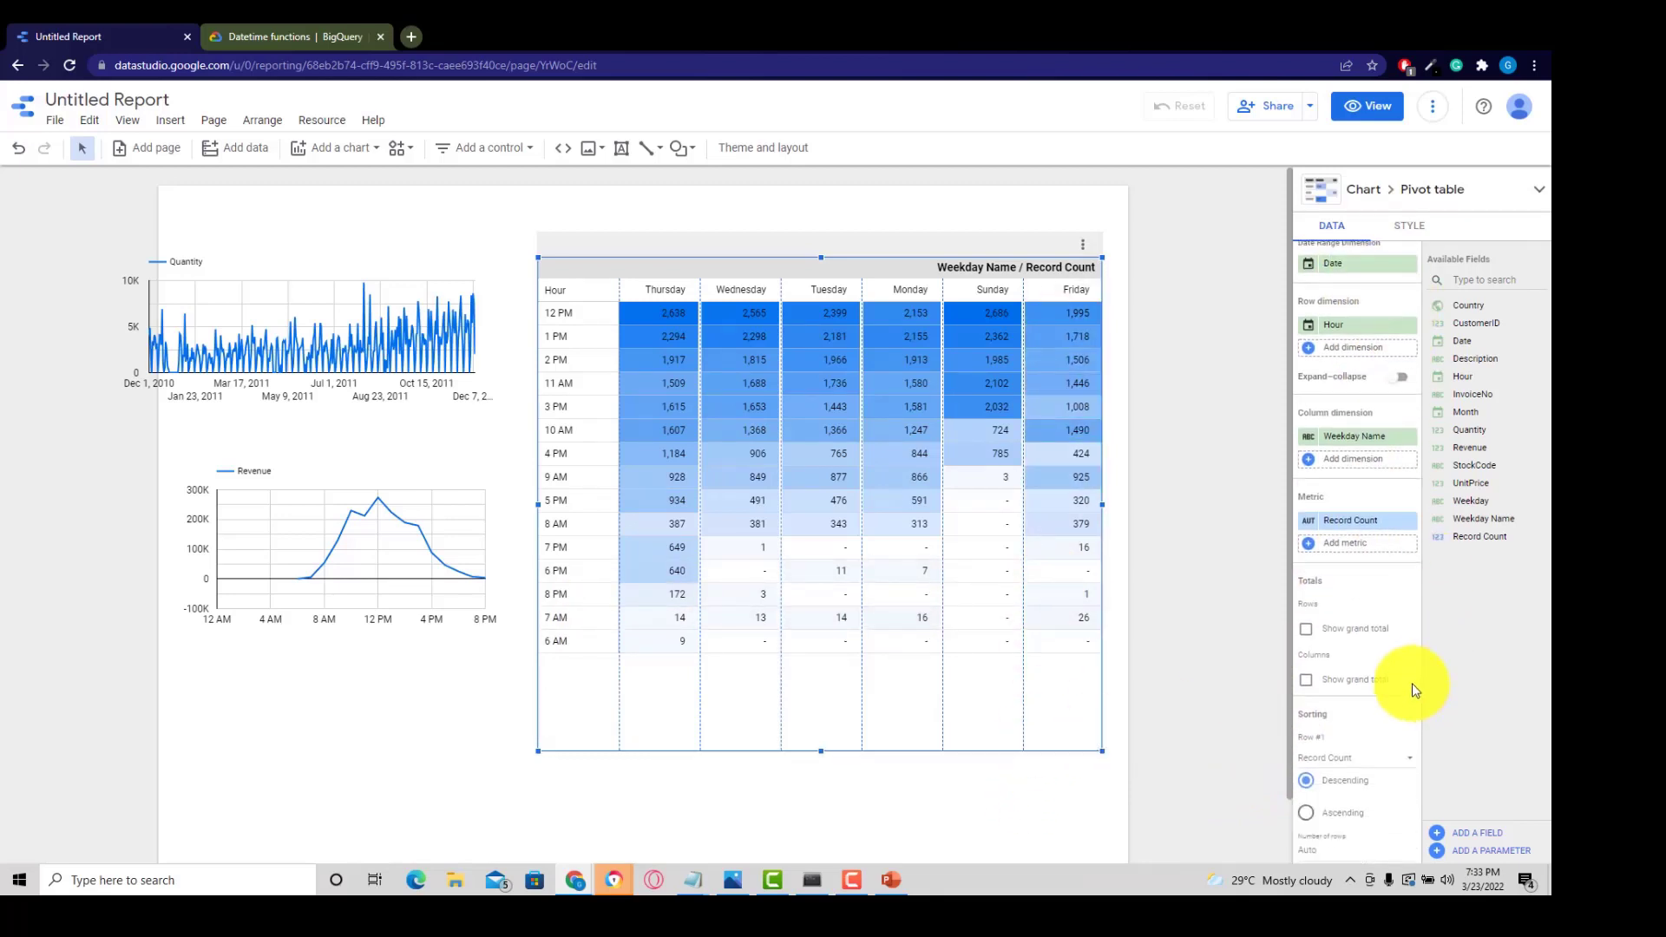
scroll(1405, 685, "down", 1)
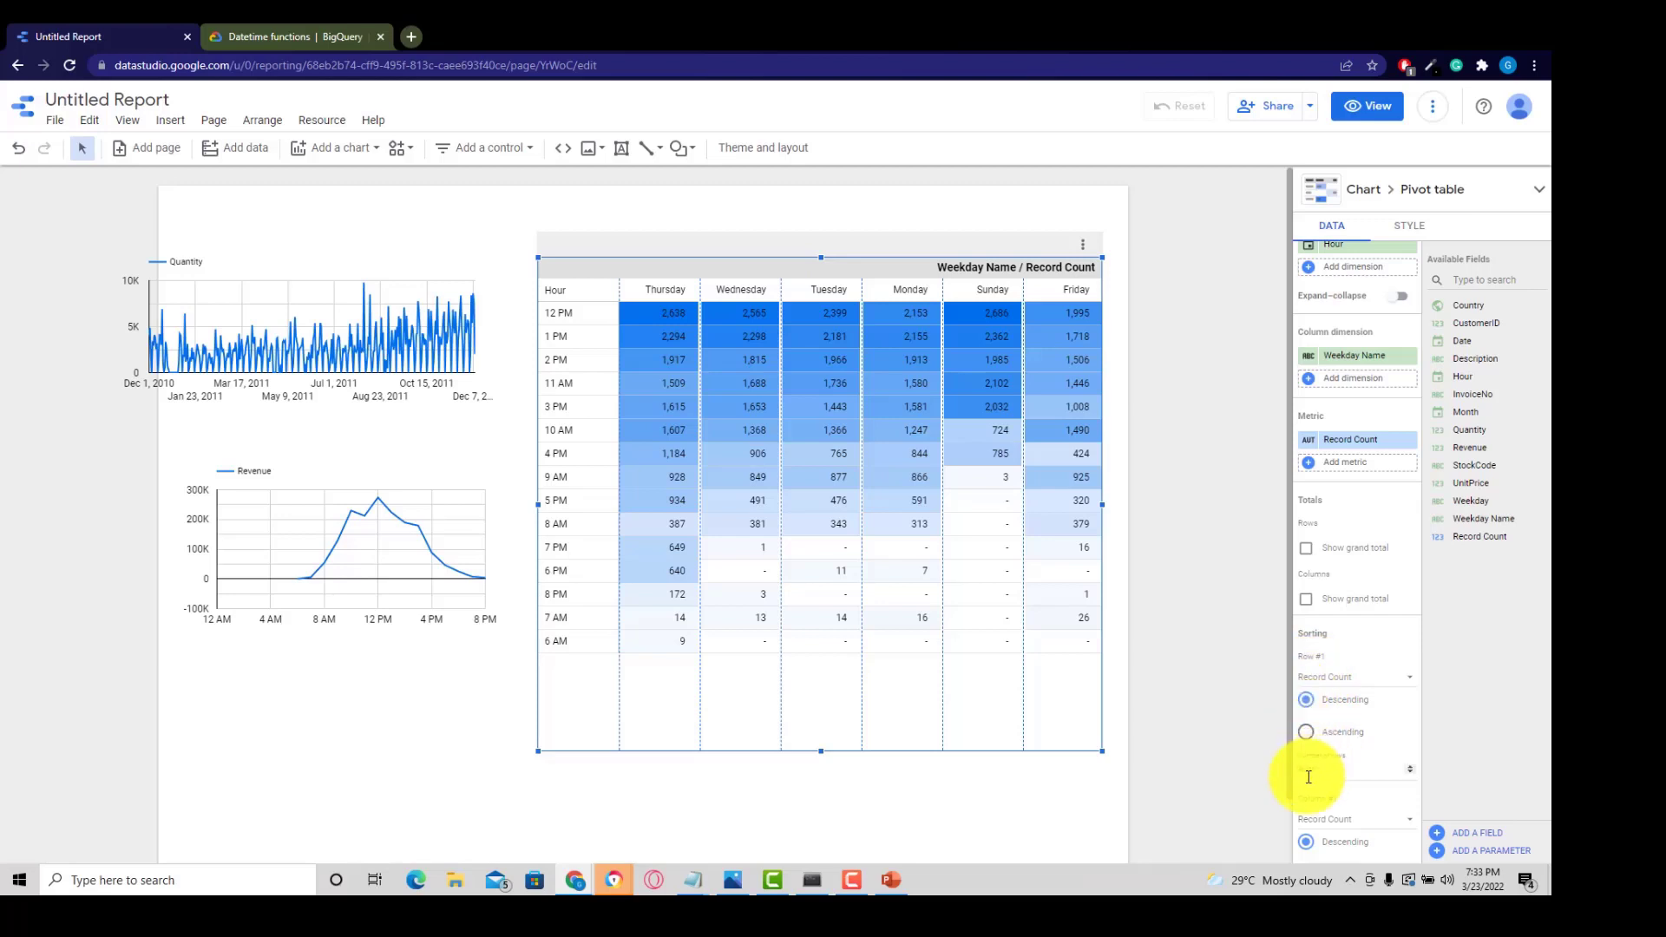
scroll(1310, 764, "down", 1)
left_click(1334, 590)
left_click(1334, 566)
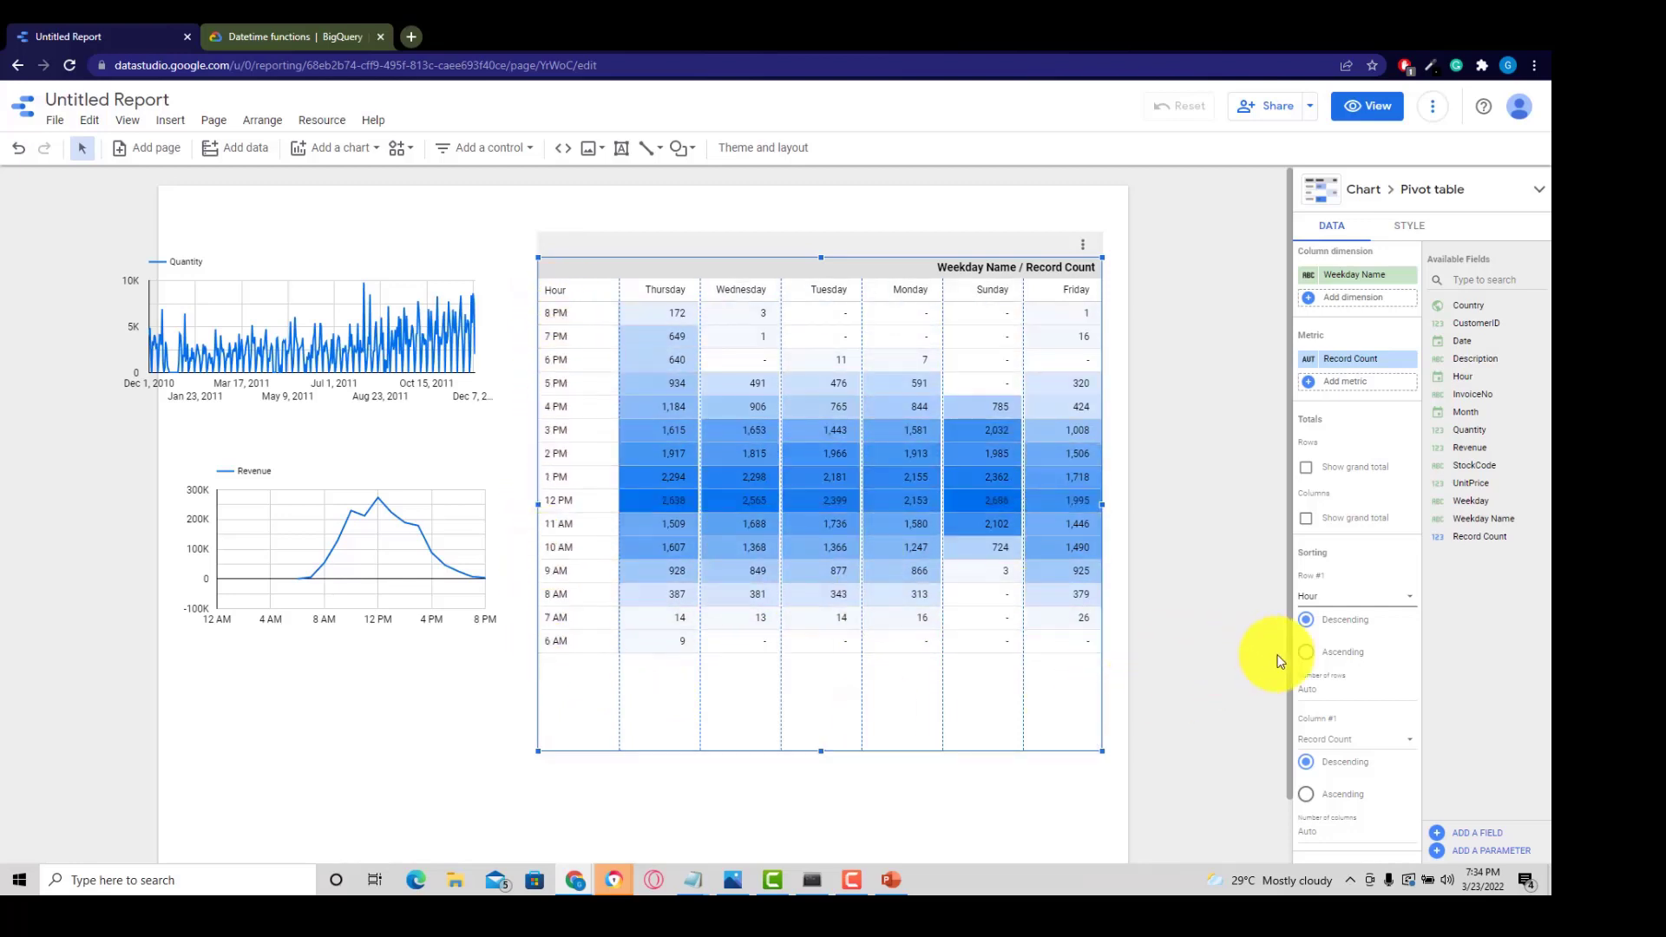
left_click(1307, 655)
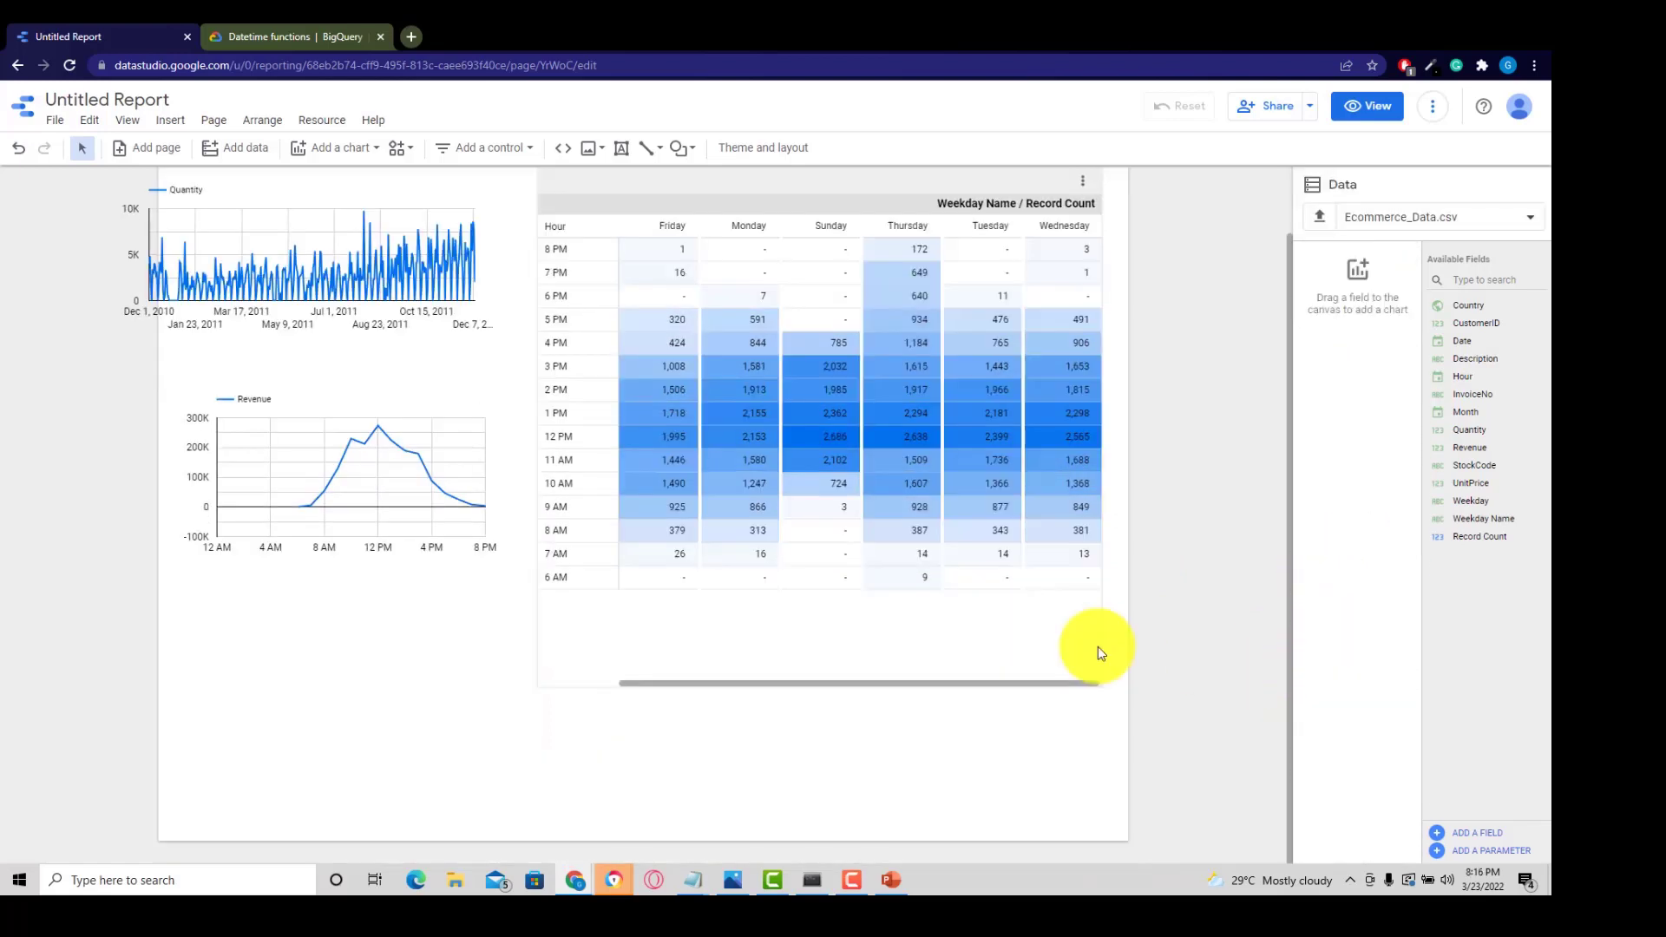
Set the pivot table's Hour row sorting to ascending order
left_click(948, 681)
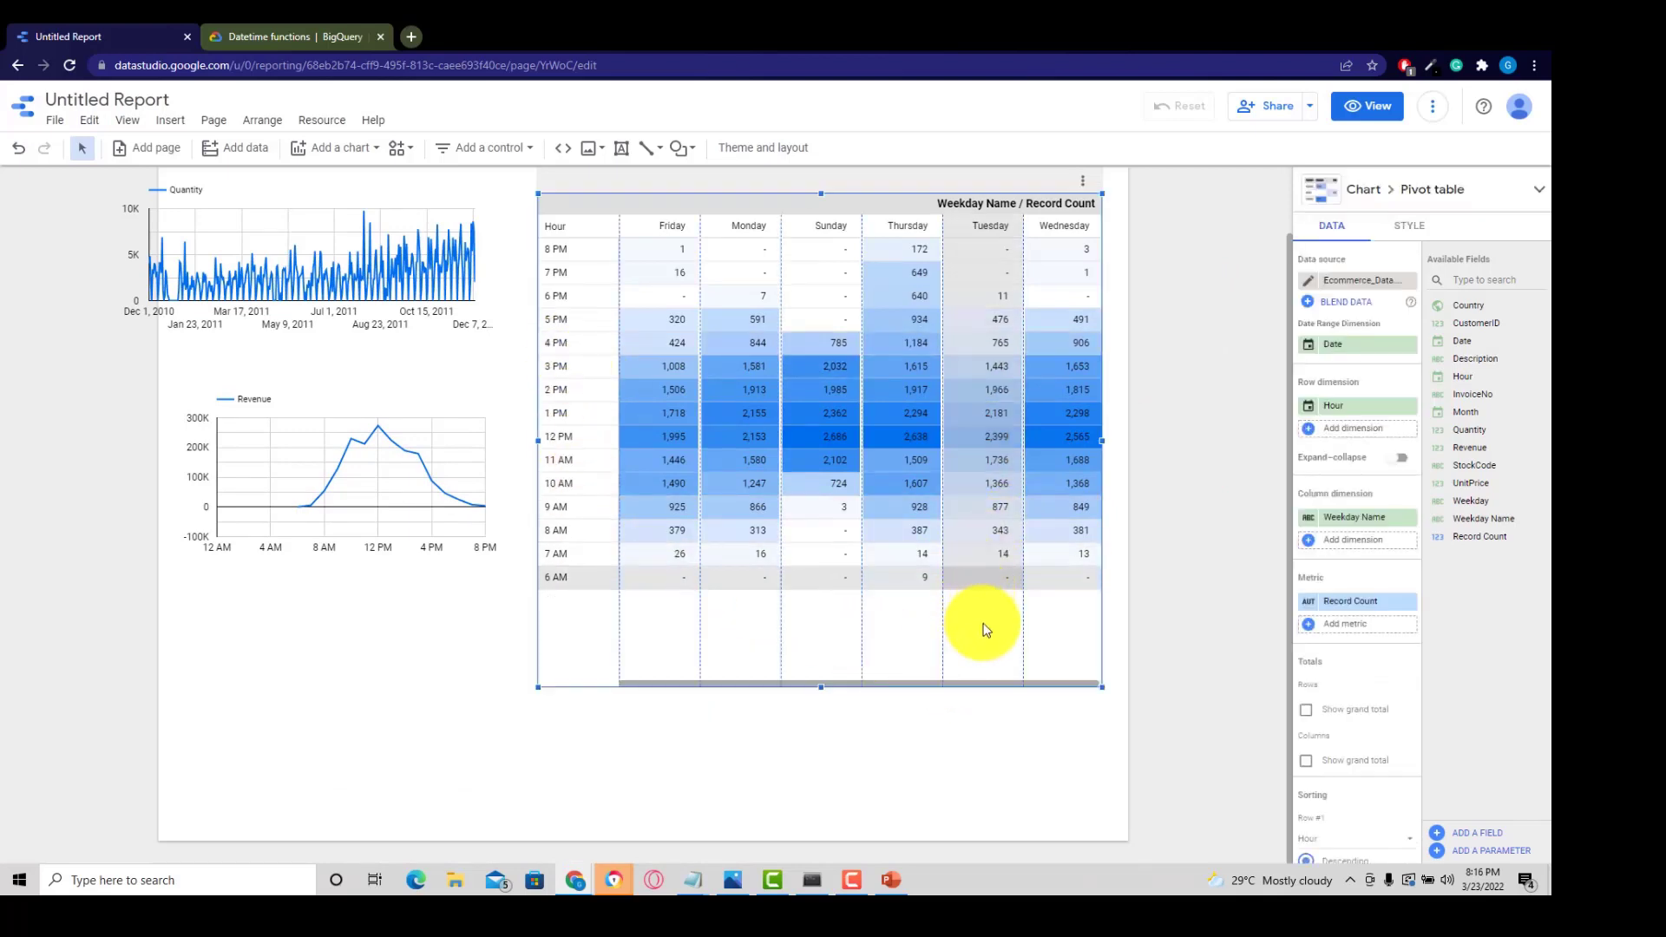
scroll(1371, 607, "down", 3)
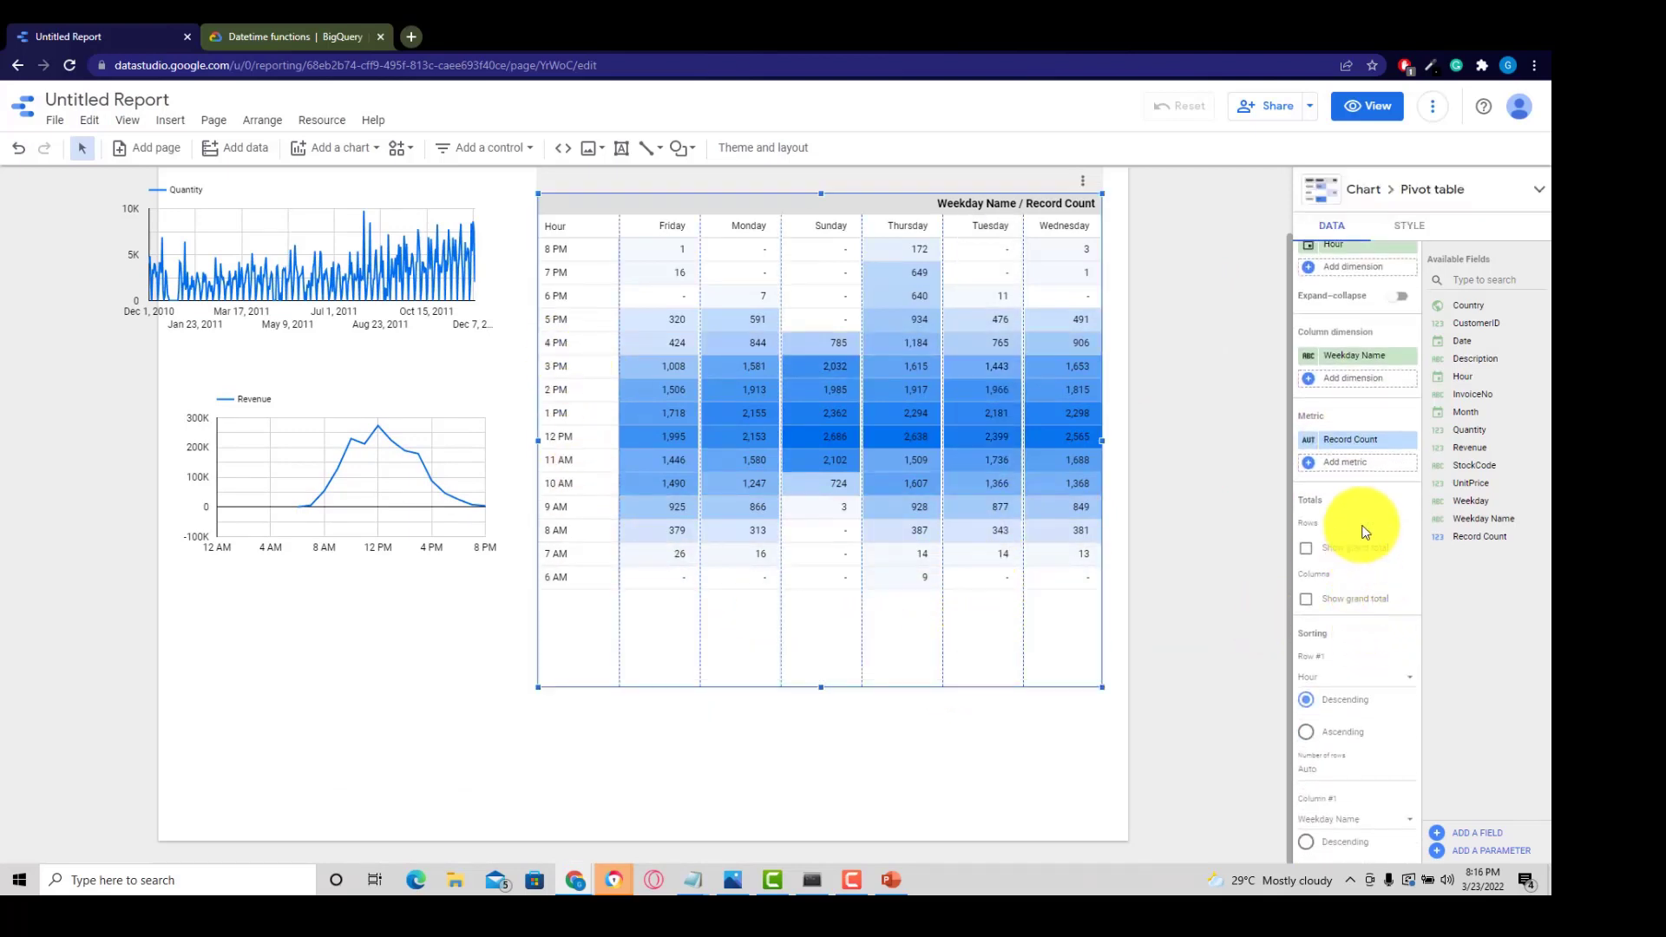
scroll(1351, 570, "down", 3)
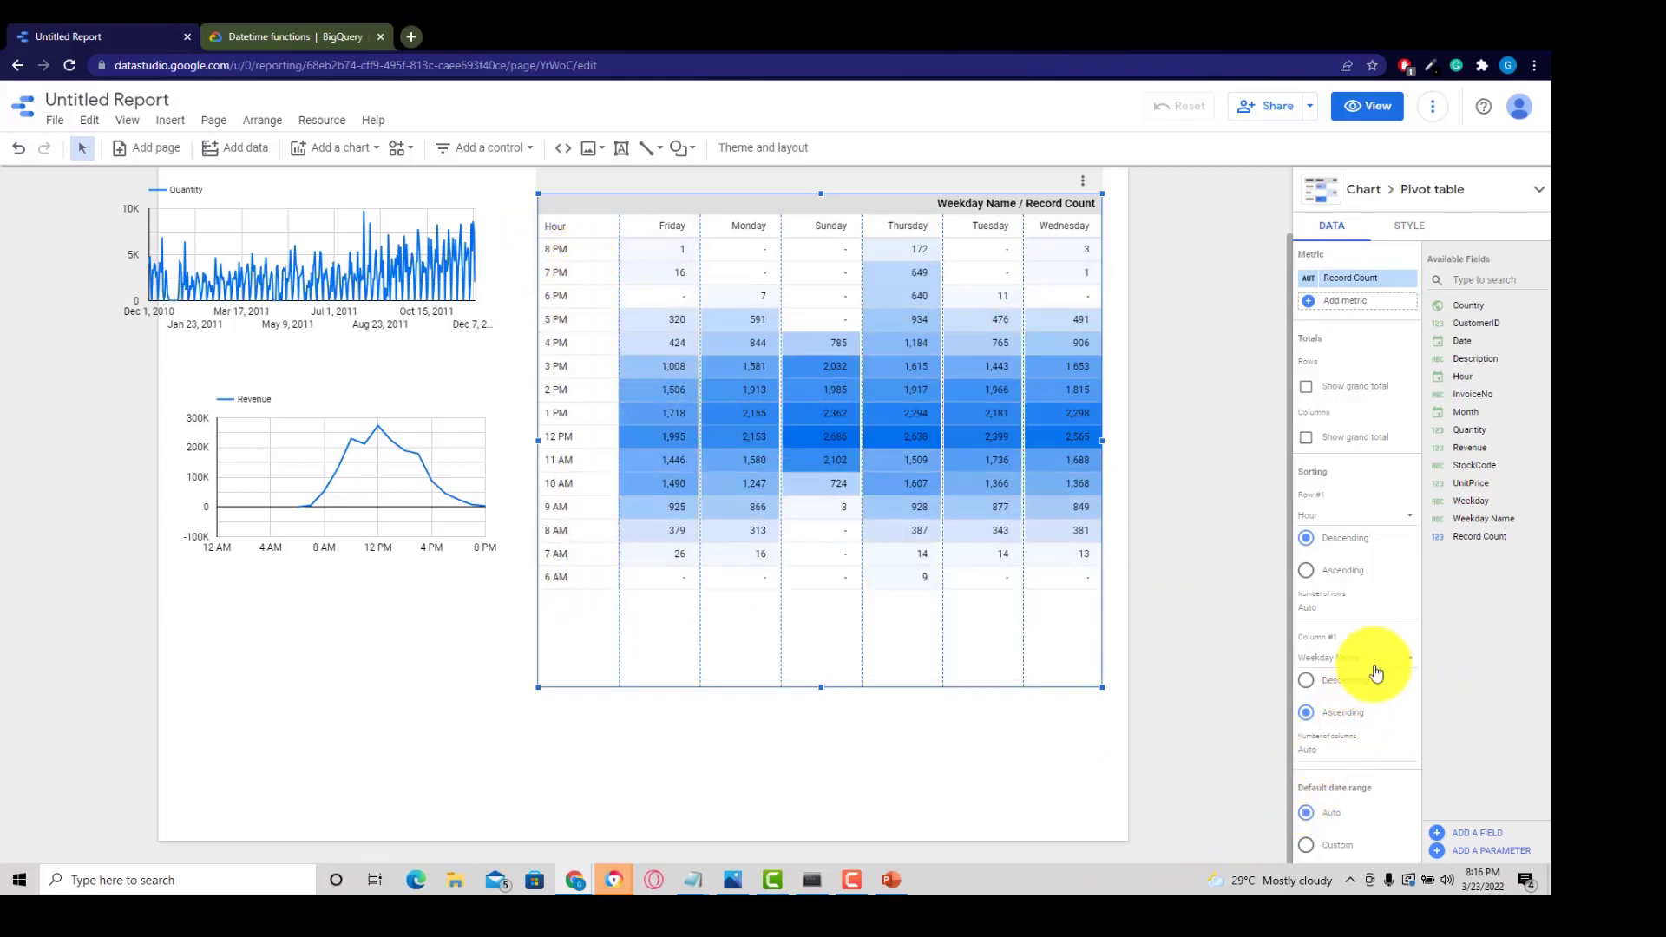
left_click(1308, 571)
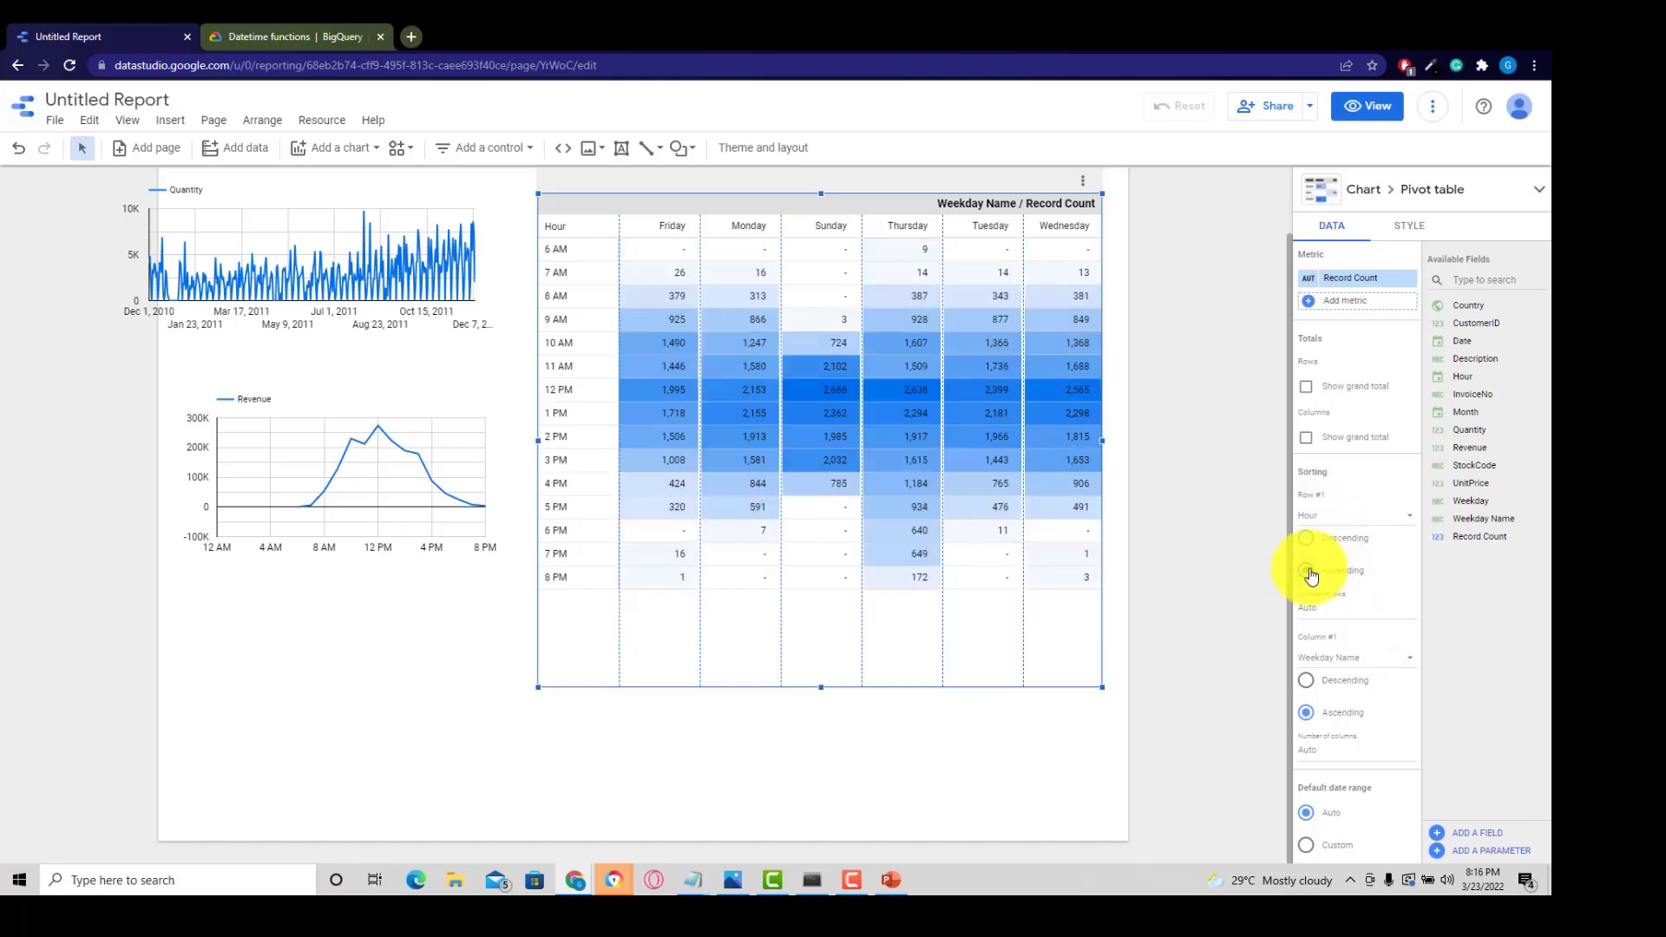
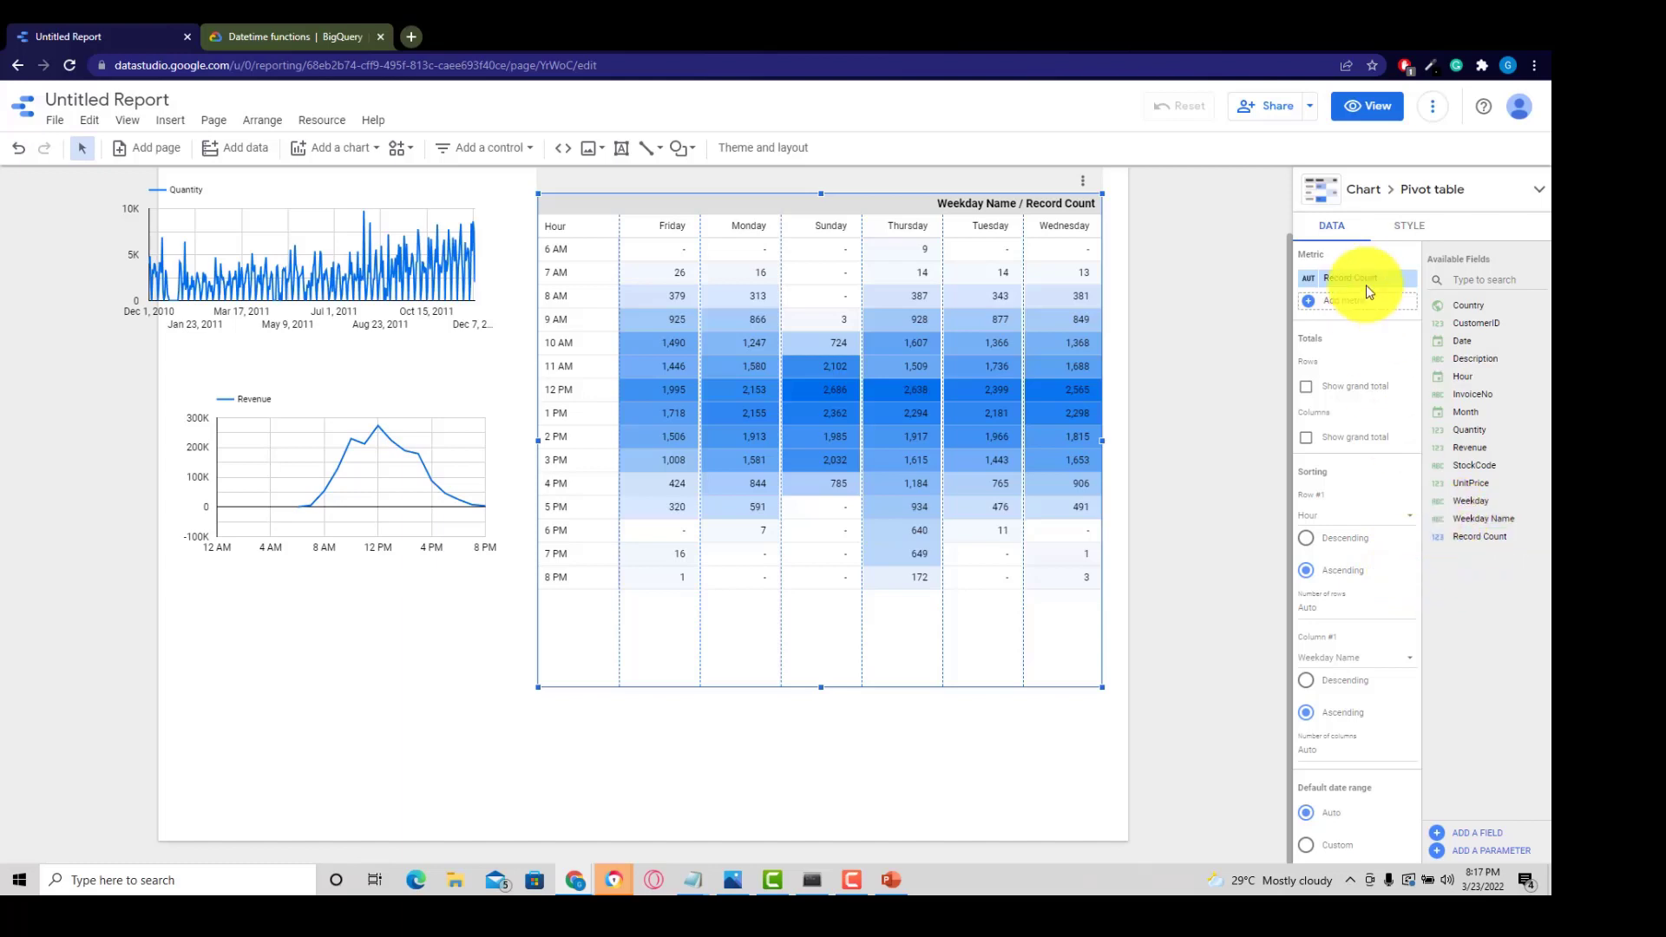
Change the Weekday field's type to Number in the Ecommerce_Data.csv data source and finish editing the source
scroll(1380, 564, "up", 4)
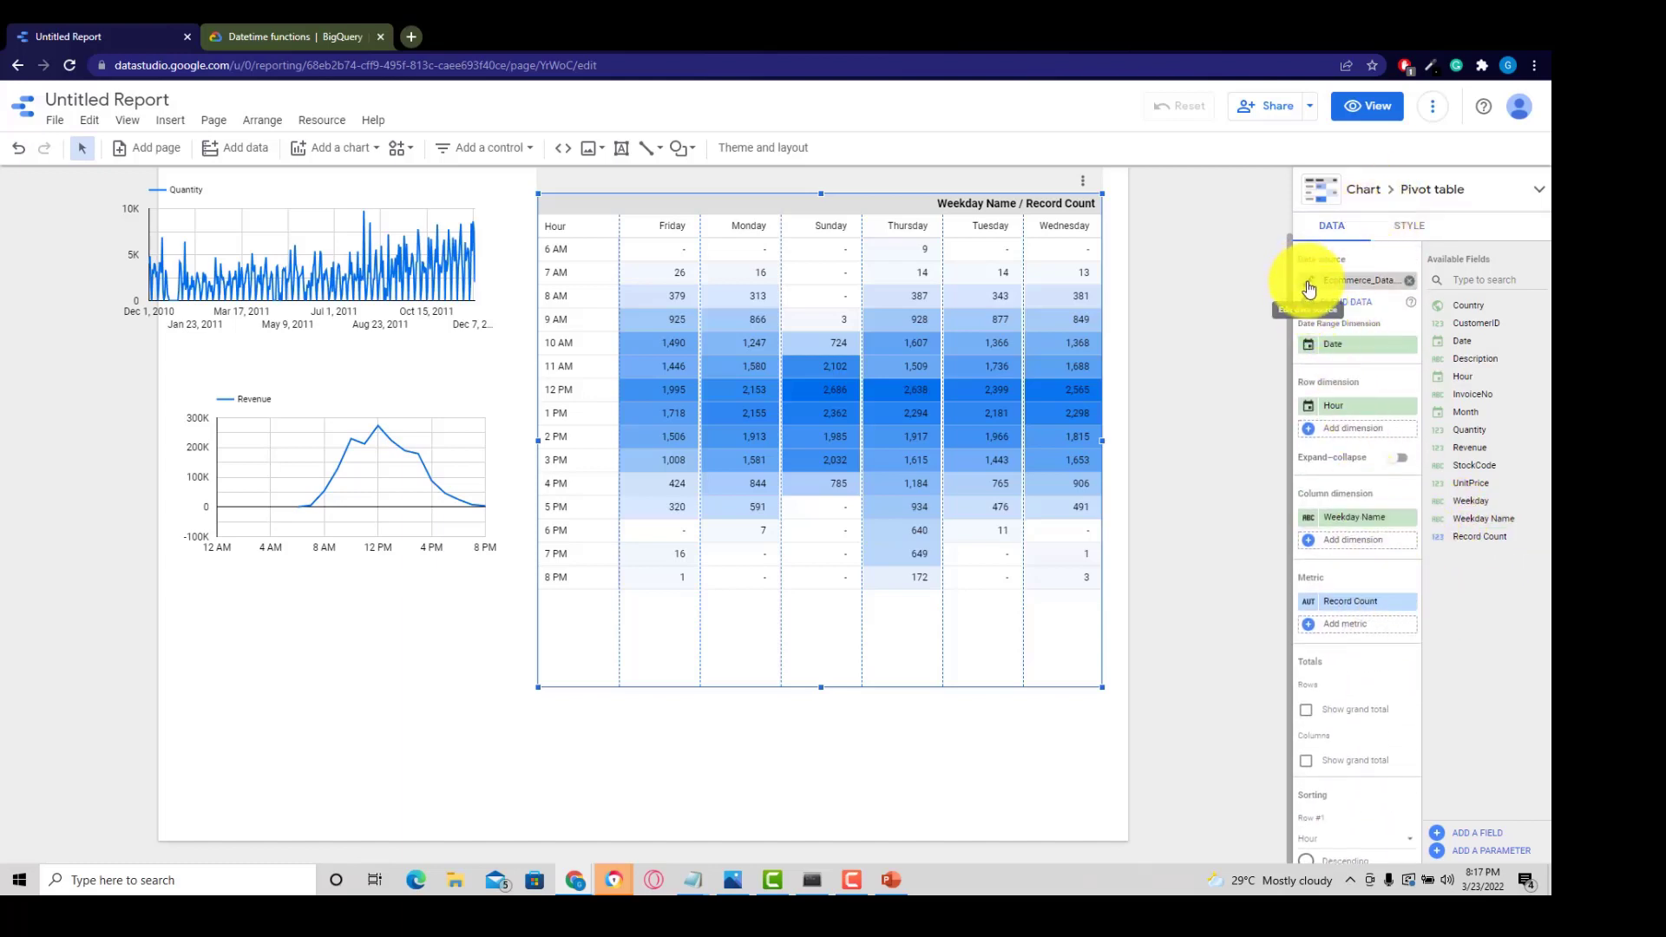
left_click(1309, 286)
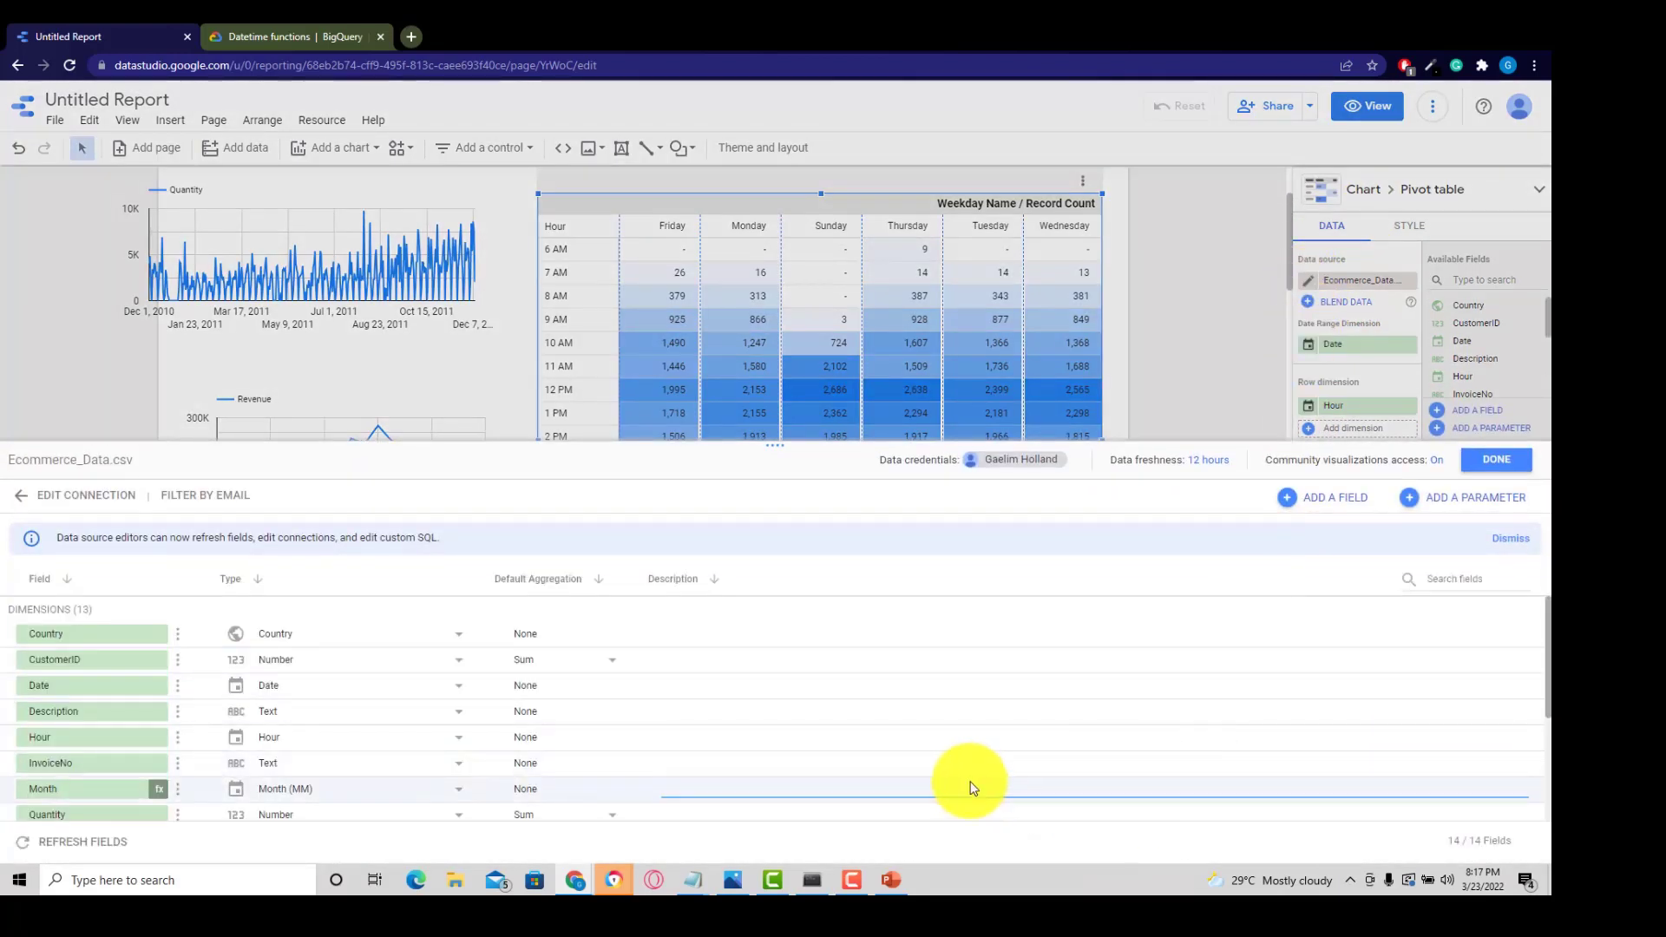
scroll(287, 763, "down", 3)
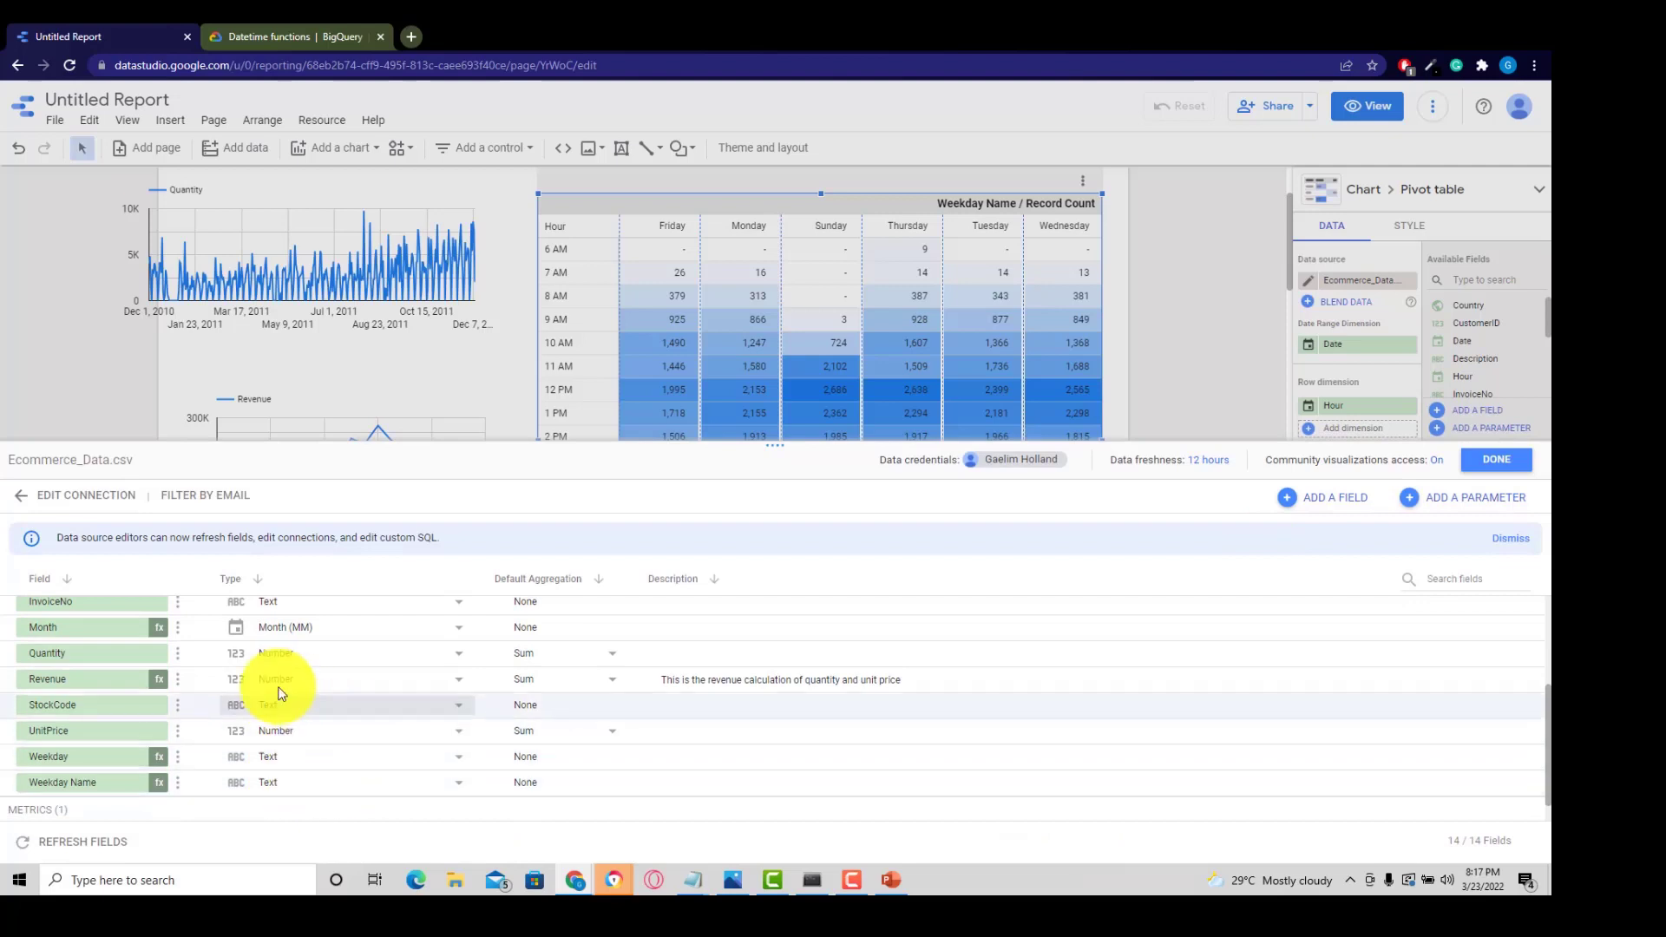
scroll(230, 657, "up", 2)
scroll(291, 807, "down", 3)
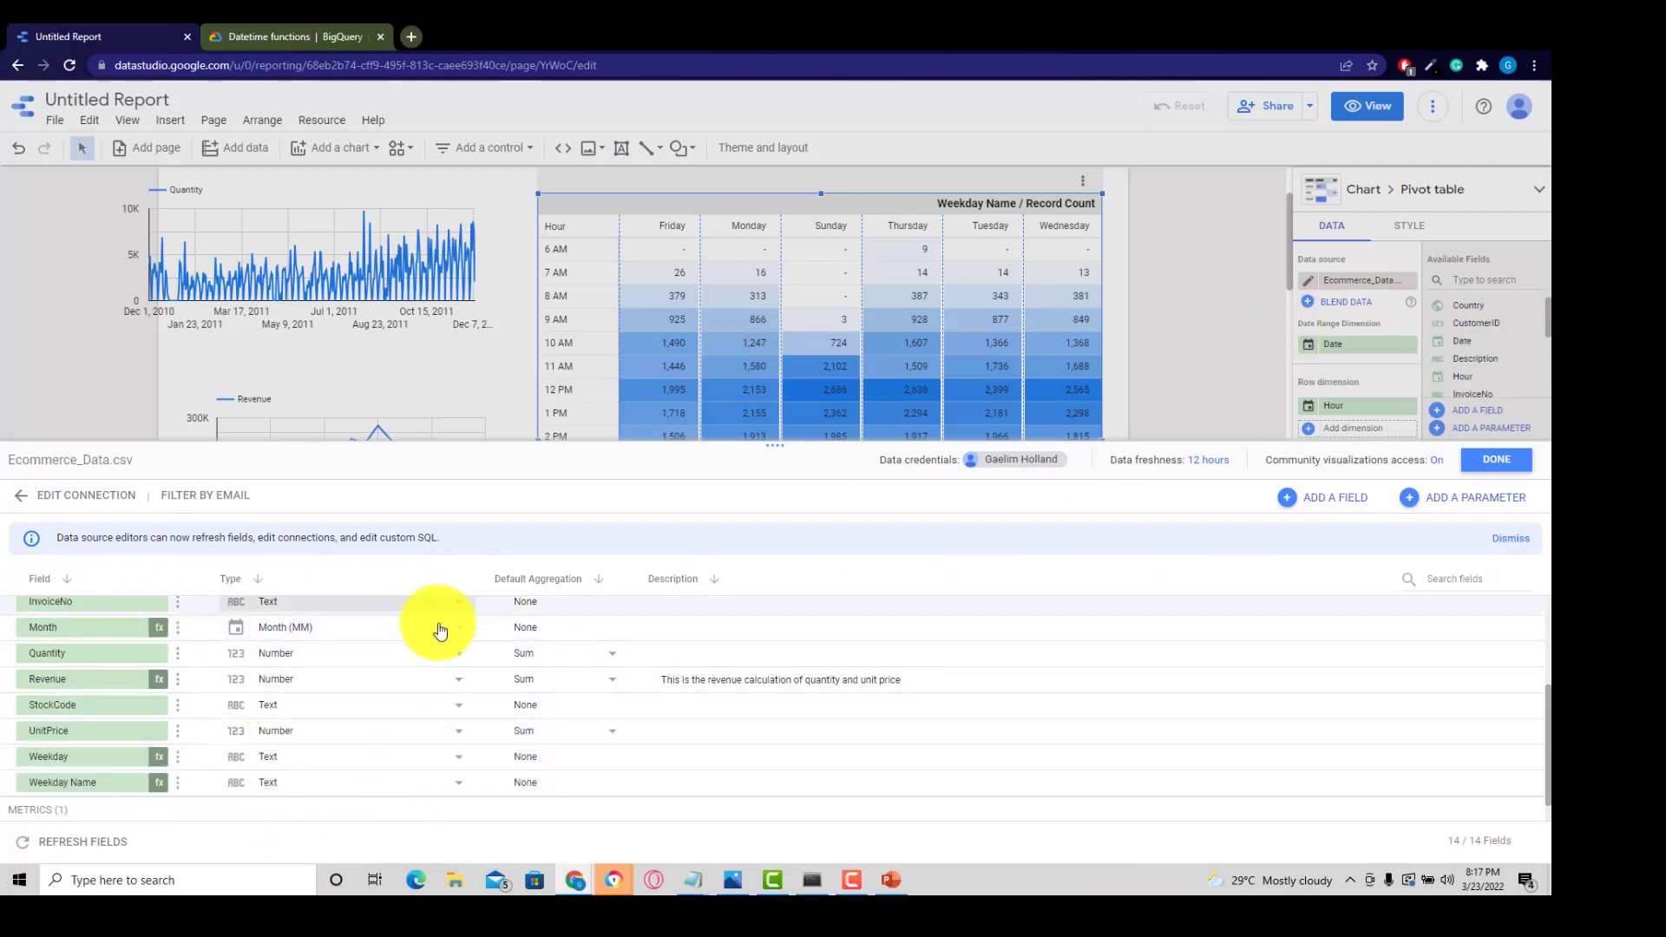
scroll(446, 751, "down", 1)
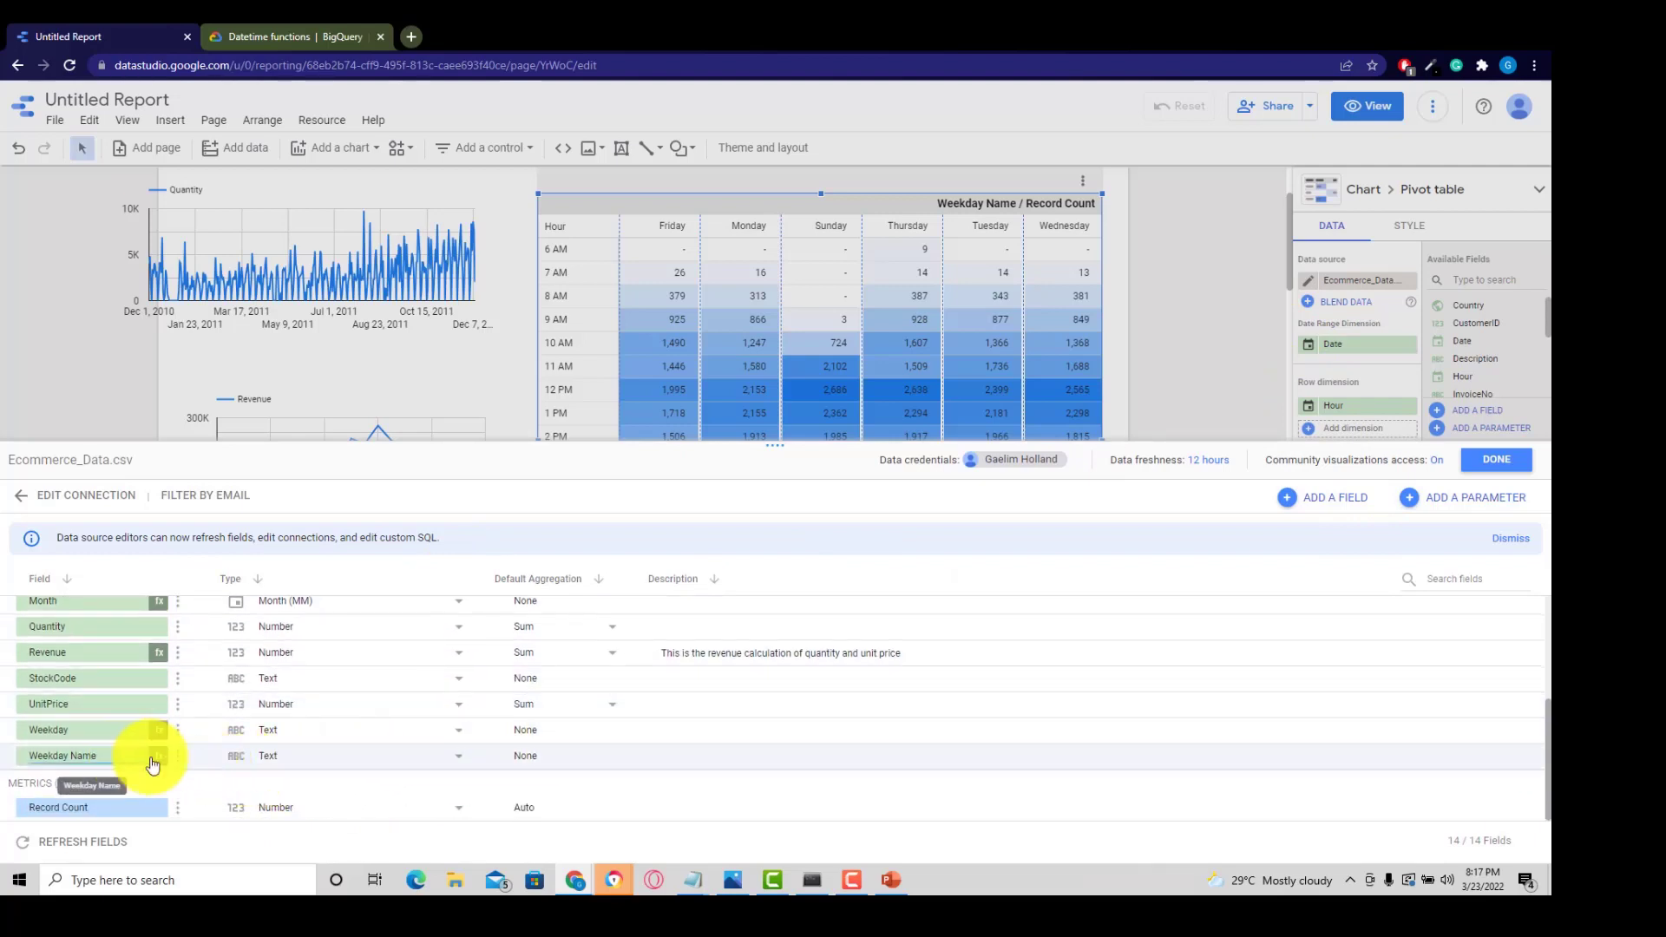
left_click(295, 737)
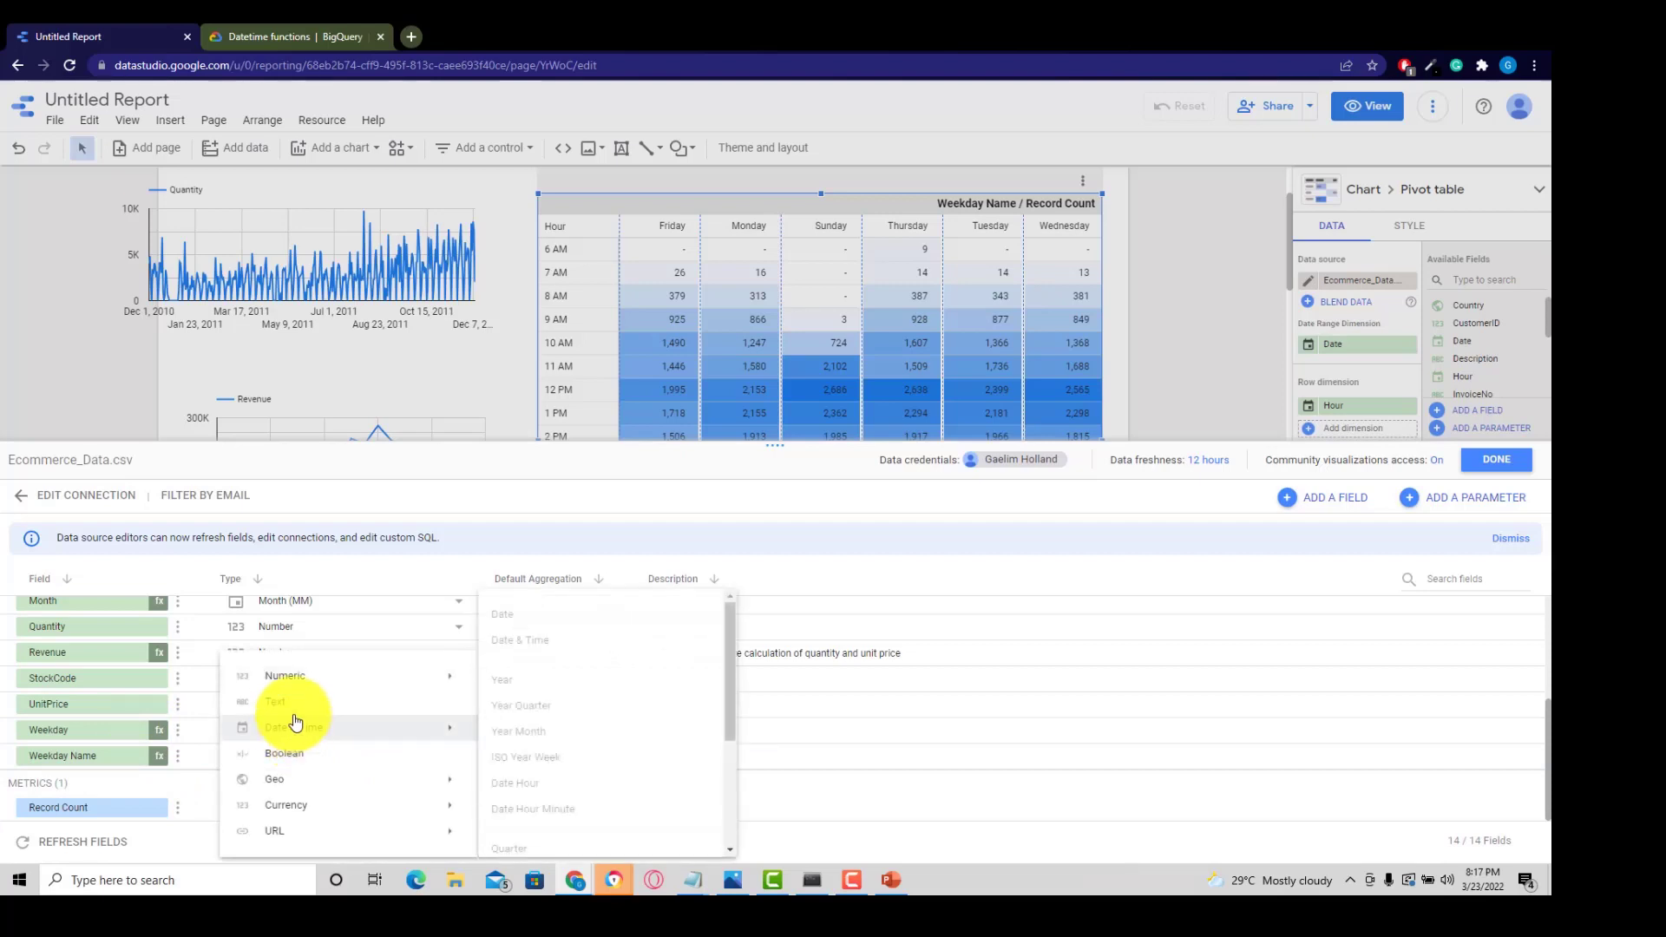
mouse_move(301, 688)
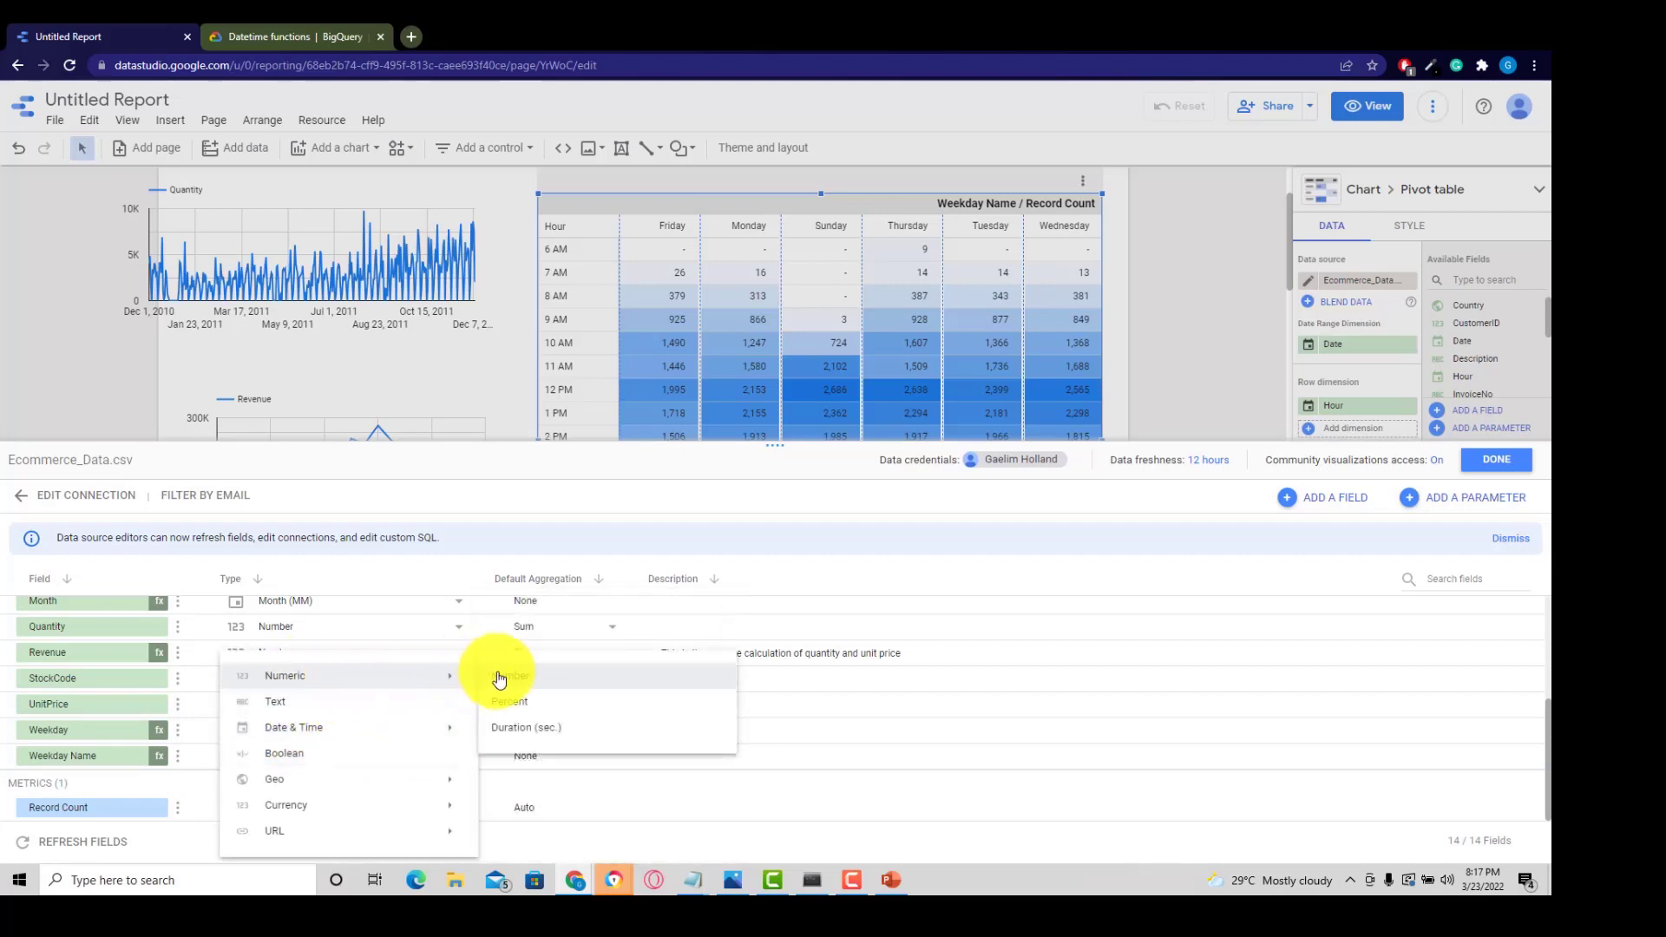
left_click(494, 677)
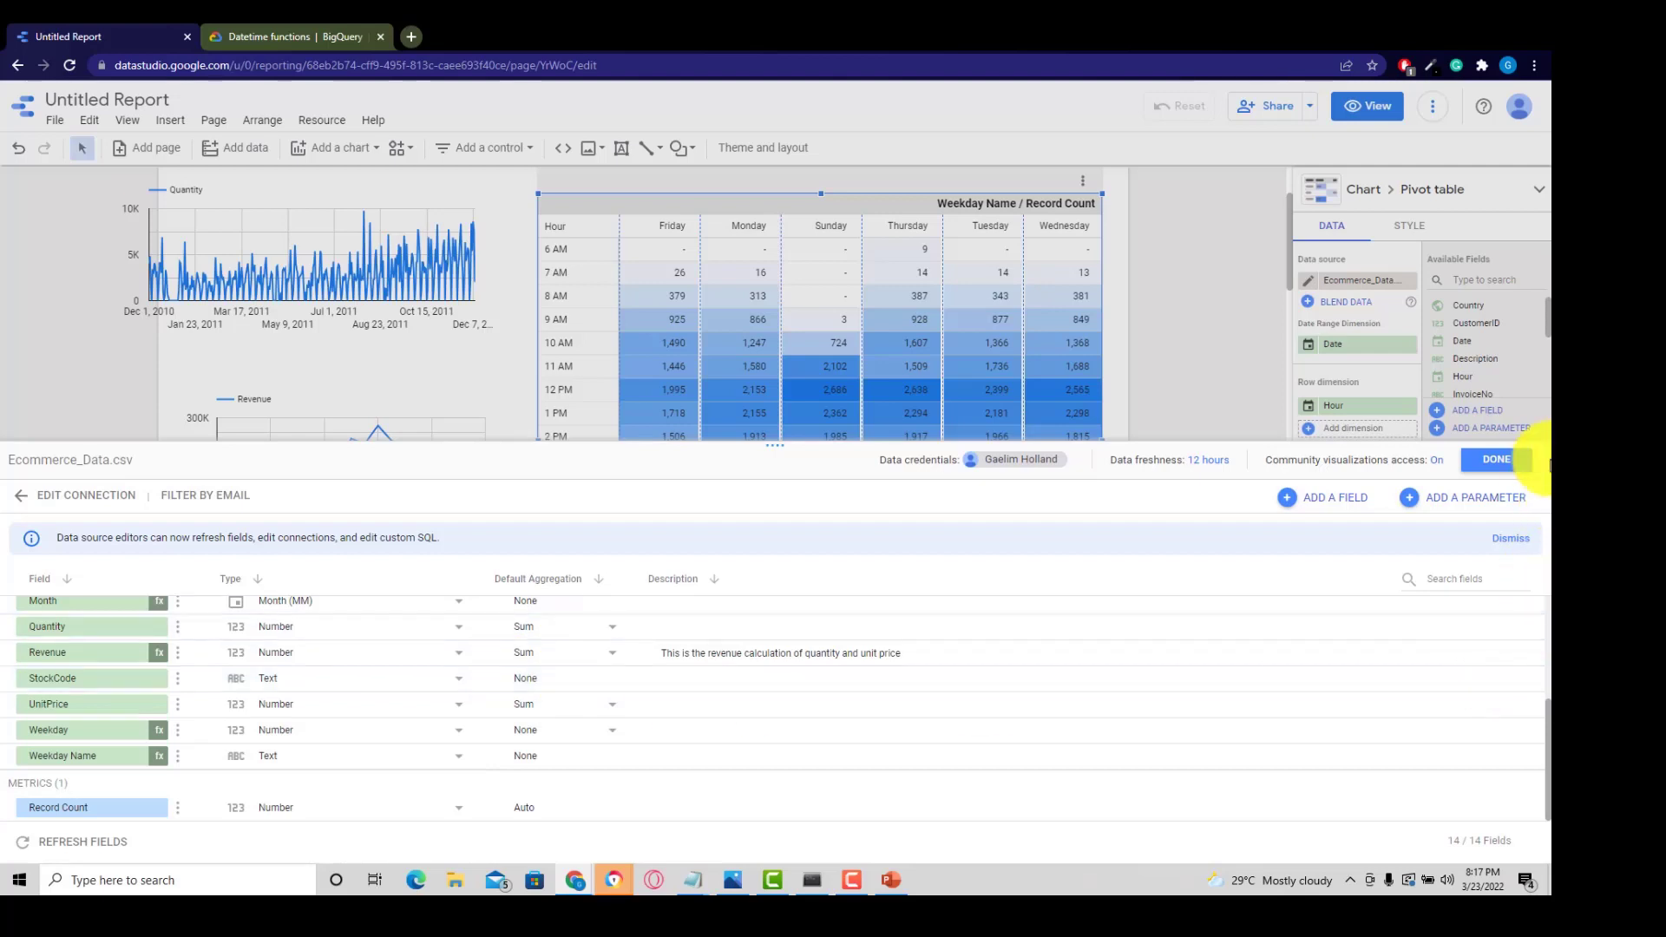
left_click(1486, 469)
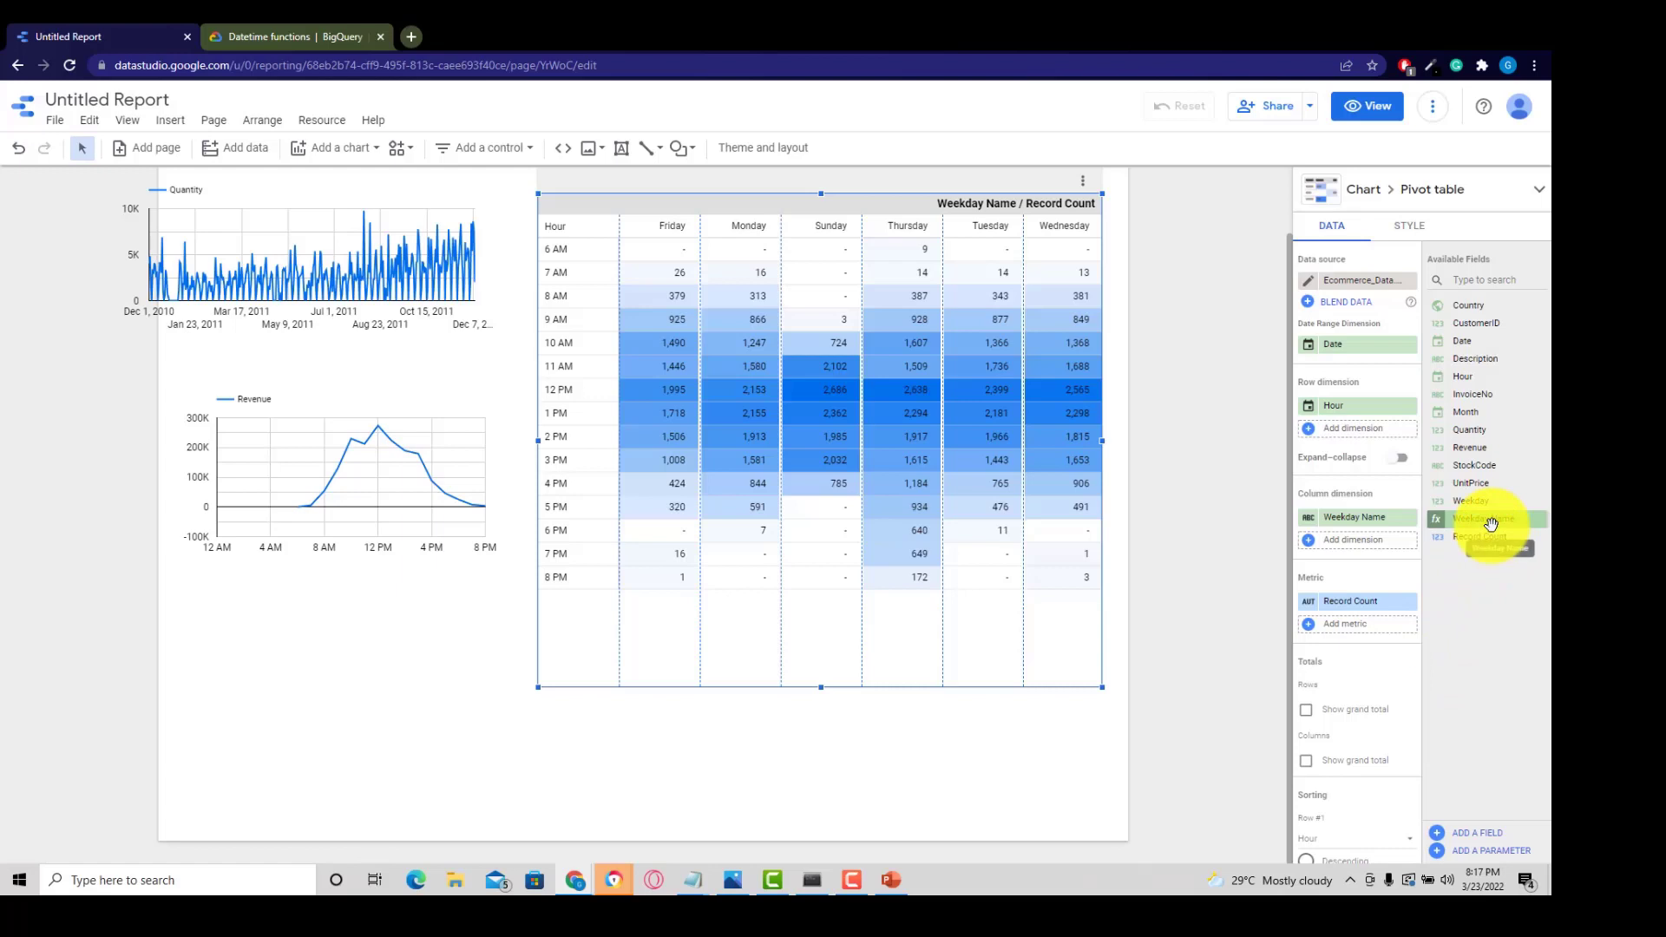
Replace Weekday Name with Weekday as the pivot table's column dimension
left_click_drag(1490, 523, 1376, 545)
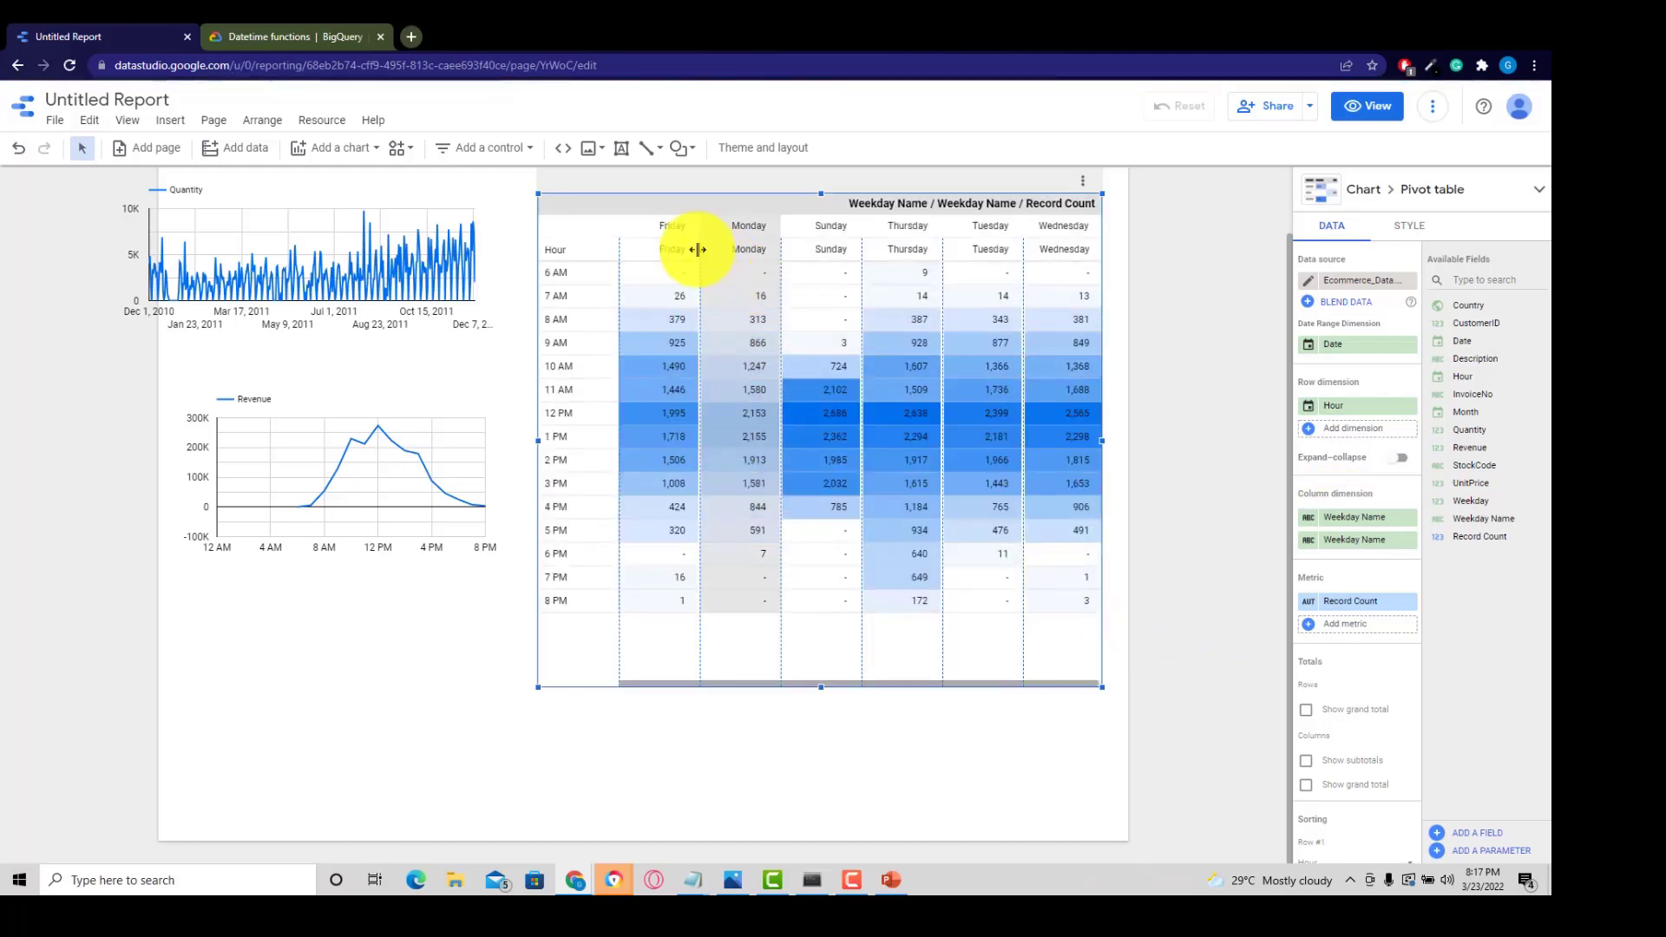
left_click(1404, 542)
left_click_drag(1443, 502, 1362, 520)
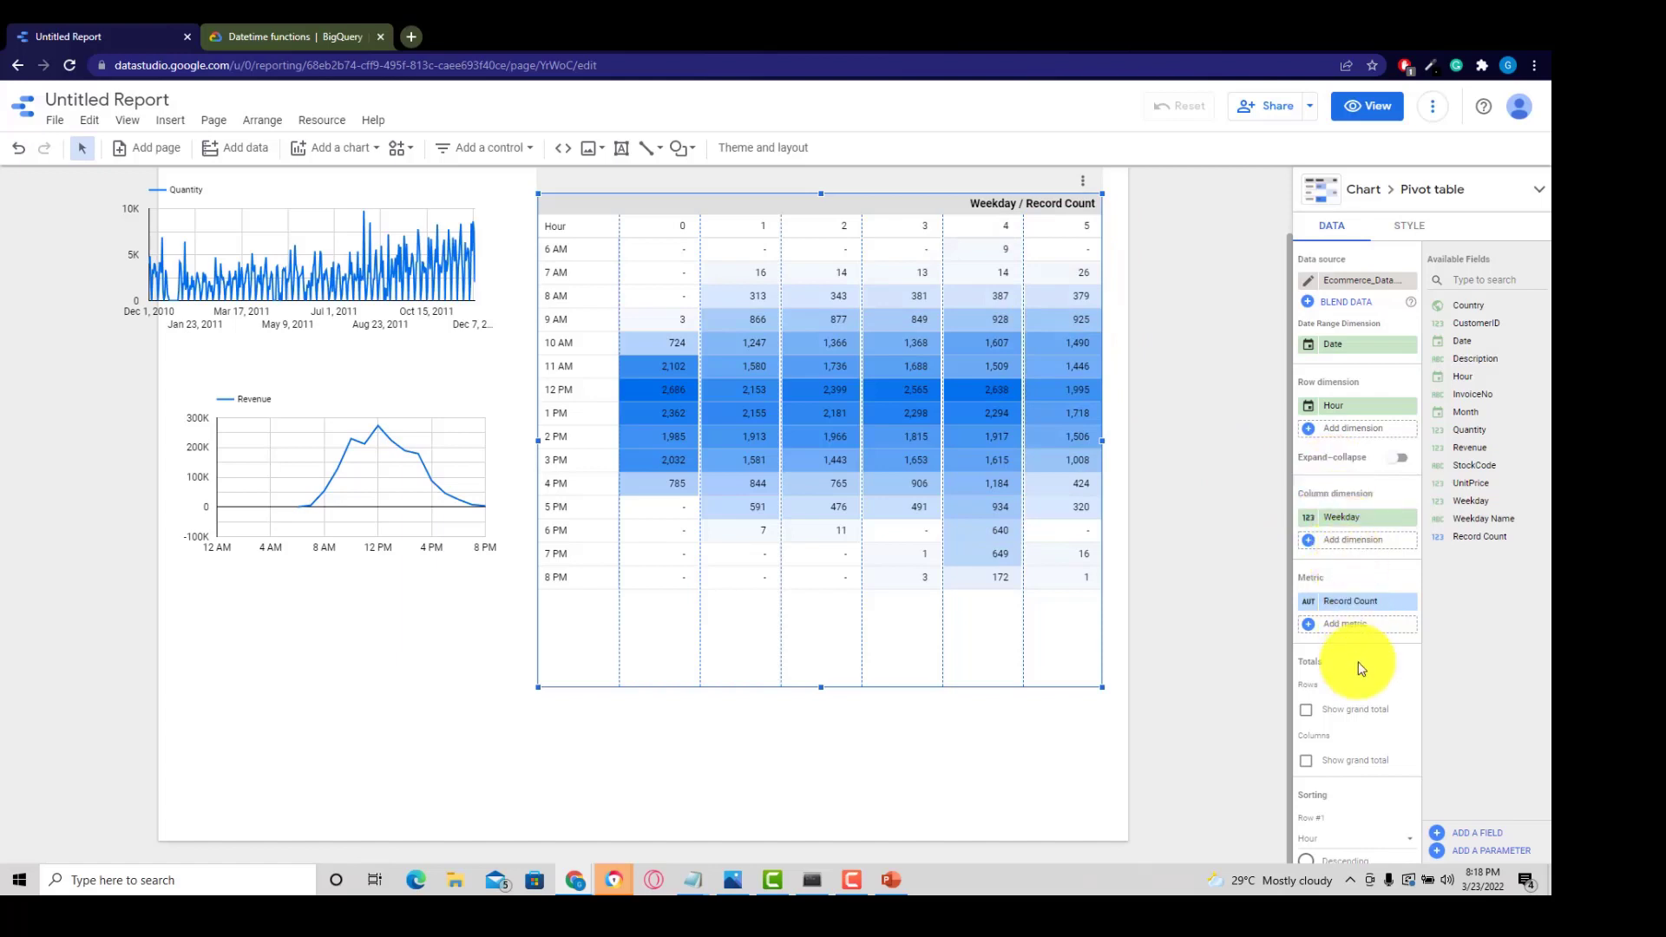
Check the pivot table's sorting settings and add Weekday Name as a second column dimension beneath Weekday
scroll(1361, 669, "down", 4)
scroll(1353, 668, "down", 2)
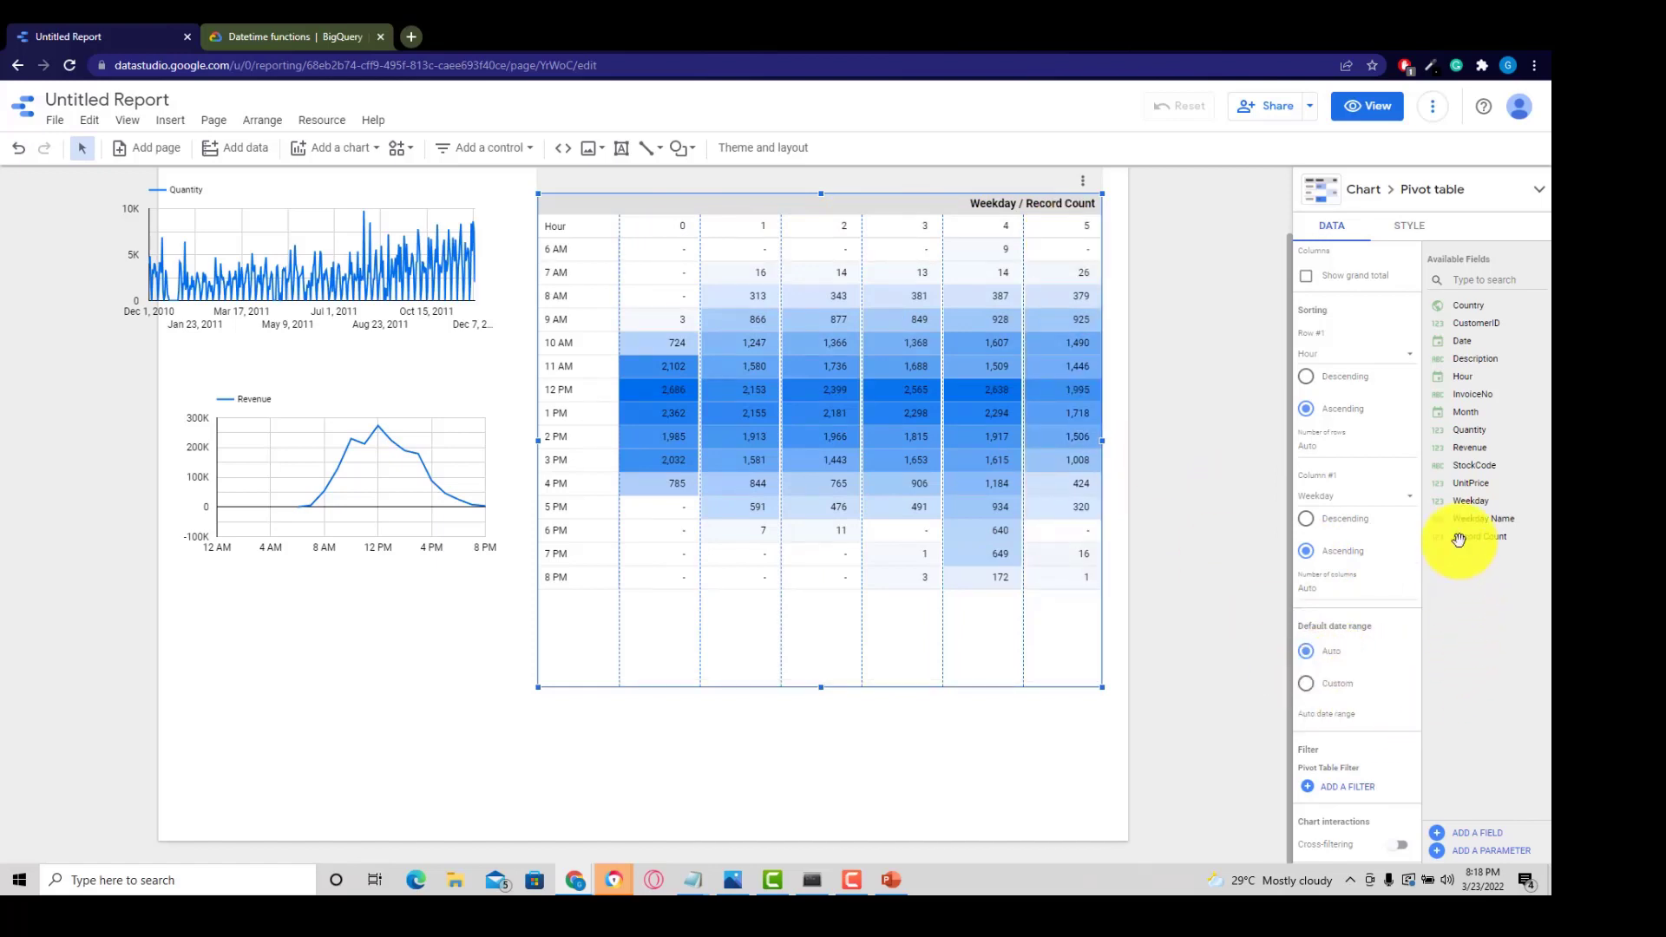
scroll(1388, 686, "up", 4)
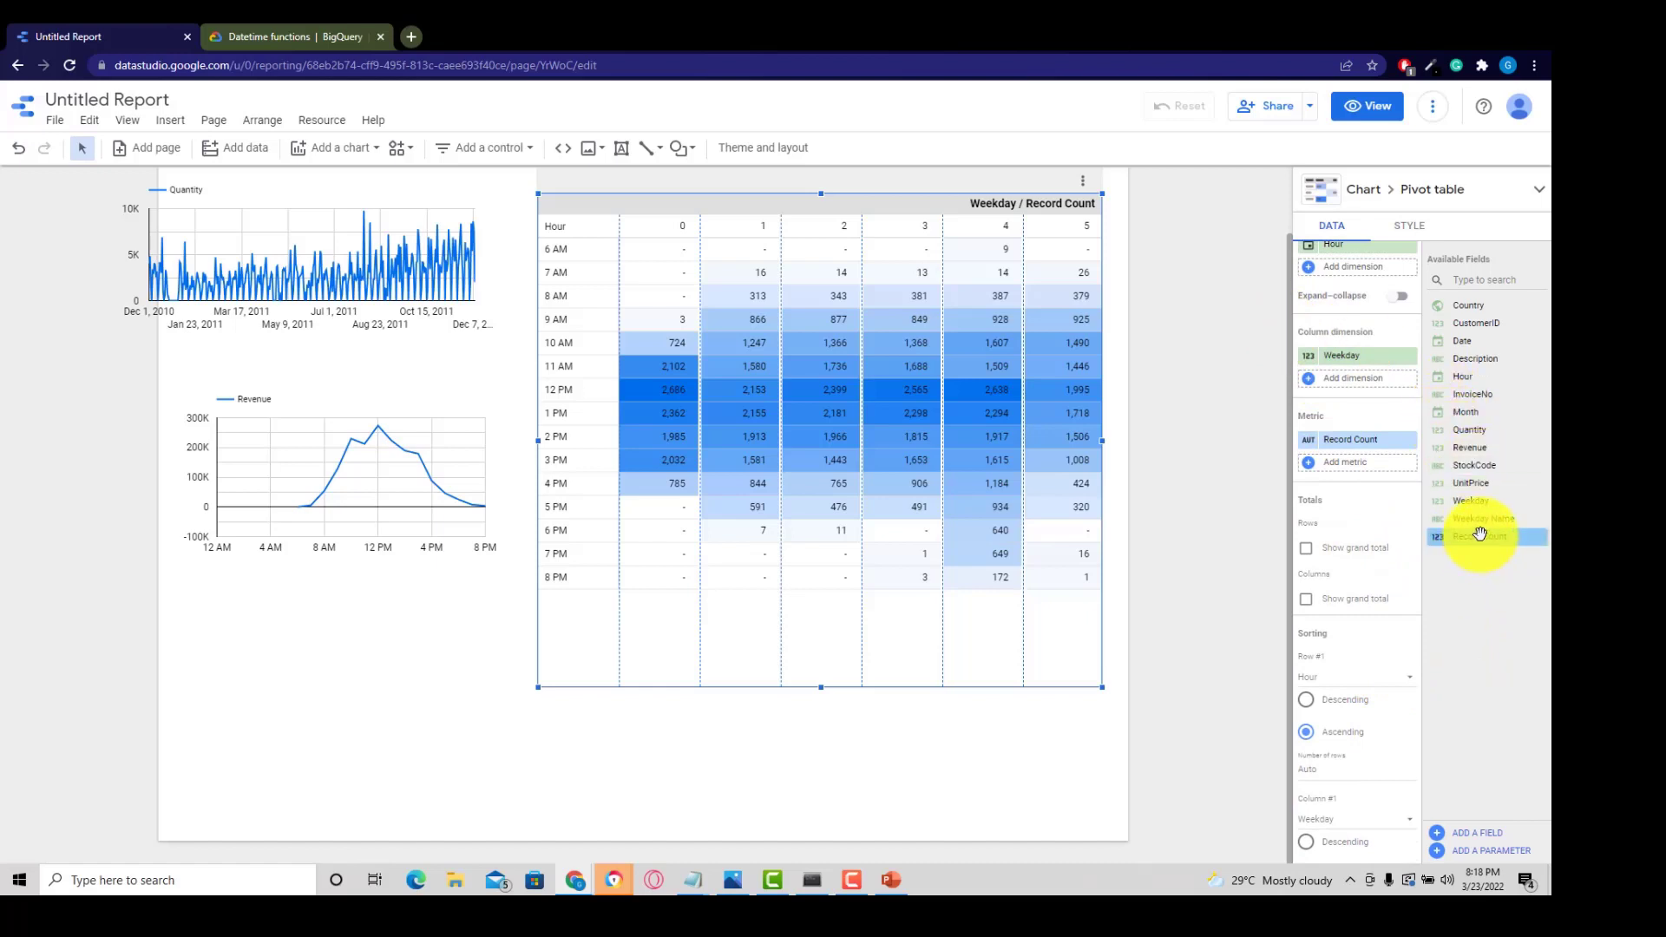
left_click_drag(1481, 519, 1350, 390)
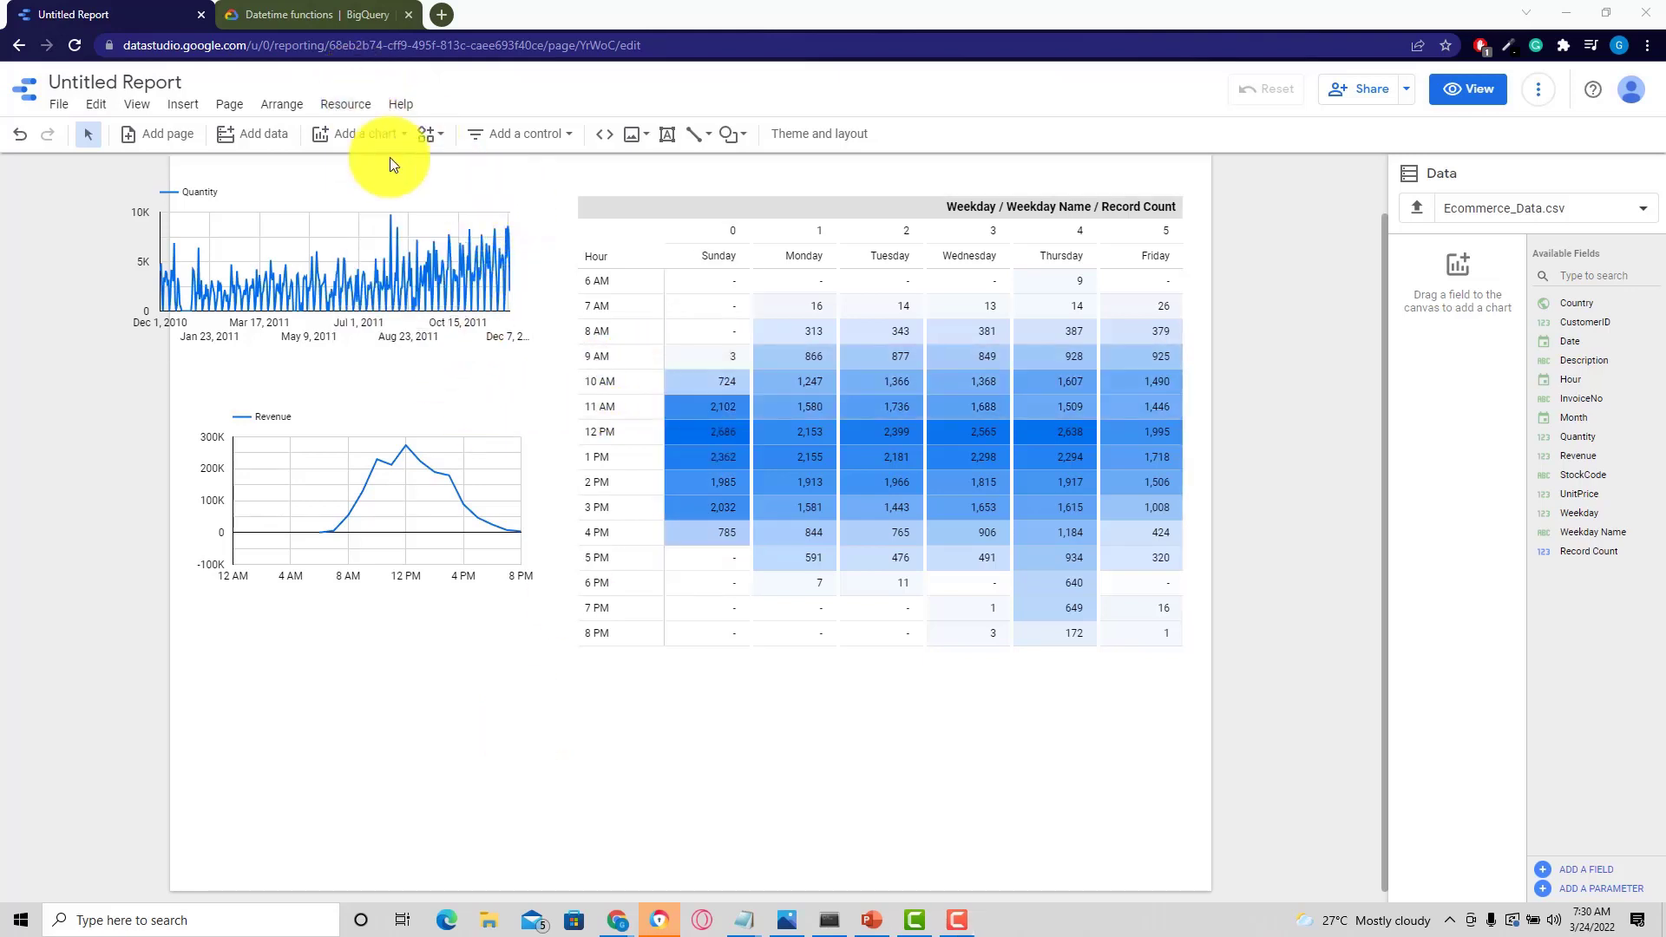
Upload US Holiday Dates (2004-2021).csv as a new file data source and add it to the report
left_click(332, 110)
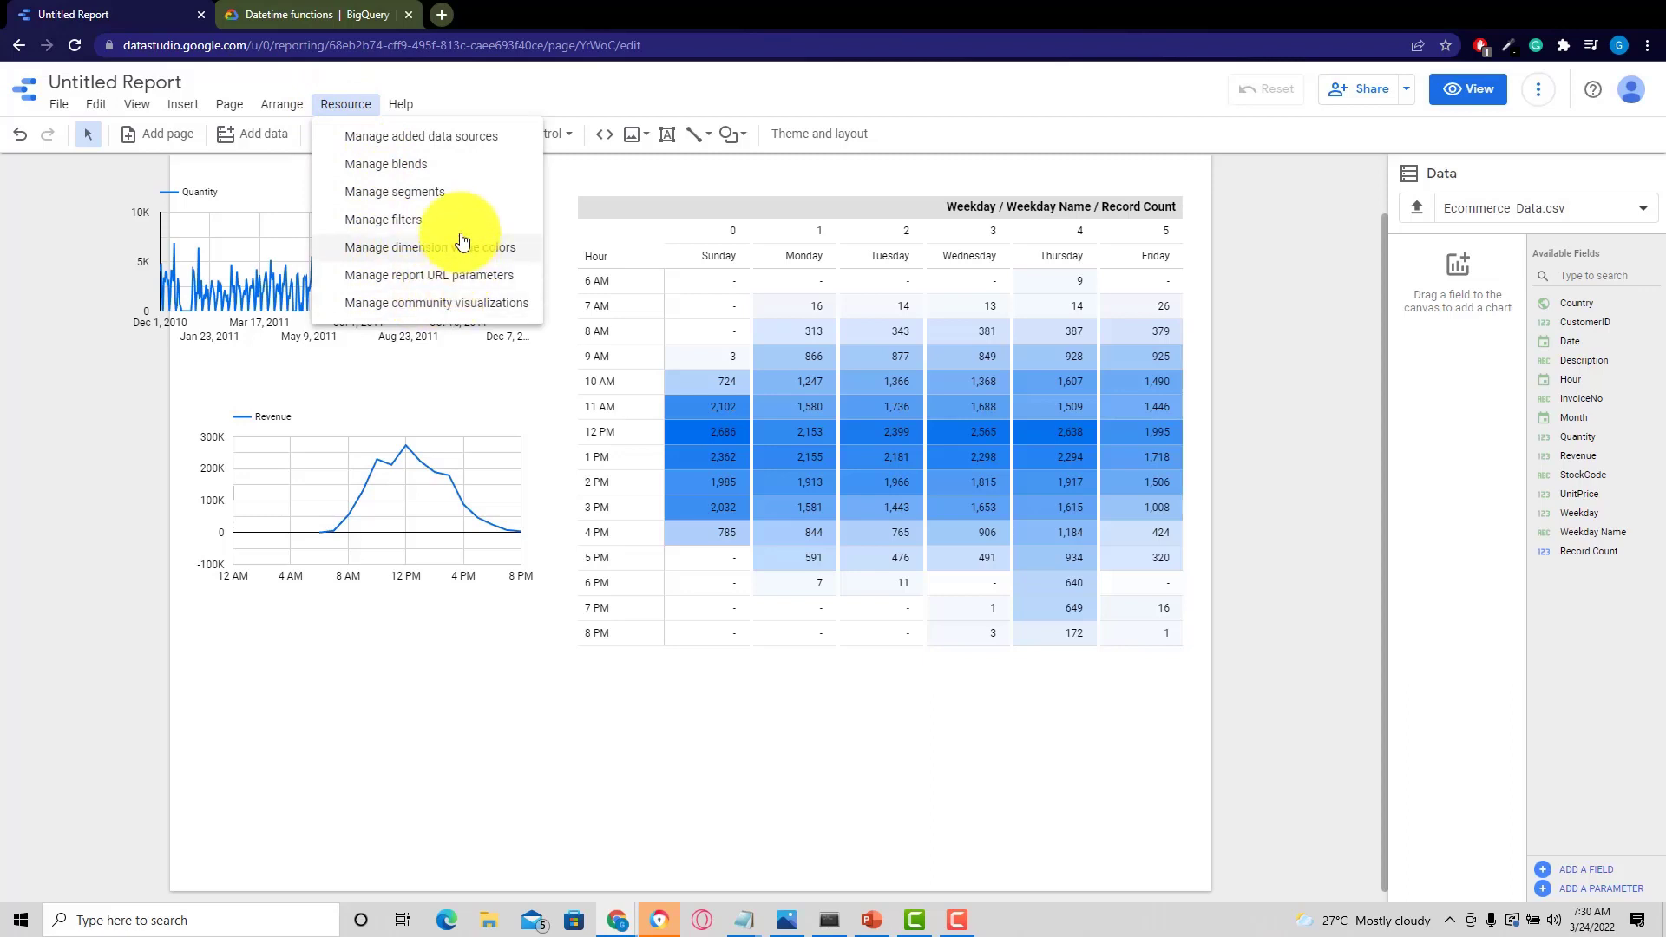
left_click(448, 143)
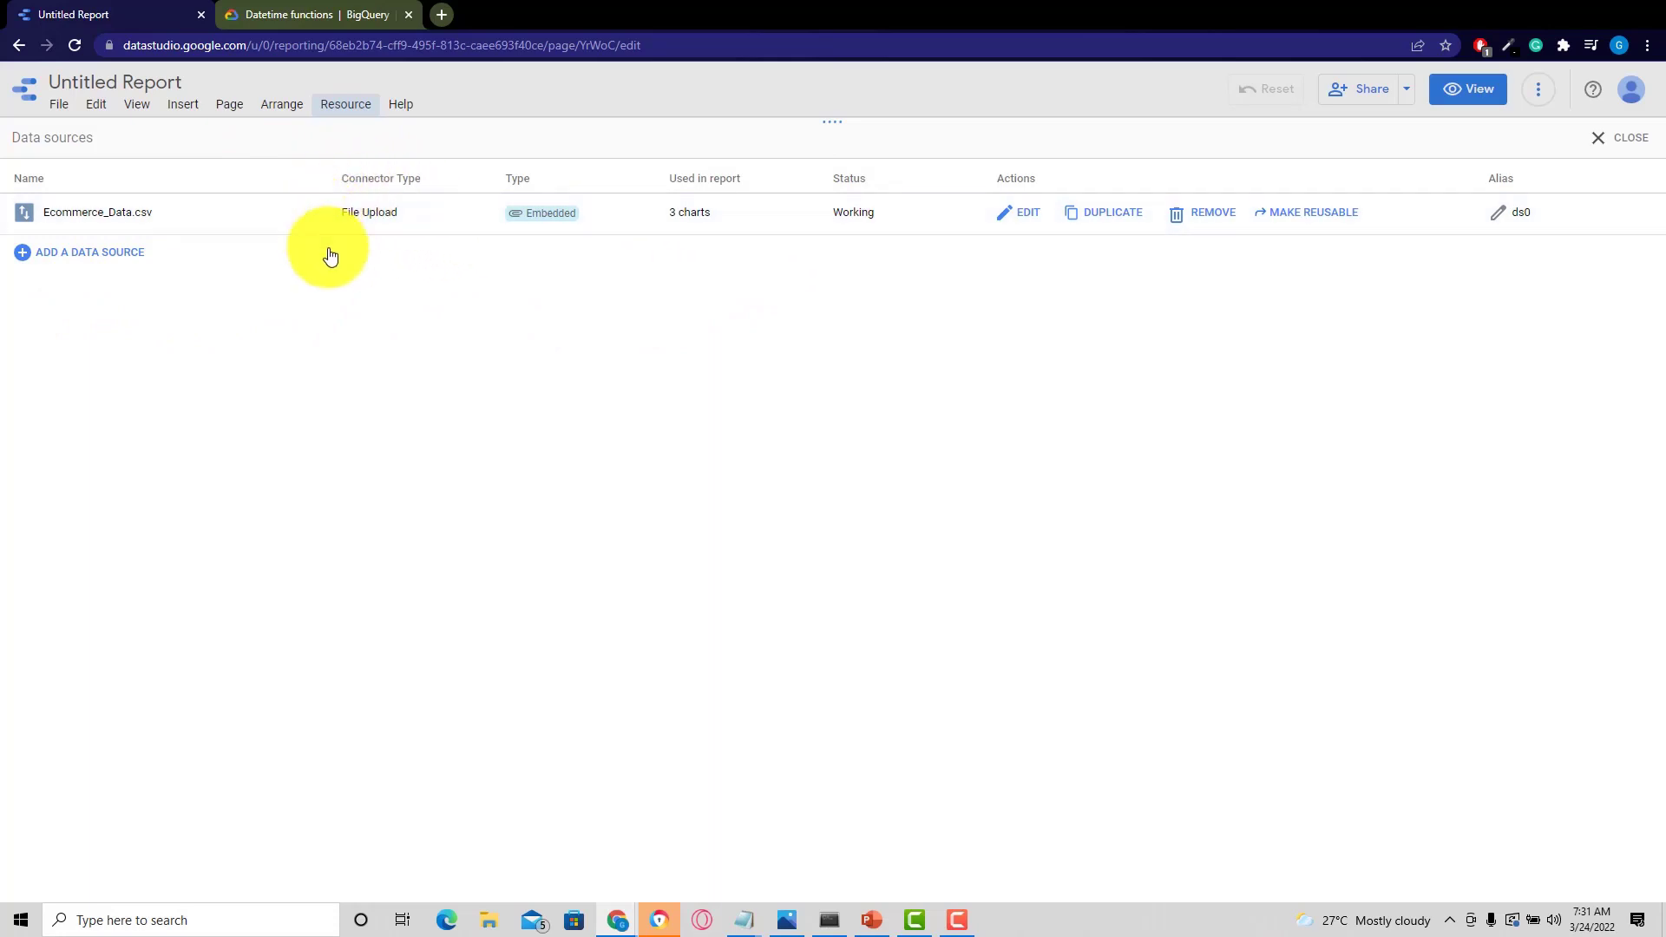
left_click(132, 253)
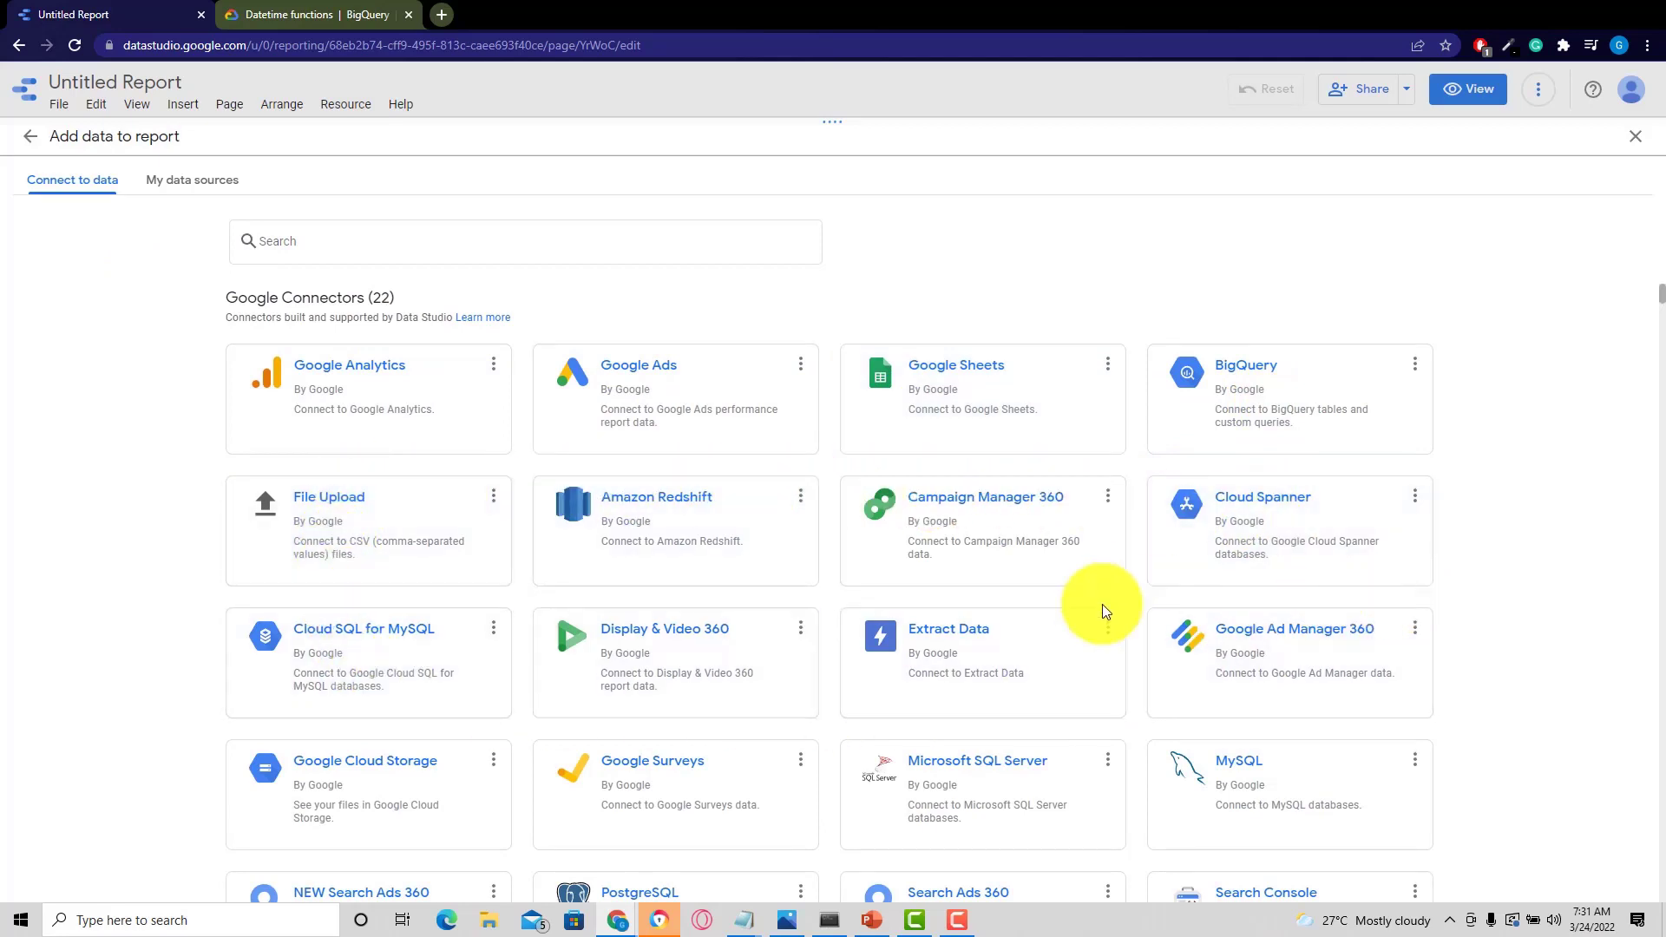
left_click(393, 529)
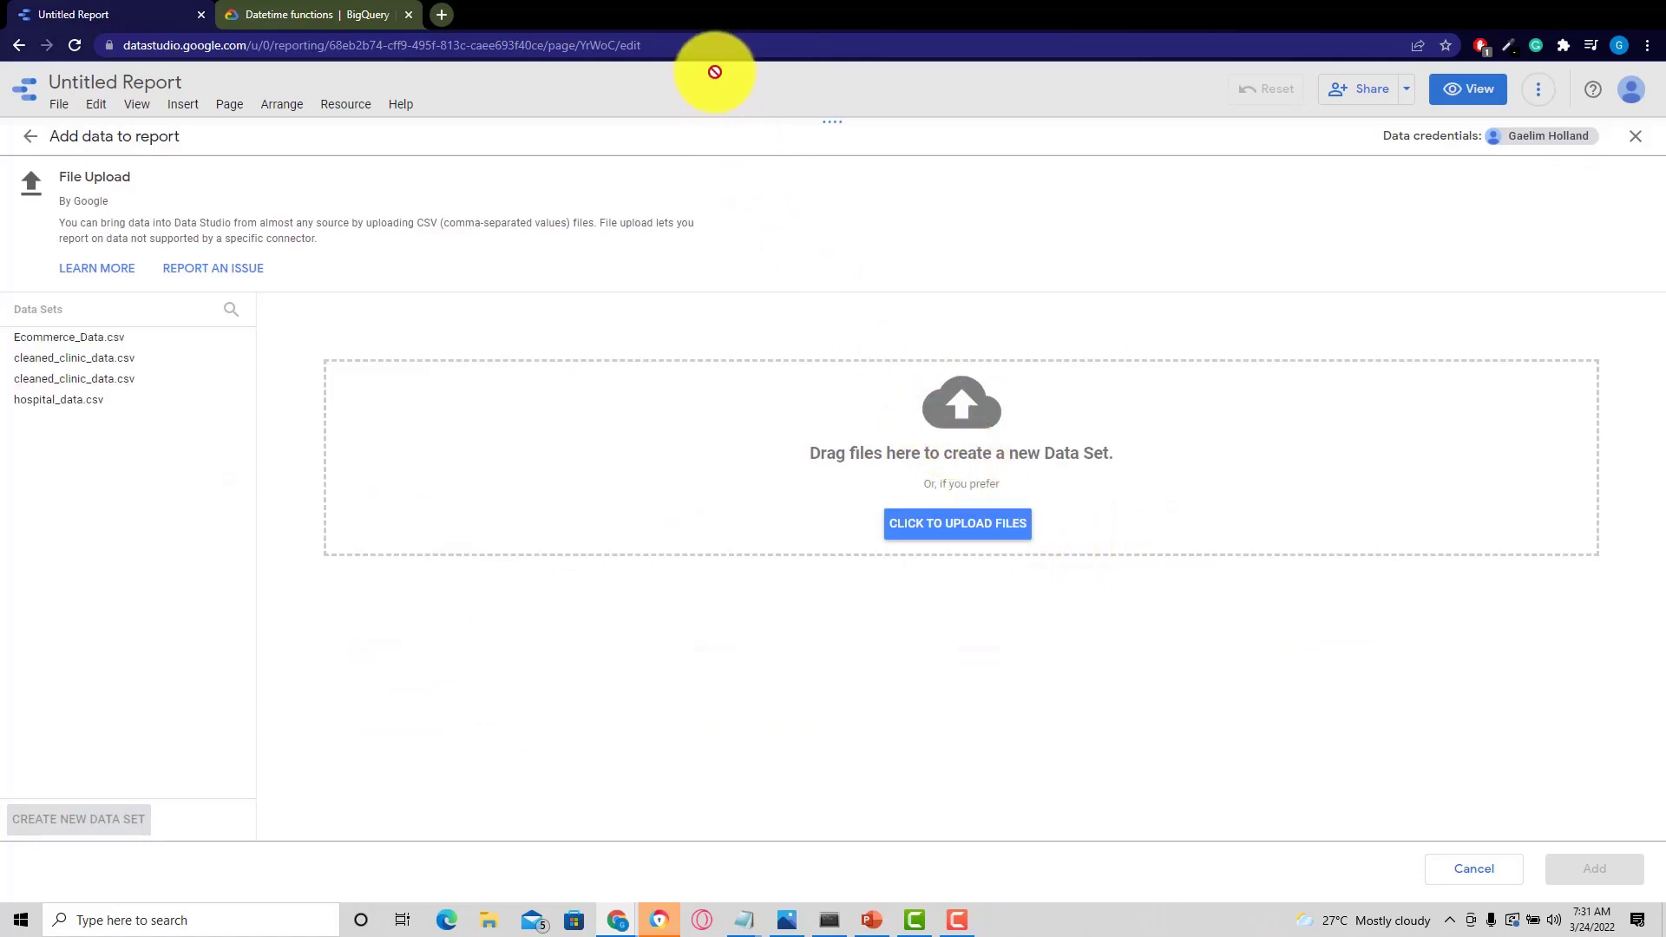
left_click(927, 532)
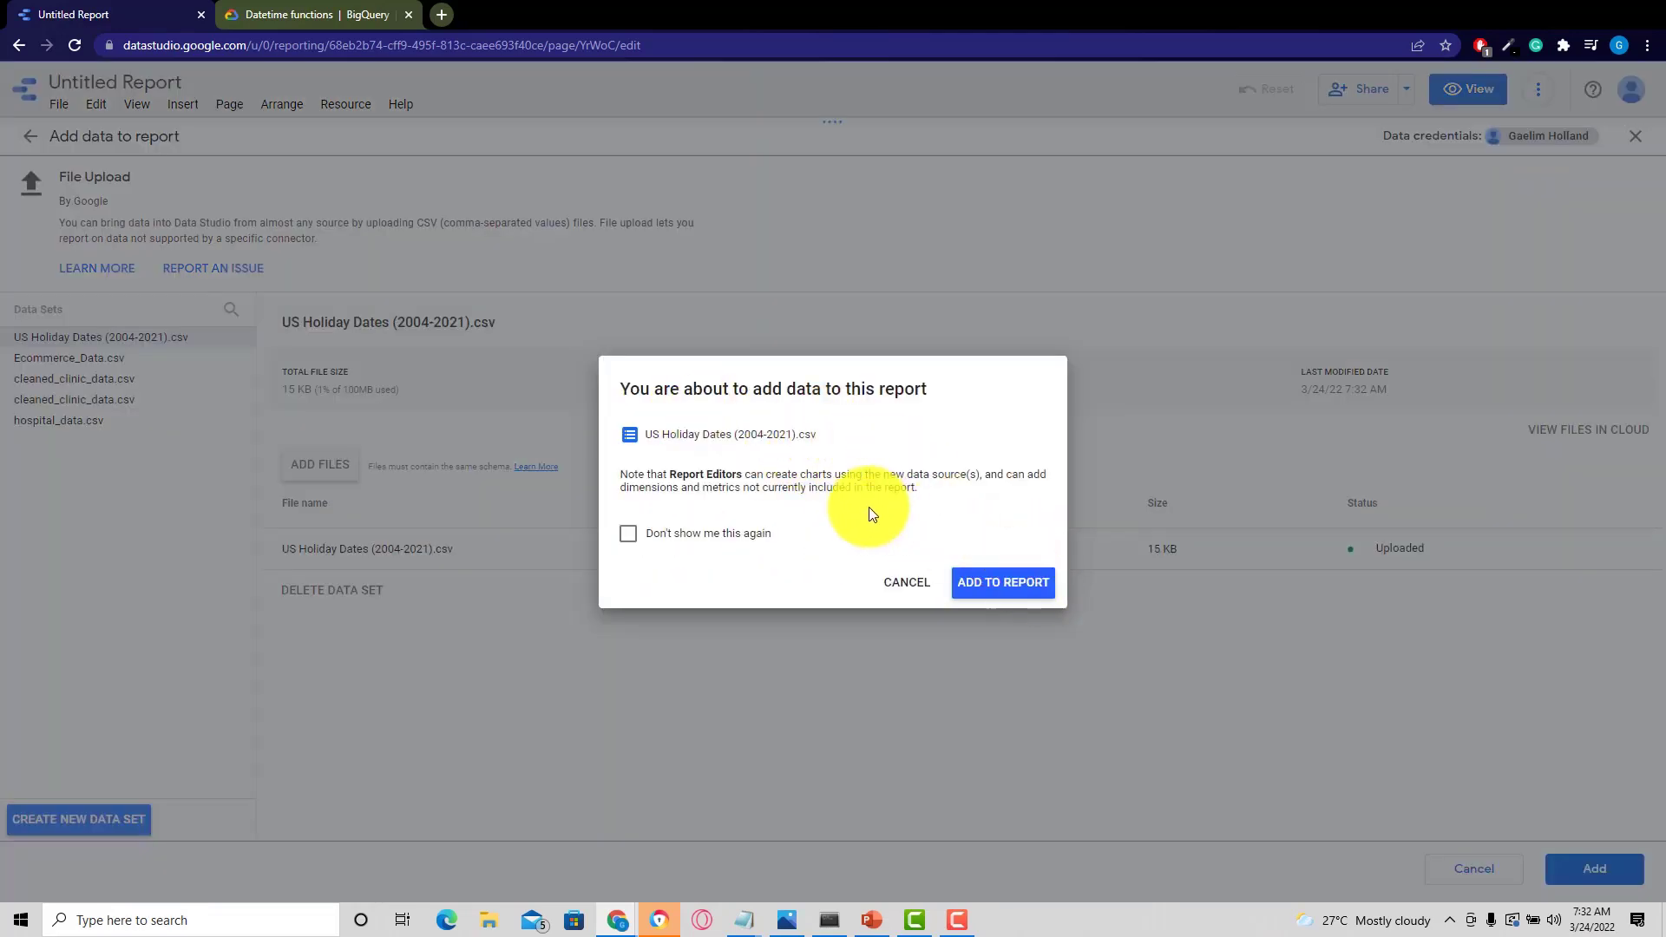
left_click(965, 582)
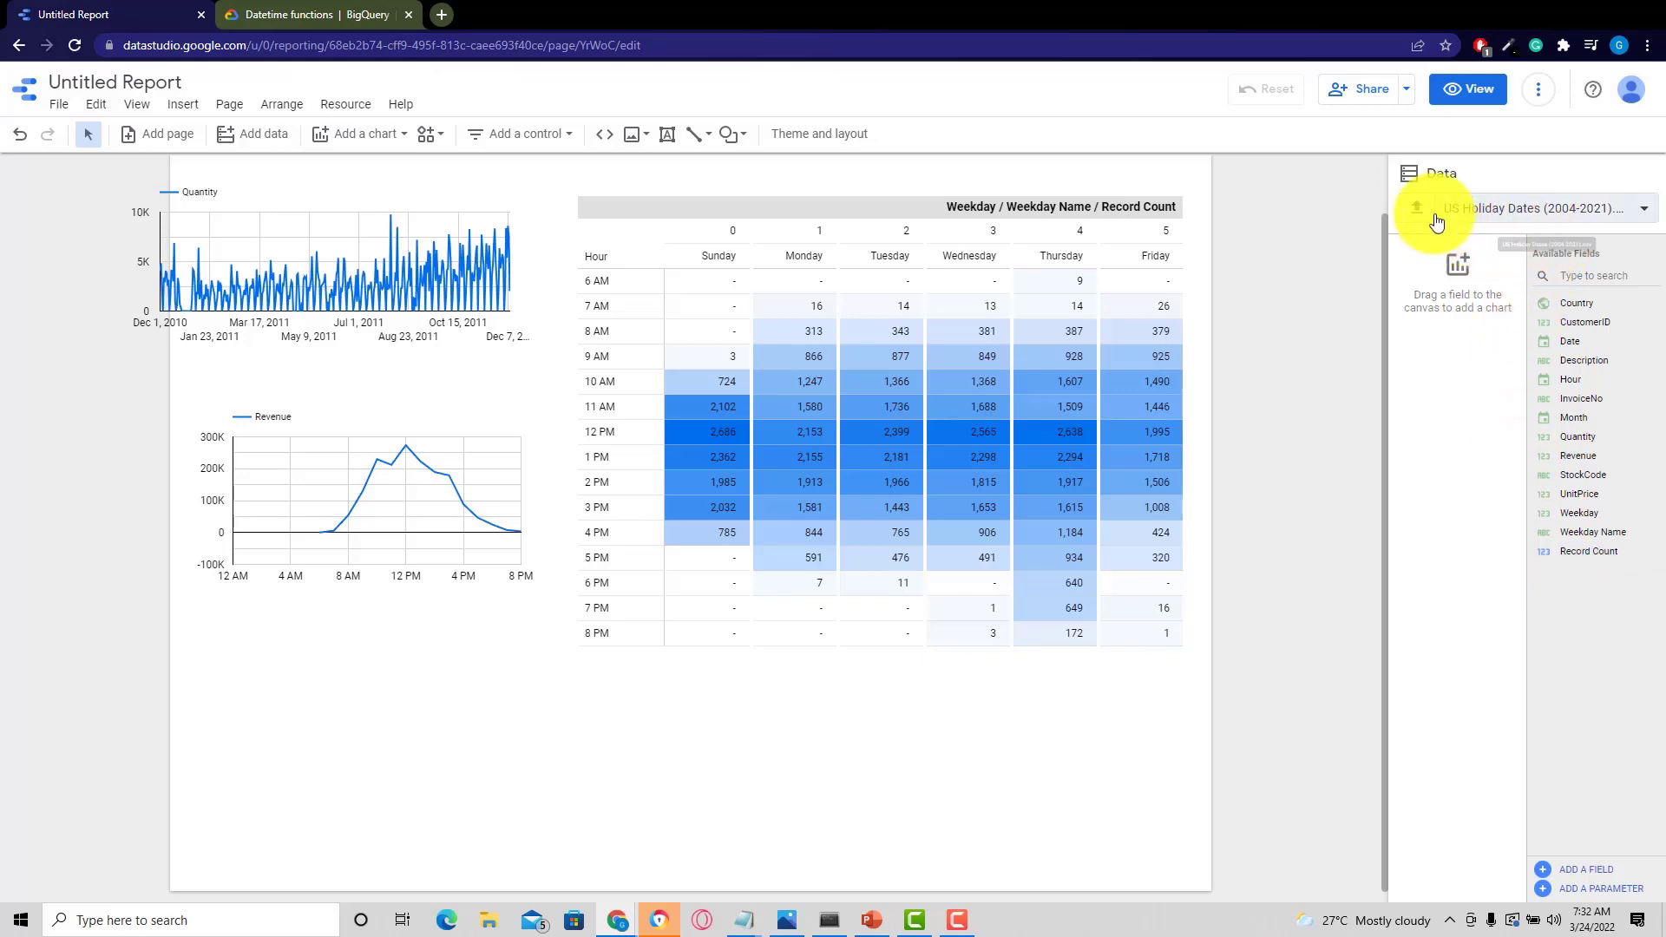
Review the report's added data sources, keep US Holiday Dates (2004-2021).csv selected, and view the SQL joins diagram in Photos
left_click(1635, 217)
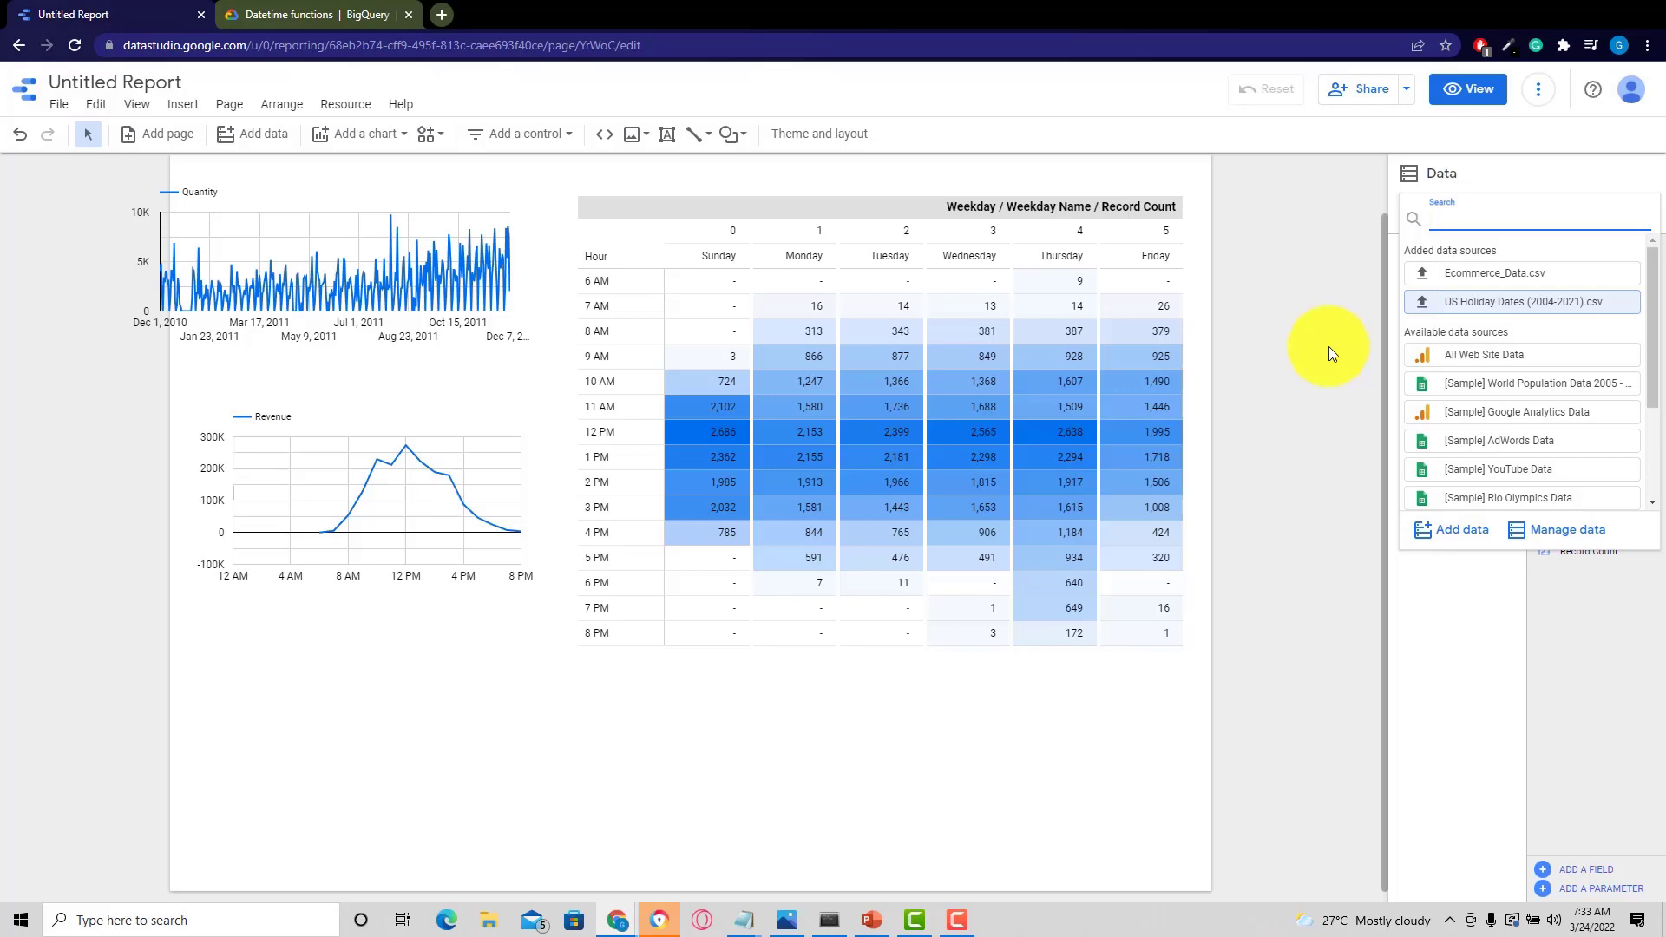
left_click(1506, 302)
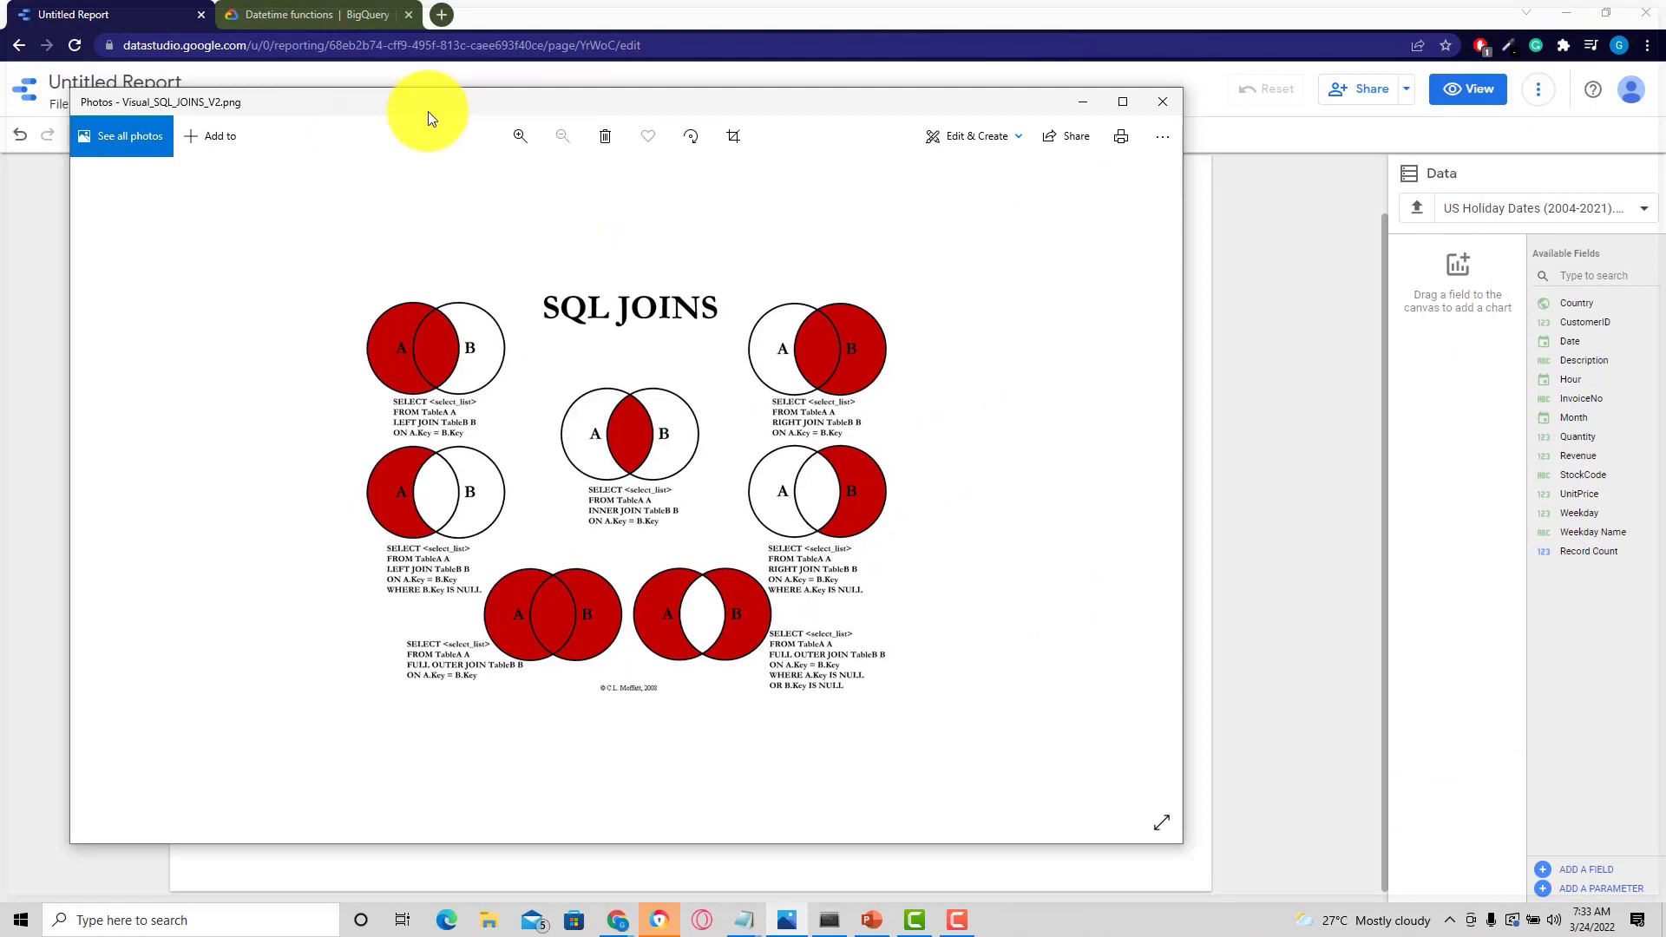
left_click_drag(429, 111, 587, 123)
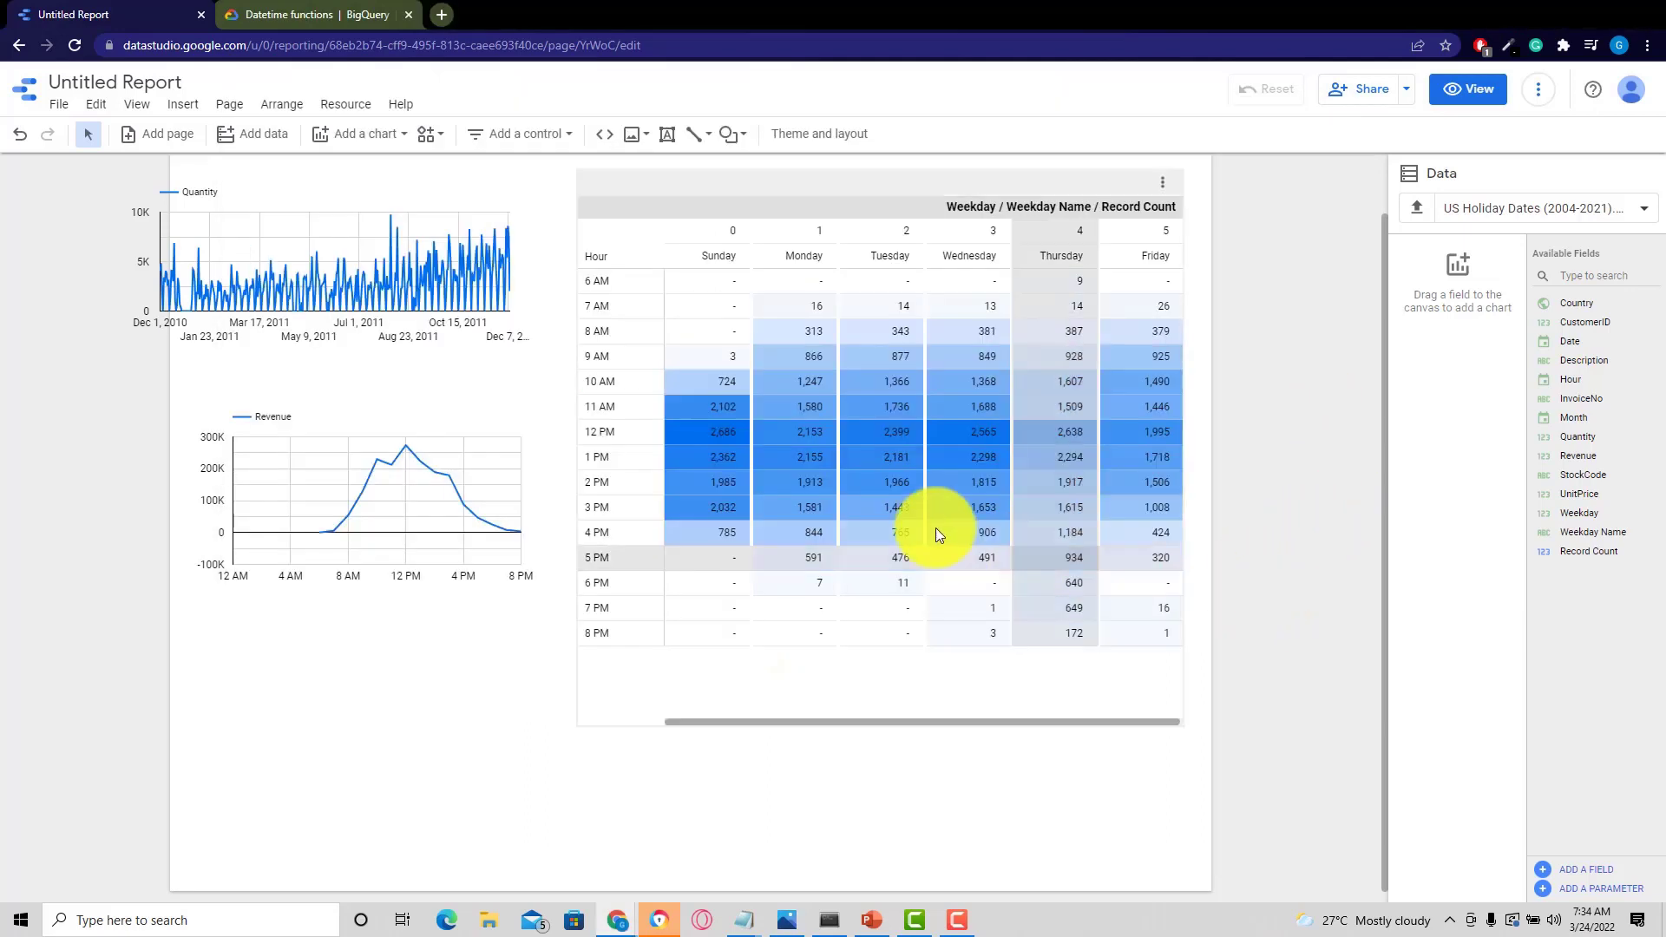
Start a new blend with Ecommerce_Data.csv as Table 1 and Date as its only dimension, removing the invalid one
left_click(349, 108)
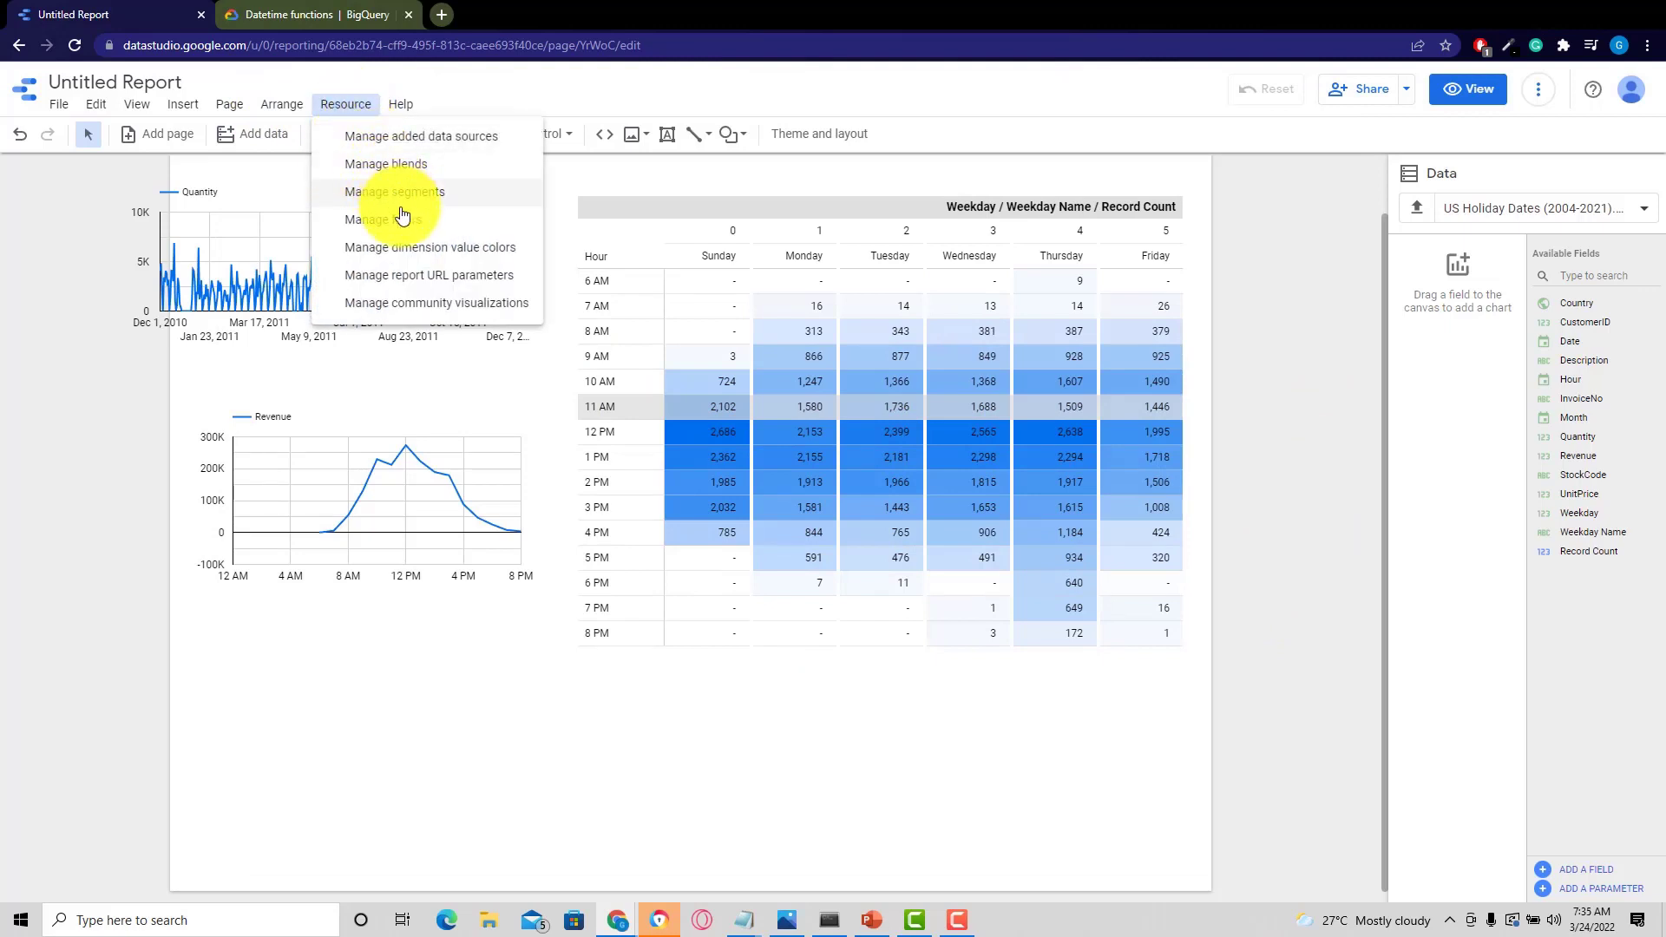
left_click(397, 174)
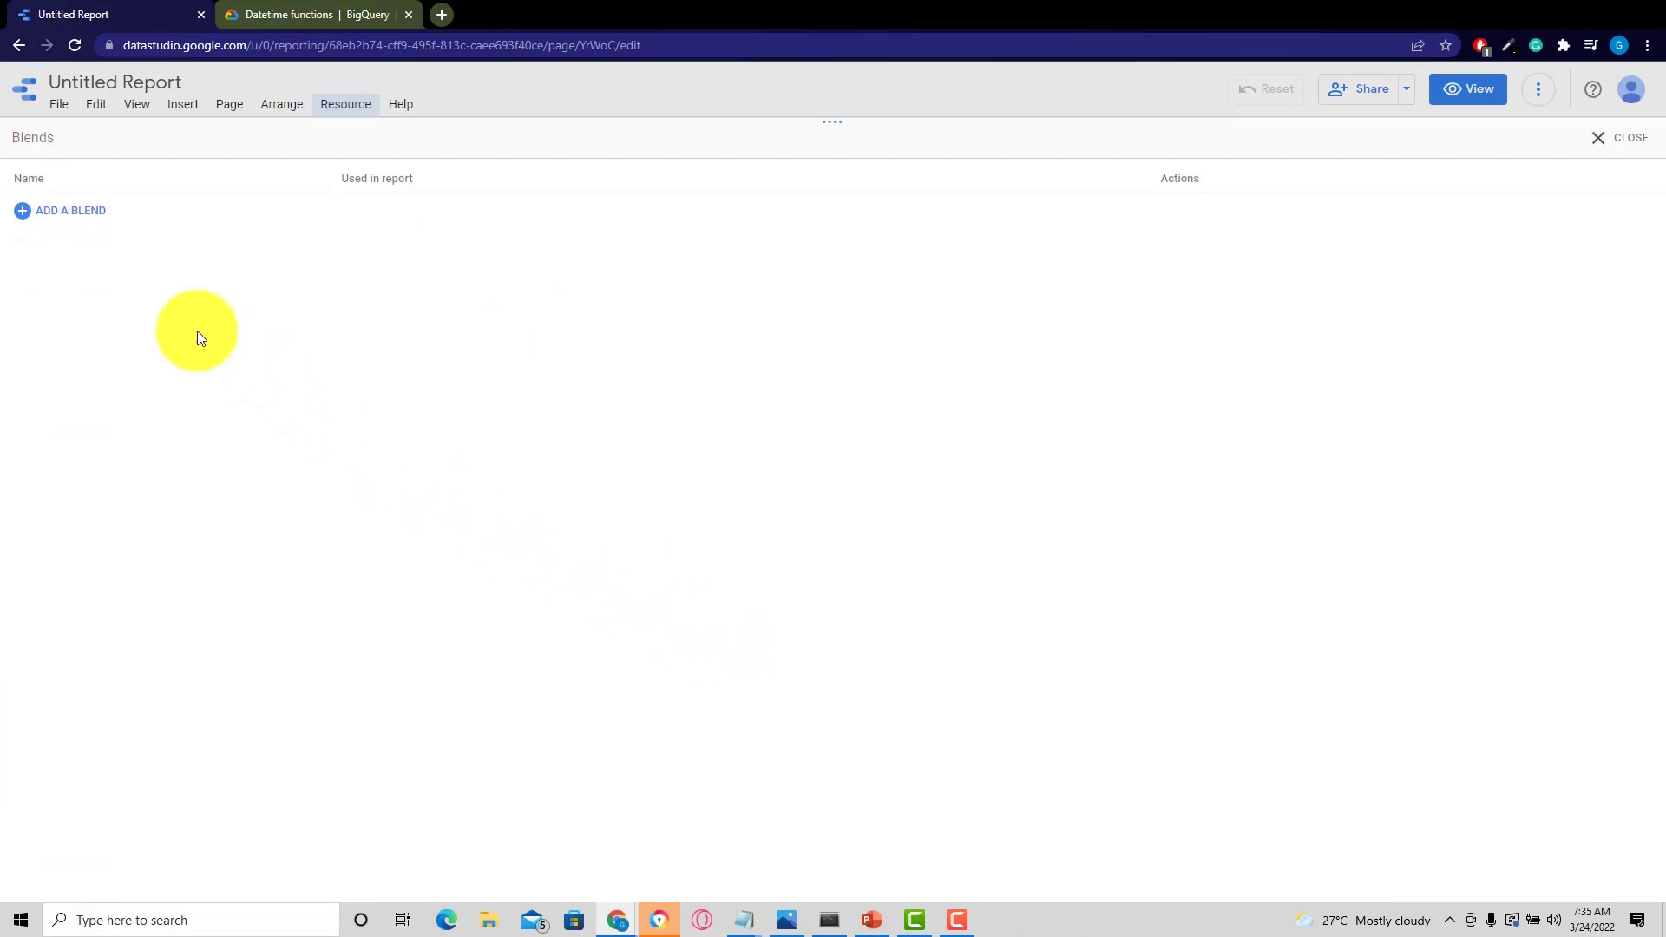
left_click(89, 213)
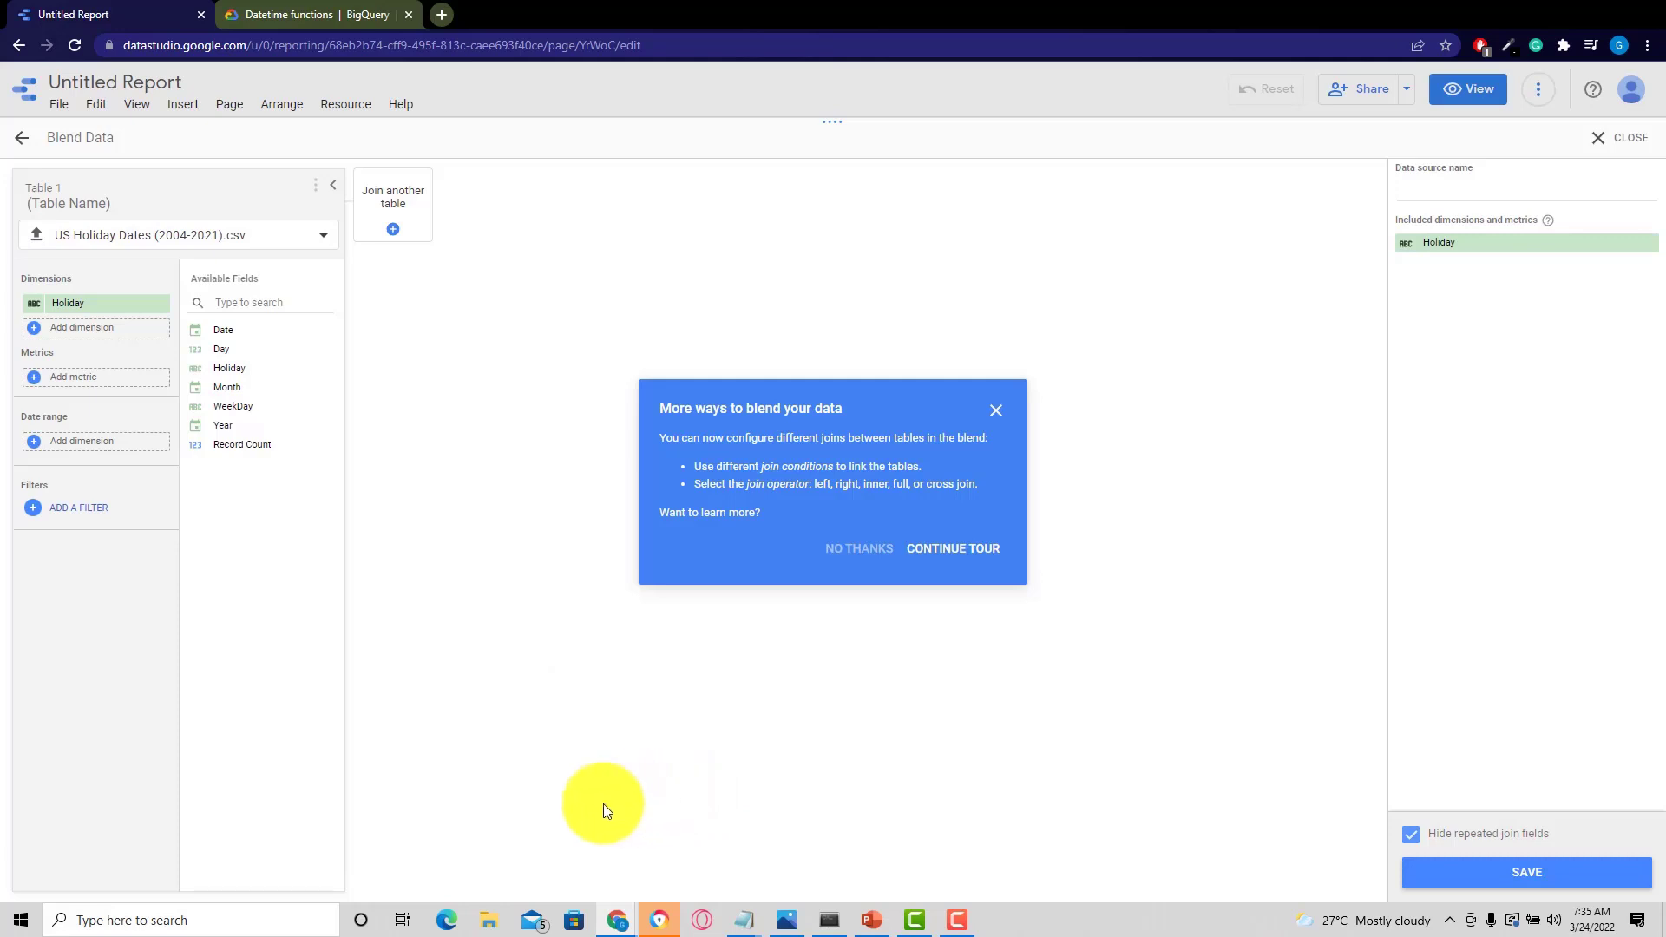
left_click(308, 243)
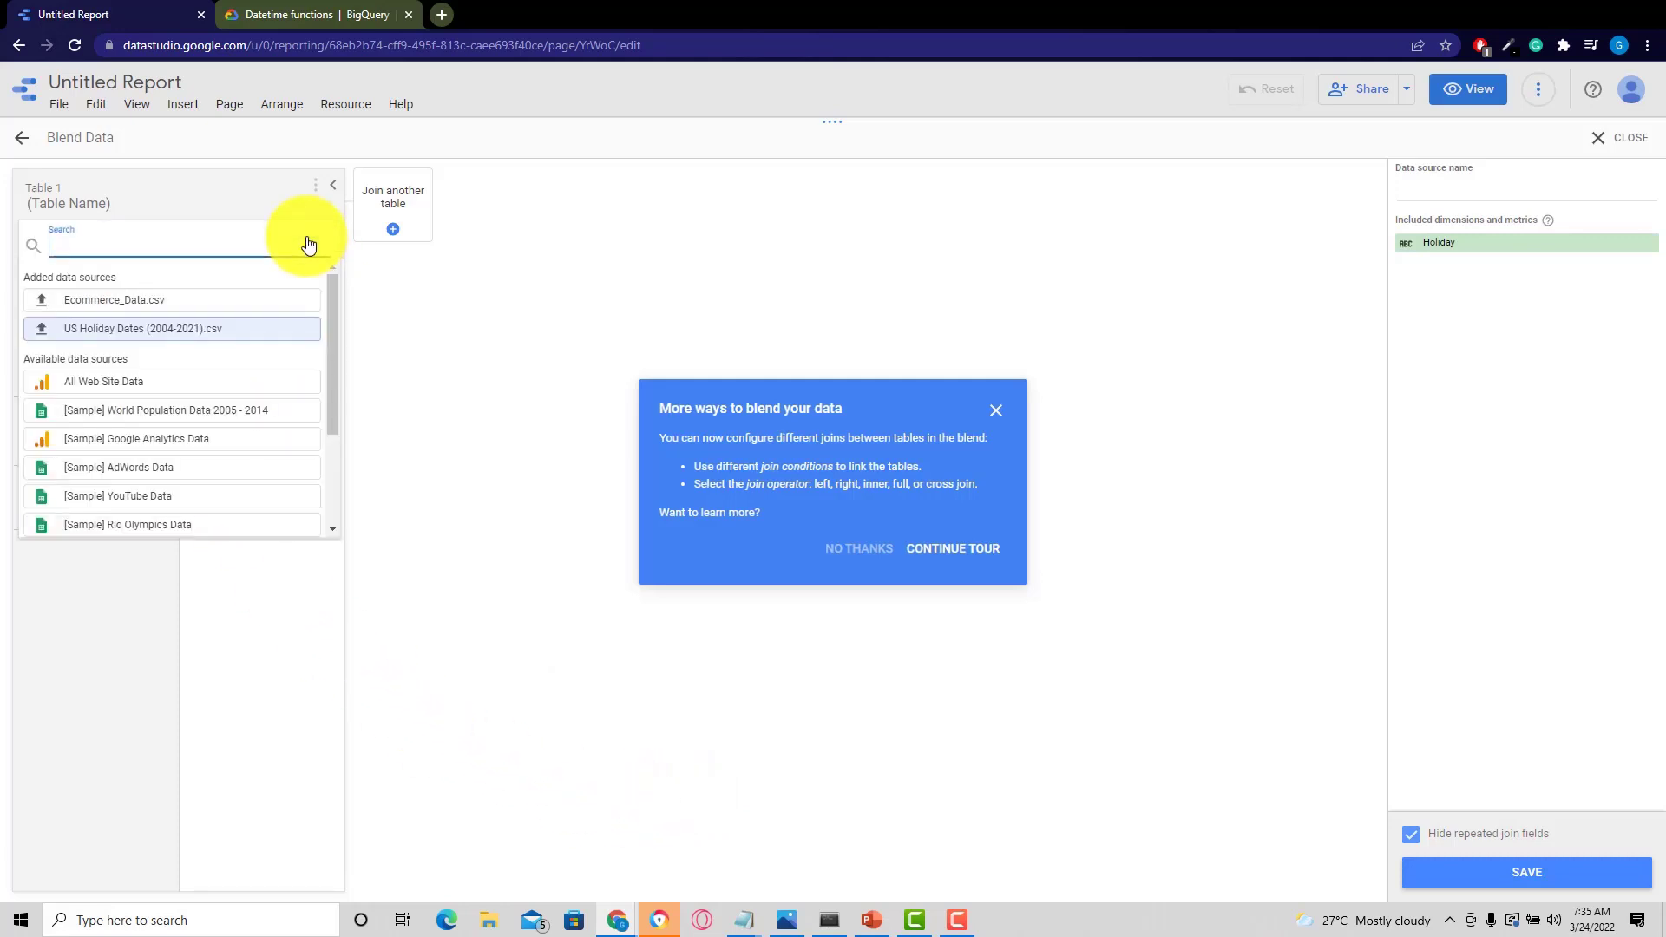
left_click(218, 310)
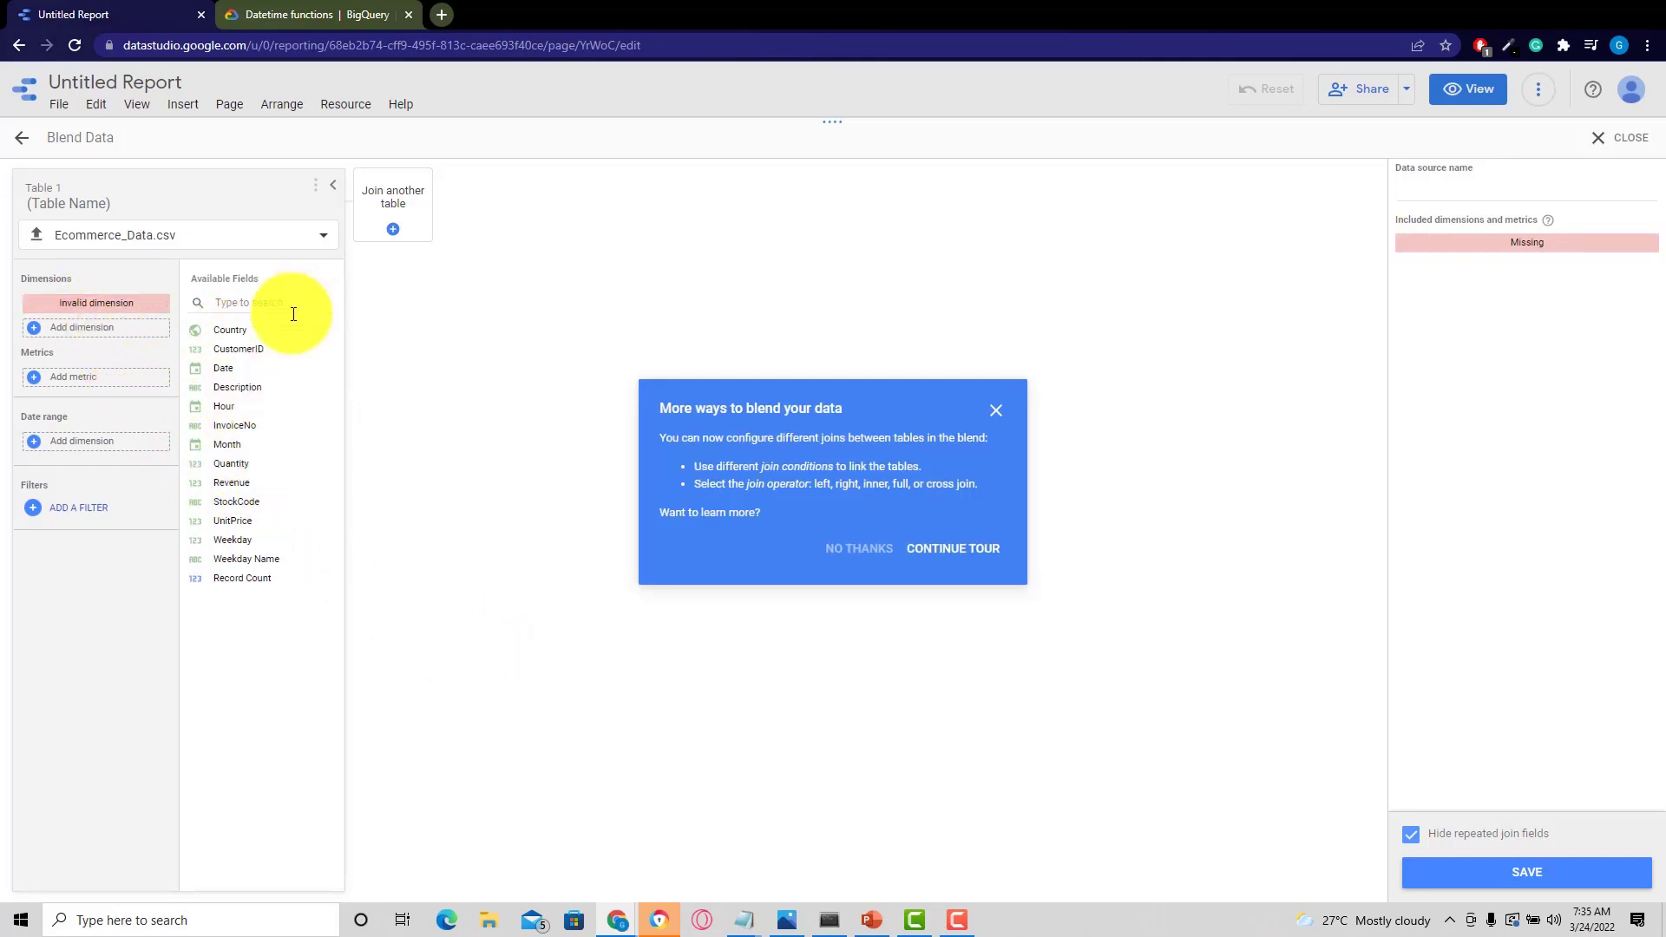
left_click(246, 370)
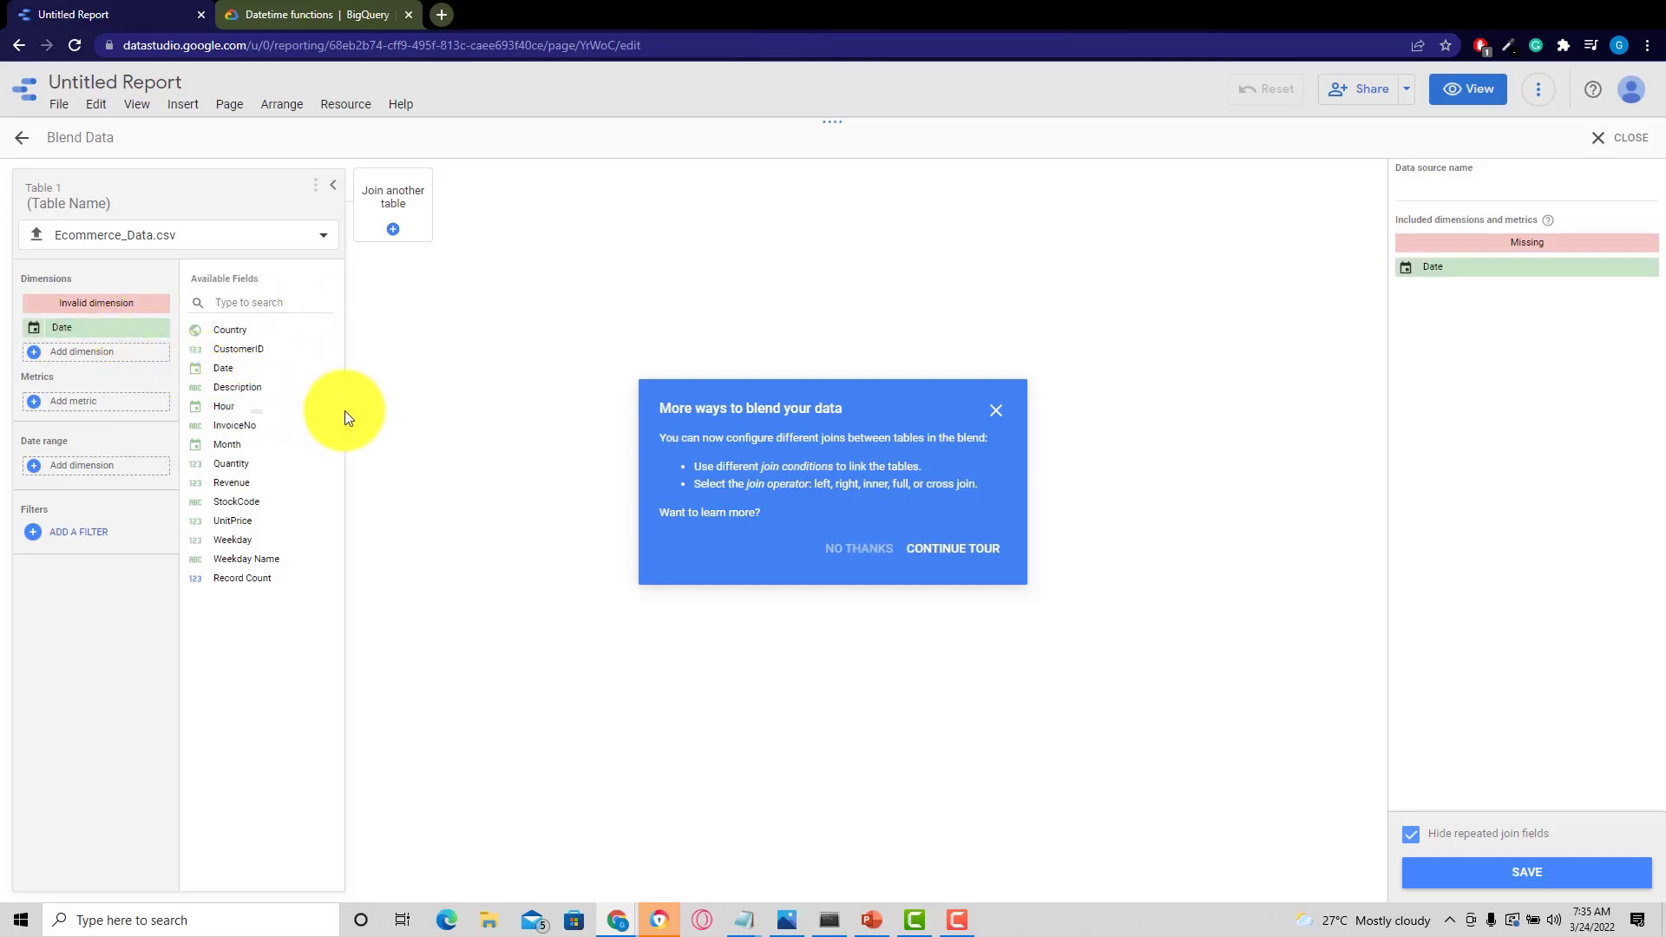
left_click(163, 302)
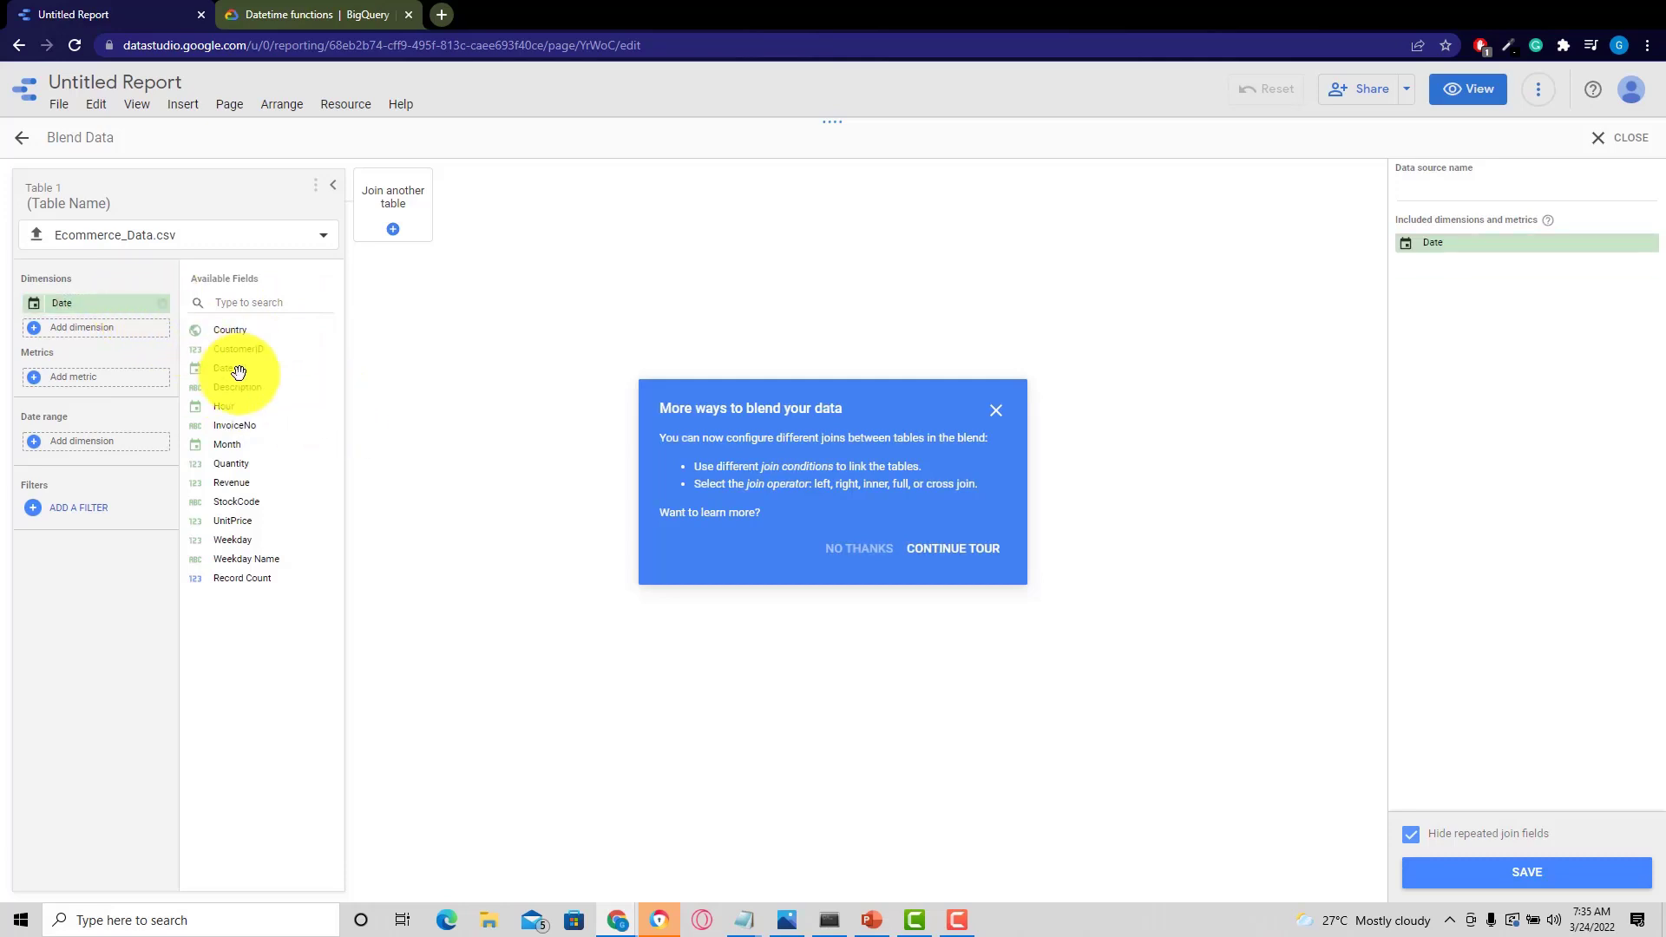
Add US Holiday Dates (2004-2021).csv to the blend as Table 2 and dismiss the data blending tour
left_click(395, 232)
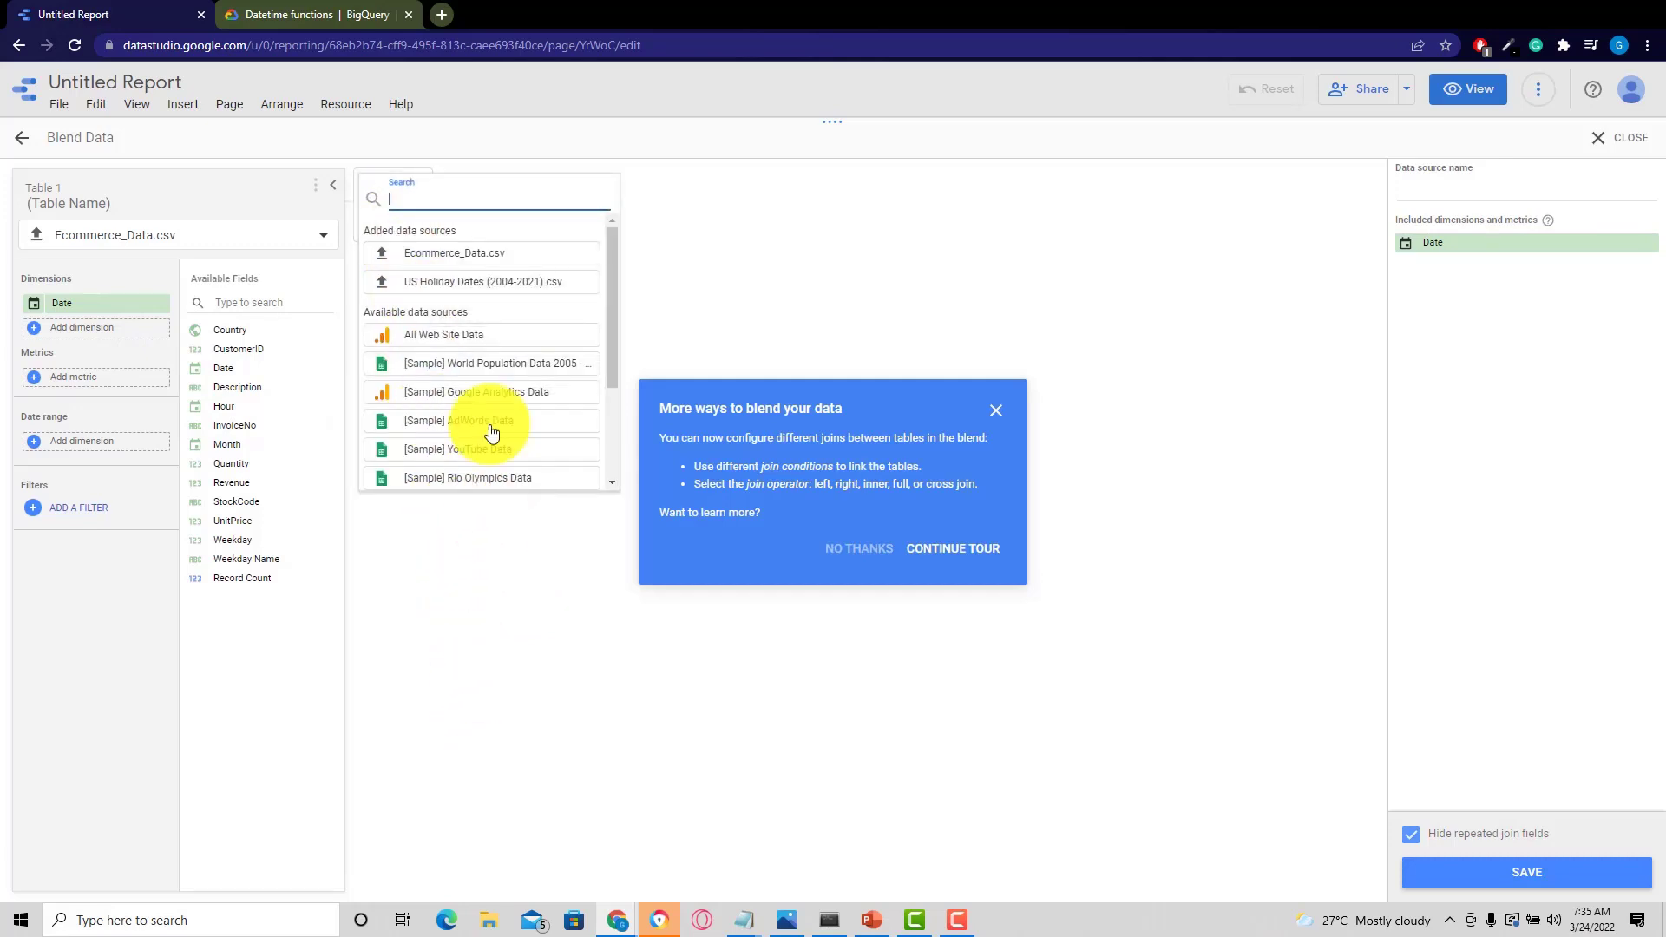
left_click(507, 284)
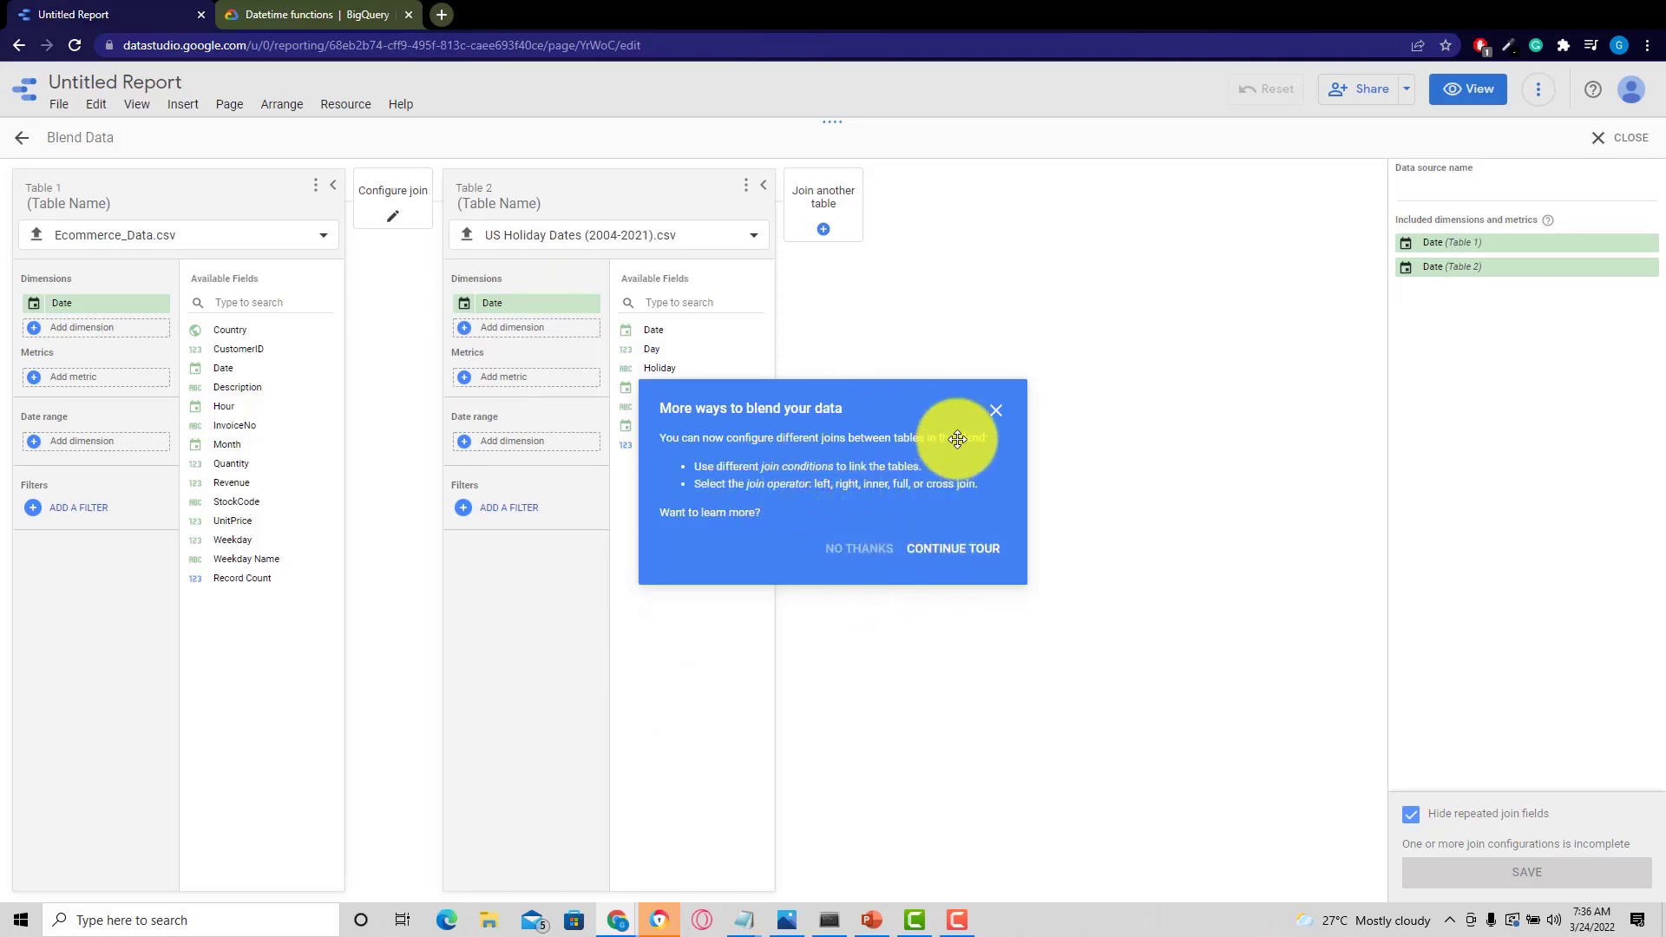
left_click(996, 411)
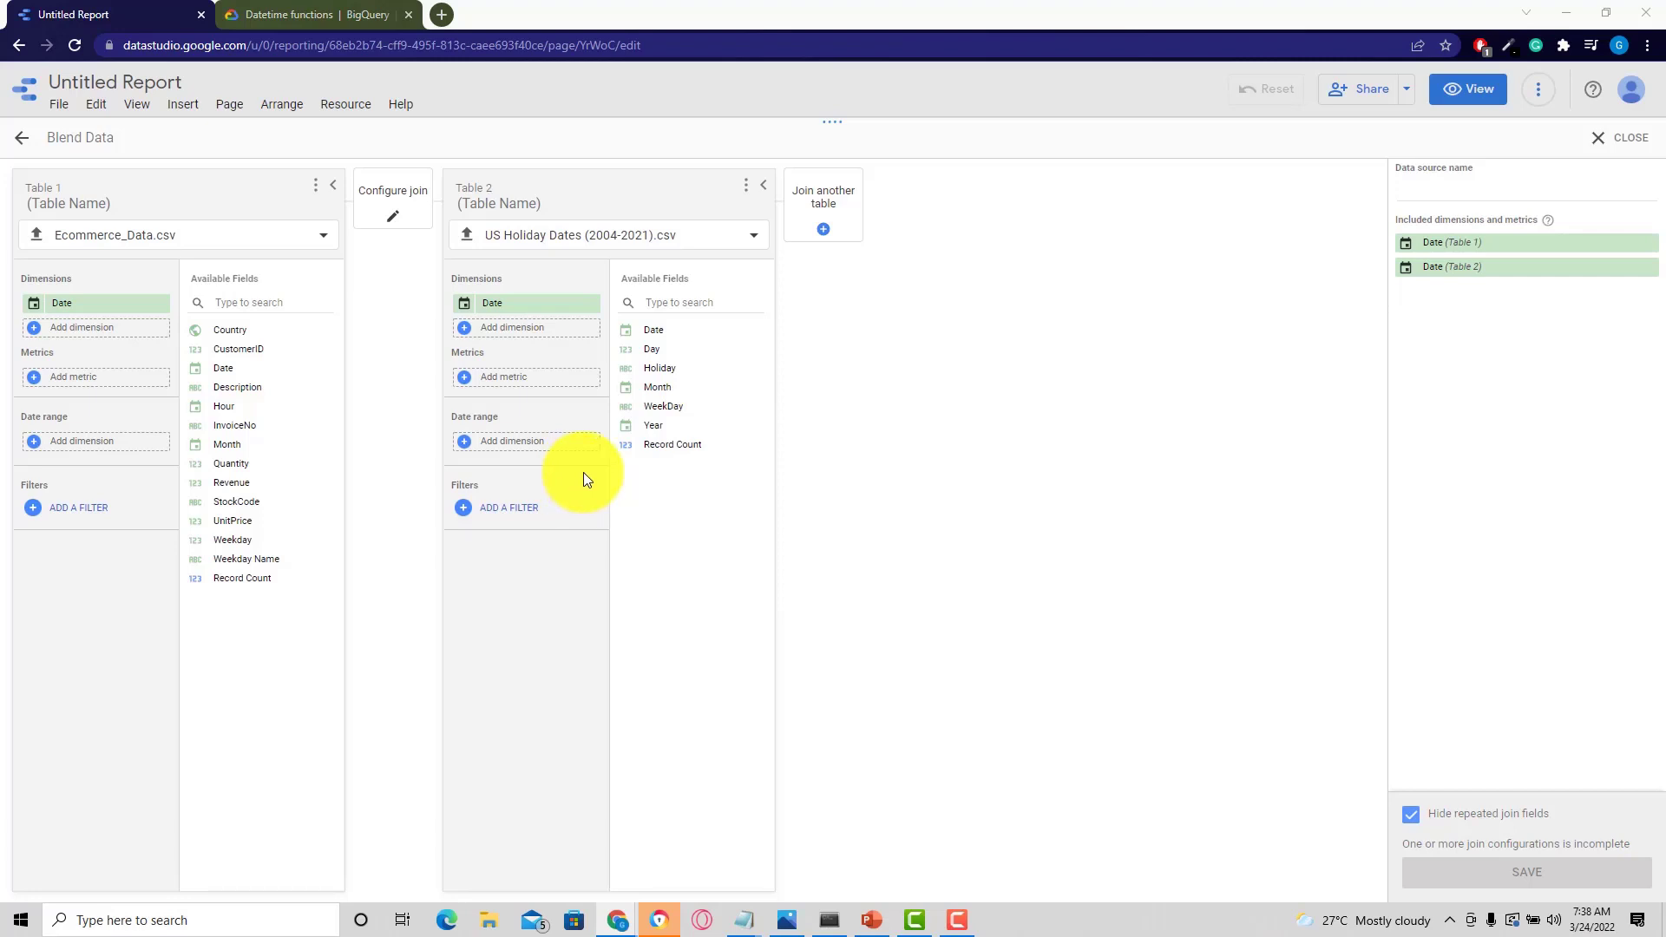
left_click(393, 216)
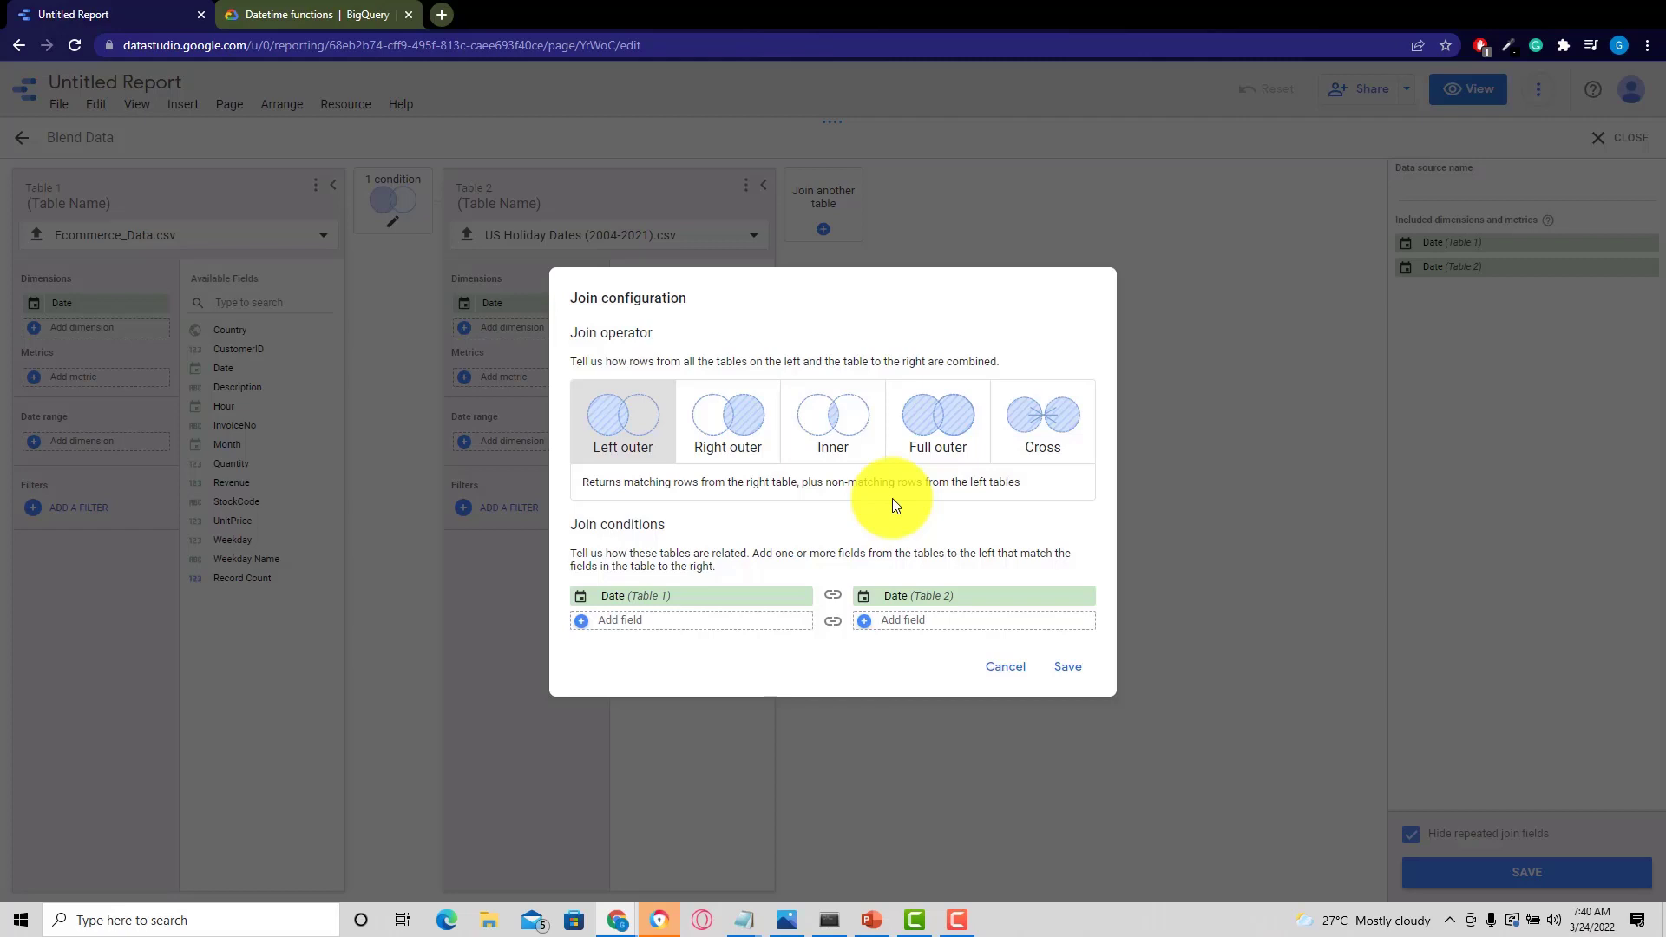
left_click(709, 626)
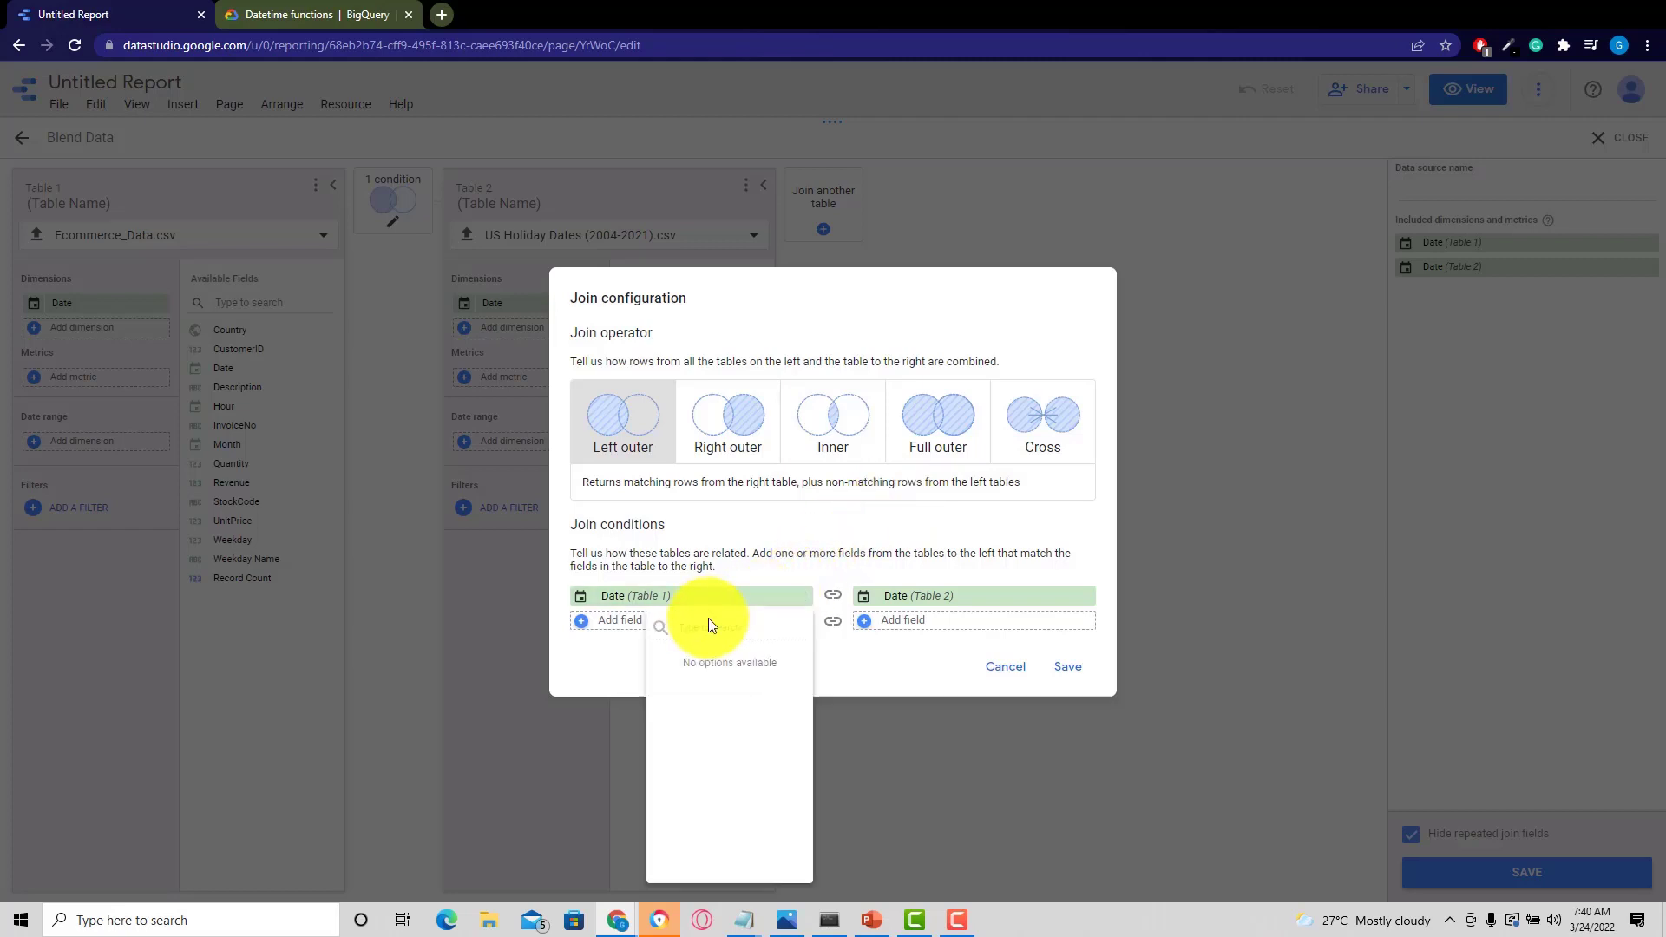
left_click(612, 625)
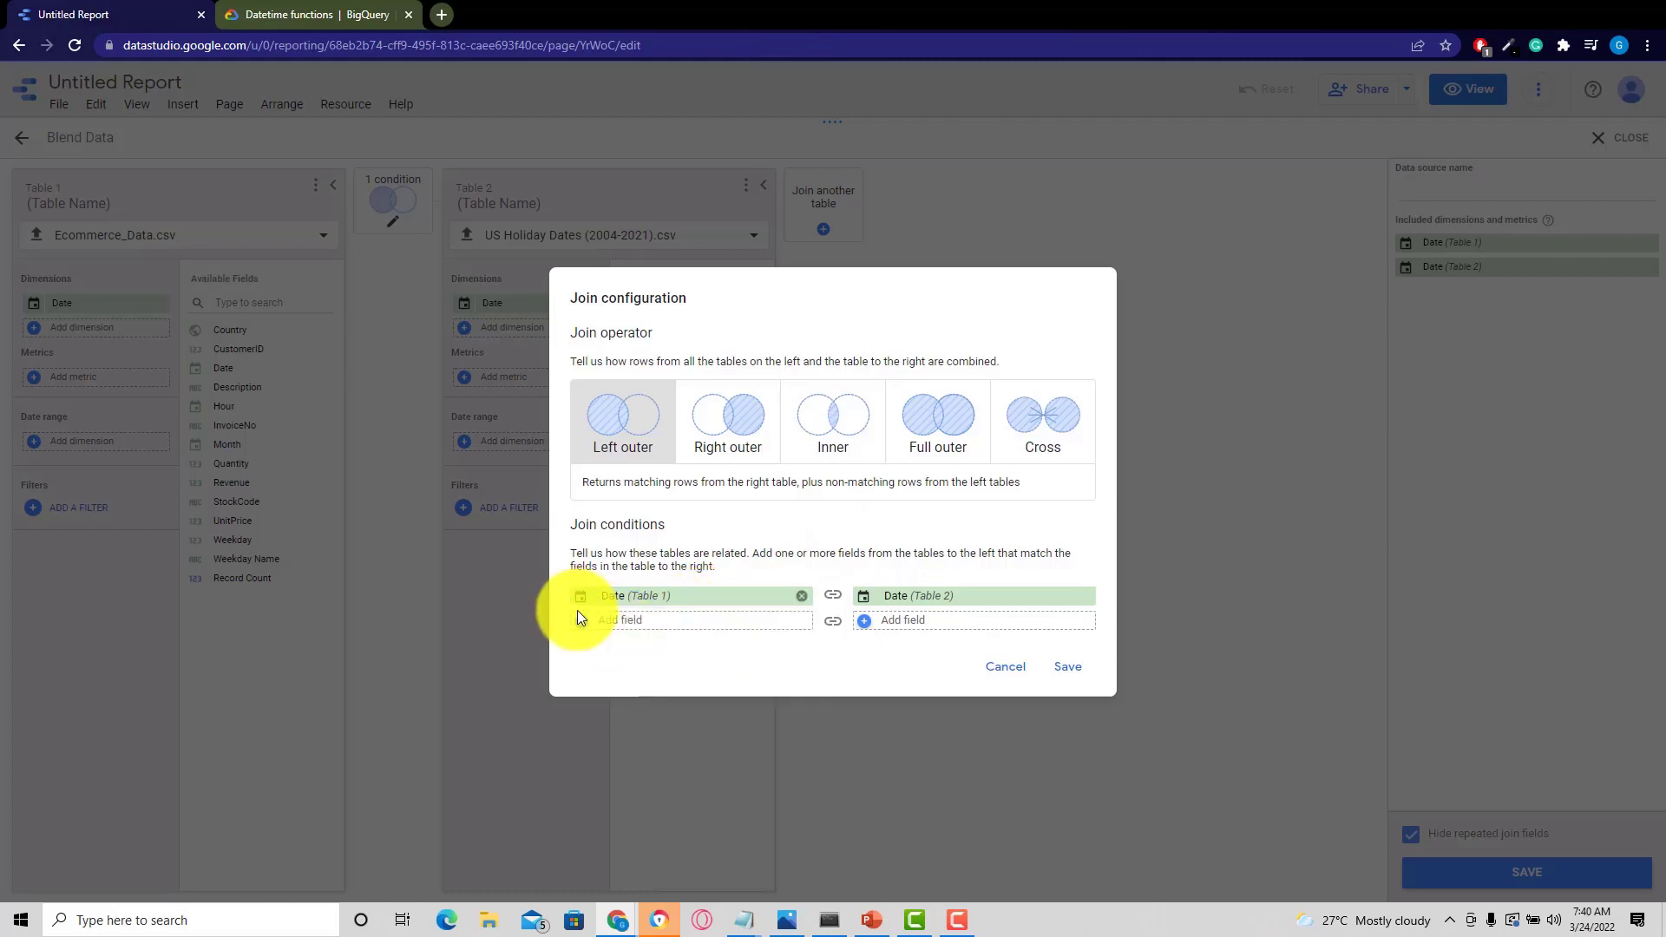
left_click(622, 628)
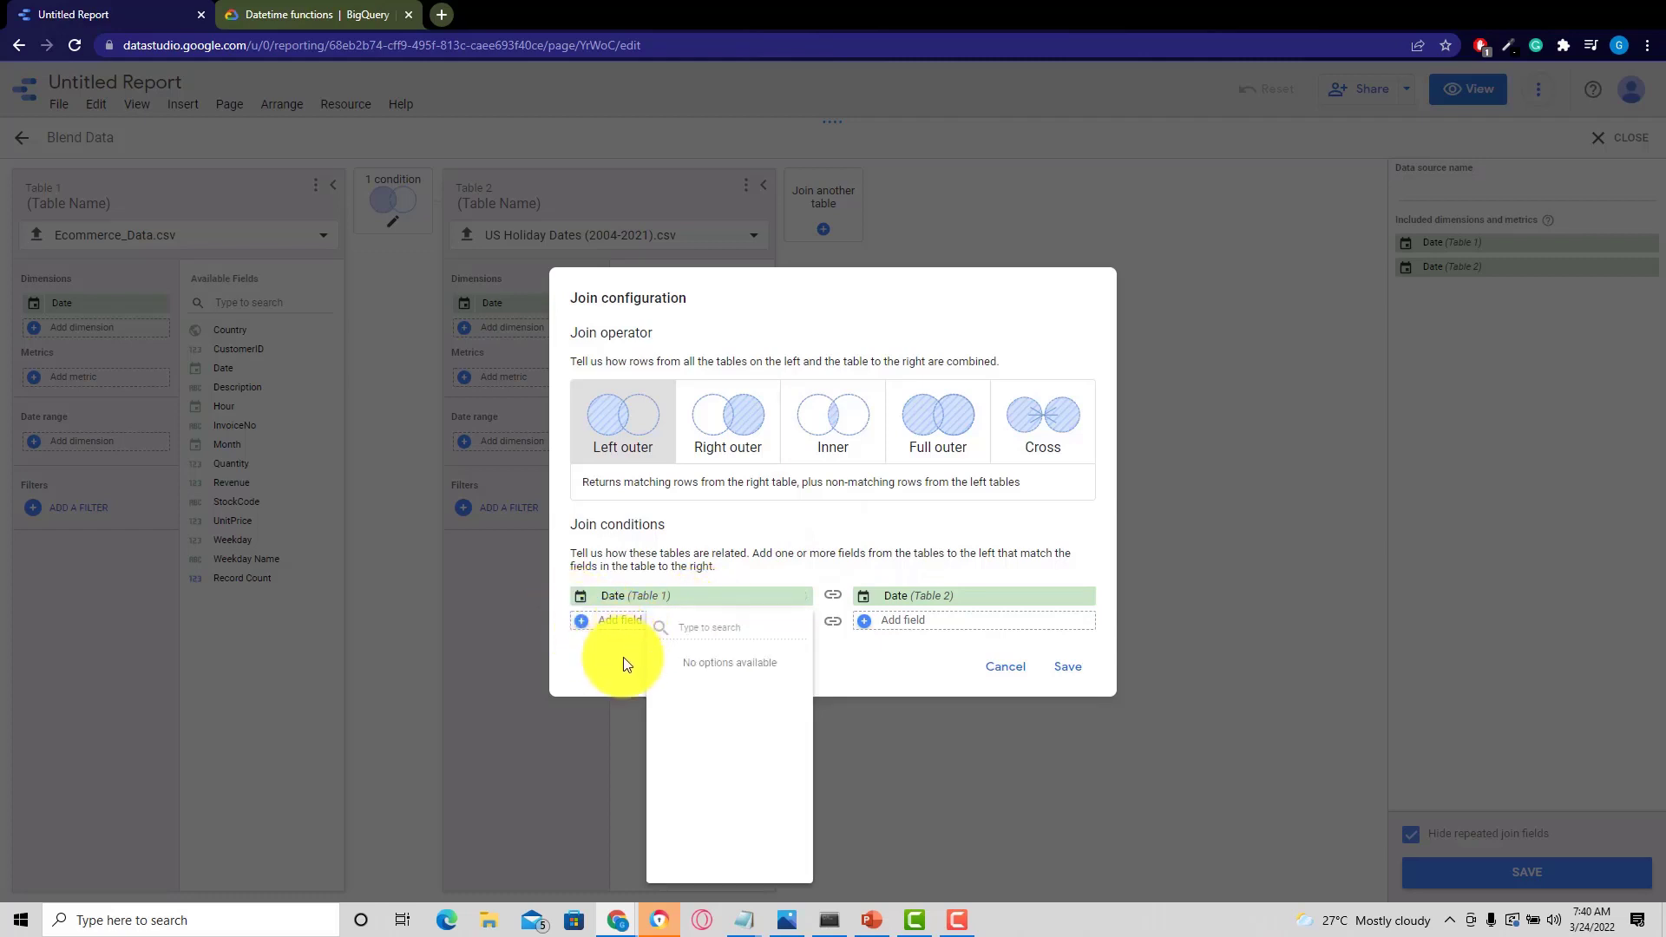
left_click(998, 677)
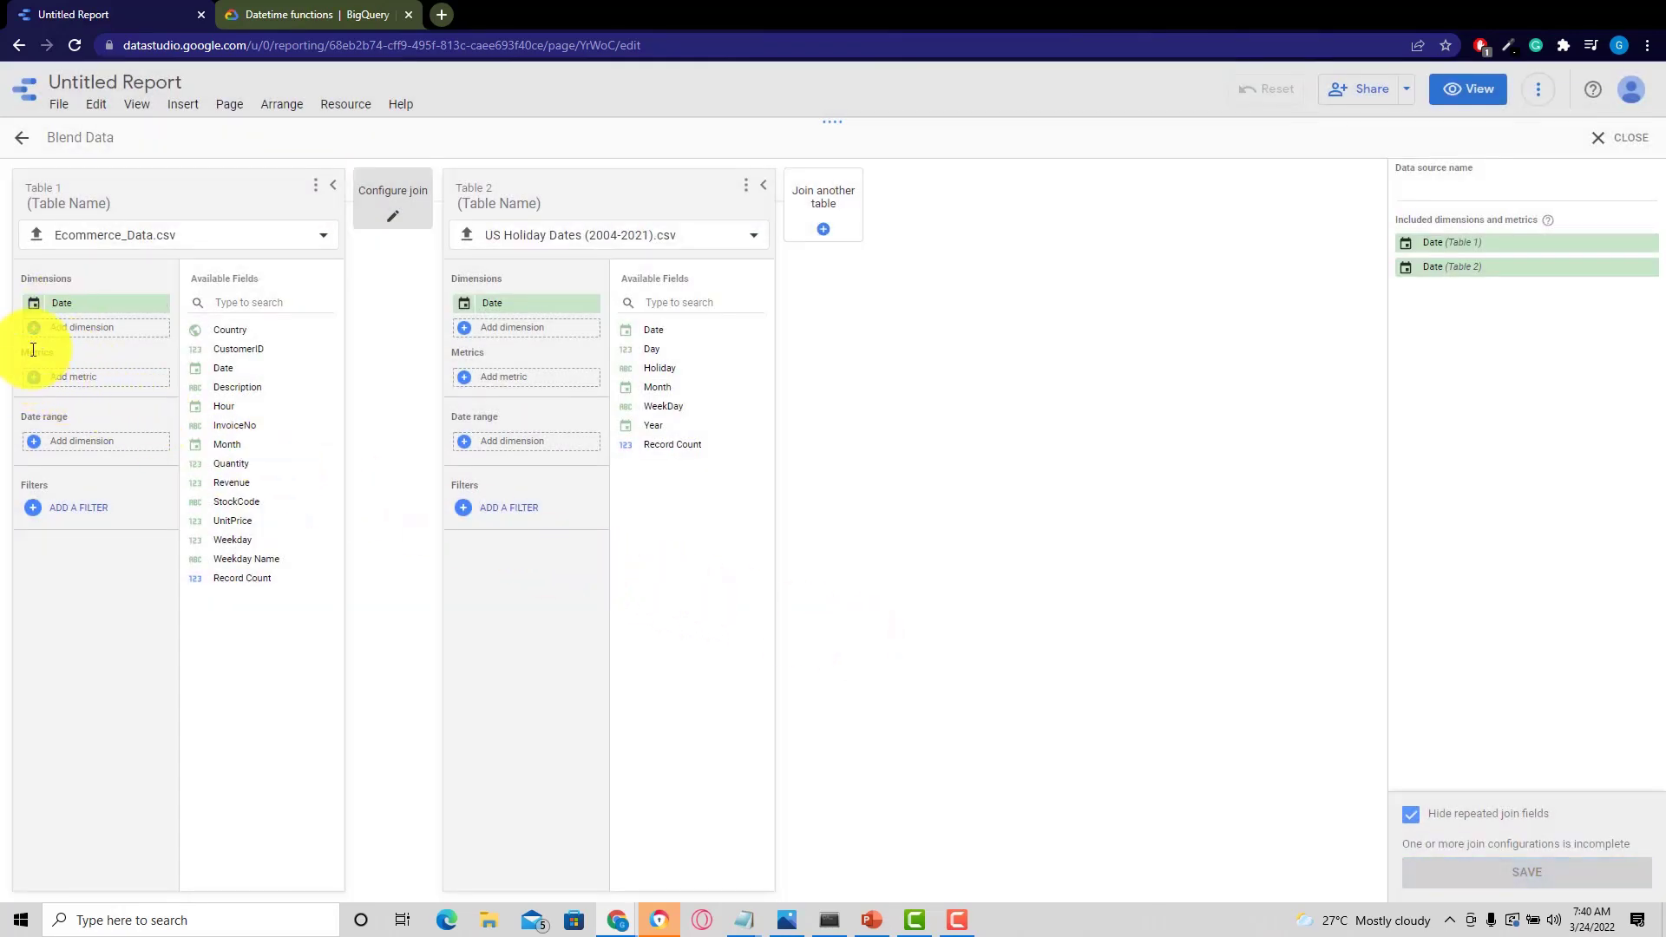
Add Revenue as a metric of the Ecommerce_Data.csv table and Holiday as a dimension of the US Holiday Dates table in the blend
left_click(30, 378)
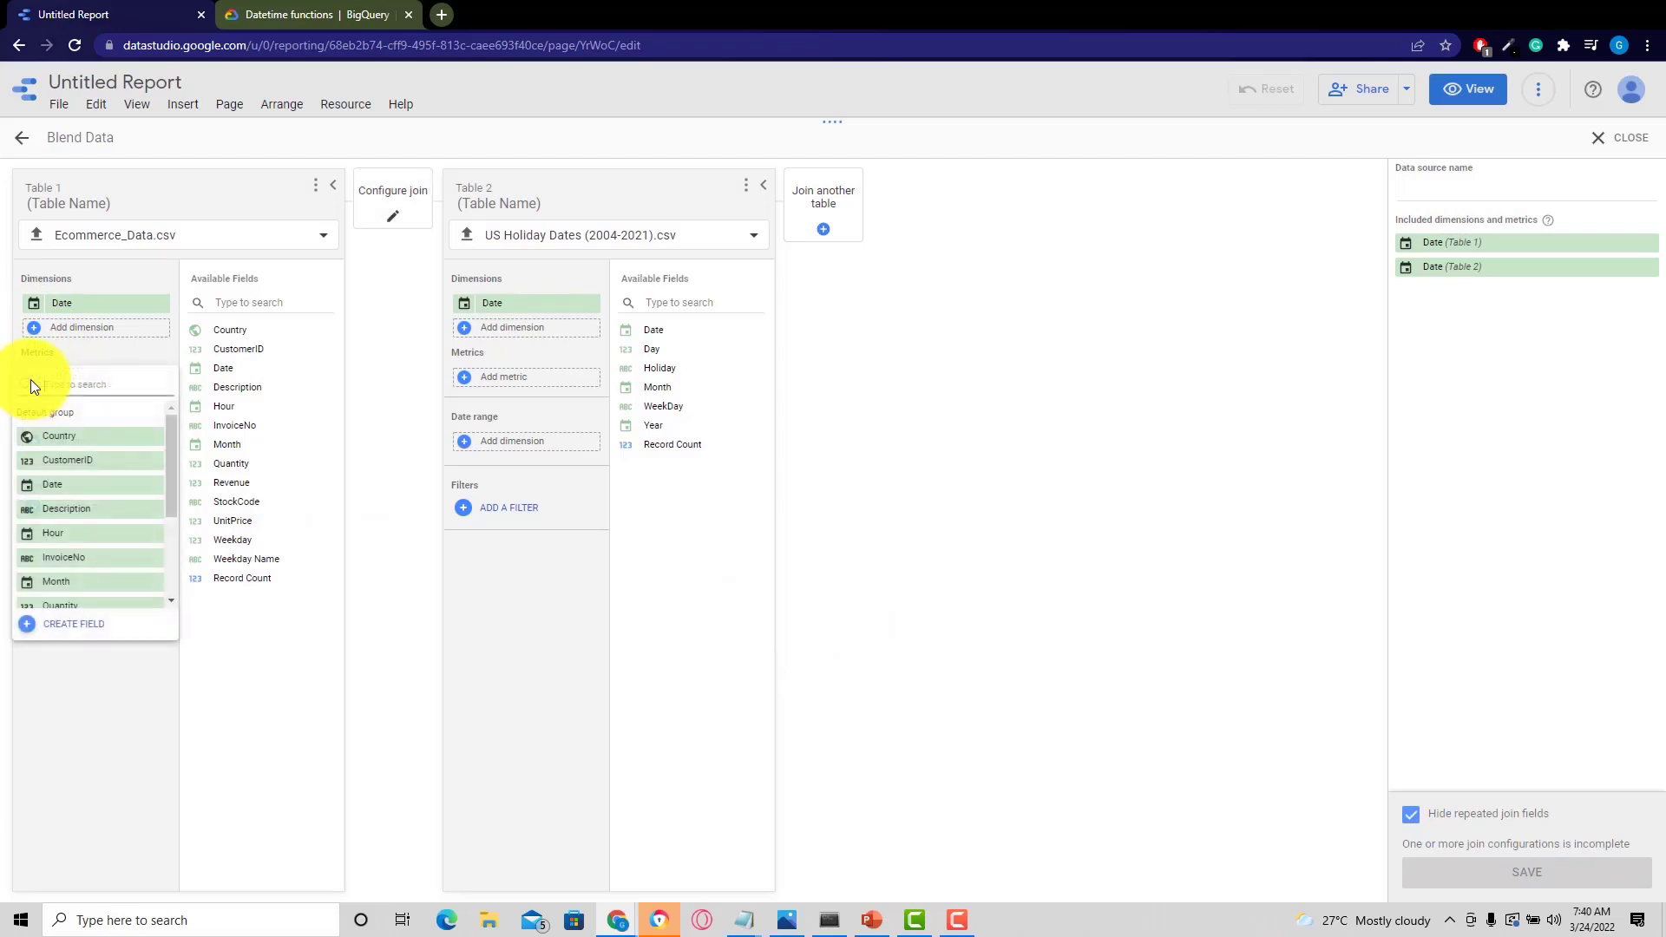
scroll(123, 587, "down", 3)
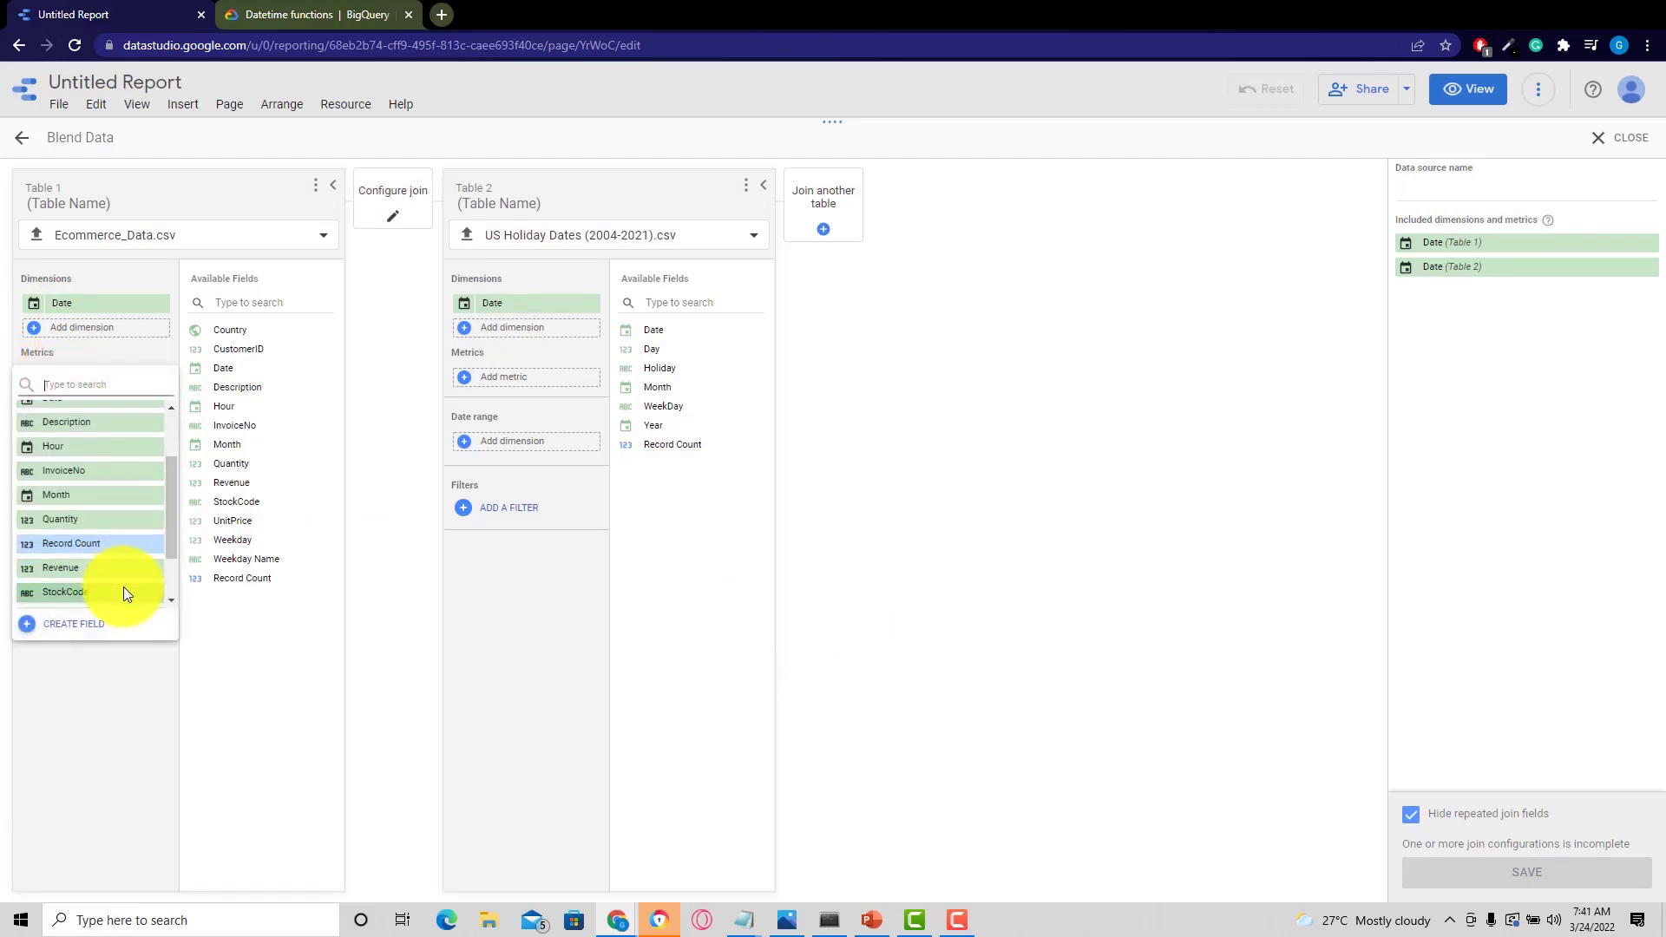
scroll(127, 583, "up", 1)
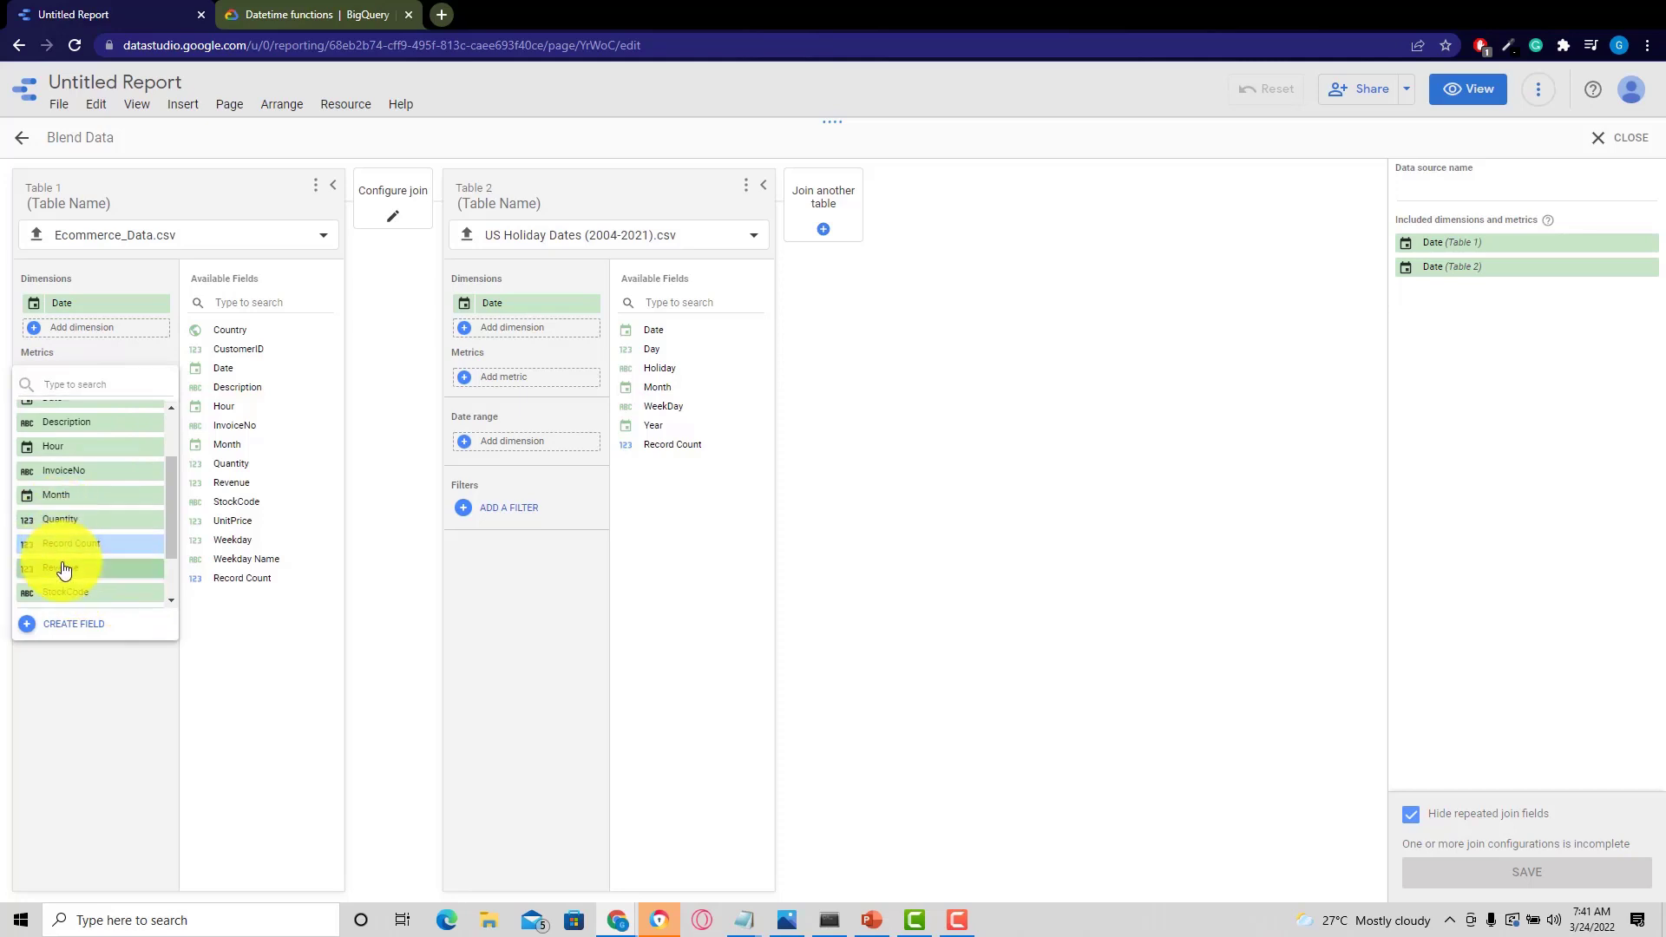
left_click(64, 567)
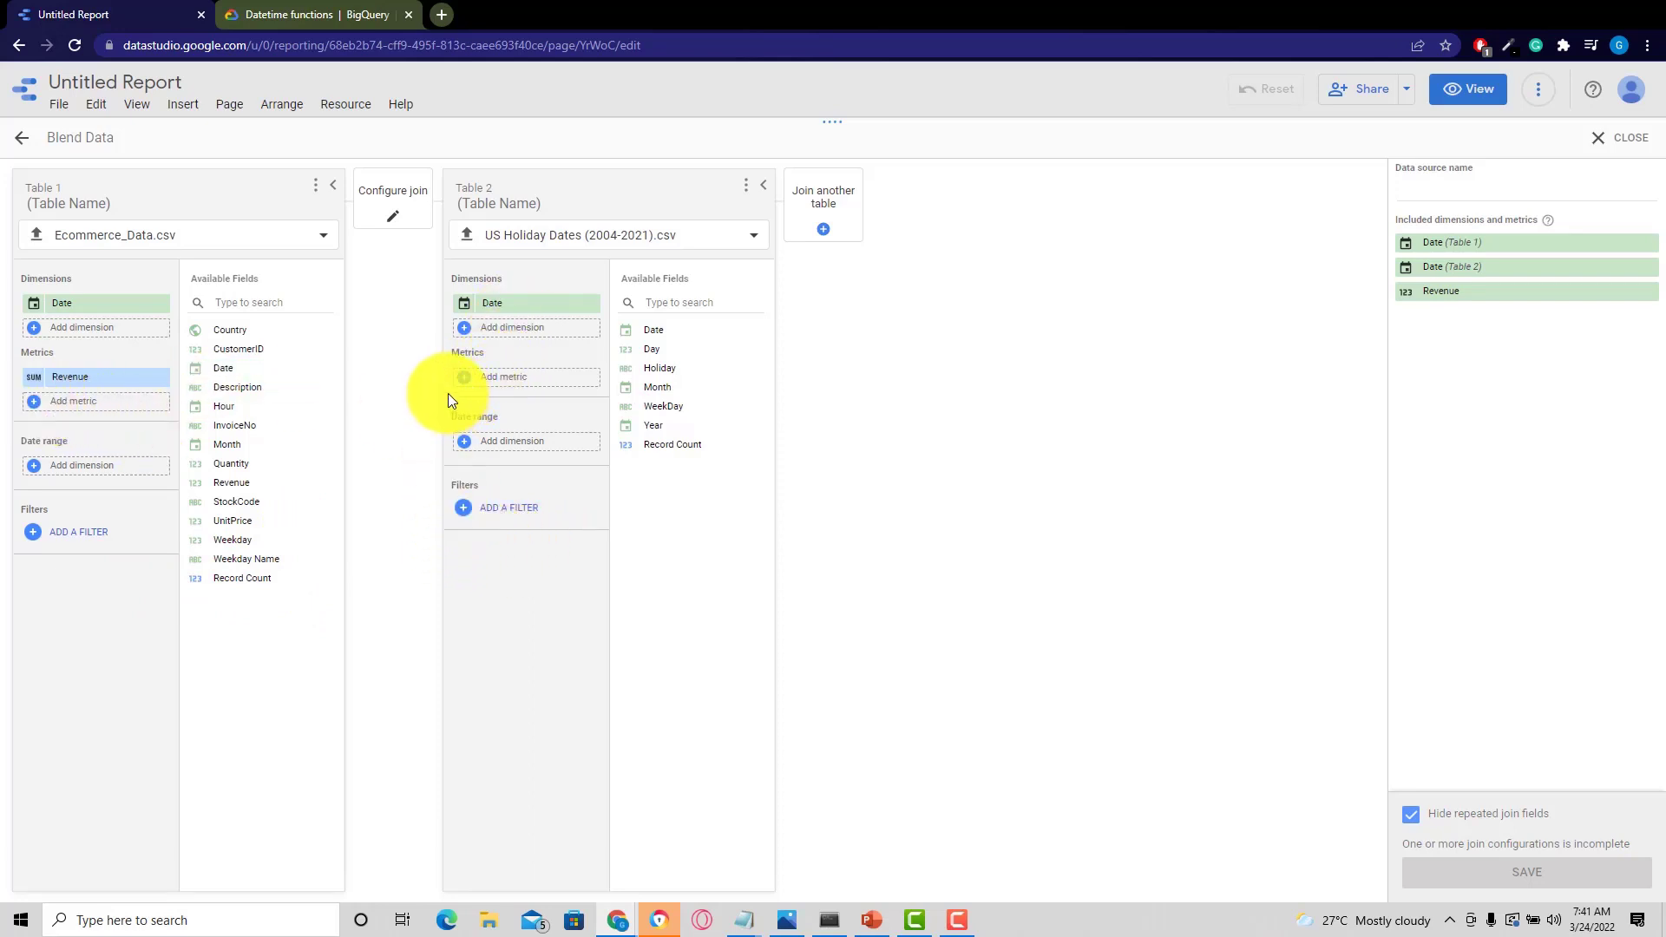
left_click(468, 327)
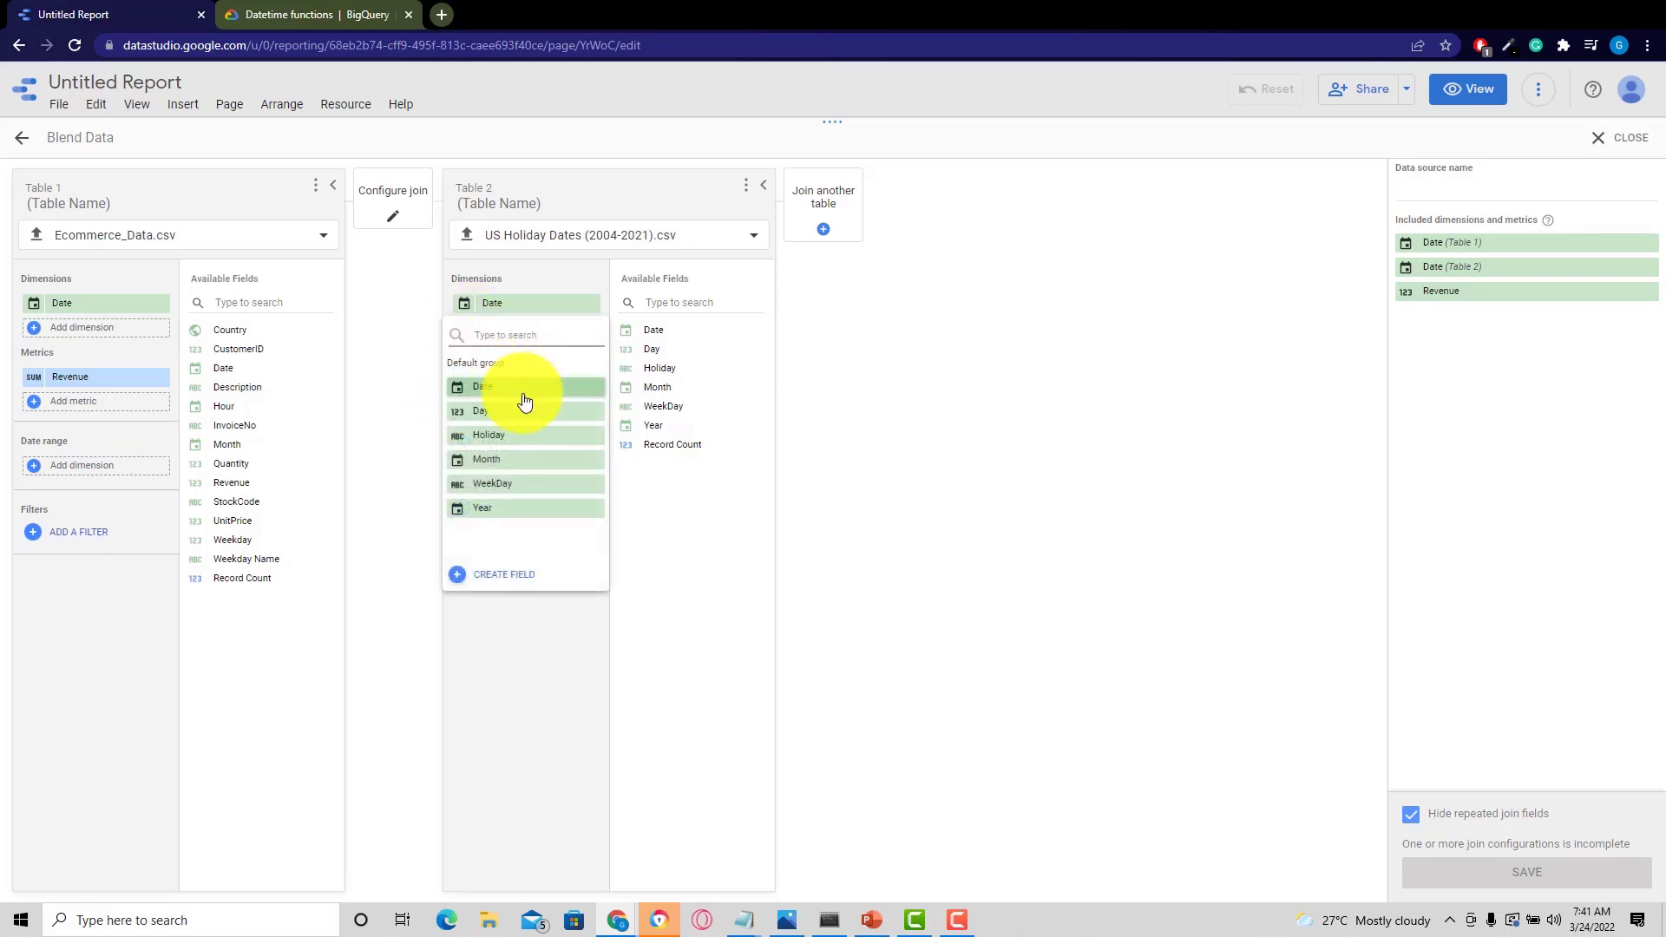
left_click(502, 436)
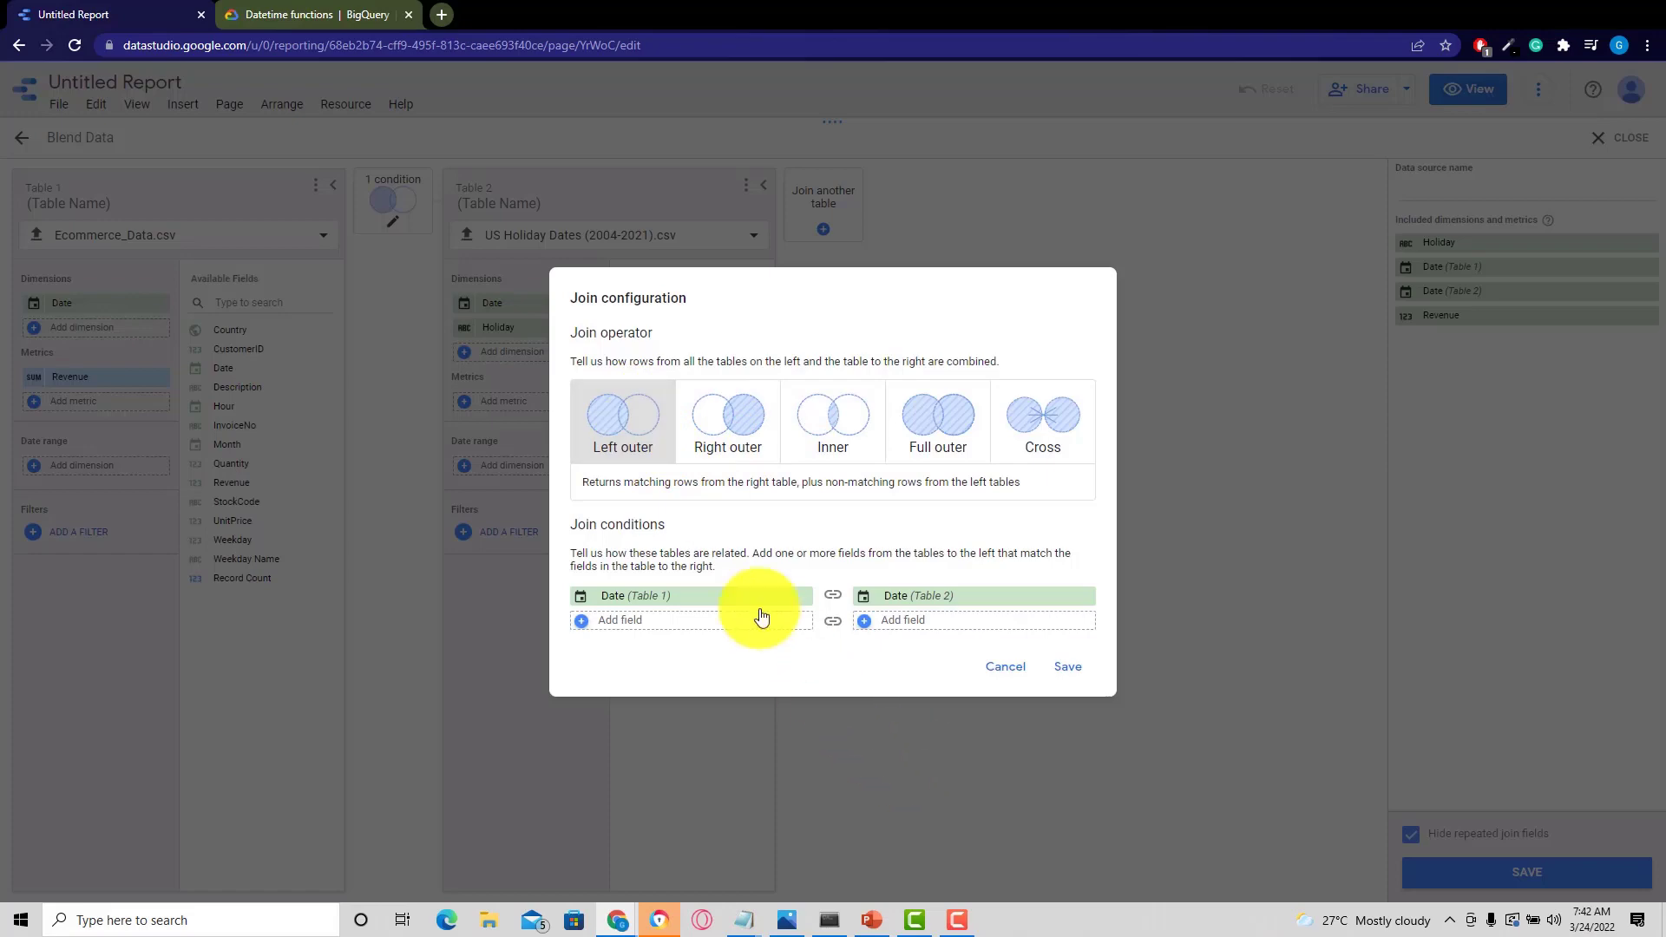
Save the left outer join on Date, leave the blend editor, and choose Blended Data as the data source
left_click(1067, 675)
left_click(1619, 144)
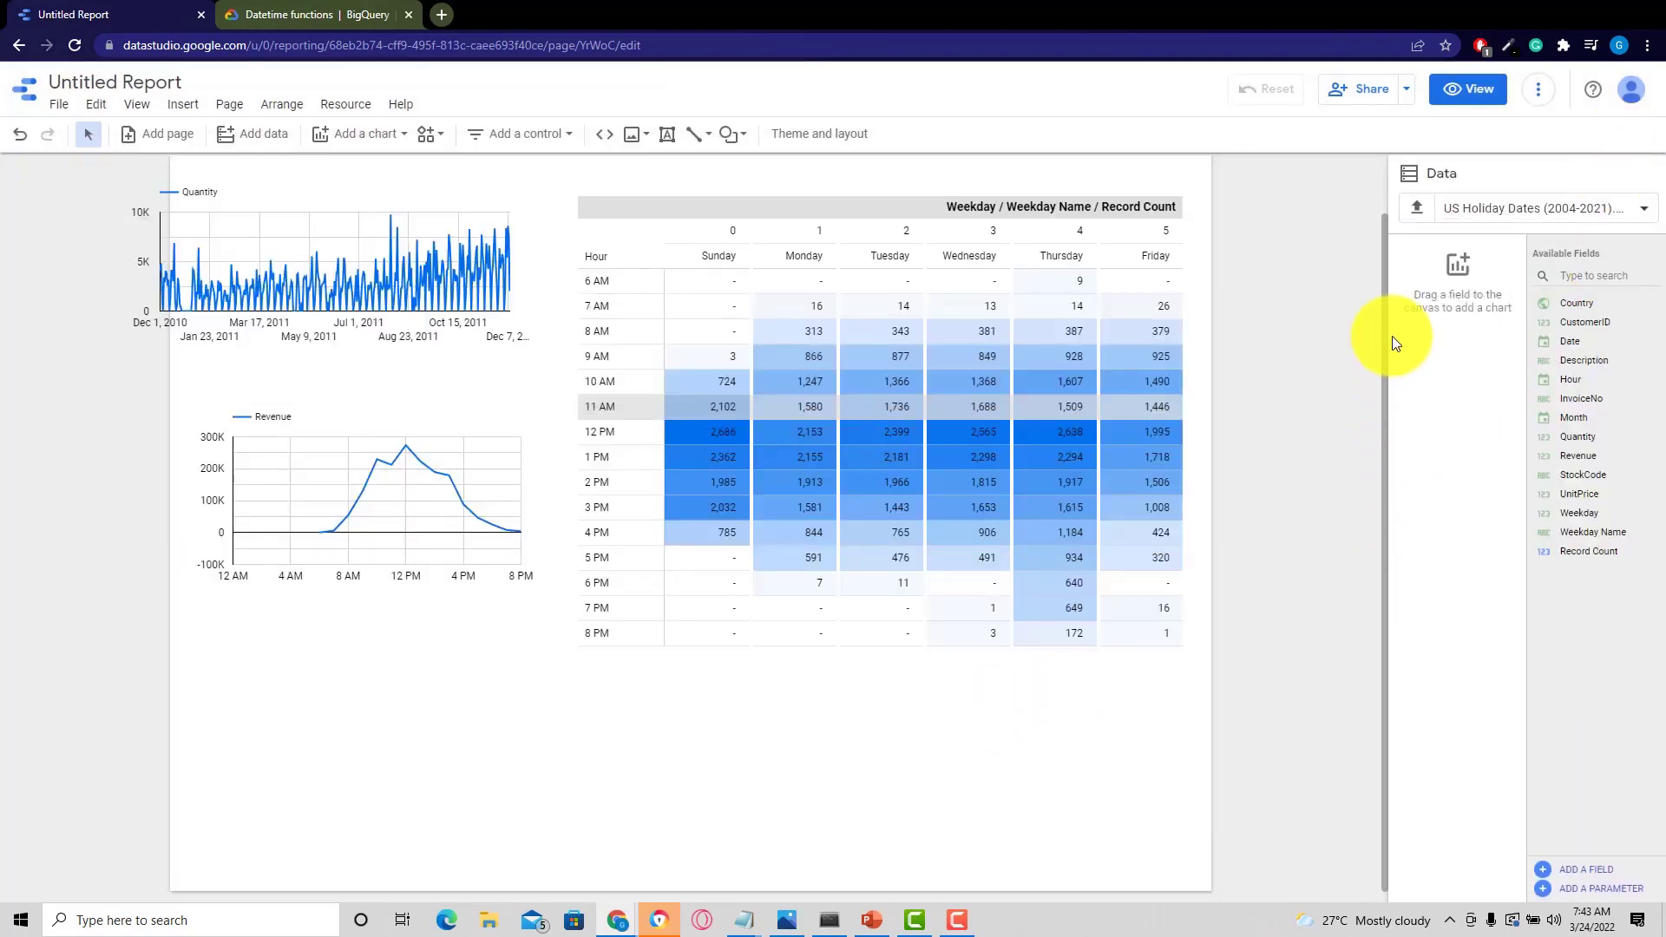
left_click(1561, 210)
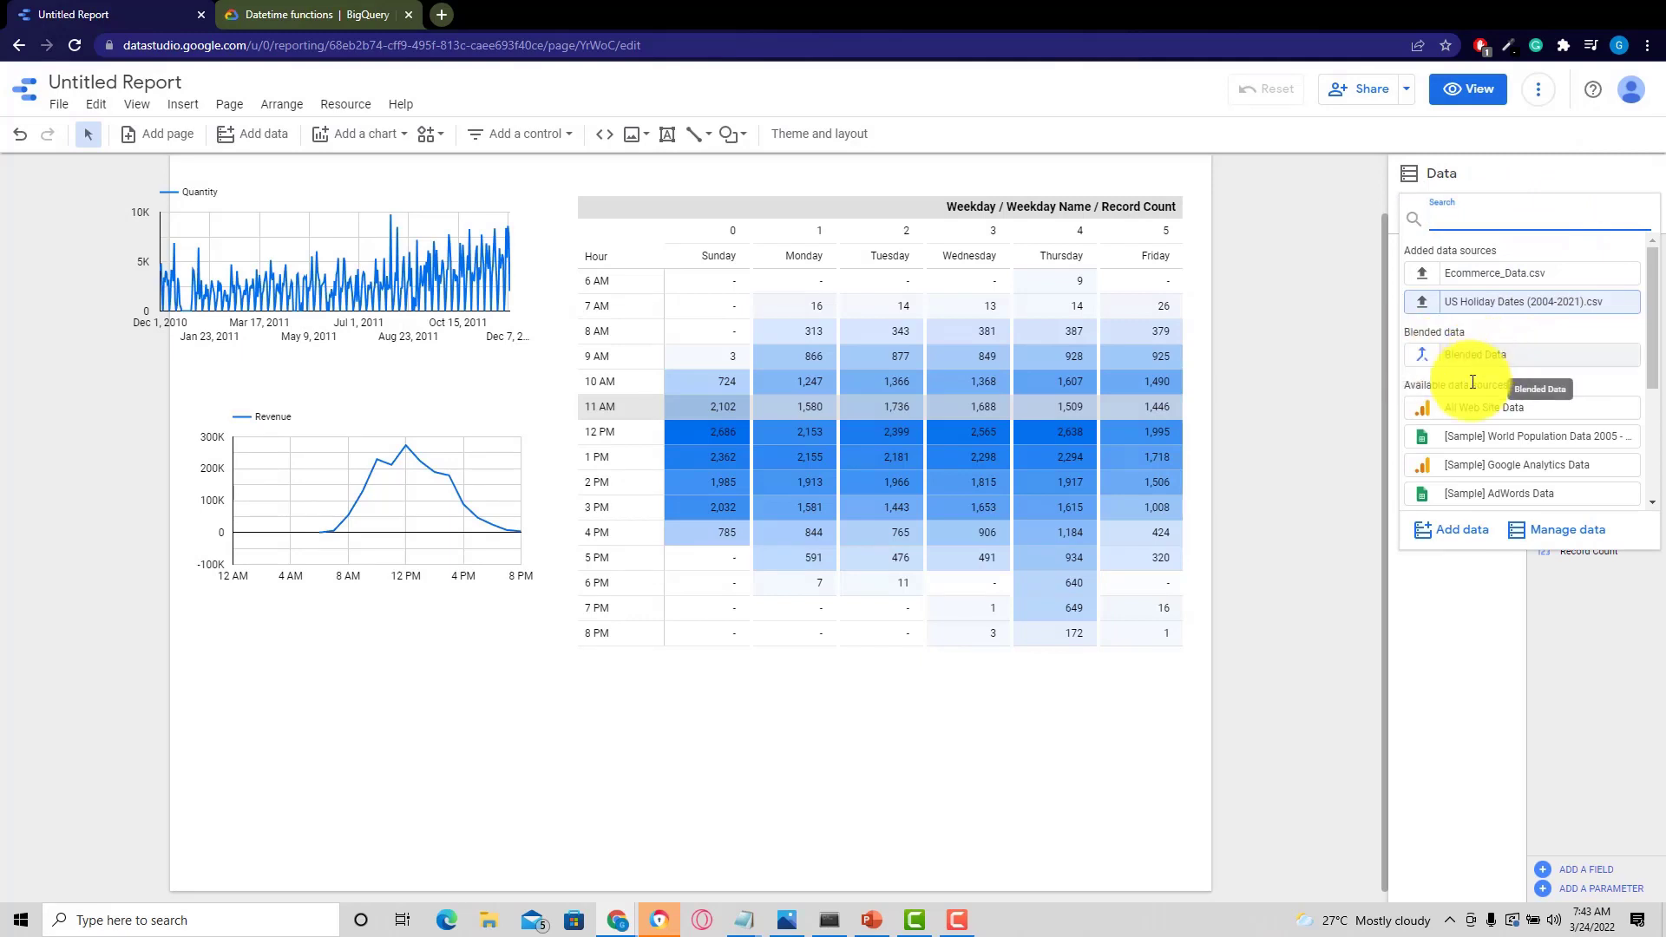
left_click(1478, 355)
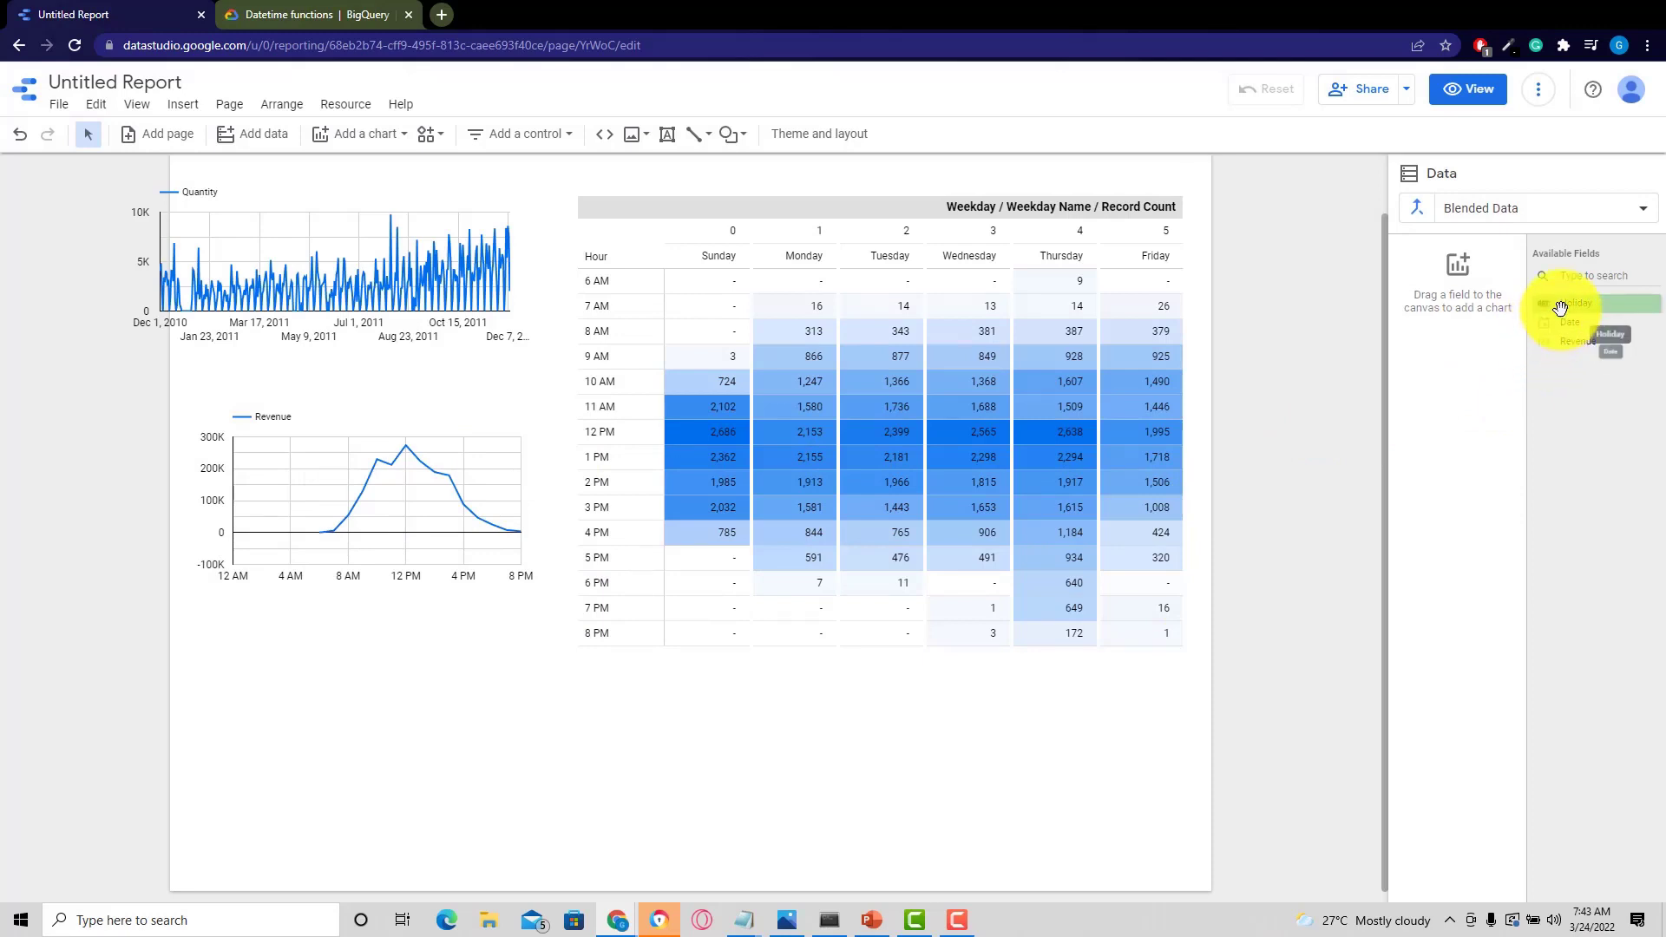
Add a table of the Holiday field to the canvas, and put it in place of the deleted hourly Revenue chart
left_click_drag(1562, 307, 330, 639)
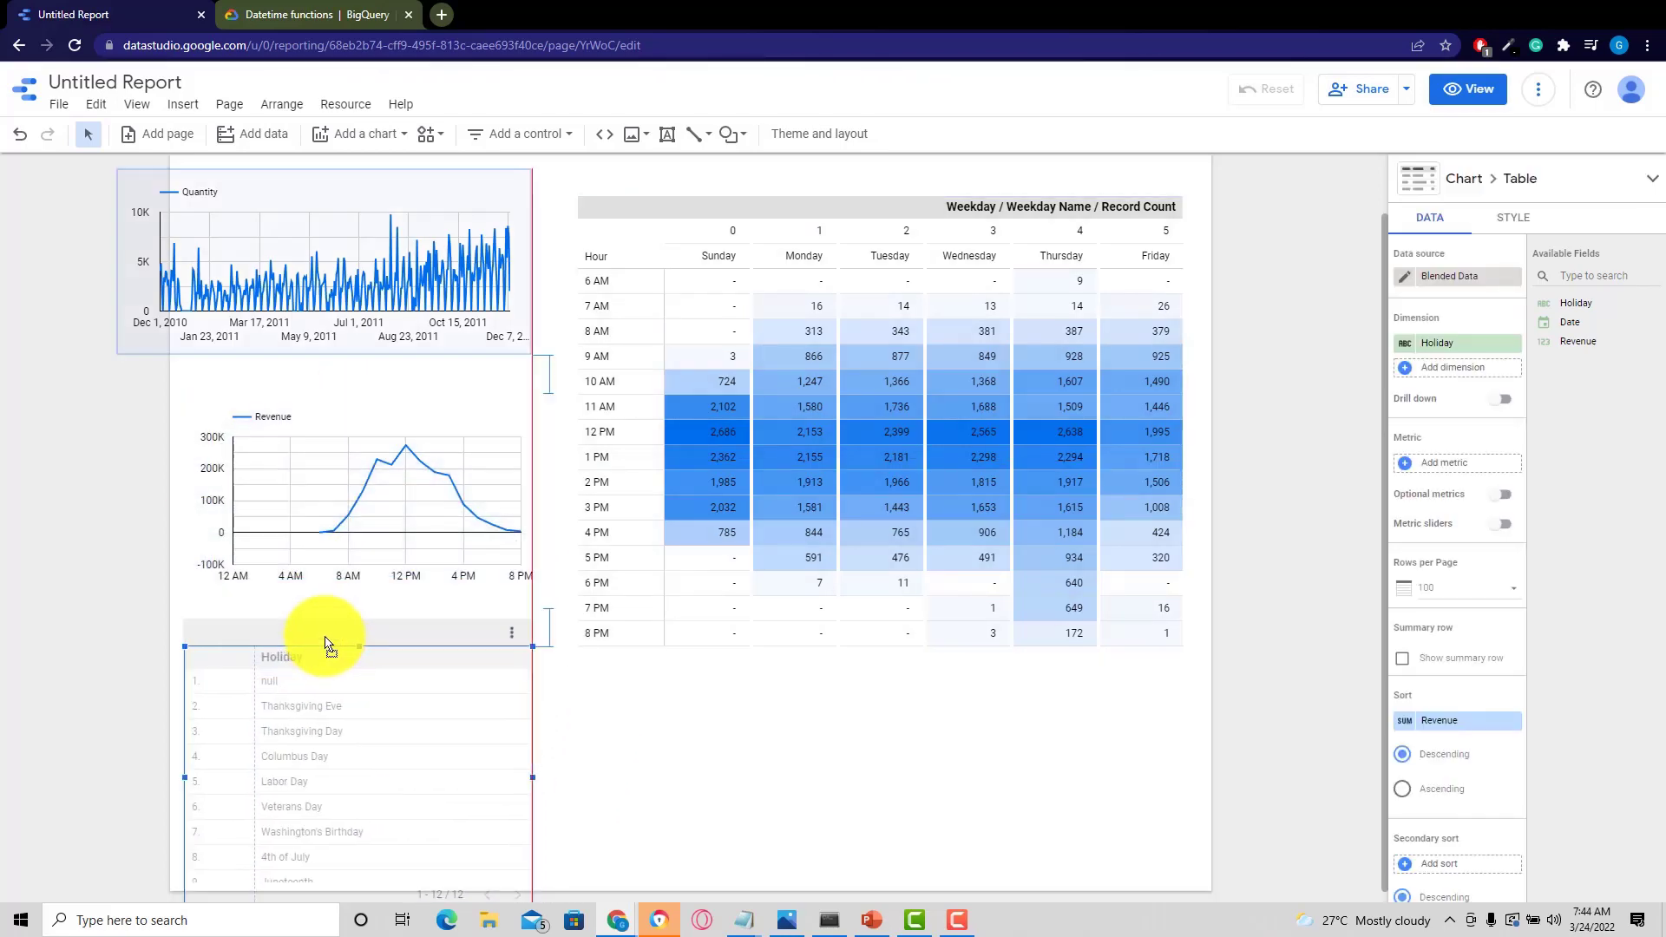
left_click(353, 387)
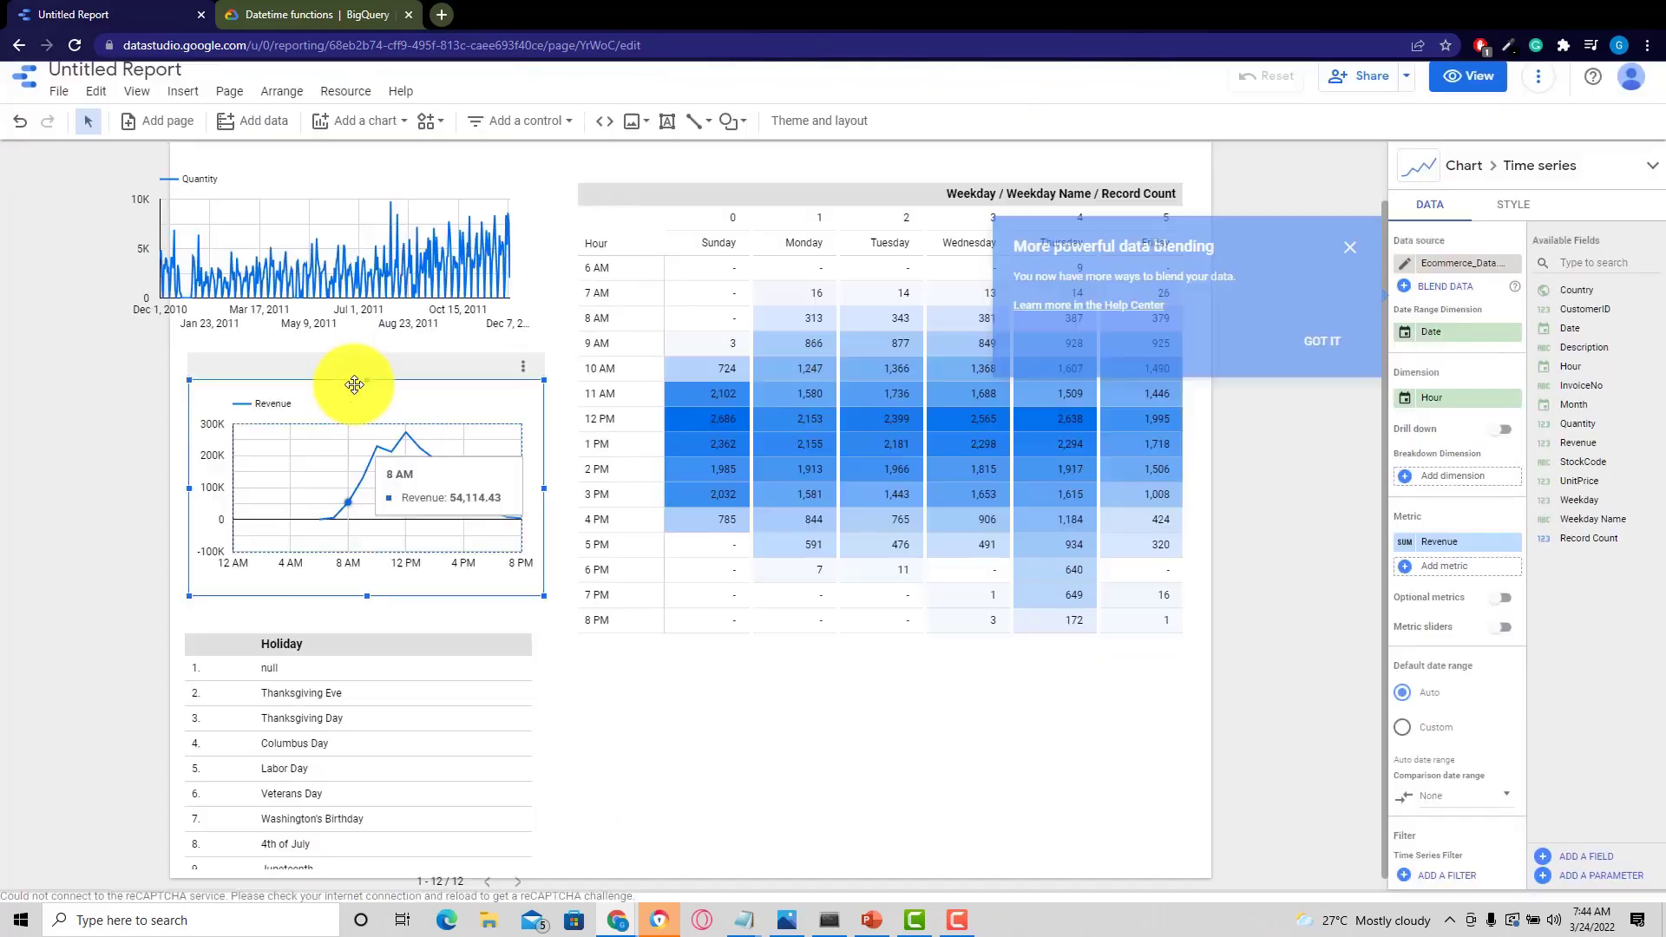
key("Delete")
left_click_drag(385, 638, 350, 382)
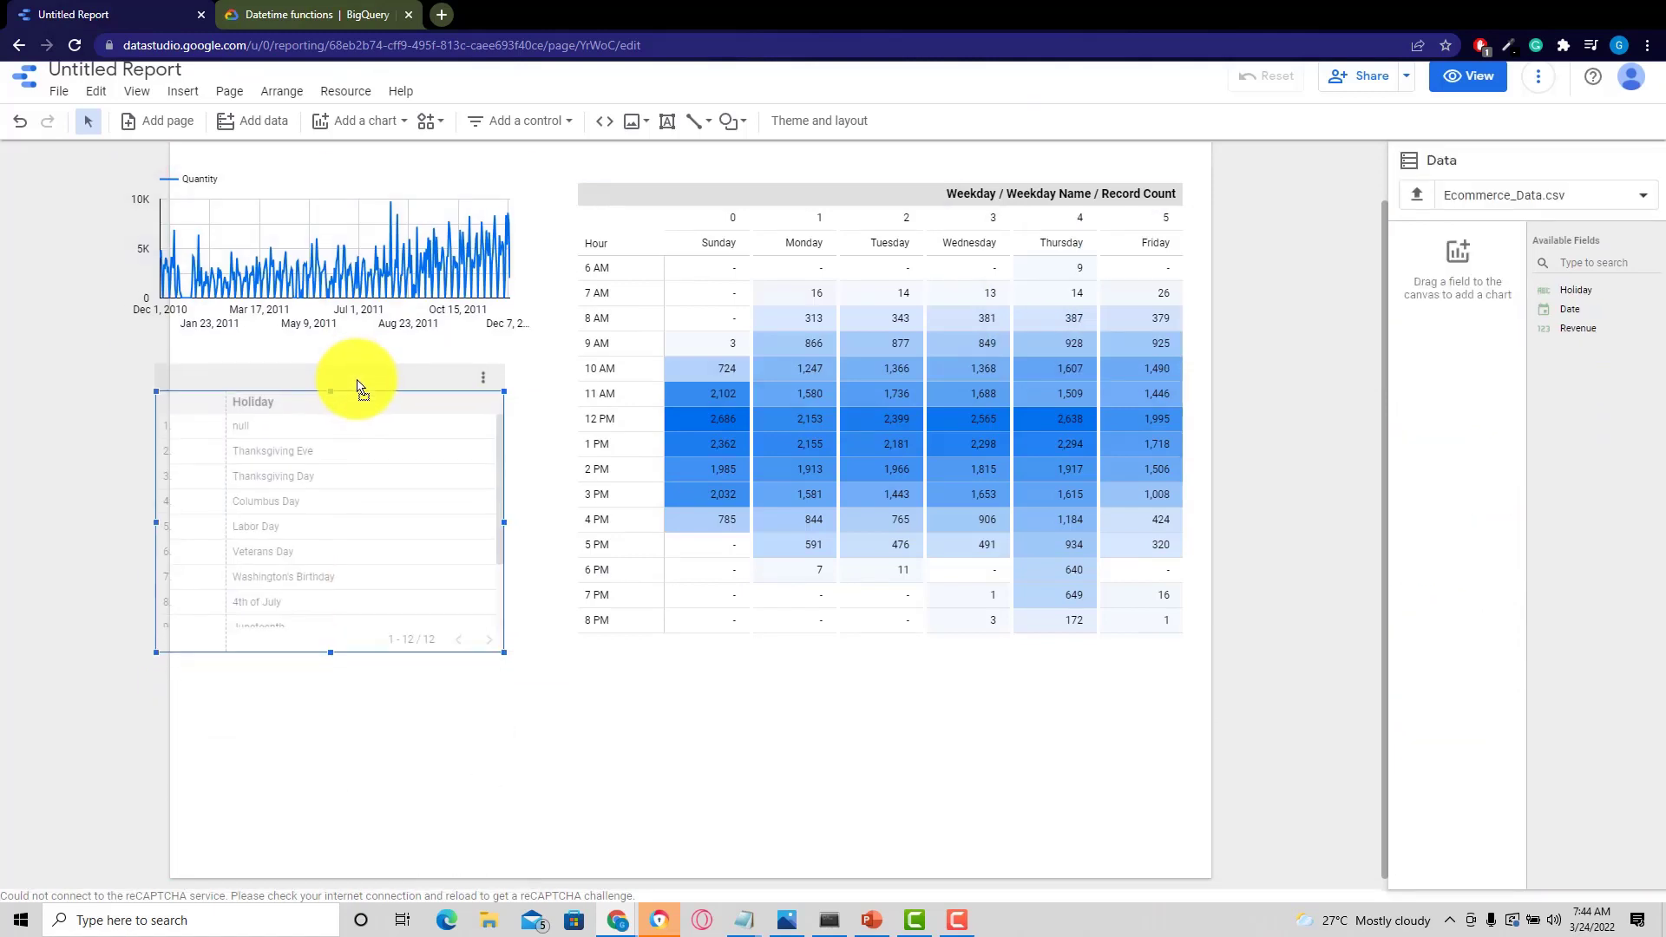
left_click(504, 649)
Add Revenue as the holiday table's metric, and resize and reposition the table below the Quantity chart
left_click_drag(1566, 328, 1427, 450)
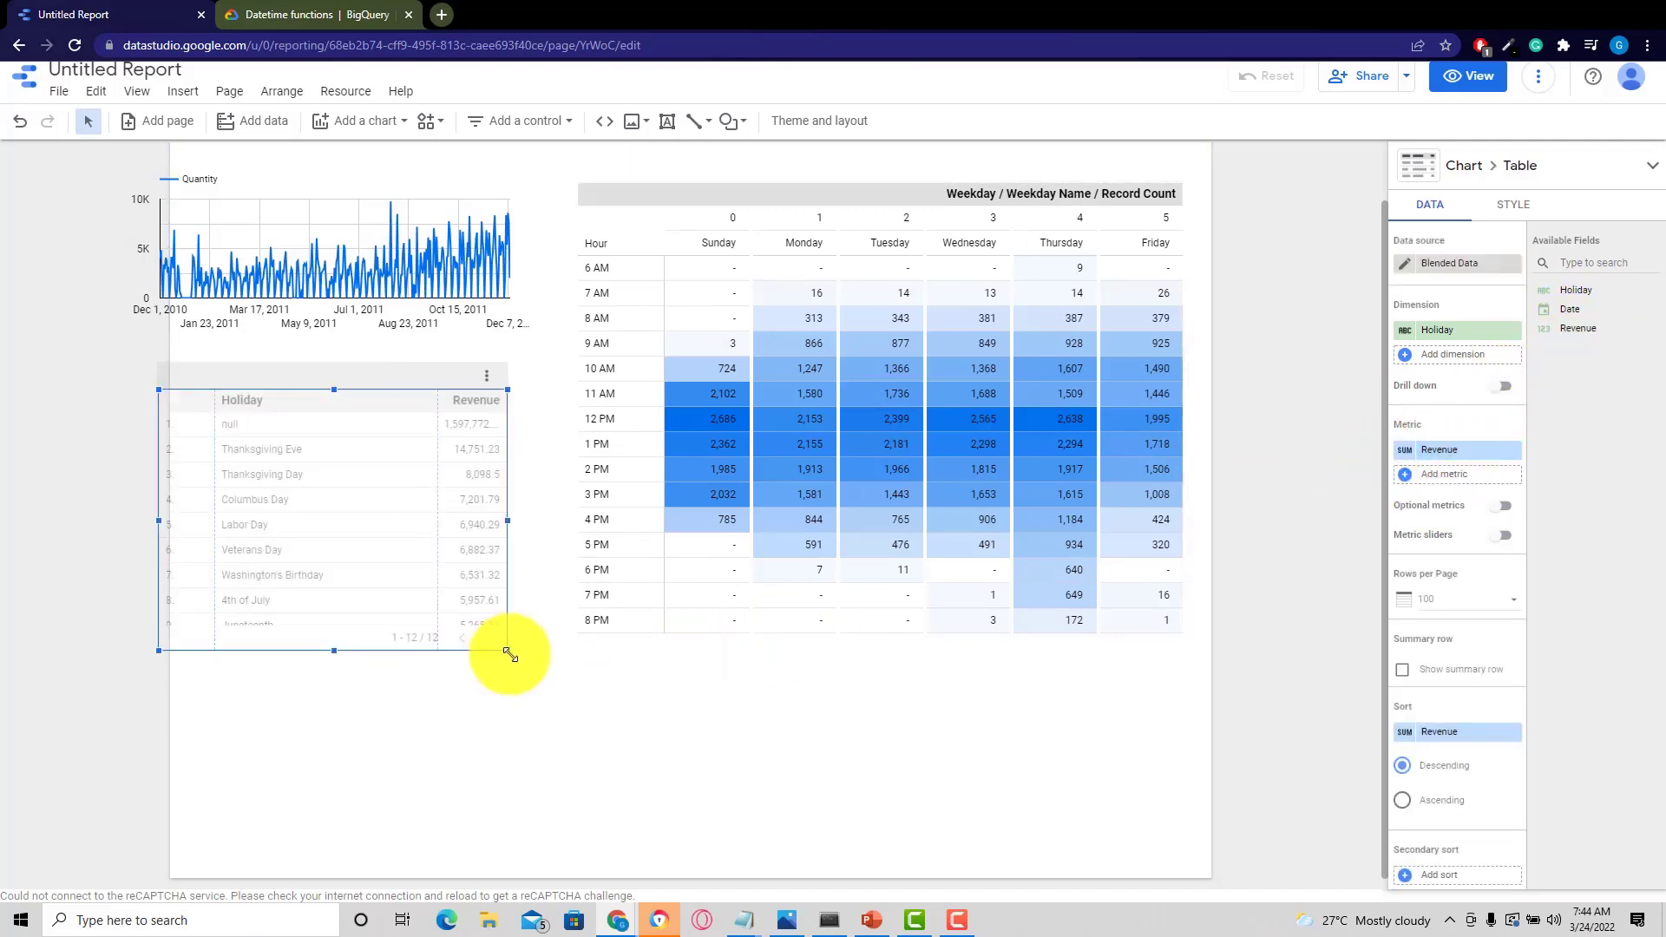
left_click_drag(505, 652, 794, 854)
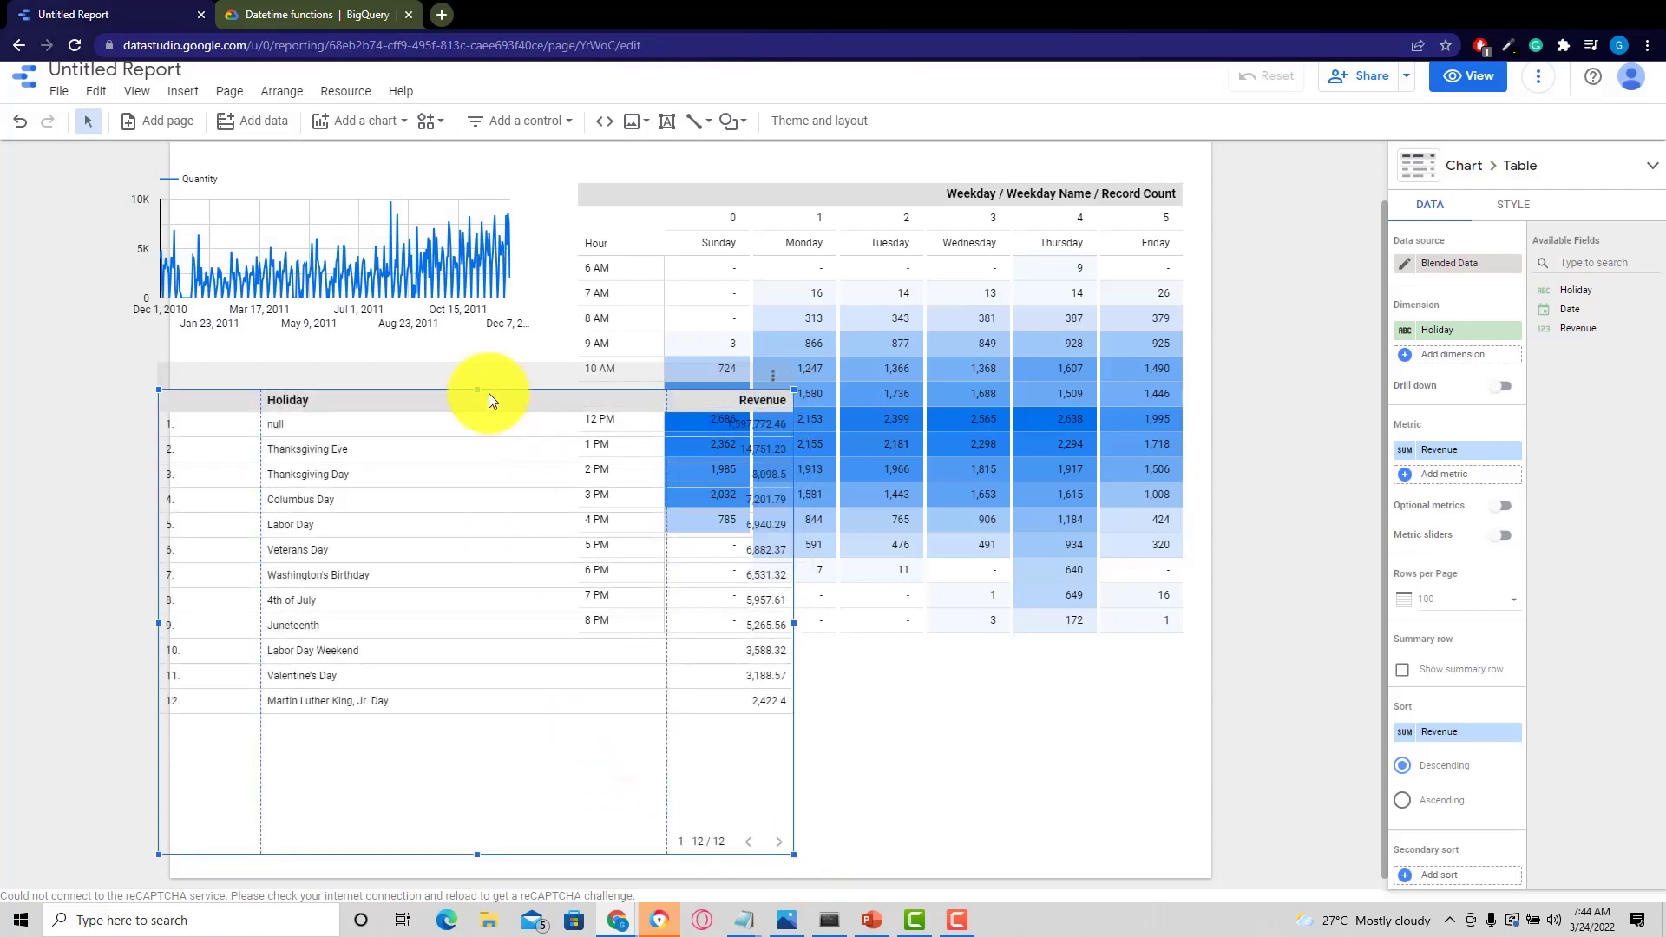
left_click_drag(436, 382, 458, 343)
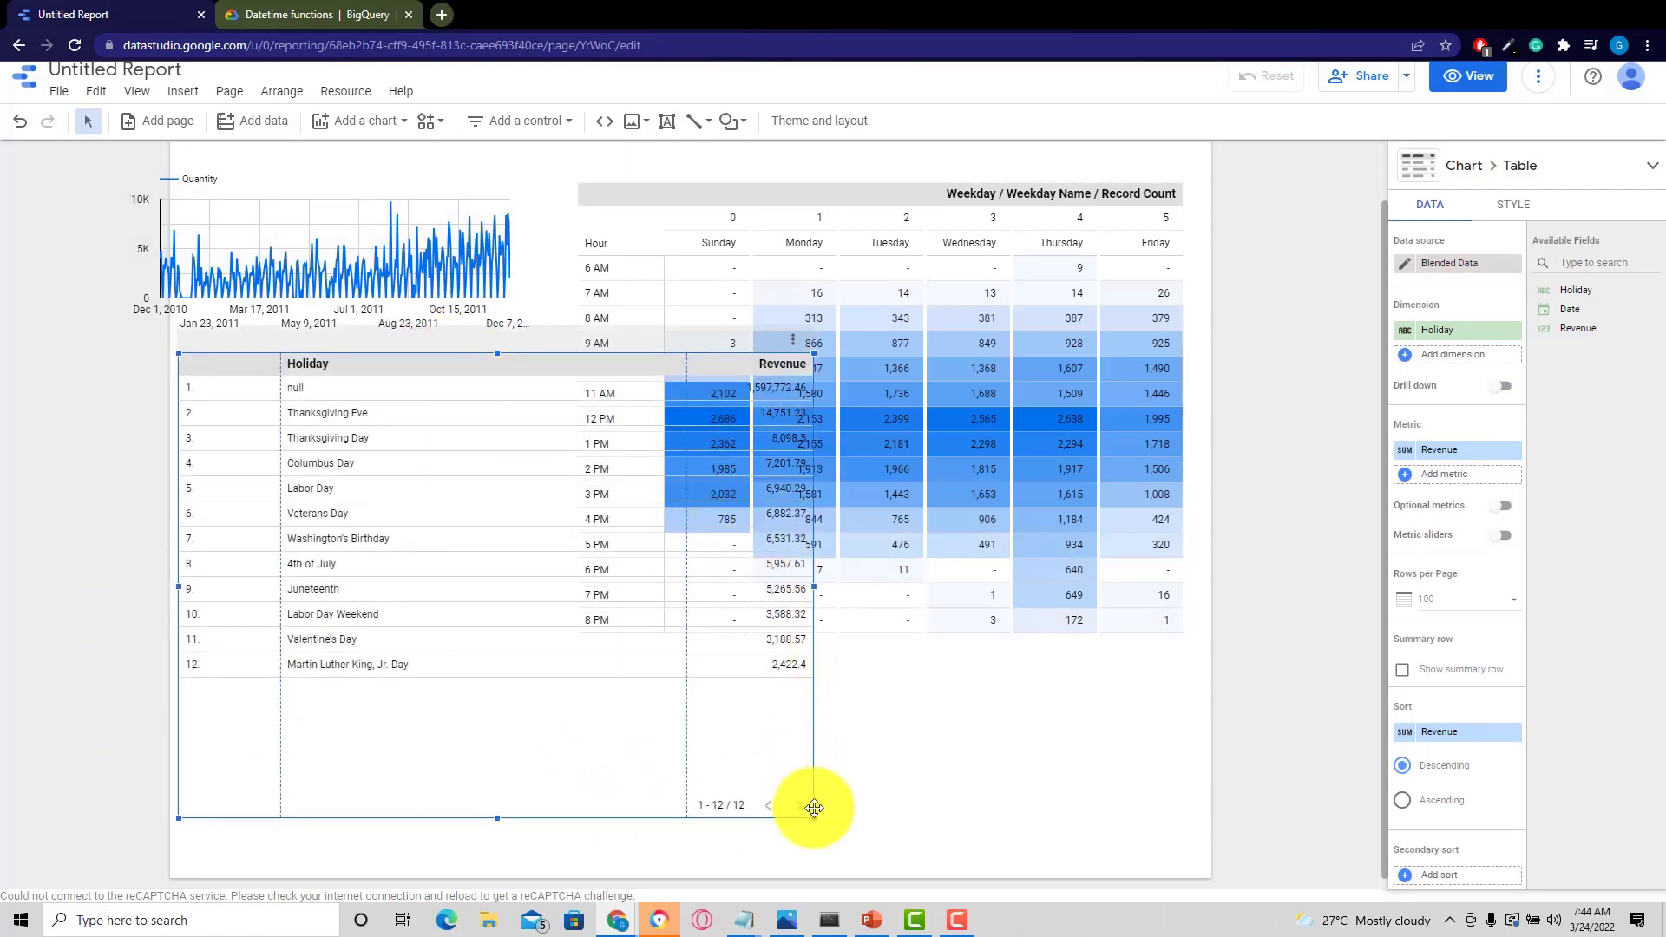
left_click_drag(809, 814, 544, 797)
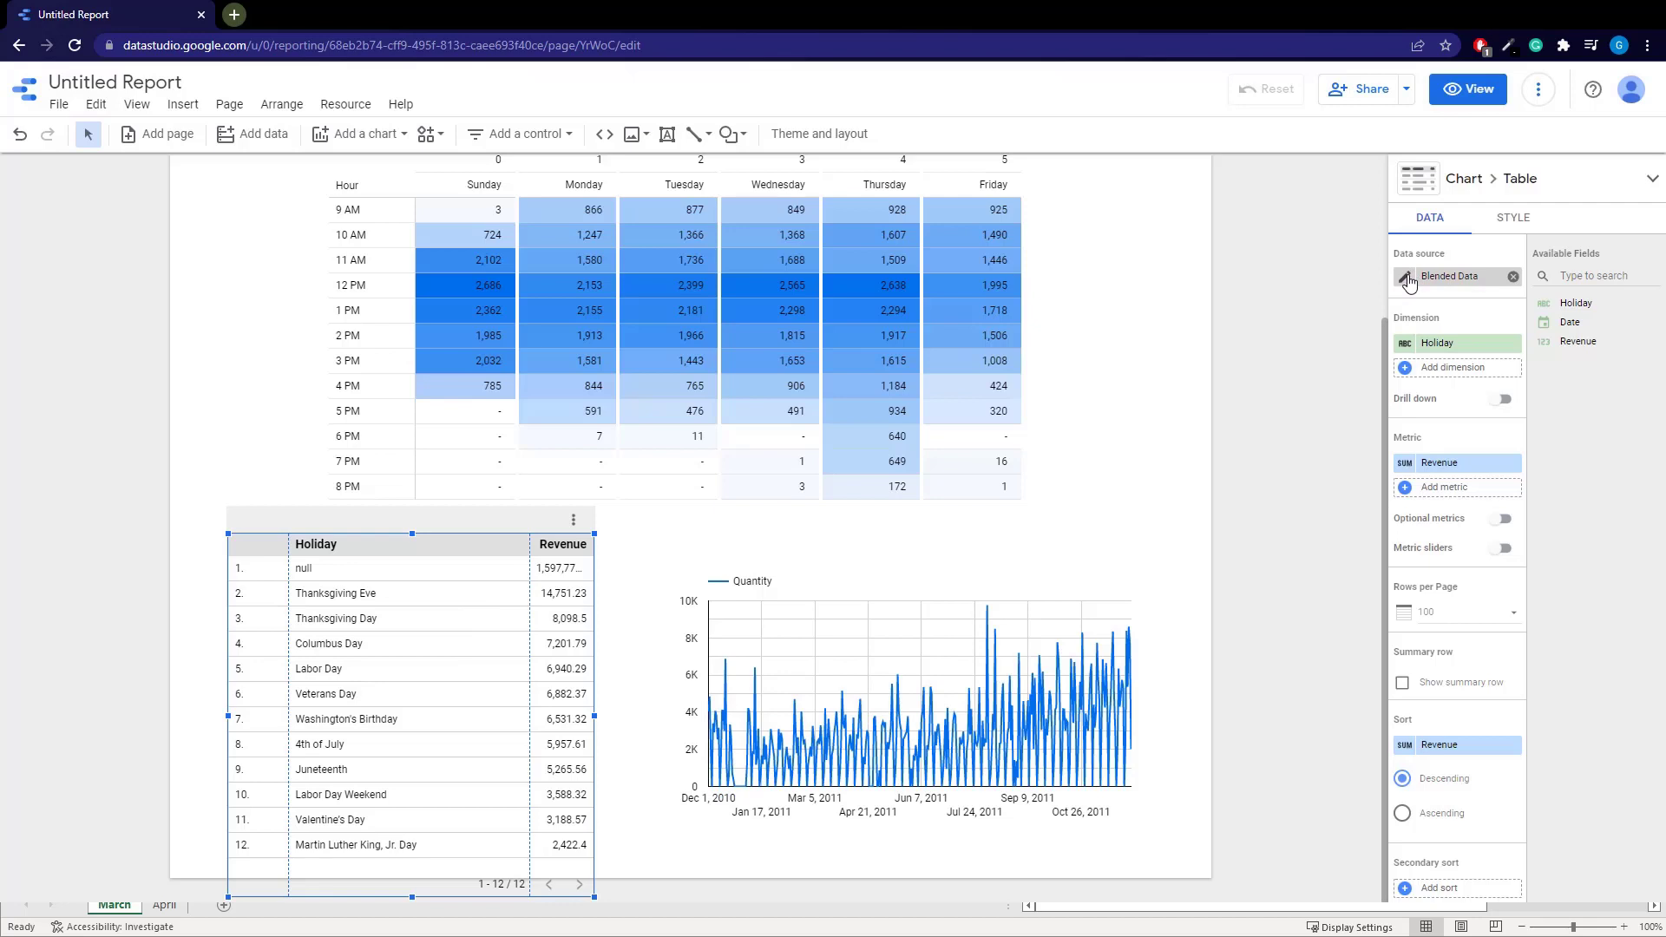
Create a new calculated dimension field for the holiday table and name it Holiday Revised
left_click(1406, 370)
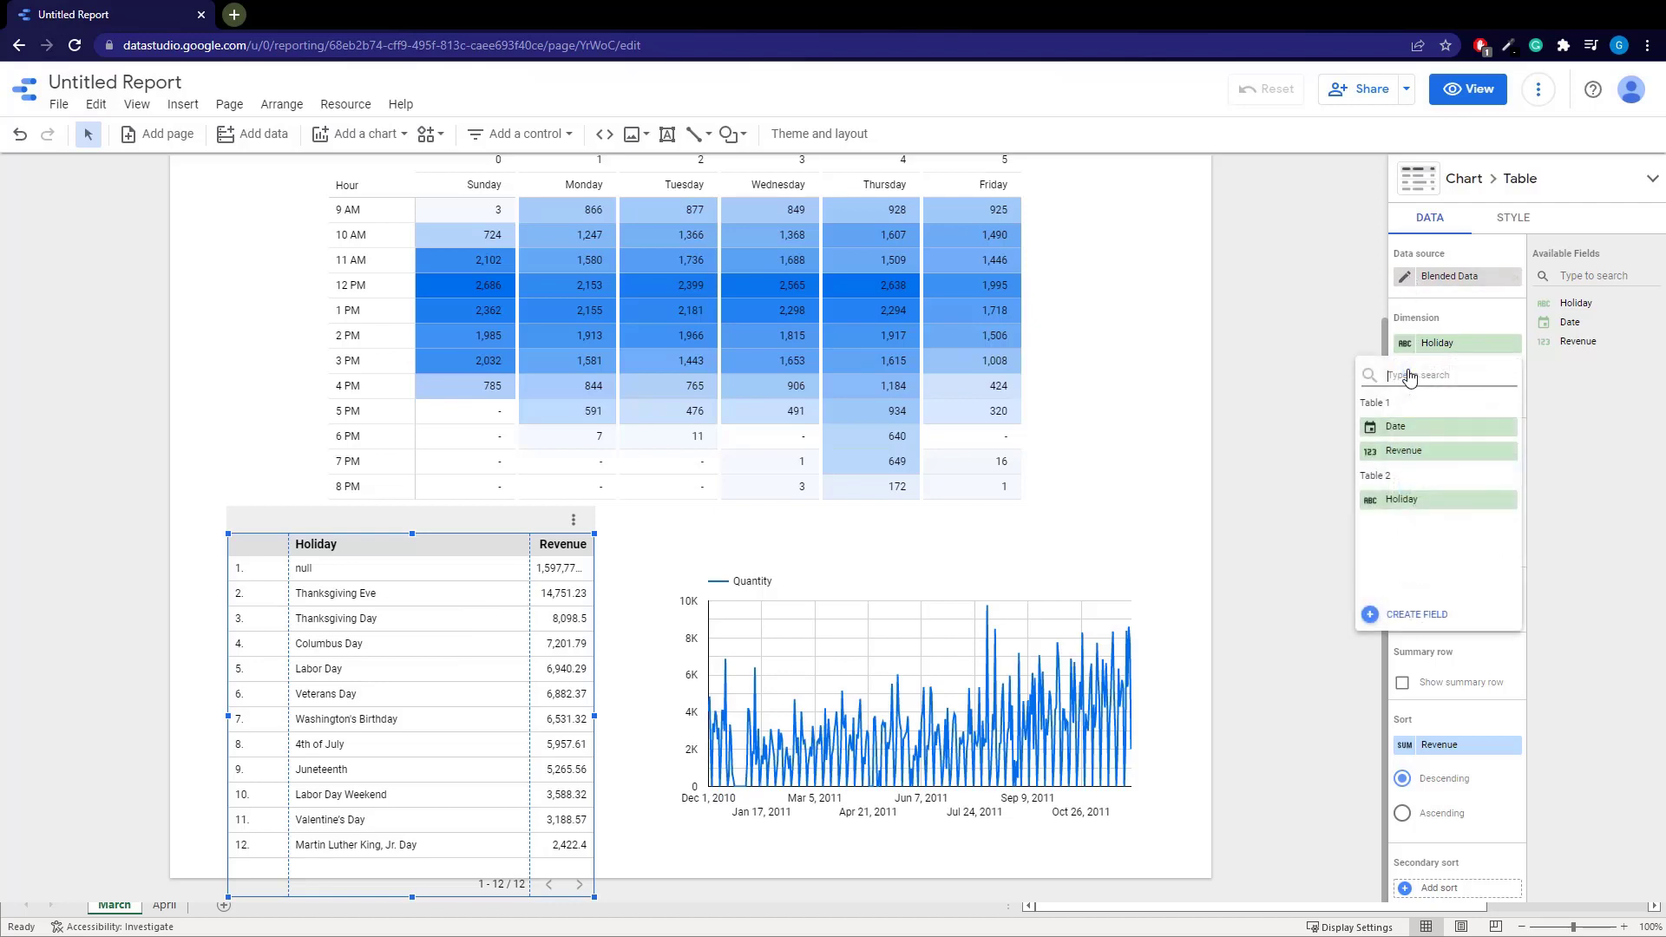
left_click(1421, 618)
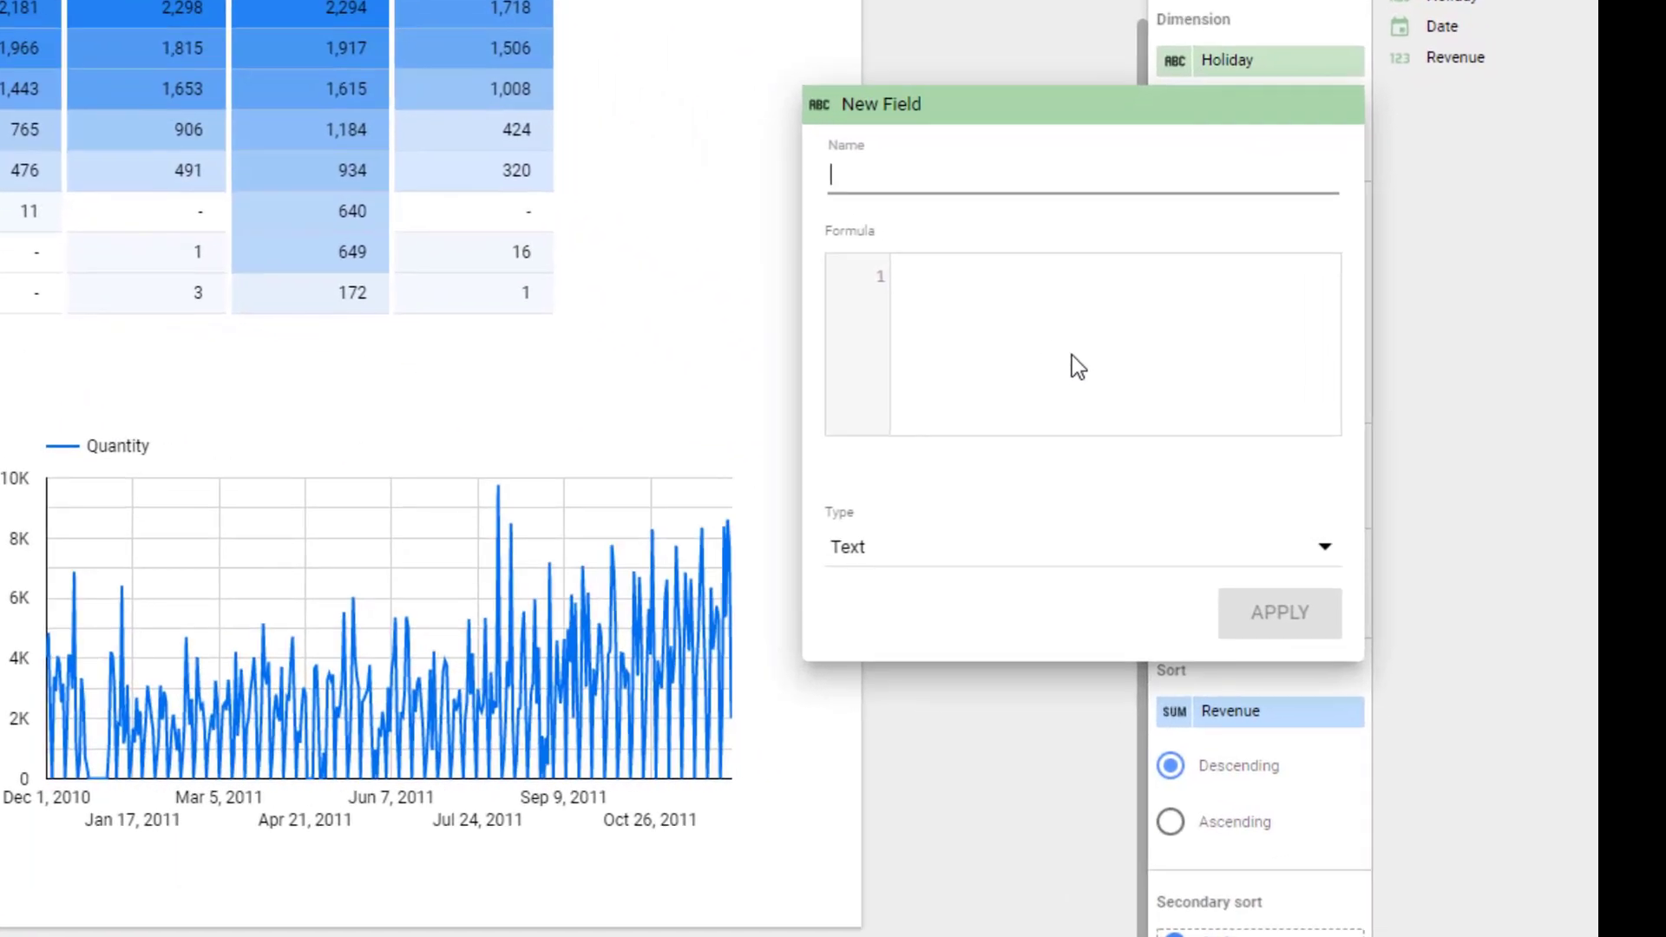
type("H")
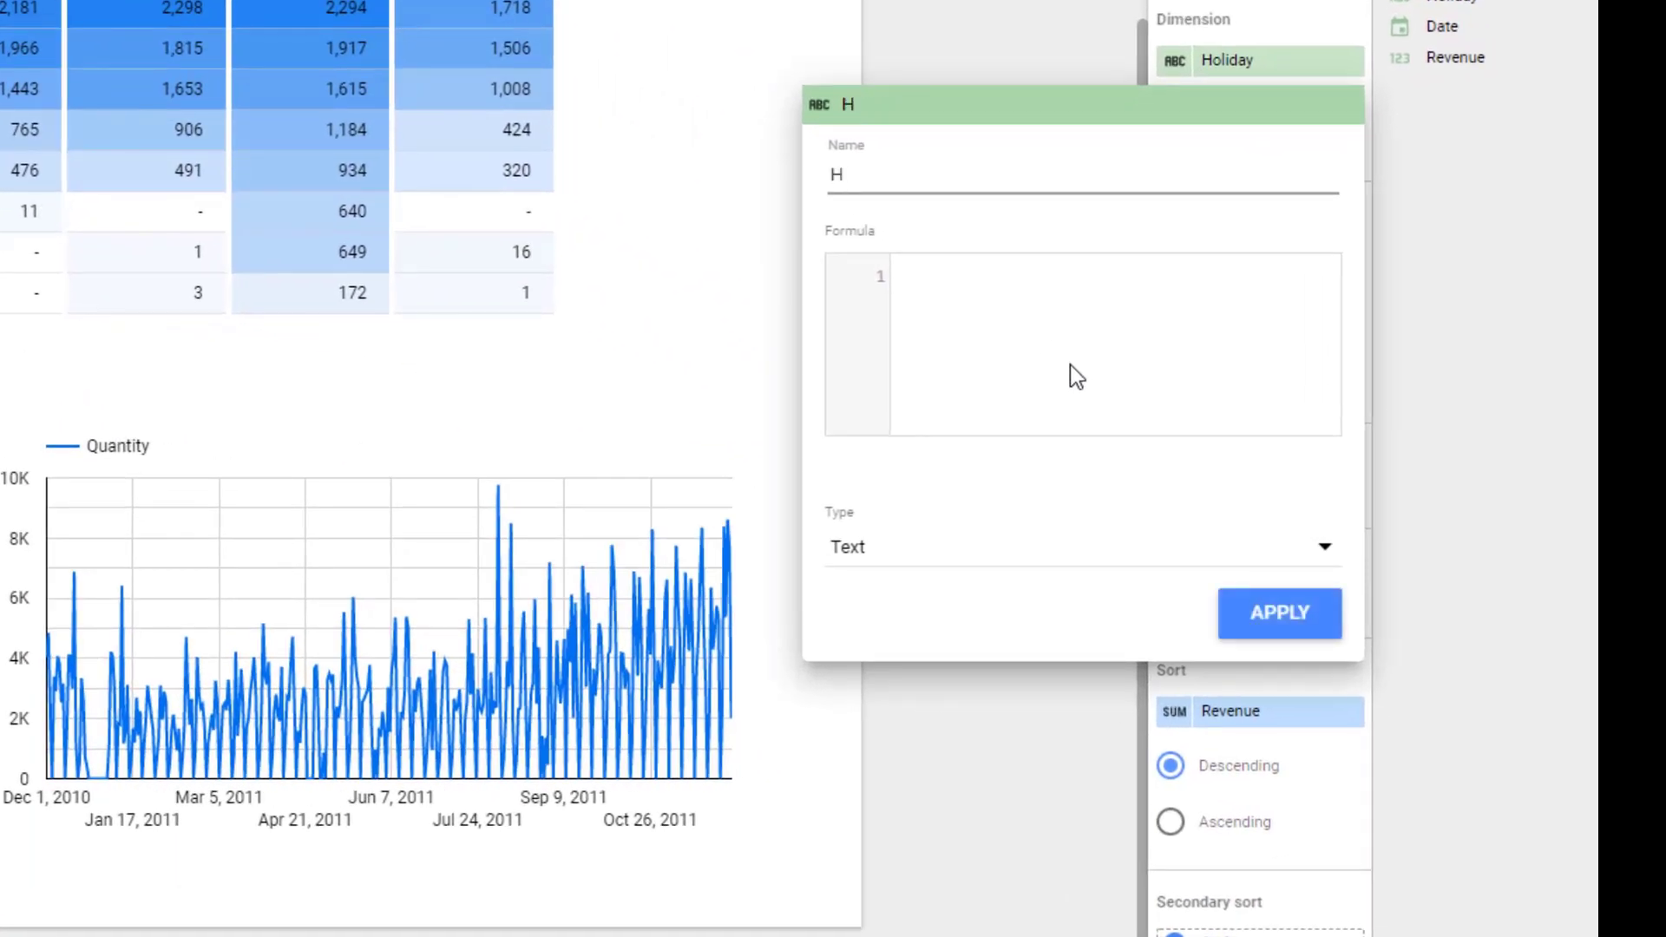
type("oliday Re")
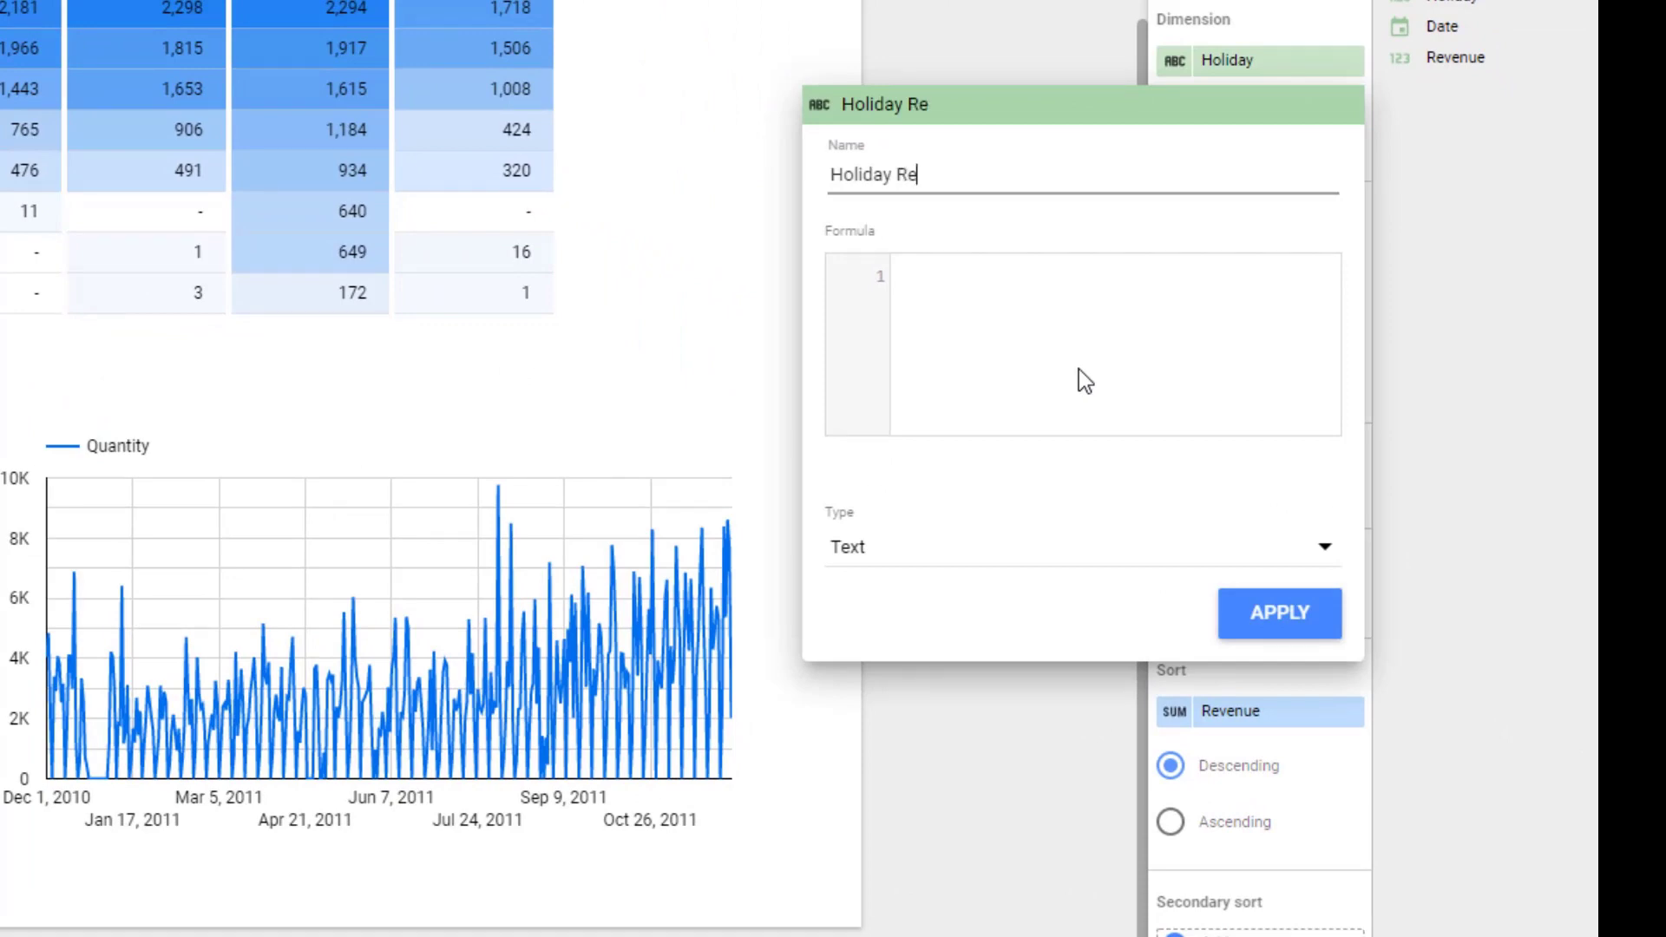
type("vised")
Start the Holiday Revised formula with an IFNULL function that takes the Holiday field as its input expression
left_click(1103, 301)
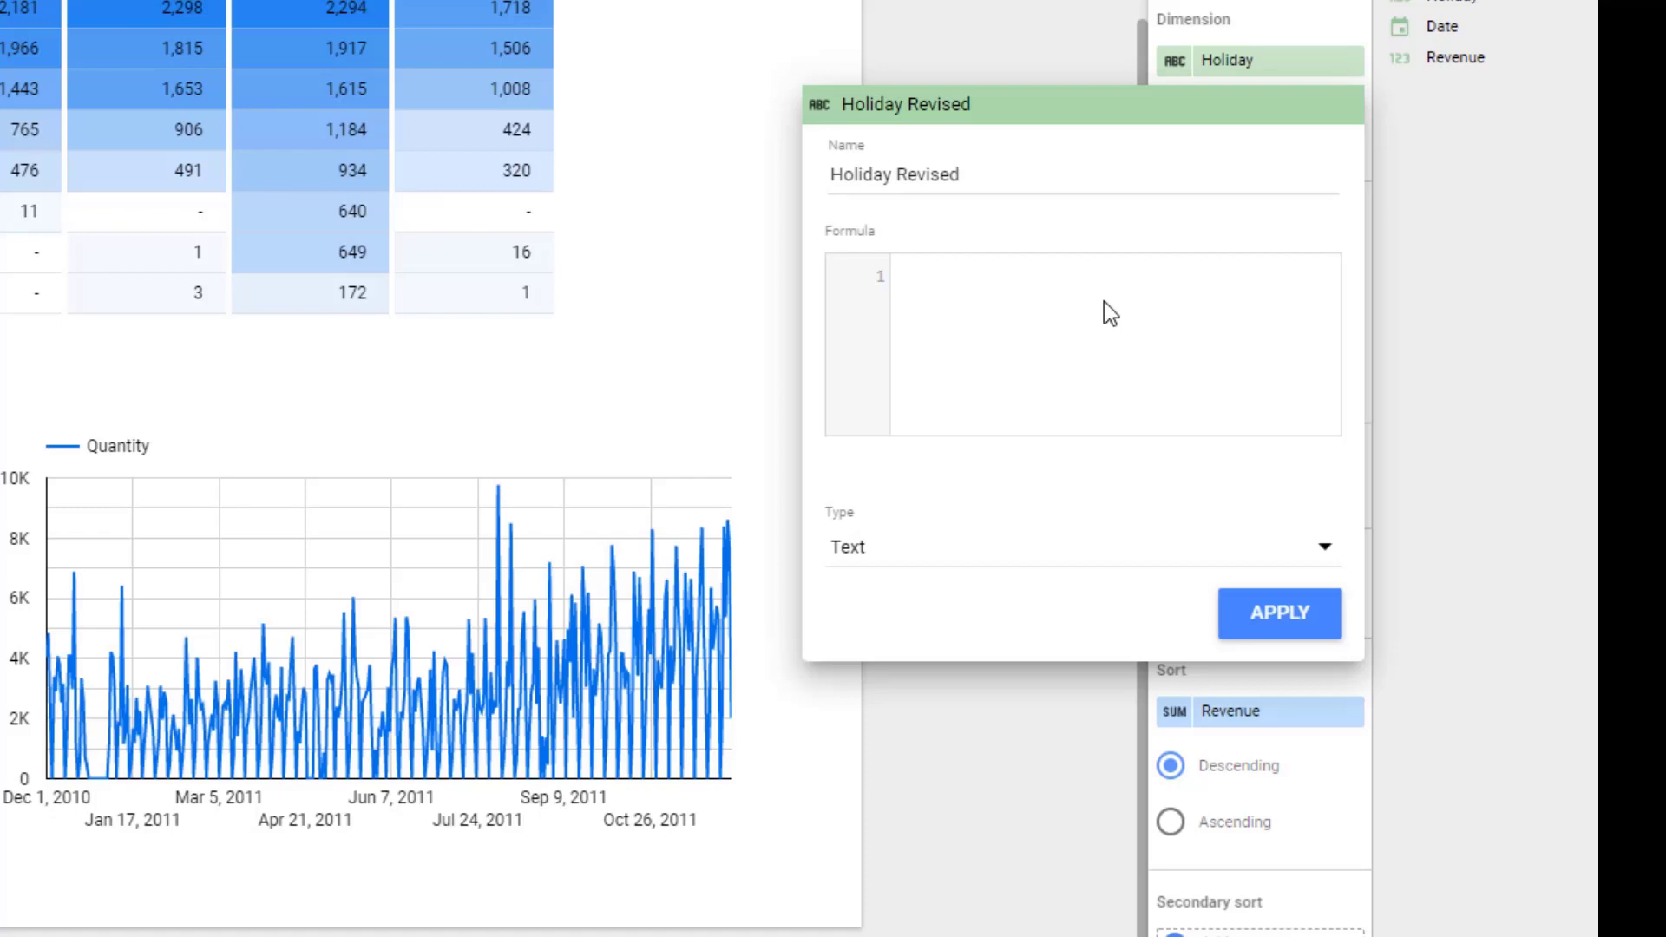
type("if")
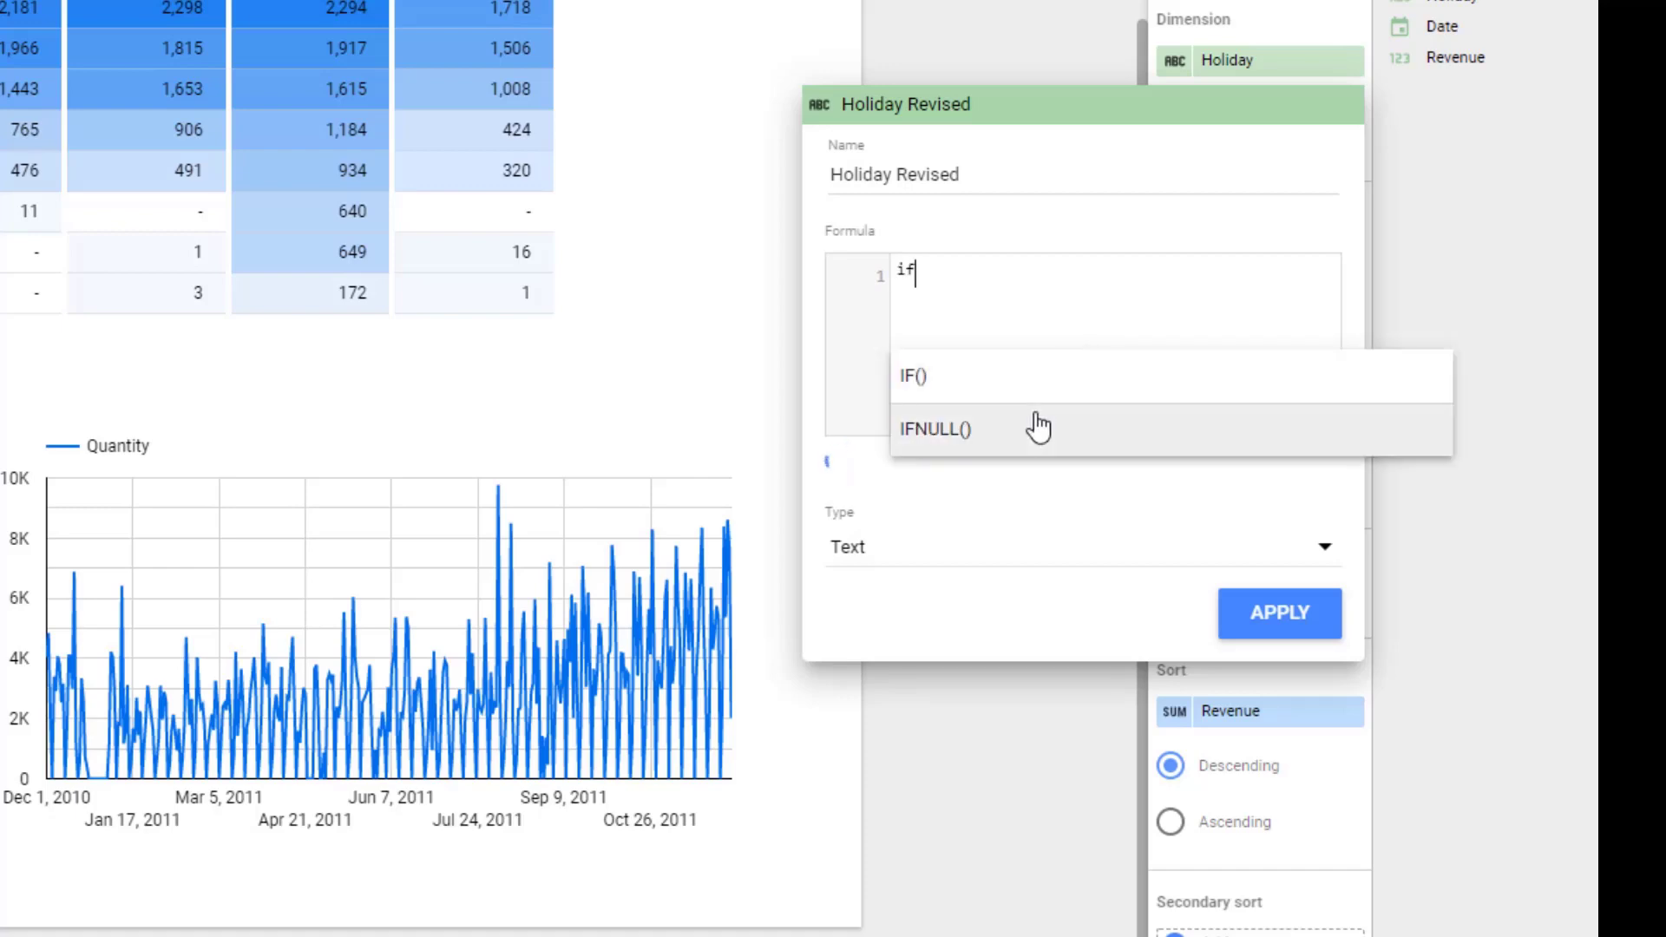
left_click(1034, 430)
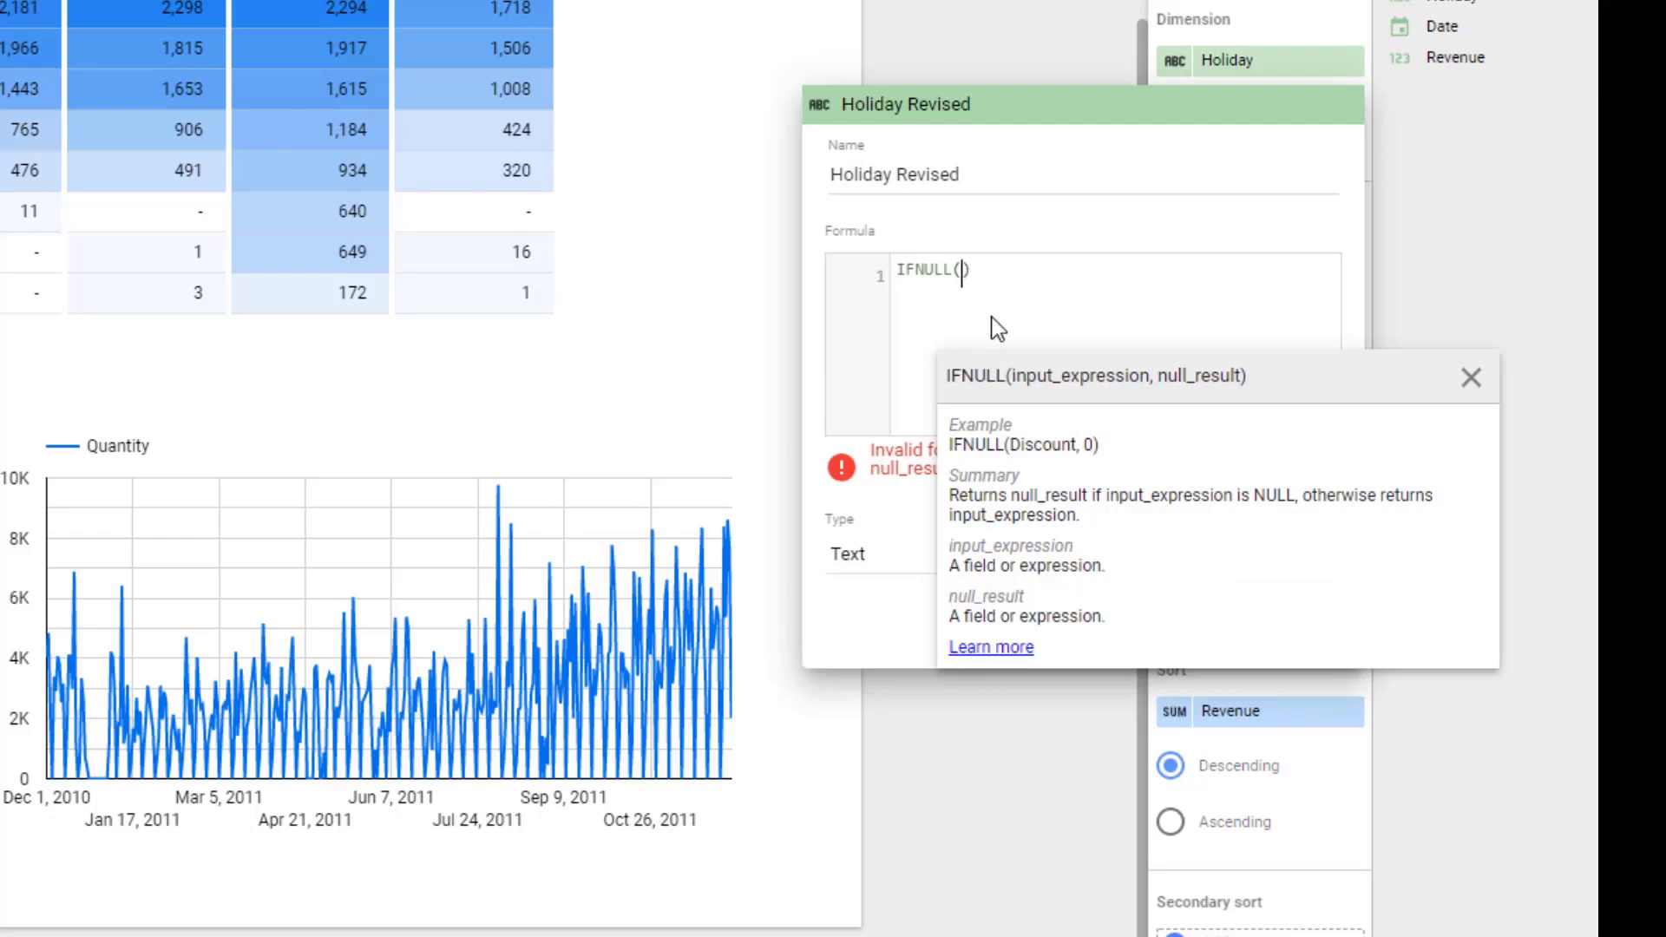
key("Right")
type("holid")
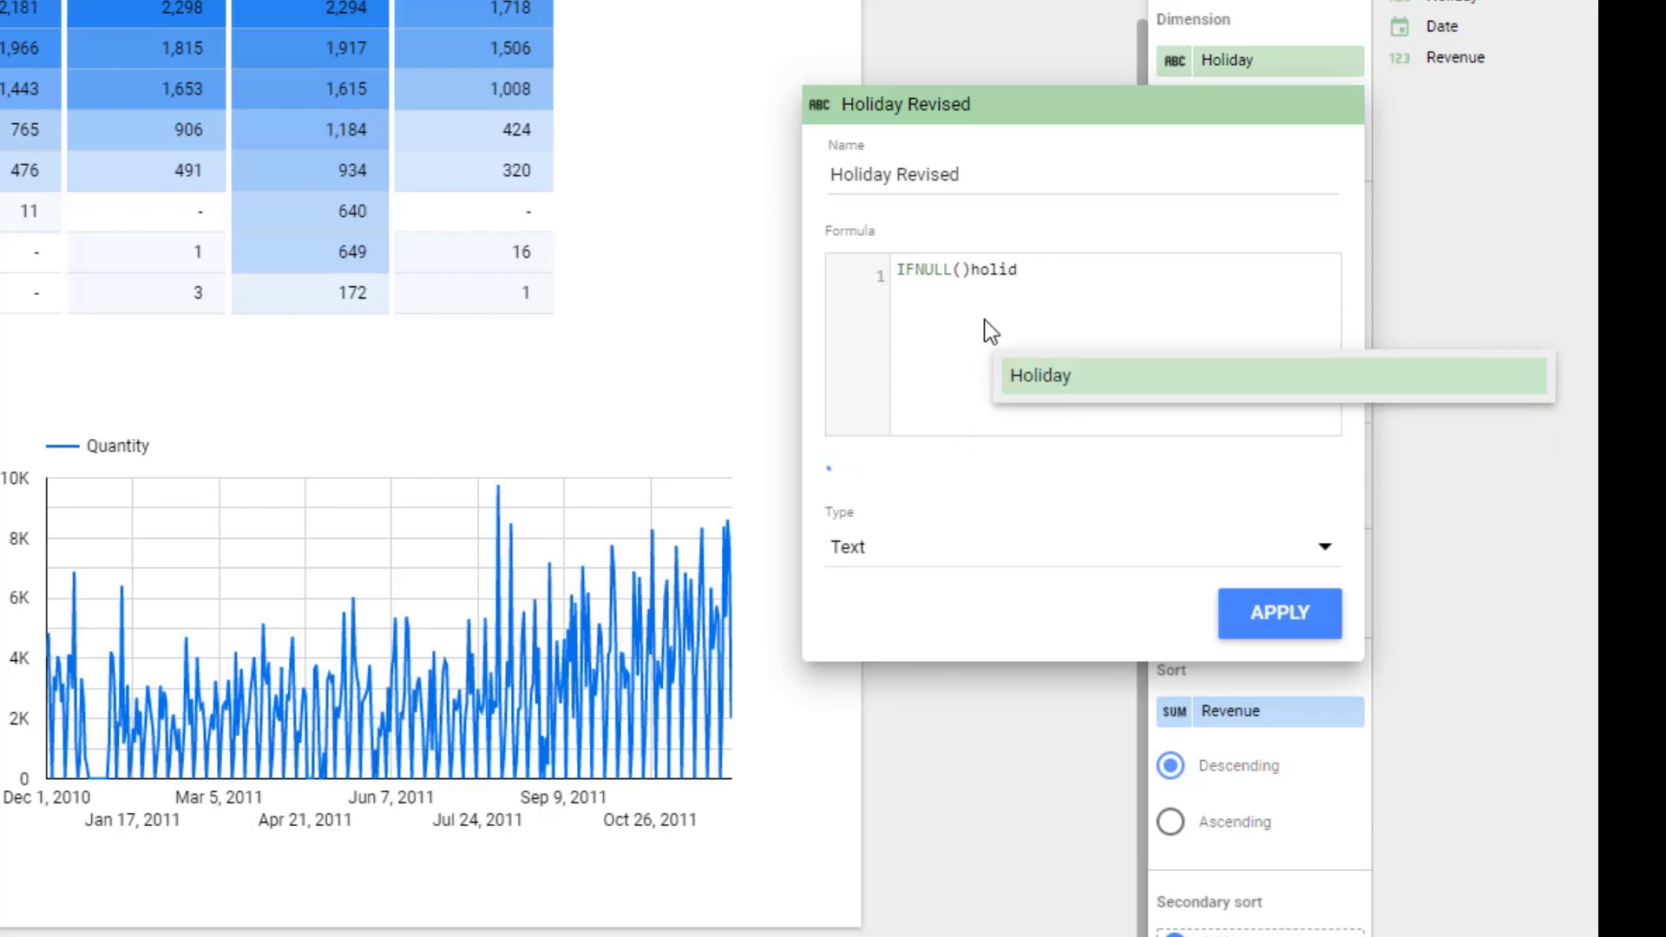
left_click(1143, 383)
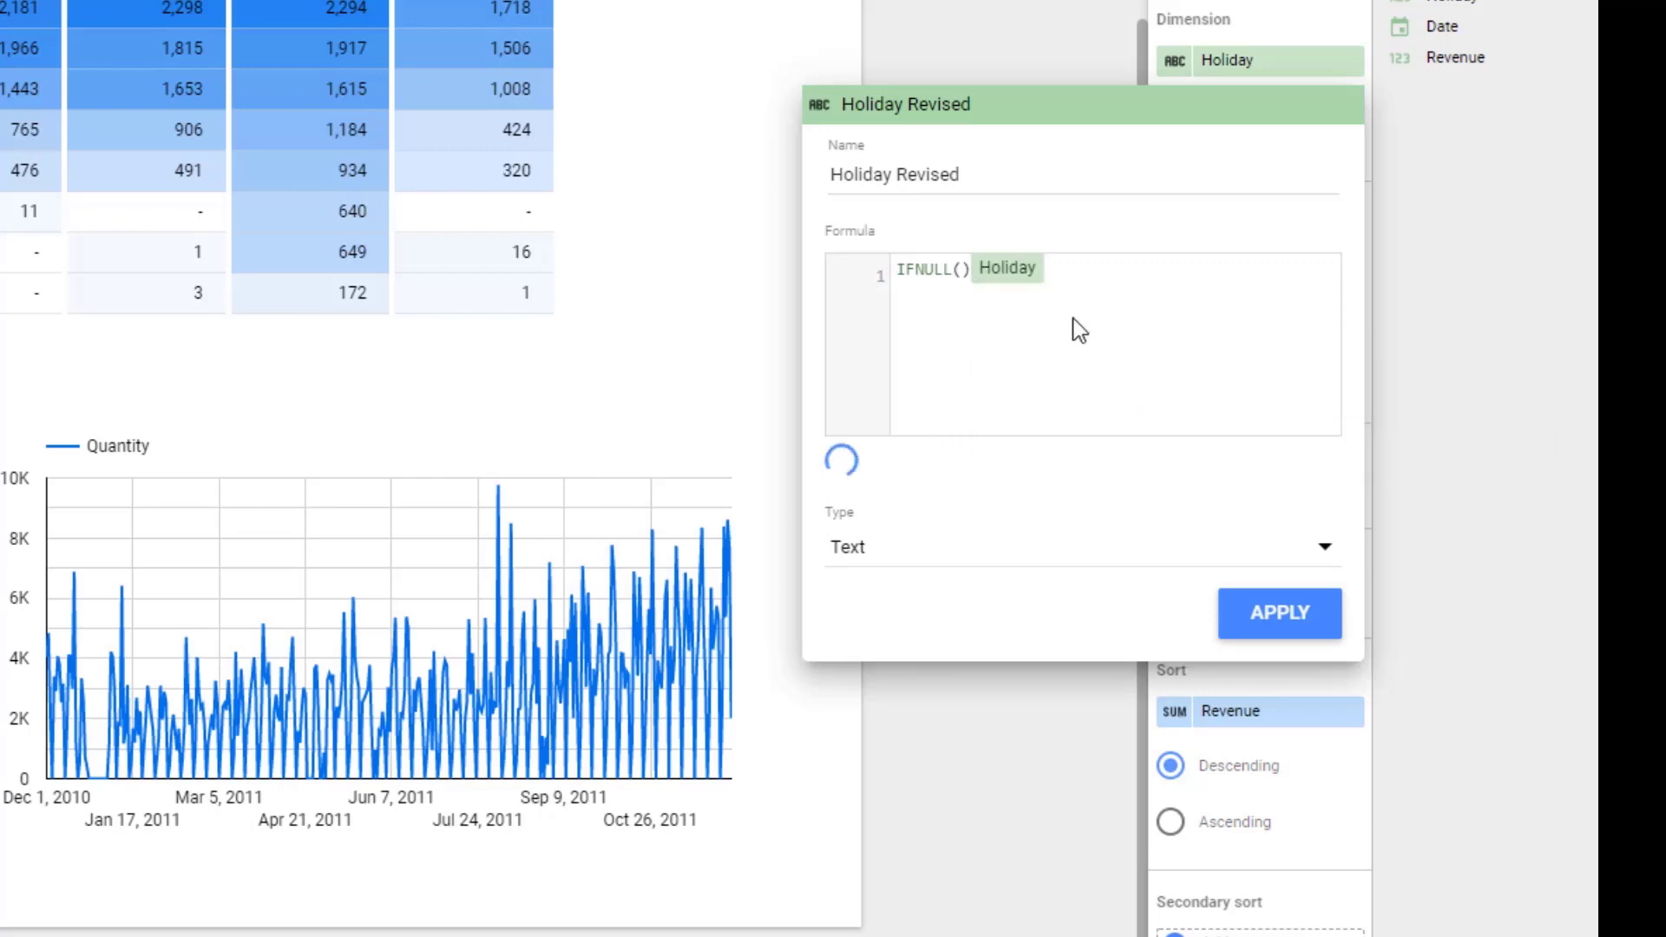
left_click(969, 276)
key("BackSpace")
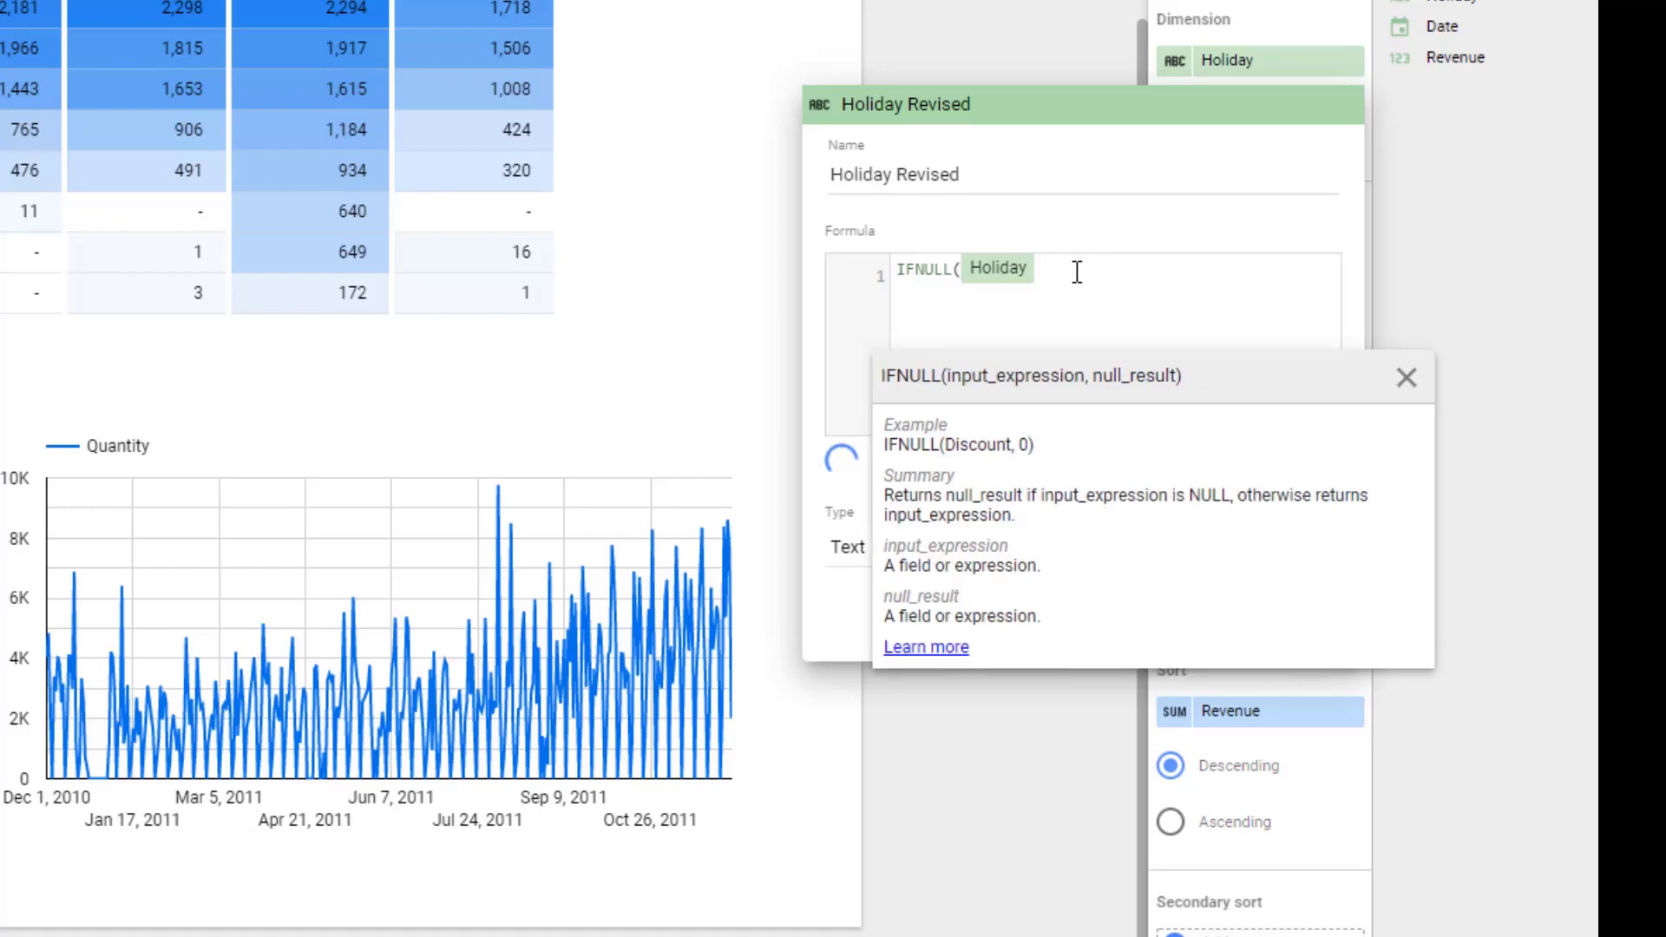
type(")")
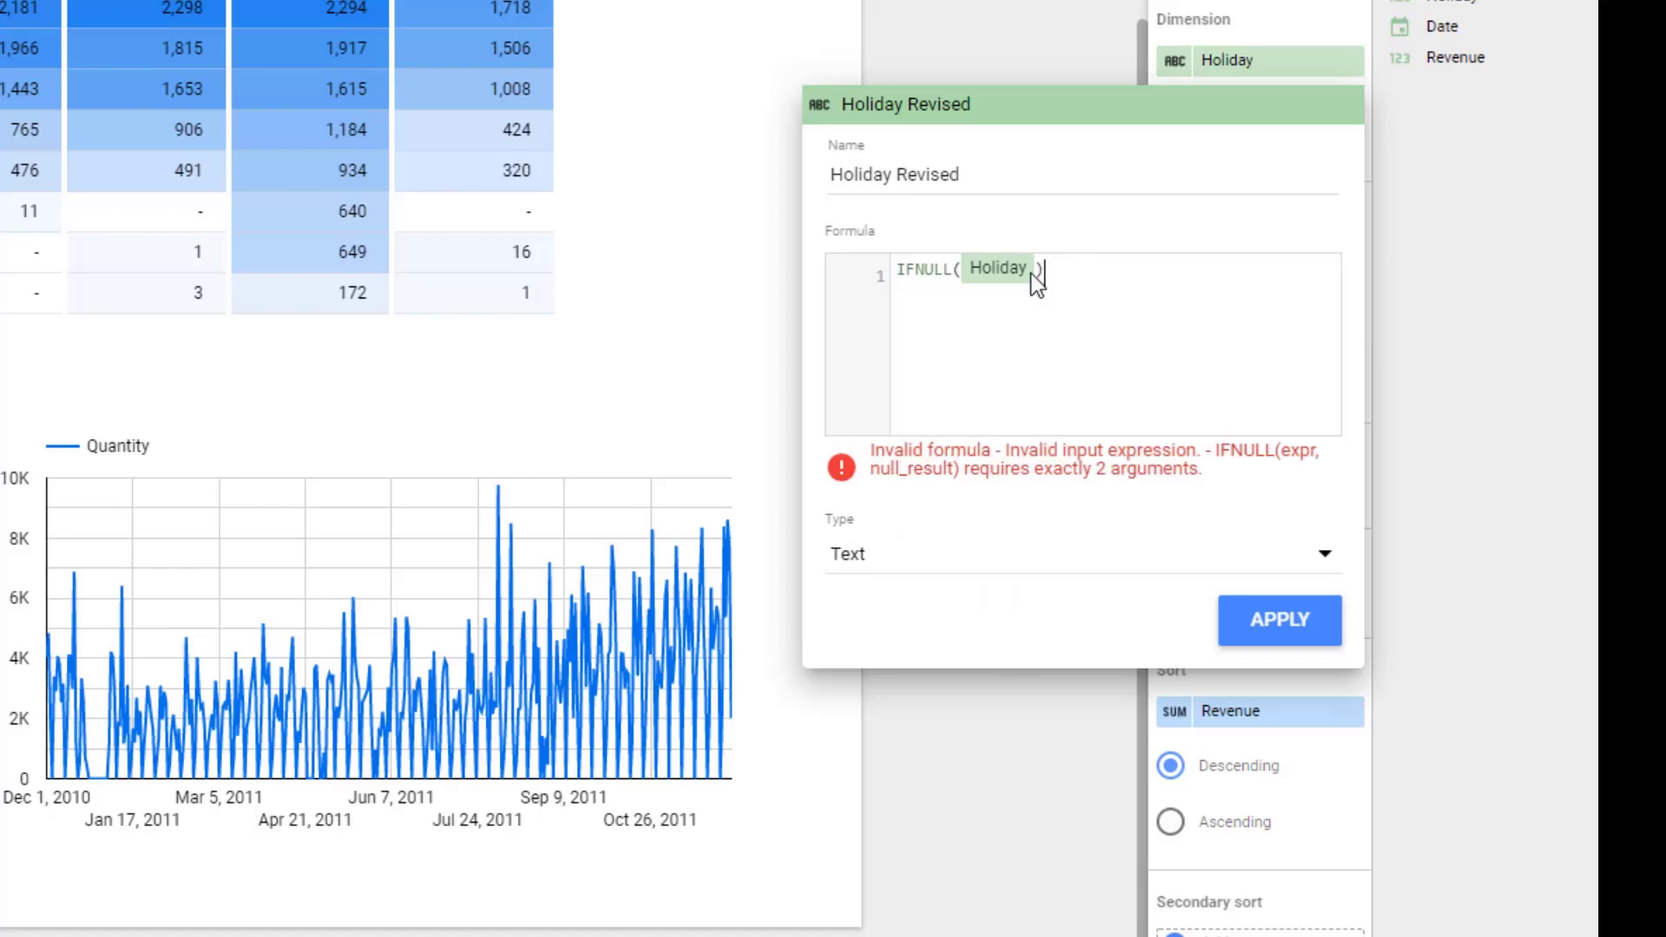
Add "Normal Day" as the null result of the IFNULL formula and apply the calculated field
left_click(1039, 270)
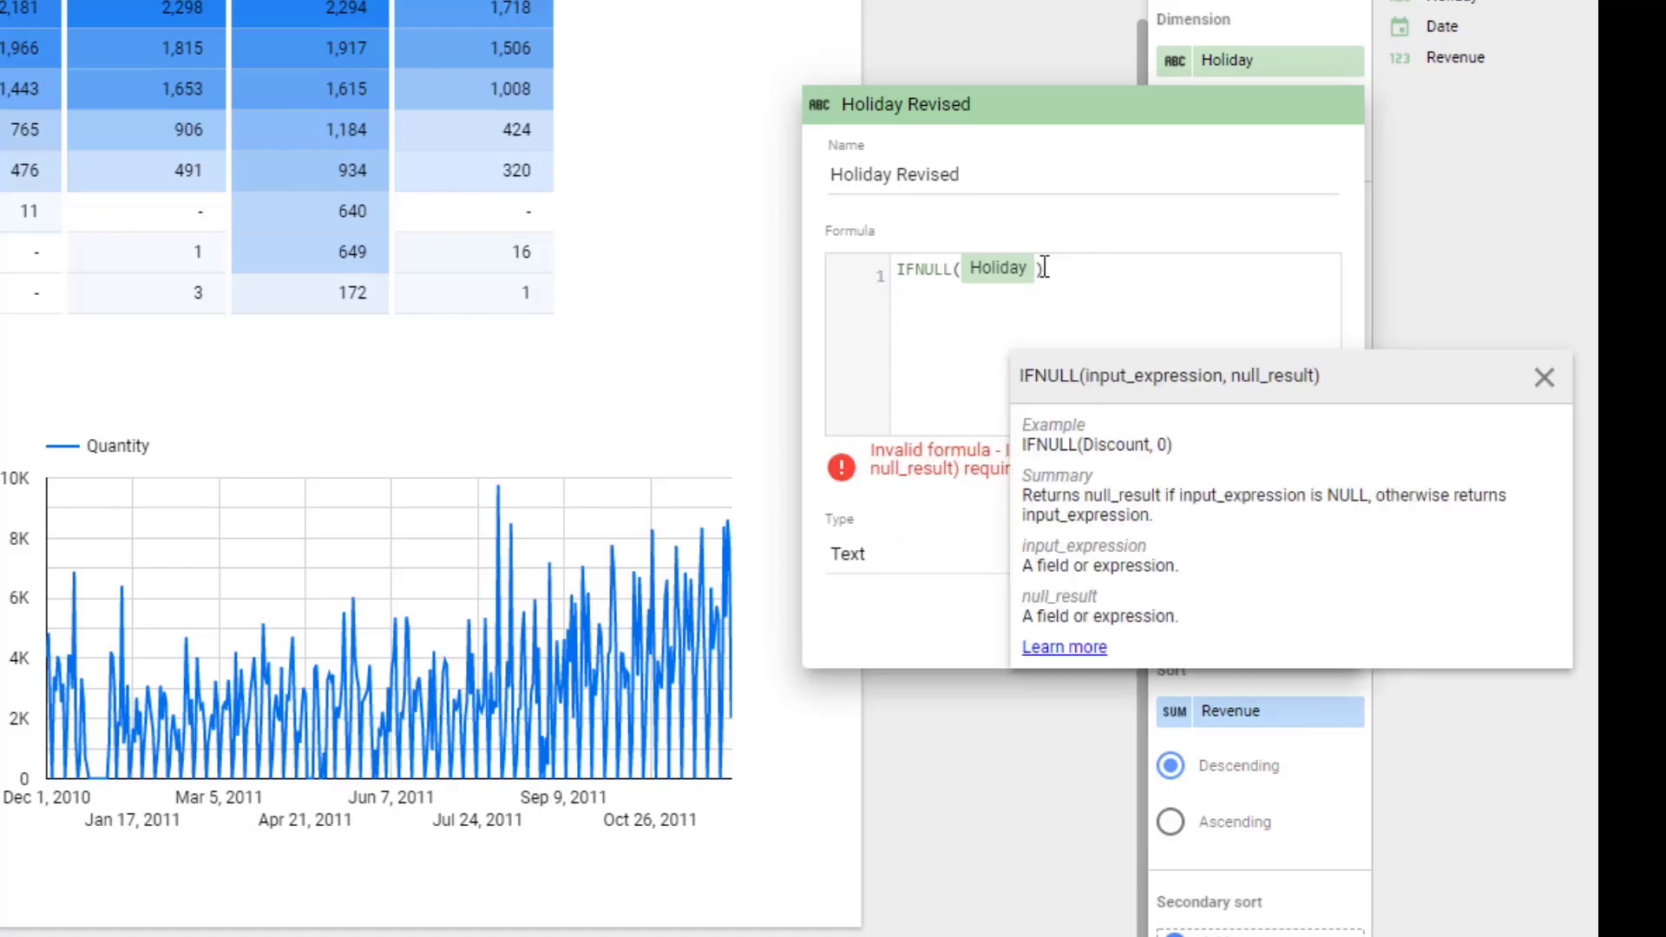
type(",")
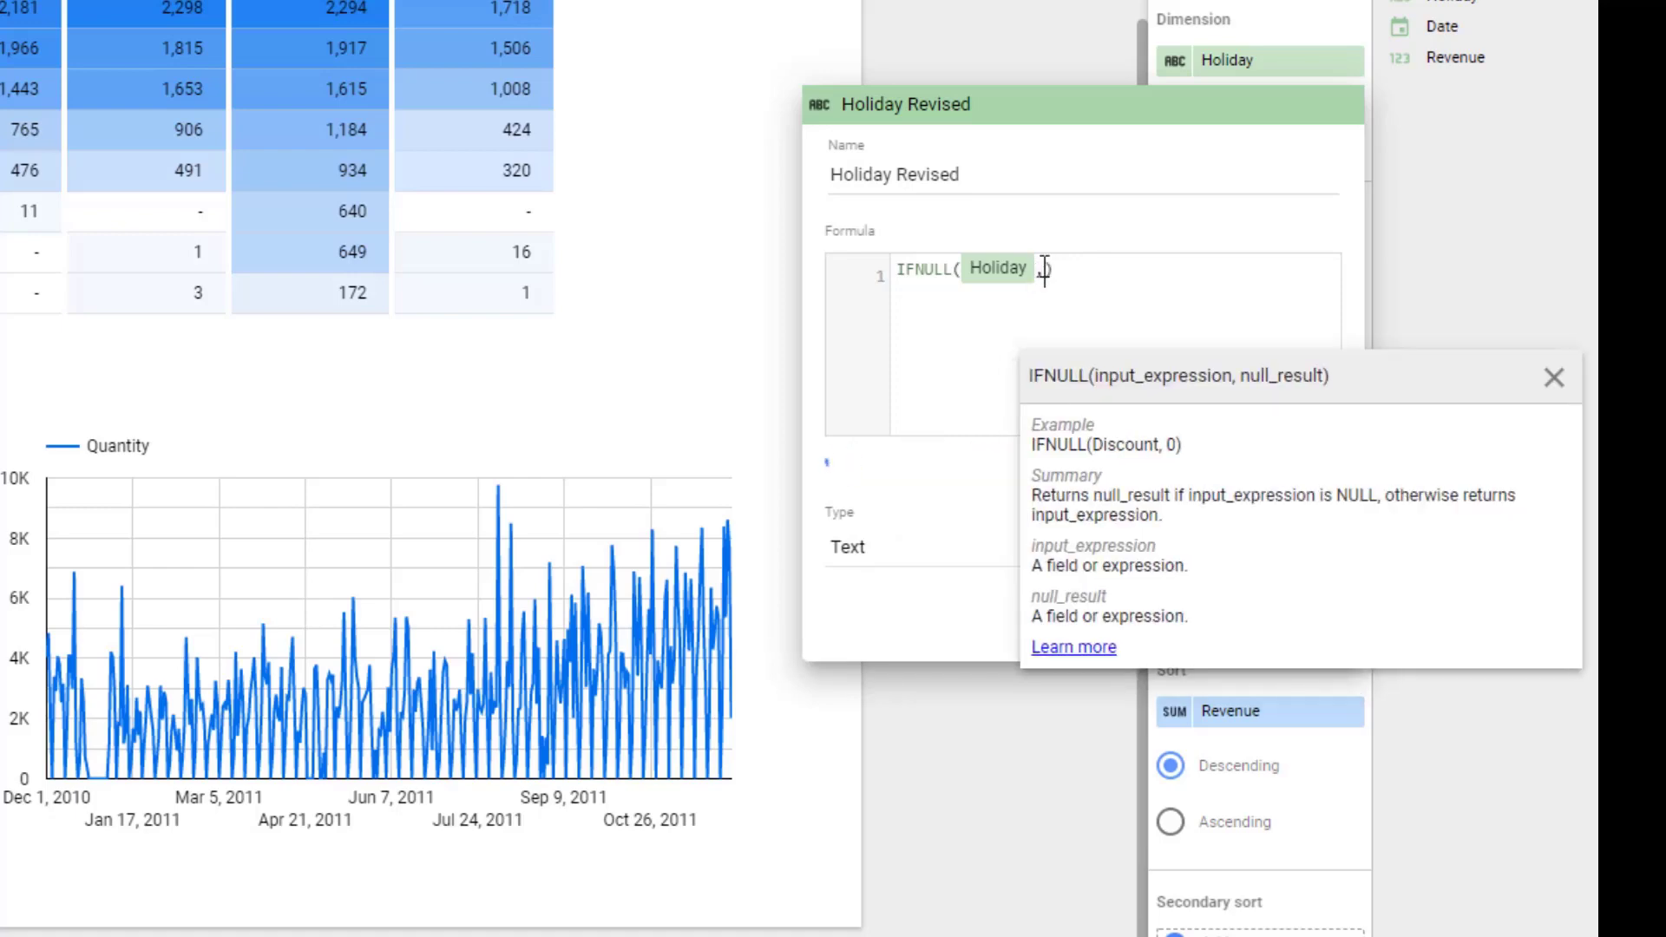
type("\"N")
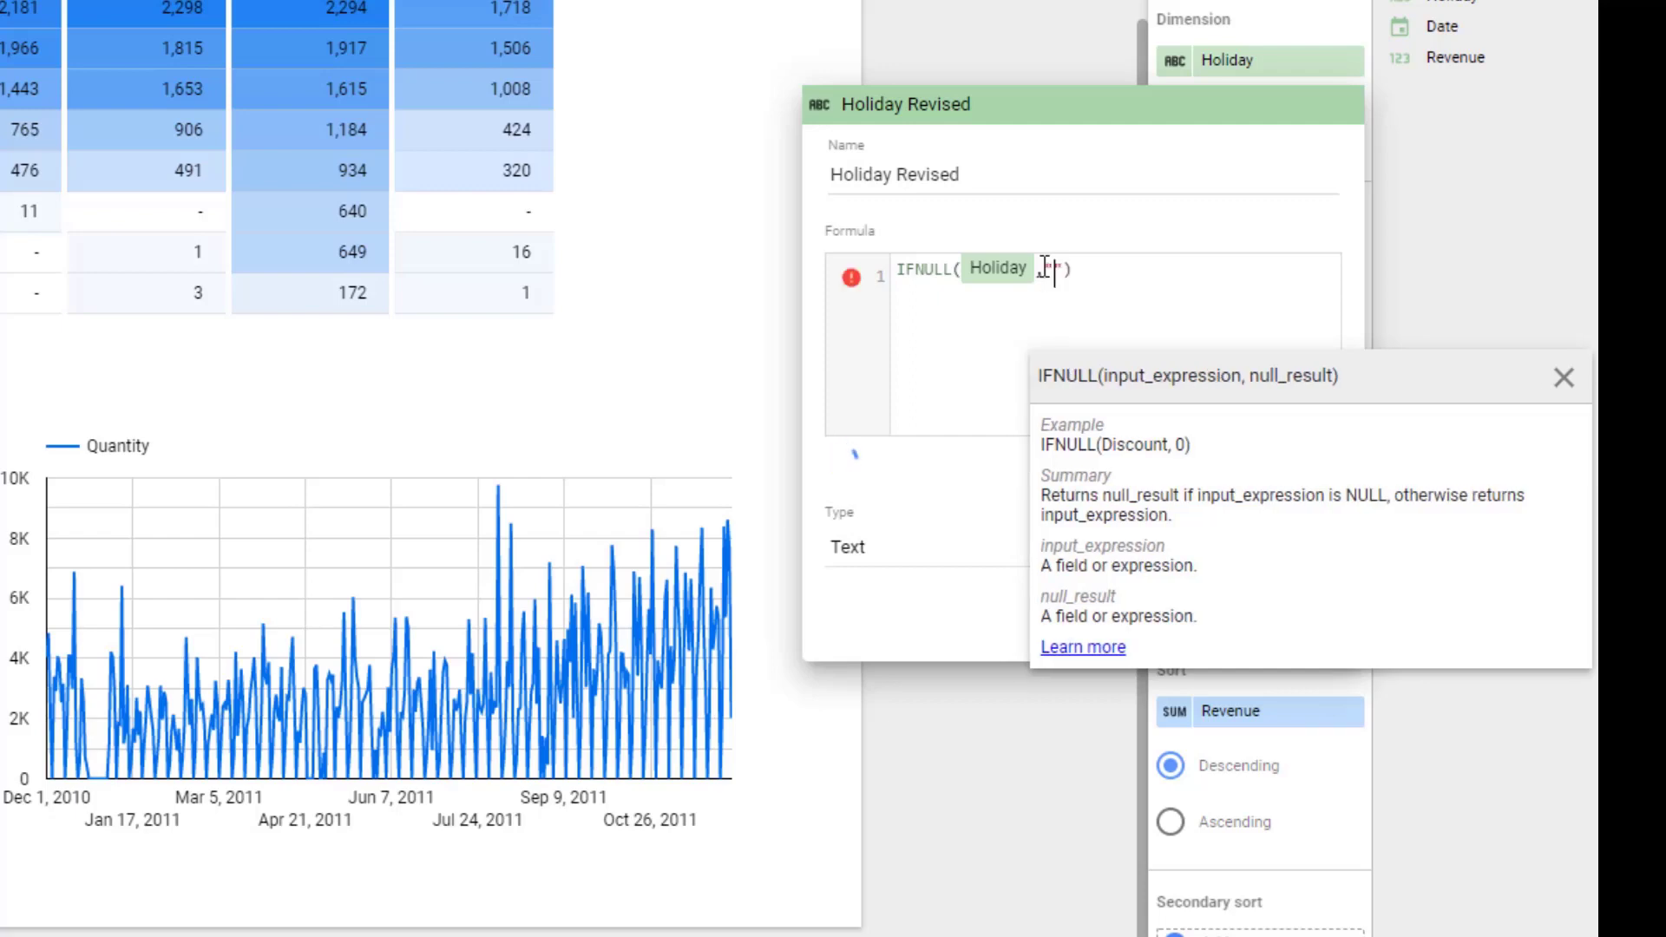
type("ormal Day")
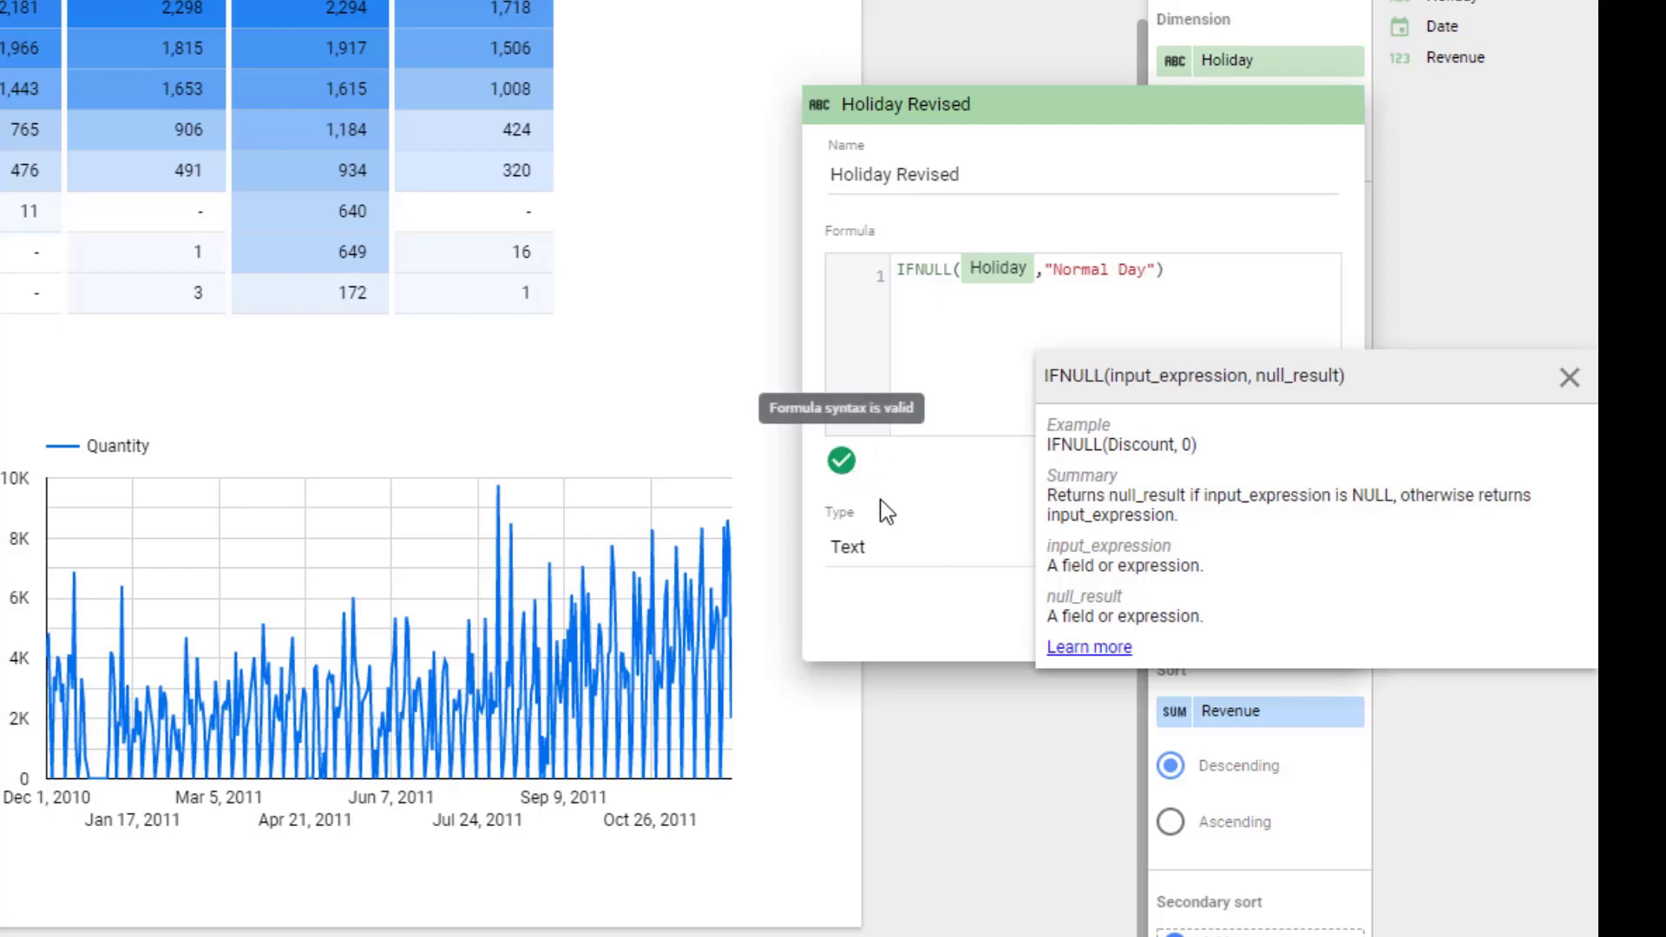
left_click(1567, 378)
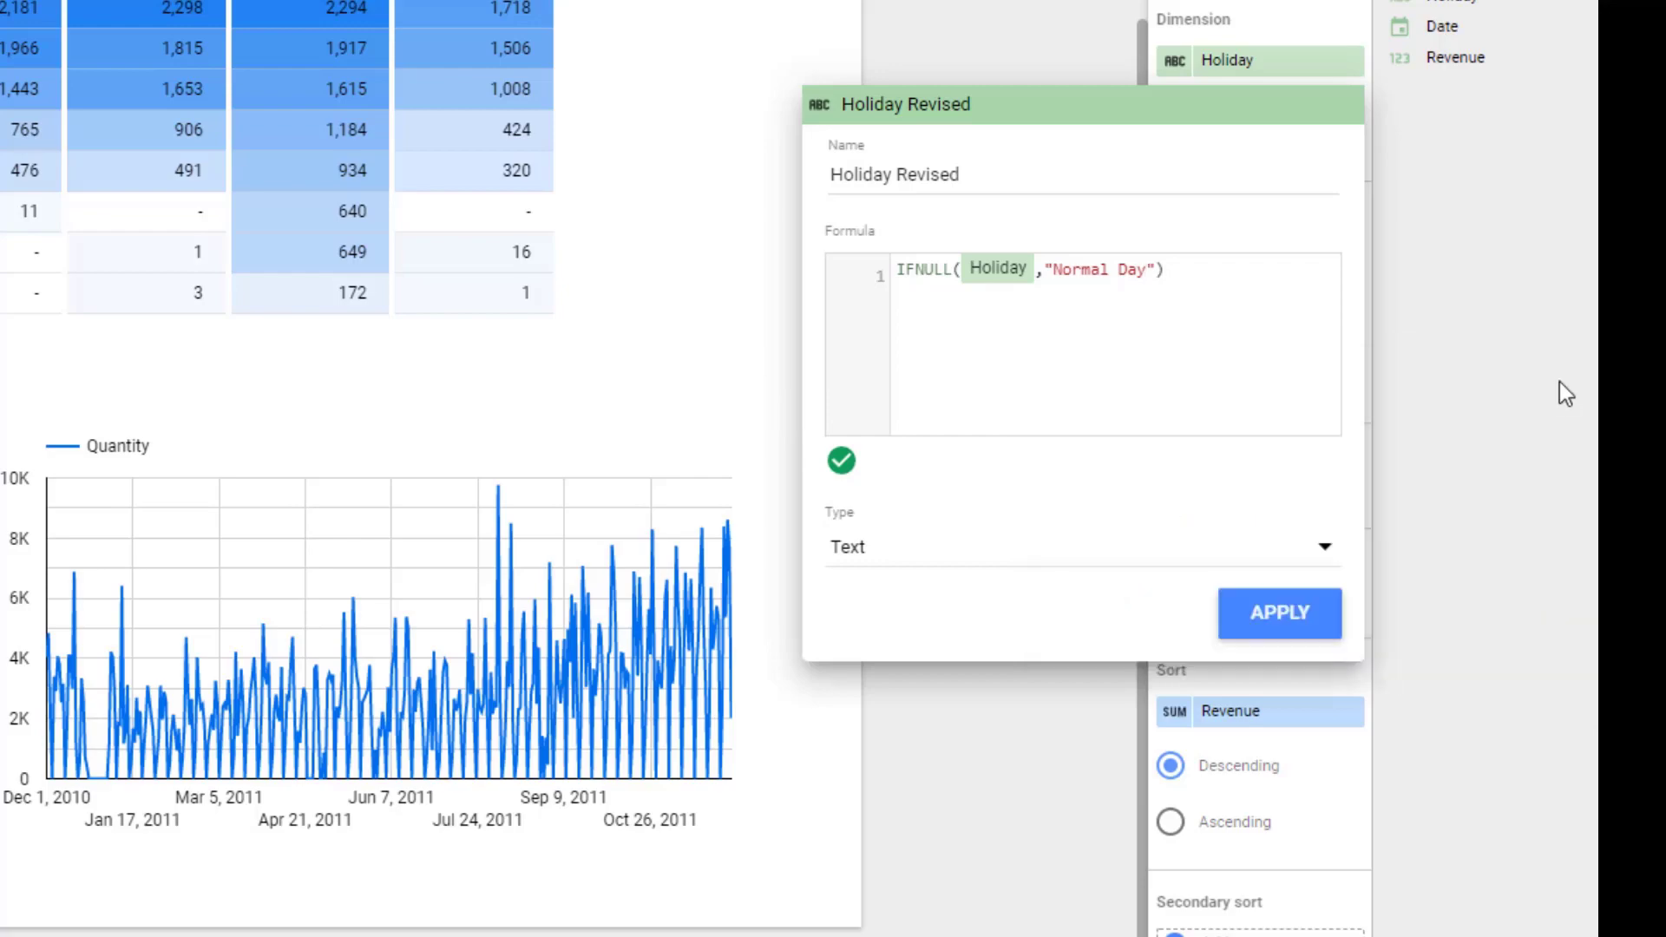
left_click(1250, 631)
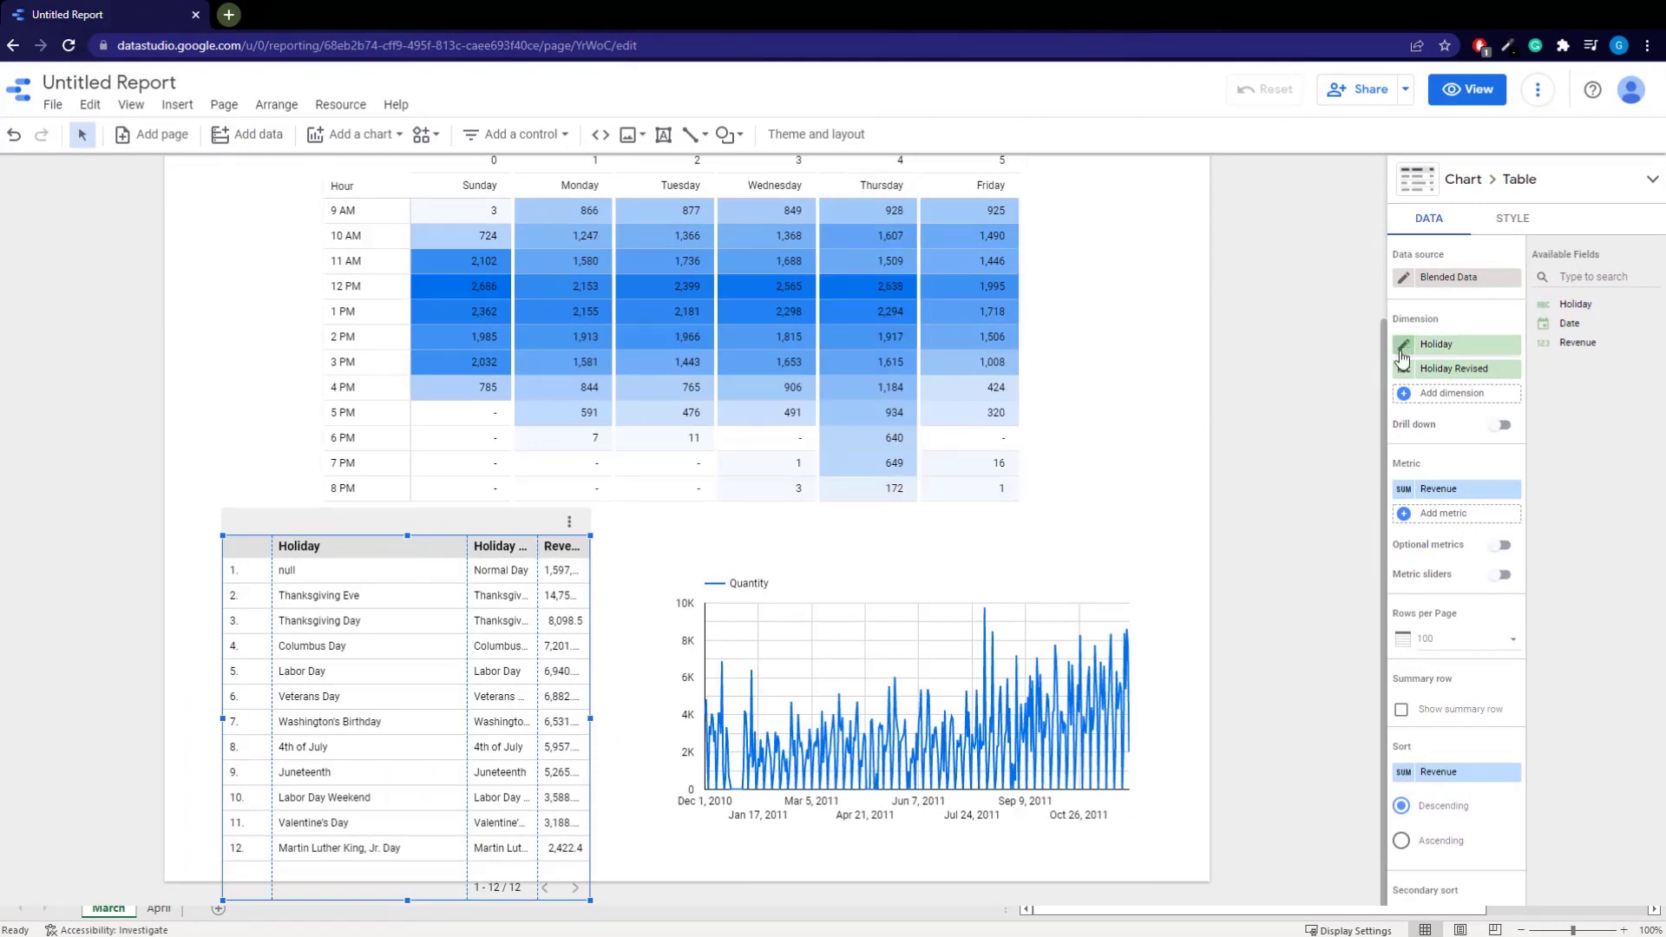
Remove the original Holiday dimension from the table and reposition the table at the page's lower left
left_click(1512, 346)
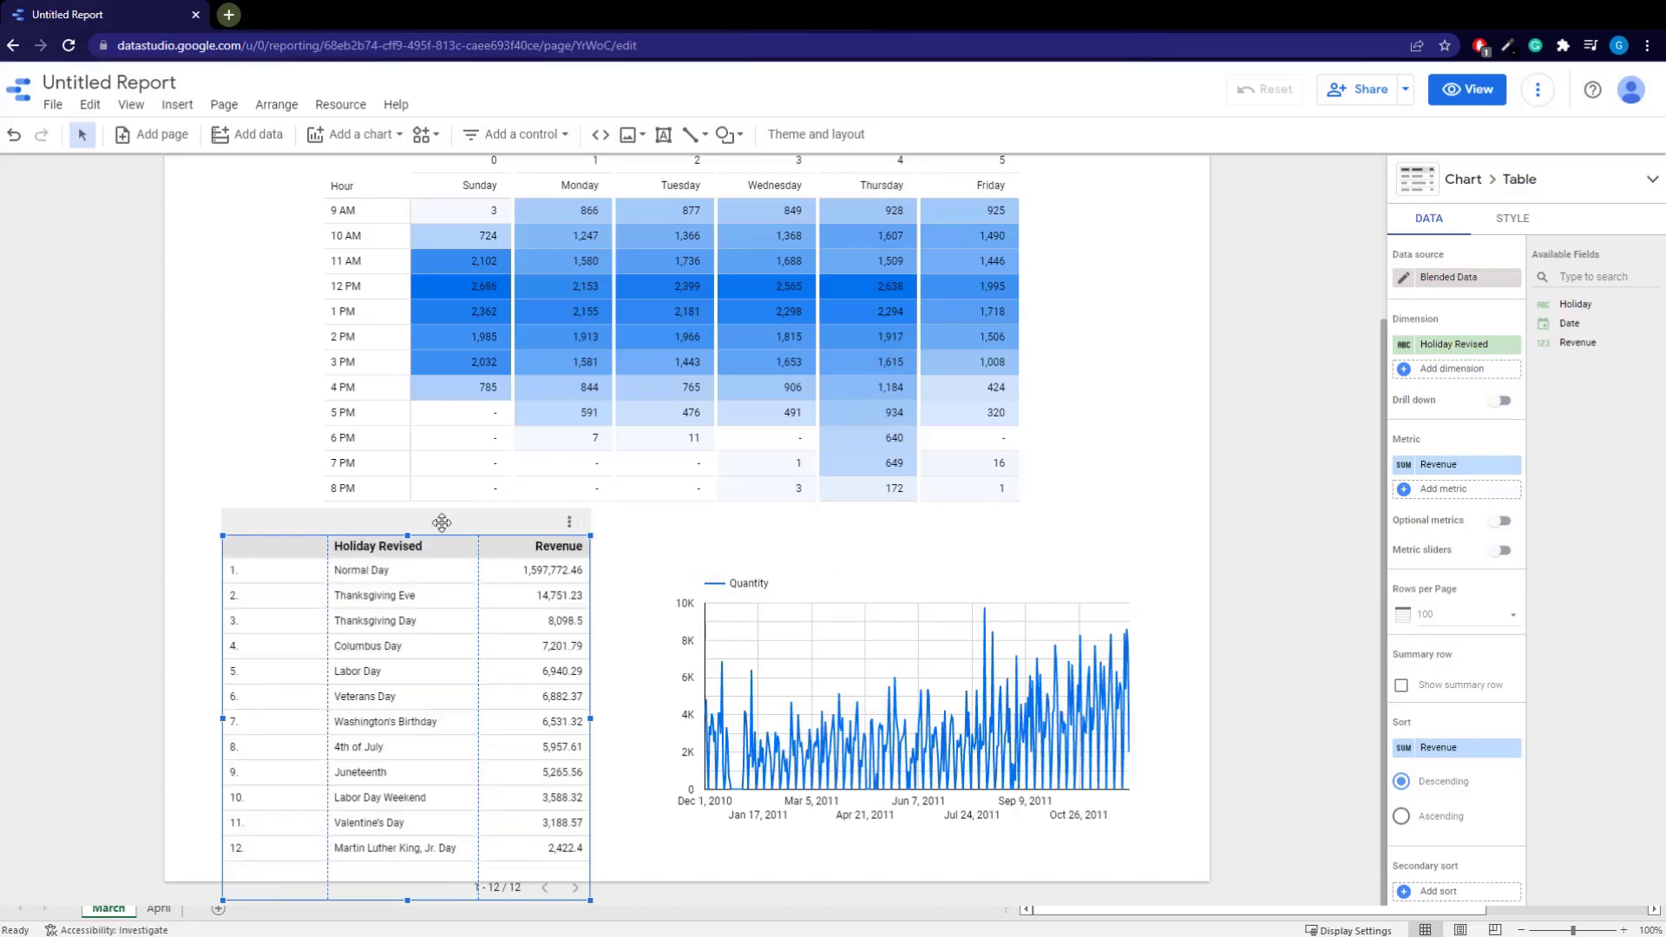
left_click_drag(438, 523, 427, 489)
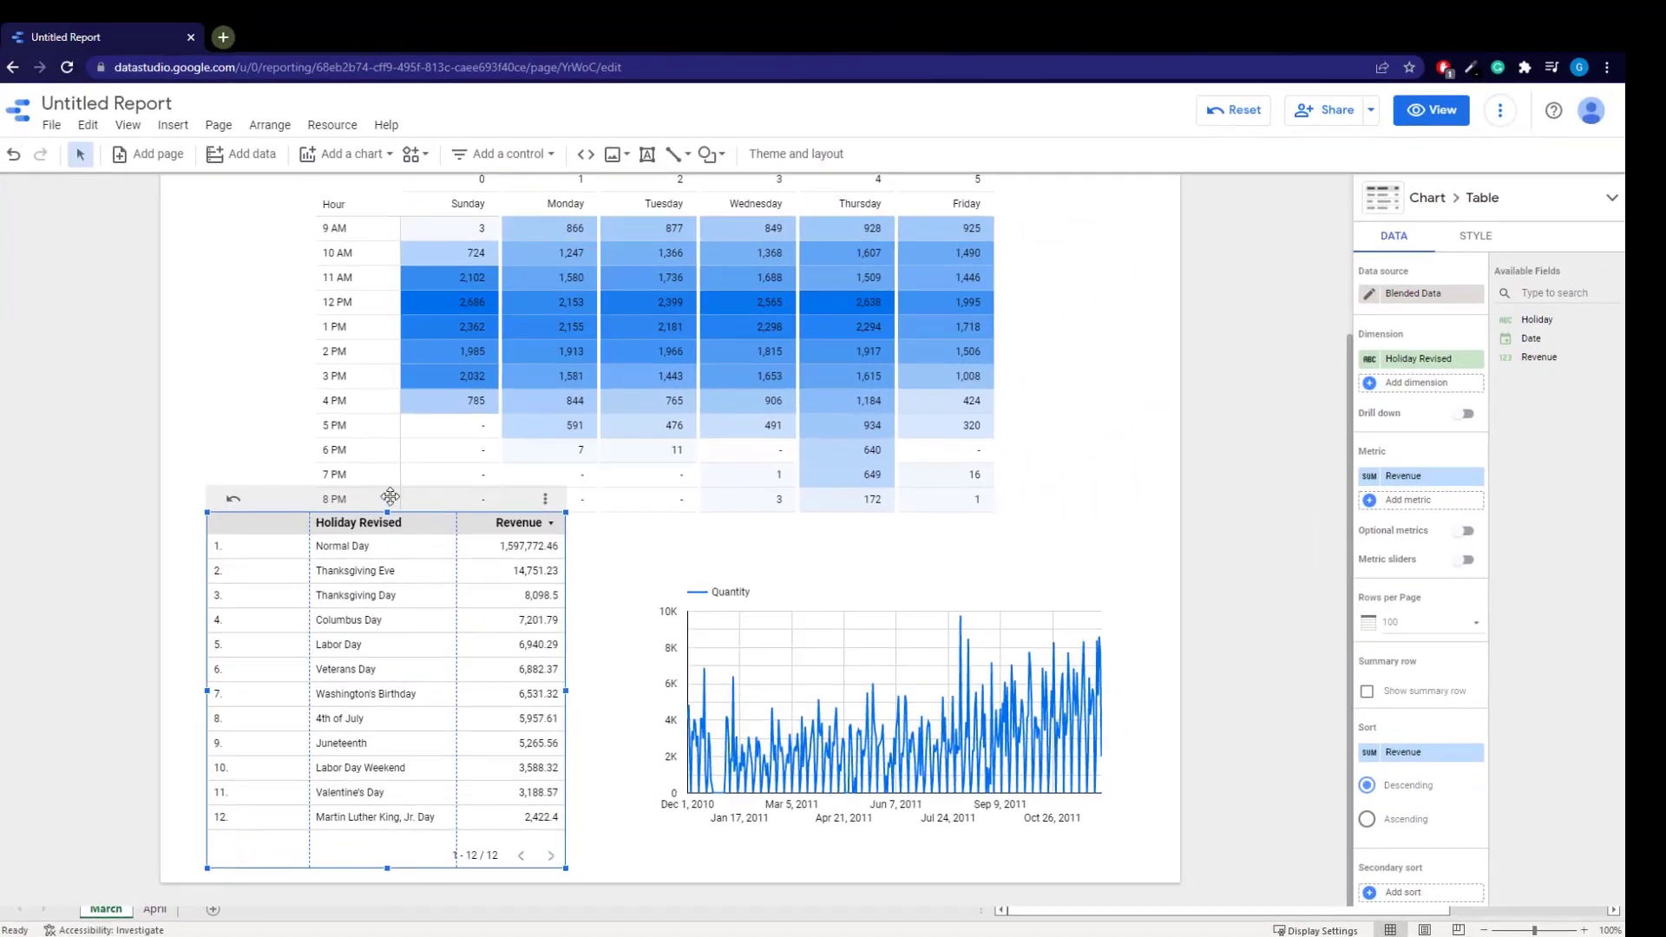
left_click_drag(390, 496, 375, 509)
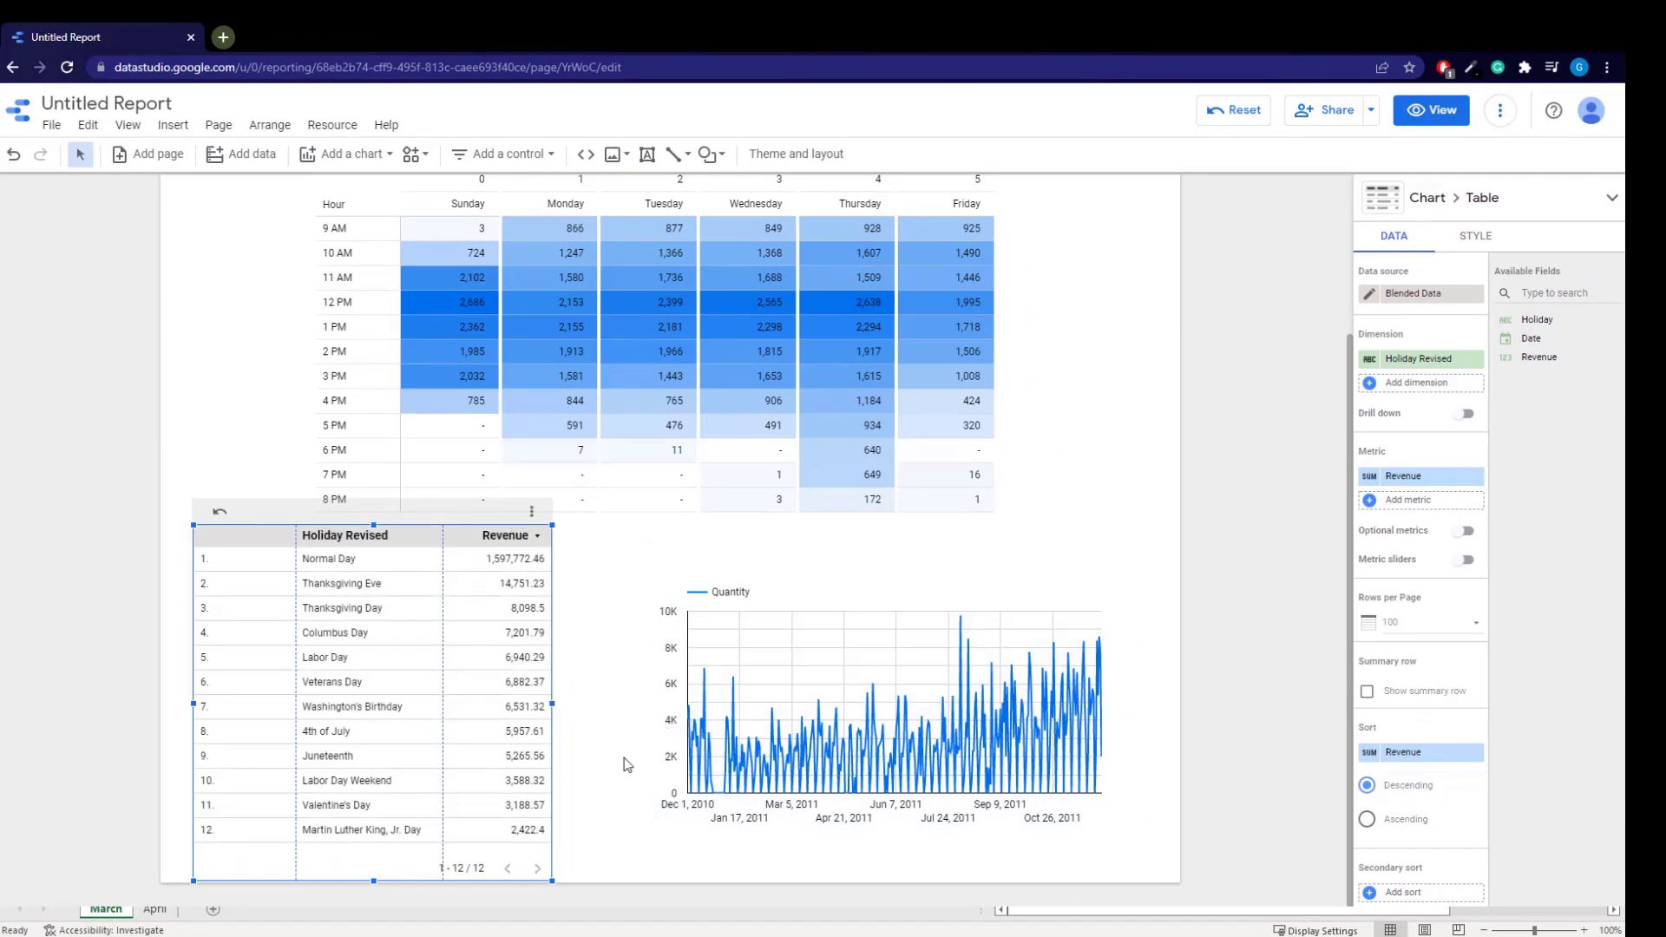
Move the weekday and hour pivot table up to the top edge of the page
scroll(612, 757, "up", 3)
scroll(613, 732, "down", 1)
scroll(613, 732, "up", 1)
scroll(614, 731, "down", 2)
scroll(614, 732, "up", 2)
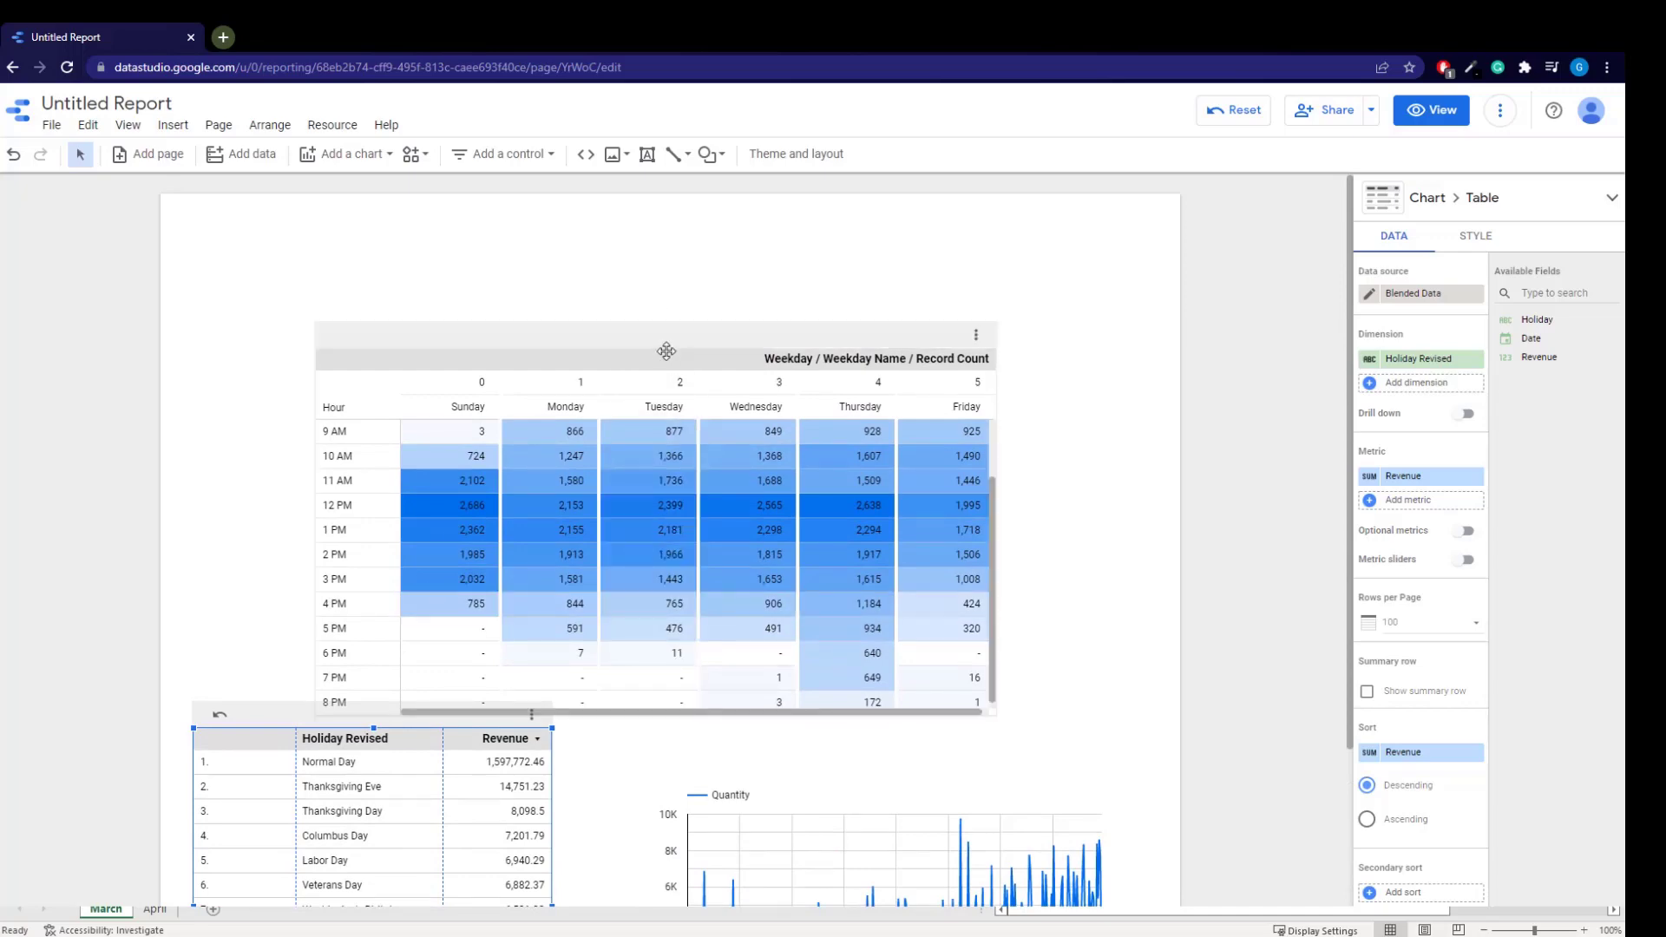
left_click_drag(664, 346, 673, 246)
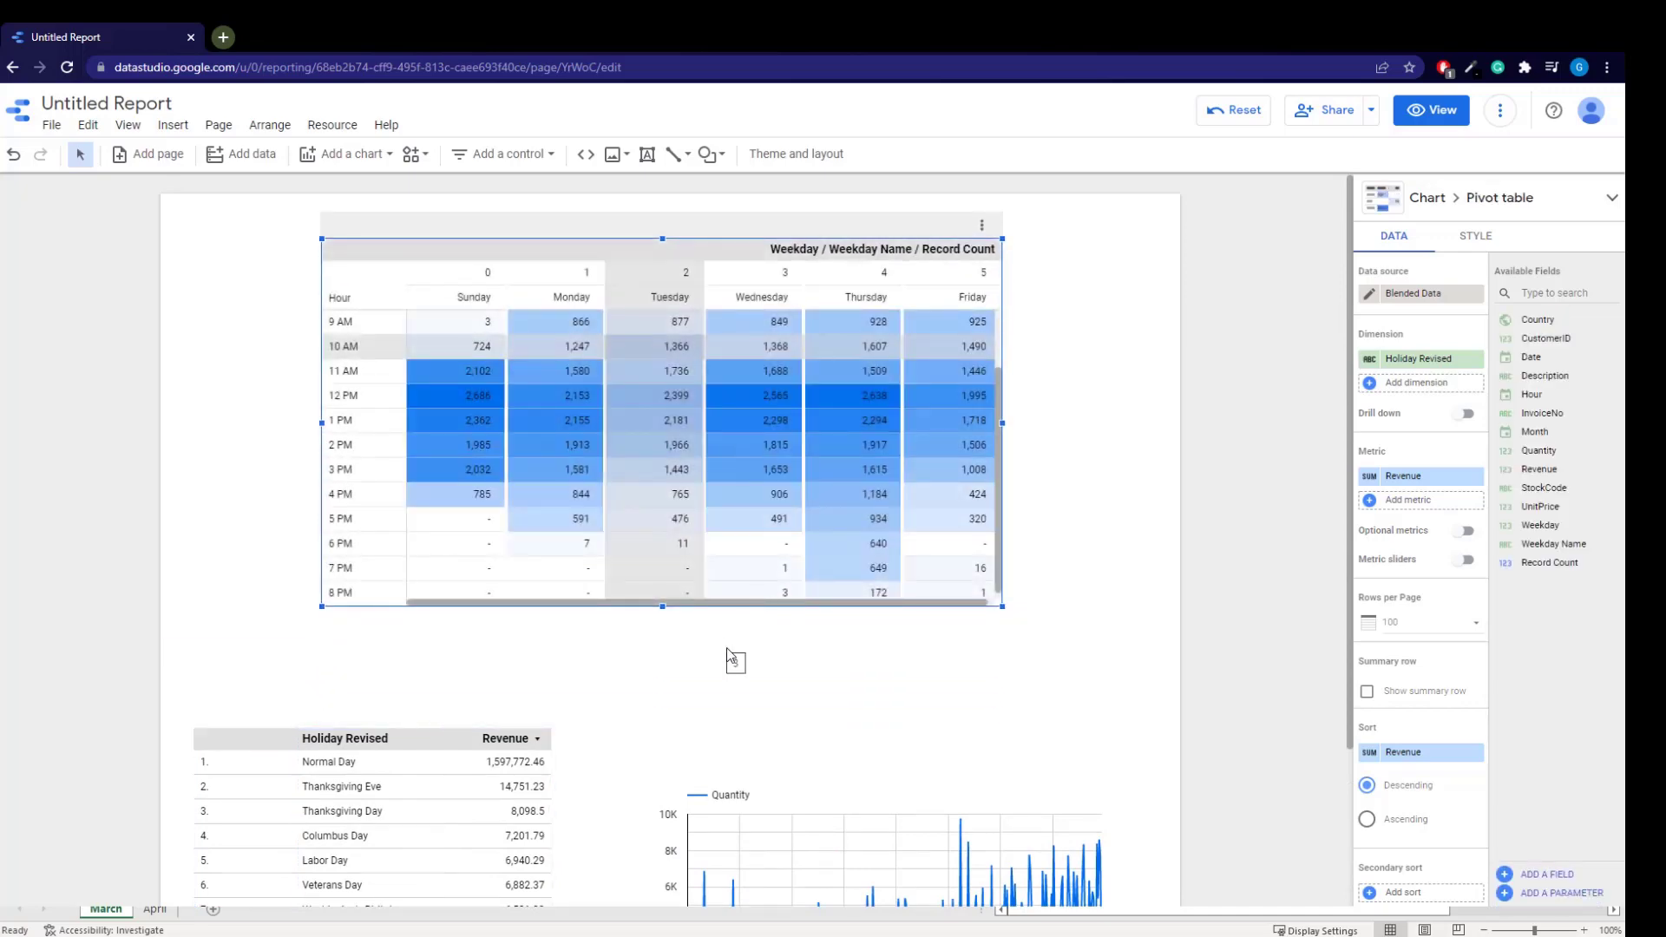
Shift the Quantity time series up and left, and move the holiday table up beneath the pivot table
scroll(729, 659, "down", 3)
left_click(918, 546)
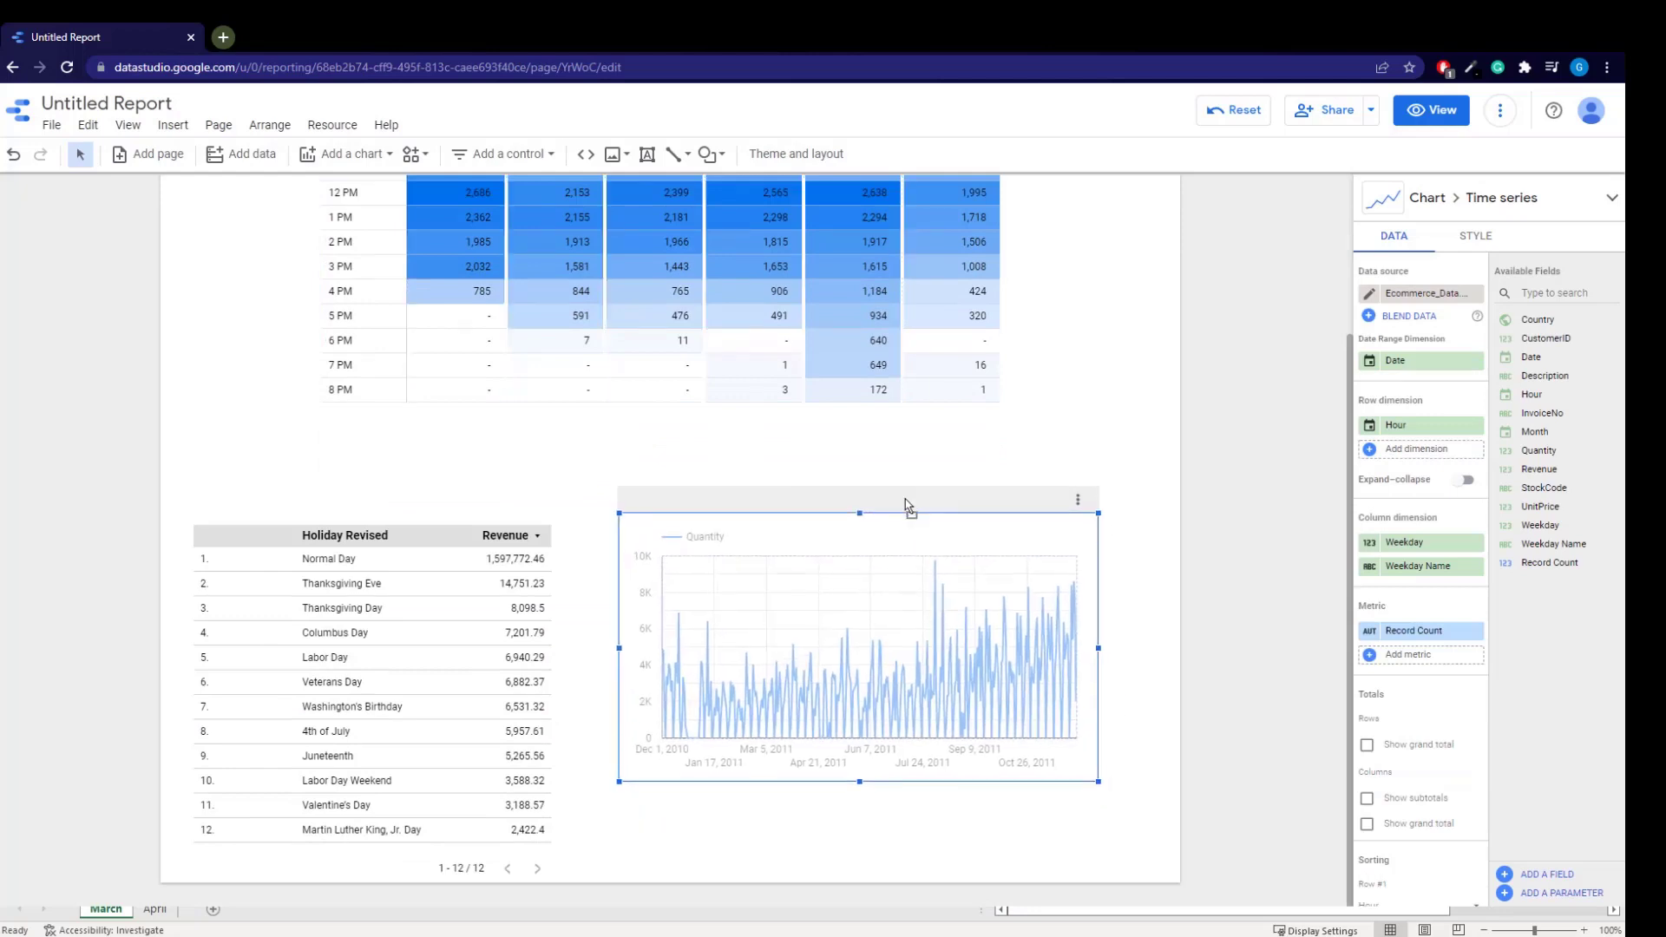
left_click(431, 517)
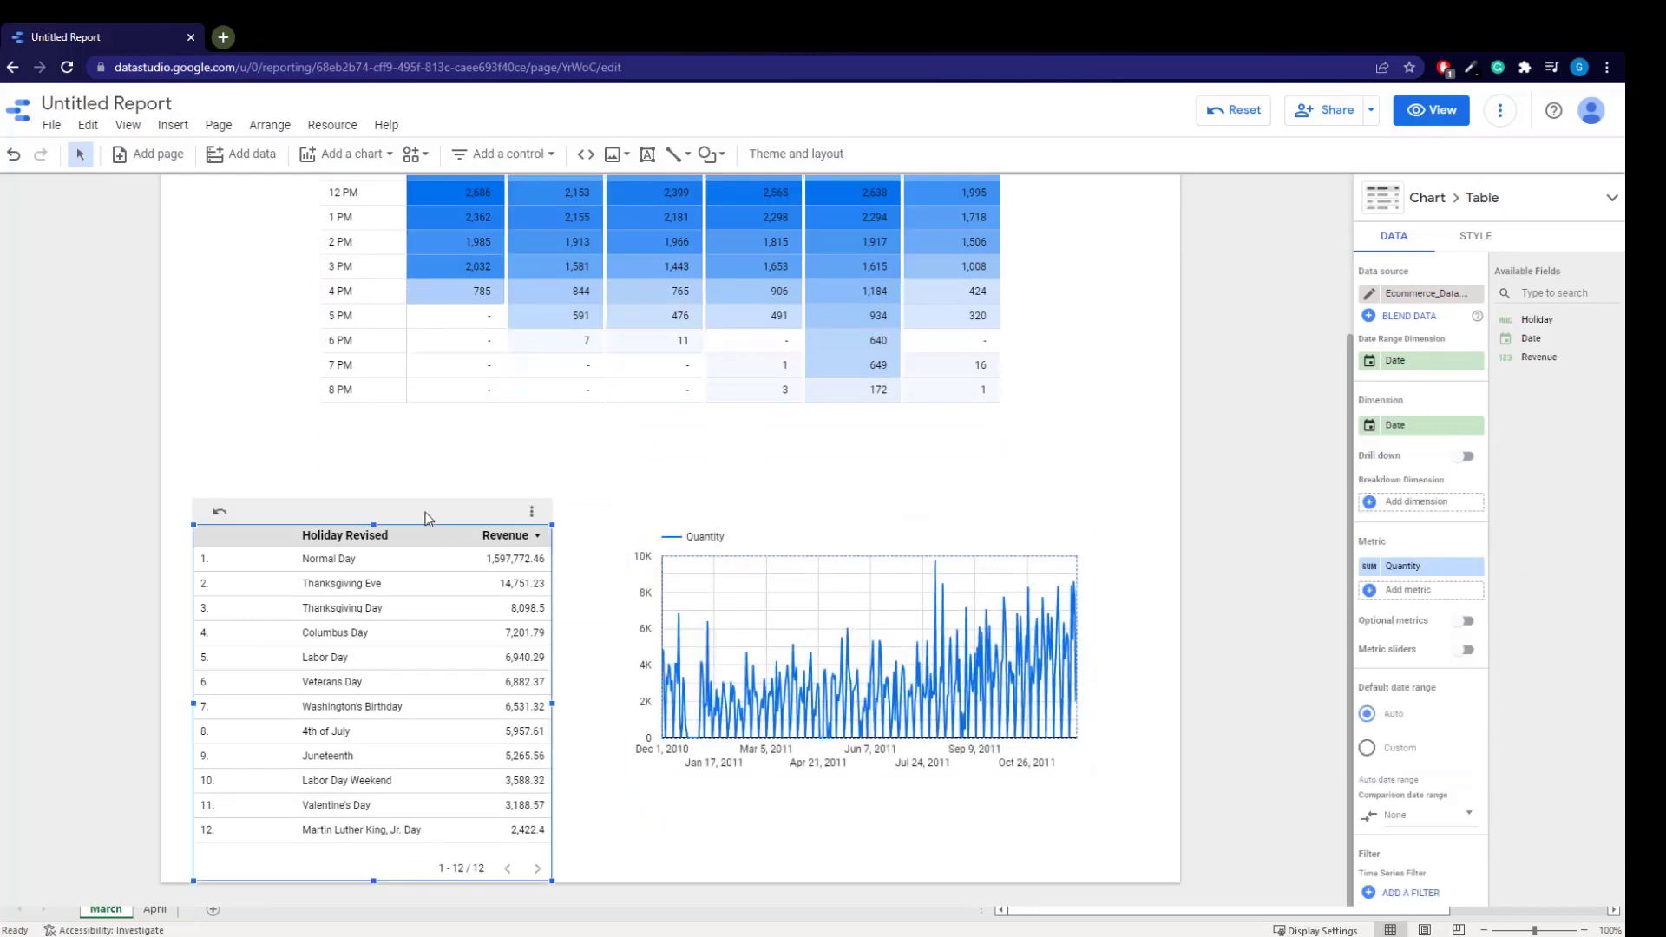
left_click_drag(406, 513, 423, 450)
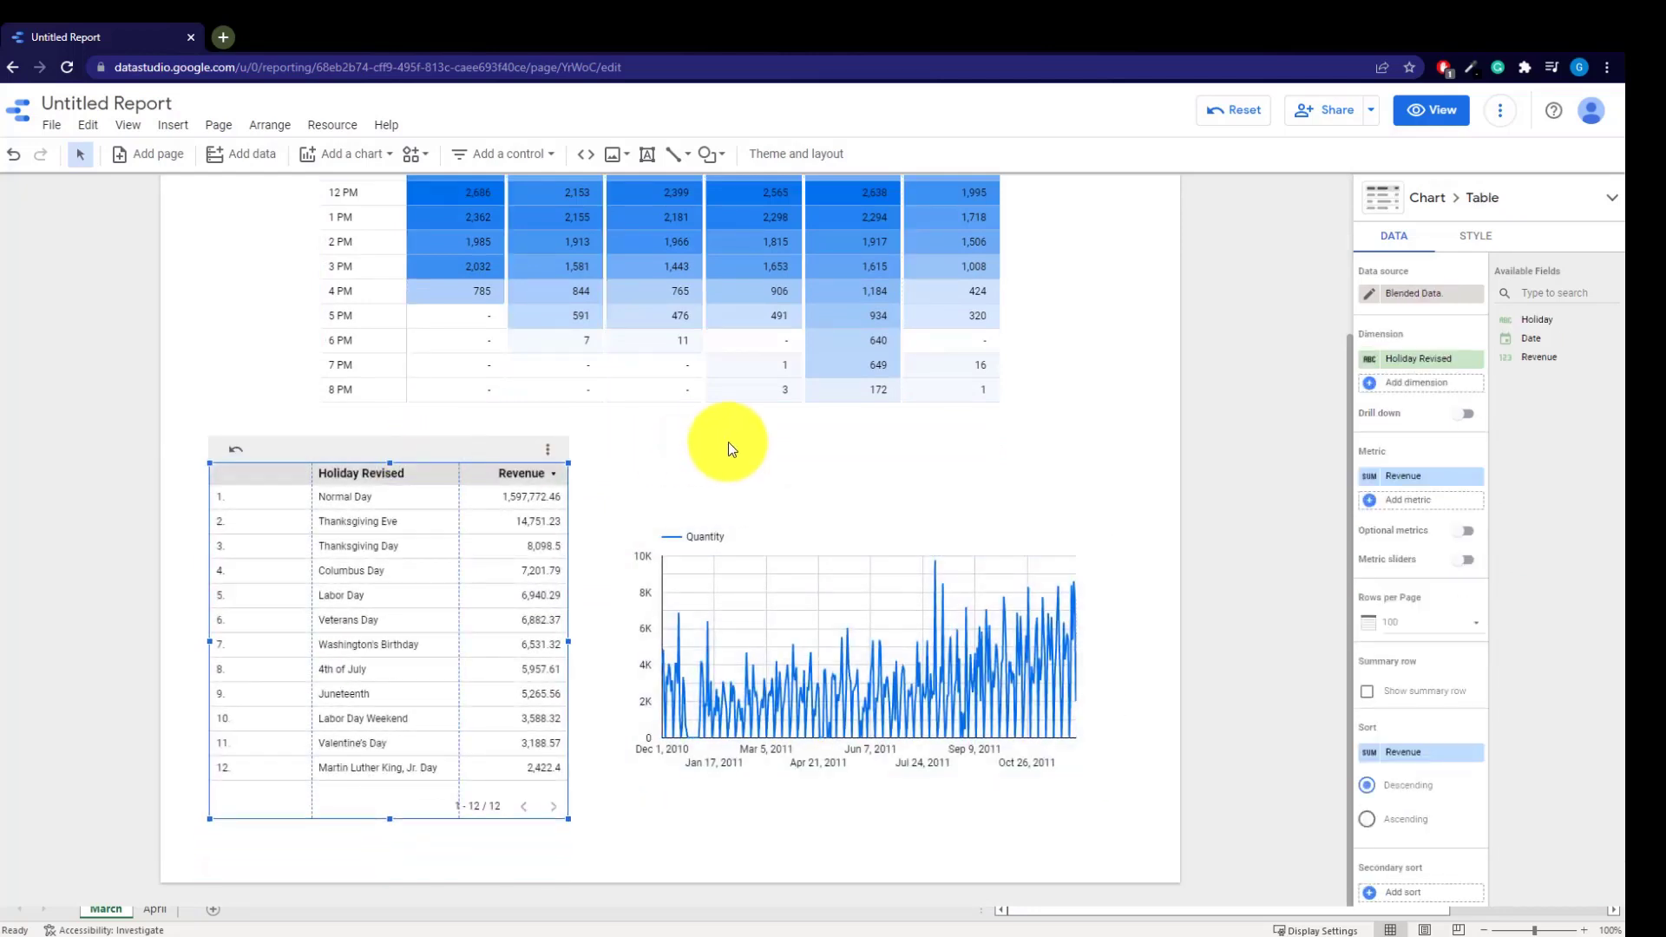
left_click(727, 441)
scroll(663, 326, "up", 1)
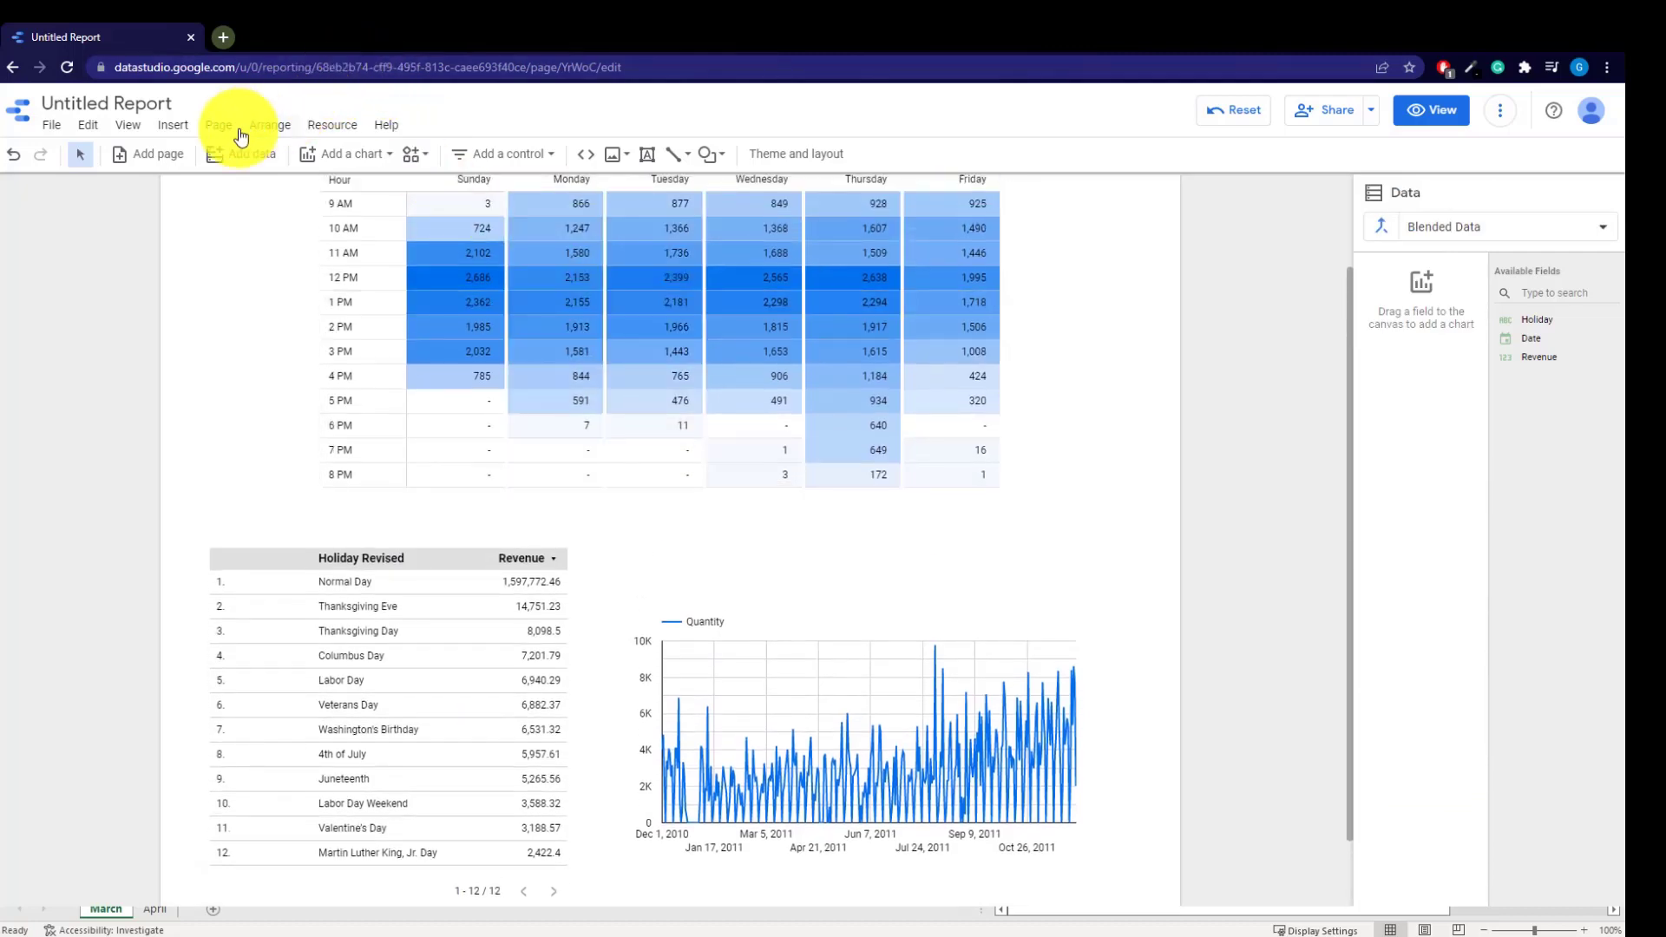
Set the current page's canvas height to 1250 px
left_click(216, 130)
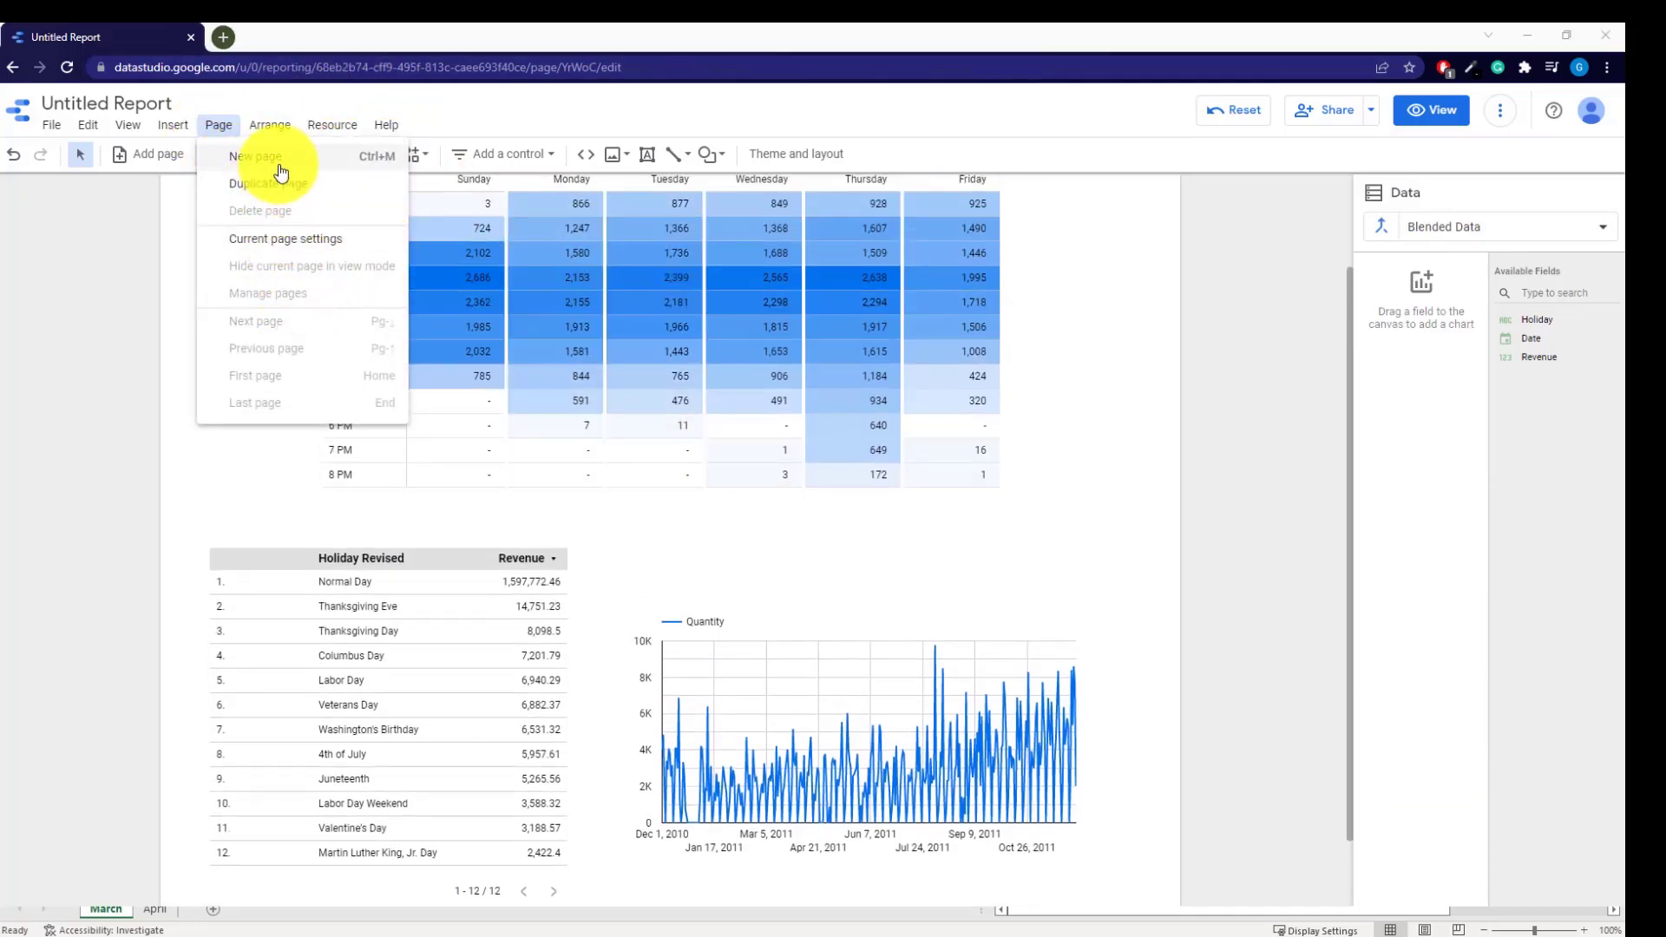
left_click(290, 239)
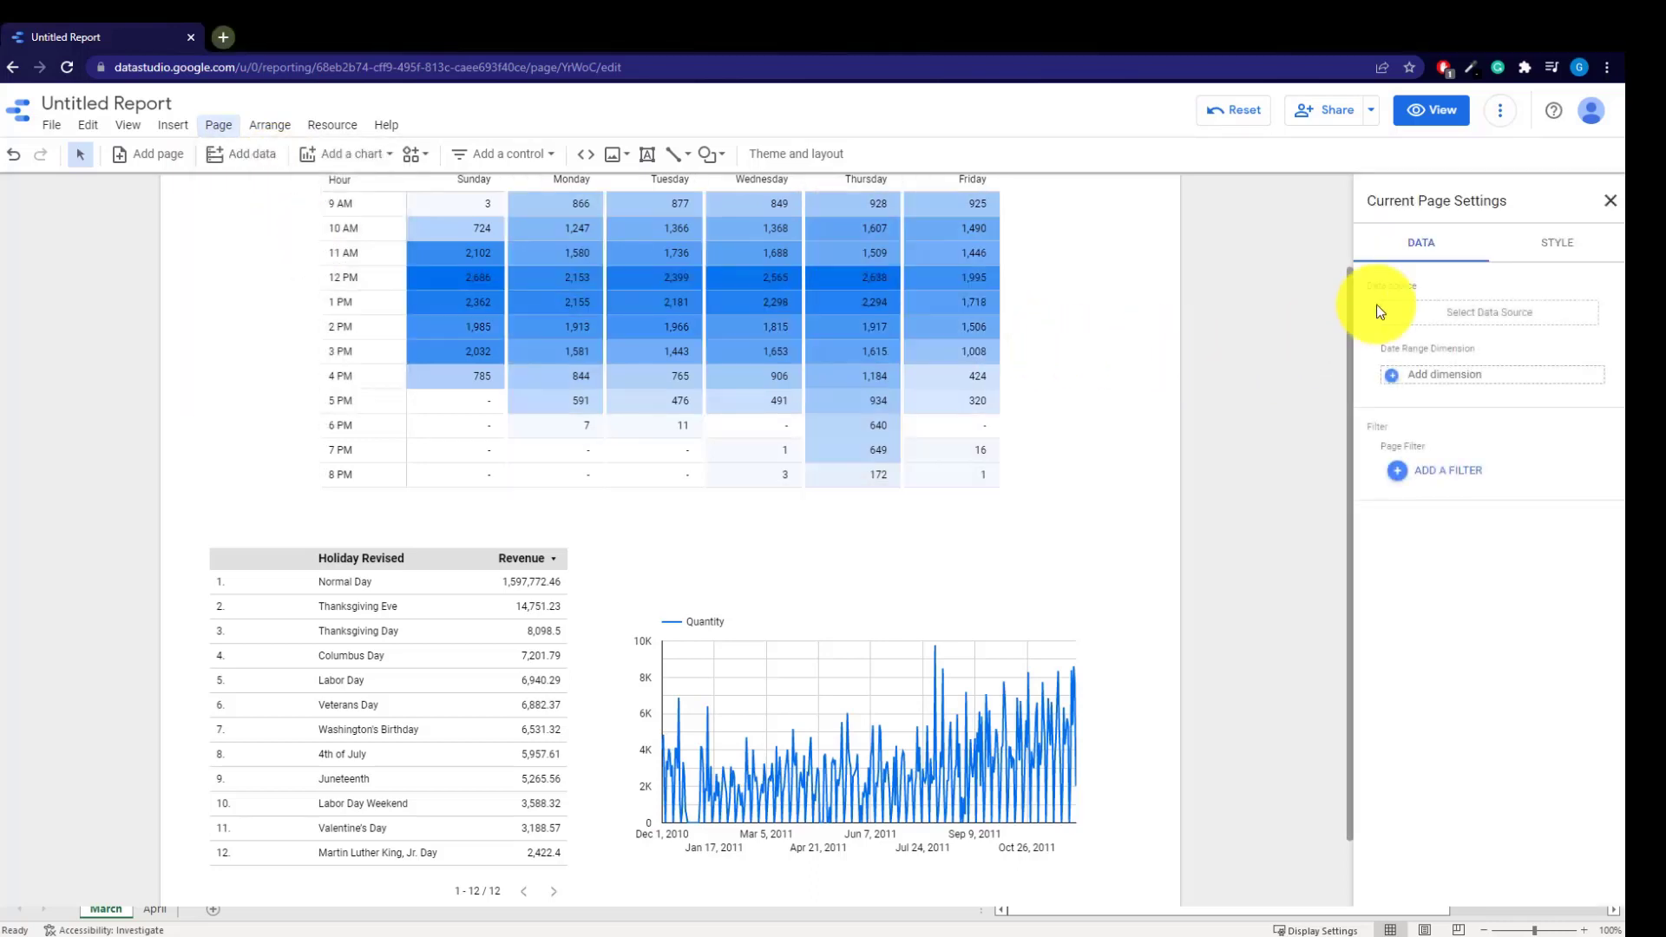
left_click(1542, 258)
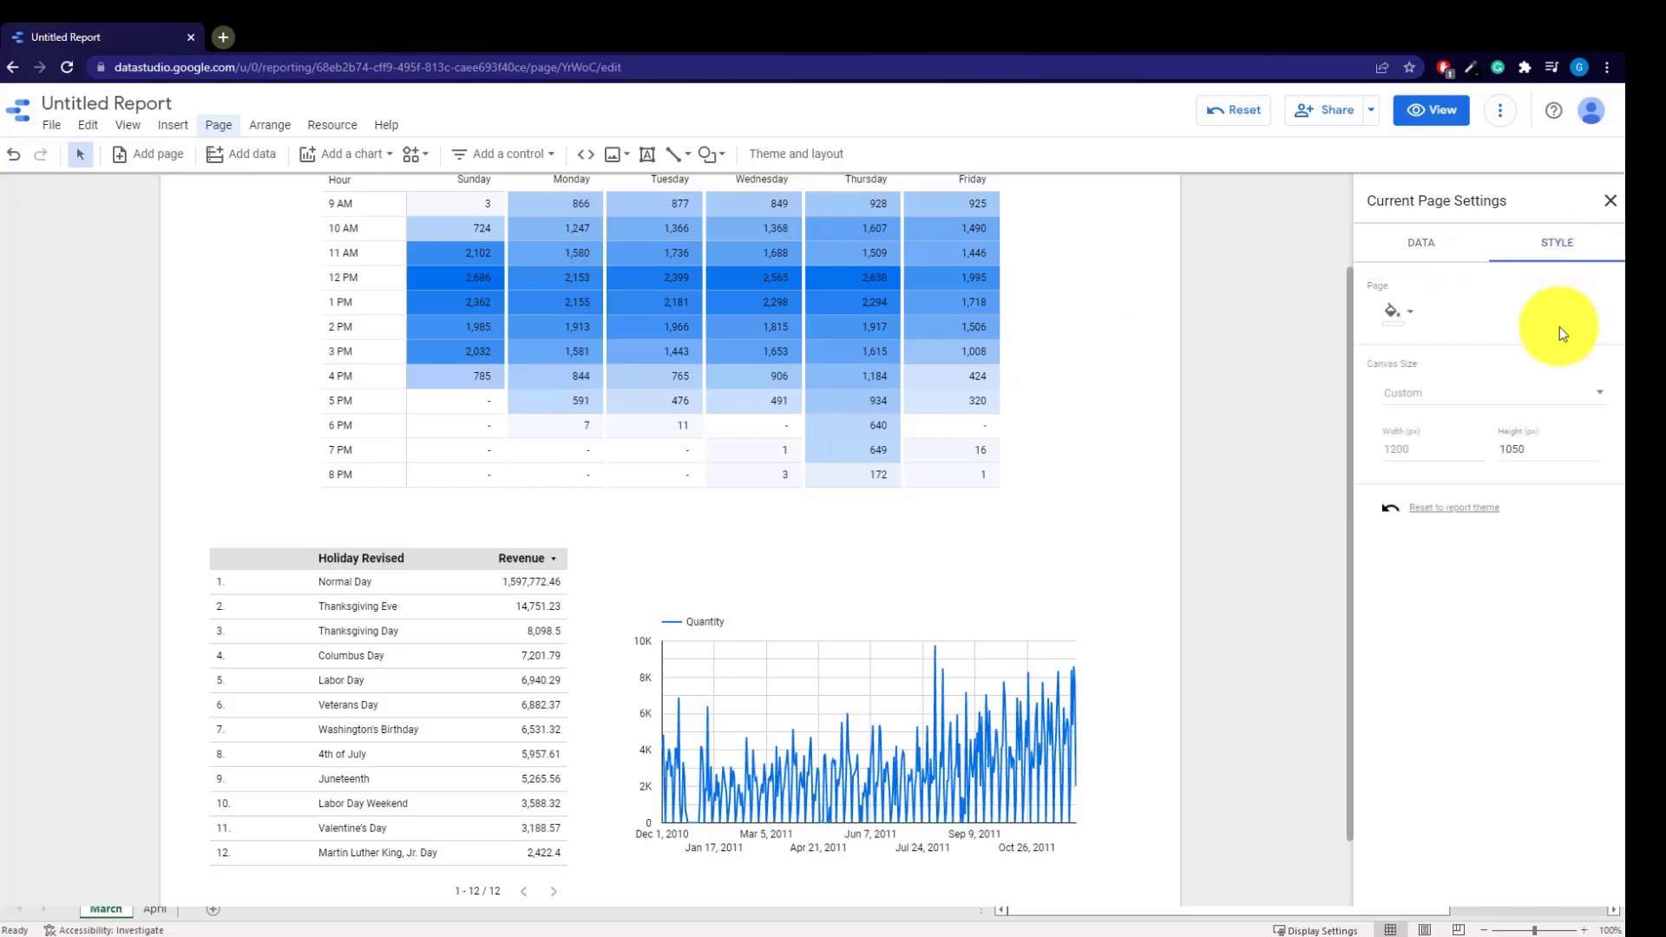
left_click(1518, 450)
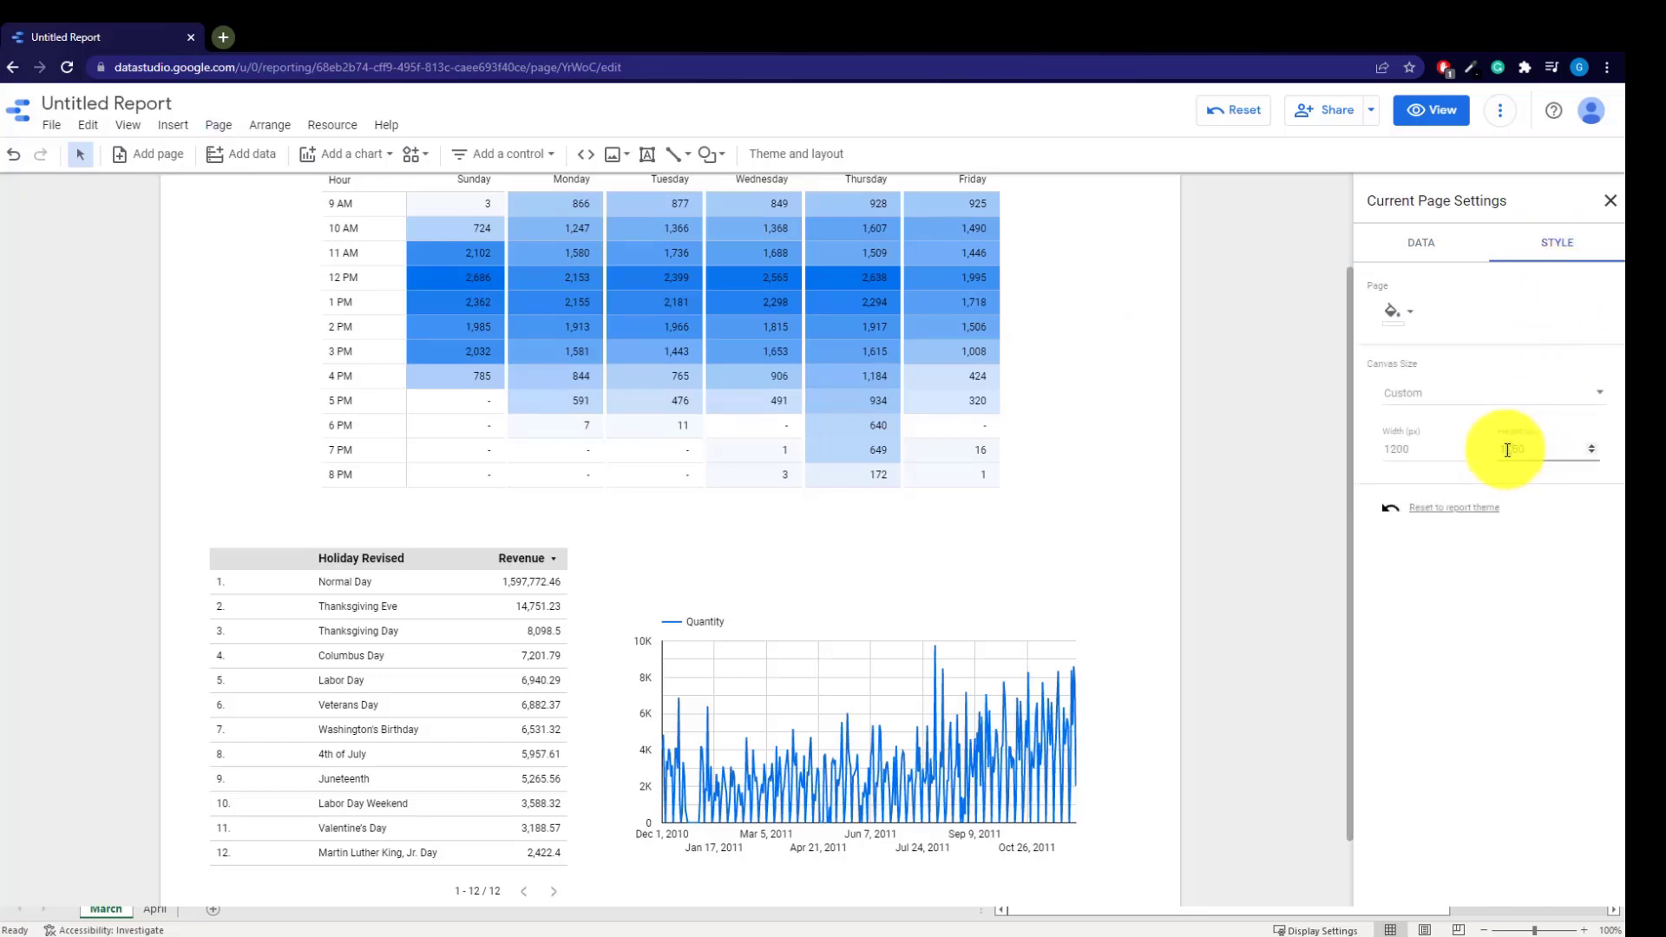
key("Return")
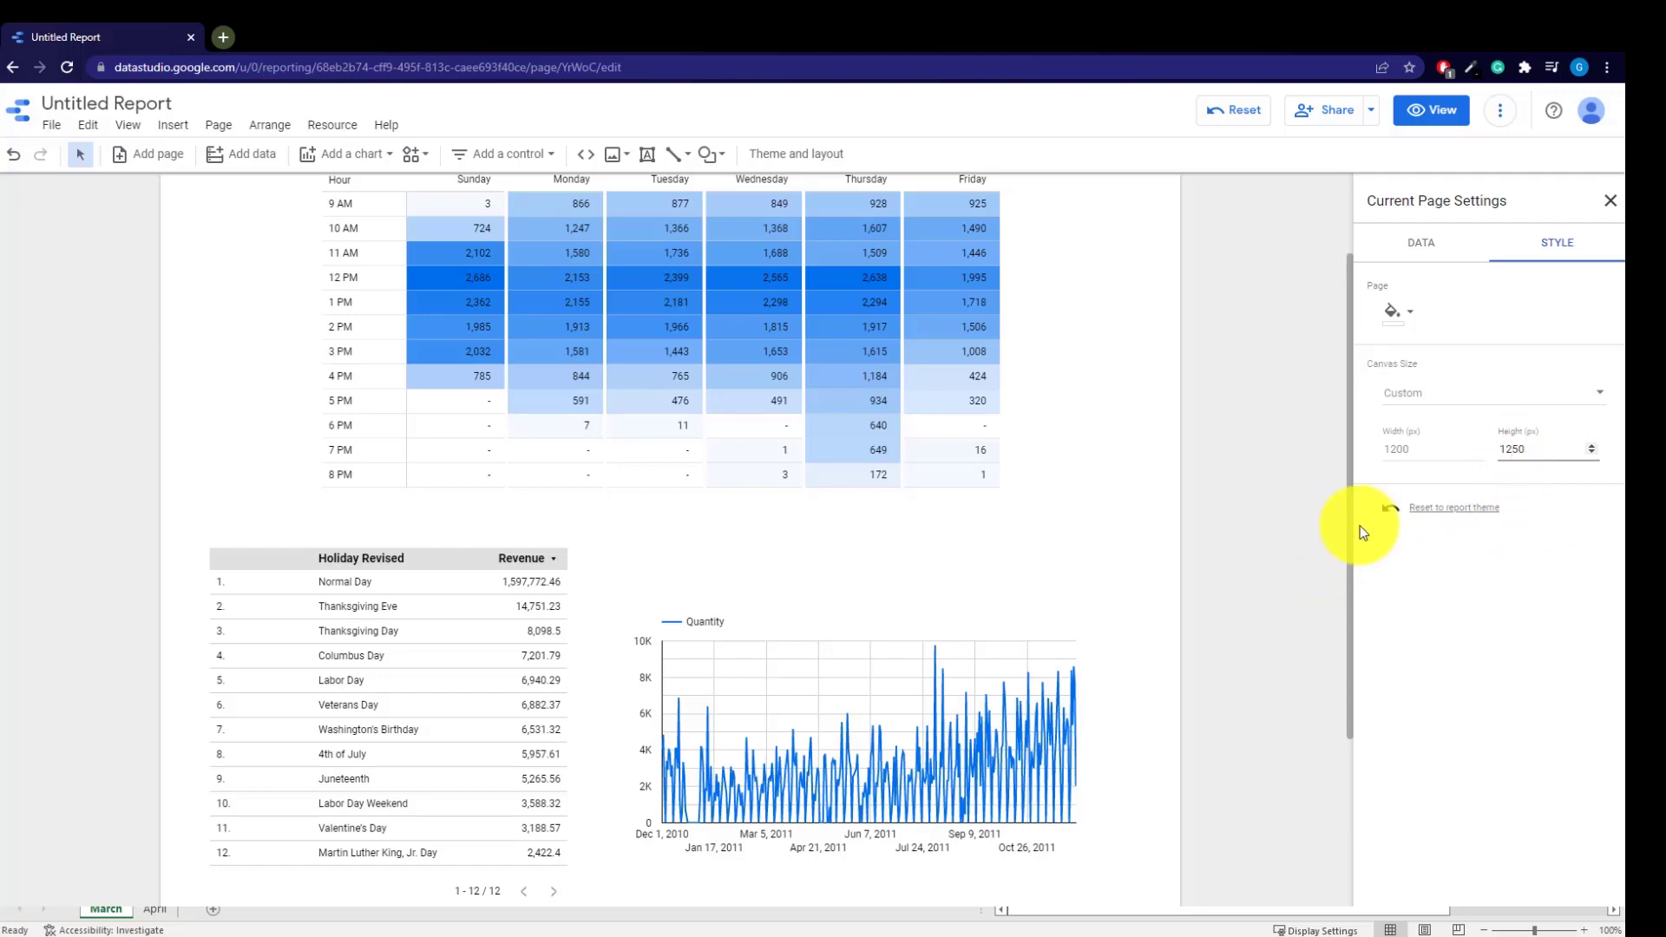
left_click(1309, 476)
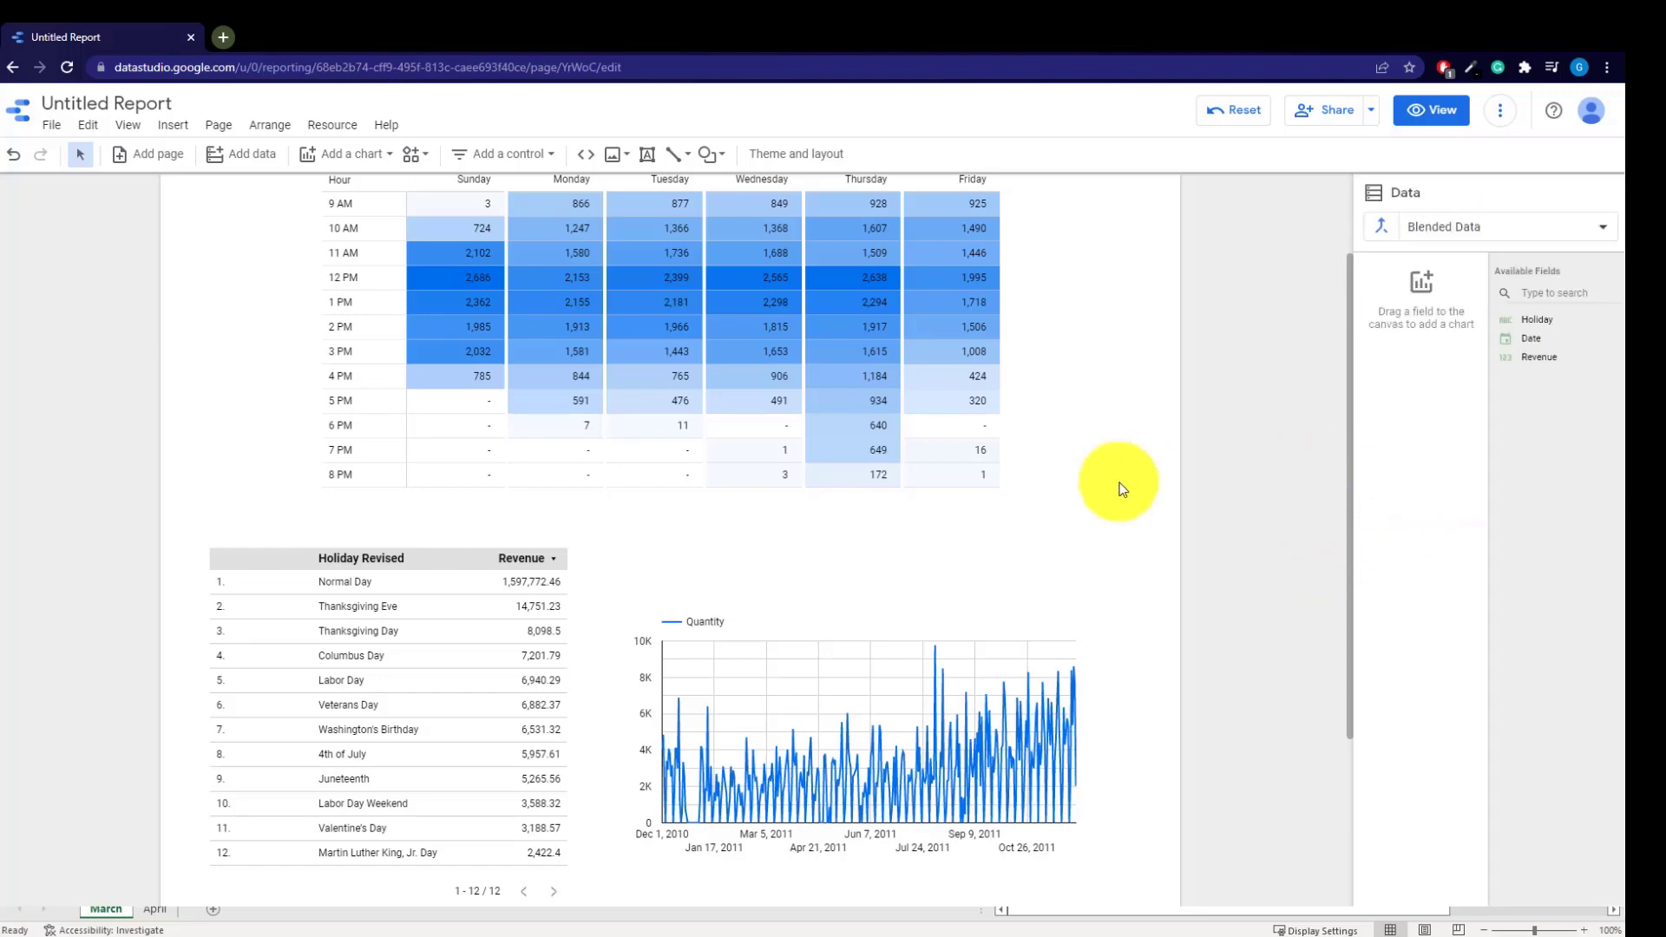
Move the Quantity chart further right beside the holiday table, and widen the holiday table
scroll(1121, 488, "down", 3)
scroll(1110, 499, "up", 4)
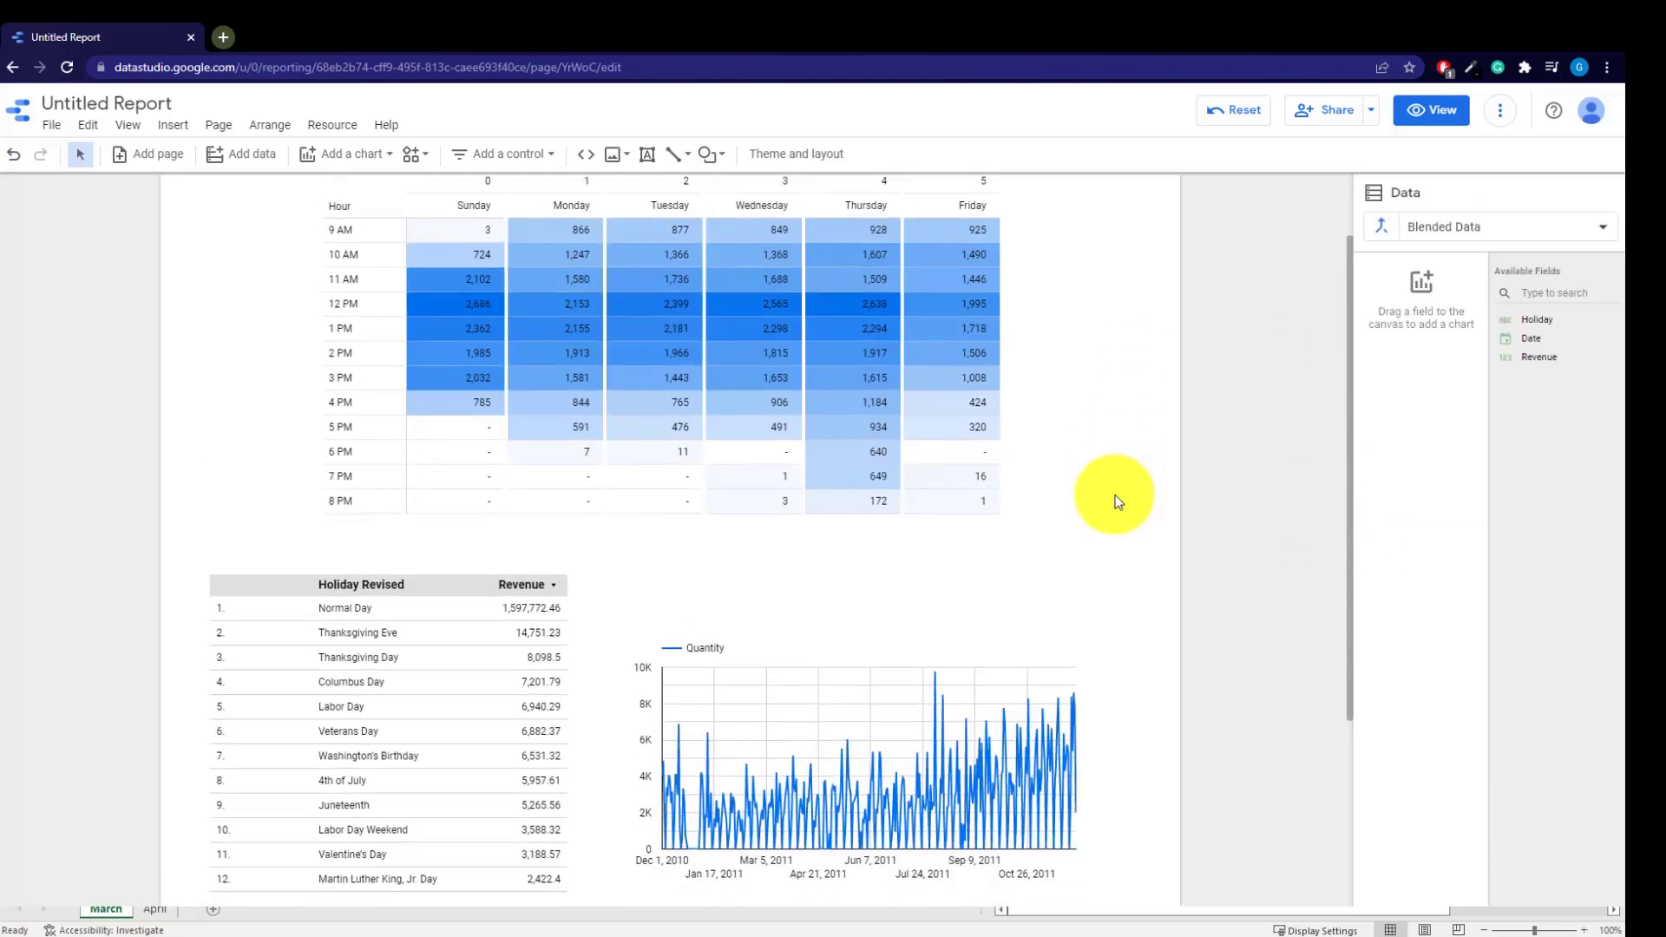
scroll(1116, 495, "down", 3)
left_click(945, 347)
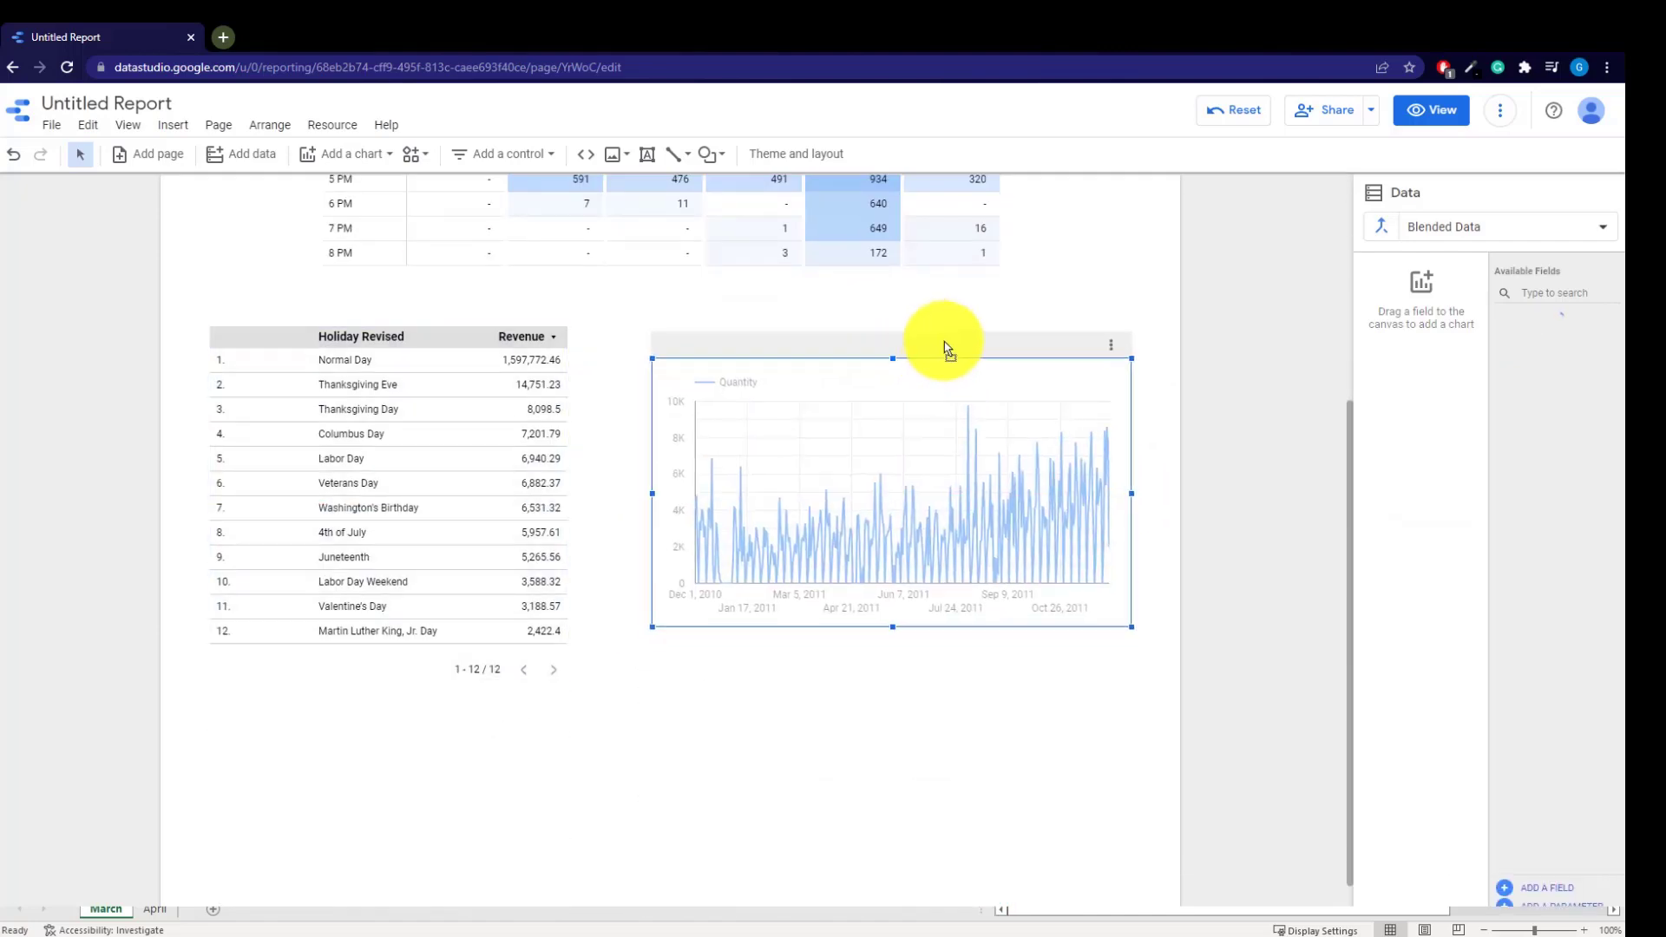
left_click(397, 668)
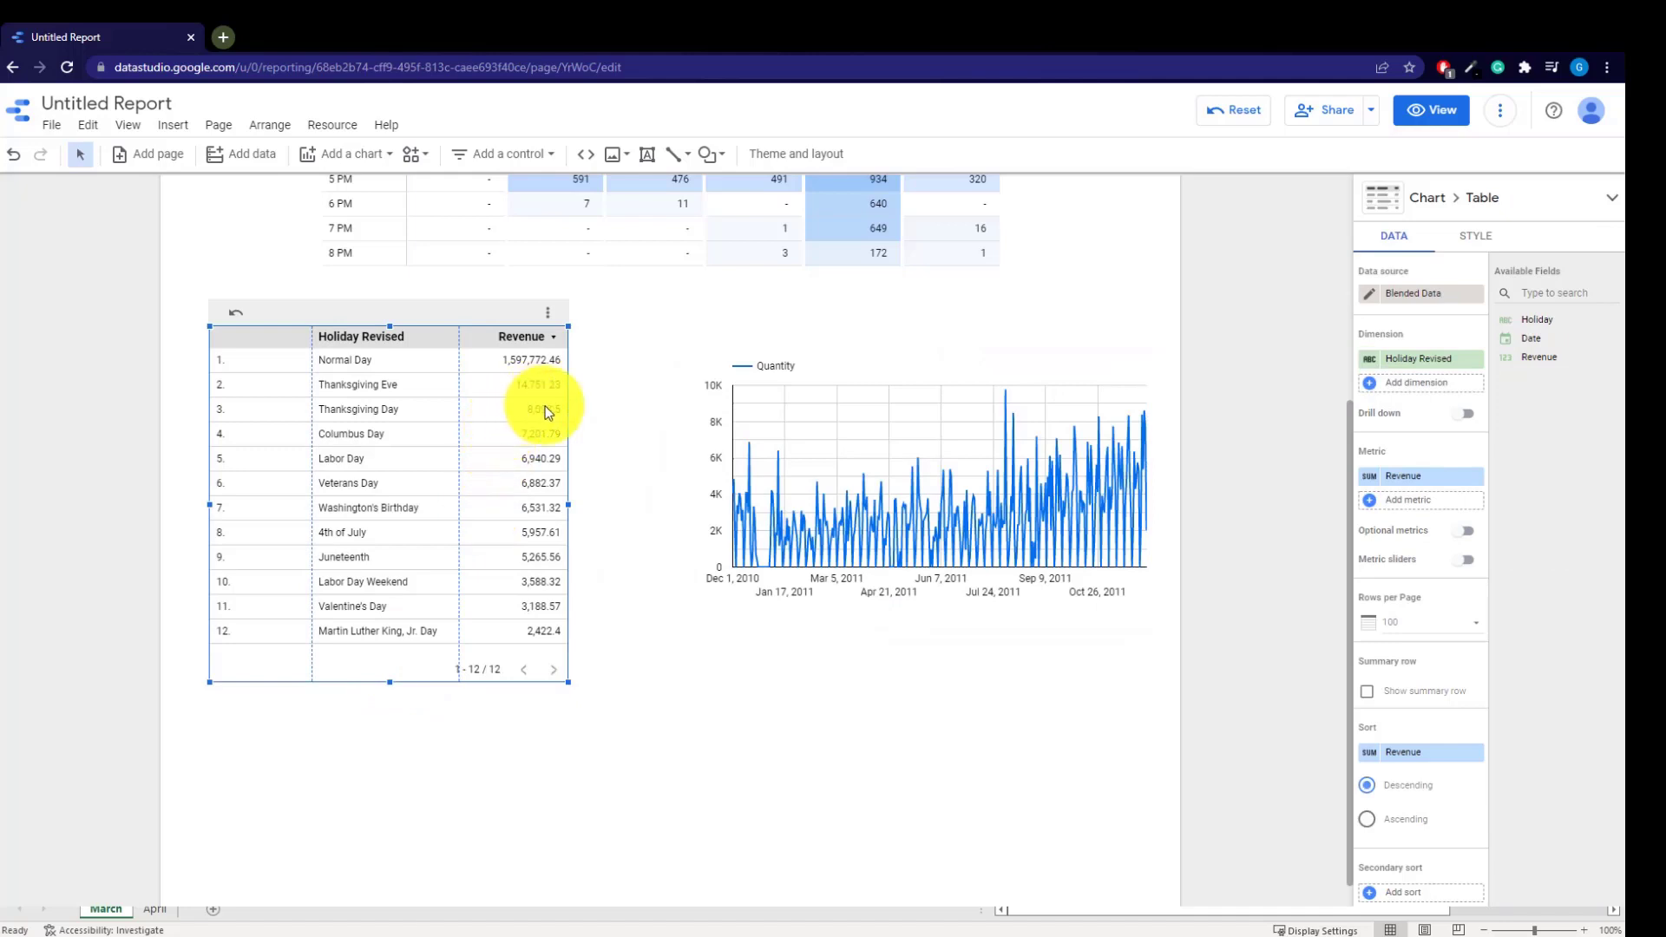
left_click_drag(570, 501, 625, 503)
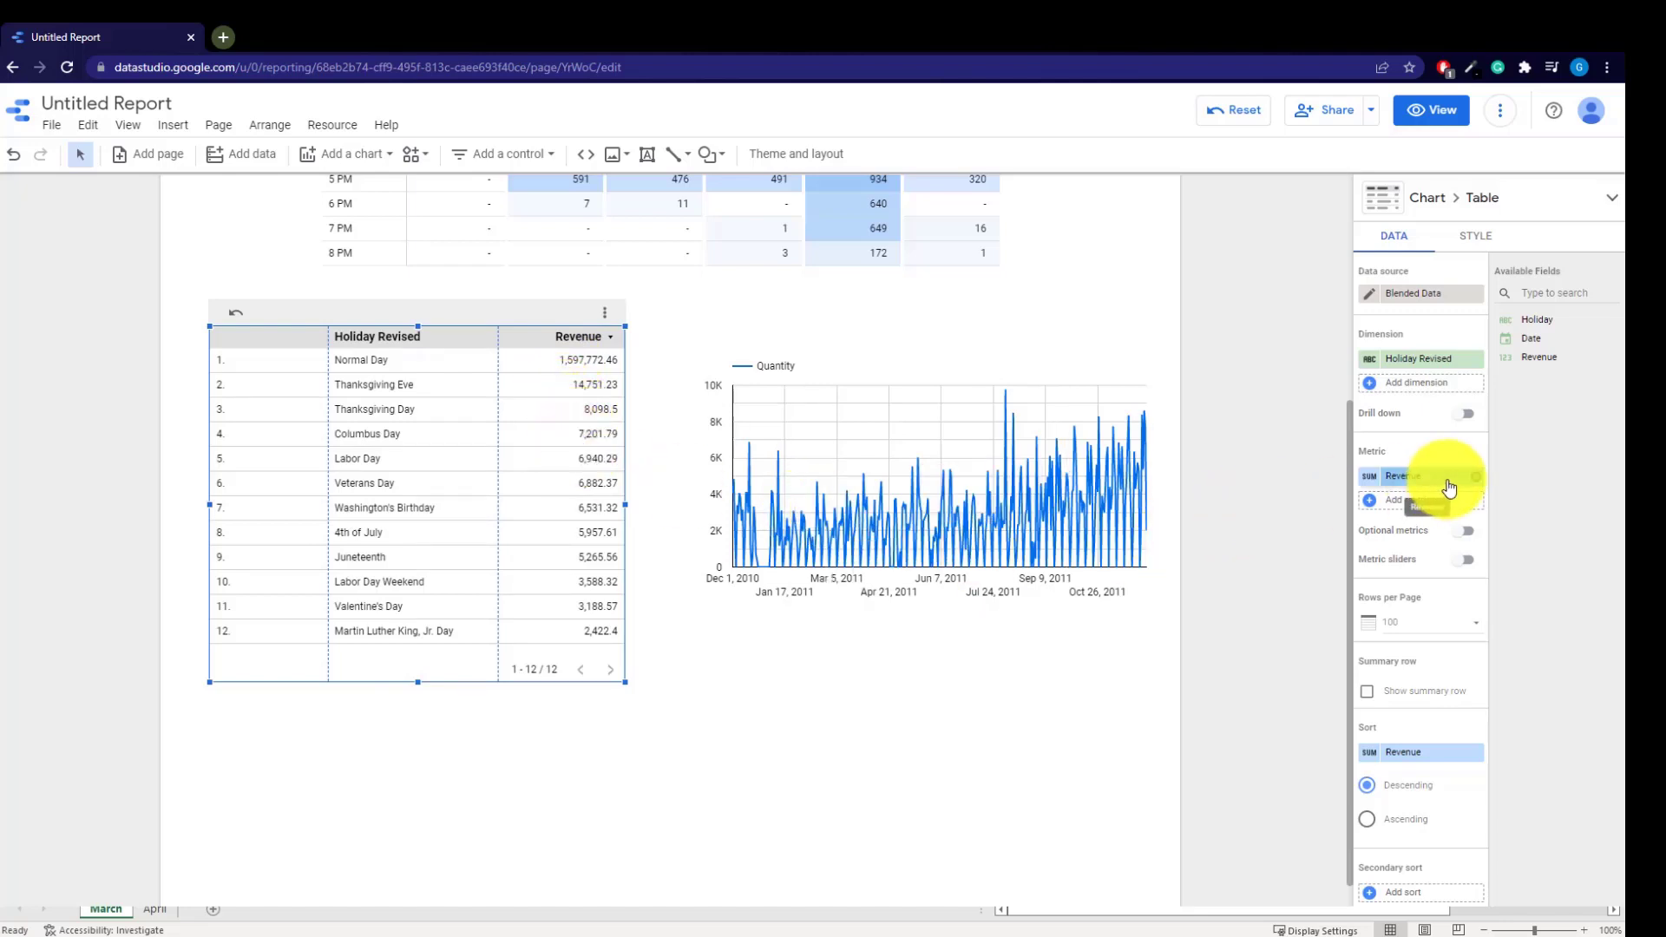
Change the aggregation of the holiday table's Revenue metric to Average
left_click(1377, 485)
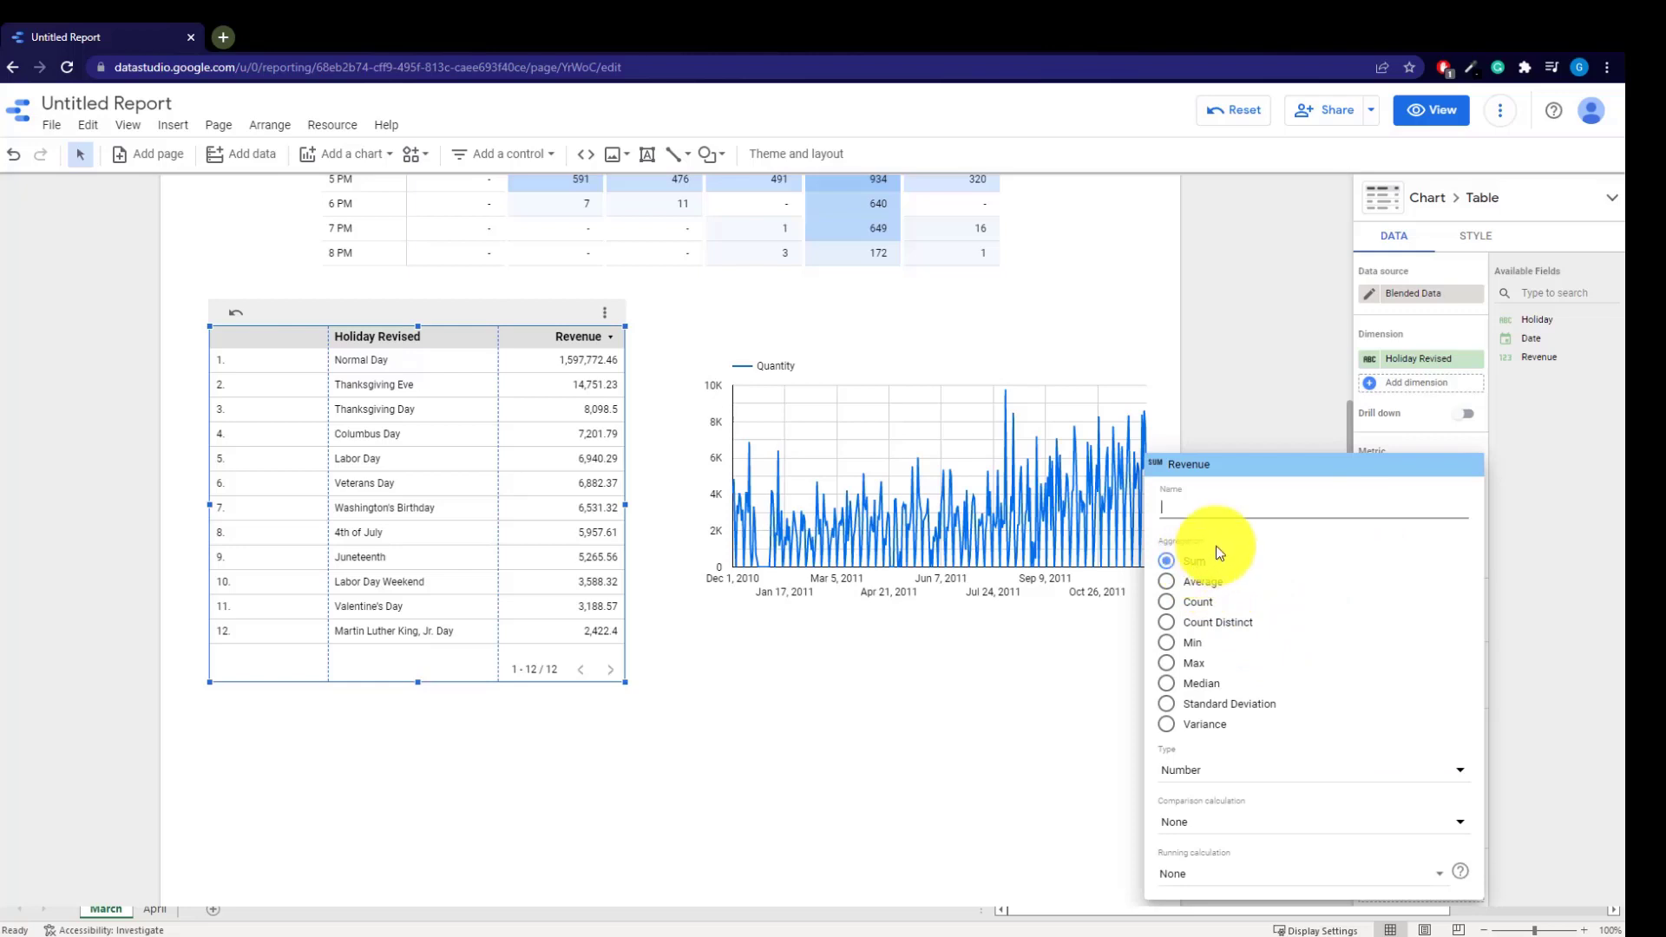
left_click(1173, 583)
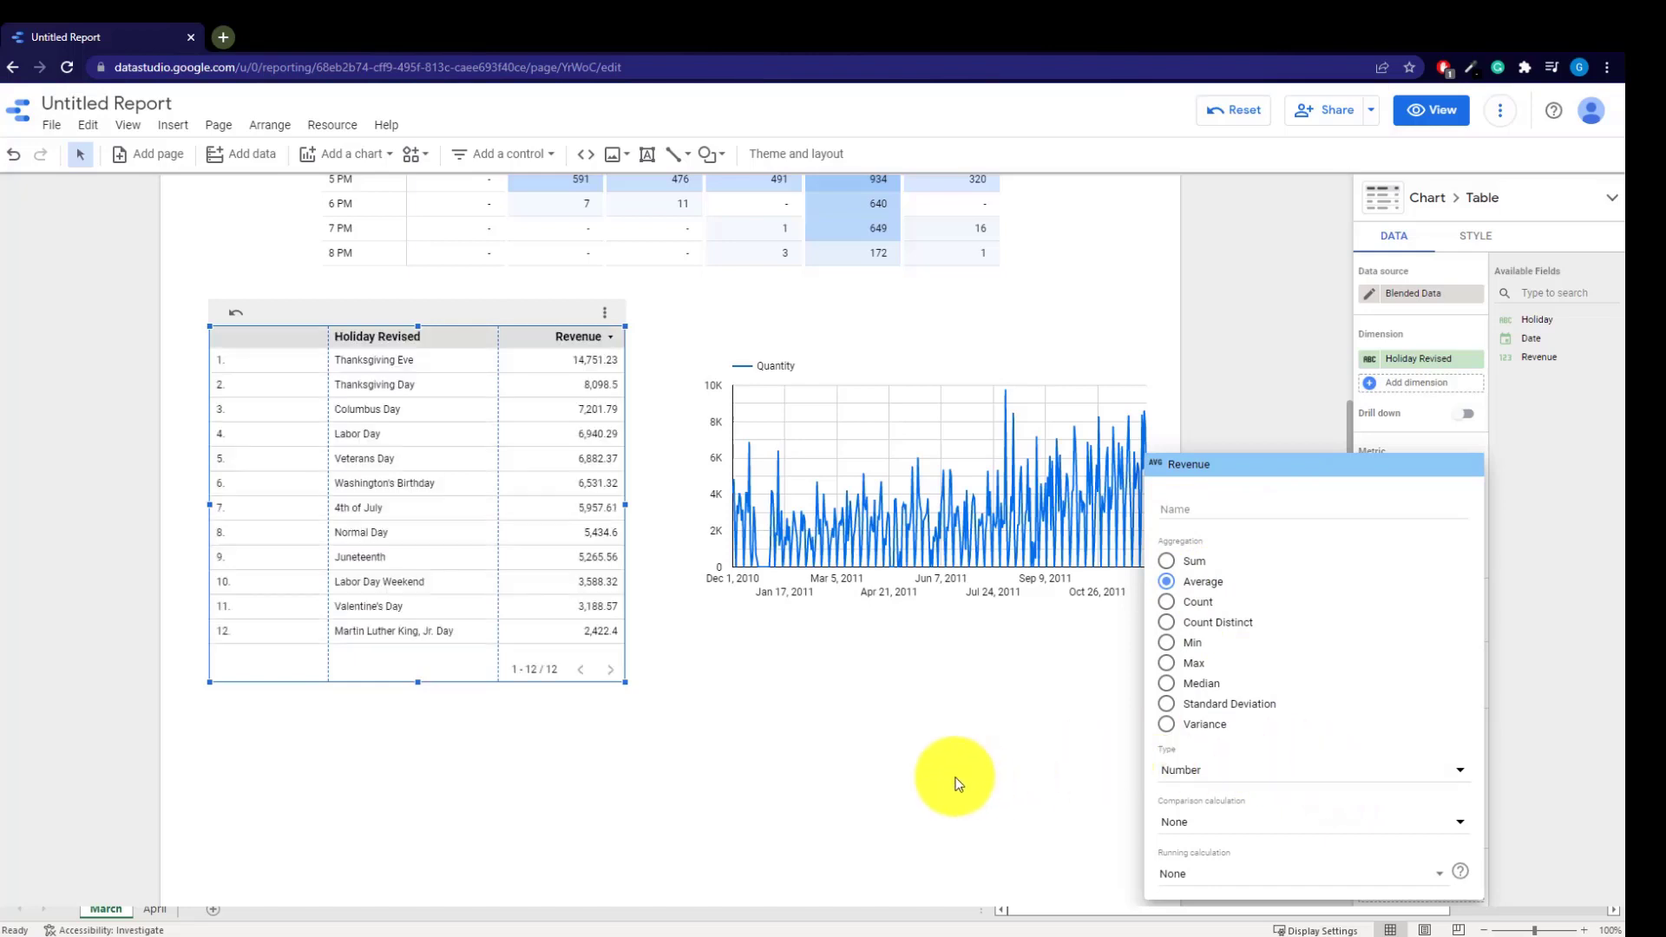
left_click(878, 775)
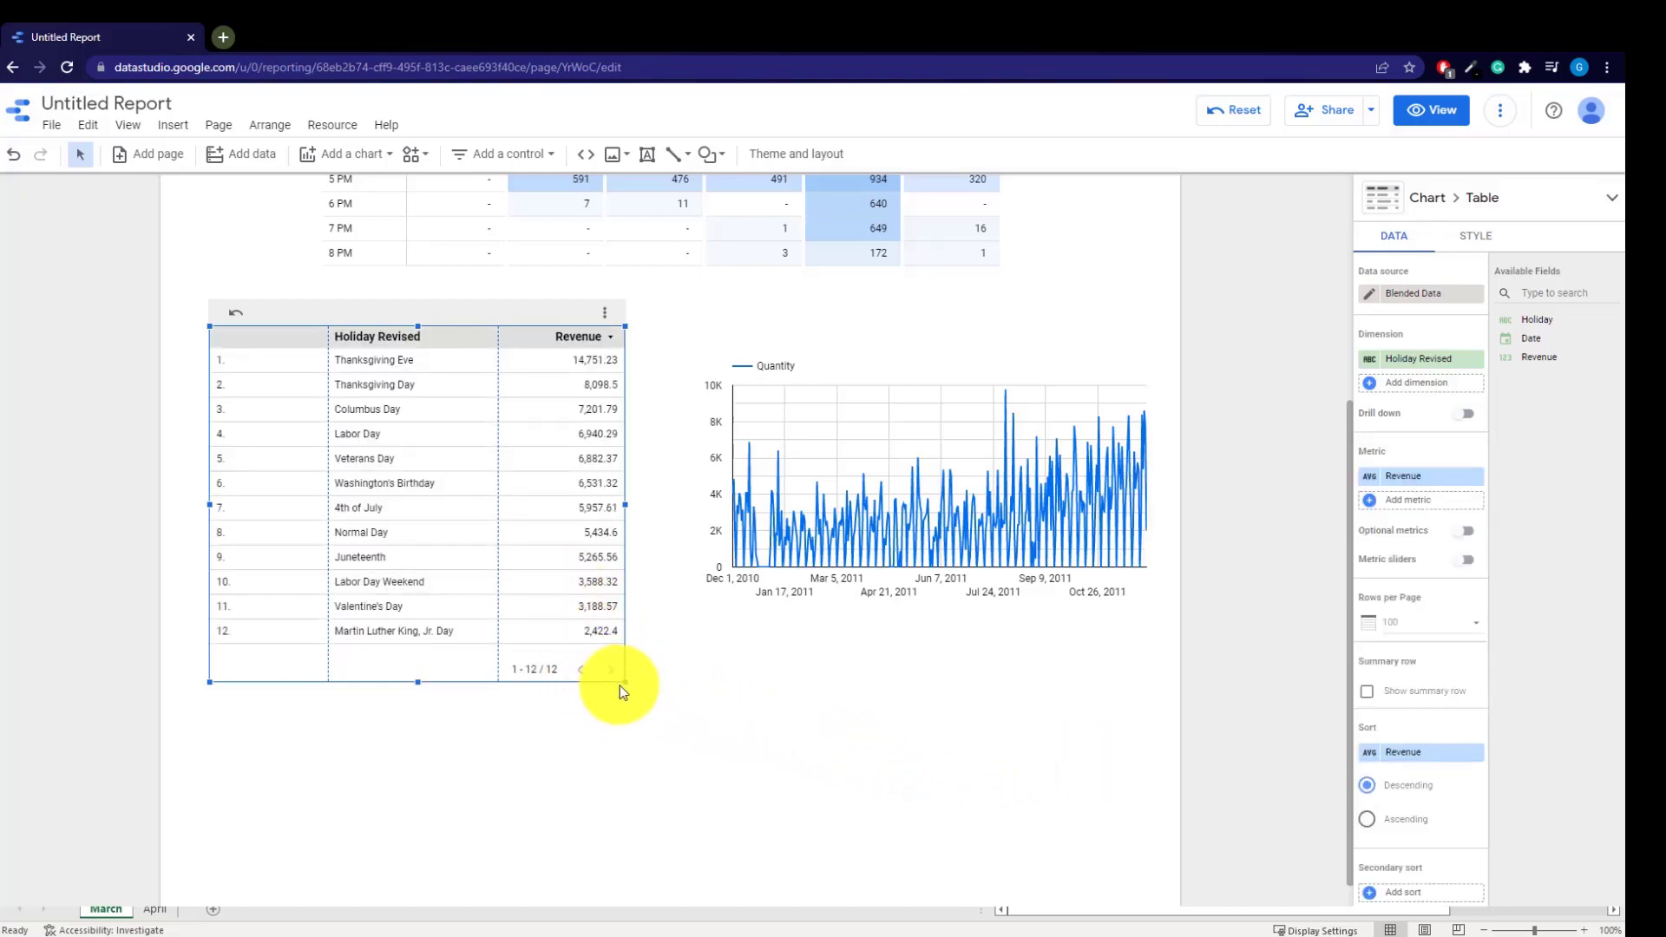
Widen the holiday table slightly toward the Quantity chart
left_click_drag(625, 681, 662, 682)
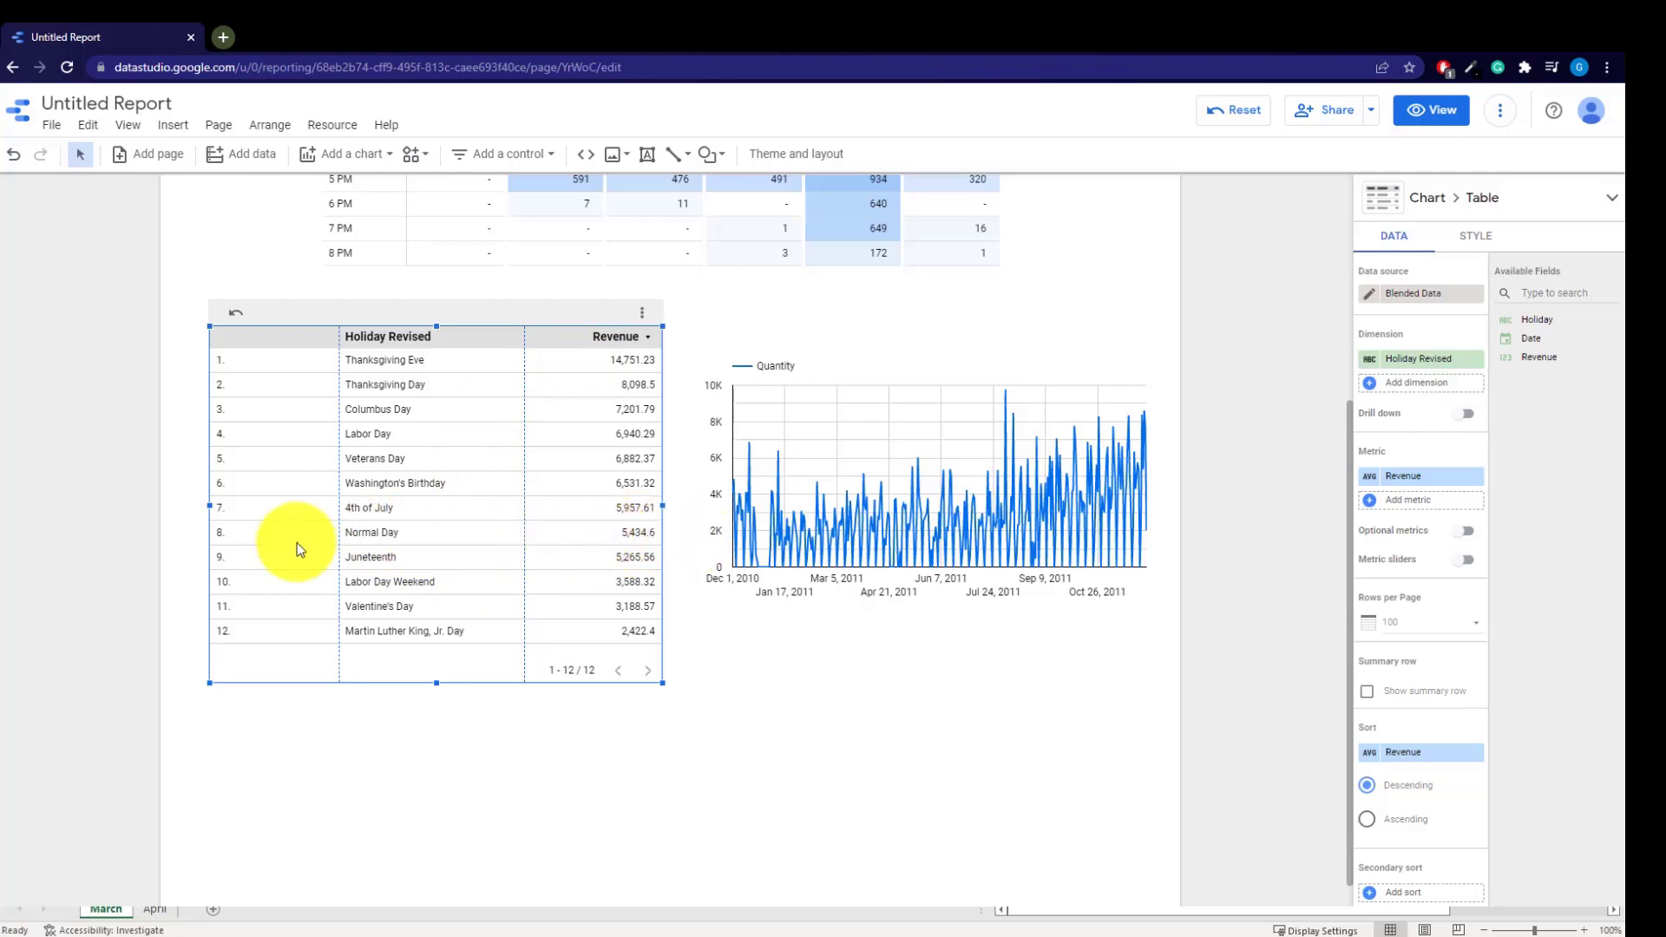
left_click(653, 313)
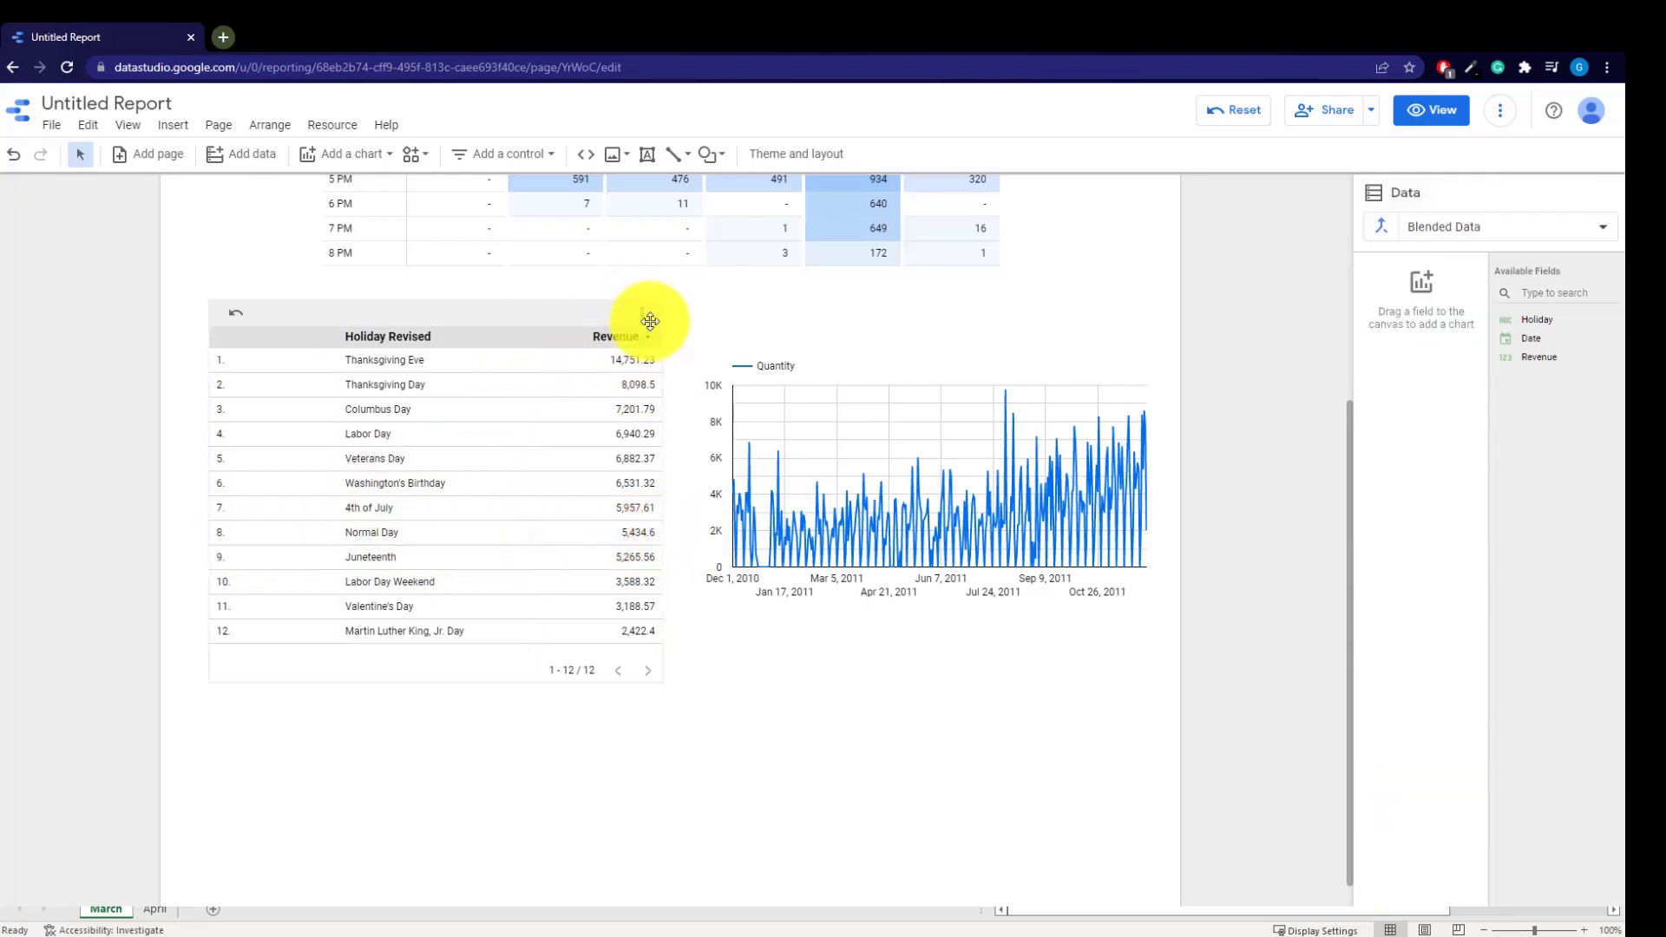
right_click(647, 319)
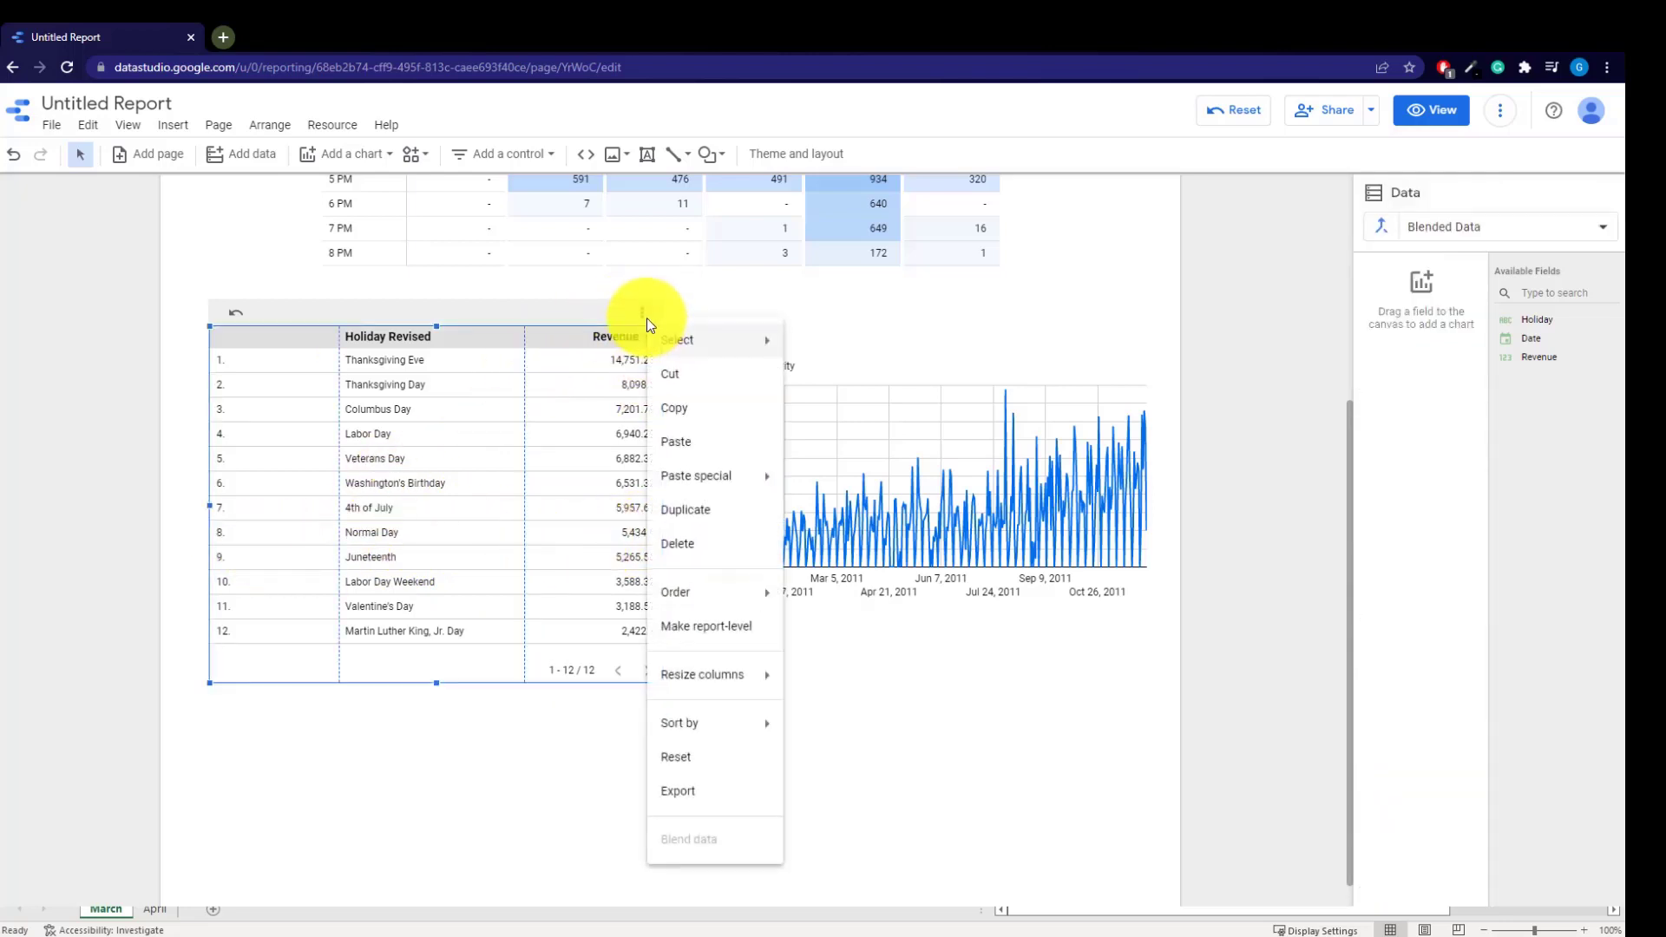
Convert the holiday table beneath the pivot table into a horizontal bar chart of average Revenue by Holiday Revised
scroll(668, 439, "up", 2)
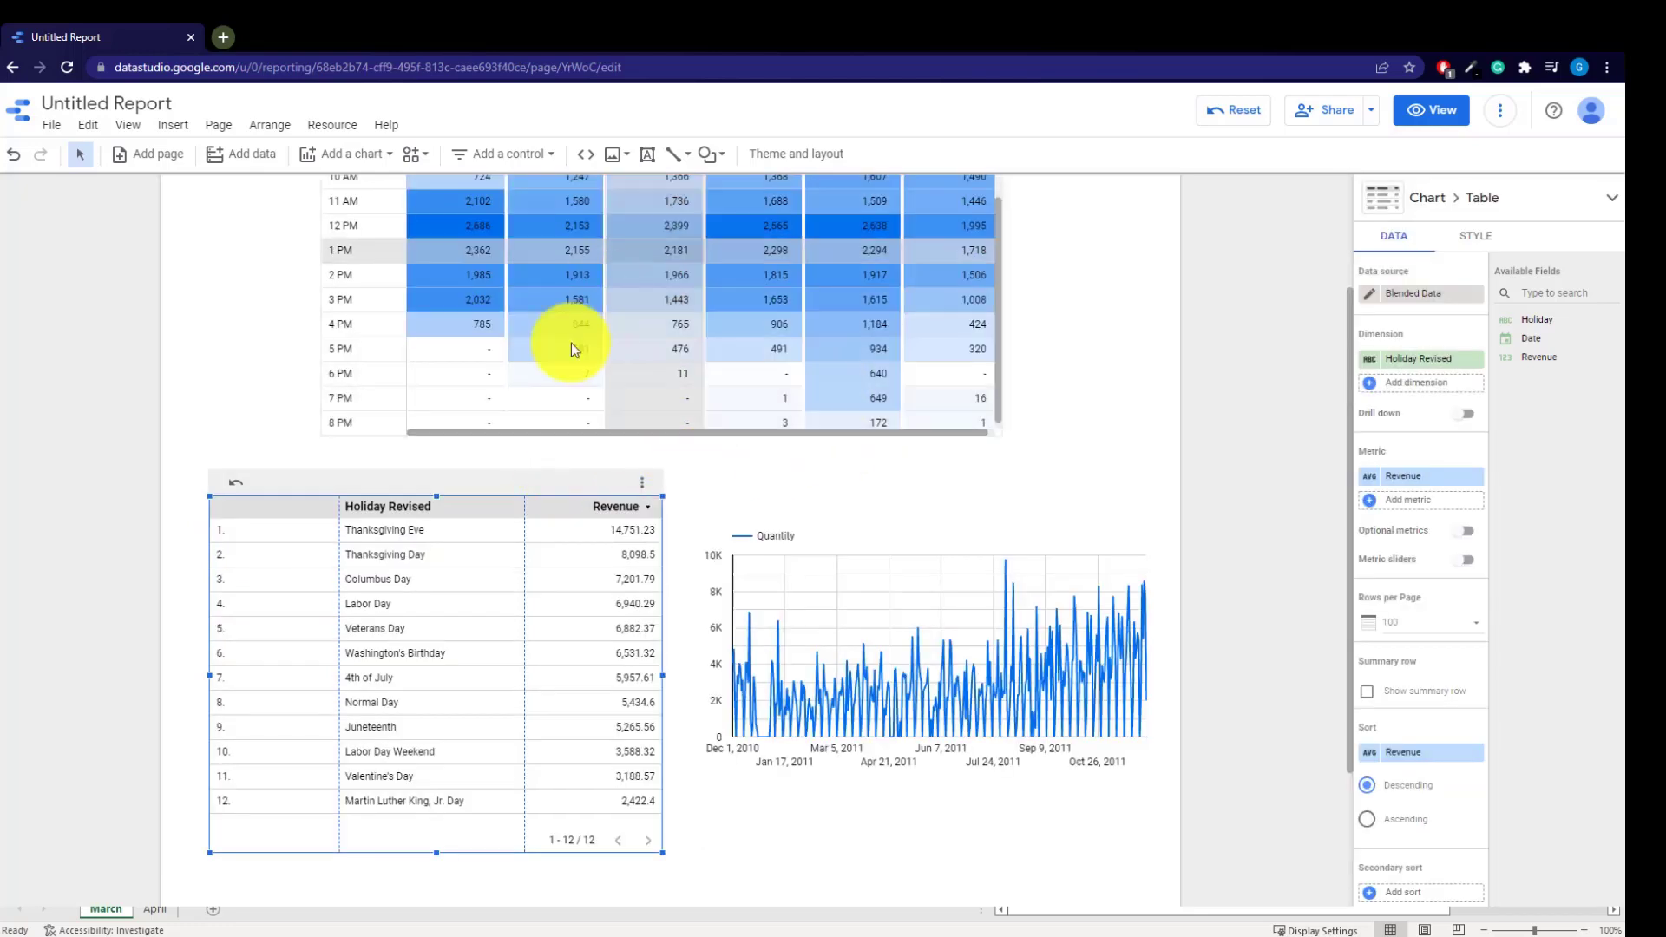
scroll(643, 371, "up", 2)
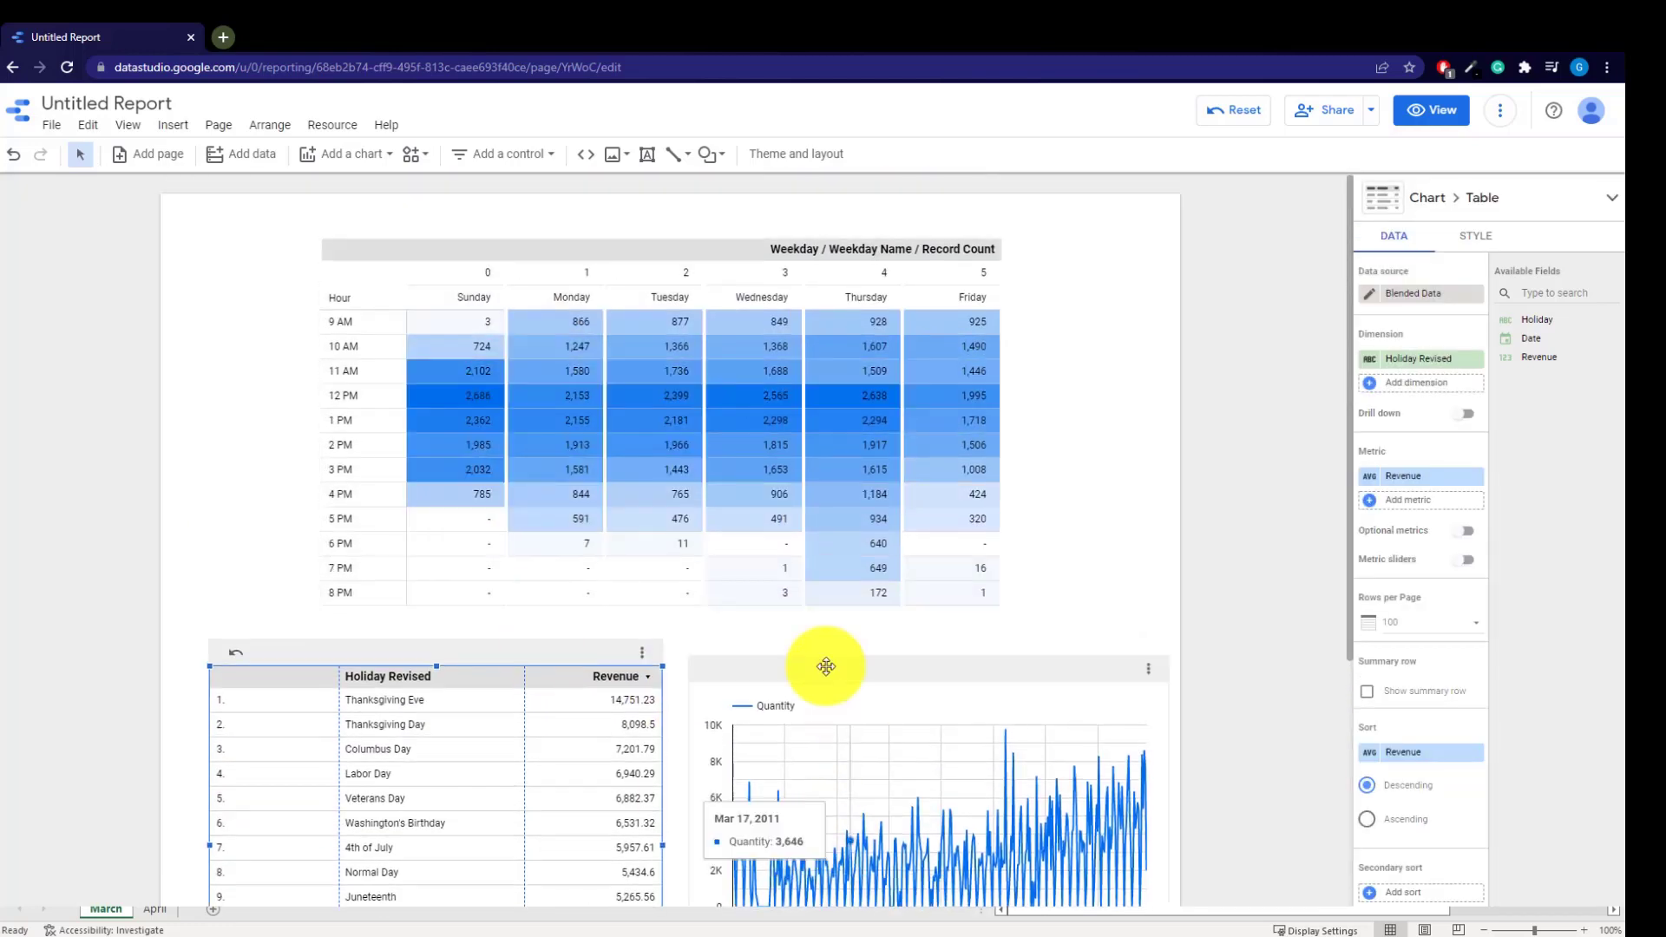
scroll(826, 667, "down", 2)
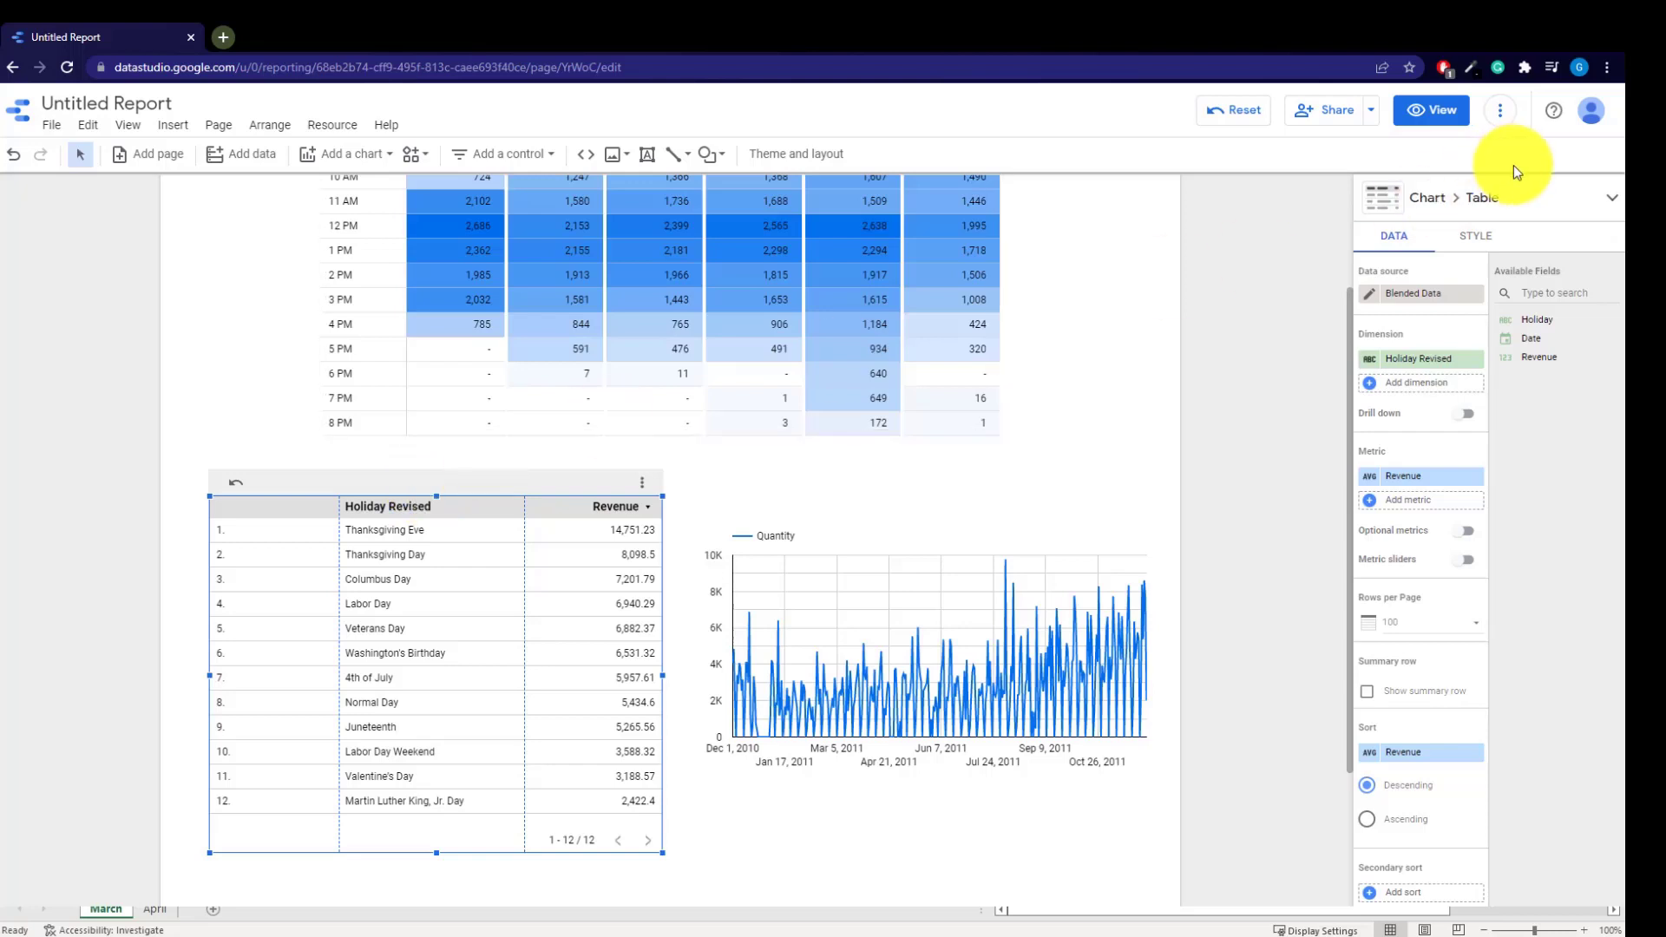
left_click(1607, 199)
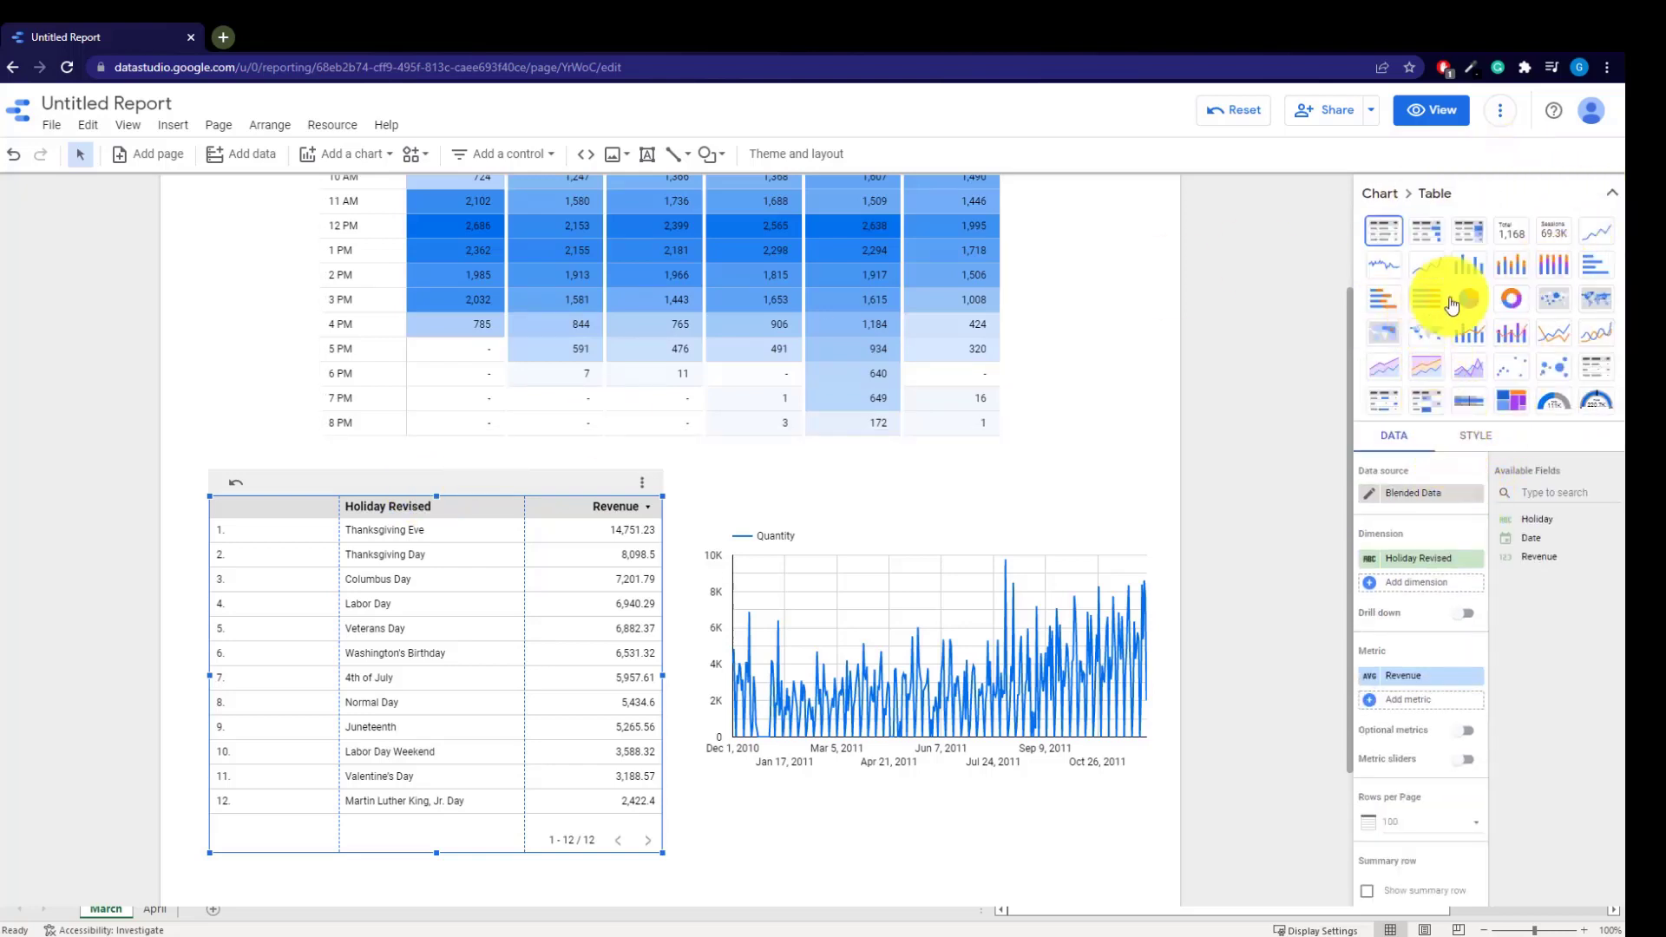
left_click(1594, 271)
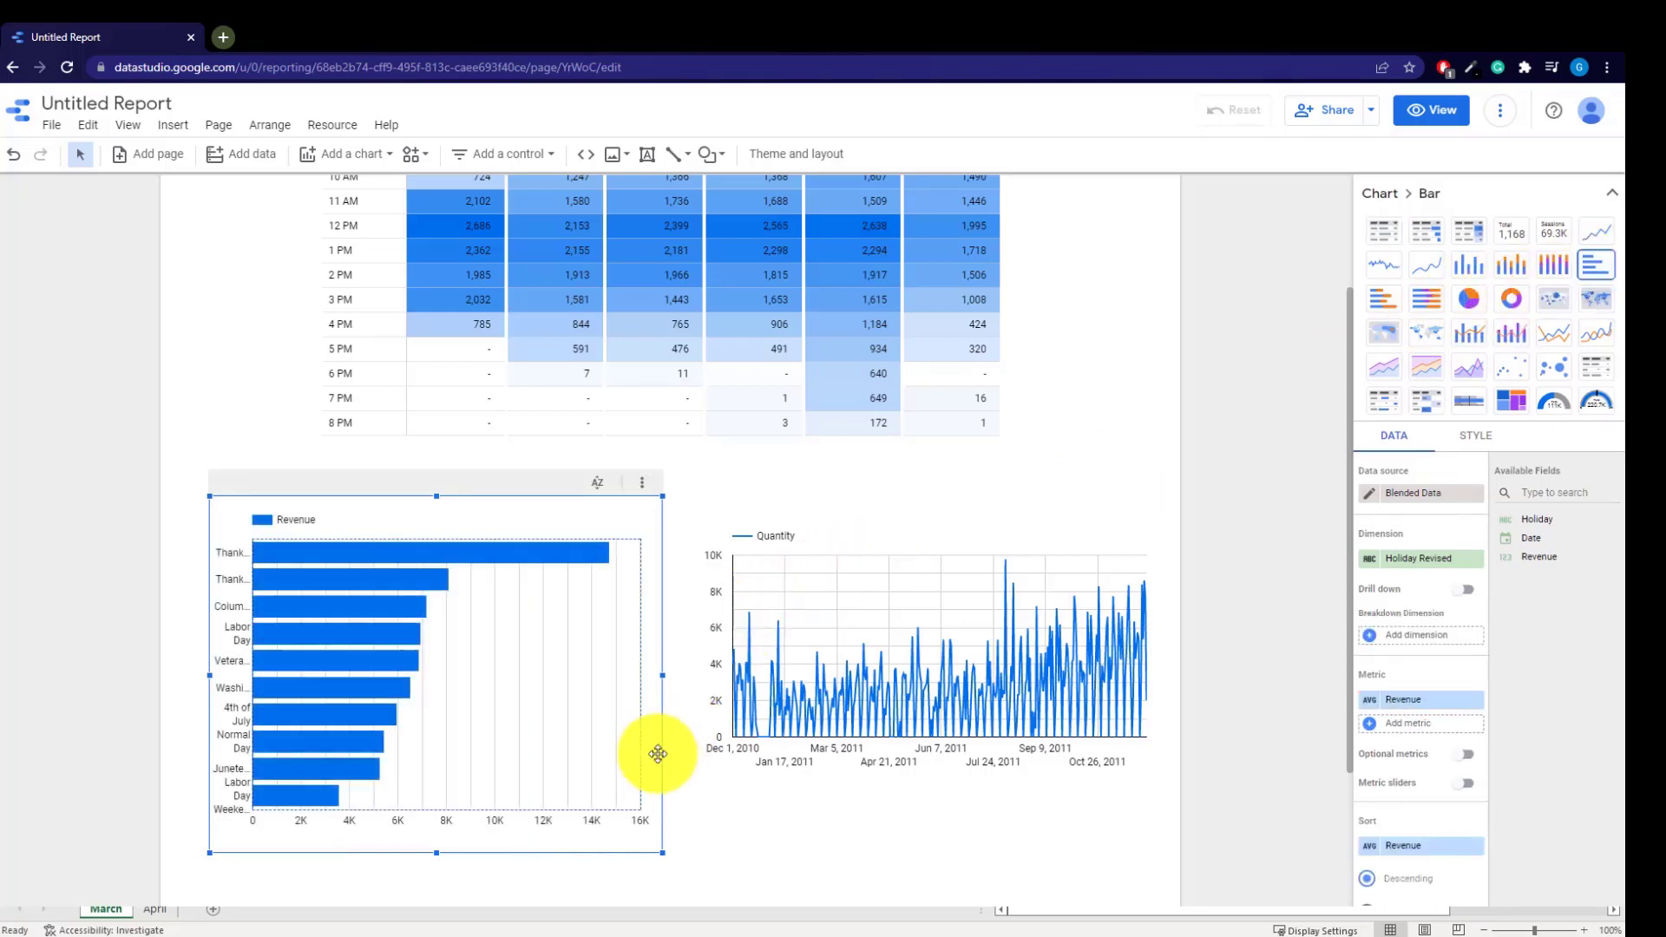
Nudge the holiday bar chart slightly up and right, and narrow its plot area to make room for full holiday names
left_click_drag(494, 486, 503, 477)
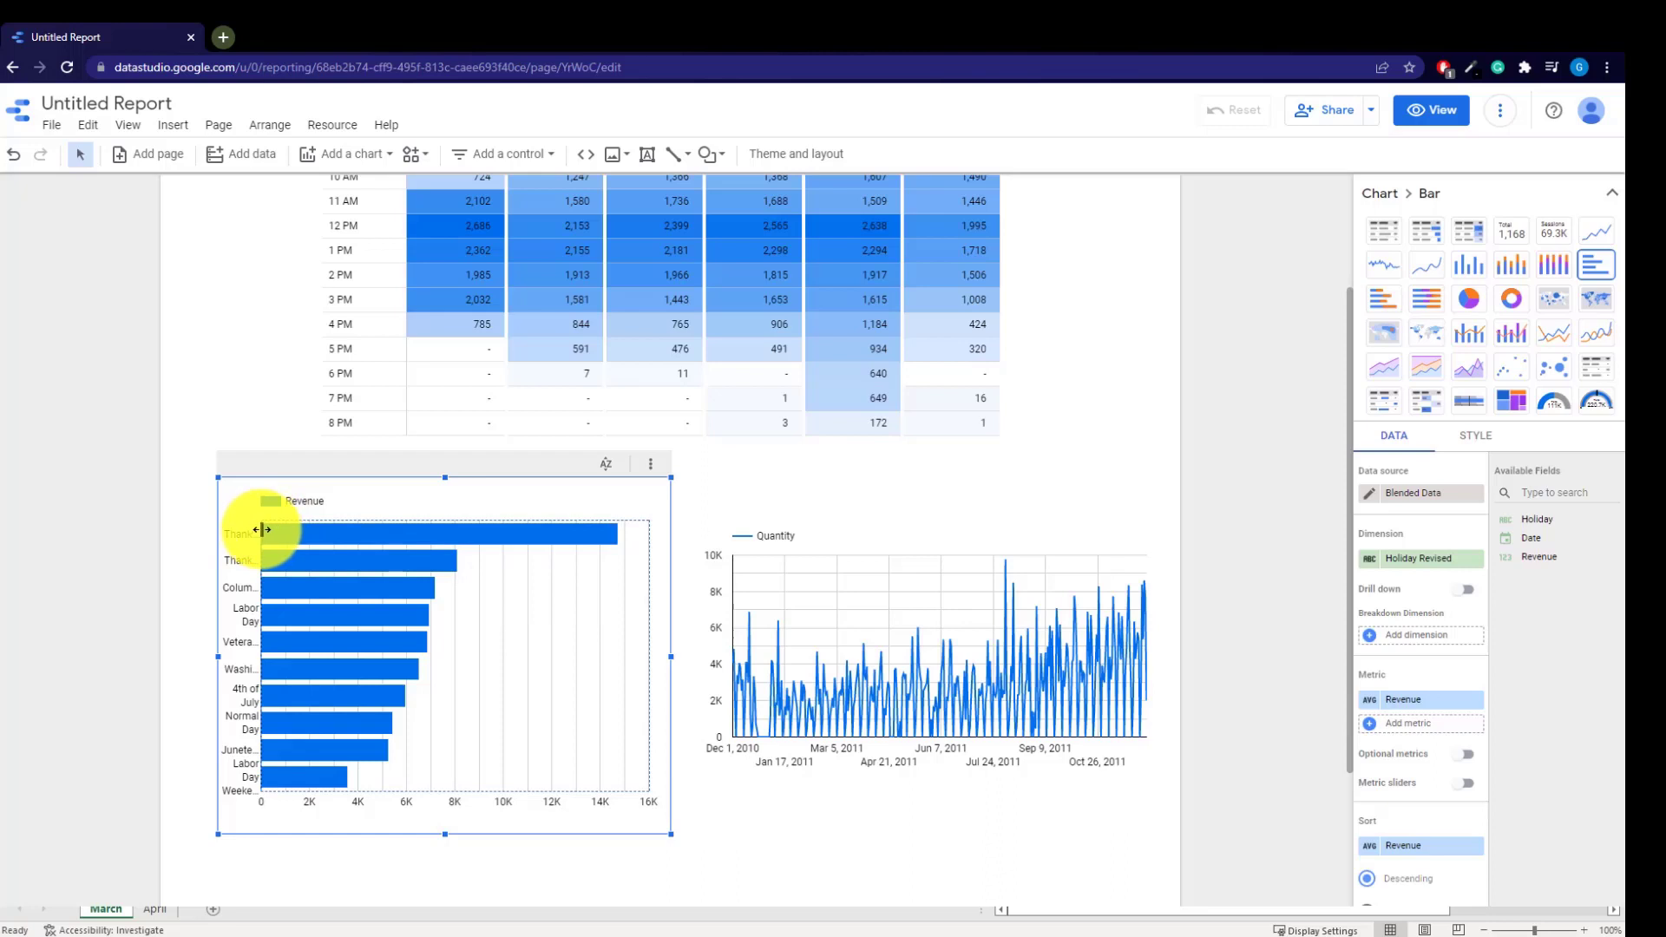
left_click_drag(261, 529, 351, 531)
left_click_drag(352, 531, 356, 530)
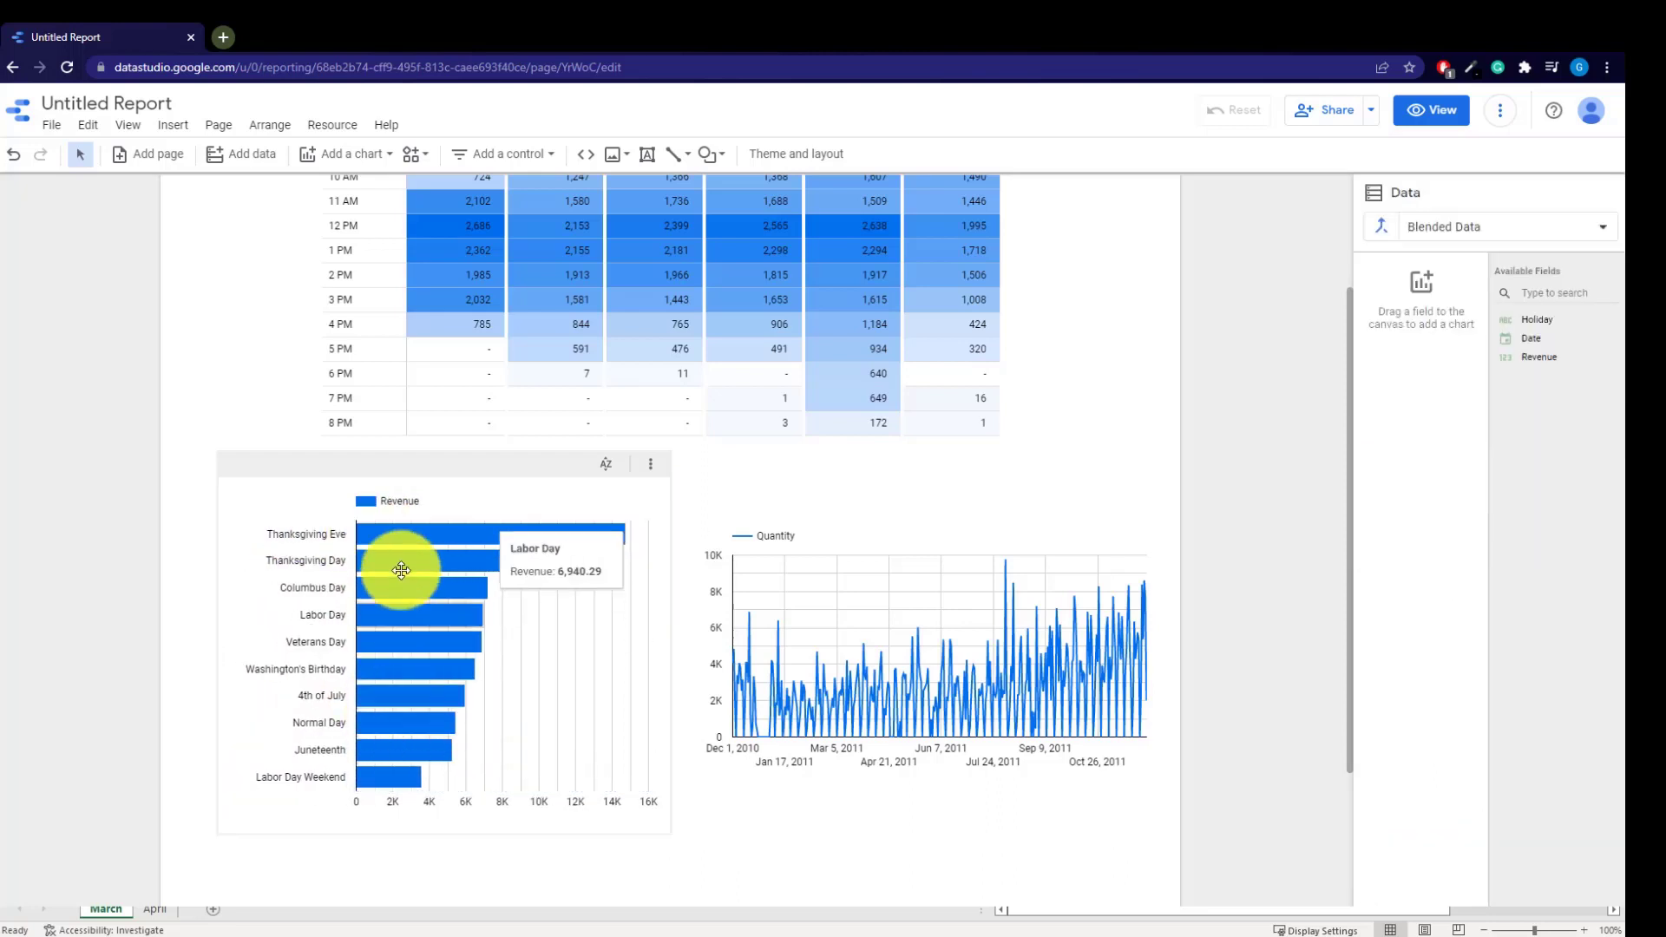
left_click(409, 540)
right_click(410, 540)
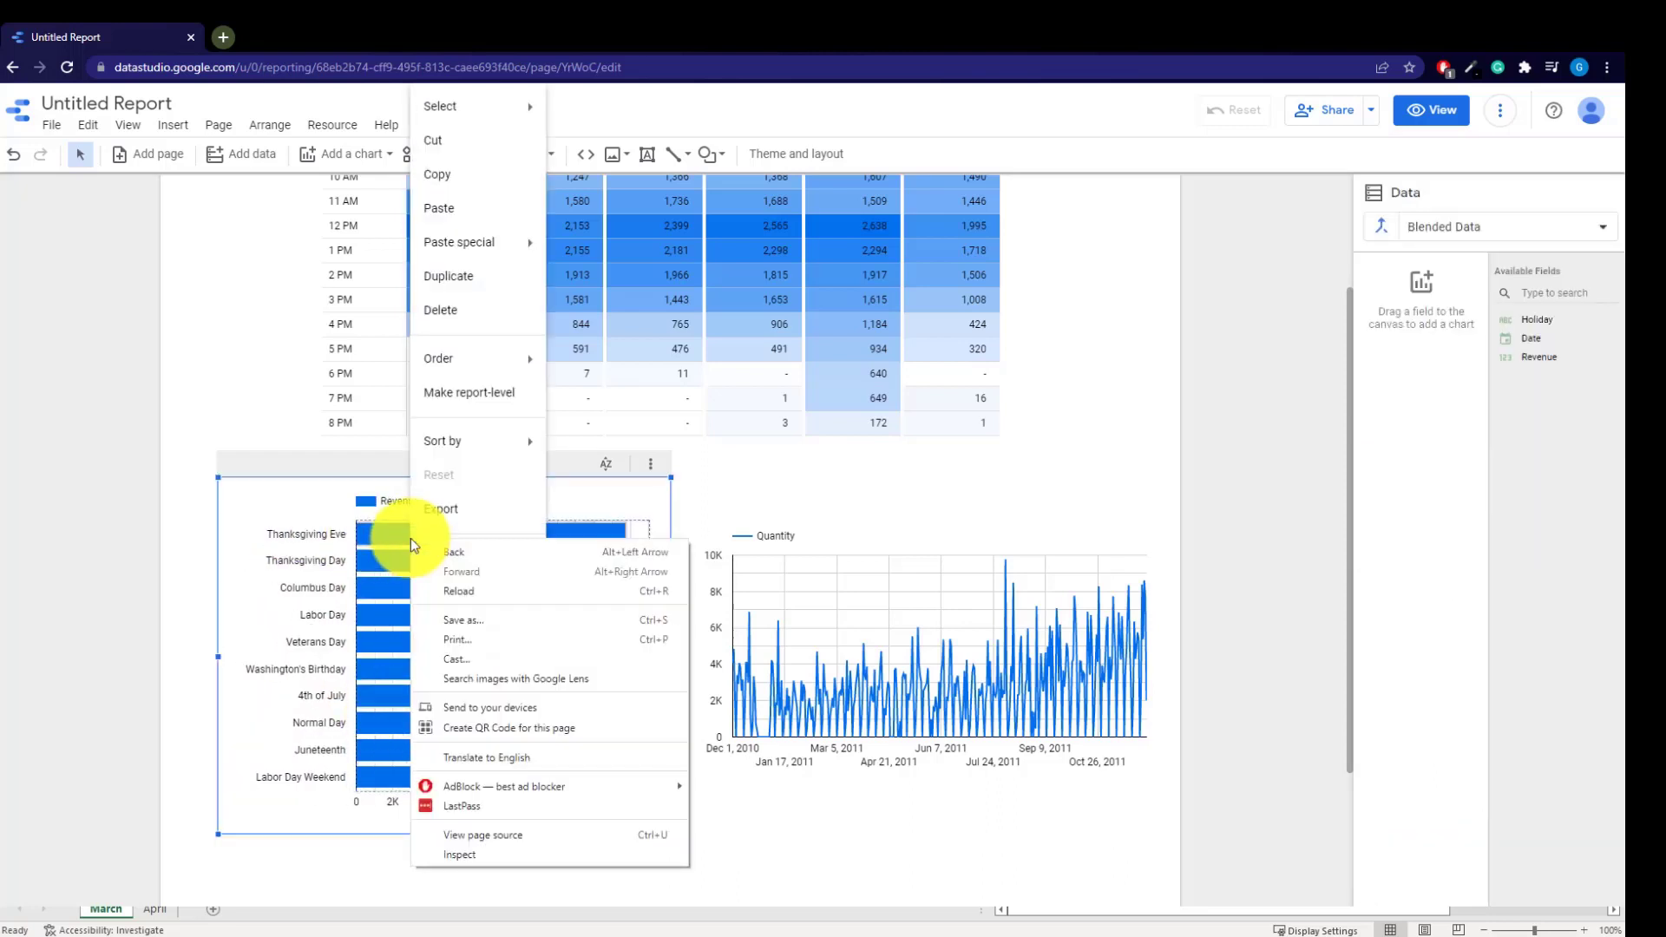
left_click(839, 817)
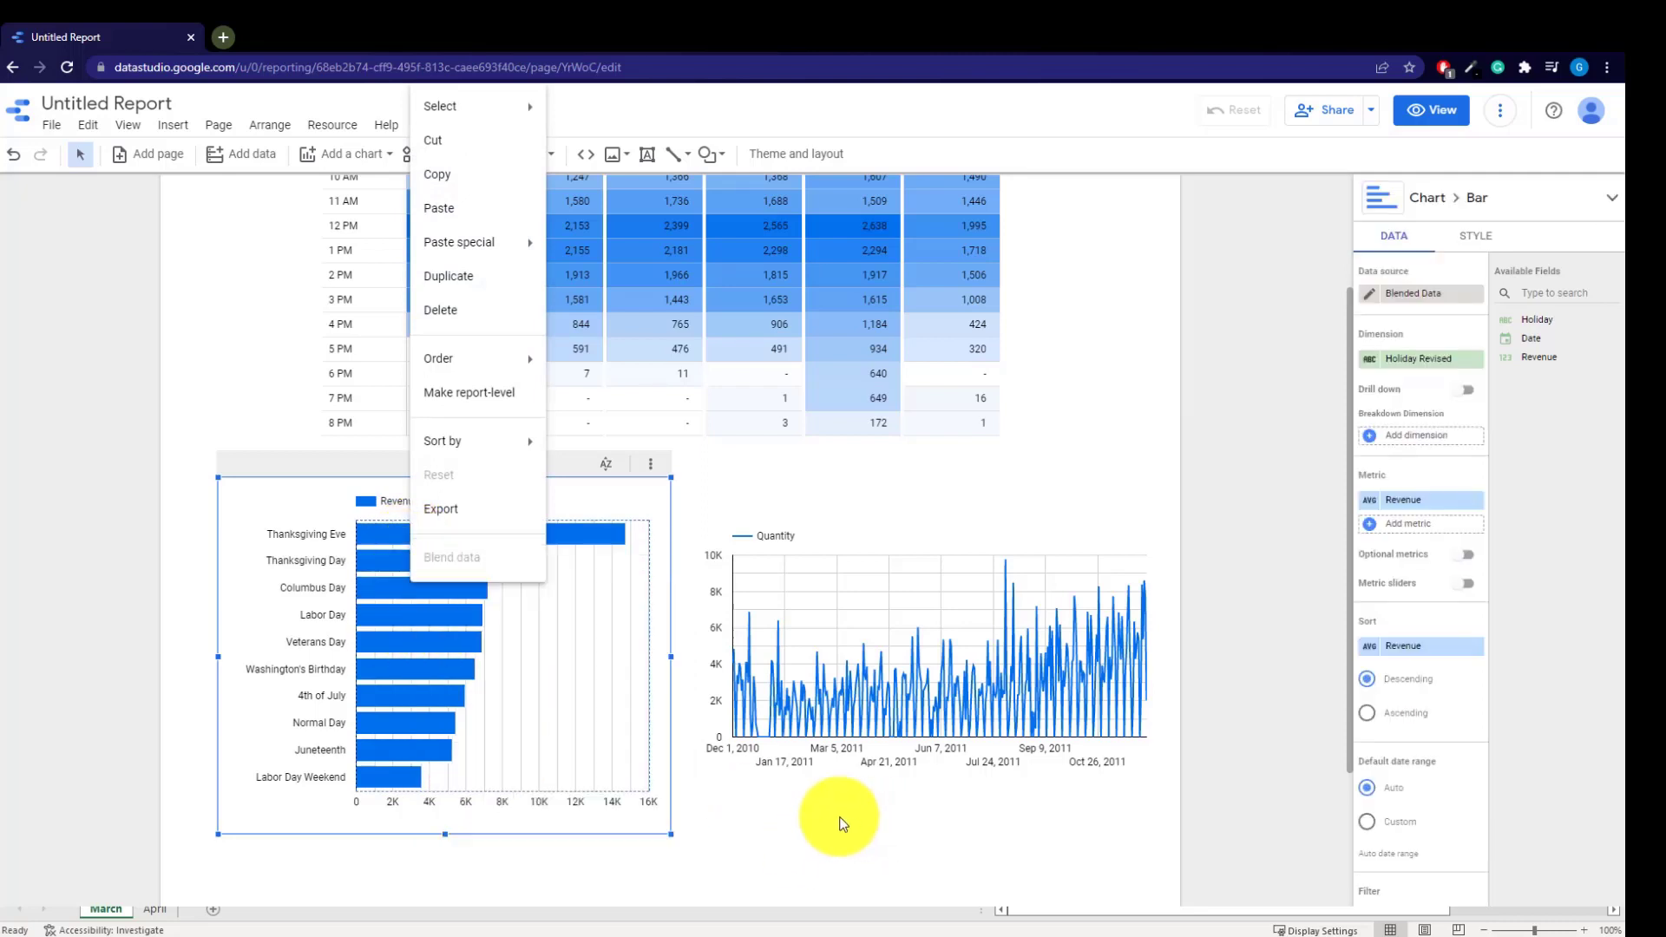
key("Escape")
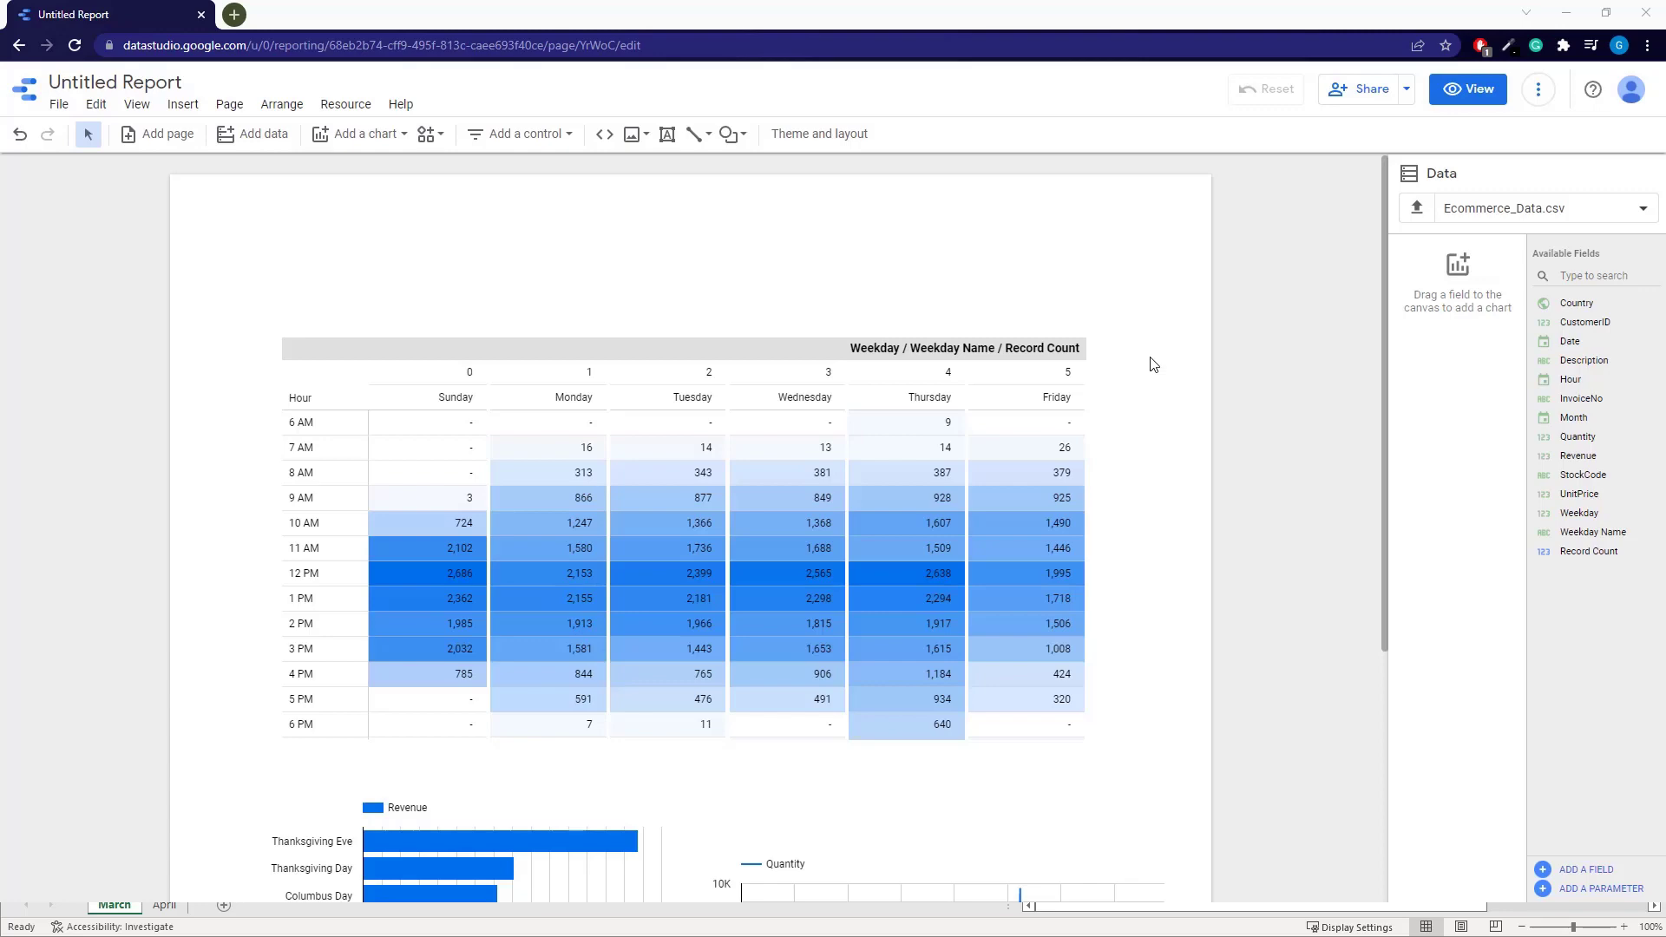
Insert a date range control in the blank area above the heatmap table, near the page's upper-right corner
scroll(1179, 521, "down", 3)
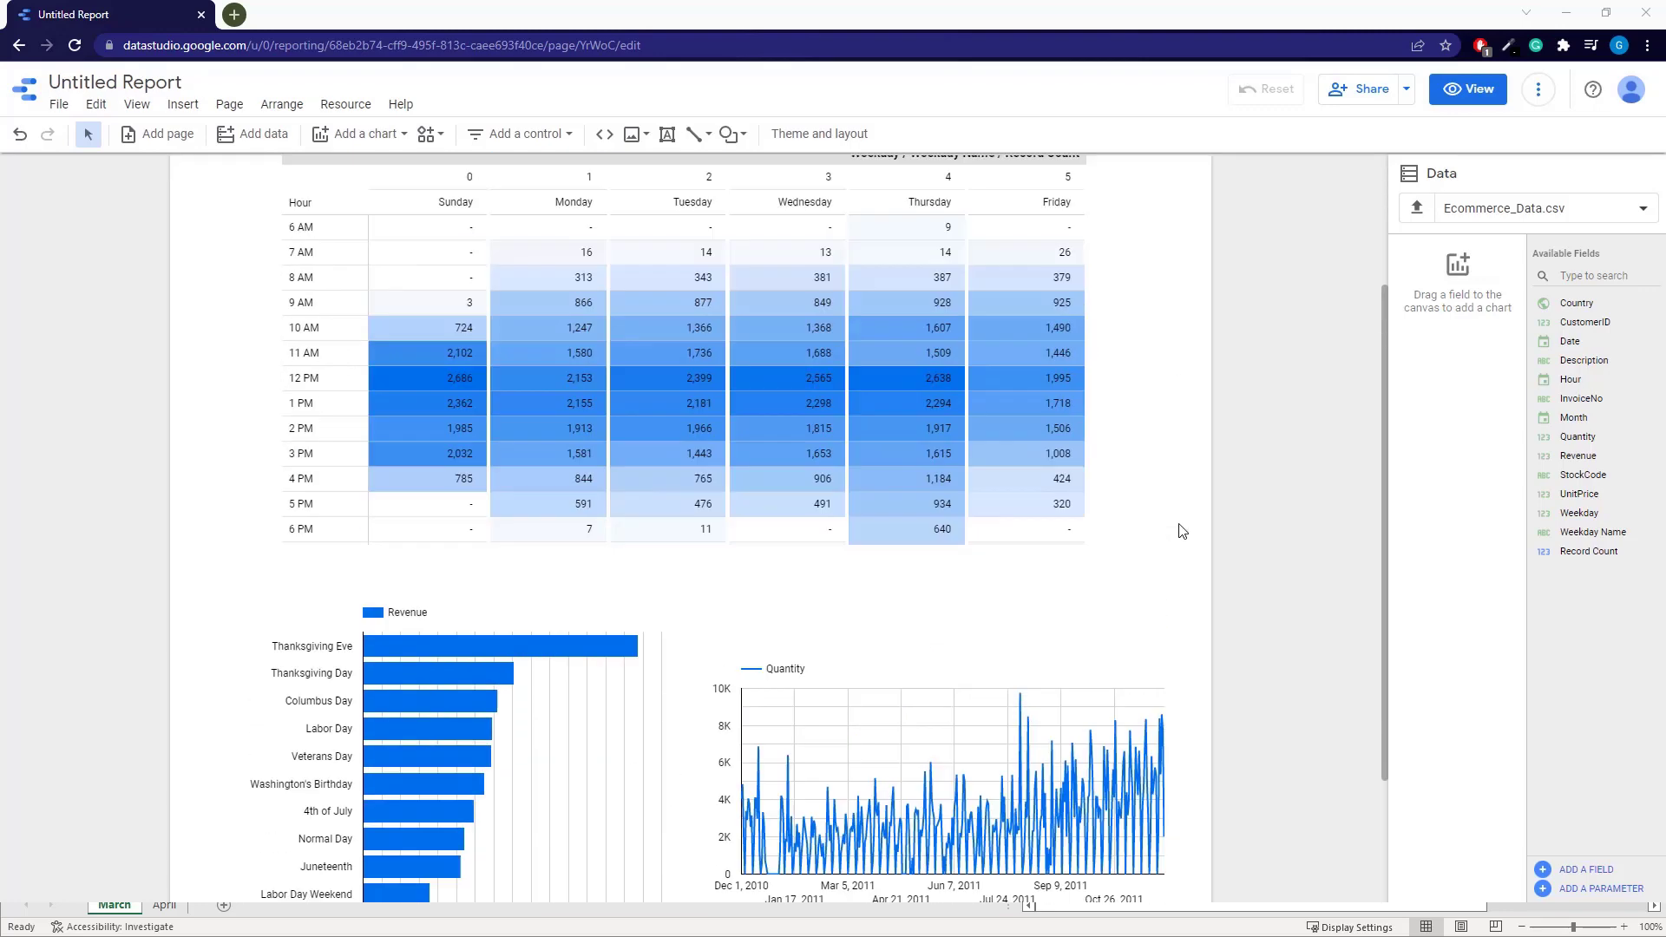
scroll(1180, 534, "down", 3)
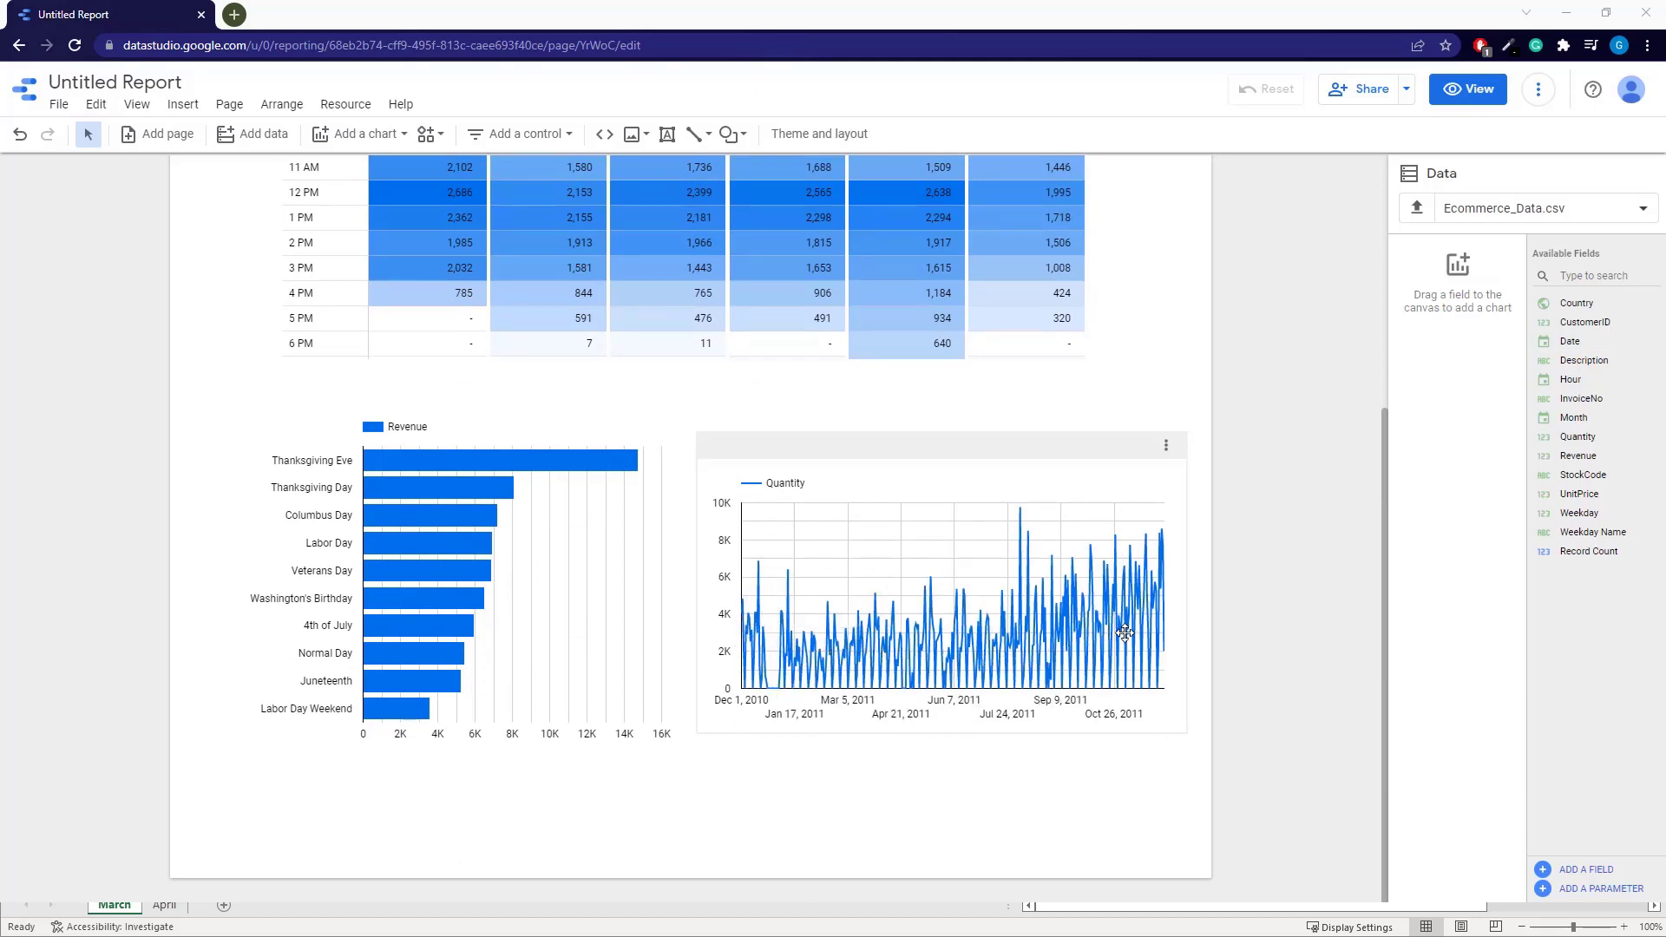
mouse_move(784, 684)
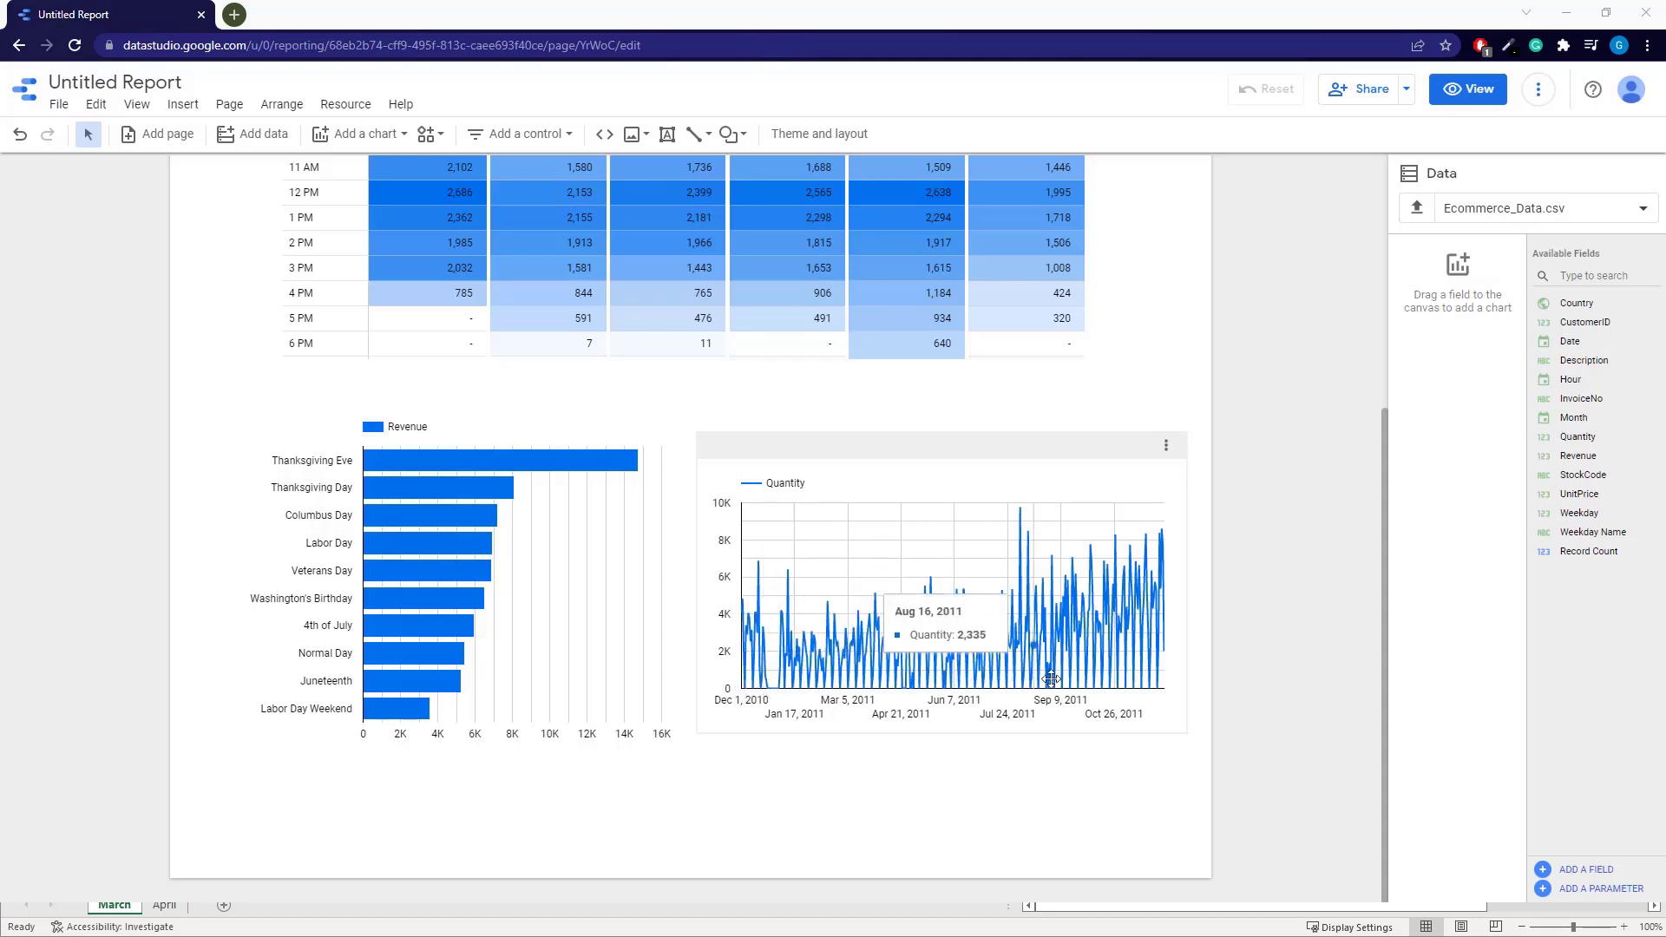
mouse_move(1160, 670)
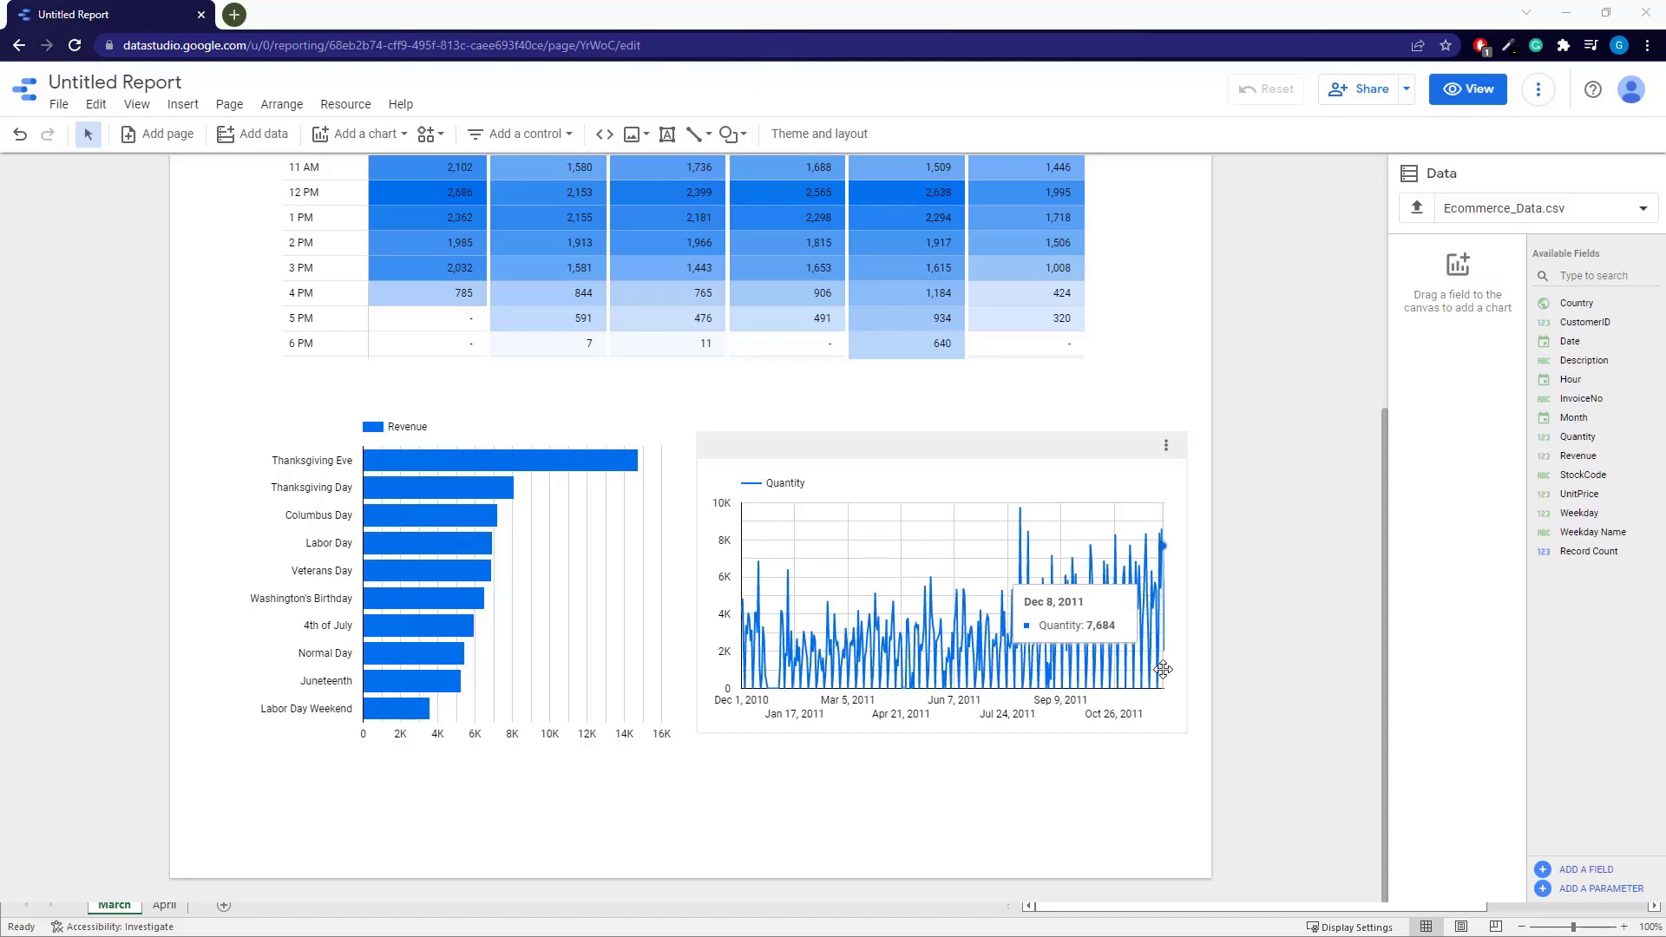
scroll(1206, 421, "up", 4)
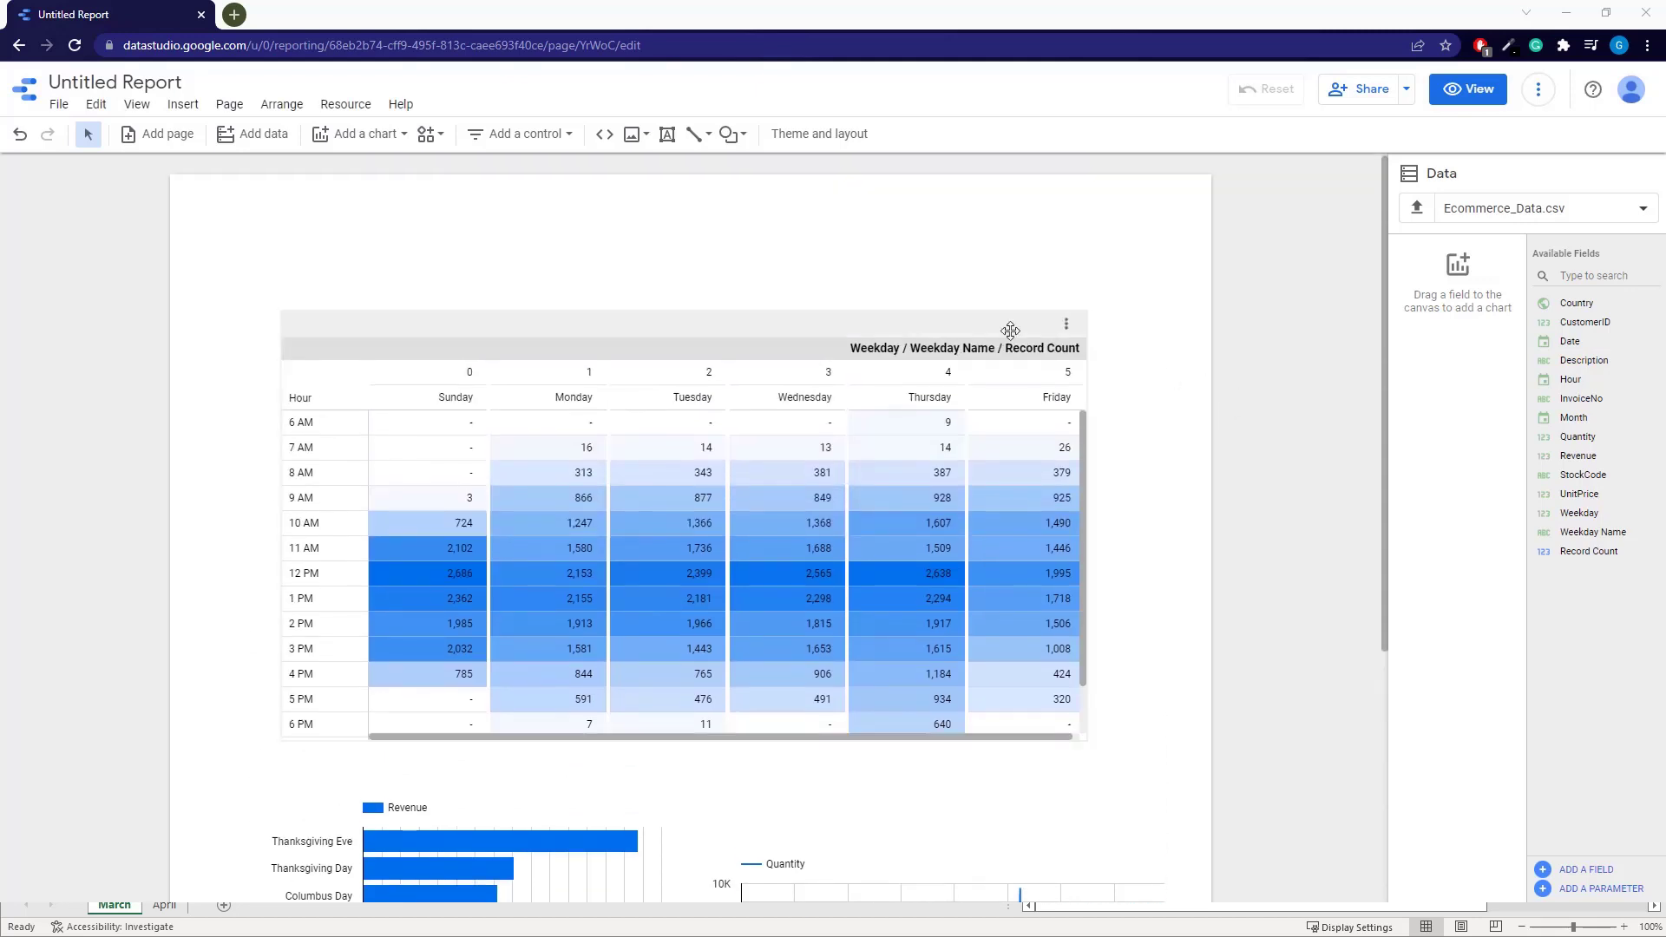
left_click(507, 143)
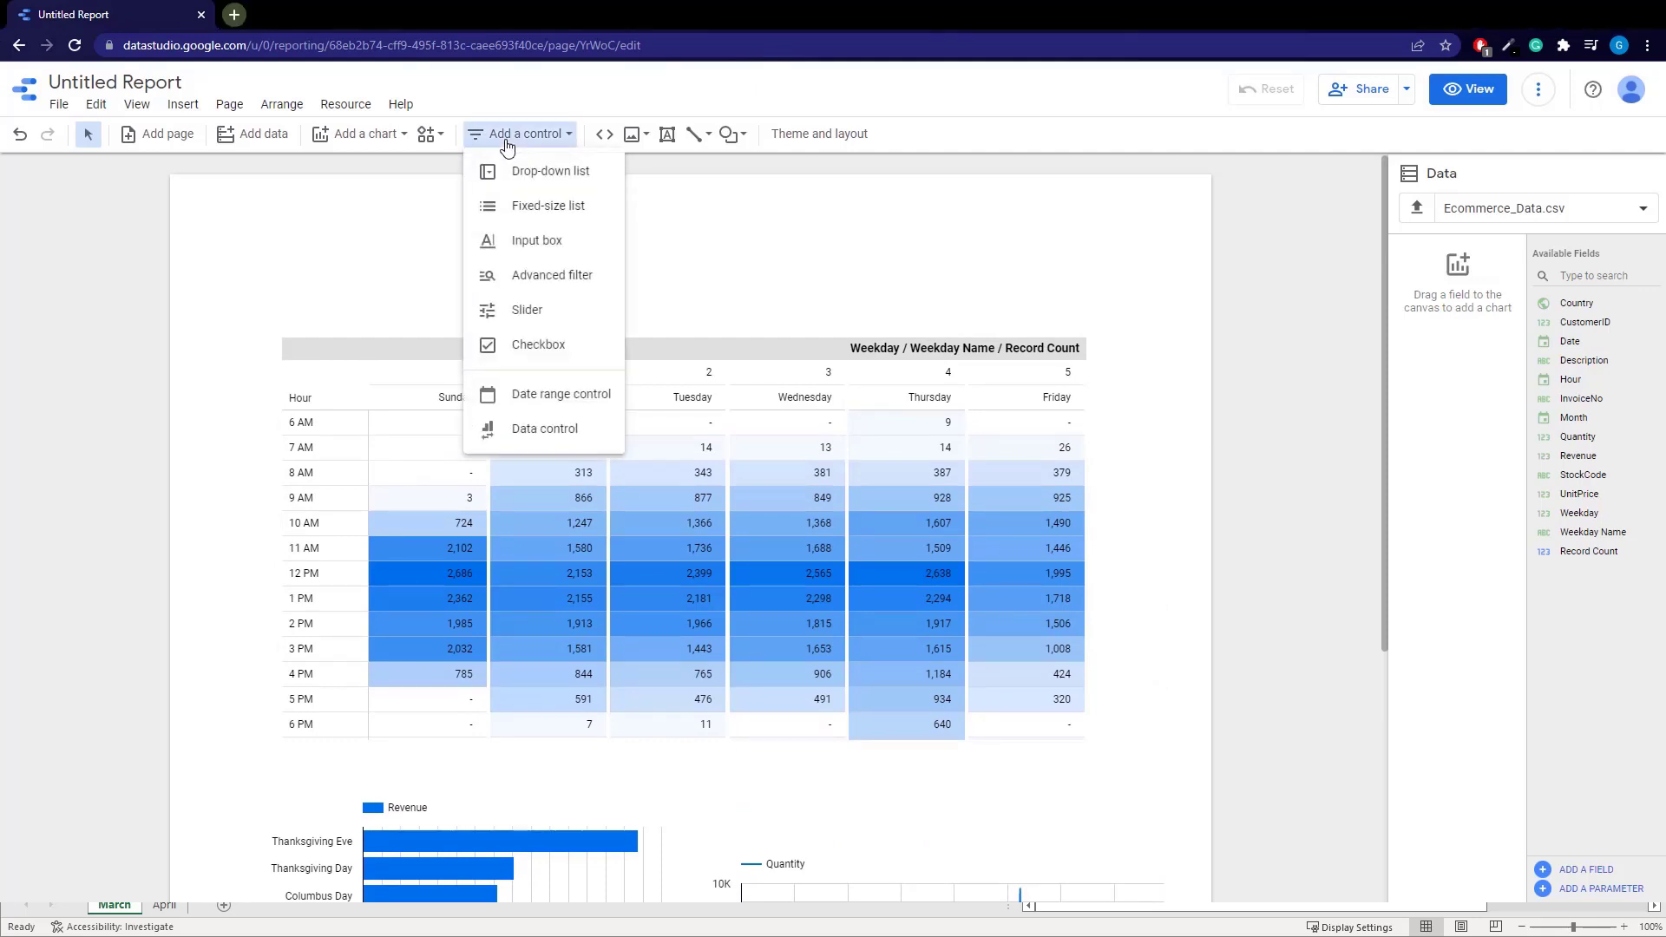
left_click(549, 395)
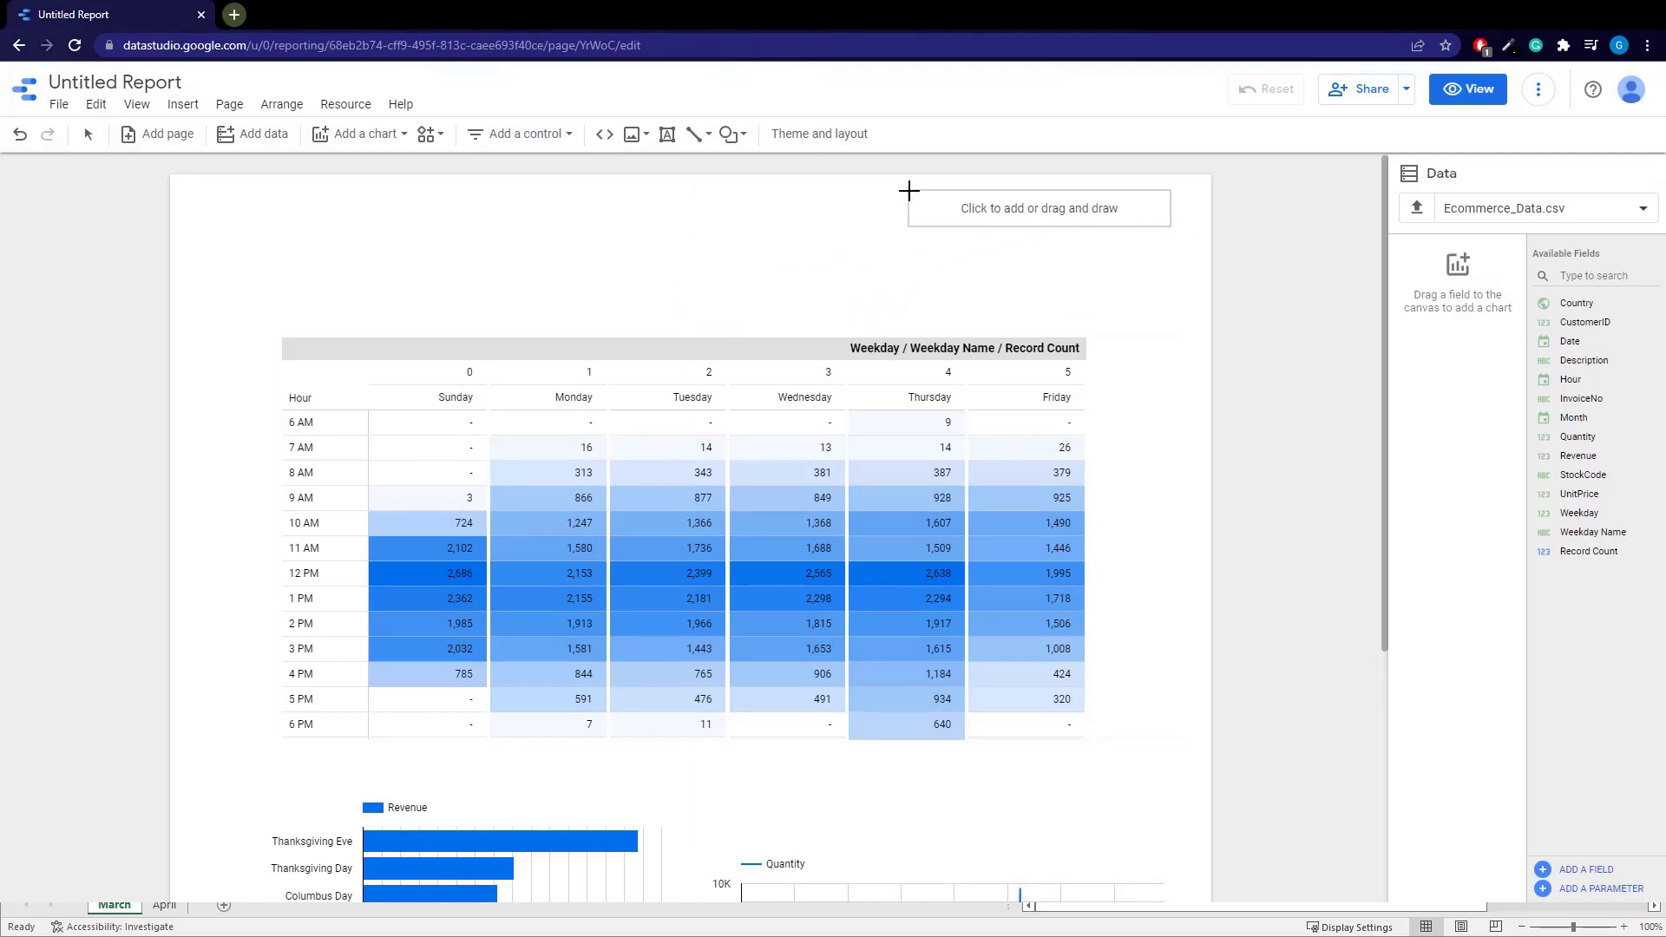
left_click(909, 190)
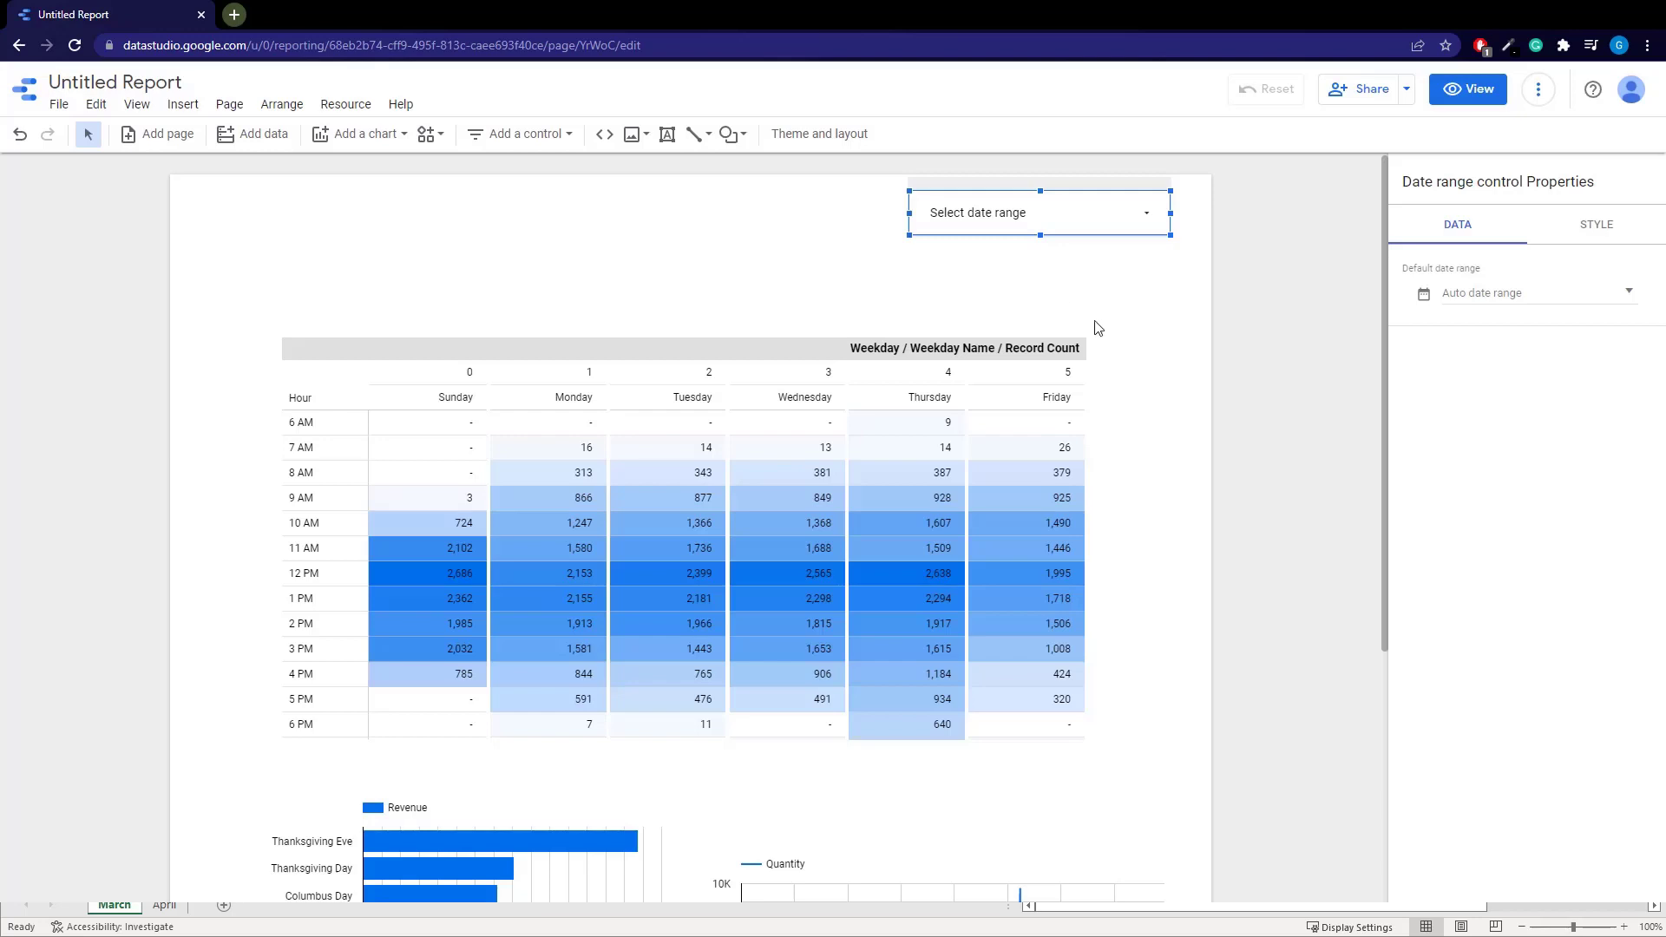
Set the start date of the new date range control to February 1, 2011
left_click(1045, 230)
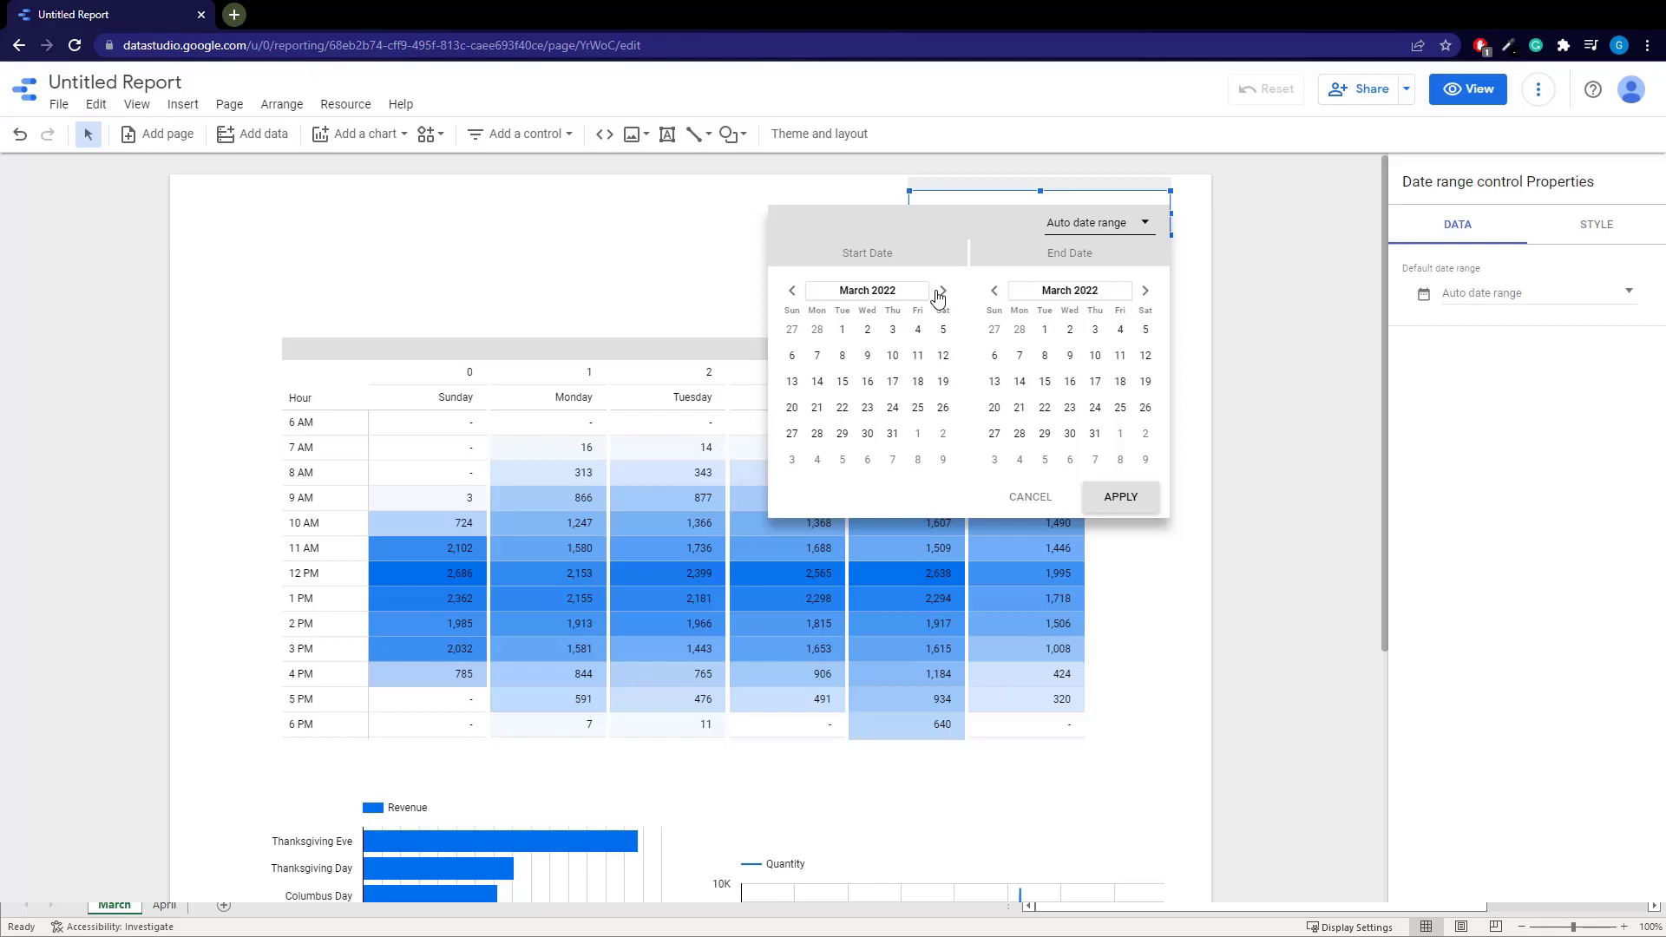
left_click(907, 291)
left_click(867, 291)
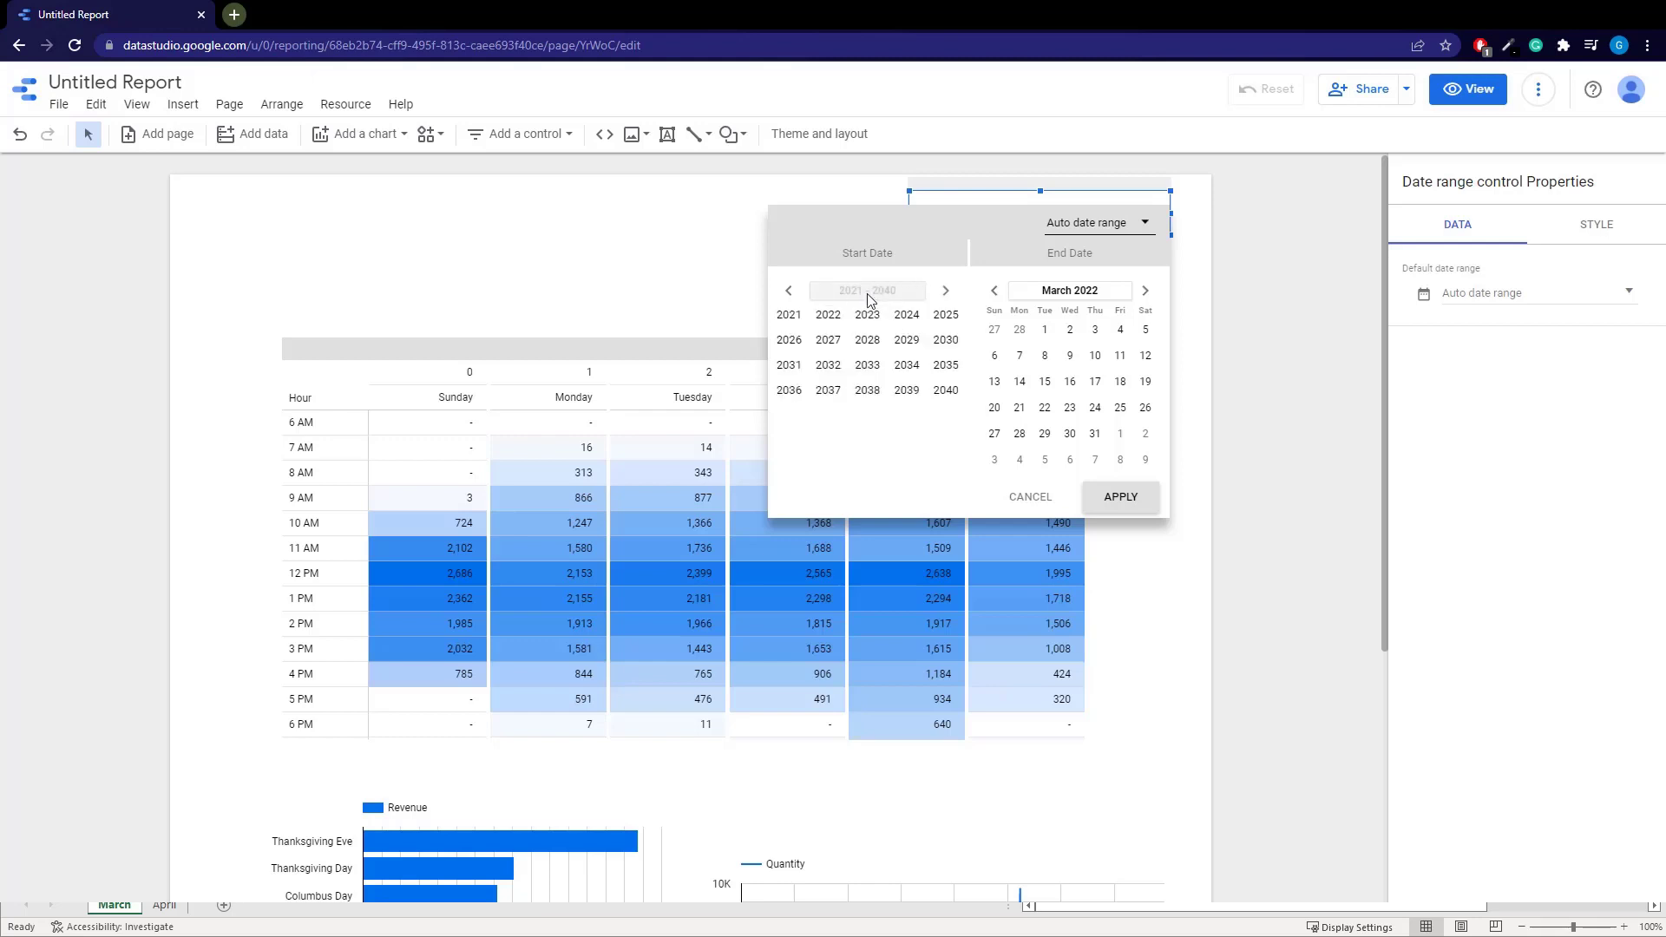
left_click(789, 291)
left_click(793, 365)
left_click(862, 318)
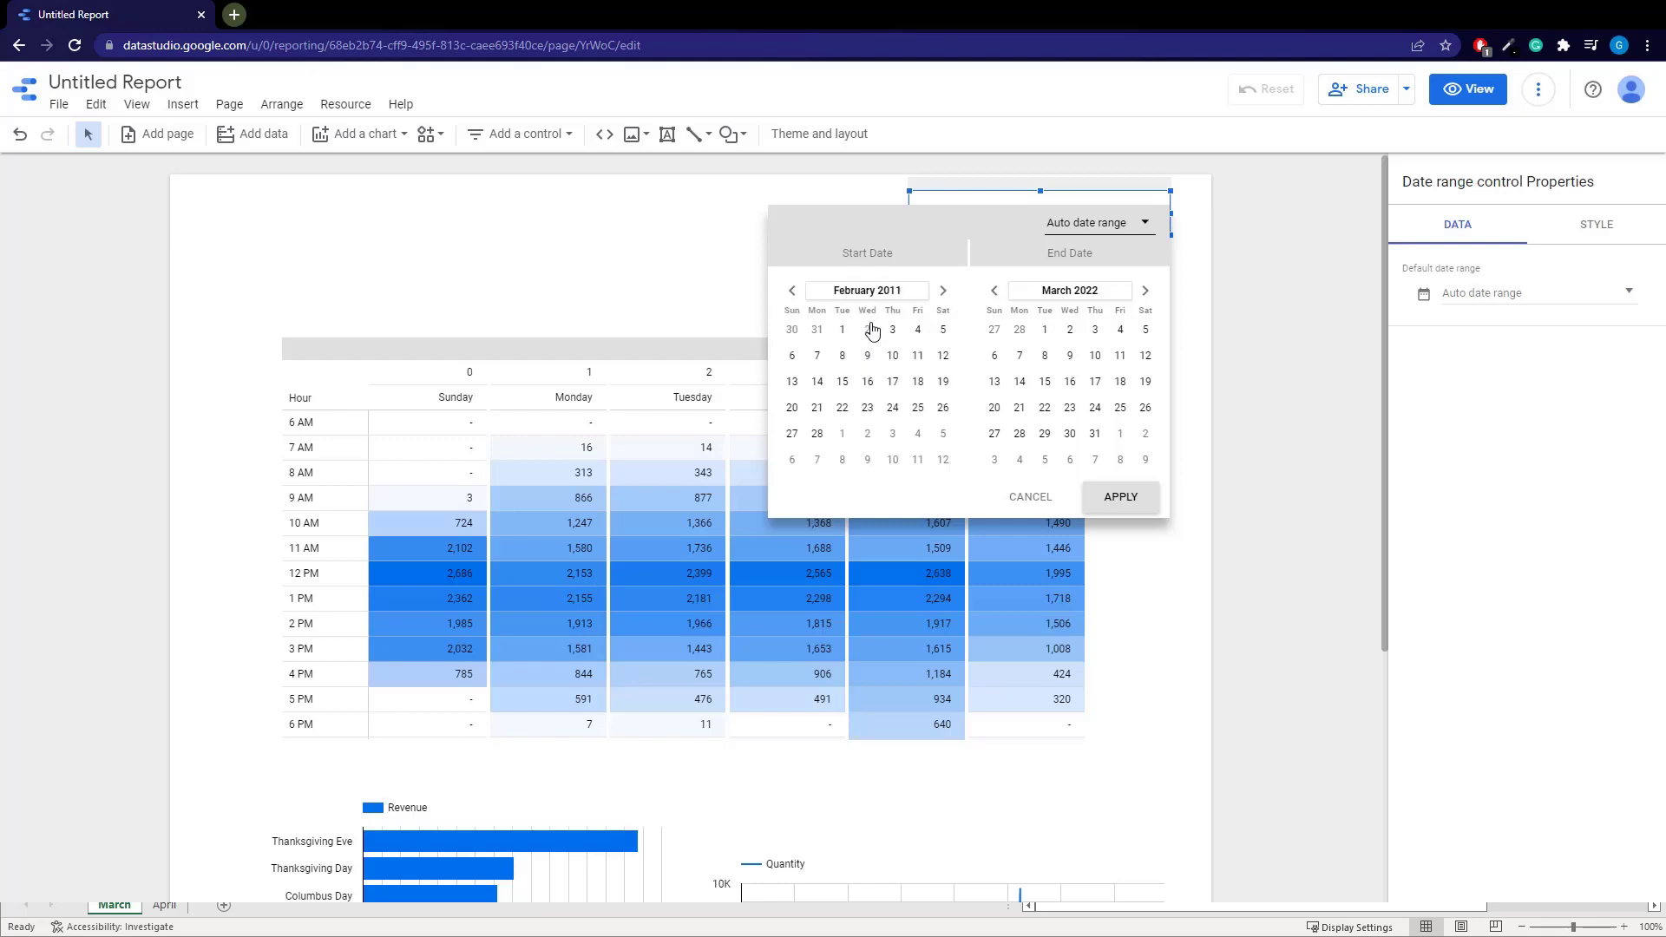
left_click(841, 332)
Set the control's end date to February 28, 2011 and apply the date range to the report
left_click(1067, 290)
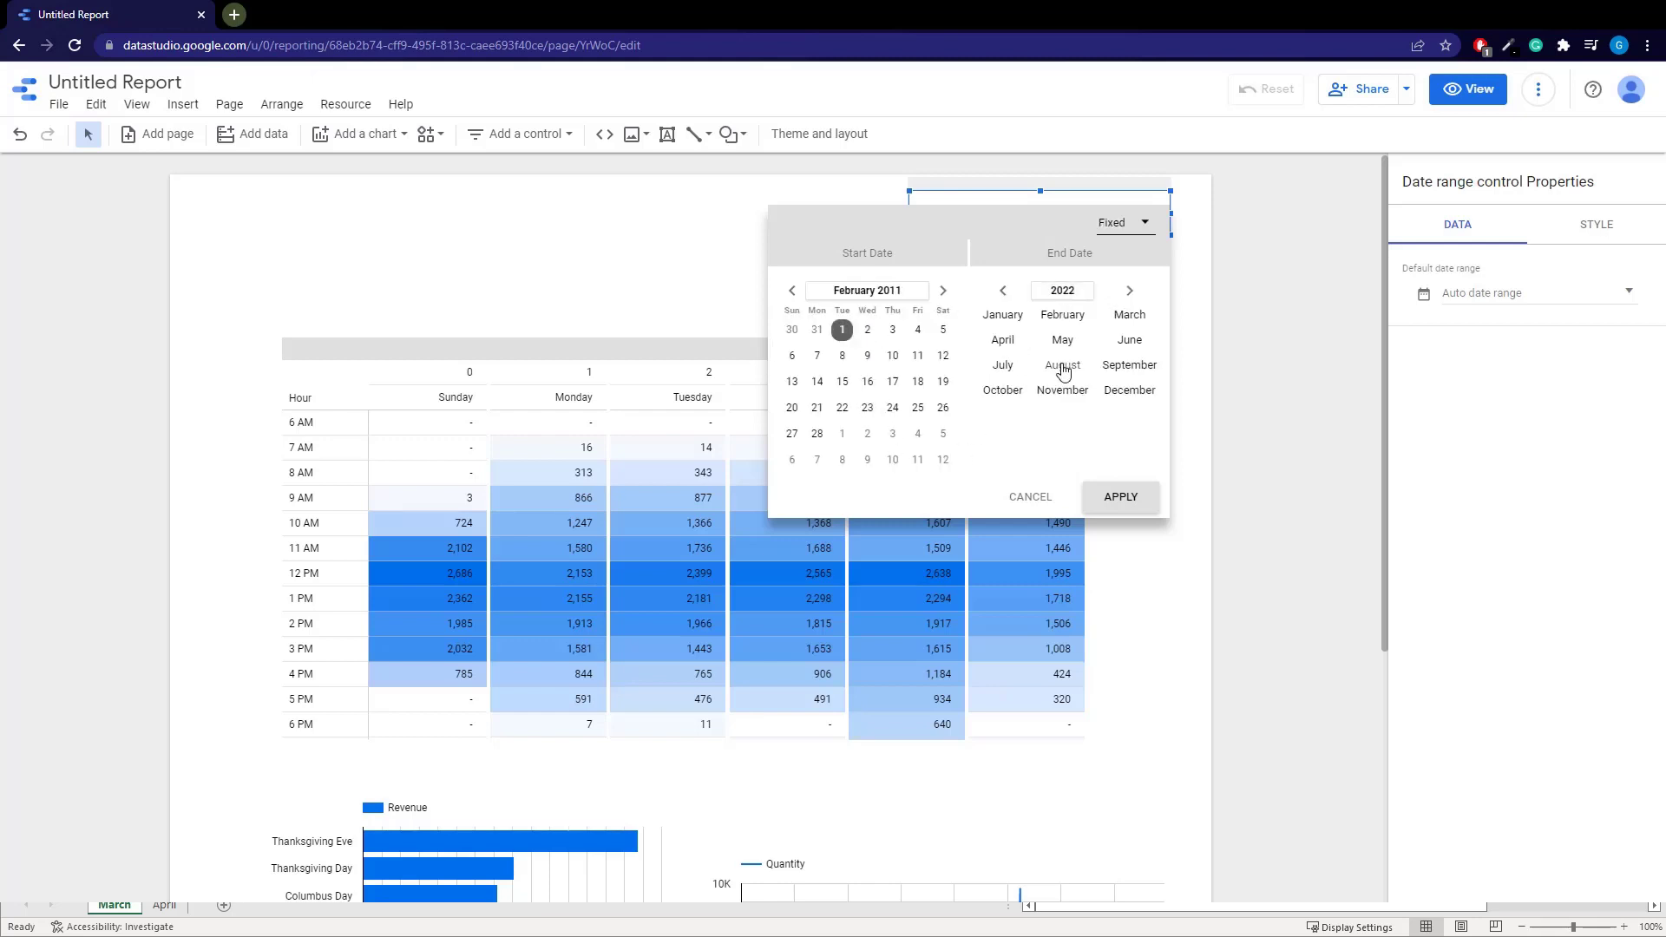
left_click(1067, 288)
left_click(991, 291)
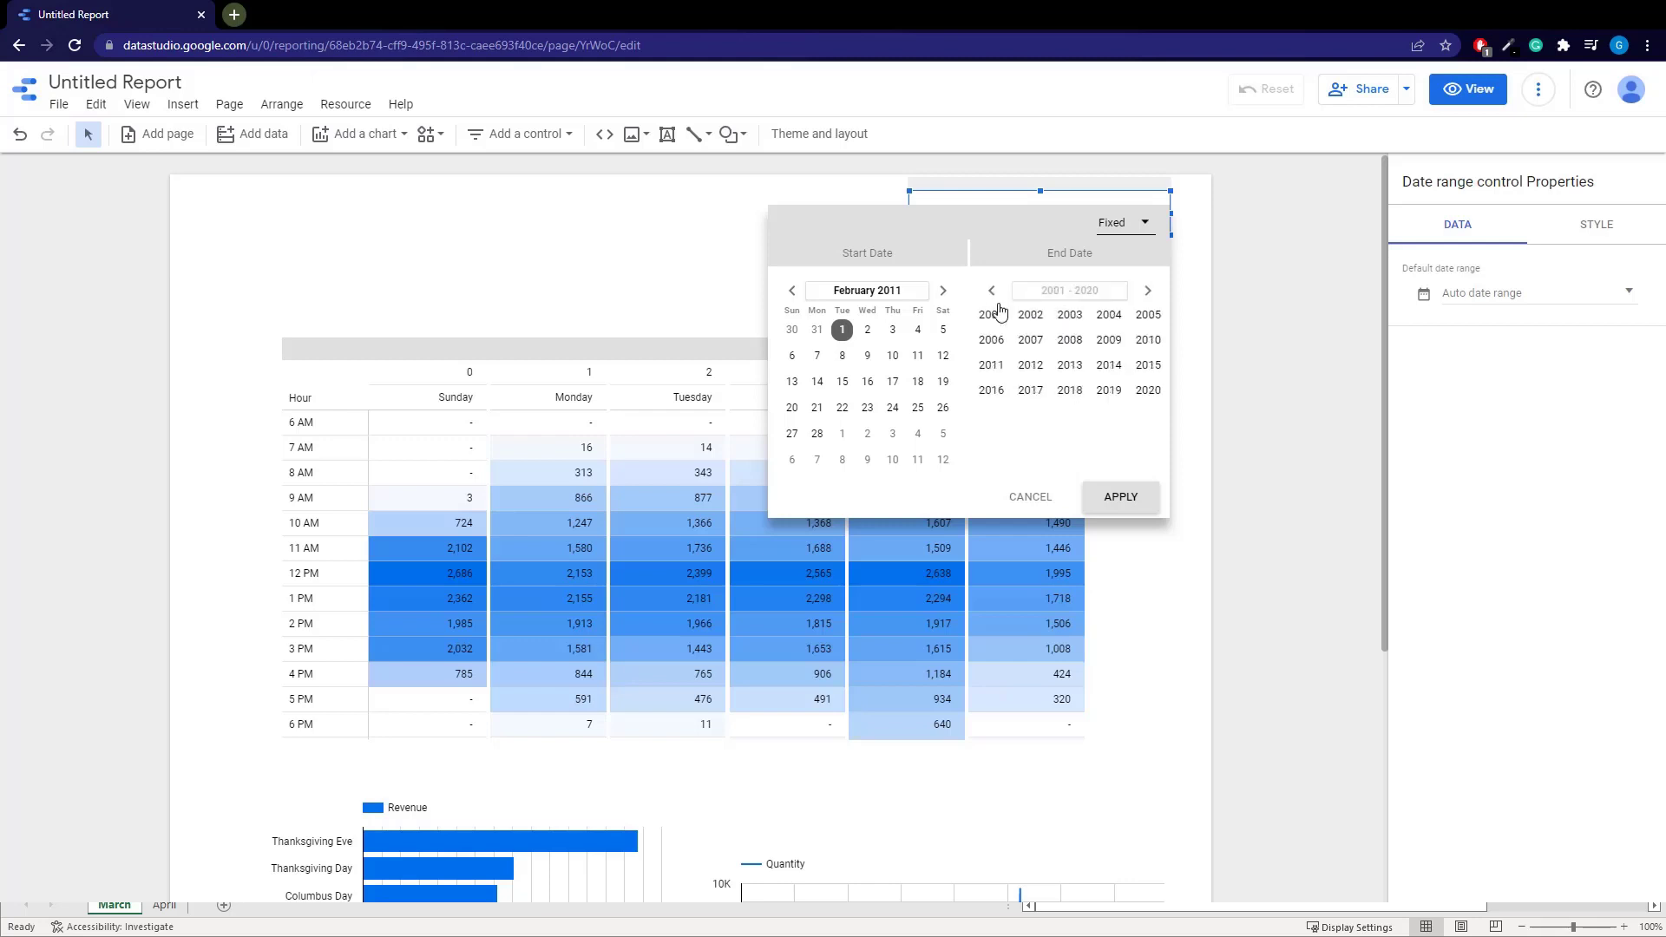
left_click(993, 366)
left_click(1060, 316)
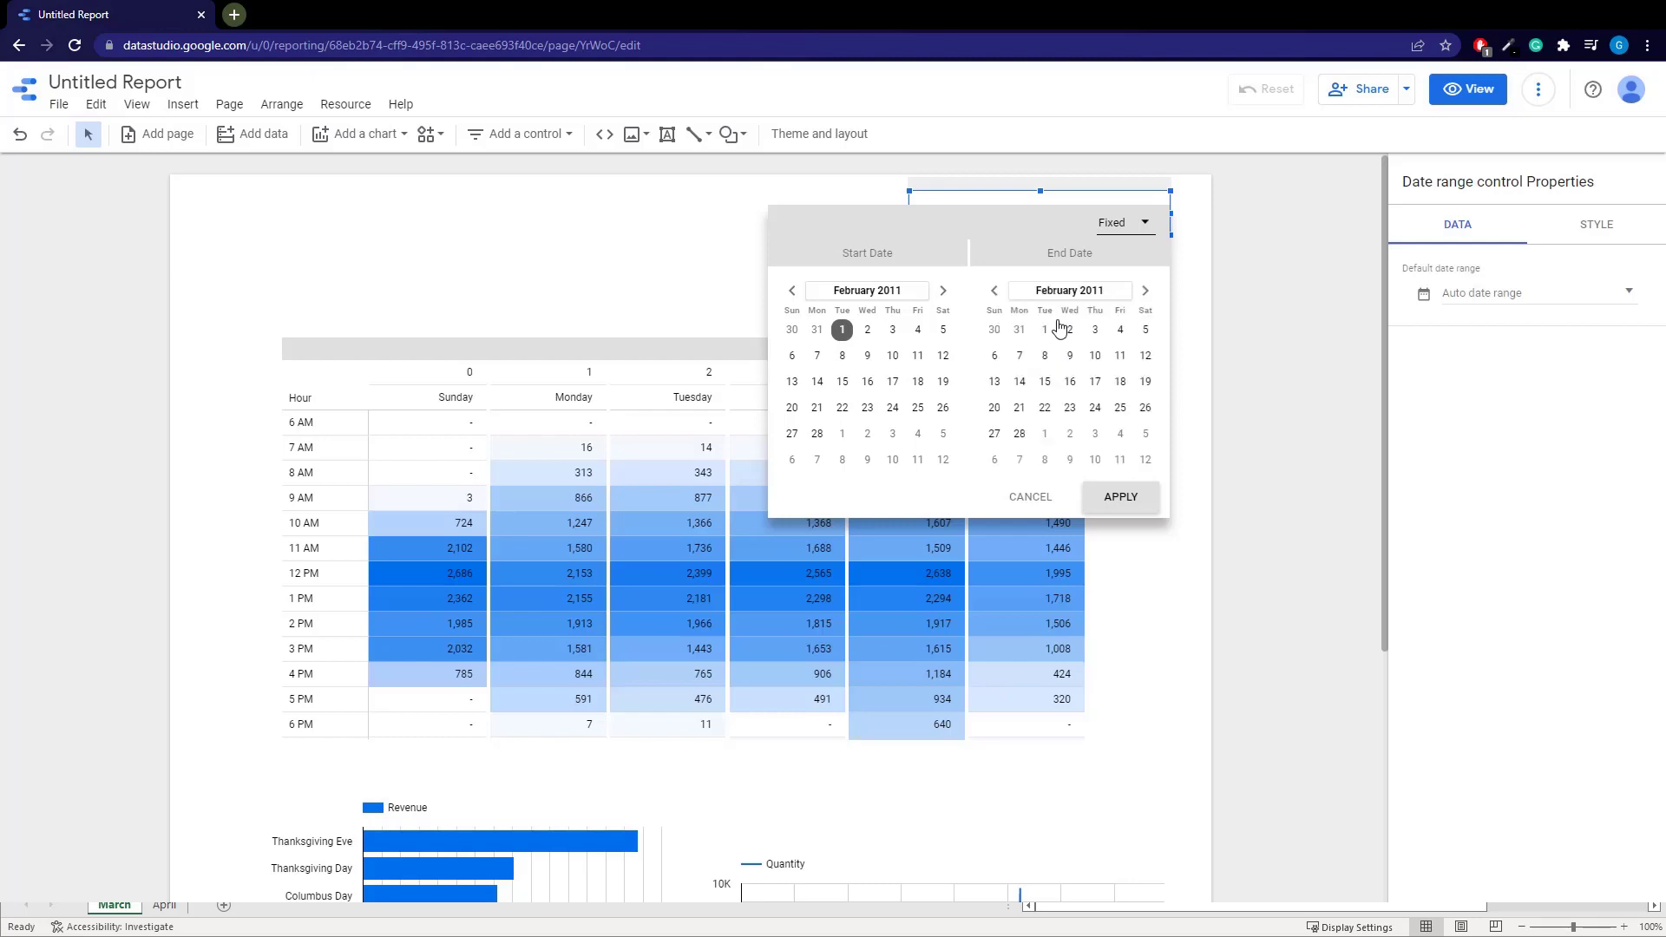
left_click(1019, 433)
left_click(1122, 507)
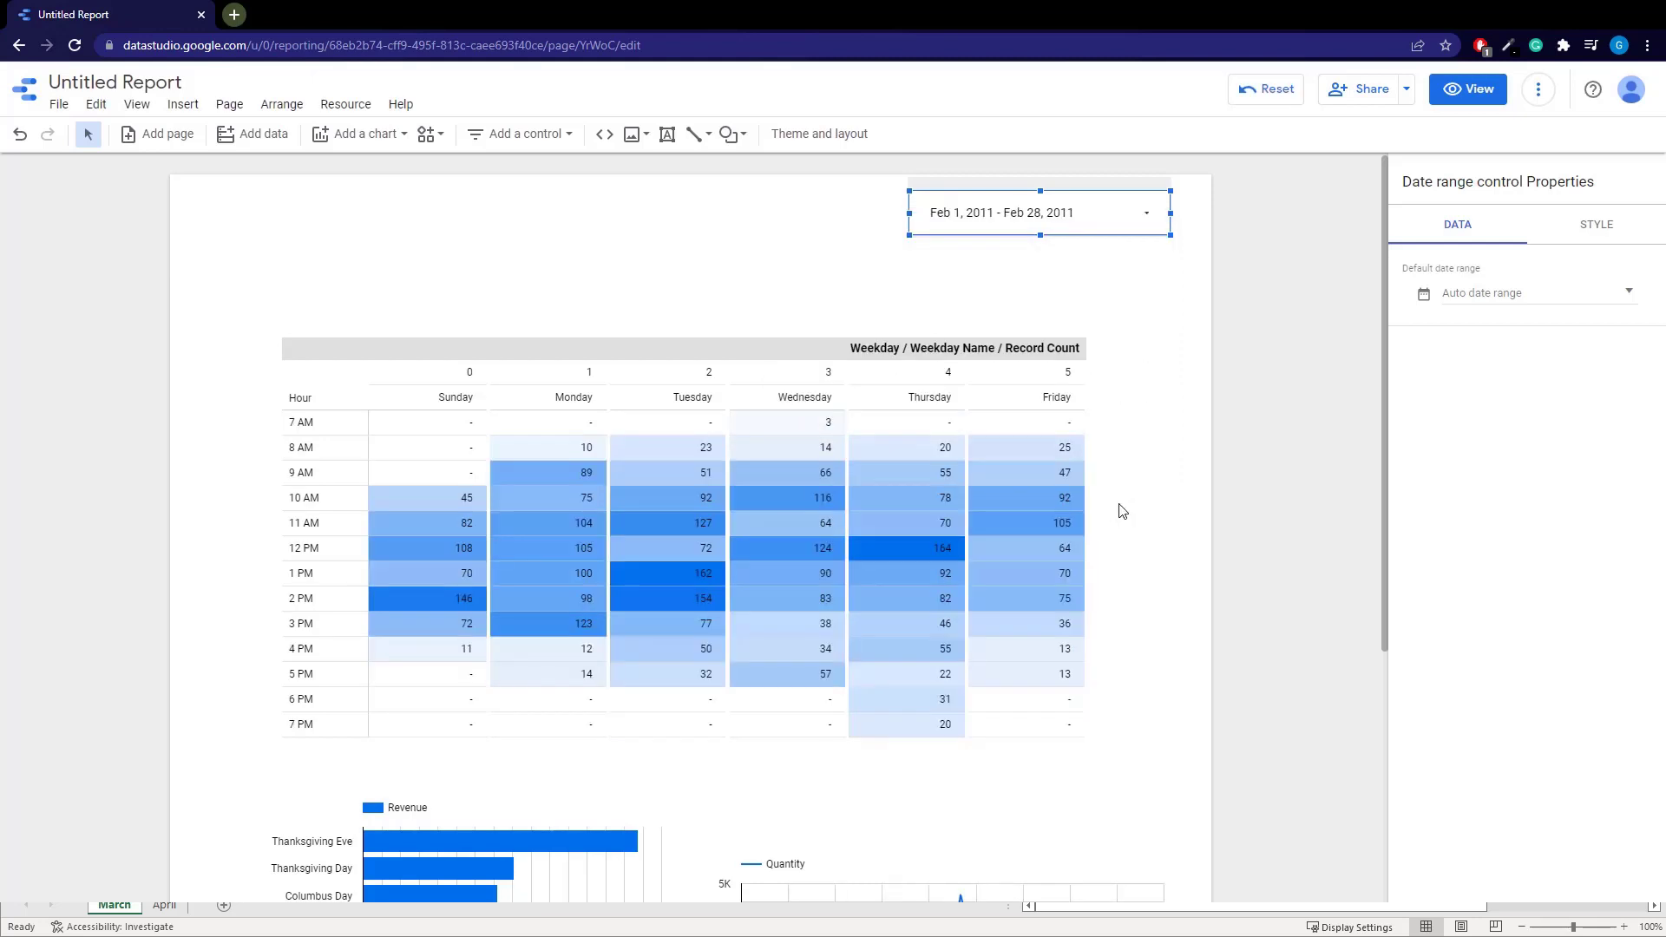
Move the date range control down and slightly left, closer to the heatmap table
scroll(1132, 479, "down", 4)
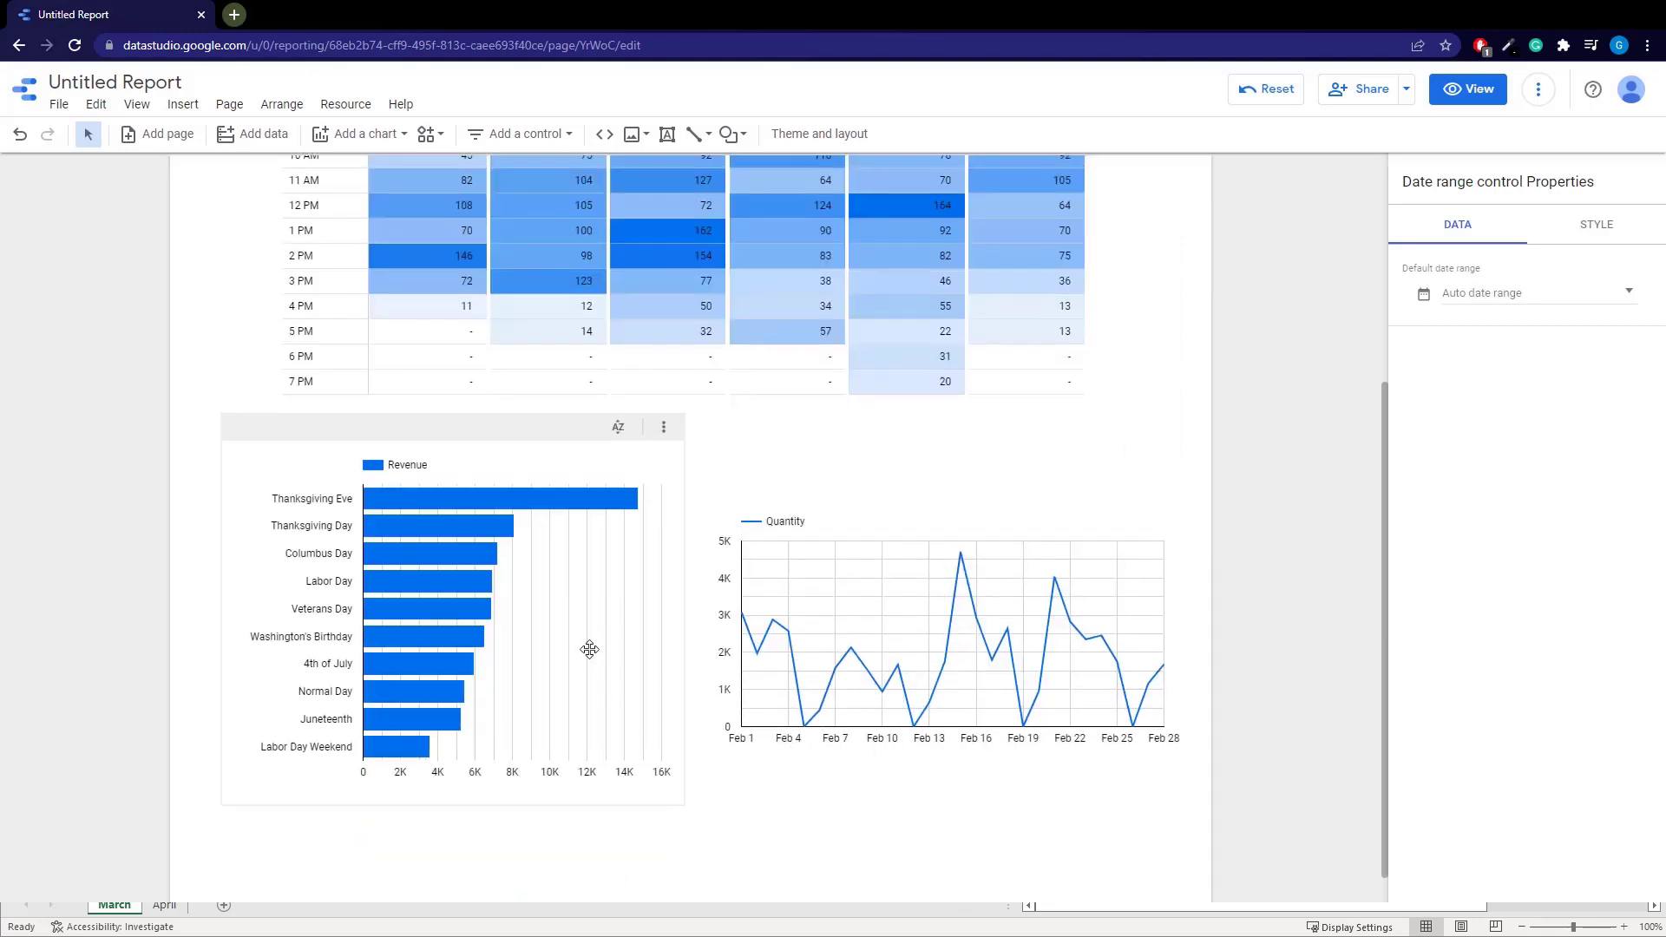
scroll(967, 606, "up", 1)
scroll(974, 617, "up", 2)
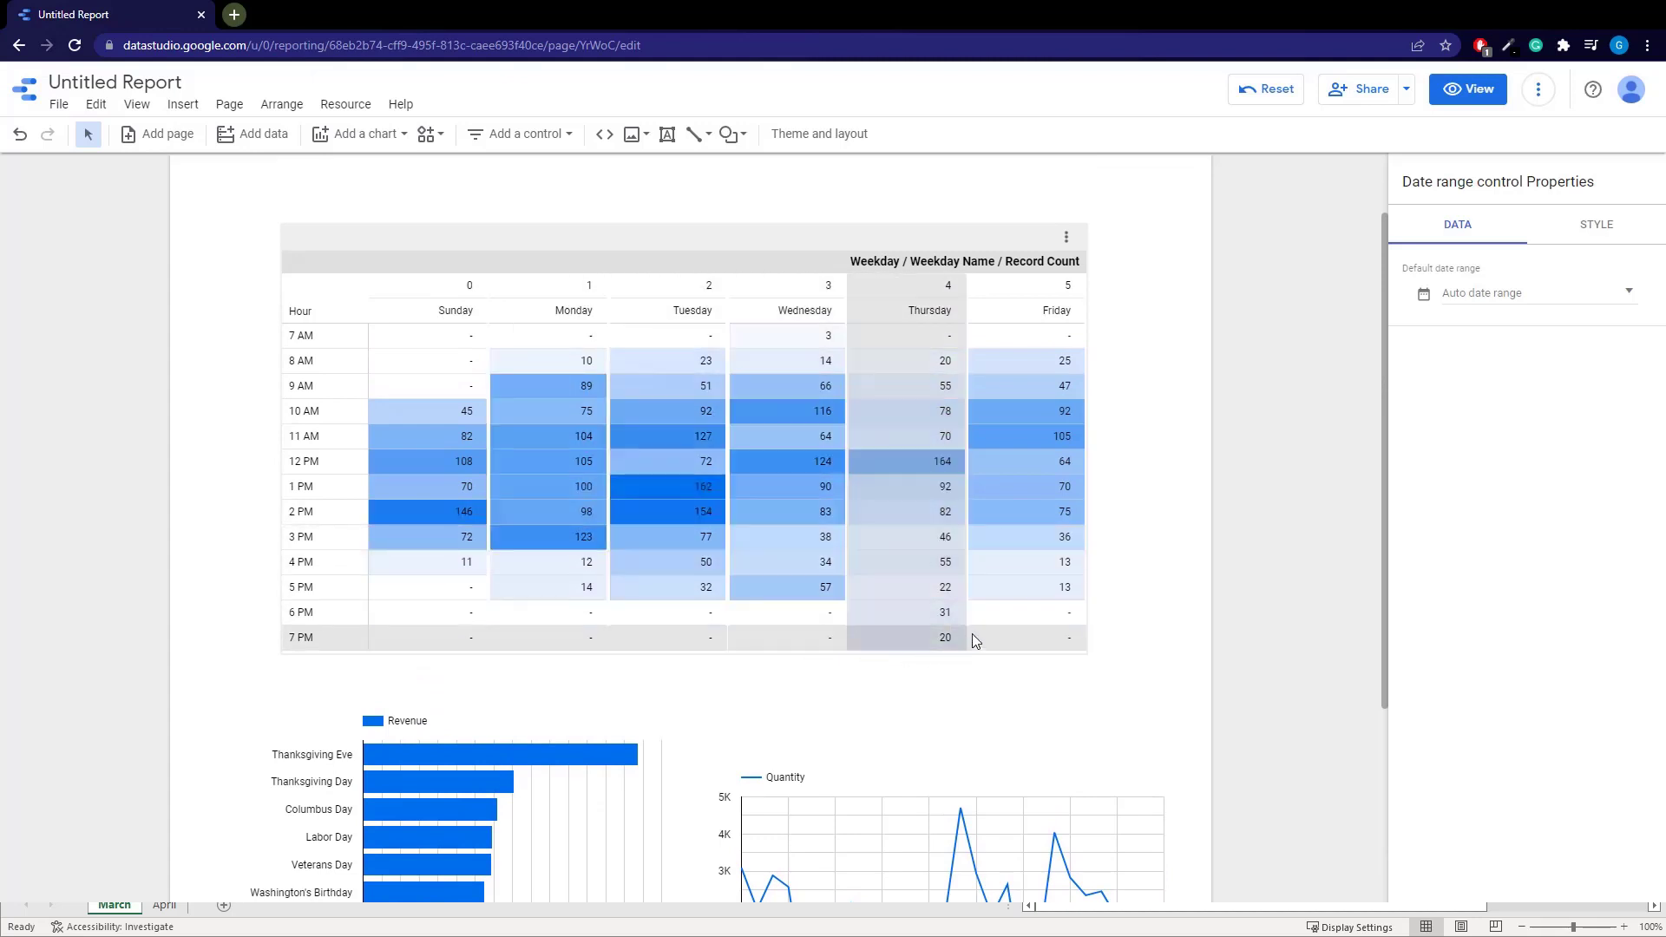
scroll(1108, 379, "up", 1)
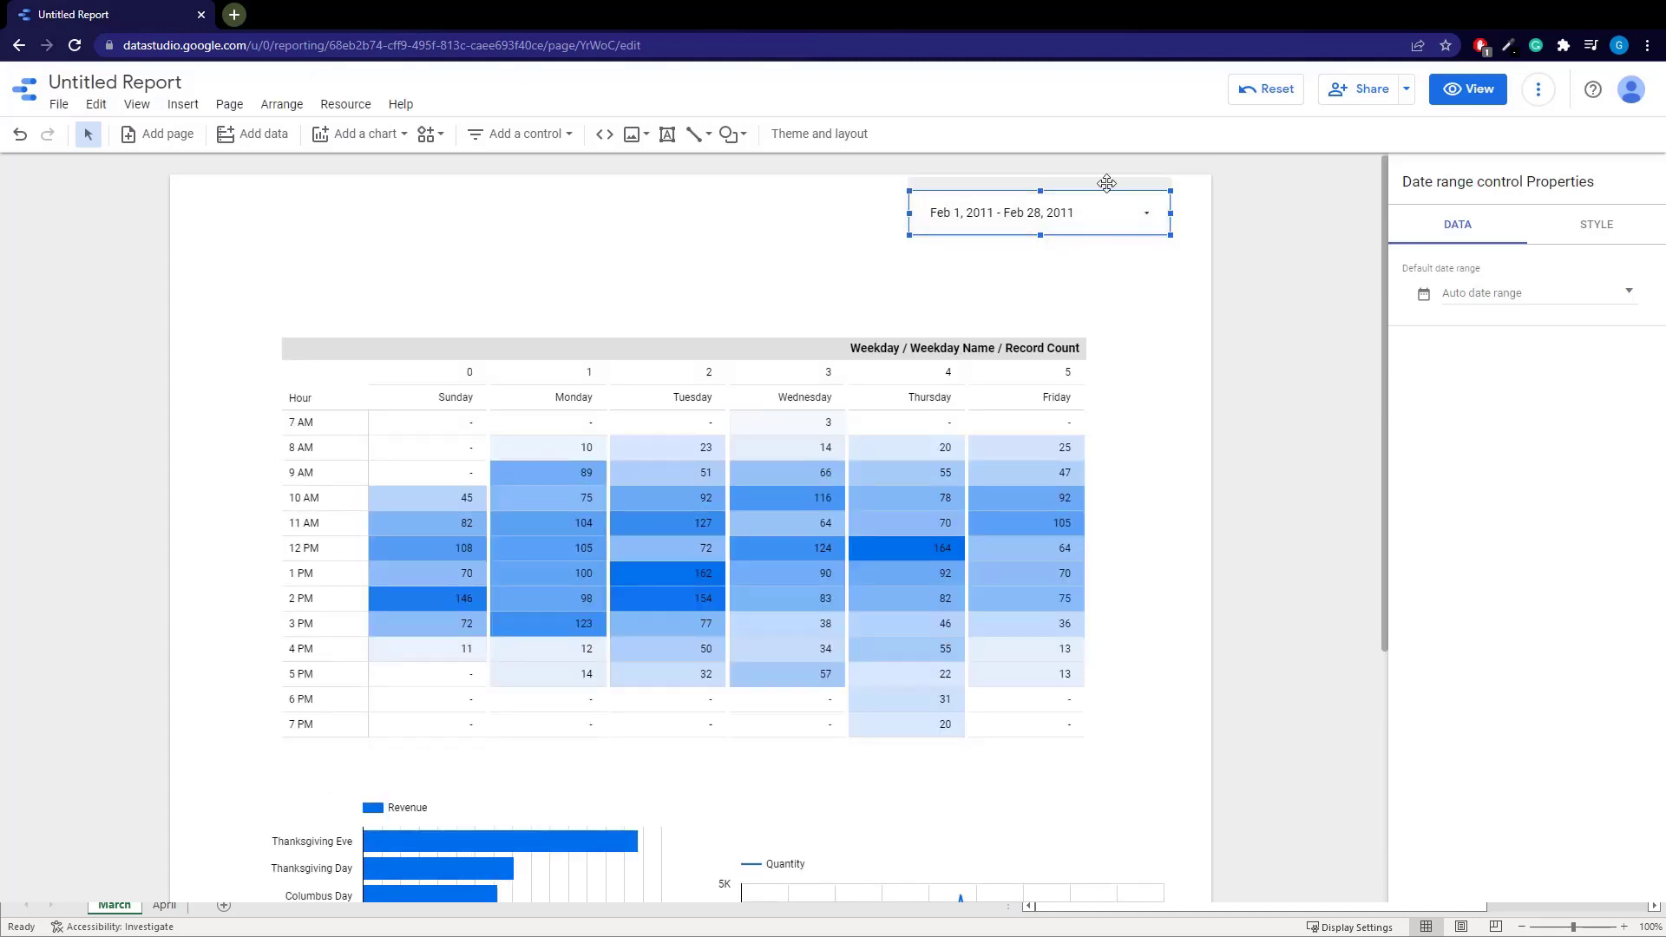
left_click_drag(1106, 183, 1076, 235)
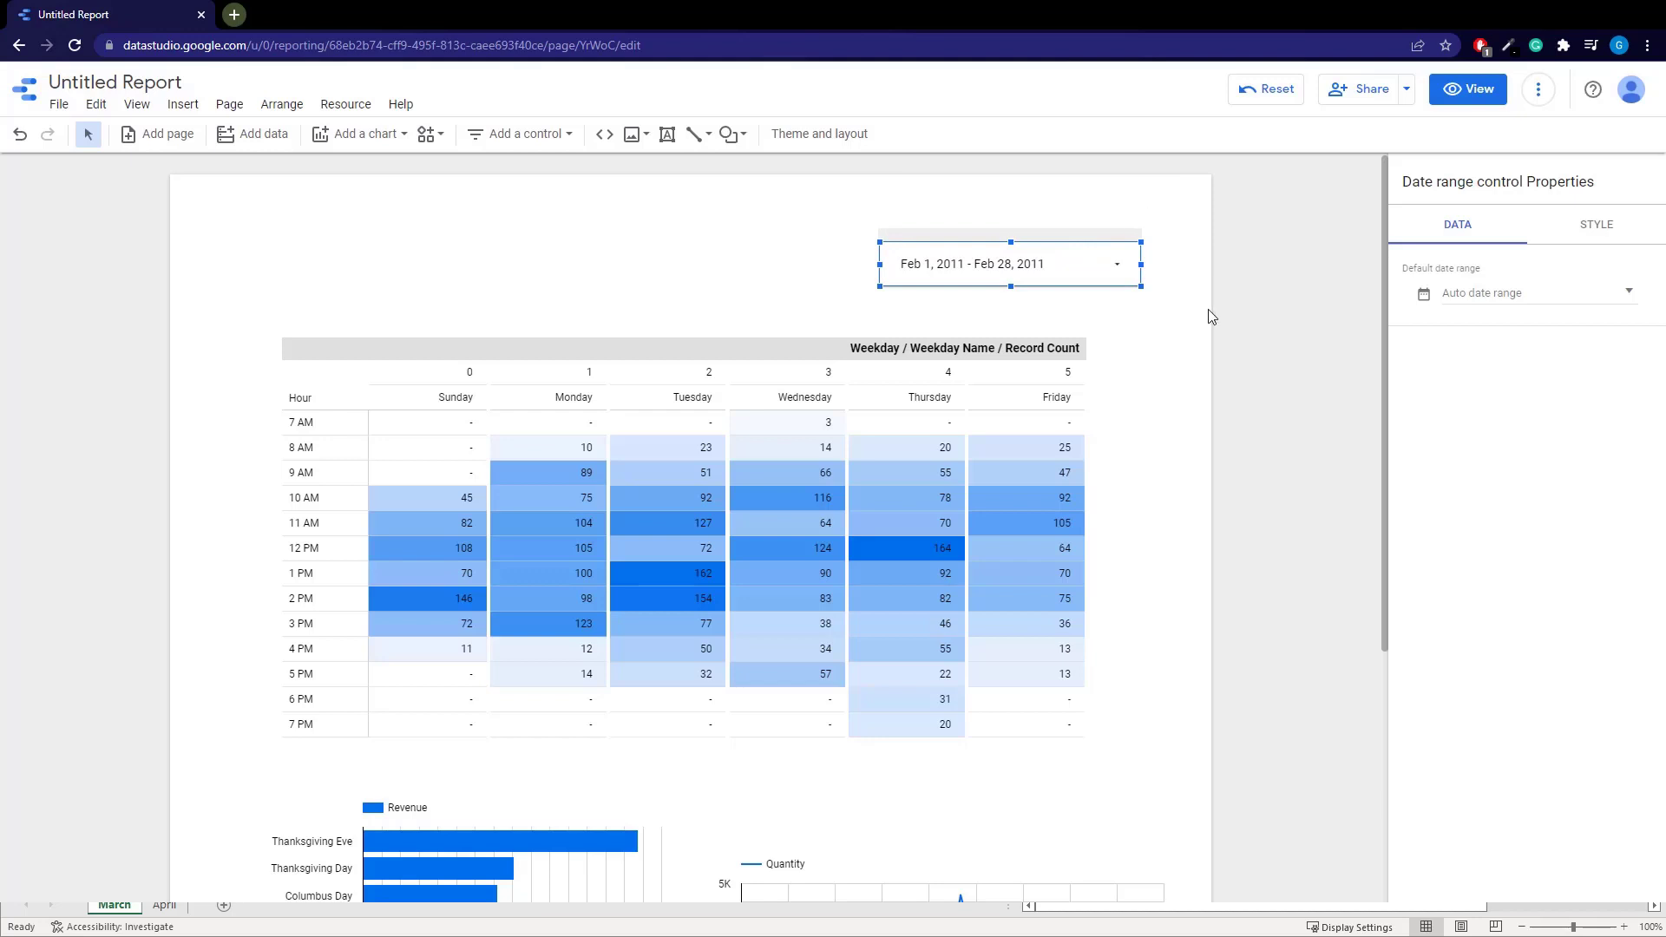
Add a Revenue scorecard above the left part of the heatmap table and widen it
left_click(729, 271)
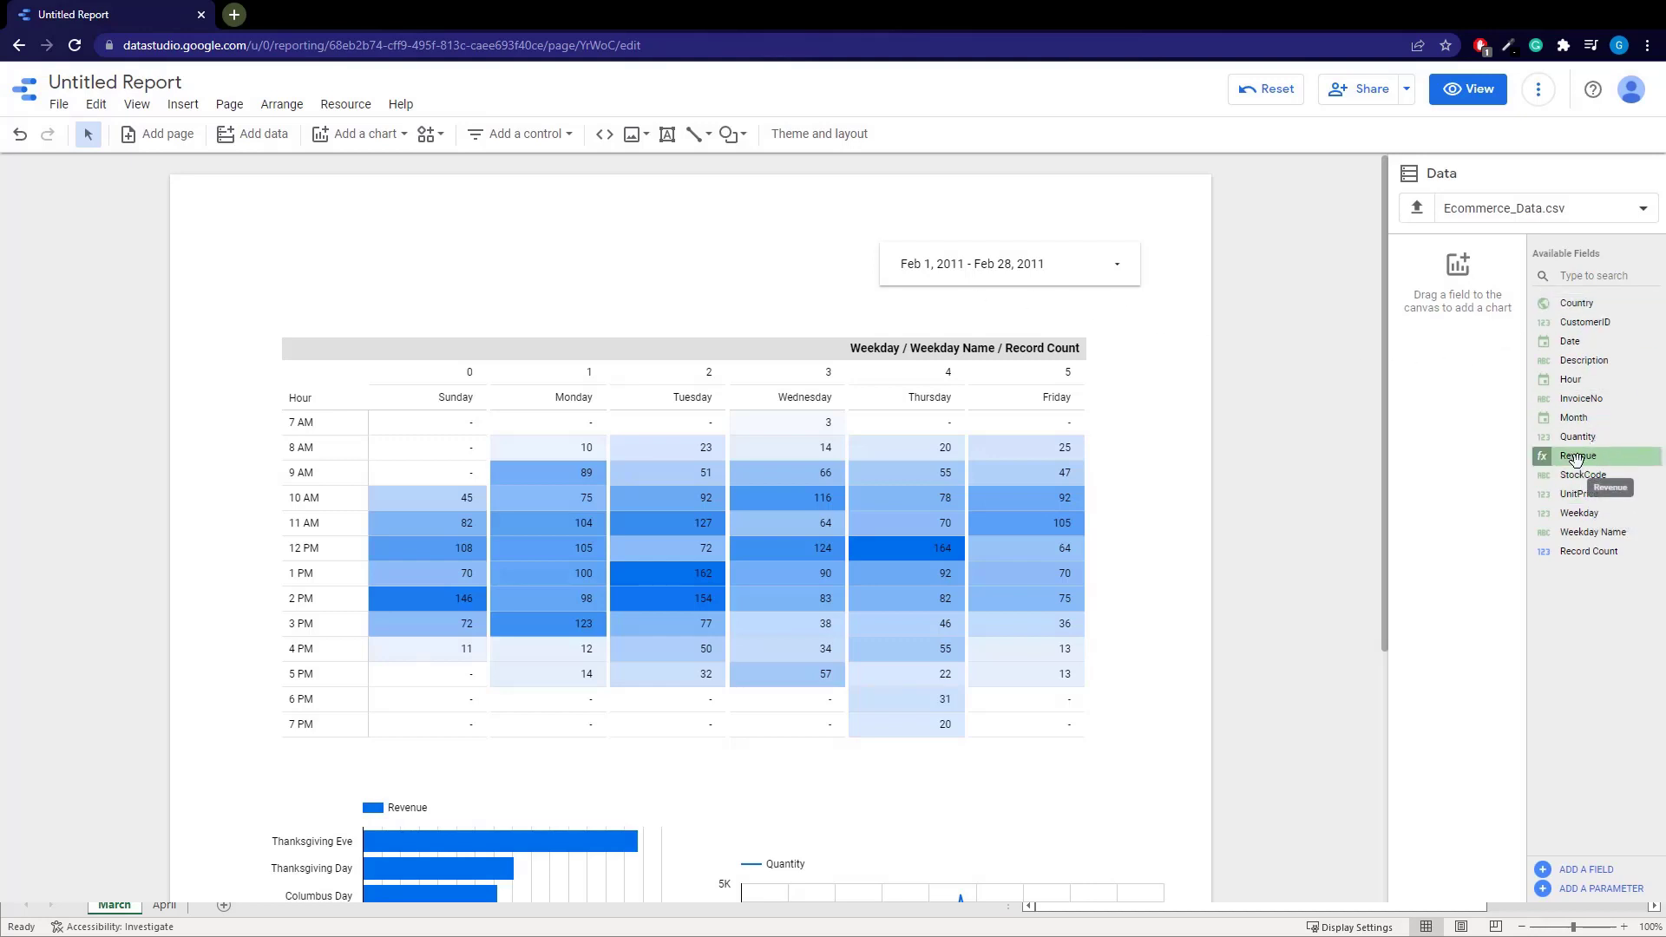
left_click_drag(1577, 458, 398, 211)
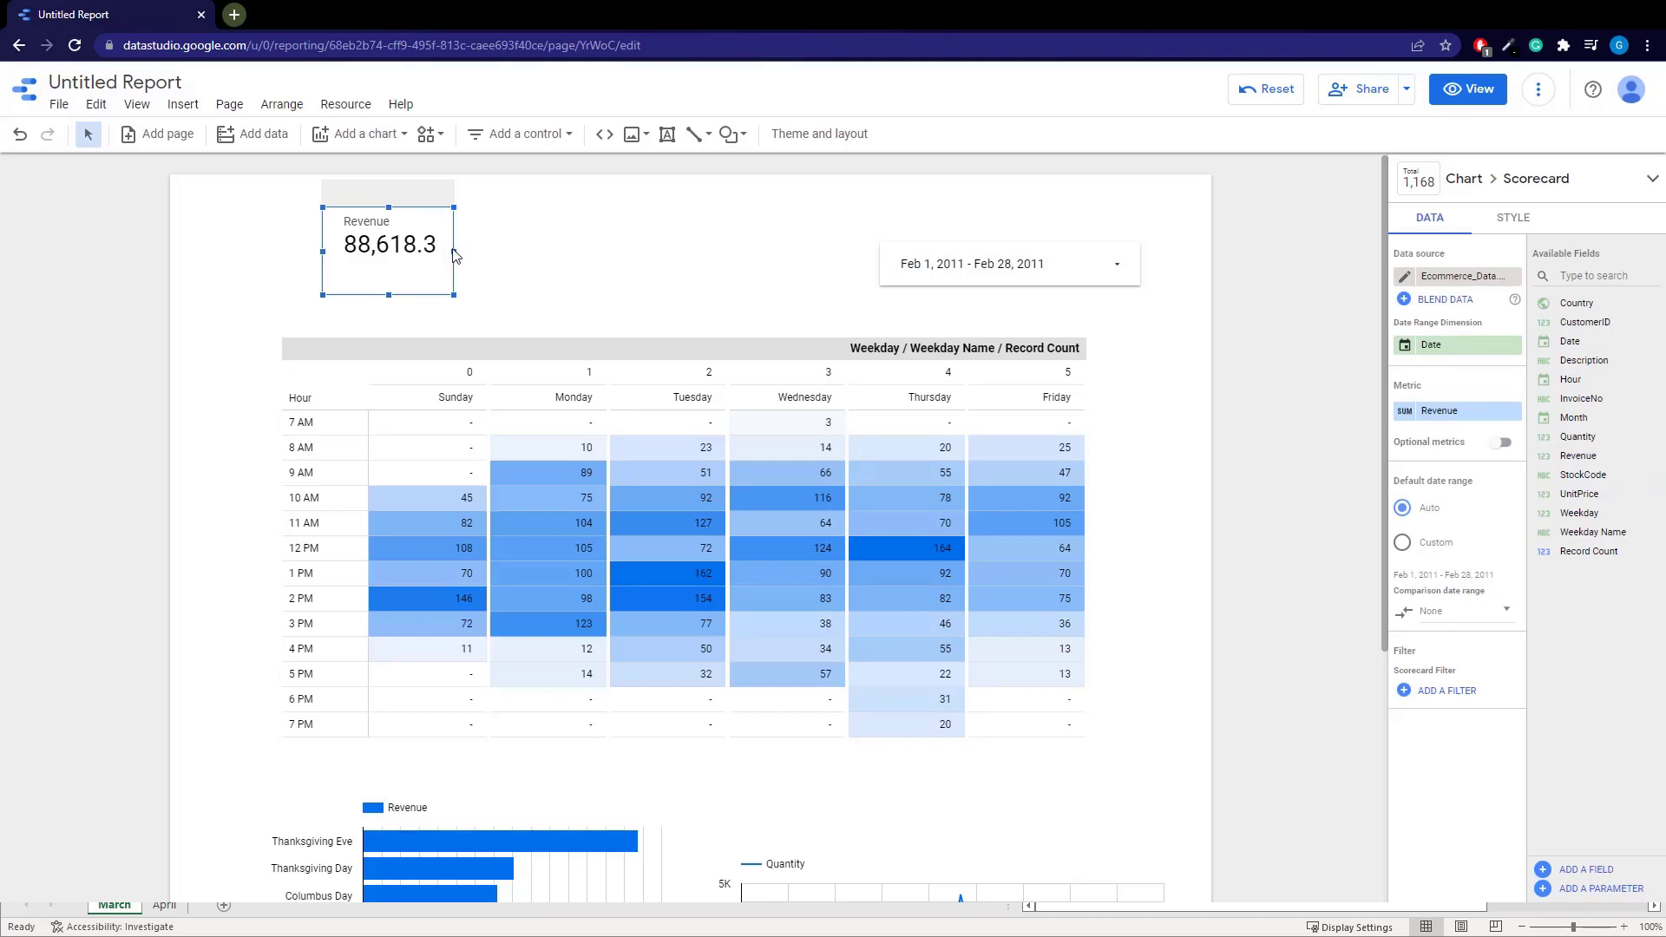
left_click_drag(453, 253, 509, 252)
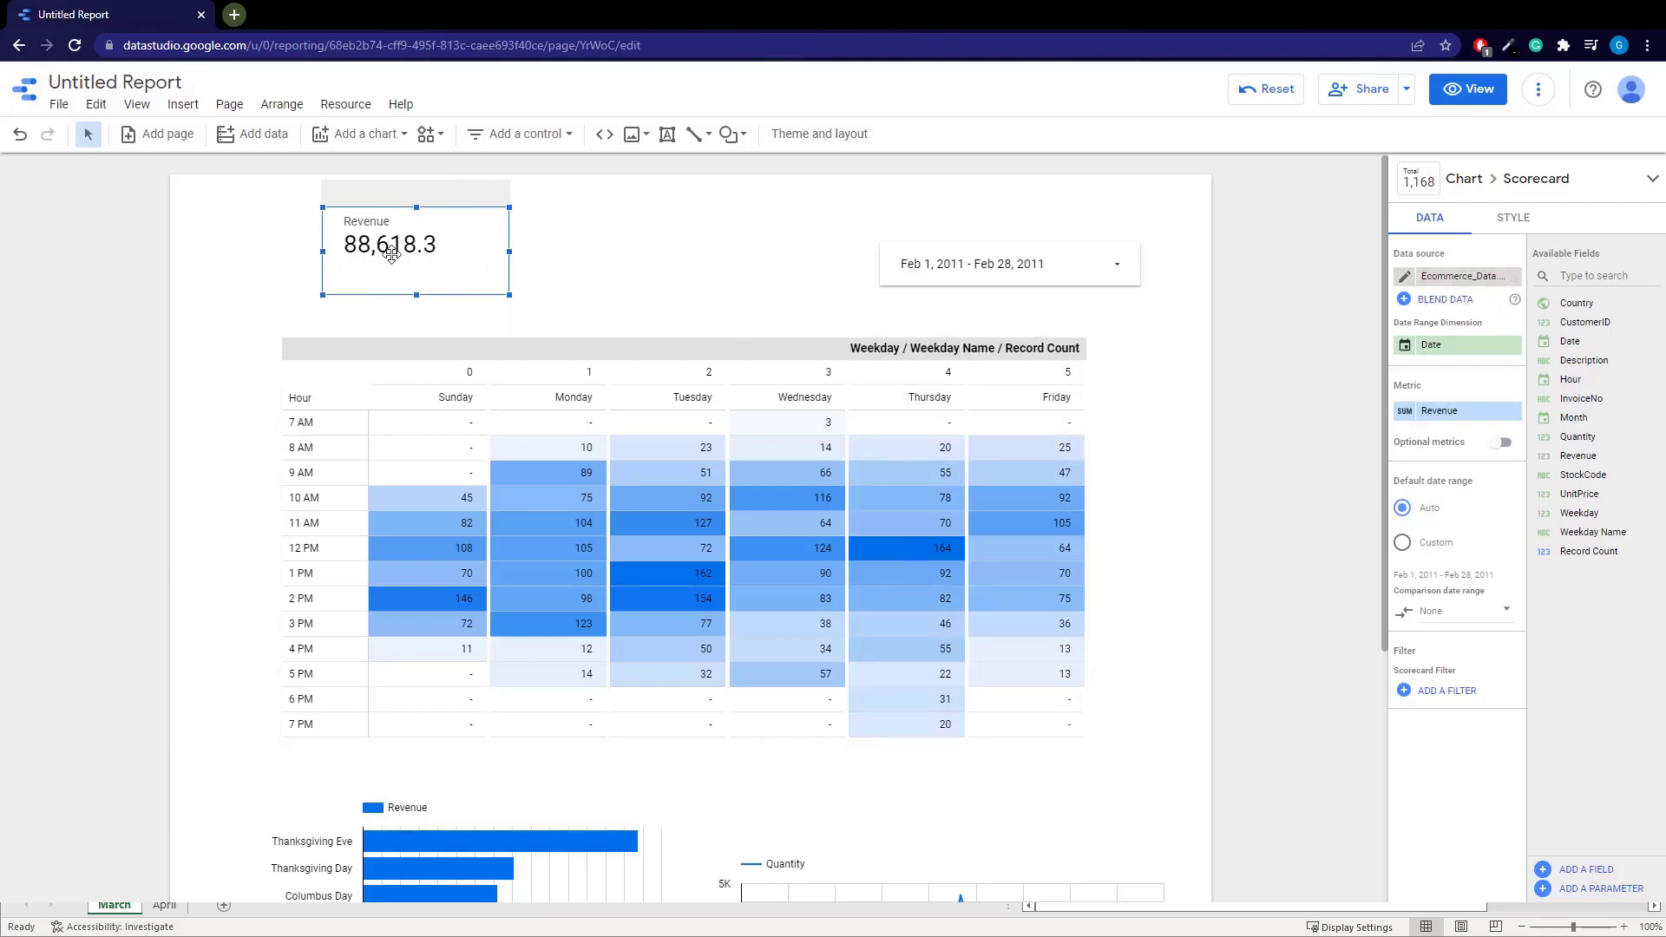
Change the Revenue field's type in the Ecommerce_Data.csv data source to Currency, USD - US Dollar ($)
left_click(1404, 278)
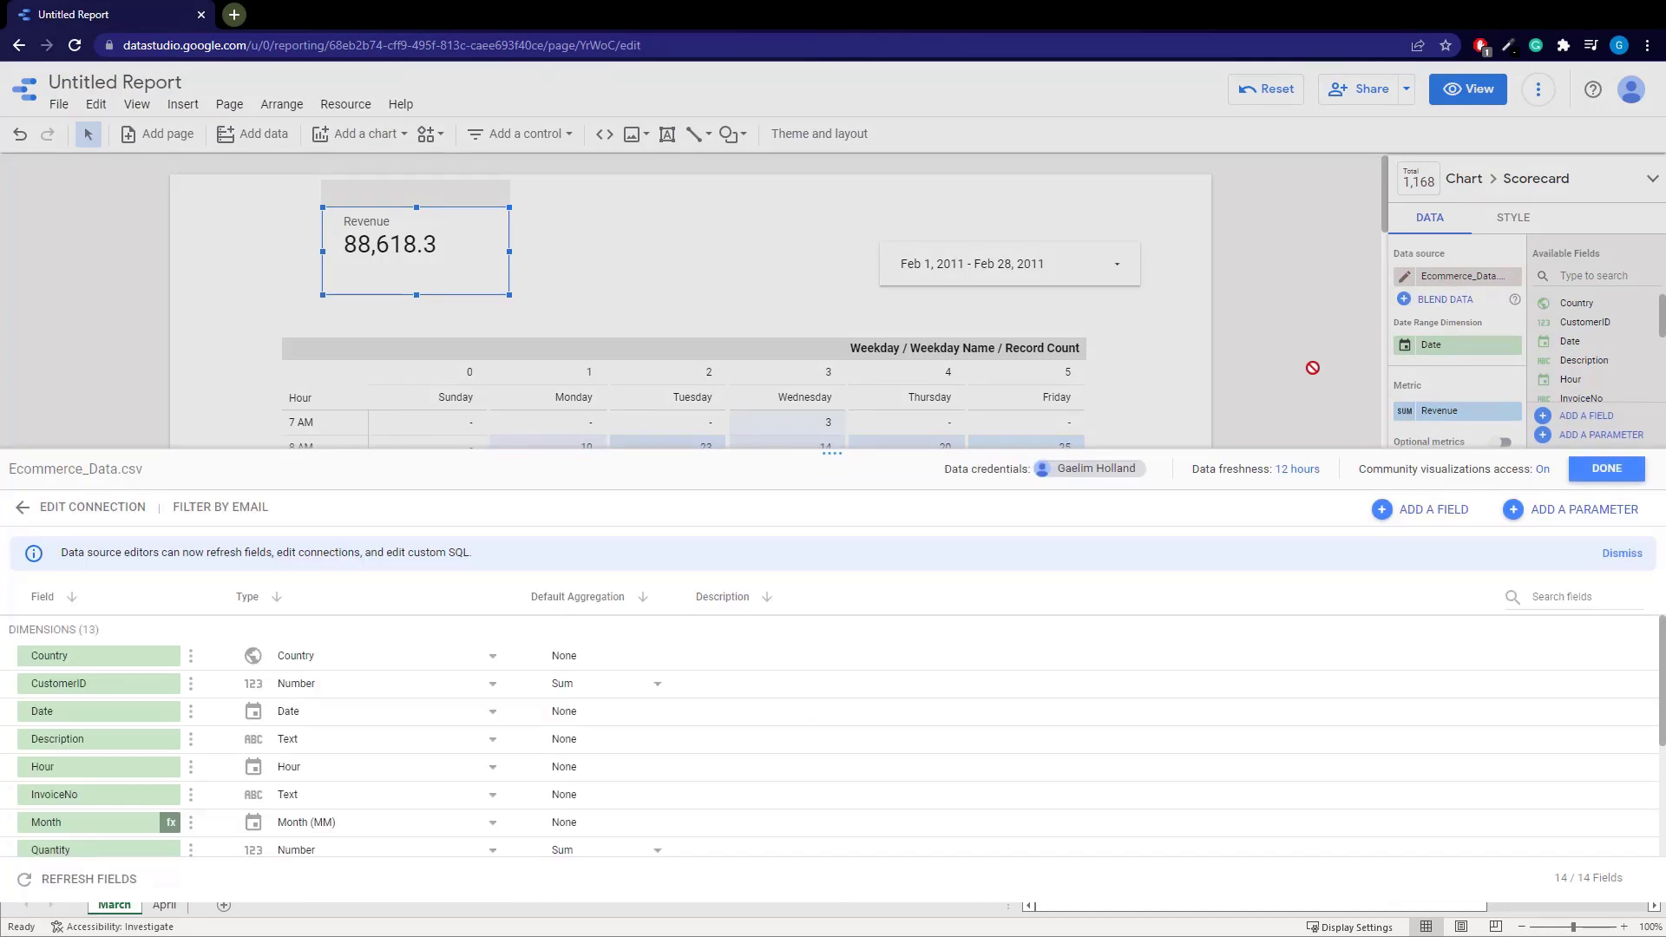
scroll(636, 858, "down", 3)
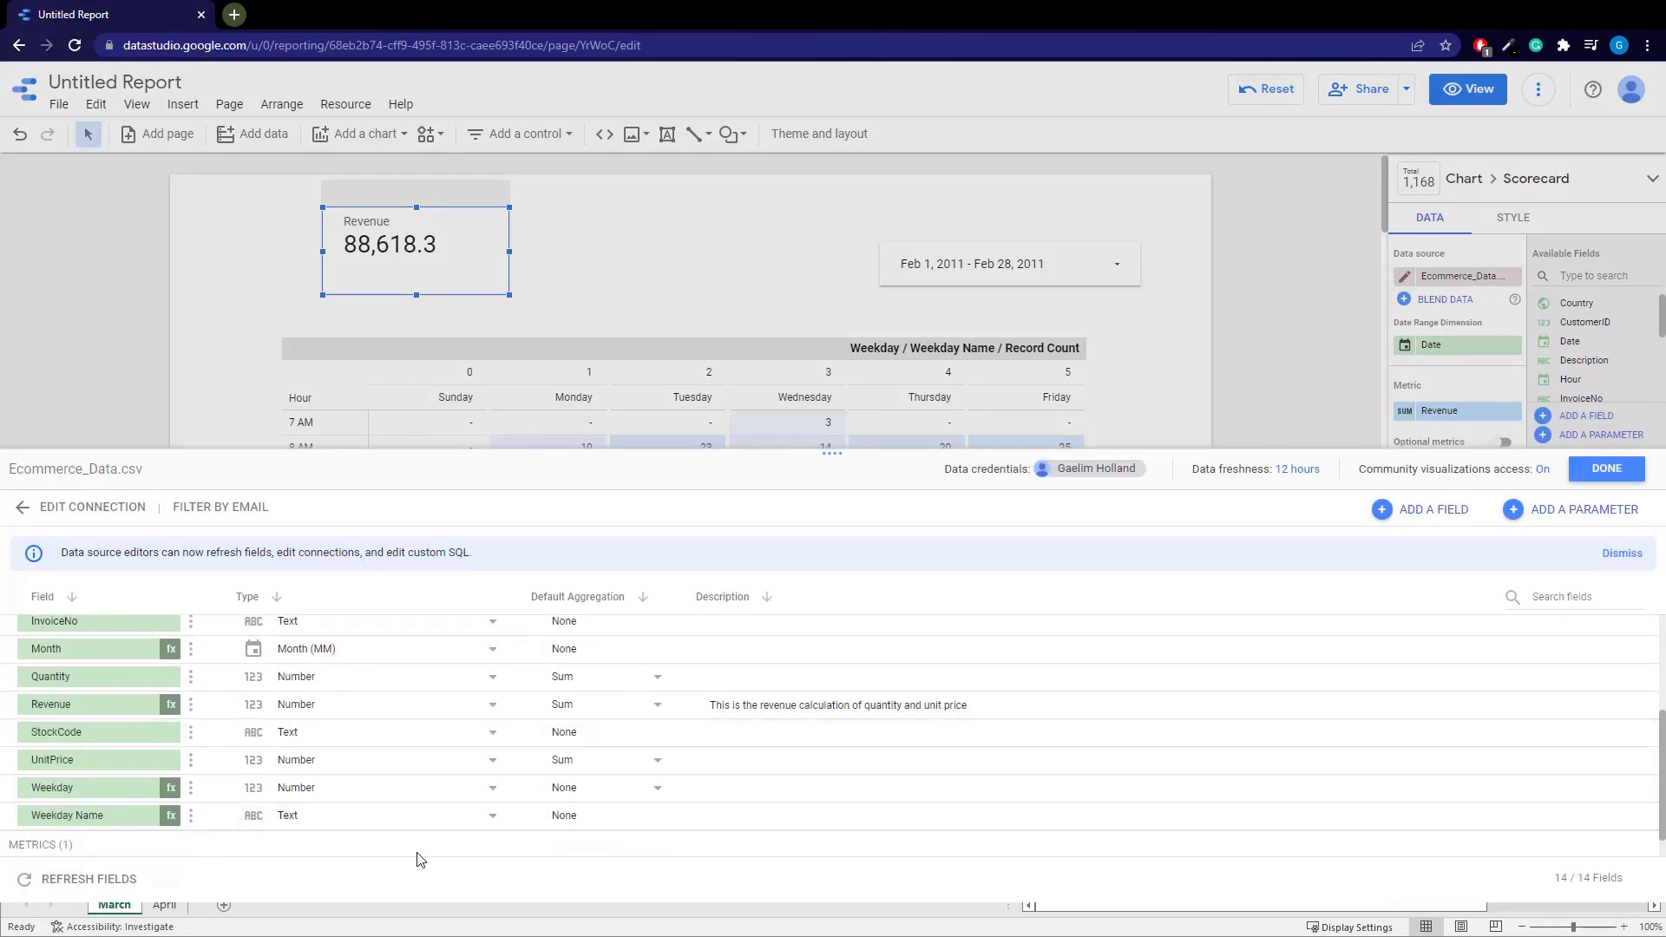
left_click(334, 829)
mouse_move(407, 841)
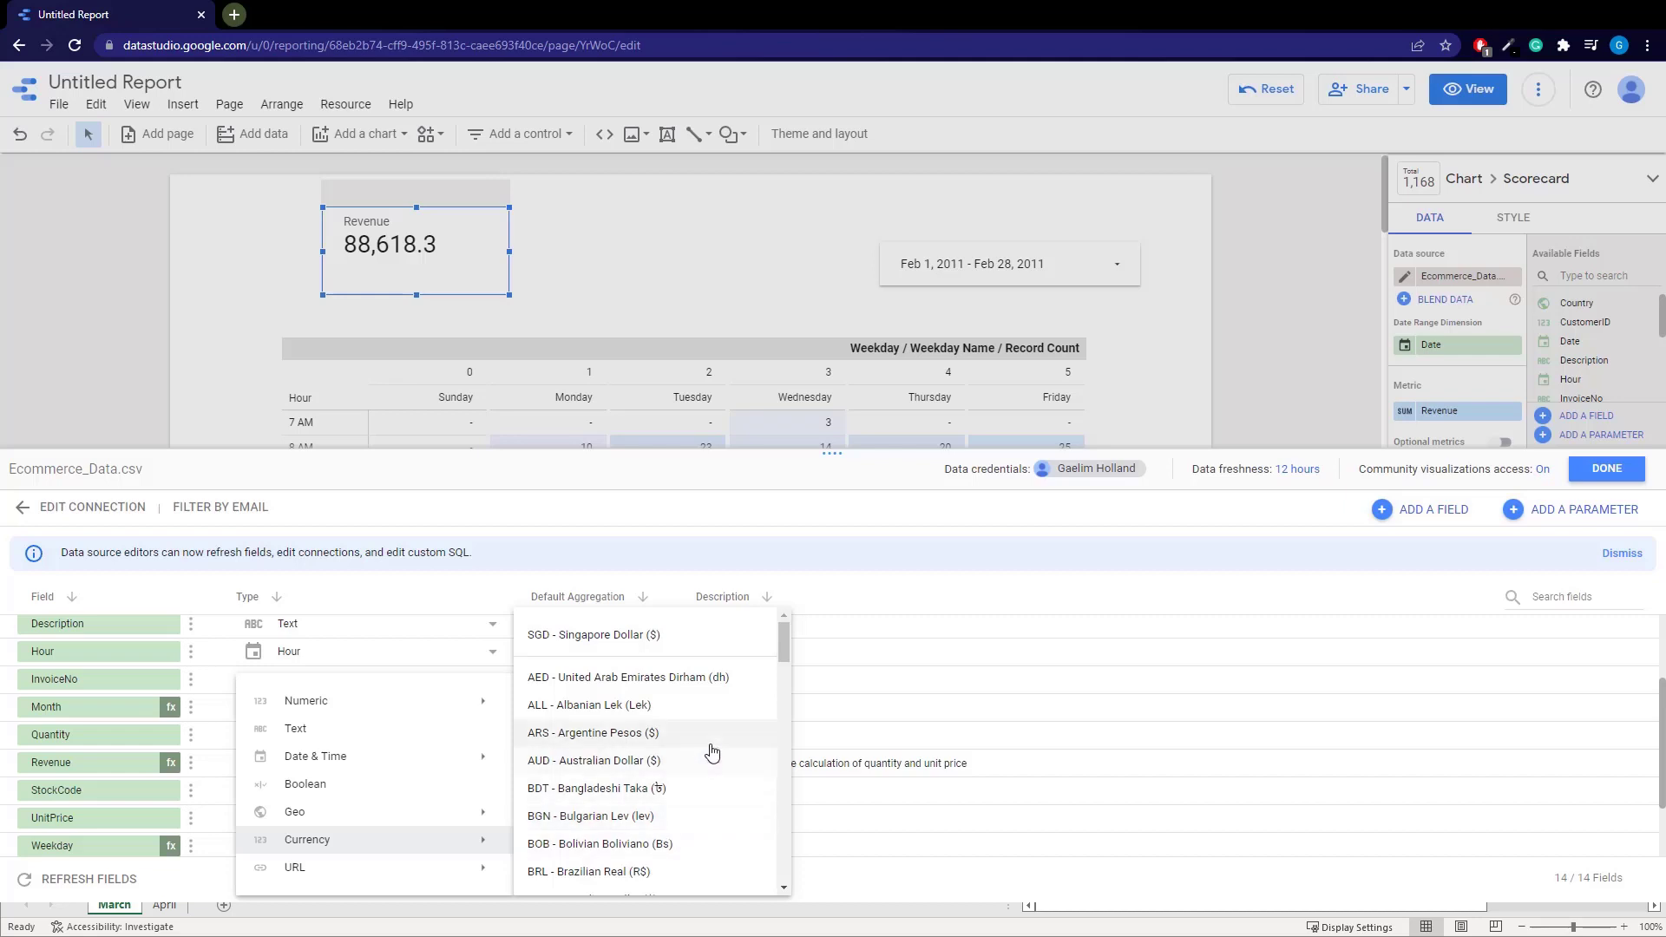
scroll(711, 755, "down", 3)
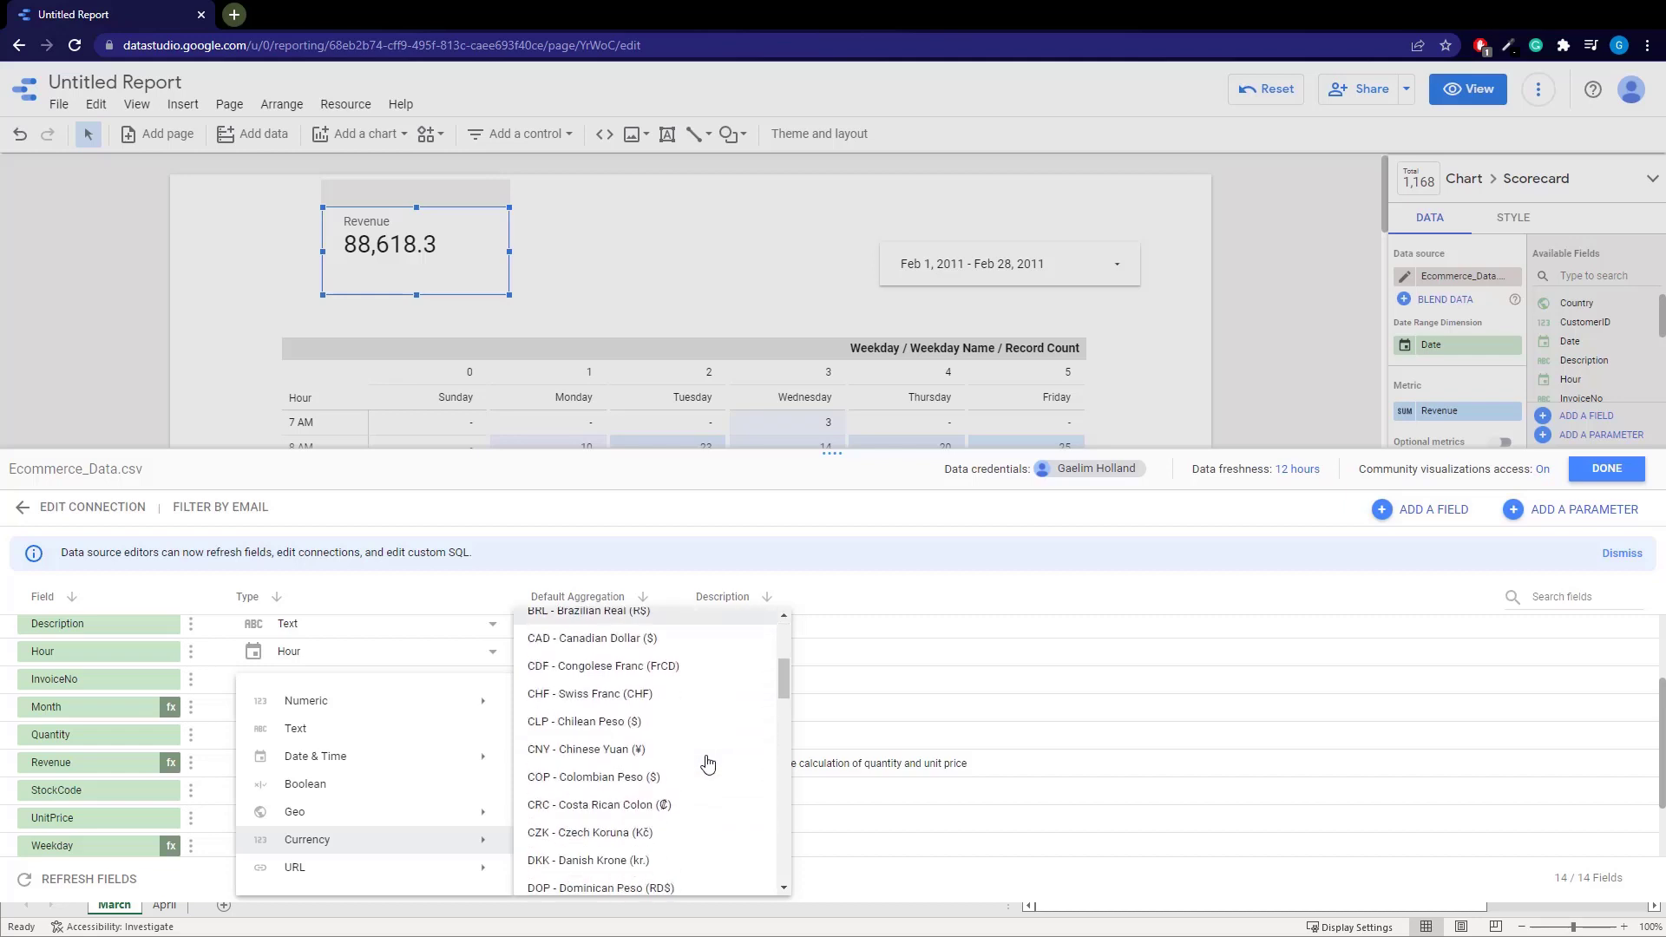
scroll(707, 763, "down", 15)
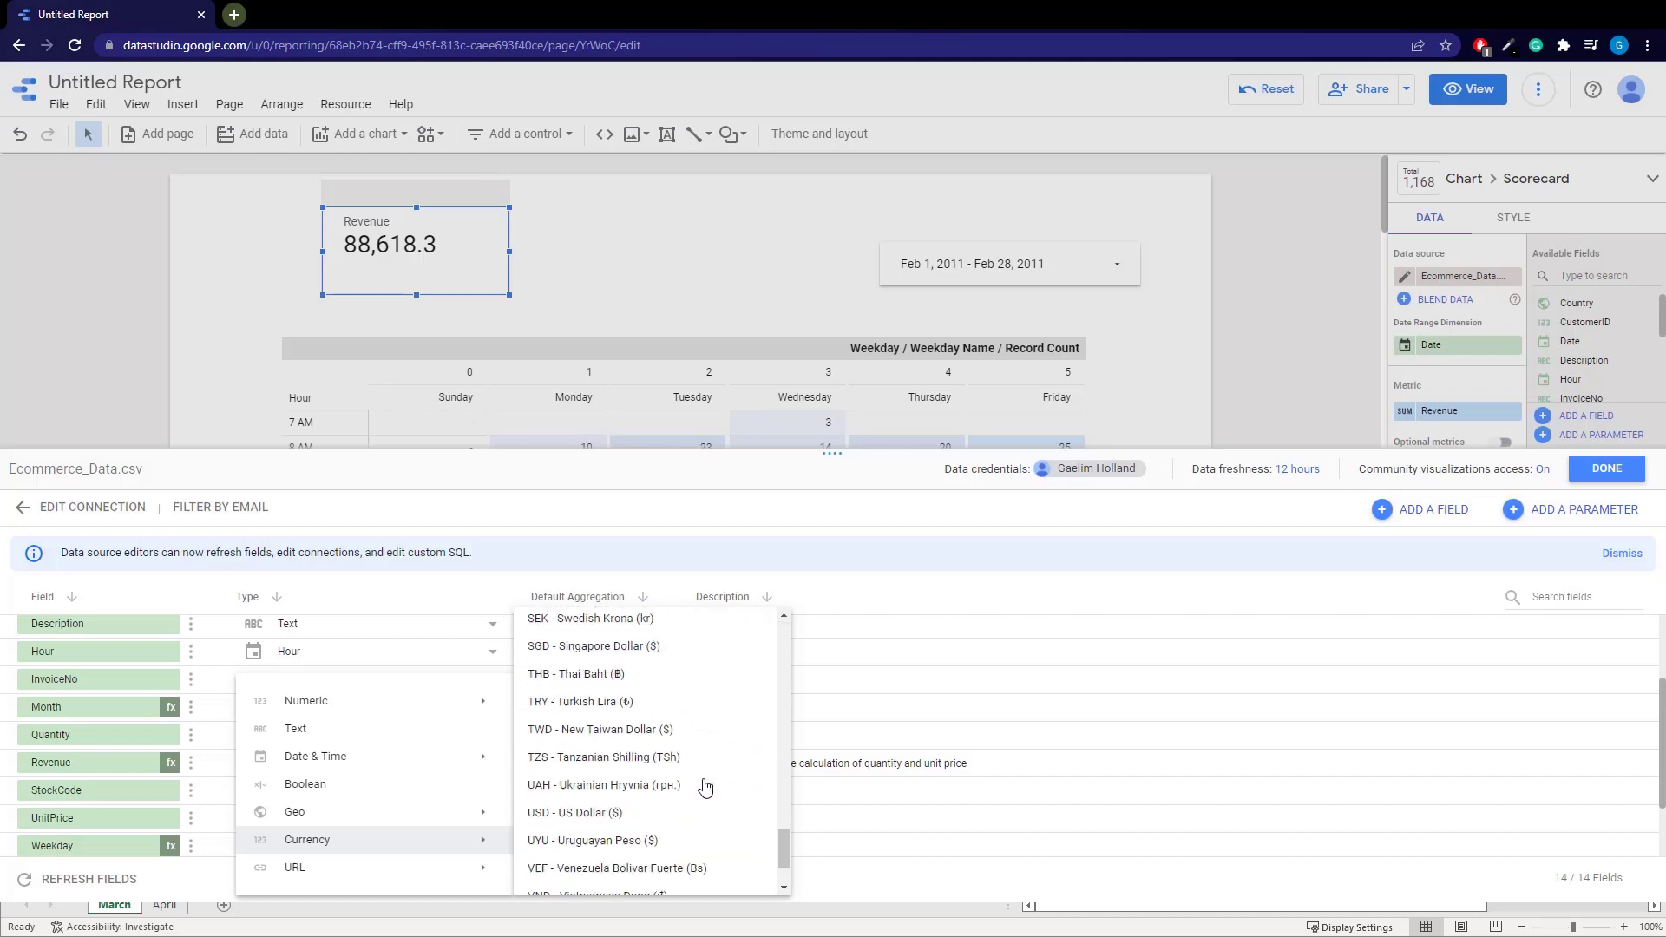
left_click(691, 735)
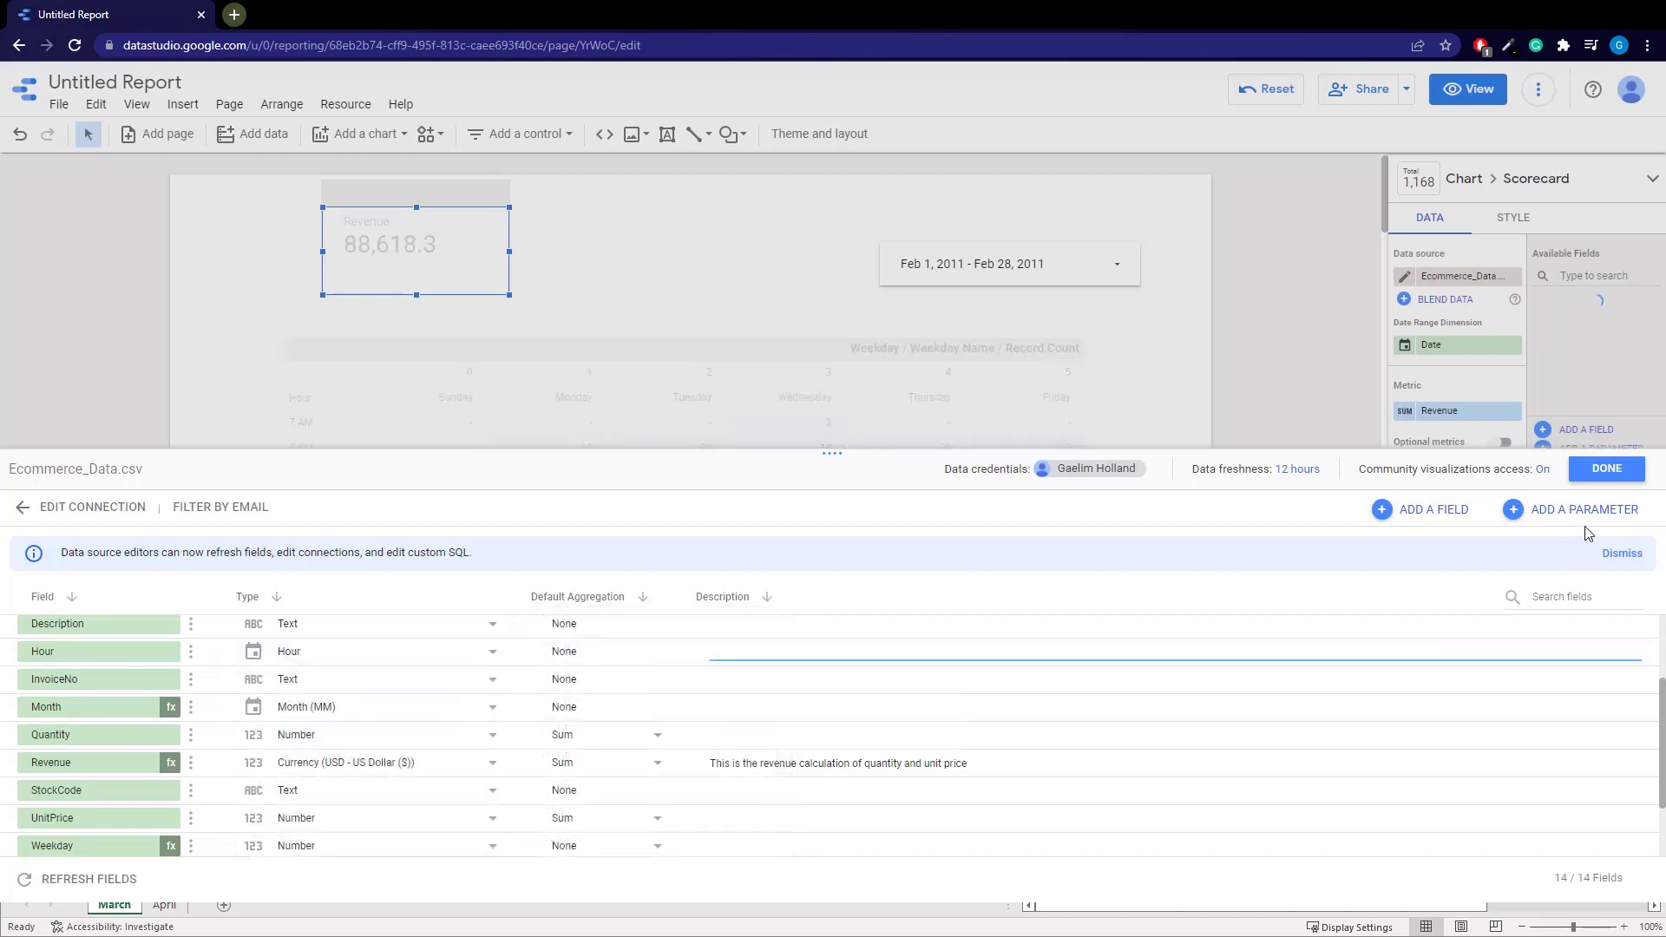
left_click(1603, 480)
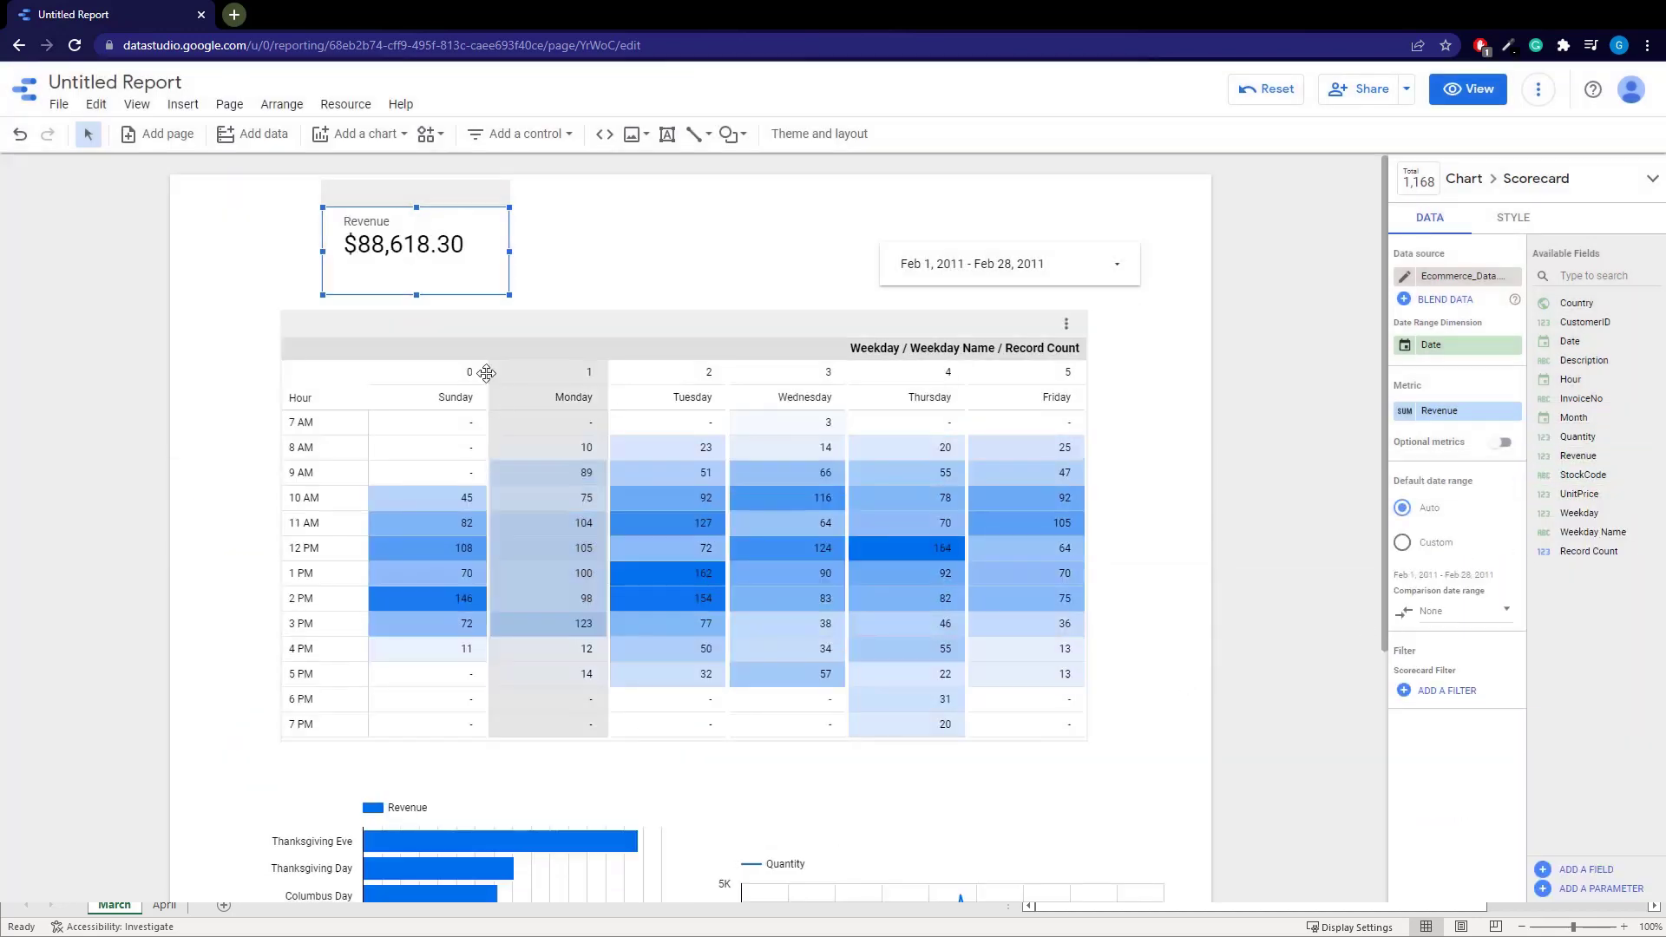
Move the Revenue scorecard so that its left edge lines up with the heatmap table's left edge
left_click_drag(430, 270, 392, 283)
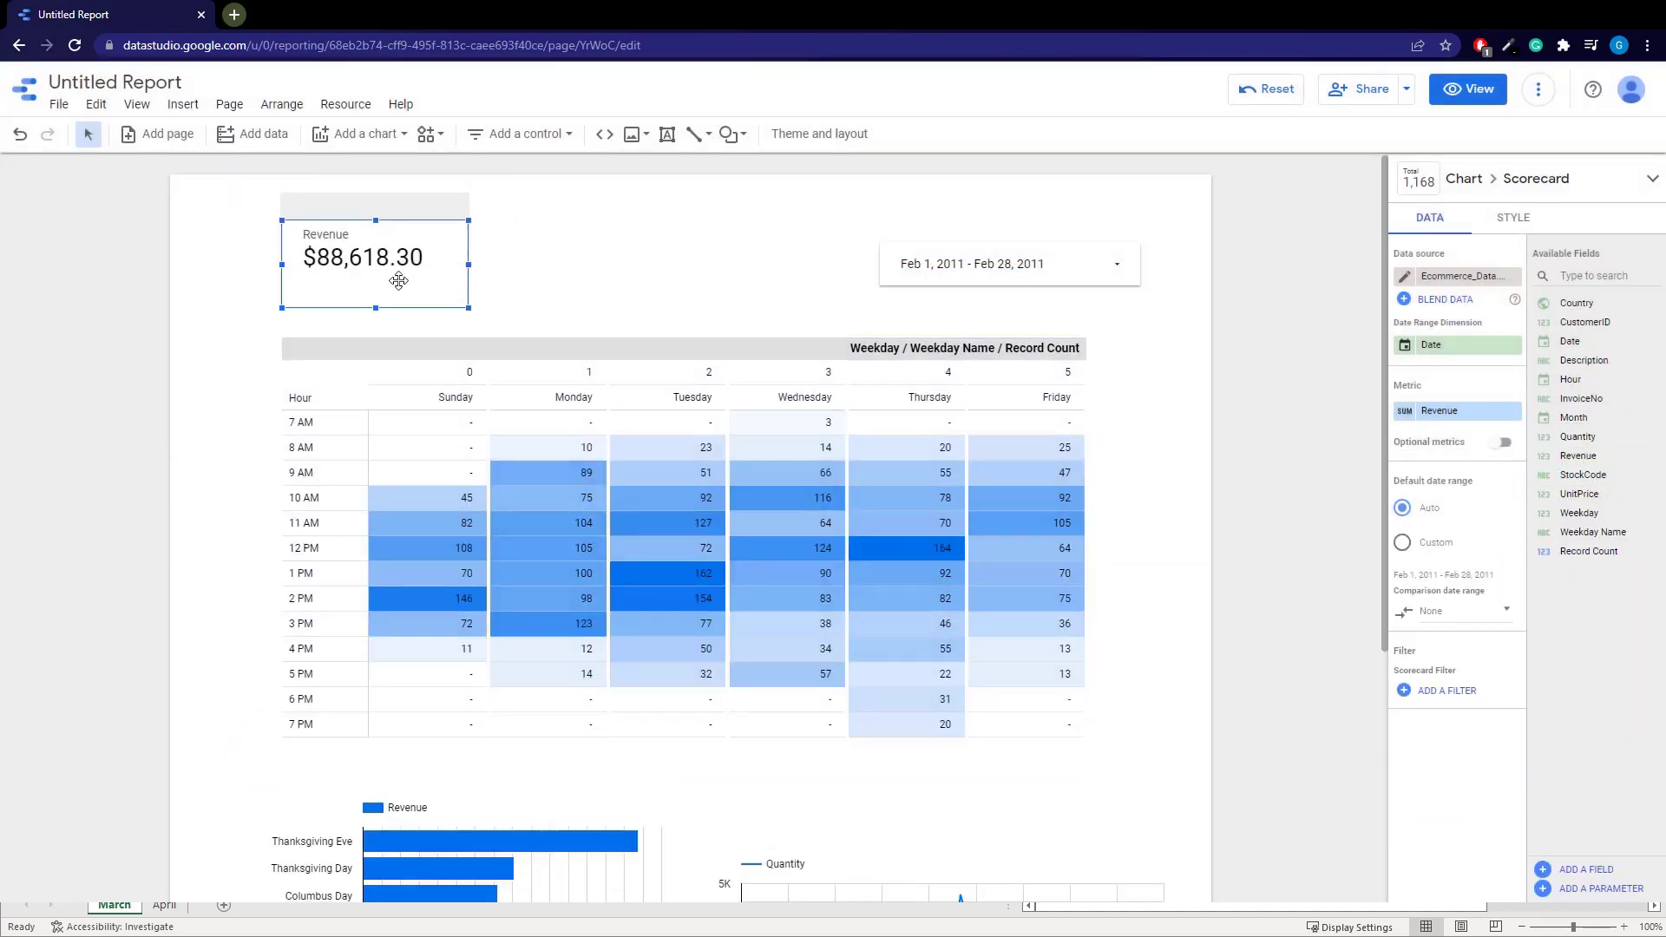
left_click(552, 283)
Set the Revenue scorecard's comparison date range to Previous period and shift the scorecard slightly left
left_click(451, 238)
left_click(1457, 618)
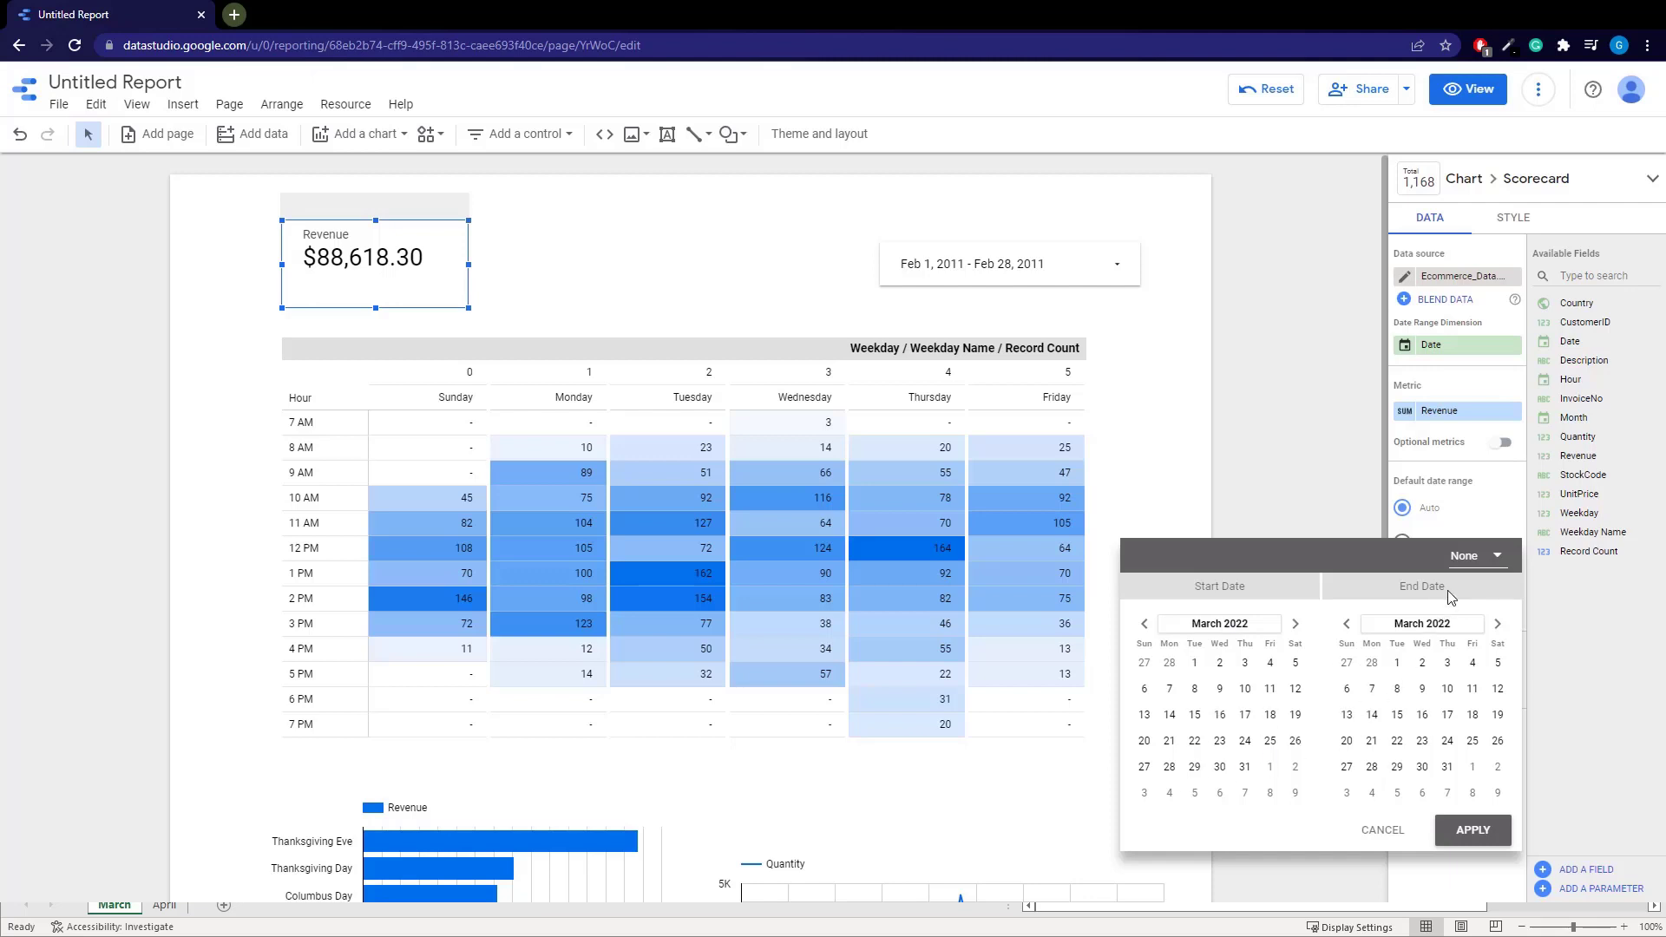
left_click(1475, 560)
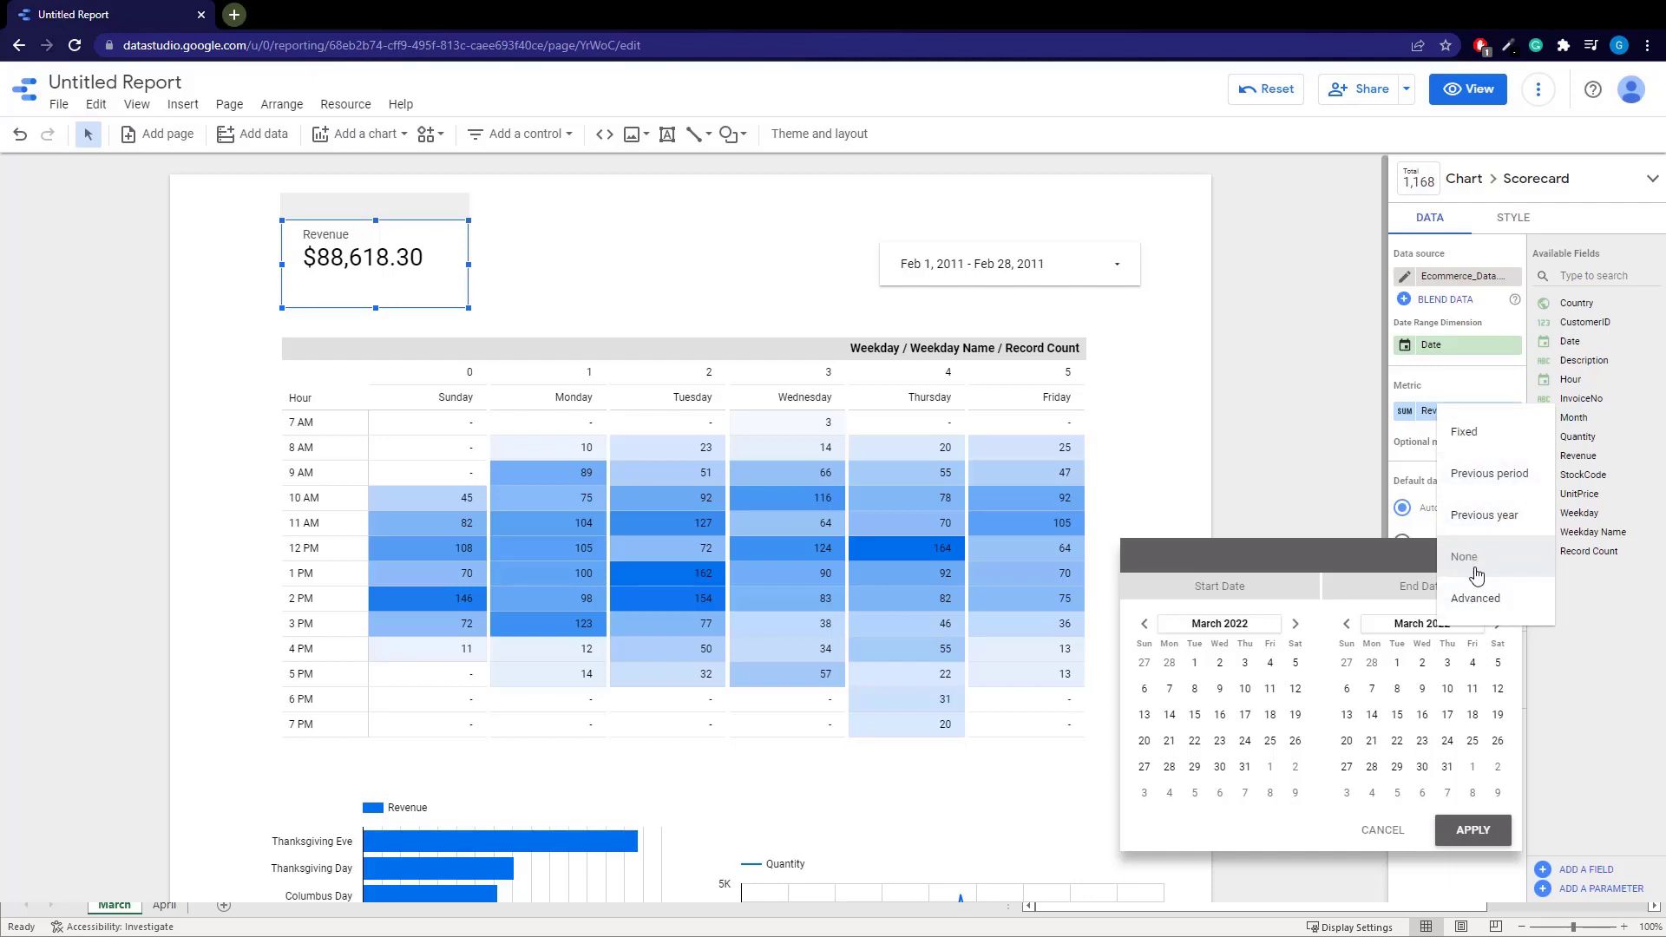
left_click(1480, 478)
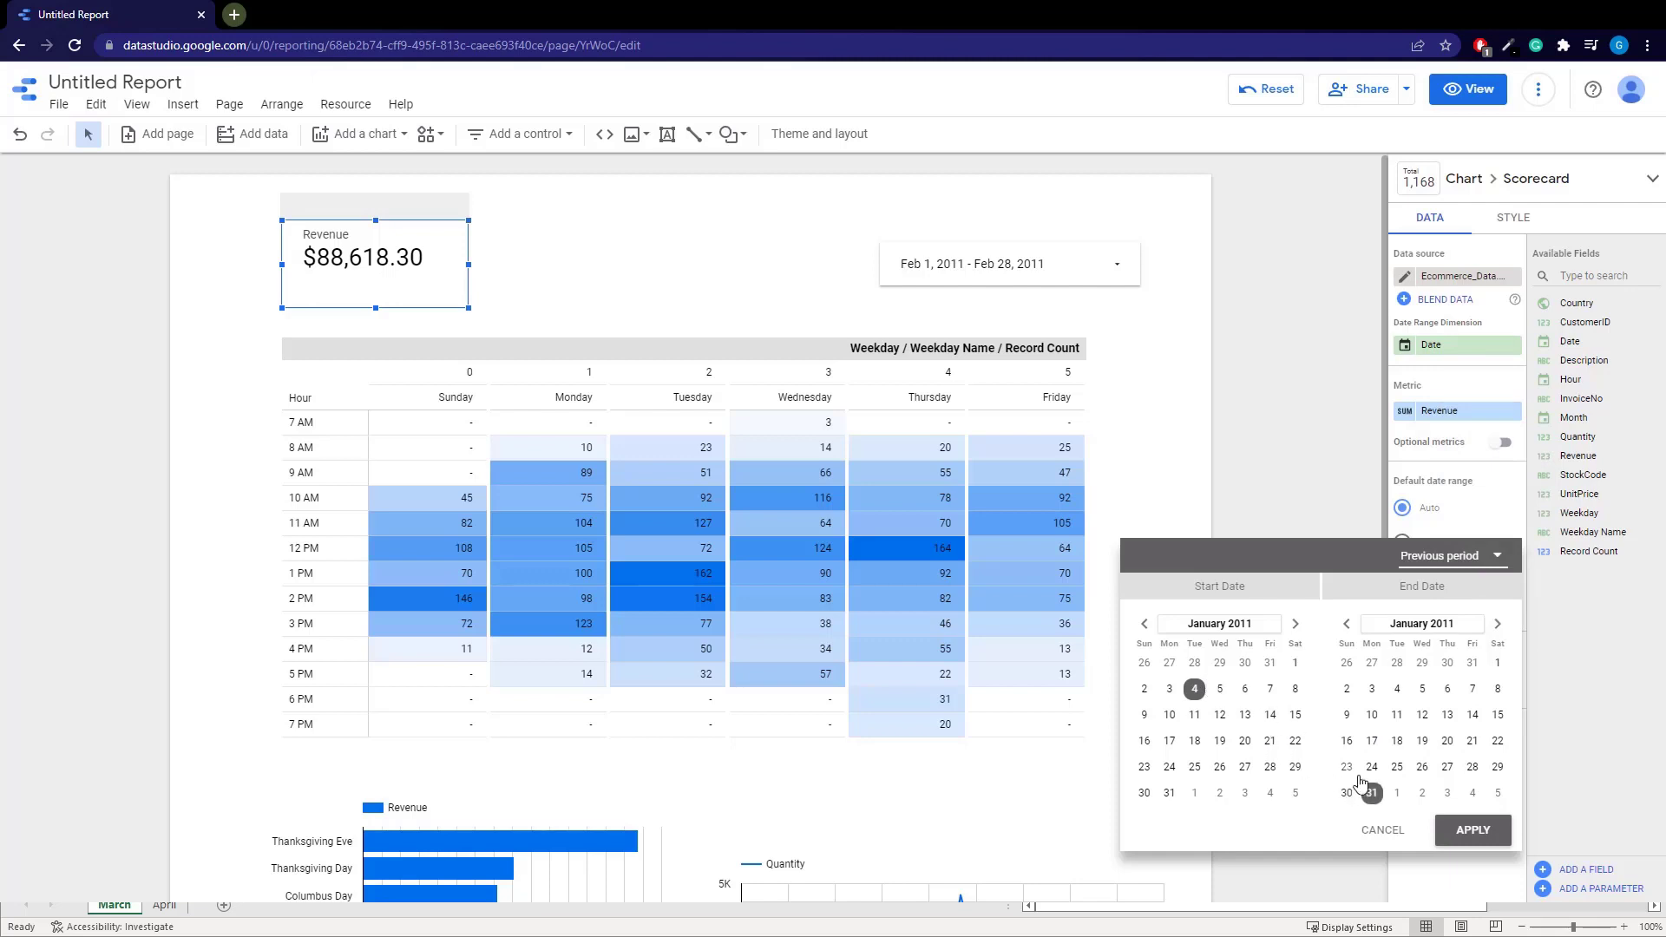
left_click(1473, 830)
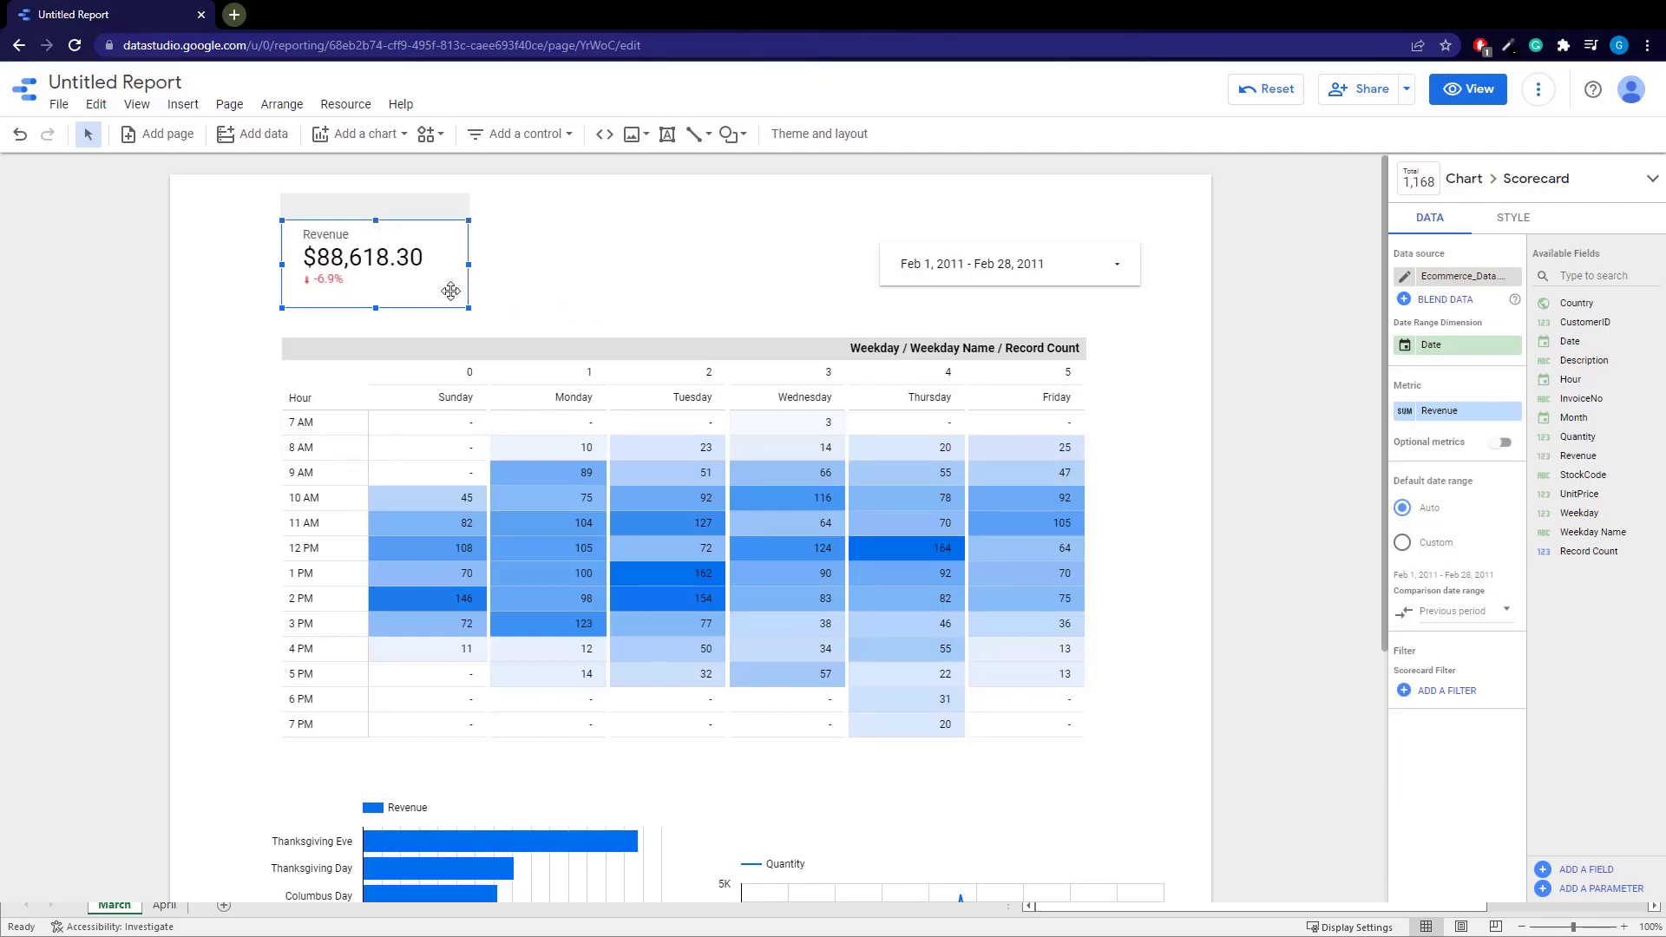
left_click(493, 280)
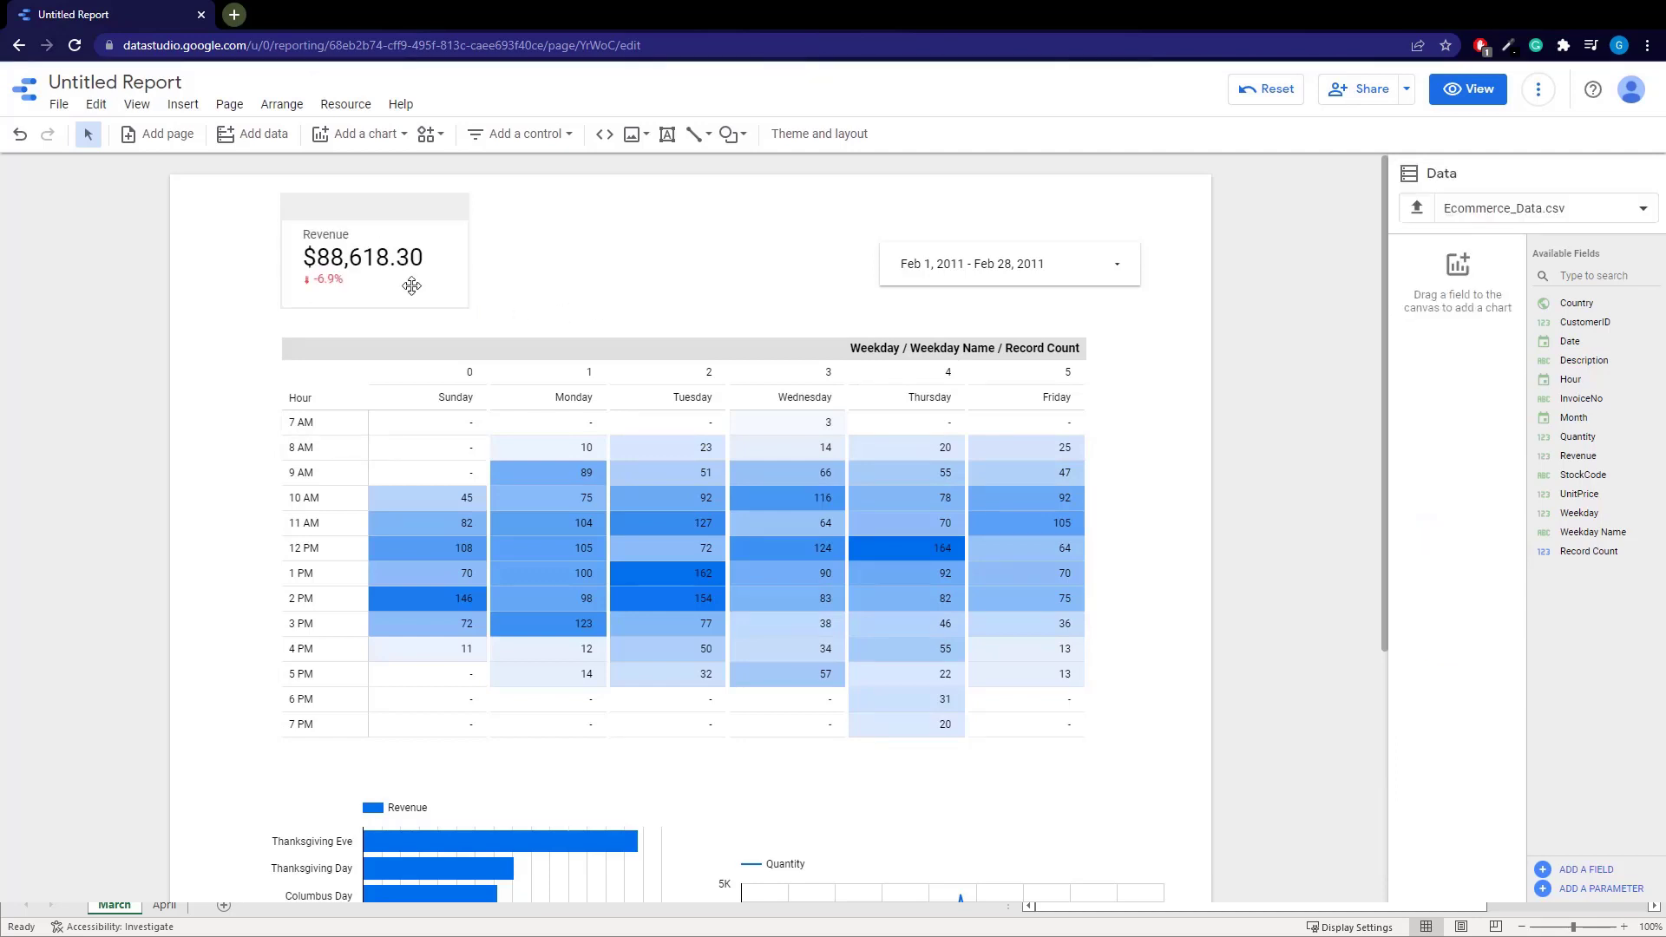
left_click_drag(404, 290, 395, 293)
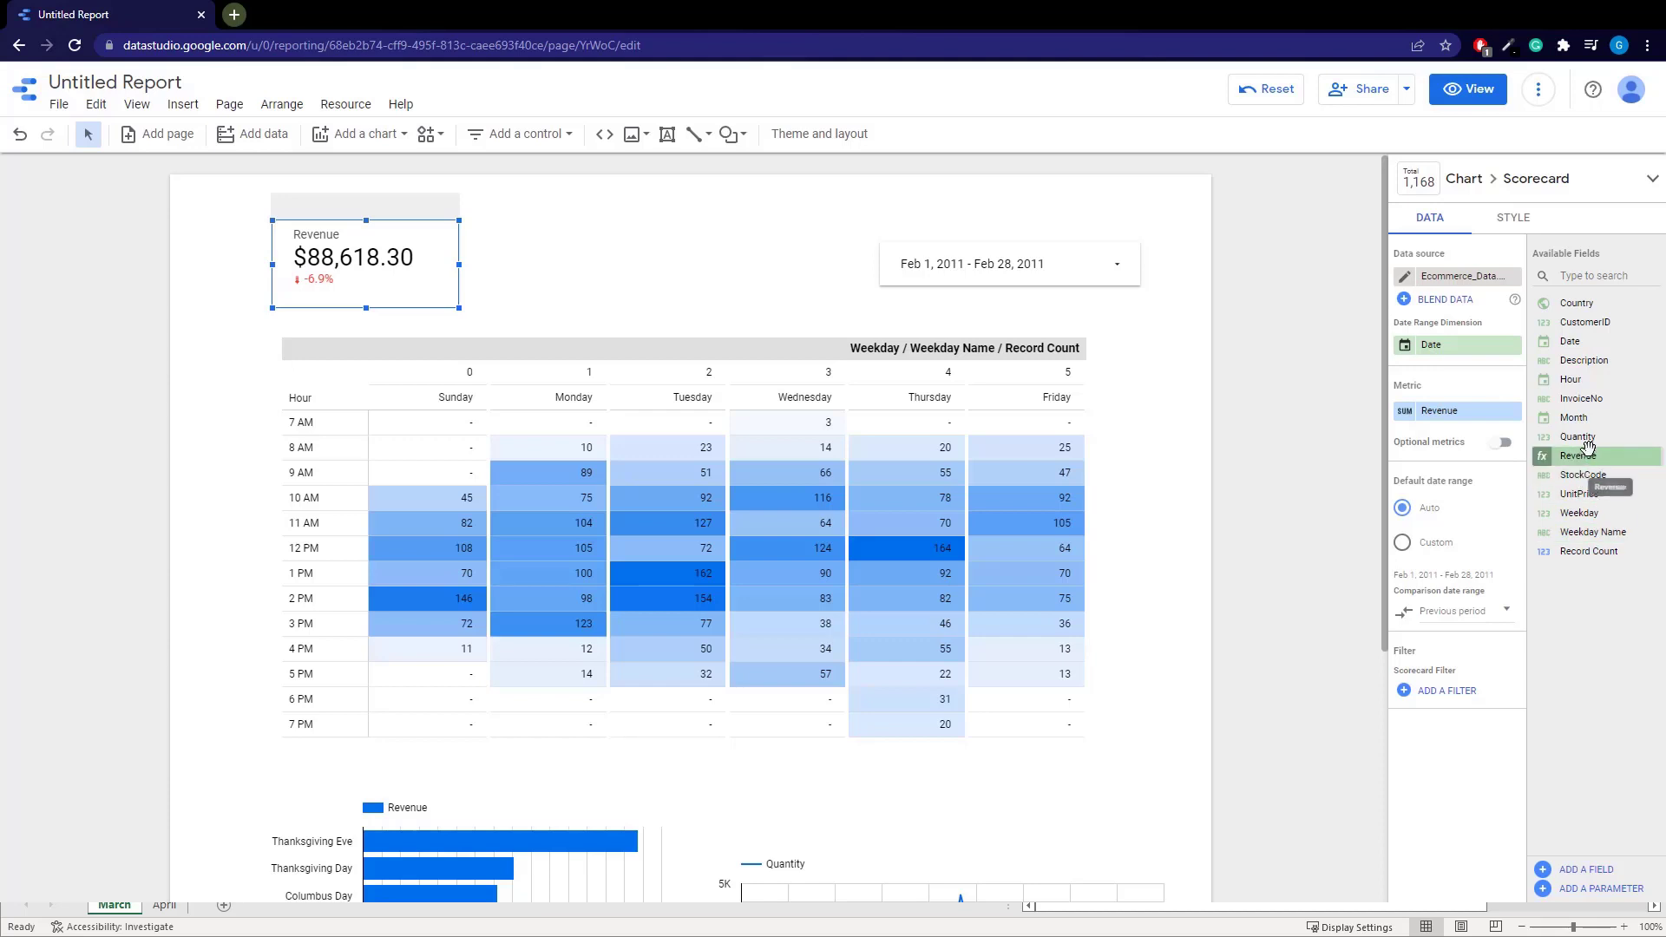
Add a Quantity scorecard beside the Revenue scorecard and set its comparison date range to Previous period
left_click_drag(1577, 436, 530, 206)
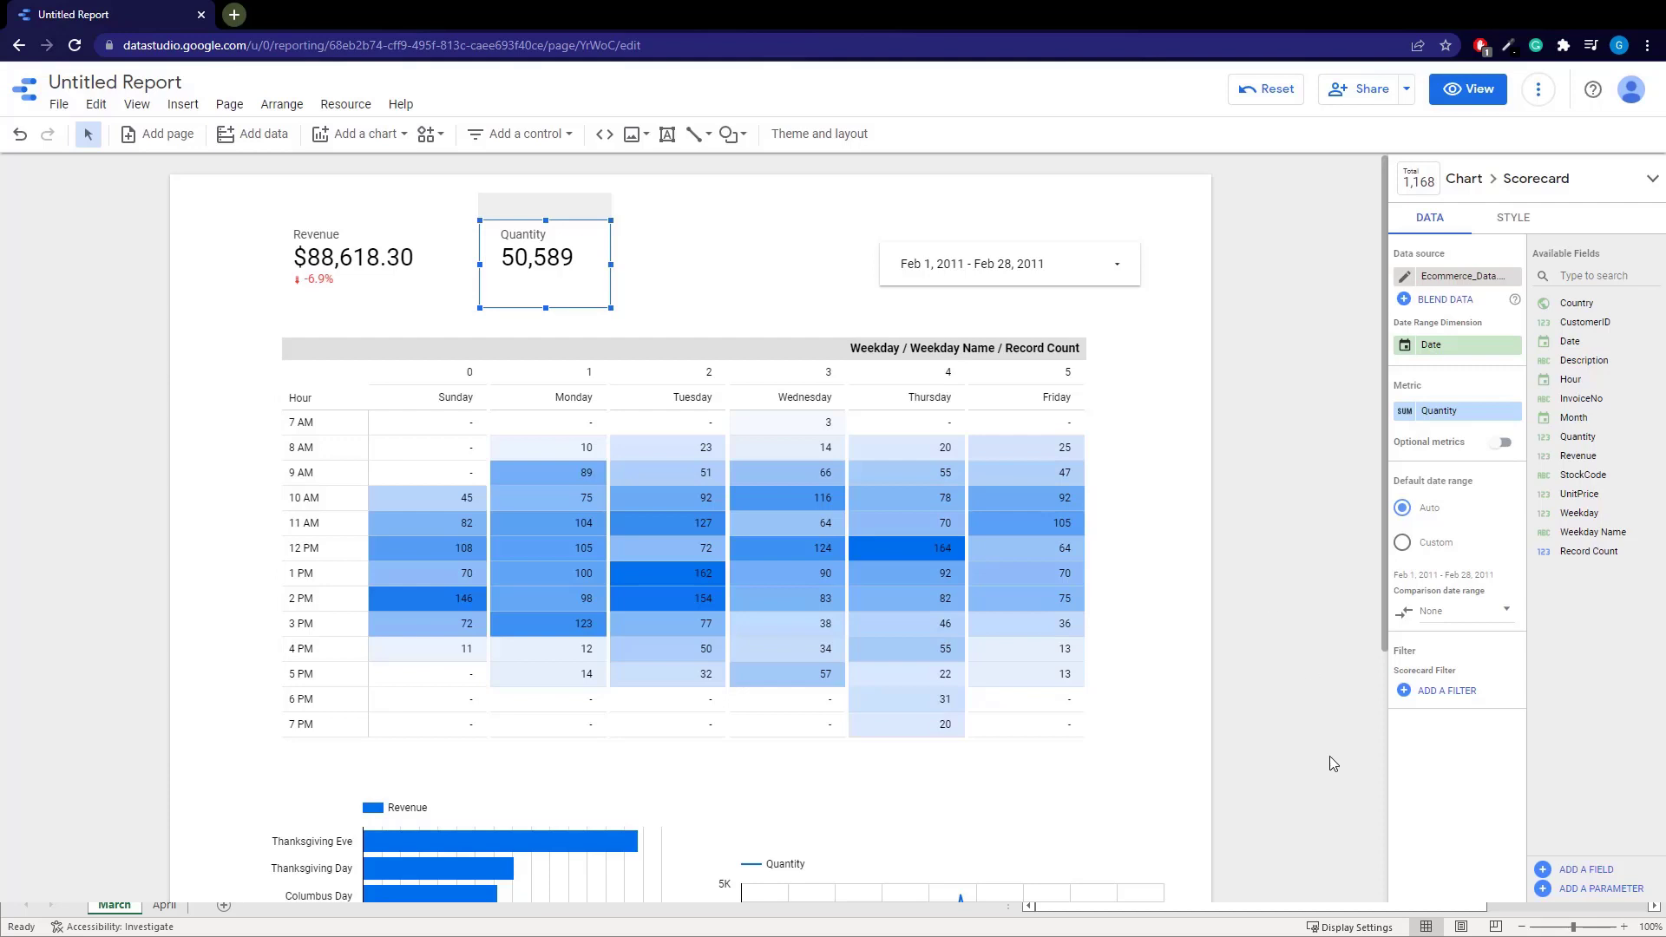
left_click(1491, 620)
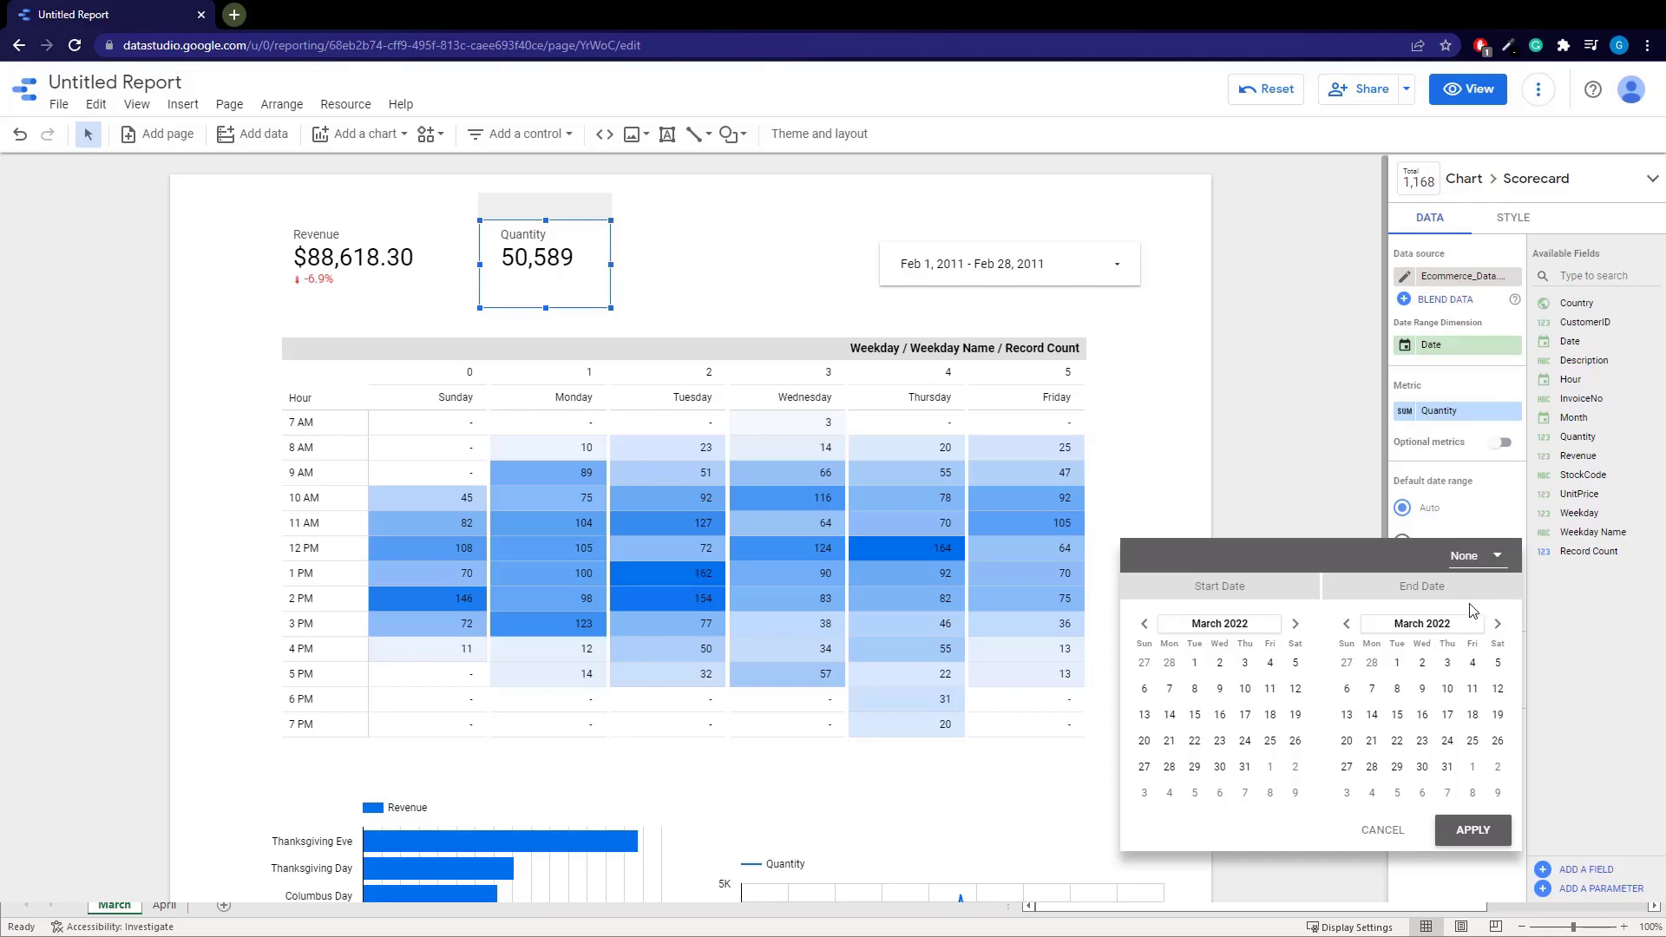
left_click(1356, 531)
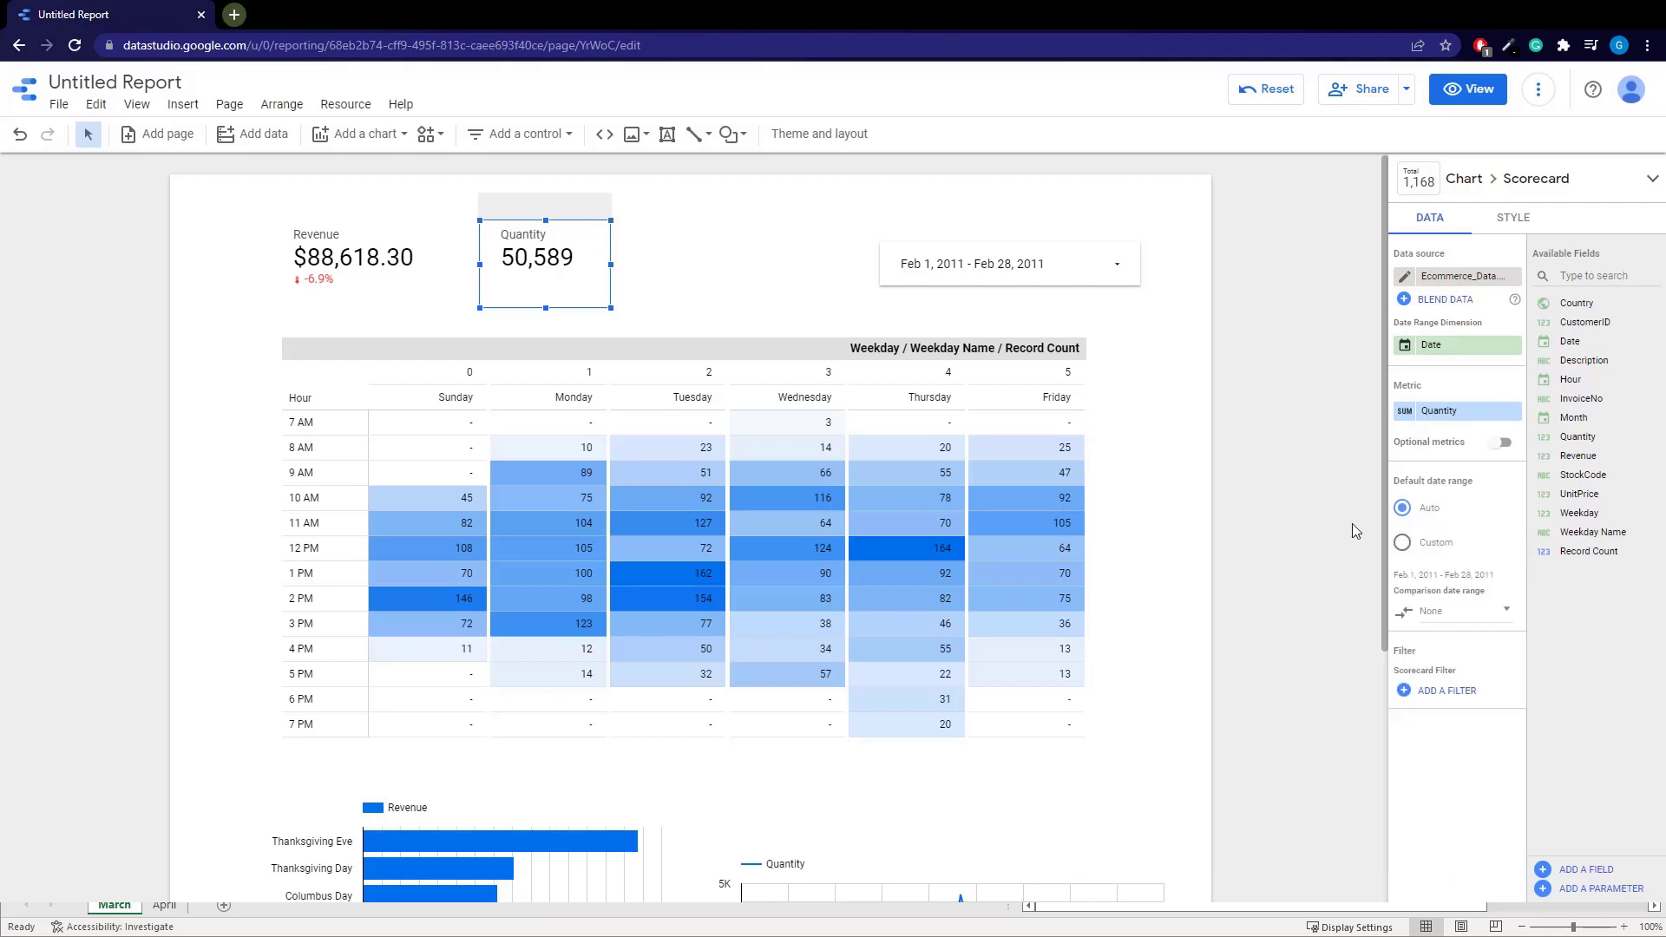
left_click(1441, 612)
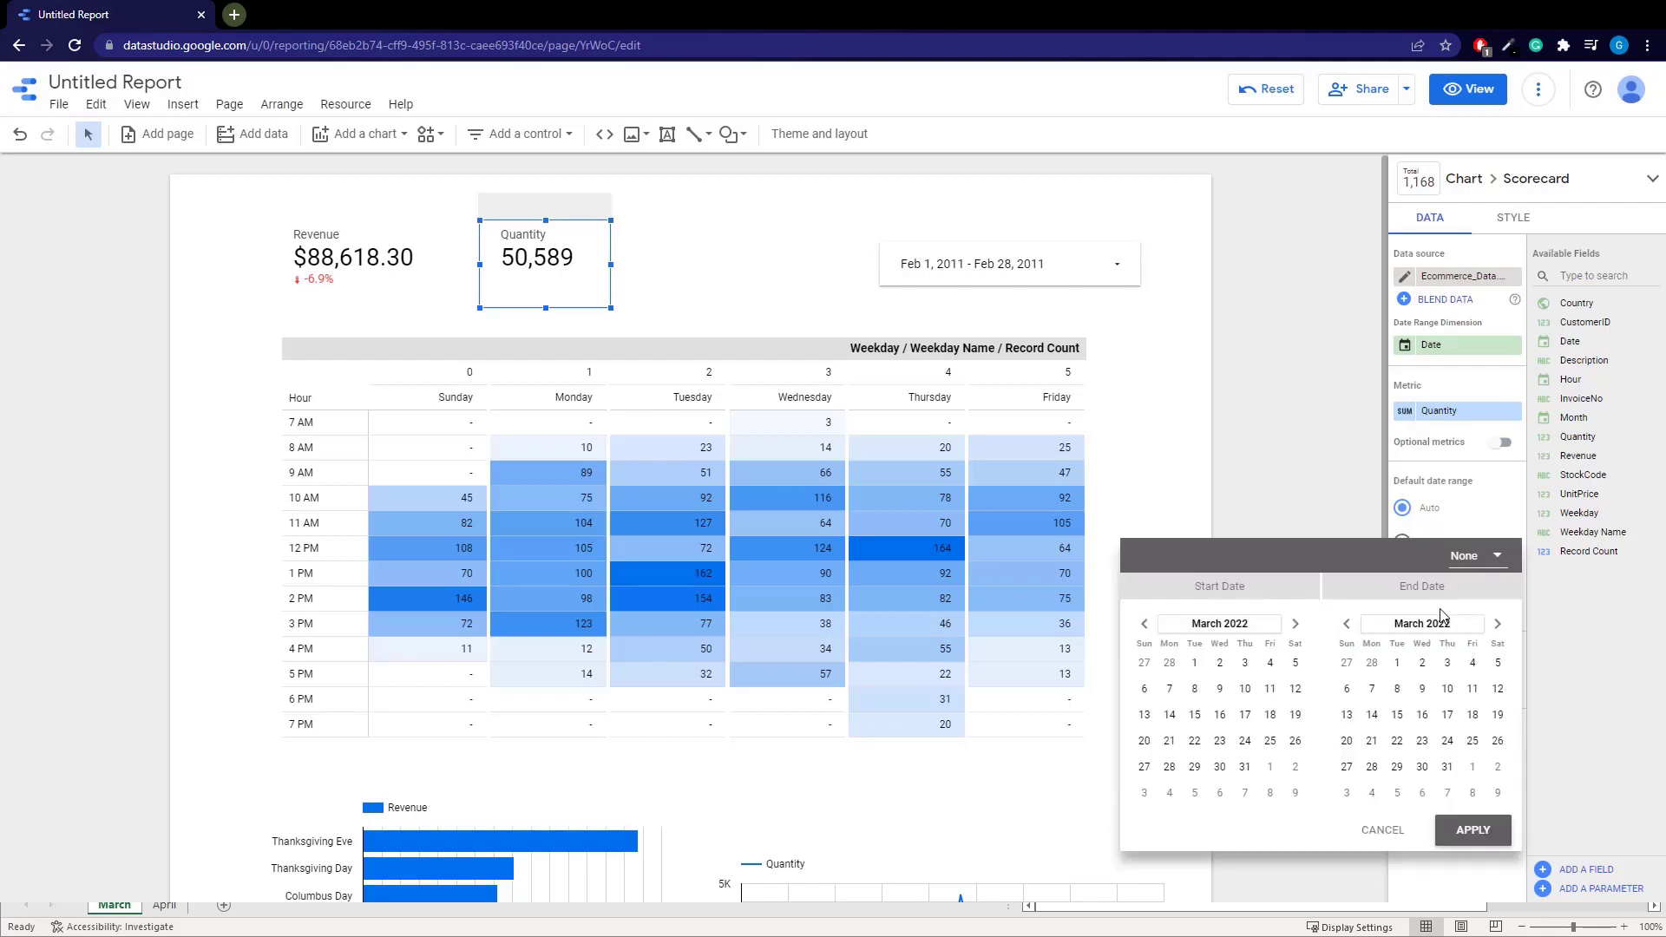
left_click(1476, 558)
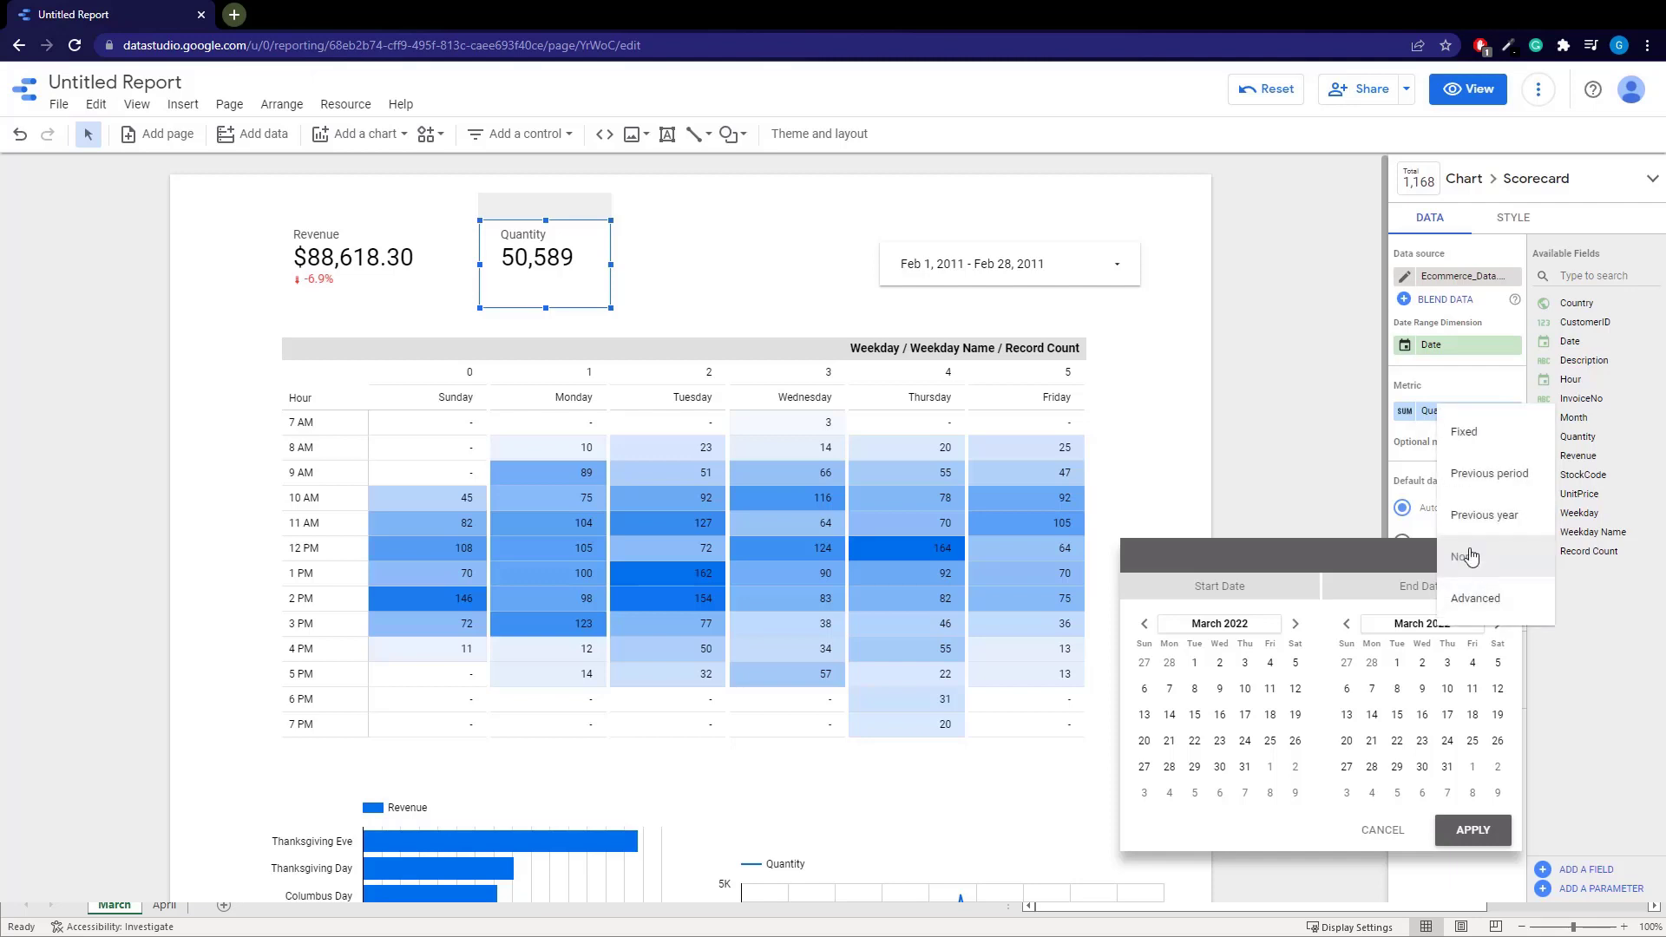
left_click(1466, 482)
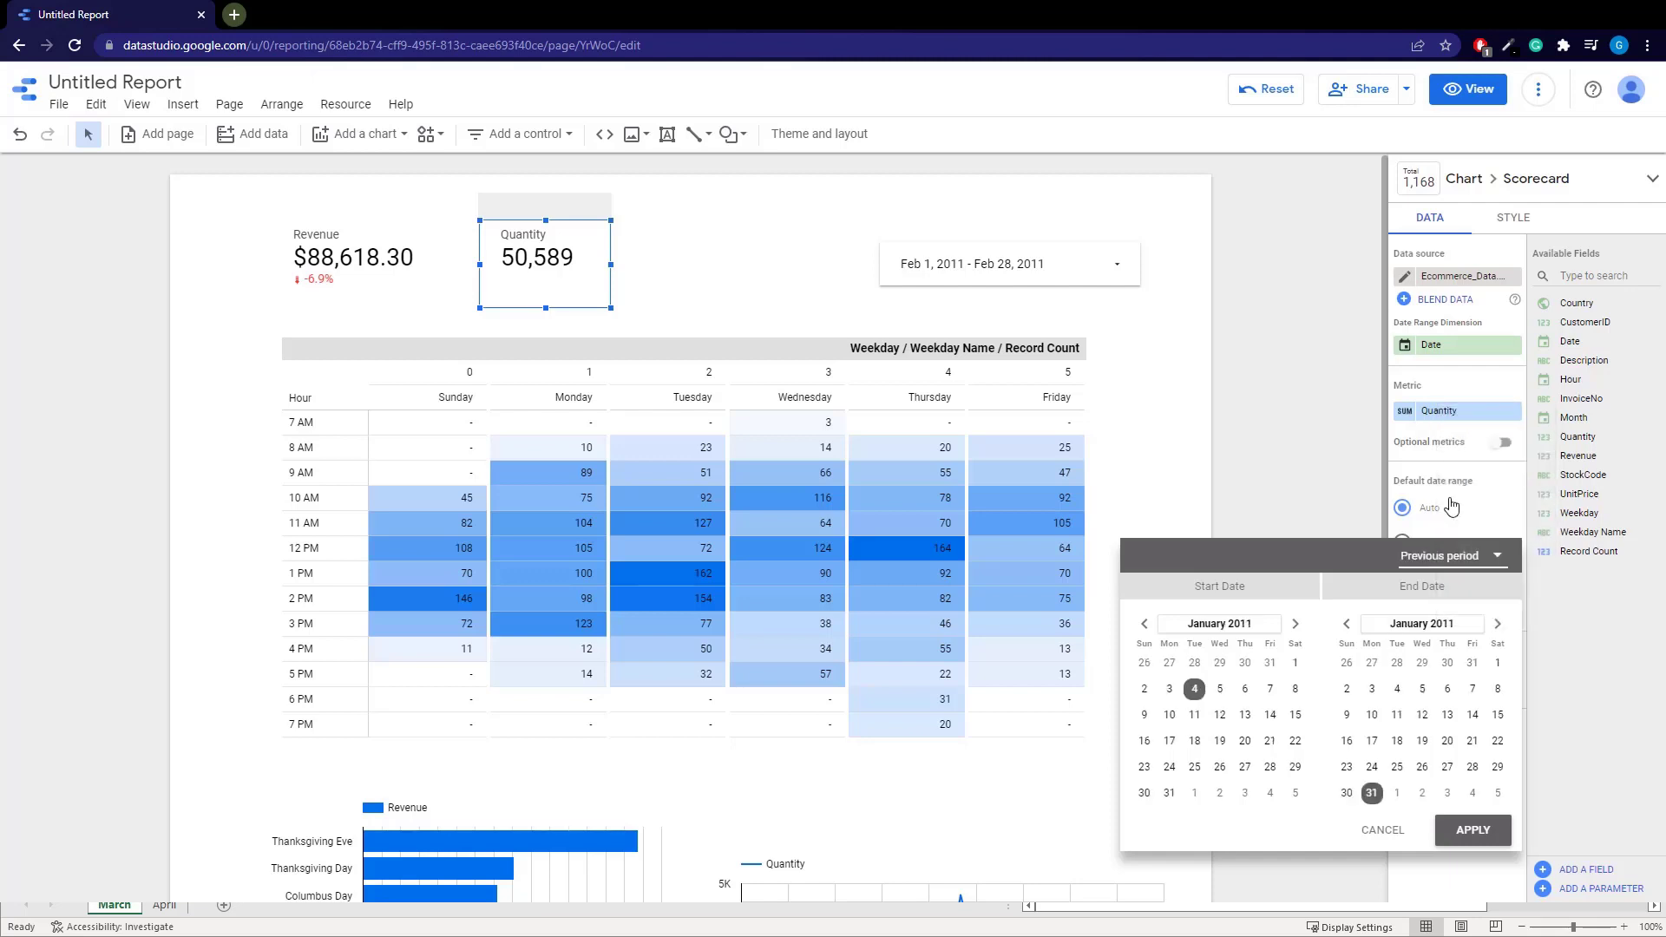
left_click(1472, 830)
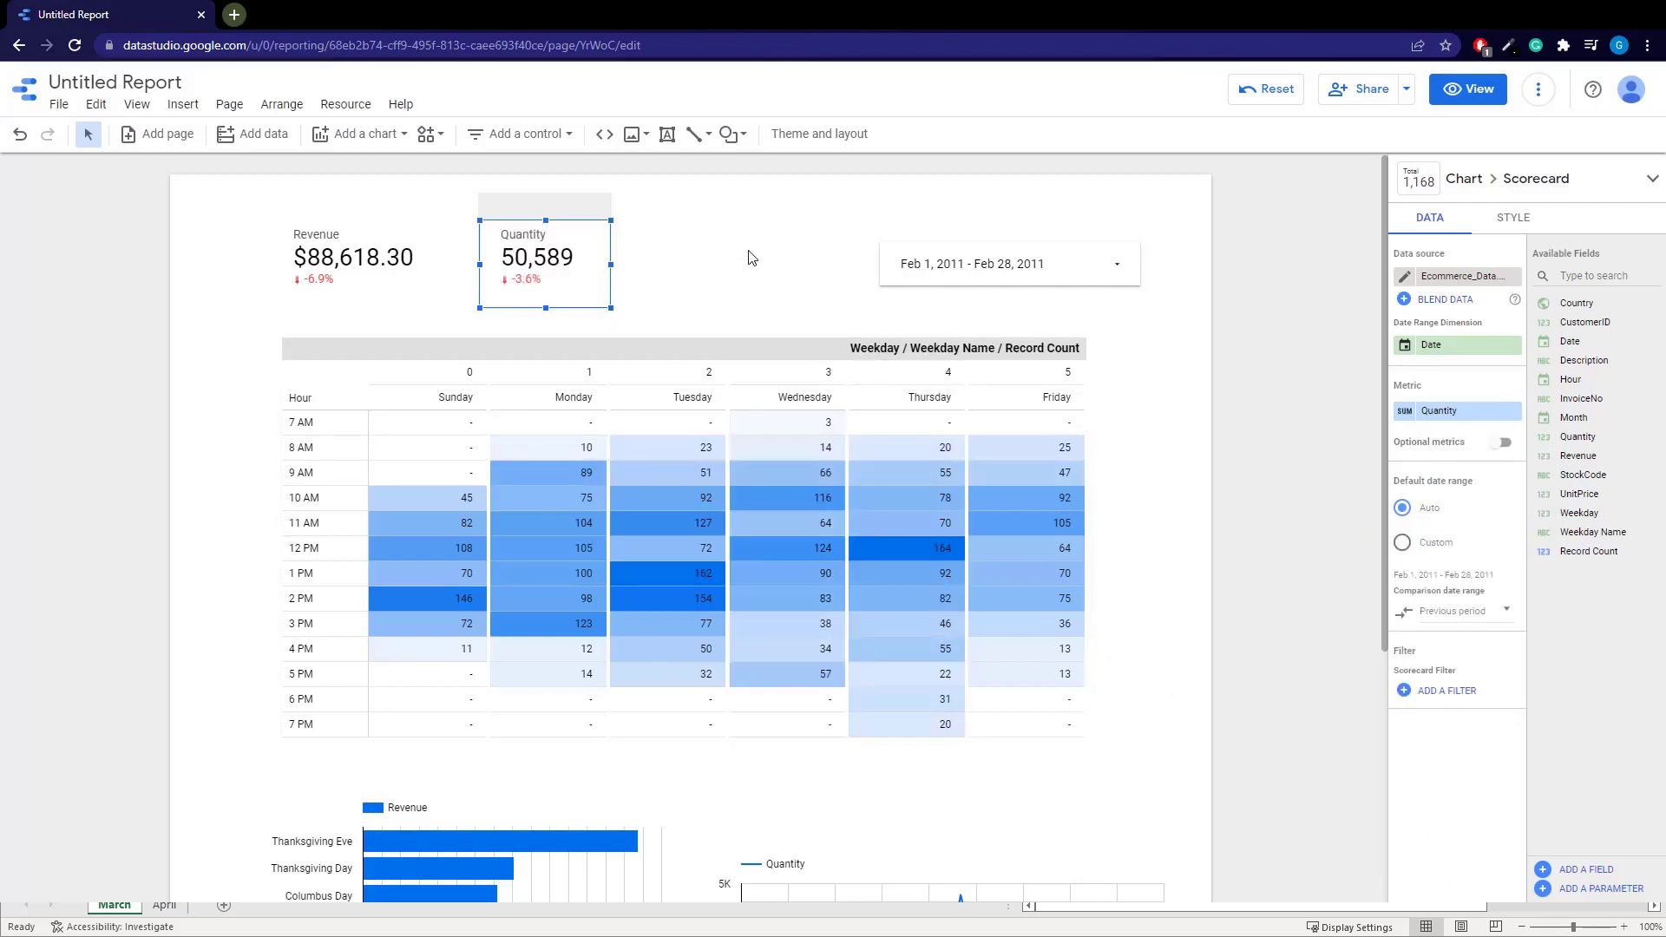
left_click(706, 292)
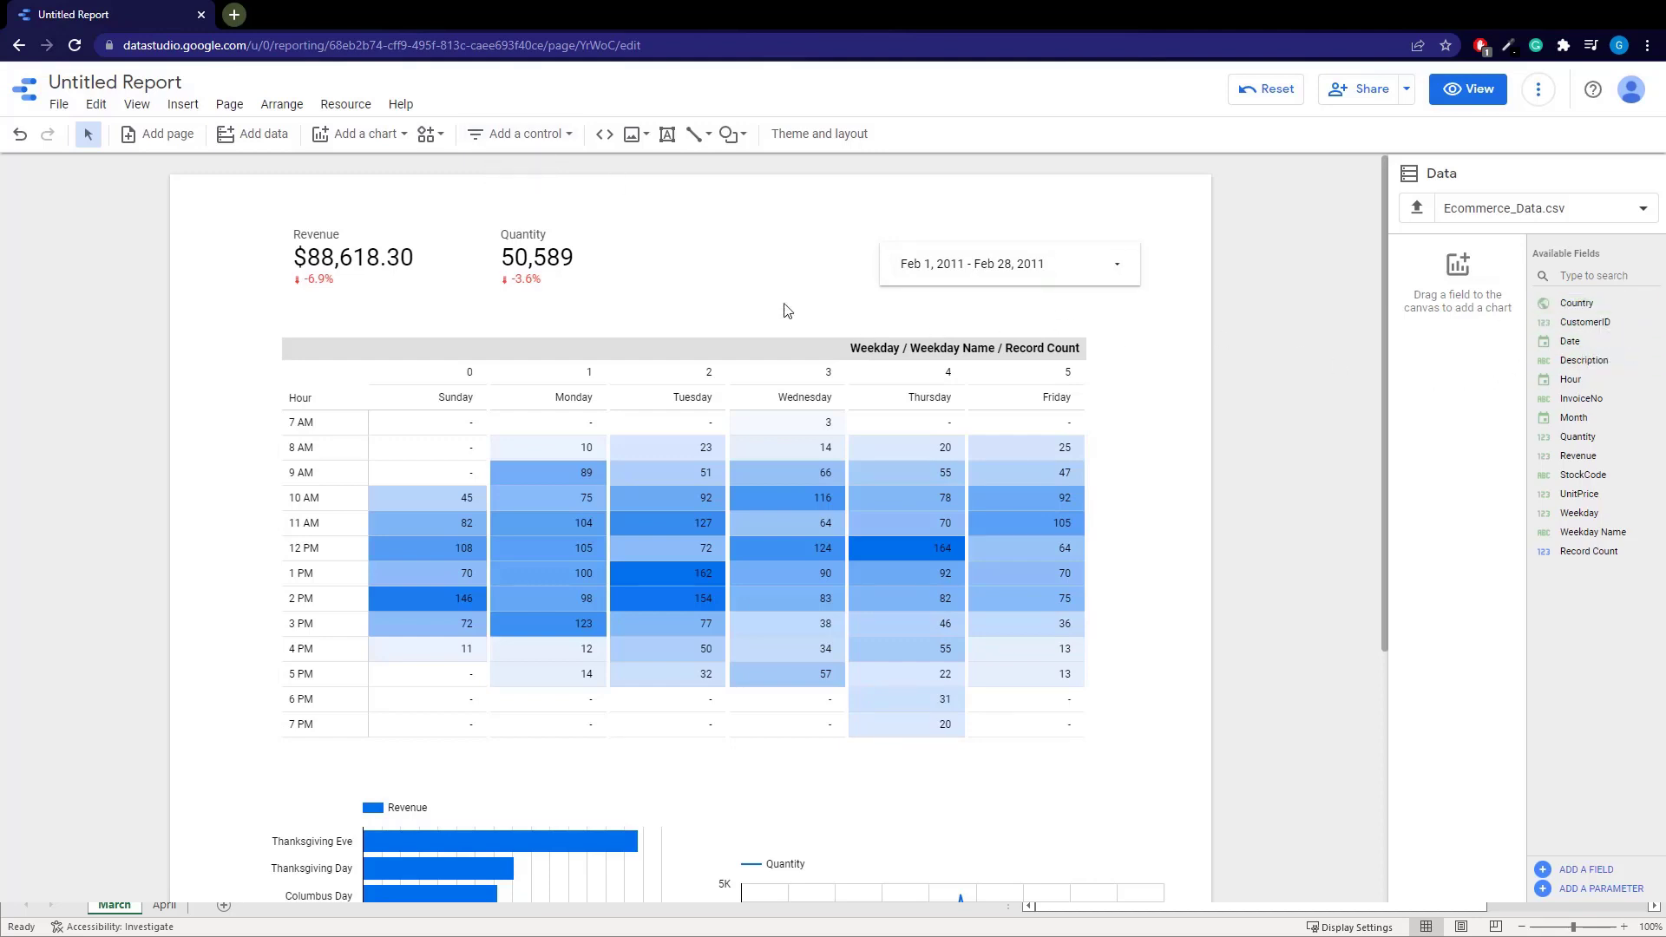
Add a drop-down list control directly above the date range control and set its control field to Country
left_click(540, 137)
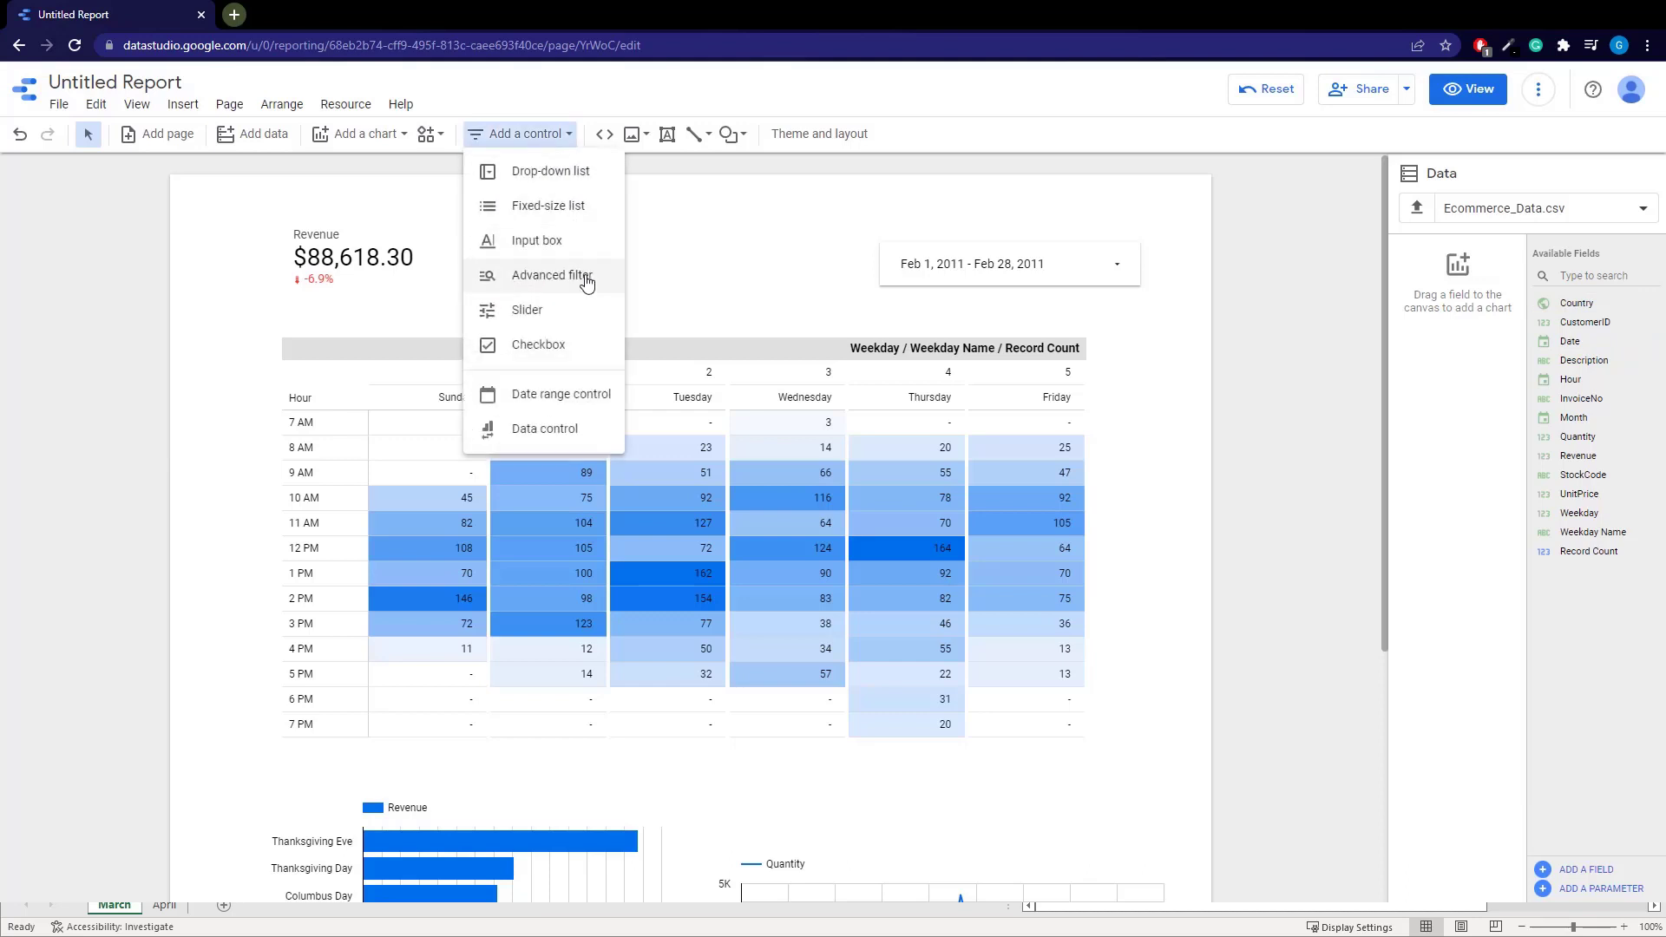
left_click(556, 185)
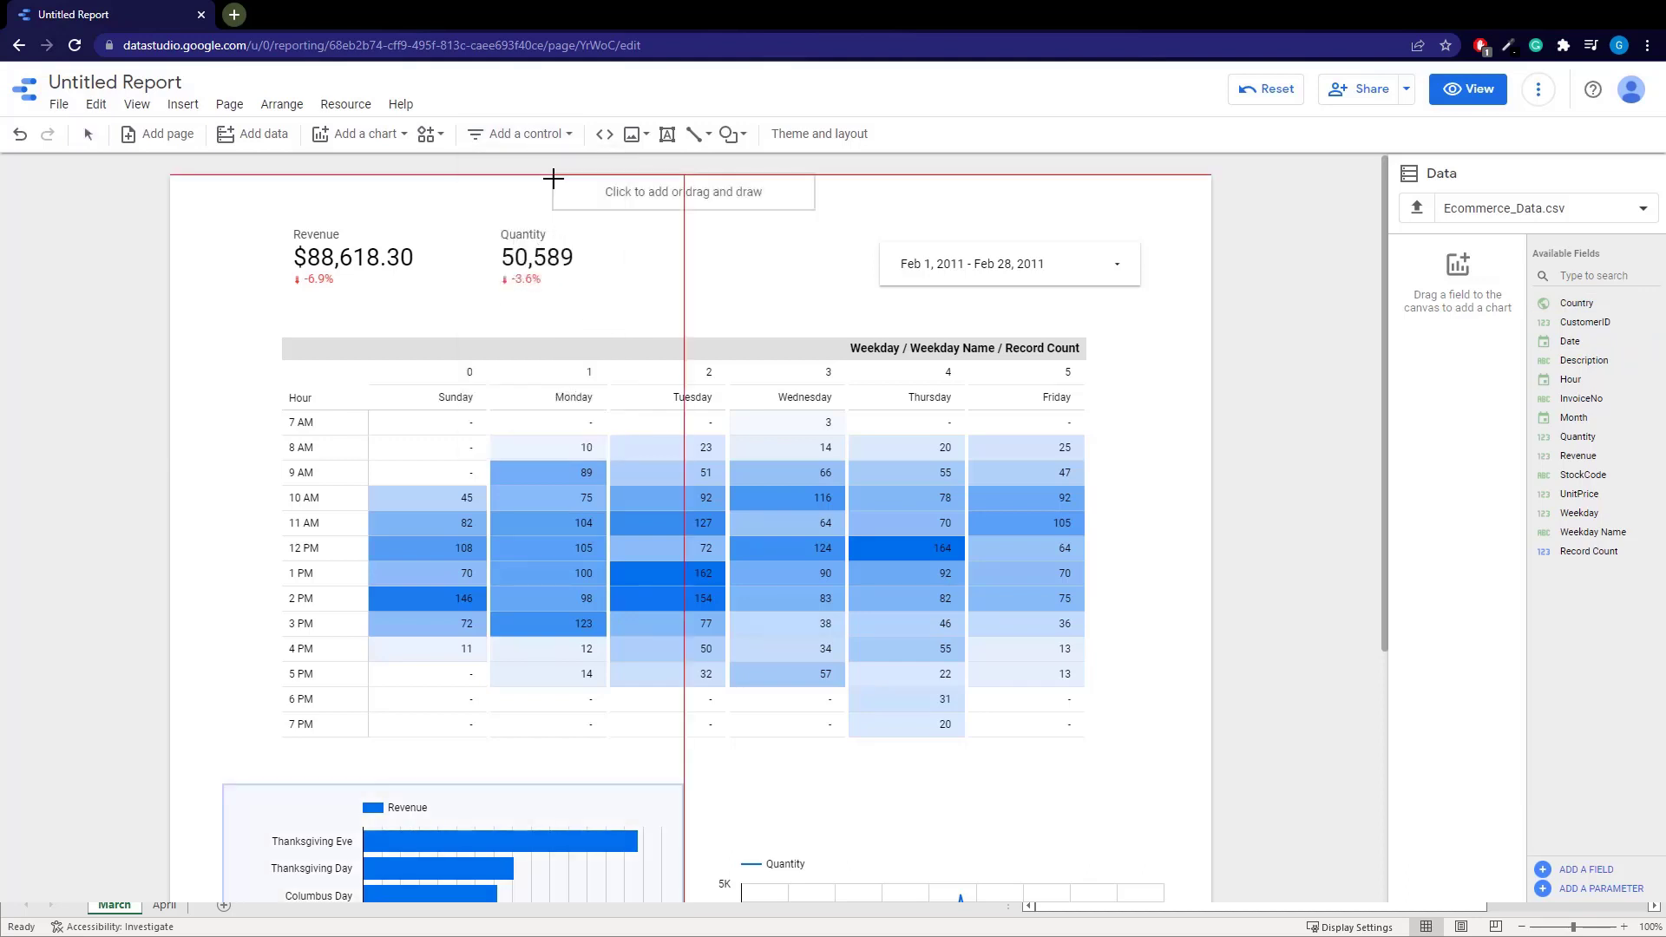
left_click(875, 190)
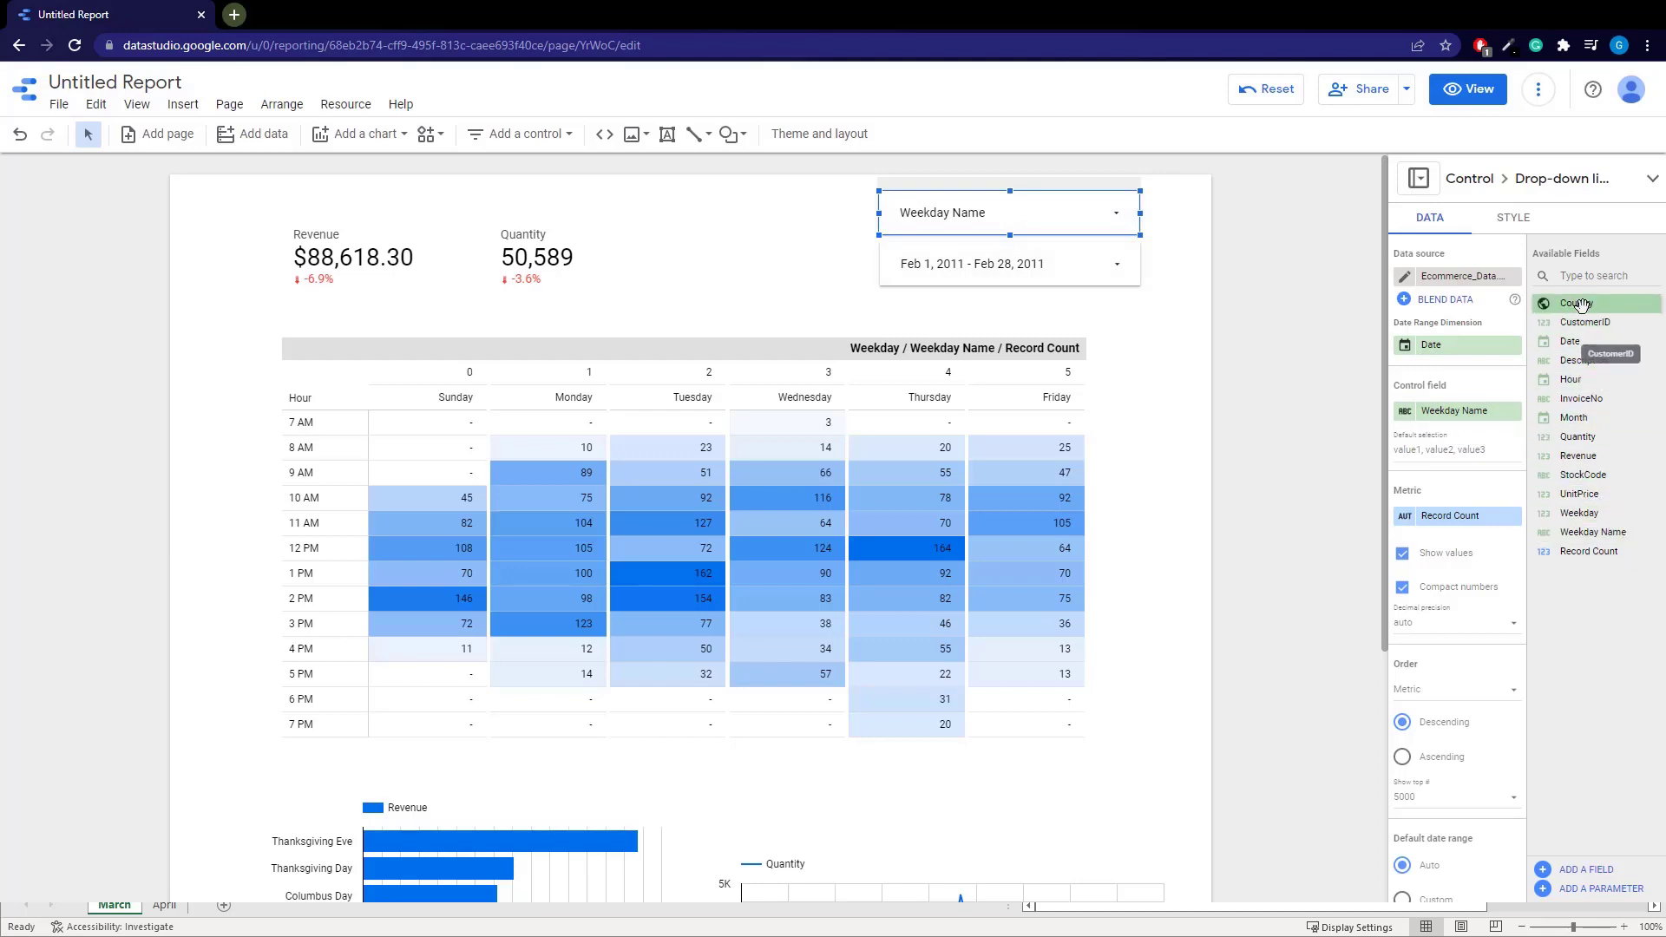
left_click_drag(1577, 303, 1469, 422)
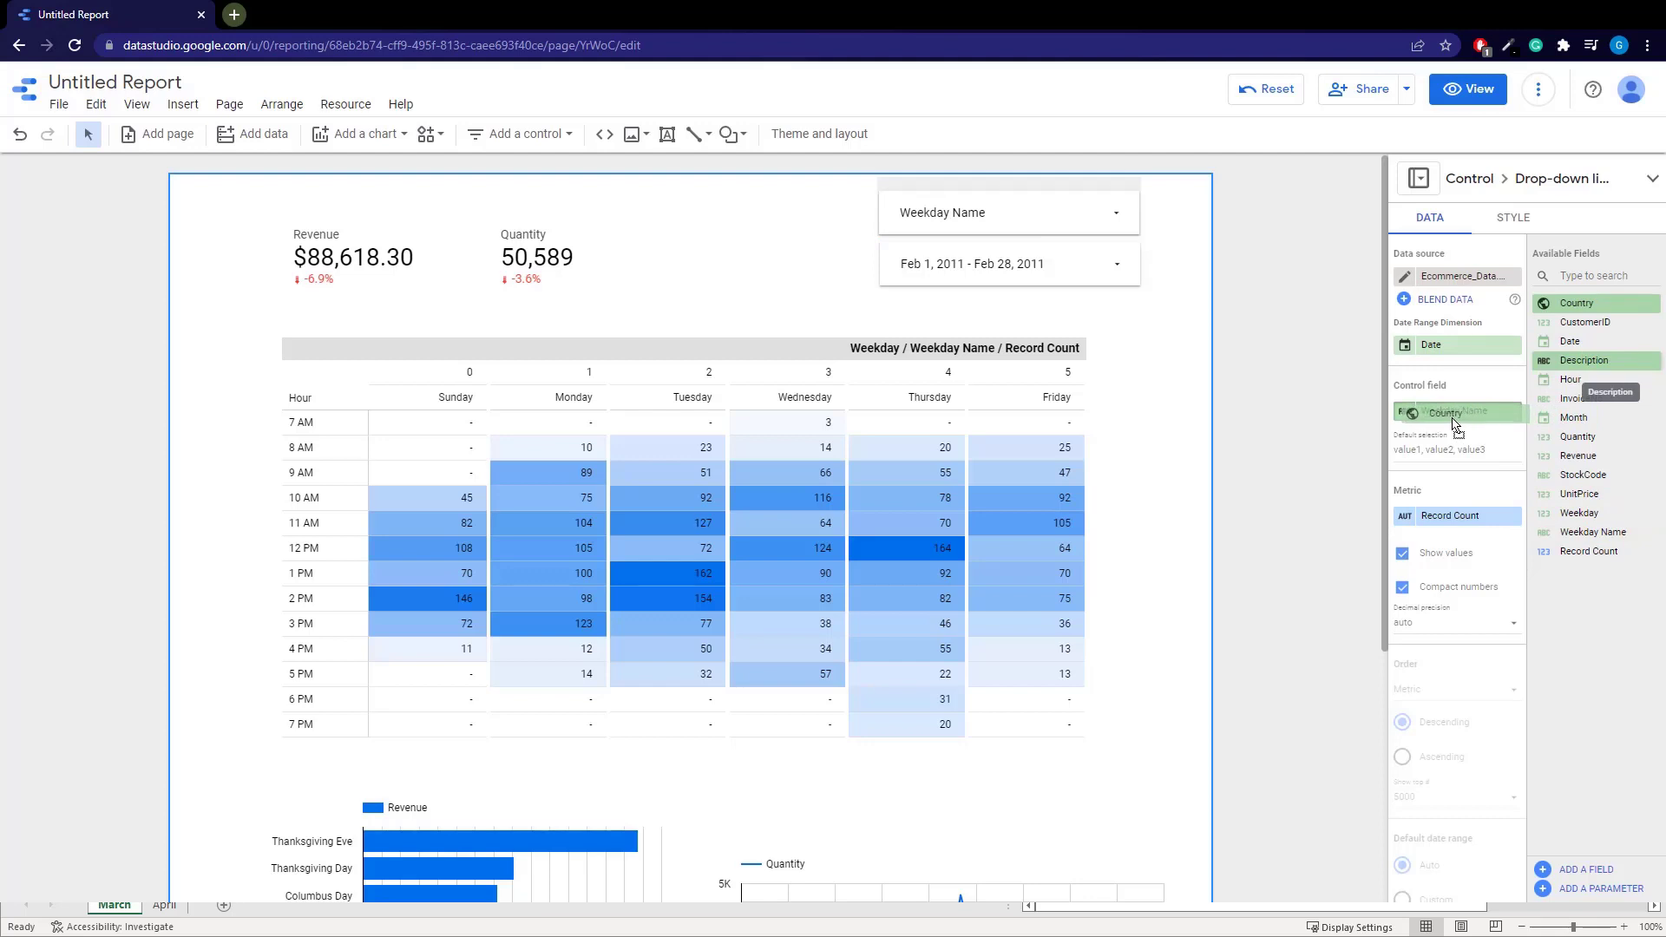
left_click_drag(1451, 422, 1448, 417)
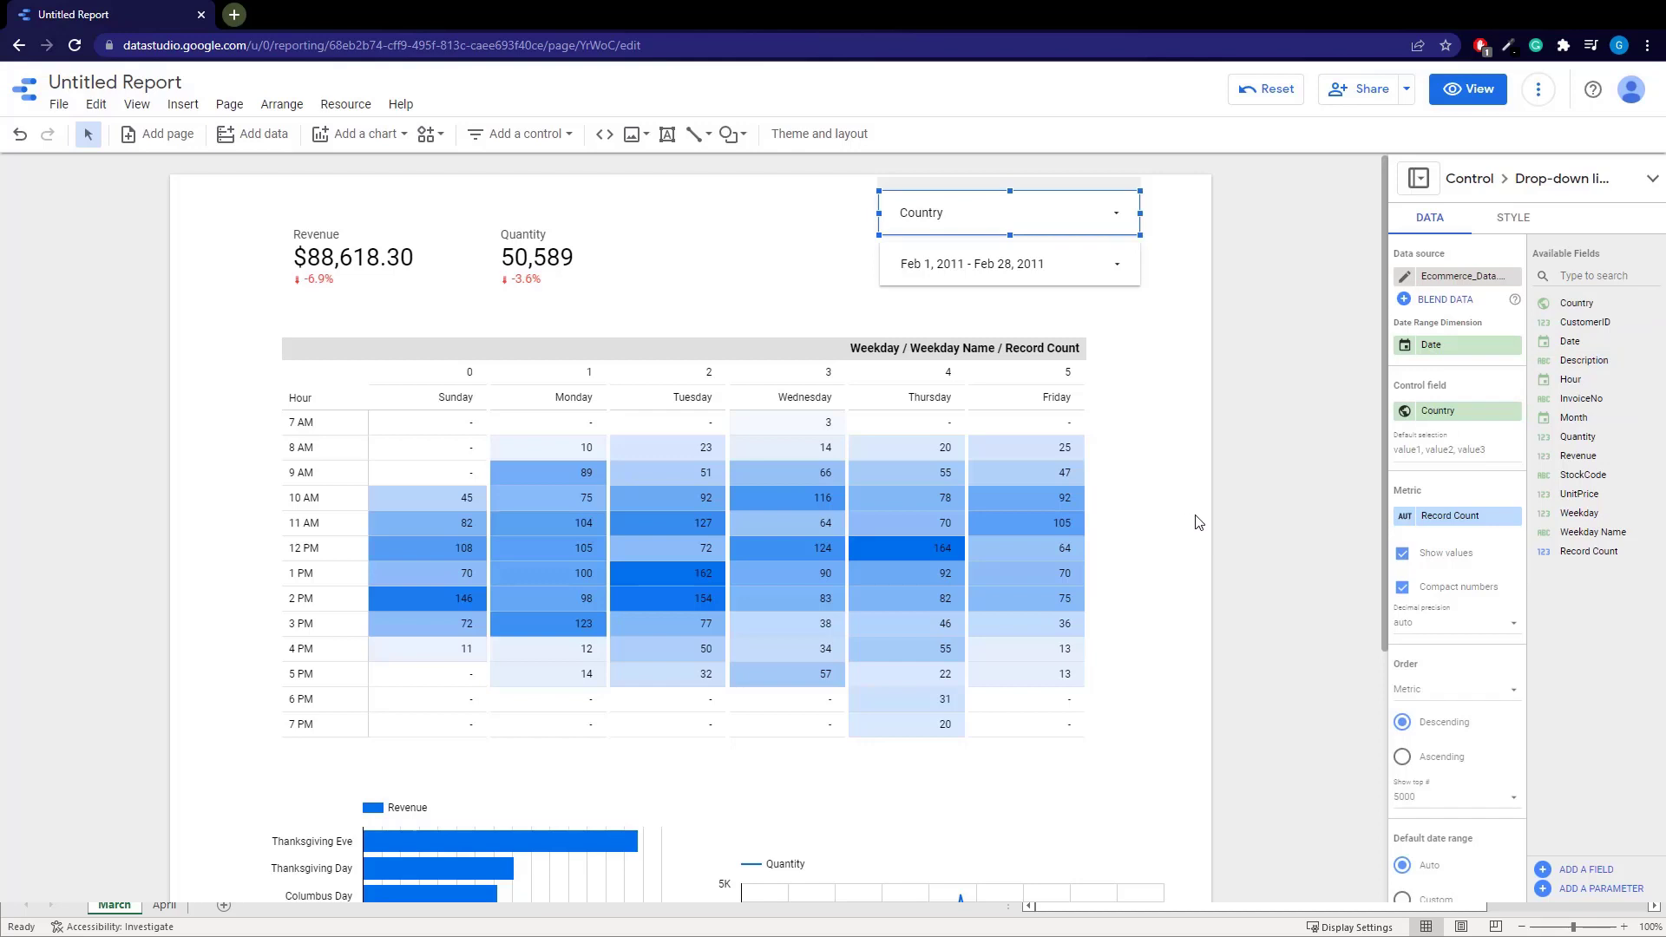
Try filtering the report to United Kingdom only with the Country control, and reselect all countries
left_click(1115, 221)
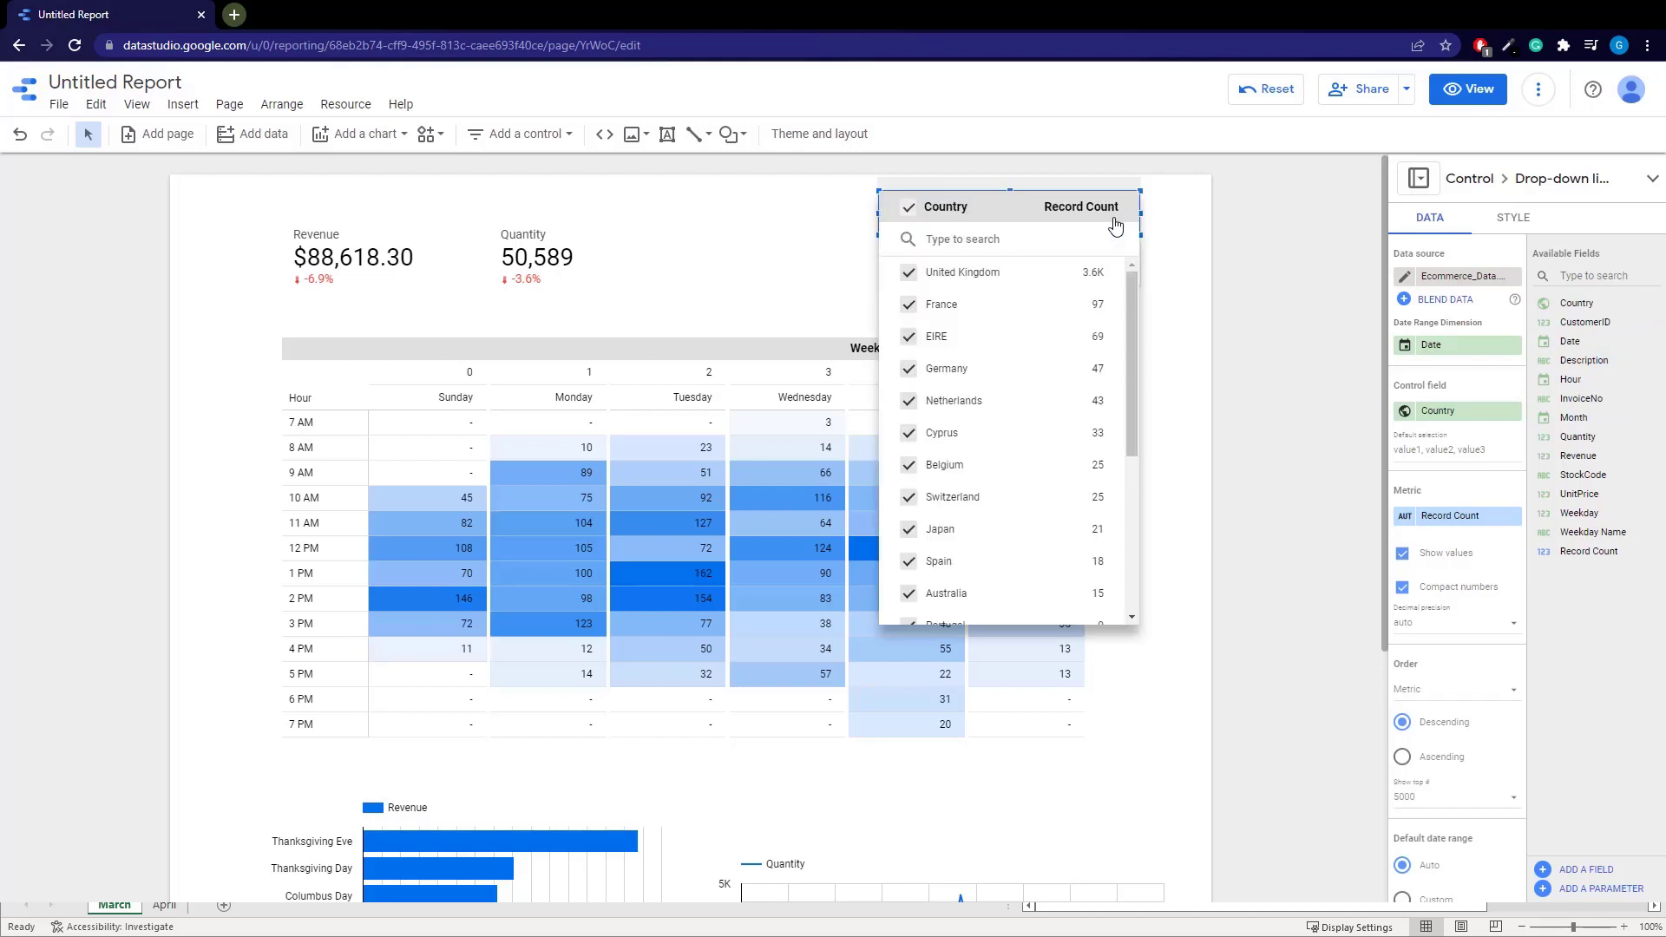
left_click(908, 207)
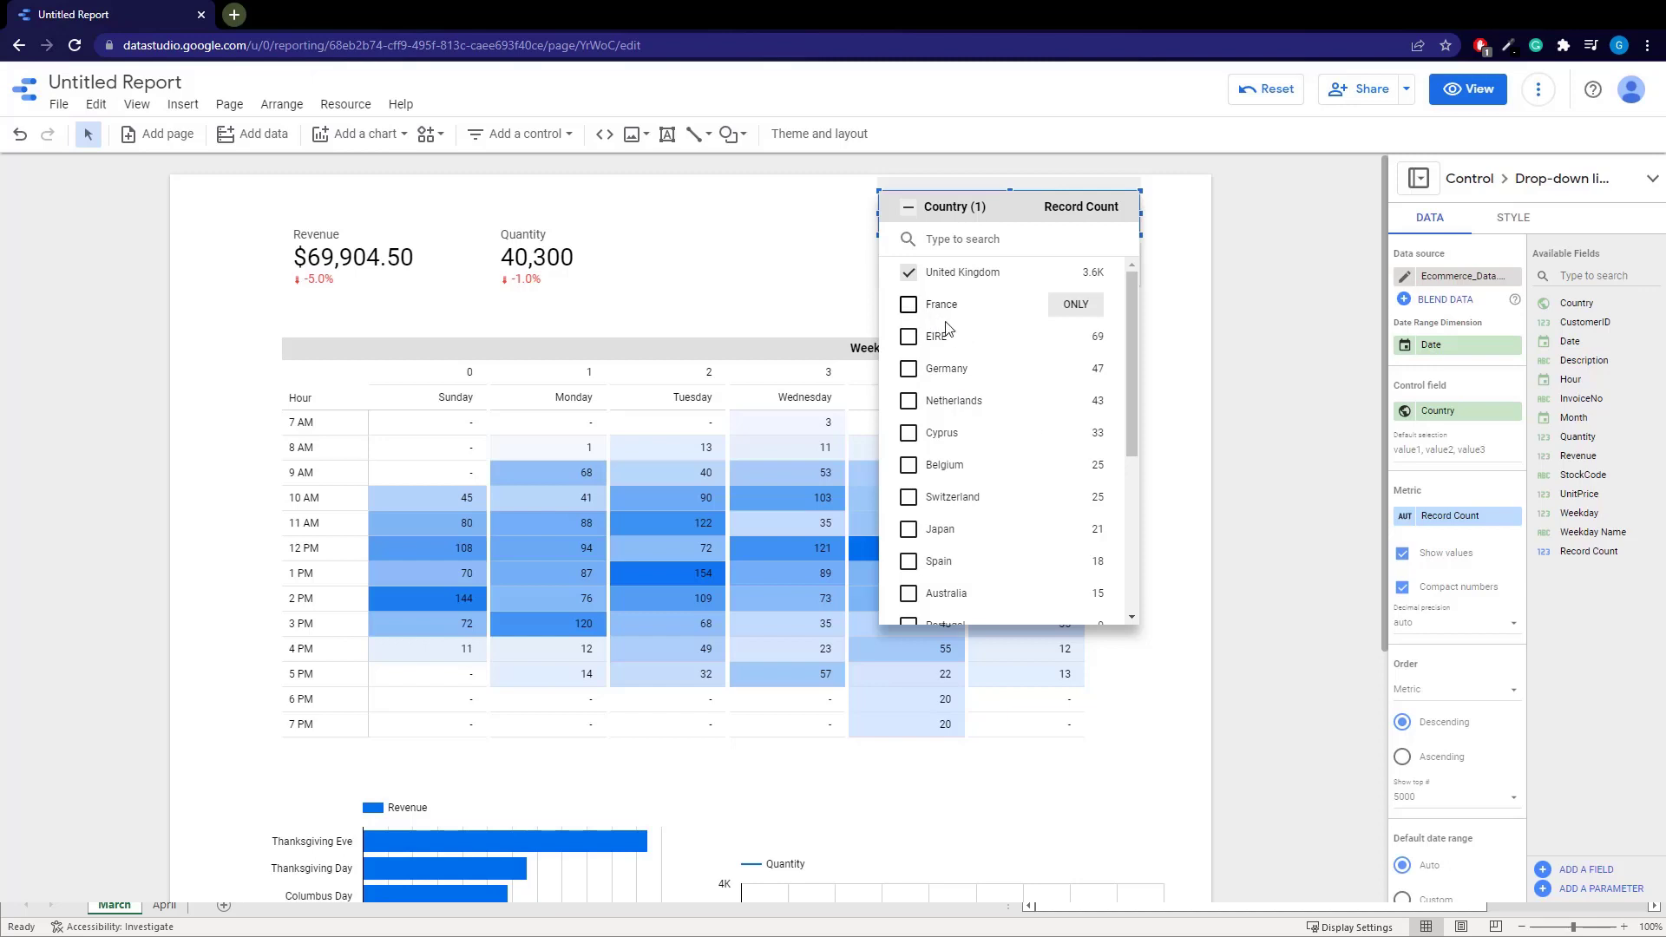
left_click(907, 276)
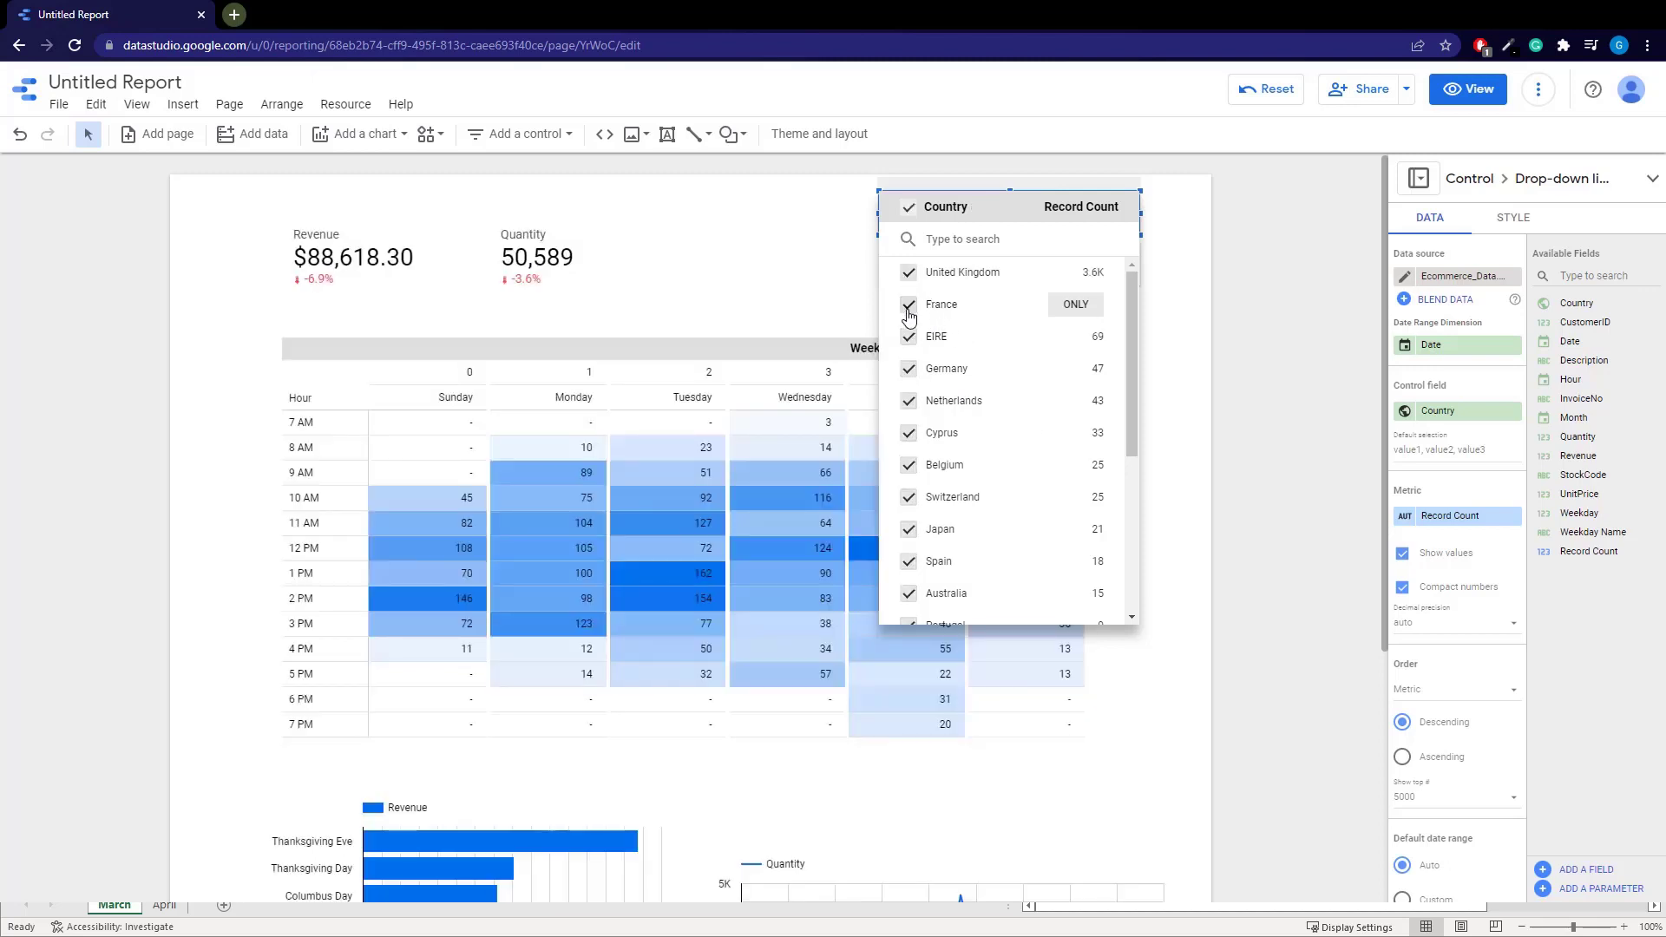
Filter the report to France only with the Country control and look over the charts
left_click(907, 307)
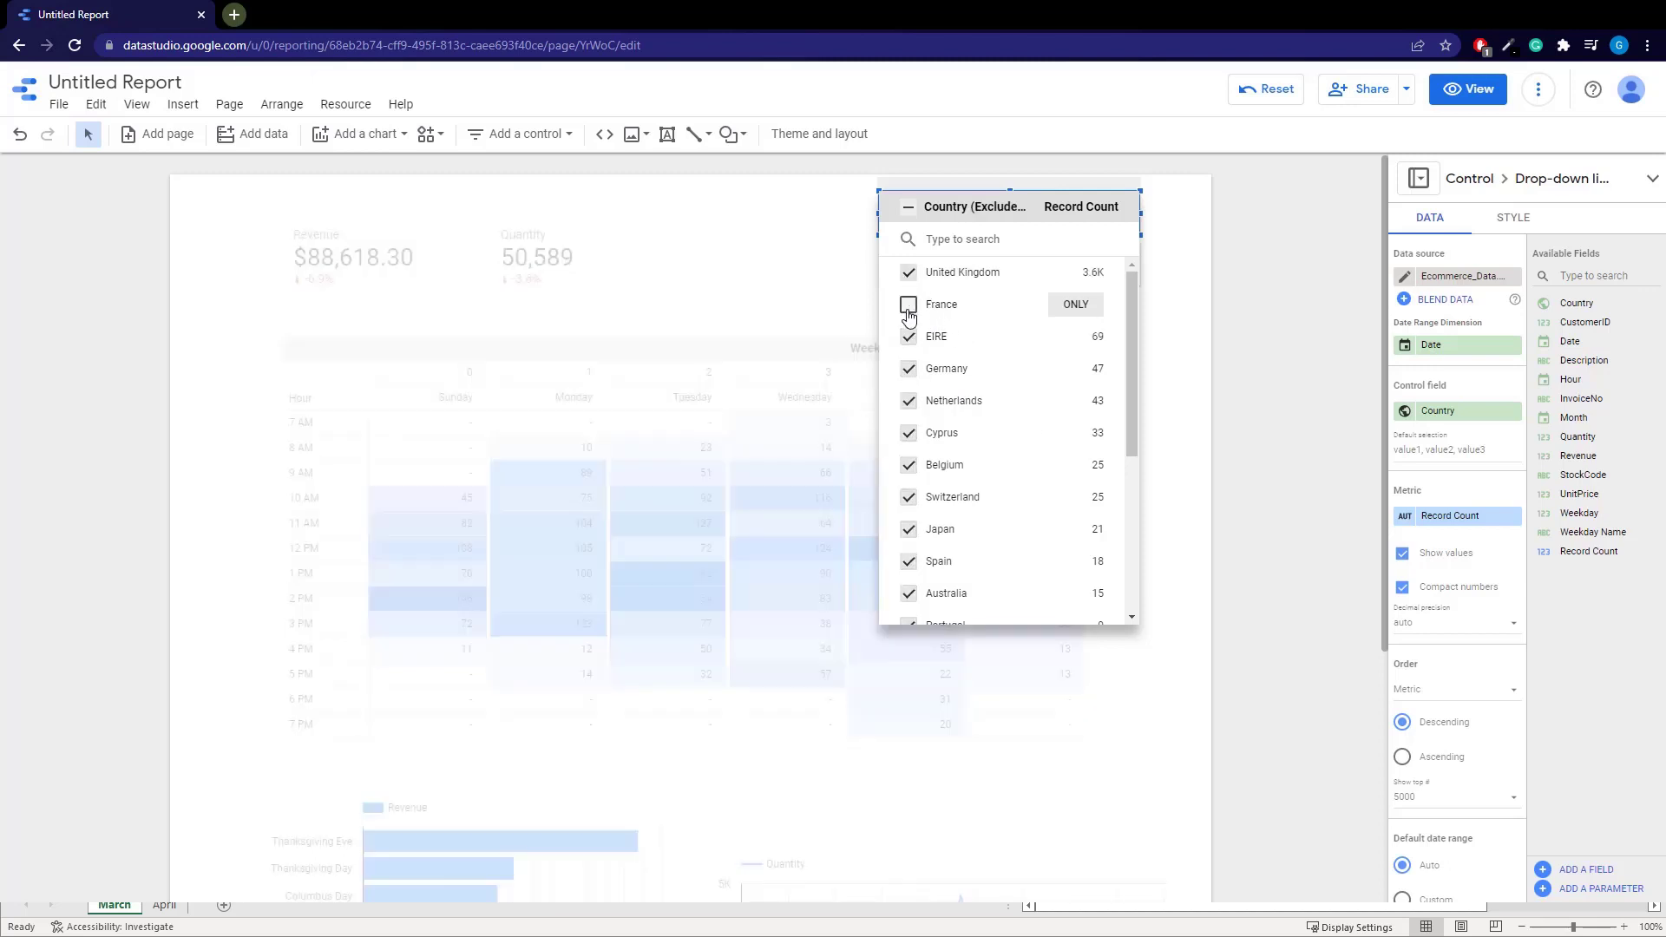
left_click(906, 221)
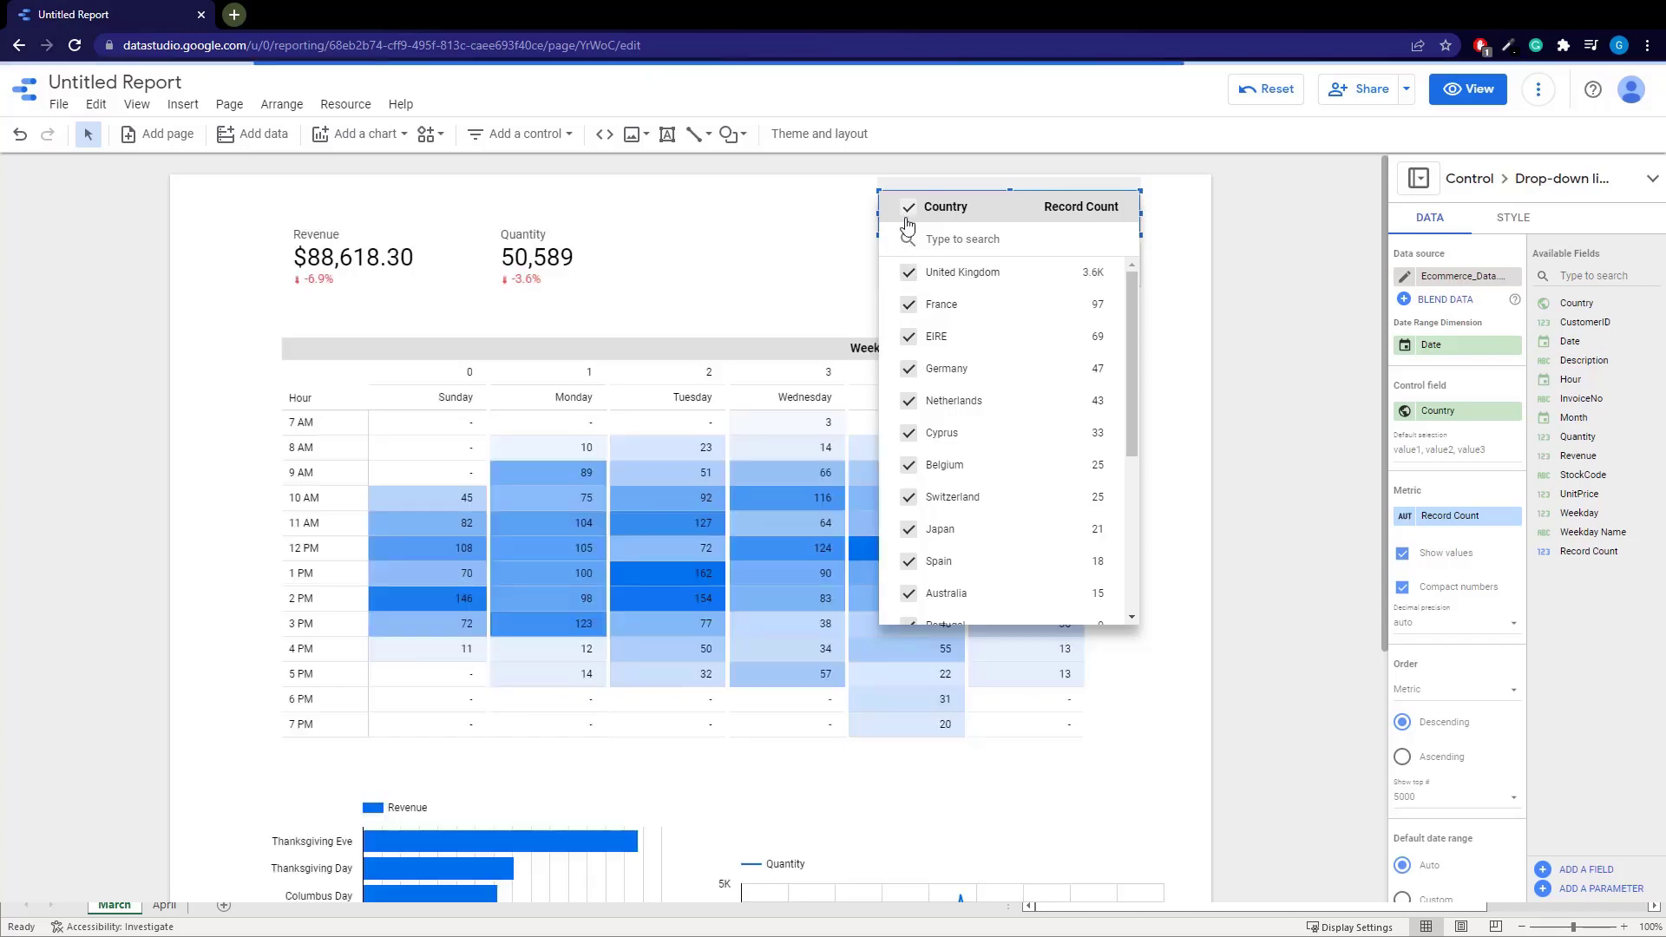
left_click(907, 213)
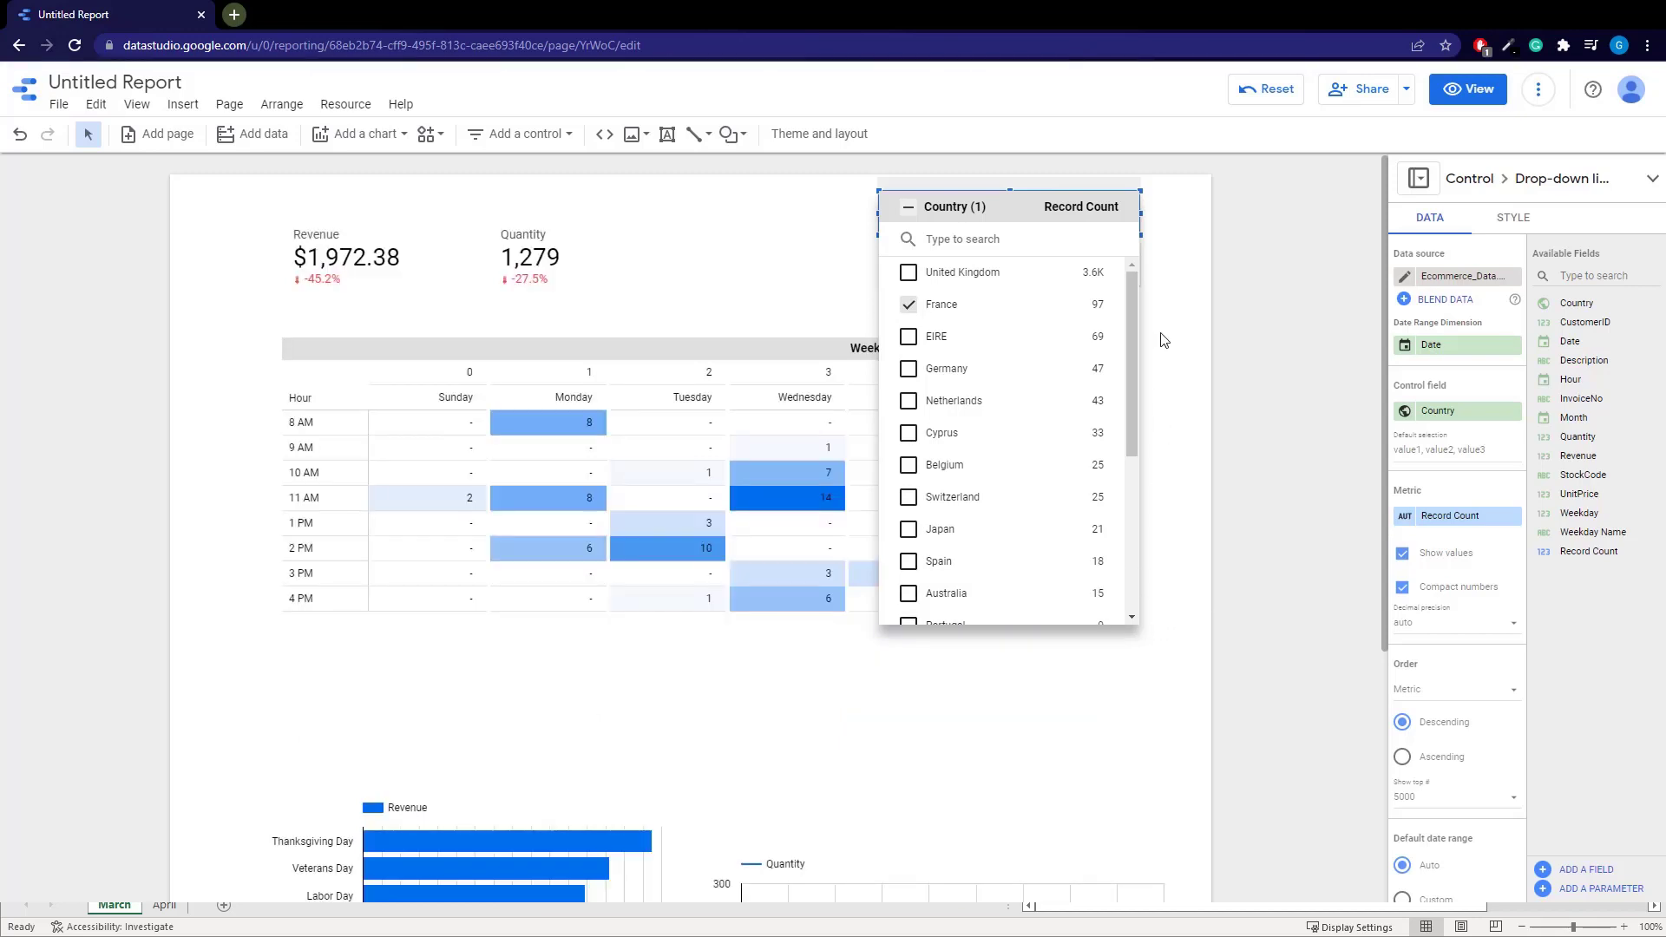
left_click(1167, 258)
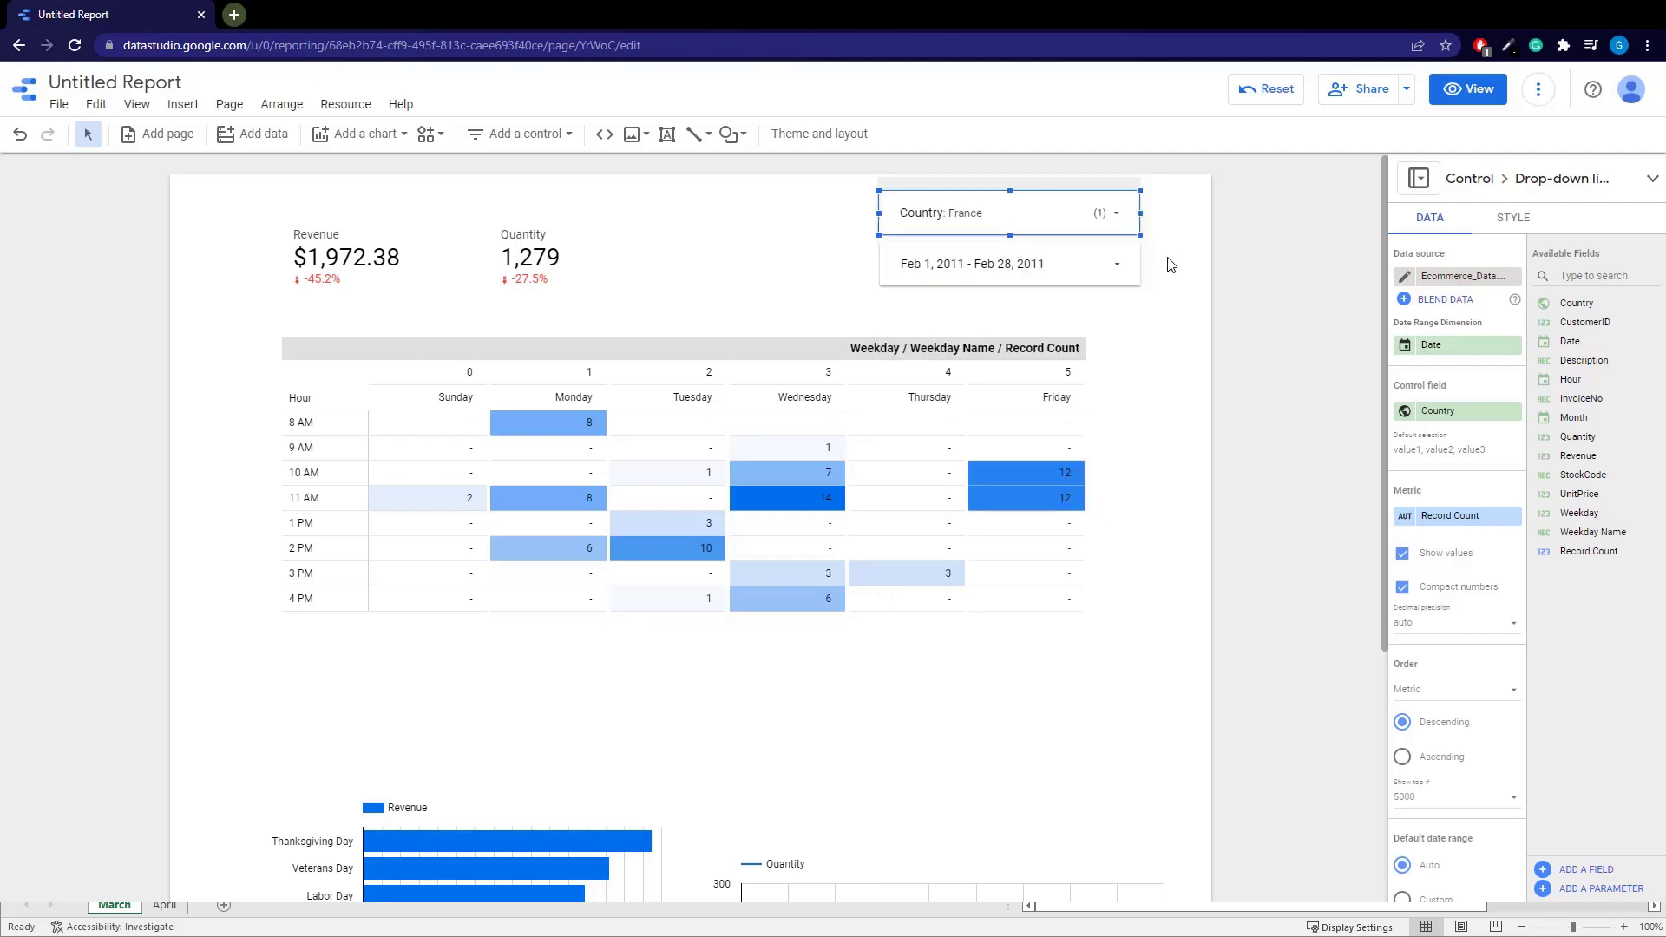
scroll(1119, 539, "down", 3)
scroll(1119, 579, "up", 3)
Remove the France filter by reselecting all countries in the Country control, and deselect the control
left_click(1118, 220)
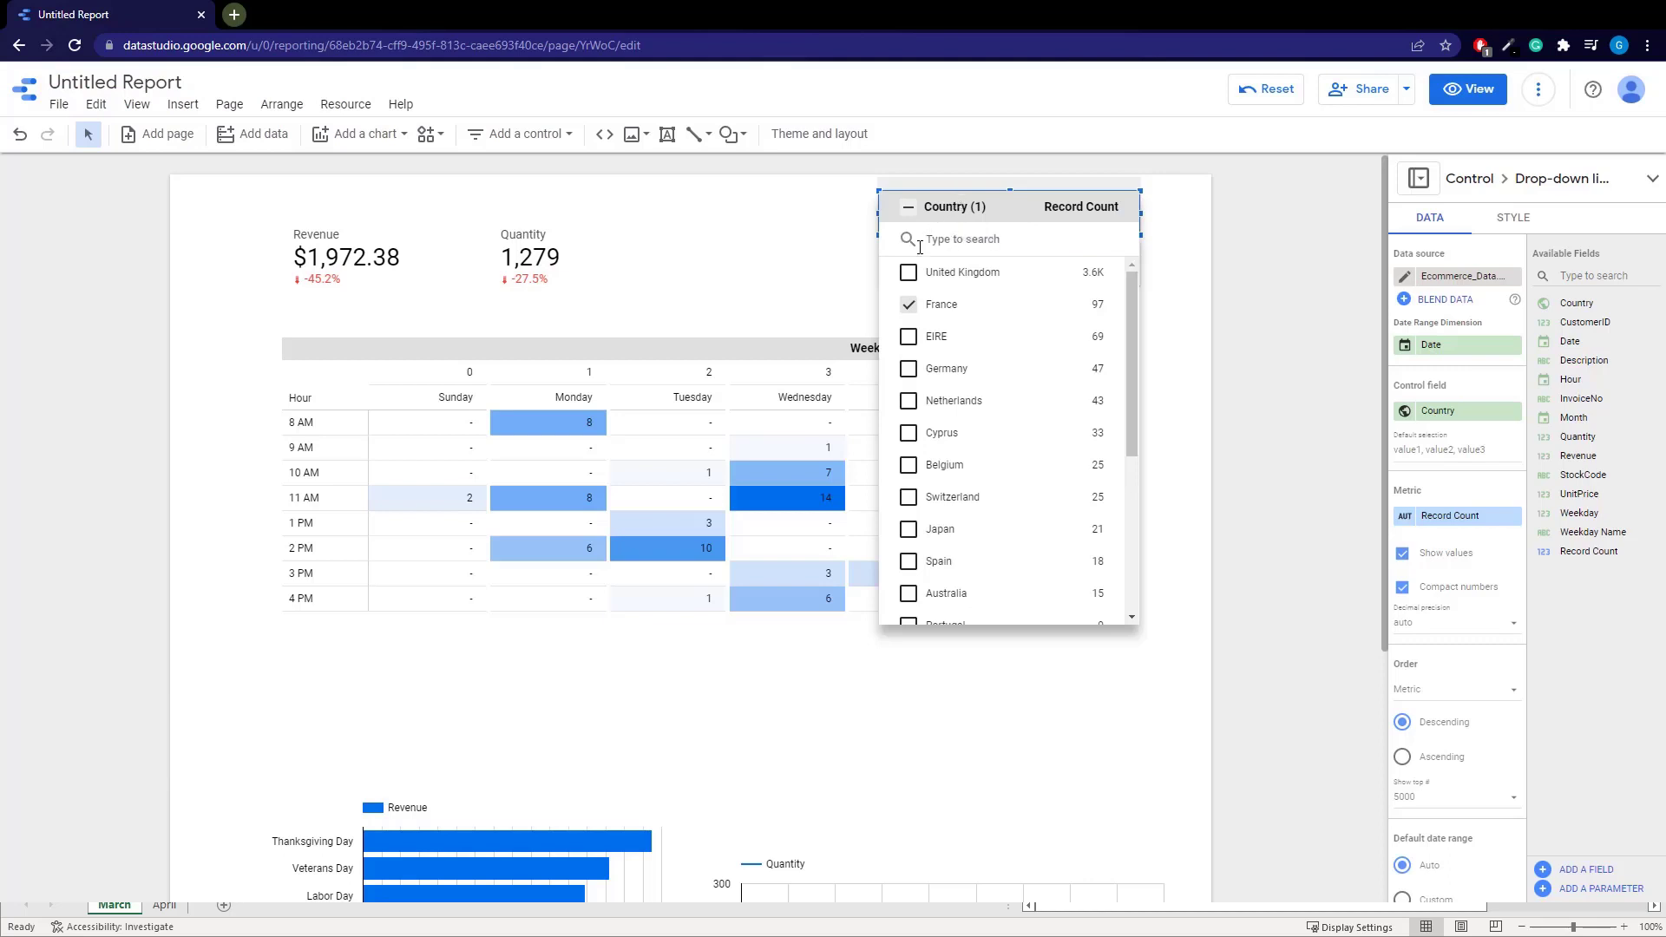
left_click(908, 207)
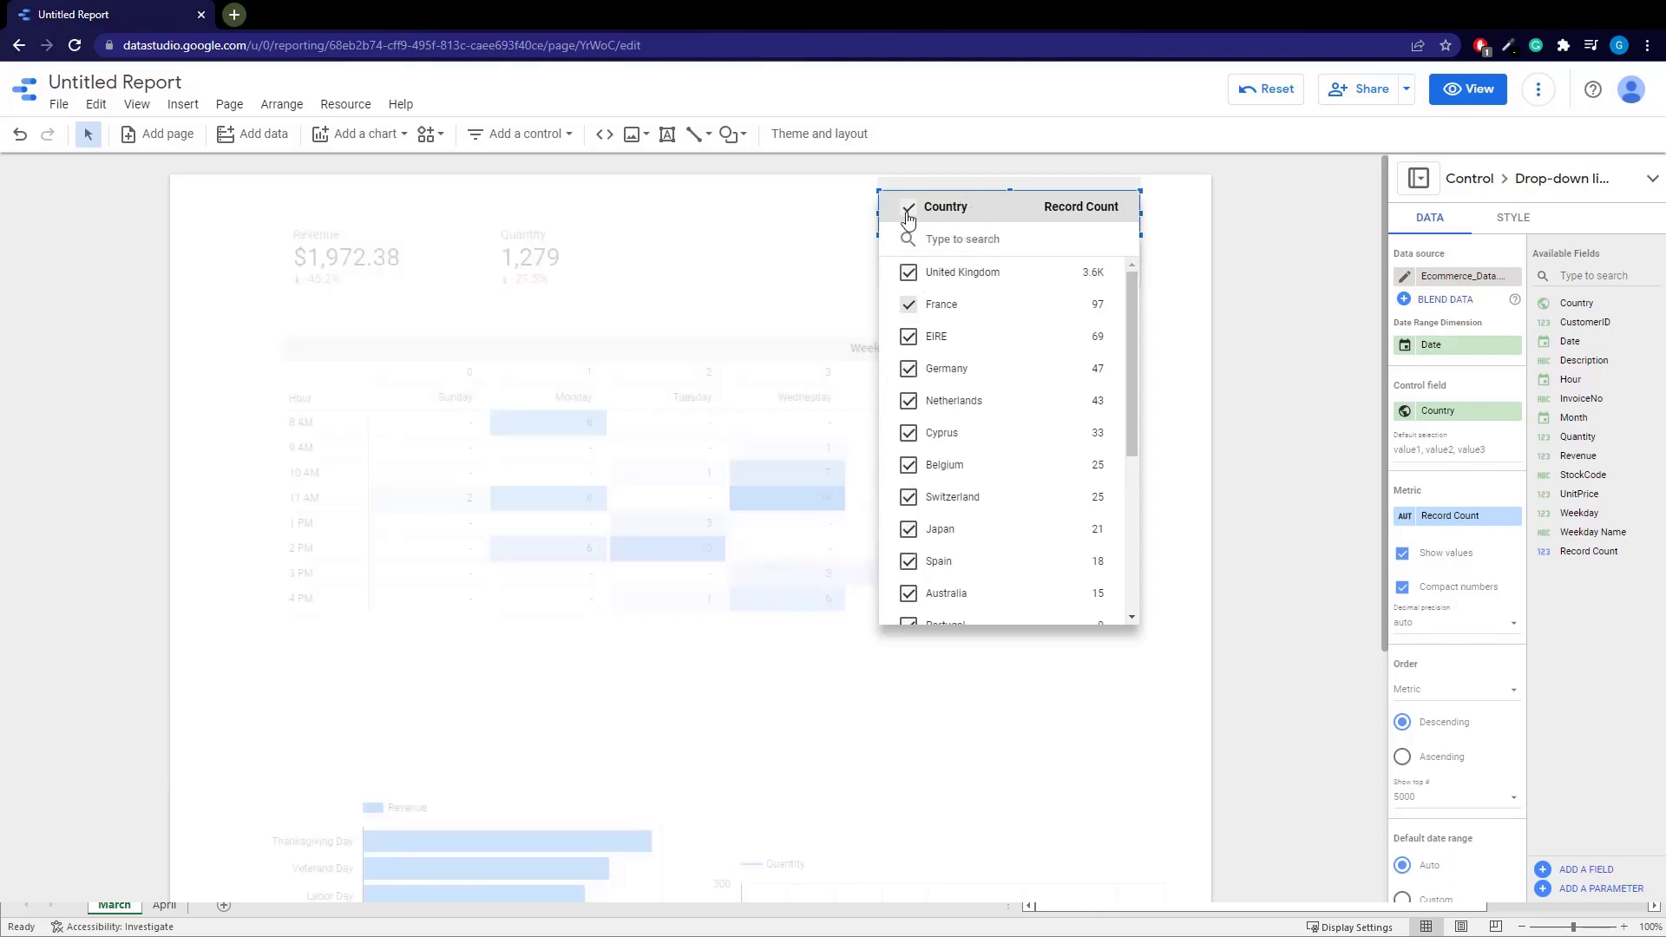
left_click(1193, 557)
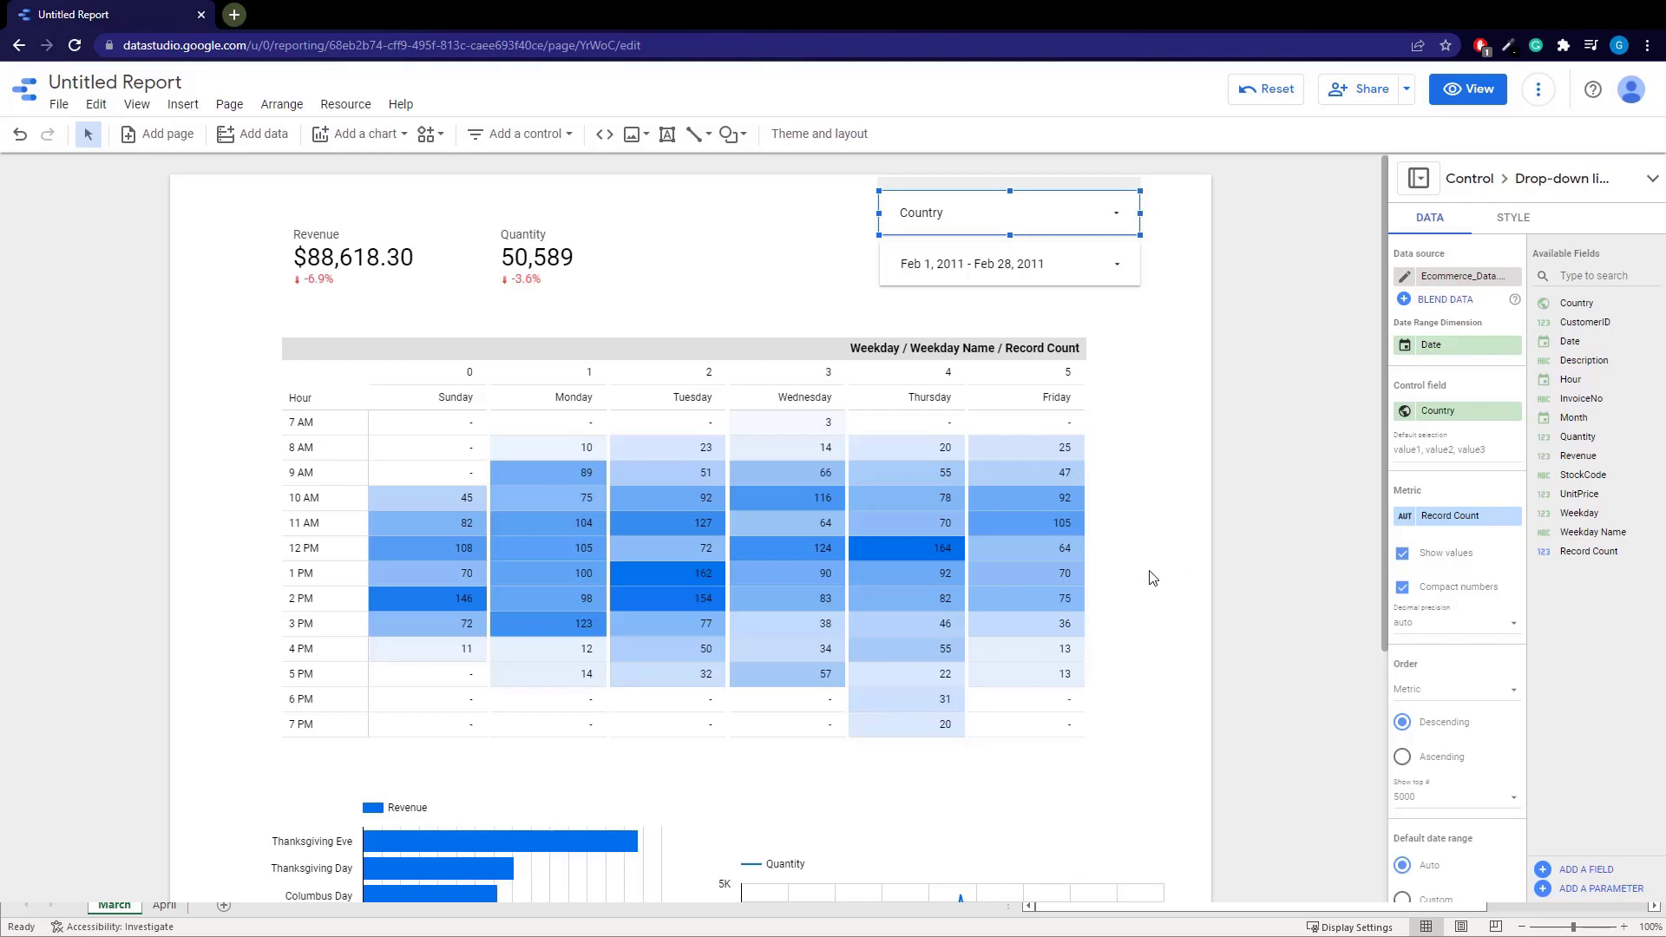
left_click(1143, 518)
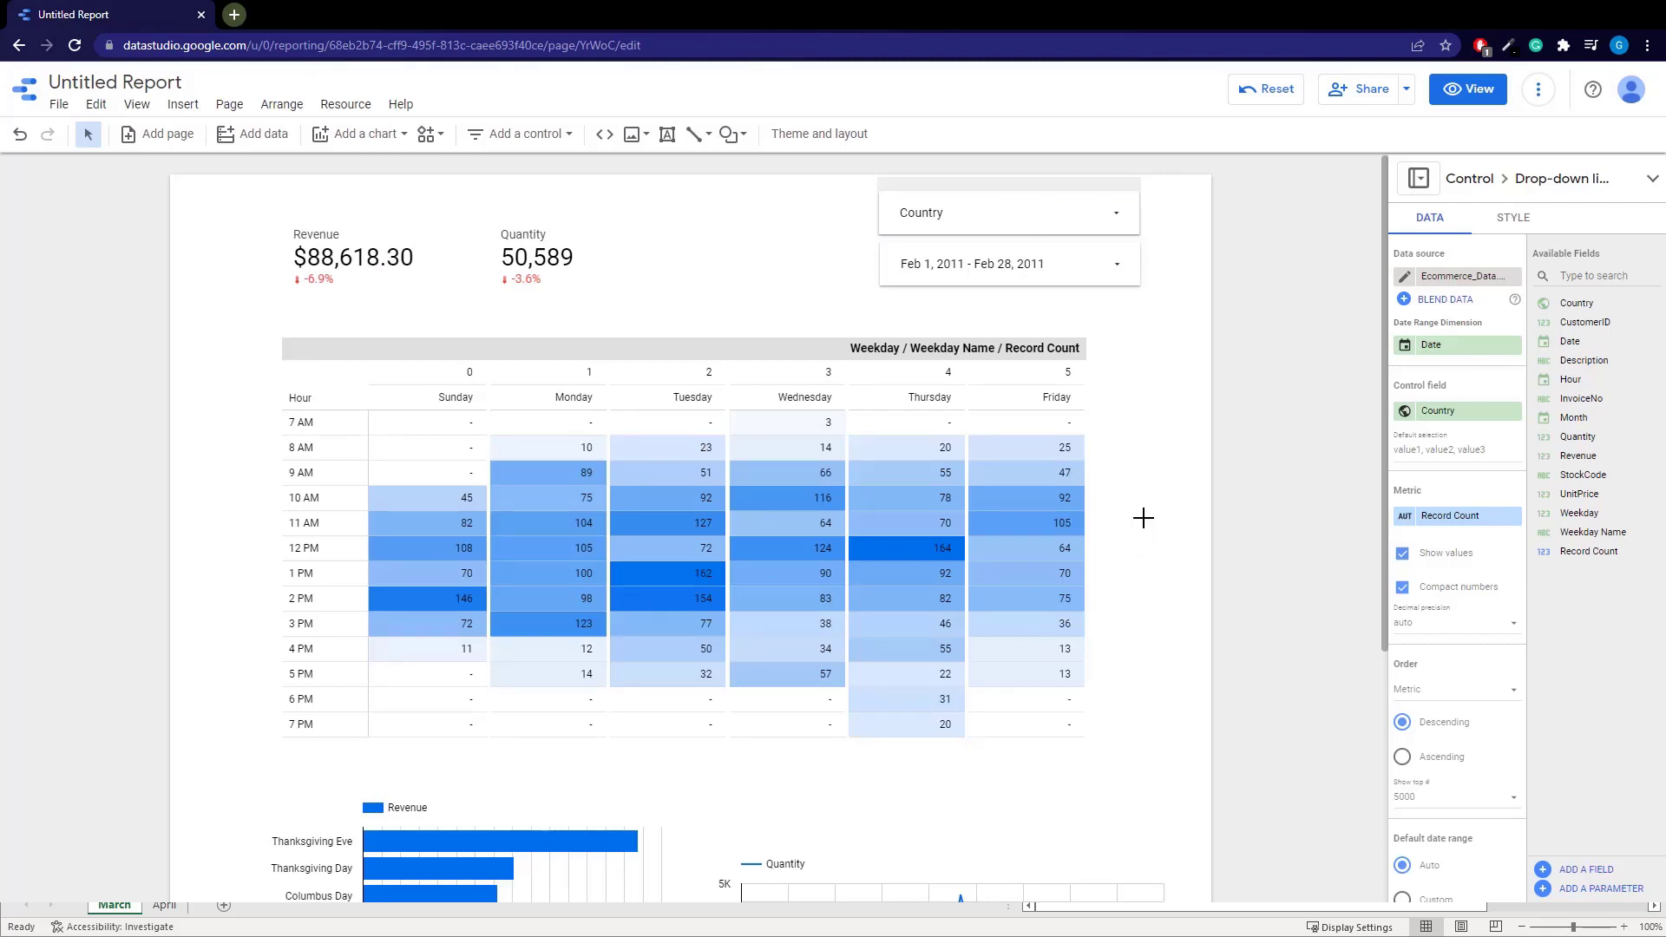
Reduce the font size of the heatmap pivot table's labels
left_click(767, 318)
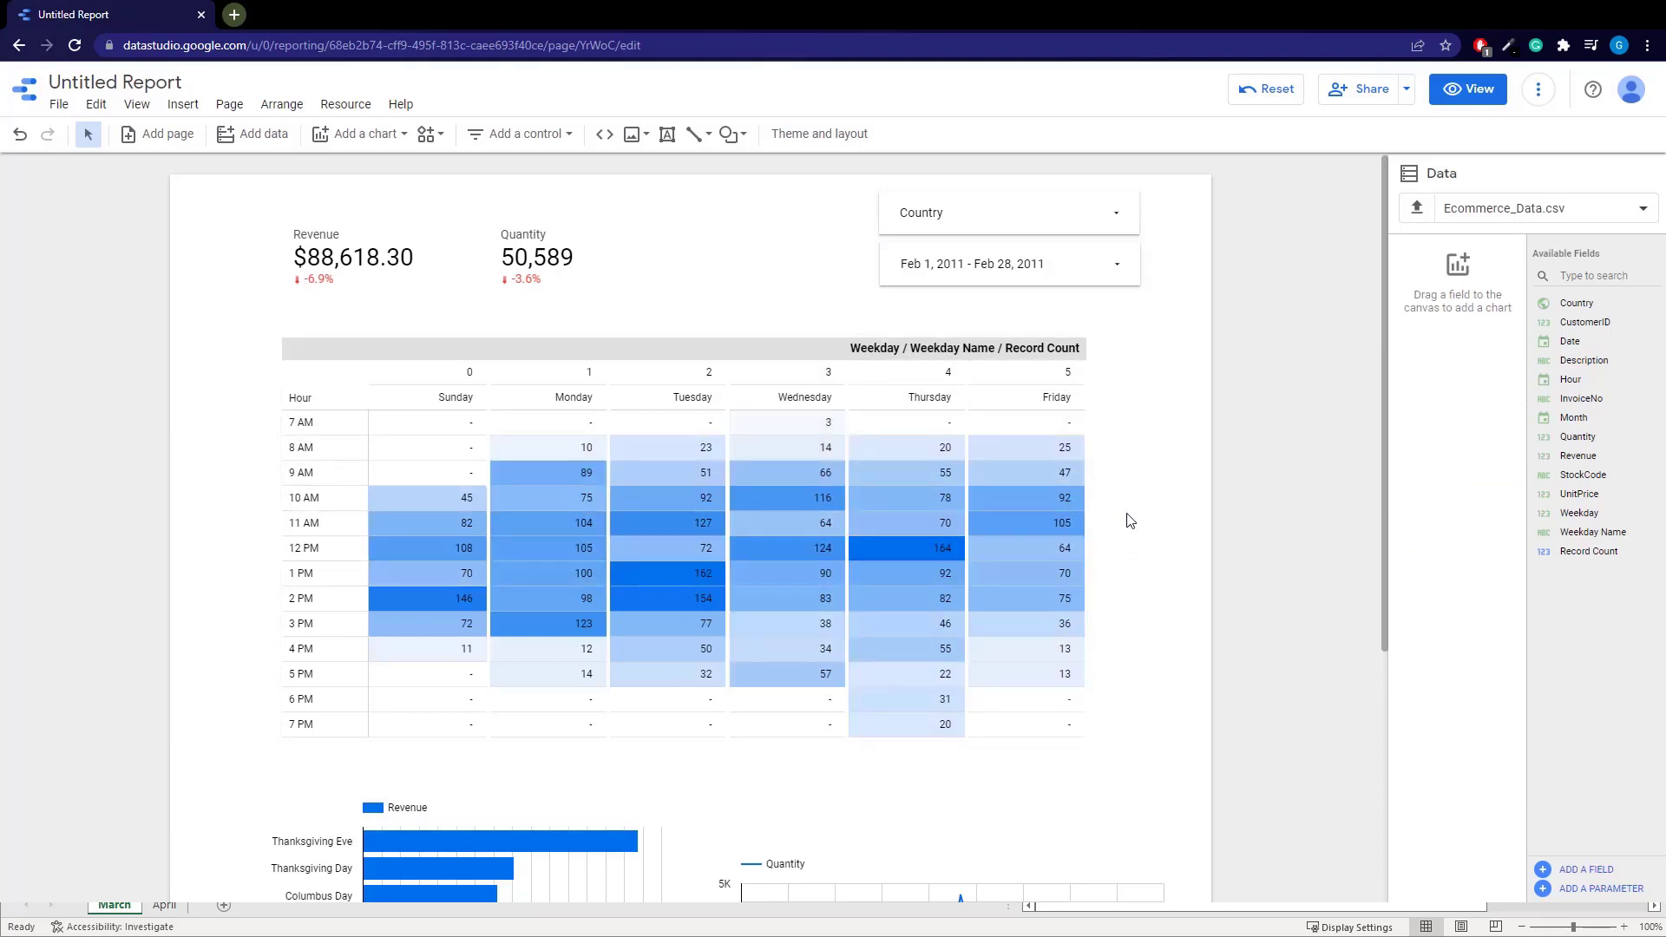
left_click(754, 321)
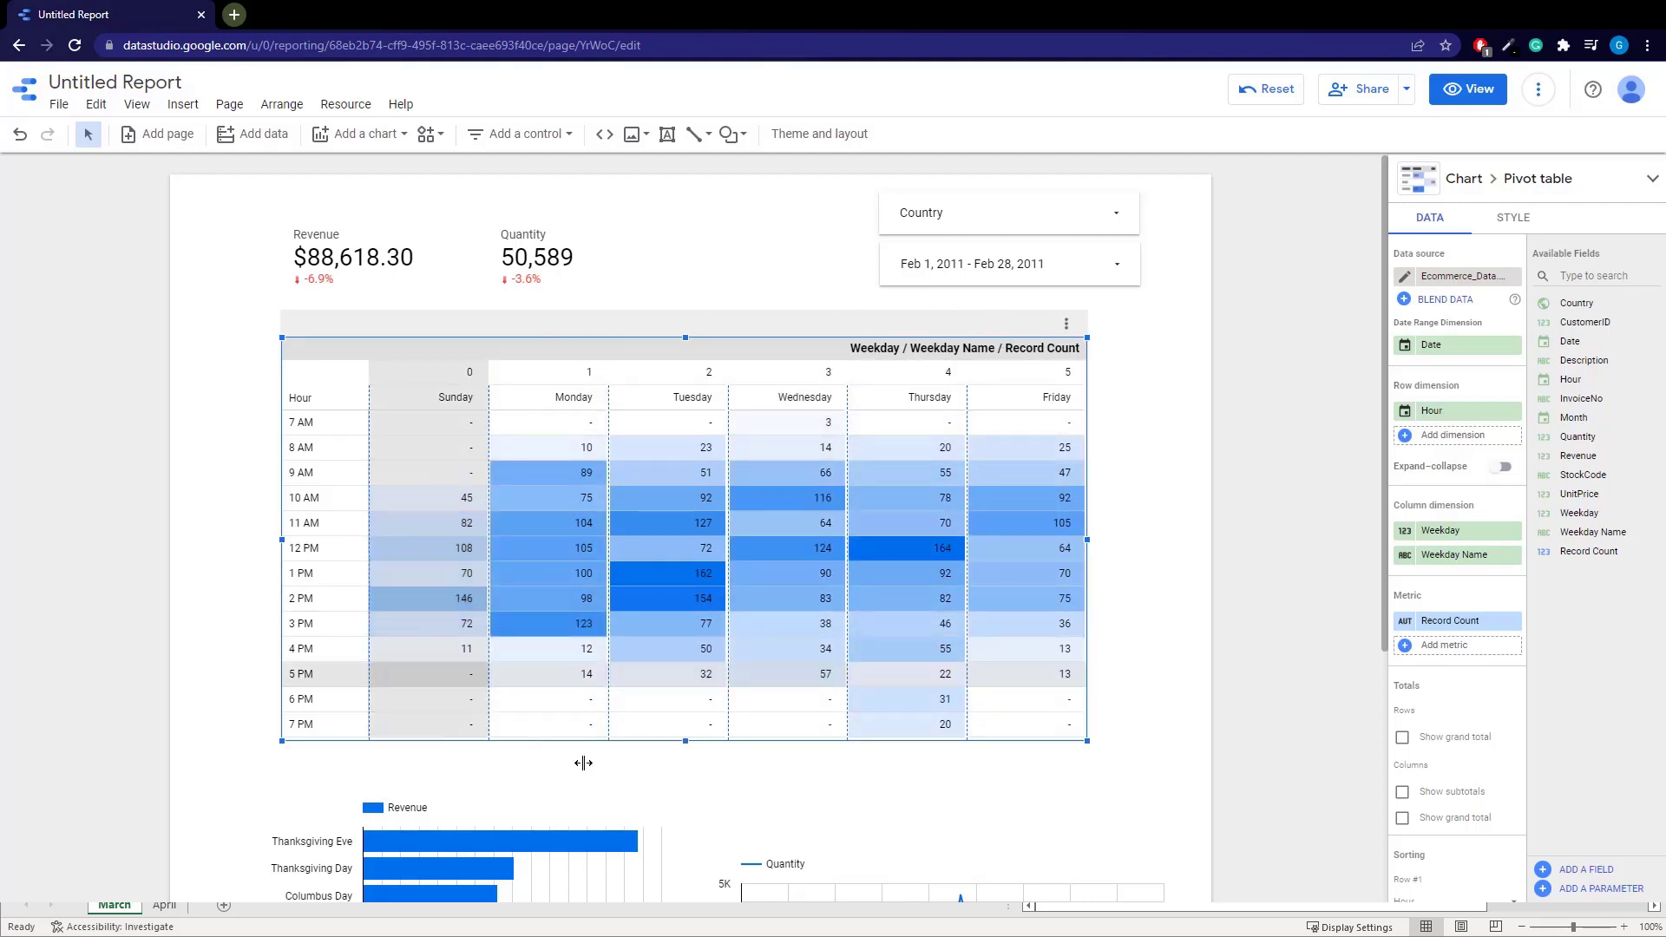
left_click(1514, 219)
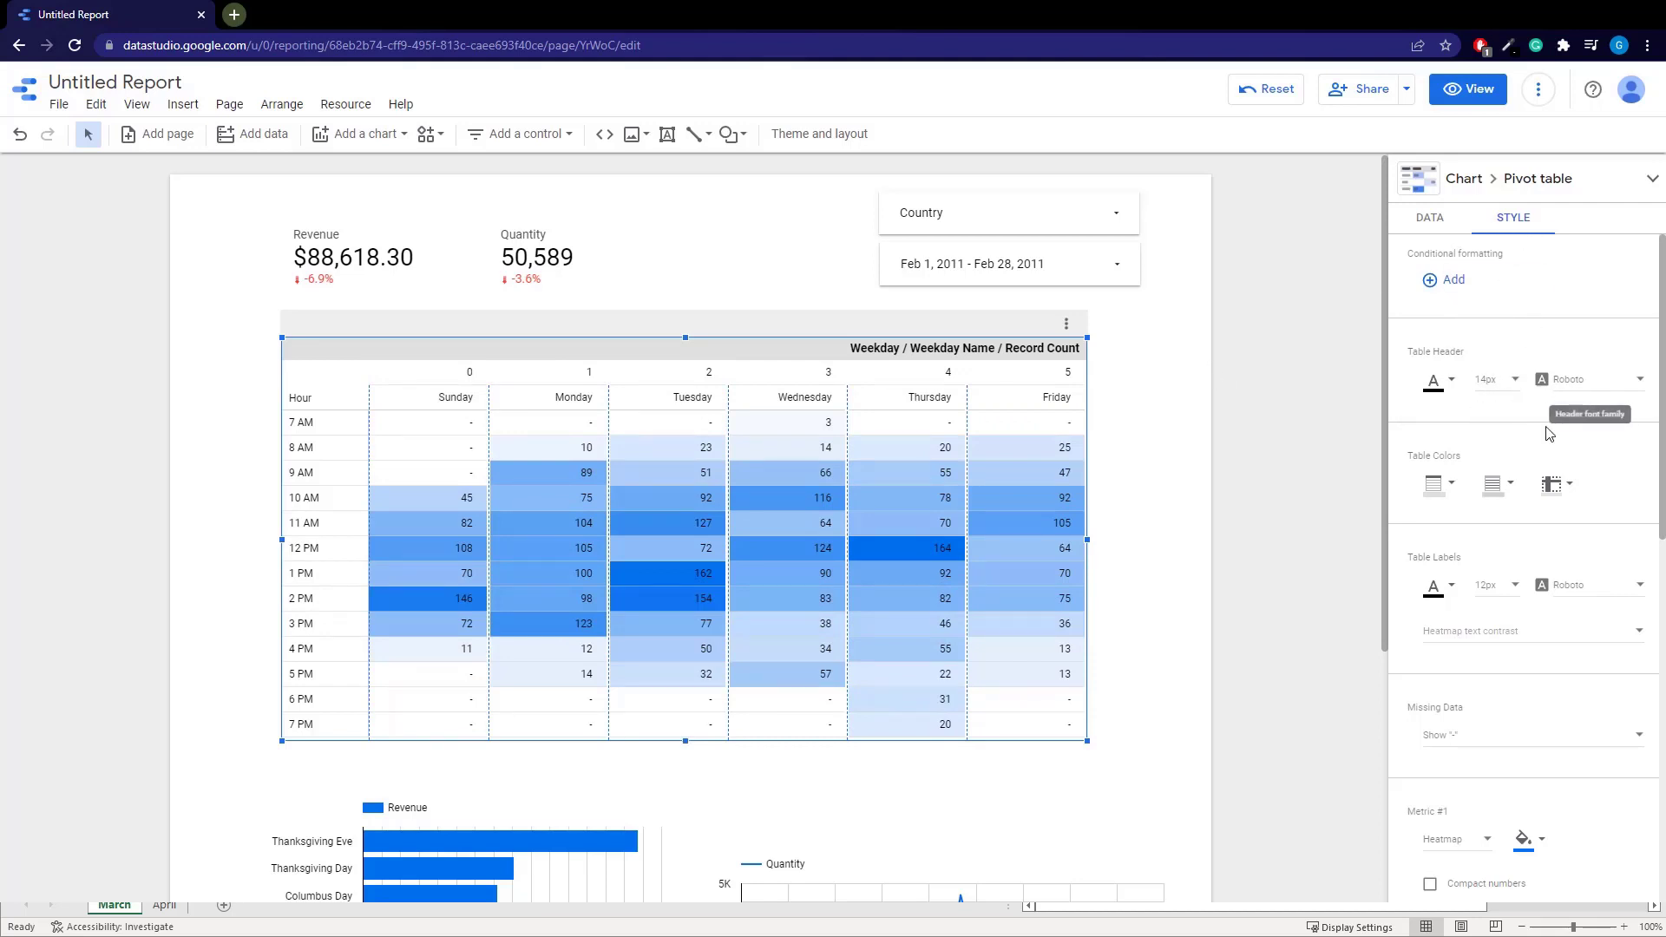
left_click(1504, 597)
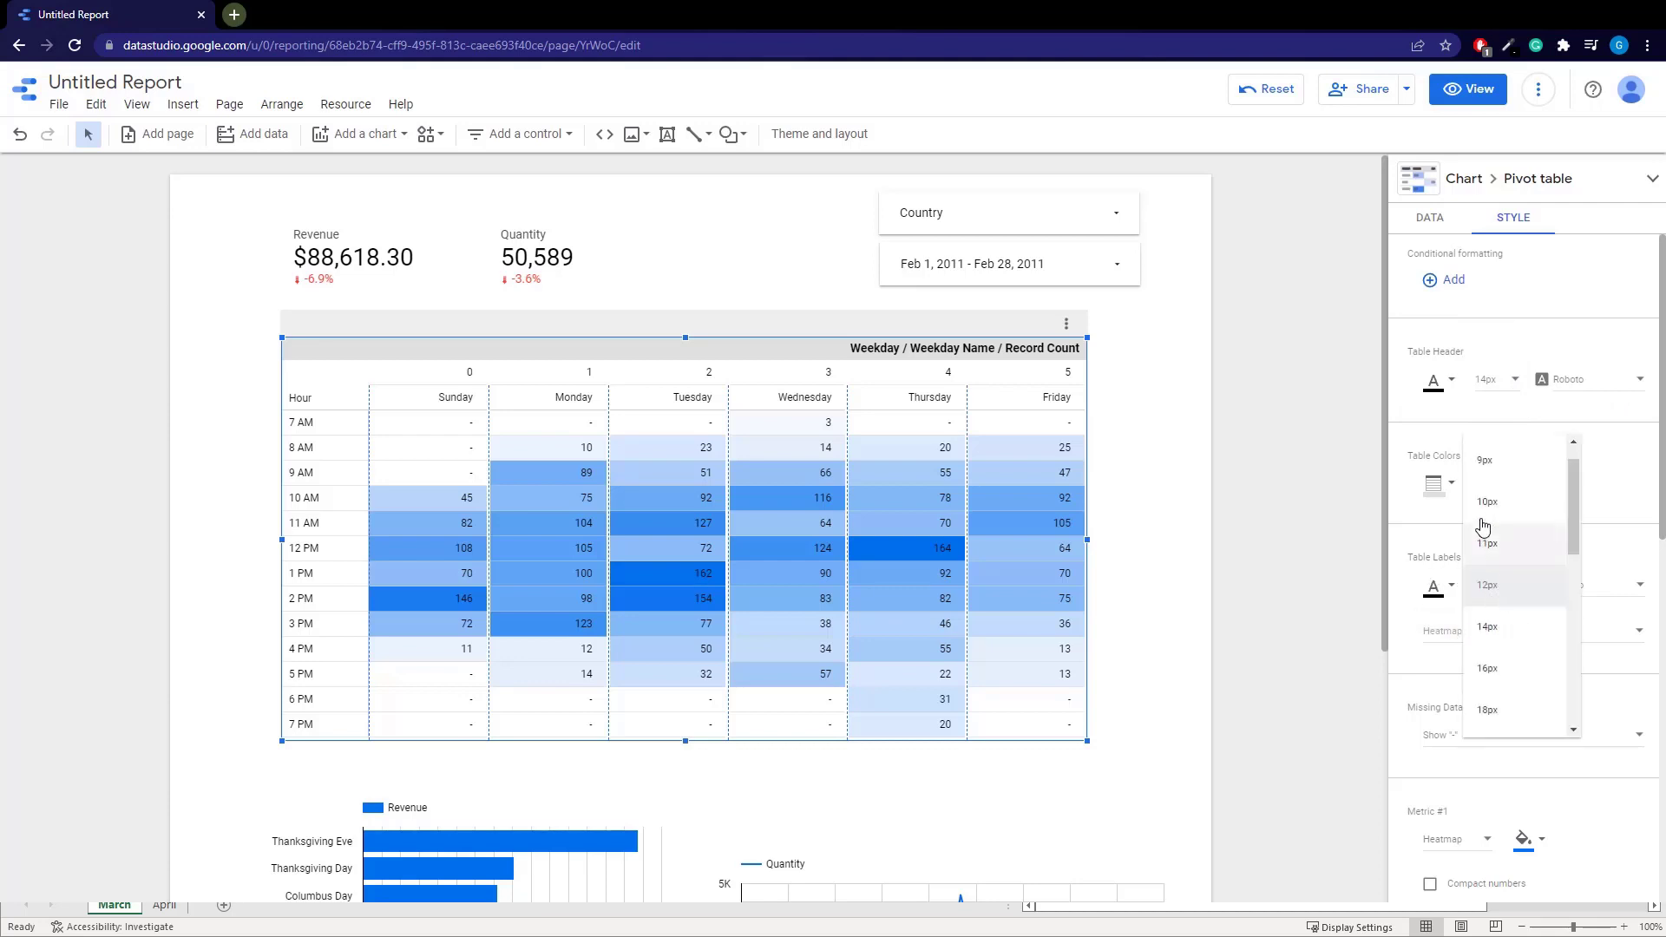
scroll(1503, 597, "up", 1)
left_click(1518, 471)
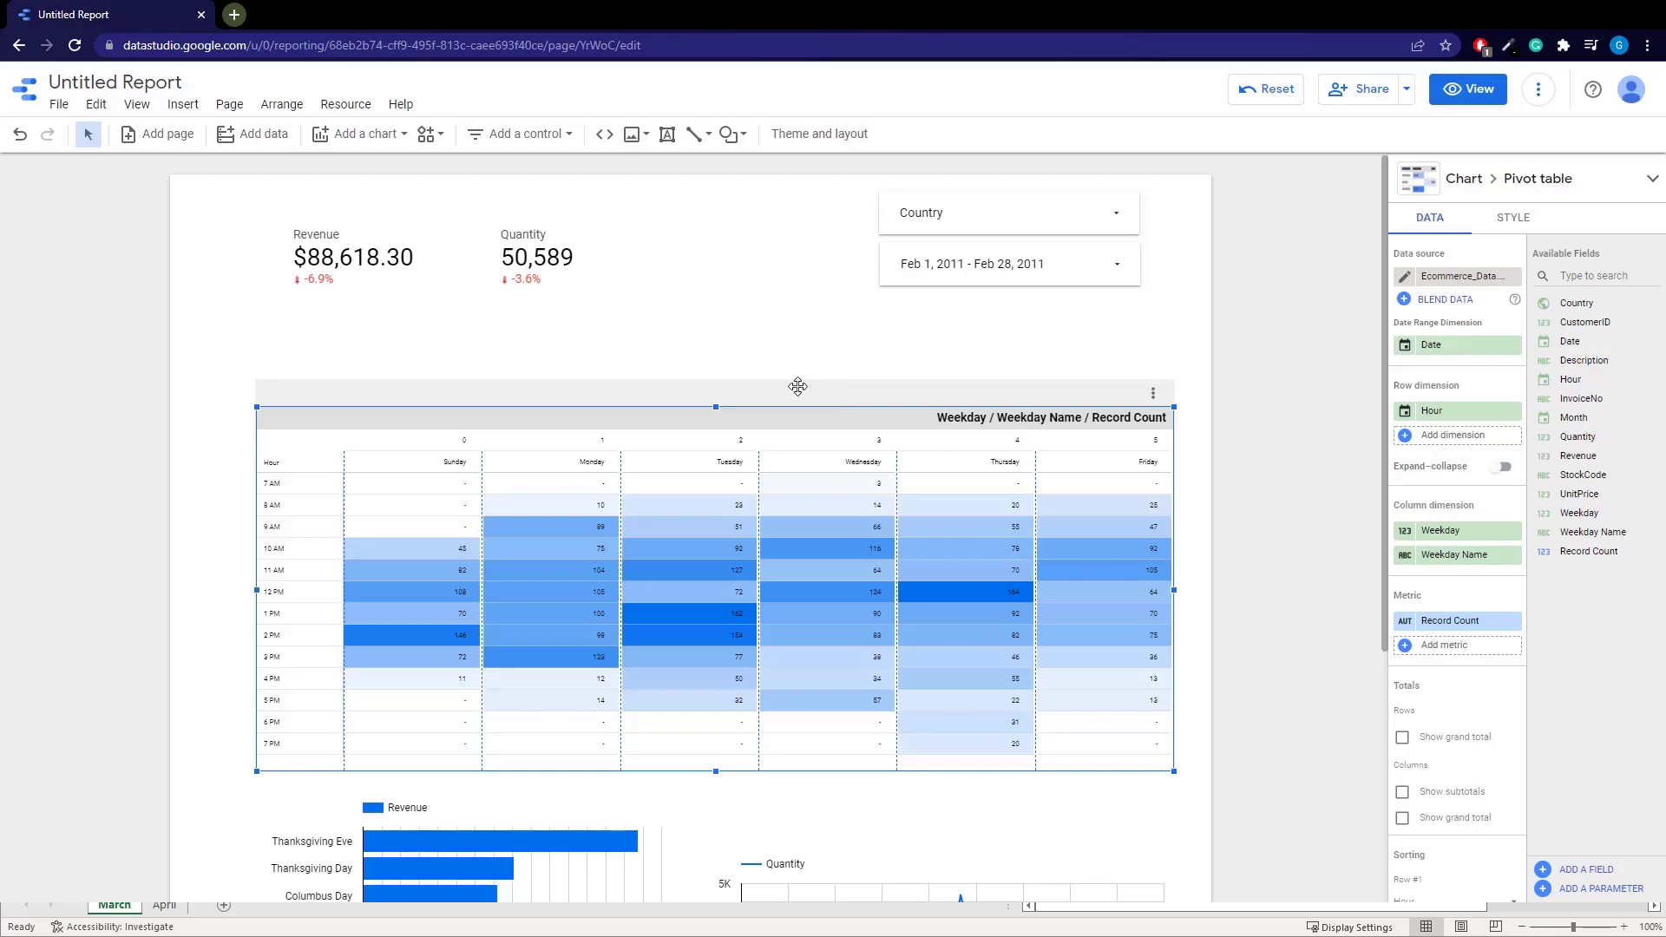
Move the heatmap pivot table, the revenue bar chart and the Quantity time series further down the page
left_click_drag(792, 392, 814, 739)
scroll(898, 799, "down", 2)
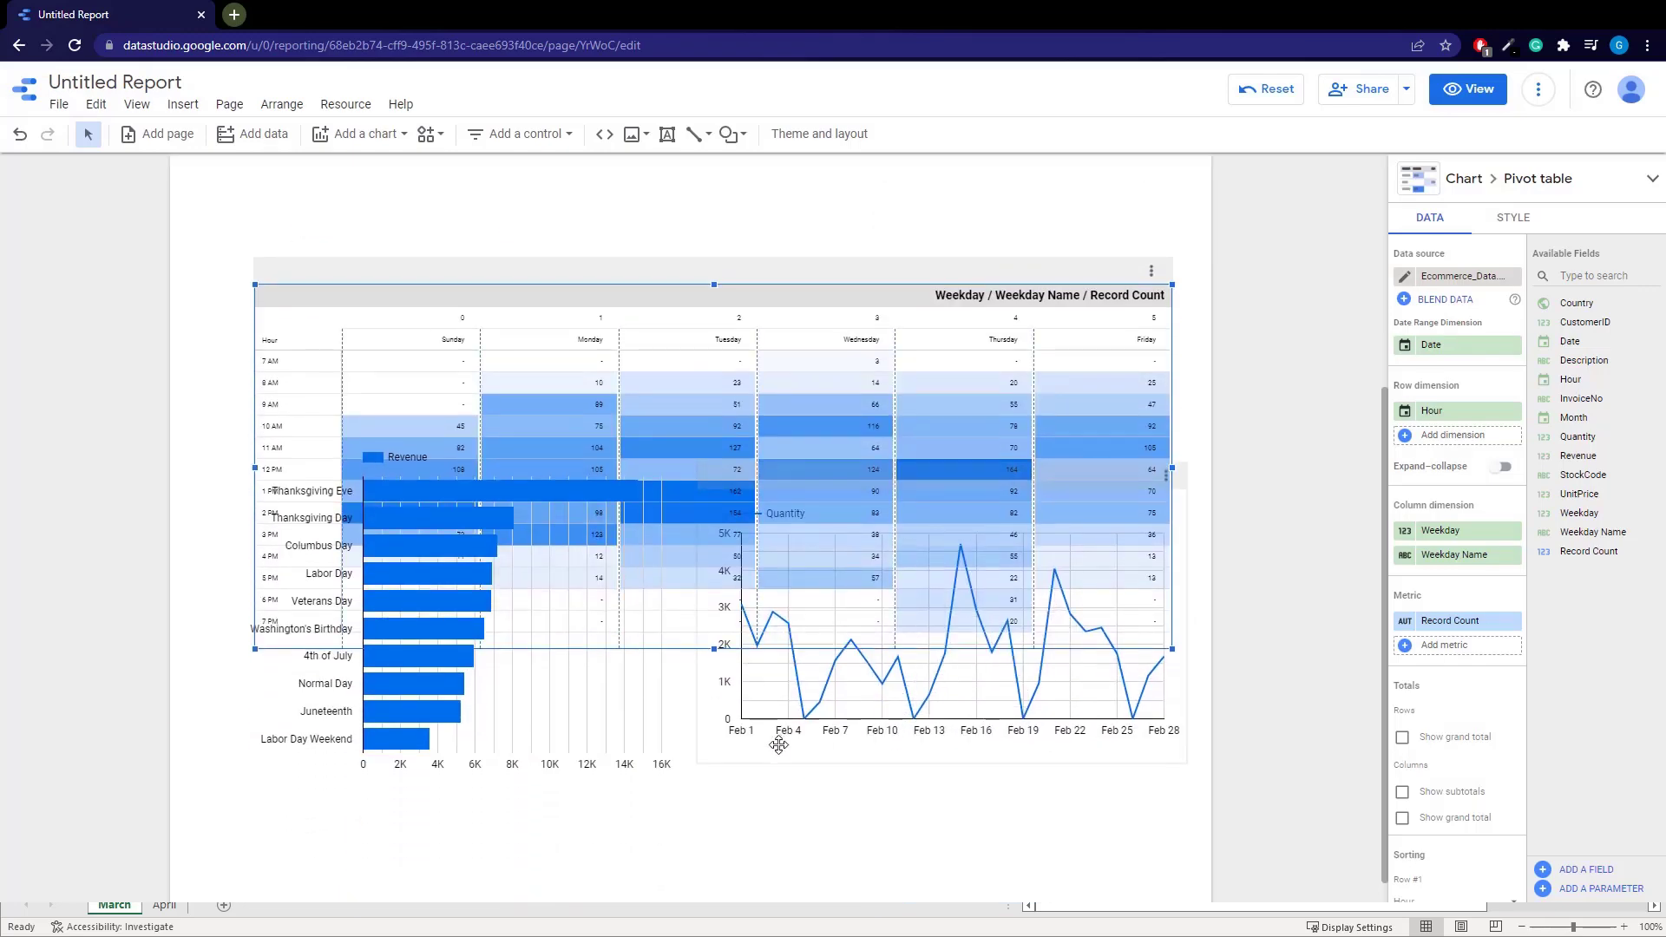
left_click_drag(636, 685, 640, 870)
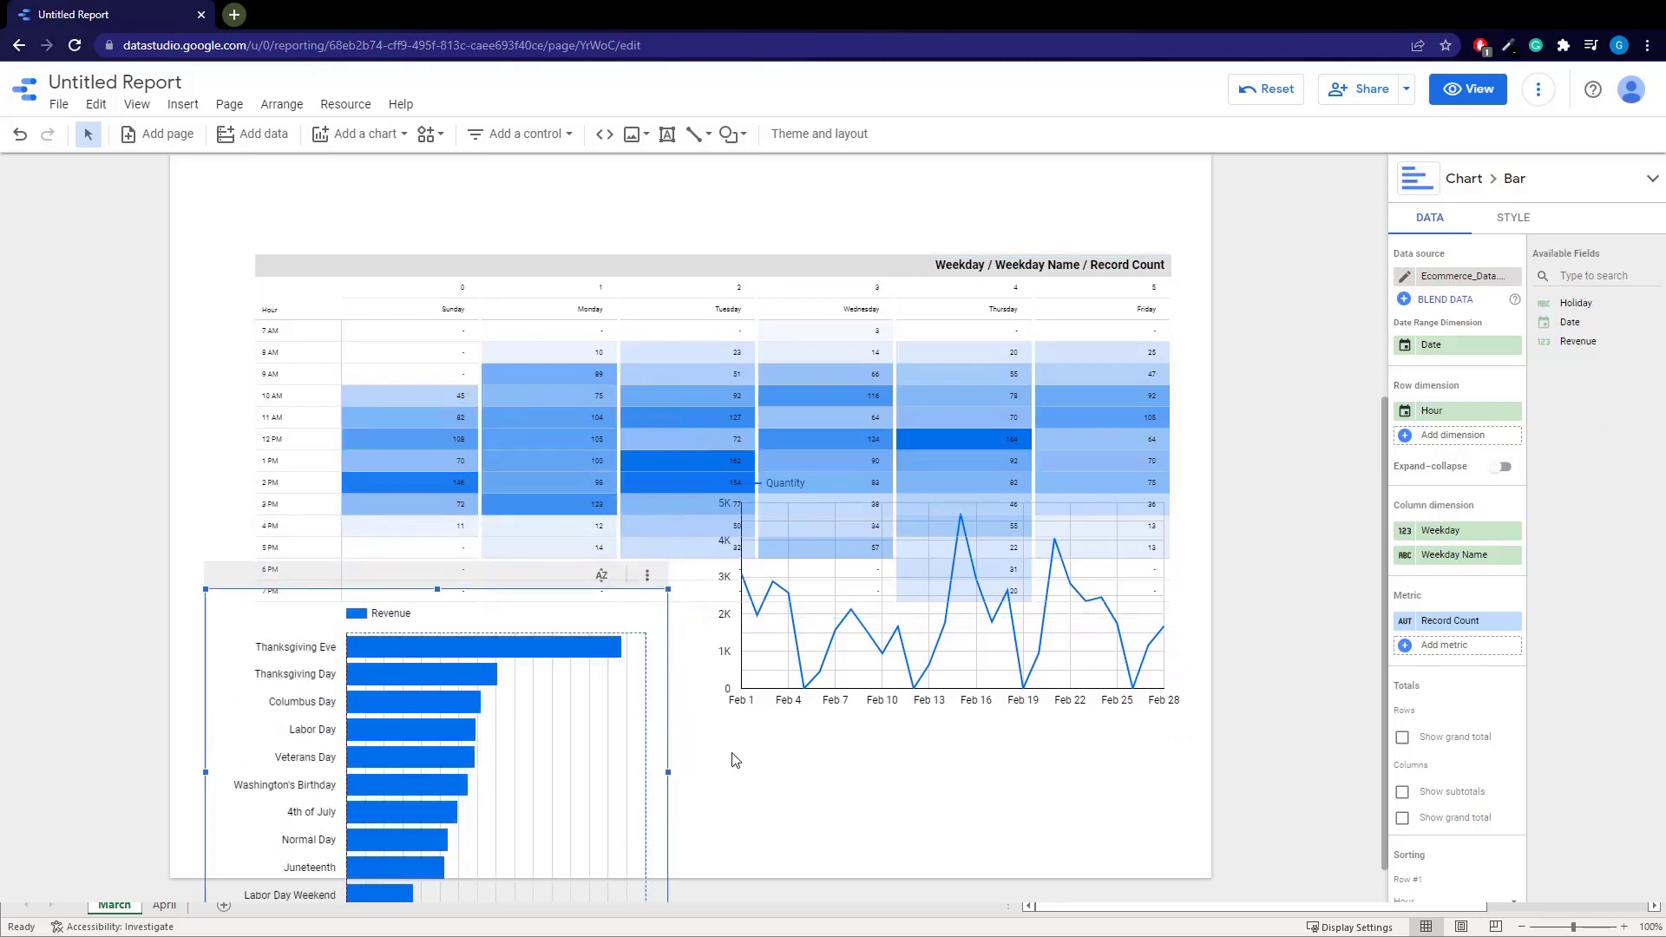
scroll(783, 660, "down", 1)
left_click_drag(751, 581, 751, 745)
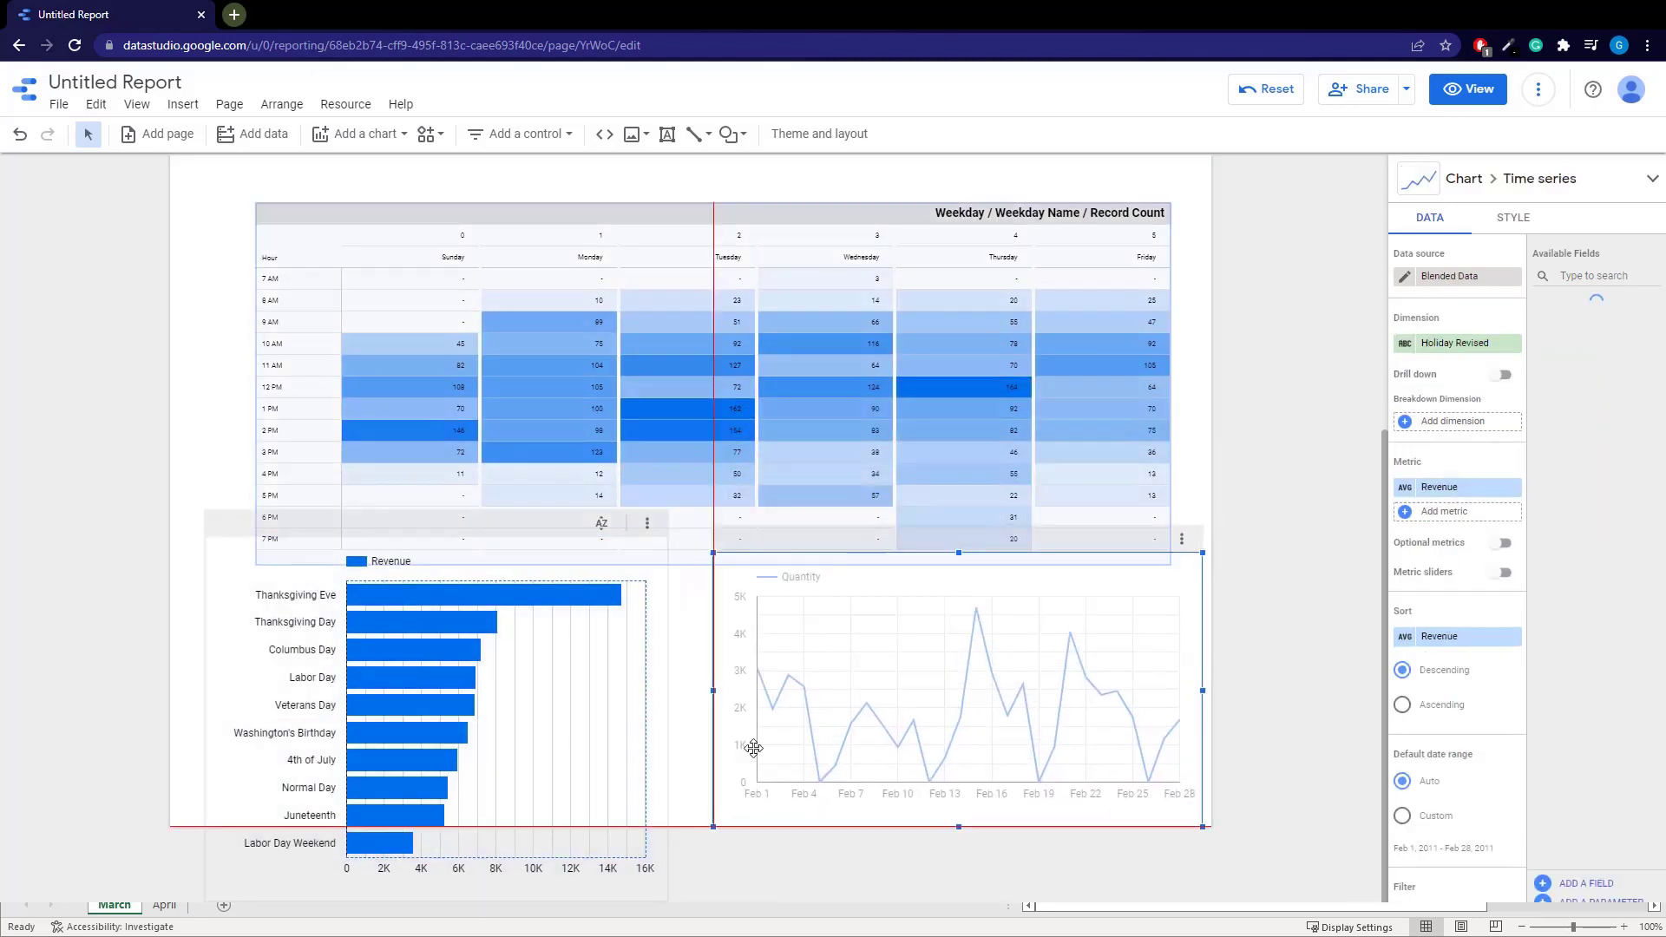
Move the revenue bar chart above the heatmap table and reduce its height to fit the space there
left_click_drag(556, 536, 586, 95)
left_click_drag(682, 130, 584, 212)
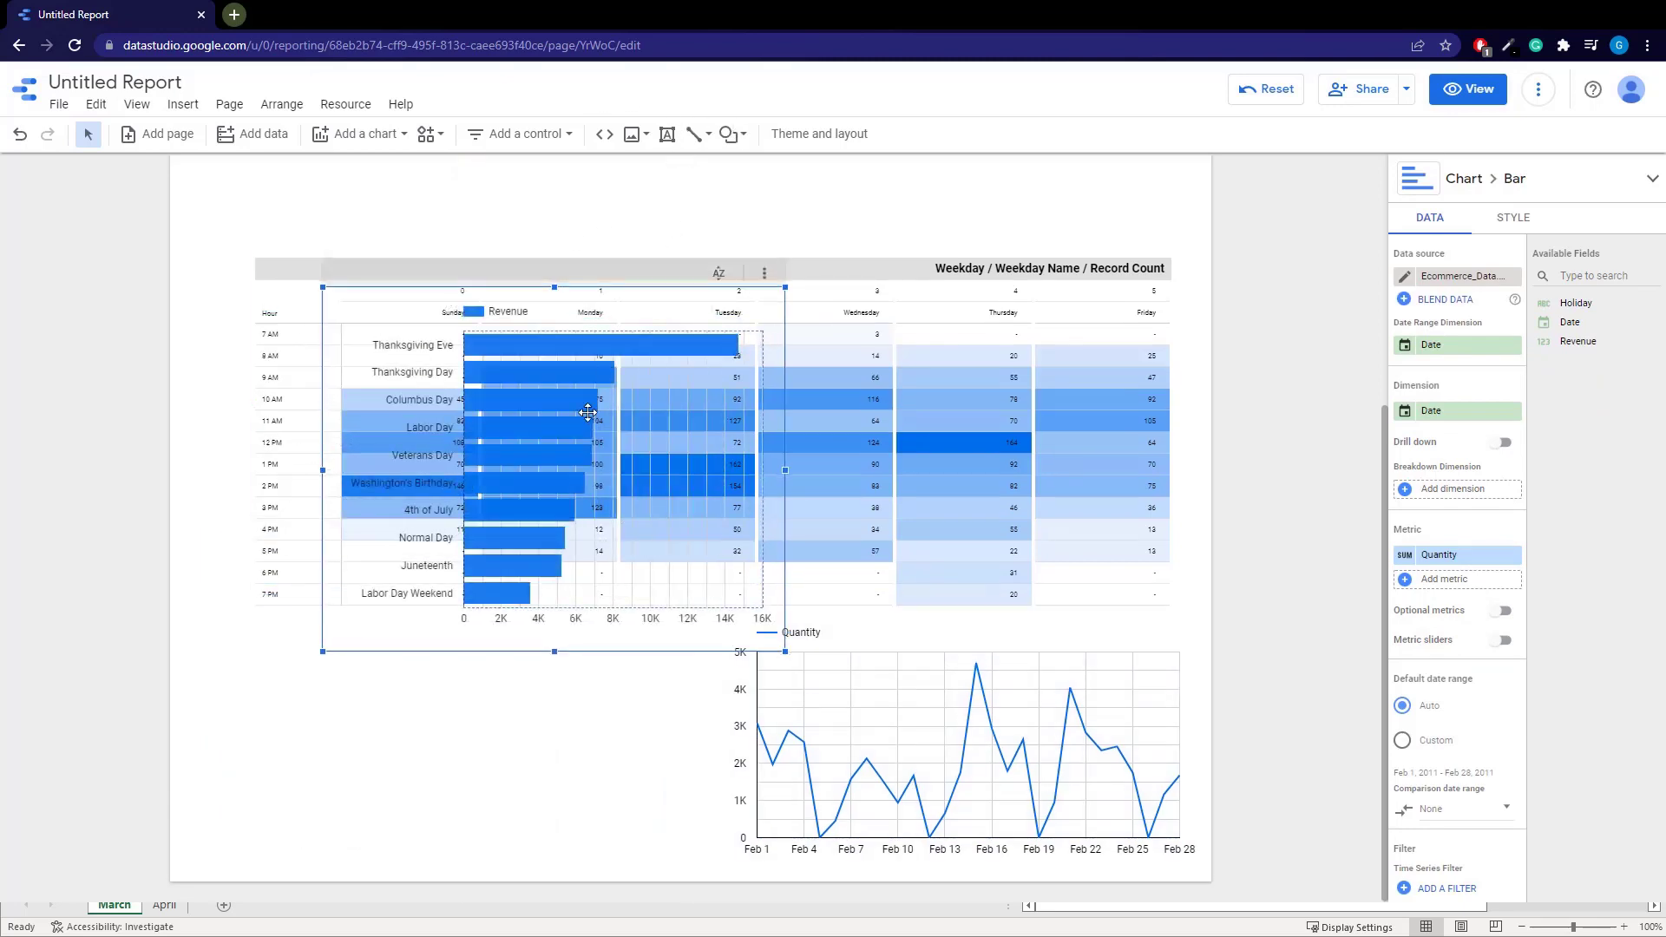
scroll(571, 400, "up", 3)
left_click_drag(586, 562, 524, 232)
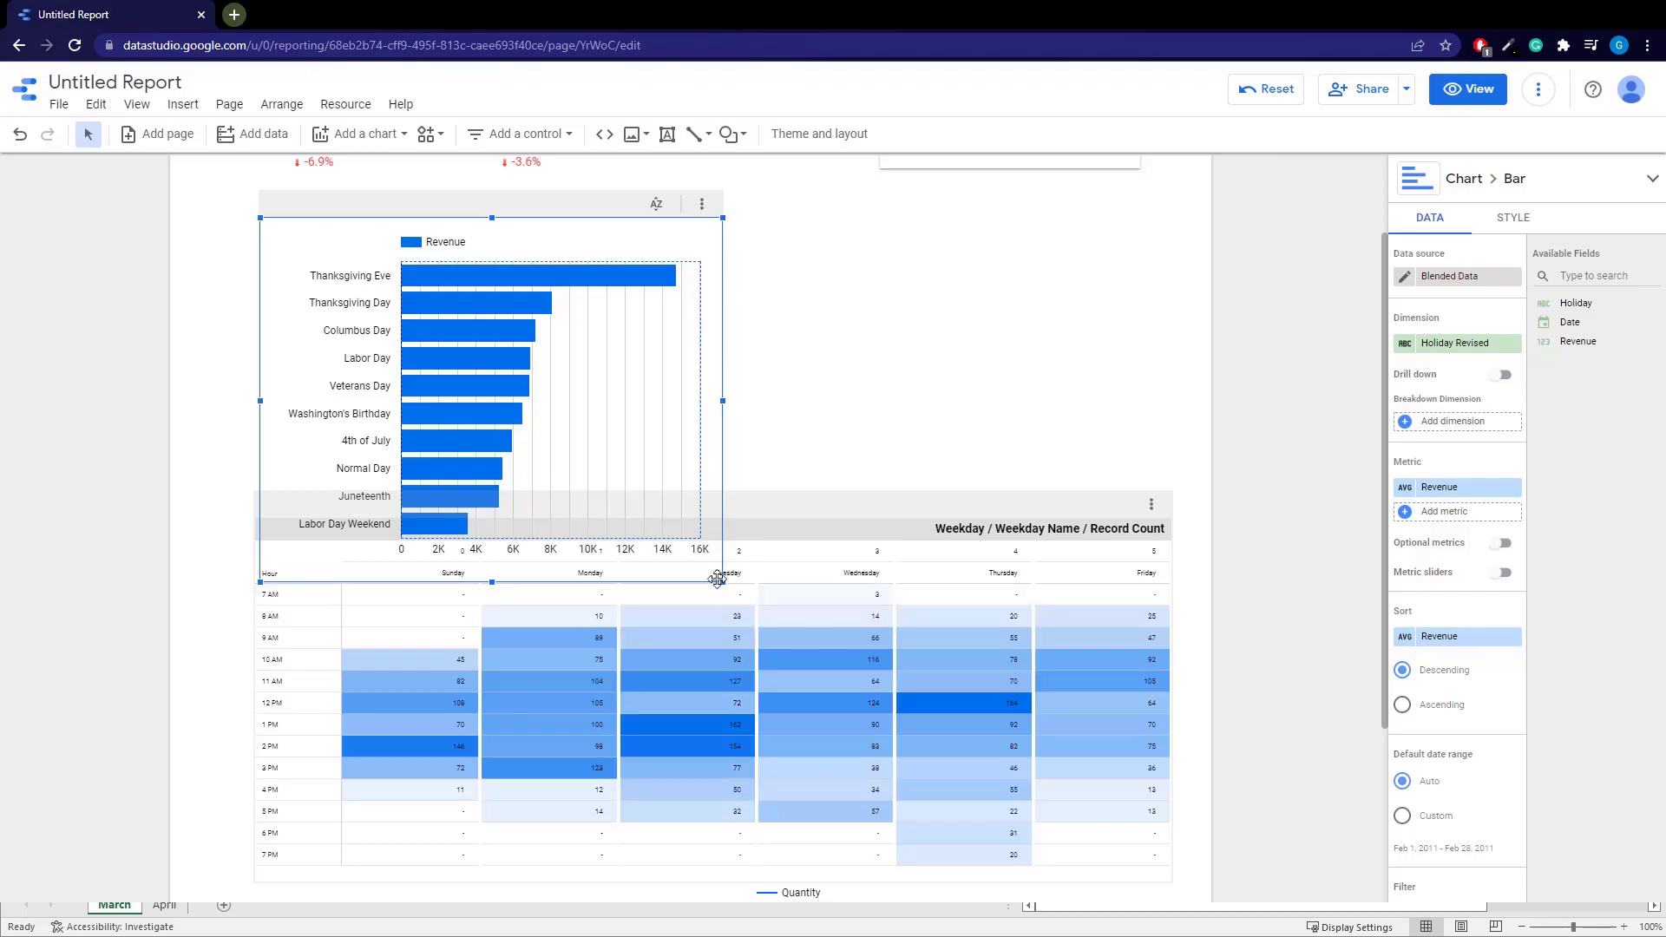
left_click_drag(723, 582, 742, 442)
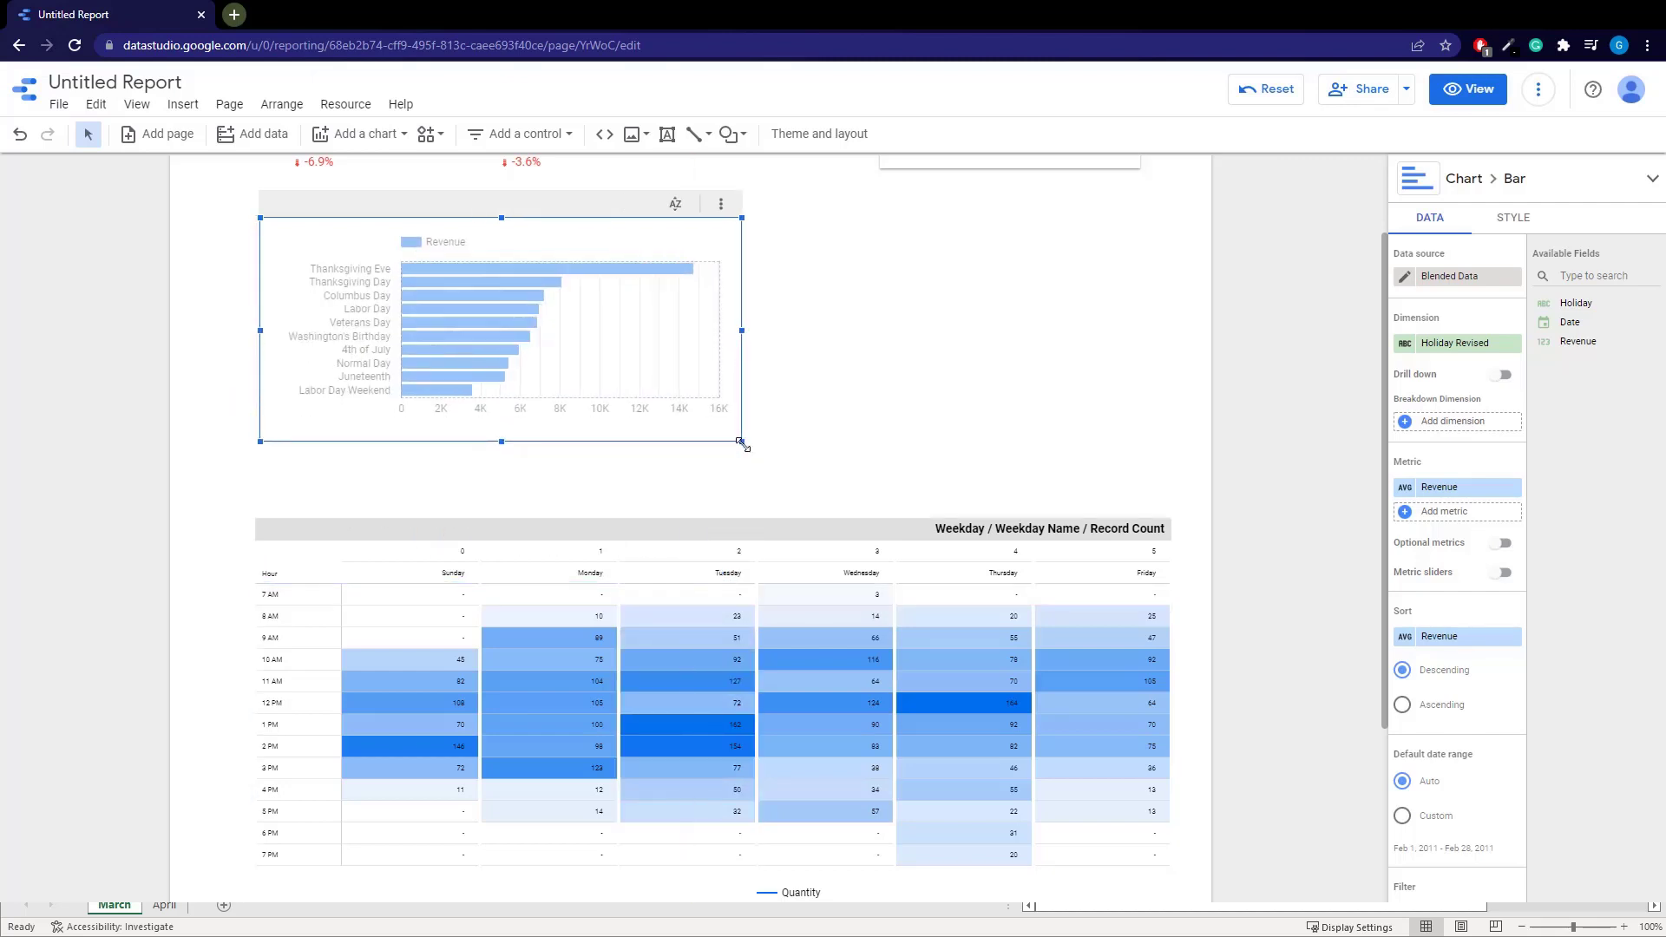
left_click_drag(539, 200, 534, 269)
Place the Quantity time series beside the revenue bar chart above the heatmap, and shrink it to fit within the page
scroll(781, 381, "down", 2)
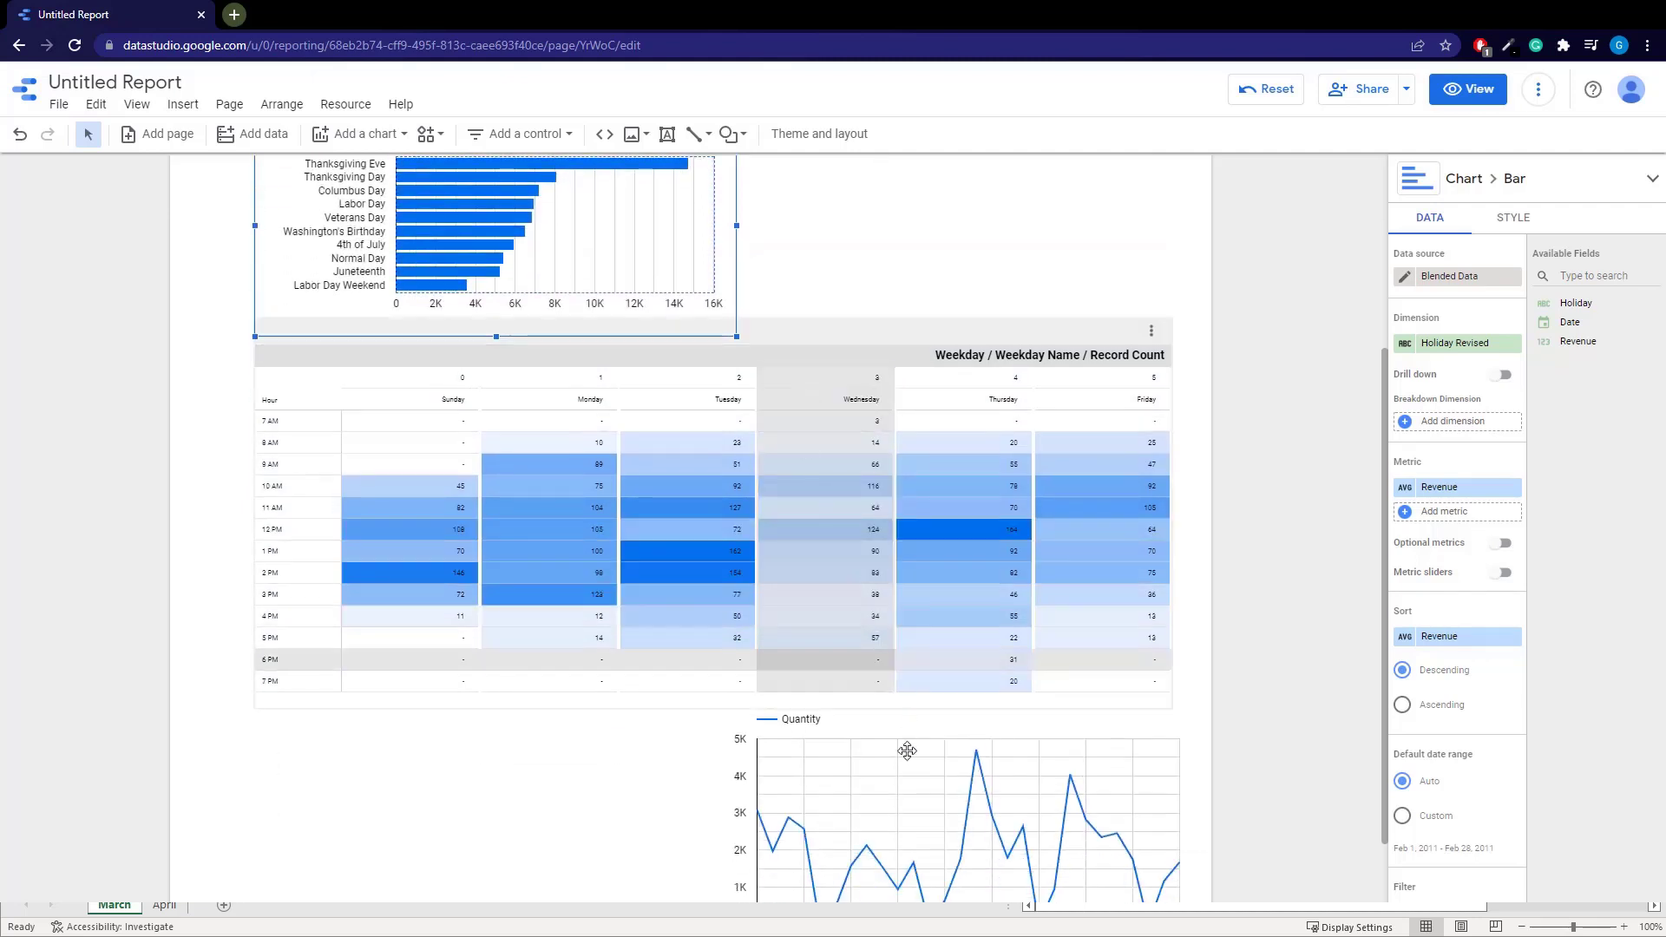
left_click_drag(941, 711, 937, 295)
scroll(919, 391, "up", 3)
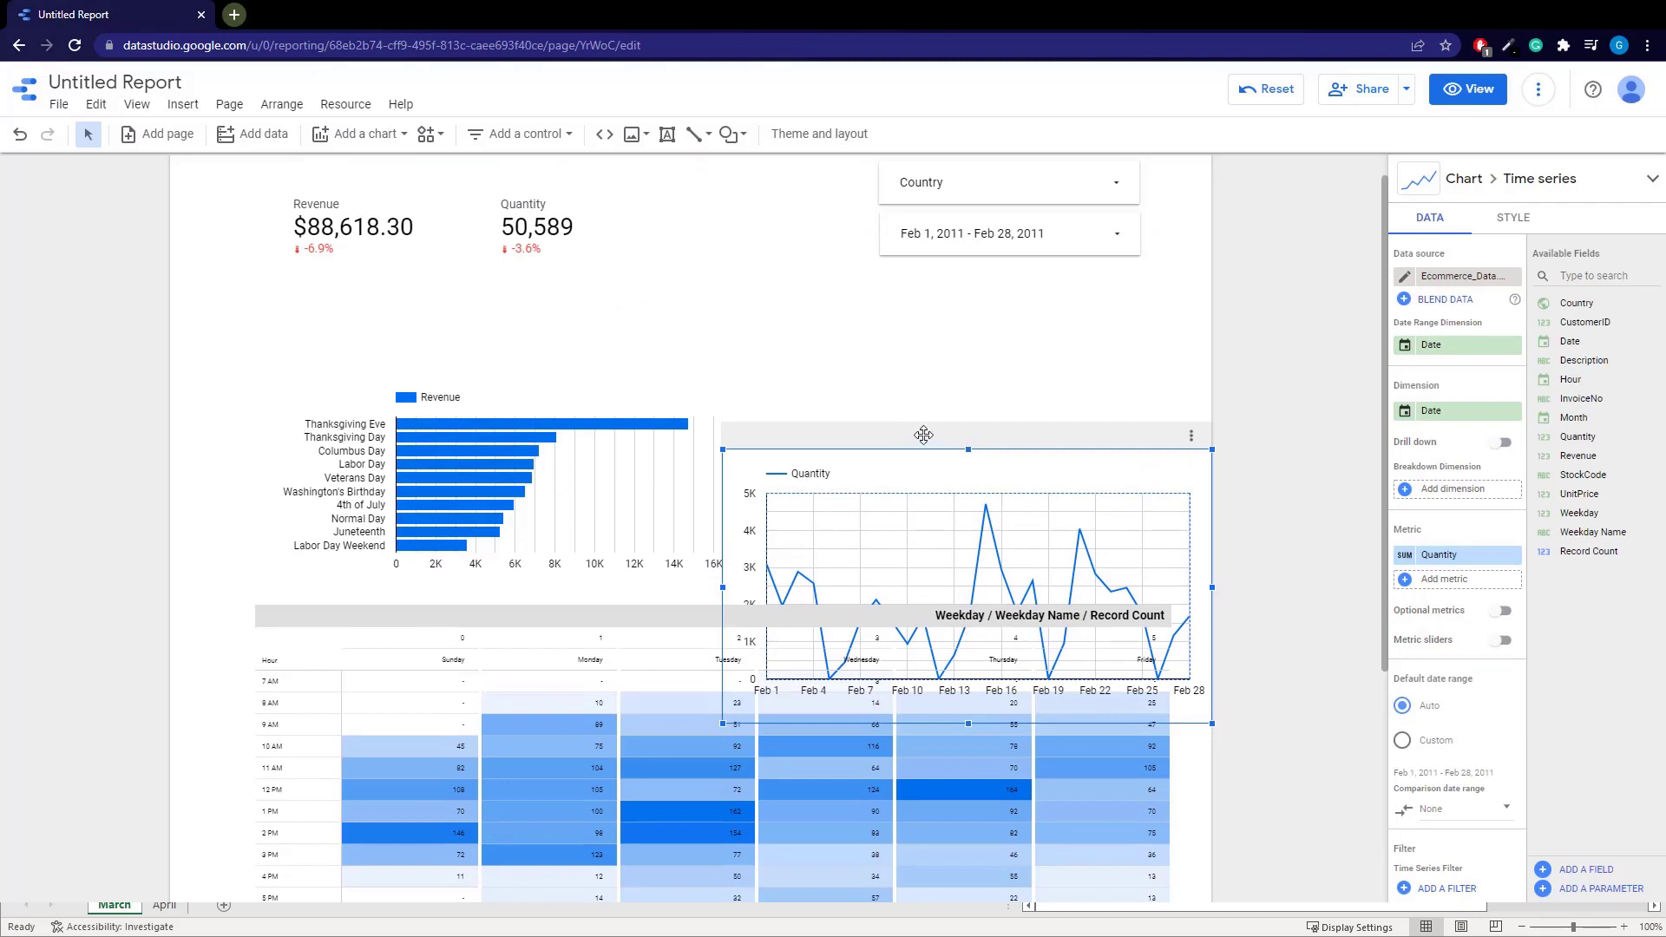
left_click_drag(920, 445, 945, 334)
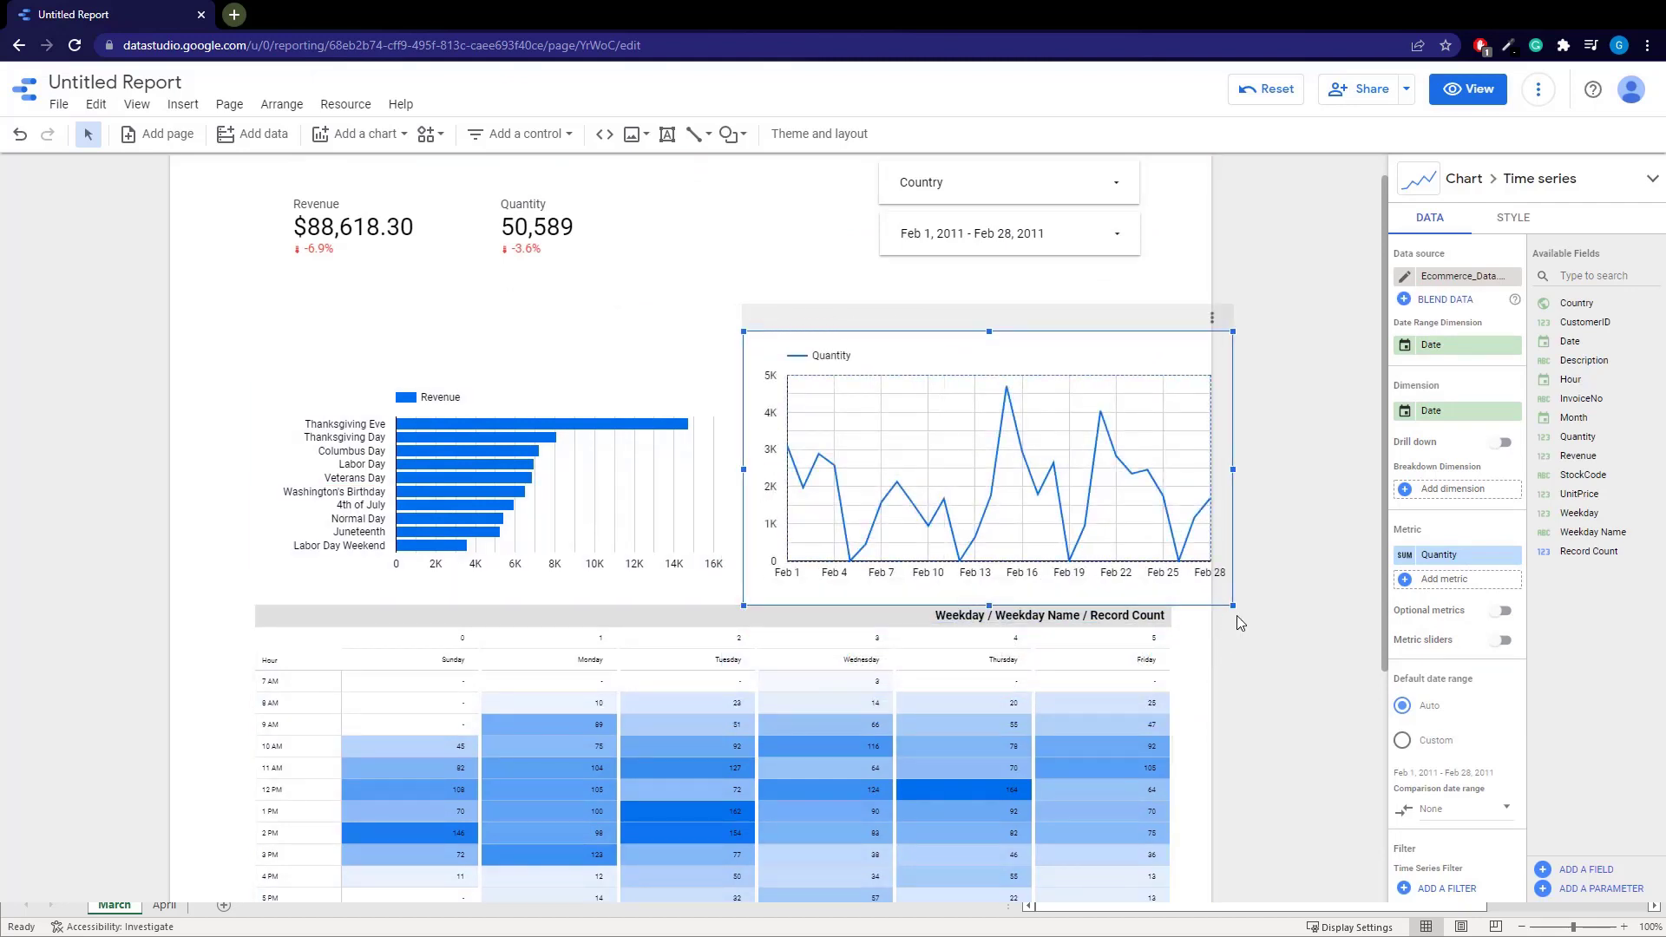
left_click_drag(1233, 603, 1171, 570)
left_click_drag(1045, 325, 1049, 351)
scroll(575, 269, "down", 2)
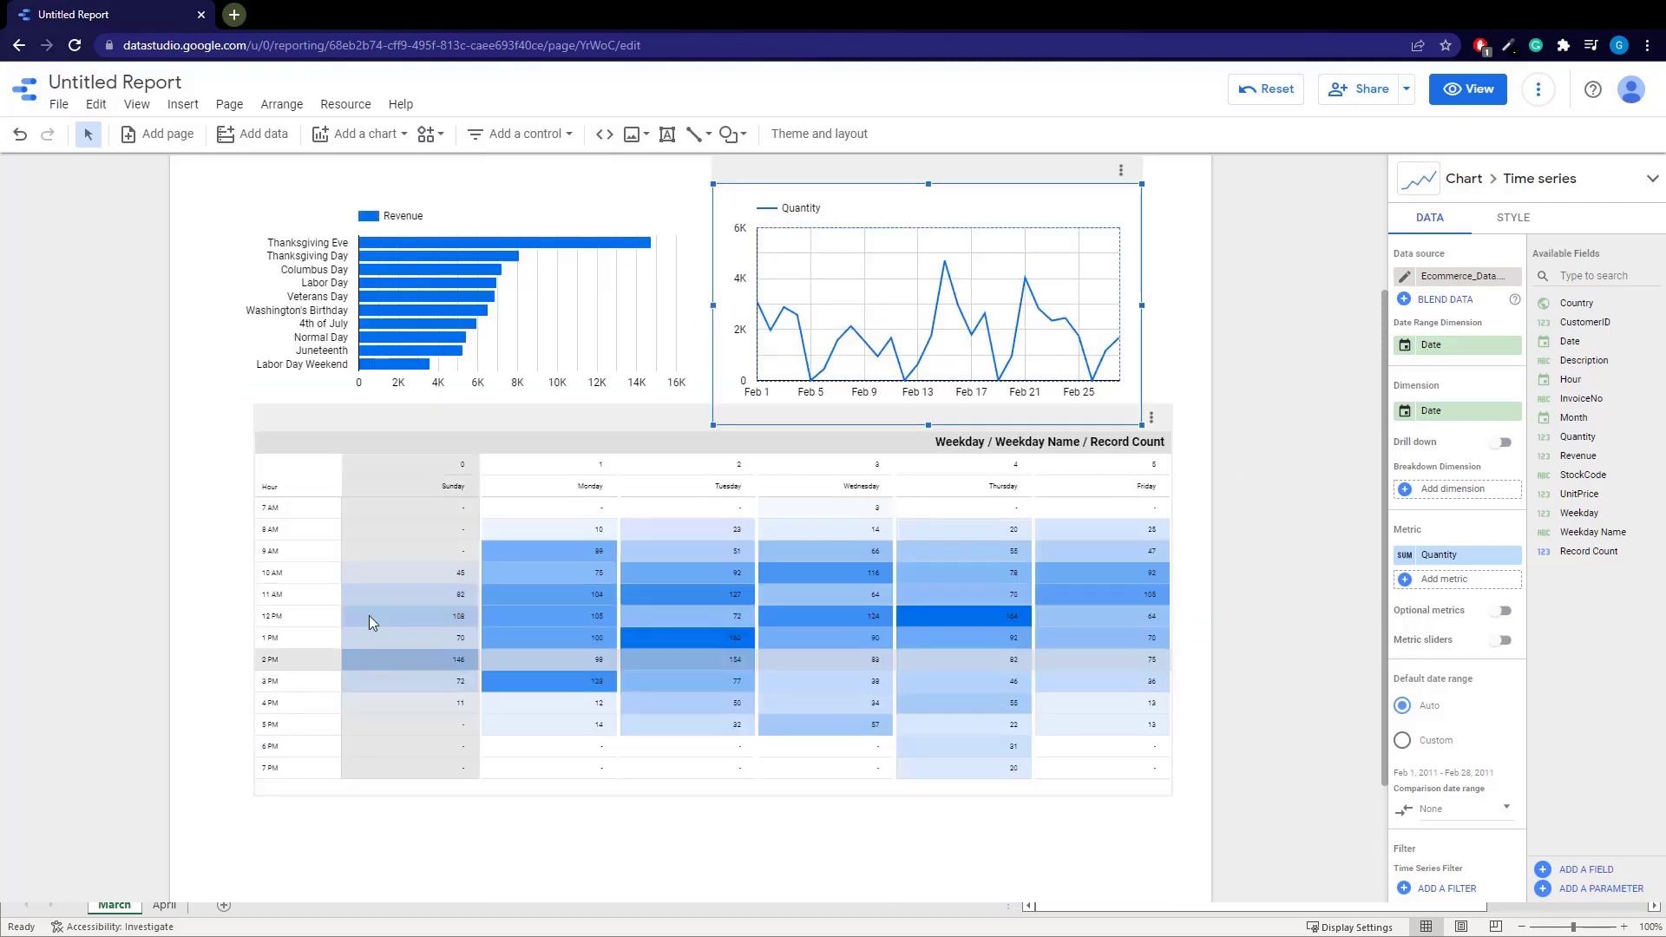
Select all charts, scorecards and controls together and move them down the page
scroll(416, 816, "up", 1)
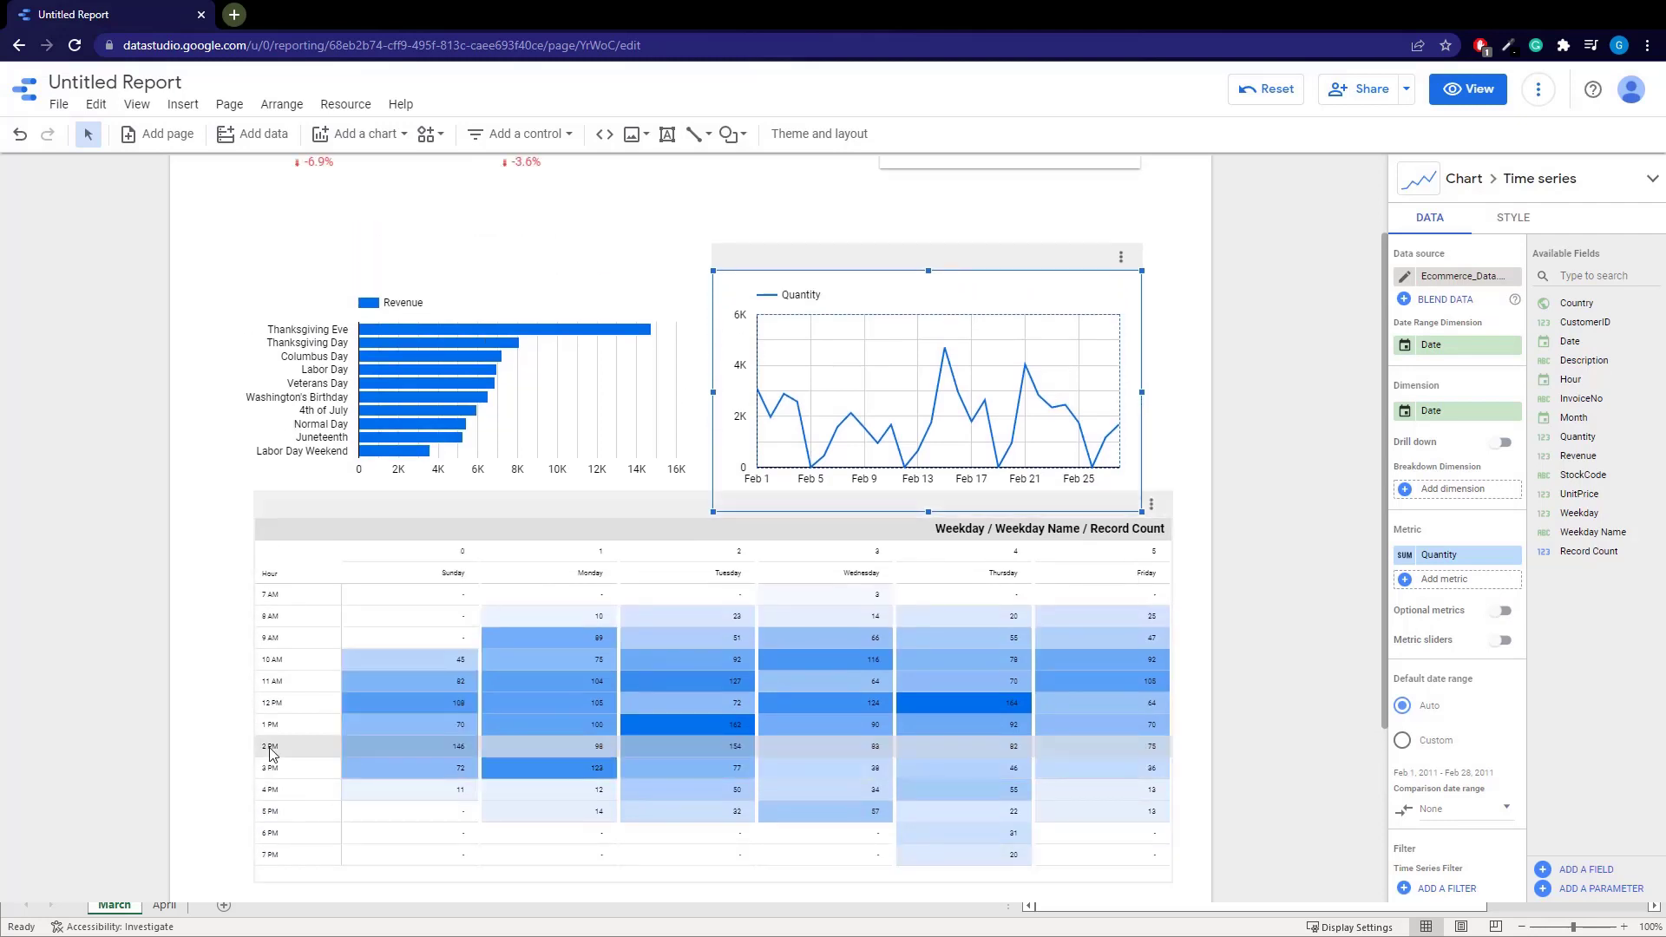
left_click(274, 752)
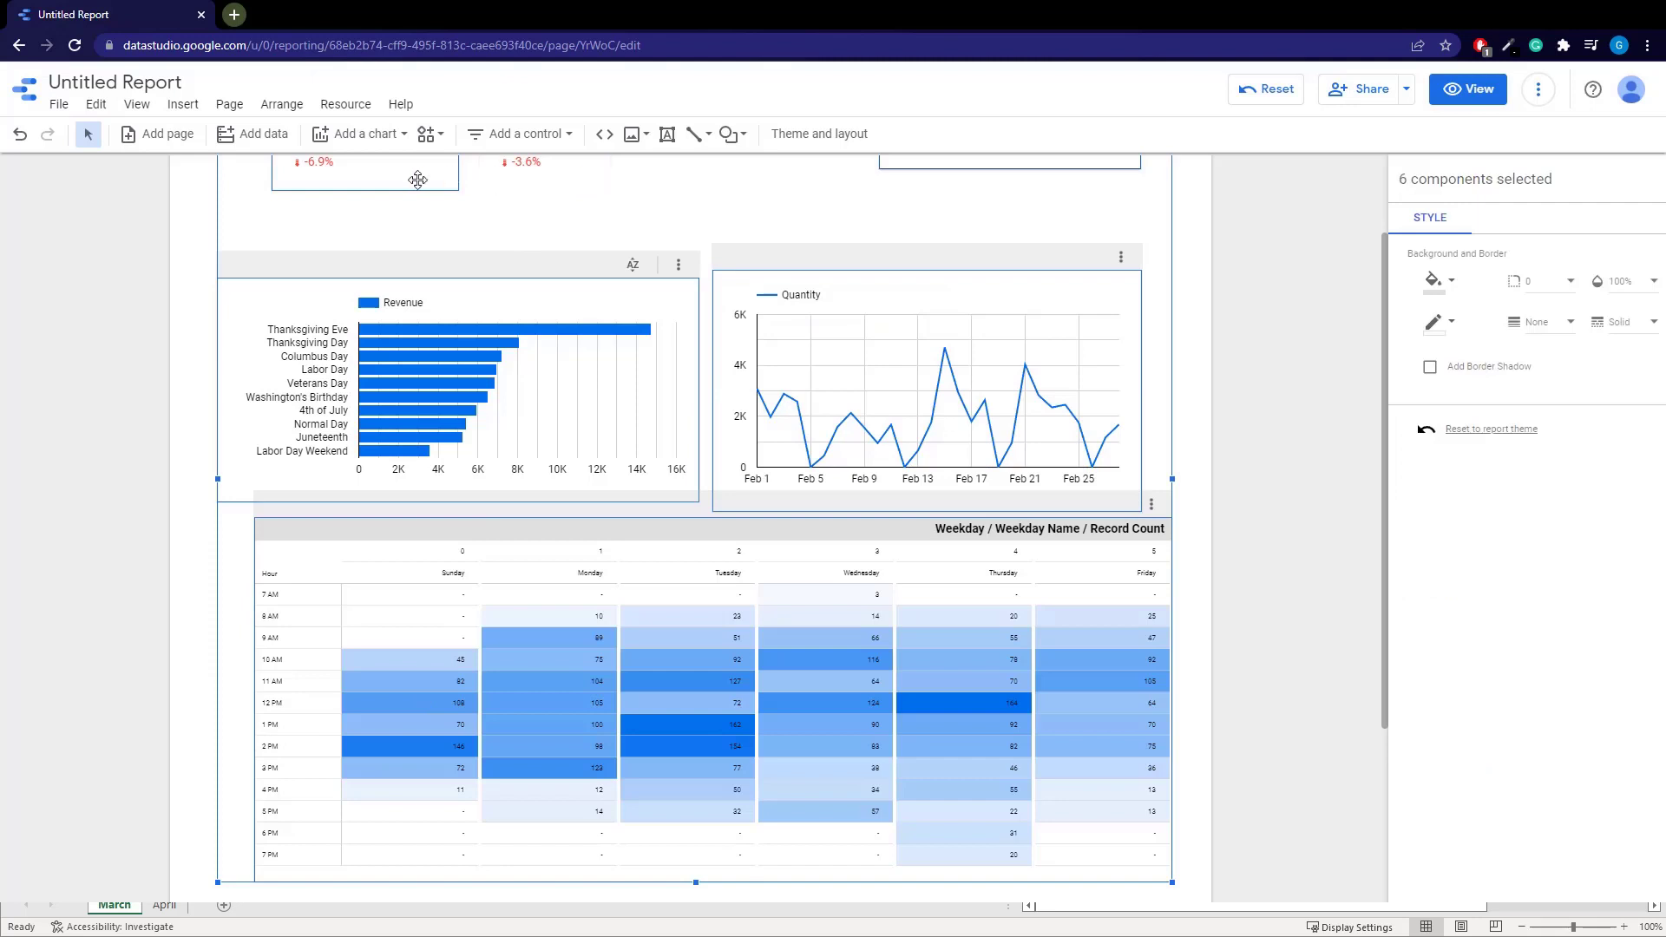
scroll(685, 240, "up", 3)
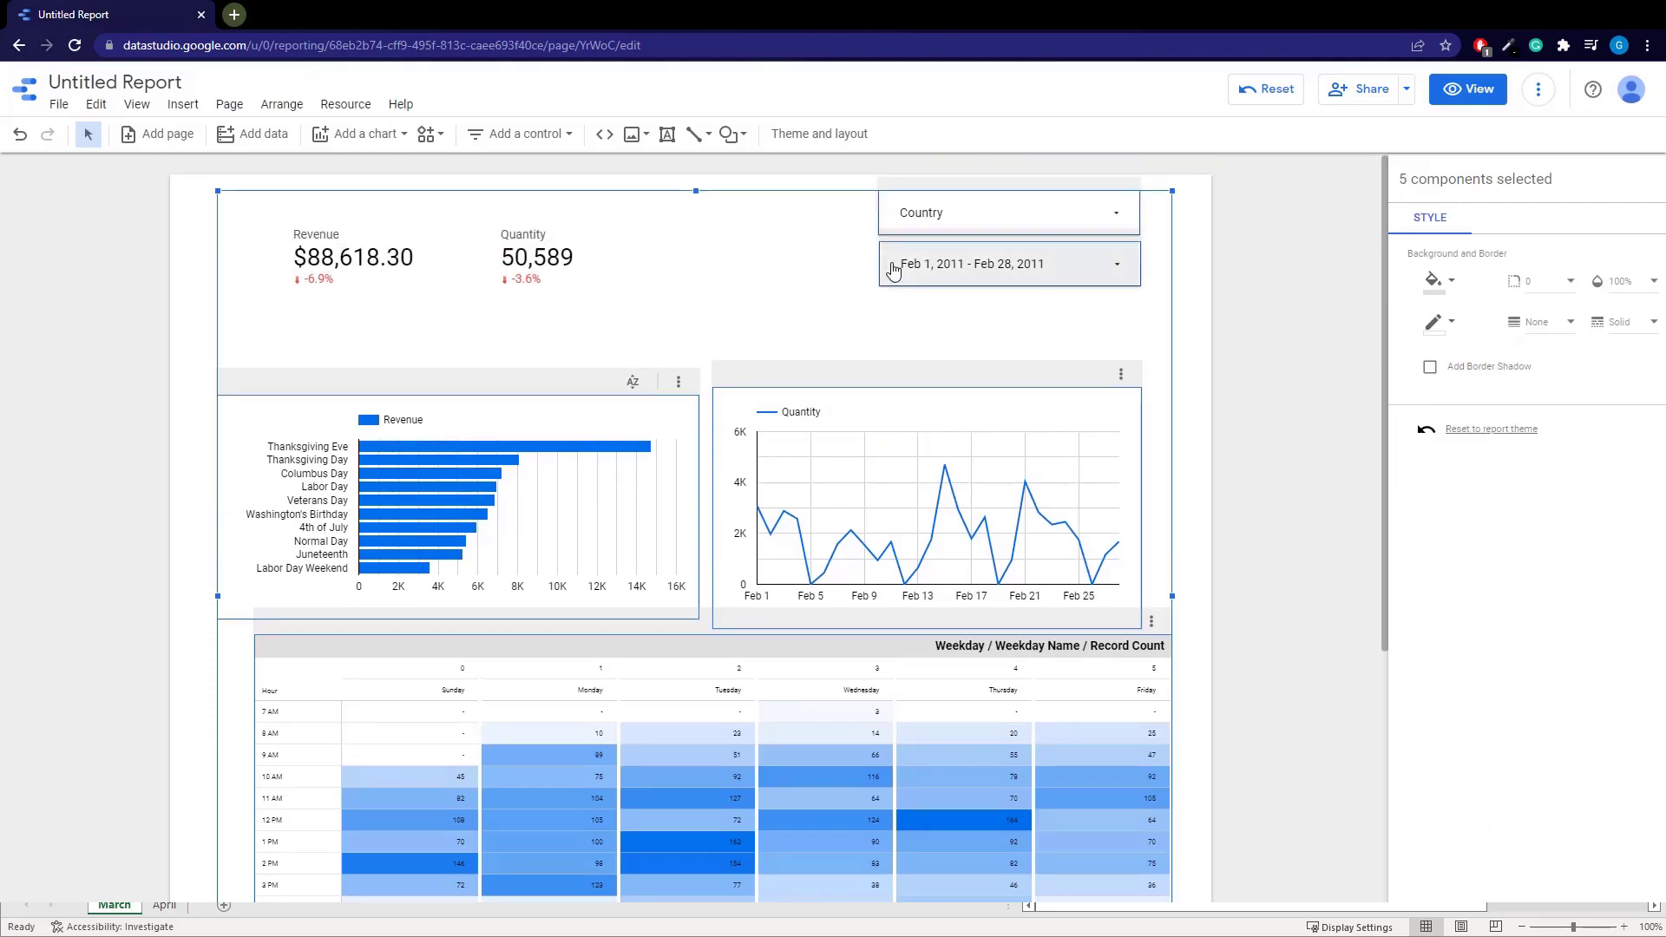
left_click(571, 270, "shift")
left_click(407, 257, "shift")
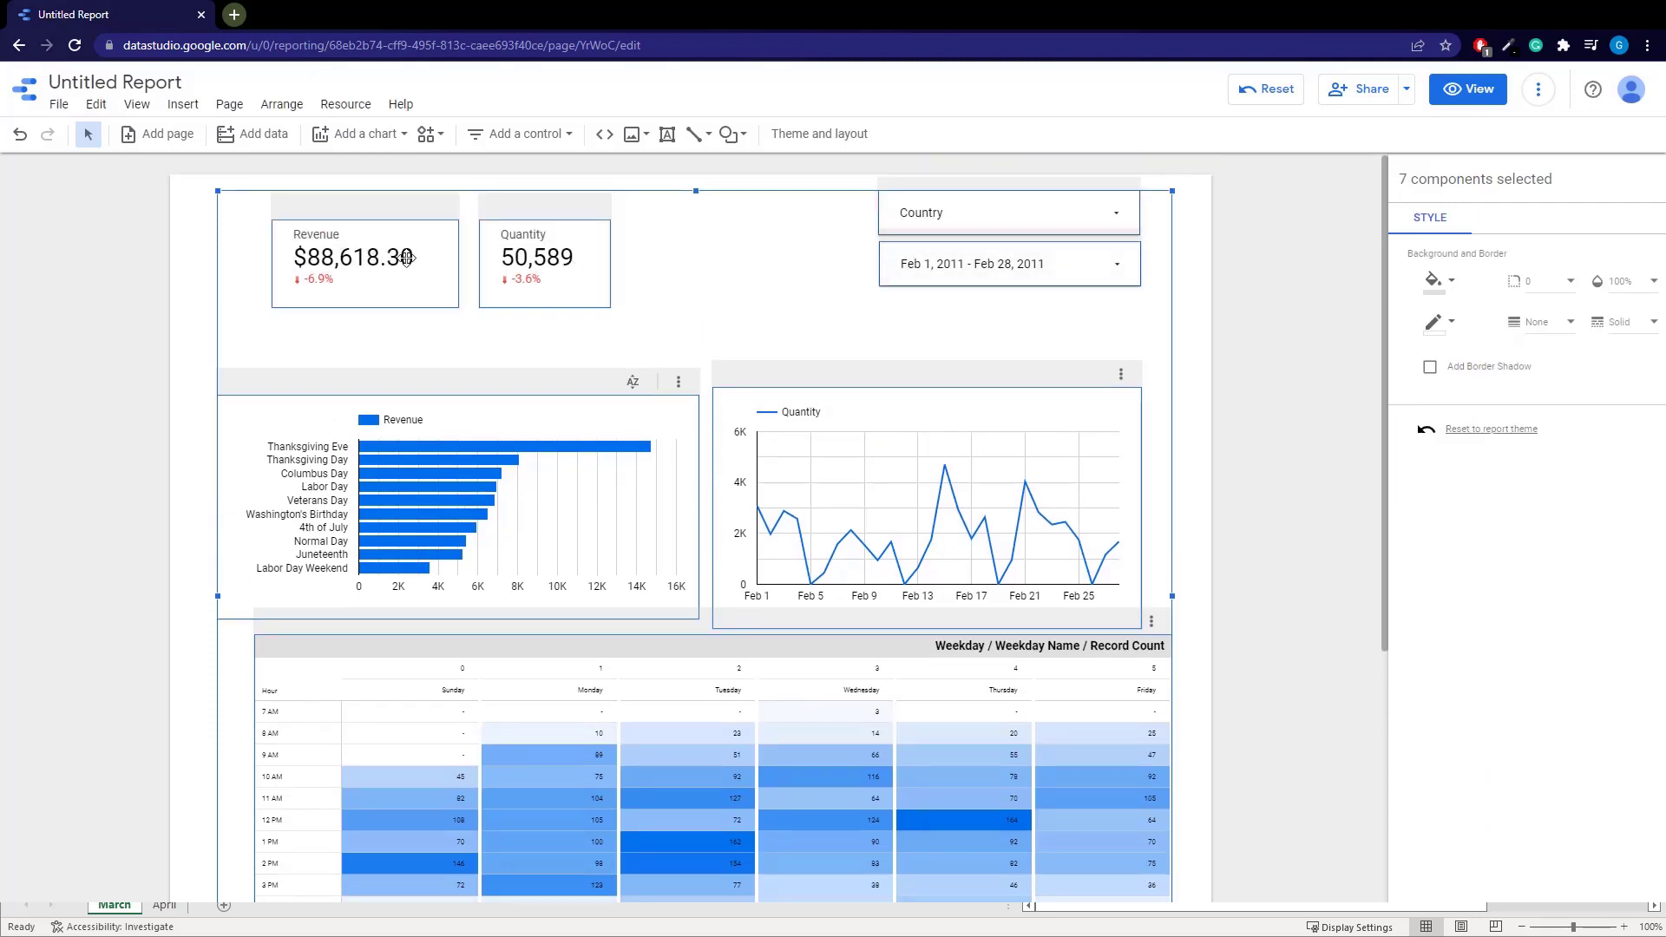
left_click(948, 219)
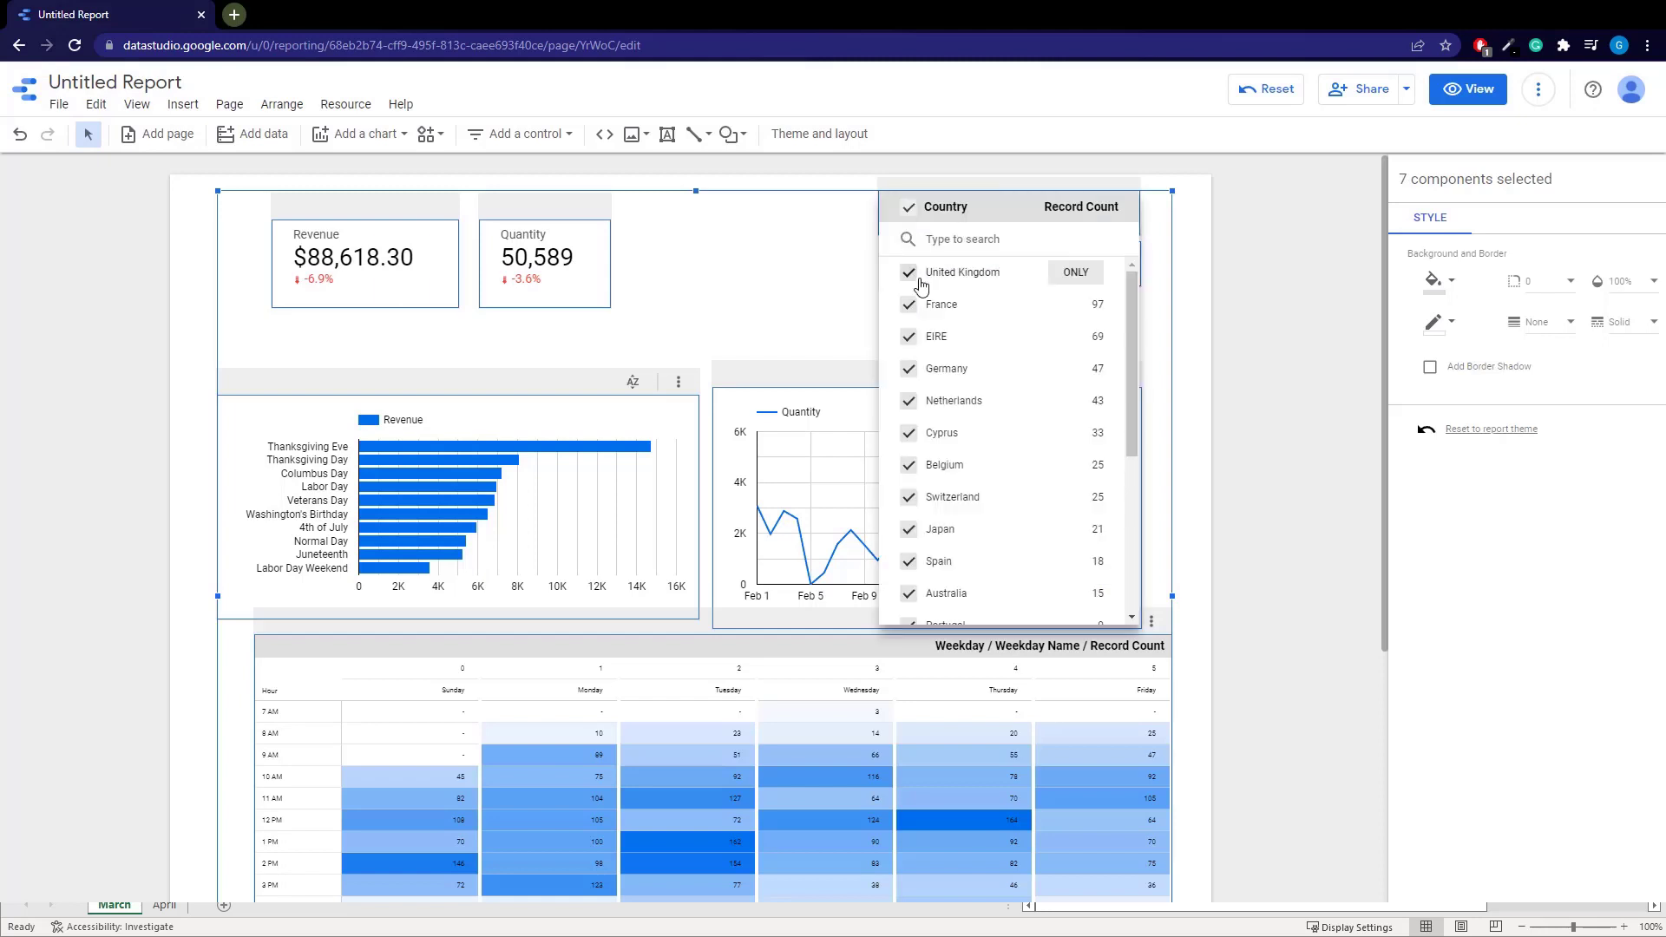
left_click(820, 262)
left_click(1091, 282)
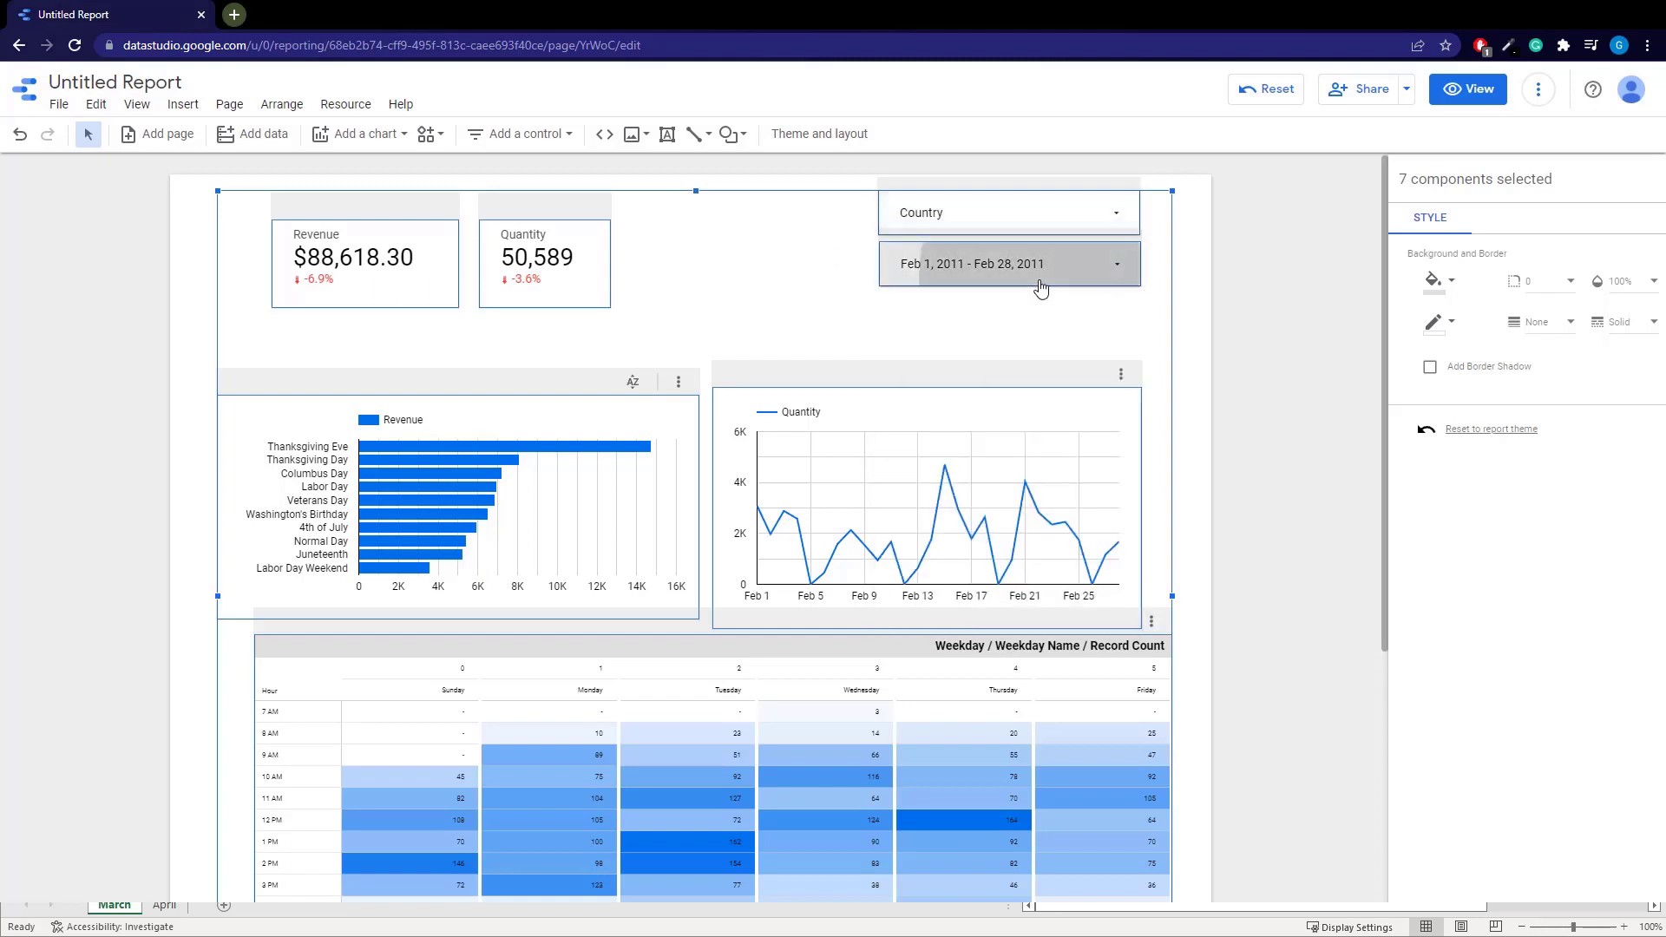
left_click(736, 233)
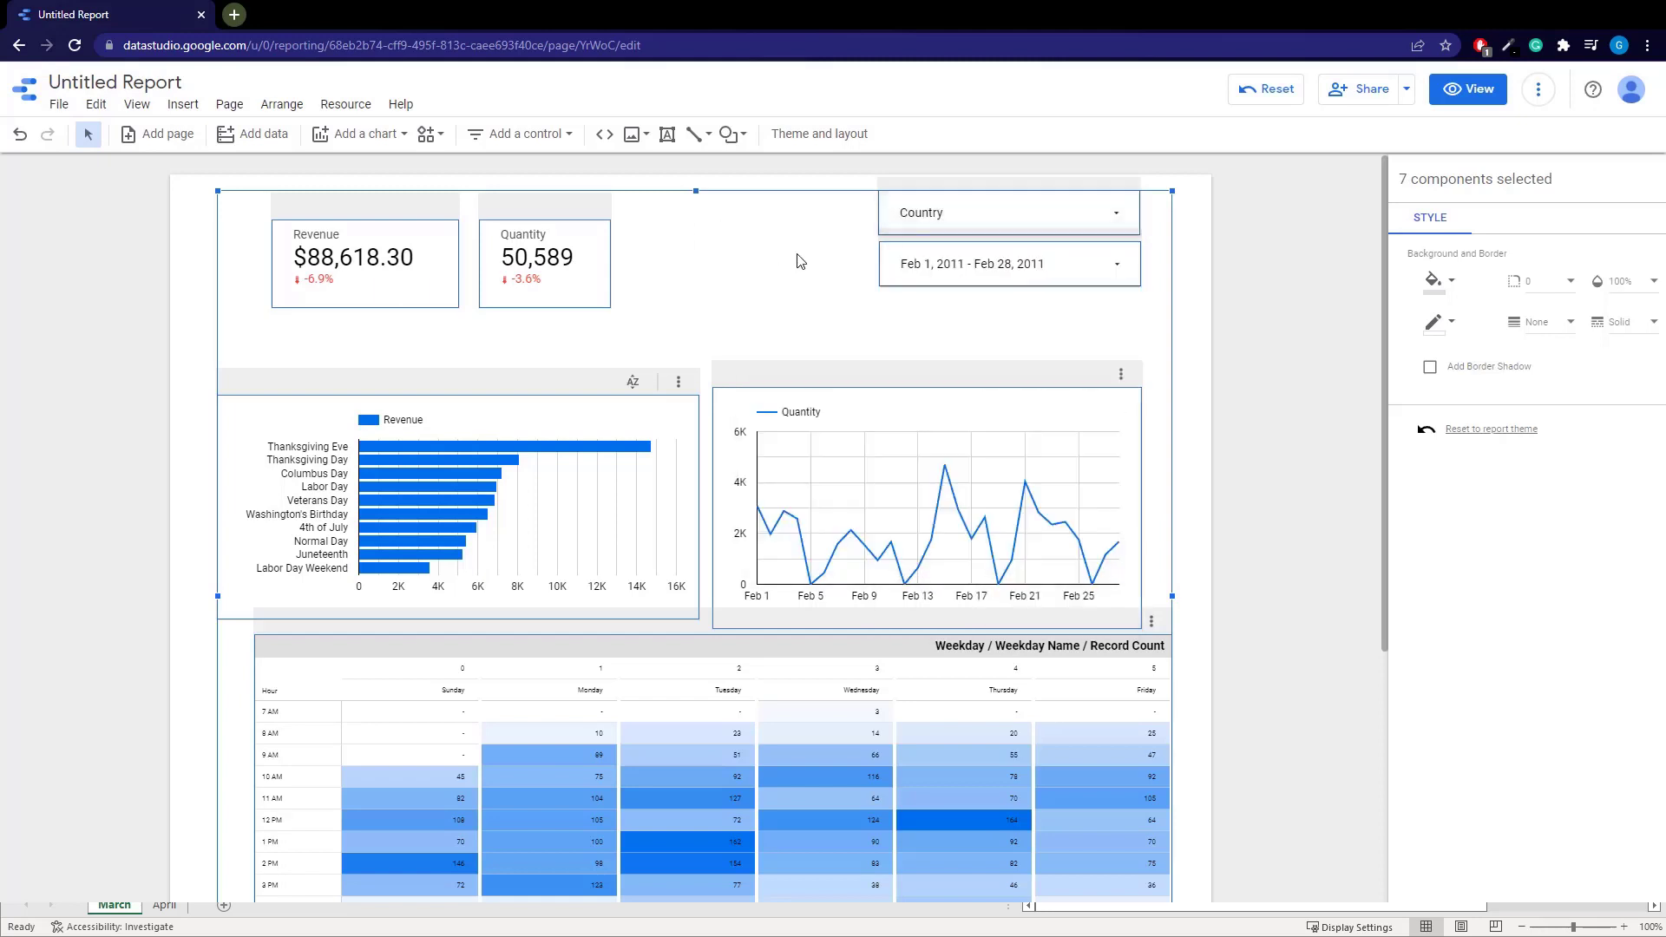
left_click_drag(837, 375, 863, 461)
Arrange the date range and Country controls side by side above the scorecards, and shift the lower charts and heatmap further down
left_click_drag(976, 324, 965, 224)
left_click_drag(964, 224, 974, 223)
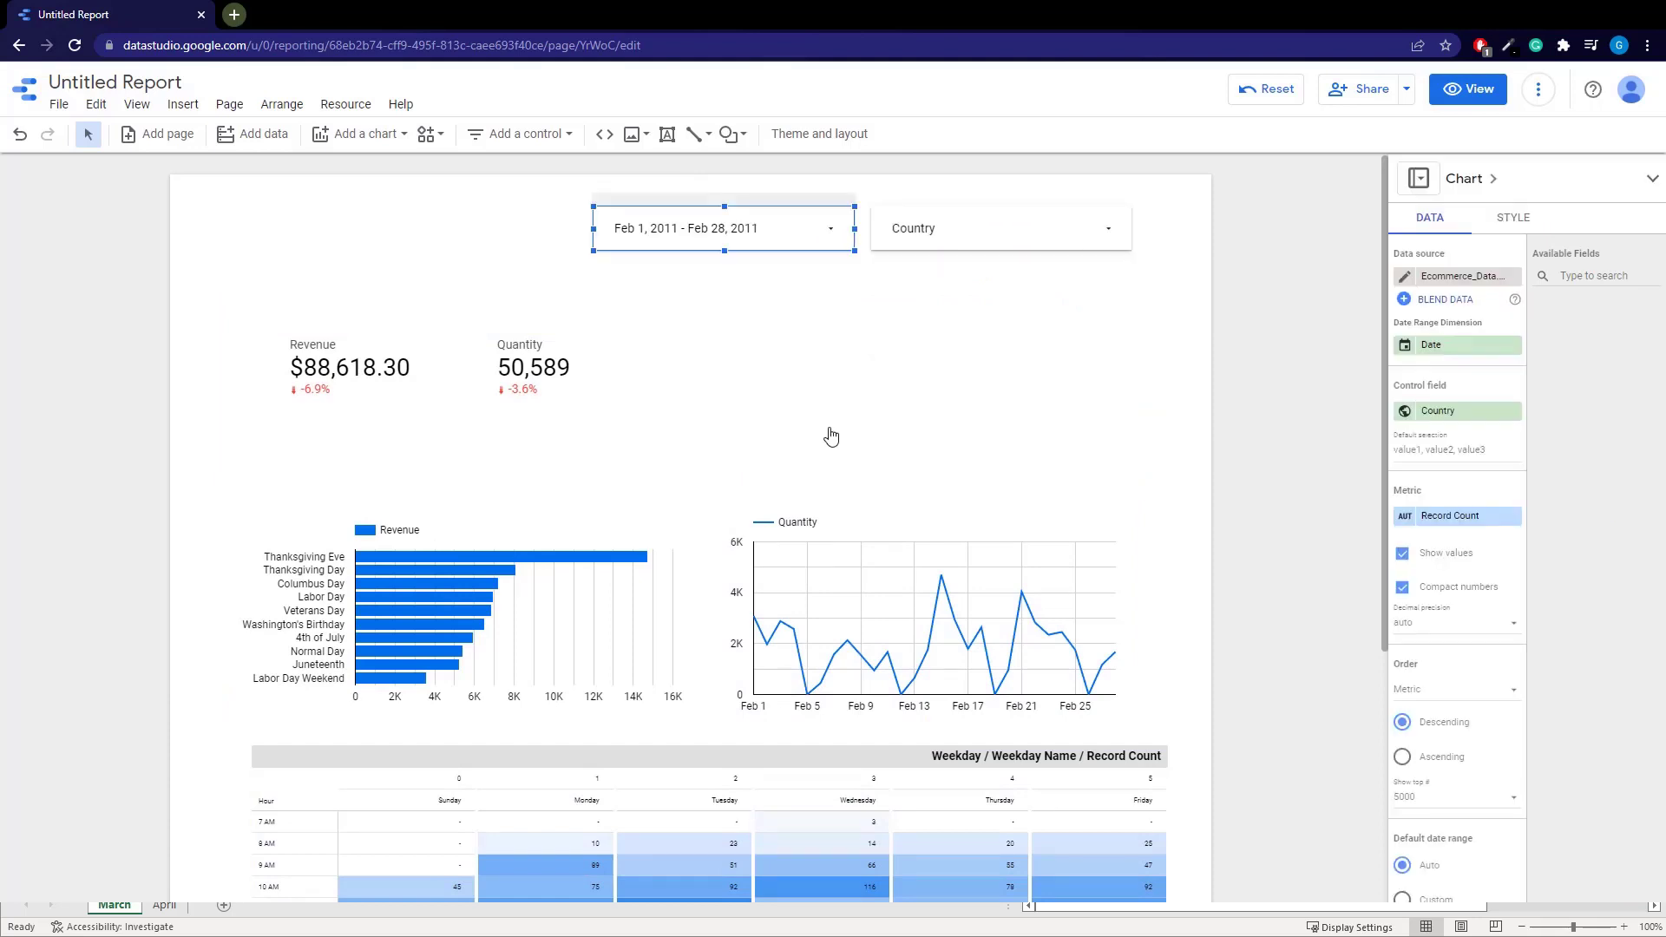
left_click(831, 437)
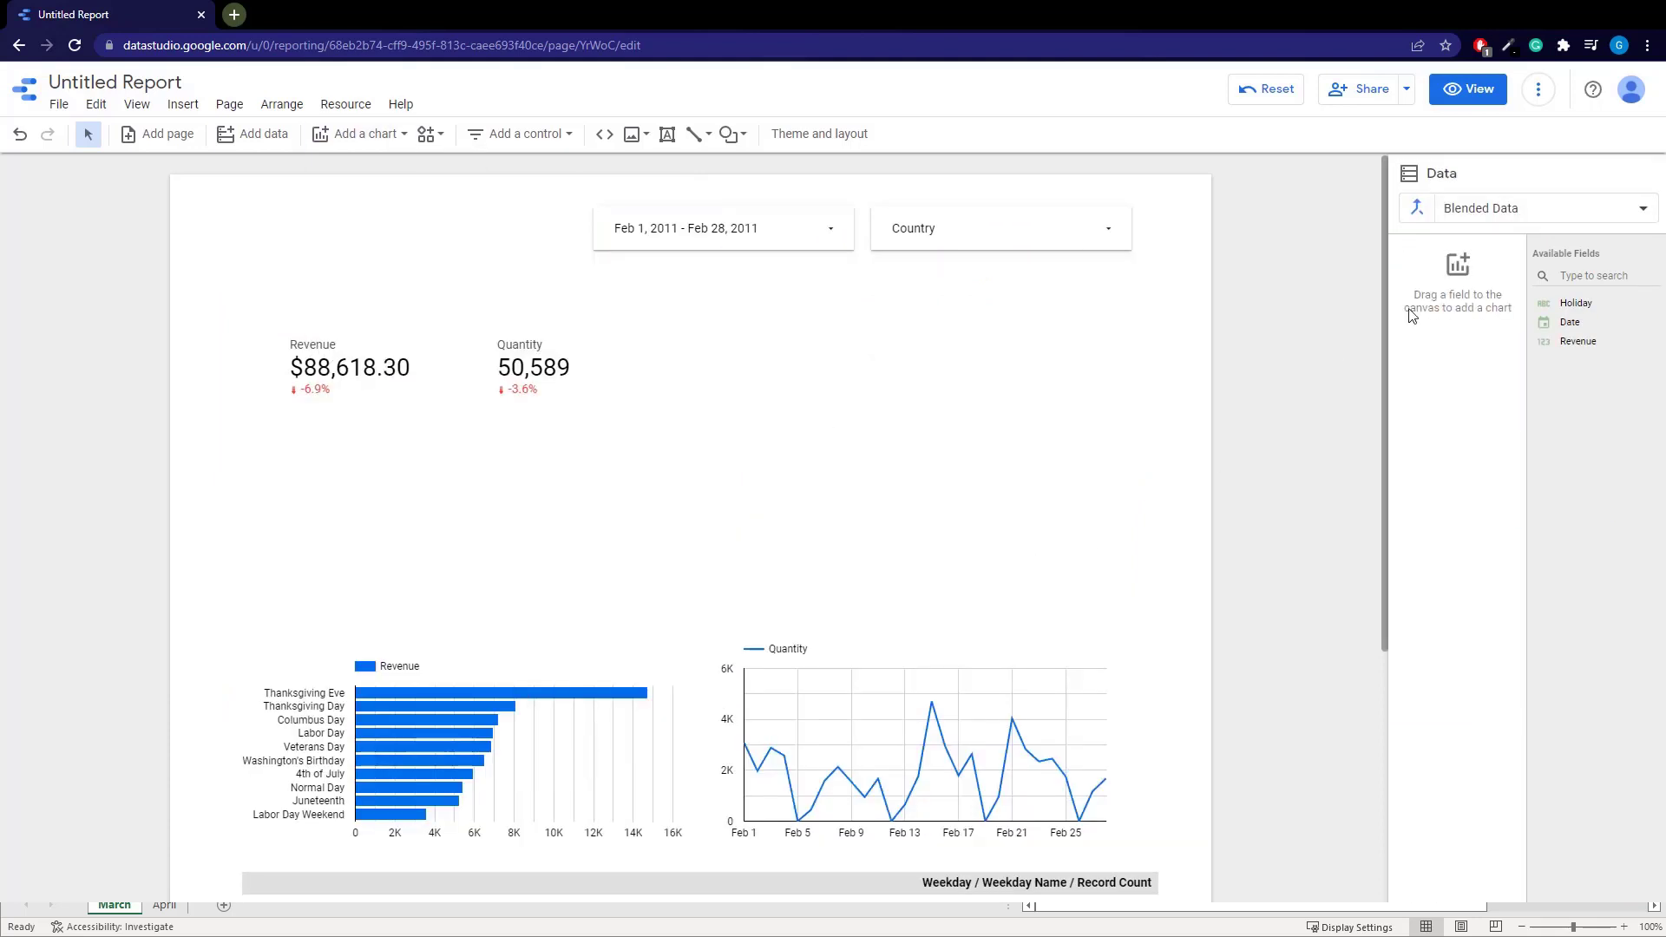
Switch the data source to Ecommerce_Data.csv and add a map of the Country field beside the scorecards
left_click(1616, 211)
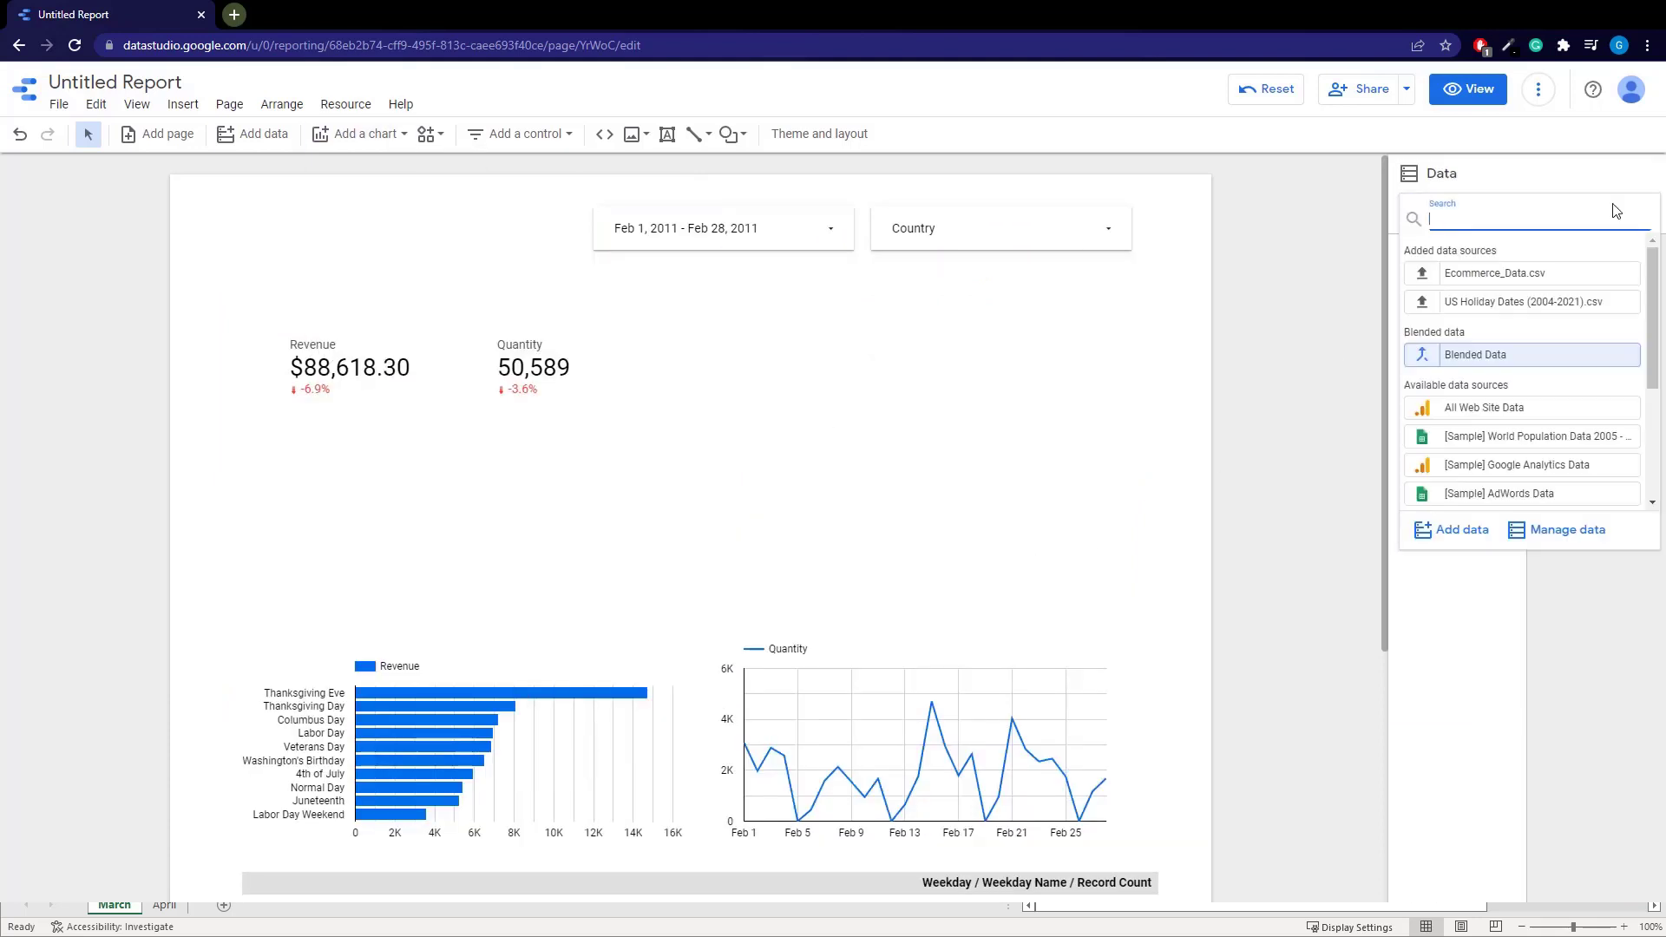
left_click(1514, 274)
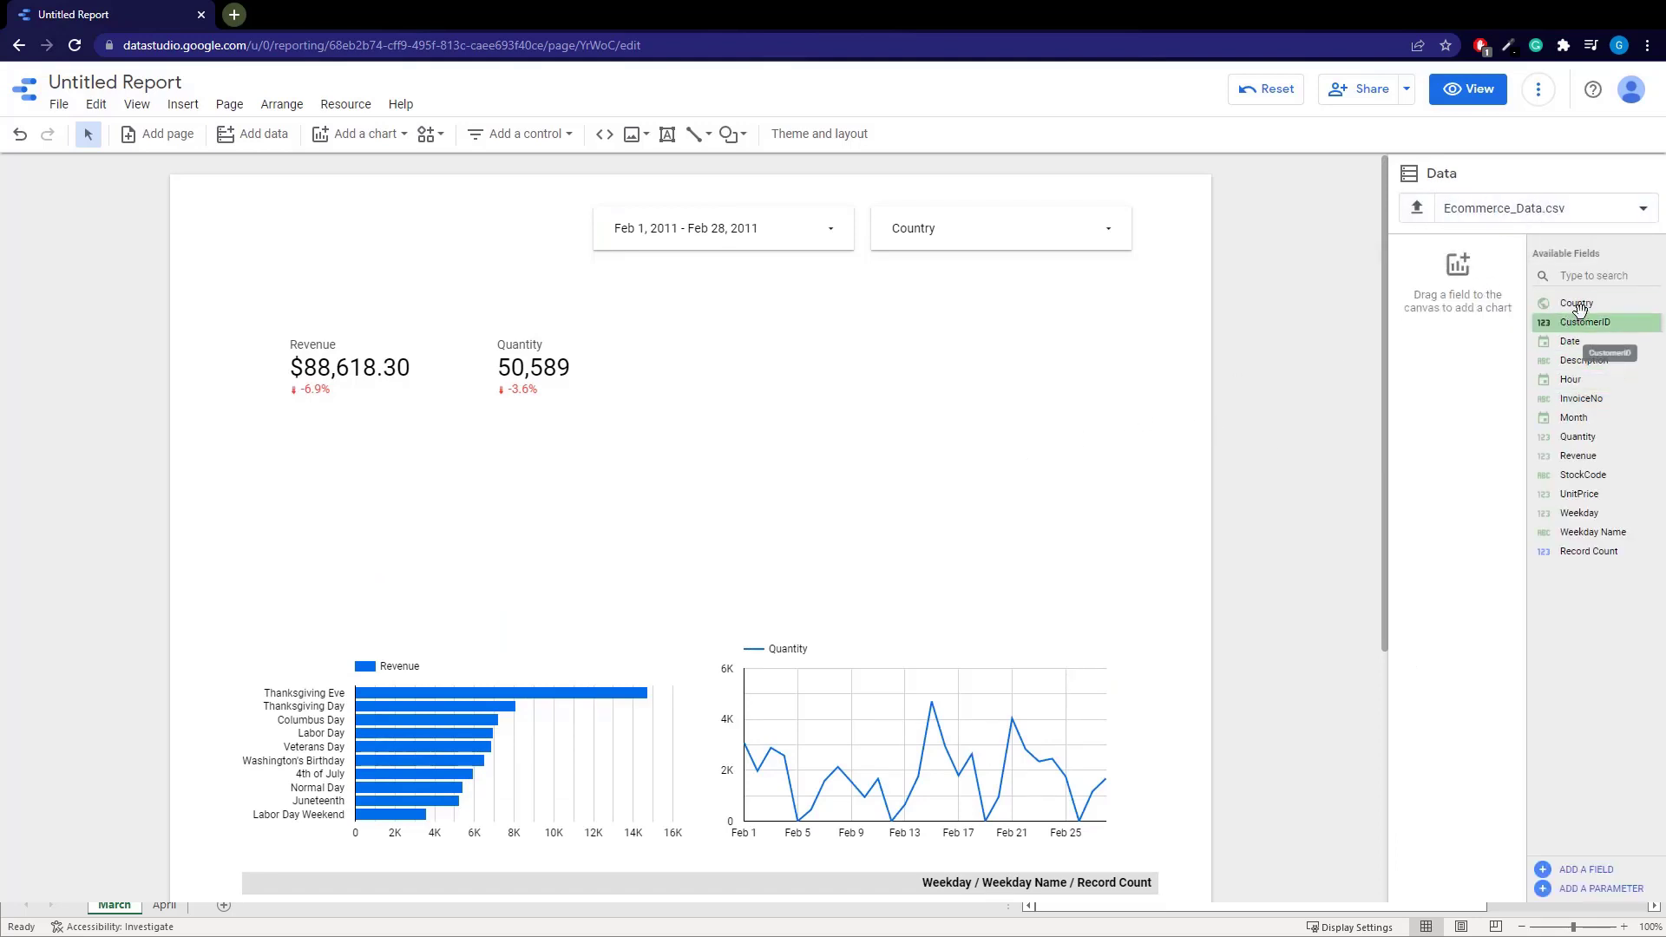
left_click_drag(1576, 302, 770, 331)
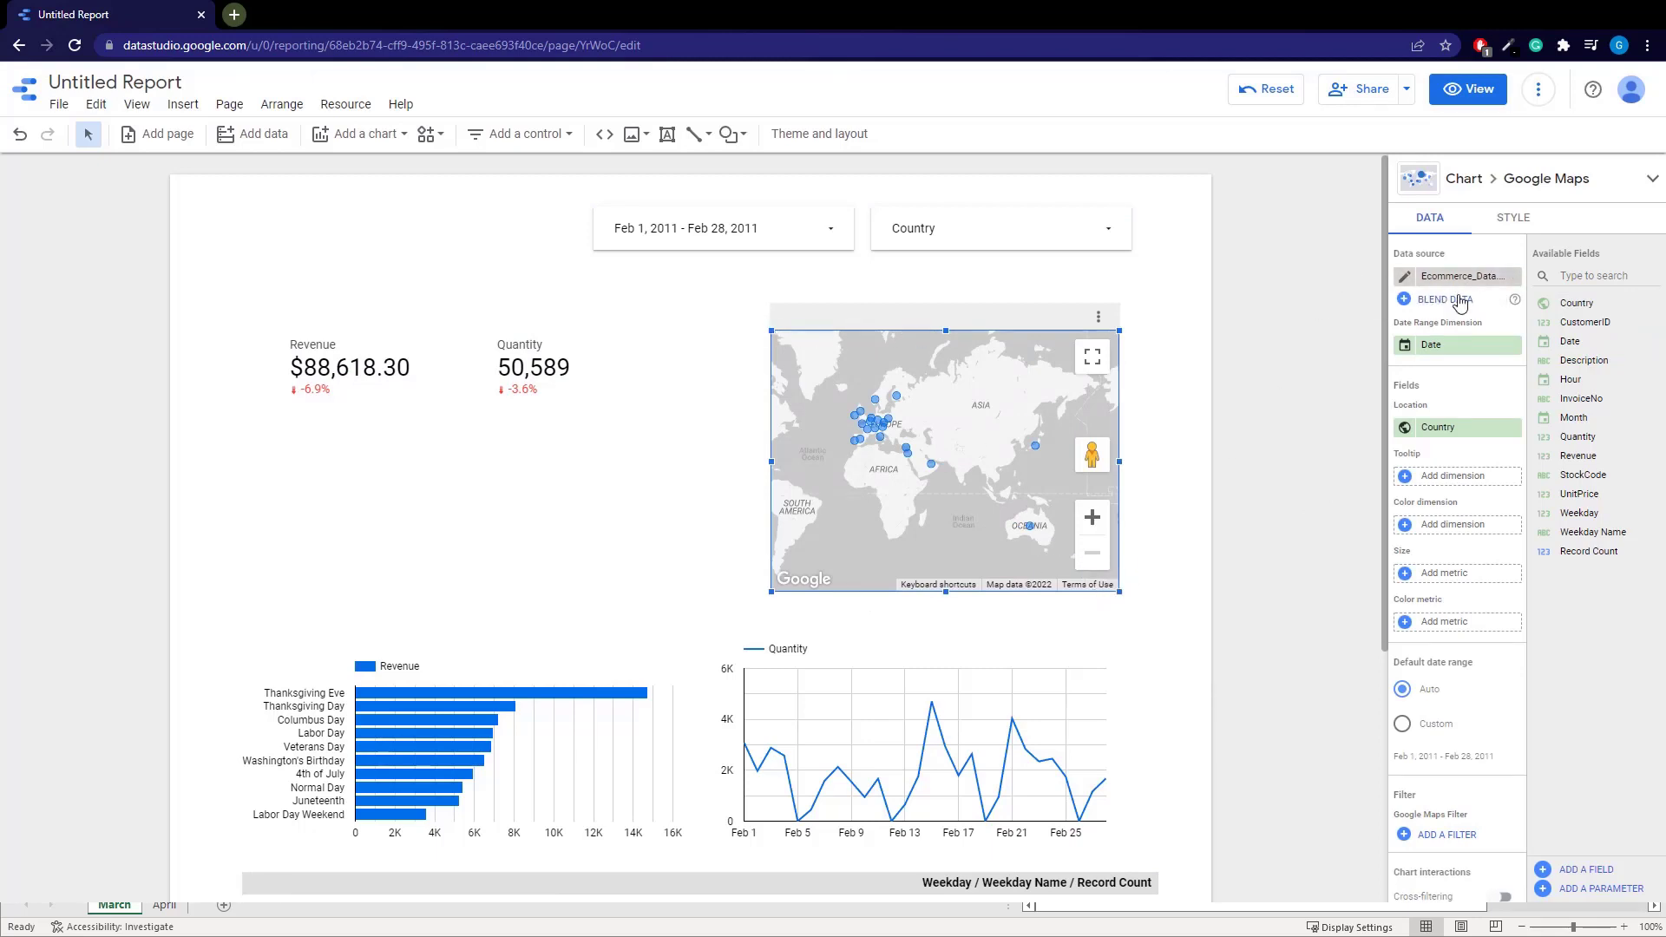
Try the filled map and heatmap types for the country map, then change it to a wider geo chart
left_click(1486, 186)
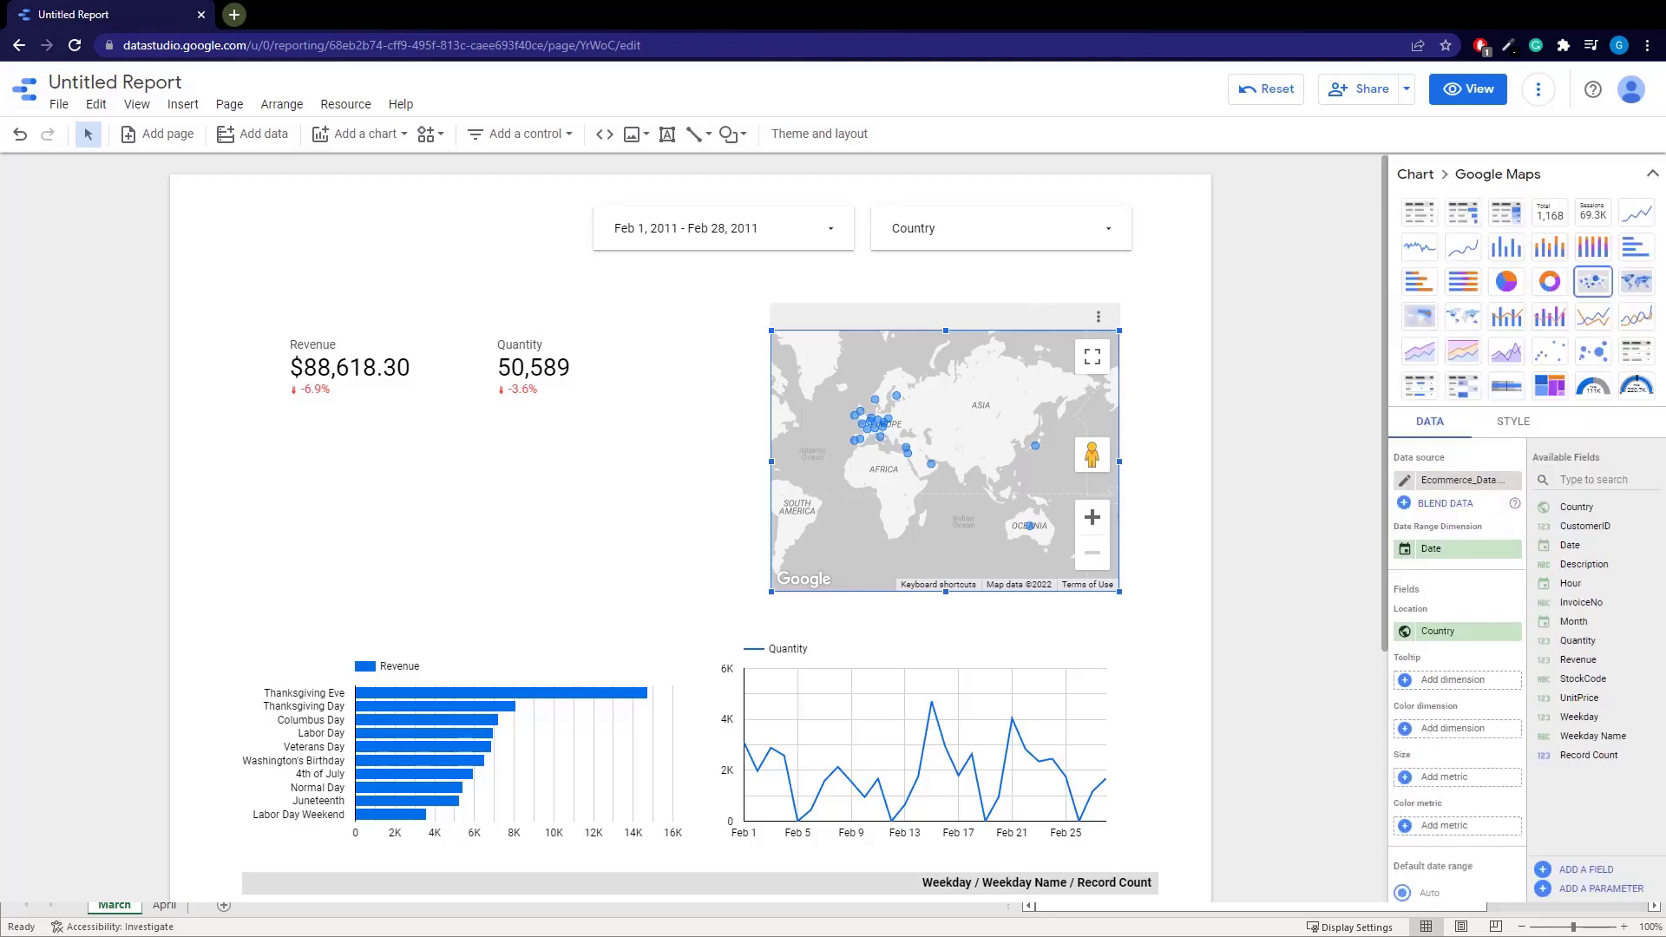
left_click(1639, 289)
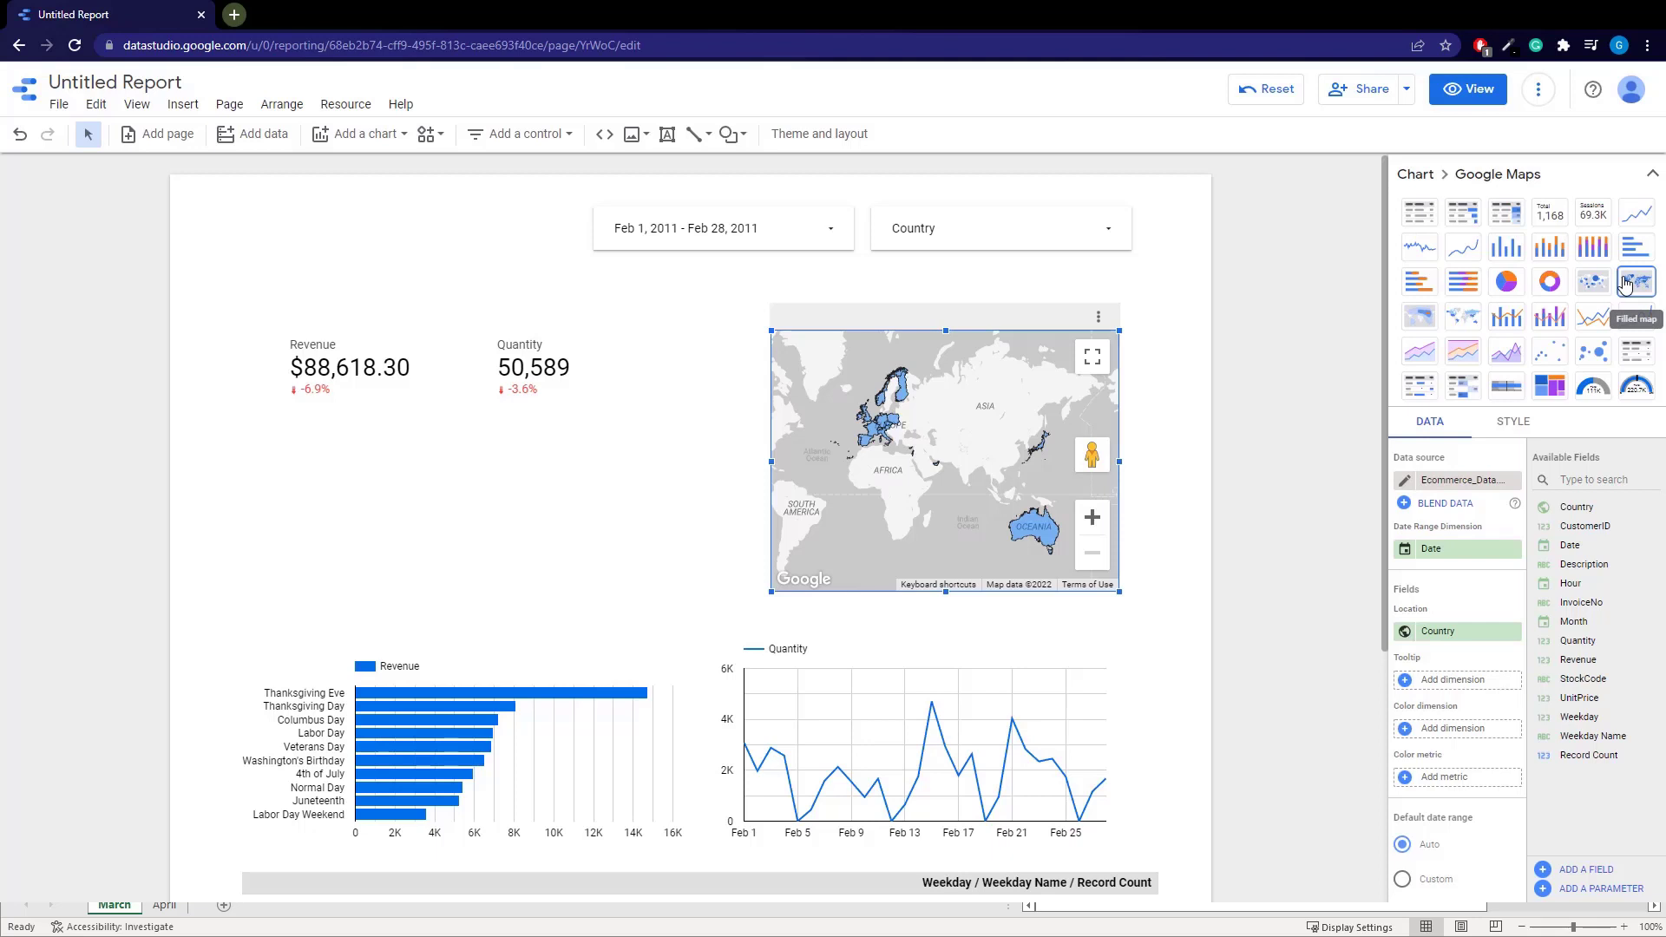
left_click(1416, 327)
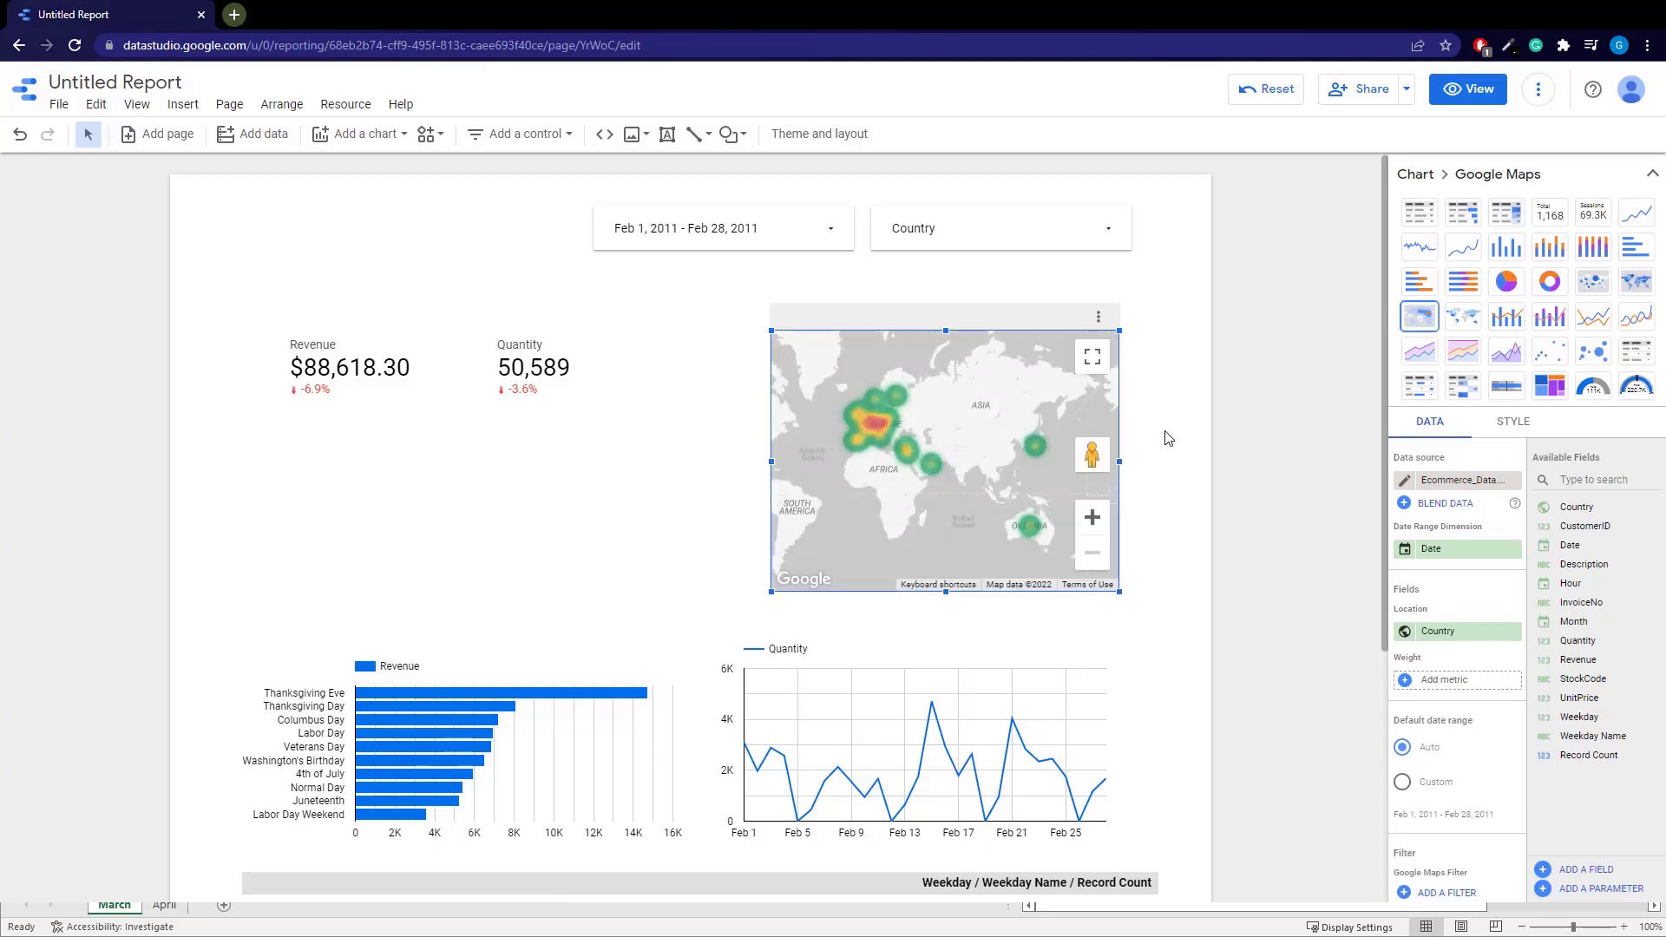
left_click(1464, 323)
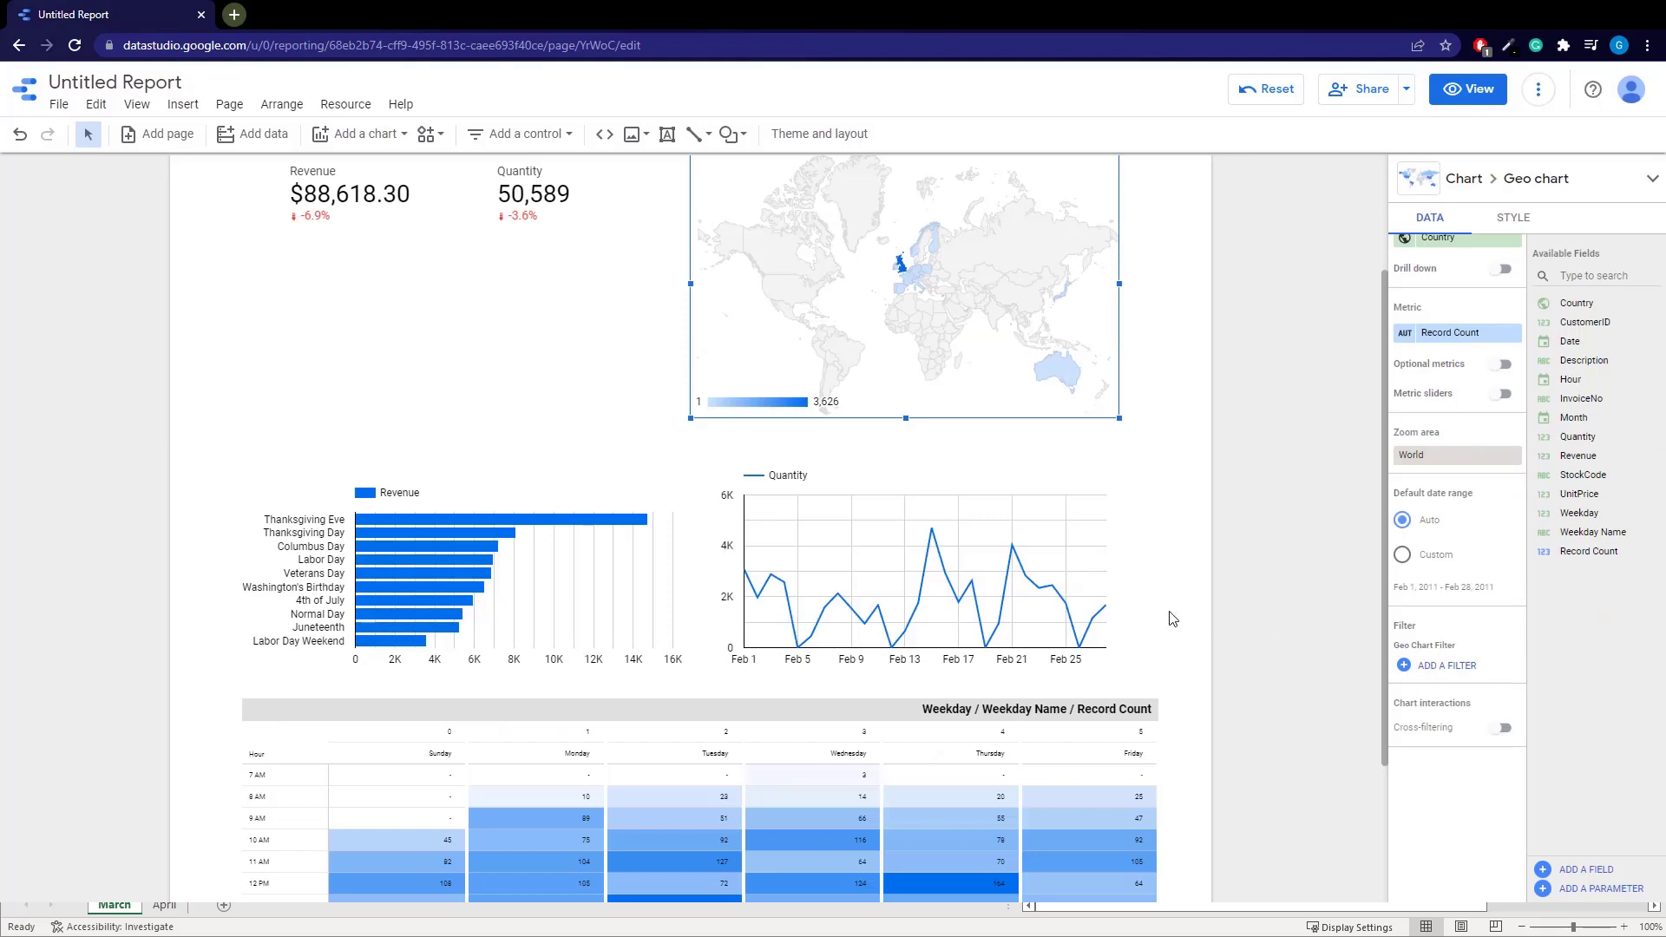
scroll(1172, 619, "up", 1)
left_click(1167, 448)
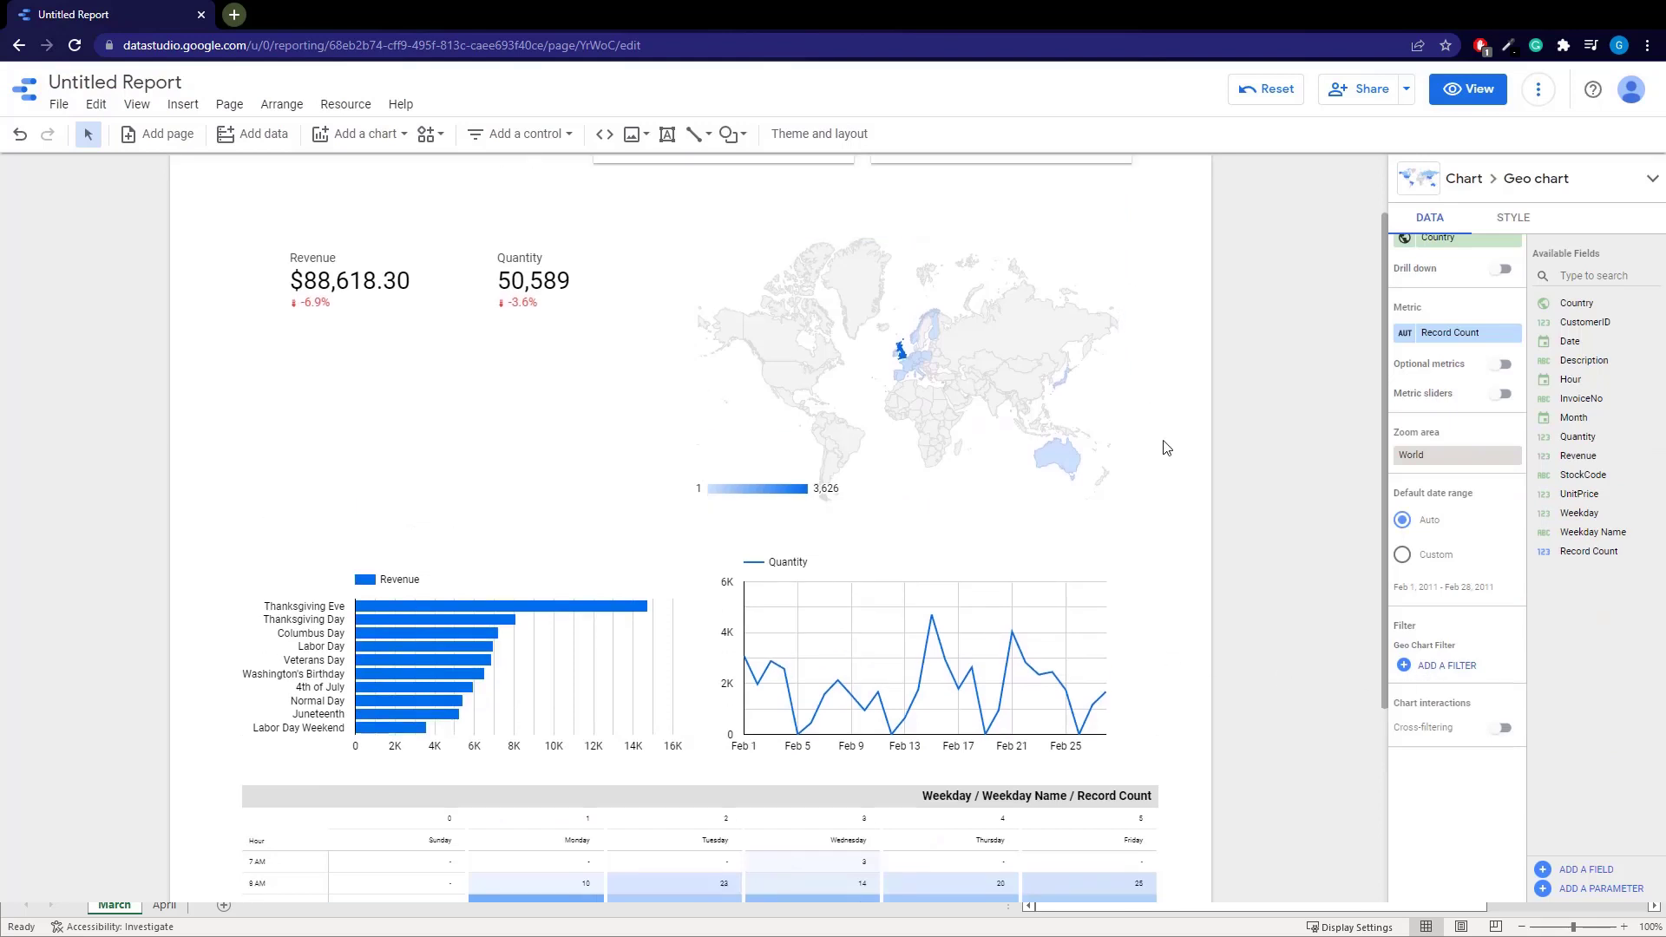
Try filtering the report to EIRE only with the Country control, inspect the geo chart, and reselect all countries
scroll(1134, 497, "up", 1)
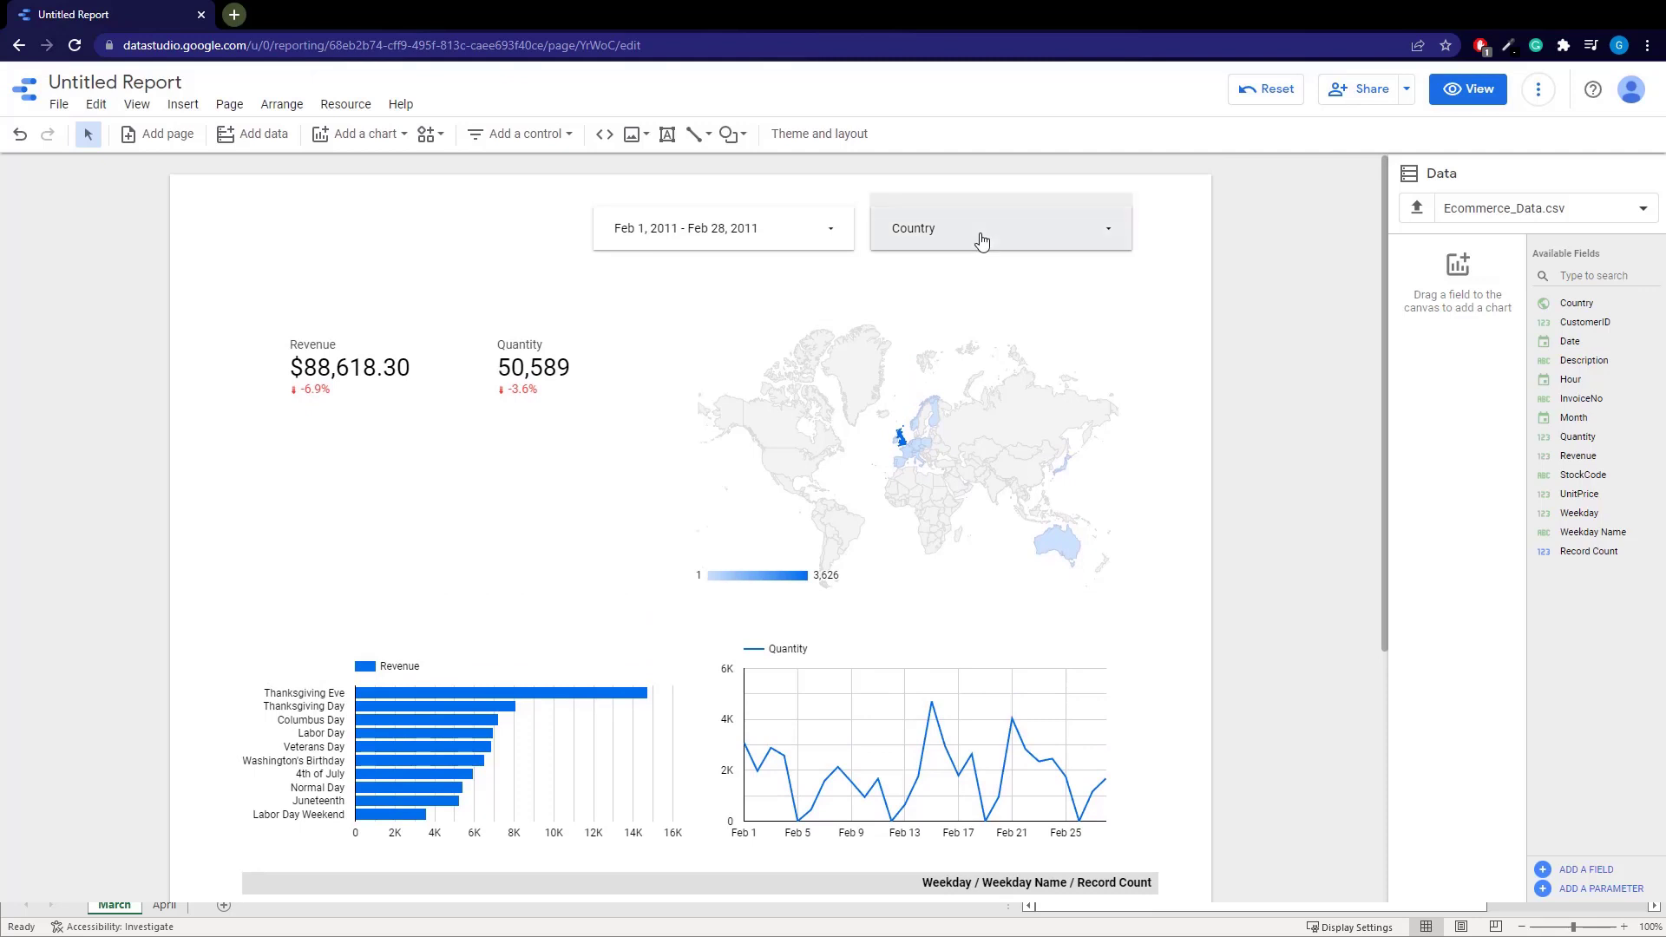
left_click(981, 240)
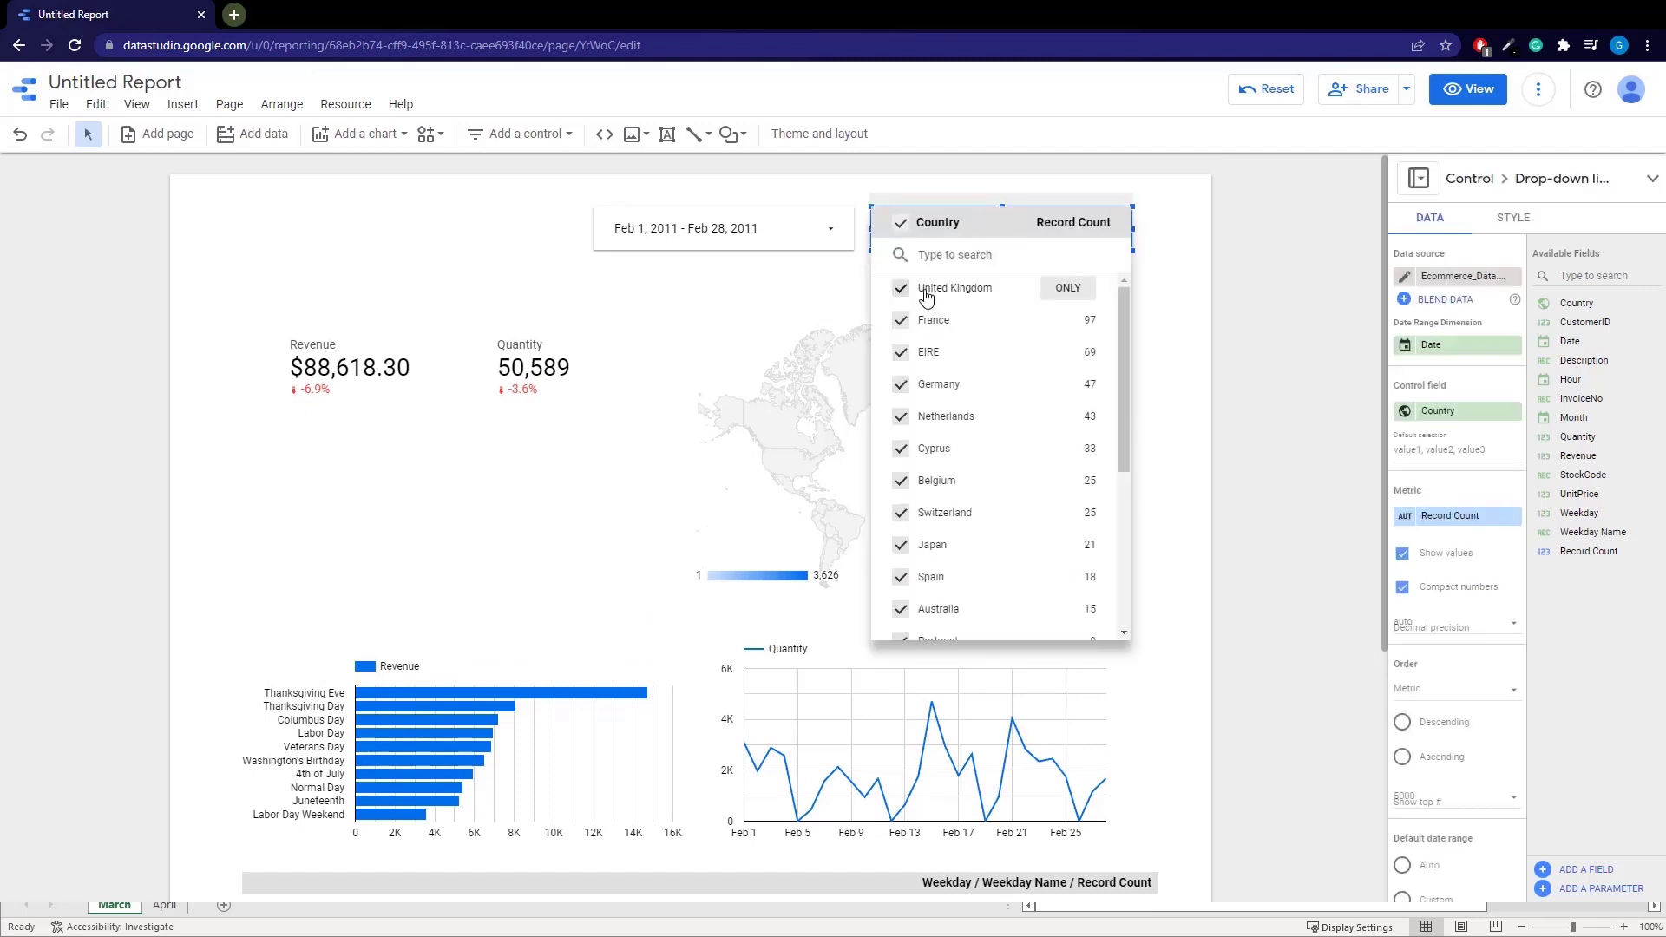
left_click(901, 222)
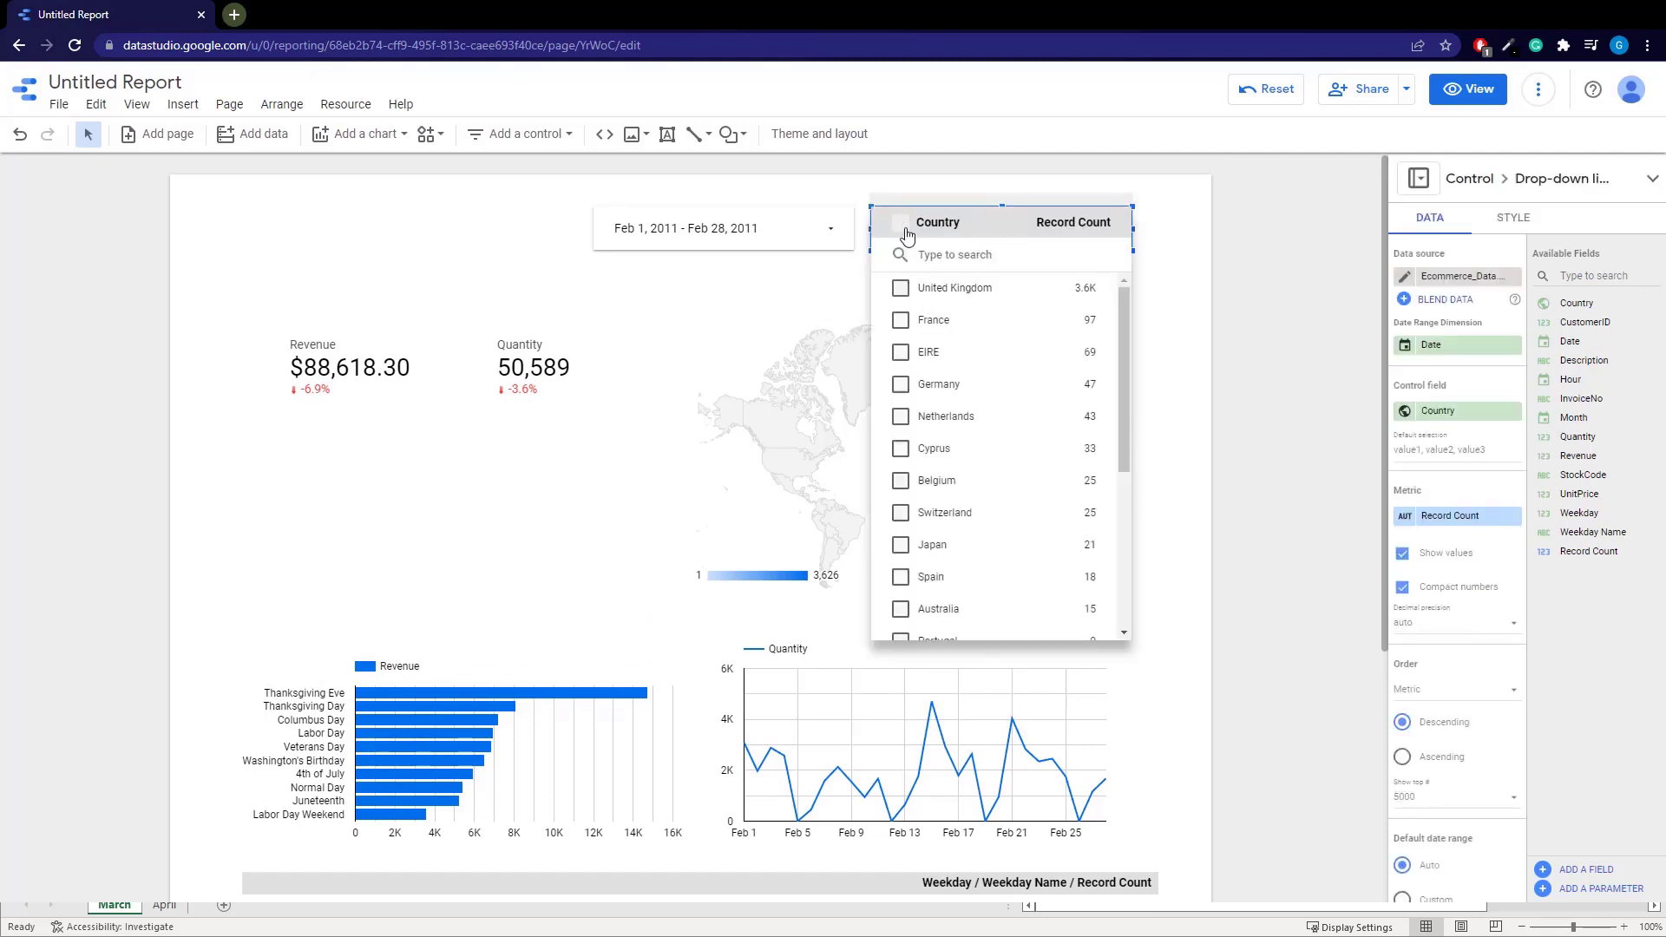
left_click(900, 352)
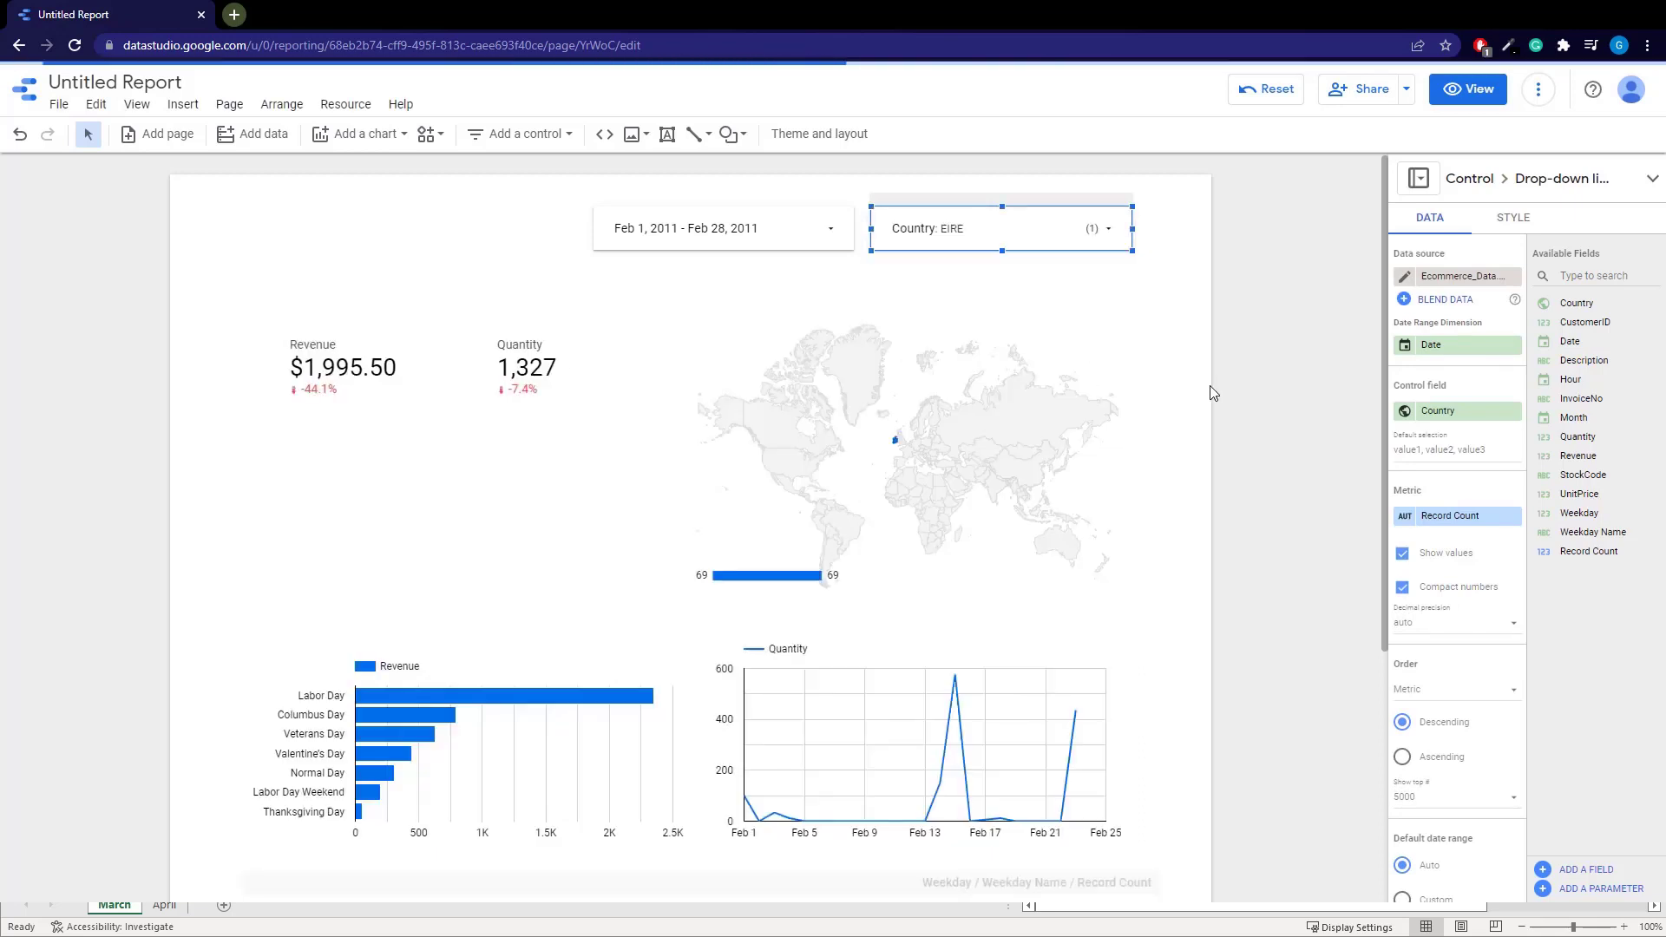
mouse_move(895, 440)
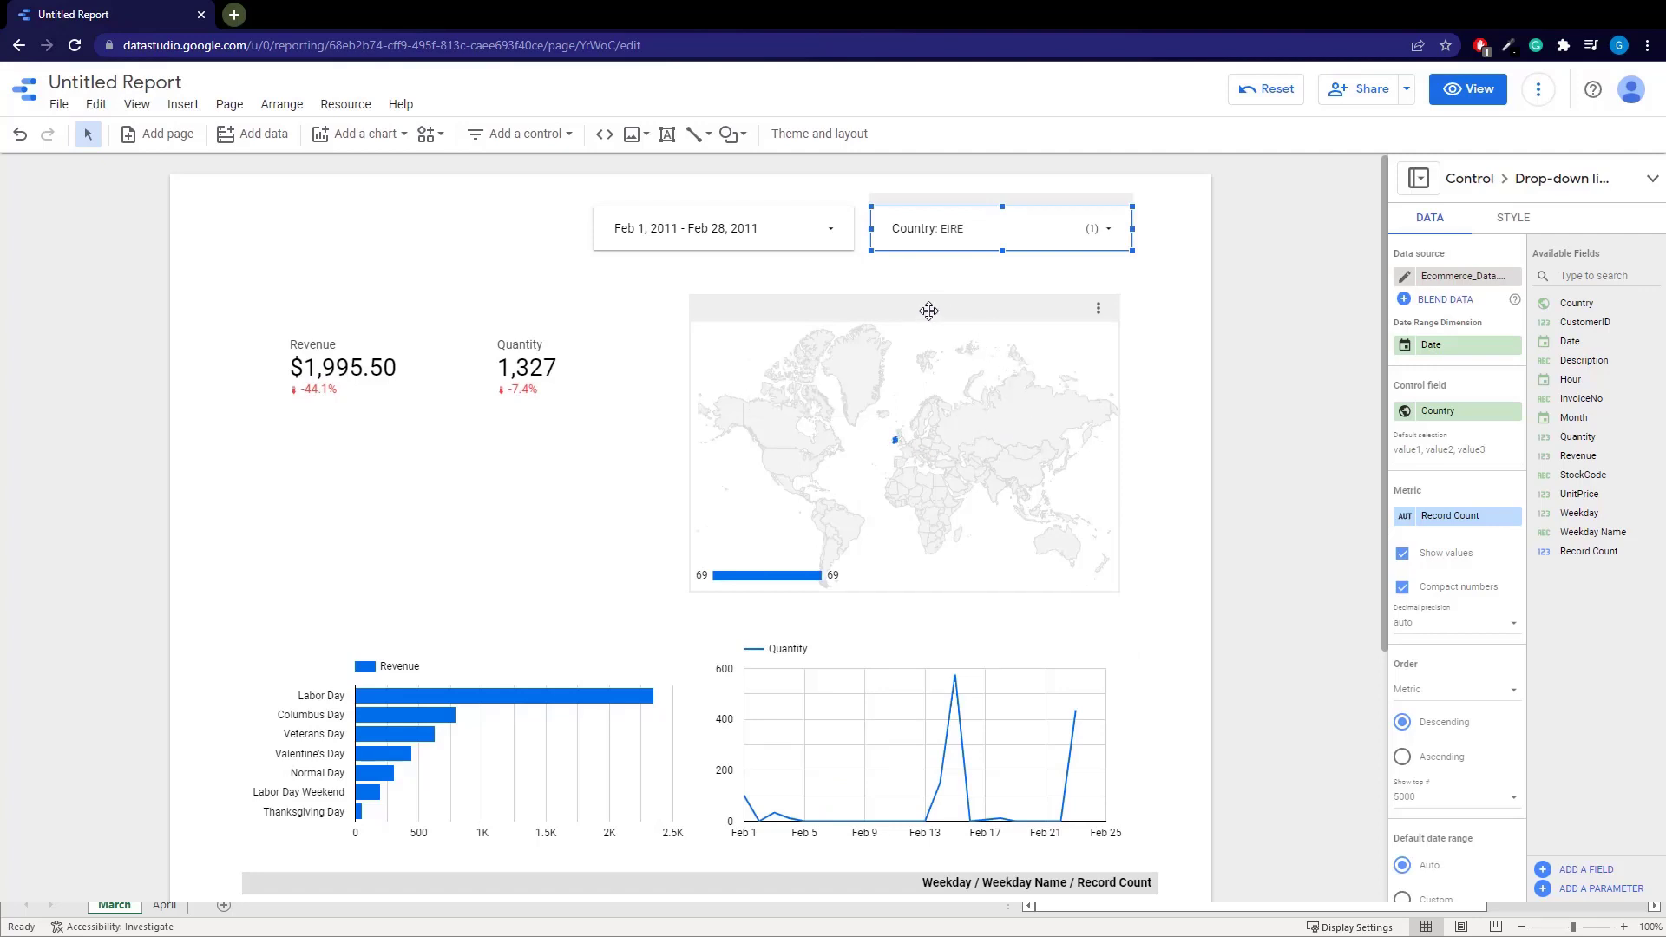
left_click(1012, 243)
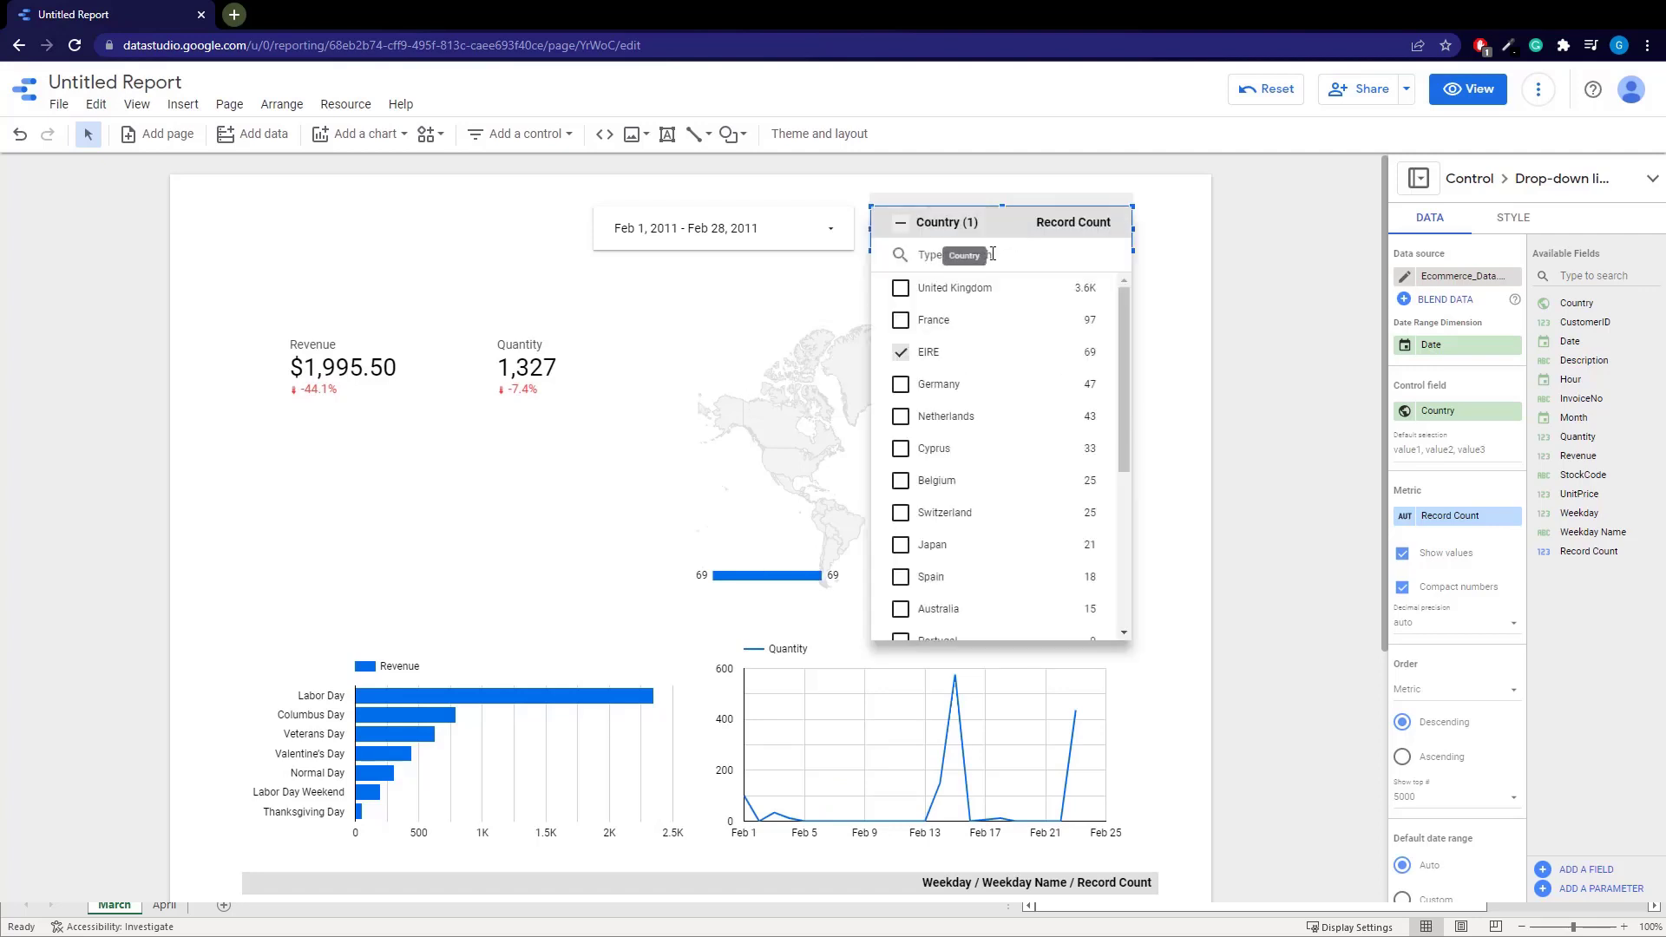
left_click(901, 223)
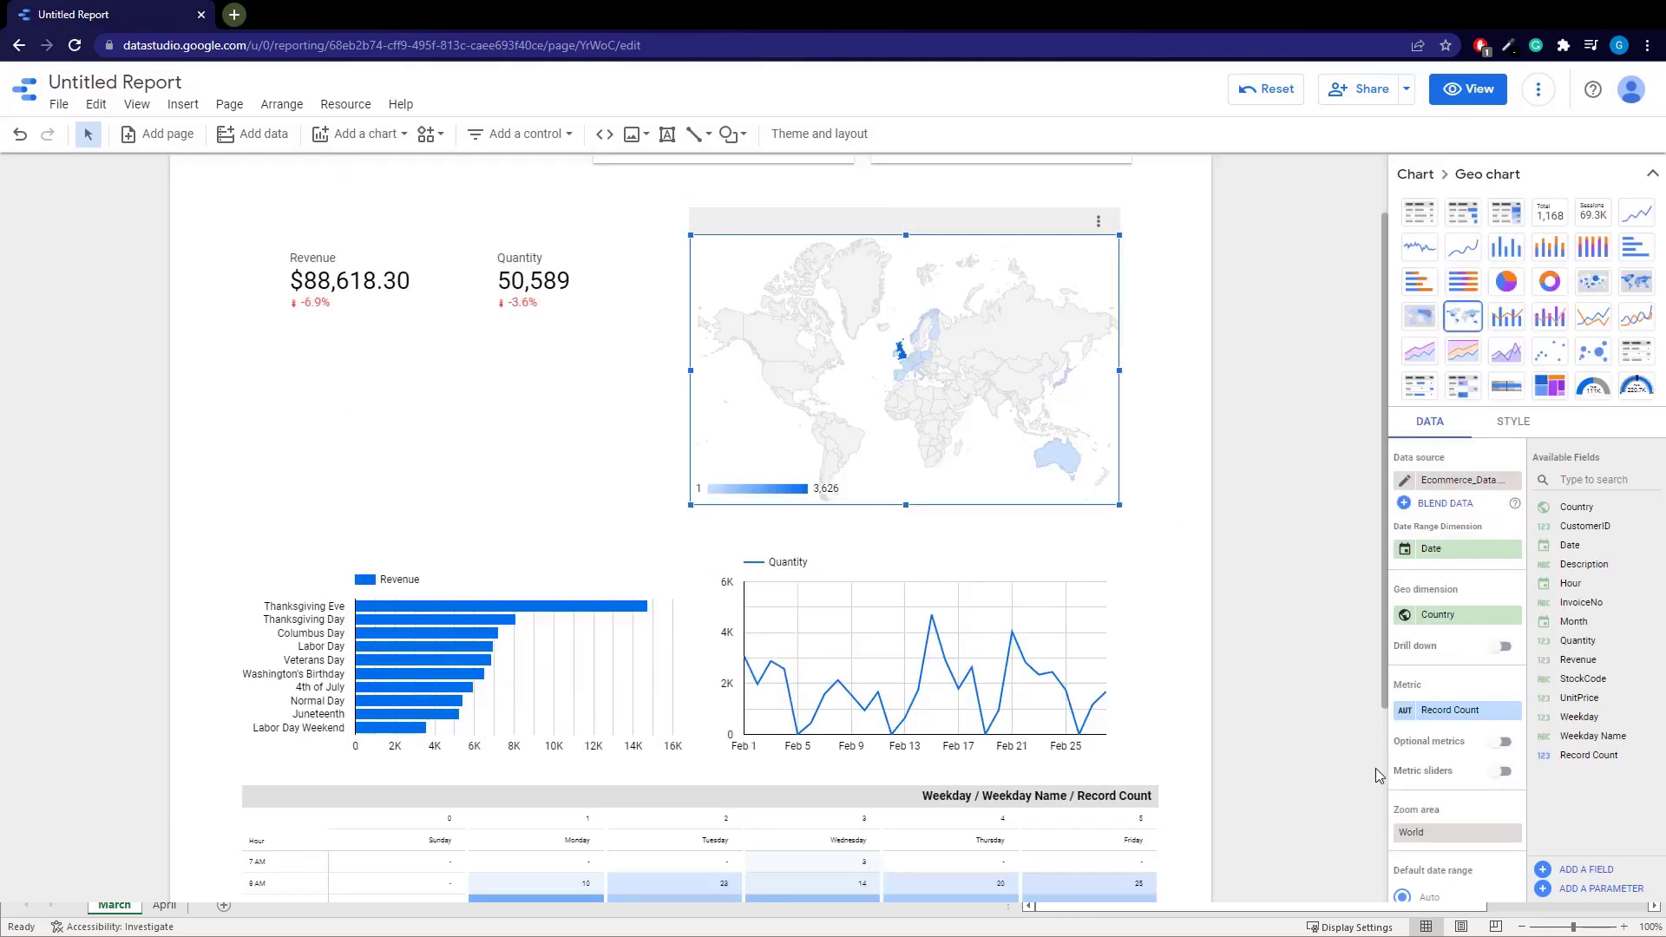
scroll(1377, 757, "down", 3)
scroll(1220, 446, "up", 2)
scroll(1187, 462, "down", 2)
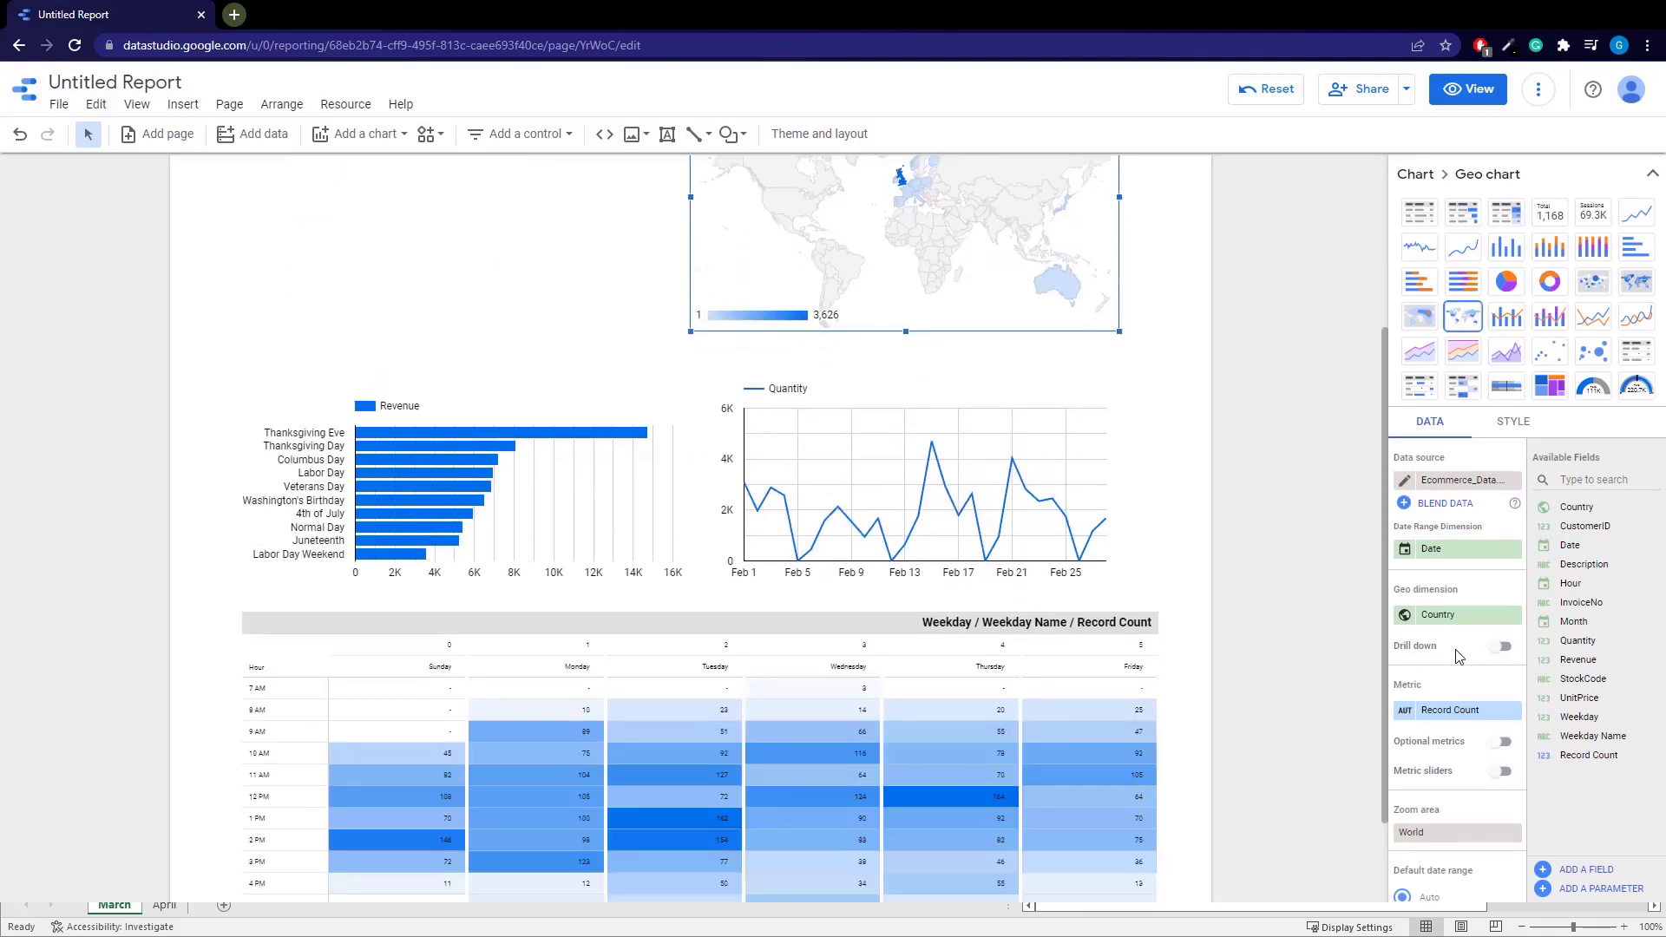
Inspect the geo chart's interaction settings and the record counts of Australia and the United Kingdom on the map
scroll(1458, 657, "down", 5)
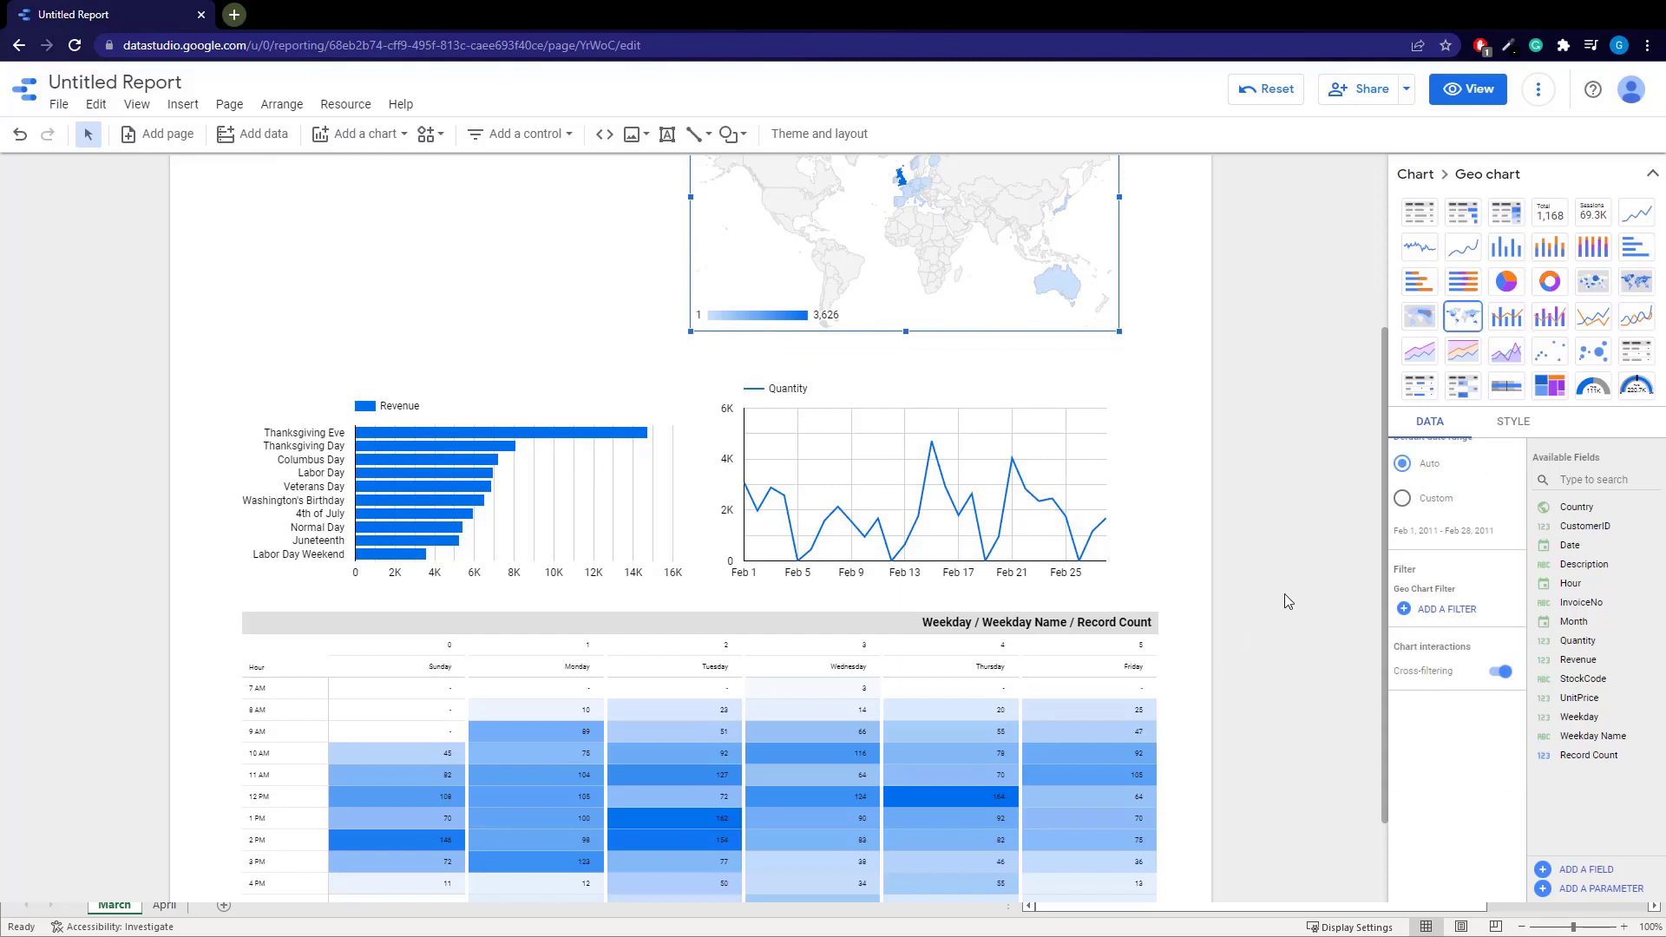
scroll(1249, 600, "up", 2)
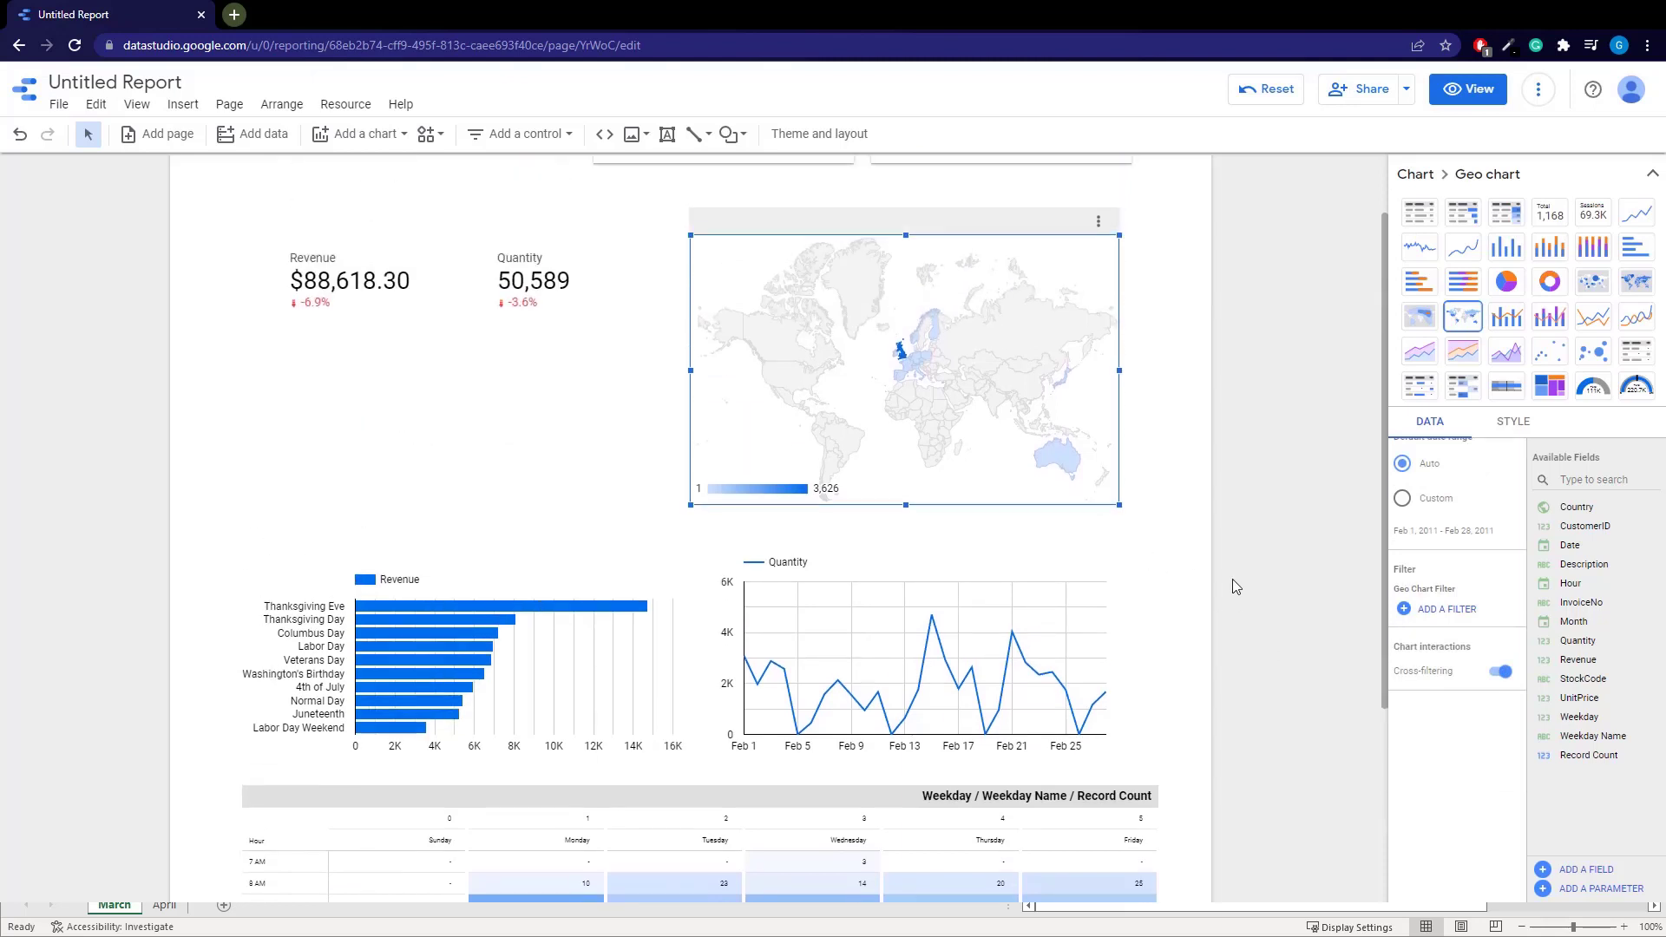
scroll(1232, 586, "up", 1)
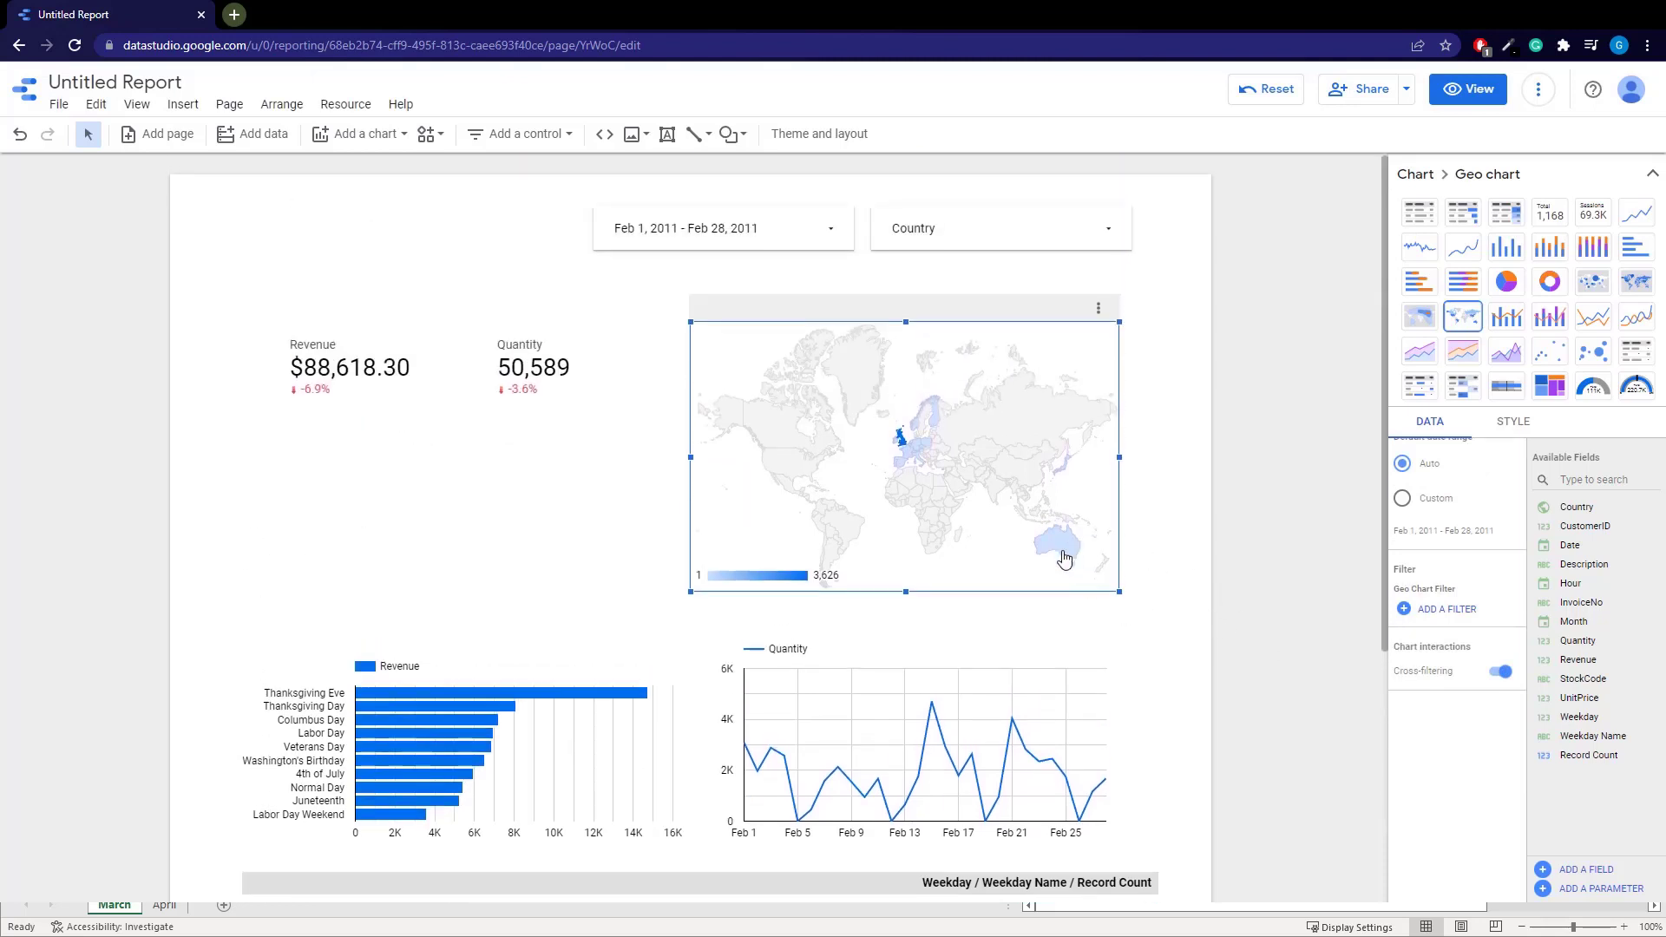
mouse_move(1070, 550)
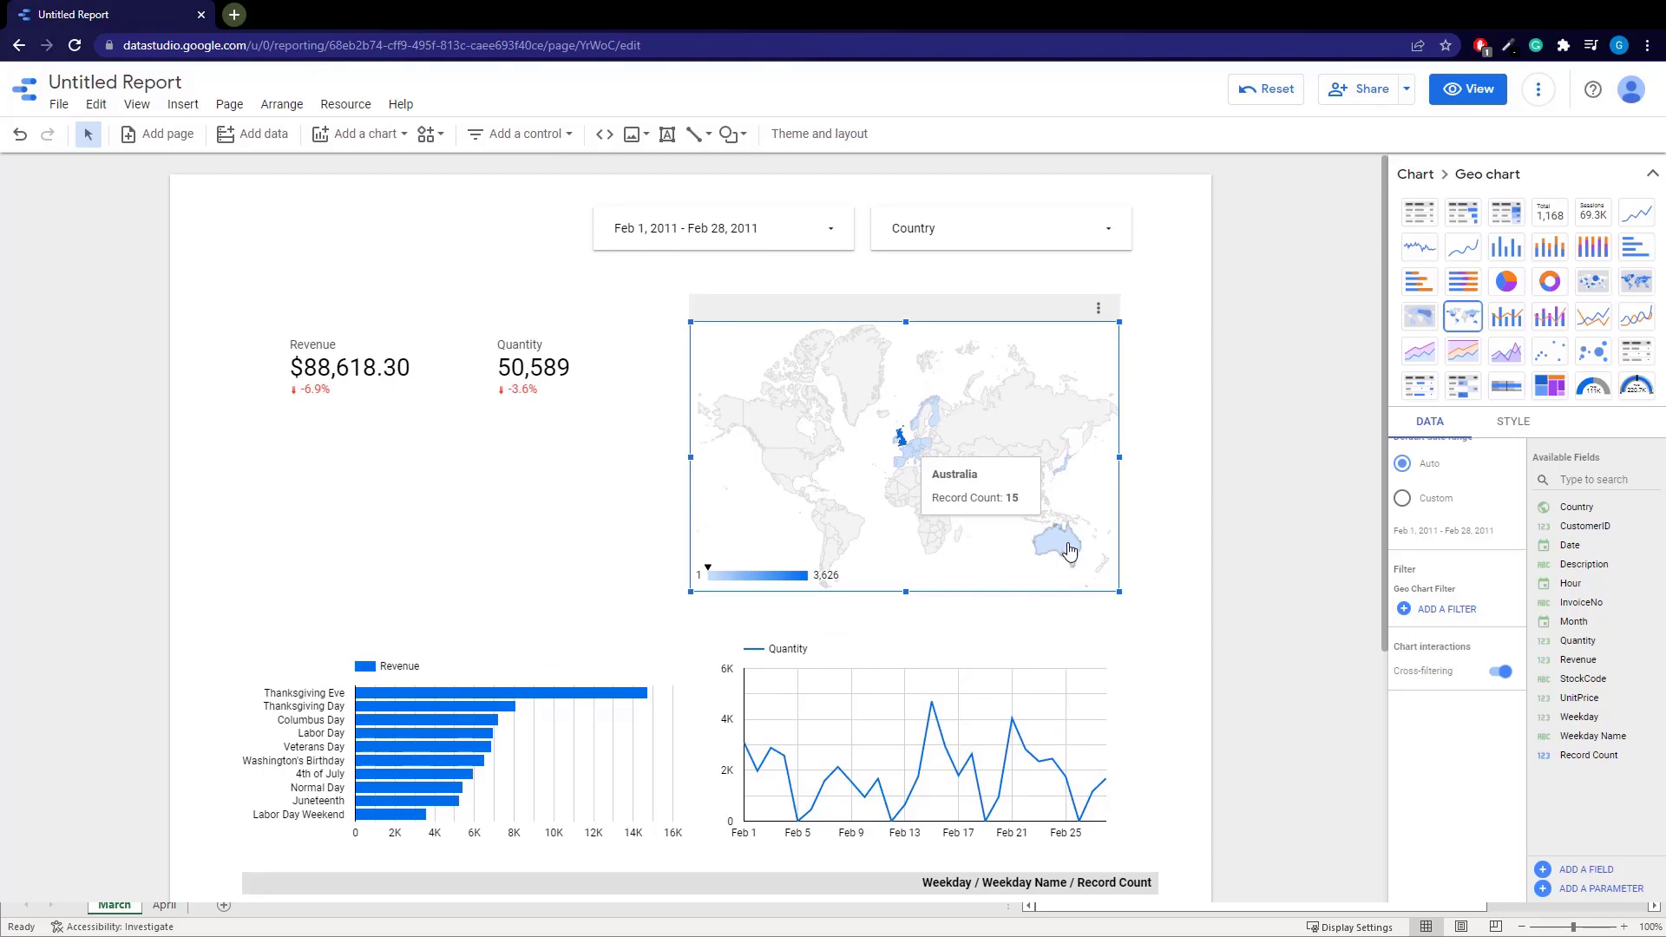
mouse_move(905, 448)
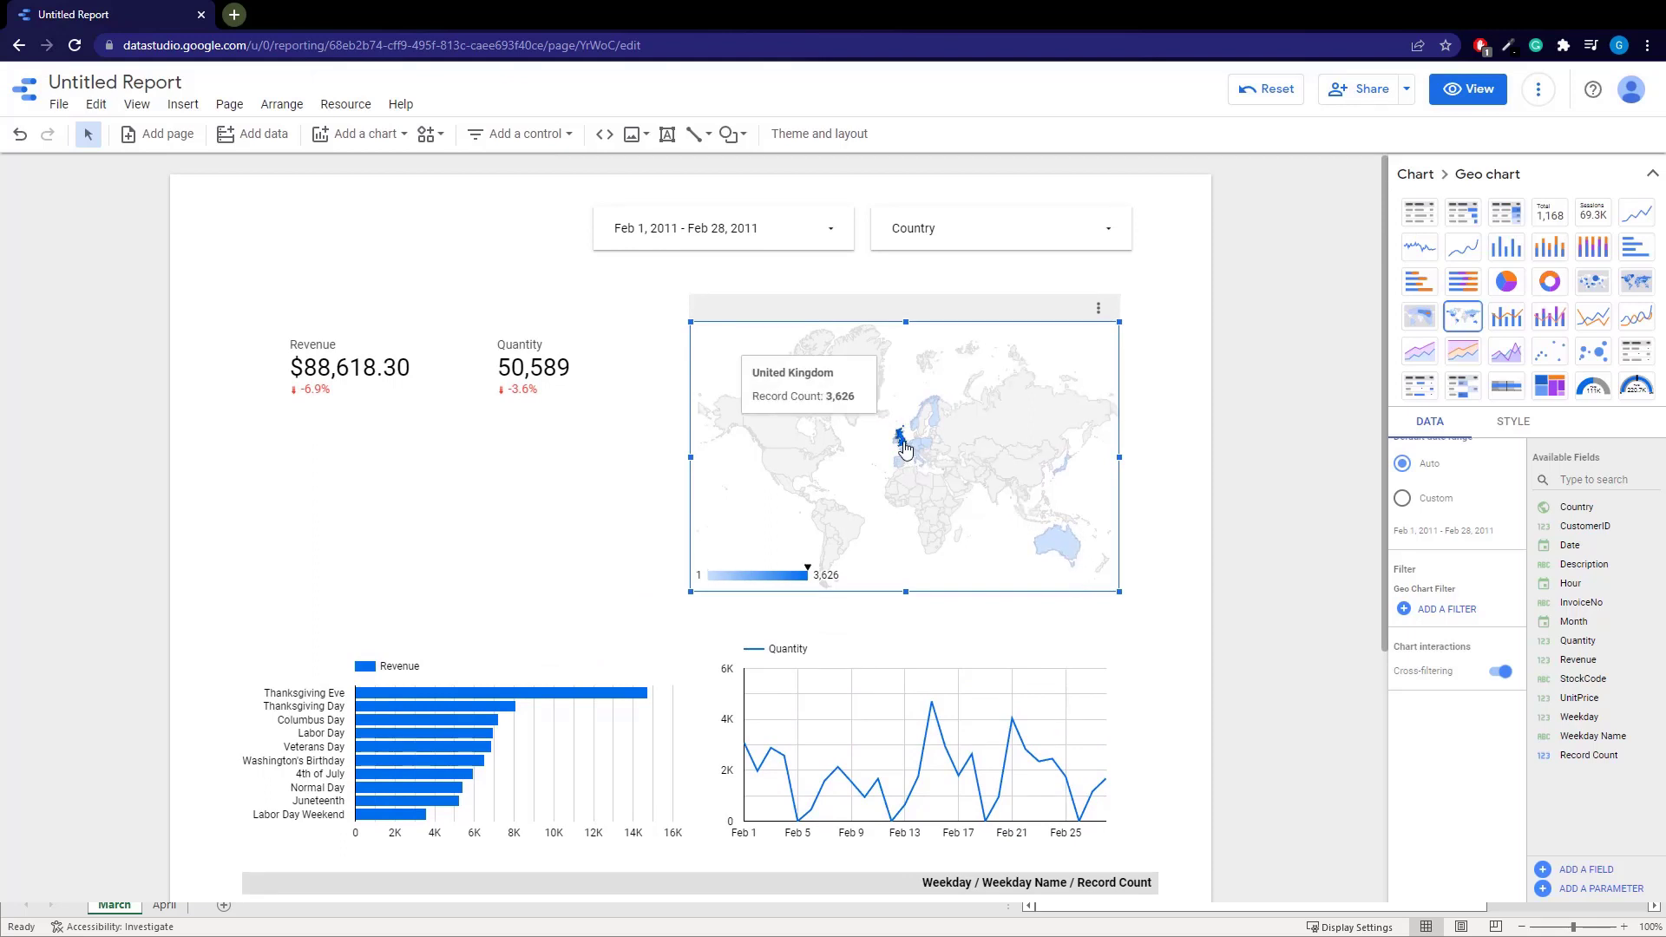
Try cross-filtering the report to Australia from the geo chart and check the lower charts and heatmap
left_click(1056, 556)
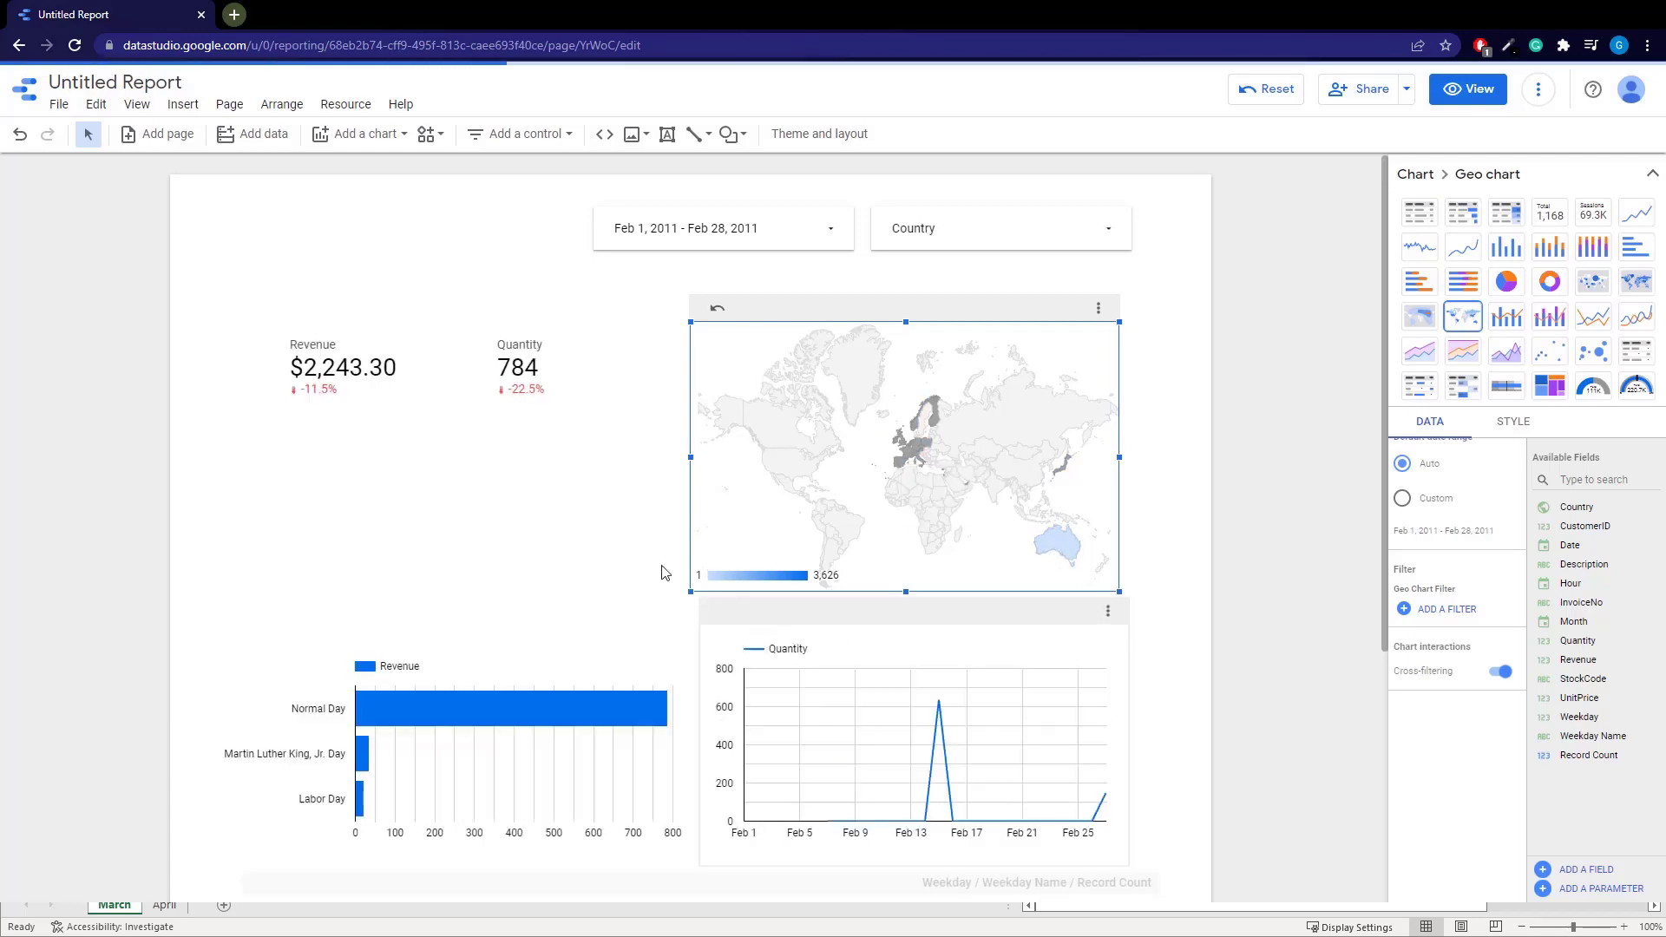
scroll(518, 586, "down", 4)
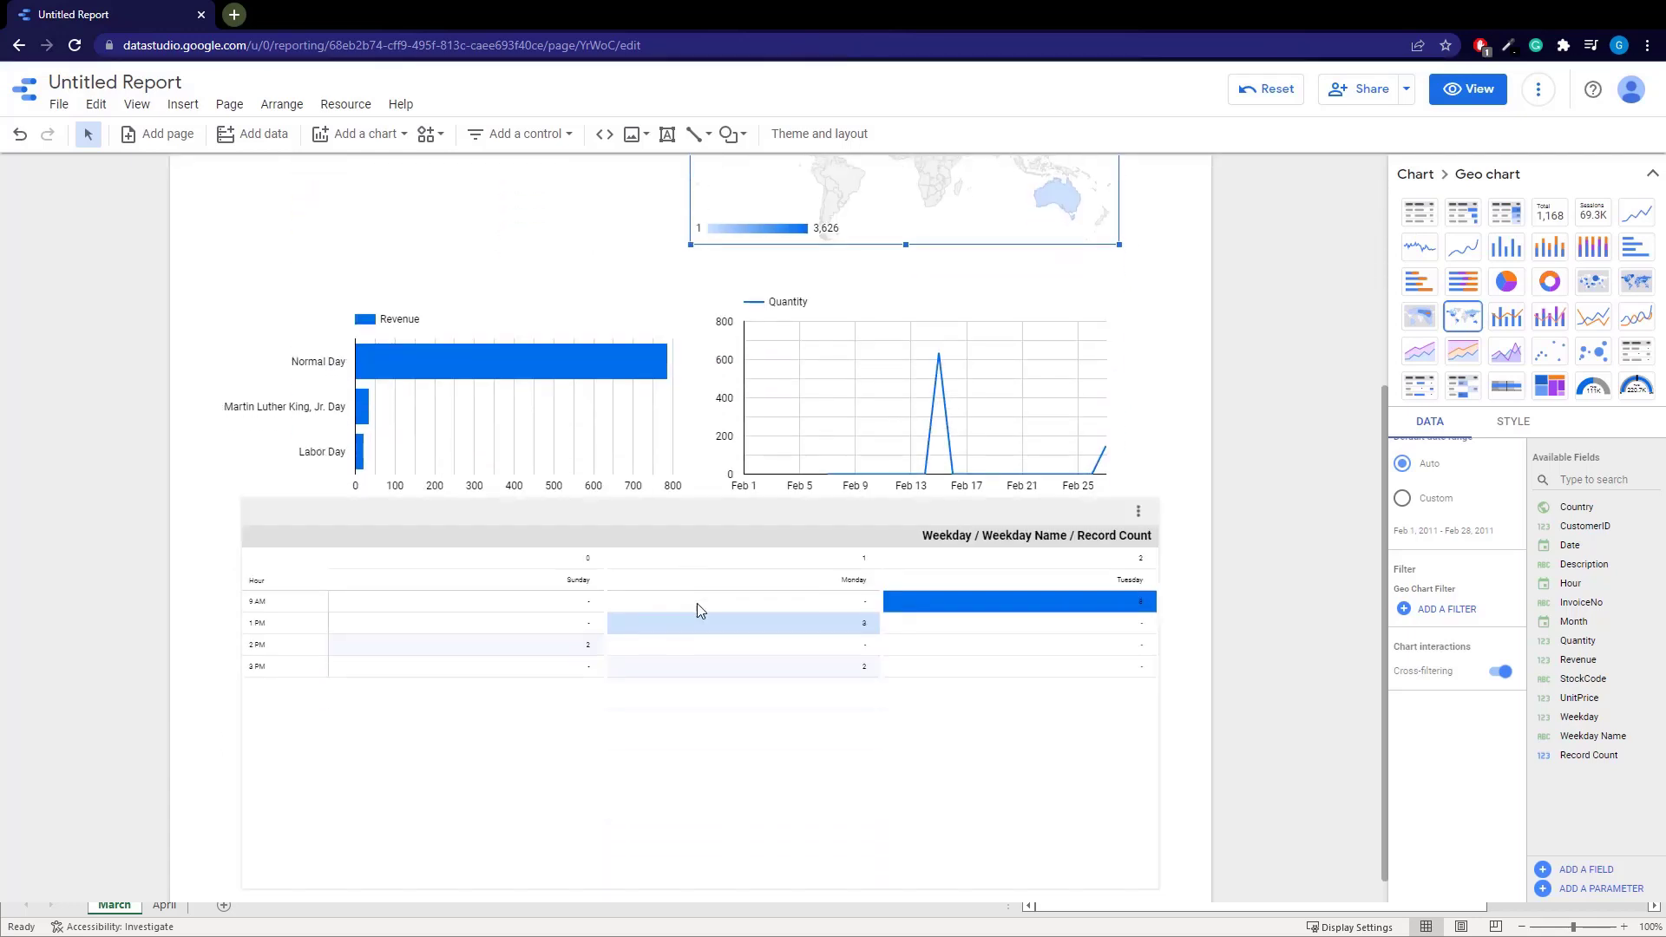
scroll(859, 495, "up", 3)
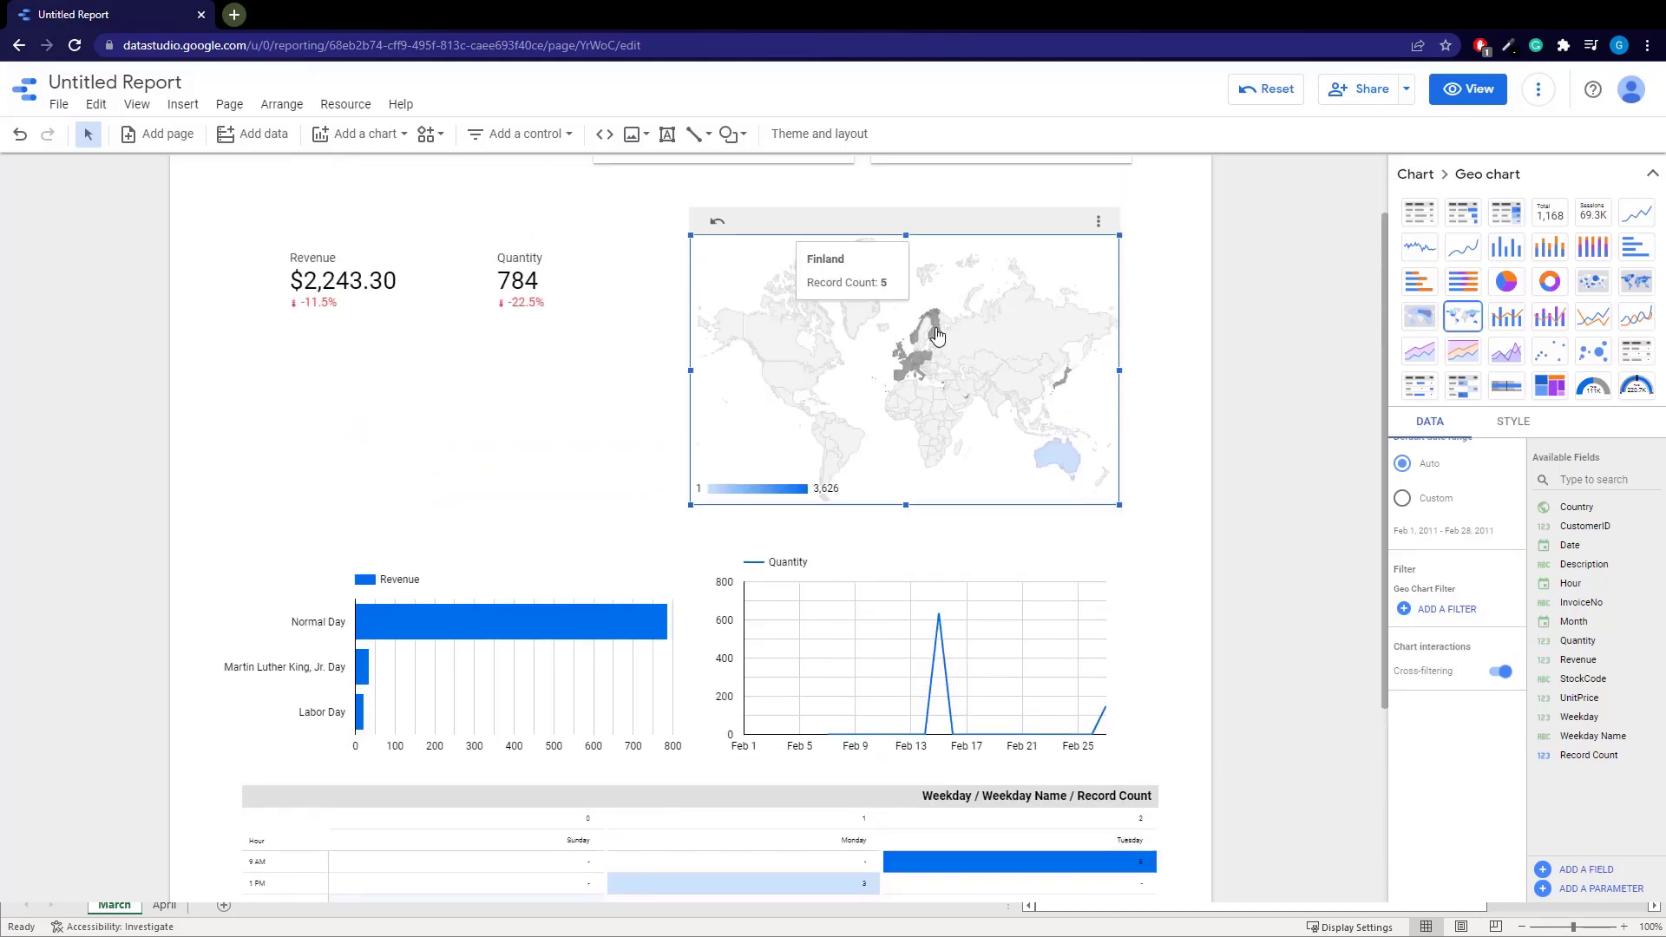
Try cross-filtering the report by Finland, Germany and France in turn on the geo chart, and check the Country control's list
left_click(936, 335)
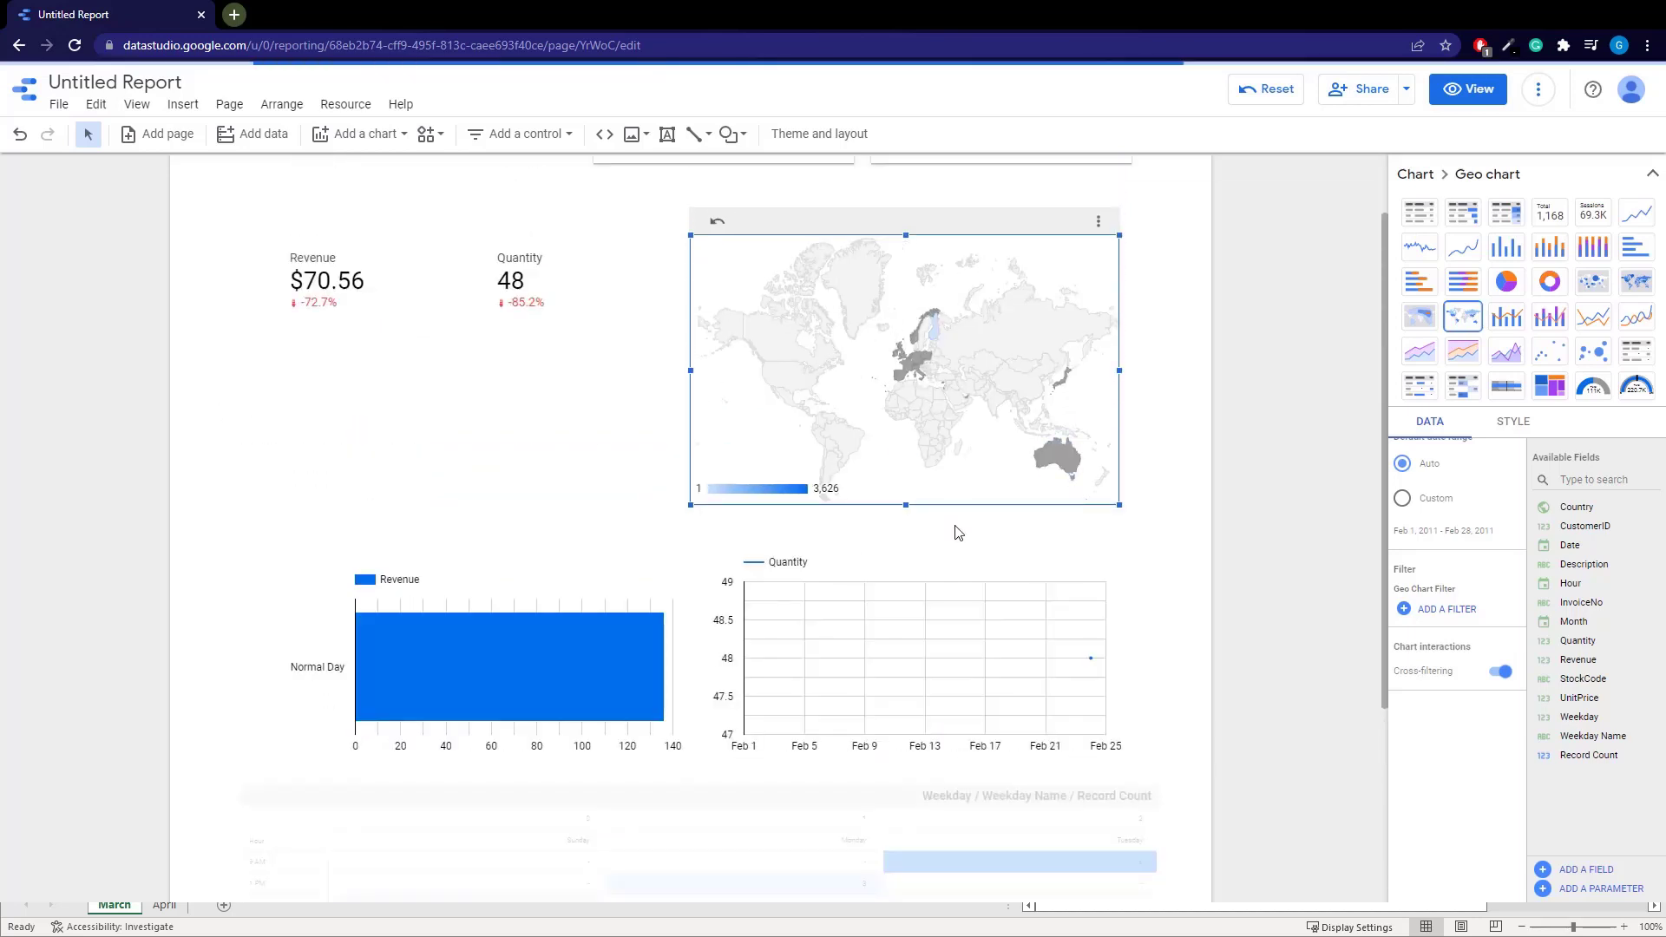
mouse_move(919, 372)
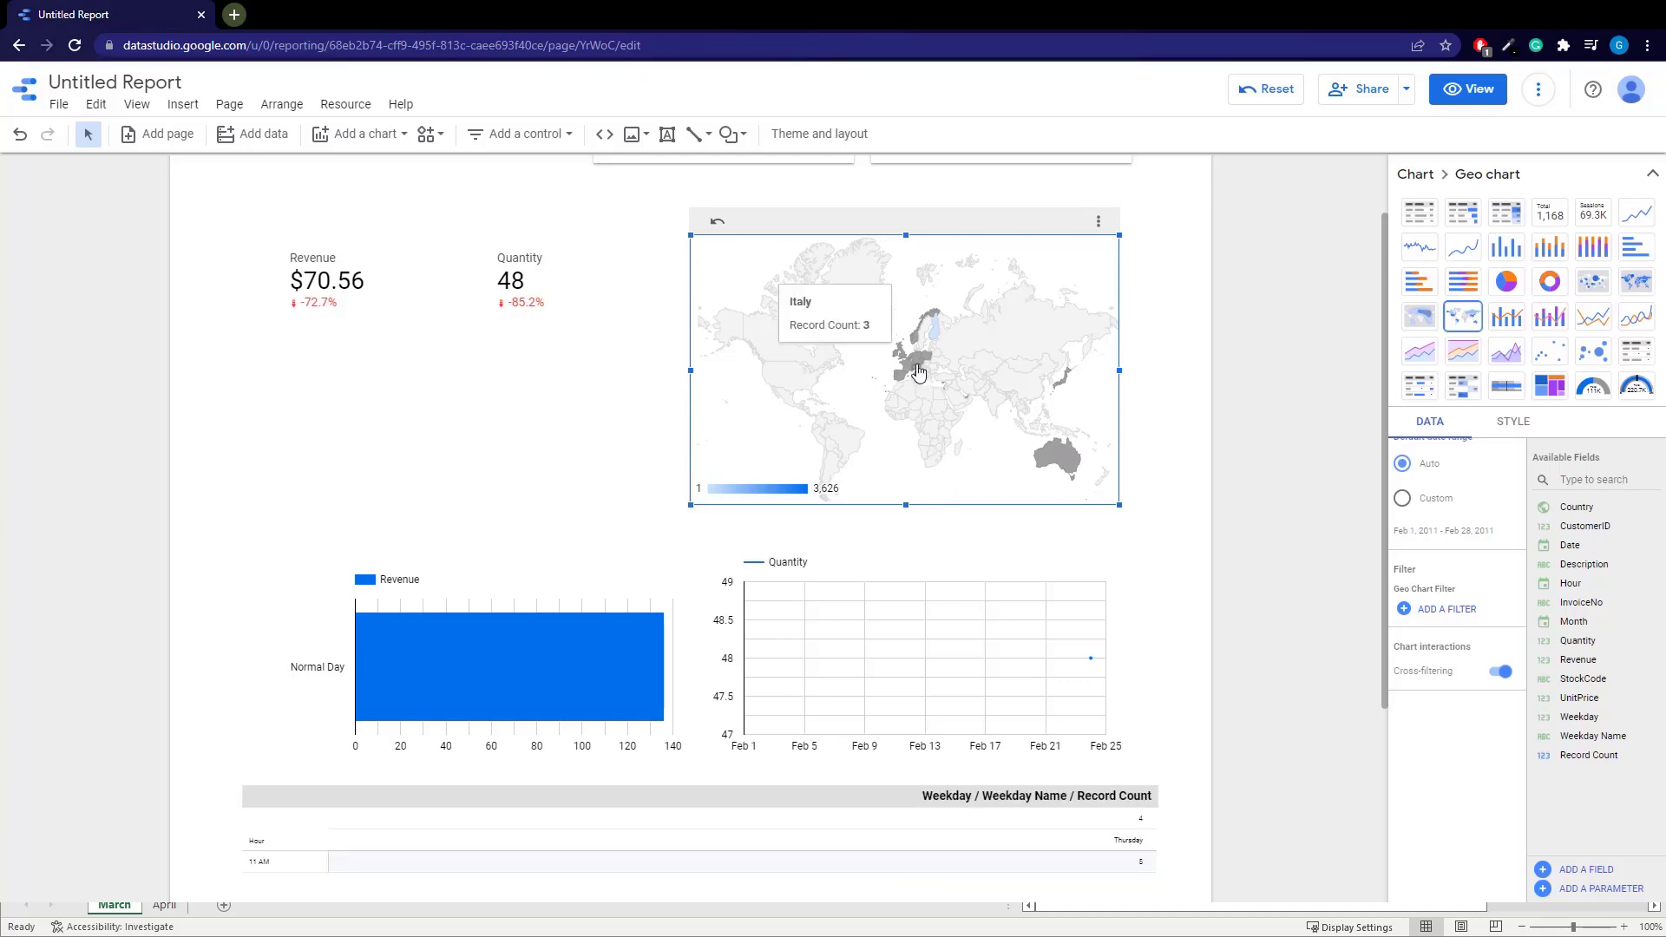
left_click(920, 367)
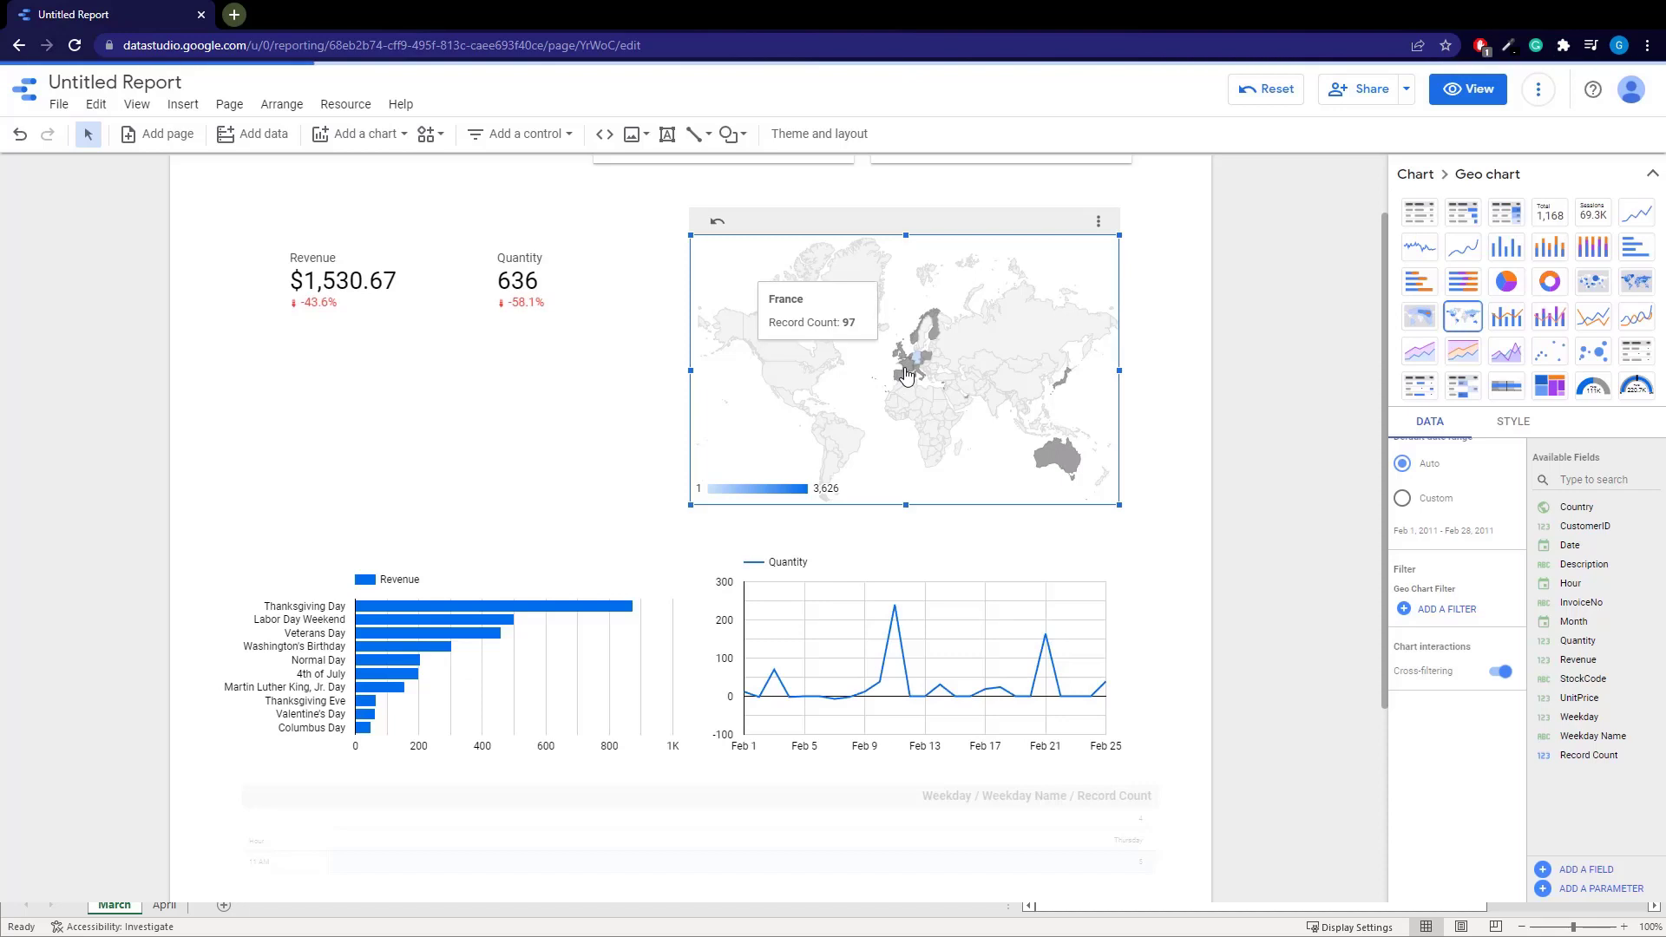
left_click(902, 379)
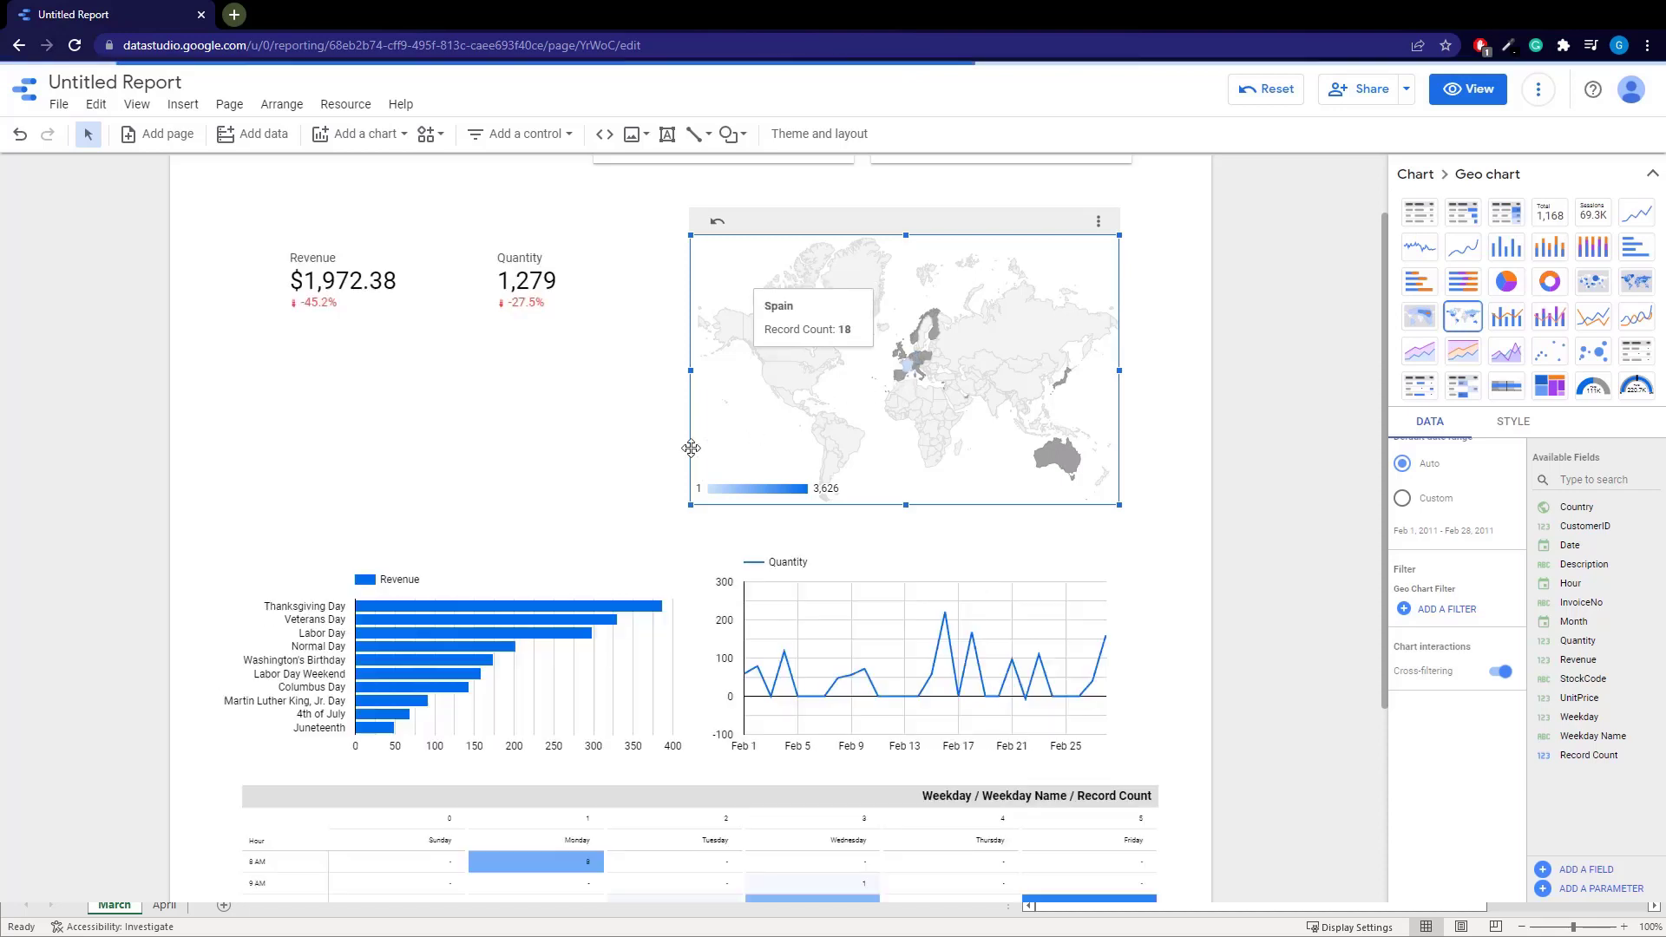
scroll(780, 477, "up", 1)
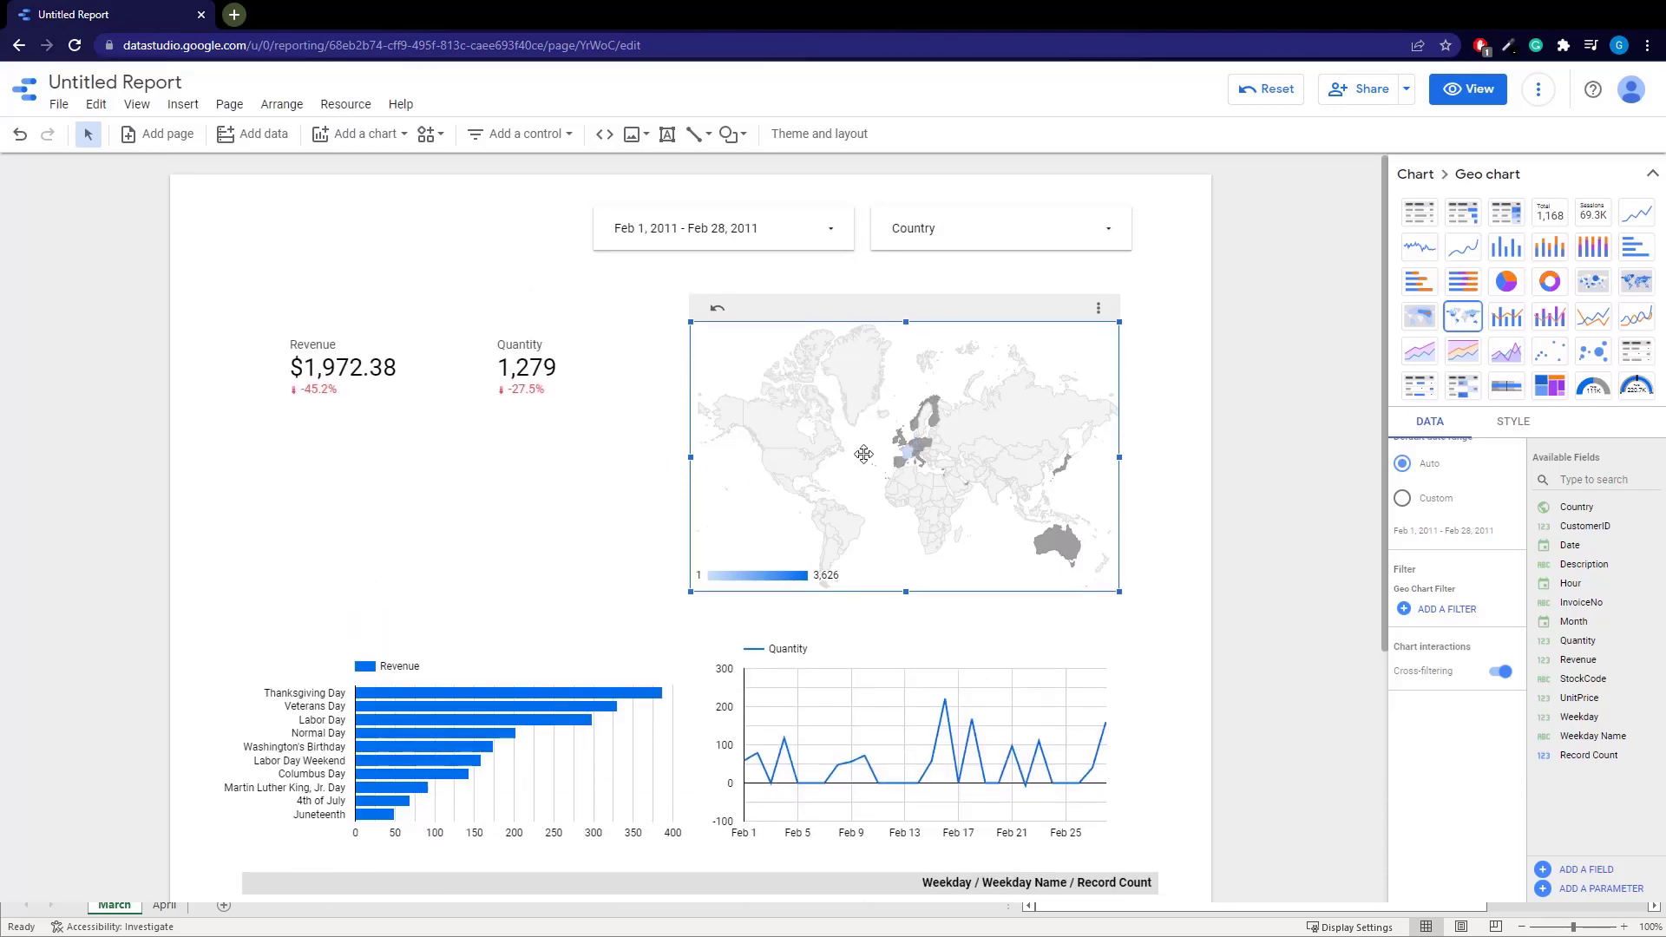
left_click(955, 236)
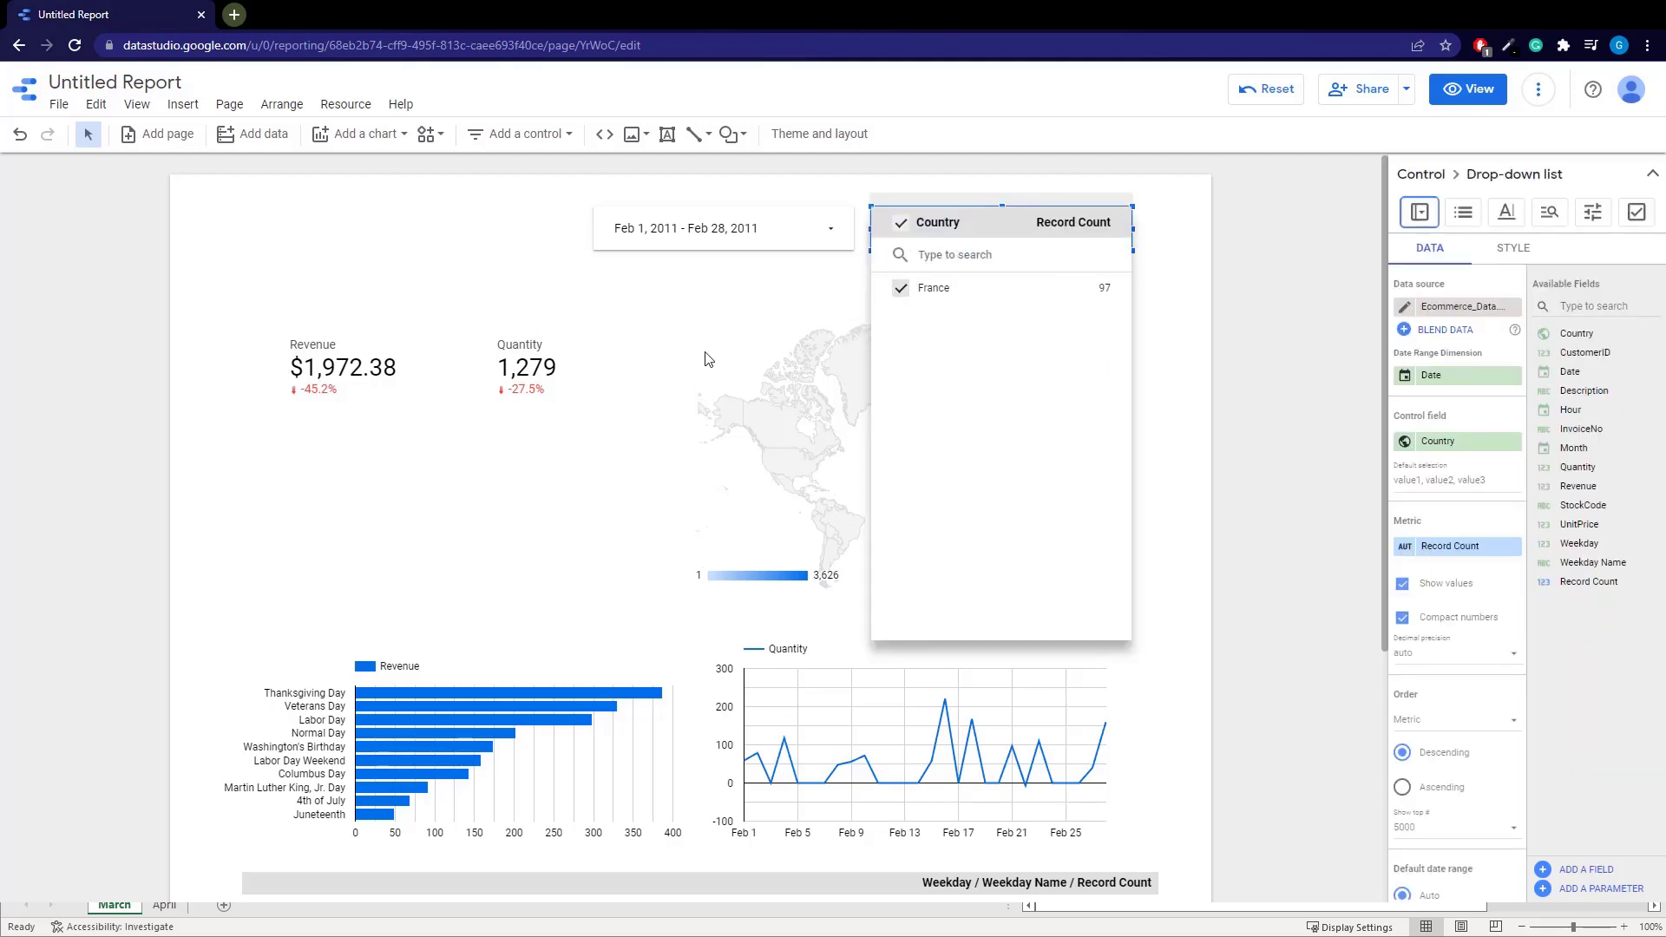
left_click(777, 493)
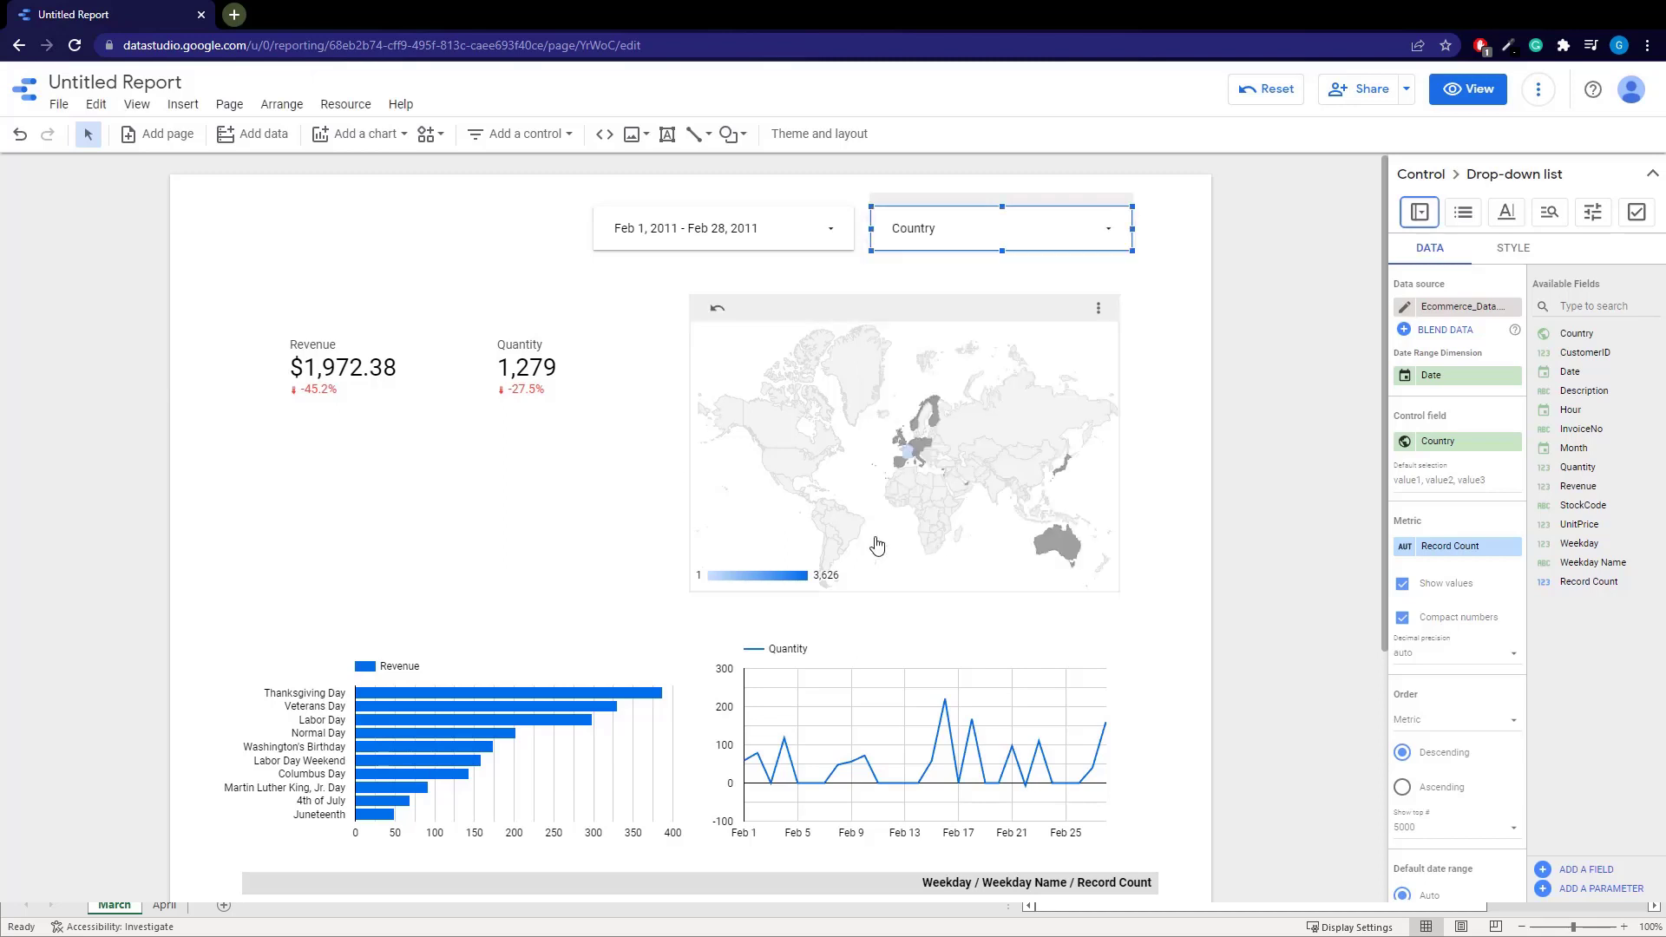
Try cross-filtering the report by Spain, France and Germany on the geo chart and review the heatmap
left_click(900, 471)
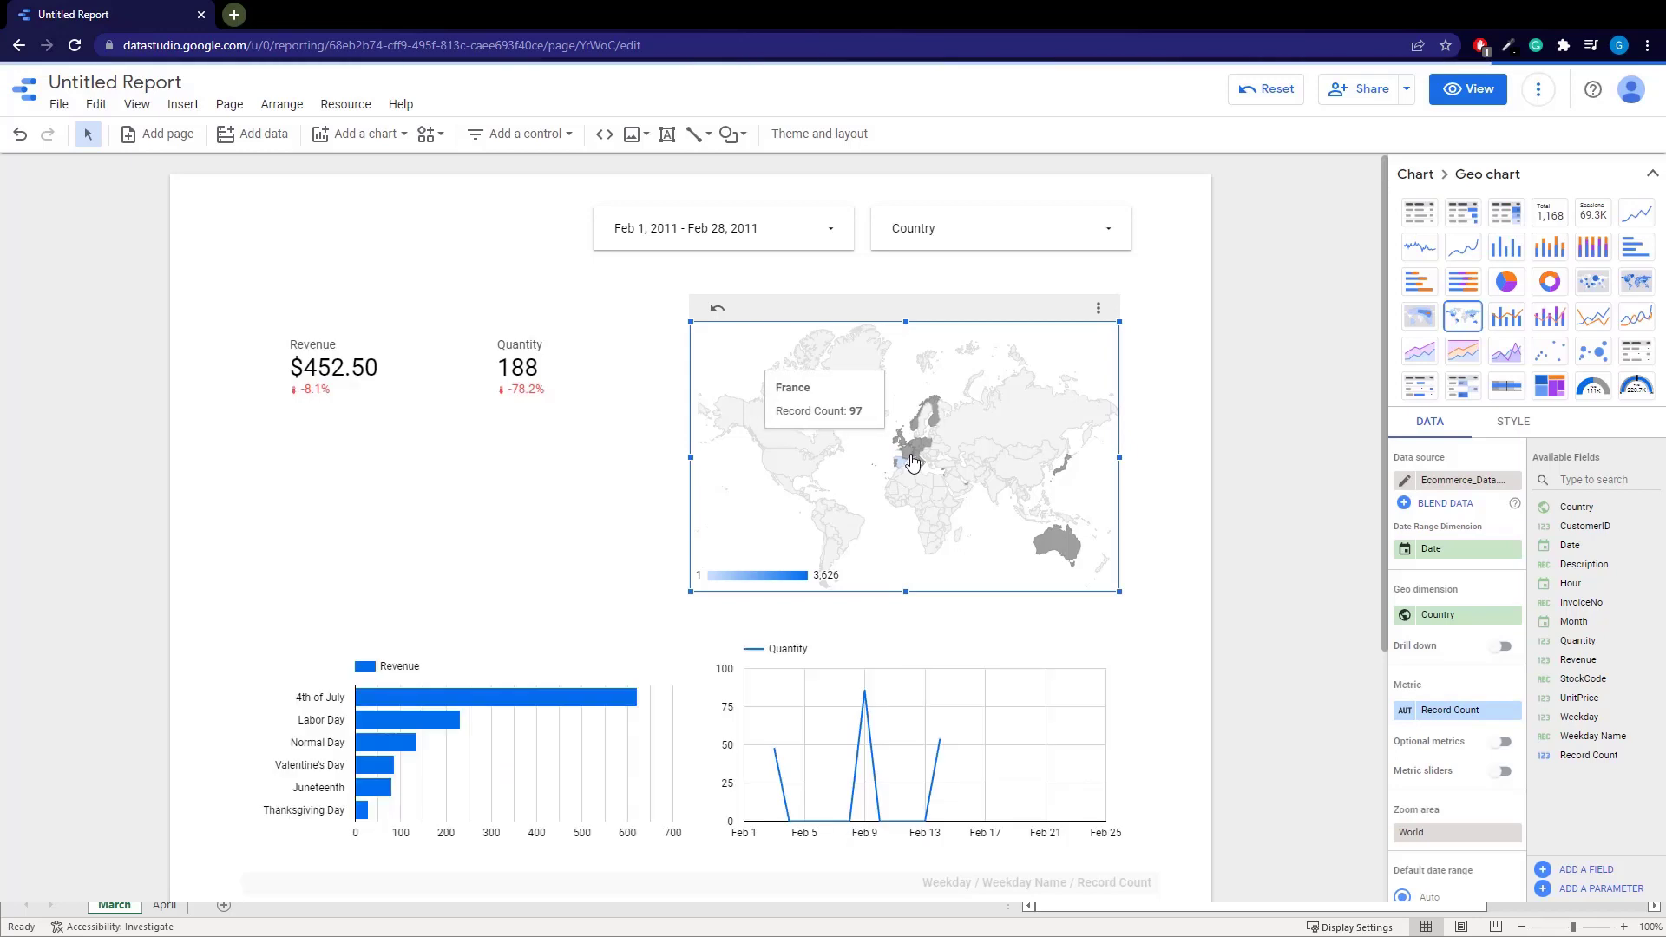
left_click(908, 456)
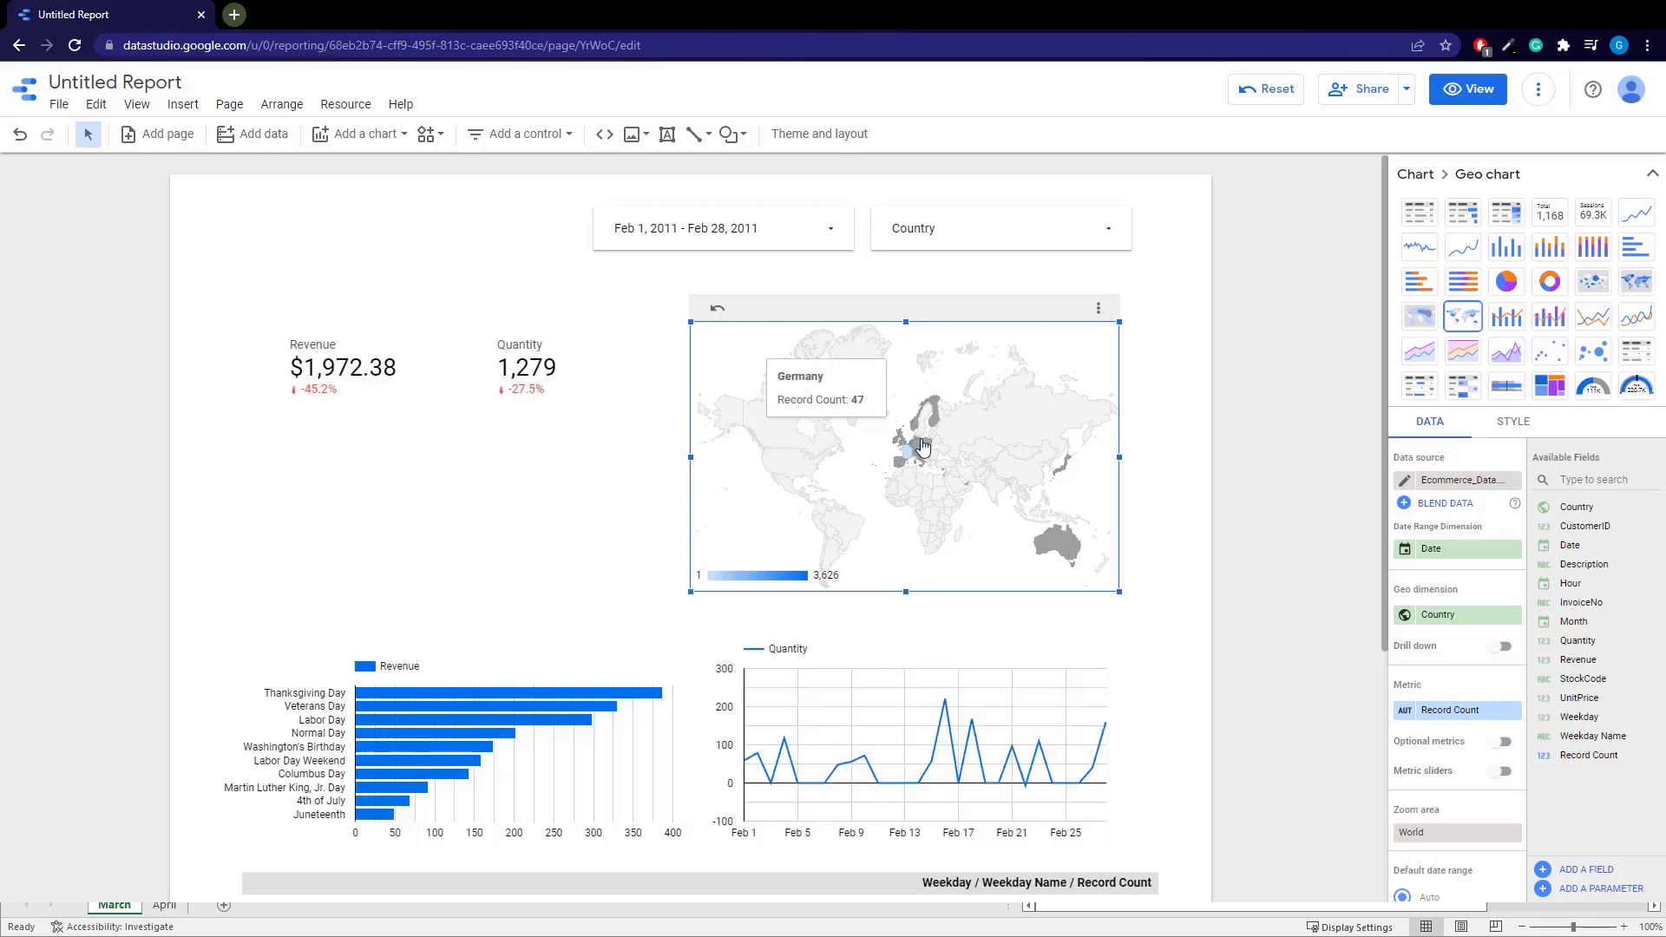
left_click(920, 452)
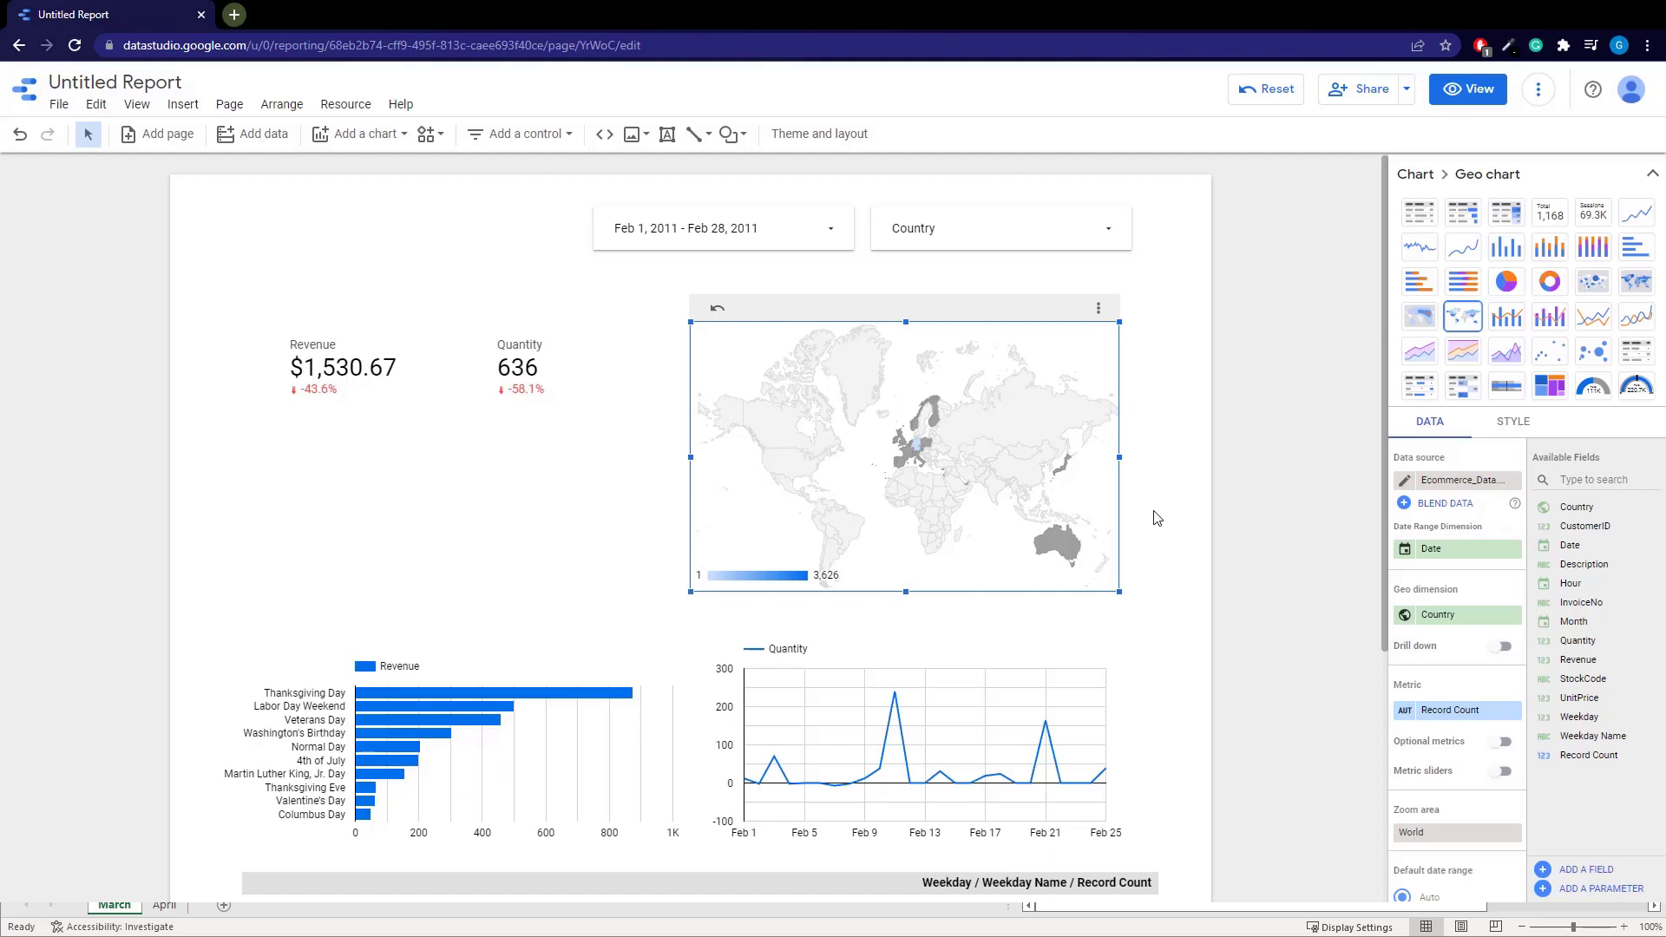
scroll(1171, 507, "down", 1)
scroll(1189, 516, "down", 3)
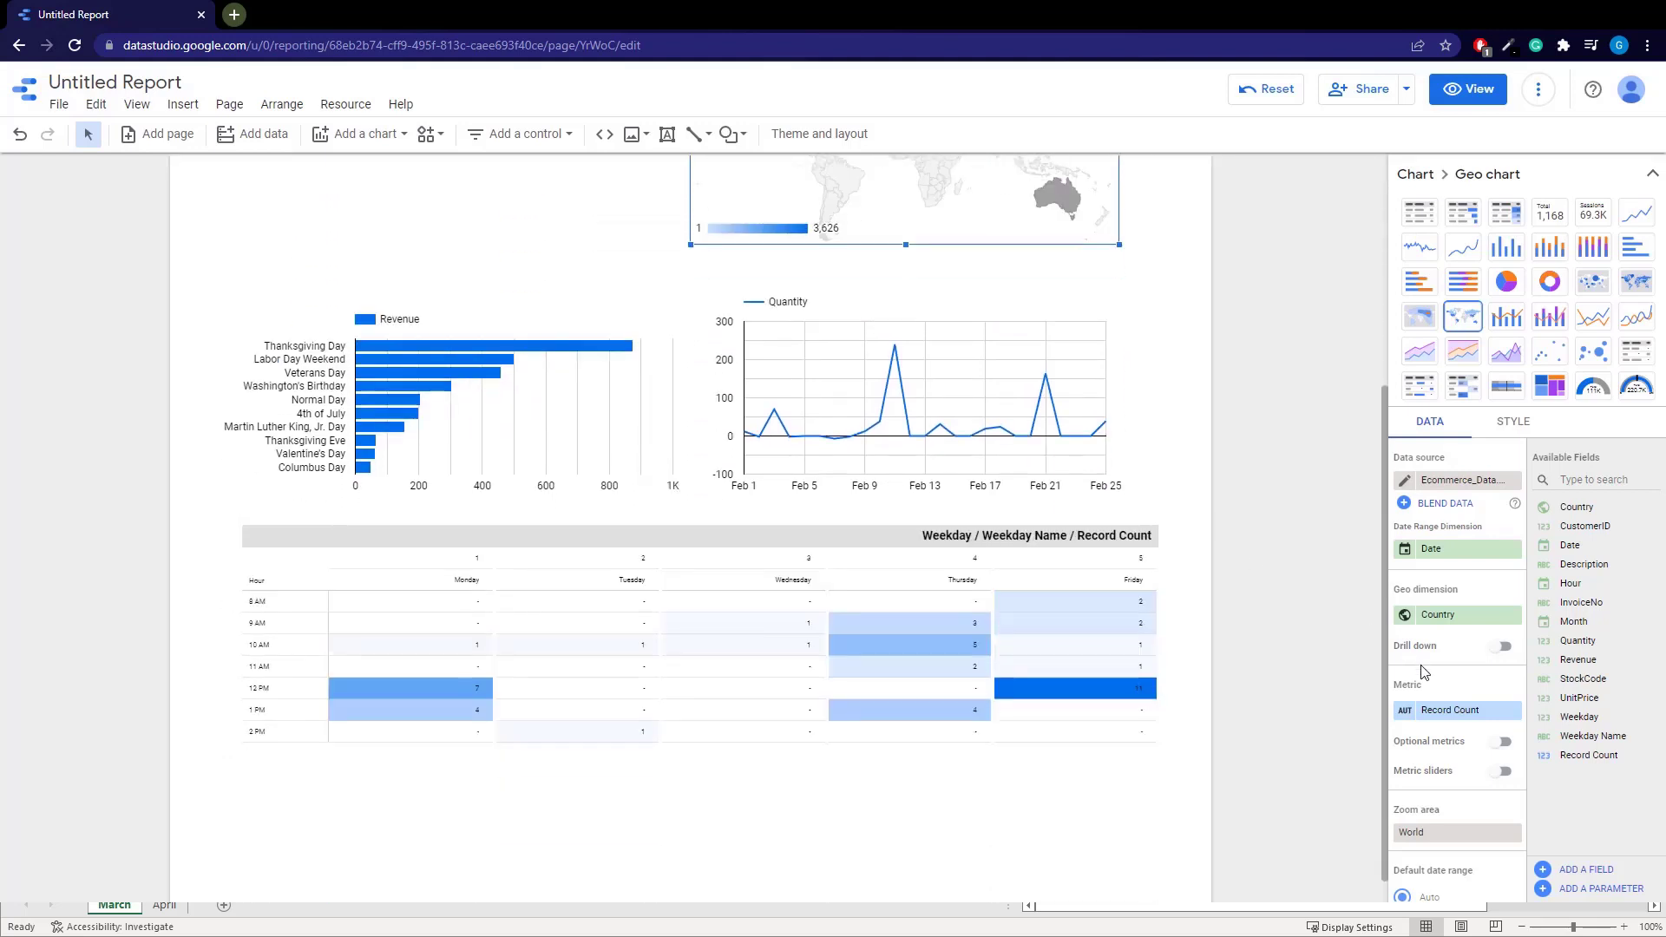
Turn off cross-filtering for the geo chart and shift the Revenue scorecard slightly to the left
scroll(1431, 686, "down", 4)
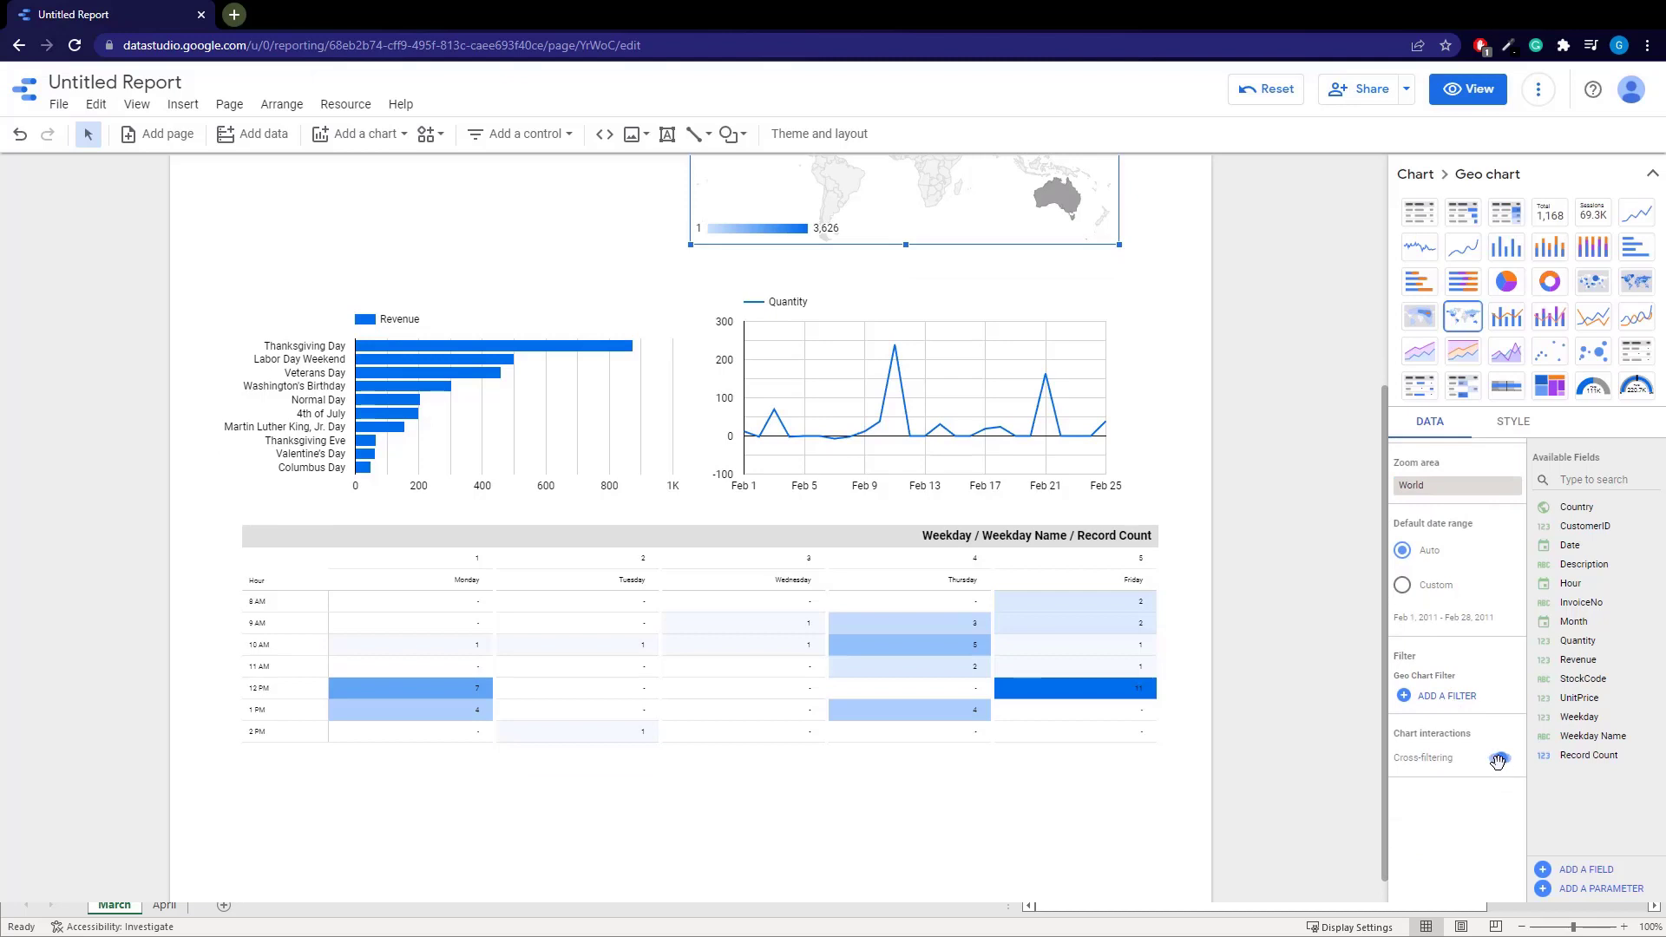
left_click(1498, 760)
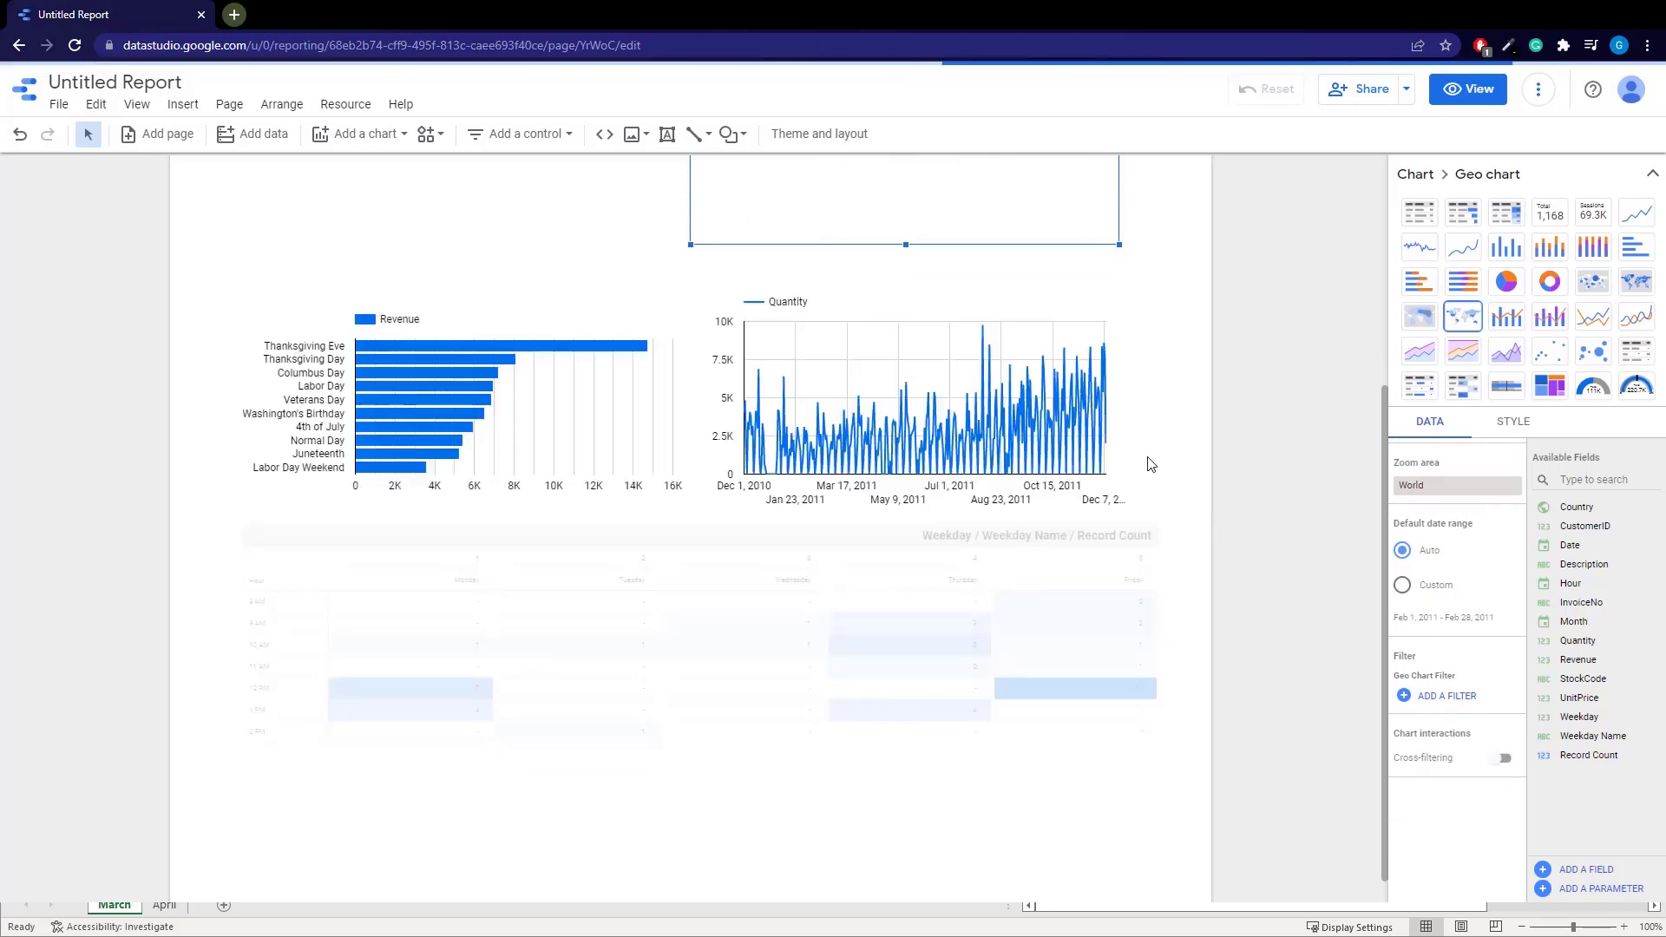
scroll(1154, 467, "up", 4)
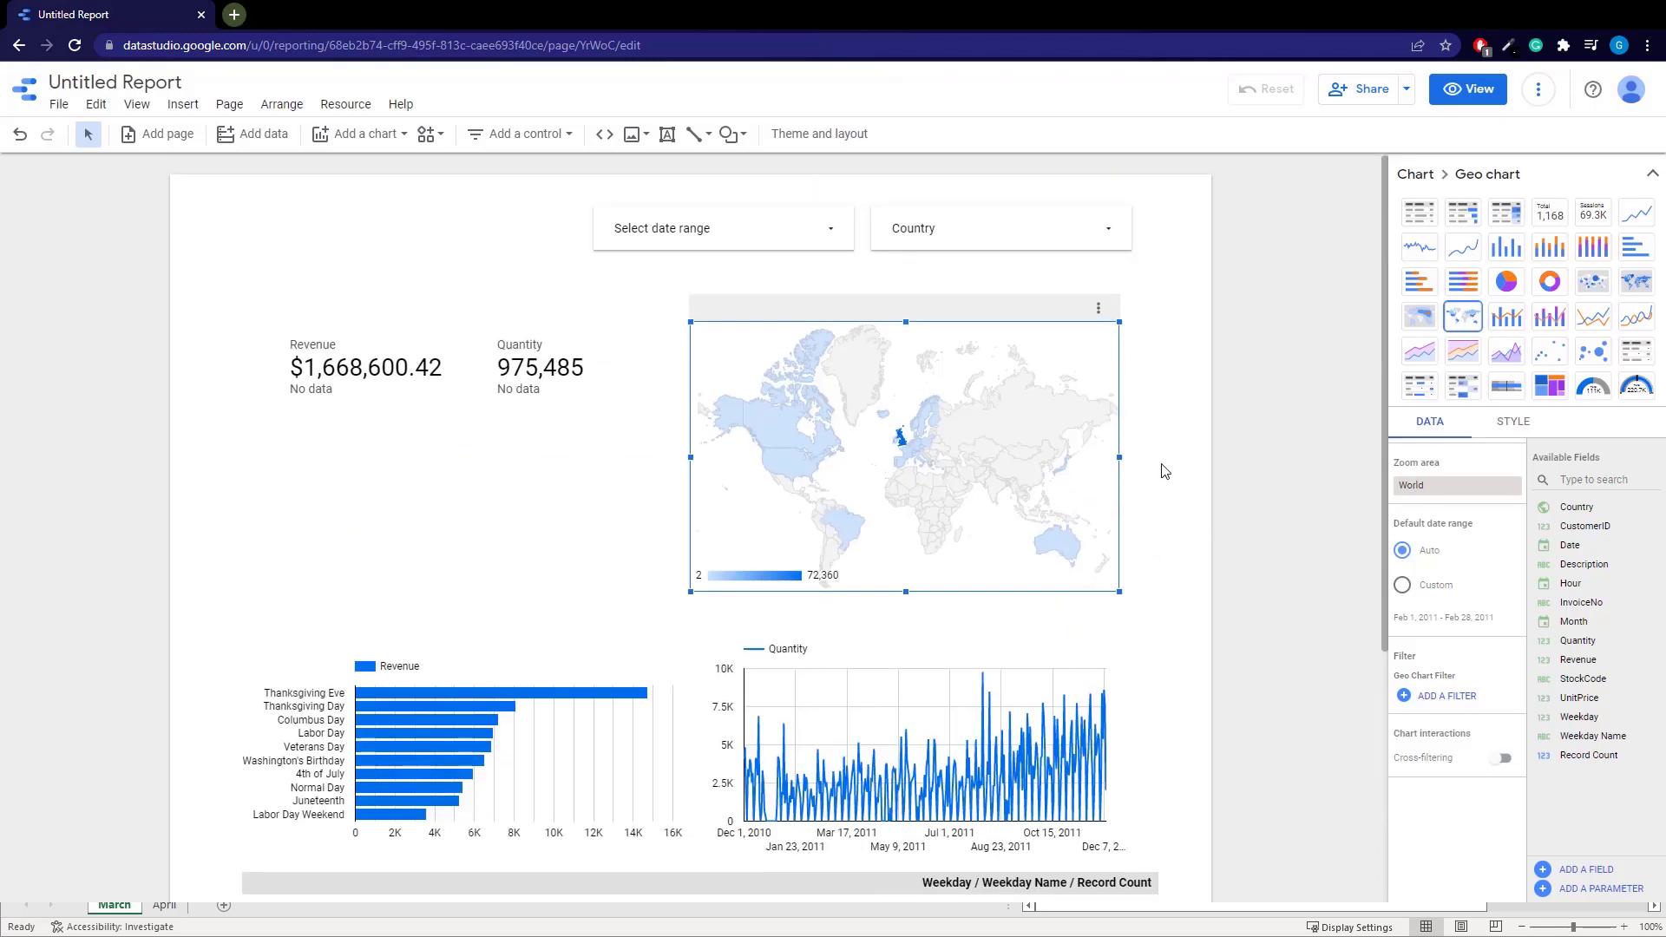
left_click(1164, 466)
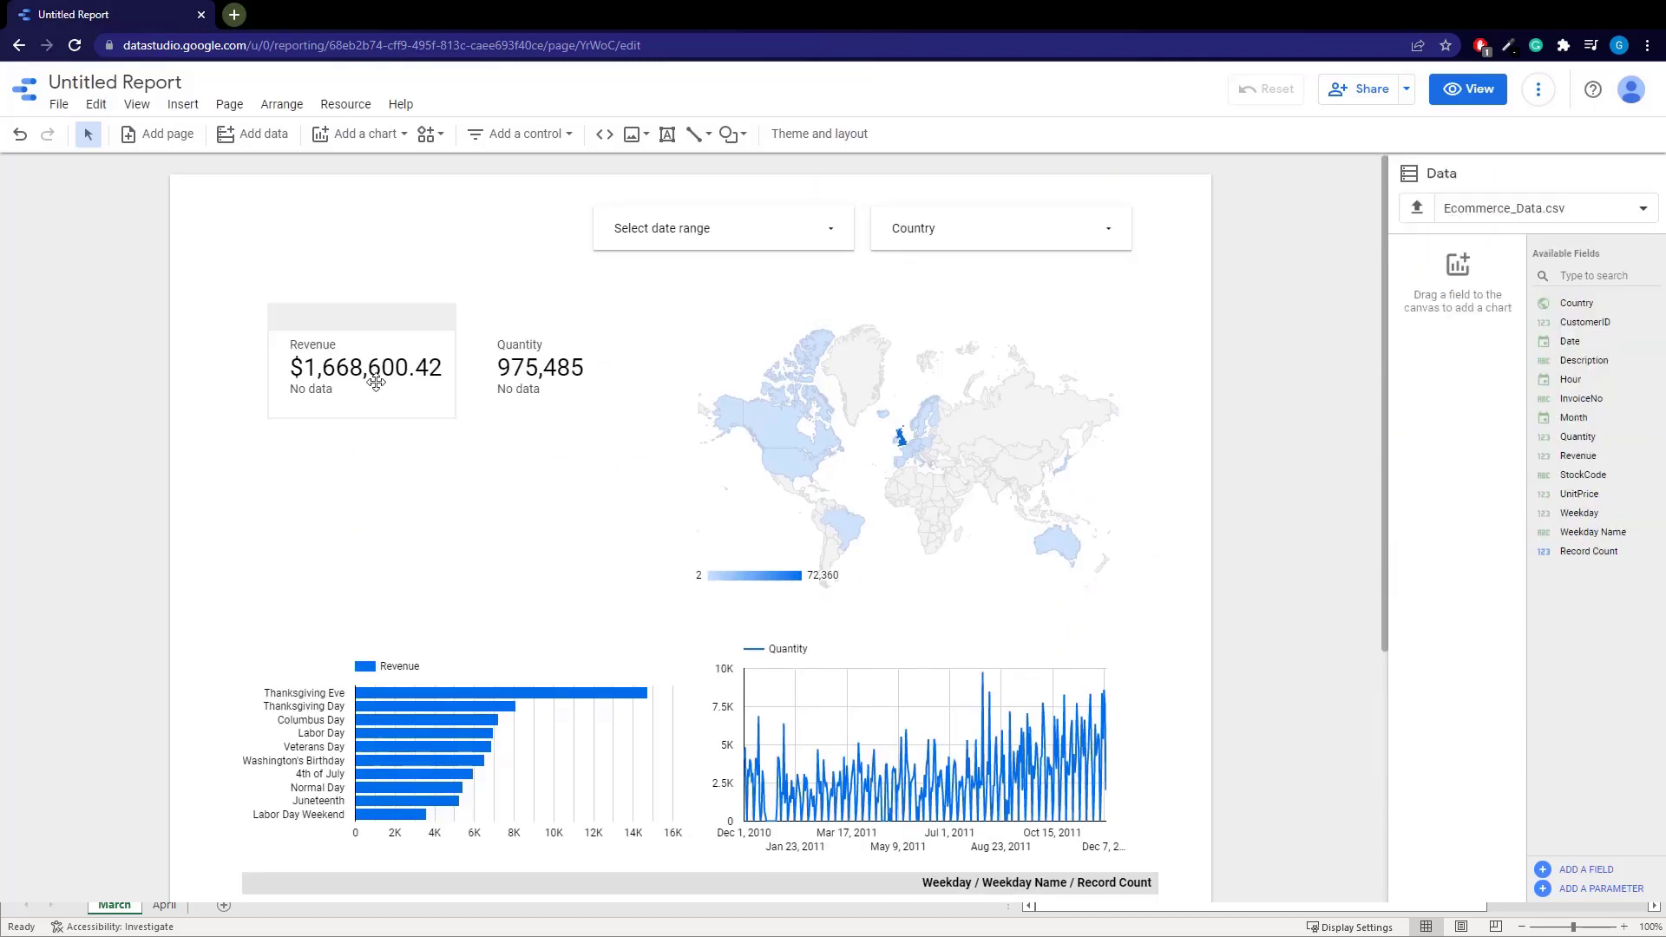
left_click_drag(376, 383, 346, 375)
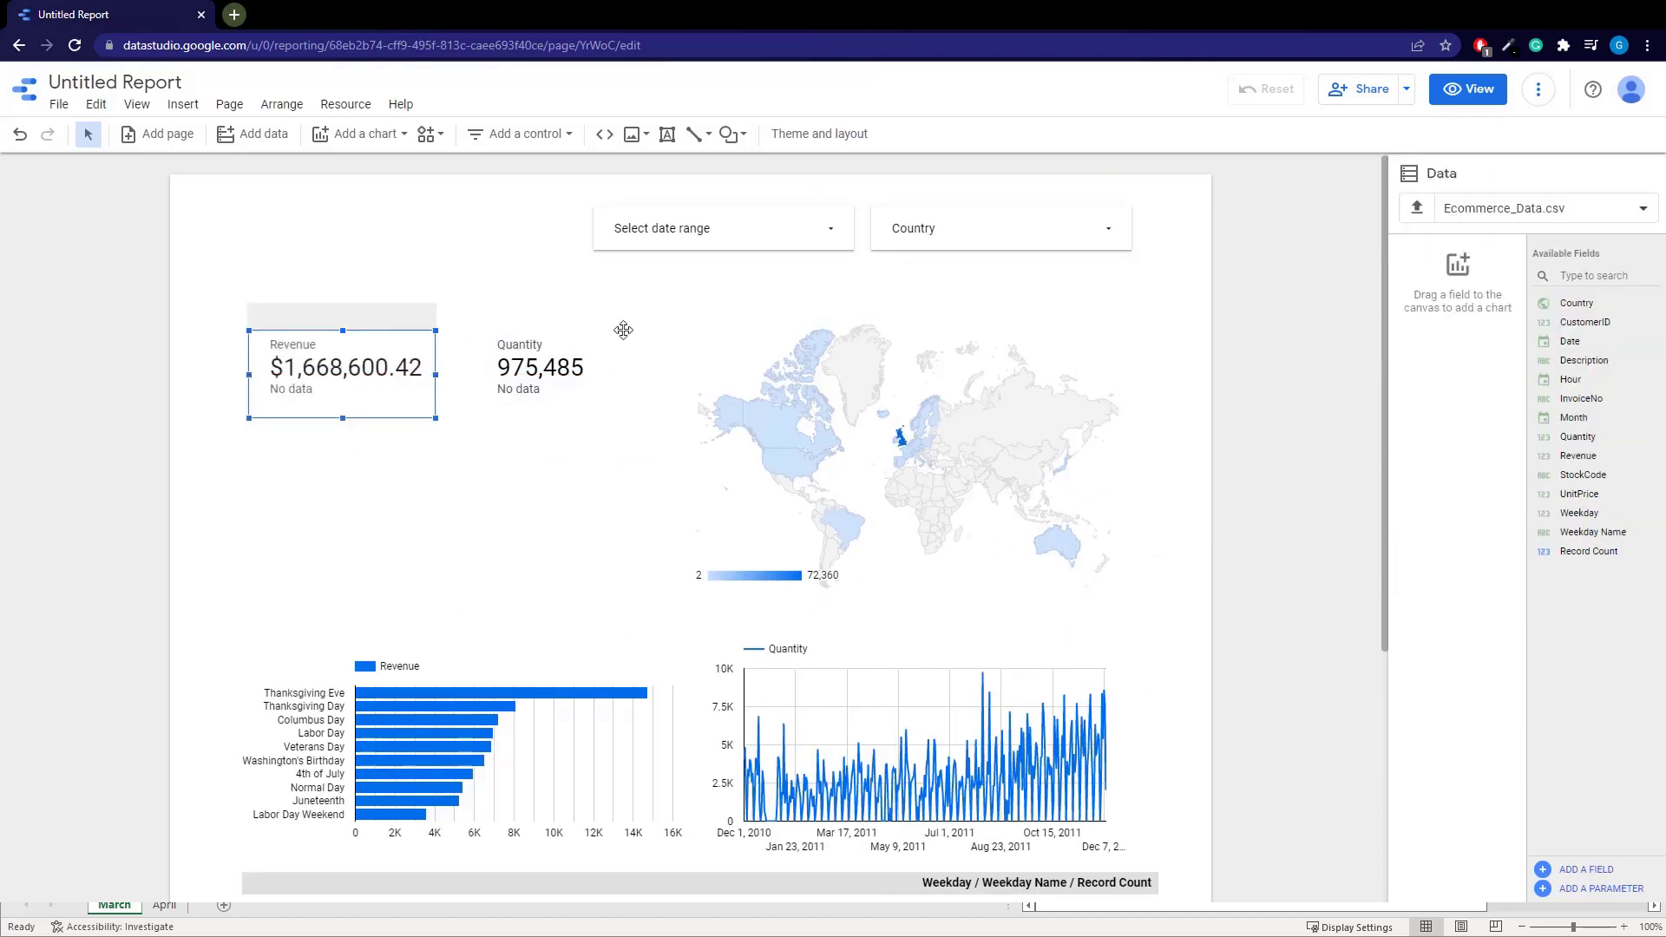
Set the start date of the date range control to March 1, 2011
left_click(747, 246)
left_click(749, 244)
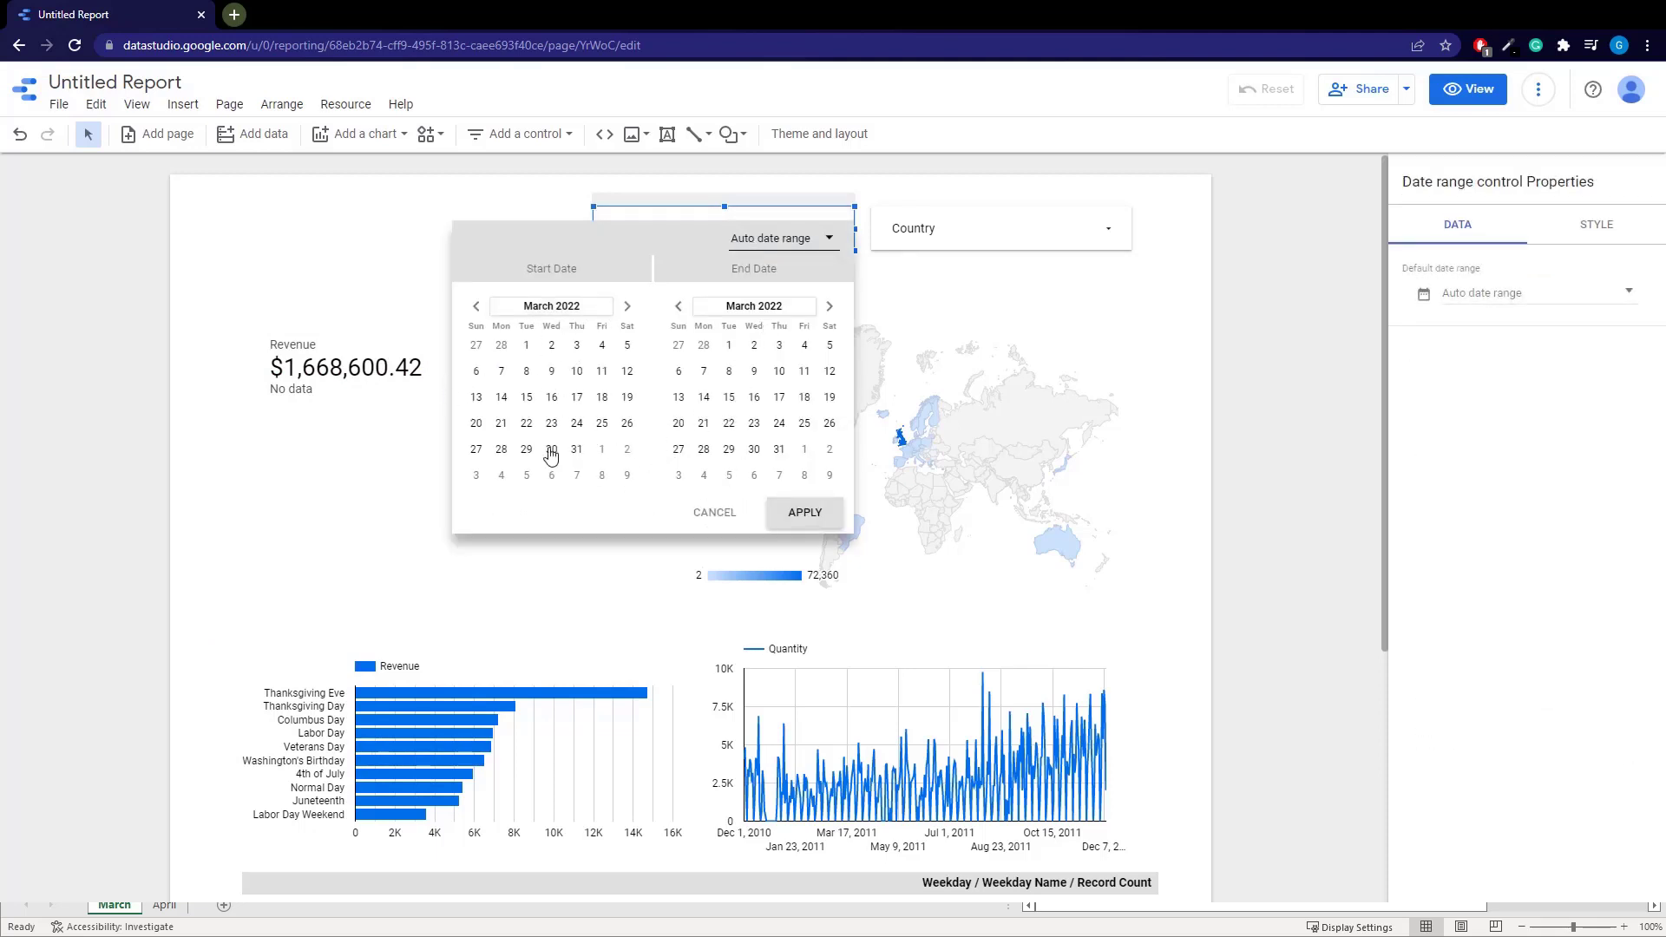
left_click(564, 308)
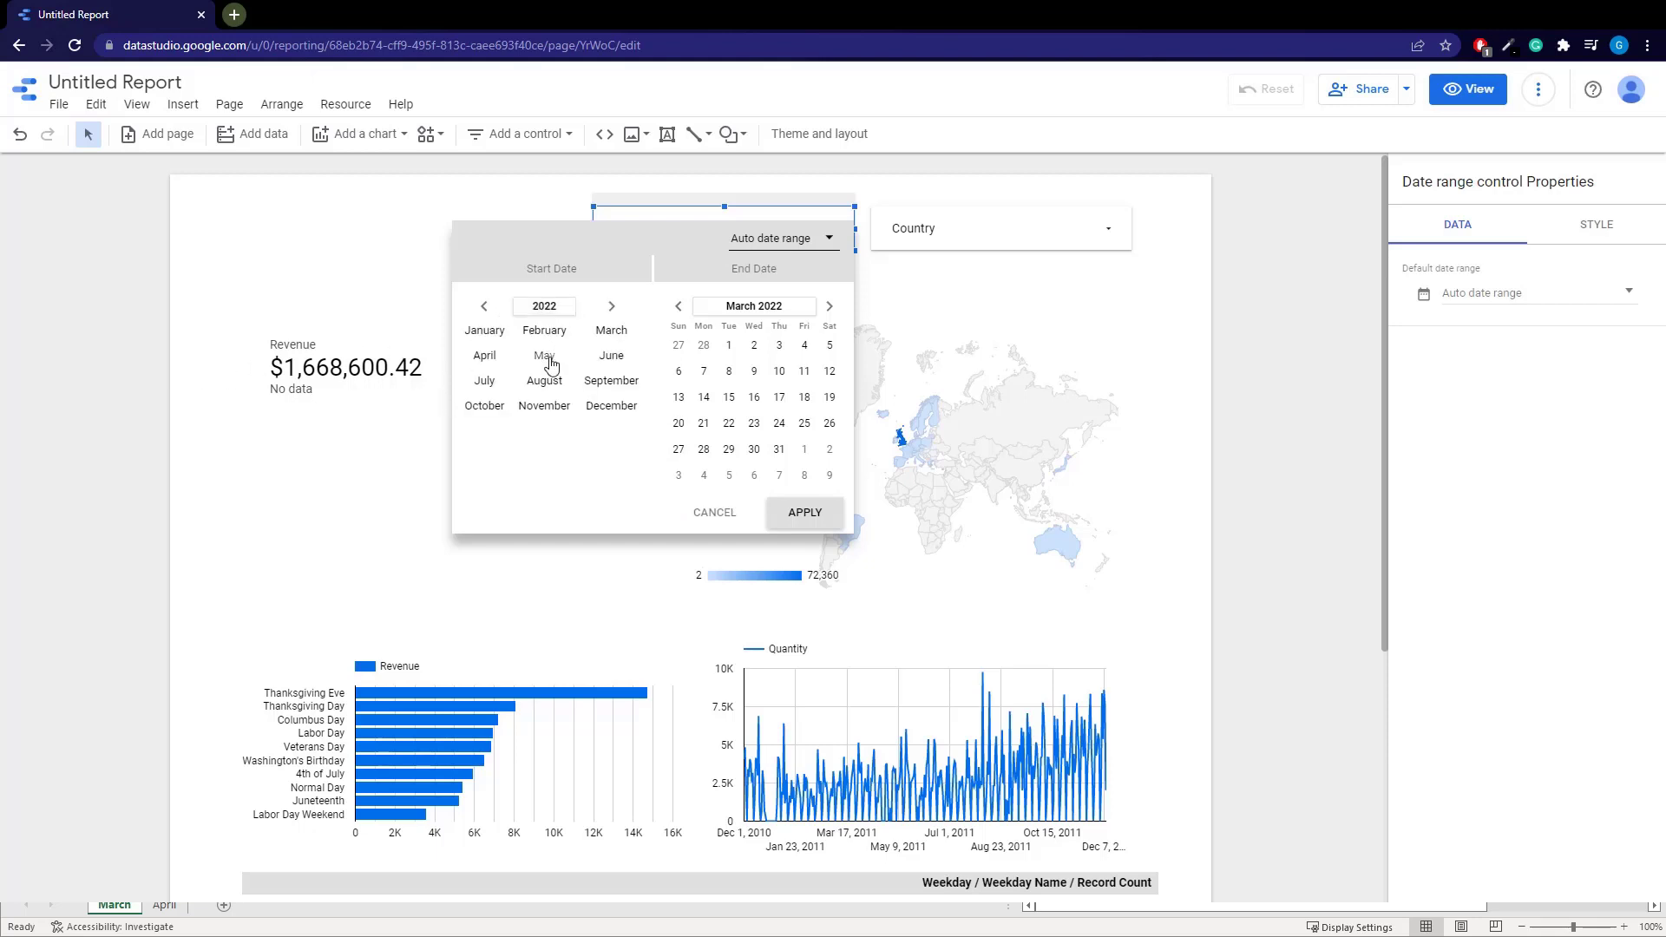
left_click(549, 334)
left_click(569, 310)
left_click(548, 332)
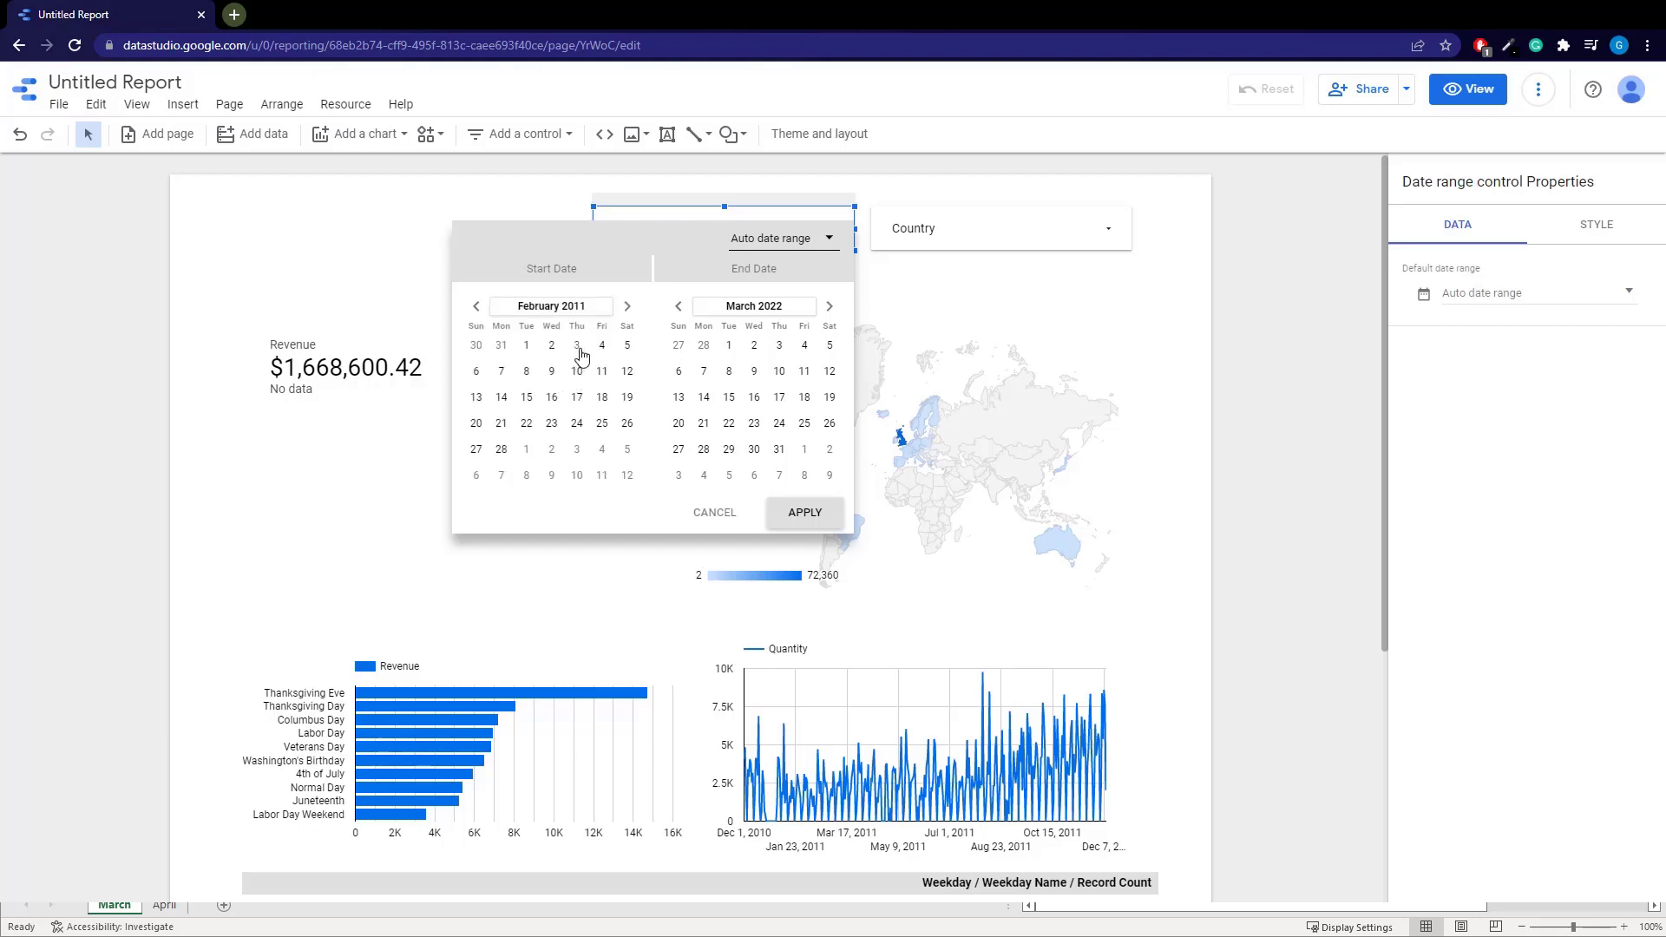
left_click(627, 307)
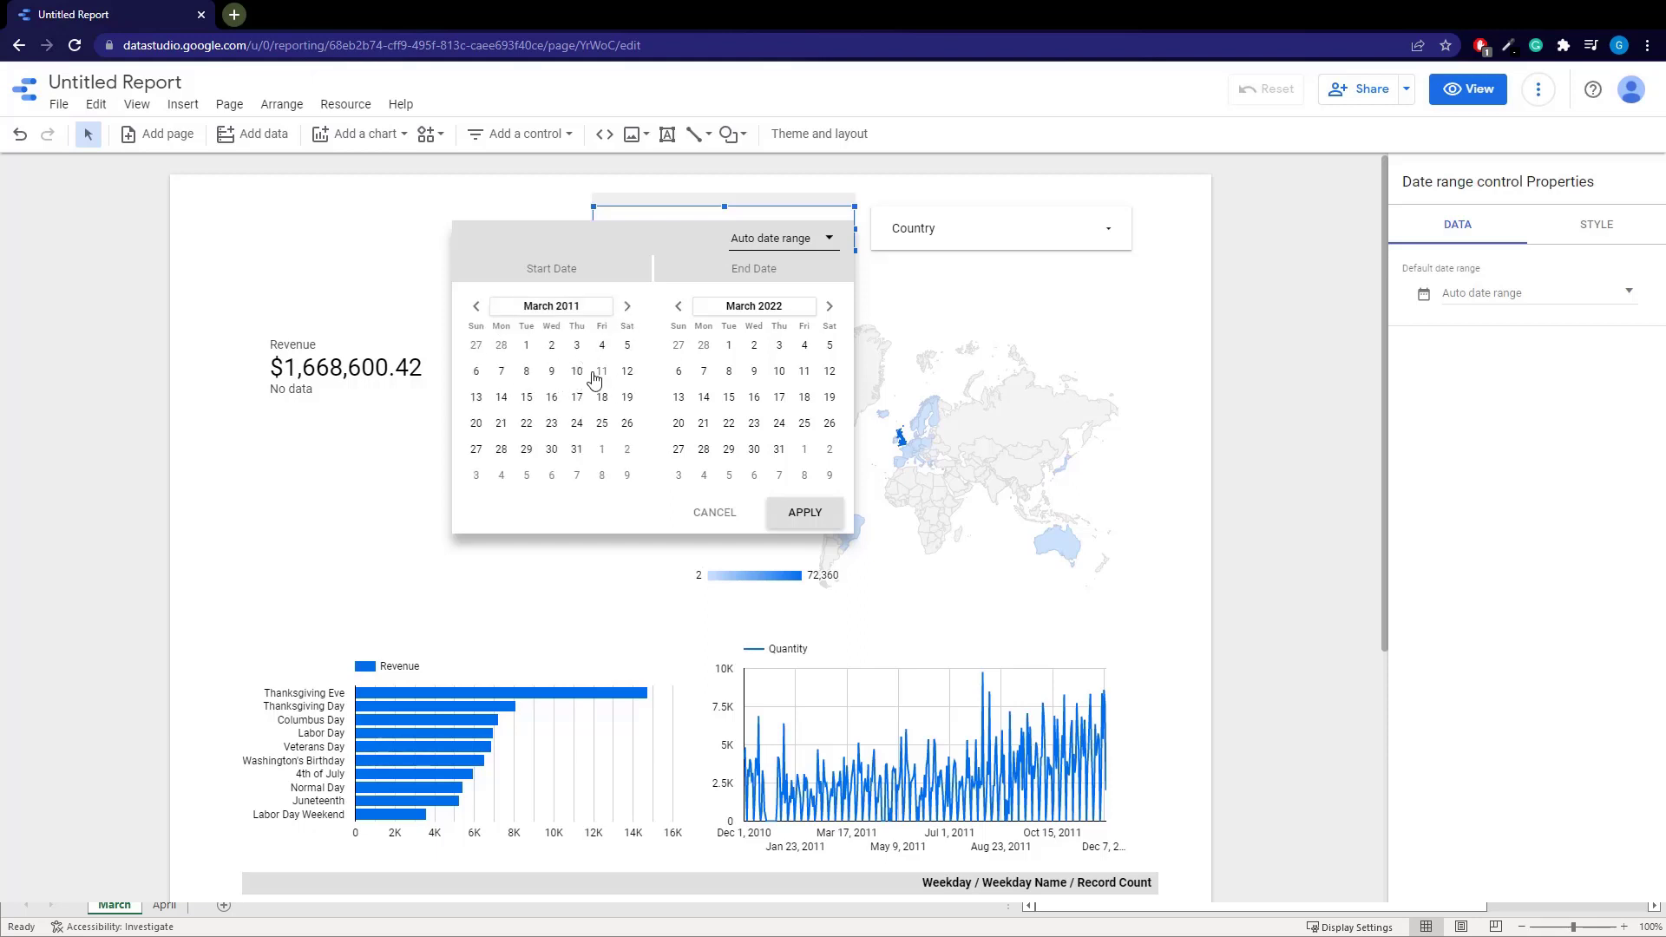
left_click(526, 346)
Set the end date of the date range control to March 31, 2011 and apply the range
left_click(762, 308)
left_click(754, 307)
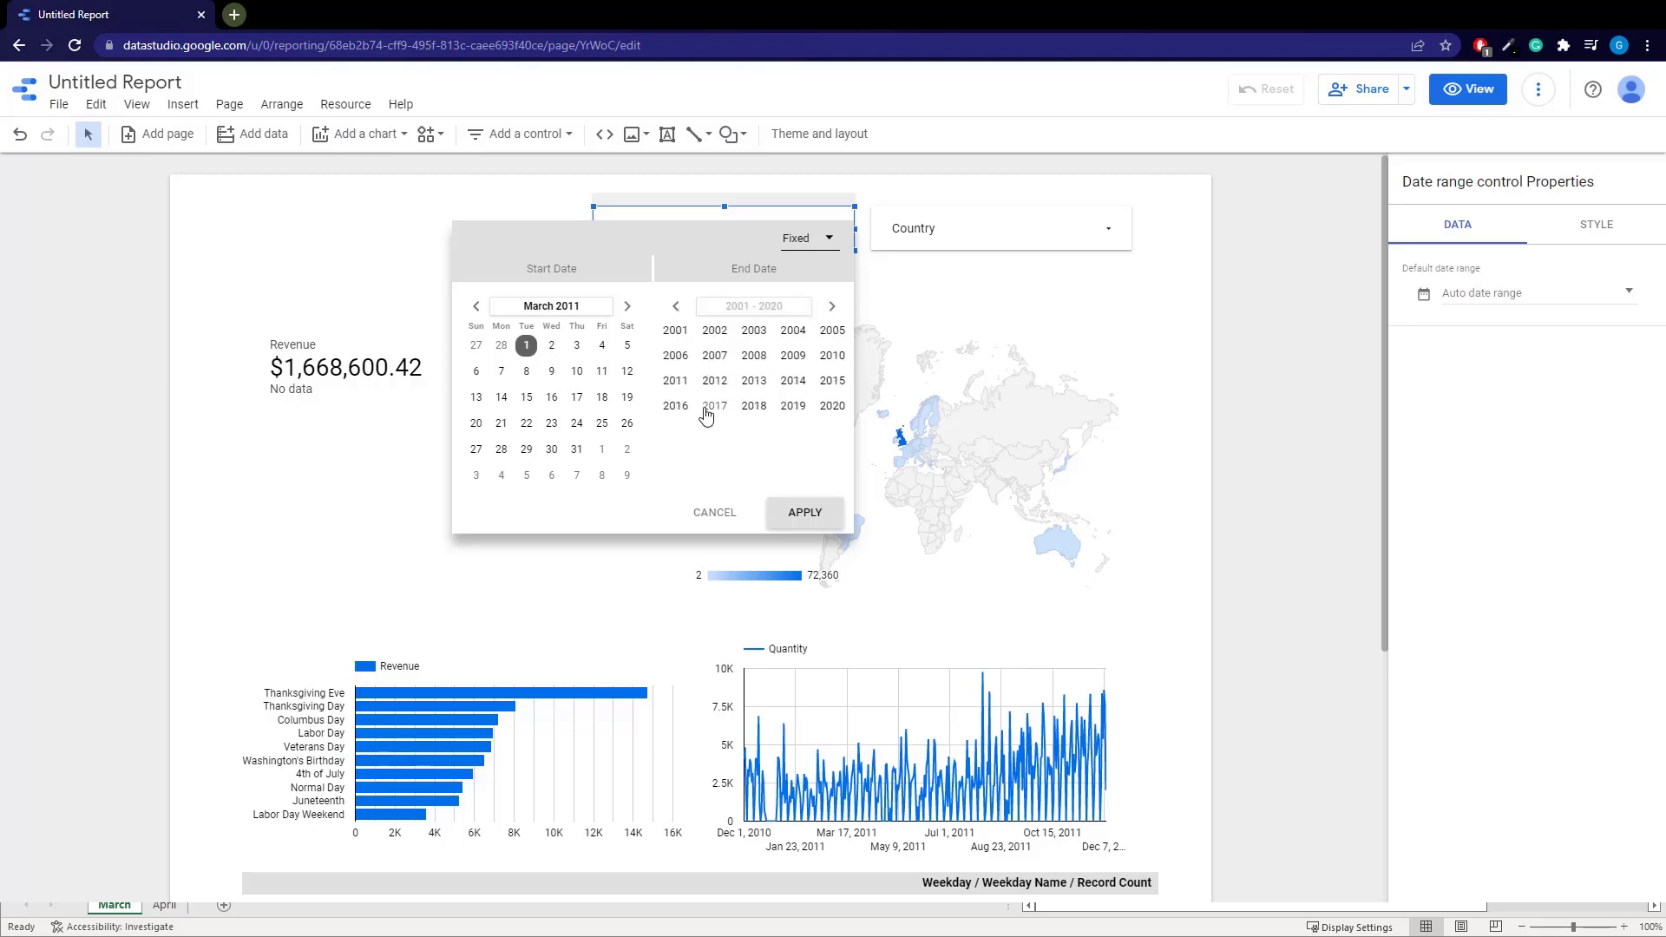
left_click(676, 382)
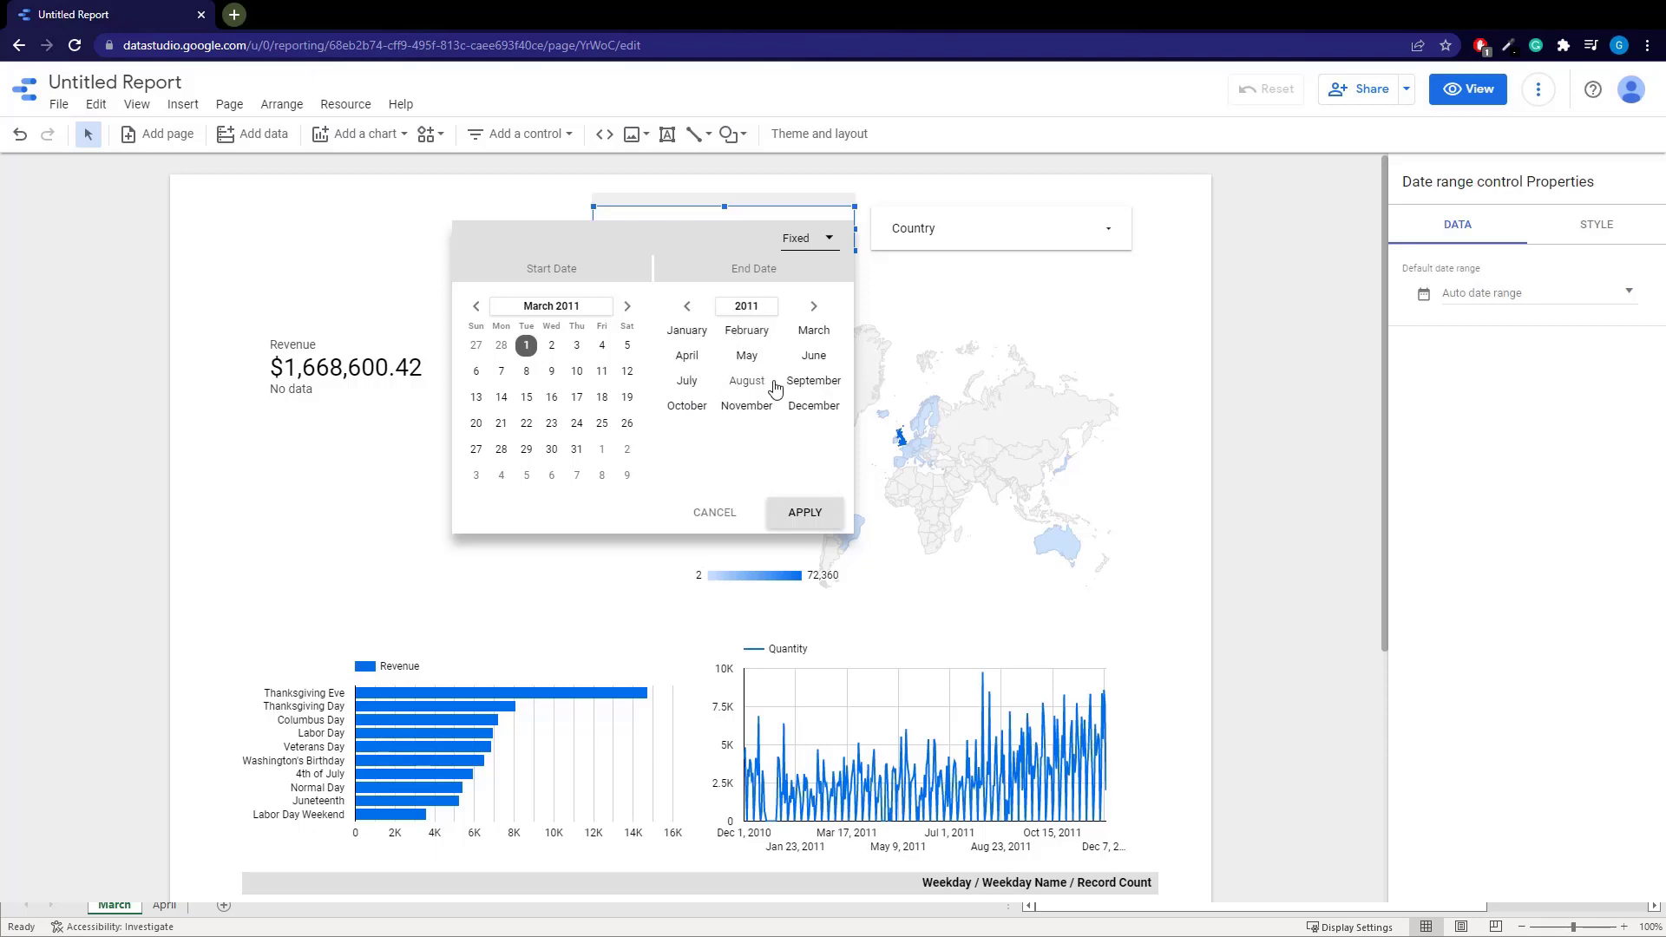
left_click(813, 331)
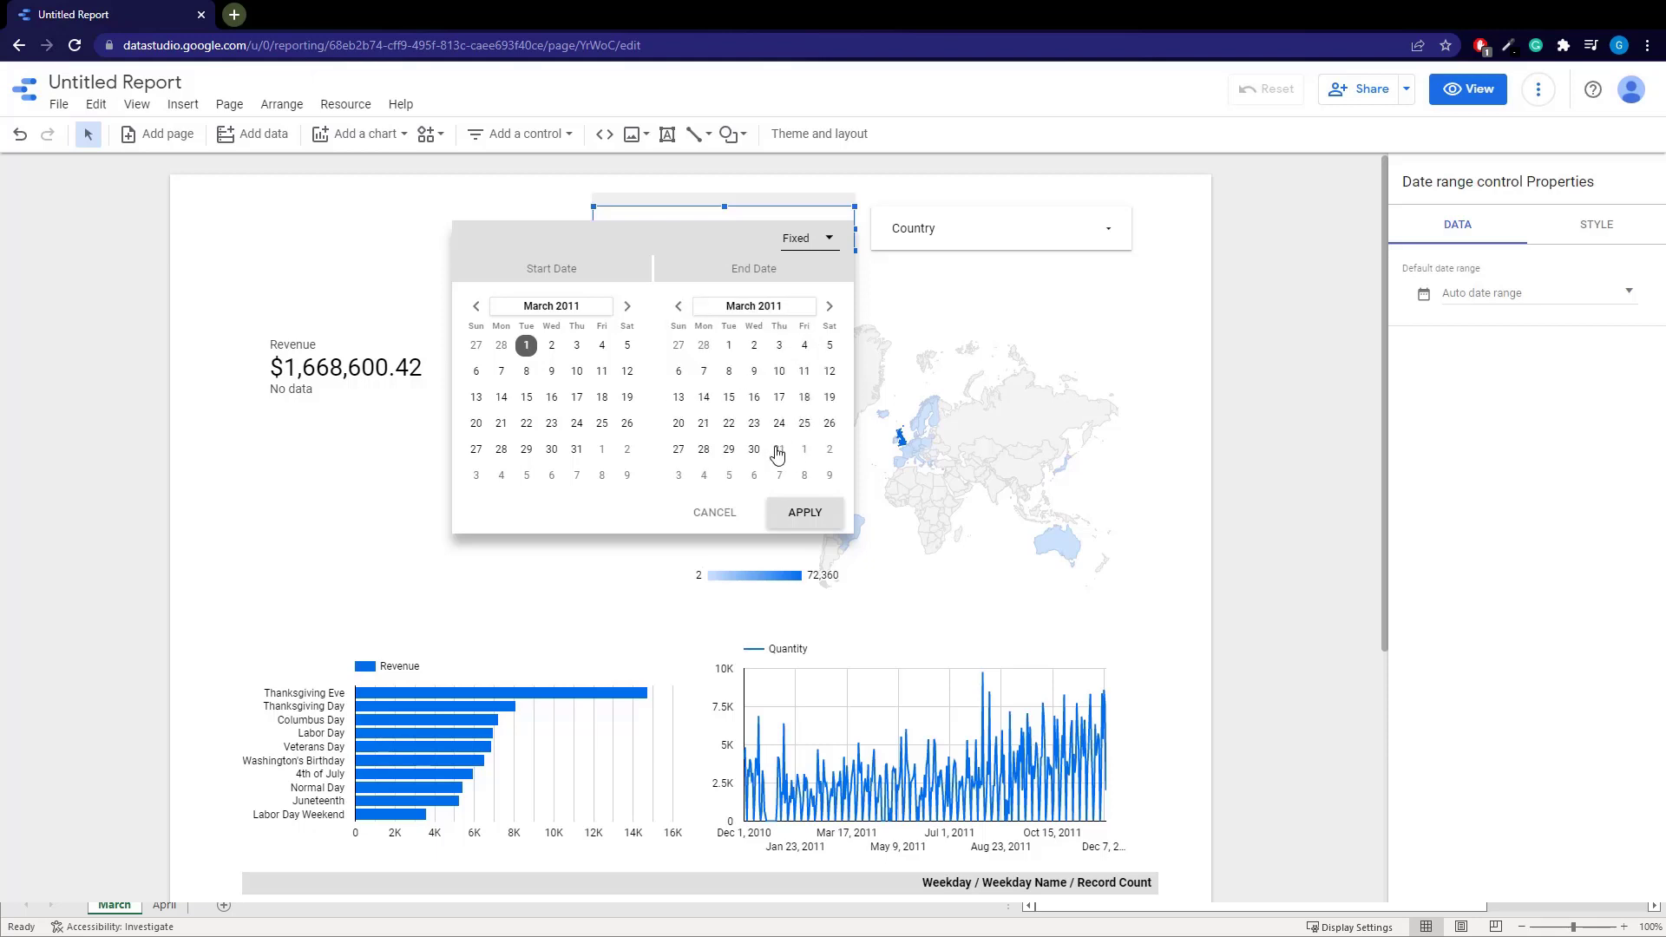
left_click(803, 521)
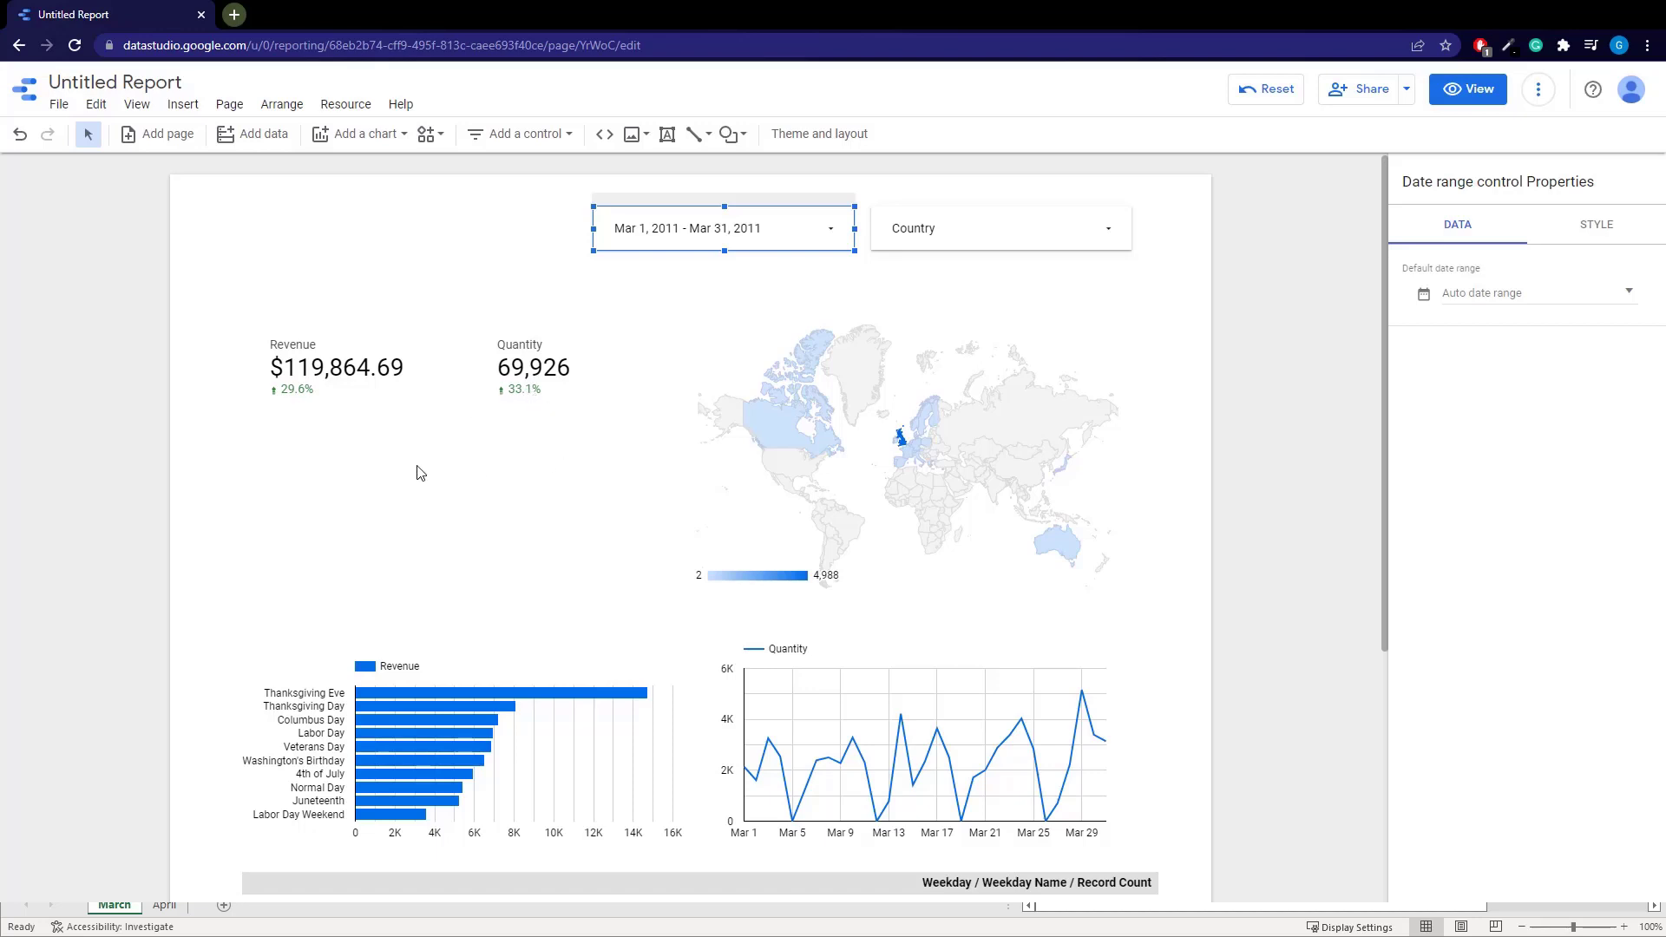
Review the scorecards, charts and heatmap for the March 2011 date range
left_click(229, 474)
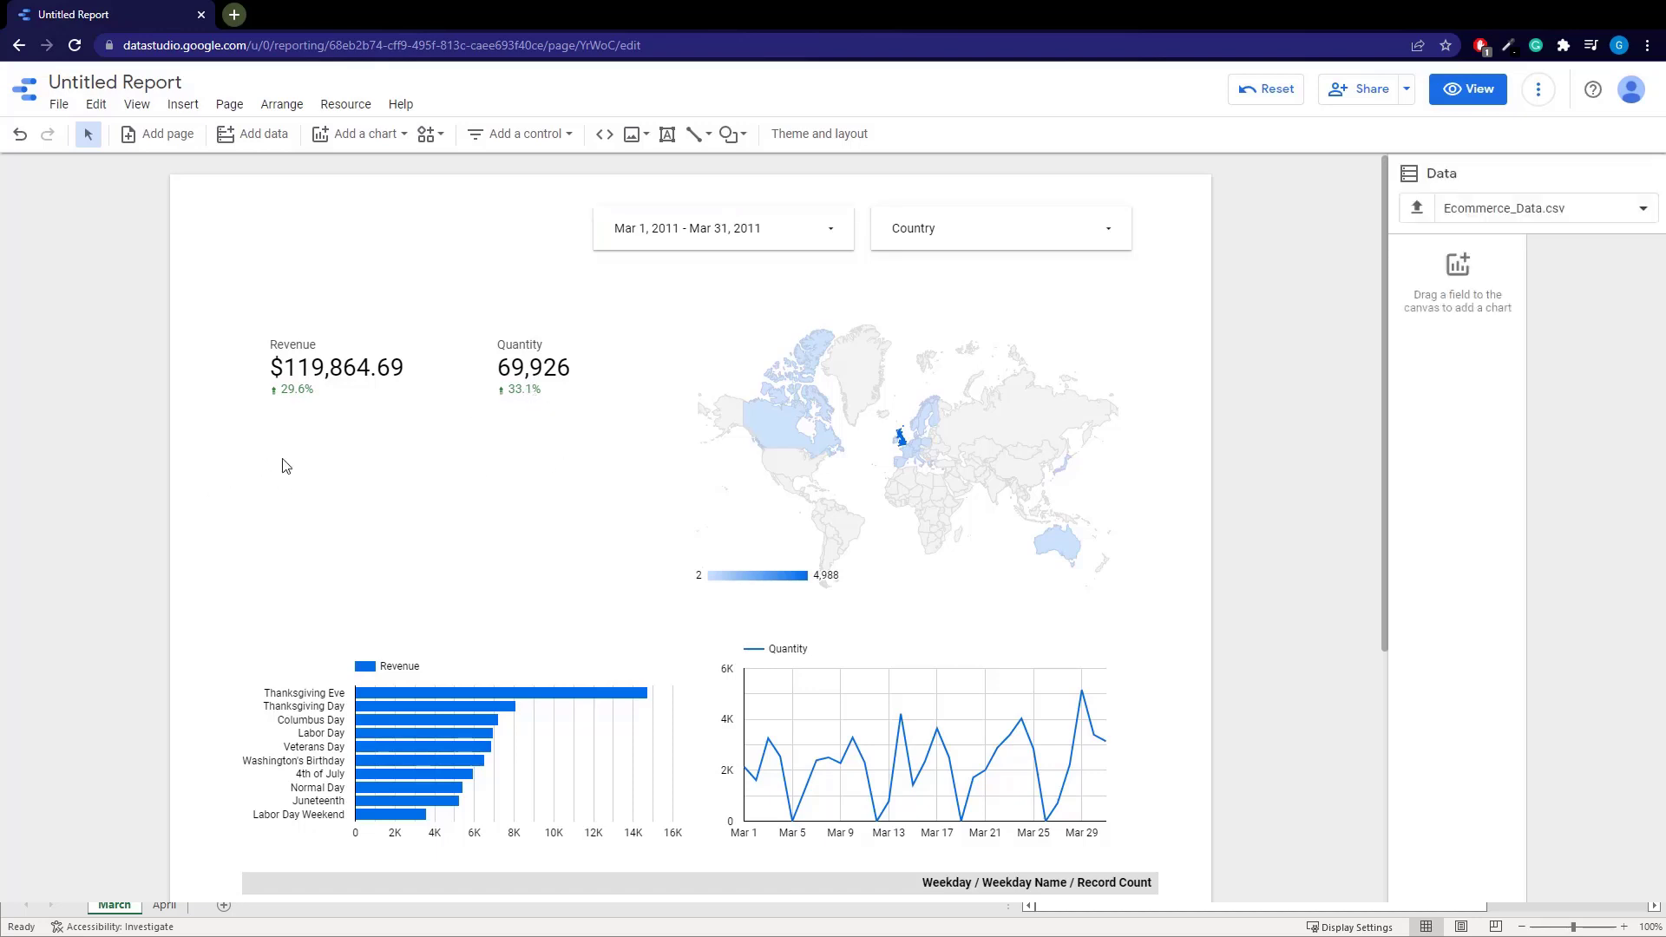
scroll(287, 487, "down", 2)
scroll(296, 487, "down", 3)
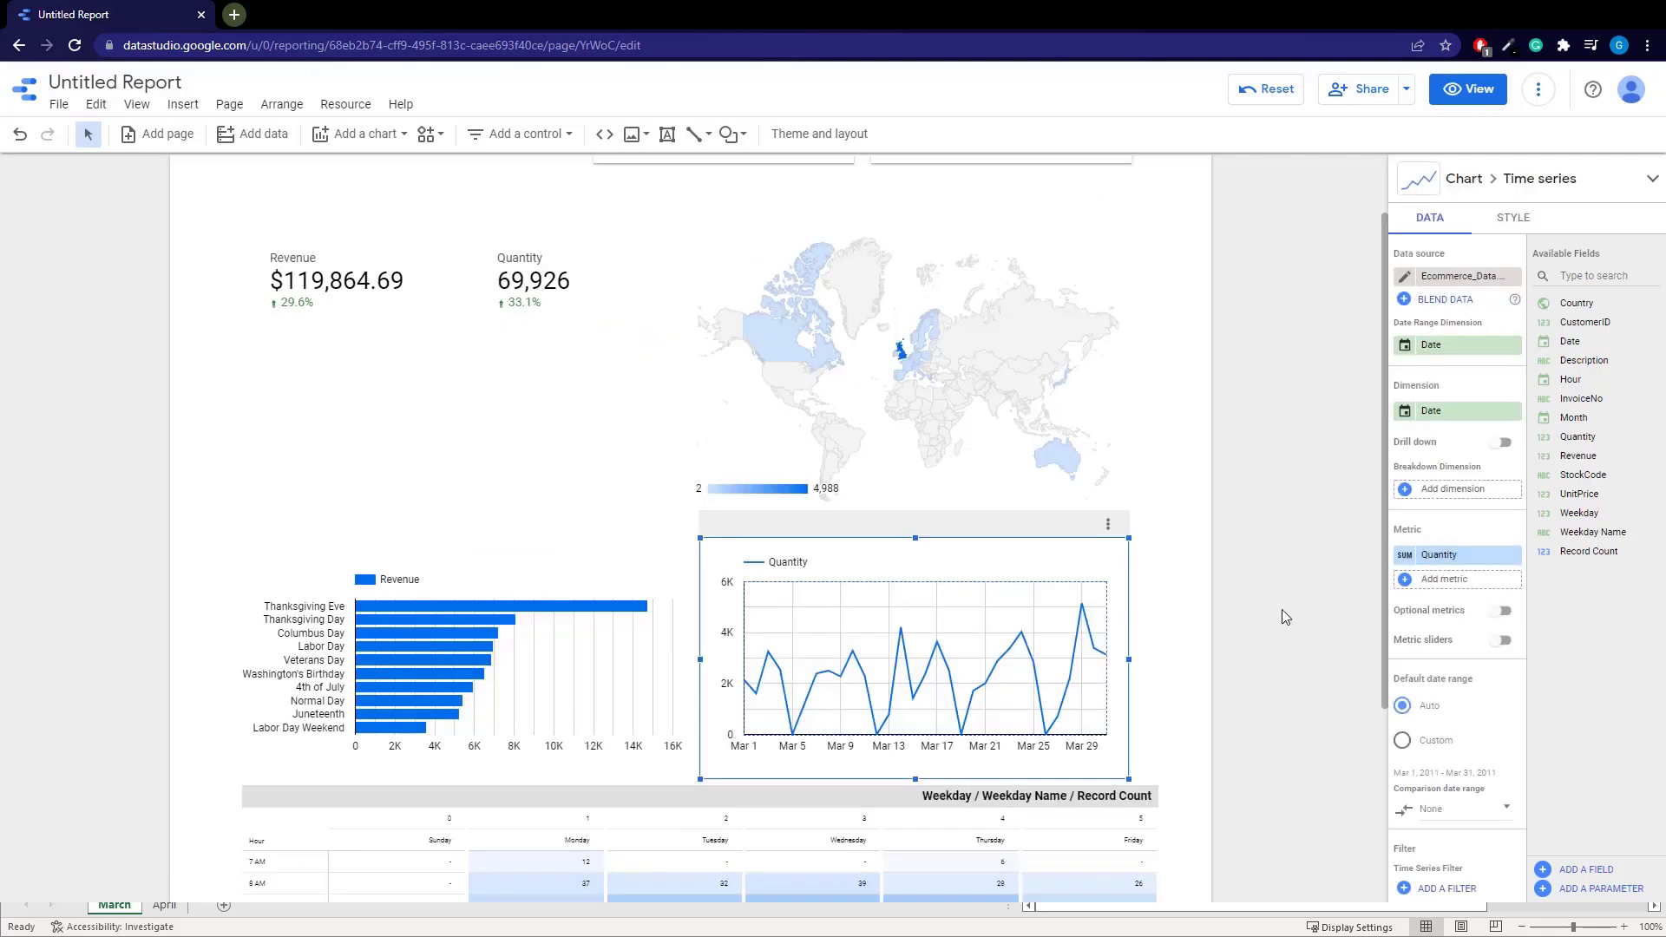
left_click(1191, 675)
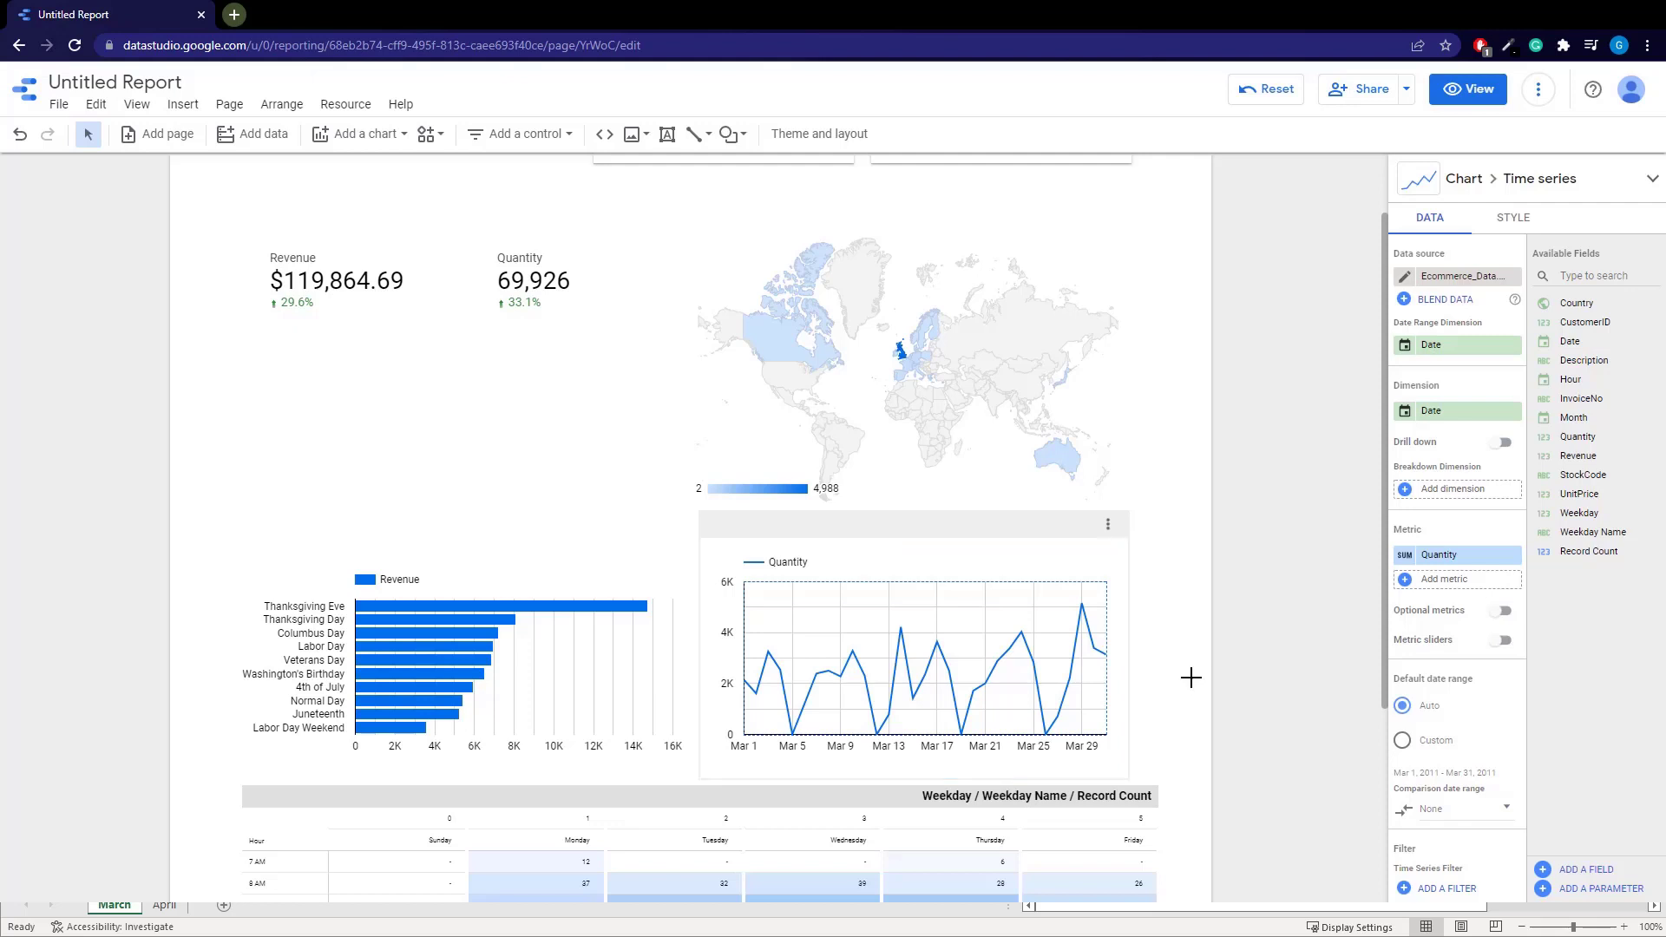
Enable optional metrics on the time series chart and set Revenue as the optional metric beside the Quantity metric
left_click(919, 531)
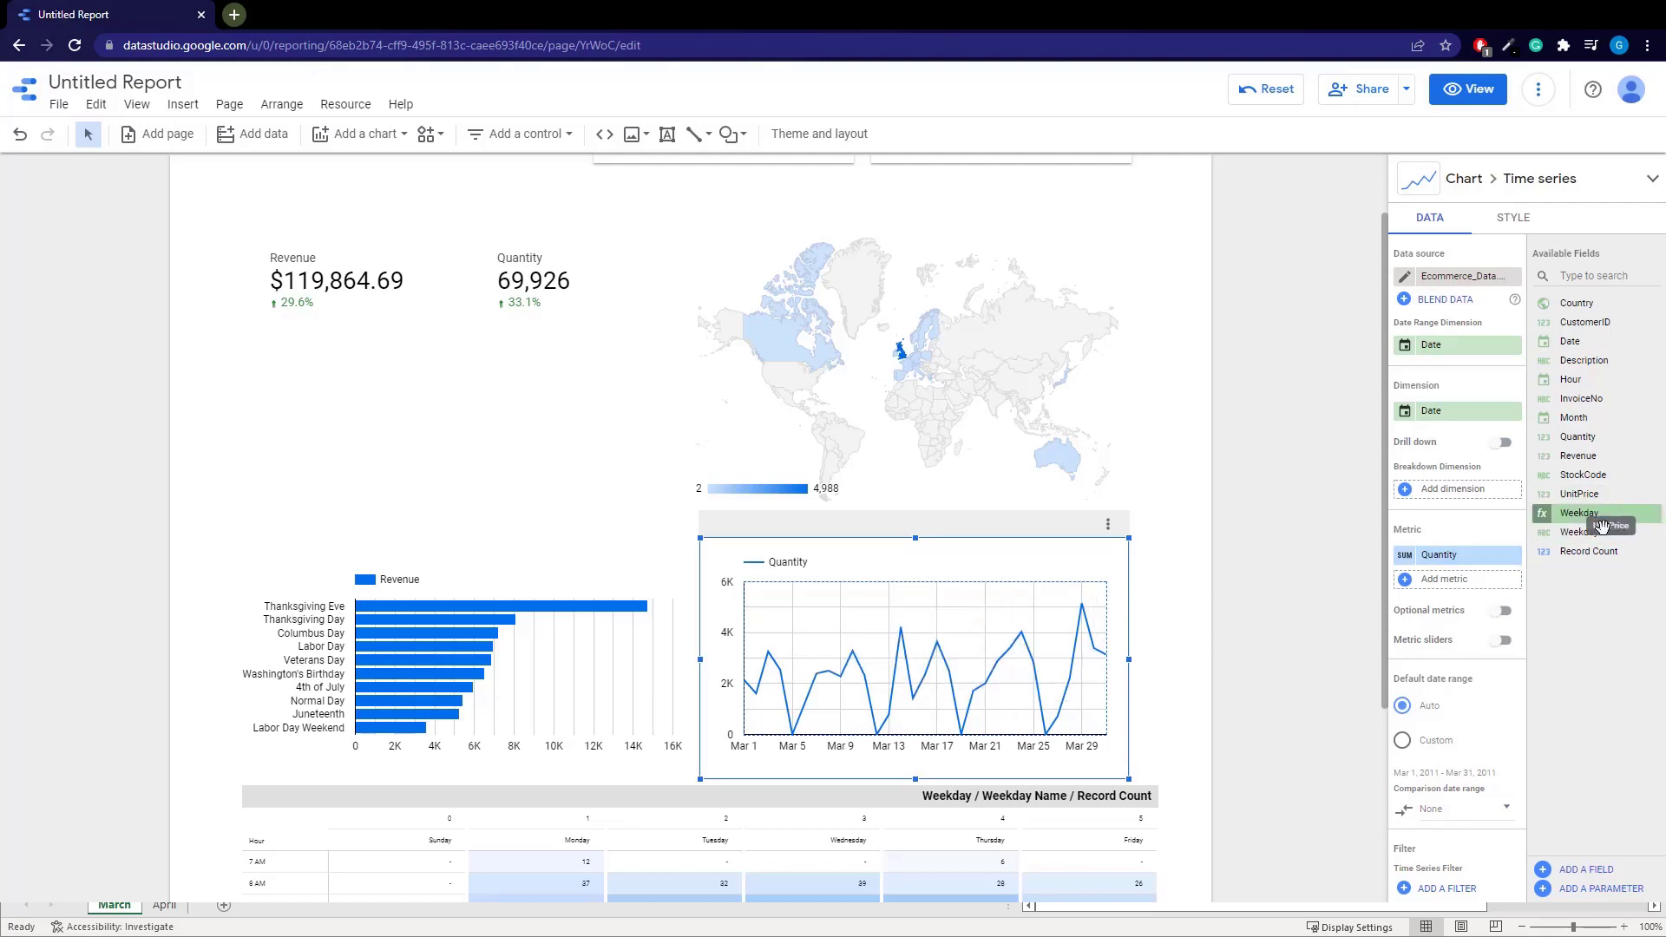
left_click_drag(1581, 459, 1458, 590)
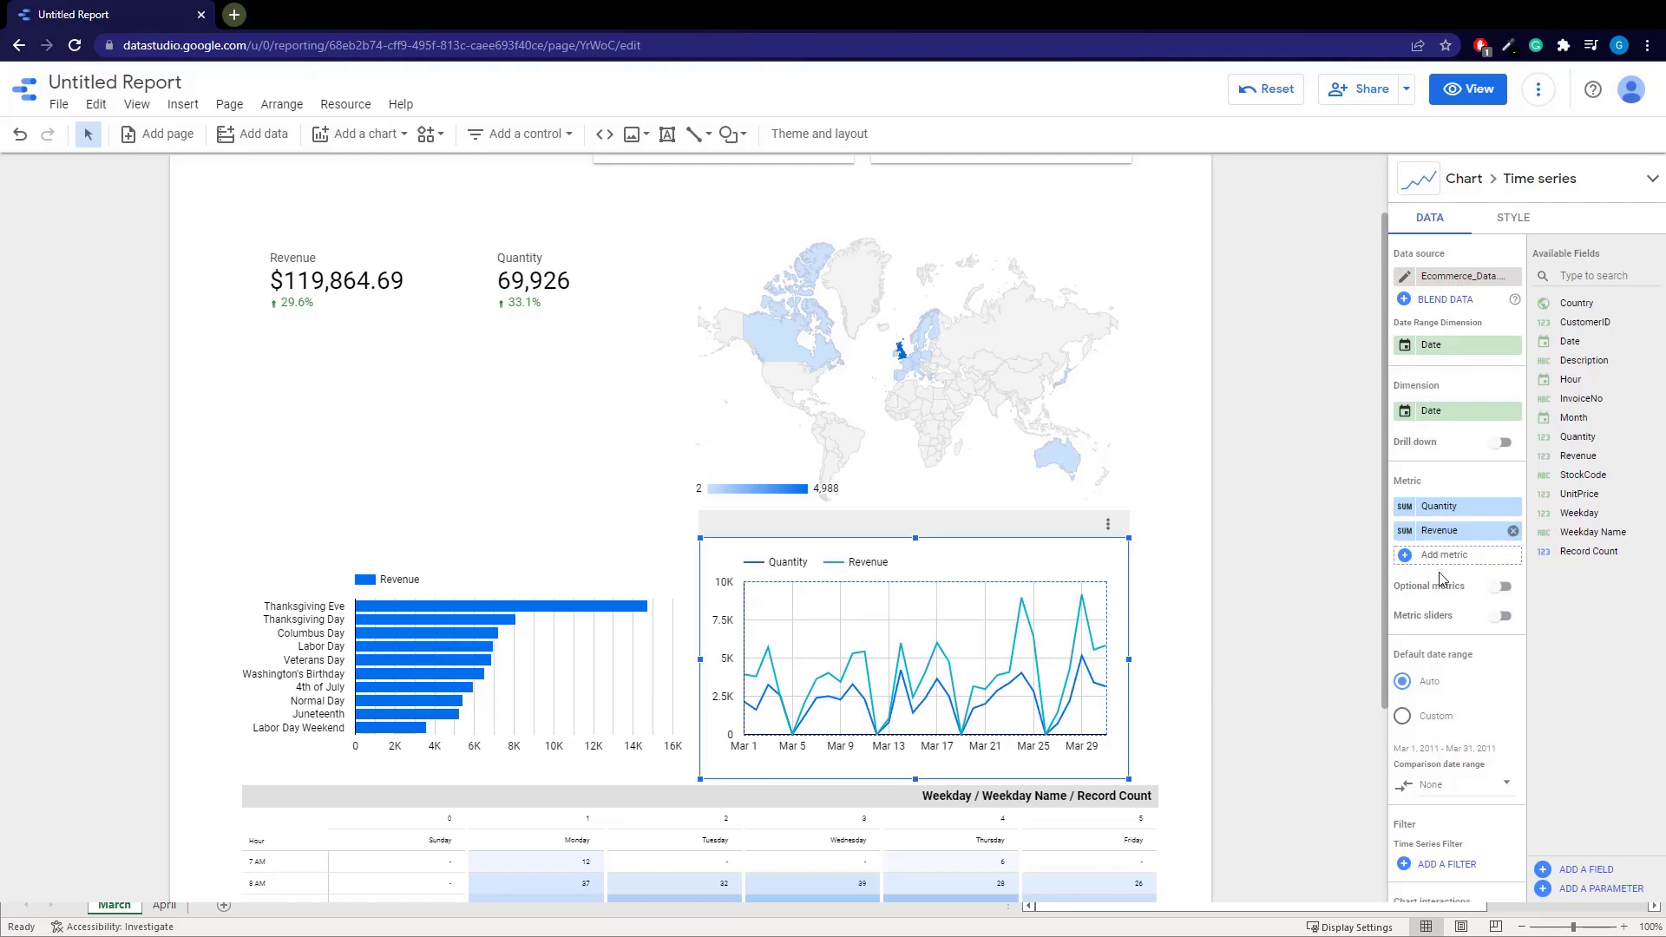
left_click(1502, 588)
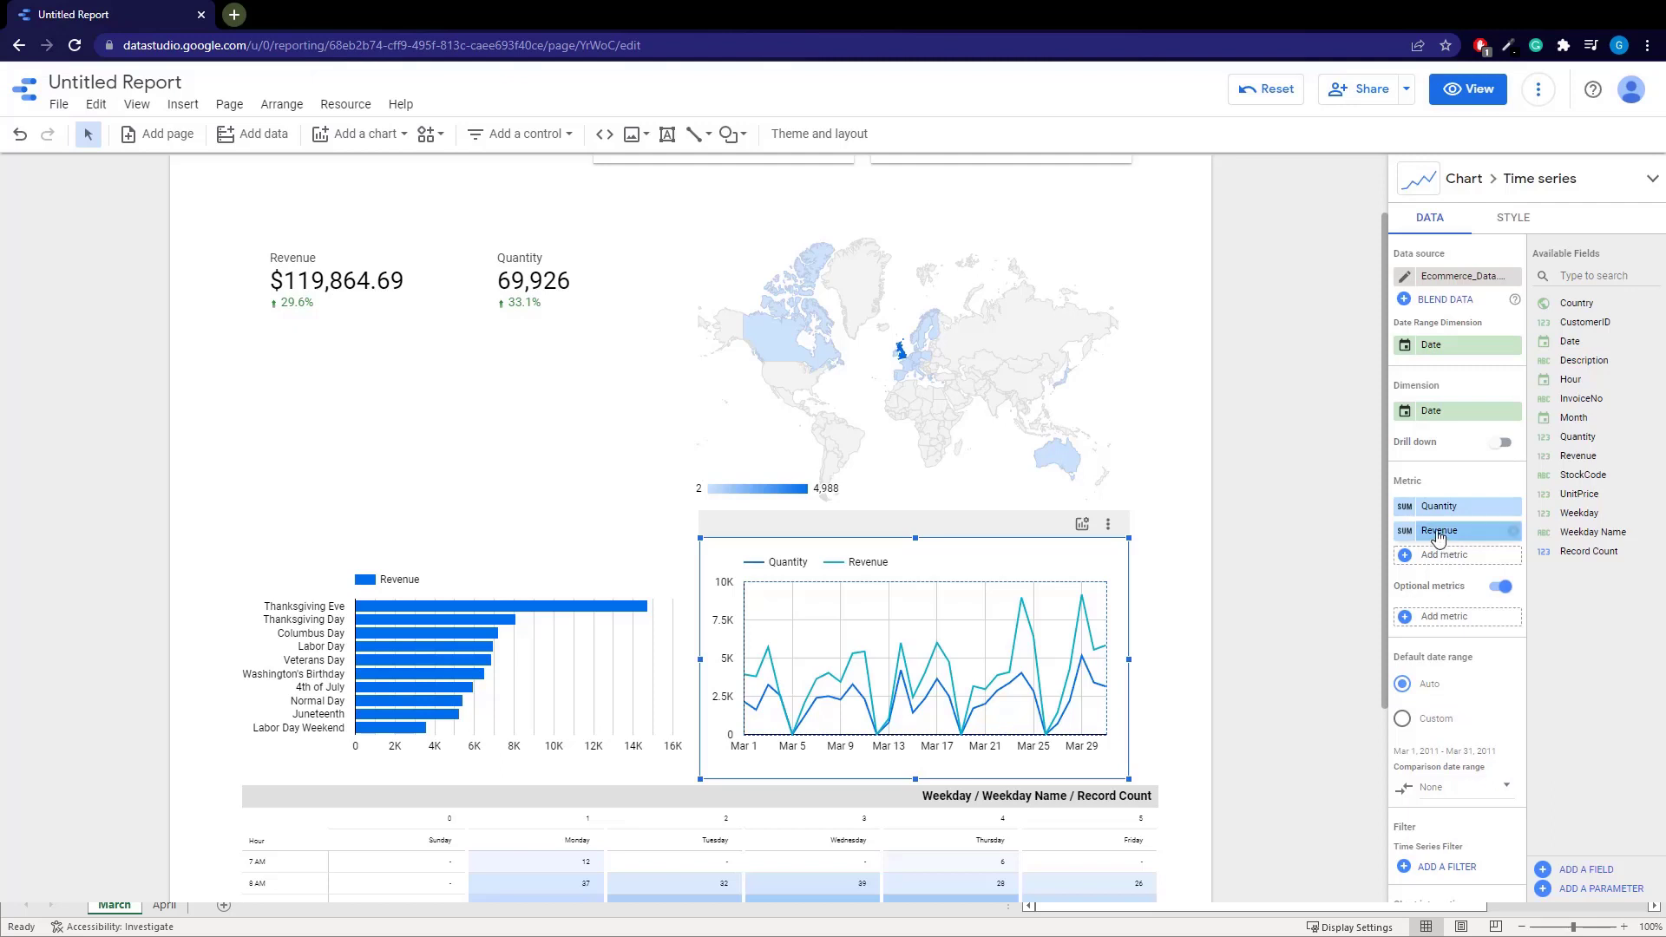
left_click_drag(1458, 530, 1463, 611)
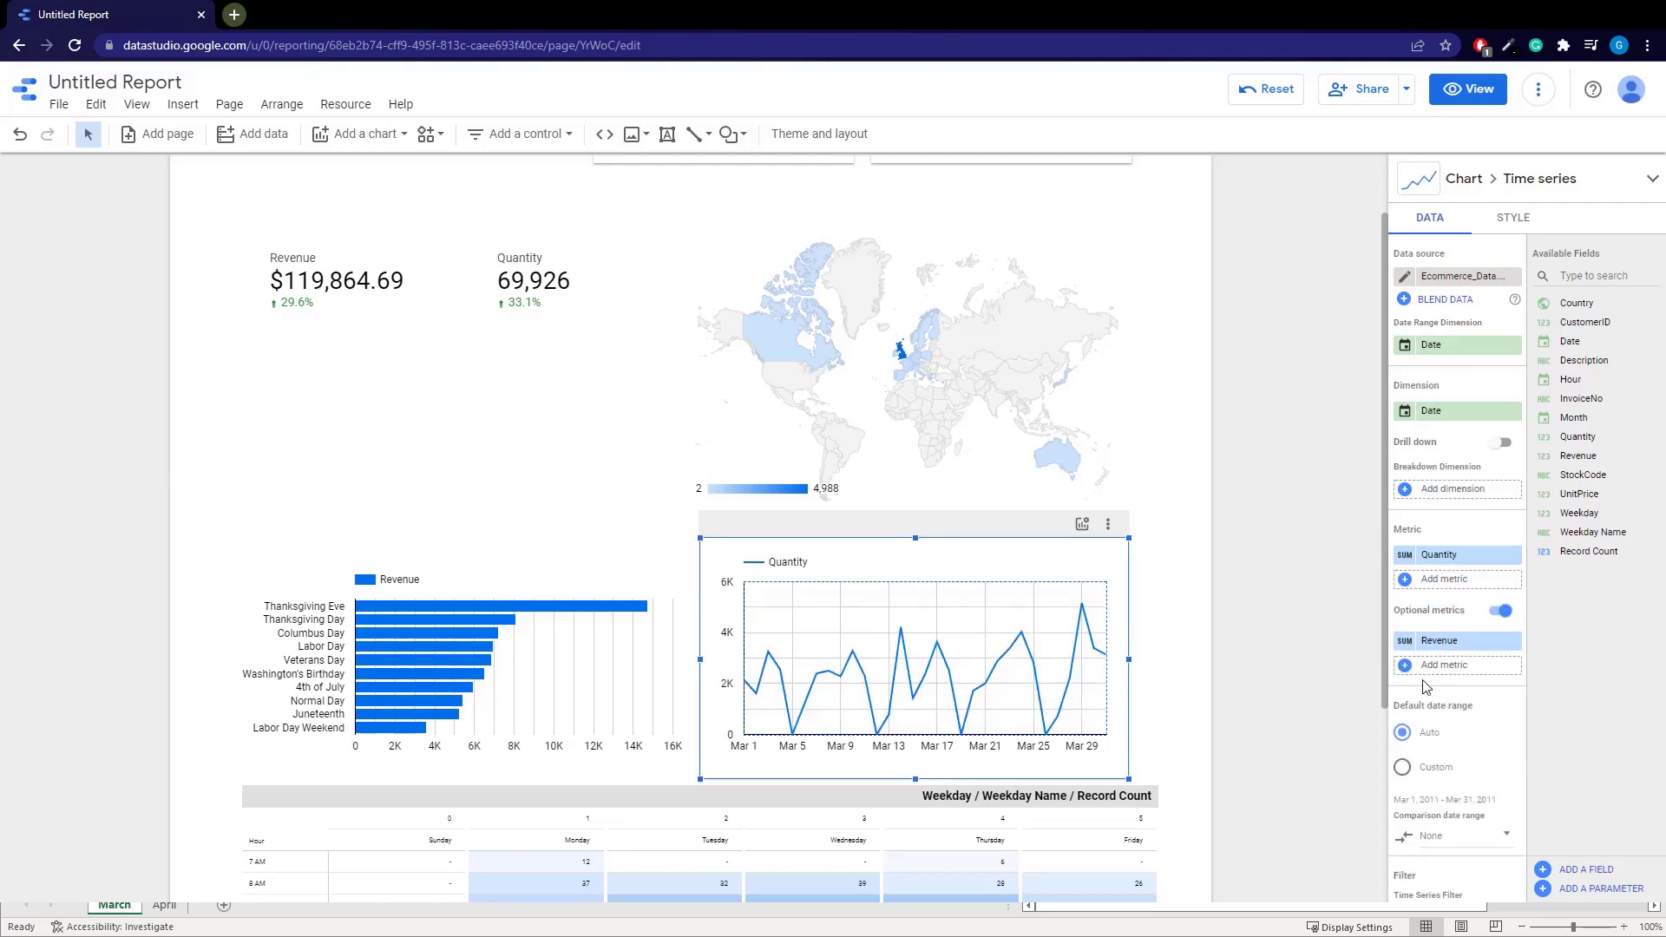
Add the optional Revenue metric to the time series, switch Quantity off and on, and leave both metrics selected
left_click(1082, 527)
left_click(1103, 594)
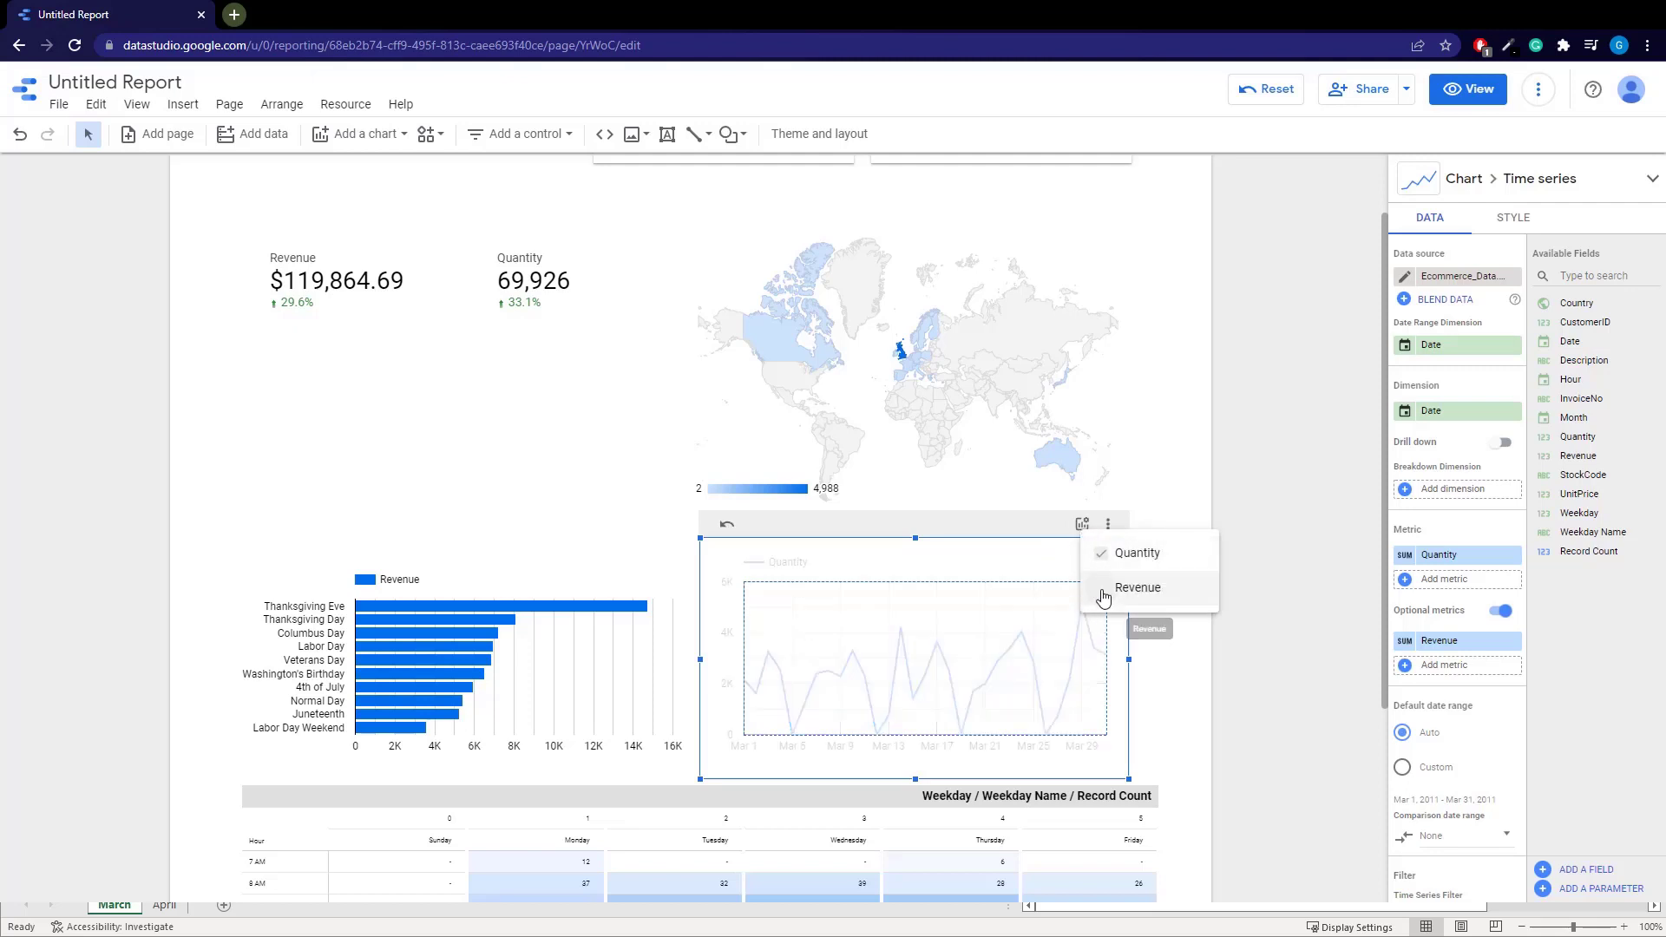
left_click(1102, 554)
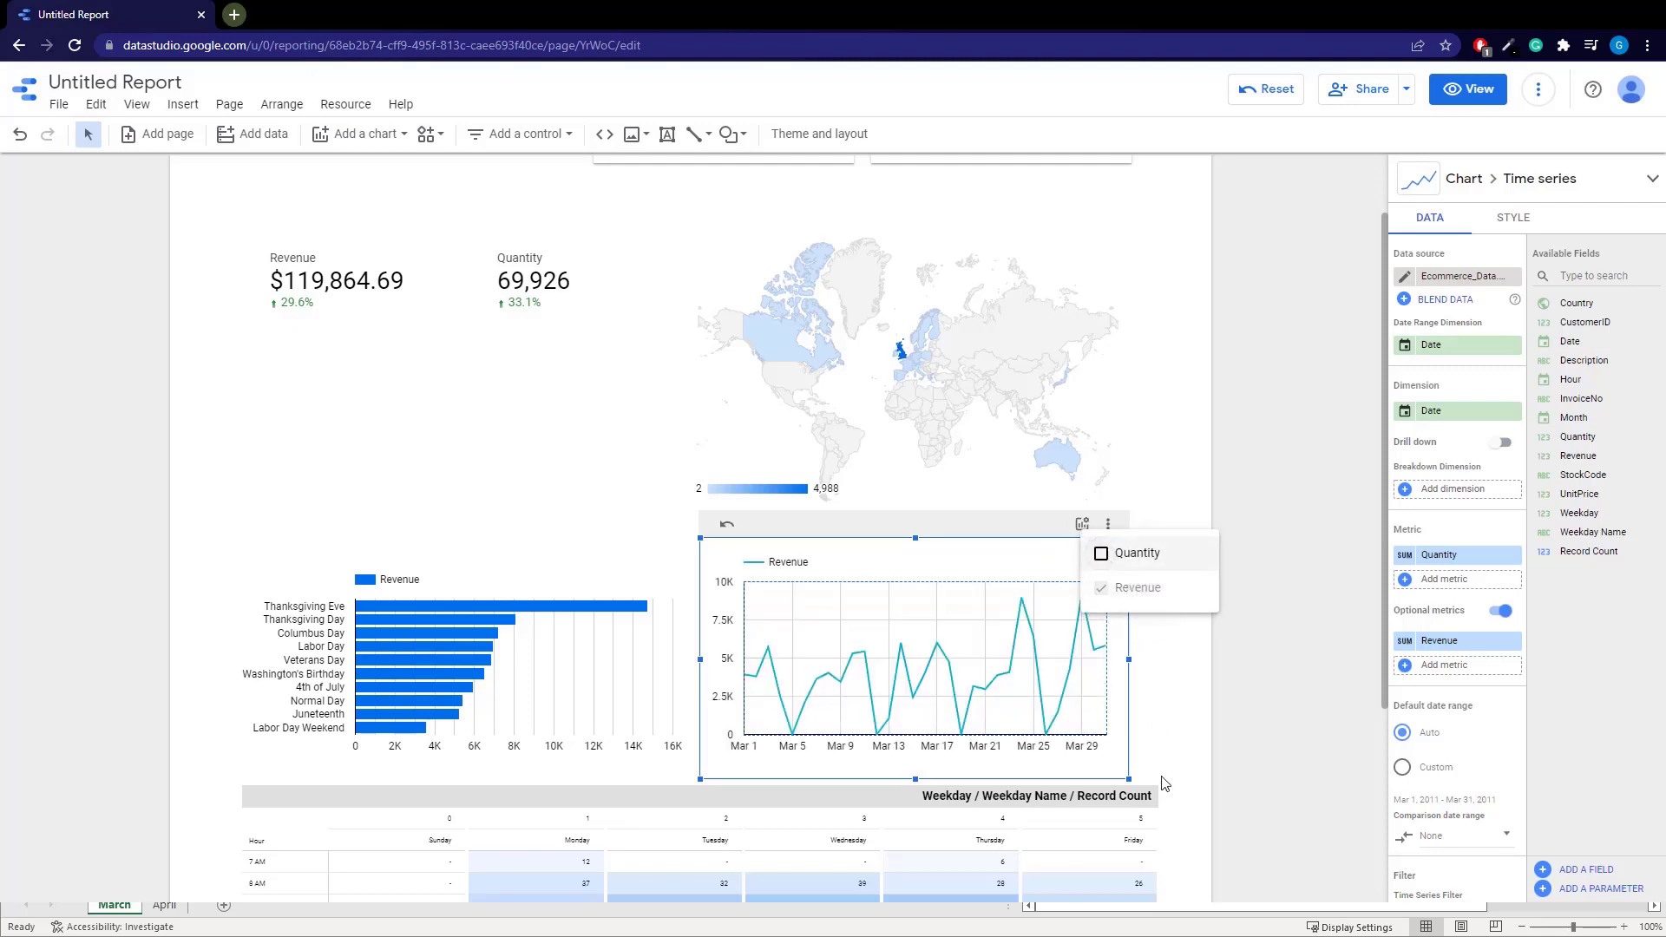
left_click(1101, 553)
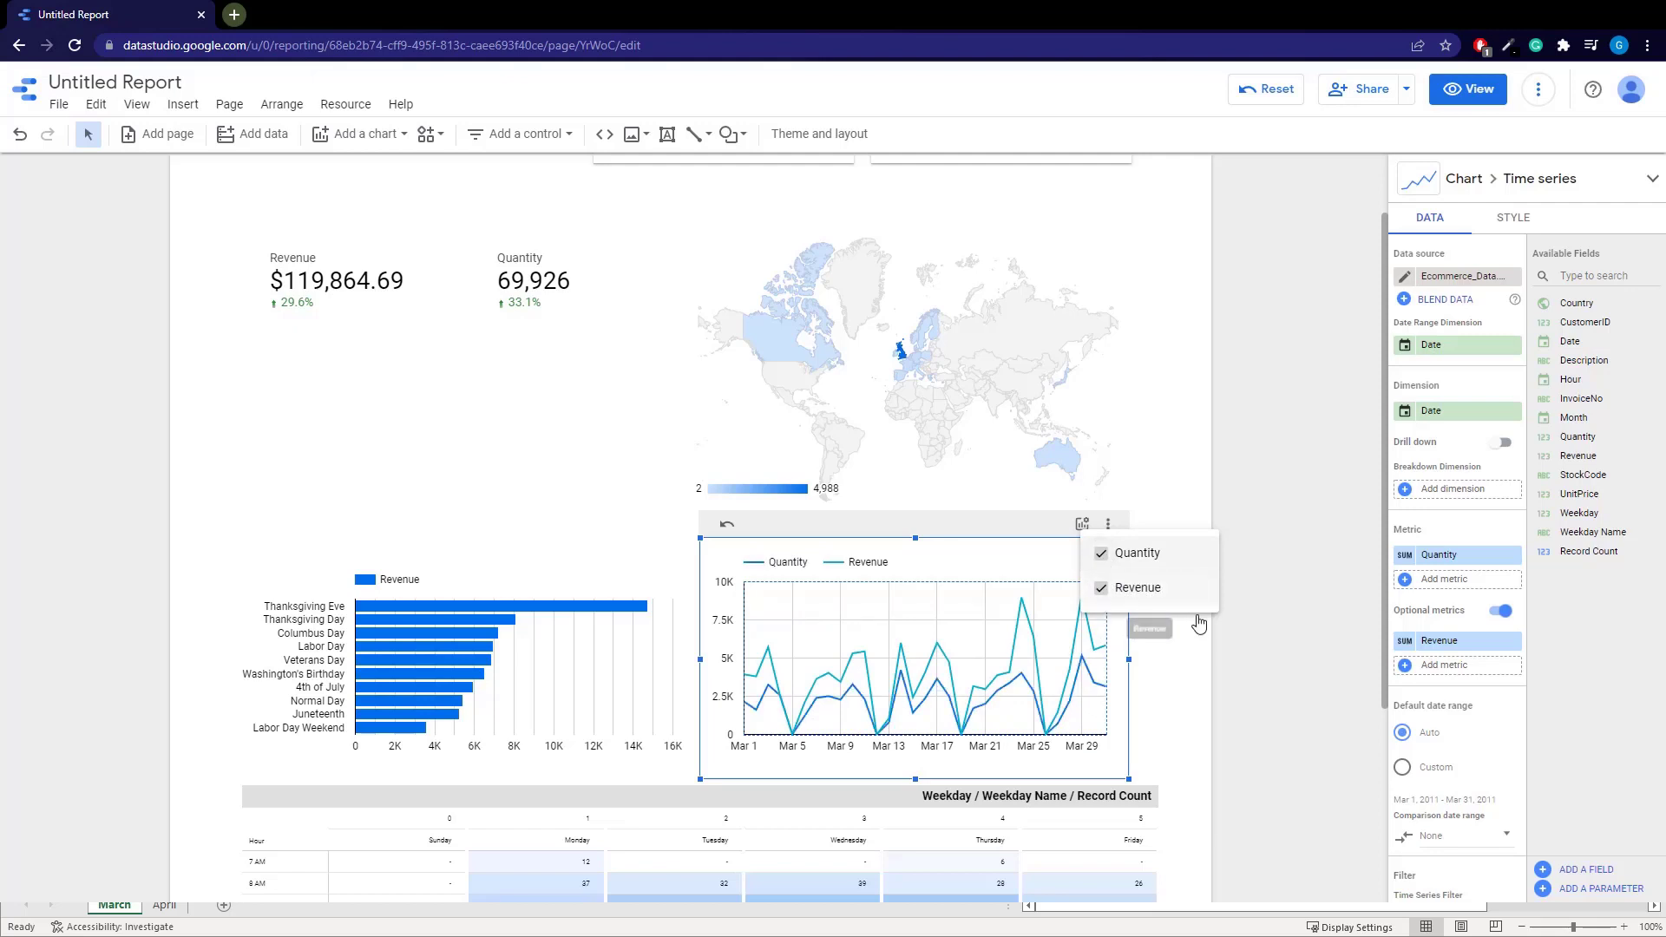
left_click(1101, 554)
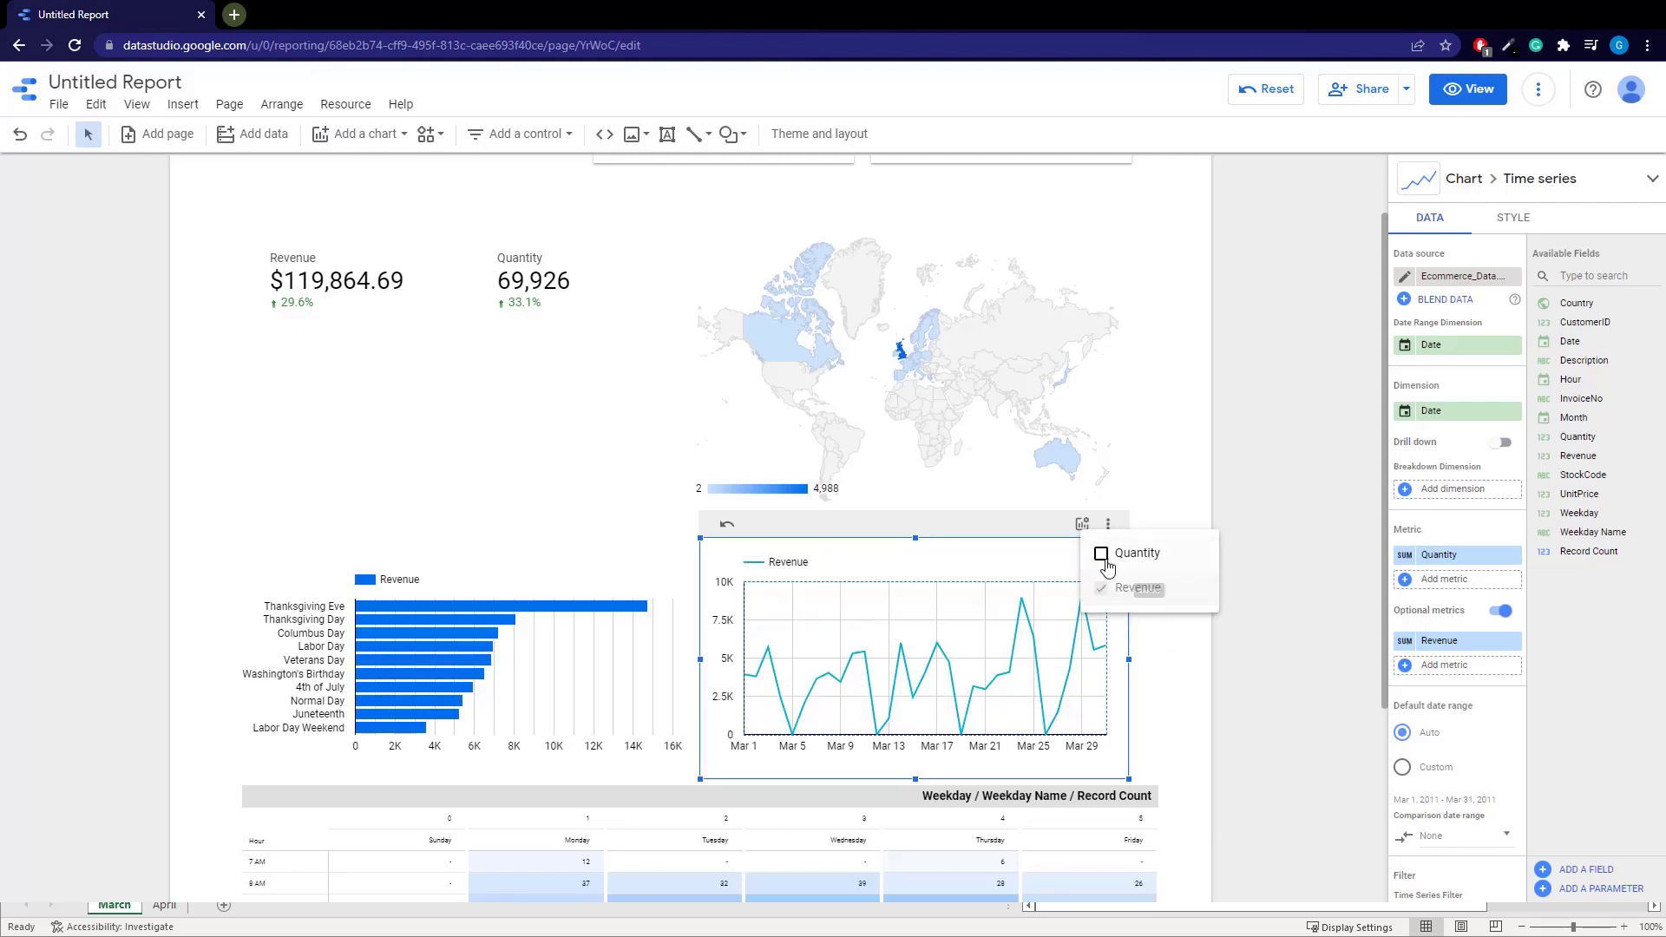
left_click(1101, 553)
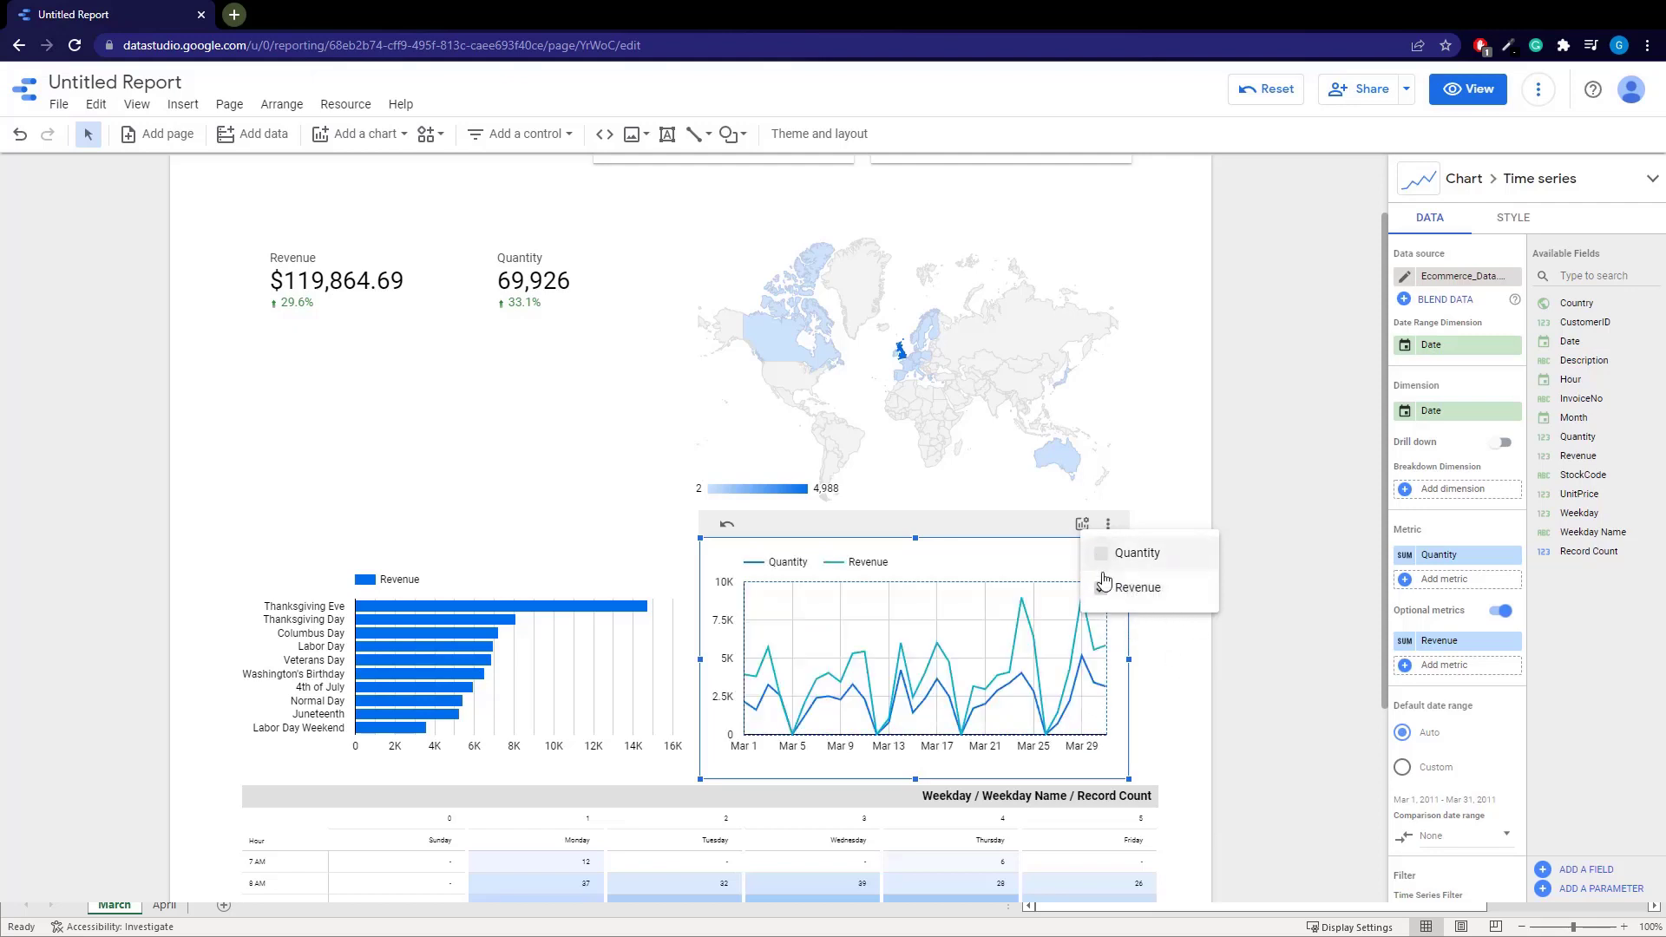
left_click(1167, 669)
left_click(1168, 578)
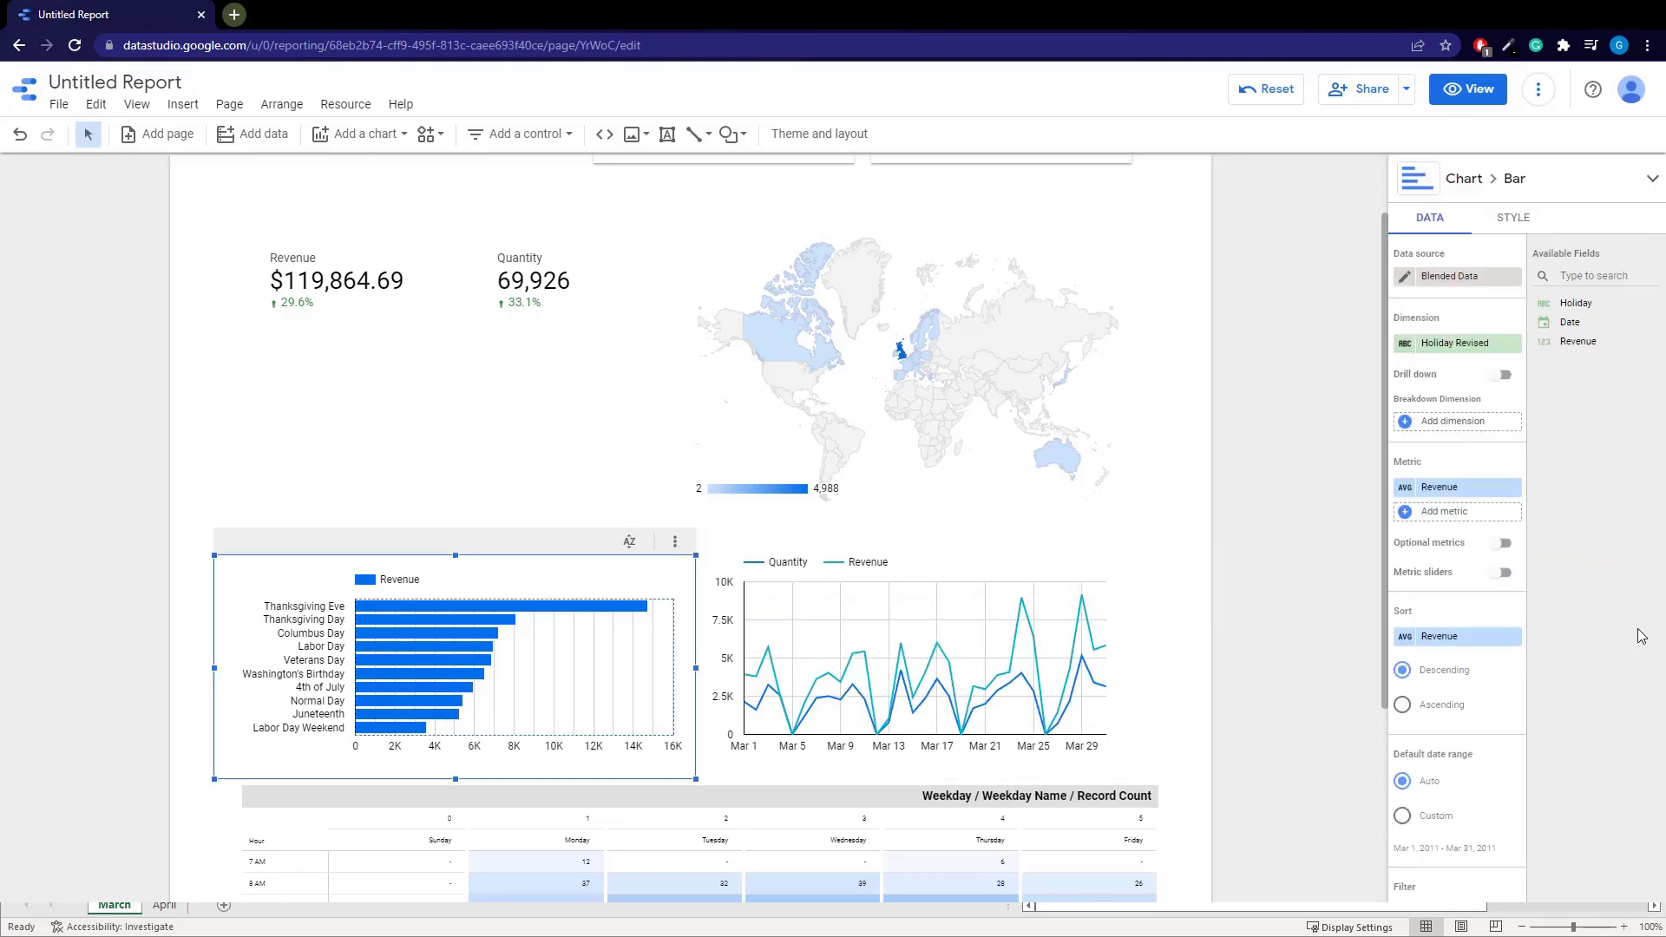
Browse the available report themes and apply the Lagoon theme to the report
scroll(865, 422, "up", 1)
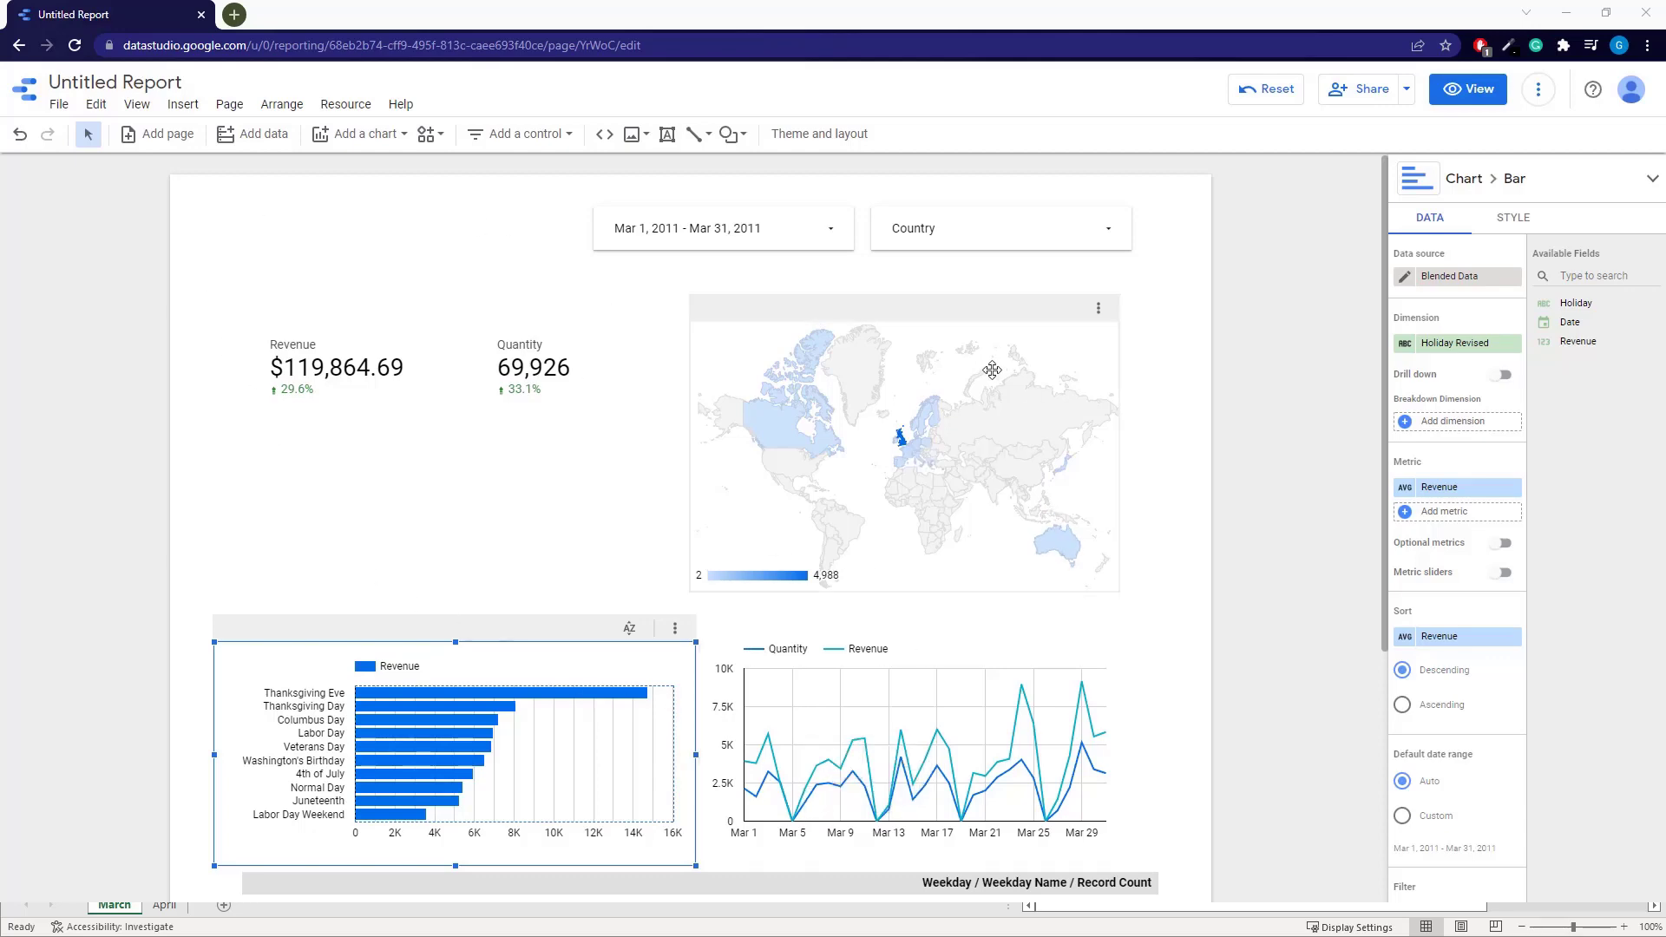
scroll(992, 506, "down", 4)
scroll(992, 506, "up", 4)
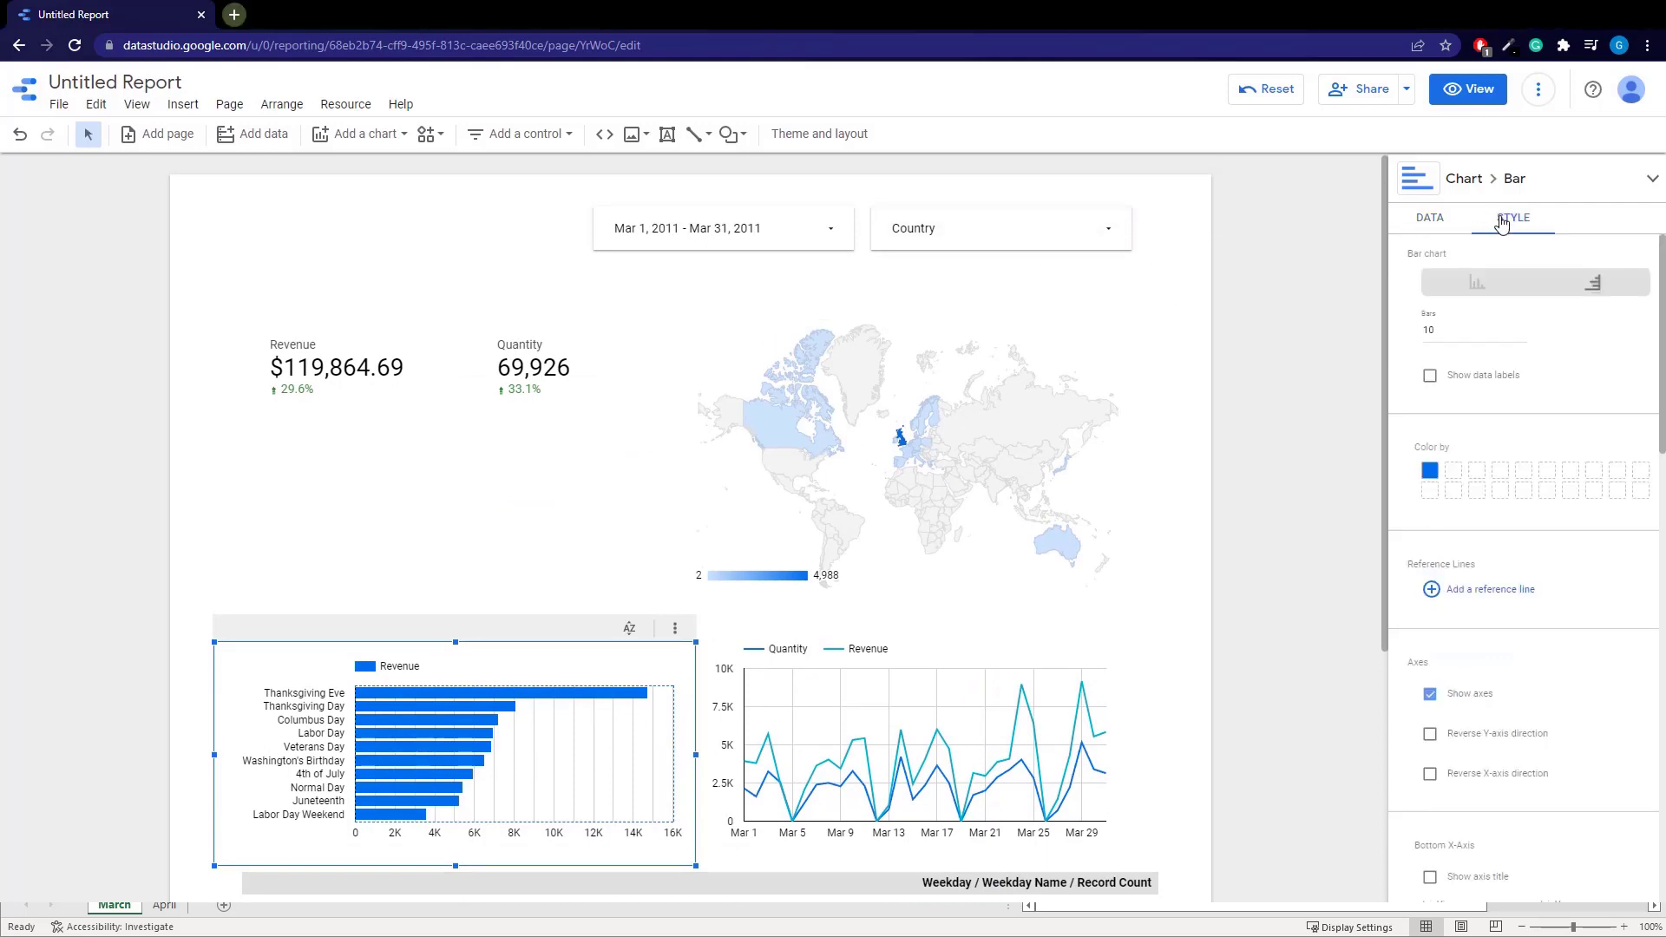
left_click(215, 236)
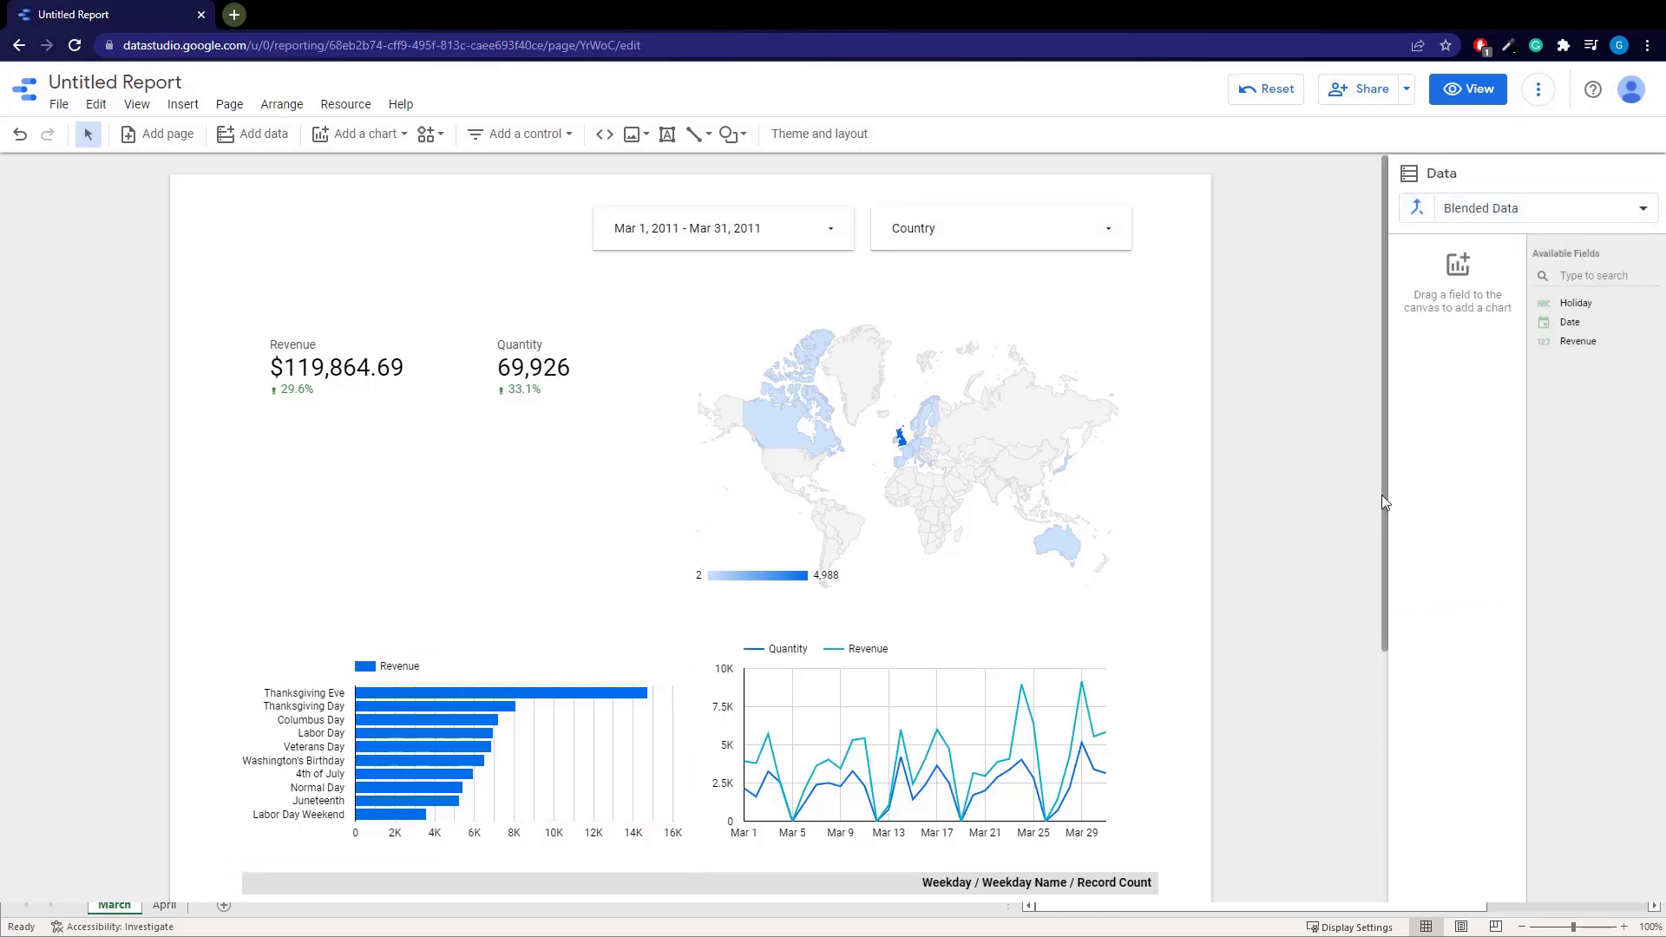
left_click(843, 136)
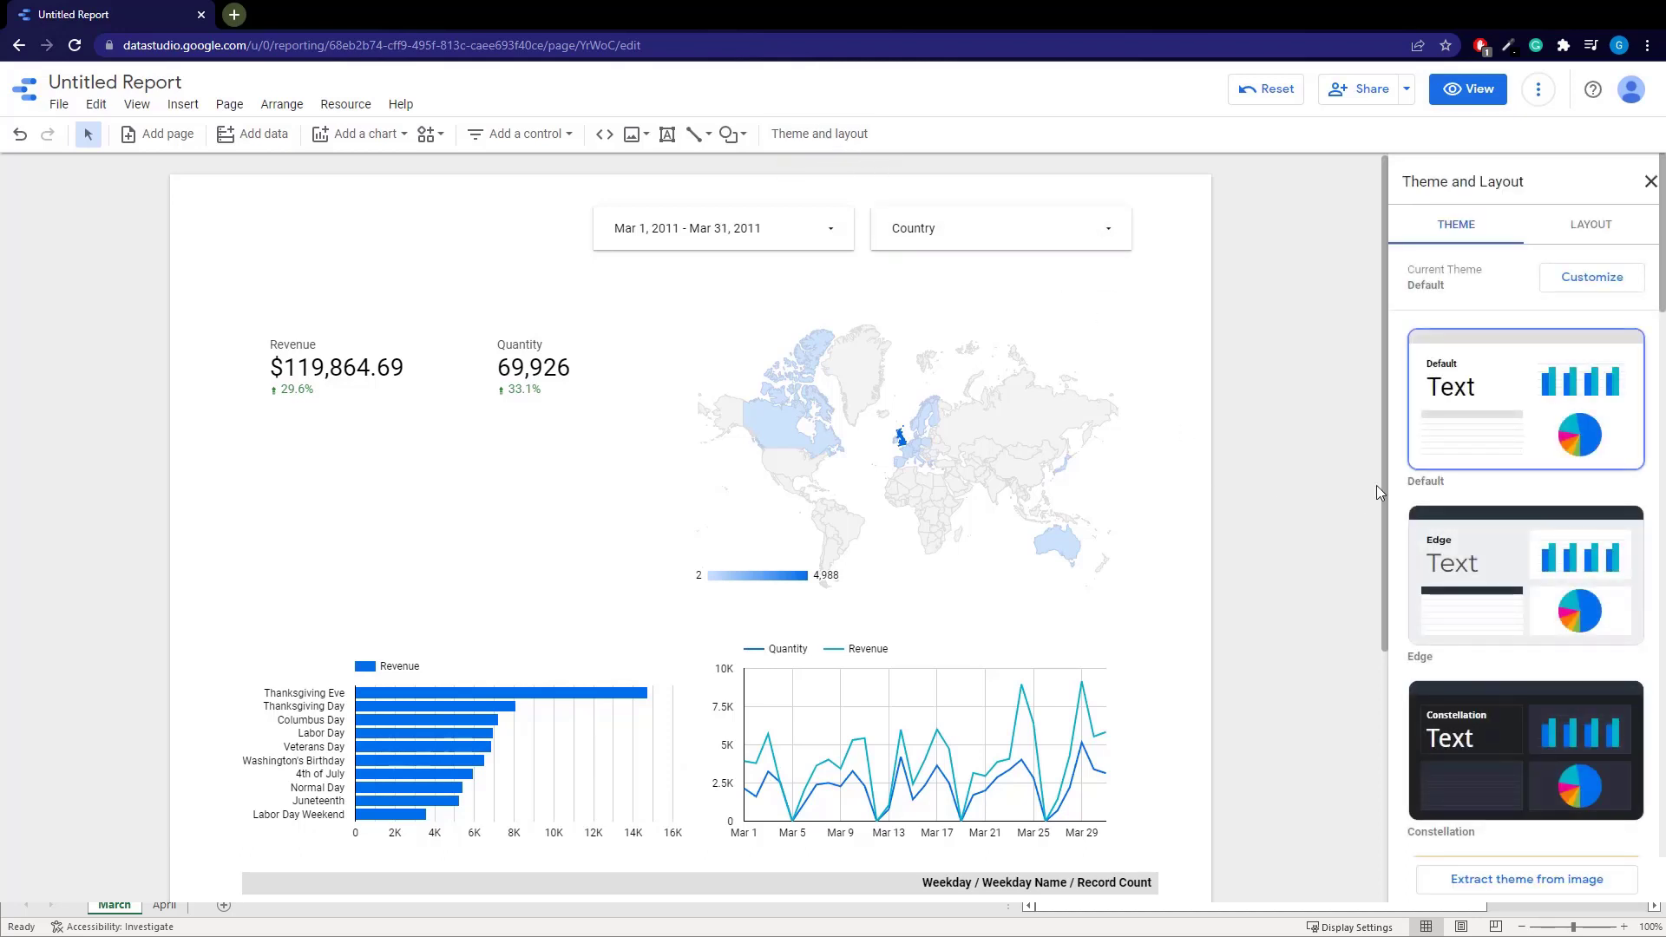
scroll(1457, 399, "down", 10)
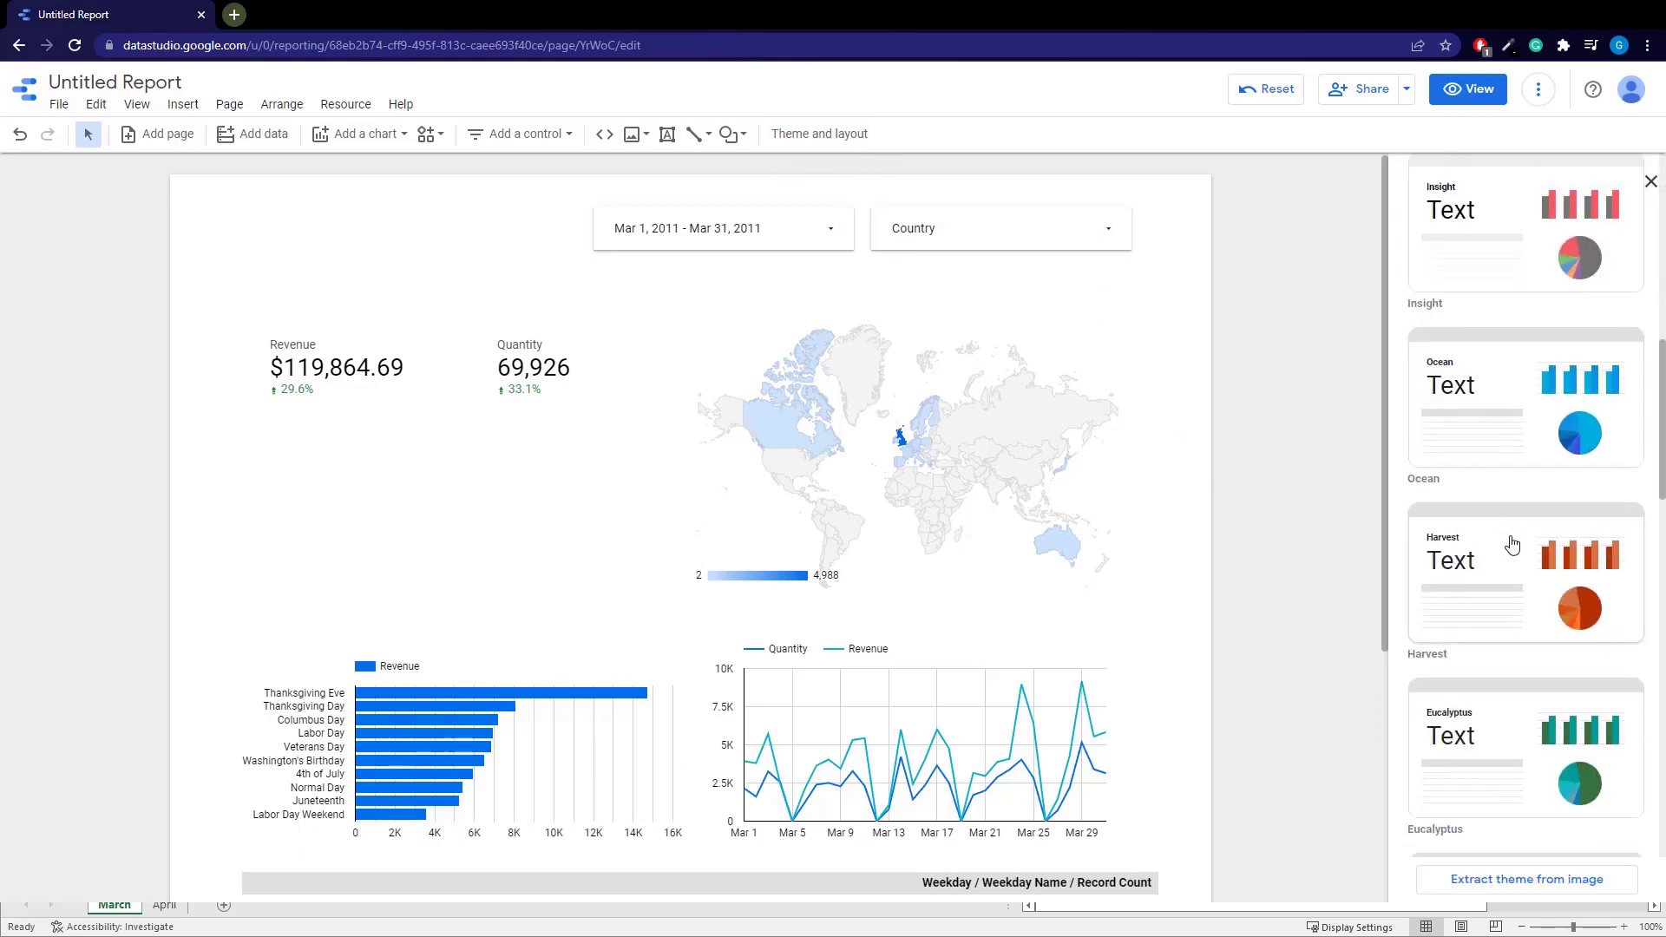
scroll(1511, 544, "down", 10)
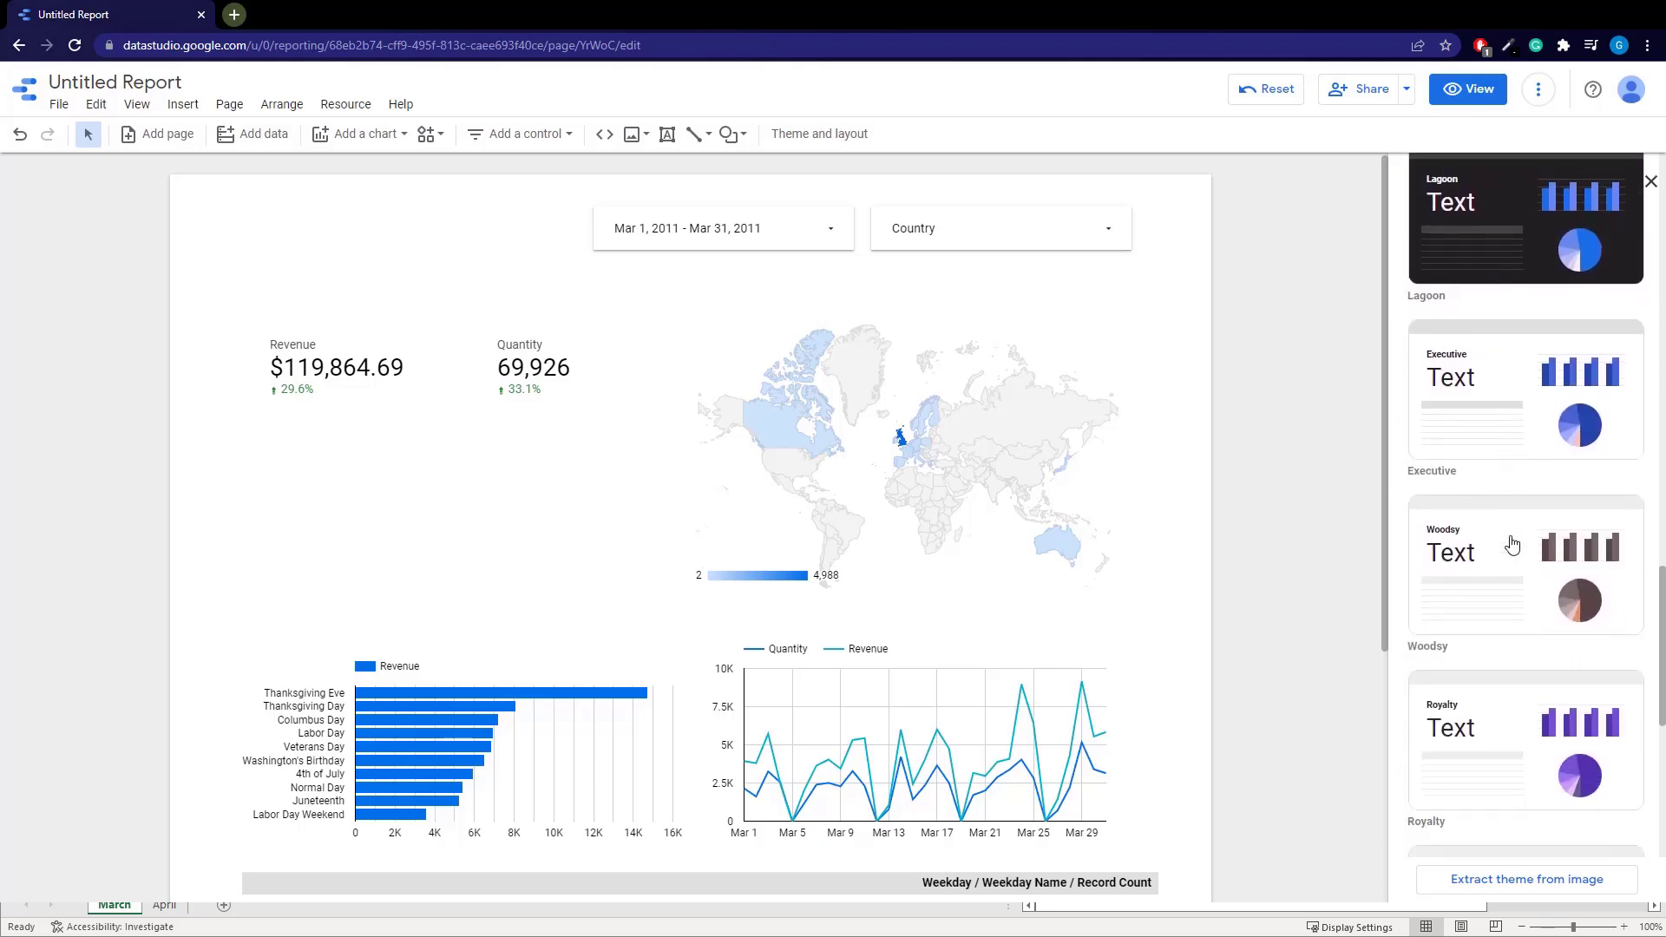
scroll(1511, 544, "down", 10)
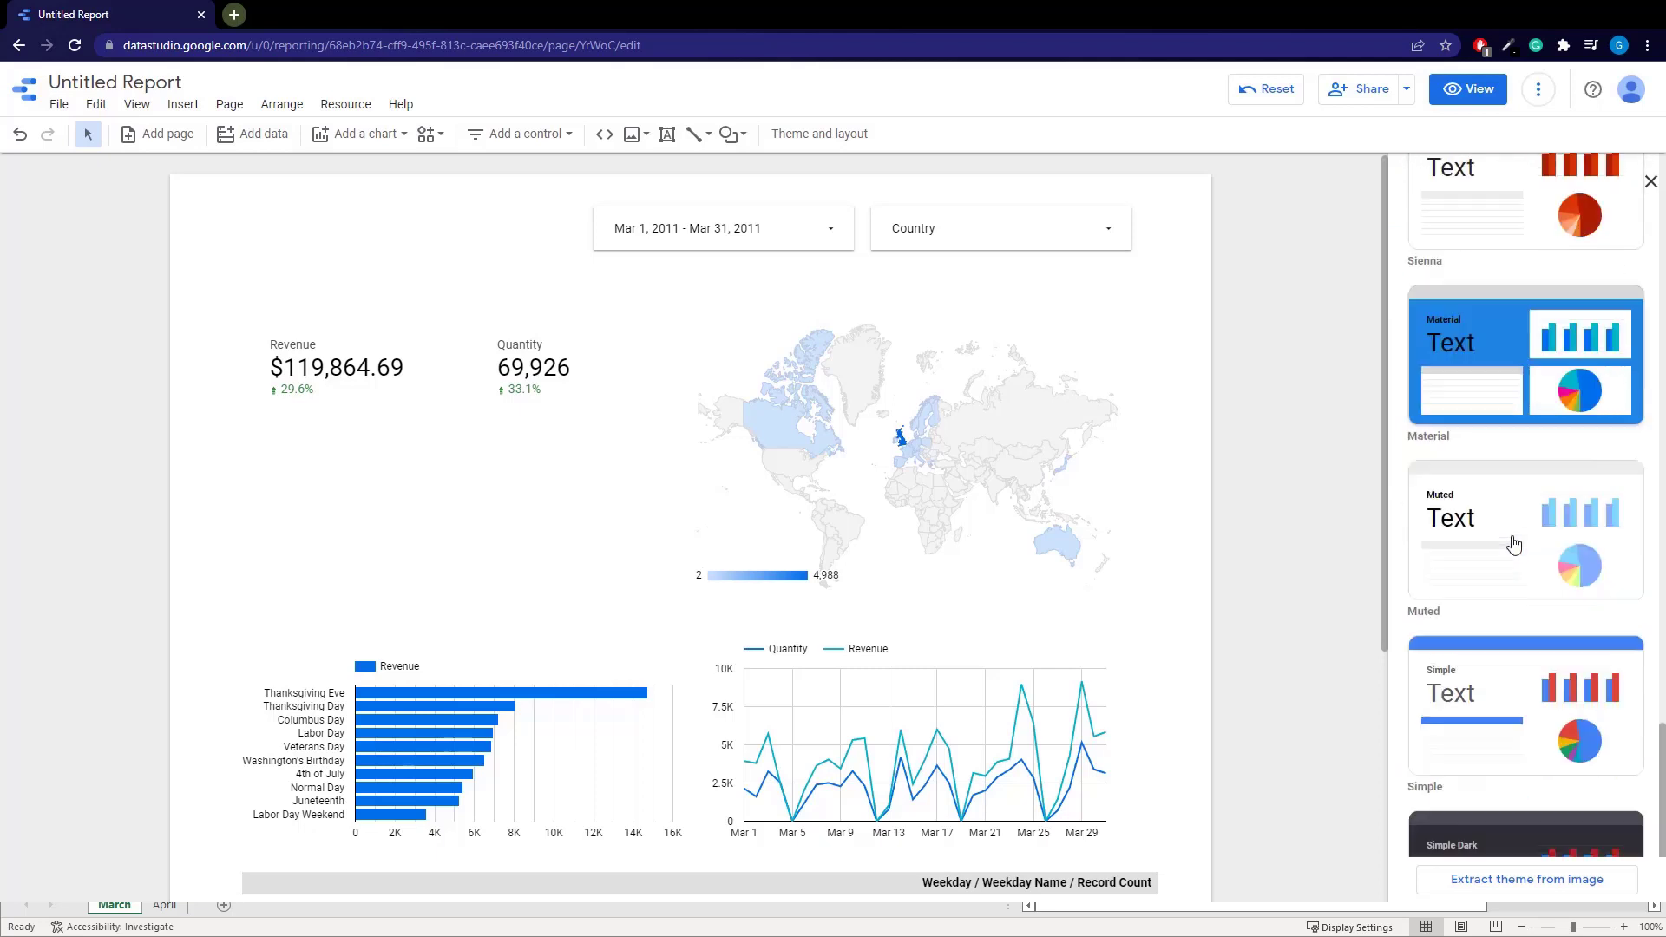
scroll(1511, 544, "up", 8)
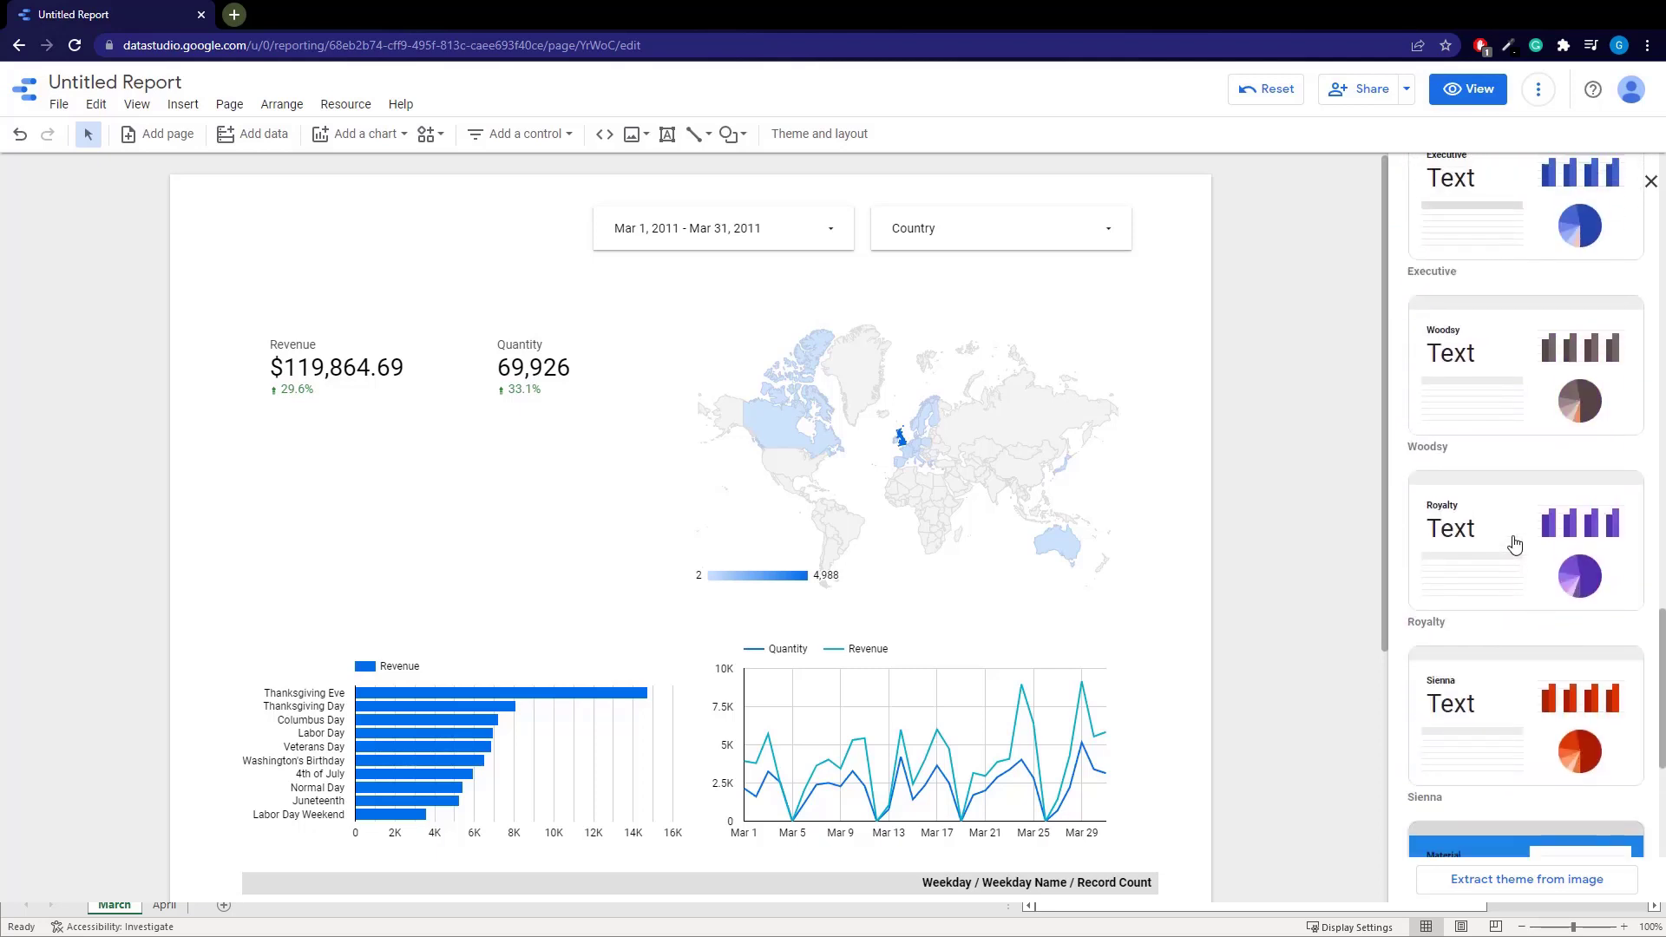
scroll(1514, 545, "up", 5)
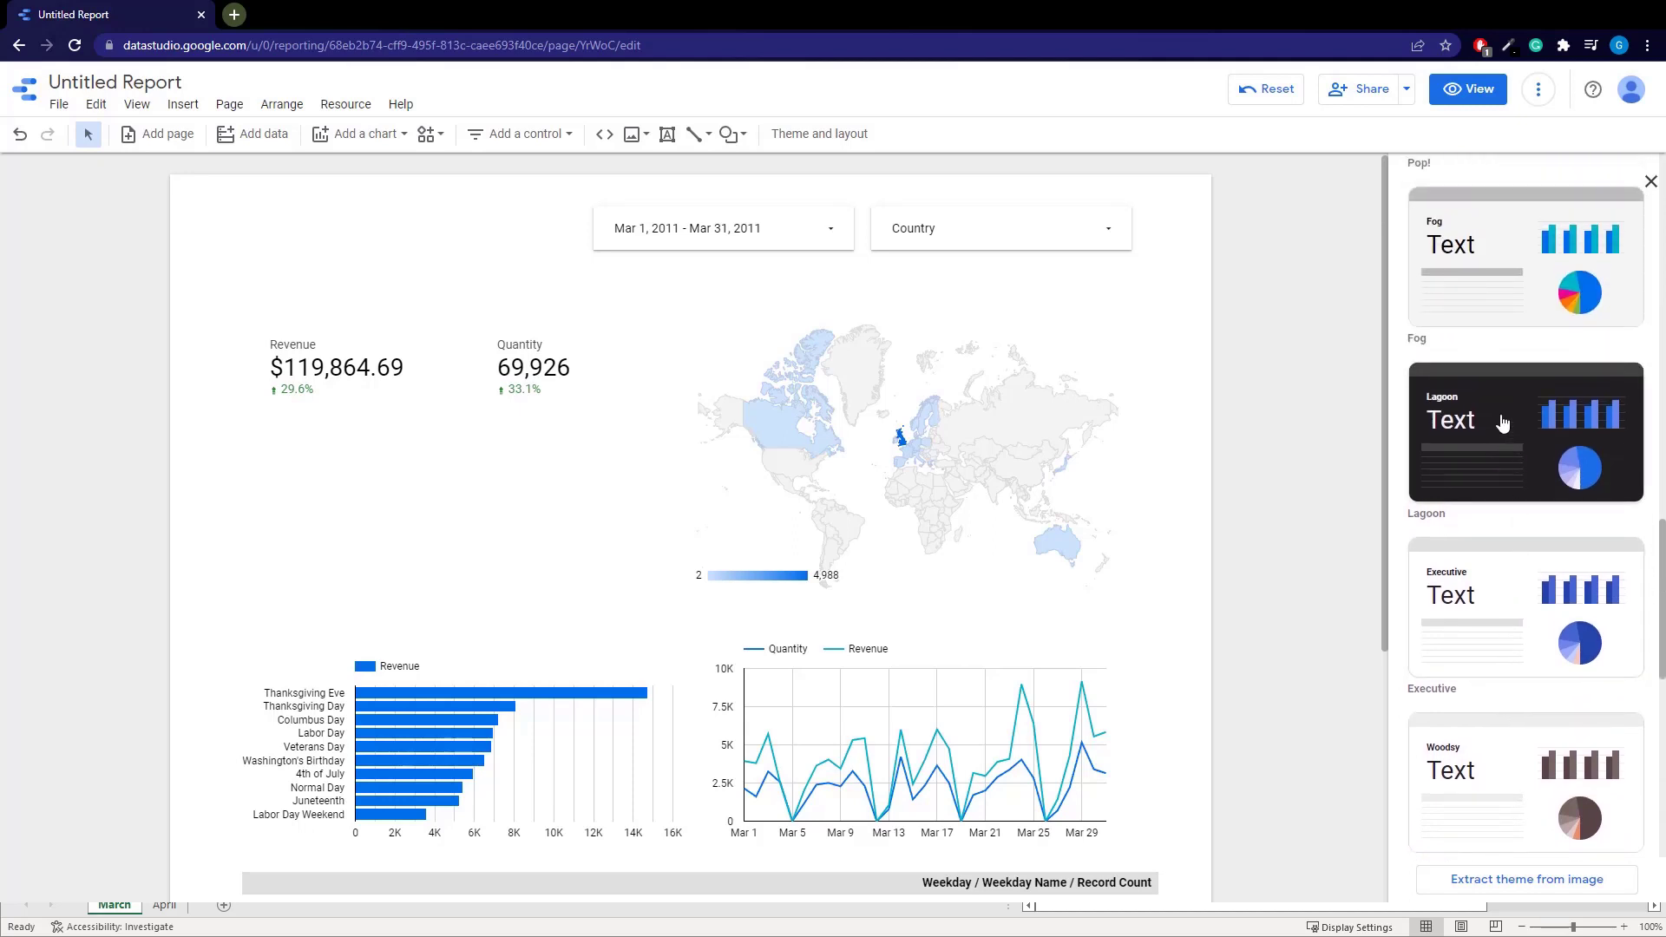
left_click(1448, 469)
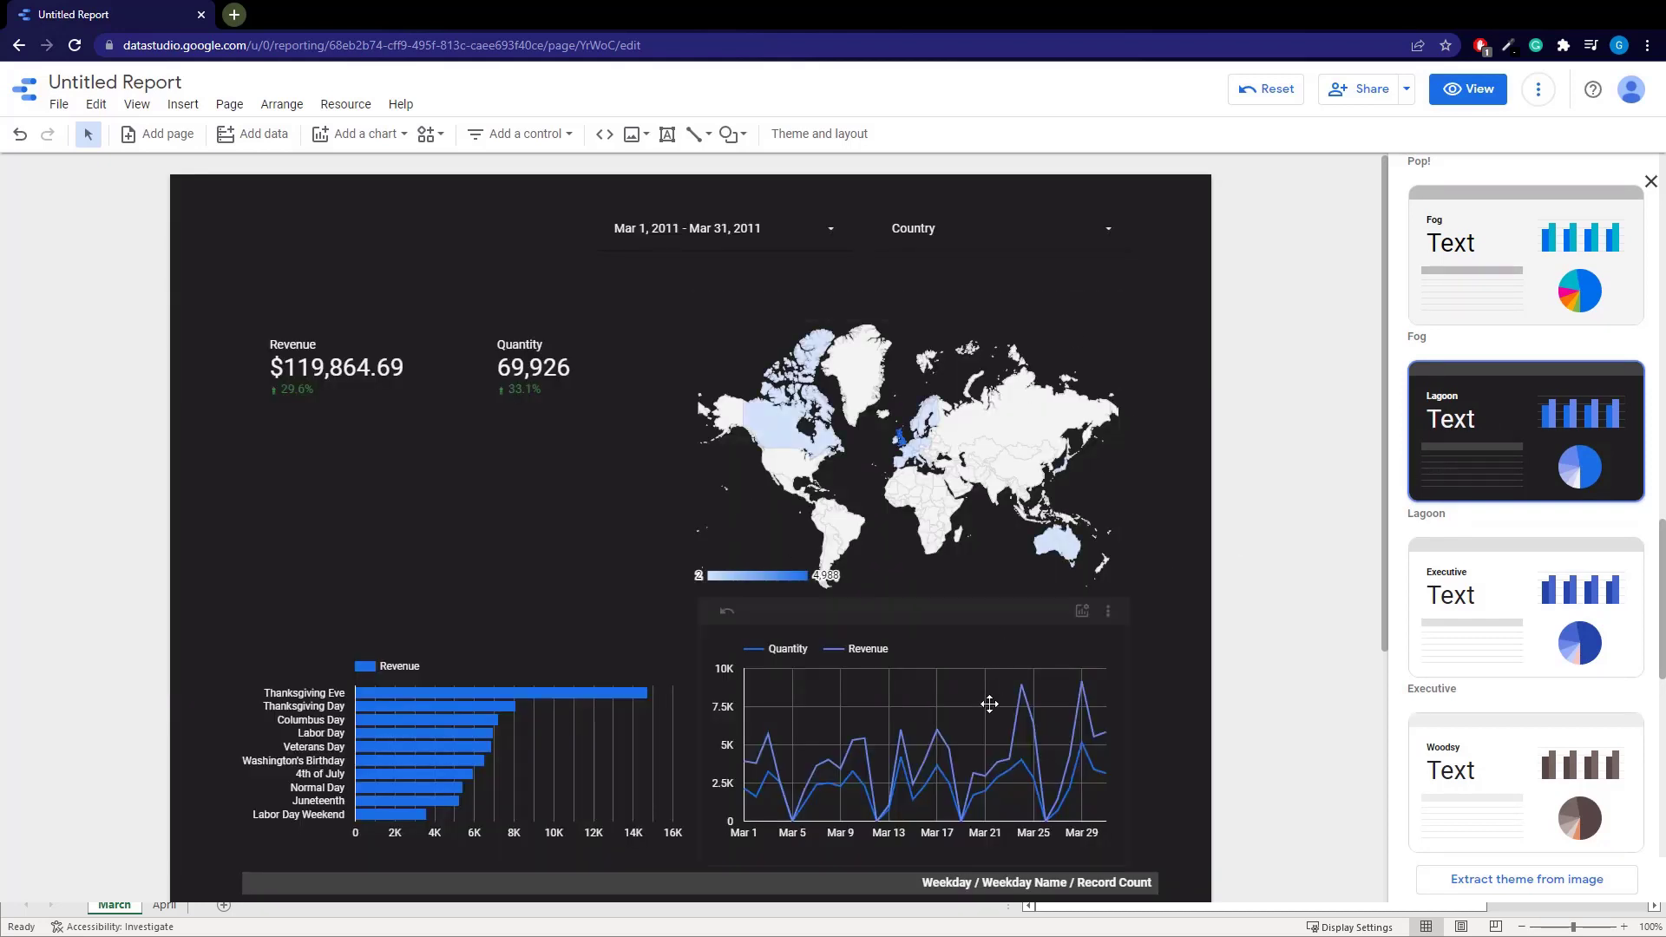
Try the Simple Dark theme on the report and switch back to the Lagoon theme
scroll(1581, 623, "down", 15)
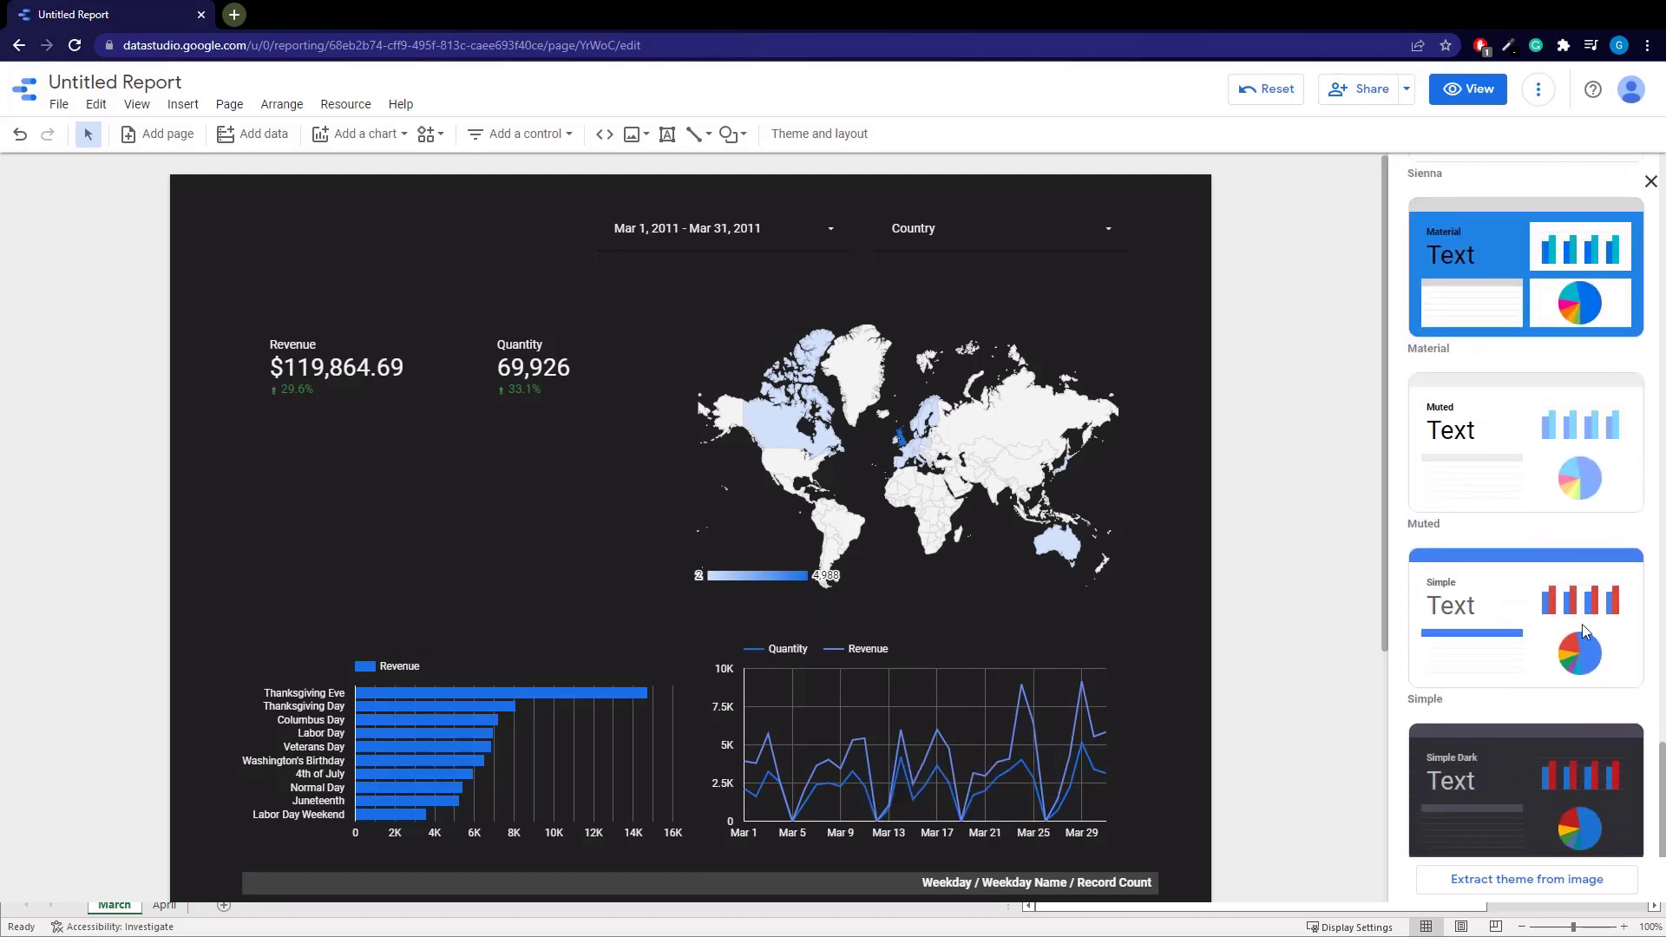
left_click(1487, 794)
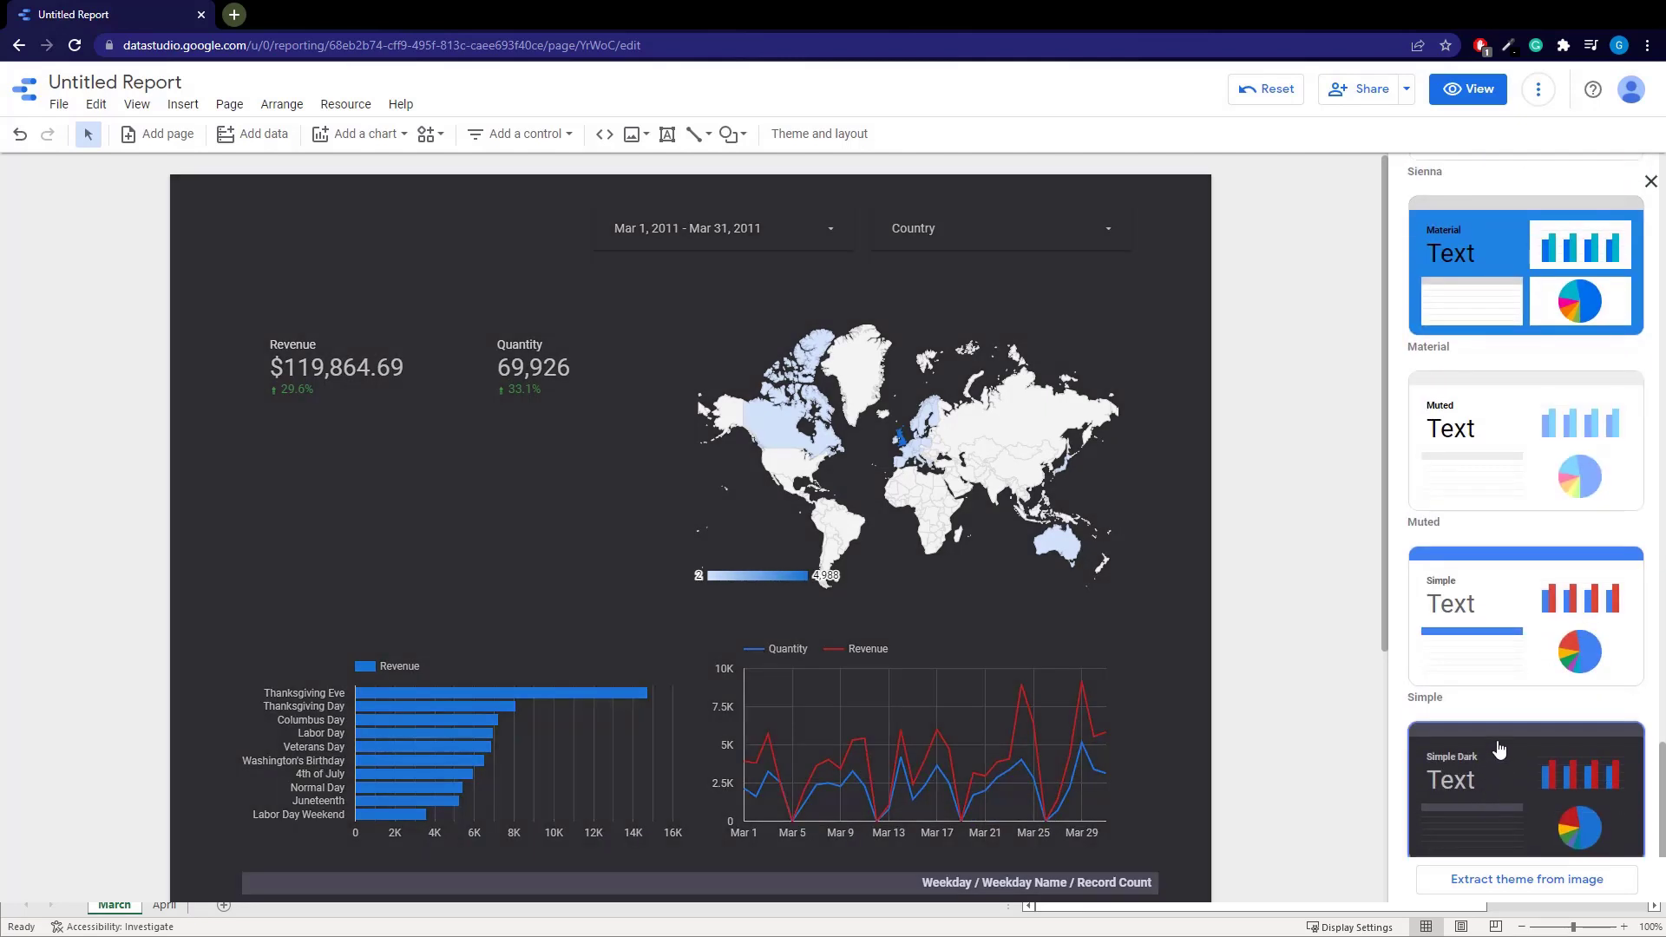
scroll(1505, 738, "up", 12)
scroll(1508, 719, "up", 8)
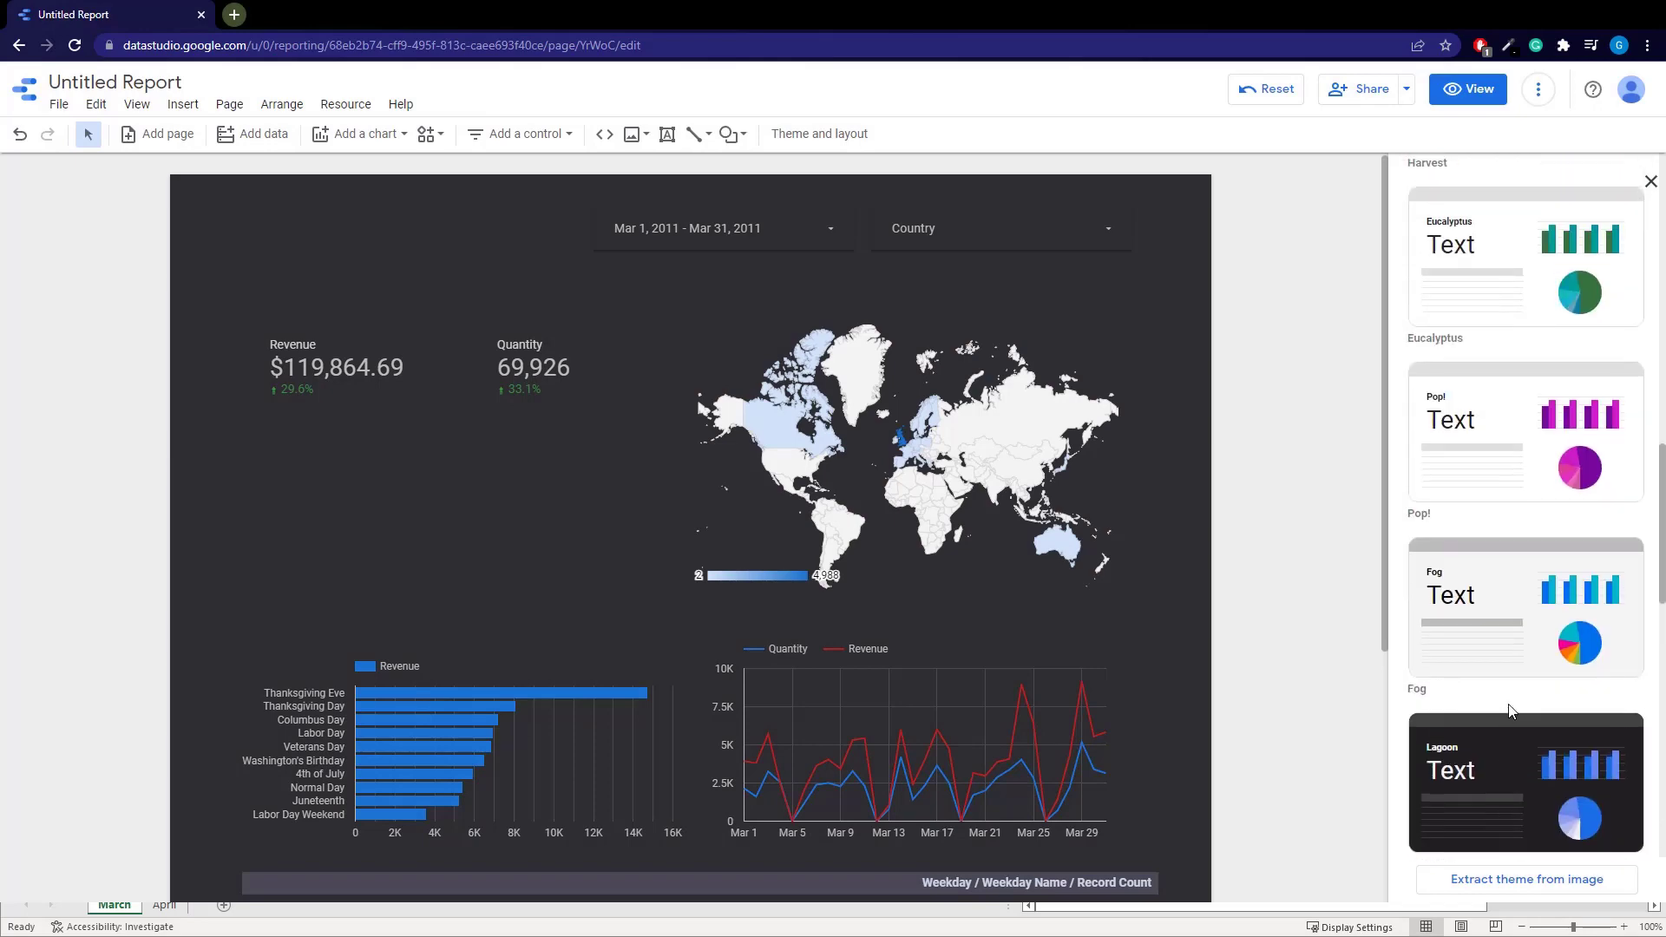
scroll(1510, 707, "down", 8)
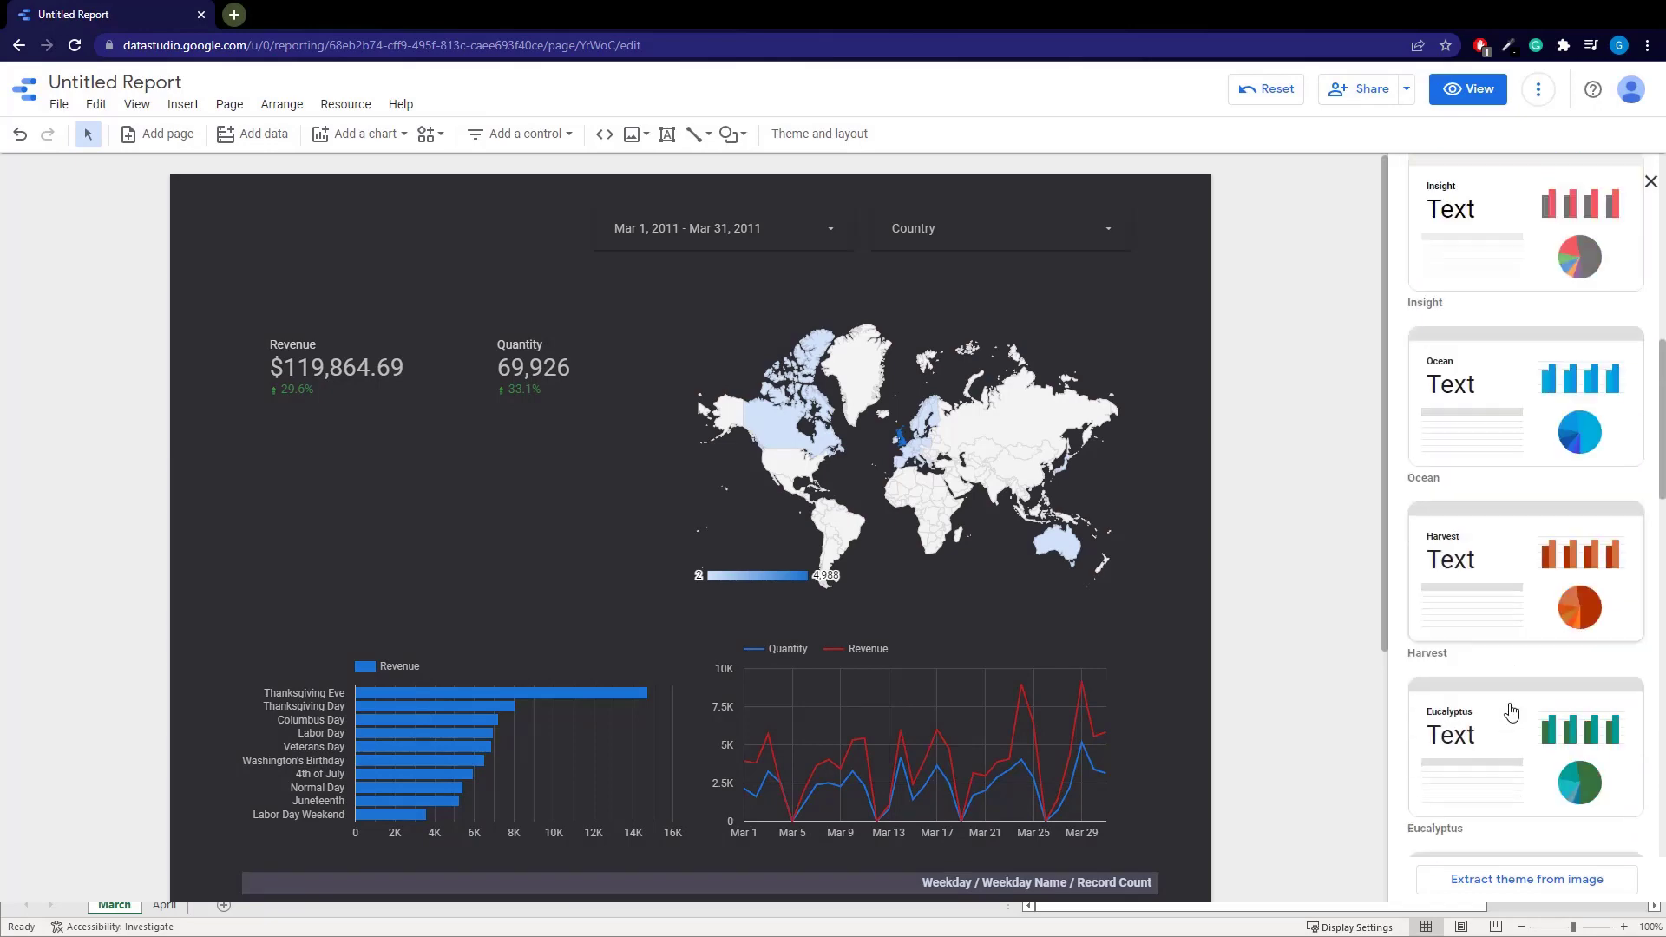
left_click(1505, 603)
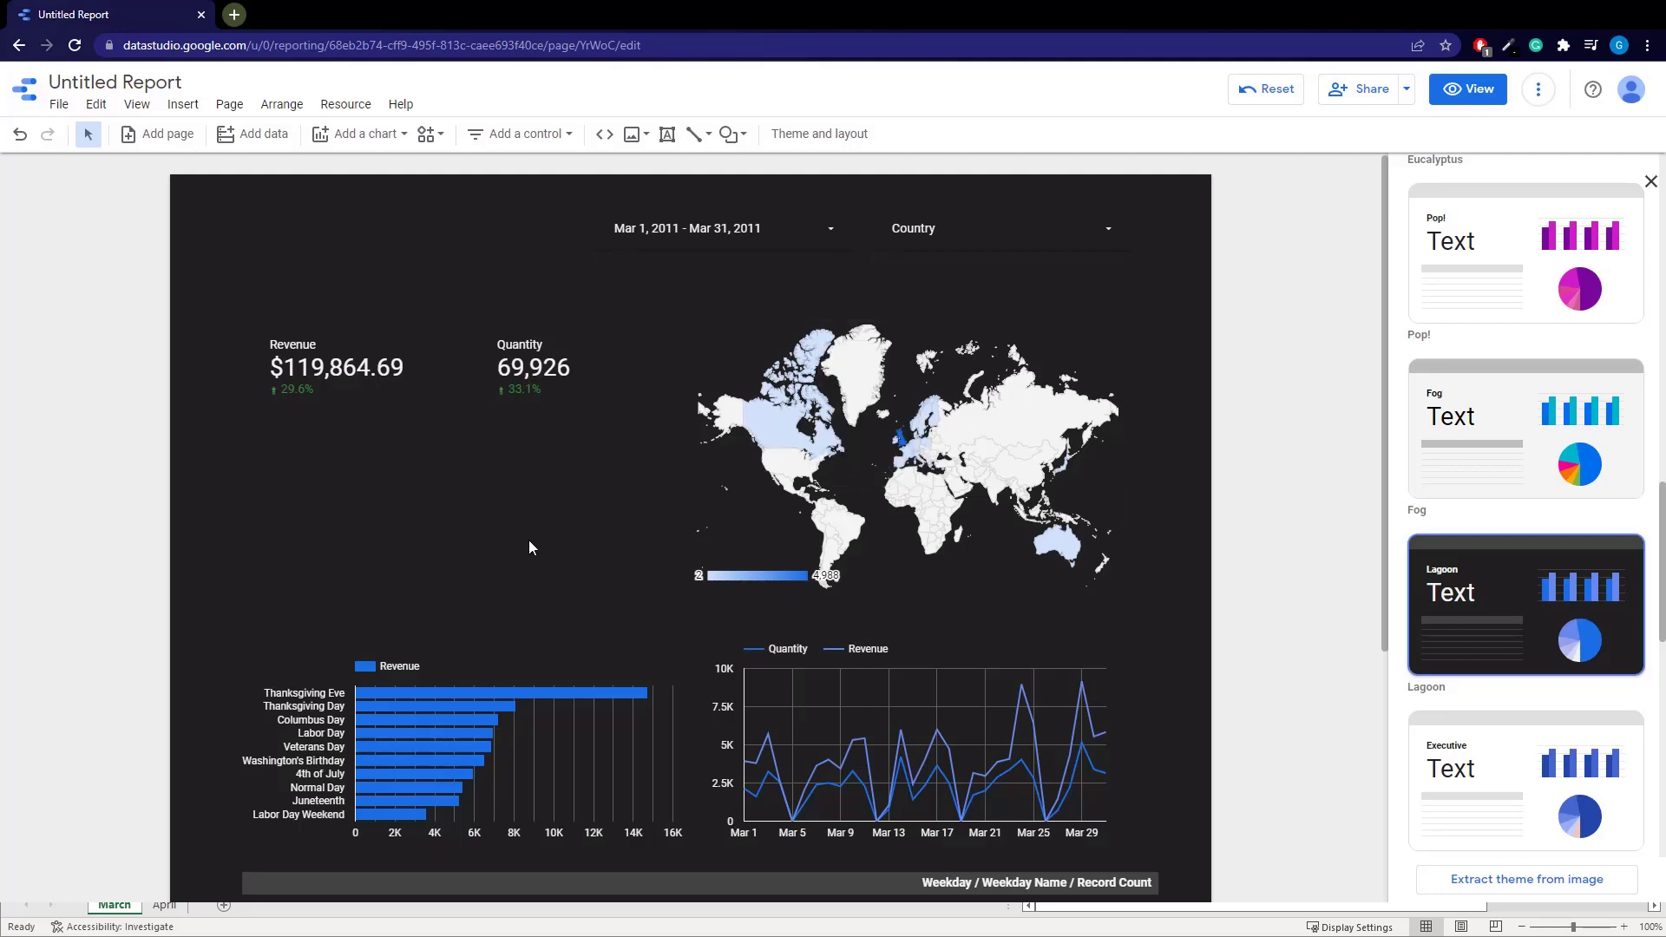
Draw a horizontal divider line across the full page width between the geo chart and the charts below it
scroll(601, 467, "down", 2)
scroll(601, 467, "up", 2)
scroll(526, 469, "down", 5)
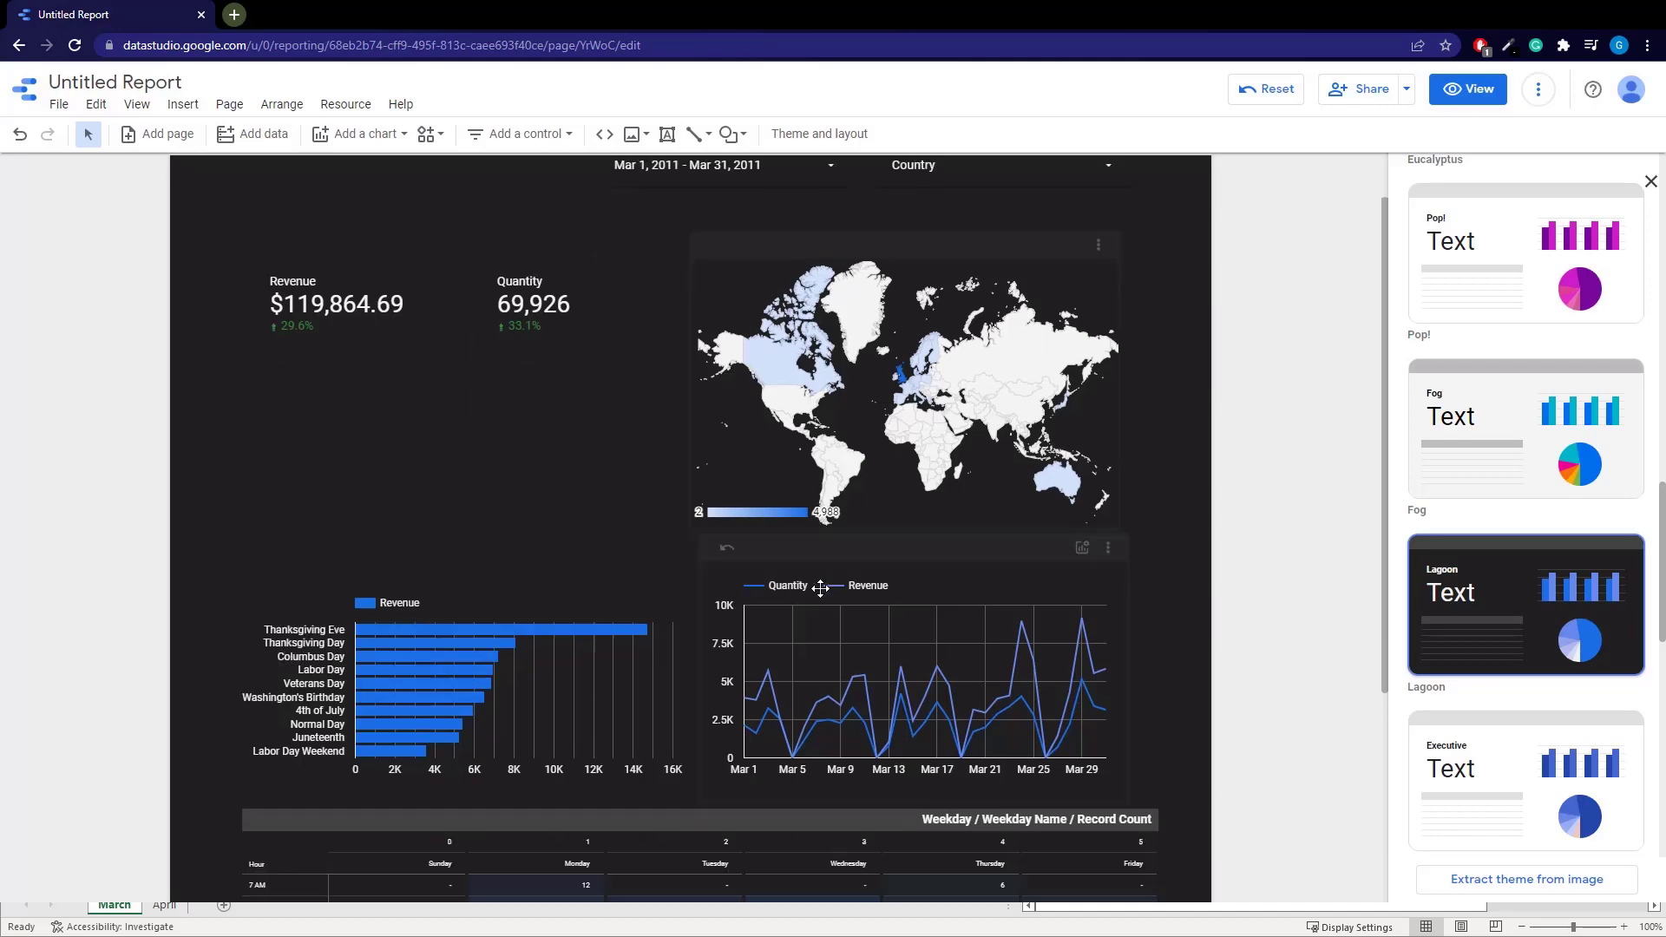
scroll(1197, 607, "up", 4)
scroll(1159, 599, "up", 1)
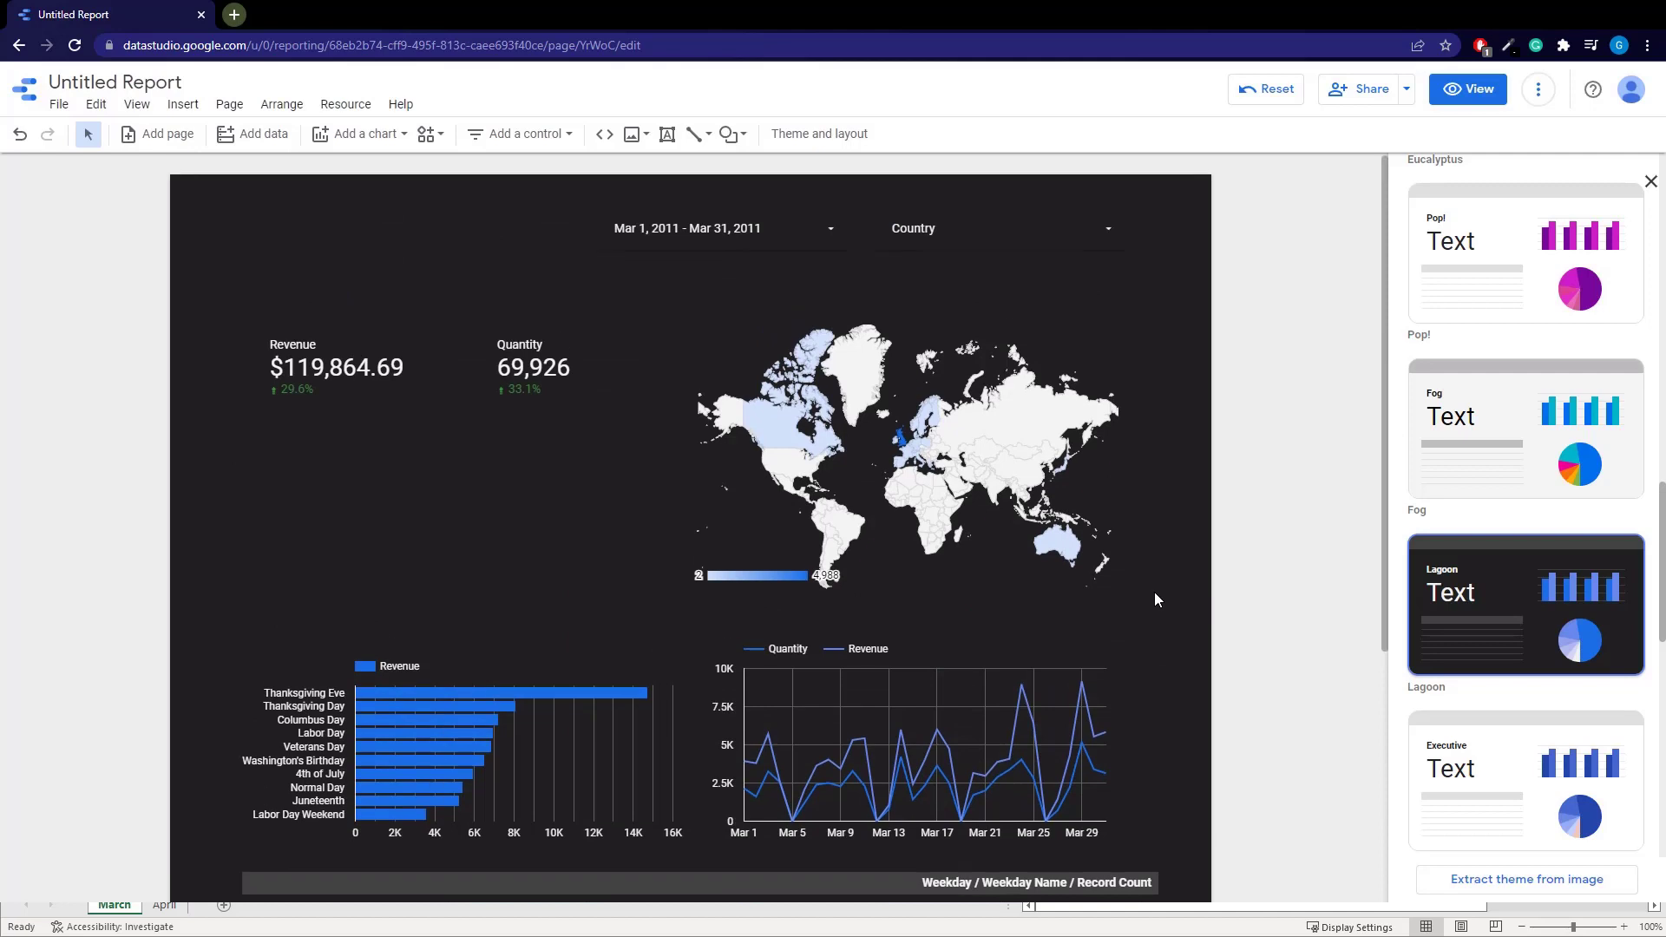
left_click(695, 140)
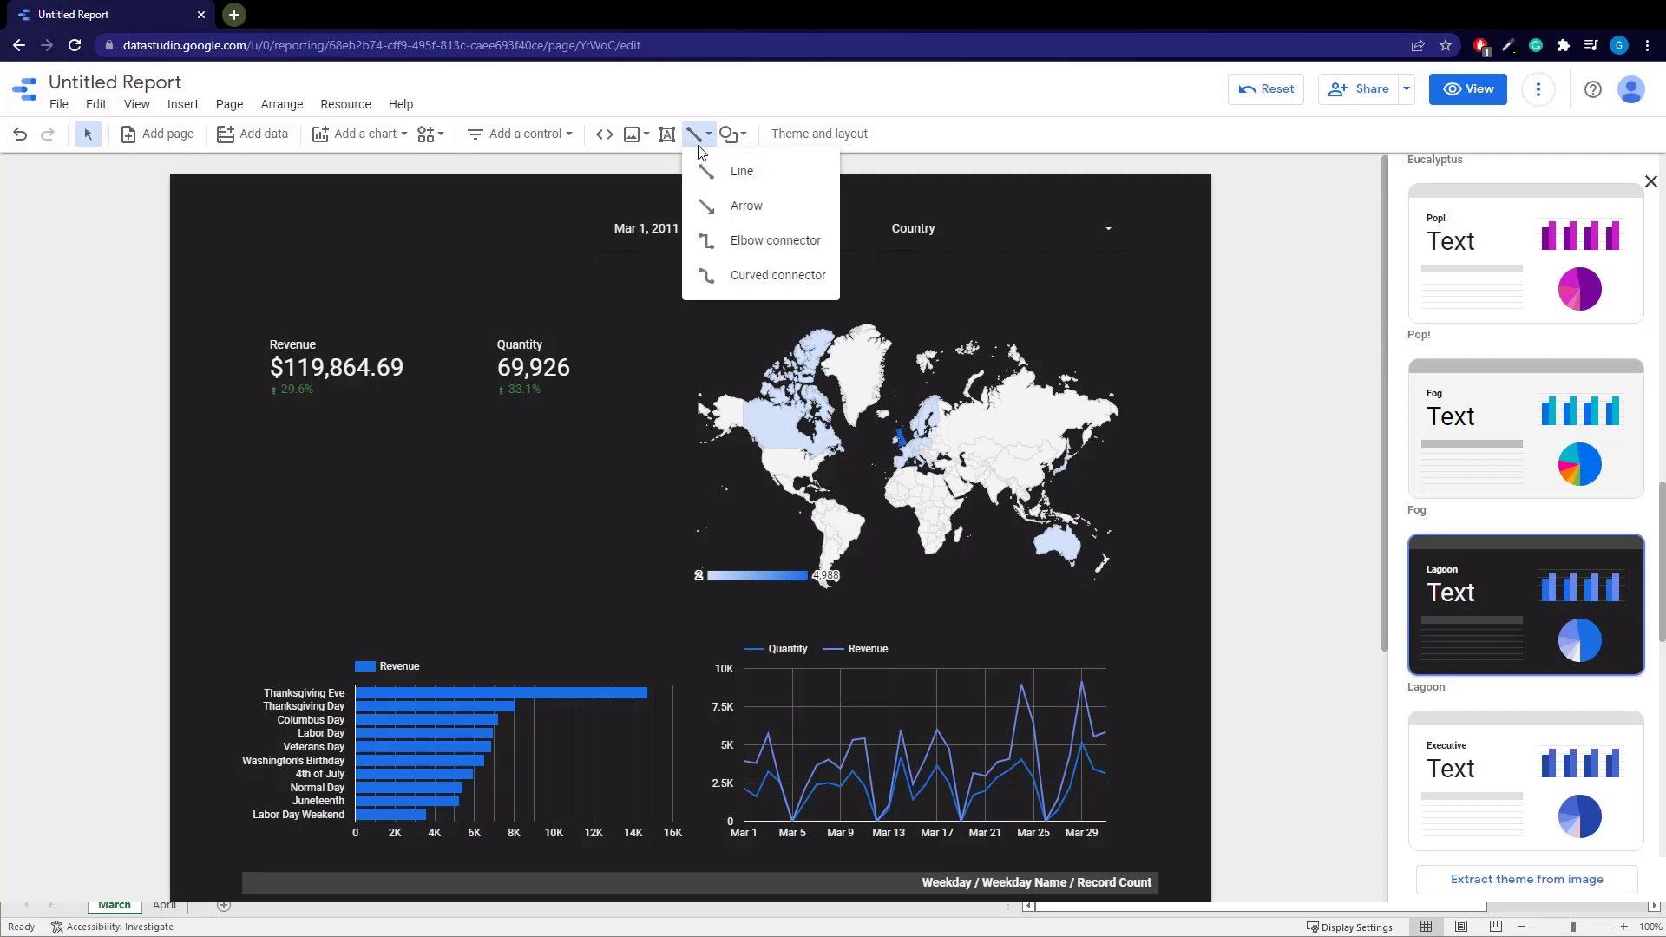
left_click(720, 170)
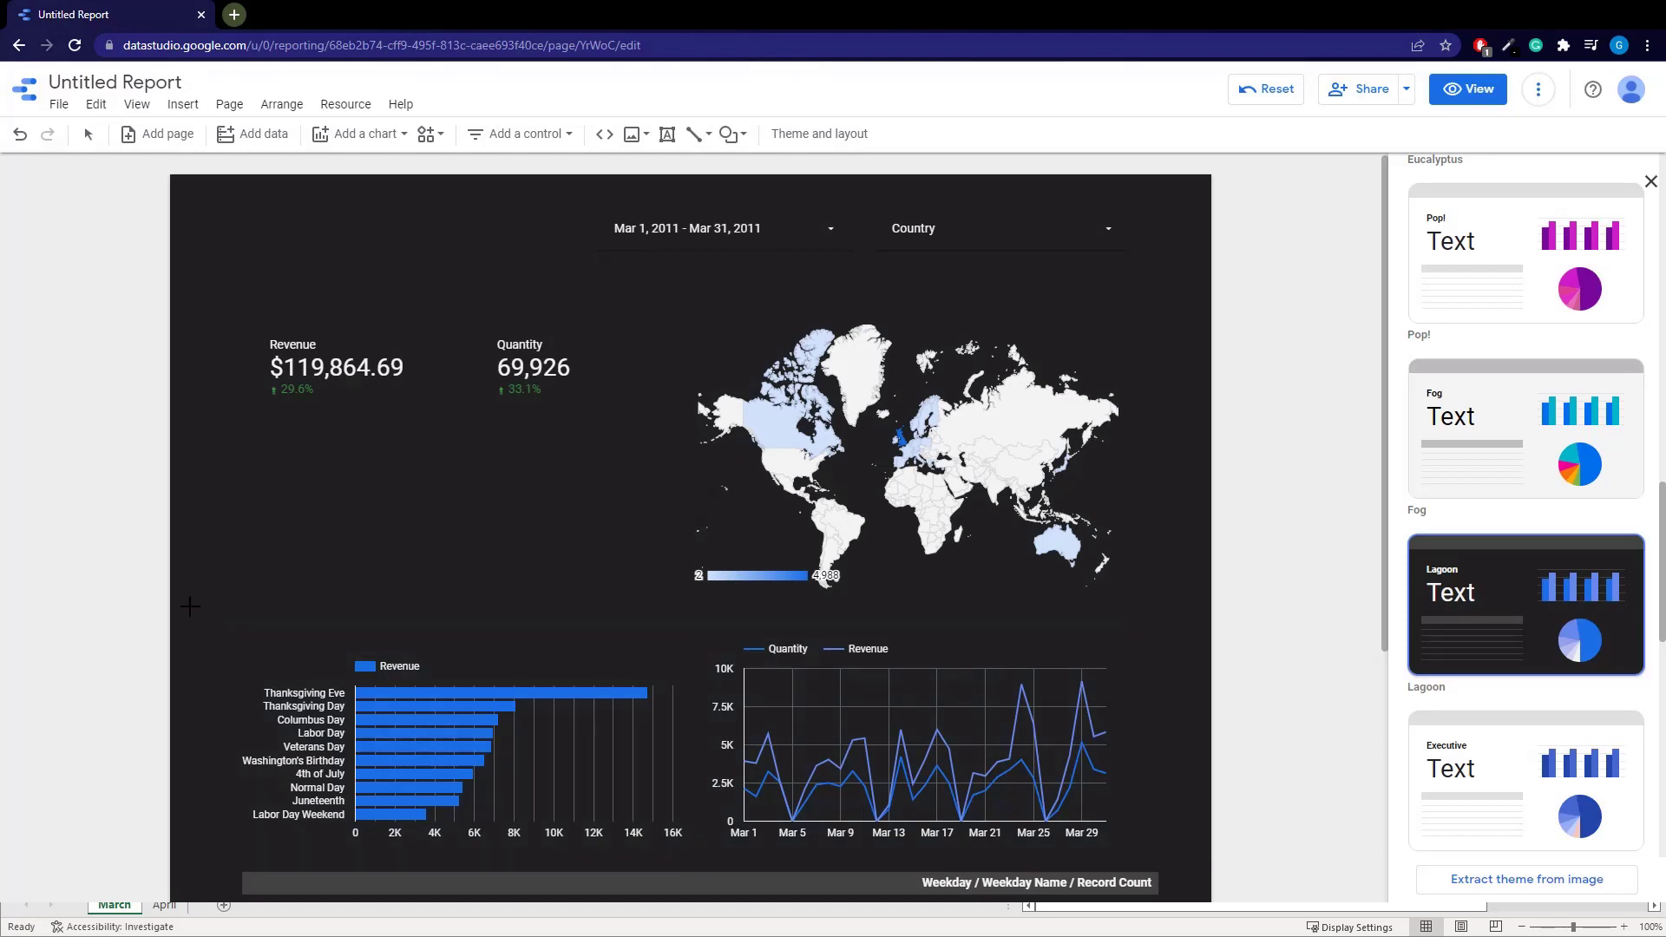
left_click_drag(178, 606, 1194, 619)
Duplicate the divider line and place the copy between the two lower charts and the heatmap
scroll(1041, 455, "down", 4)
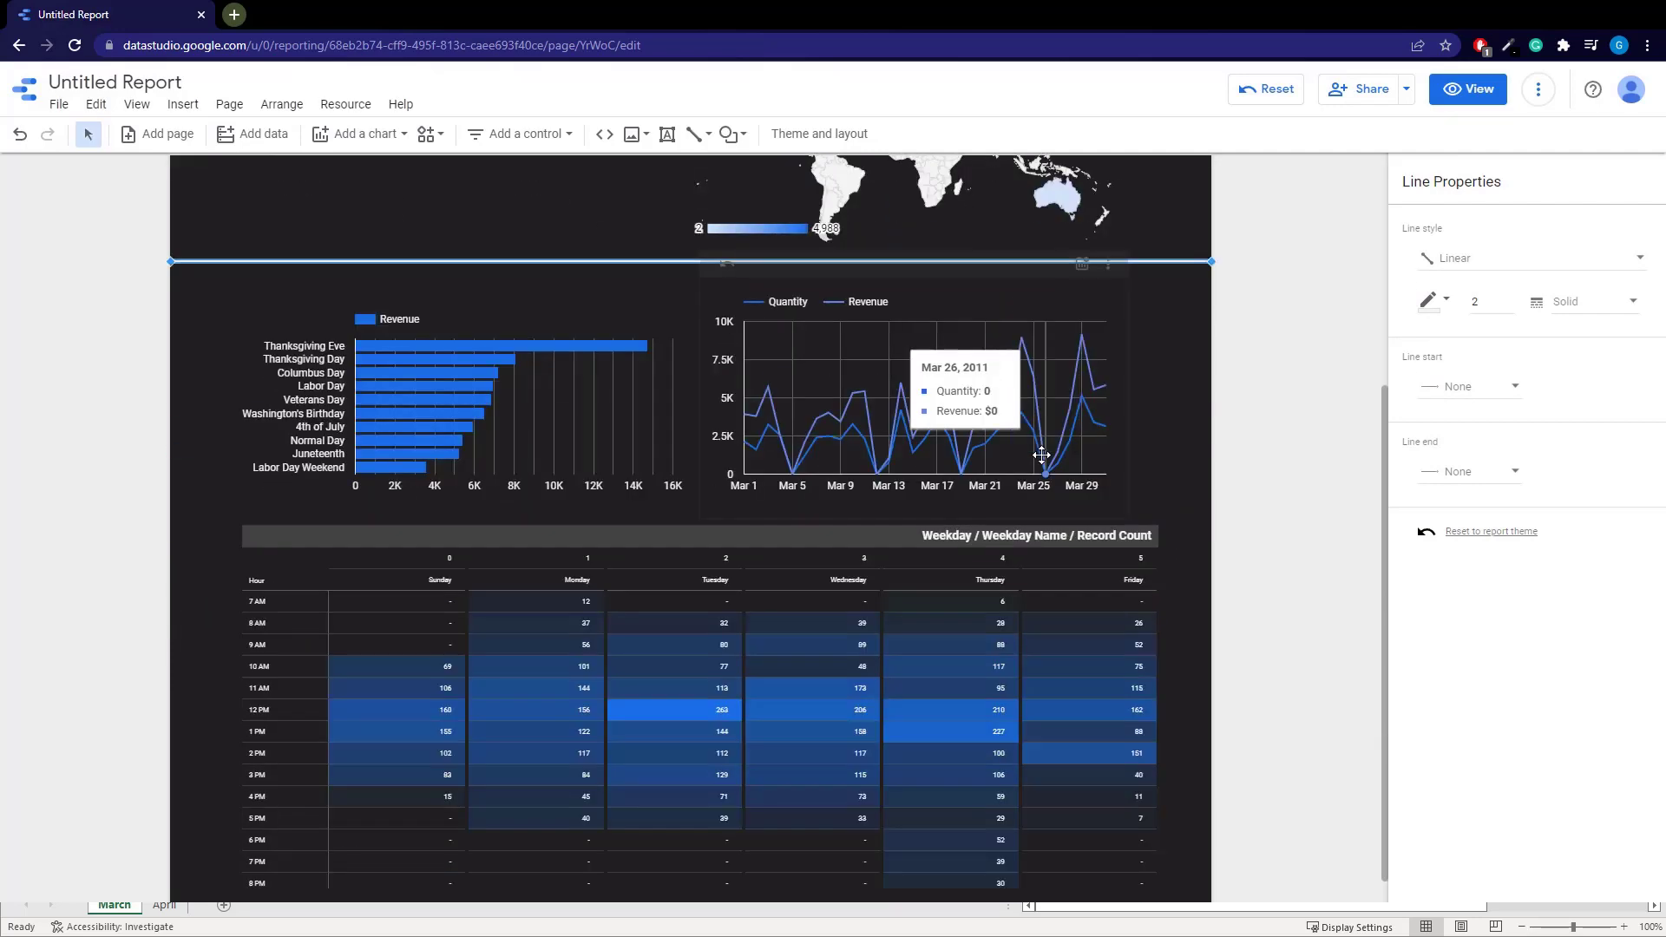
scroll(1041, 455, "up", 3)
scroll(720, 612, "down", 2)
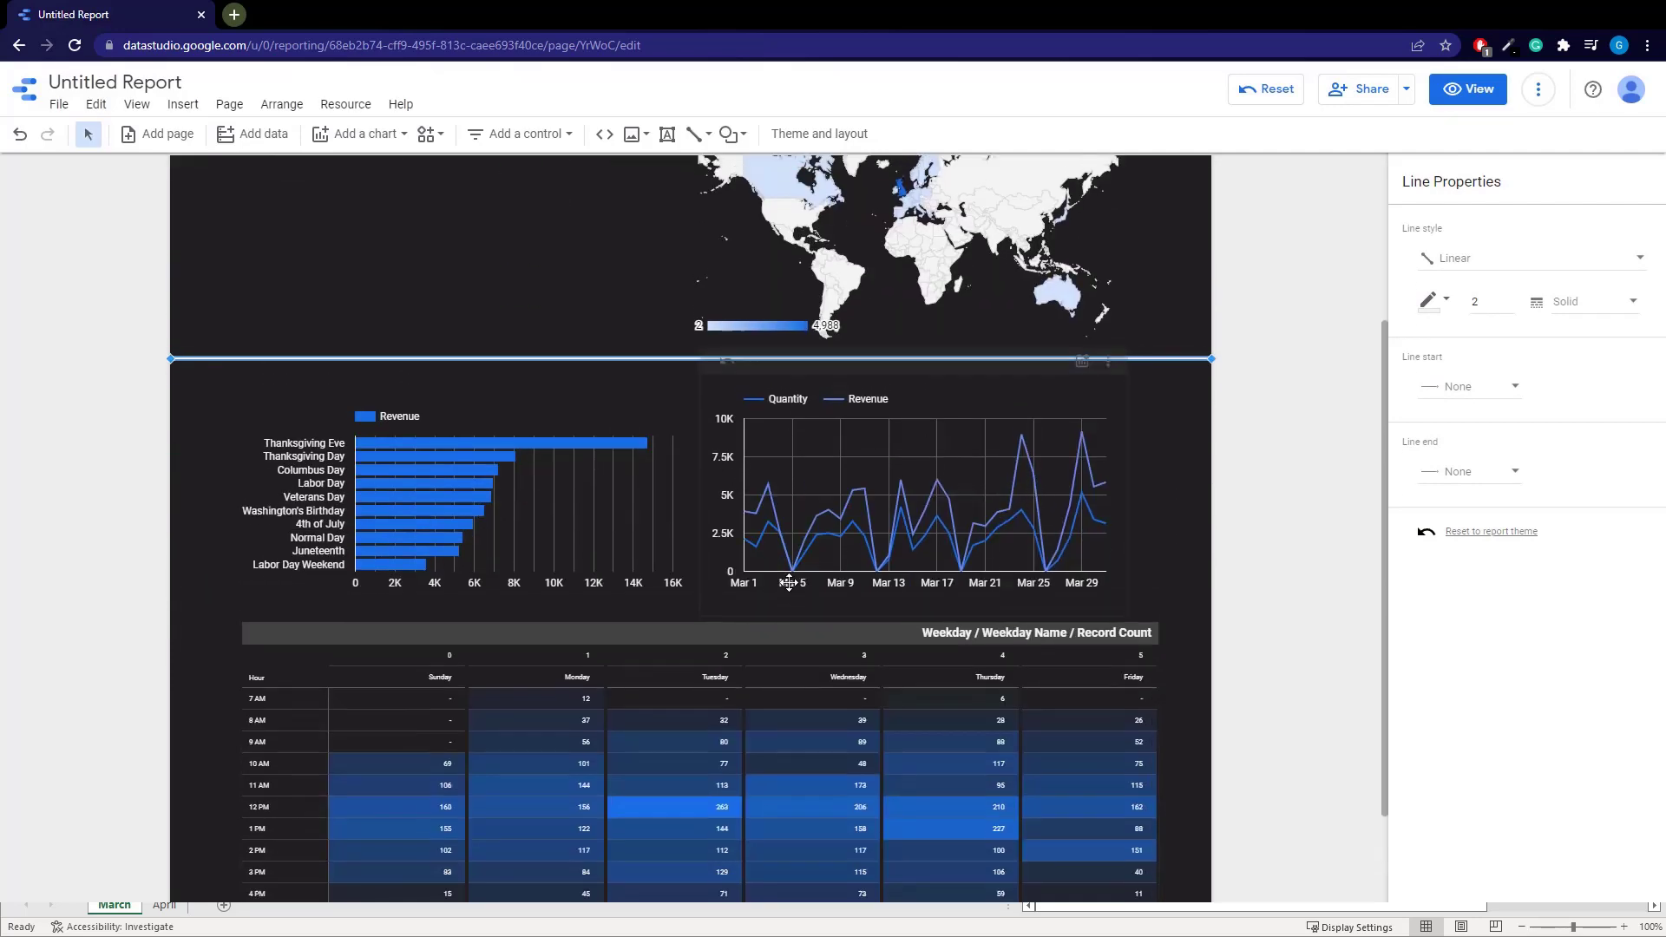
scroll(789, 582, "up", 1)
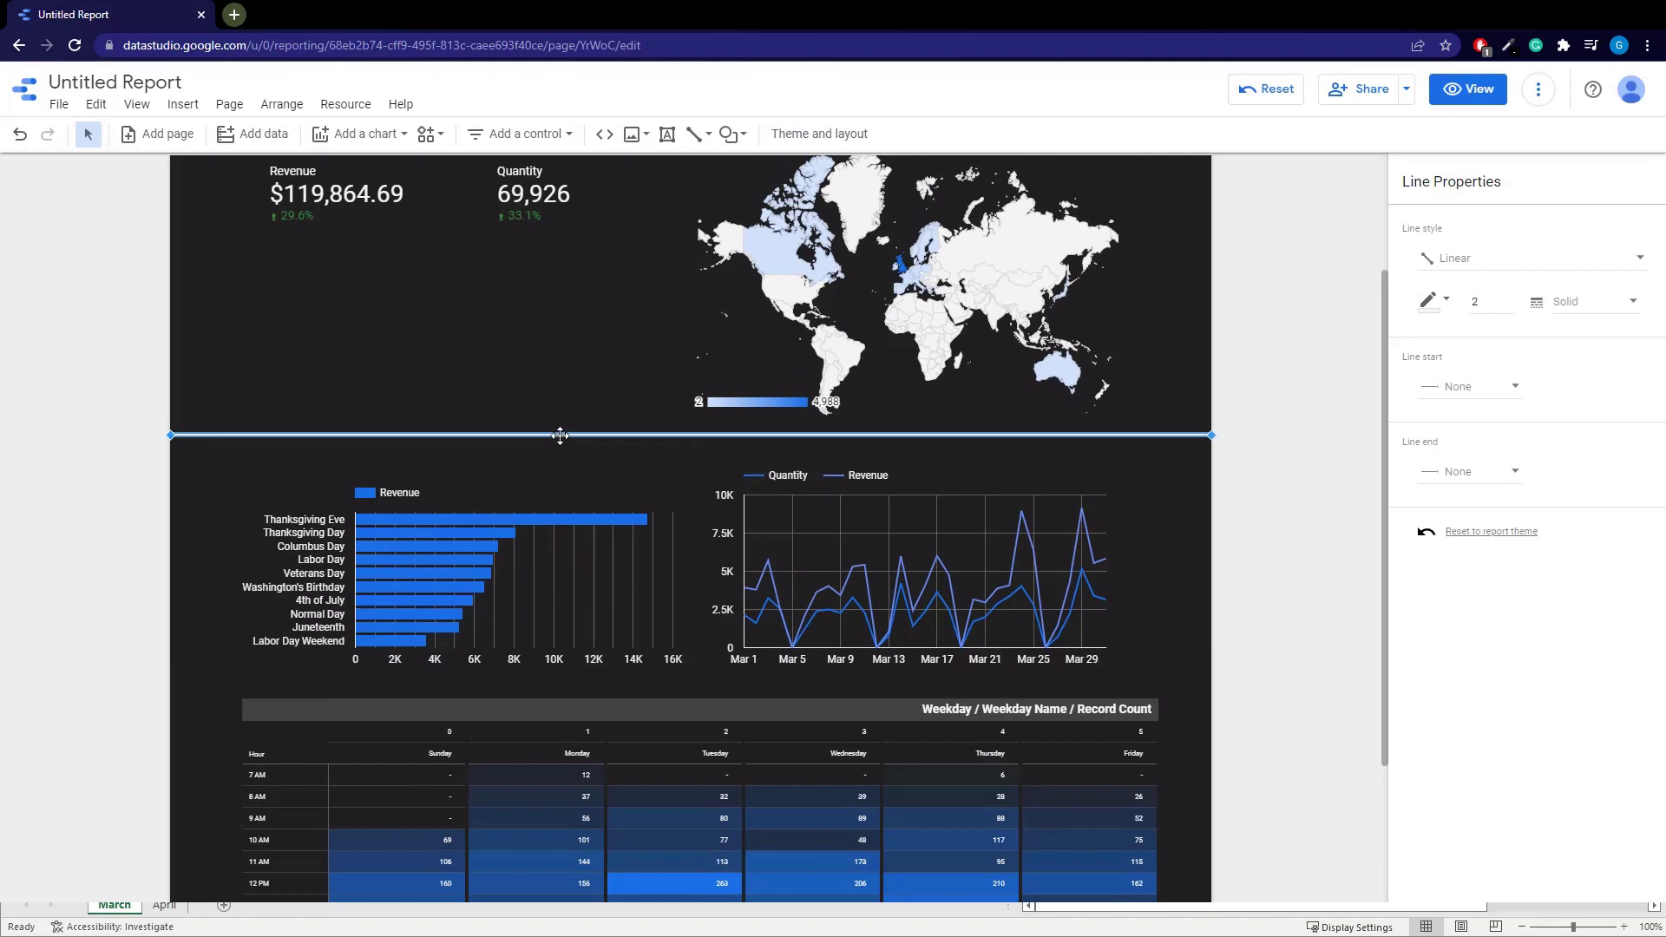
key("ctrl+d")
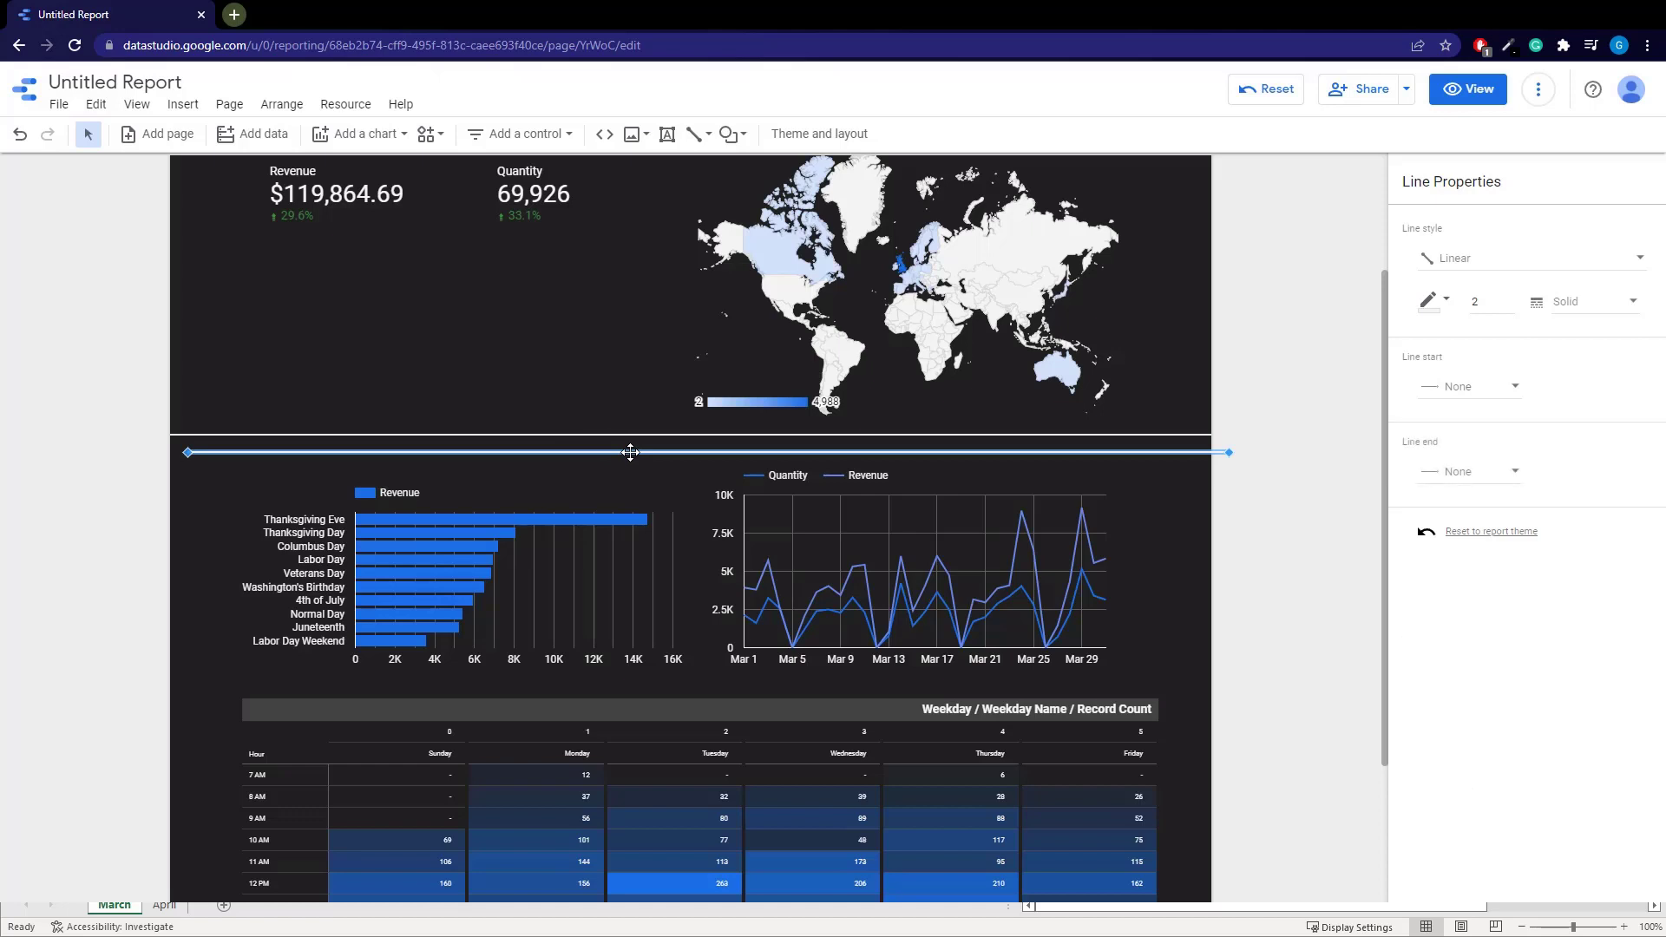
left_click_drag(630, 453, 634, 684)
scroll(972, 538, "up", 3)
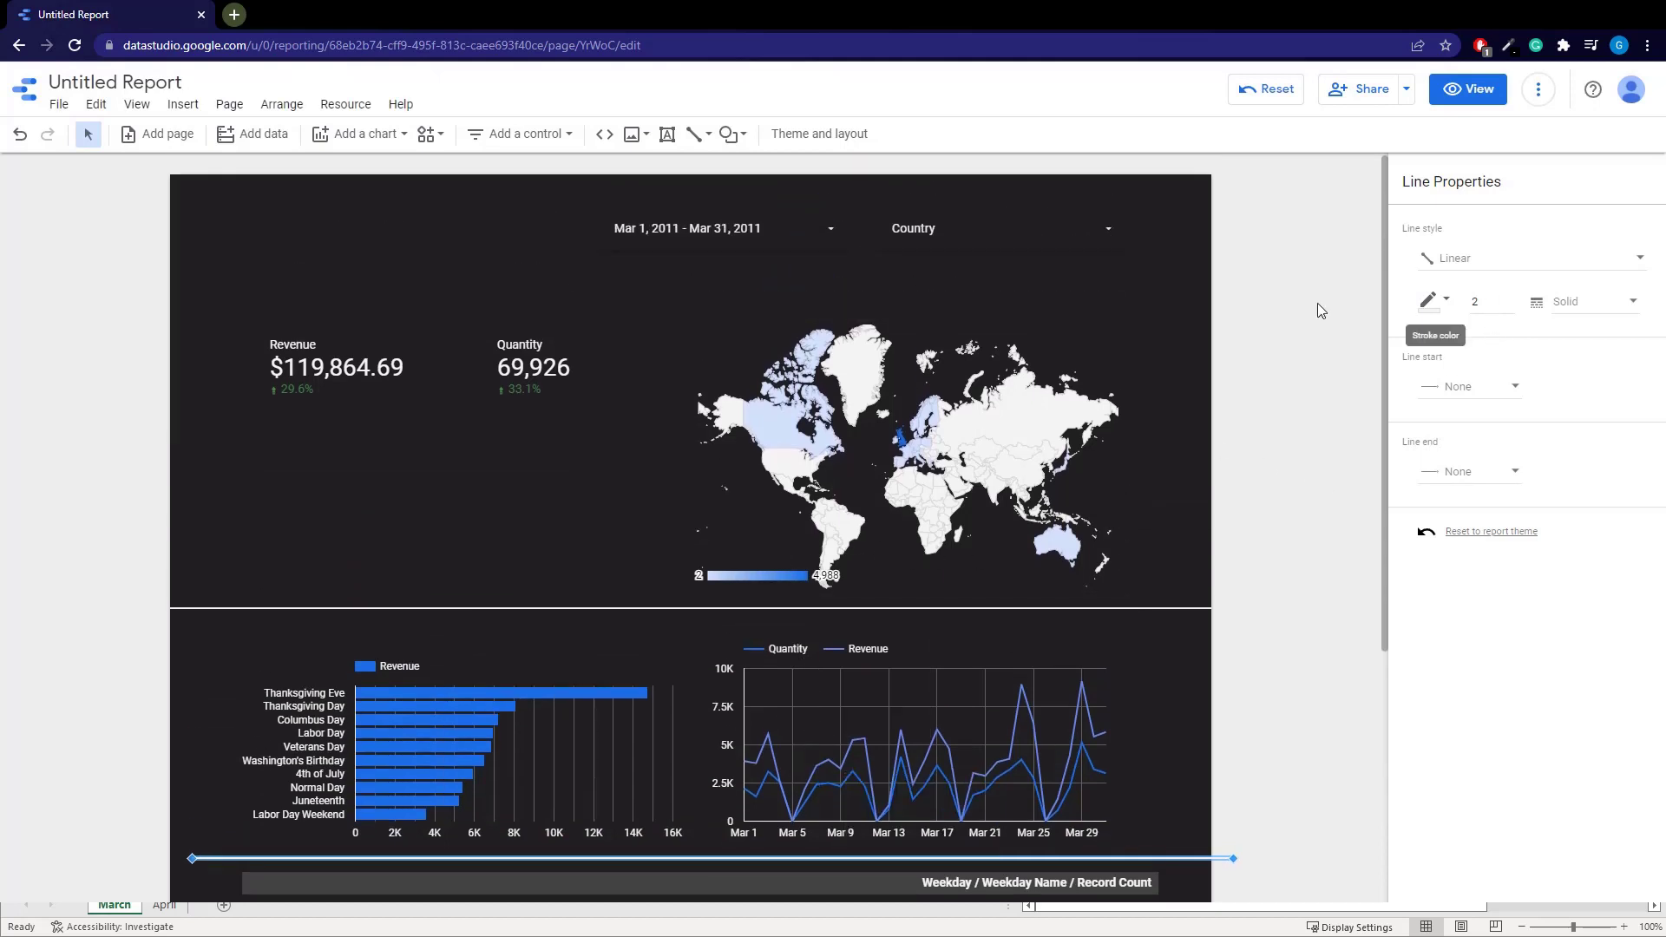
left_click(1215, 518)
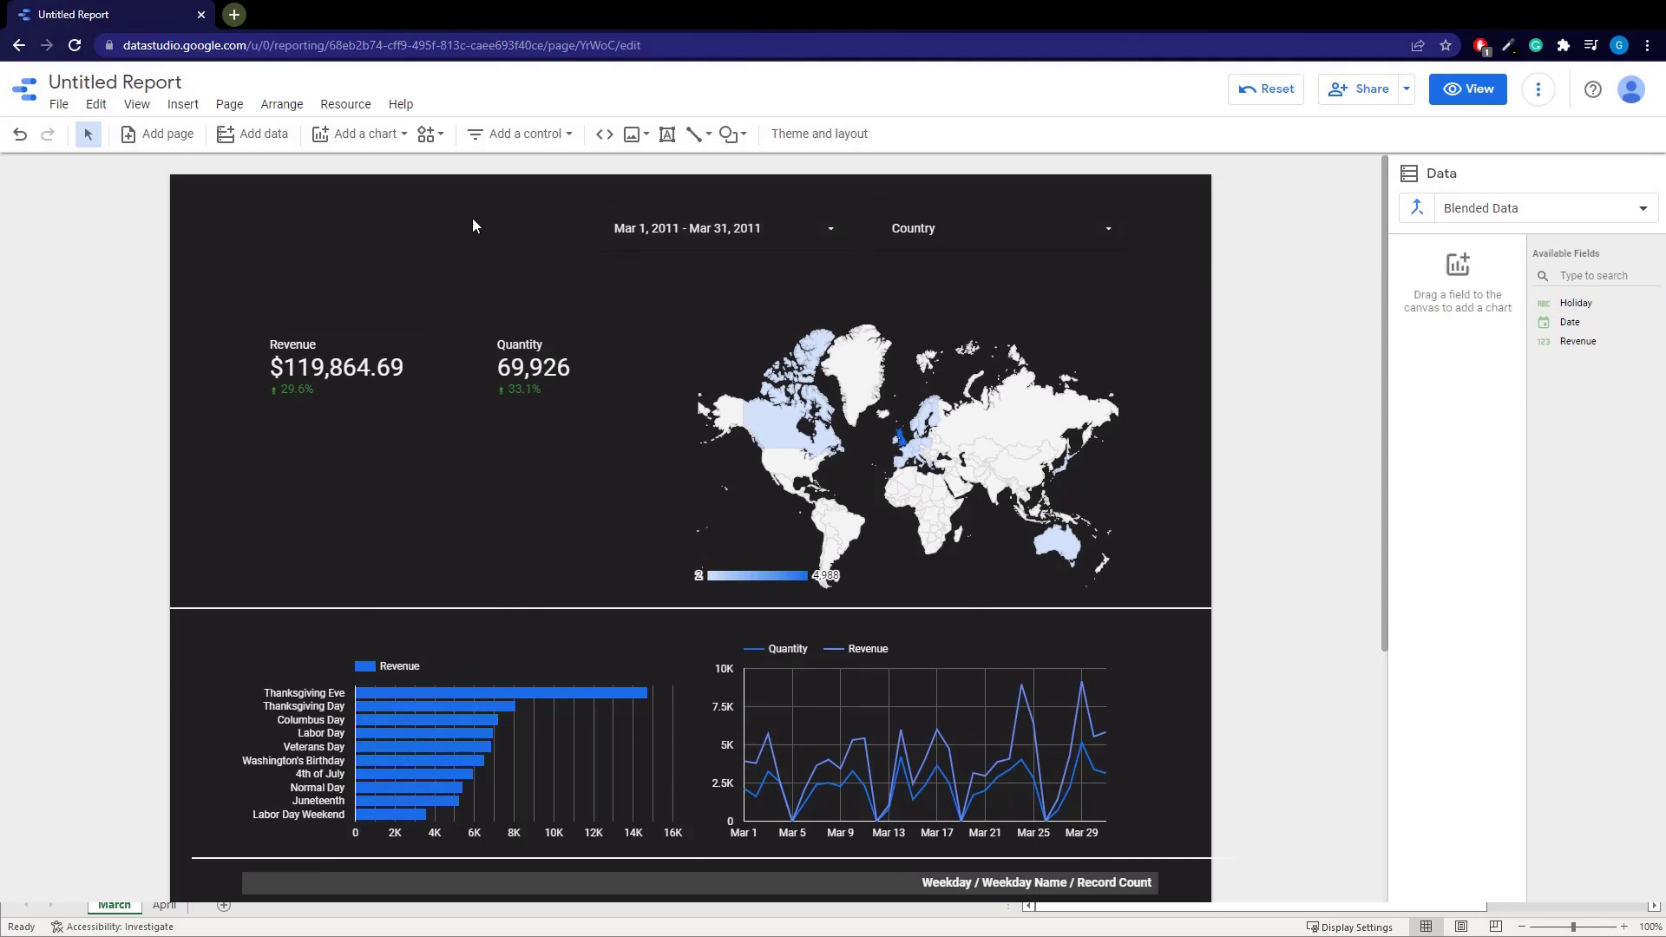
Open the current page's style settings and check the layout and free space down to the page's end
left_click(228, 105)
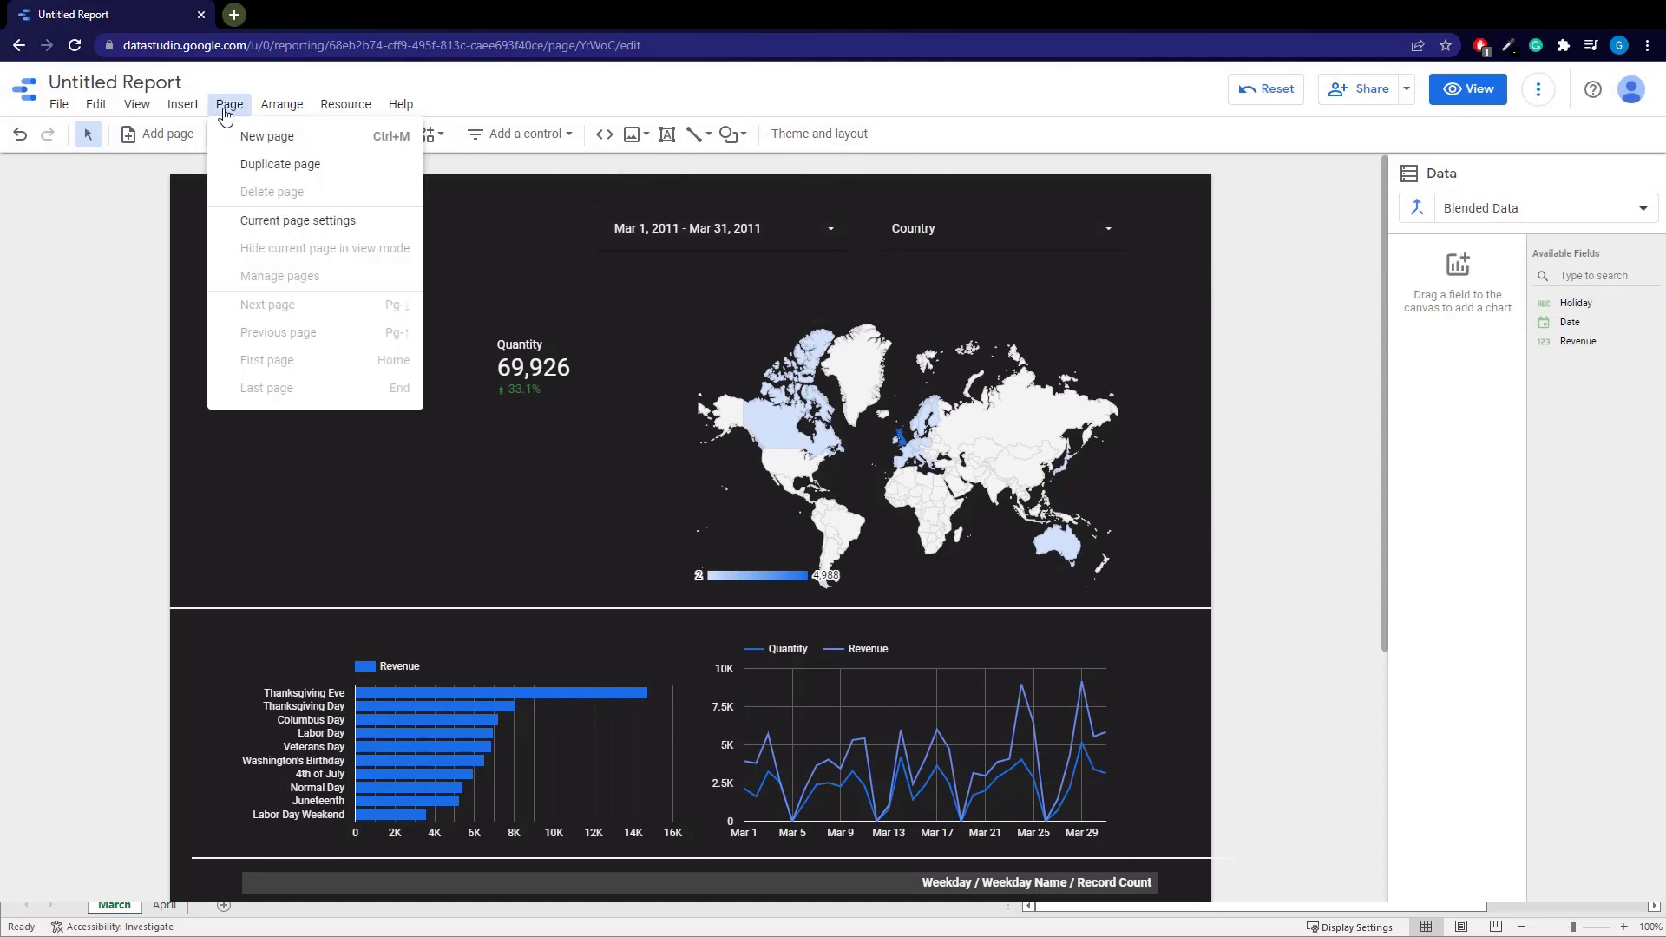
left_click(304, 222)
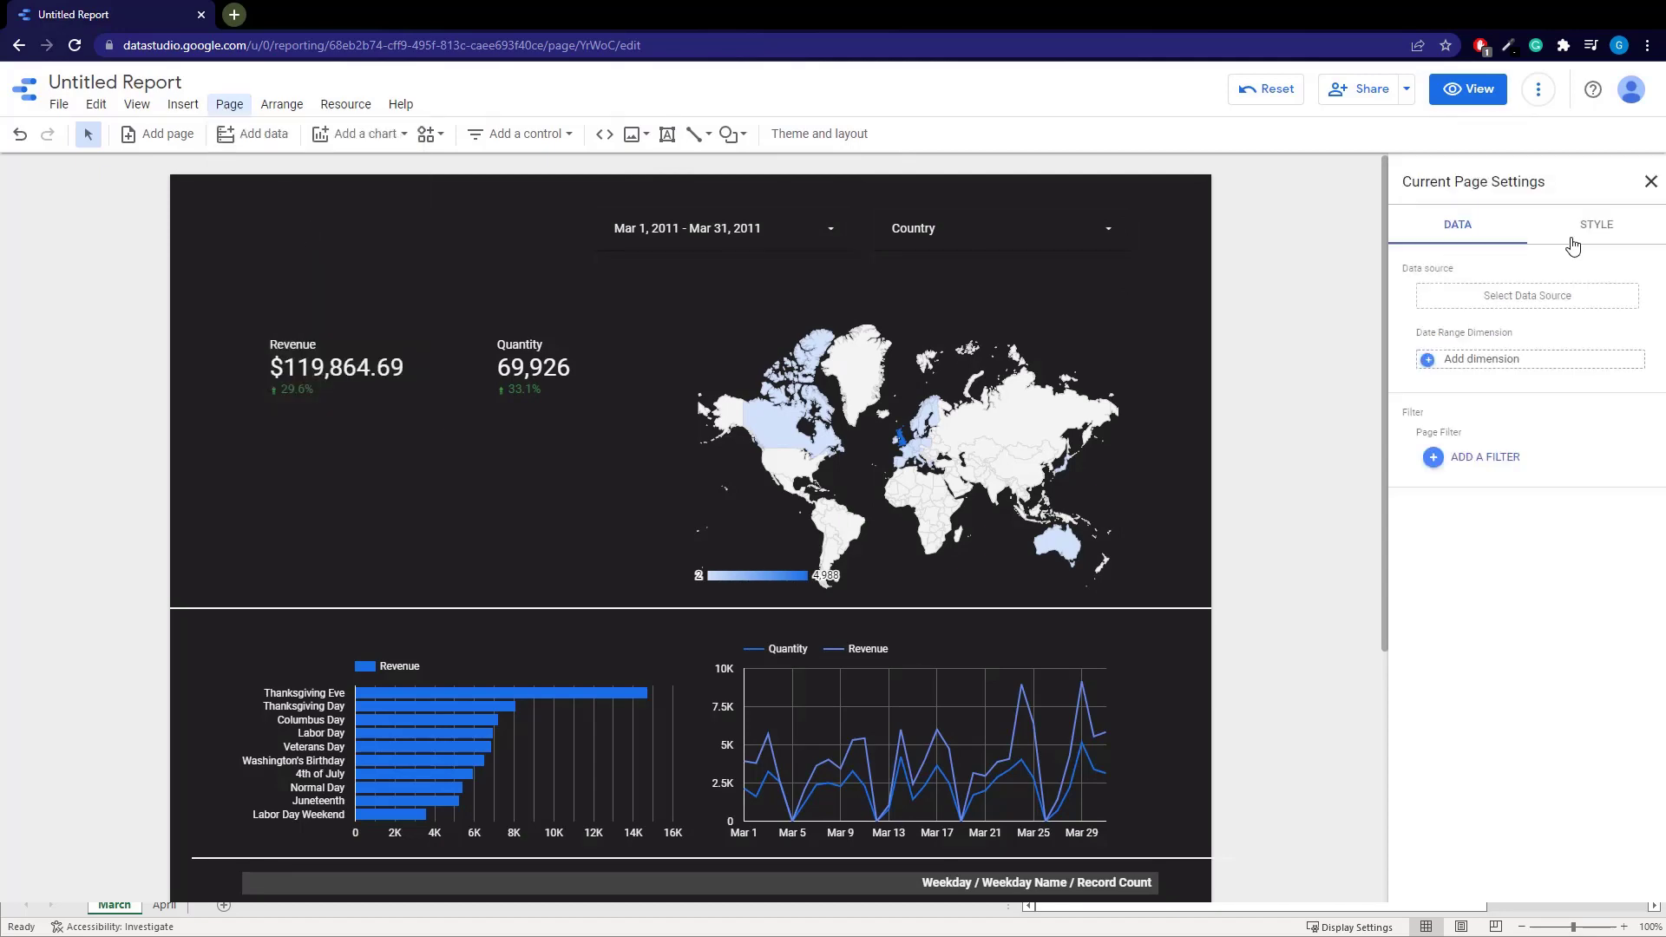
left_click(1573, 243)
left_click(1150, 450)
scroll(1150, 450, "down", 6)
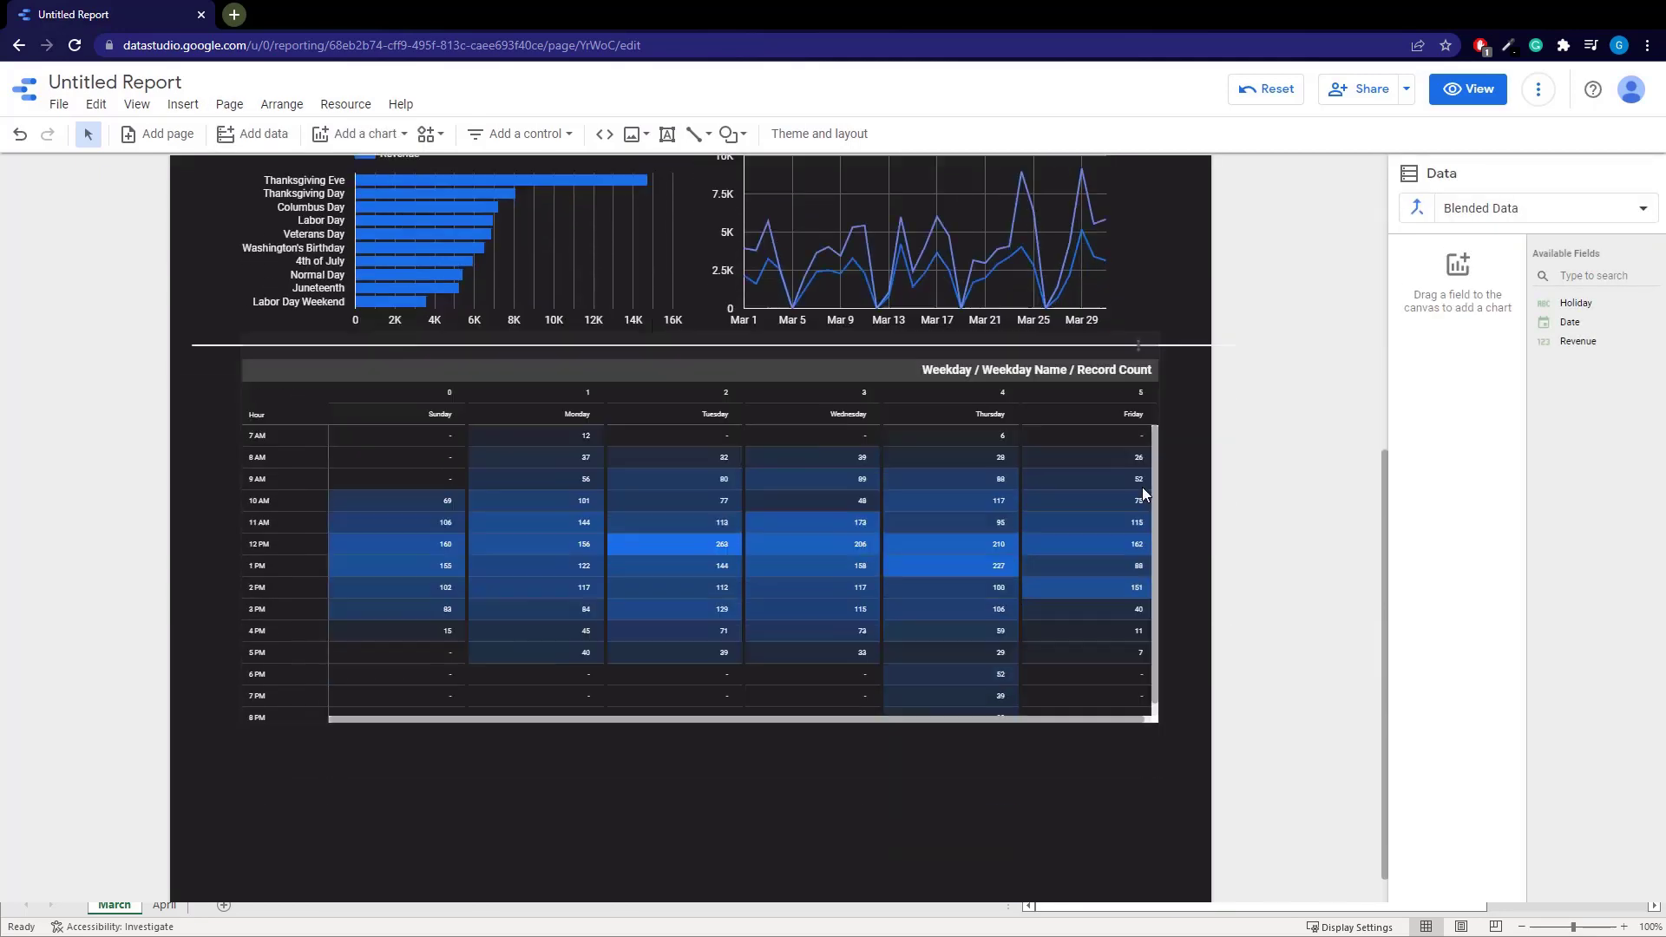
scroll(1212, 466, "up", 6)
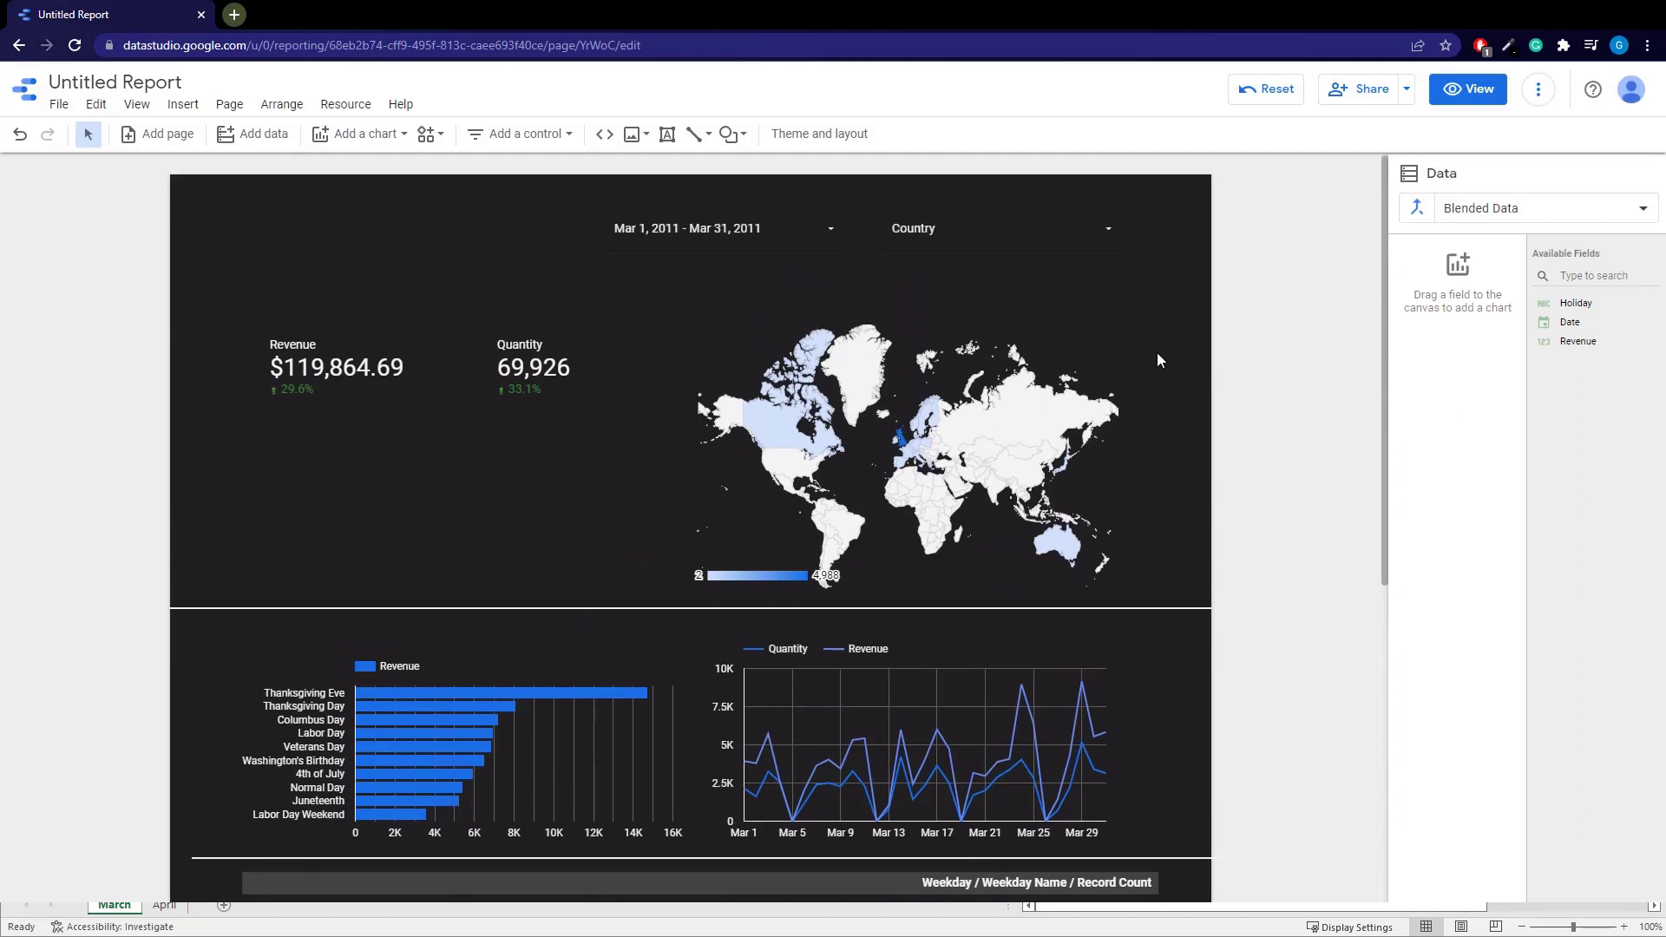
Move all ten report components down together to free space above the date range and Country controls
key("ctrl+a")
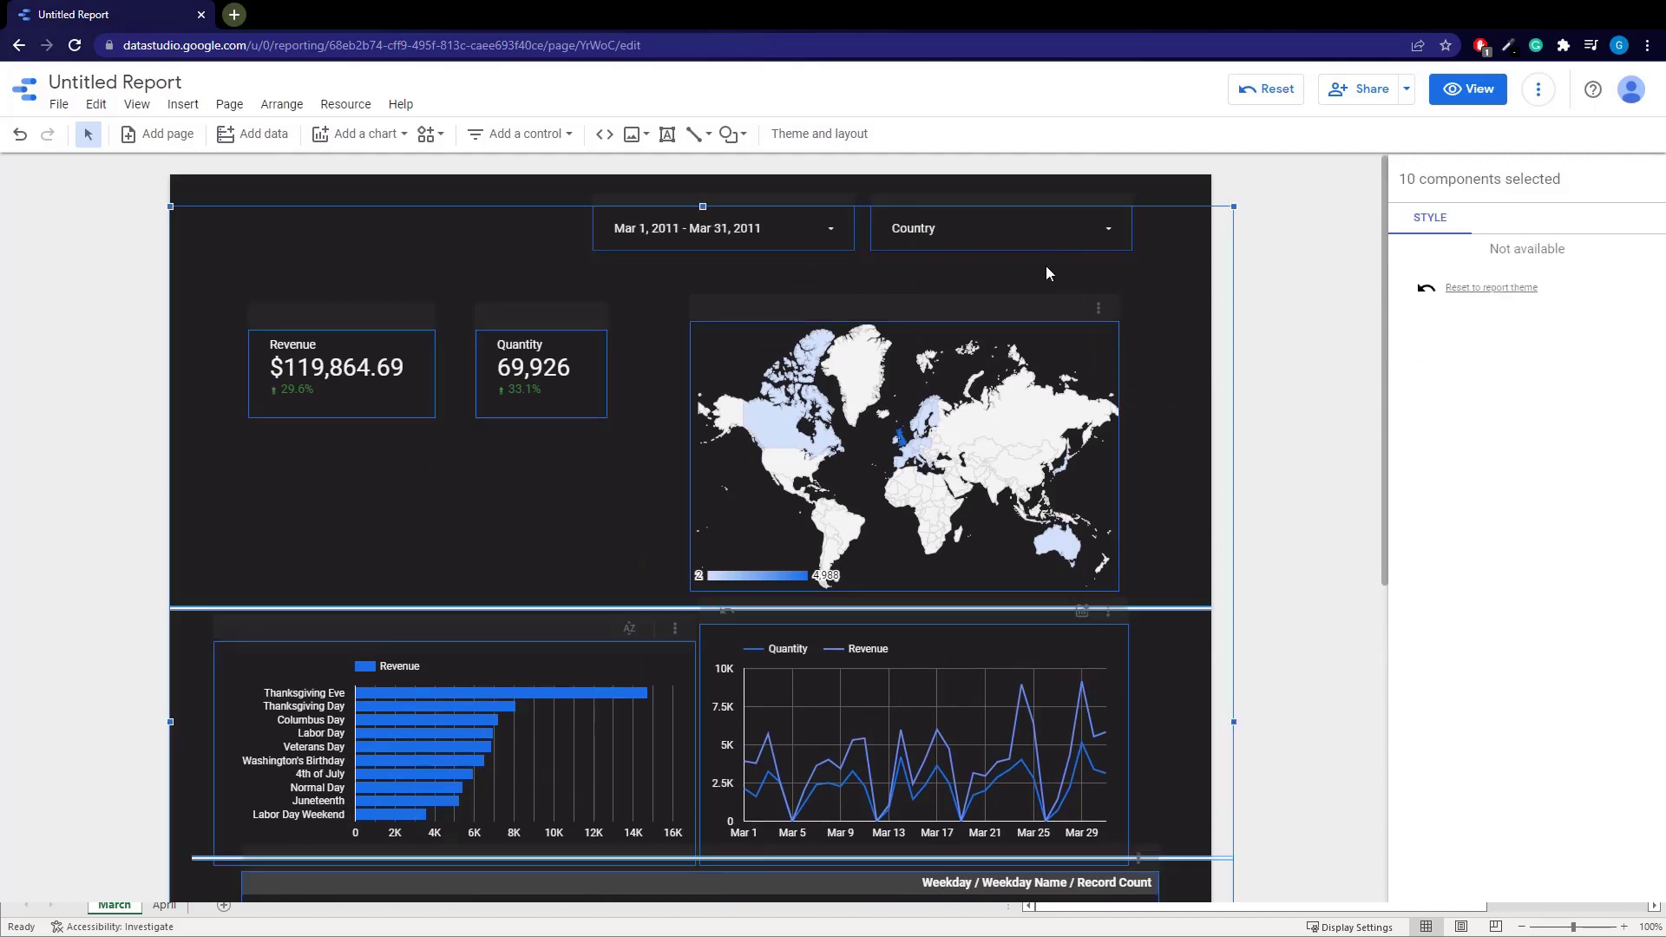
left_click_drag(1041, 202, 1050, 319)
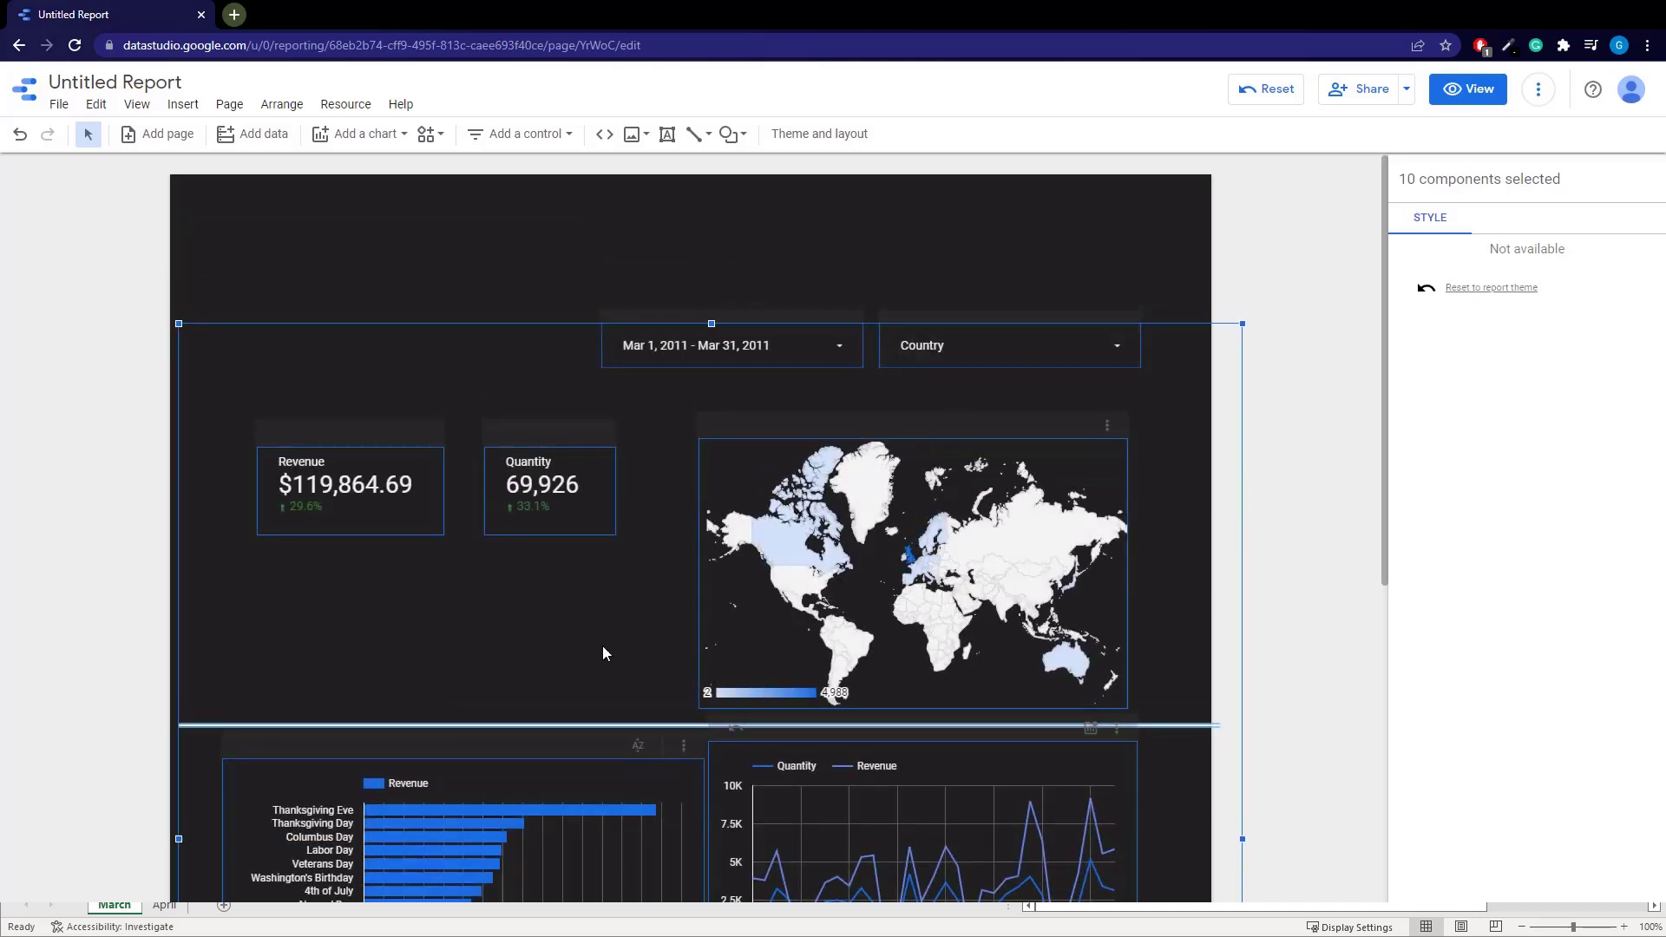
left_click(477, 608)
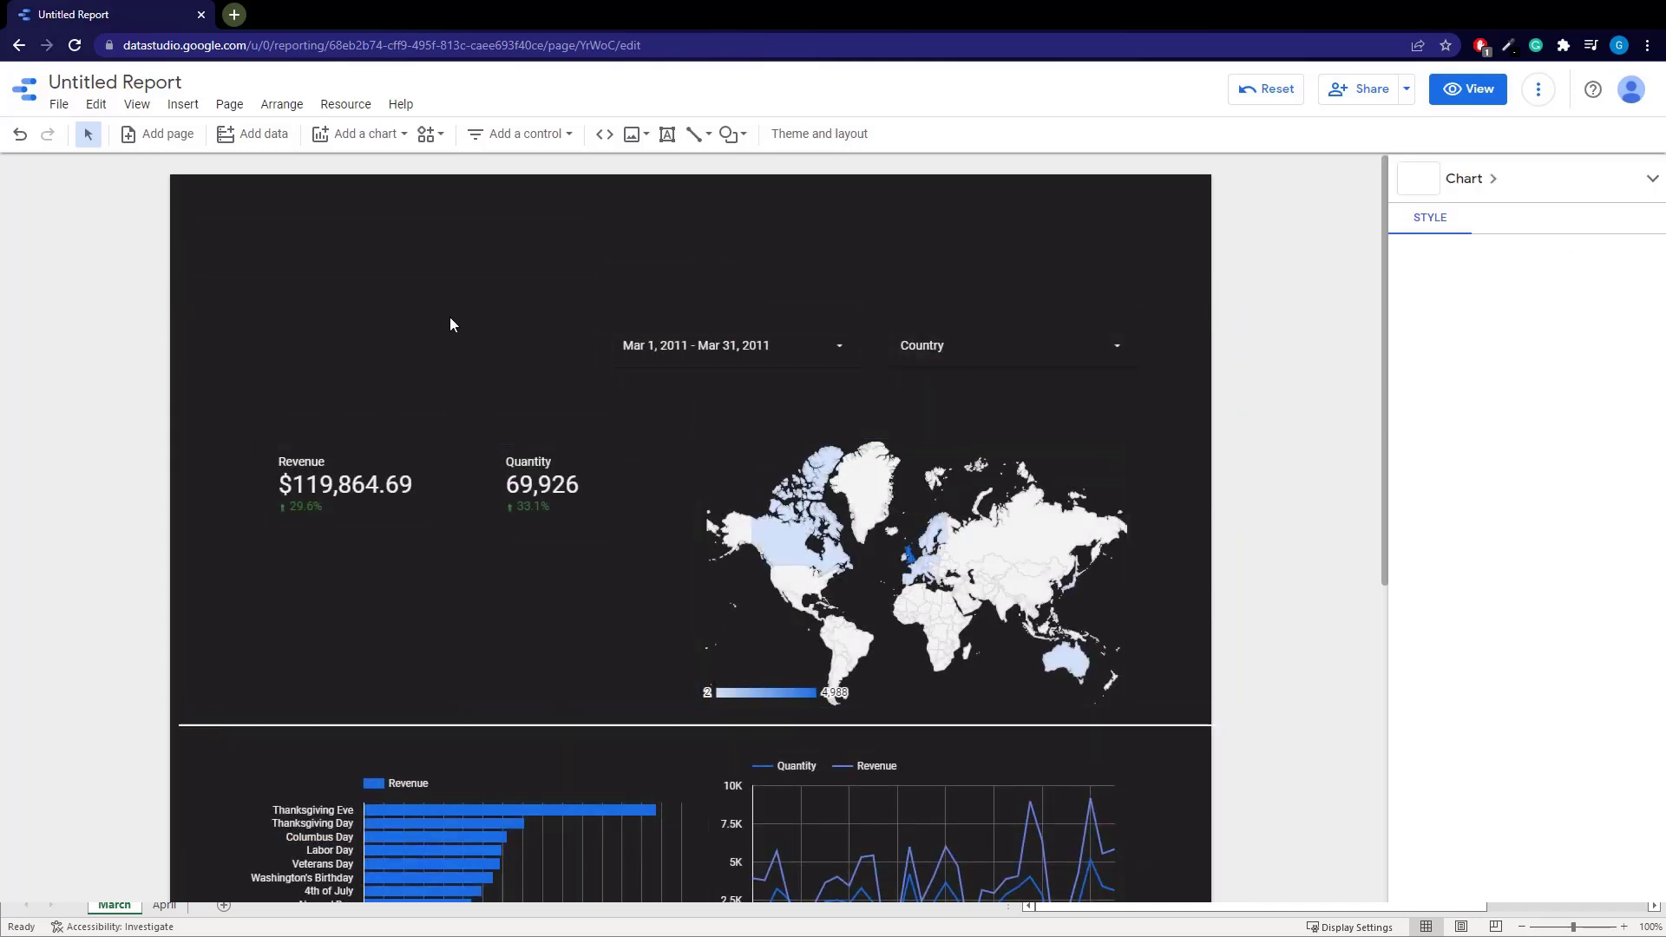
Turn on compact numbers for both the Revenue and Quantity scorecards
left_click(319, 476)
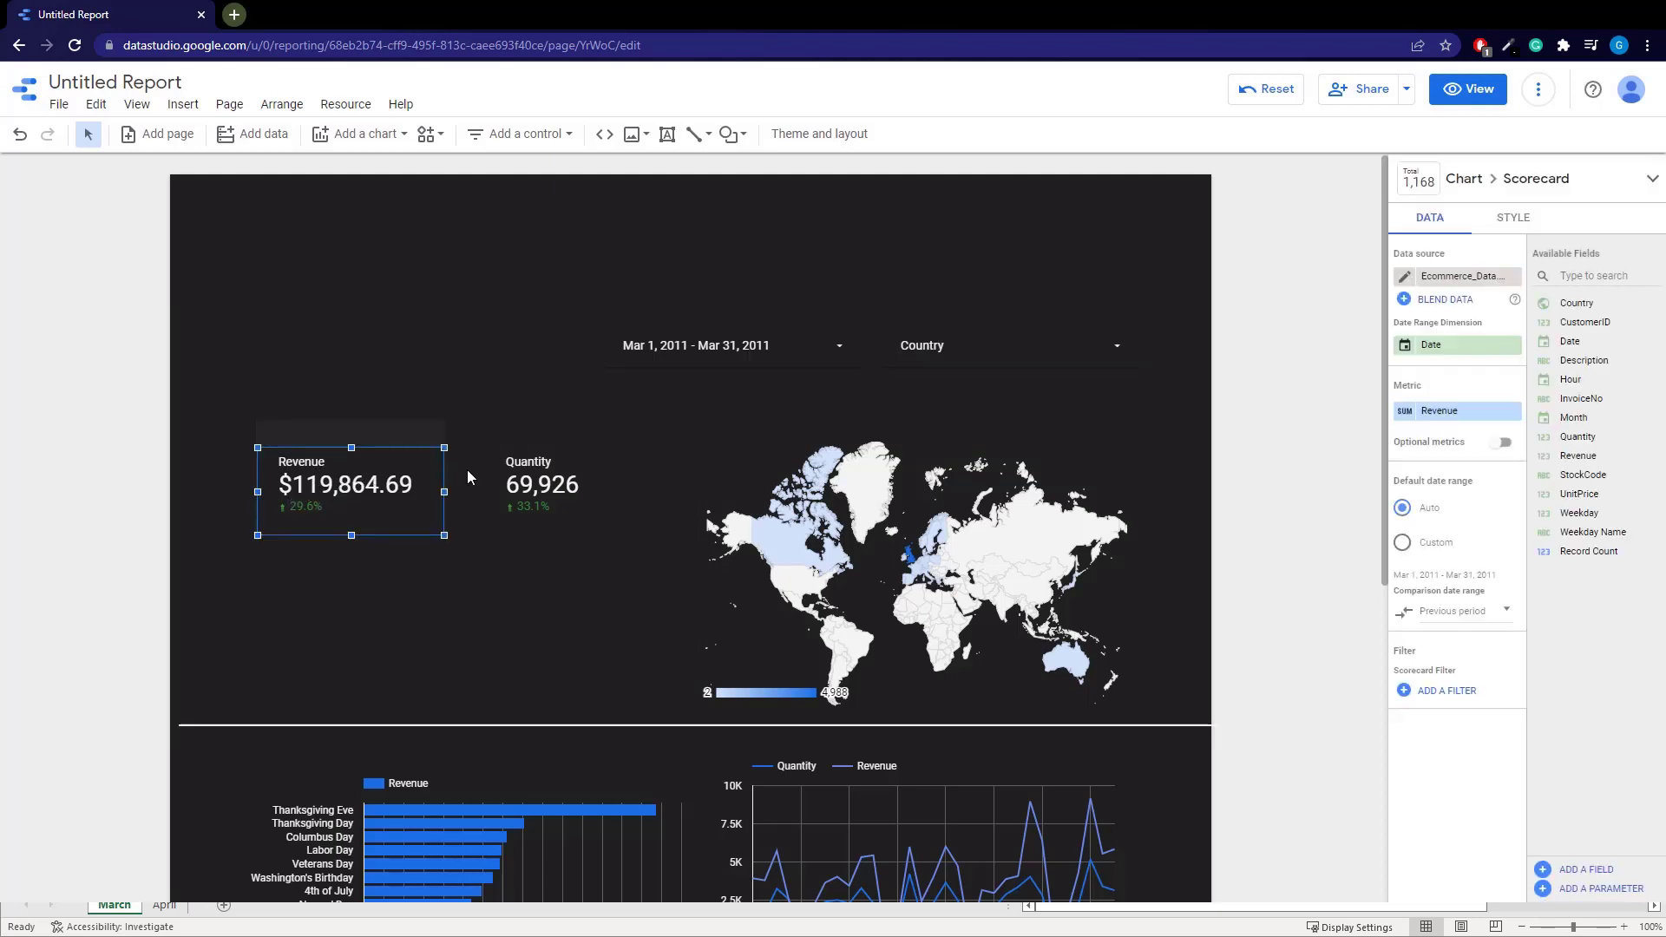
left_click(507, 469, "shift")
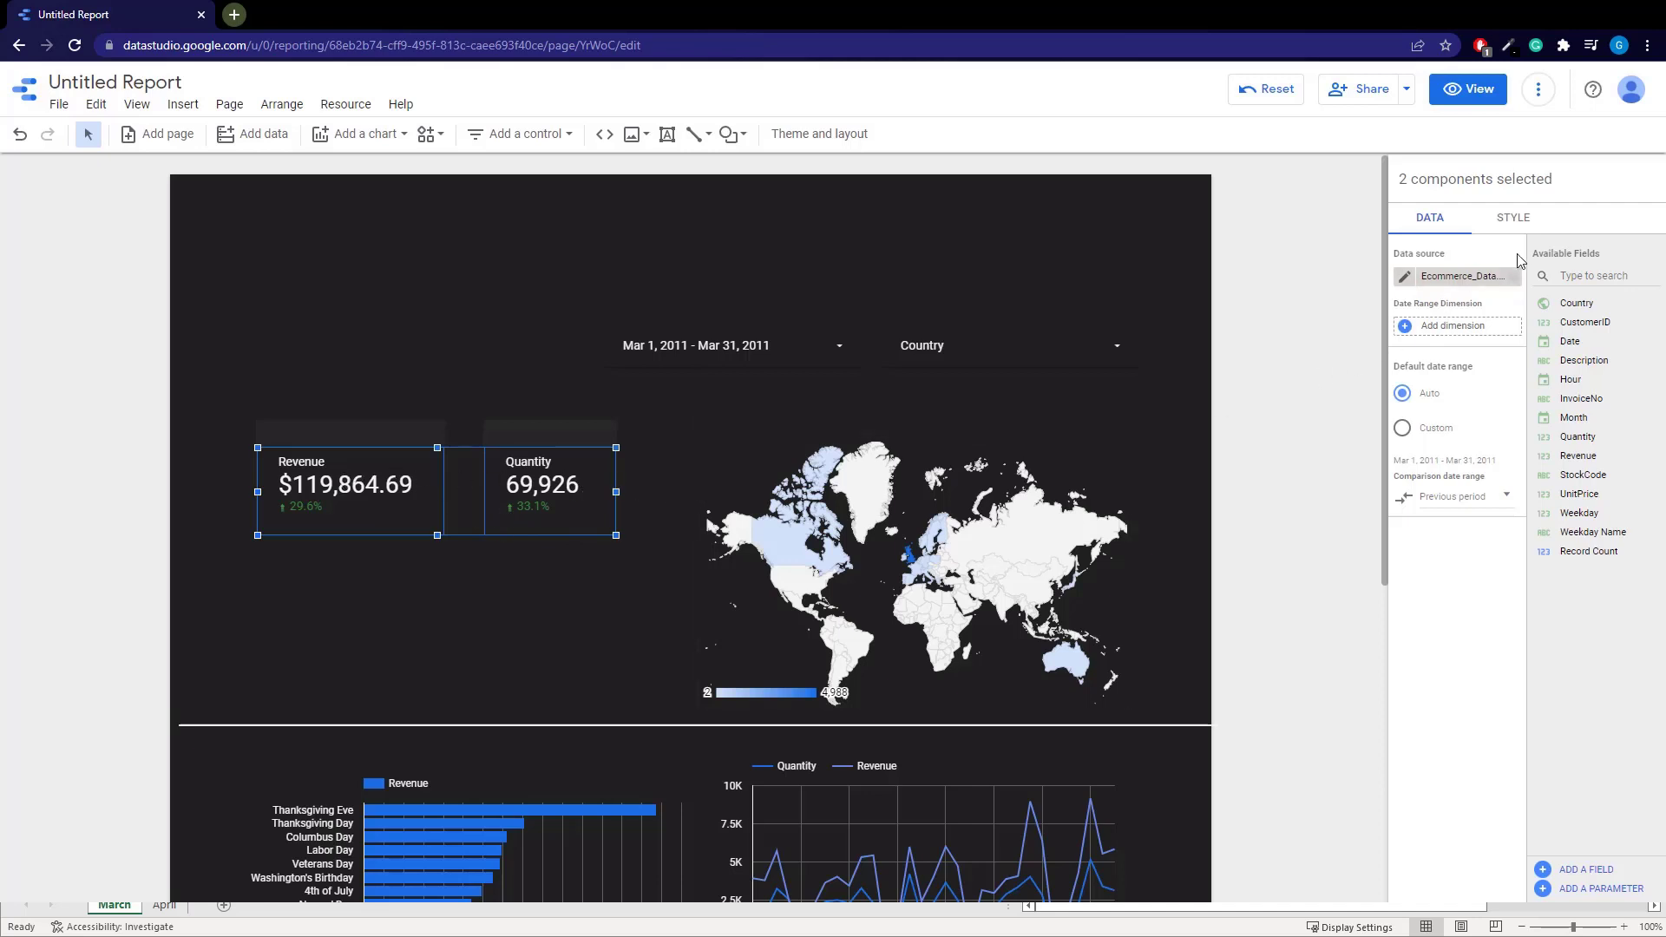
left_click(1524, 221)
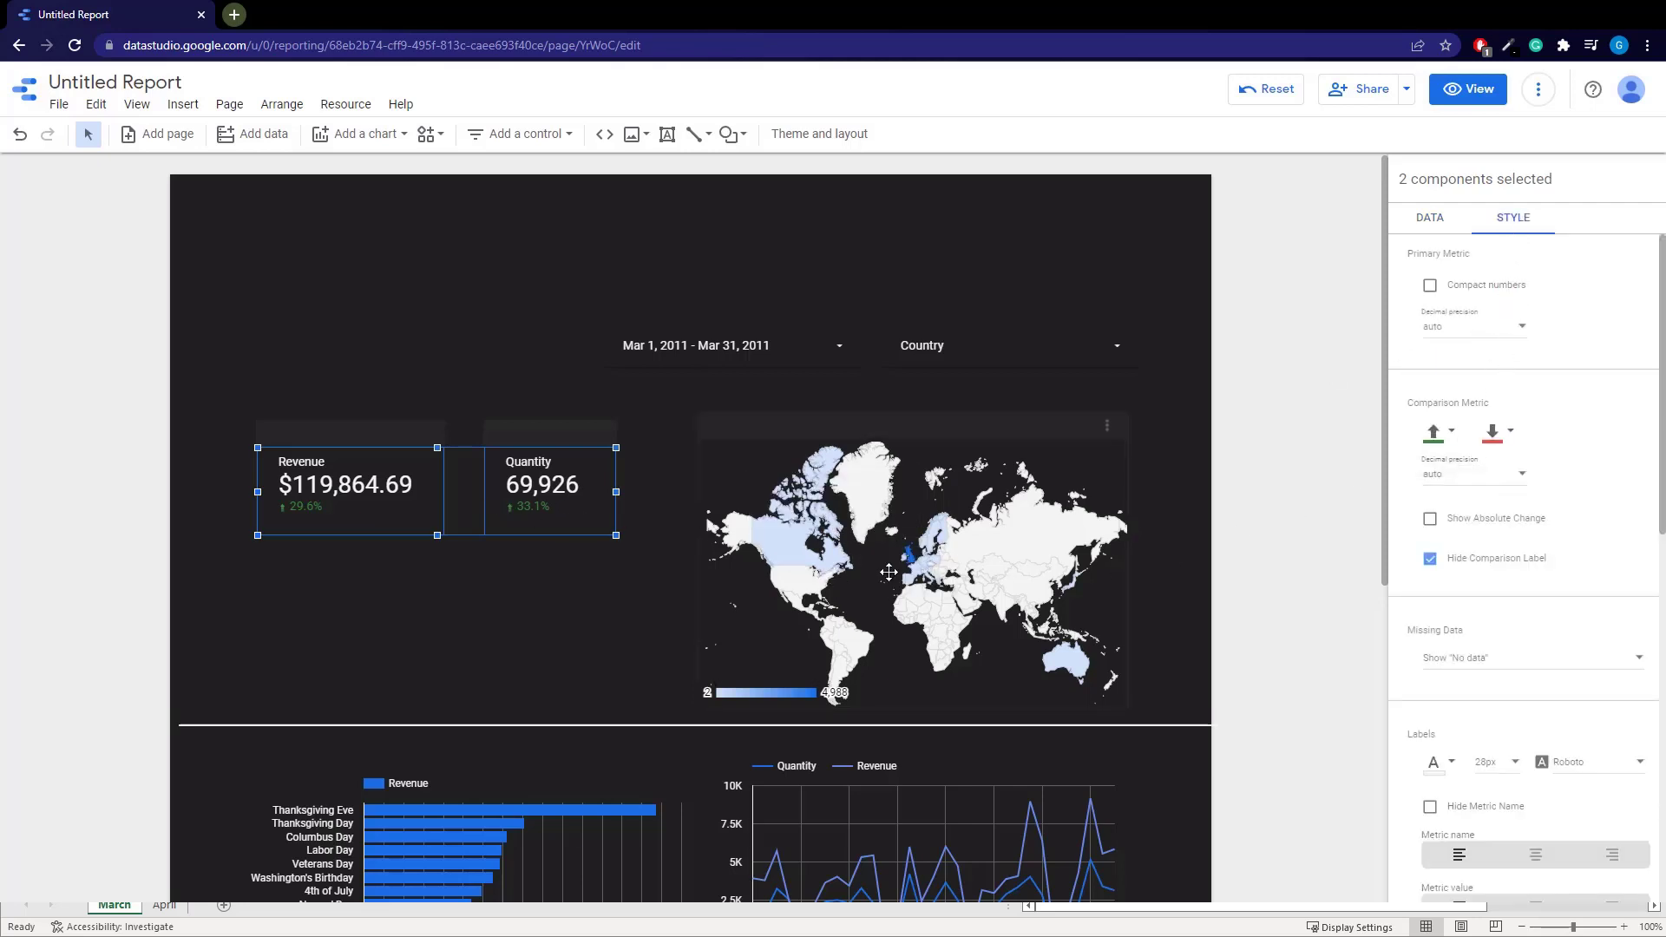
left_click(1430, 287)
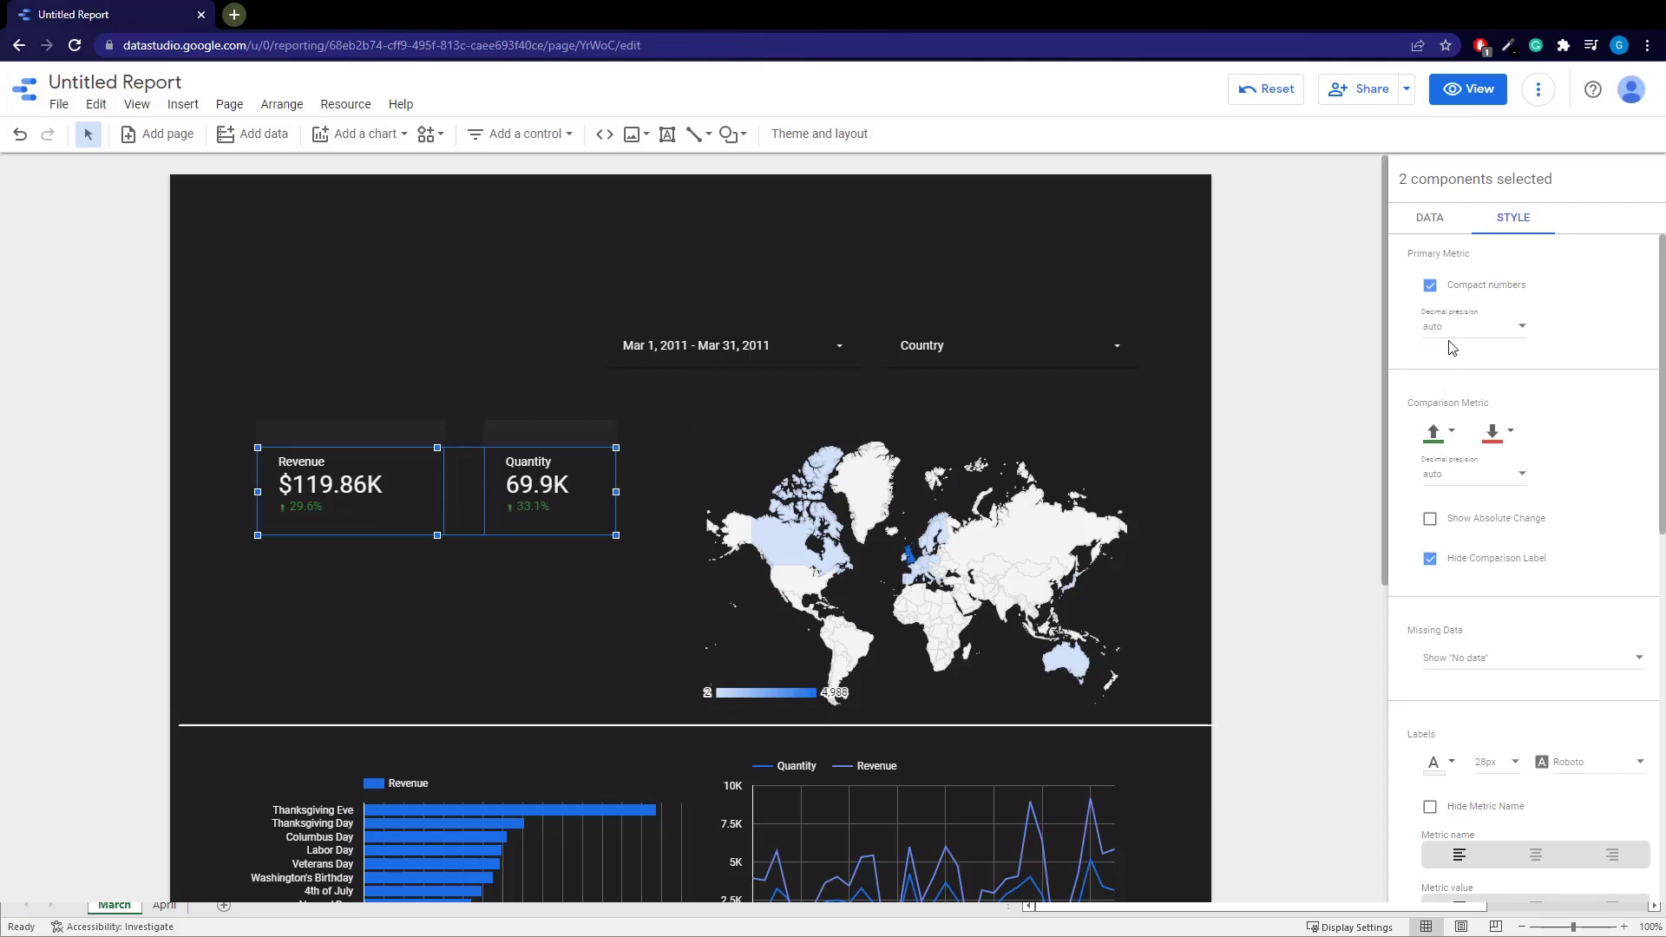
Set the label font size of both scorecards to 48px
scroll(1475, 364, "down", 1)
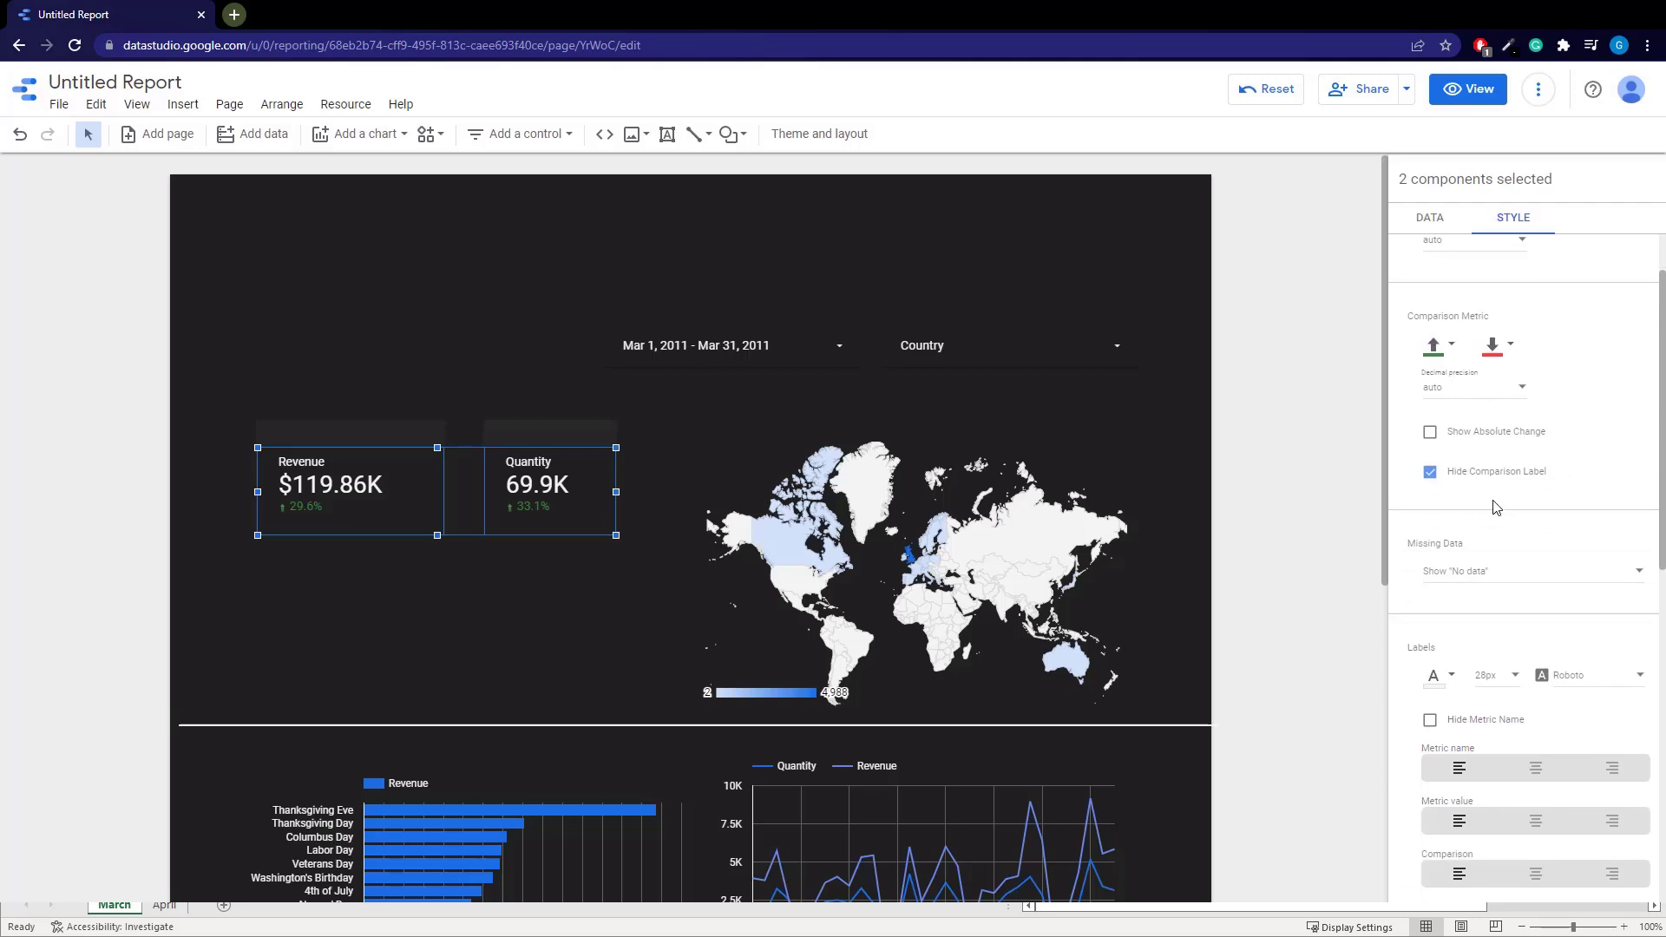
scroll(1509, 491, "down", 2)
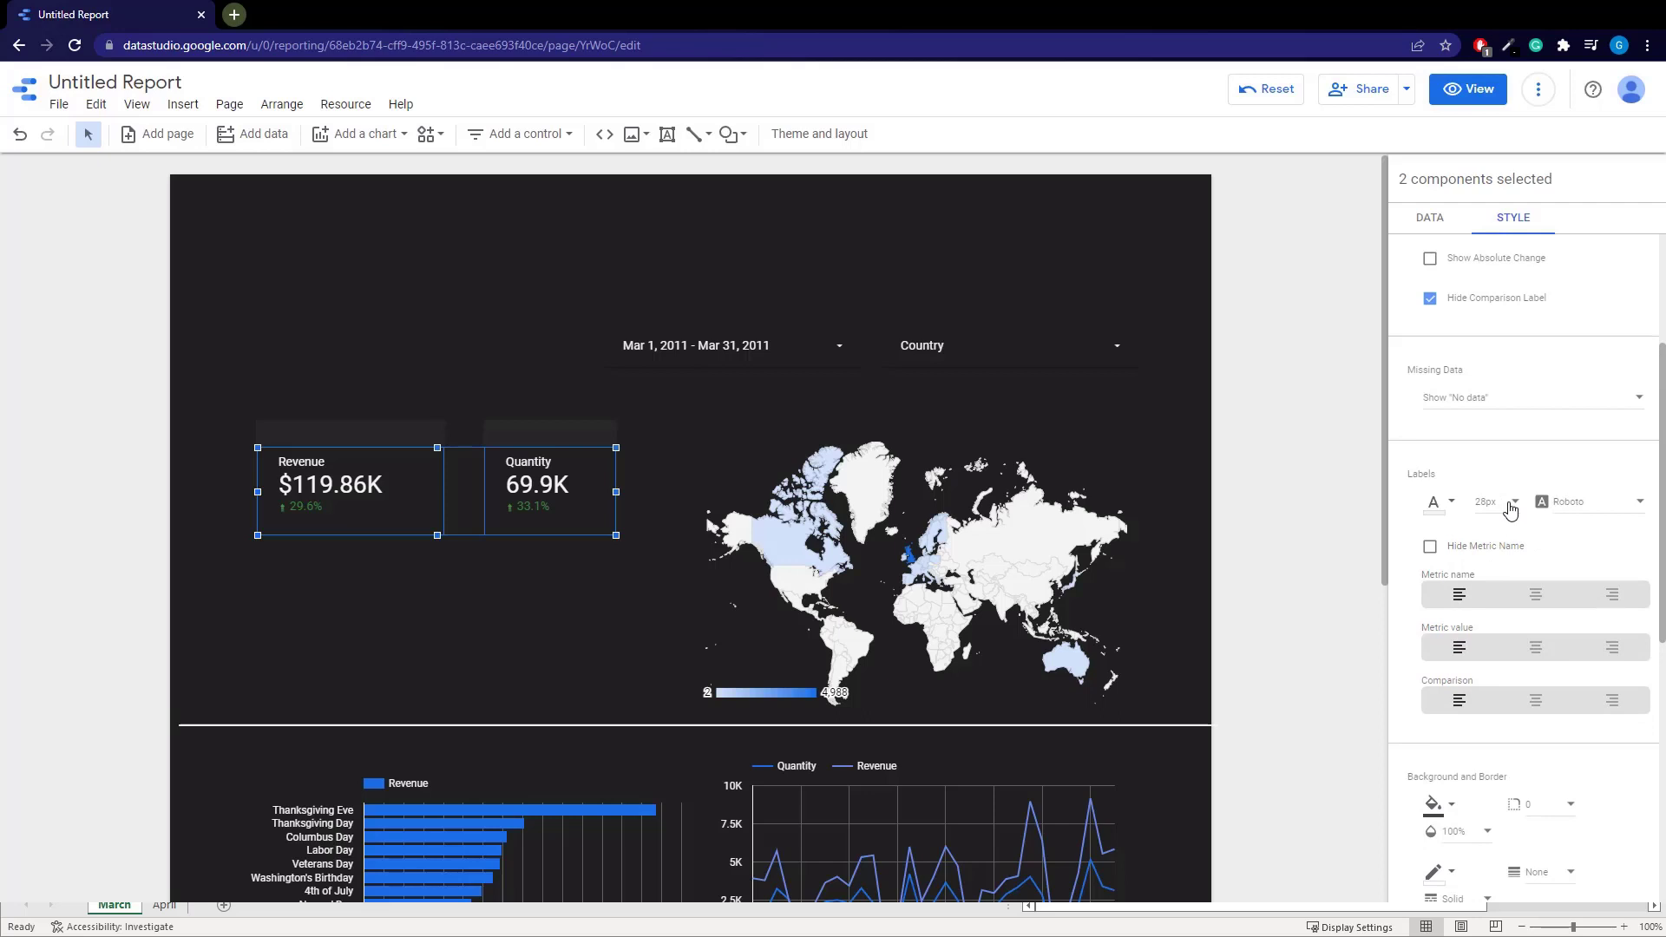
left_click(1510, 512)
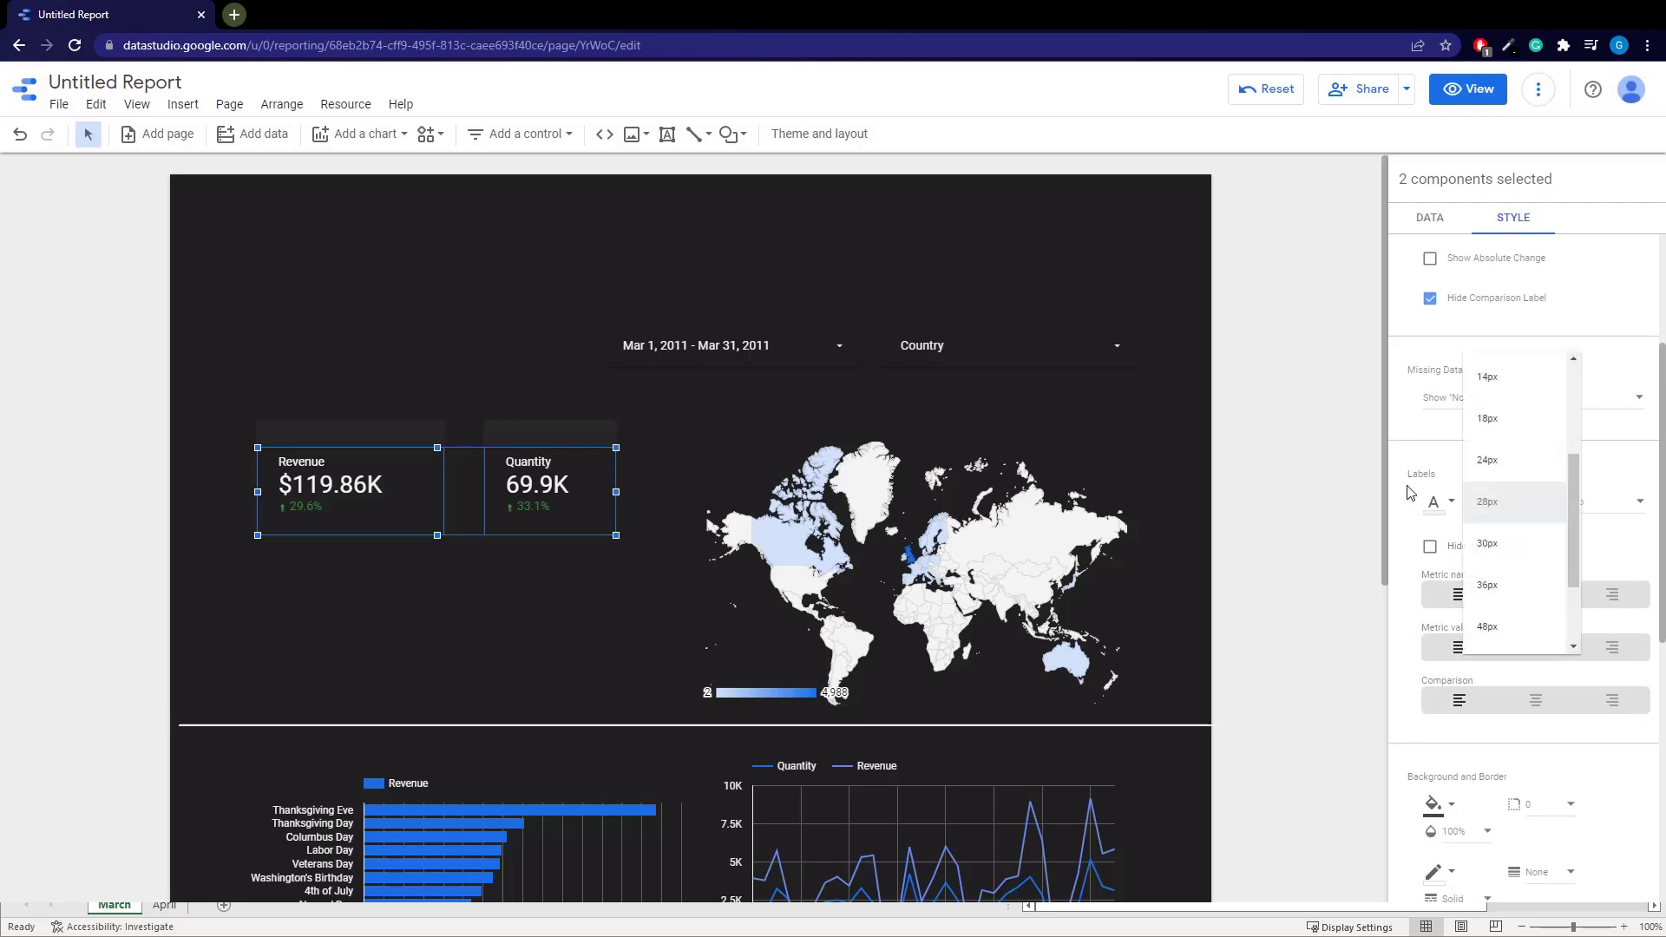
scroll(1486, 529, "down", 2)
left_click(1499, 516)
left_click(397, 598)
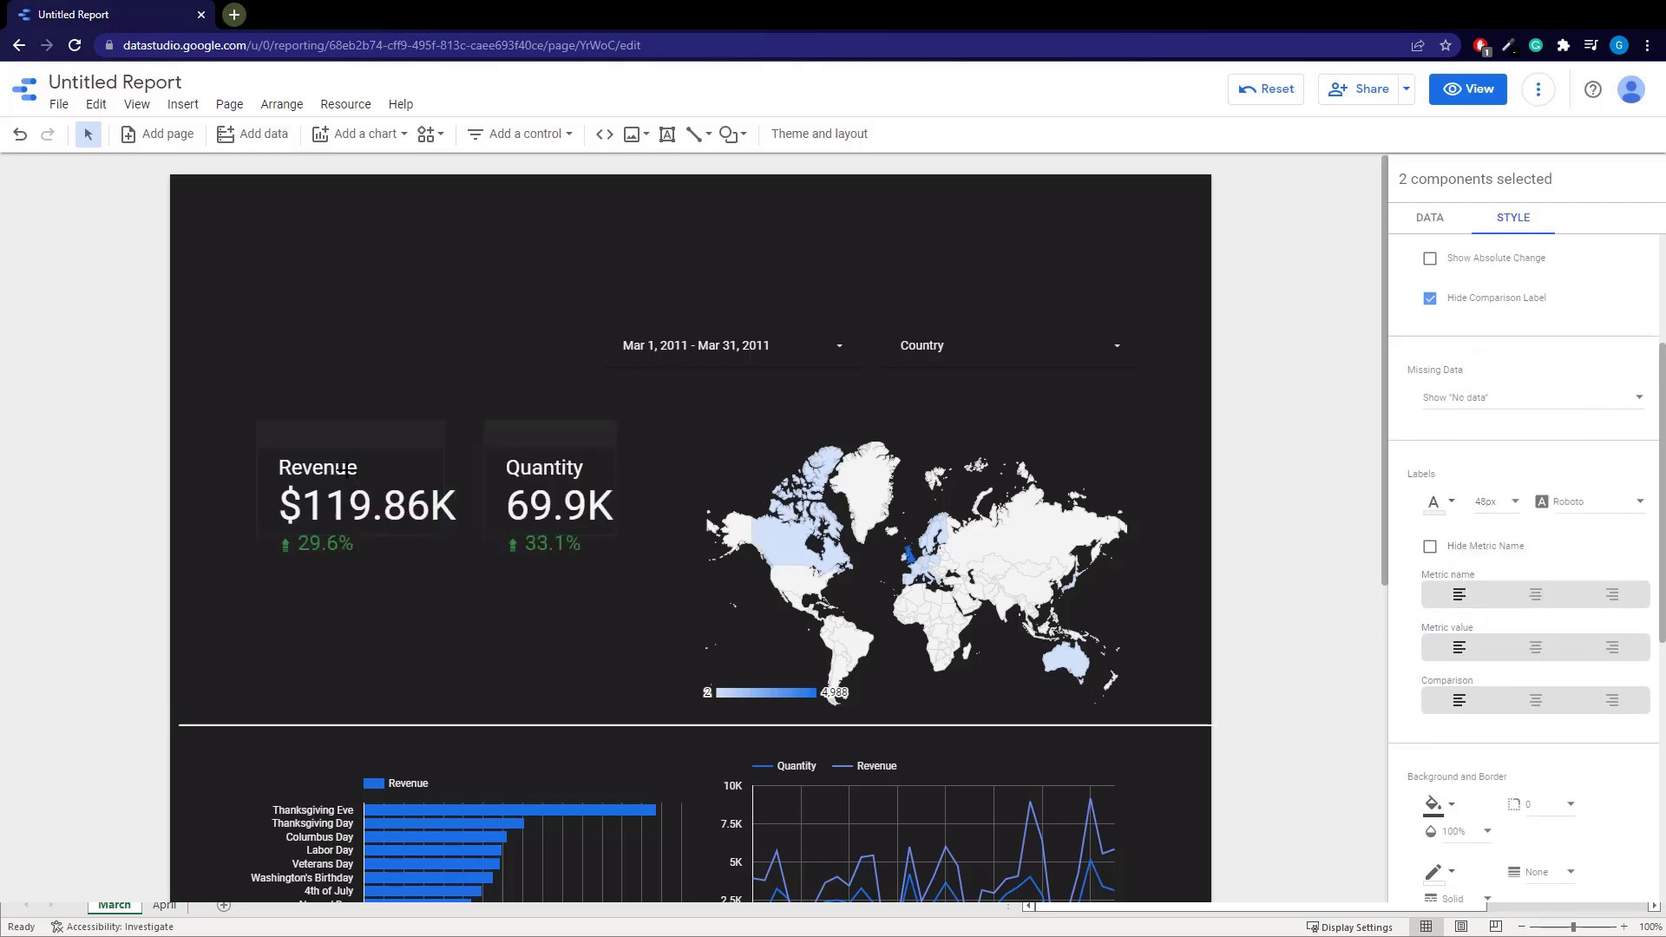
Stack the scorecards beside the map, with Revenue level with the date range control and Quantity below it
left_click(428, 474)
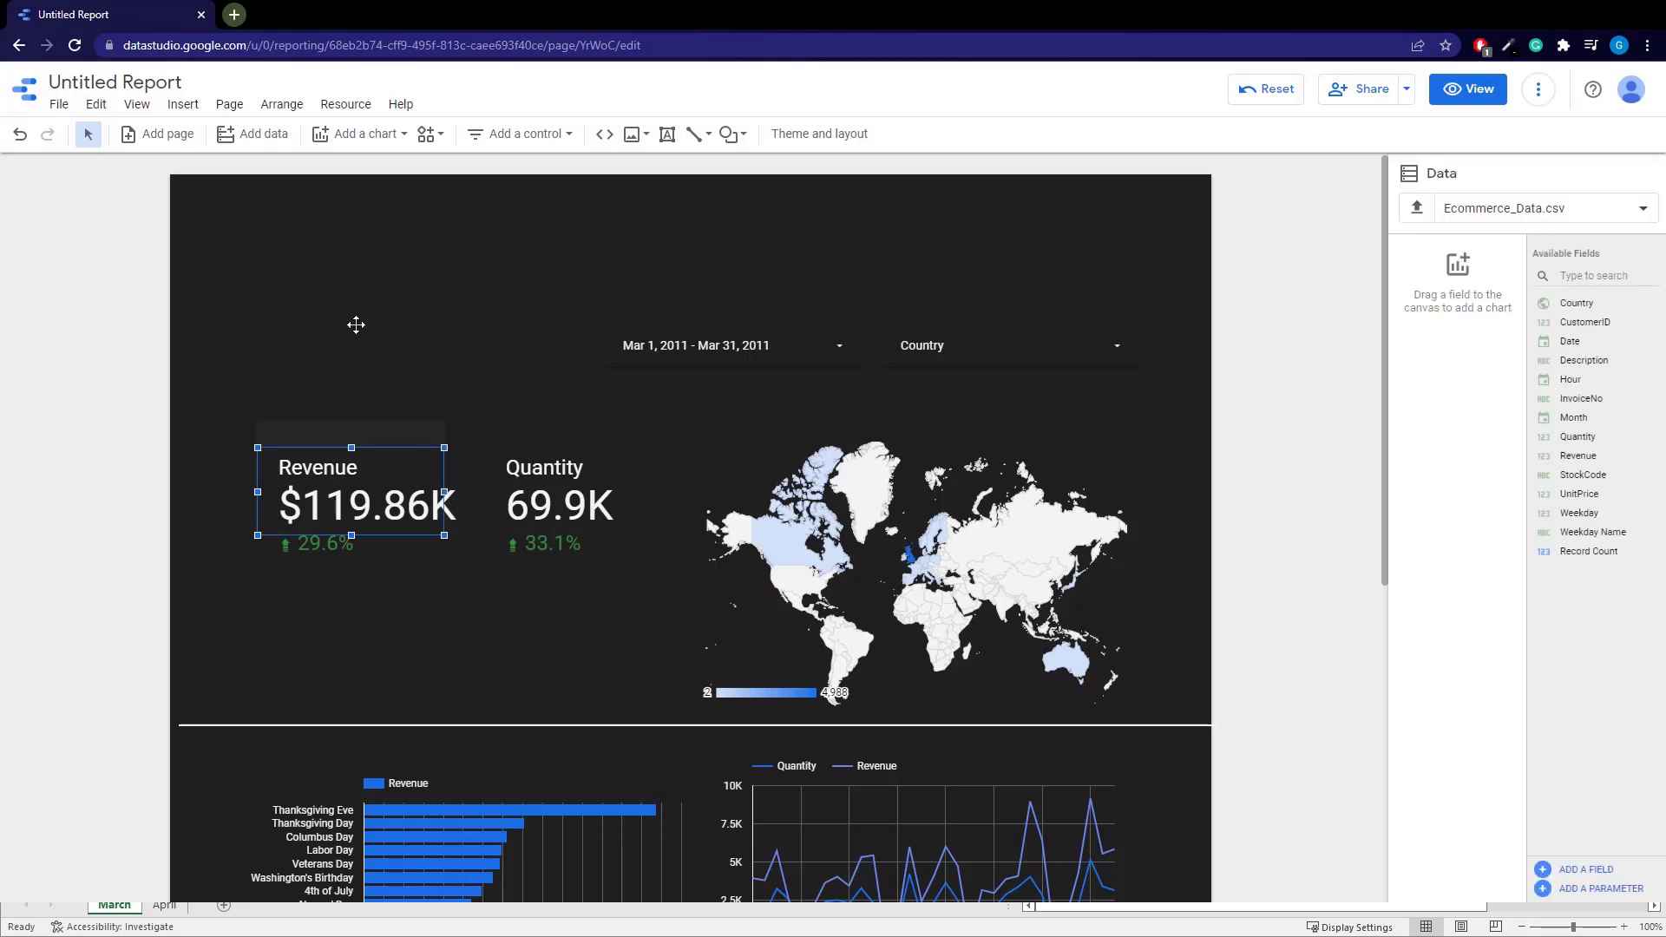
mouse_move(356, 325)
left_mouse_down()
mouse_move(360, 360)
mouse_move(349, 337)
left_mouse_up()
left_click_drag(564, 472, 366, 496)
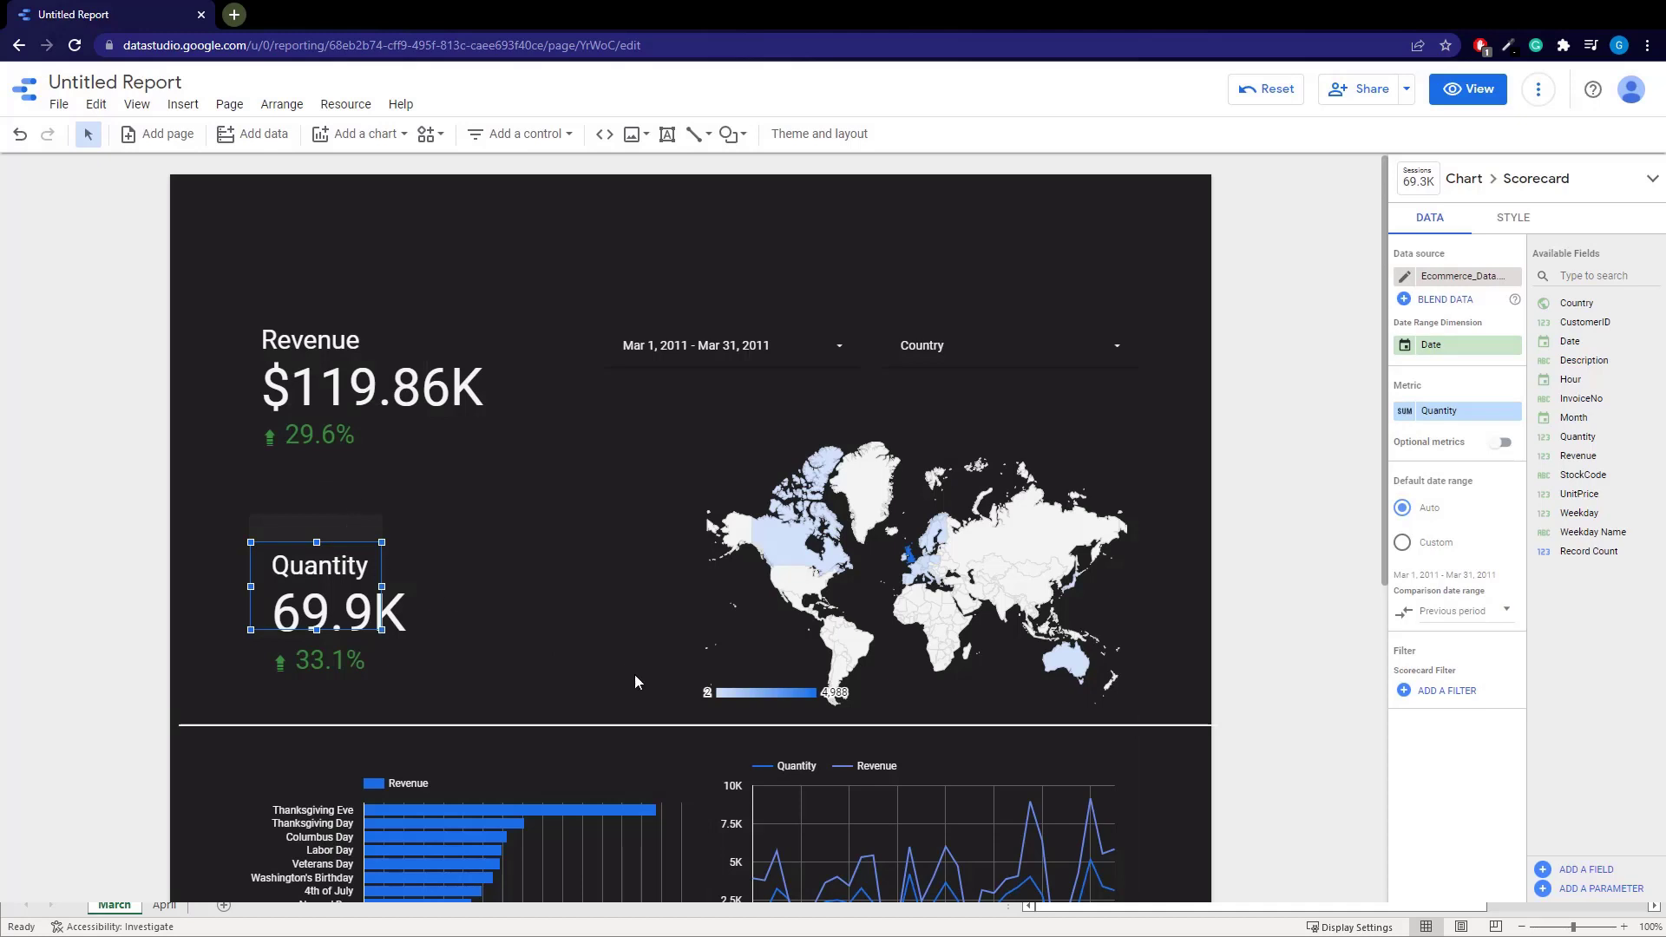
Duplicate the time series chart and place the copy over the area between the scorecards and the map
scroll(475, 460, "down", 2)
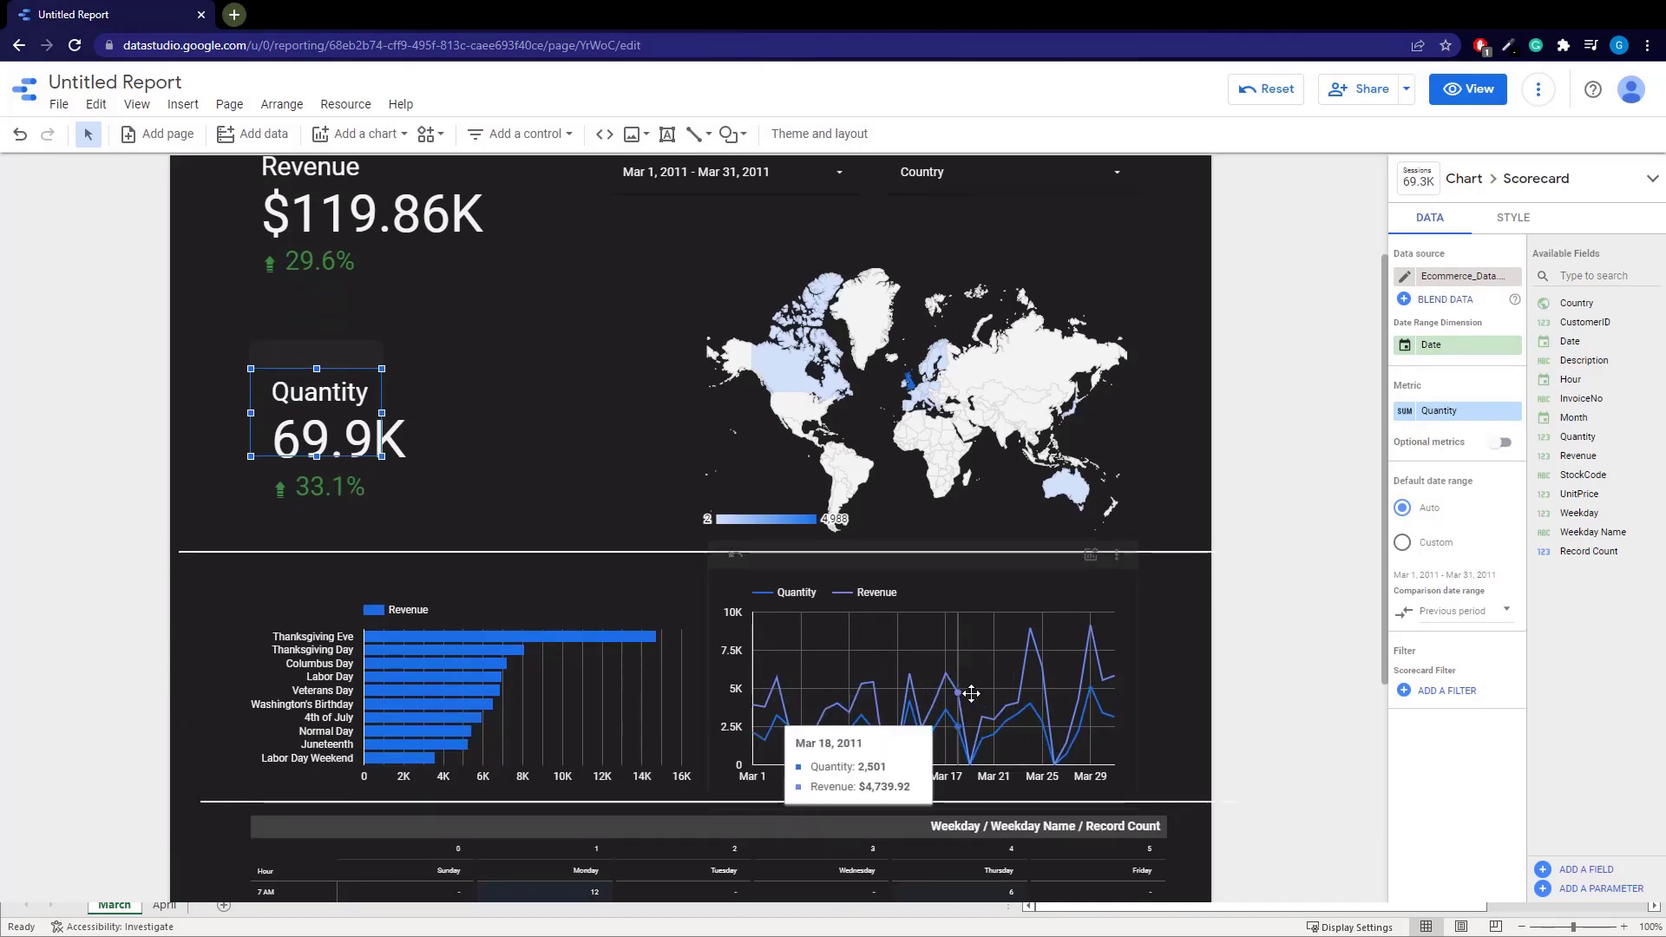
left_click(799, 659)
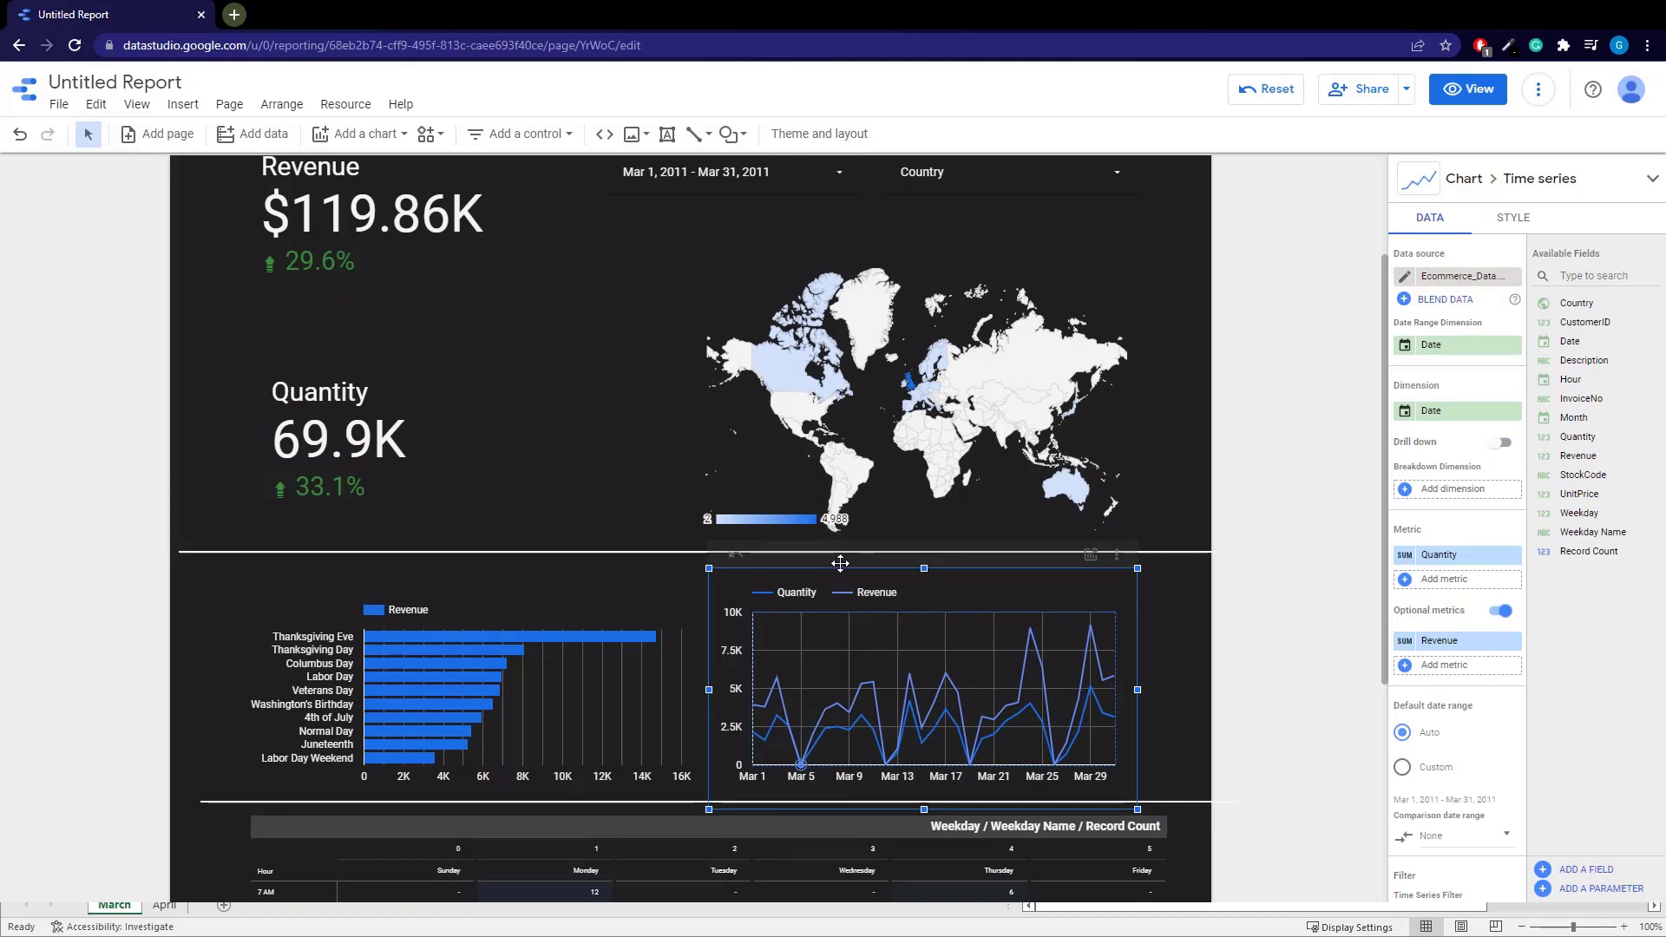
left_click_drag(825, 572, 388, 260)
scroll(520, 416, "up", 2)
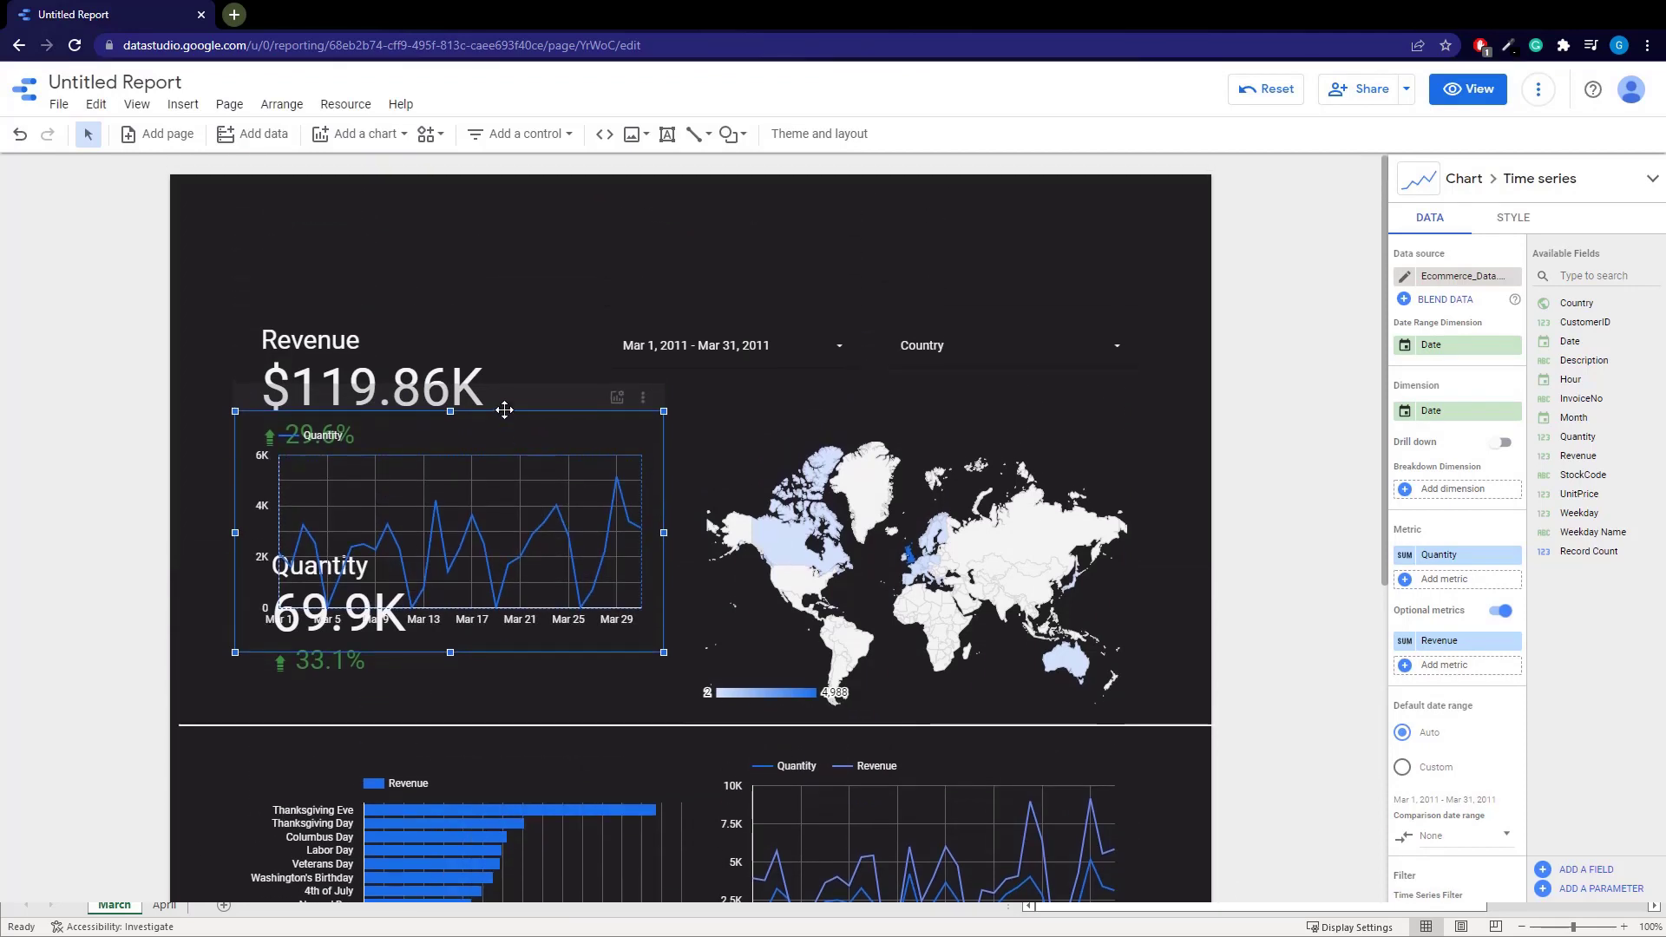
mouse_move(504, 409)
left_mouse_down()
mouse_move(684, 243)
mouse_move(633, 454)
mouse_move(556, 406)
left_mouse_up()
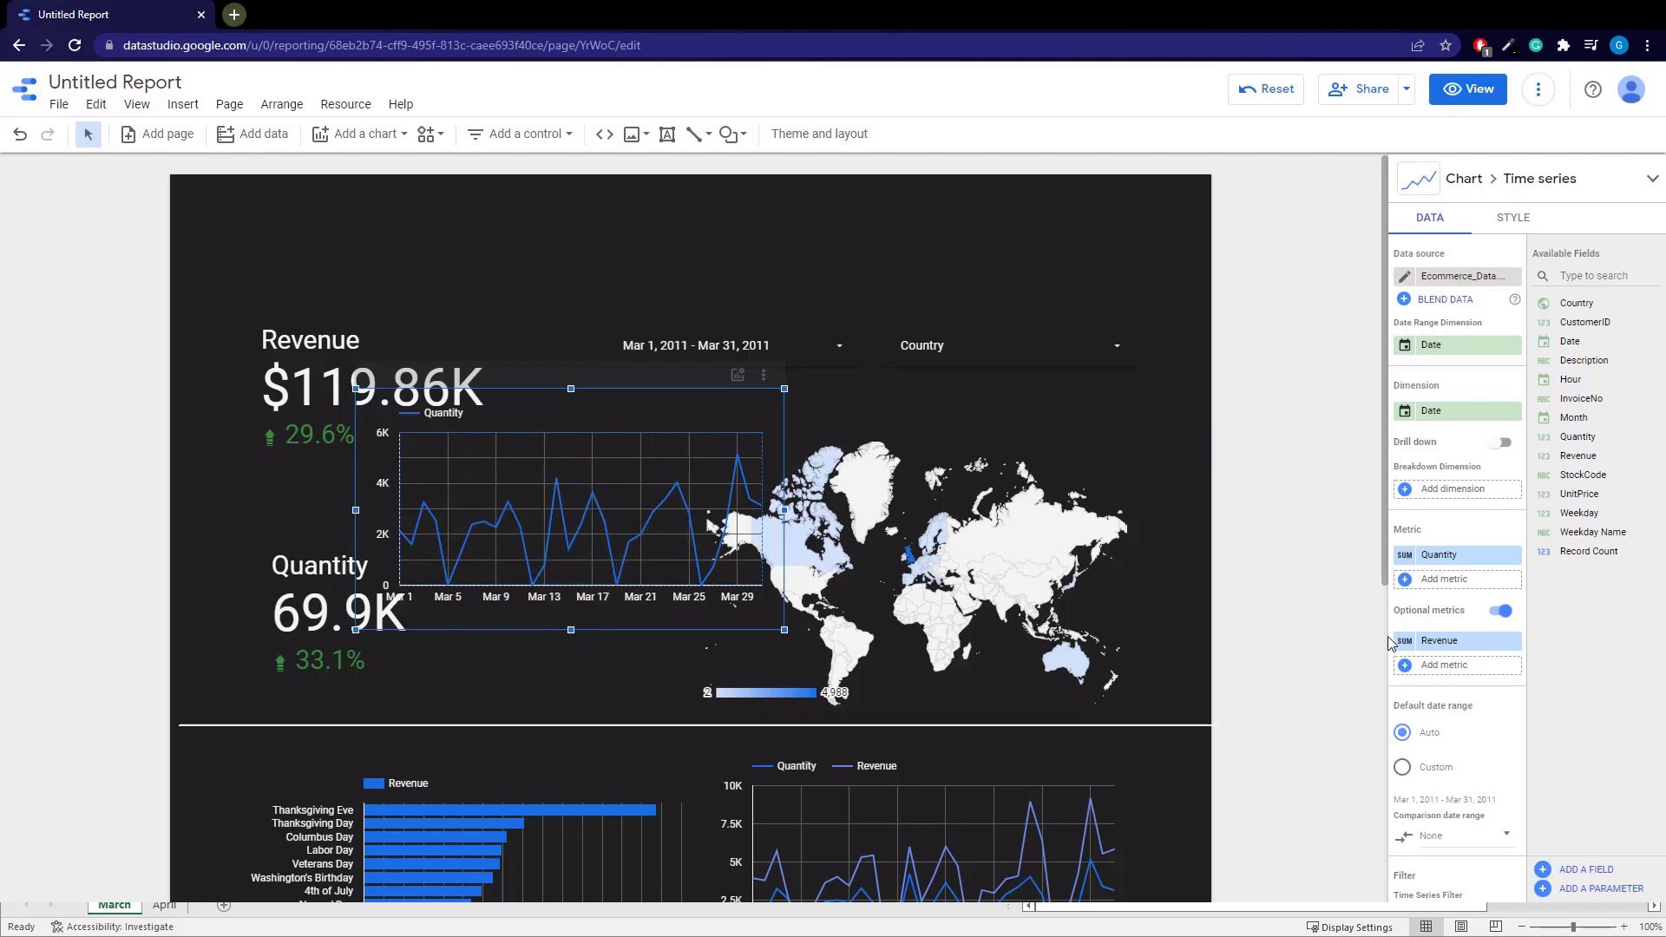
Turn off optional metrics on the copied time series chart and replace its Quantity metric with Revenue
left_click(1500, 613)
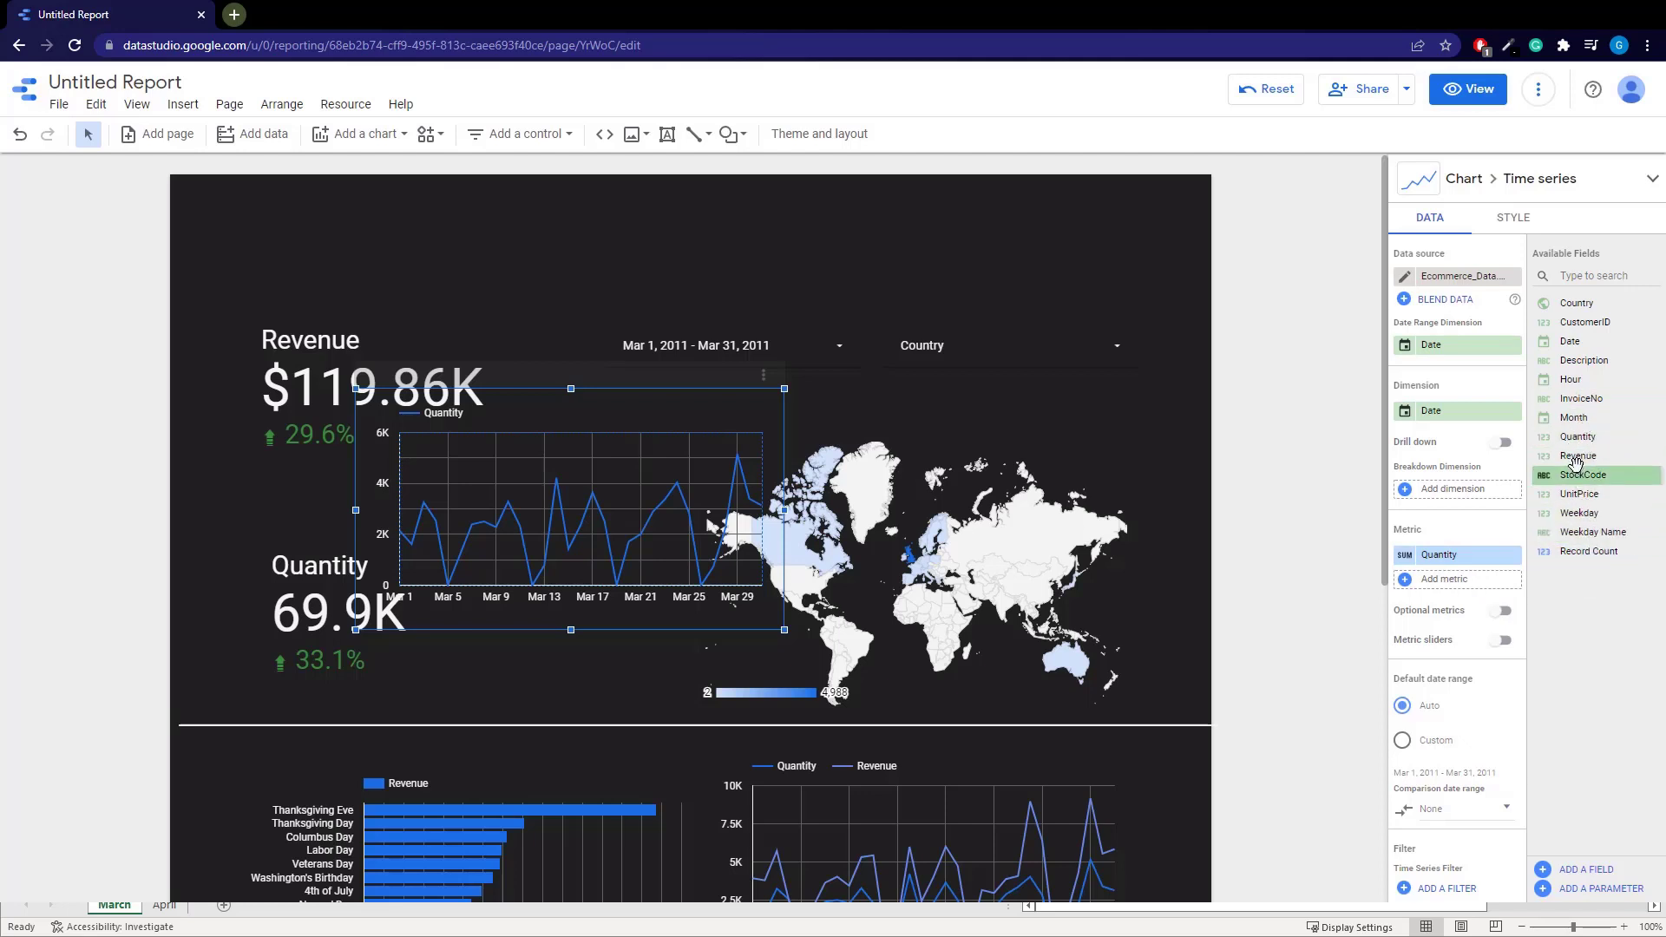
left_click_drag(1575, 464, 1447, 569)
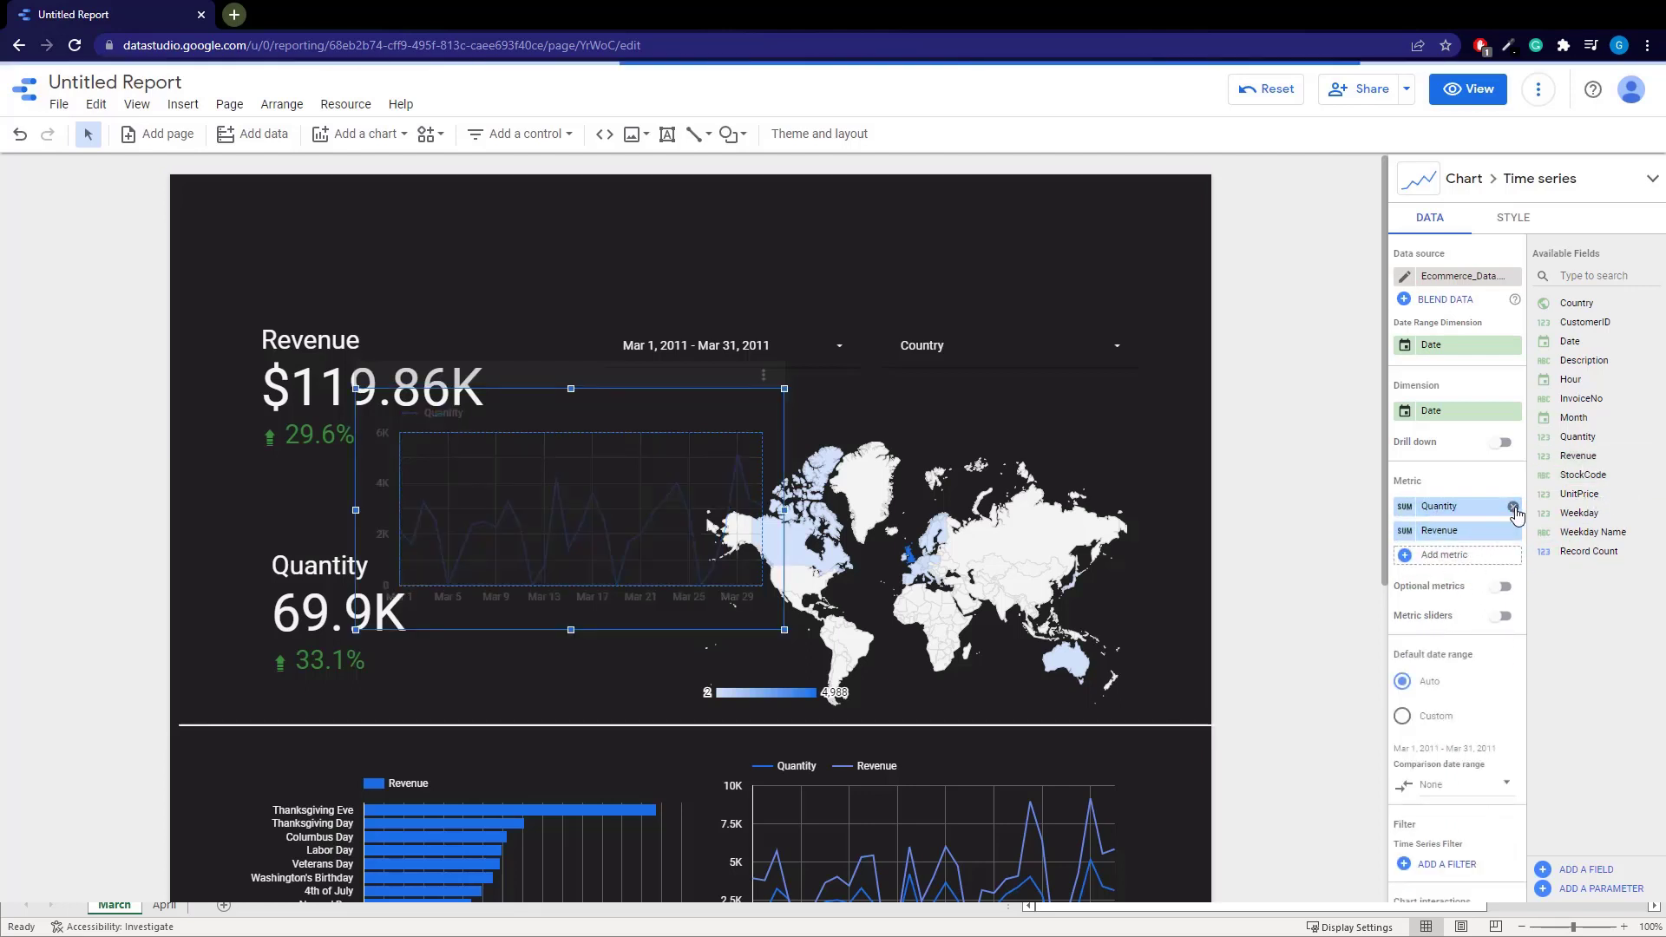
left_click(1513, 508)
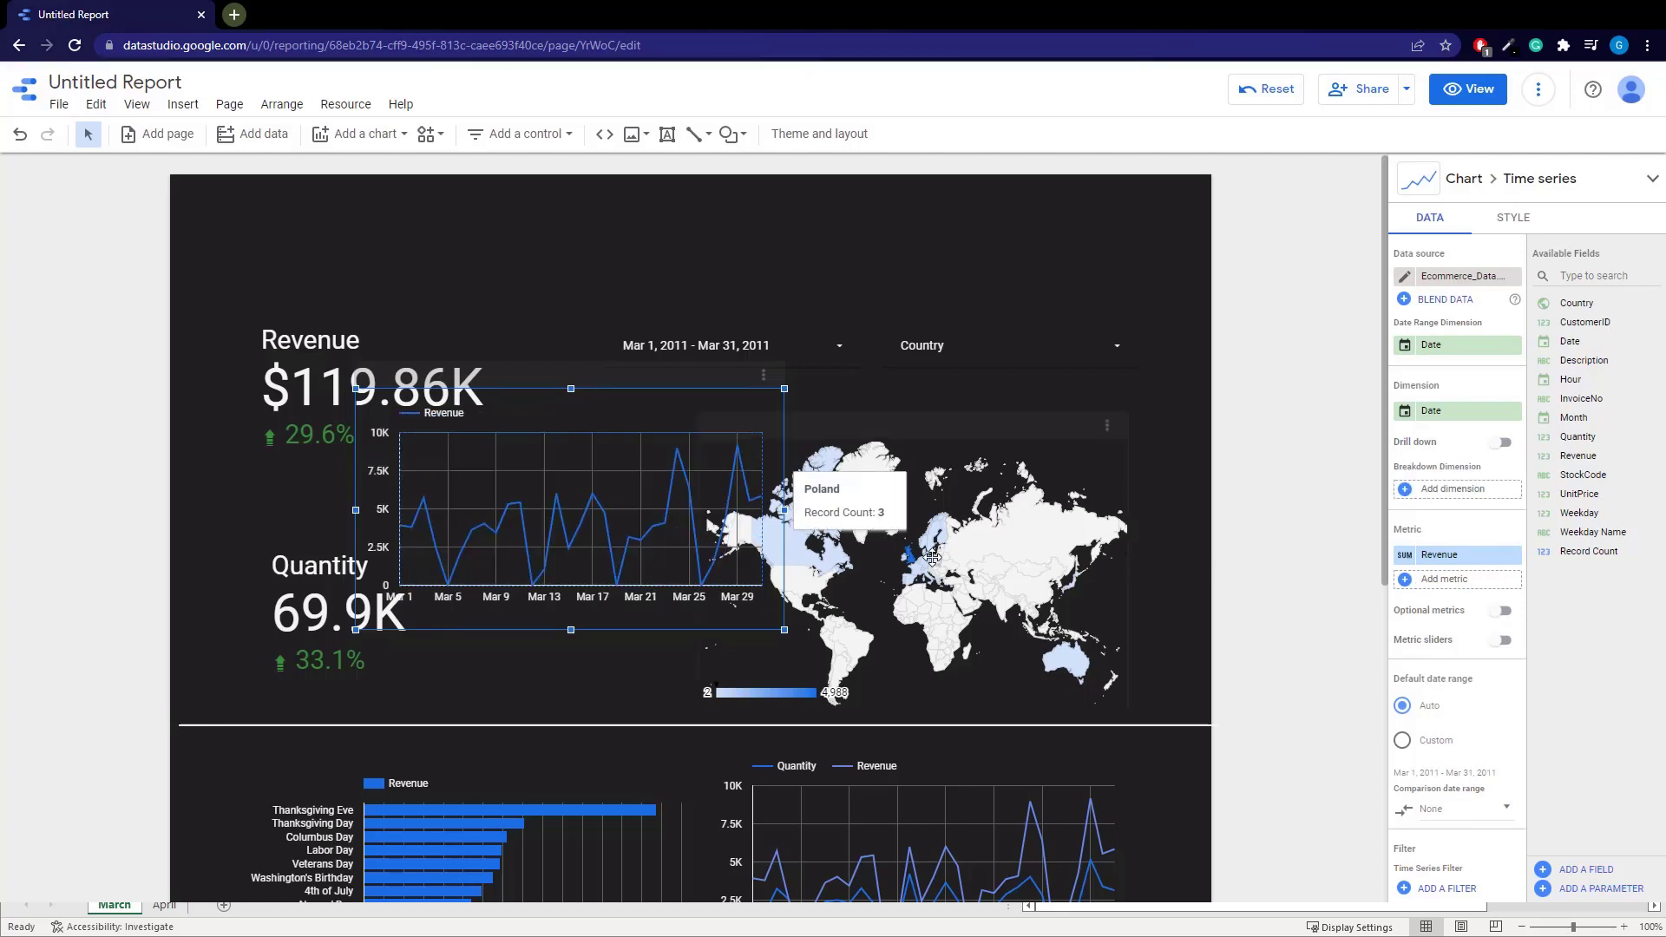
Hide the axes of the copied Revenue time series chart and make its grid lines transparent
left_click(1516, 223)
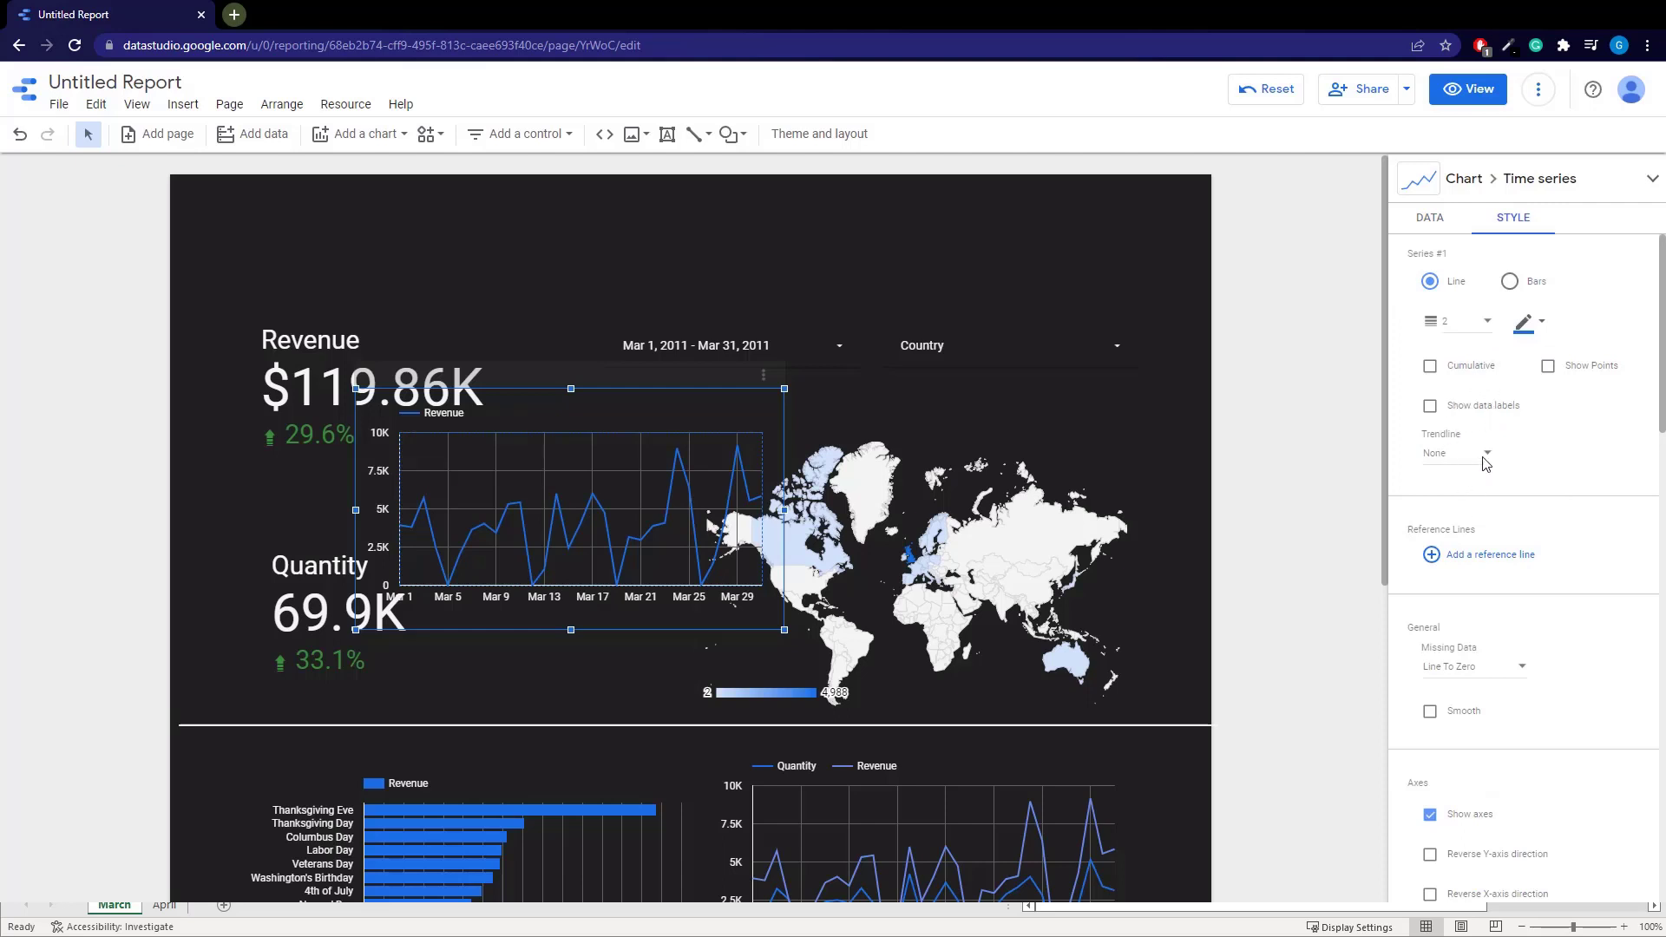
scroll(1502, 424, "down", 2)
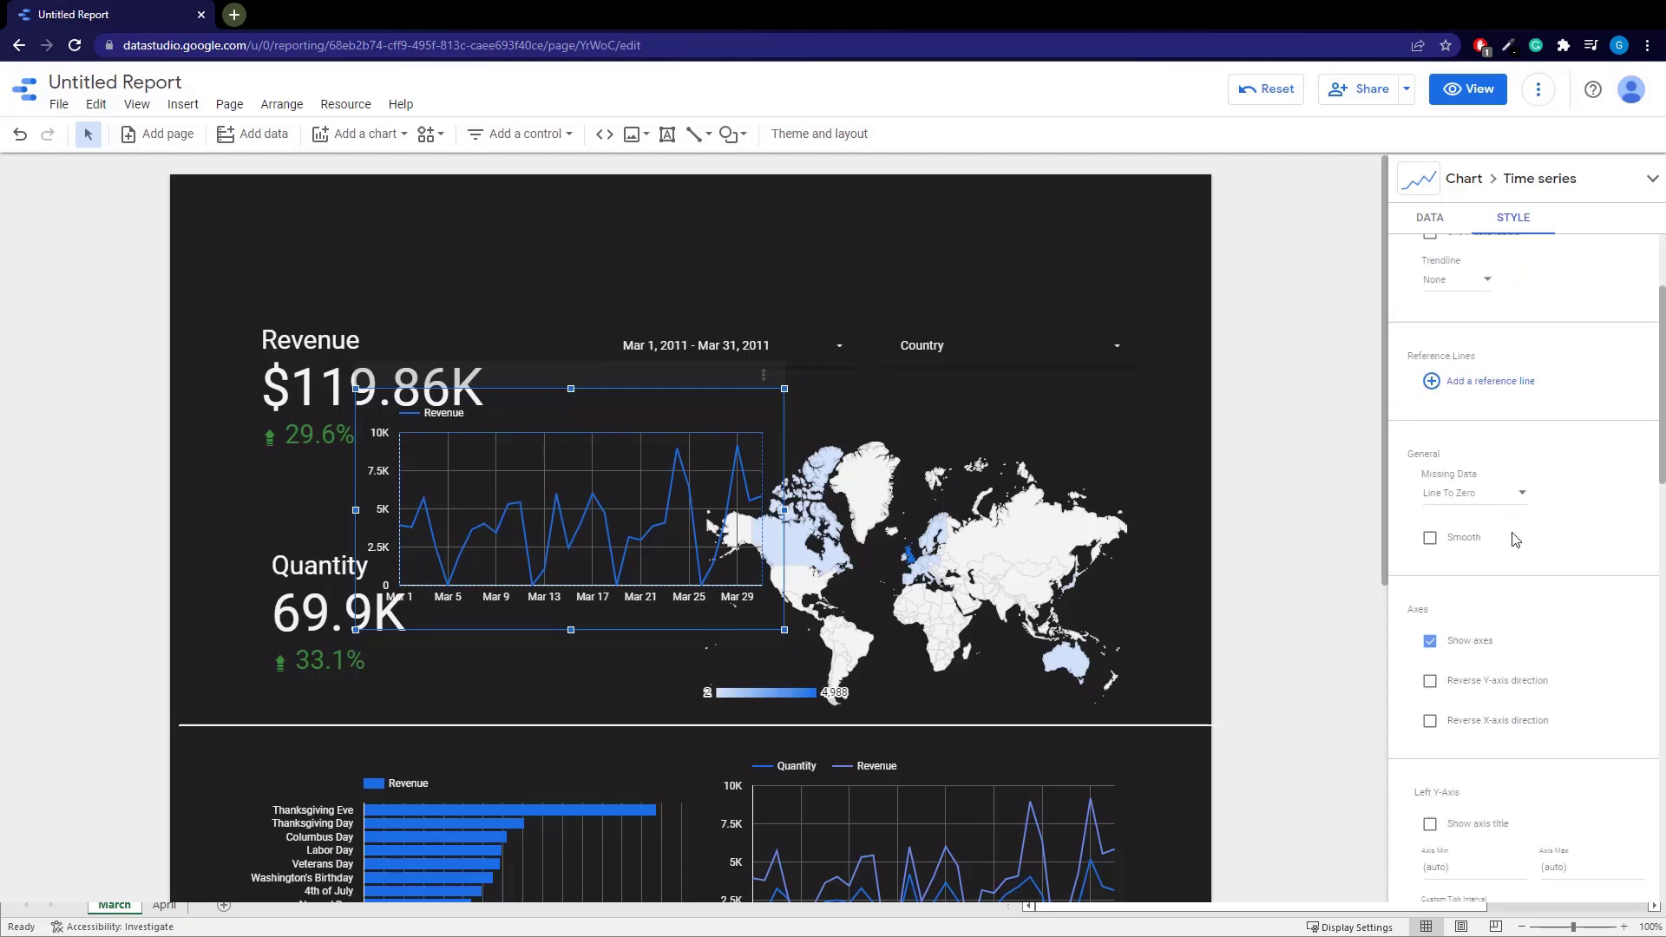
left_click(1429, 642)
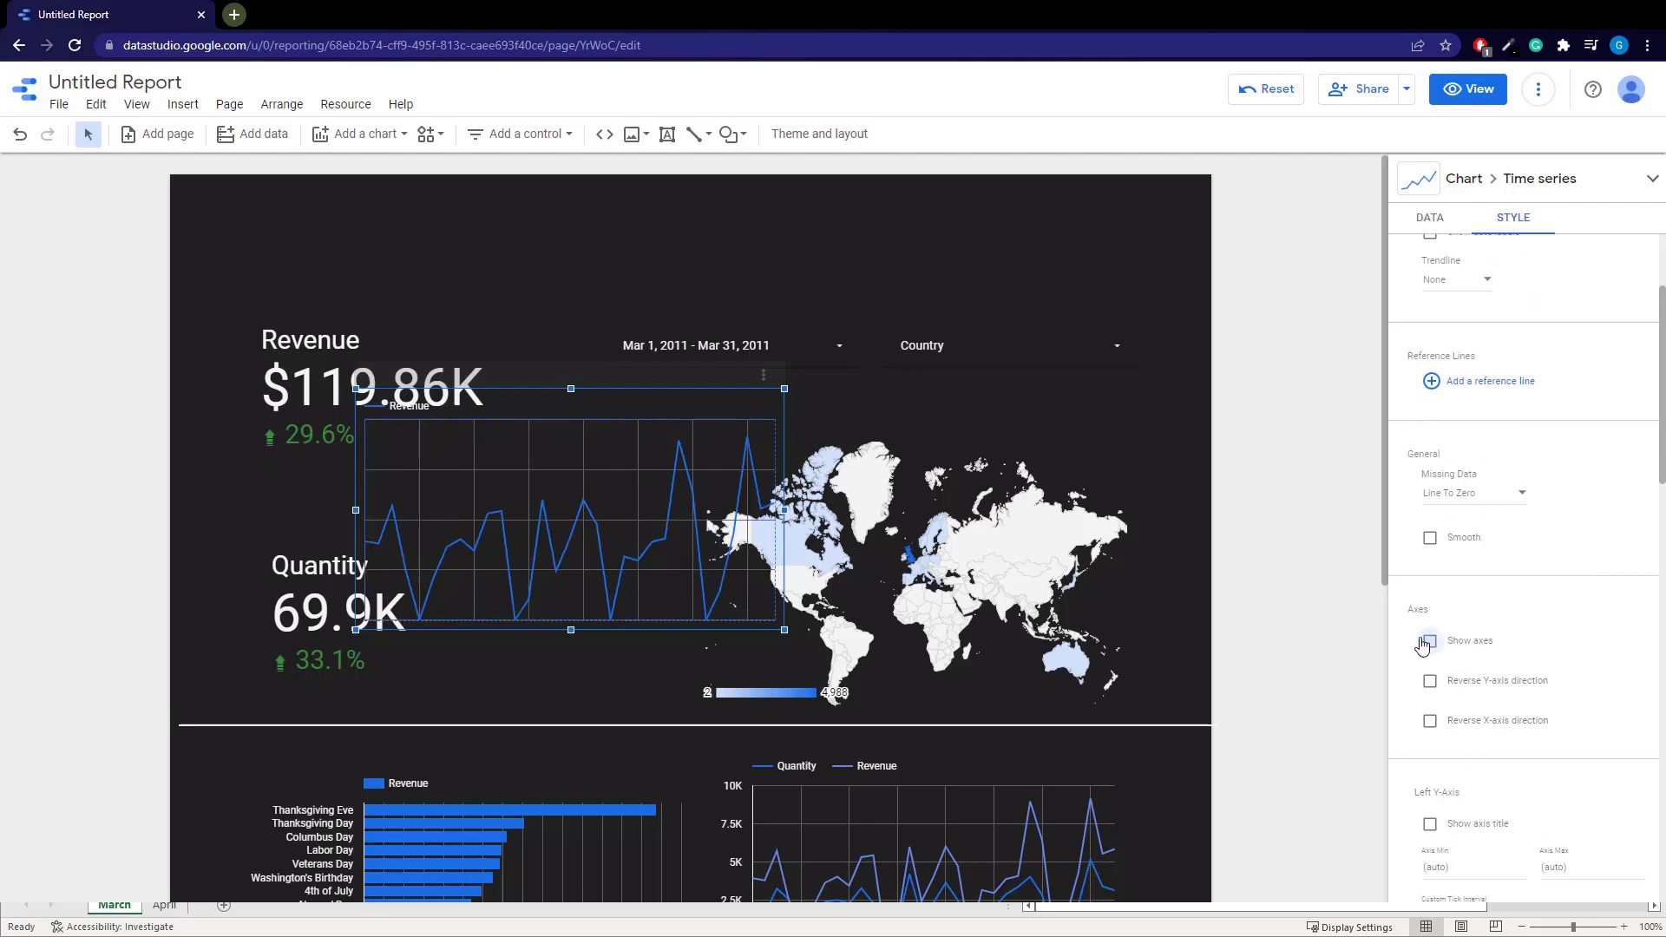
scroll(1530, 569, "down", 2)
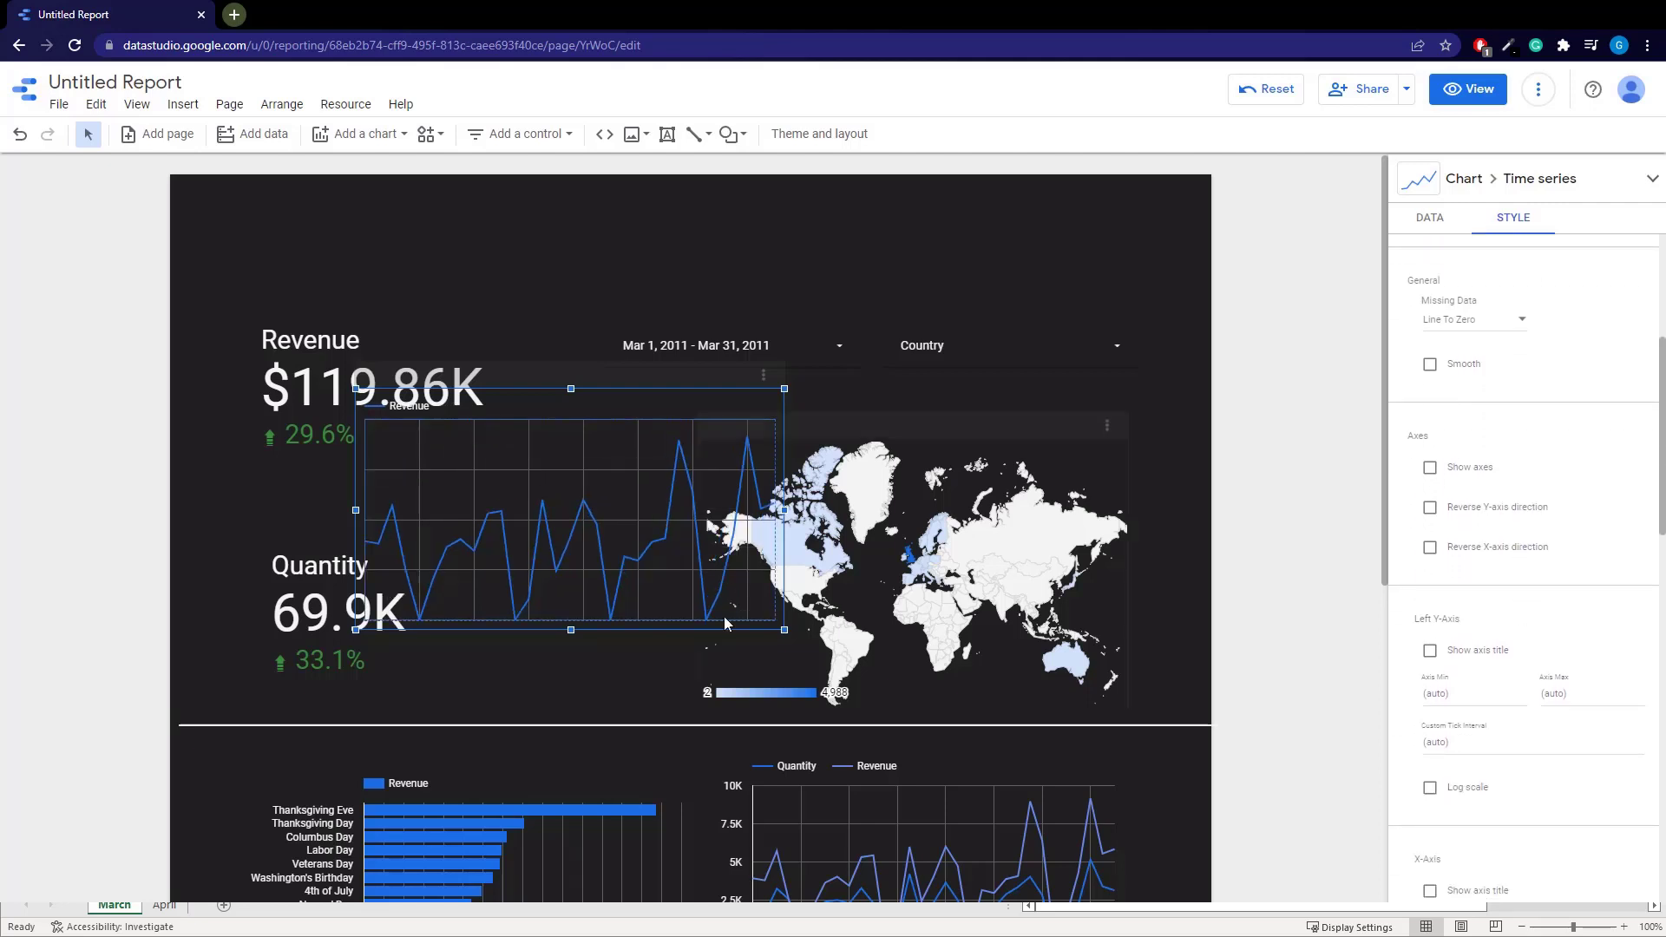
scroll(1490, 602, "down", 6)
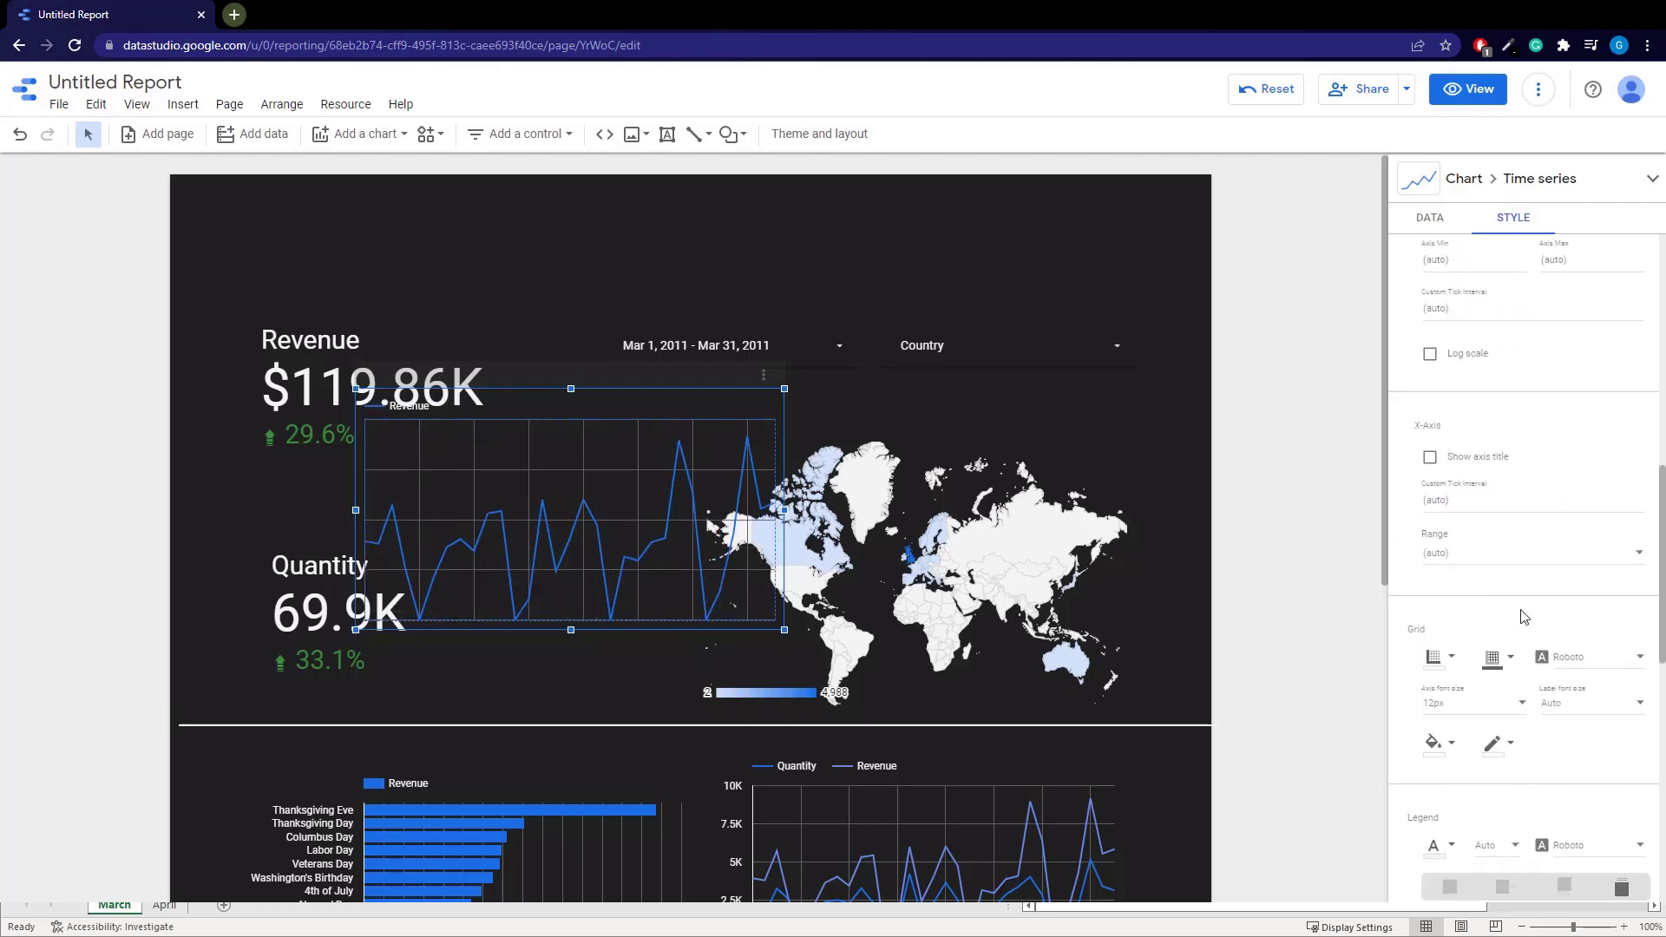
left_click(1492, 573)
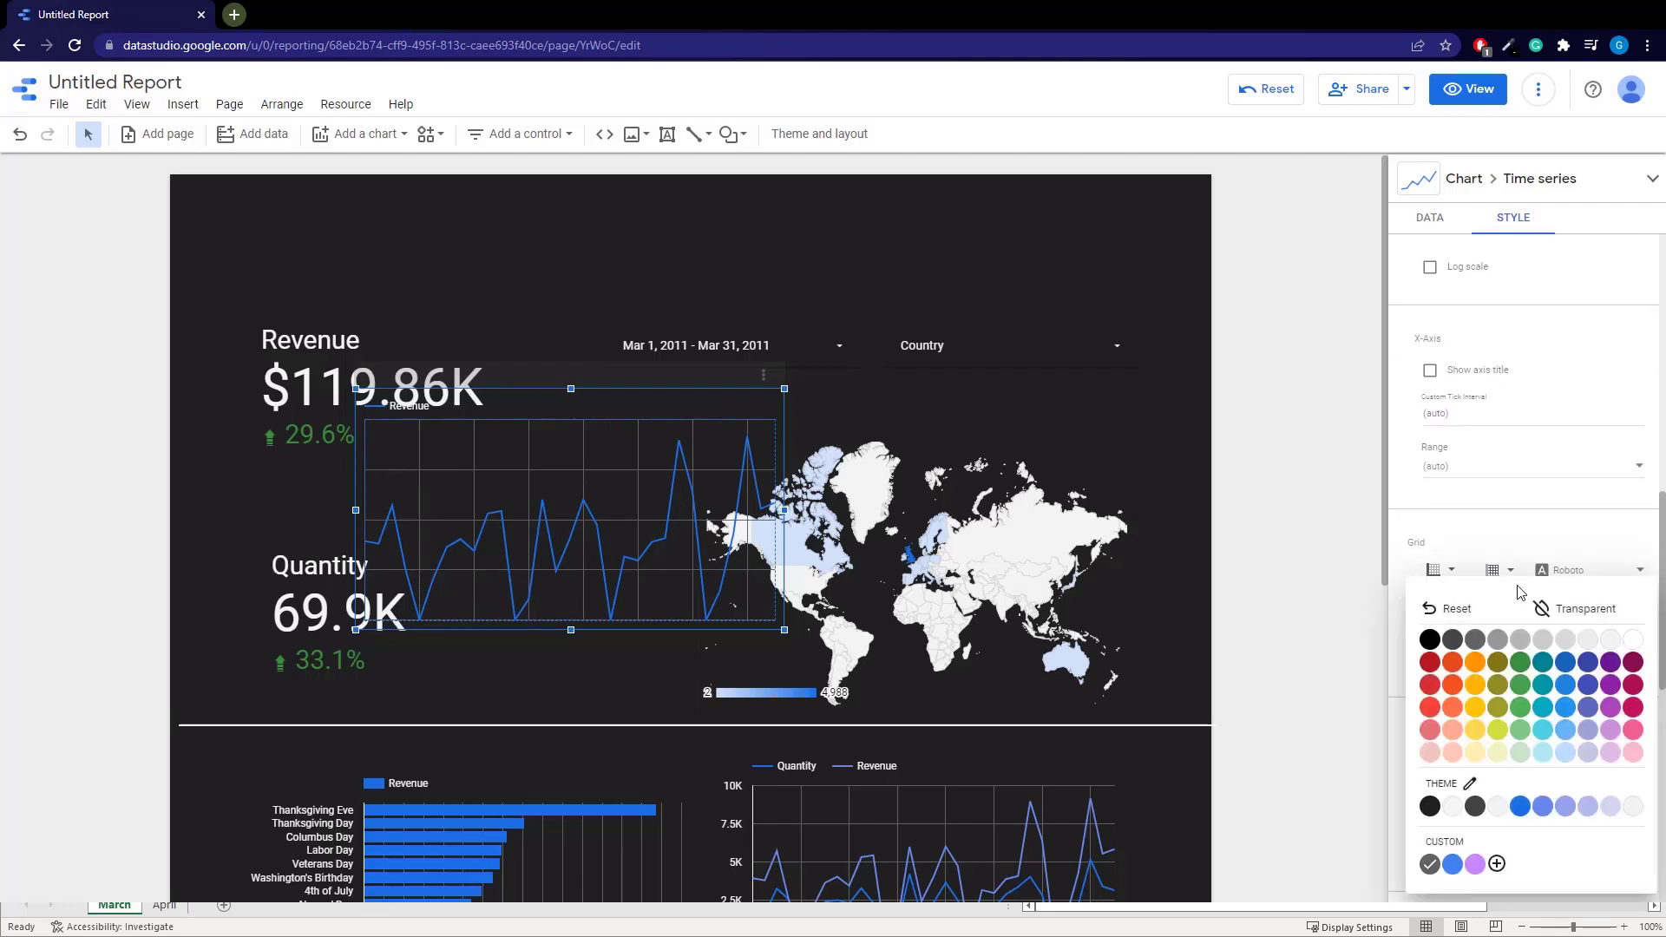
left_click(1545, 607)
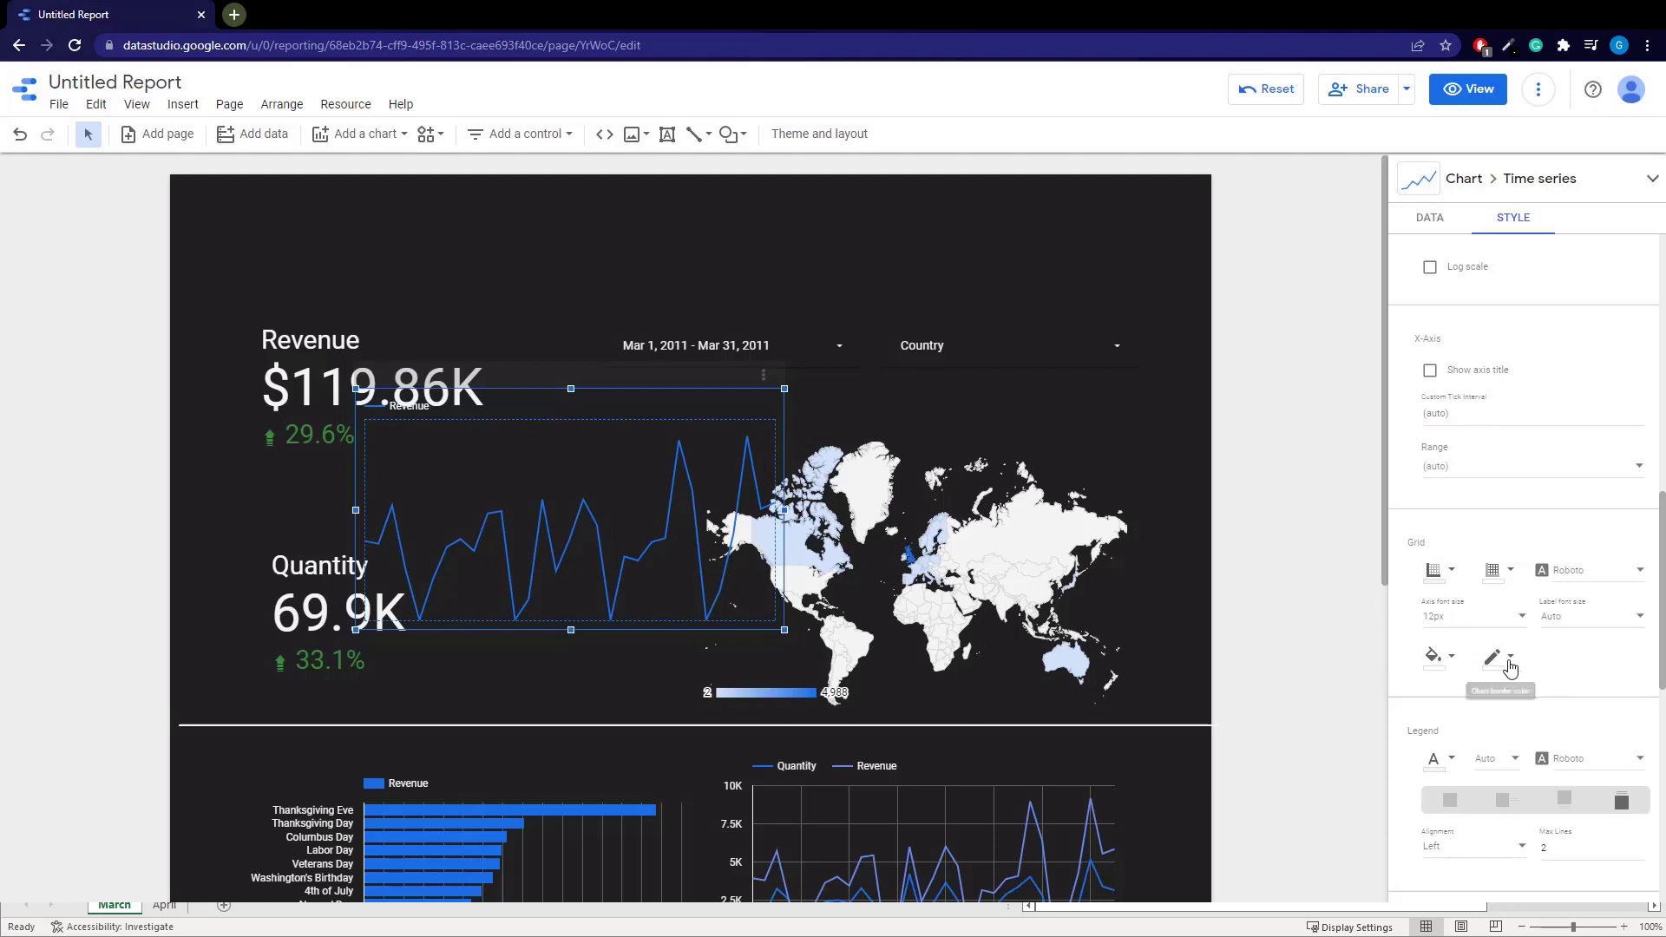
Set the line color of the copied Revenue time series chart to orange
scroll(1452, 633, "down", 1)
scroll(1433, 573, "up", 3)
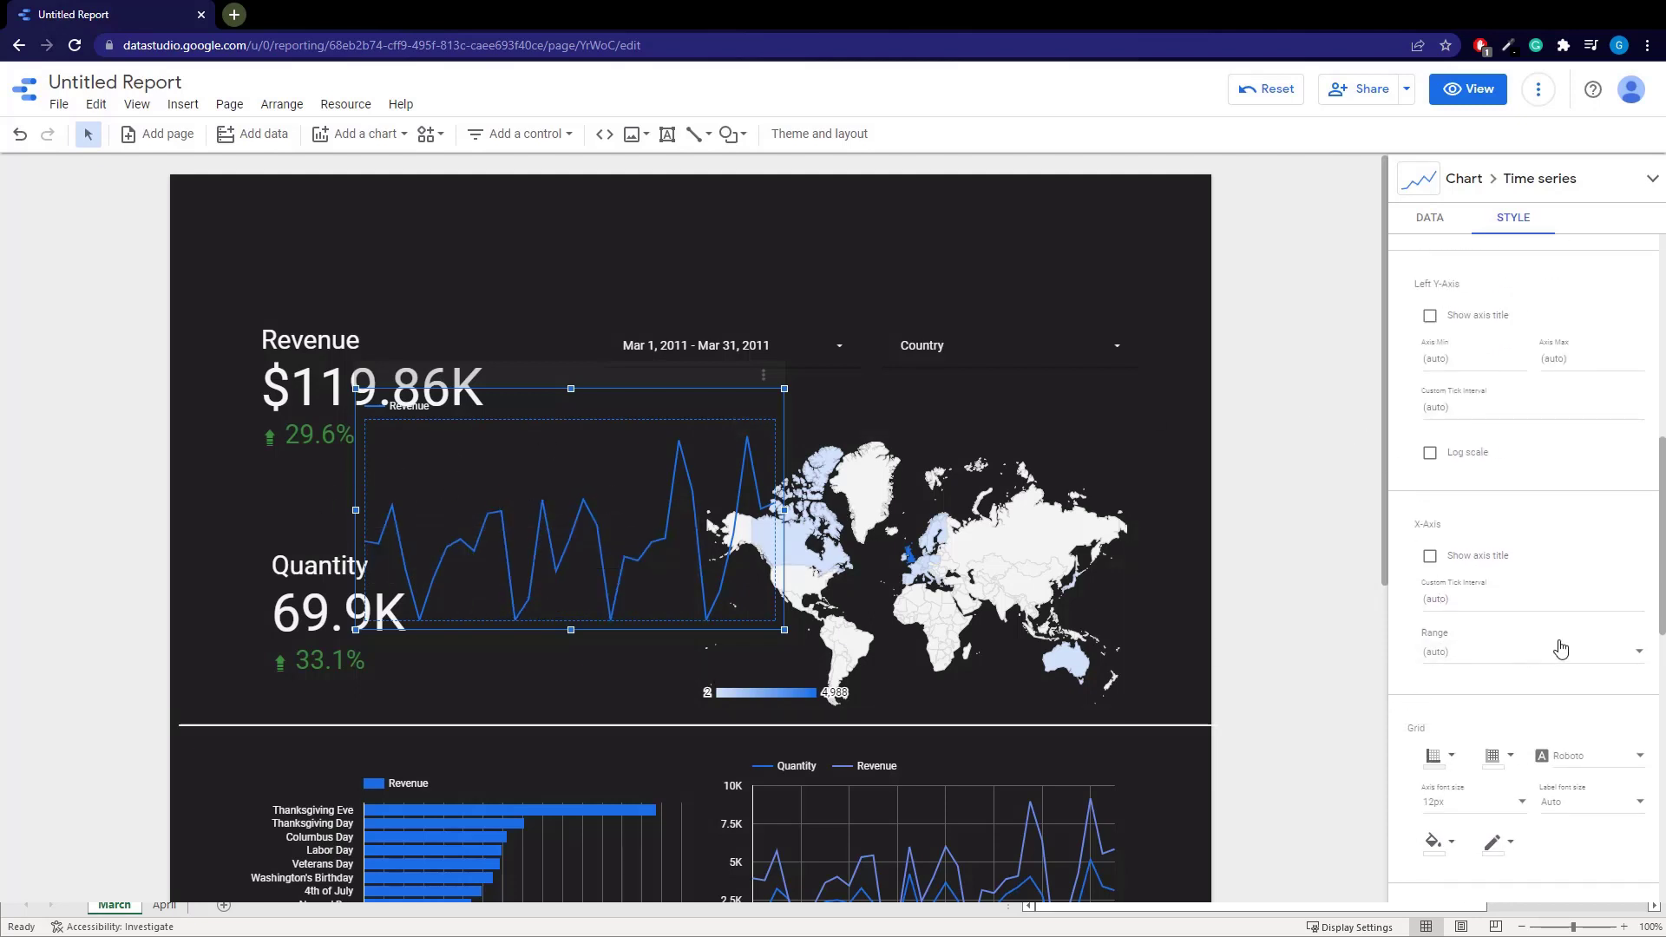
scroll(1558, 664, "up", 5)
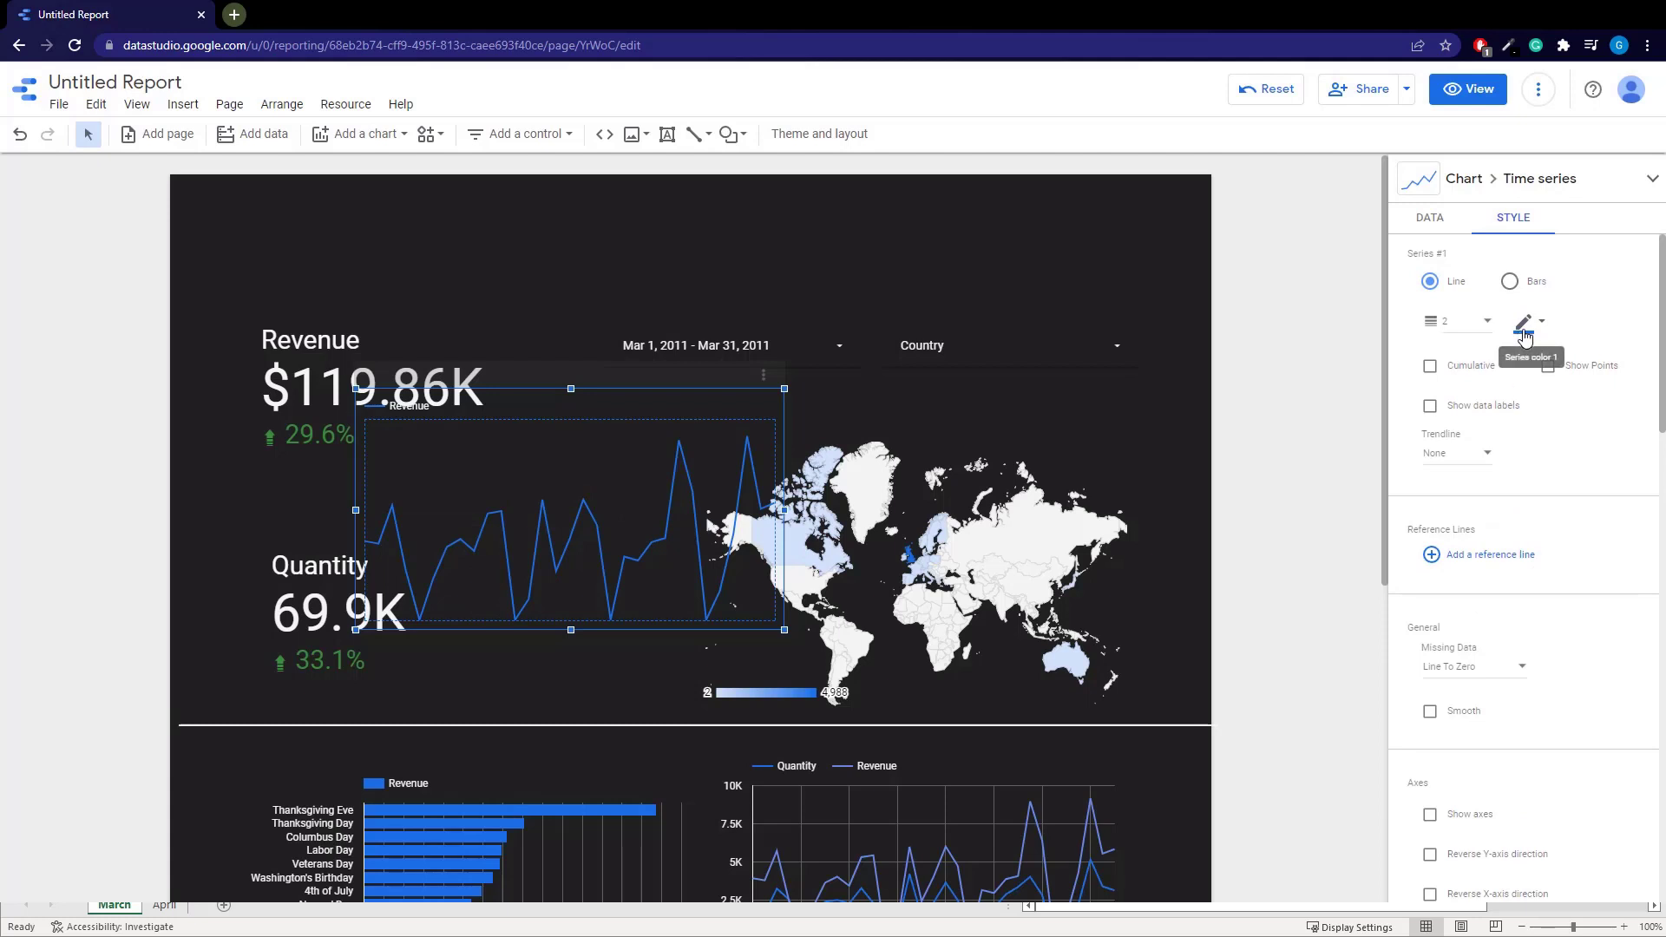
left_click(1525, 337)
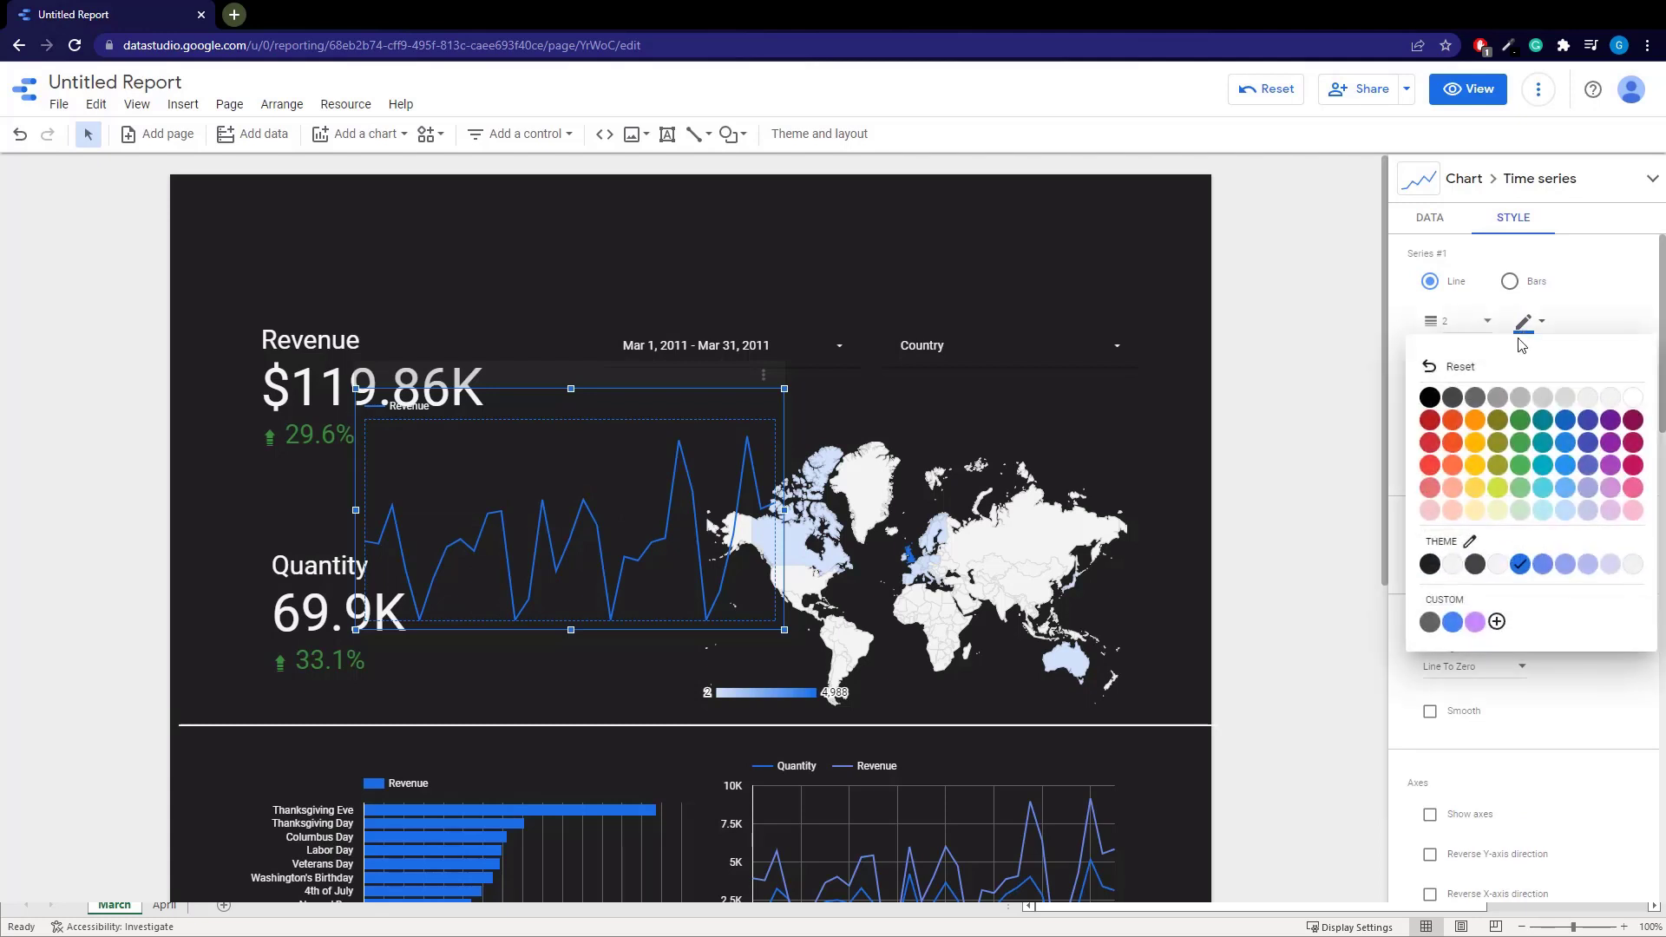
left_click(1475, 423)
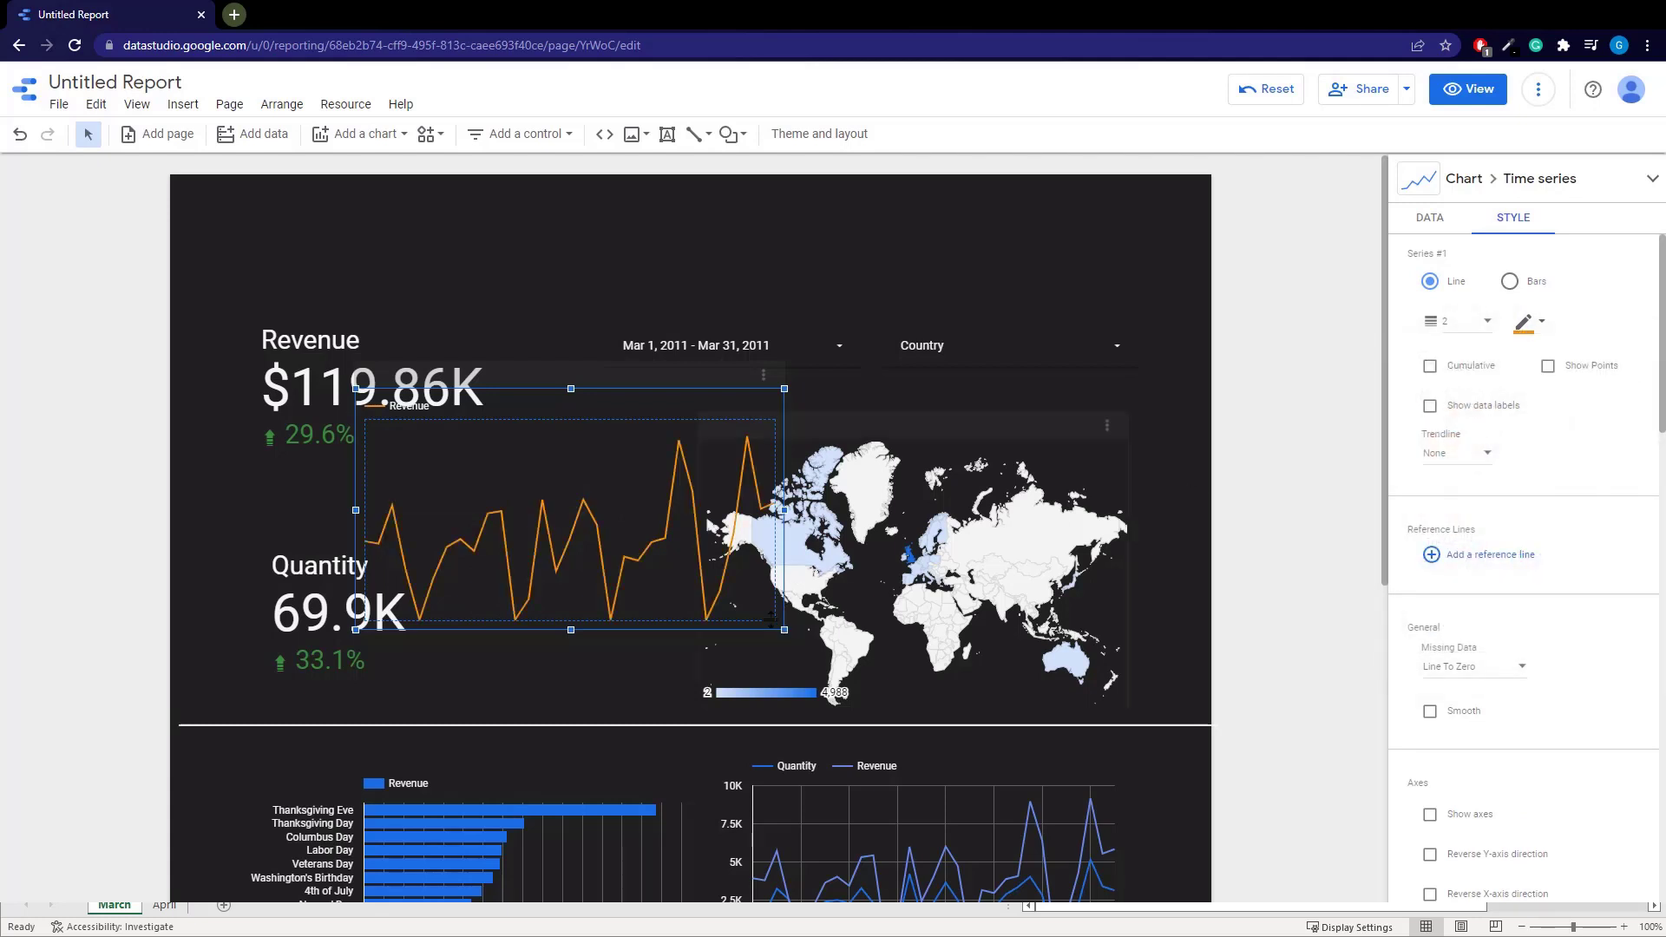
Move the orange Revenue time series chart below the Revenue scorecard and shrink it to about the scorecard's width
left_click_drag(771, 619, 462, 505)
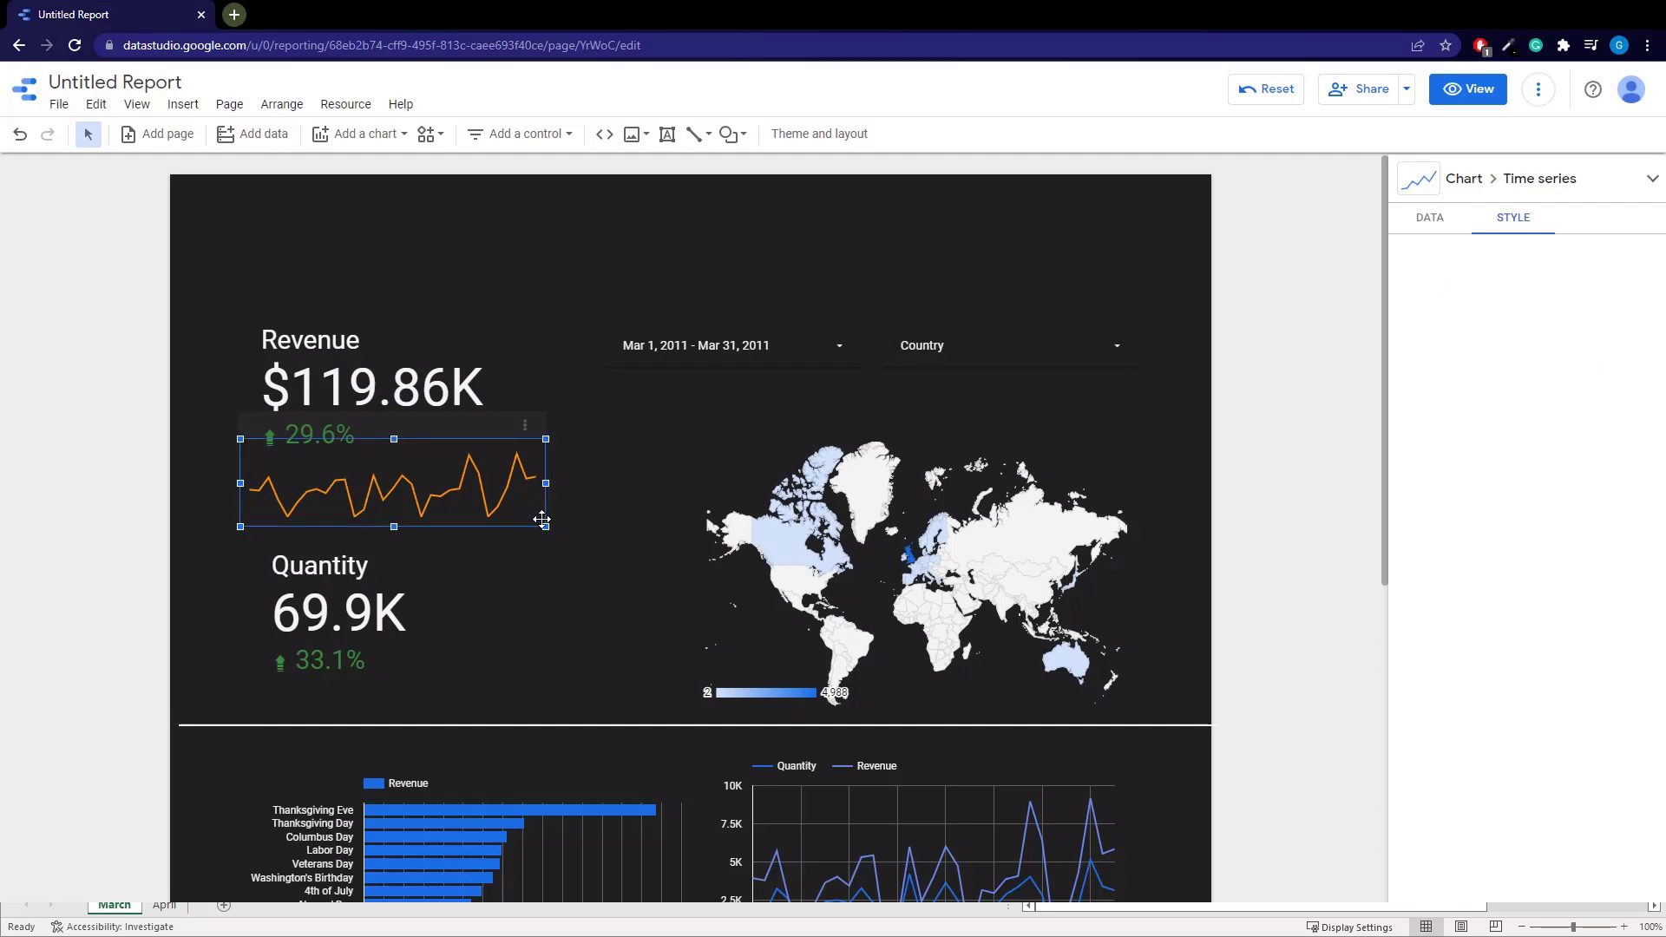
left_click_drag(545, 527, 501, 510)
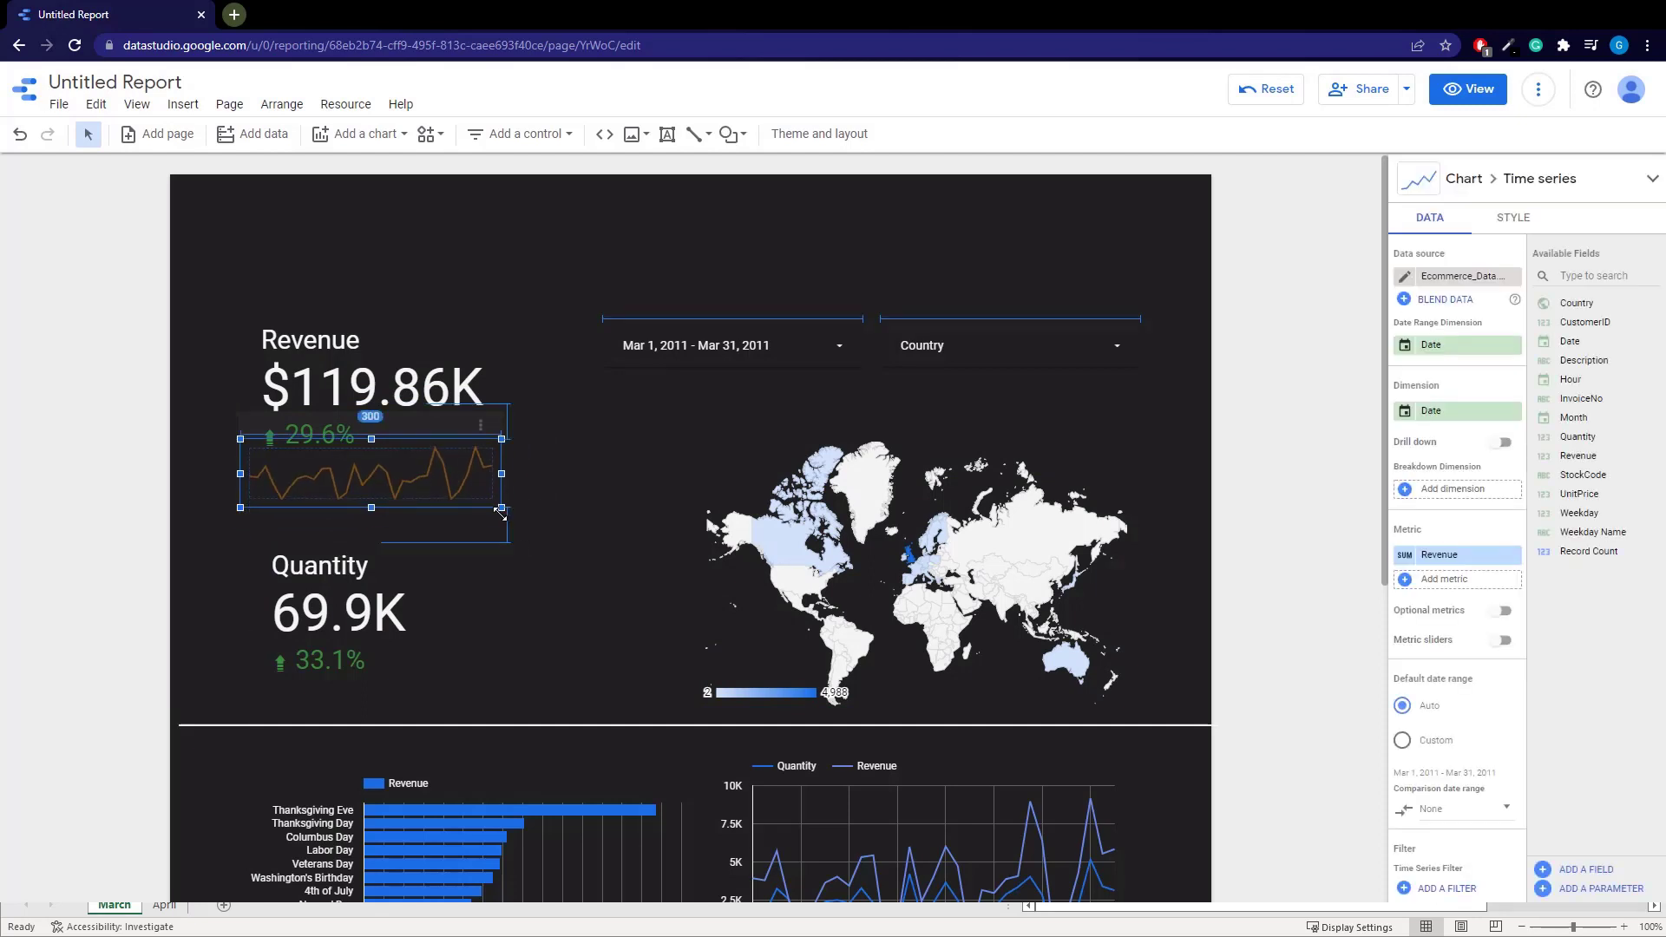
left_click(586, 508)
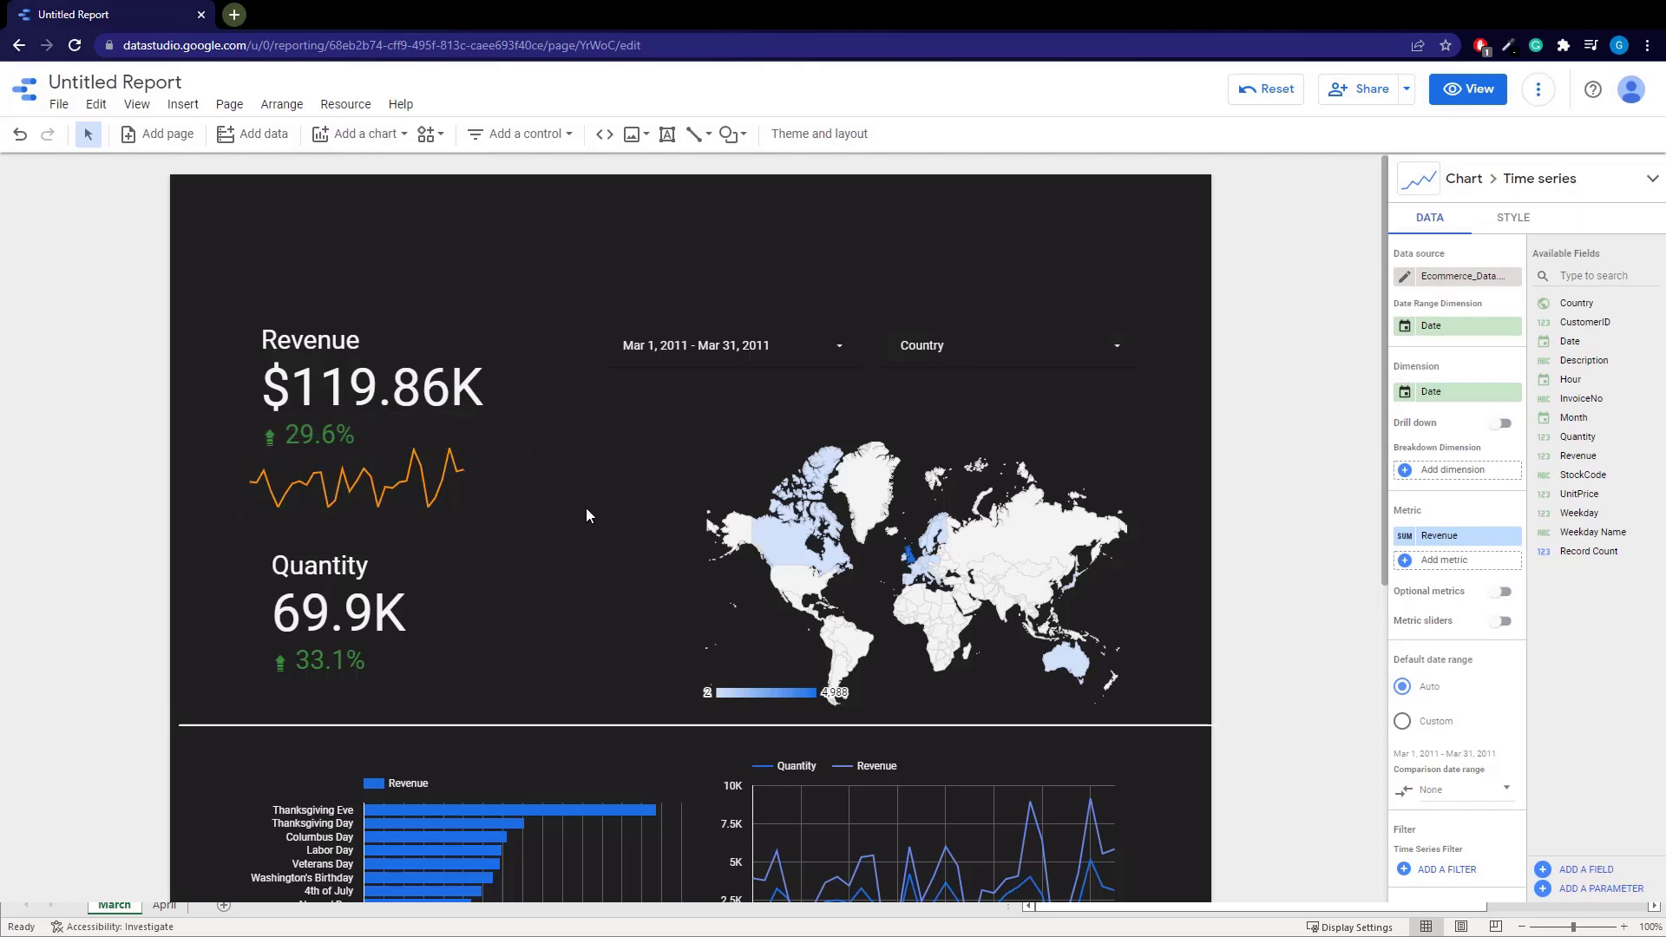
Move the Revenue scorecard with its trend line and the Quantity scorecard slightly higher on the page
left_click(415, 393)
left_click(378, 498, "shift")
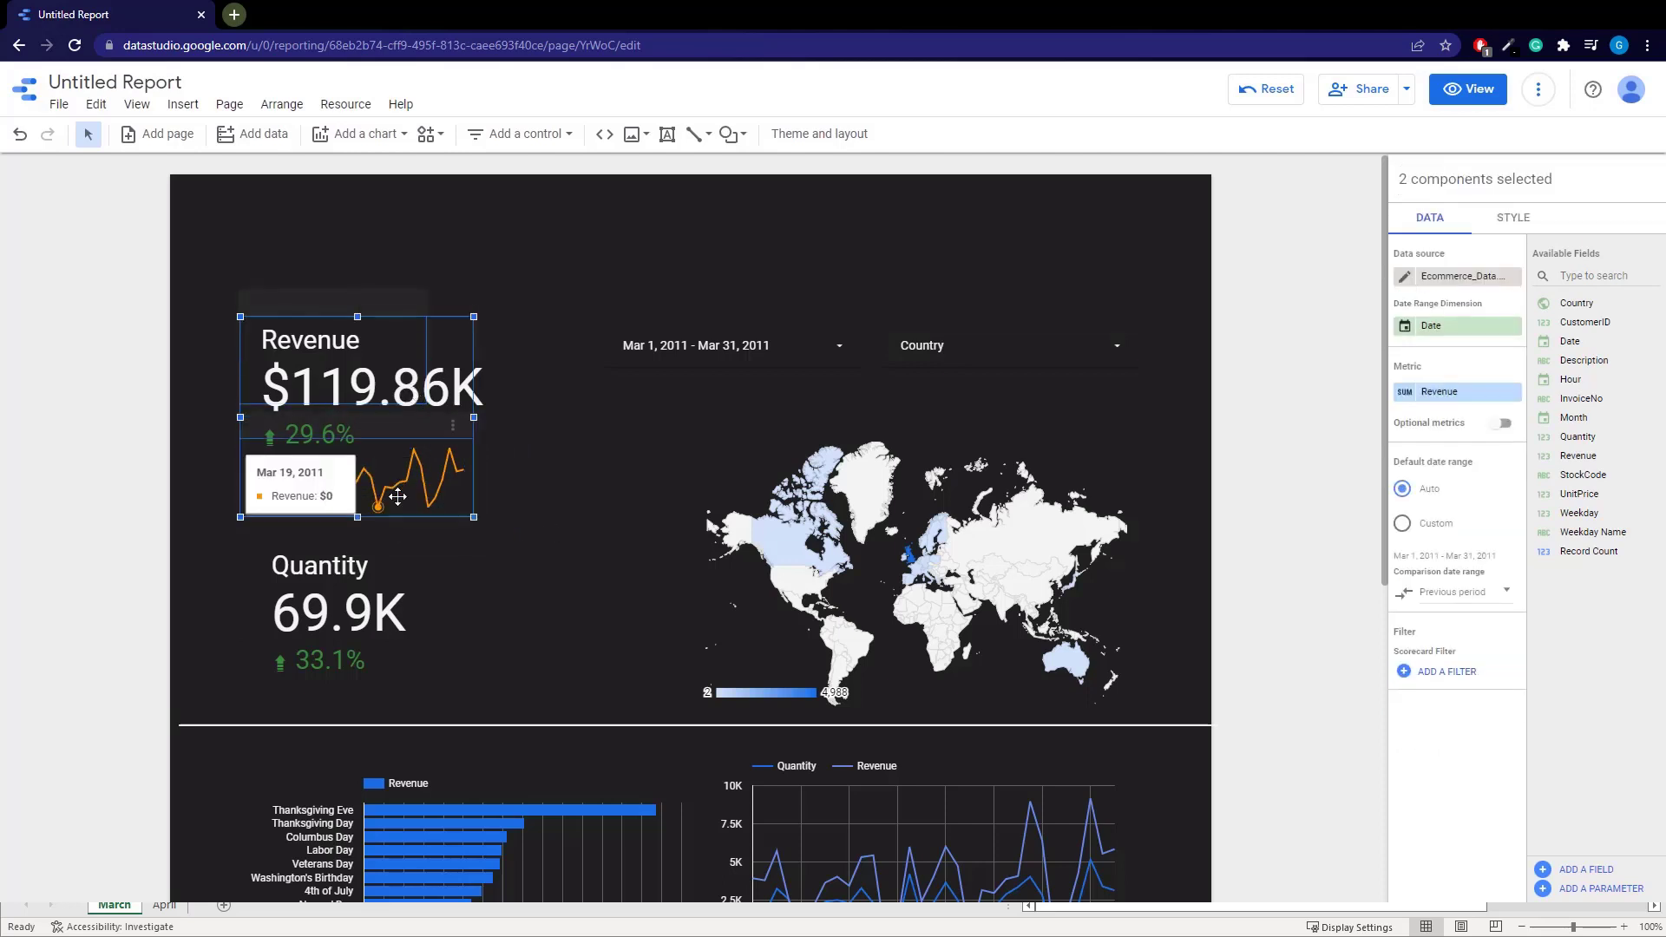
left_click_drag(369, 380, 372, 330)
left_click_drag(345, 550, 354, 491)
Duplicate the Revenue trend line and place the copy below the Quantity scorecard
left_click(368, 437)
key("ctrl+c")
key("ctrl+v")
left_click_drag(432, 419, 409, 628)
left_click(524, 563)
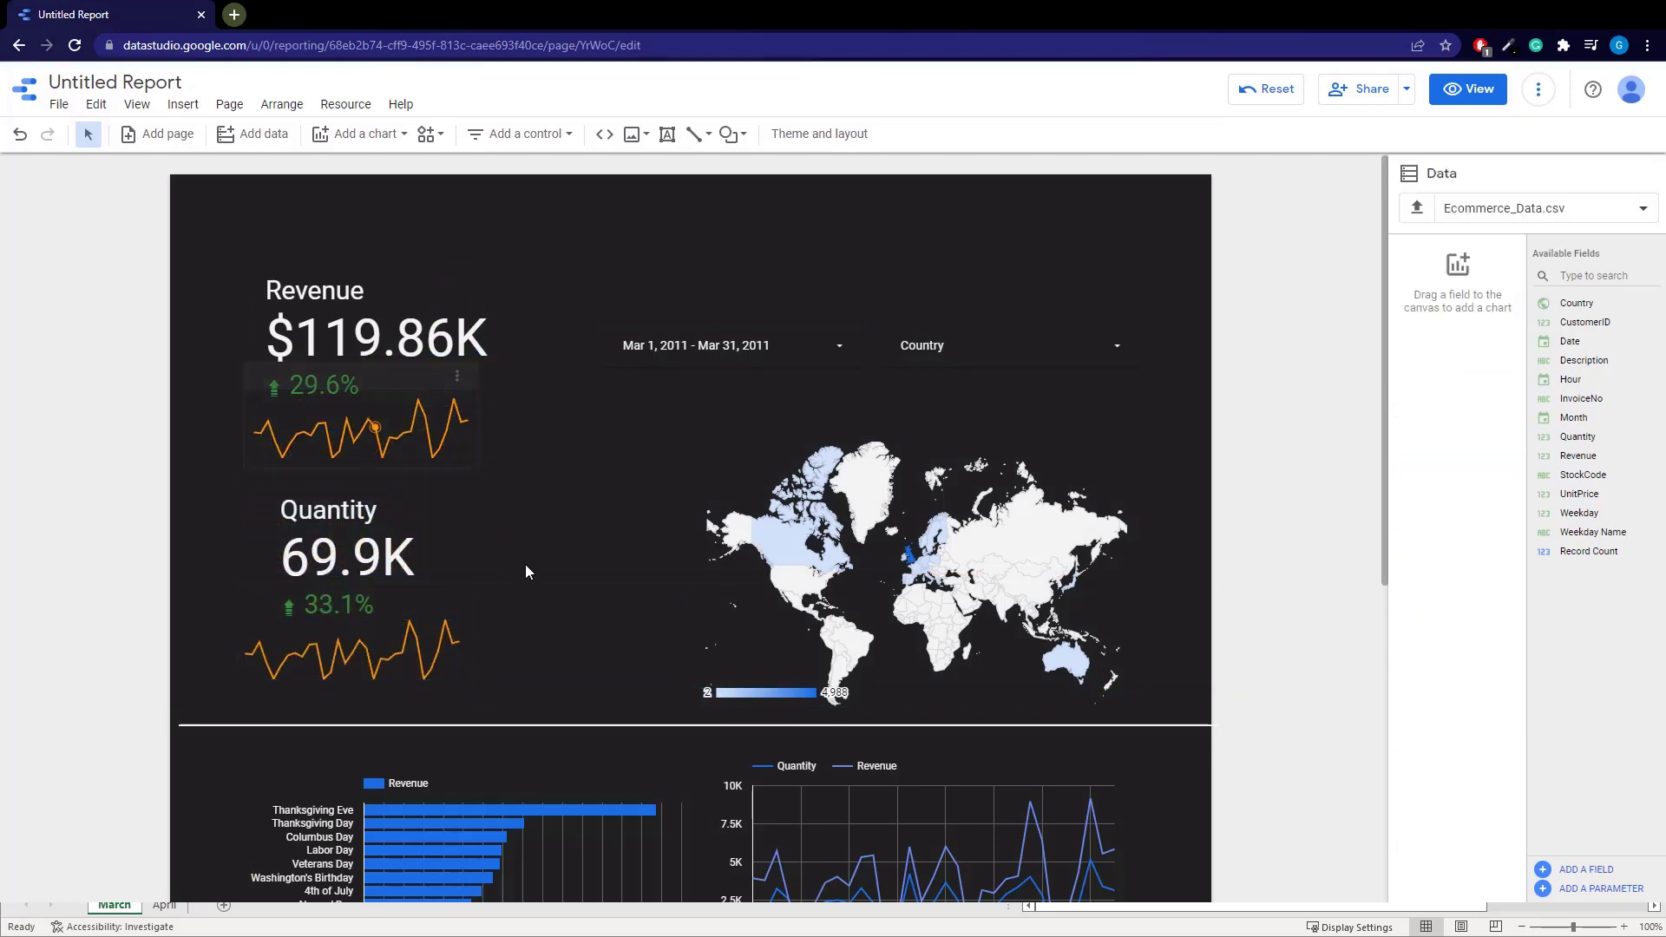
Replace the Revenue metric of the trend line below the Quantity scorecard with Quantity
left_click(451, 644)
left_click_drag(1577, 455, 1466, 507)
left_click(1512, 531)
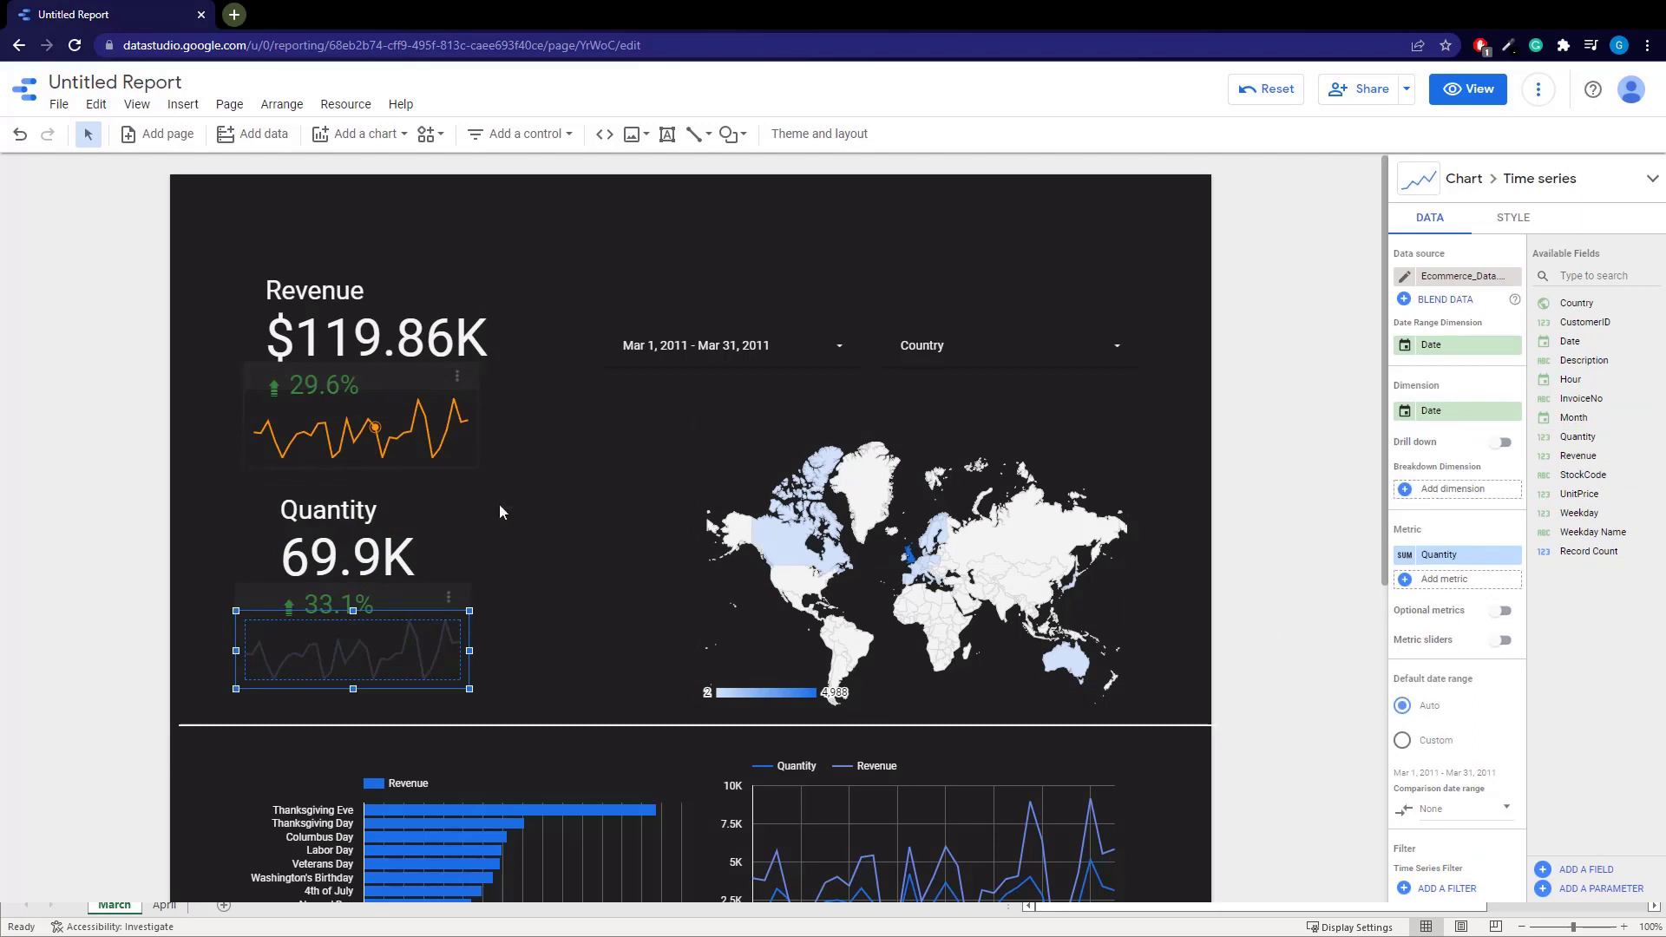
left_click(495, 598)
left_click(381, 564)
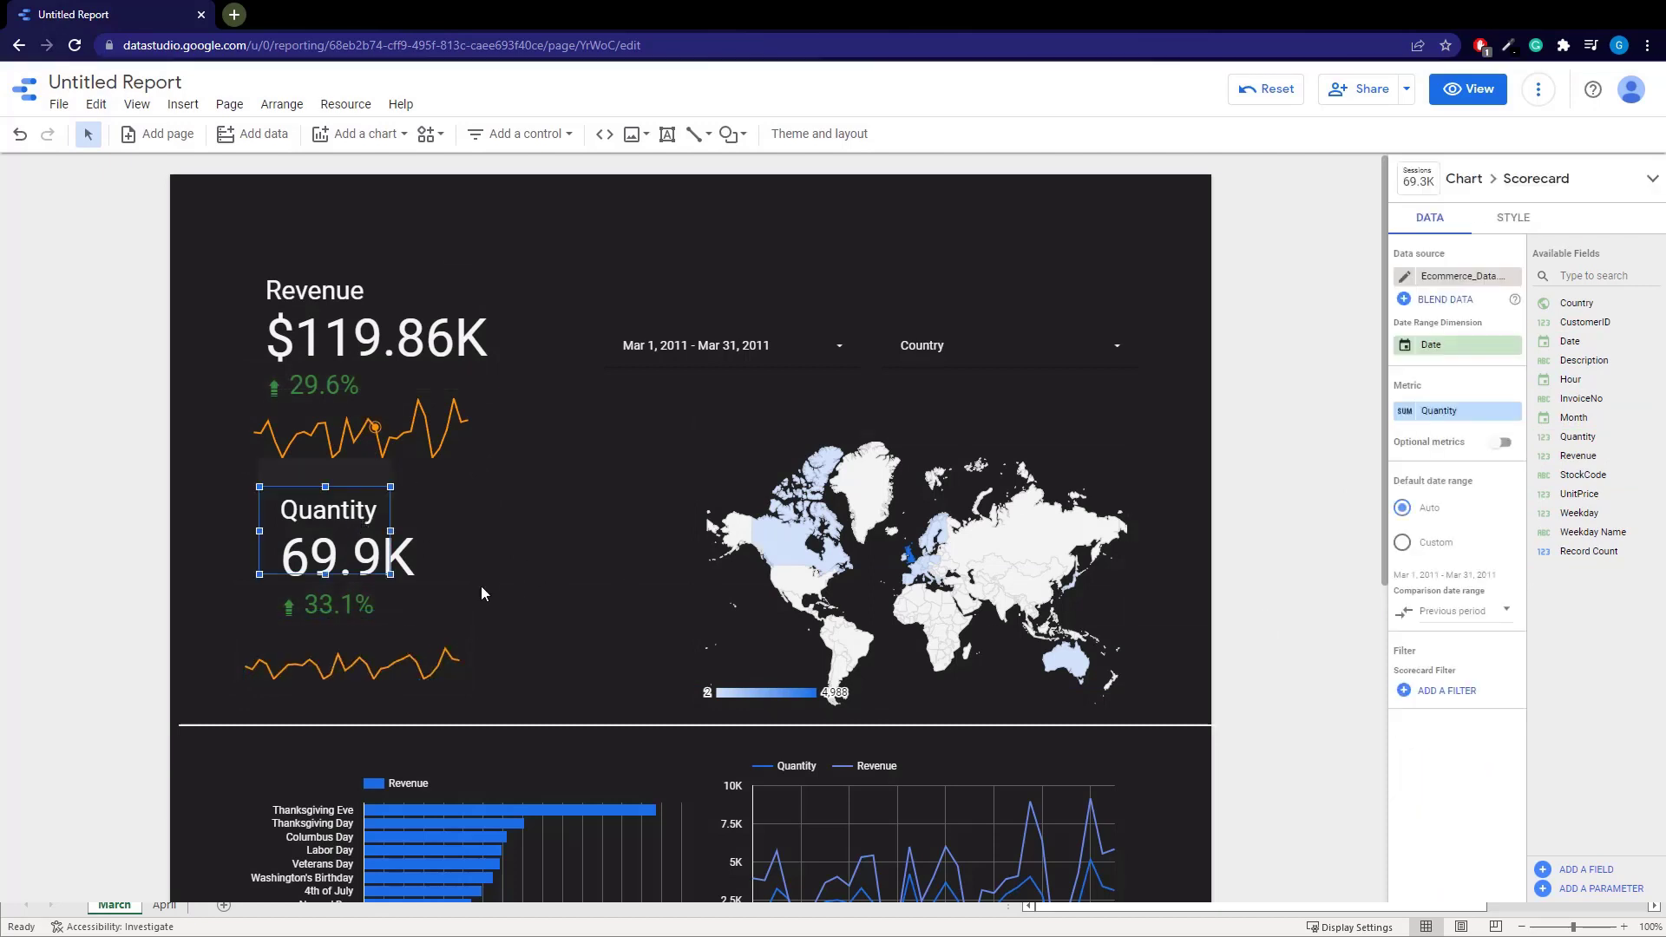
Try out the cumulative and data label options on the Revenue and Quantity trend lines together
left_click(451, 663)
left_click(401, 431, "shift")
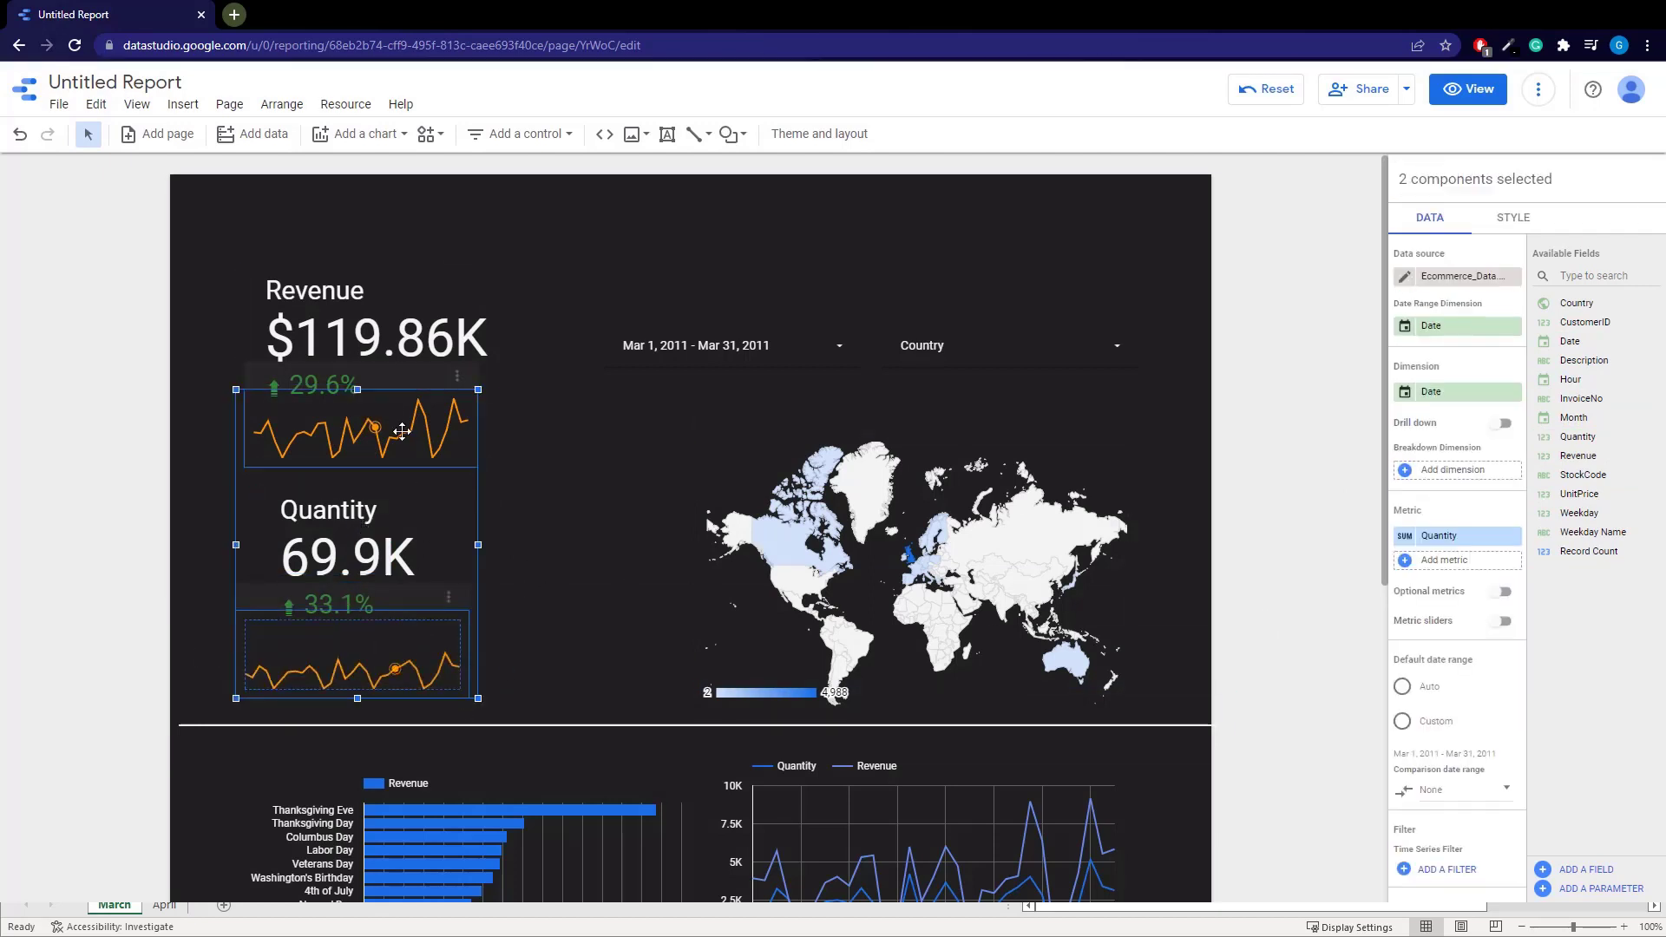
left_click(1515, 220)
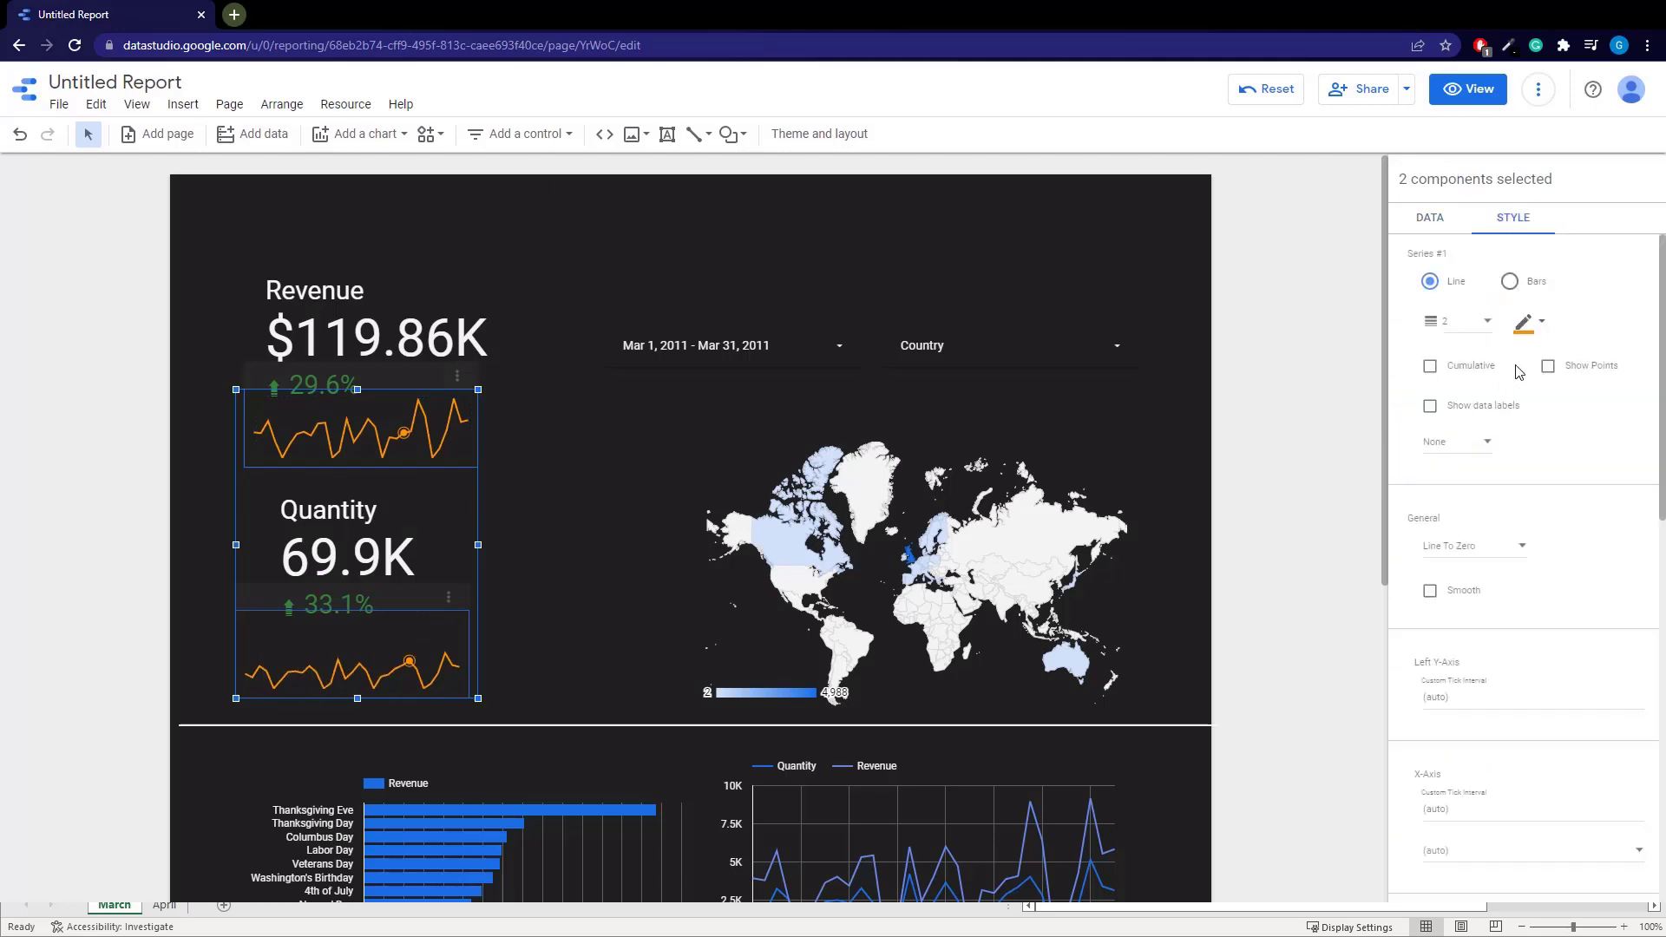
scroll(1519, 371, "down", 10)
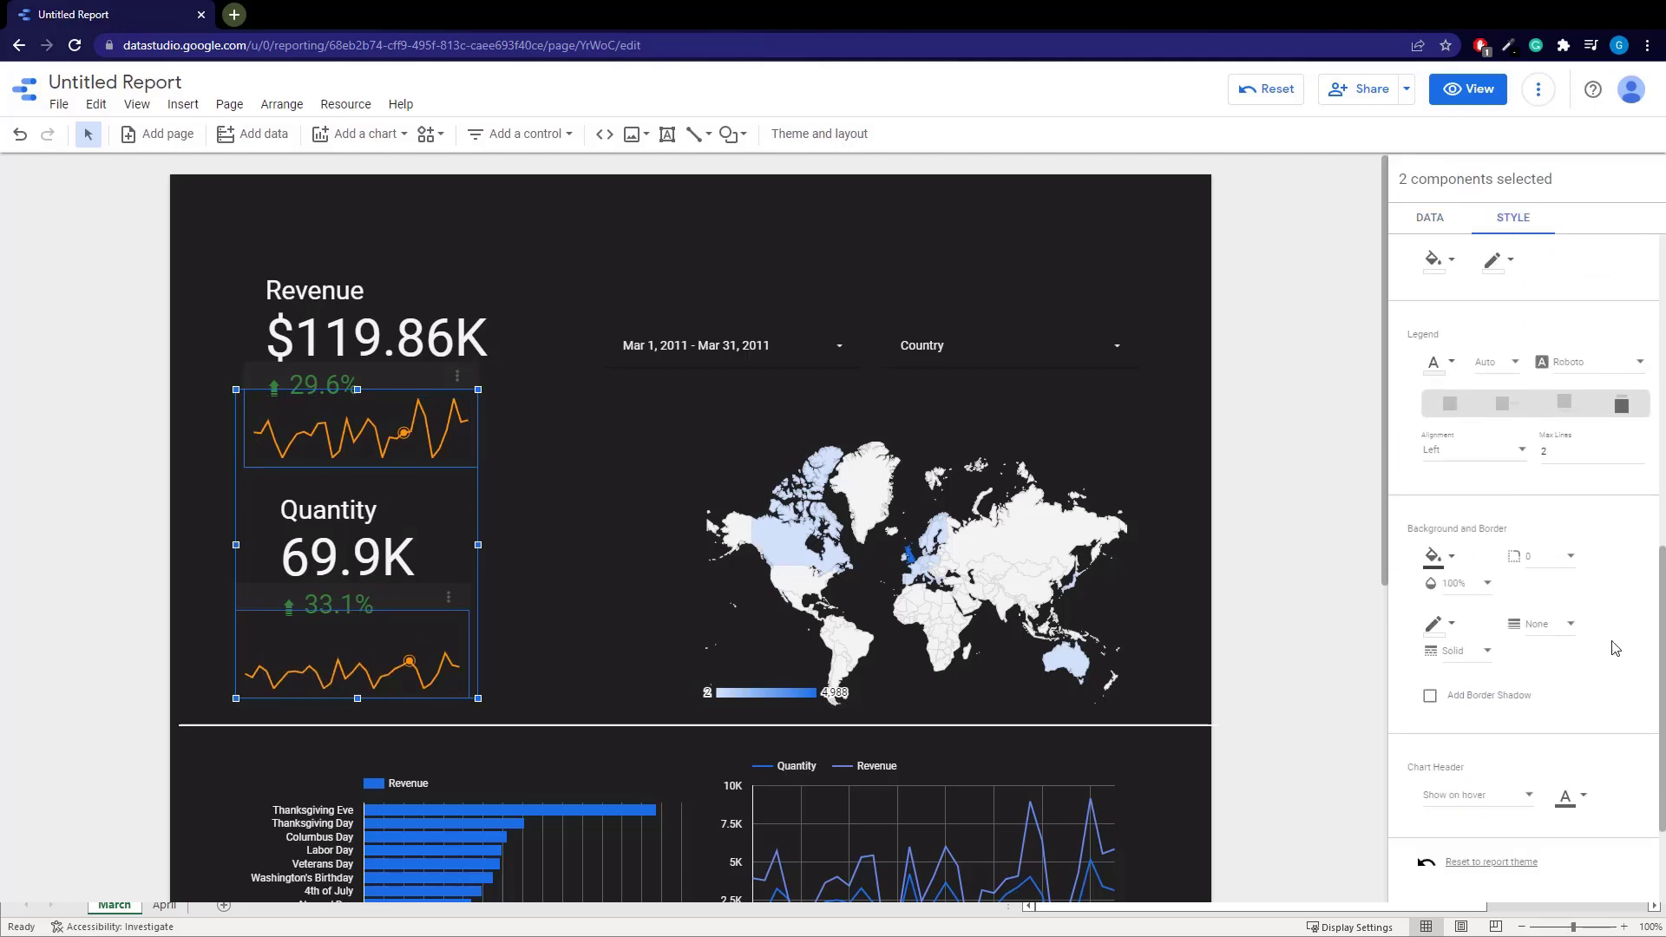
scroll(1535, 655, "up", 10)
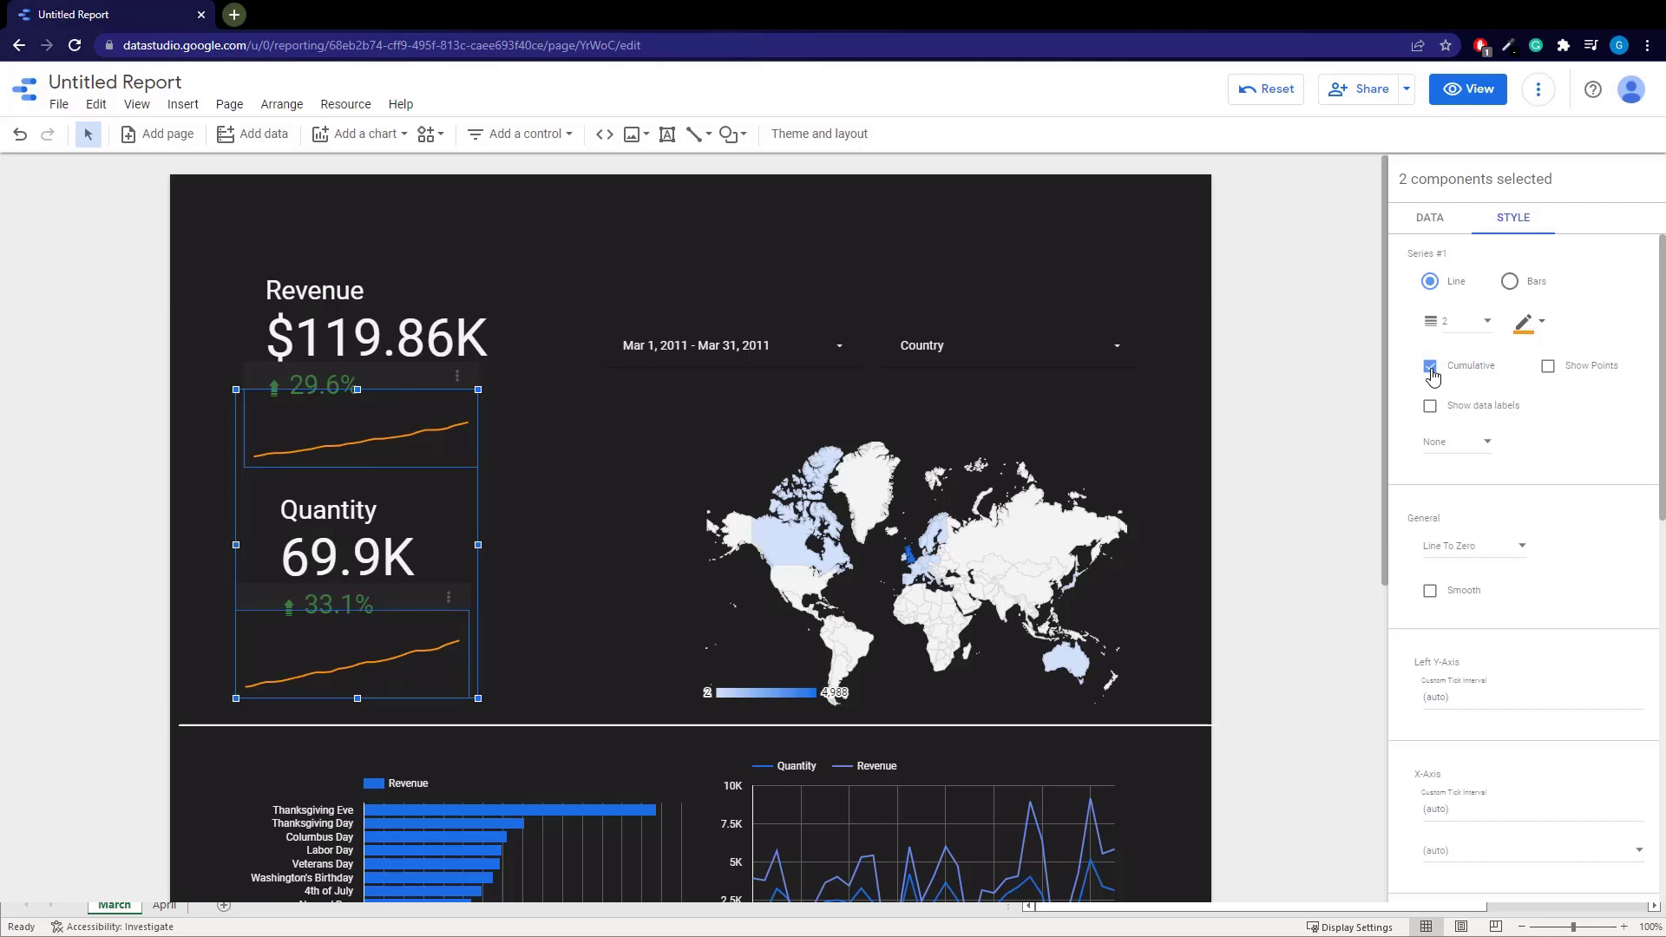
left_click(1431, 371)
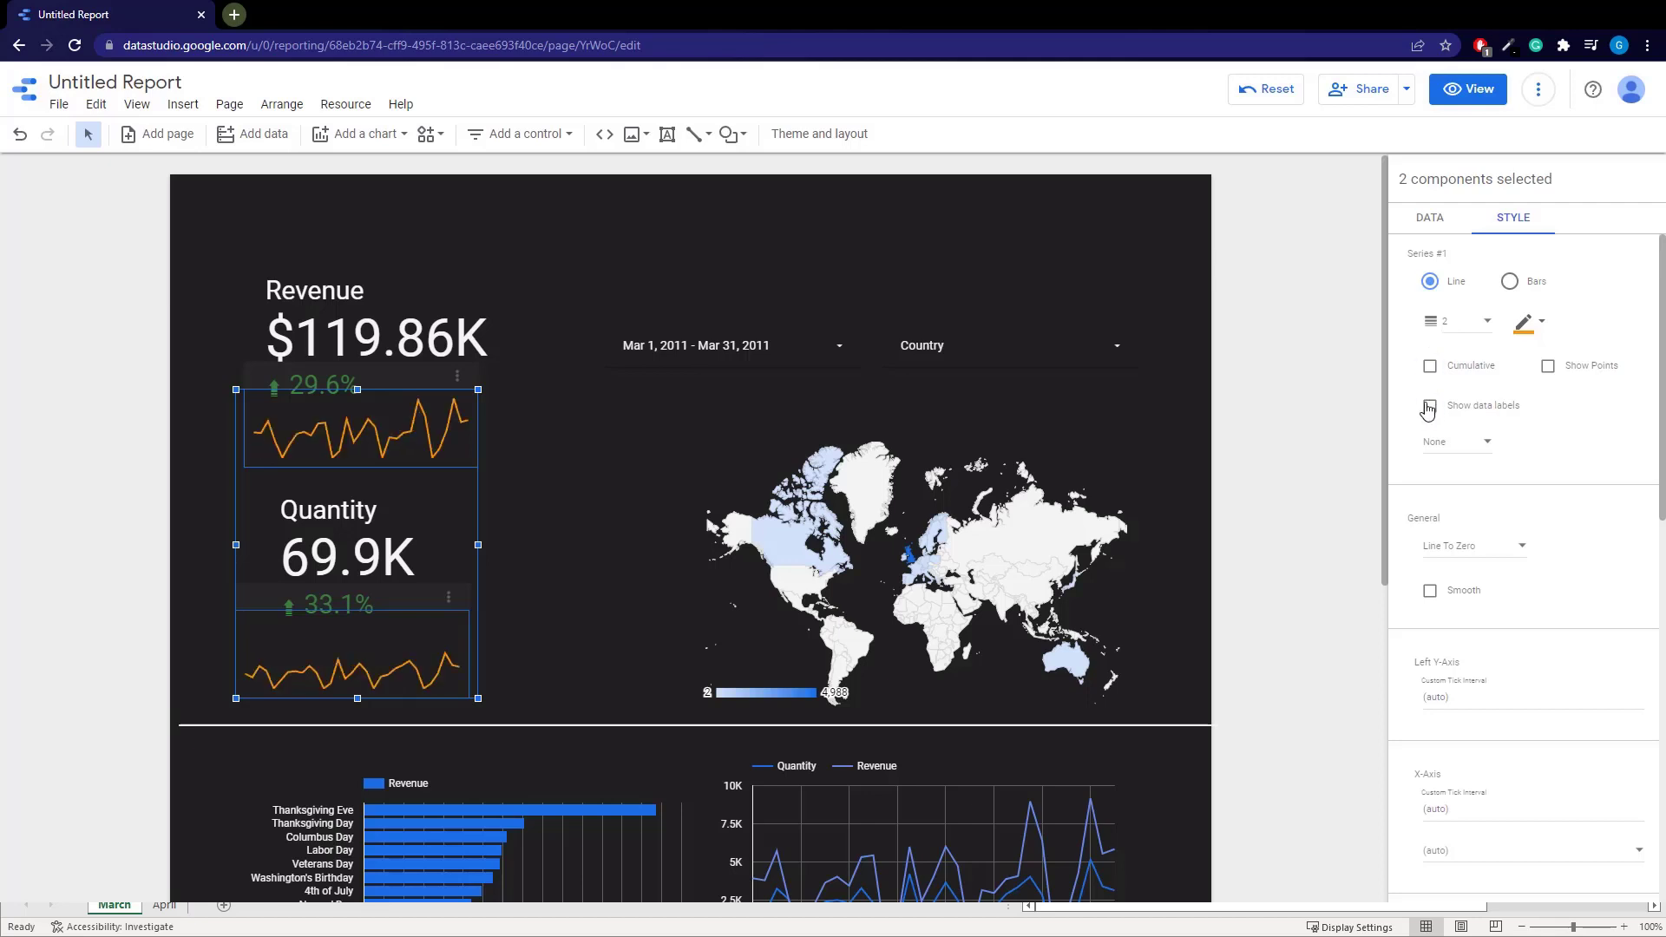
left_click(1432, 408)
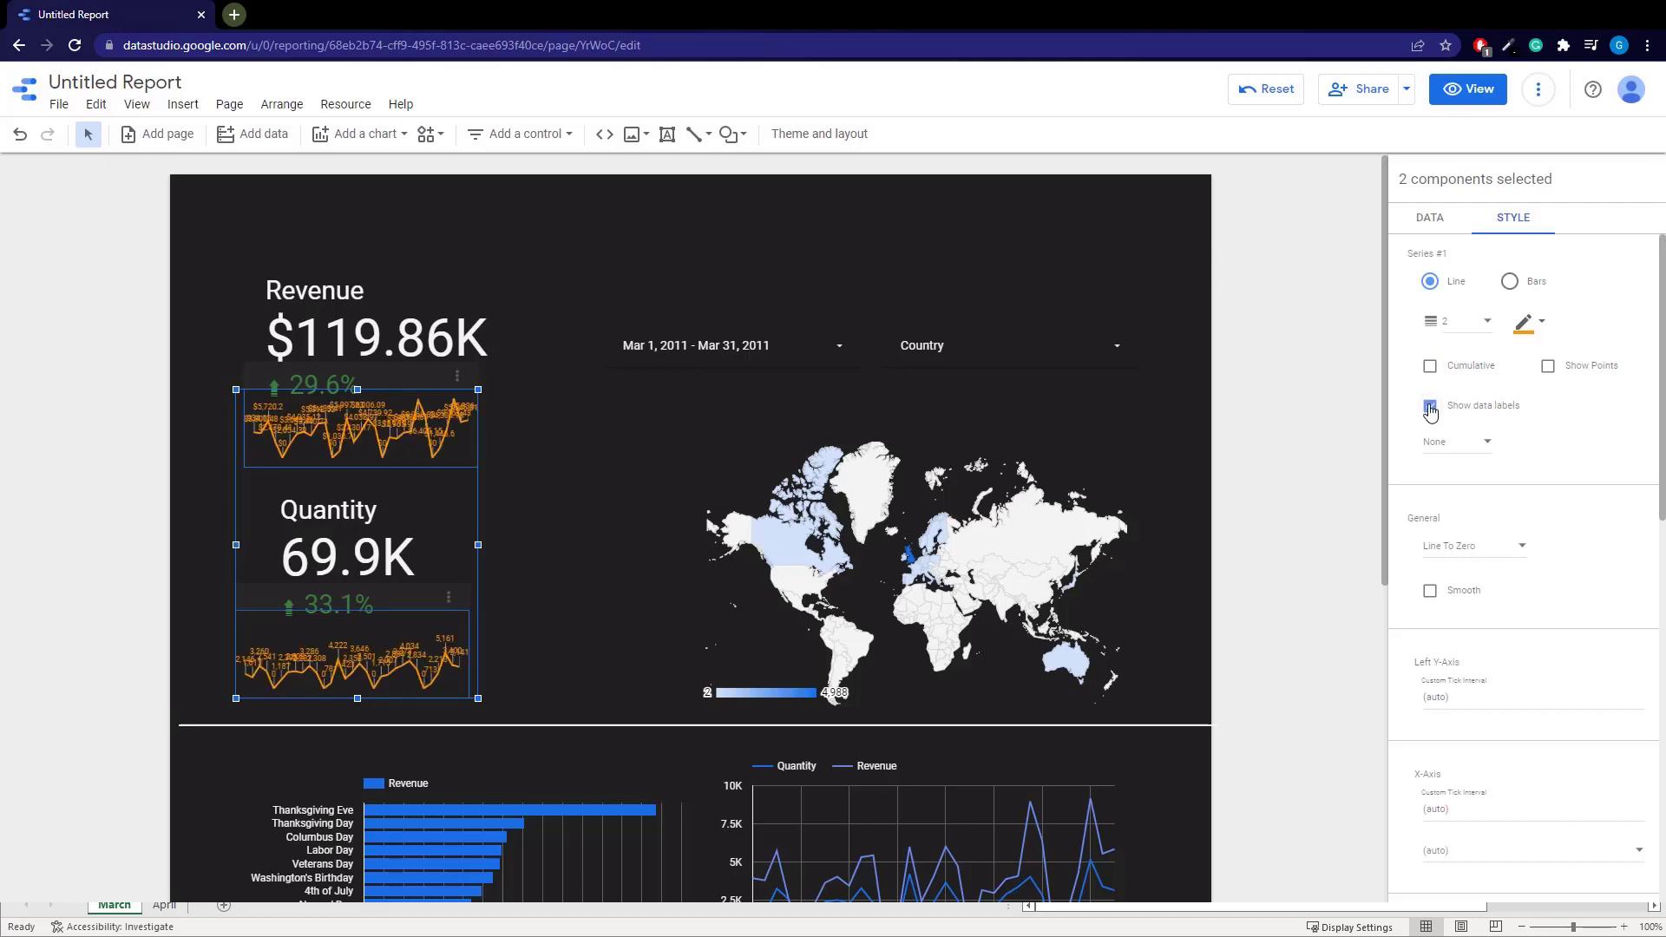
left_click(1430, 408)
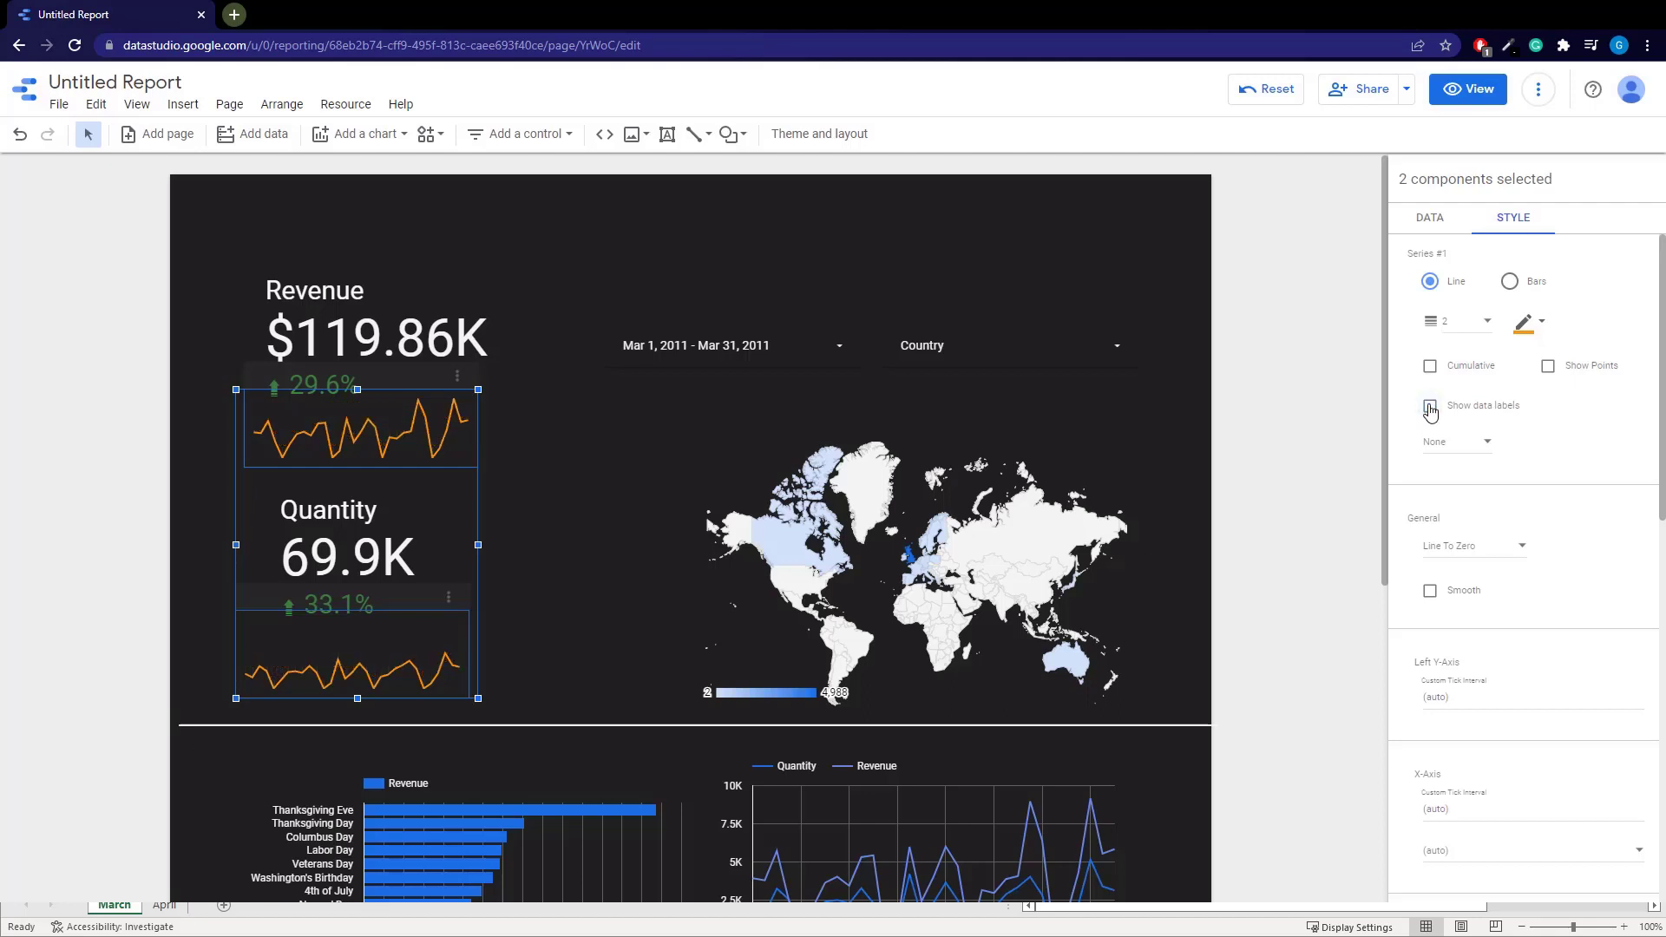
Add a Linear trendline to both the Revenue and Quantity trend line charts
left_click(1546, 371)
left_click(1458, 472)
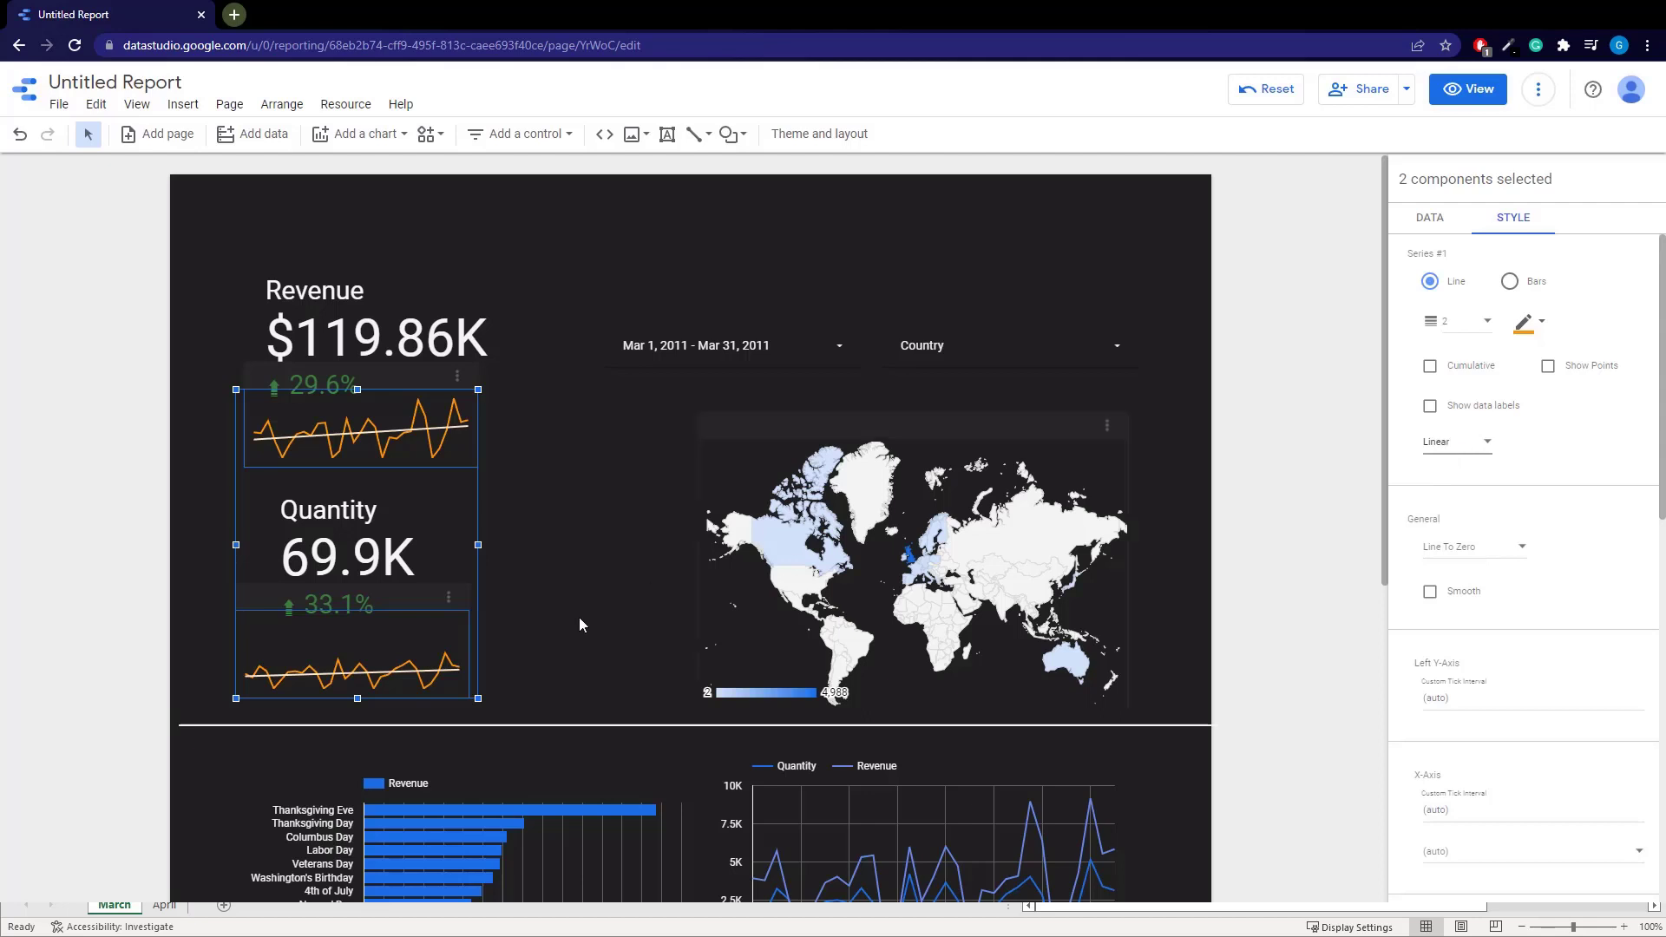
left_click(1444, 444)
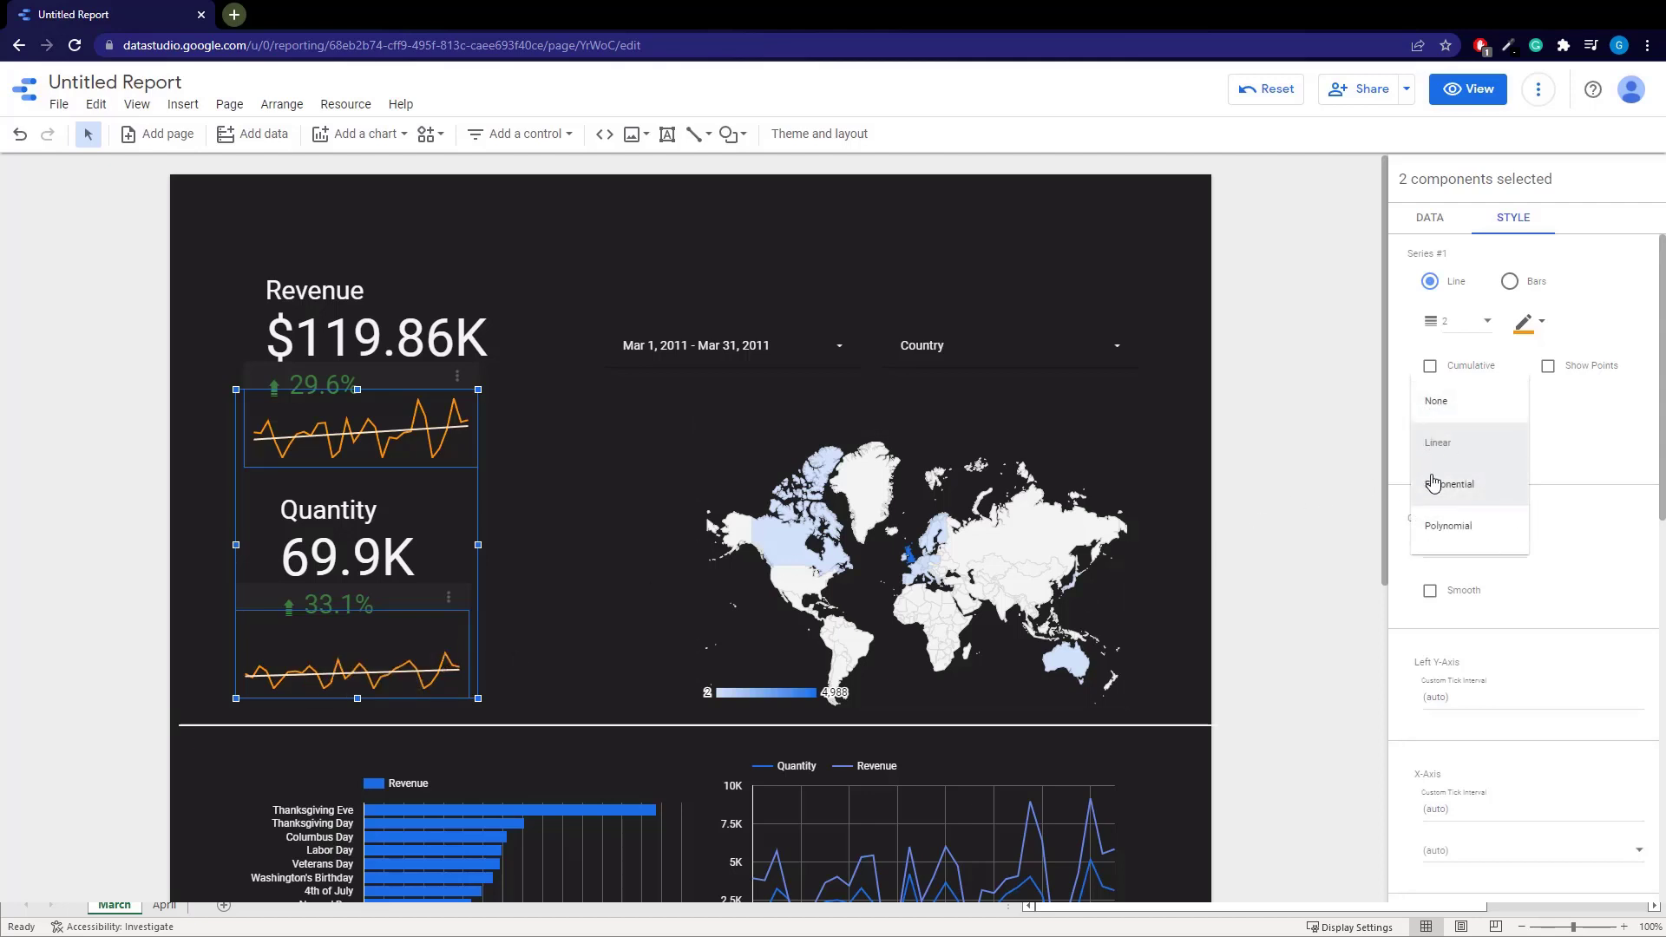
left_click(1441, 450)
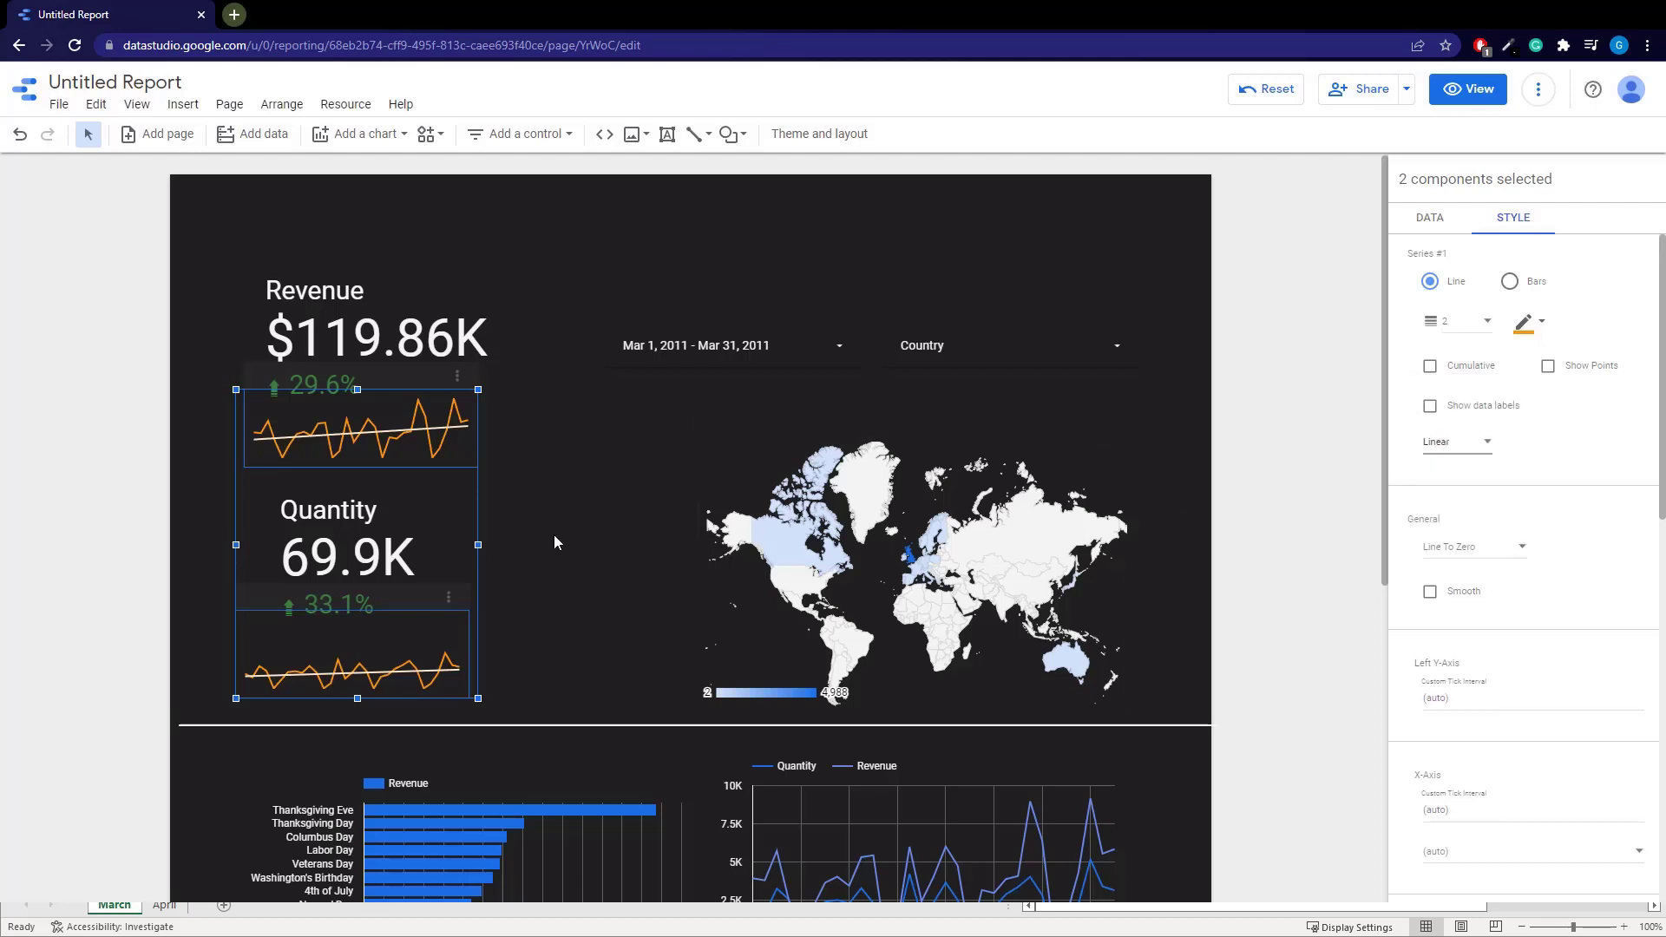
Set the series line color of both the Revenue and Quantity trend line charts to blue
left_click(571, 506)
left_click(377, 411)
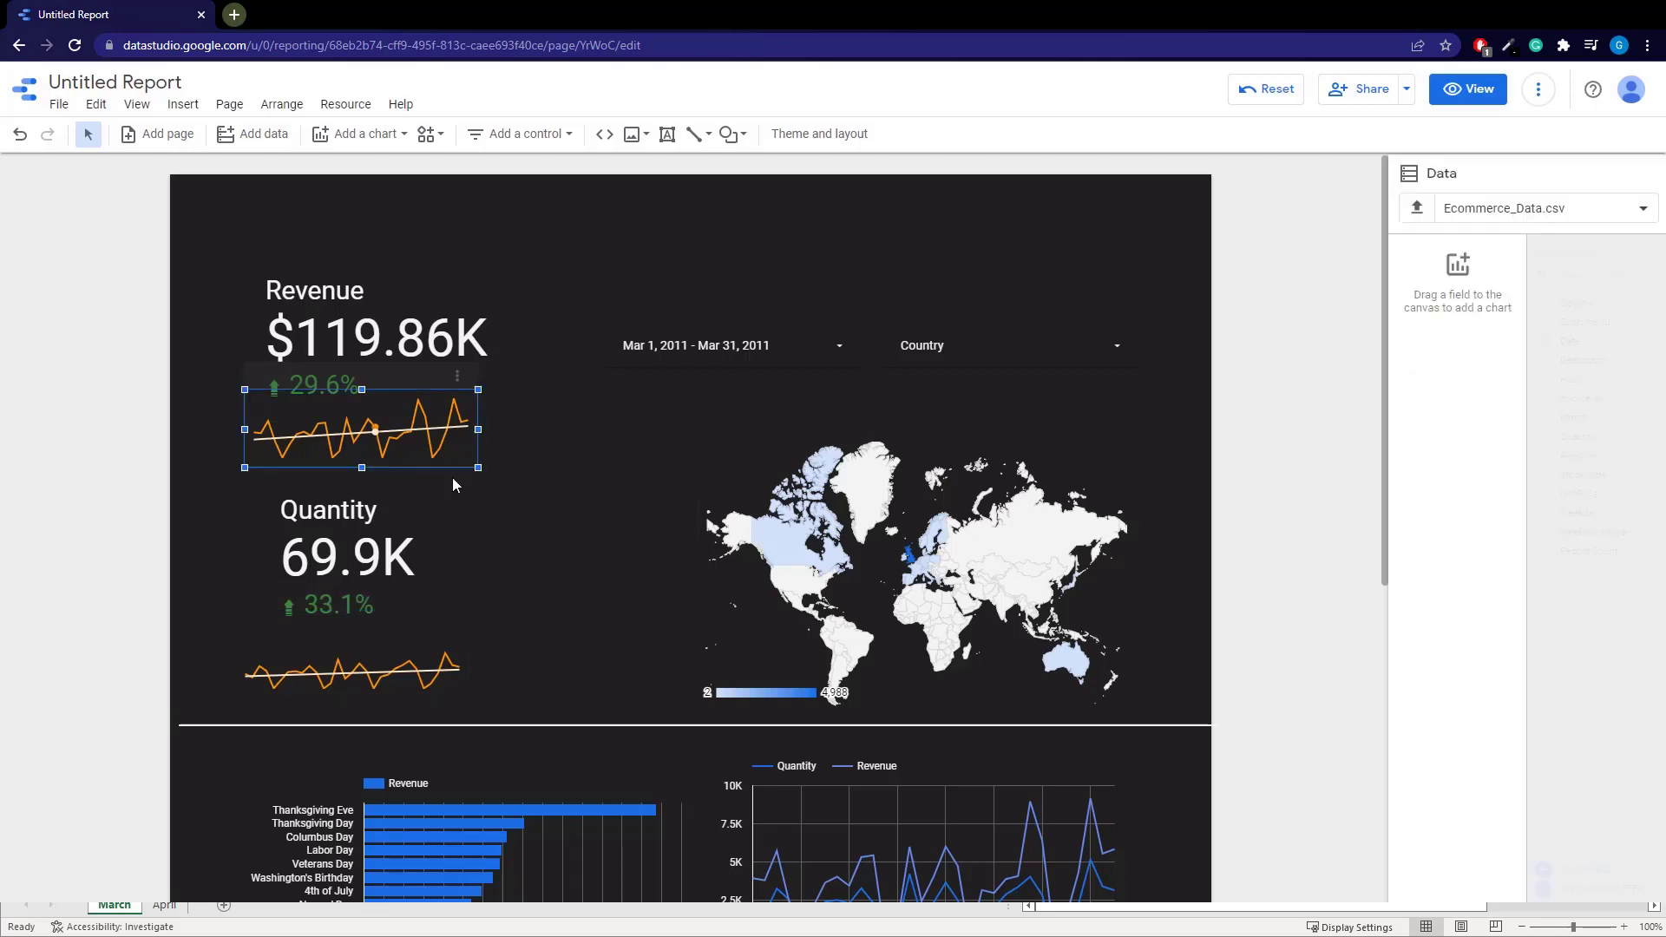
left_click(399, 666, "shift")
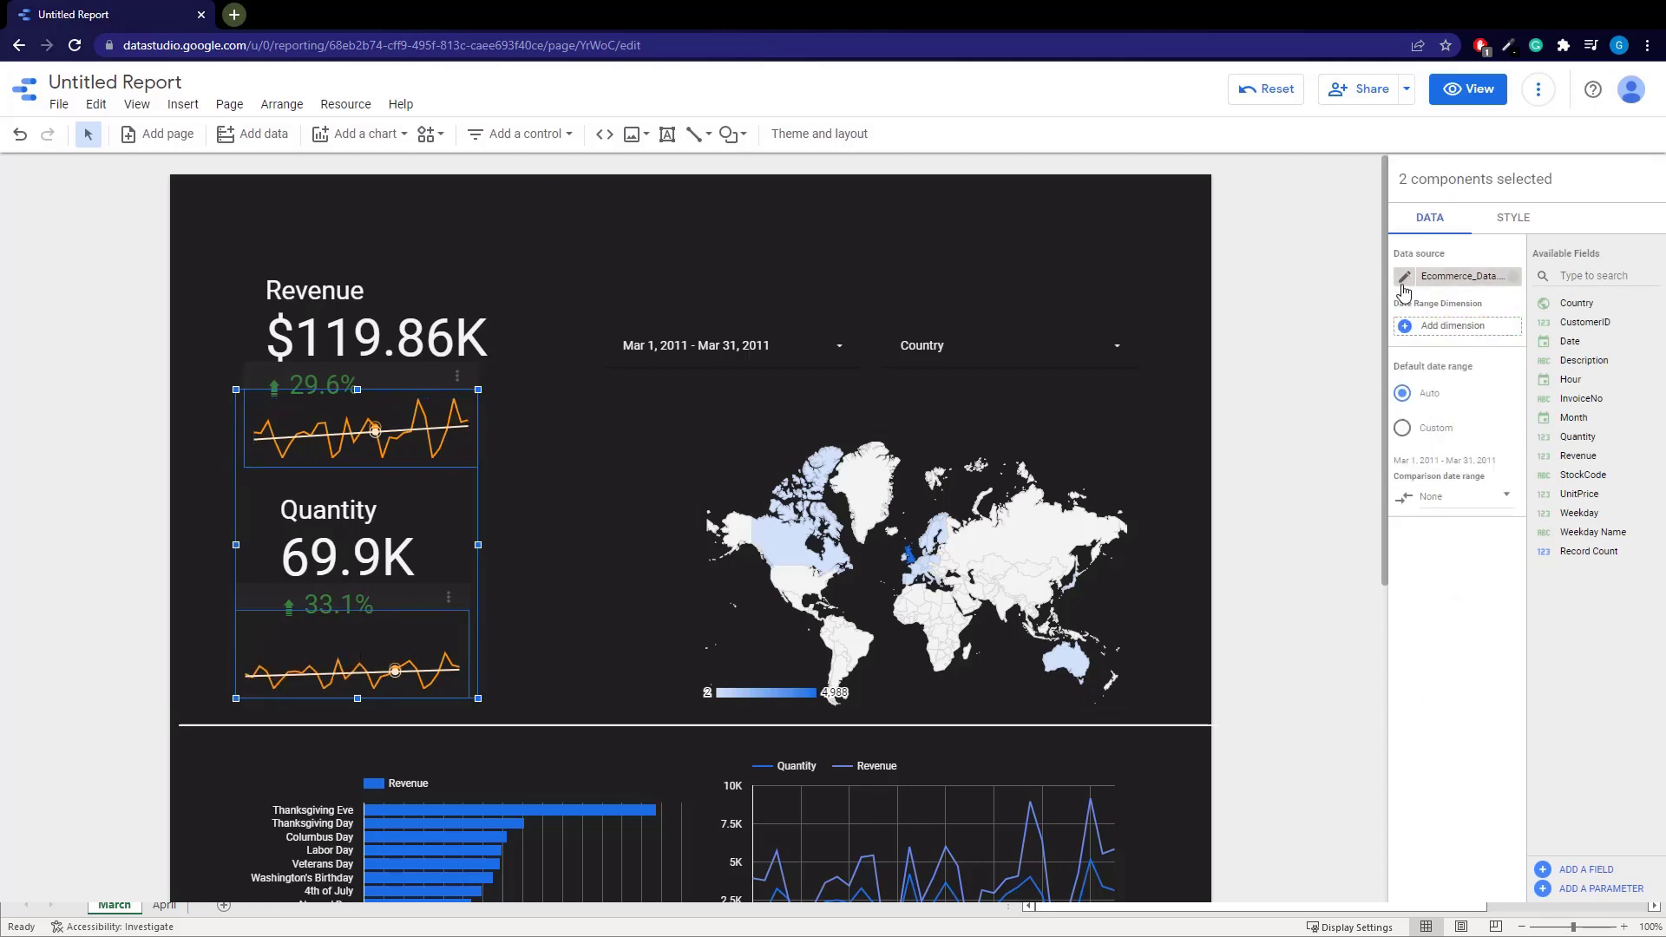
left_click(559, 475)
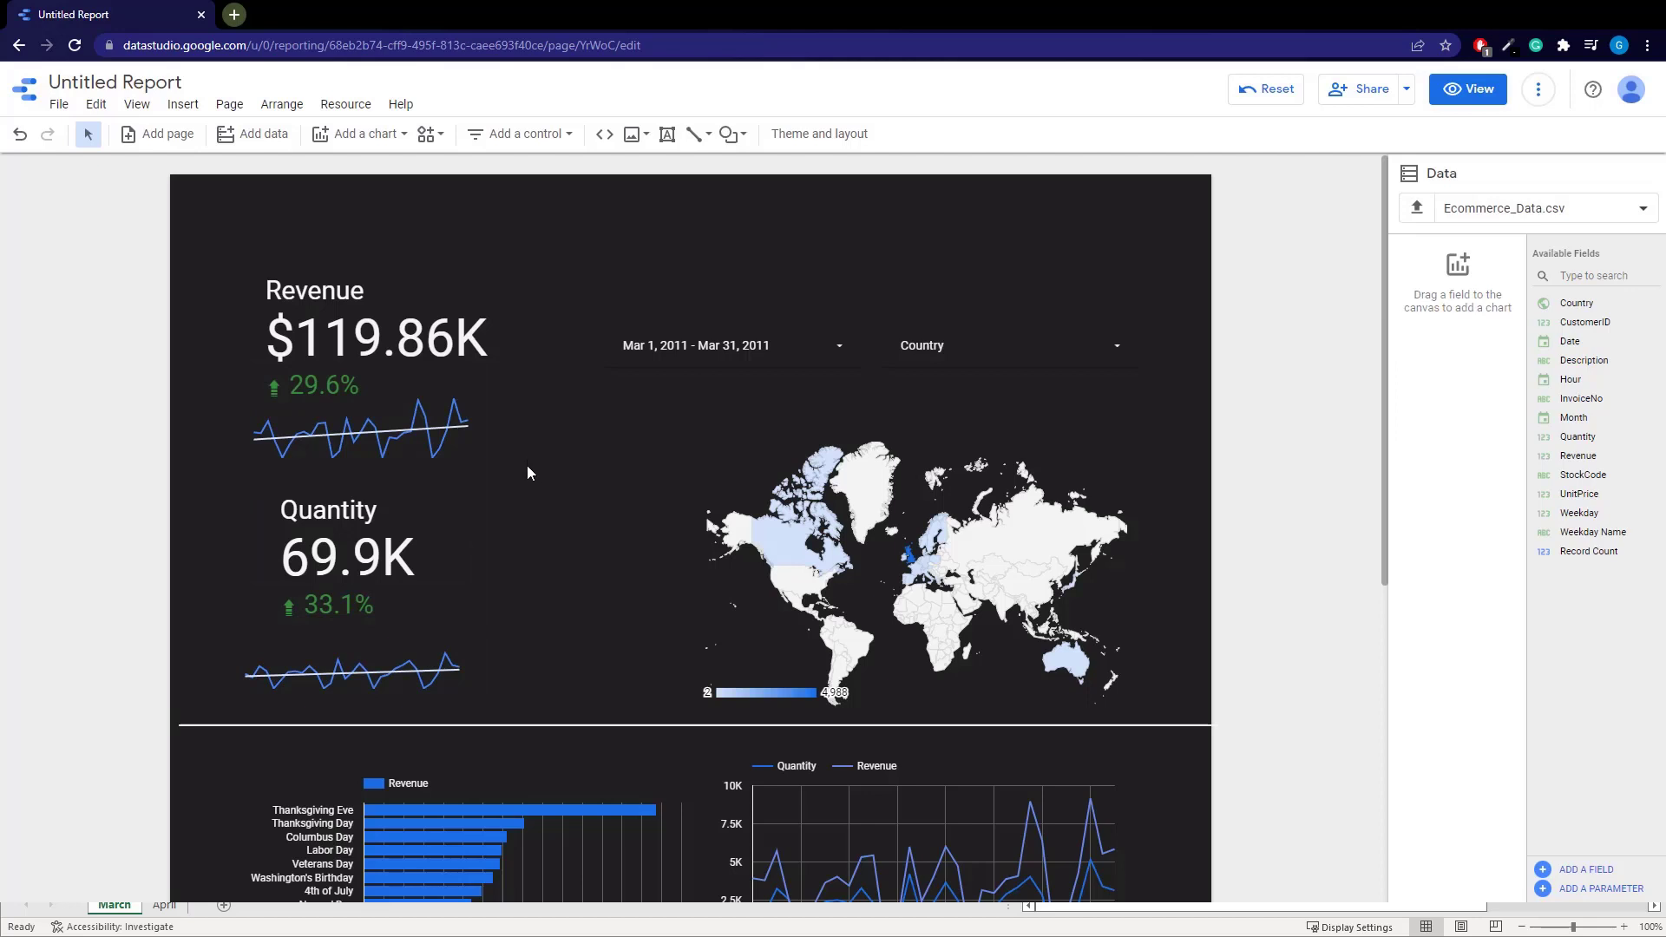
Add a text box across the full width of the report's upper edge and fill its background with the custom blue
scroll(536, 434, "down", 1)
scroll(372, 245, "up", 1)
left_click(667, 133)
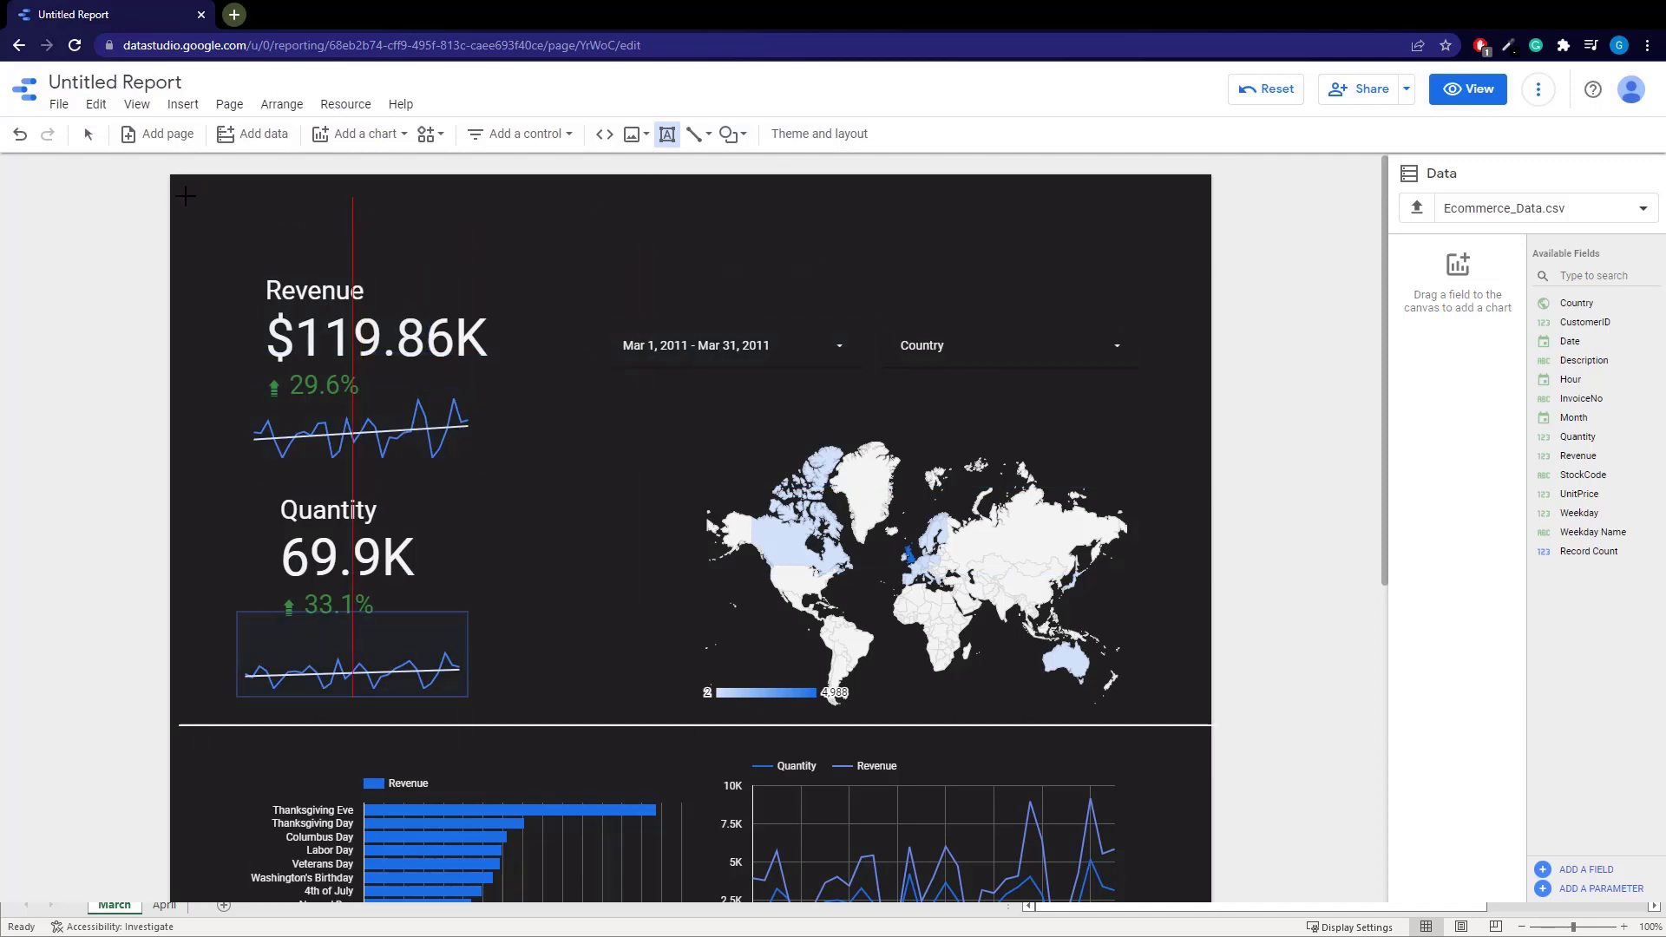
left_click_drag(179, 184, 1171, 269)
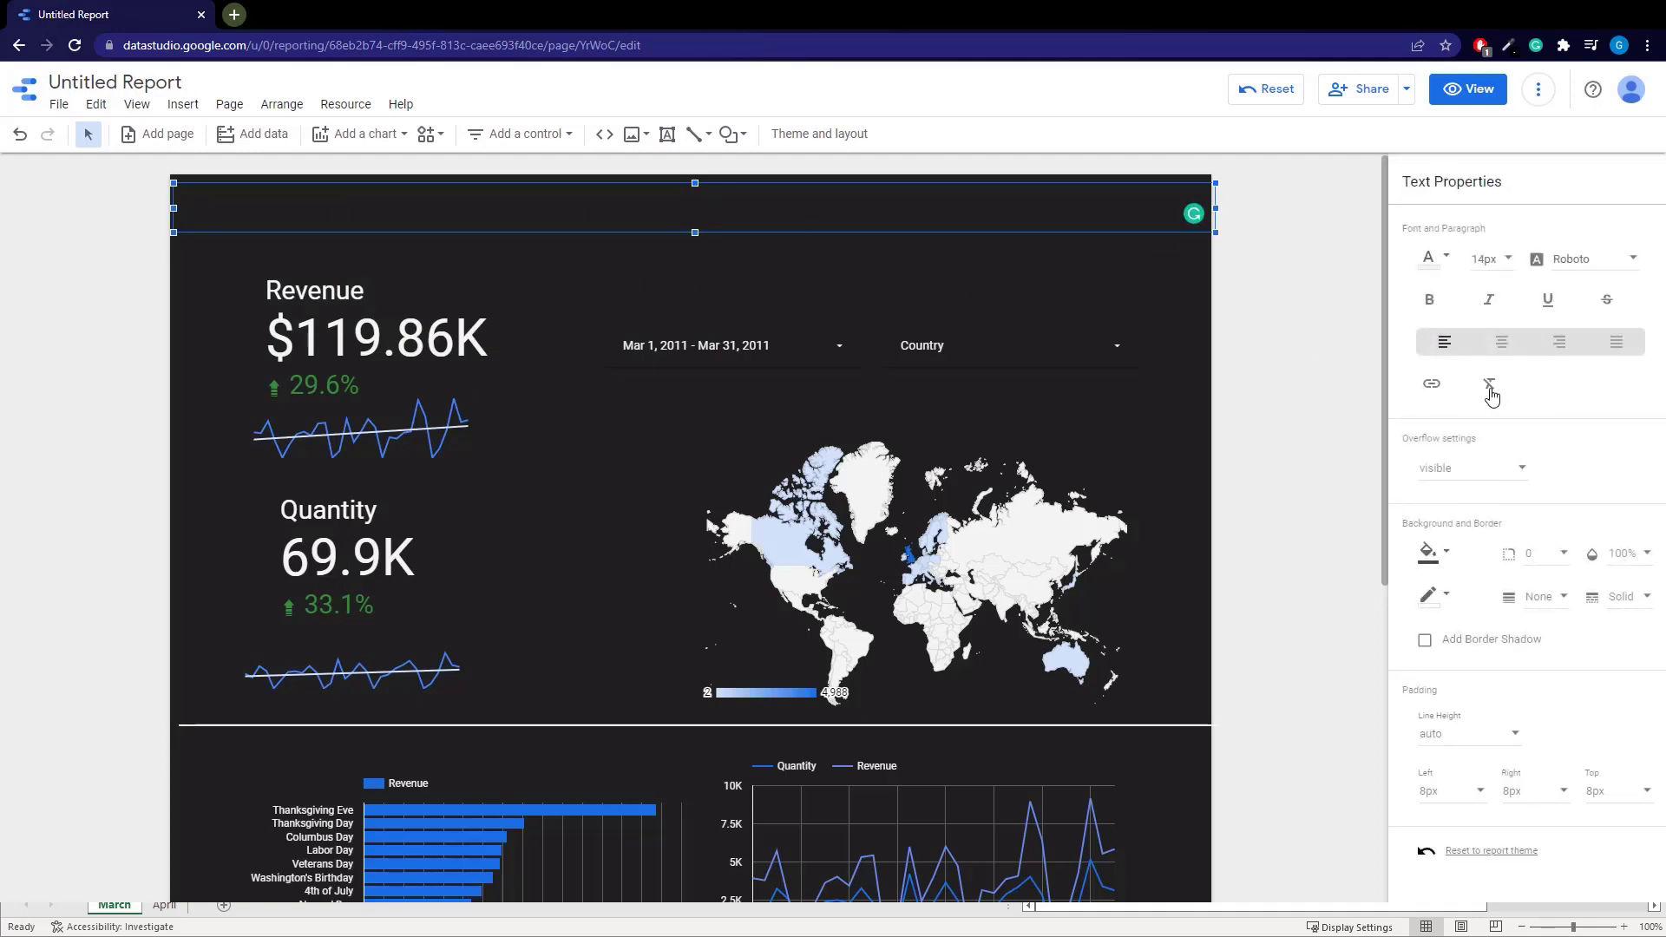
left_click(1453, 564)
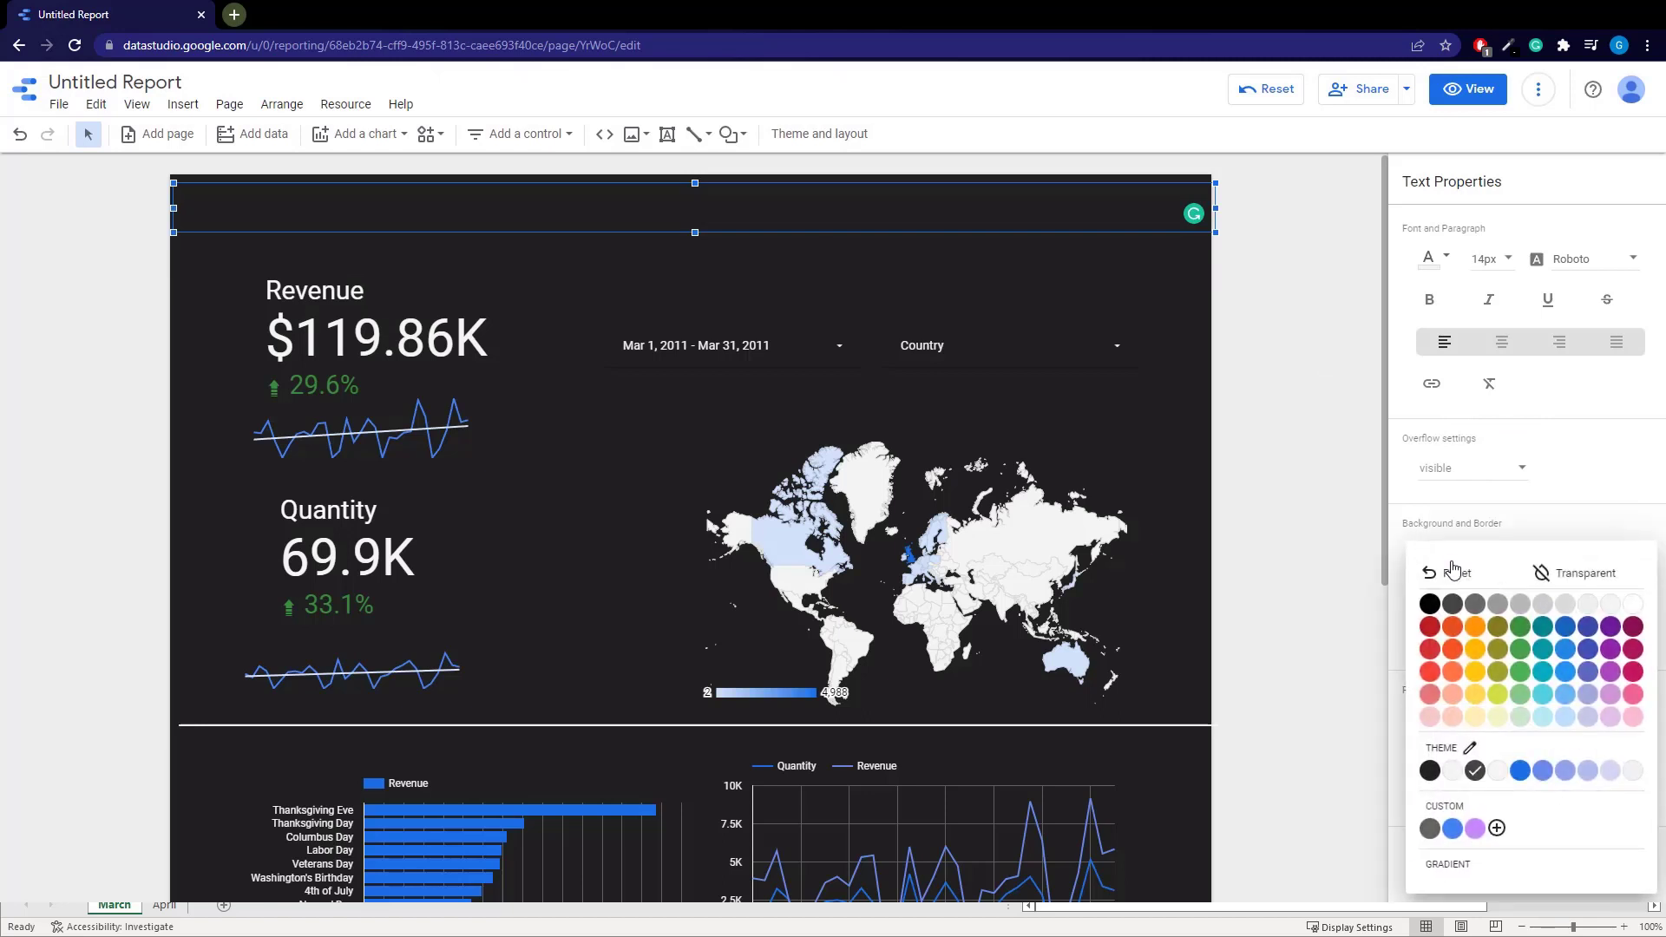
left_click(1451, 829)
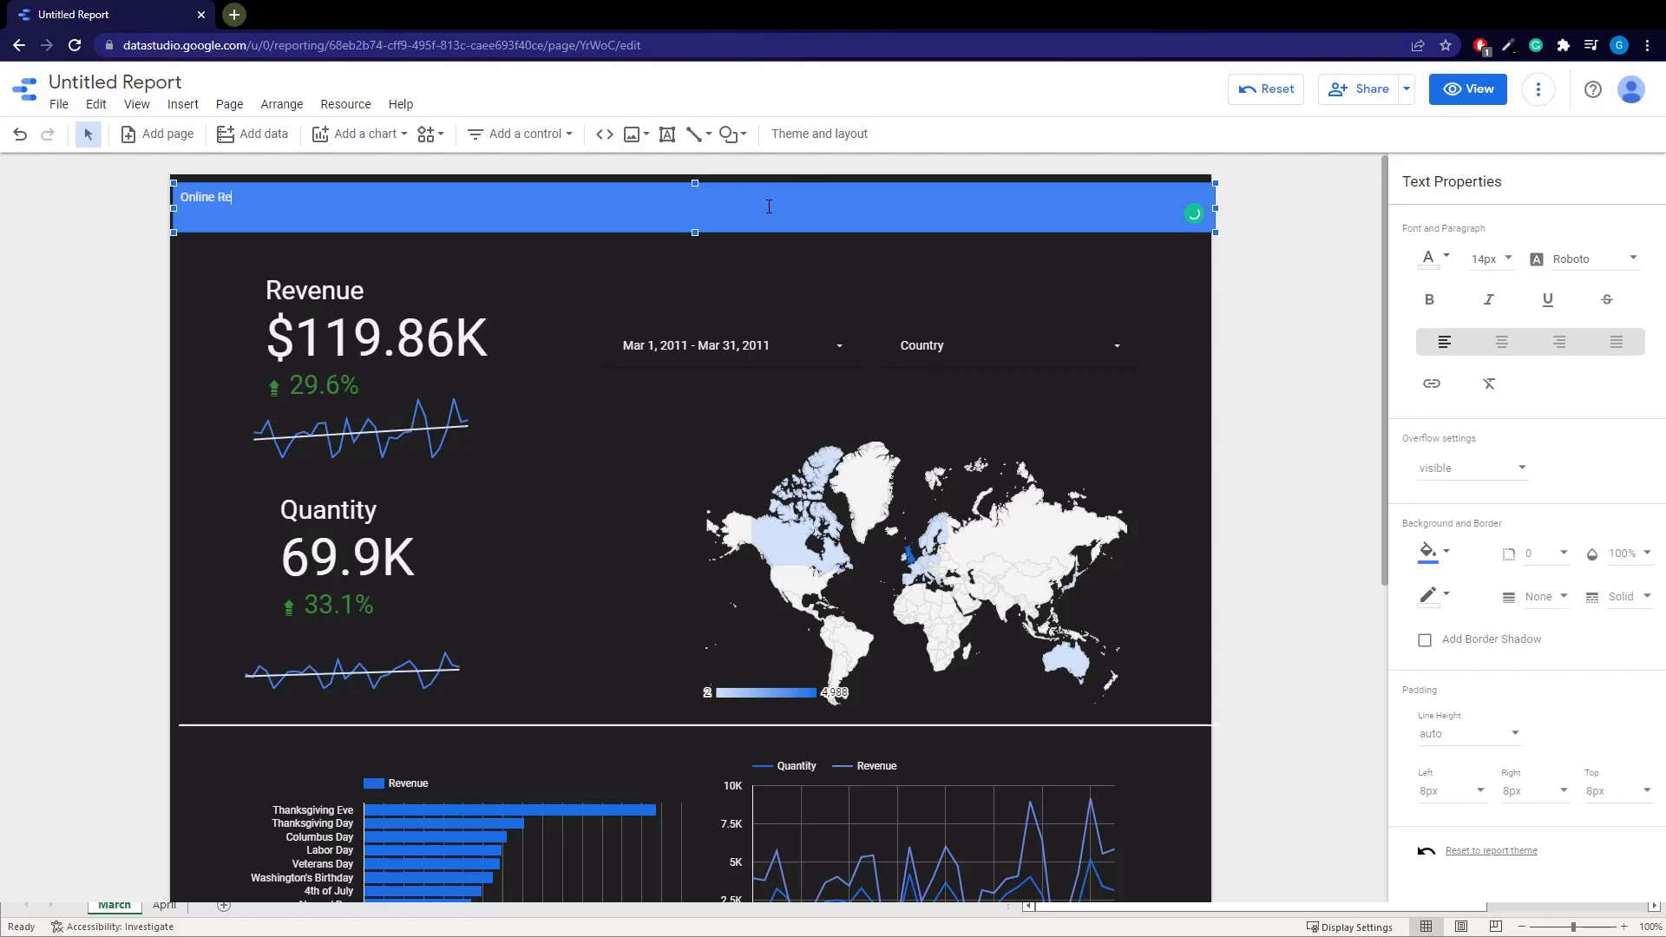
Enter the title "Online Revenue Dashboard" in the blue banner and format it as large, bold, centered text
type("Dashboard")
key("ctrl+a")
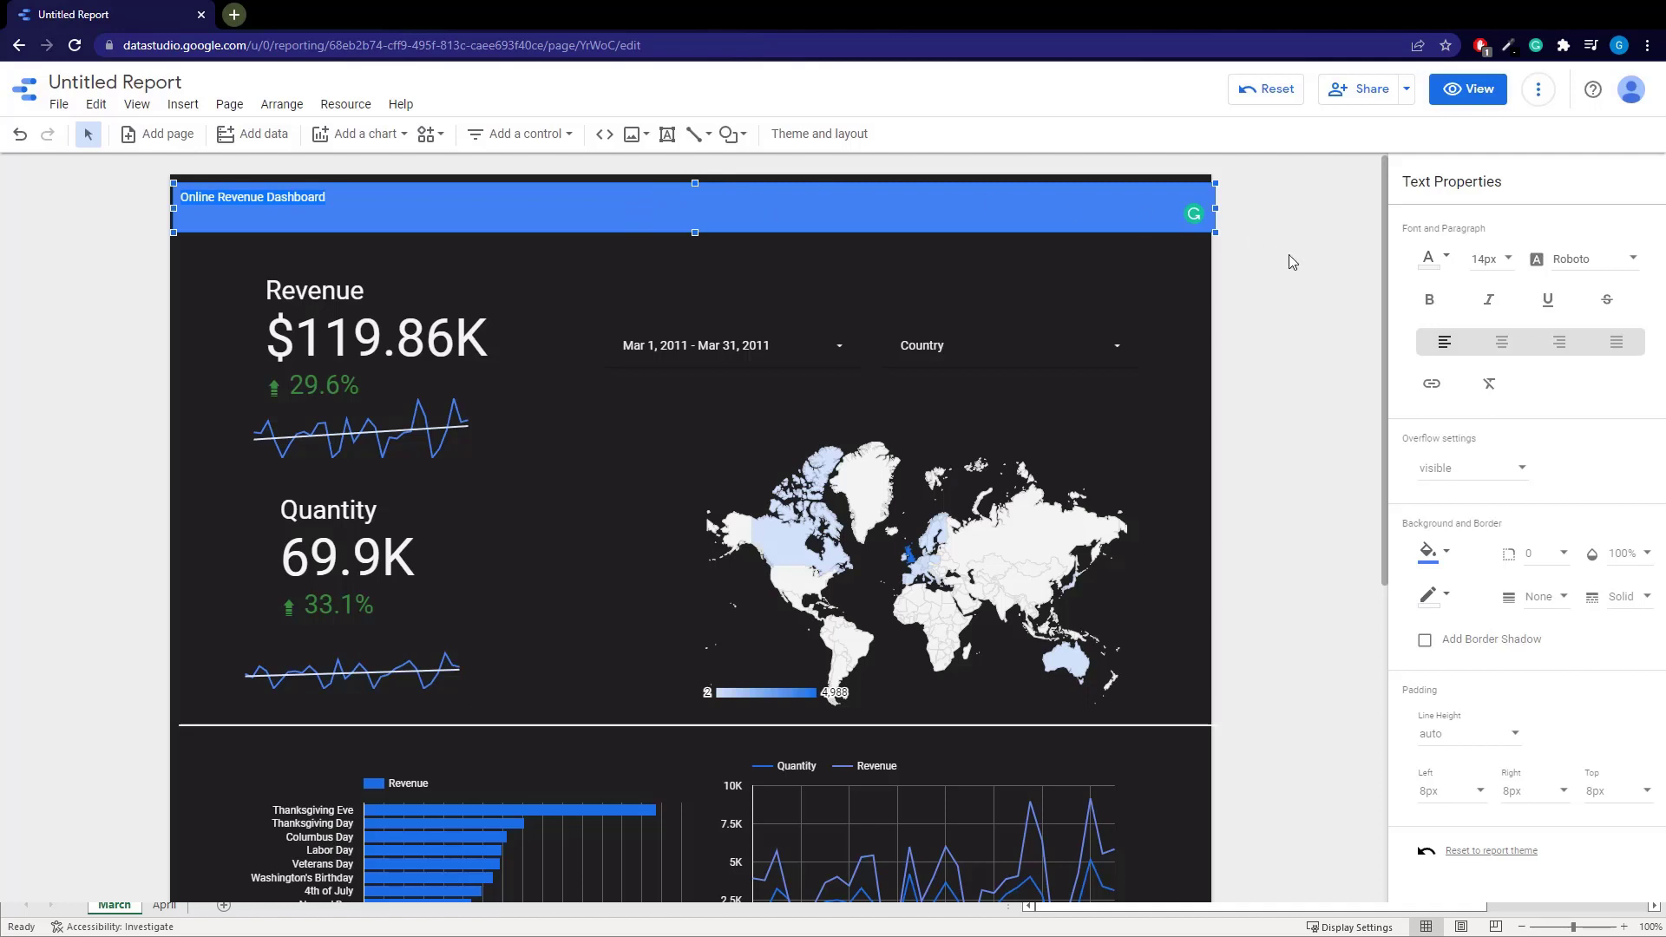
left_click(1429, 299)
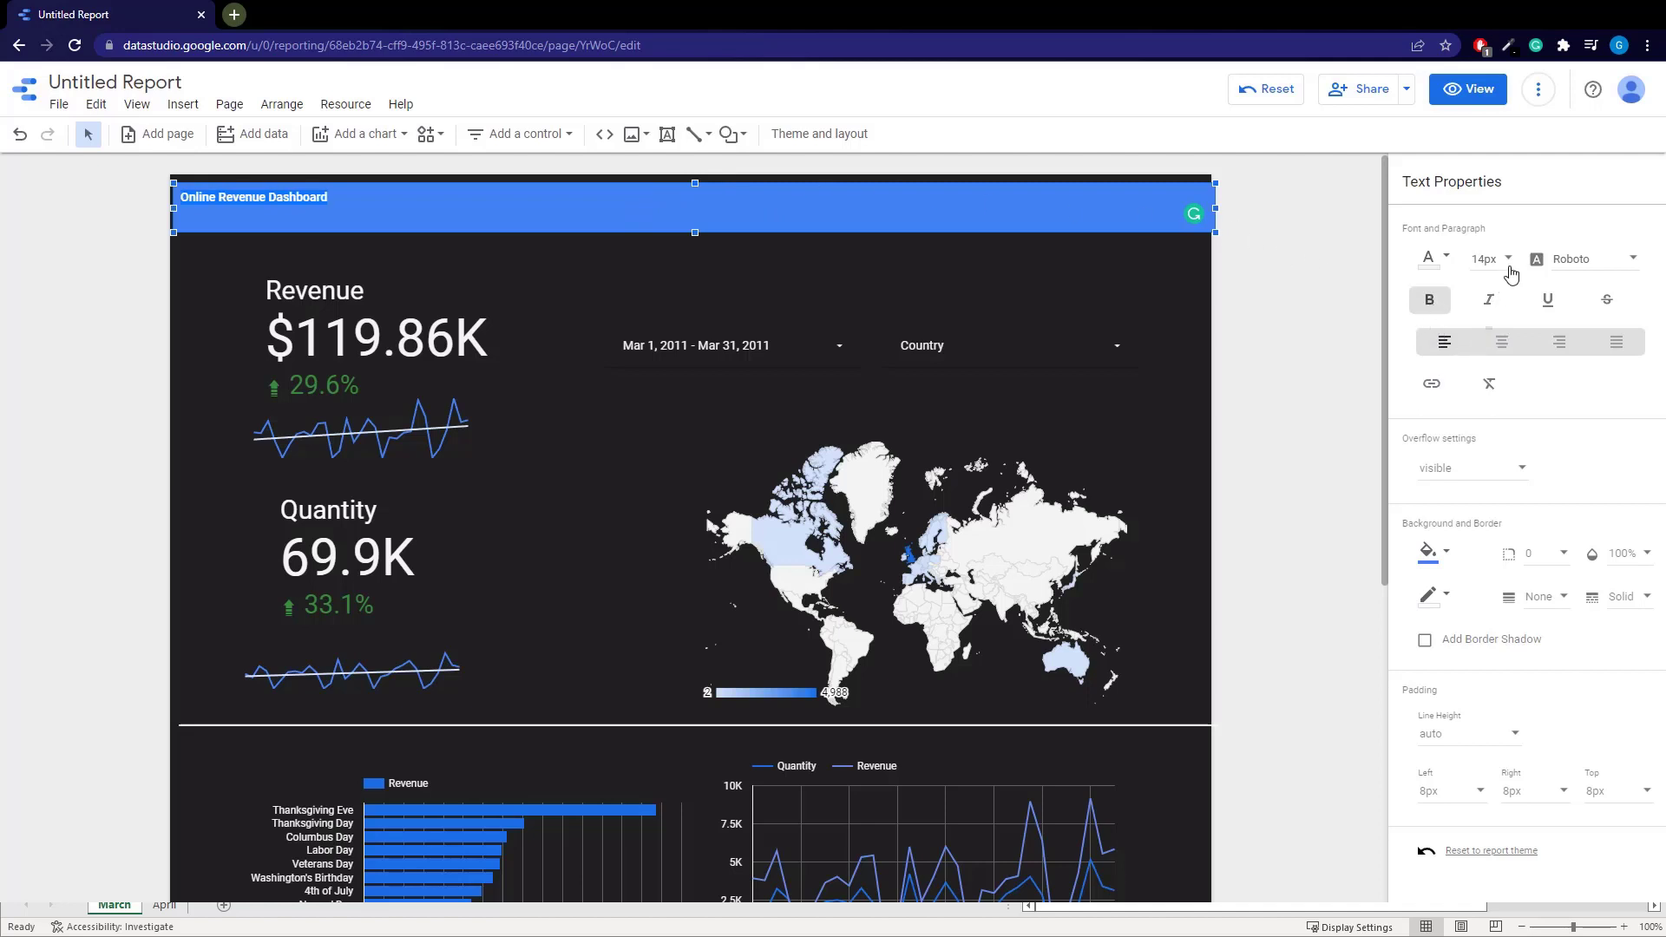
left_click(1503, 343)
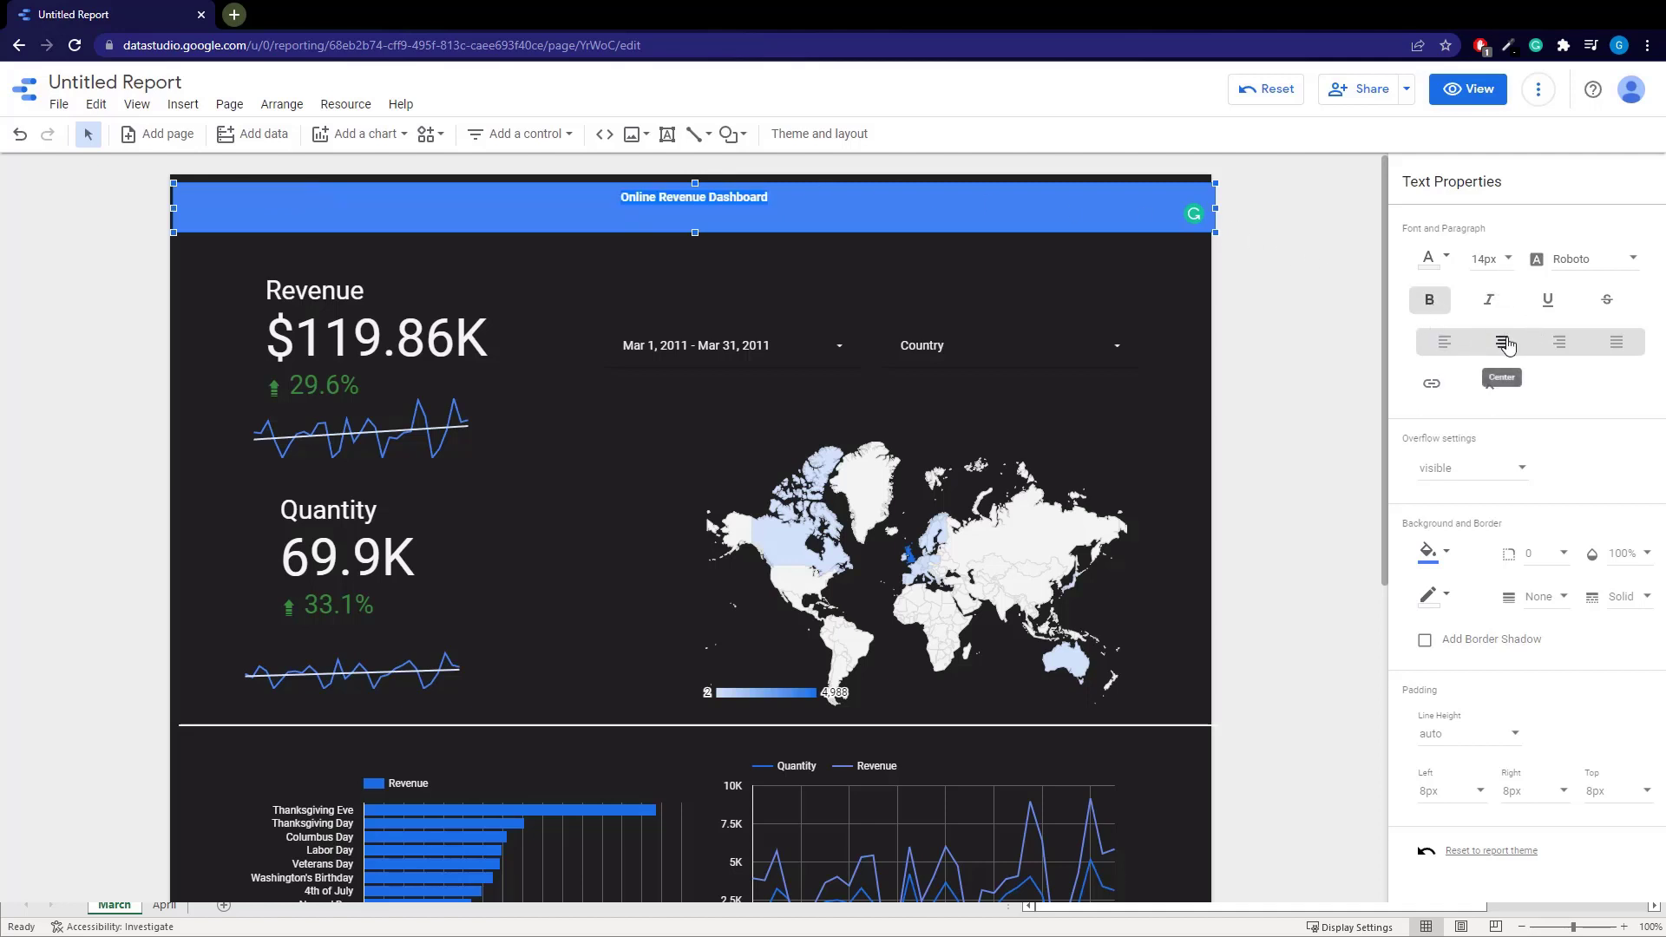
left_click(1487, 260)
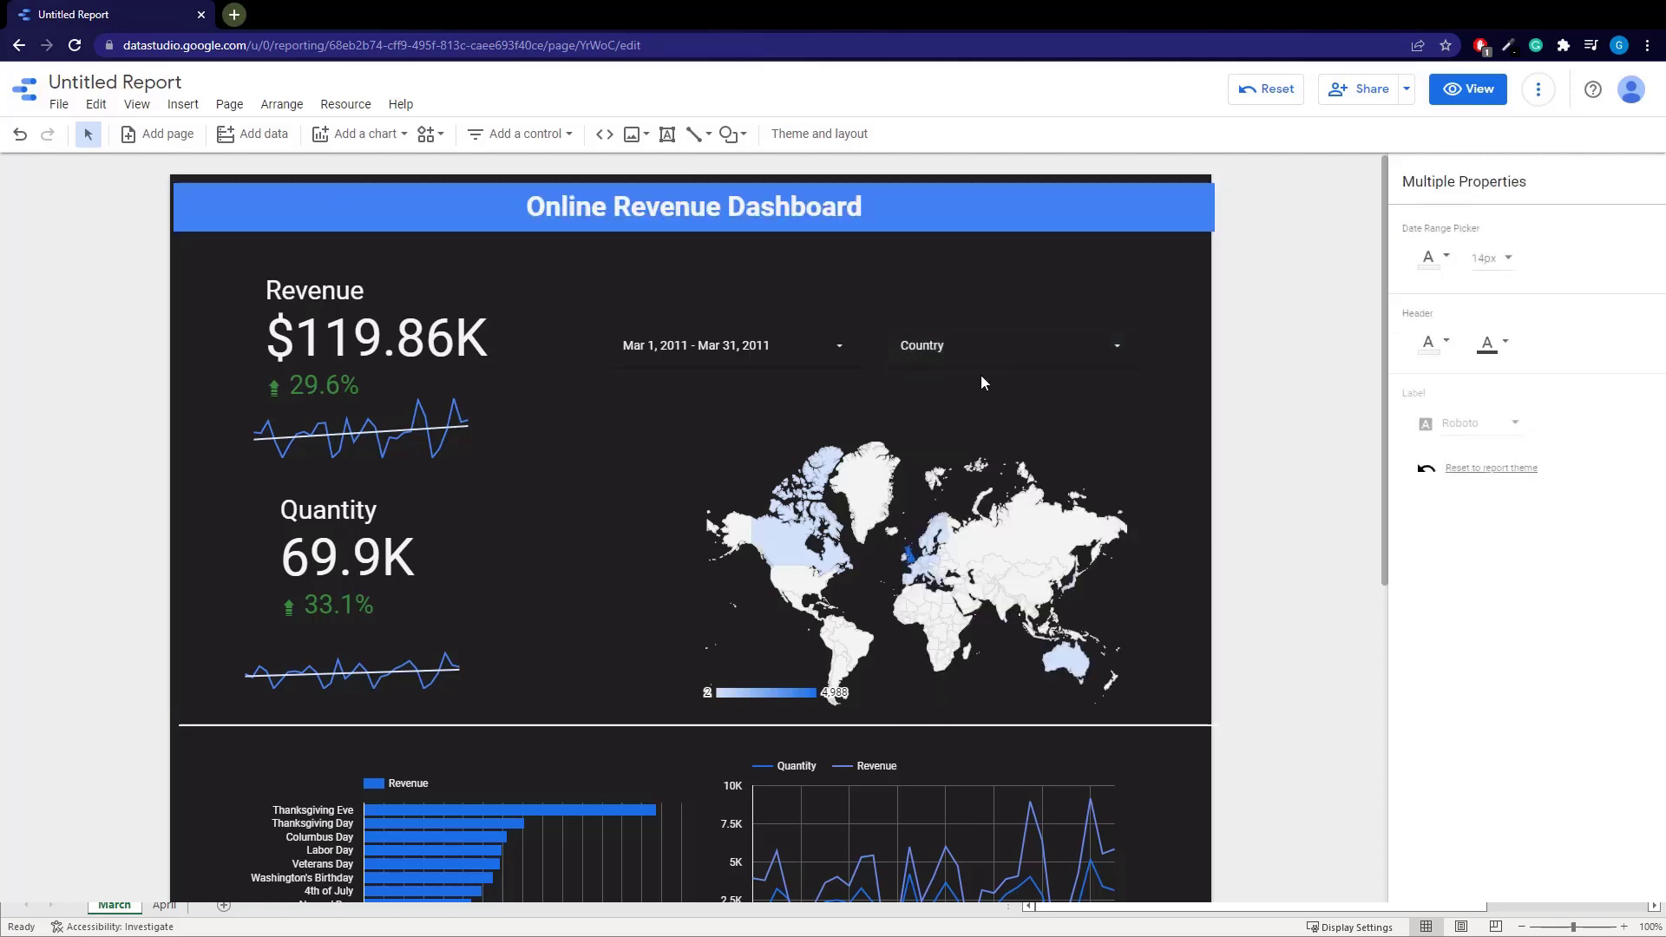
Give the date range and Country controls a blue background and move them just below the title banner
left_click(991, 370)
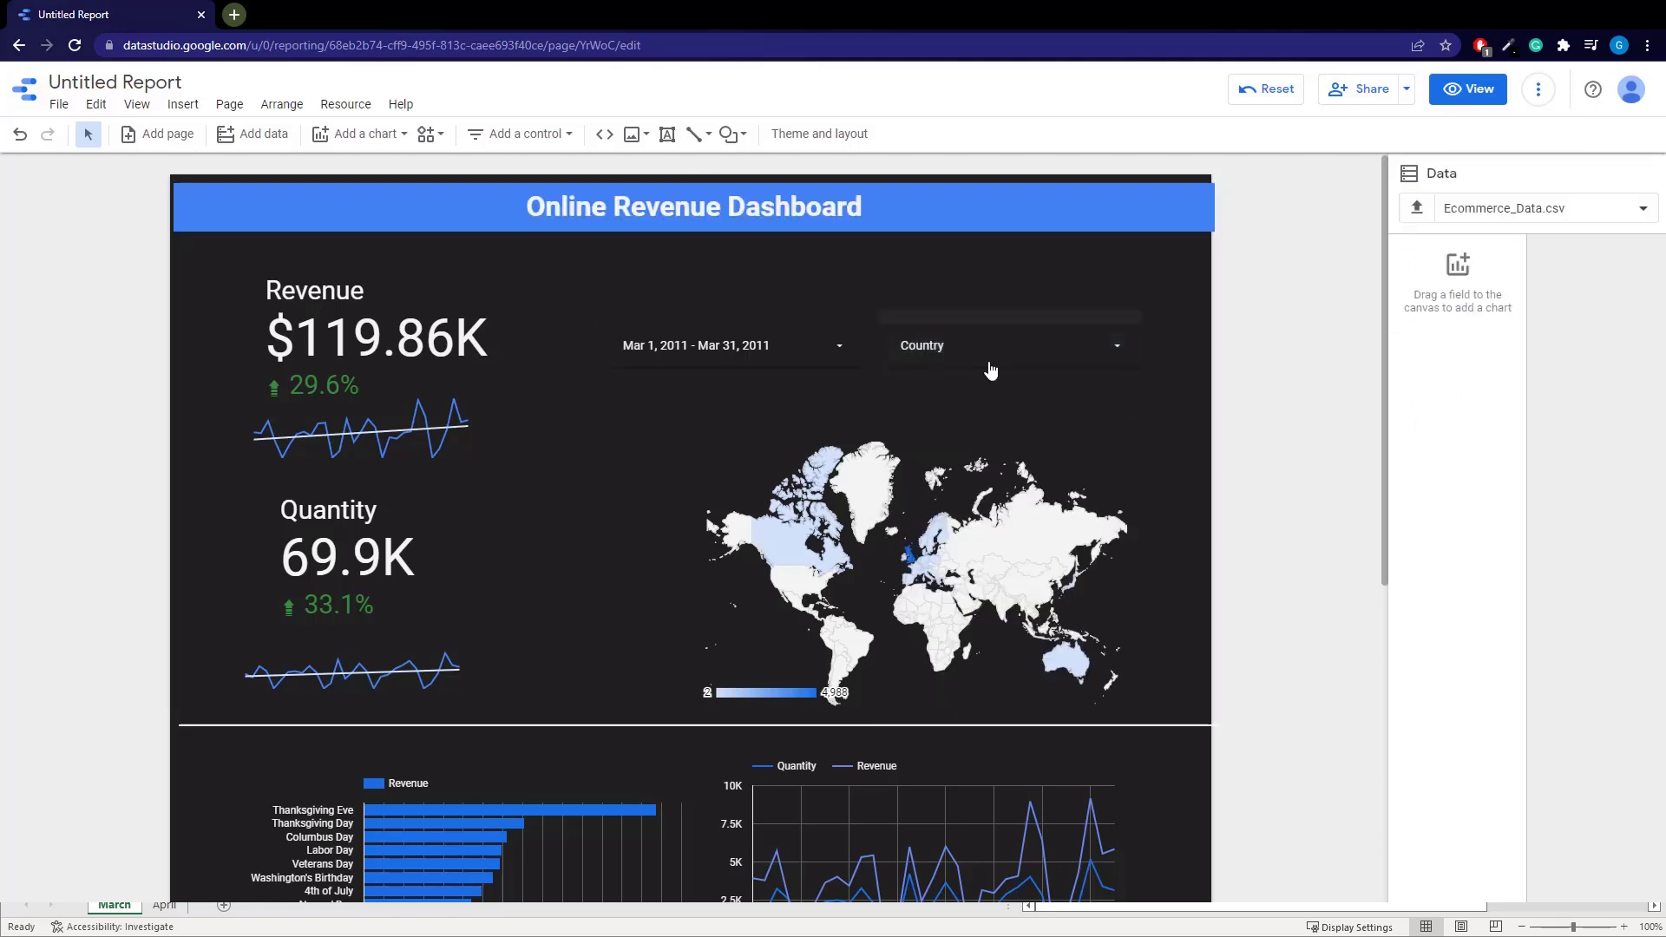
left_click(991, 370)
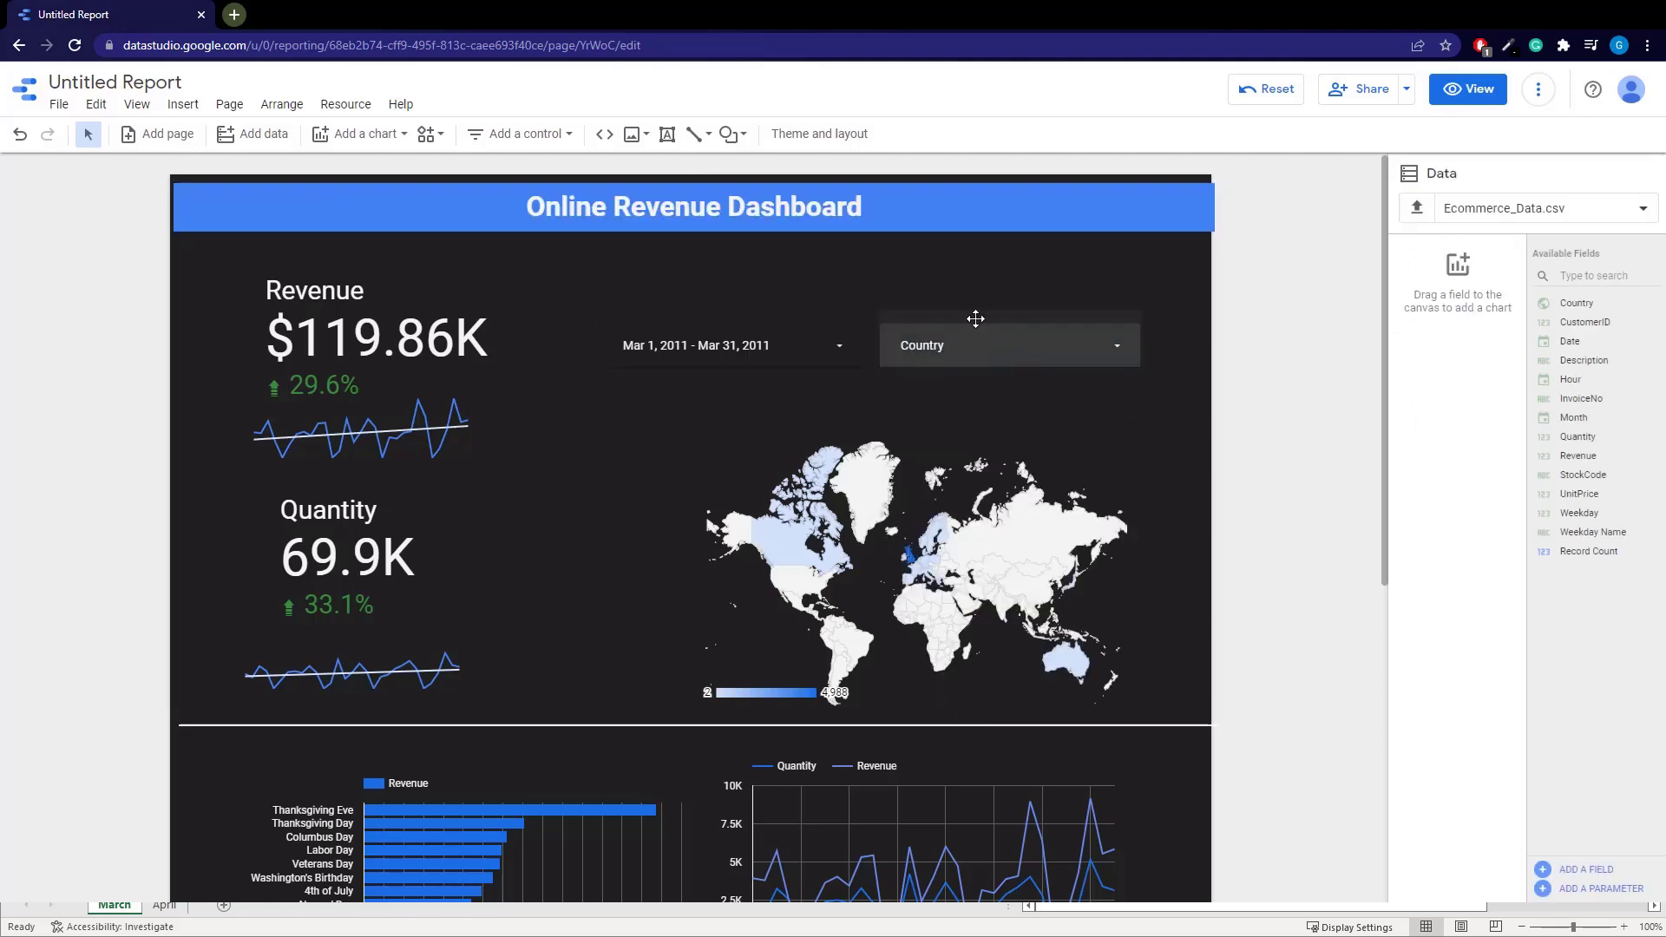
left_click(755, 323, "shift")
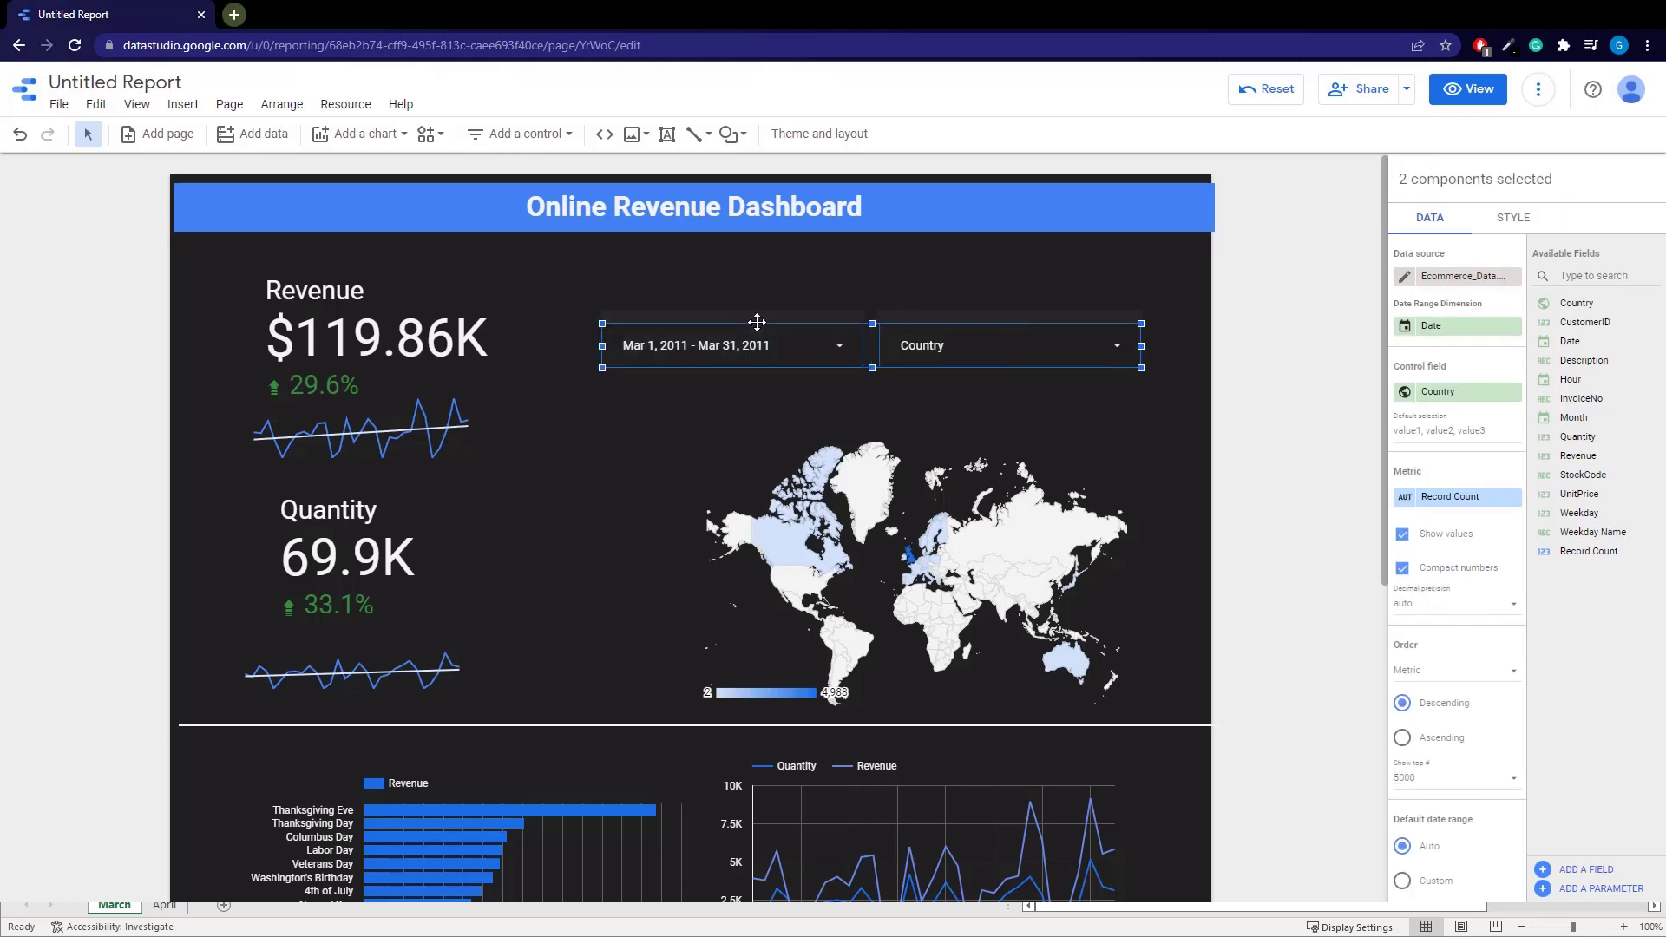
left_click(1518, 219)
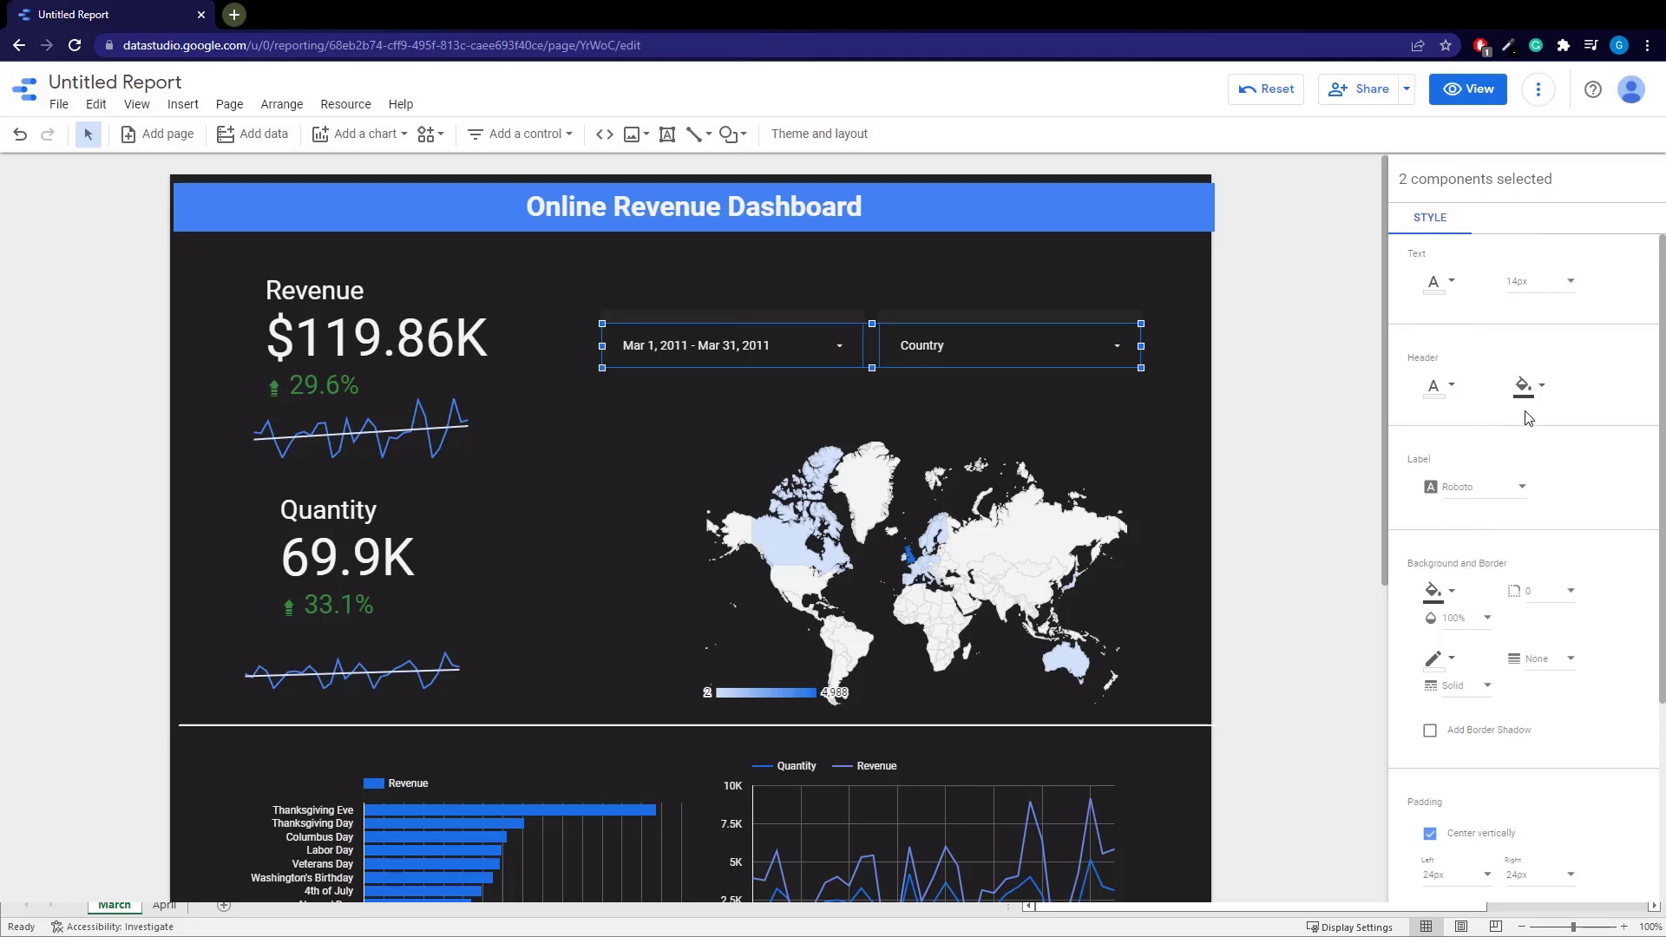
scroll(1481, 408, "down", 1)
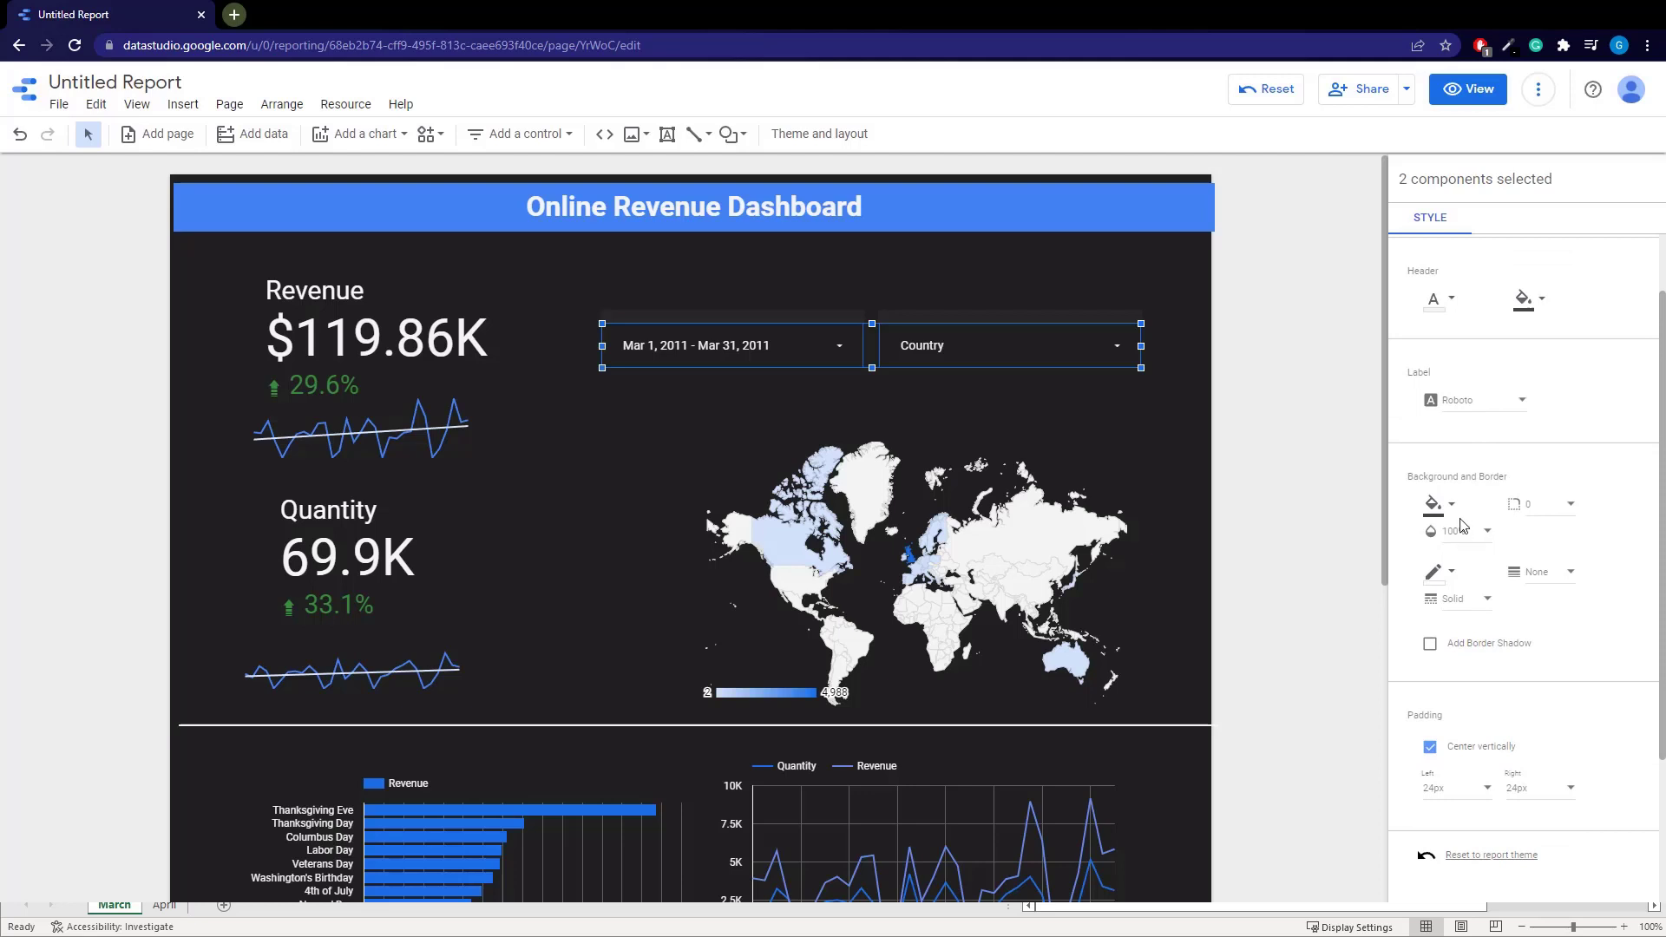
left_click(1438, 505)
left_click(1460, 804)
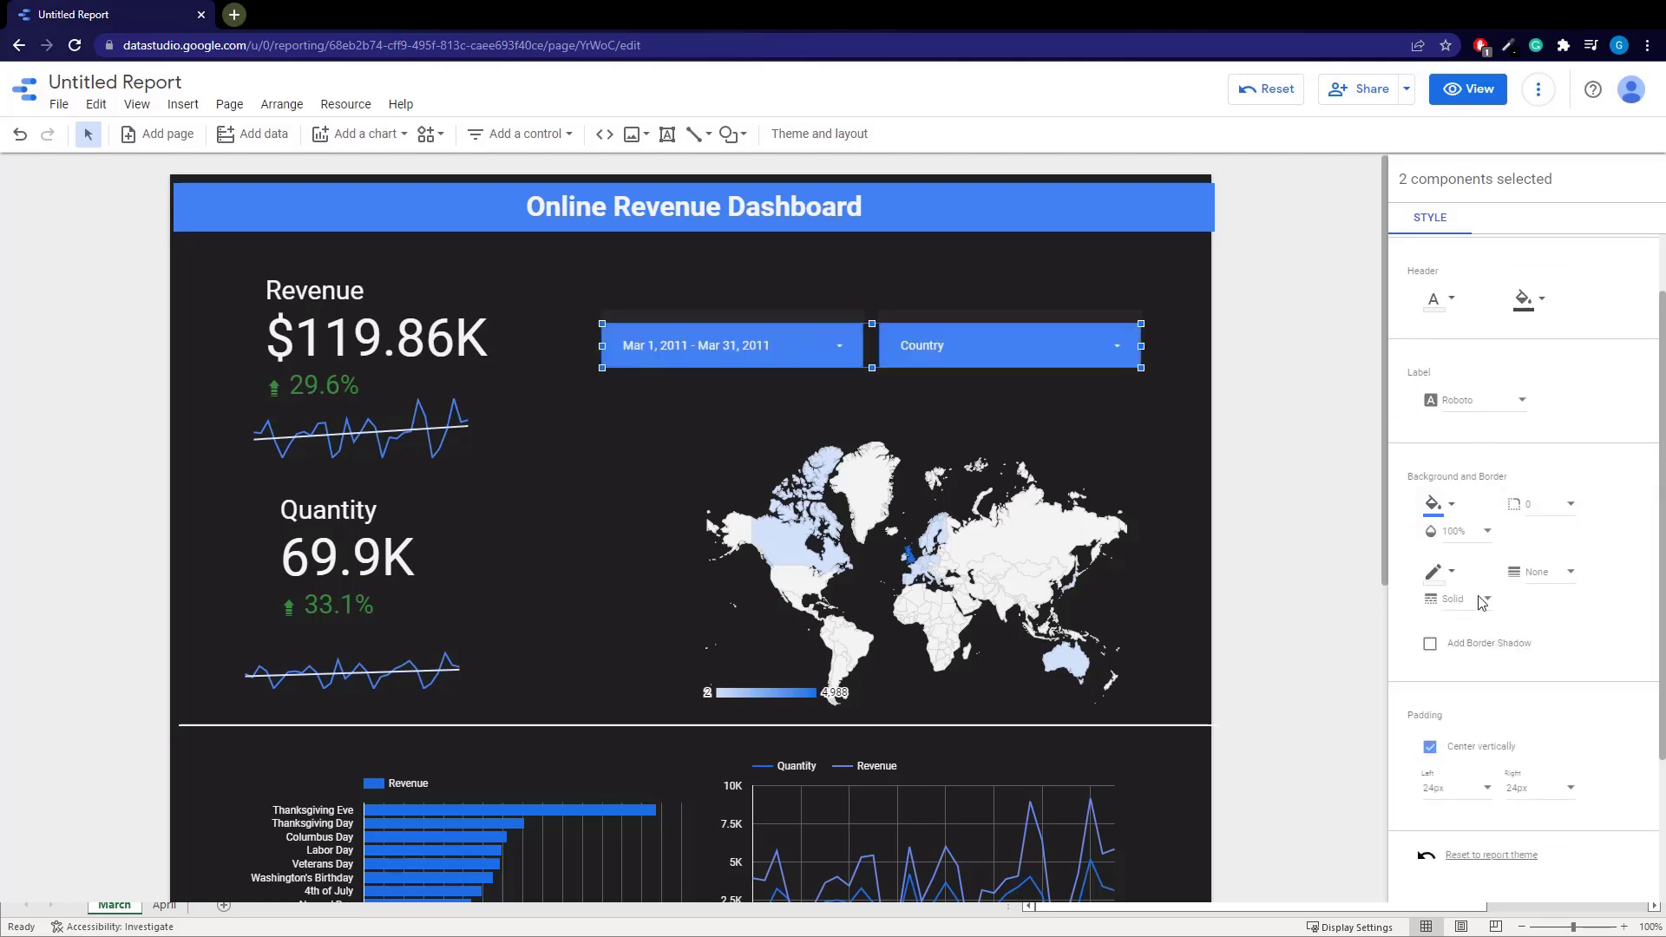
scroll(1482, 600, "up", 1)
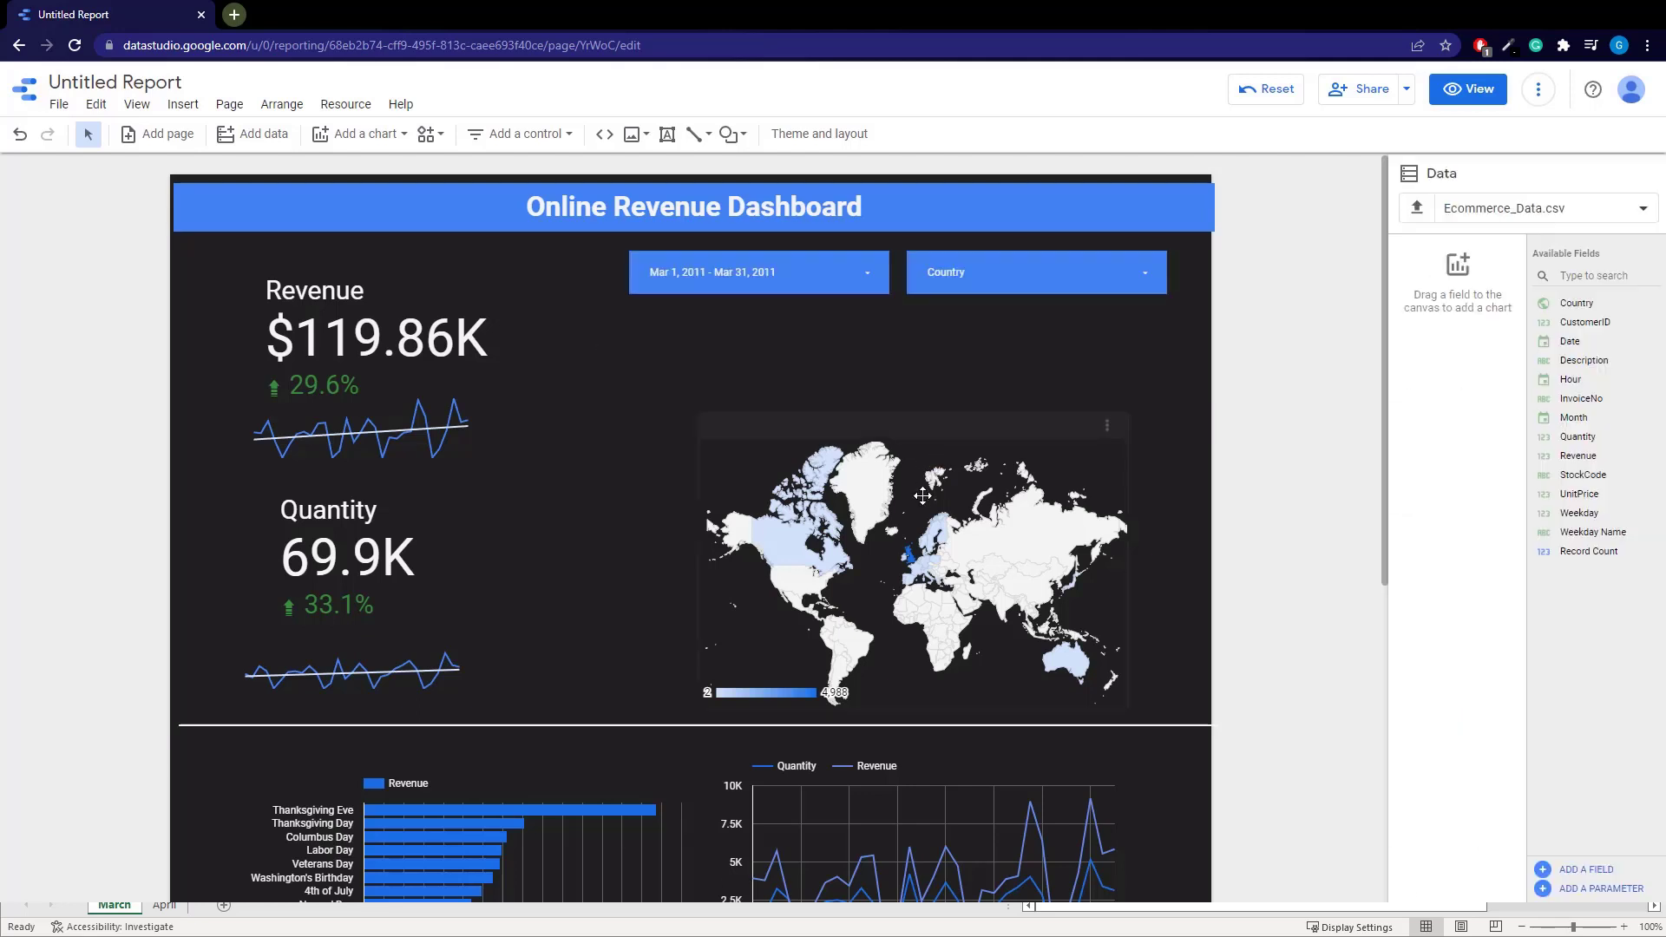
Move the geo chart up beneath the date range and Country controls, enlarge it, and hide its legend
left_click(785, 465)
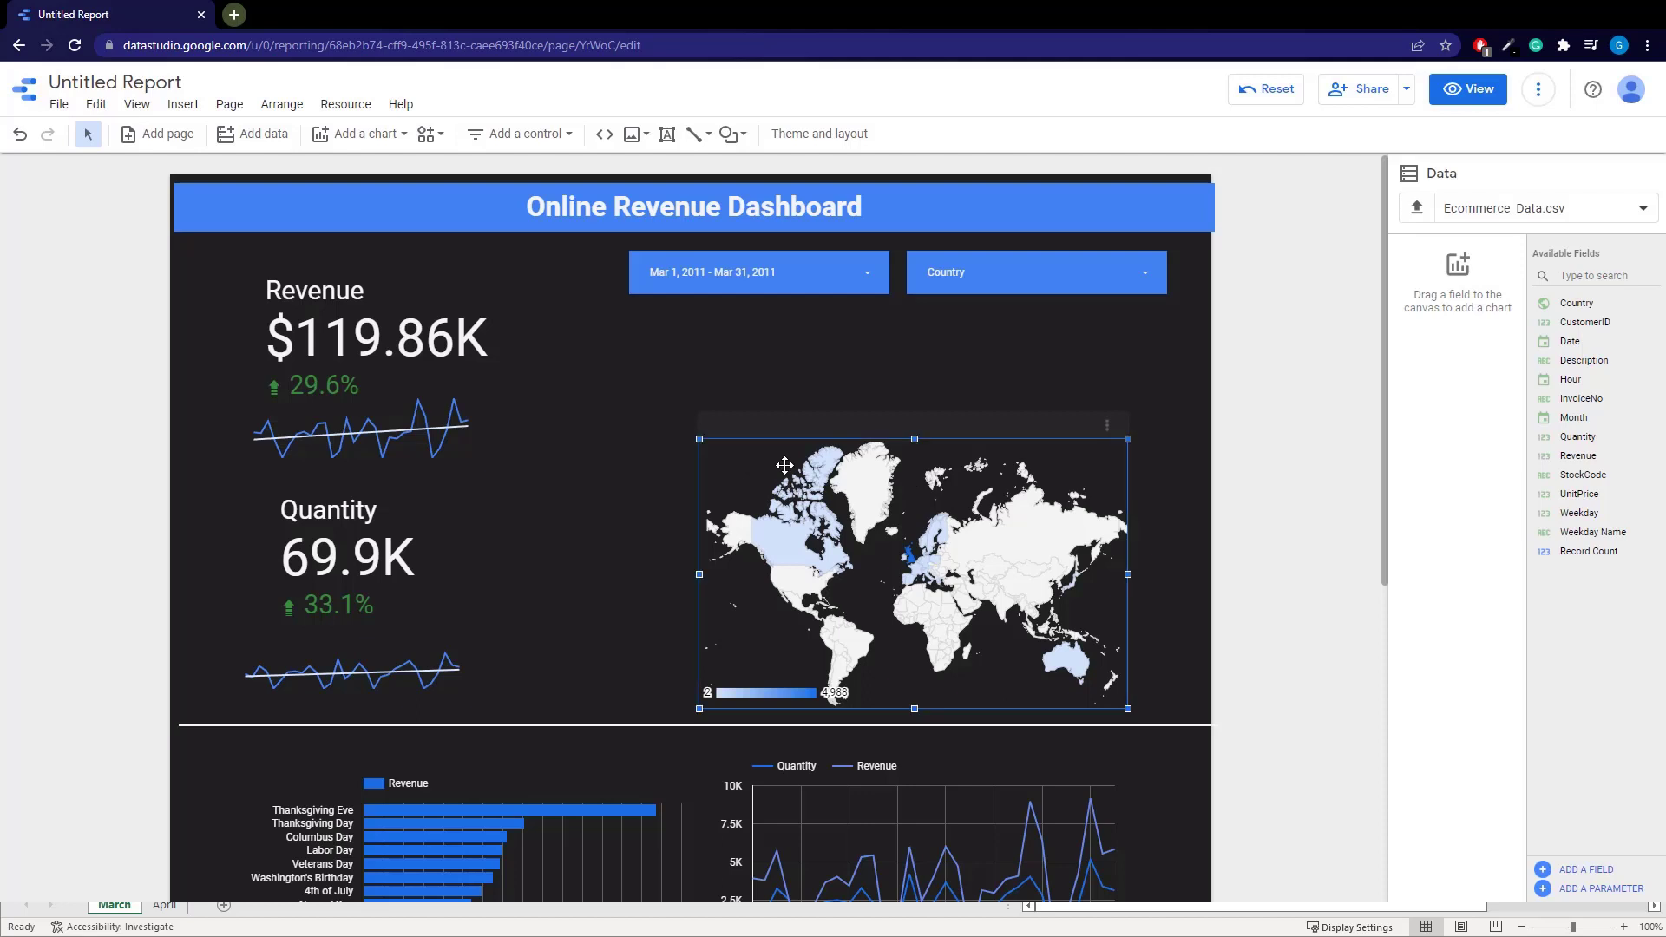
left_click_drag(775, 461, 711, 344)
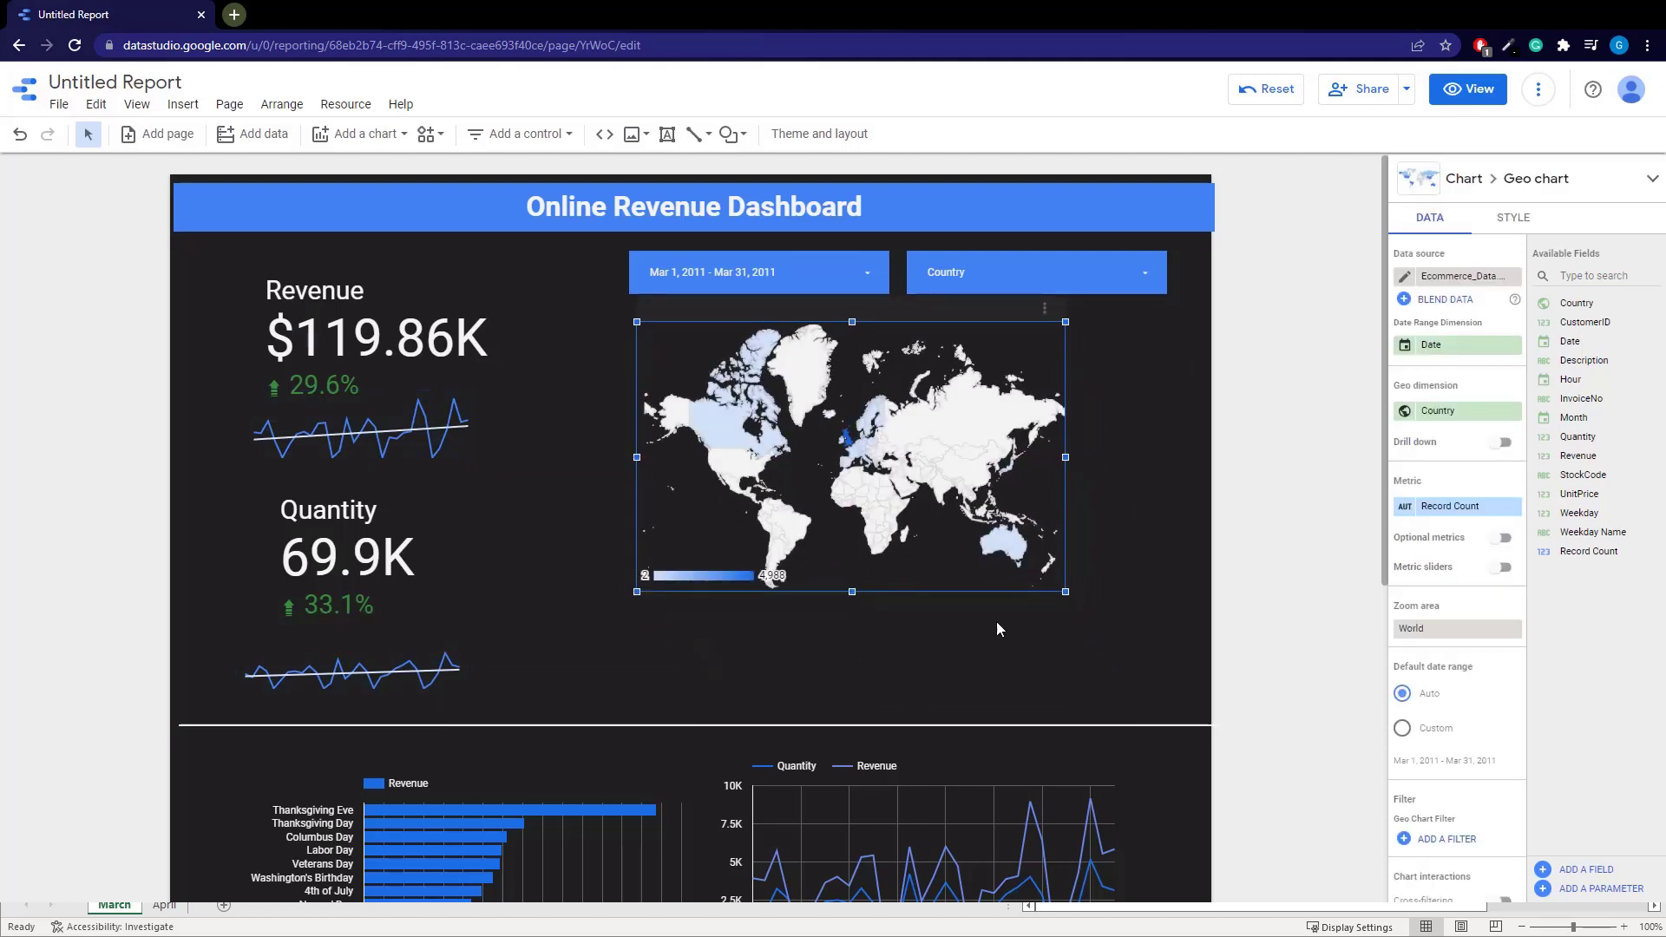
left_click_drag(1065, 591, 1132, 674)
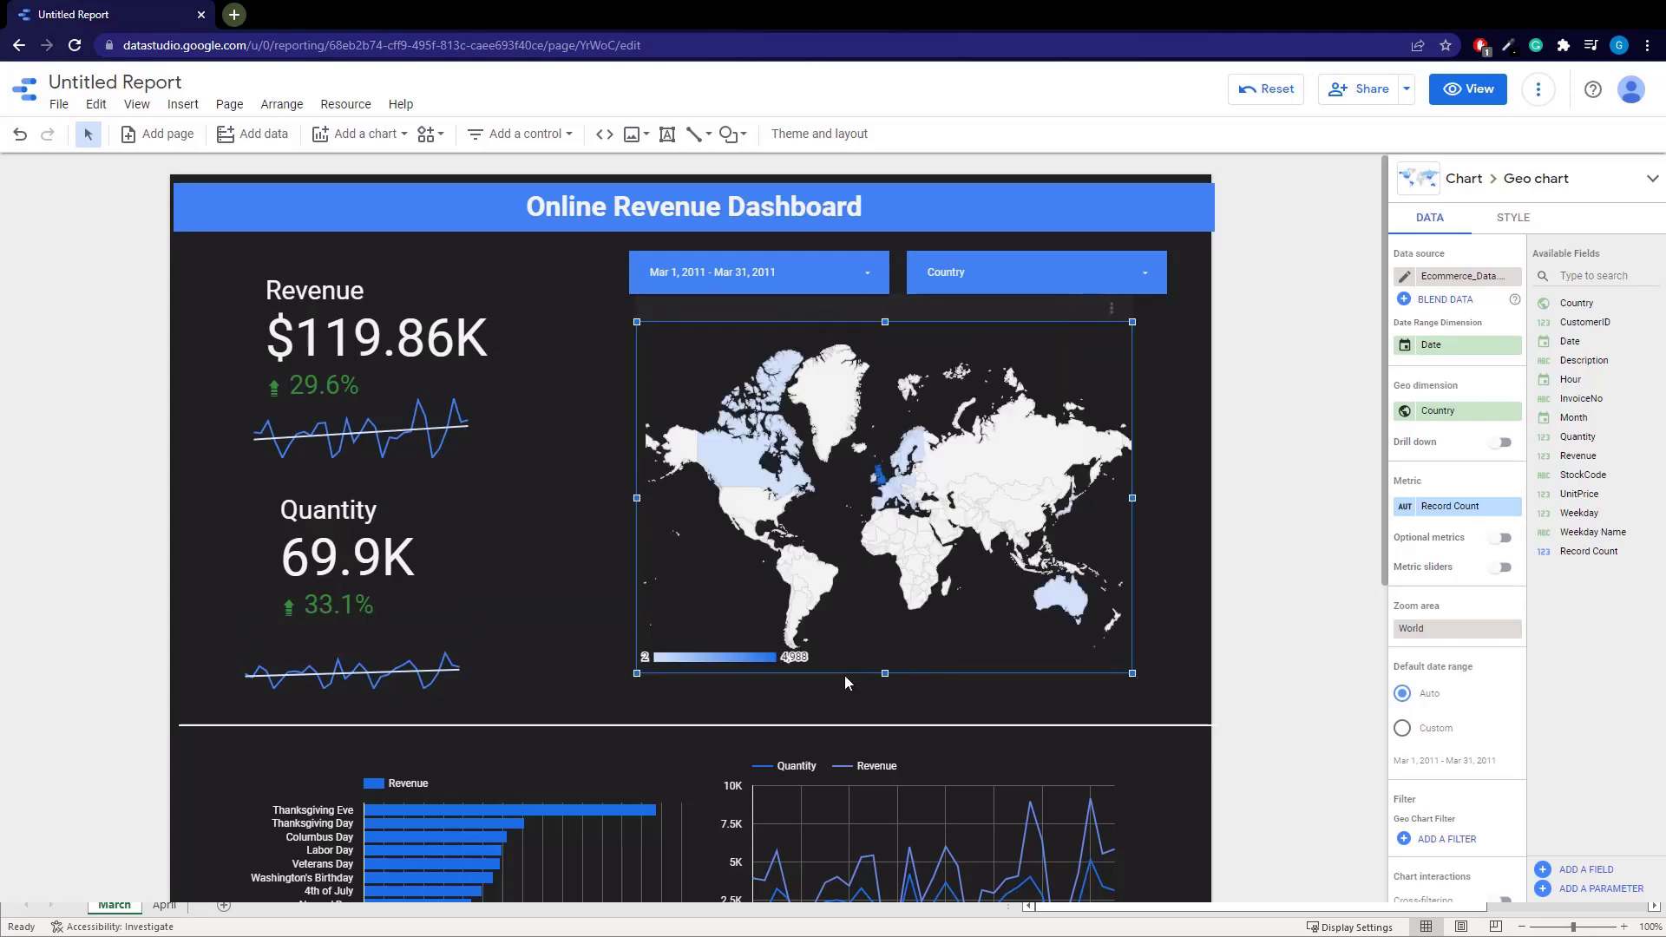
left_click(1501, 228)
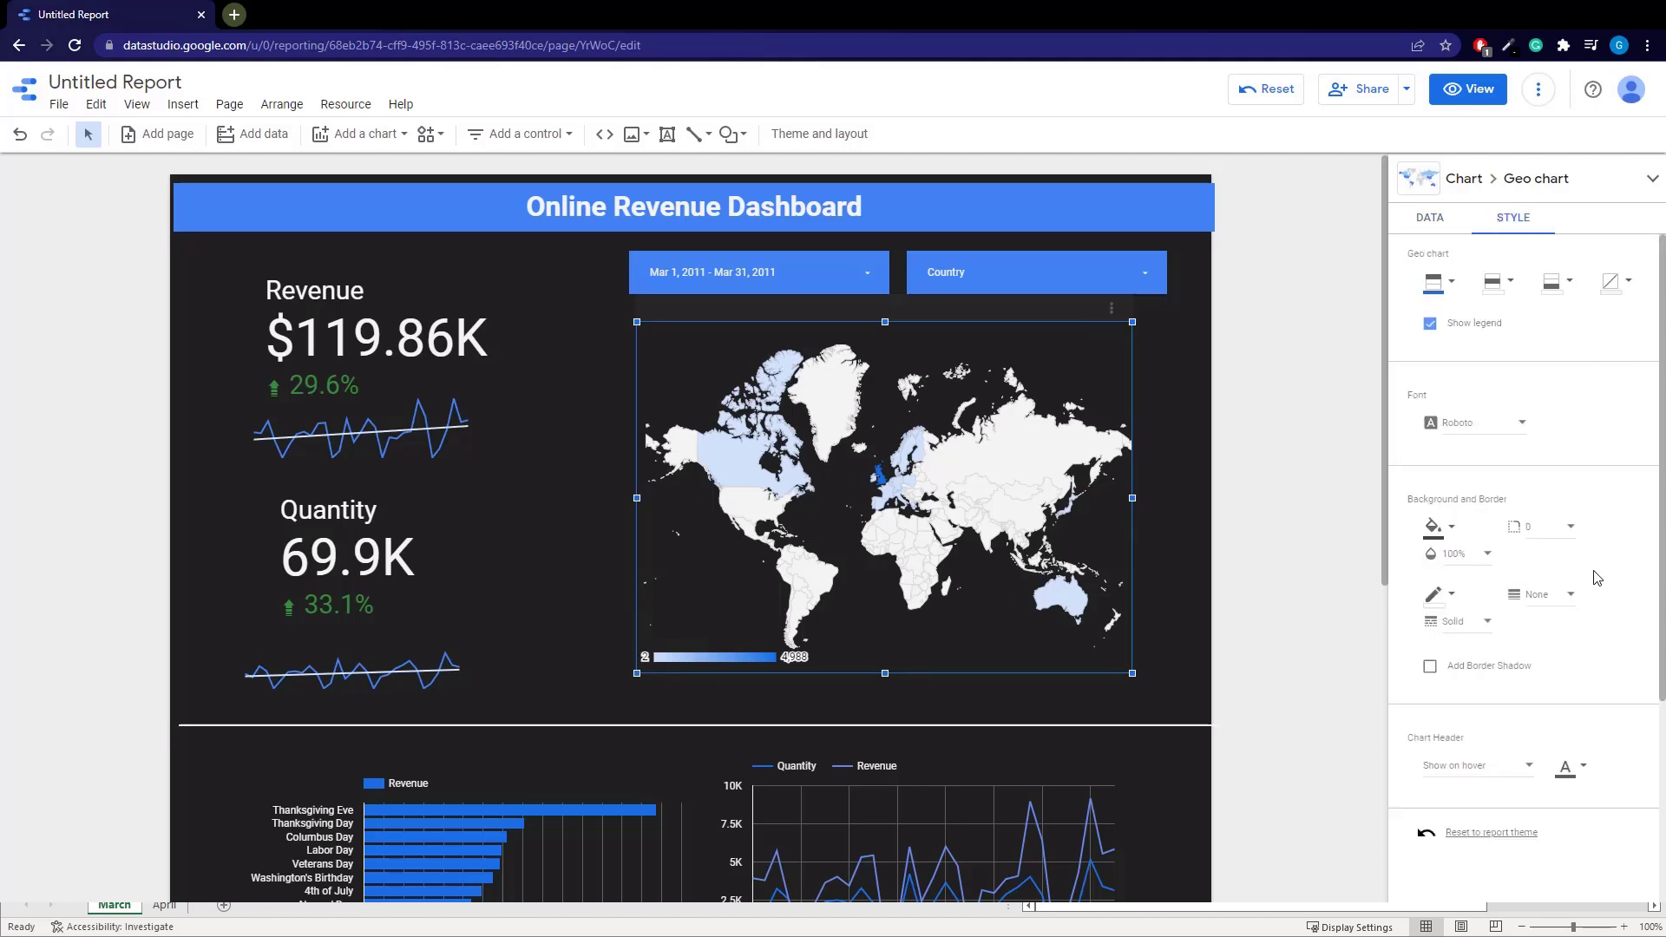
left_click(1433, 326)
Resize the Quantity trend line chart so it is taller beneath the Quantity scorecard
left_click(453, 627)
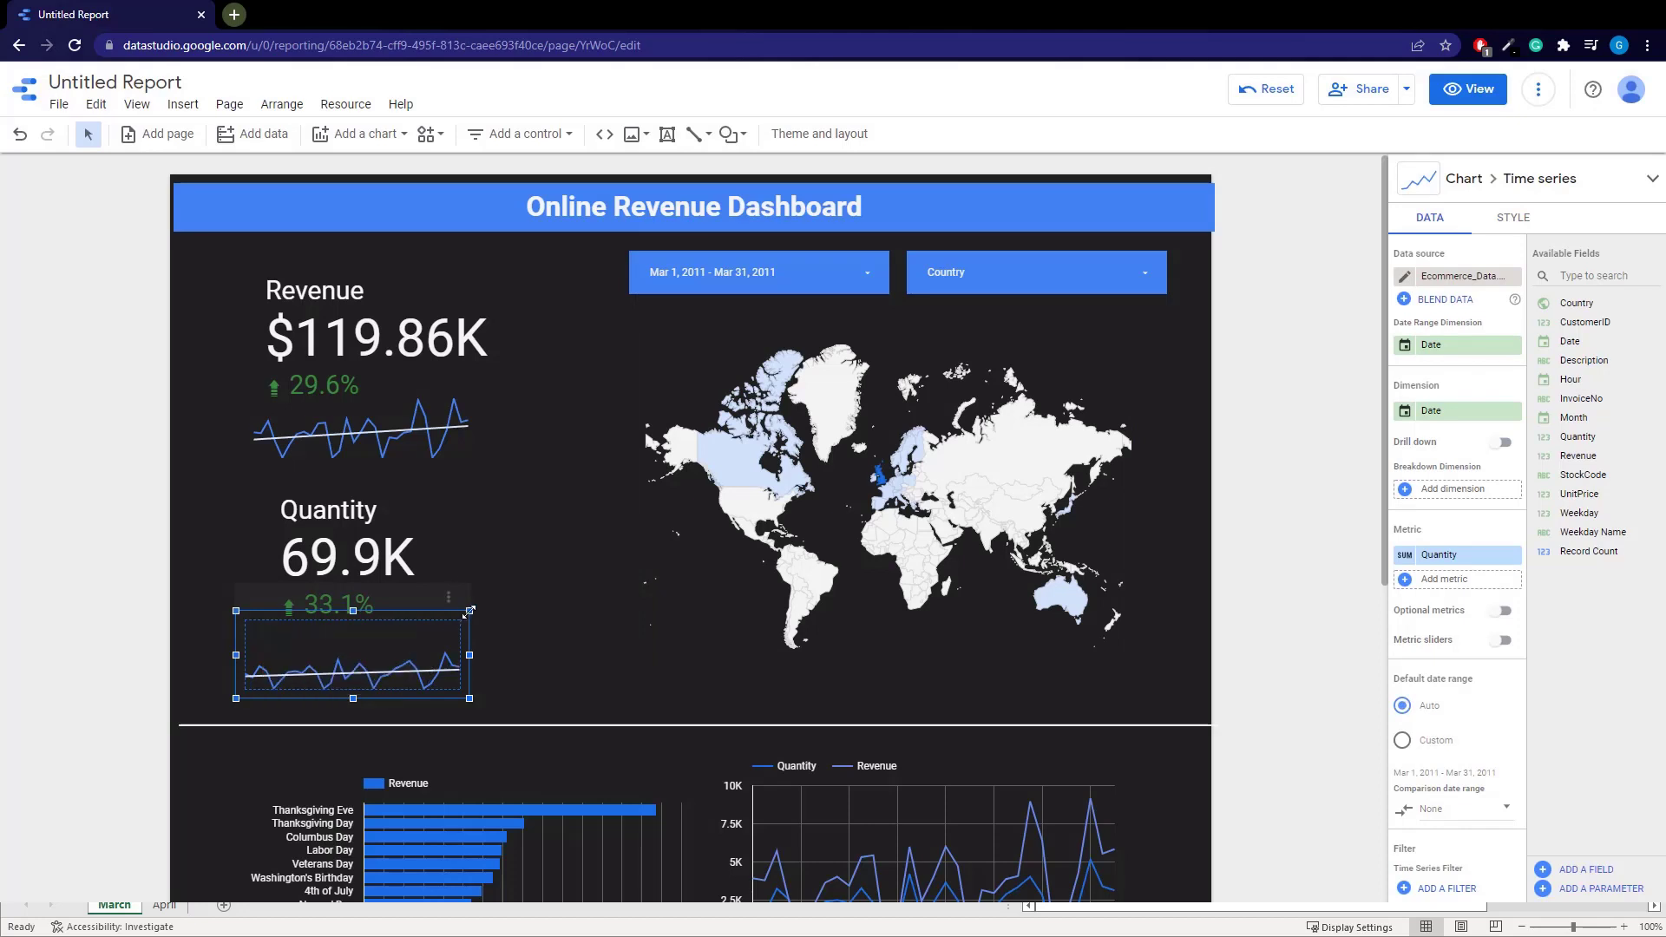
left_click_drag(469, 609, 462, 592)
left_click_drag(463, 674, 463, 686)
left_click(614, 590)
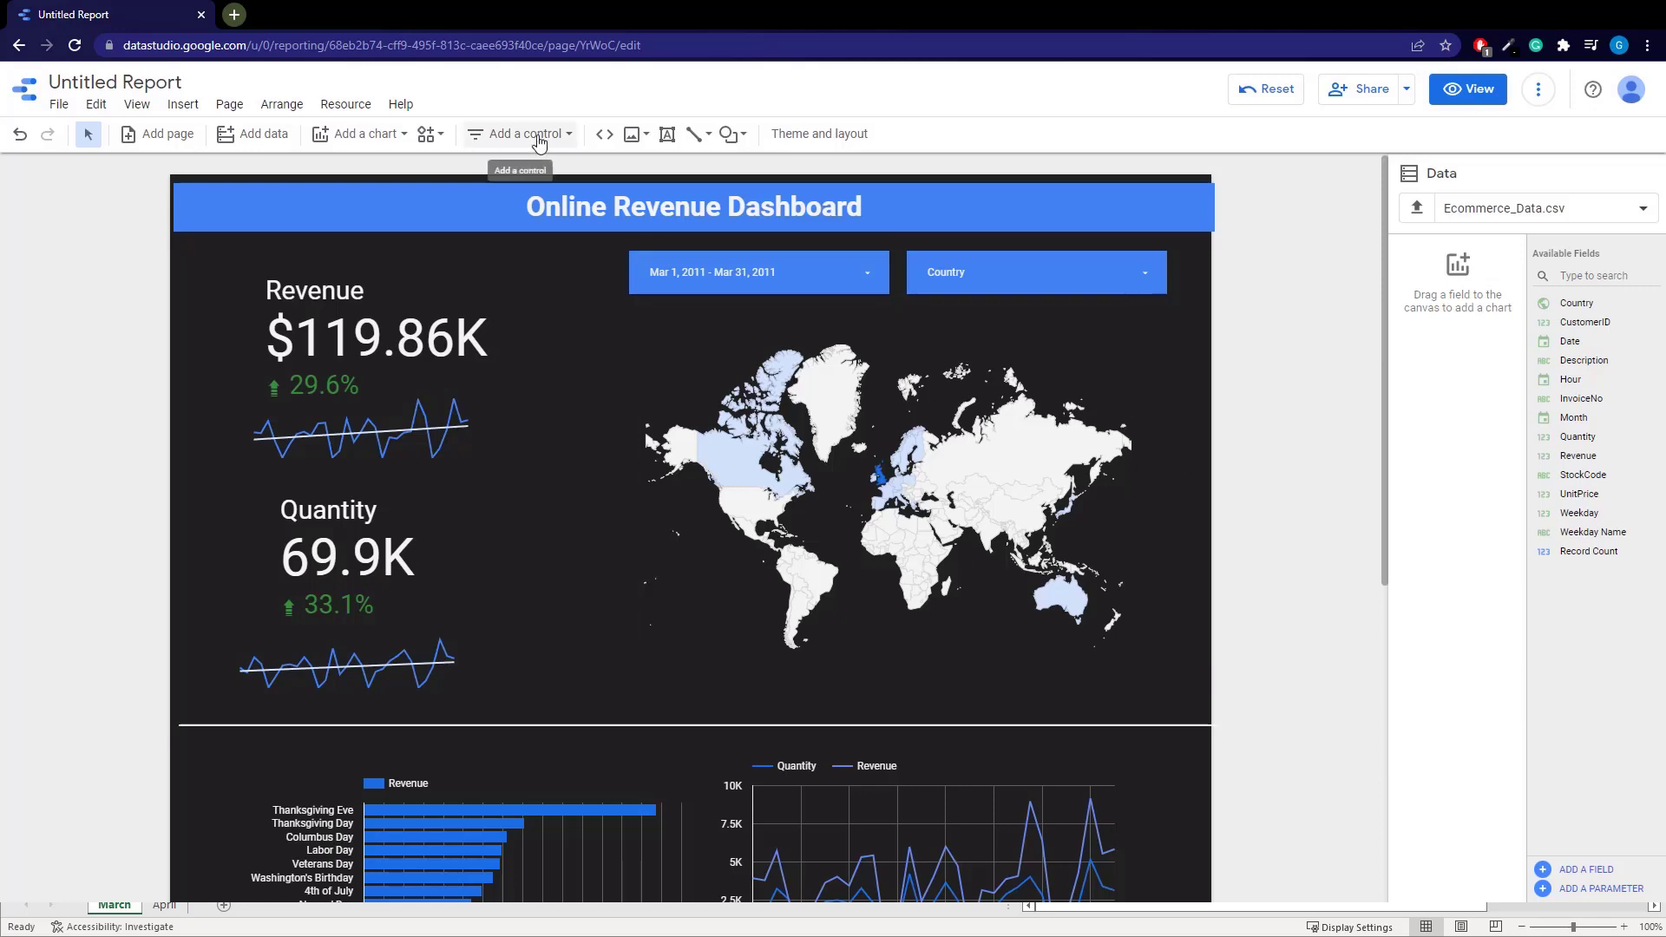
Add a small text box above the Revenue scorecard reading "How are we doing monthly?" with centered text
left_click(667, 135)
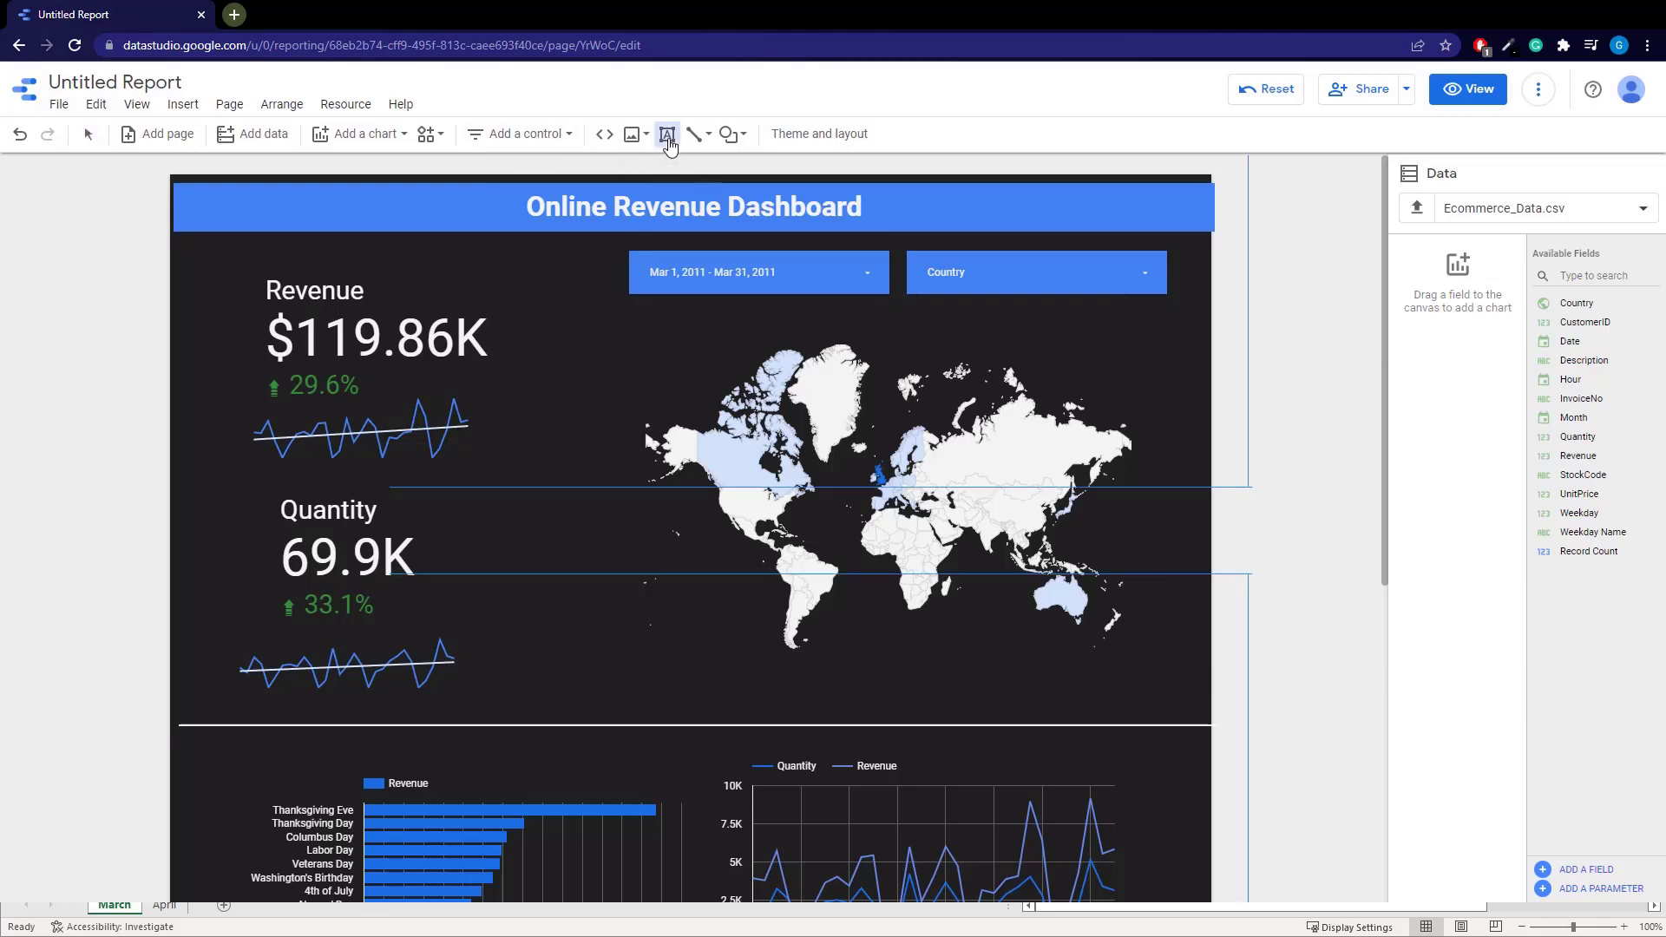
left_click_drag(251, 257, 561, 272)
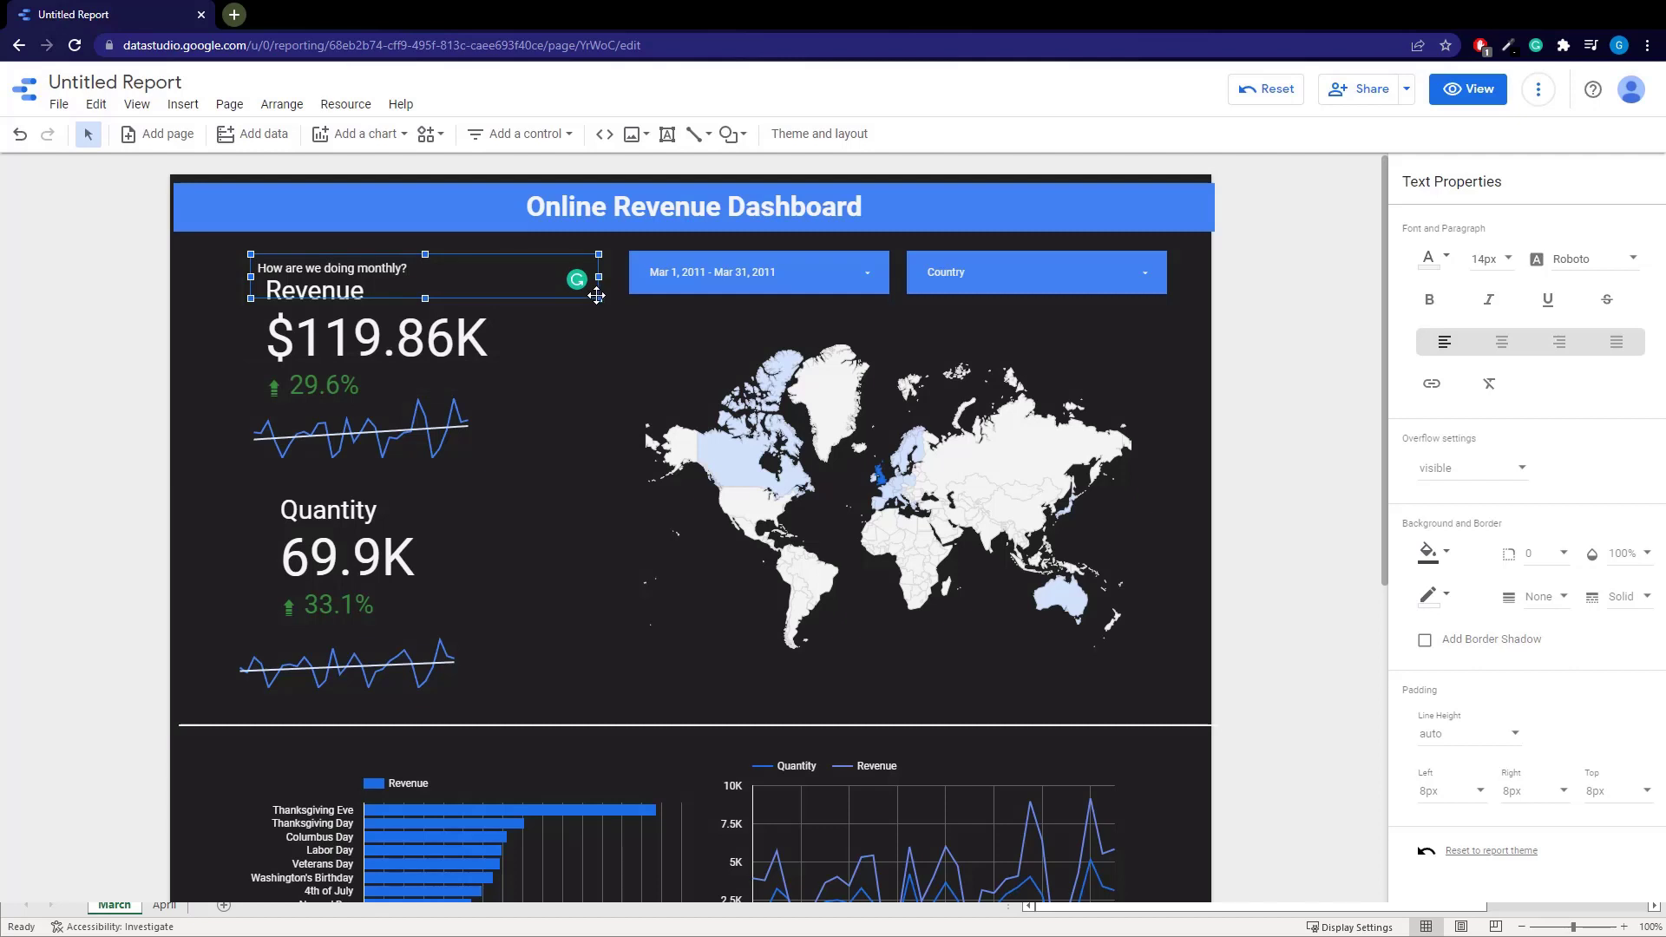
left_click_drag(596, 296, 519, 287)
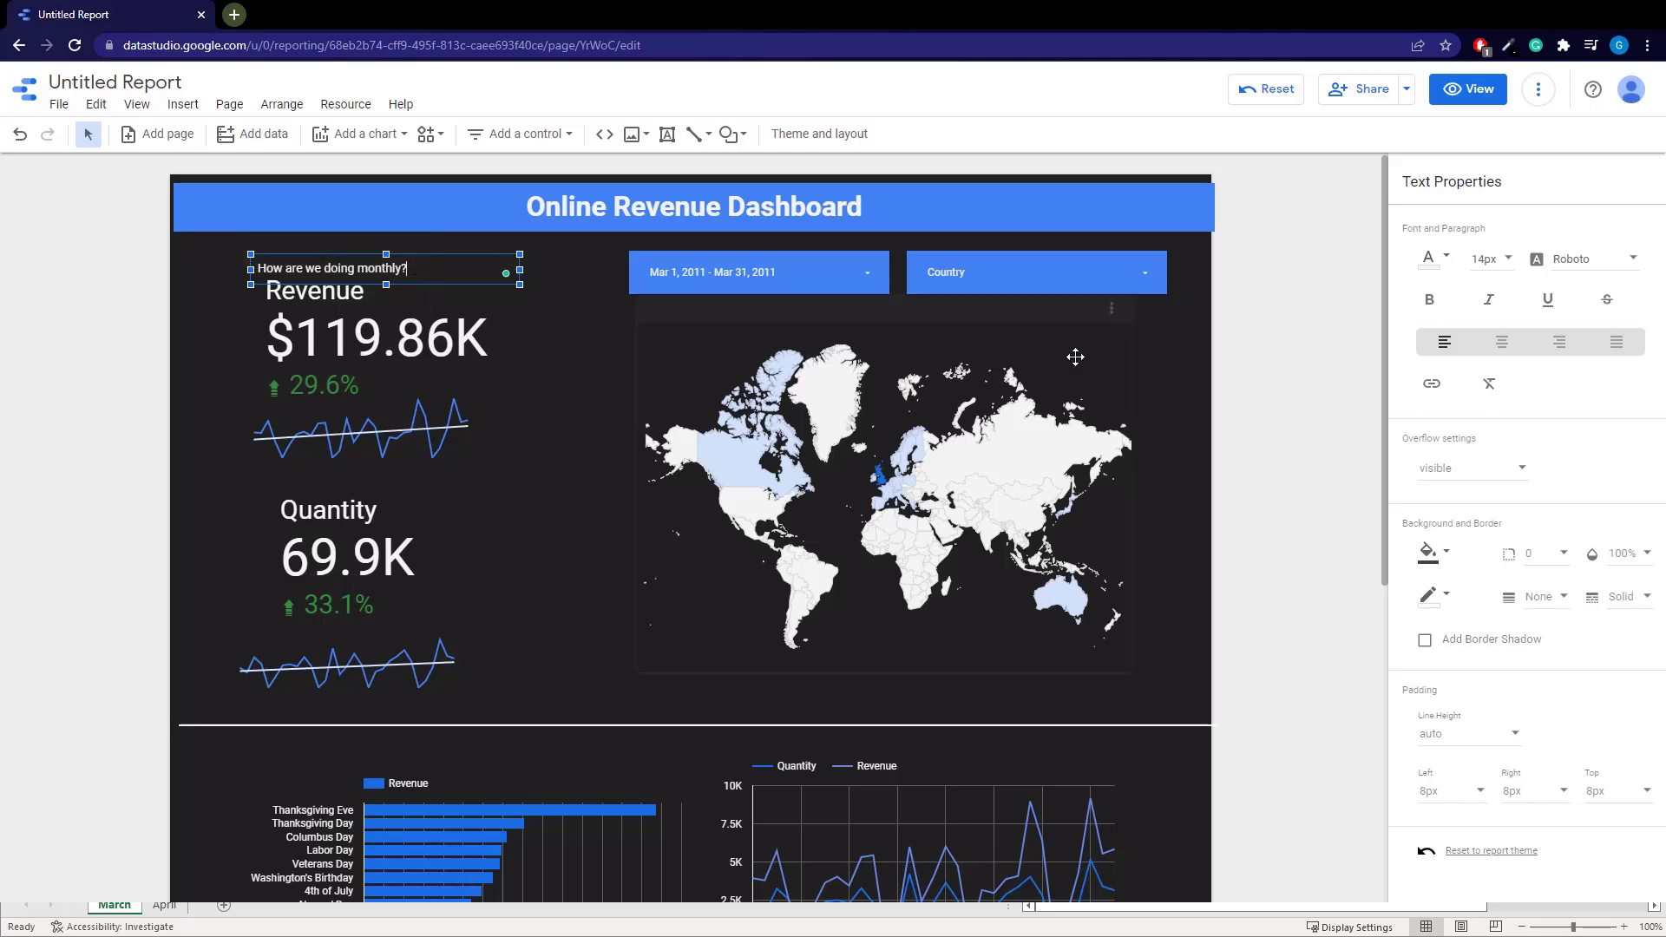
left_click(1503, 345)
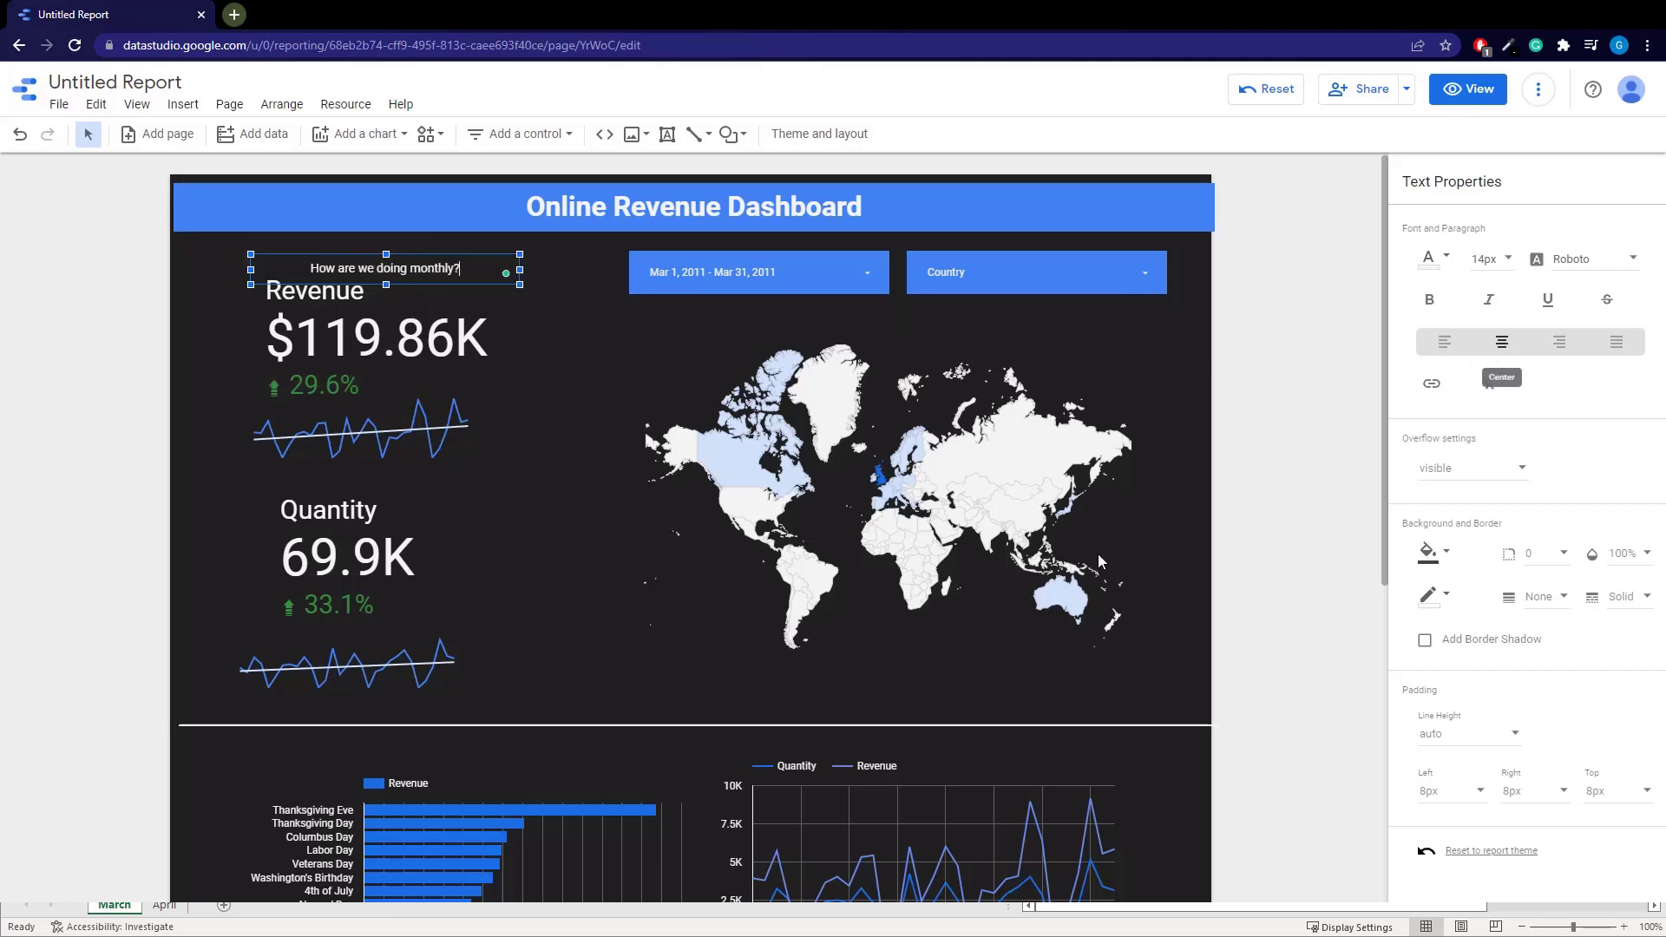
left_click(560, 594)
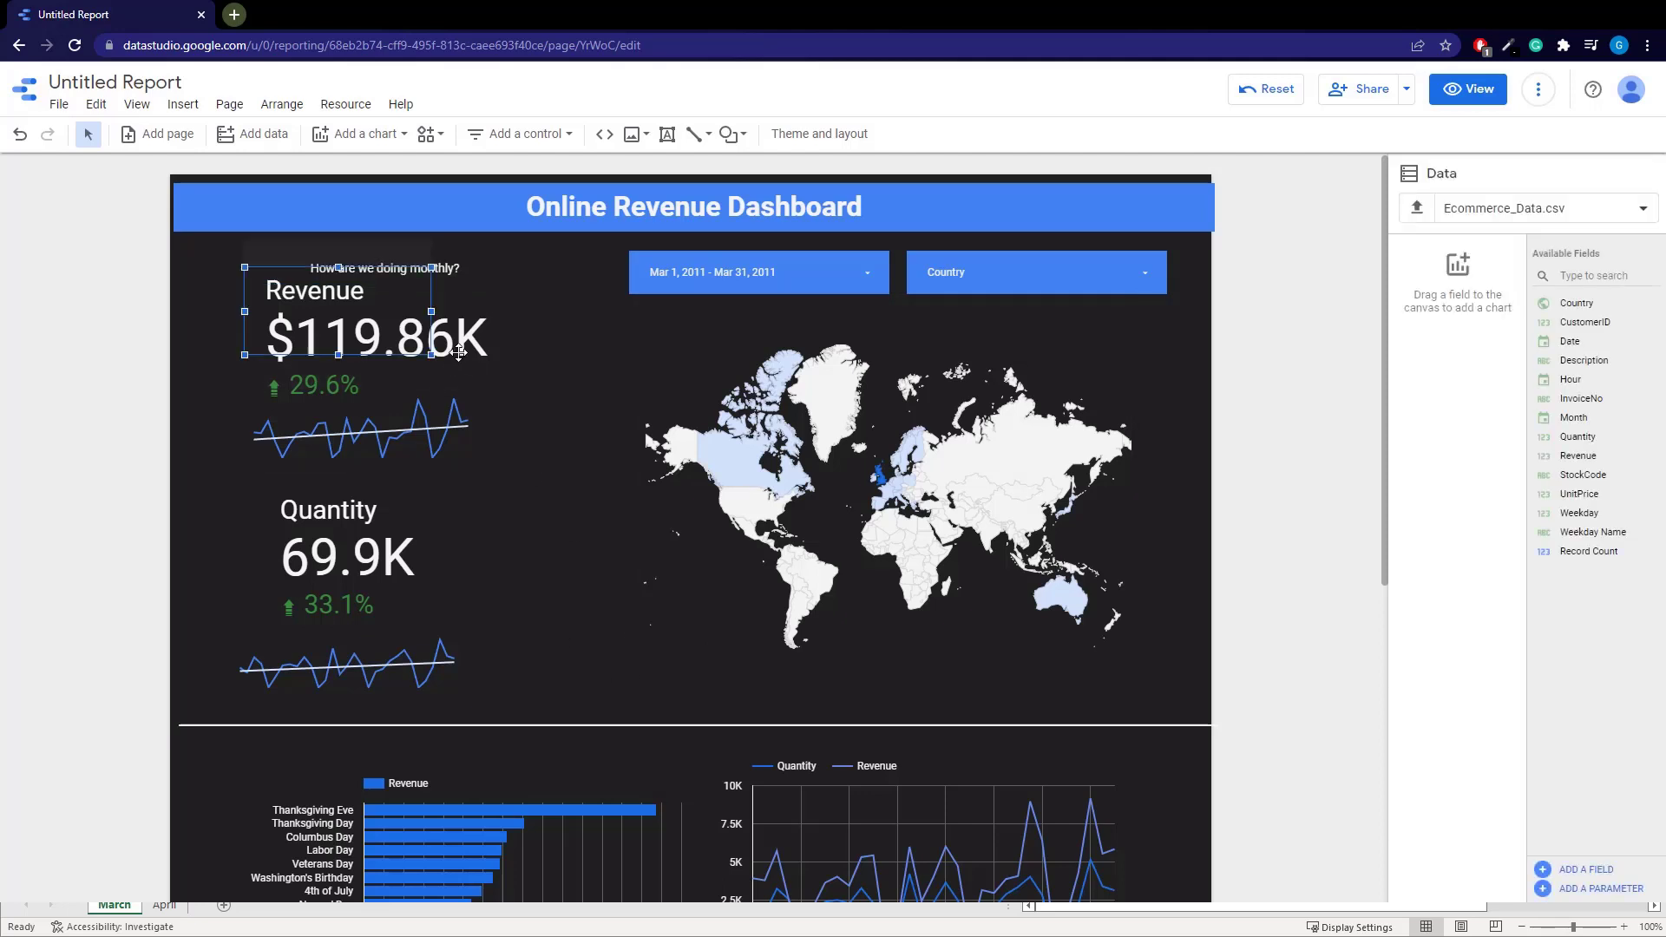
Duplicate the question text box above the geo chart and change its text to "Where are the orders coming from?"
left_click(434, 264)
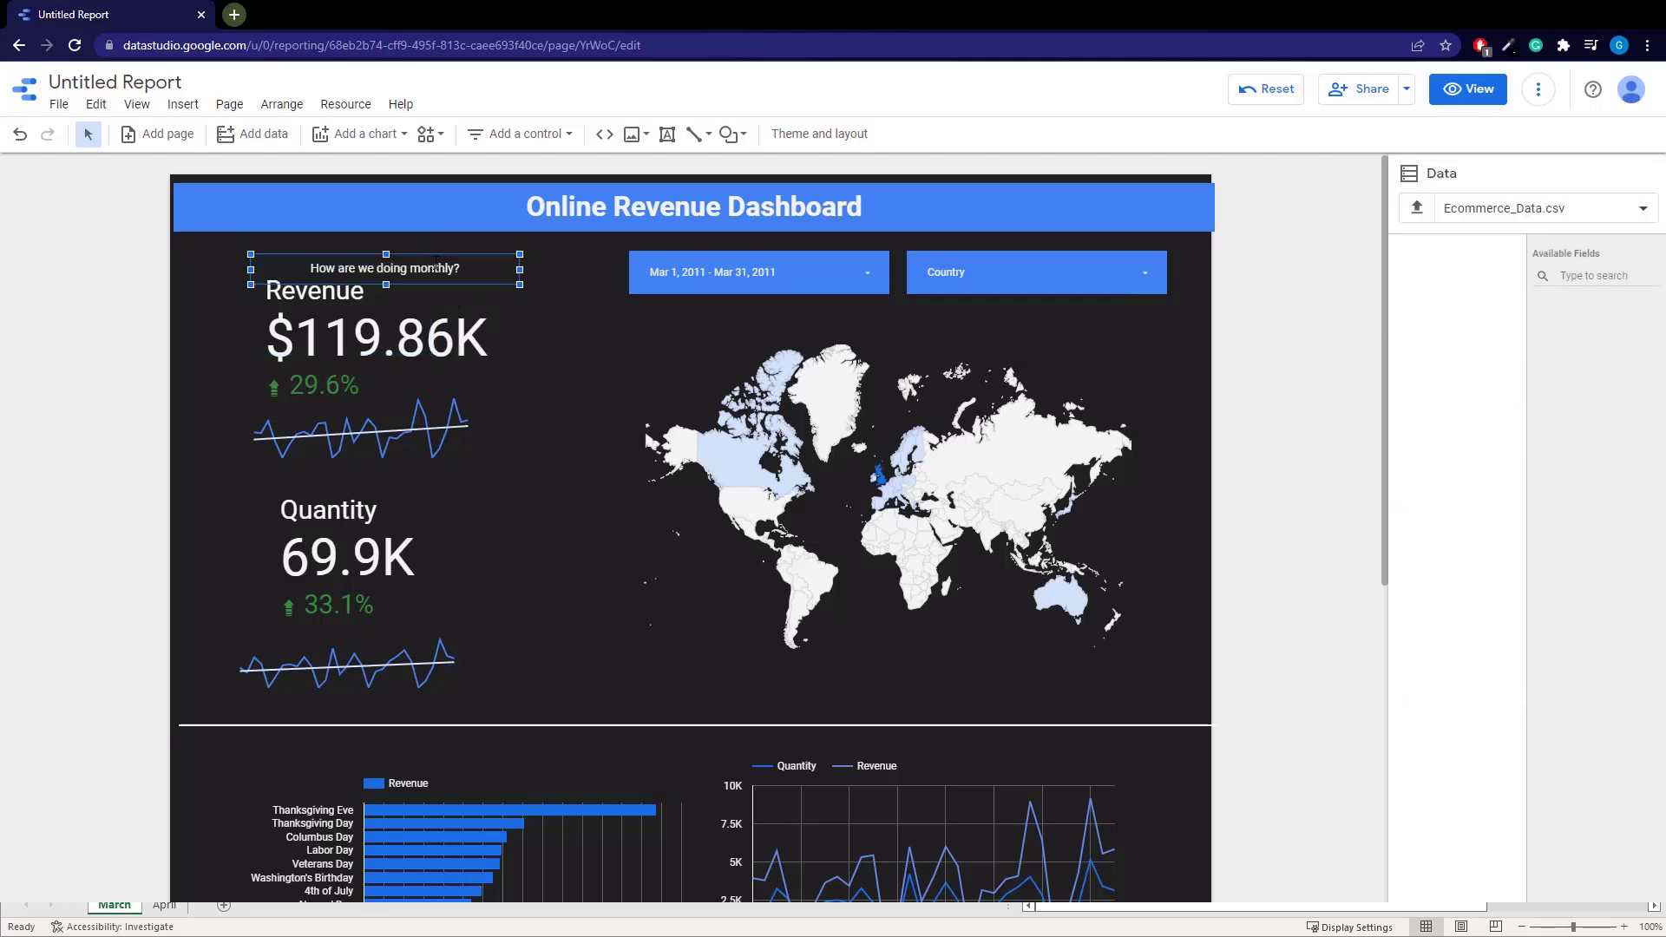
left_click(433, 260)
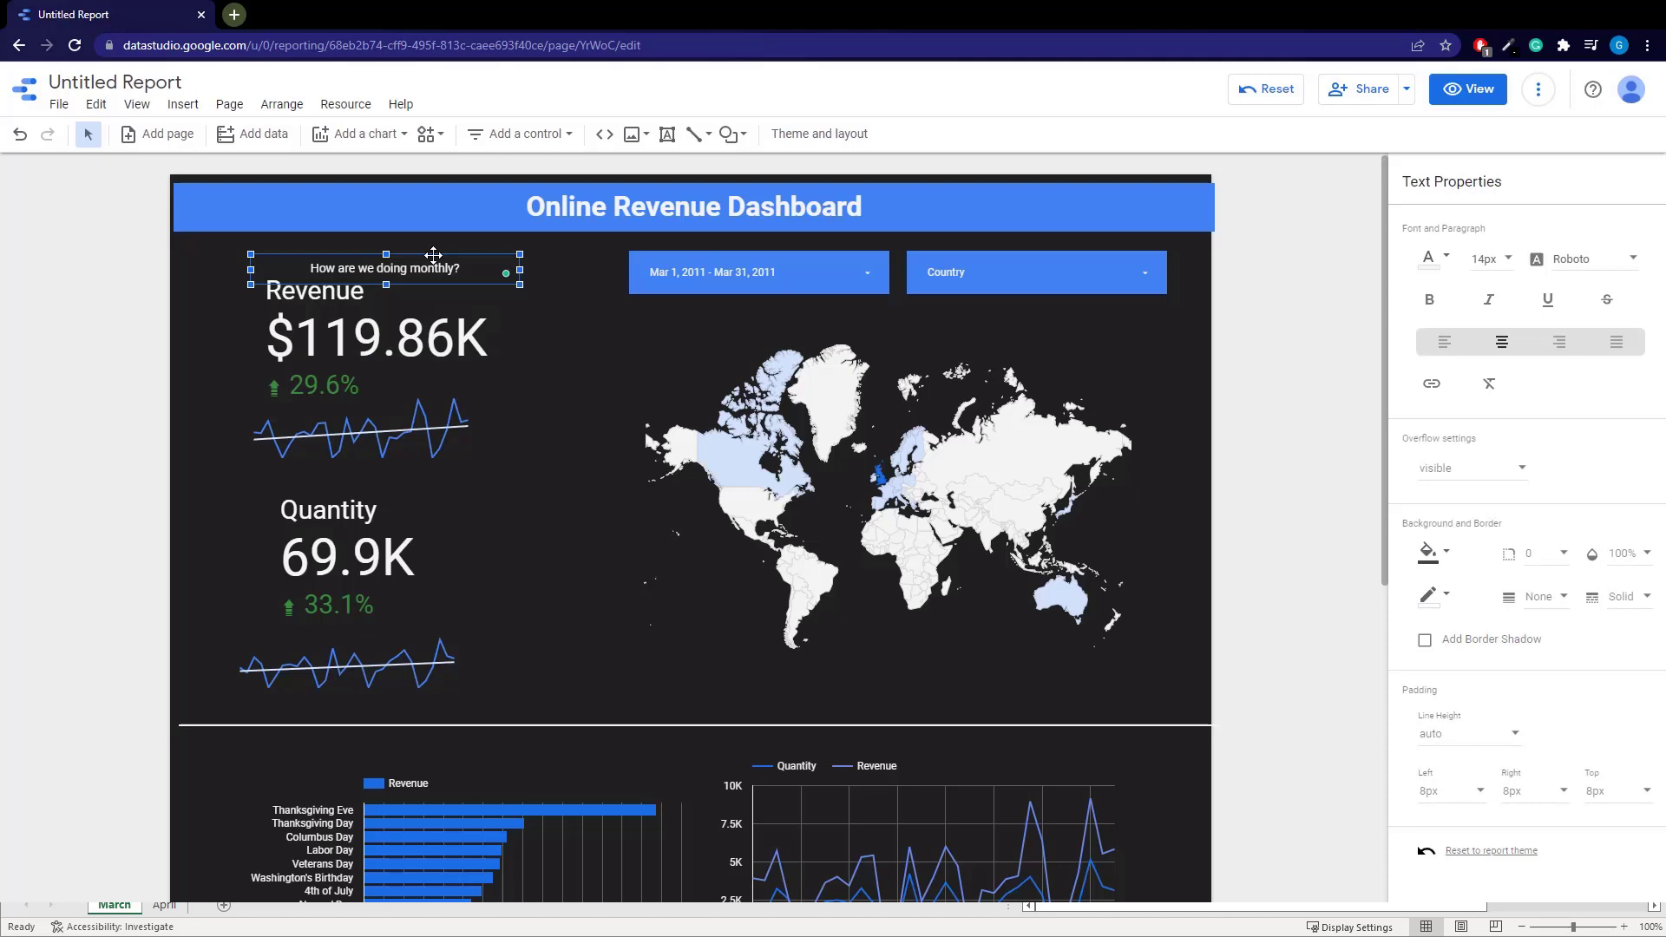
left_click_drag(434, 254, 969, 319)
left_click(807, 276)
left_click(1003, 324)
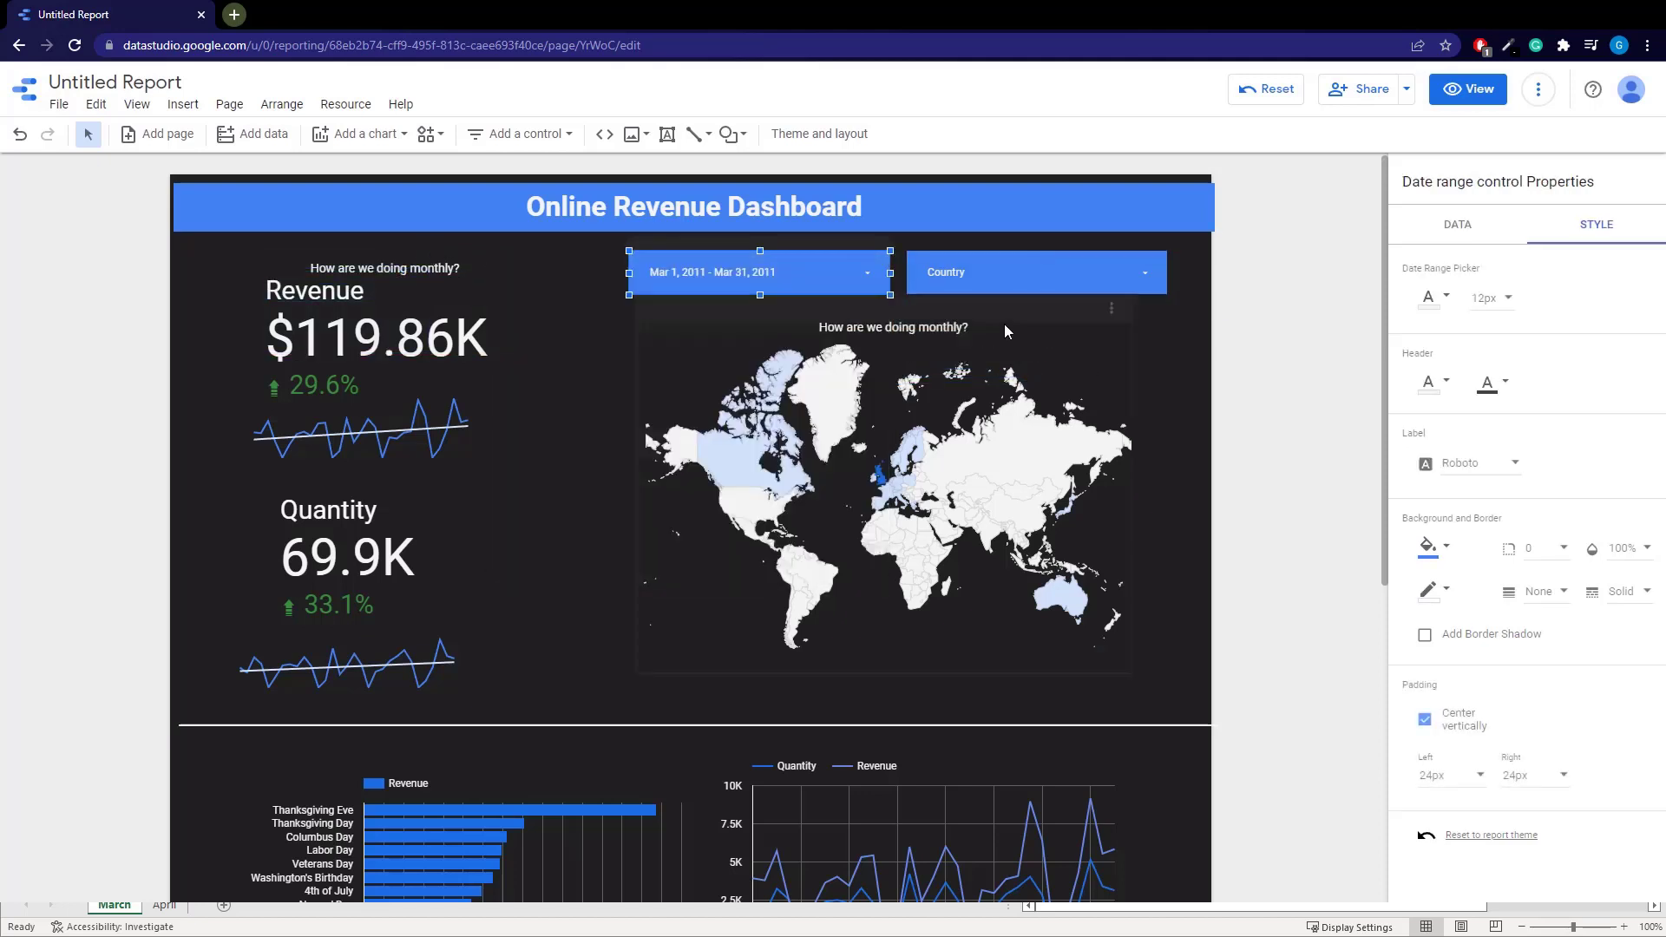
double_click(1003, 324)
key("ctrl+a")
type("Where are the orders coming from?")
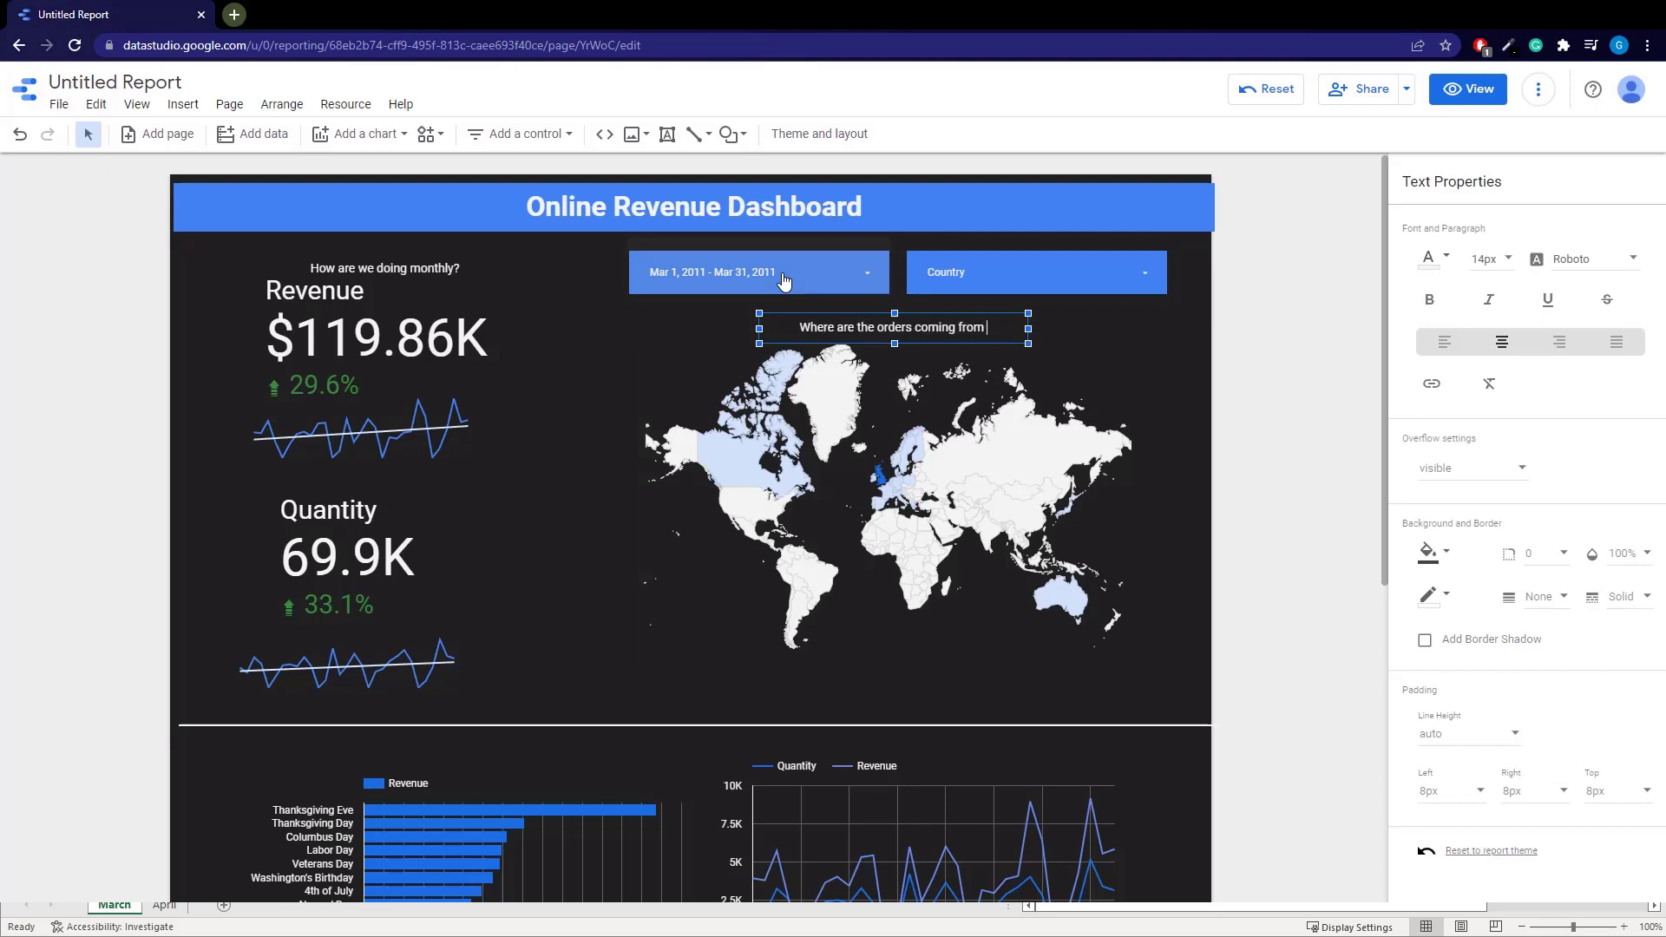
left_click(779, 538)
Set the metric value font size of both the Revenue and Quantity scorecards to 48px
left_click(351, 312)
left_click(408, 434, "ctrl")
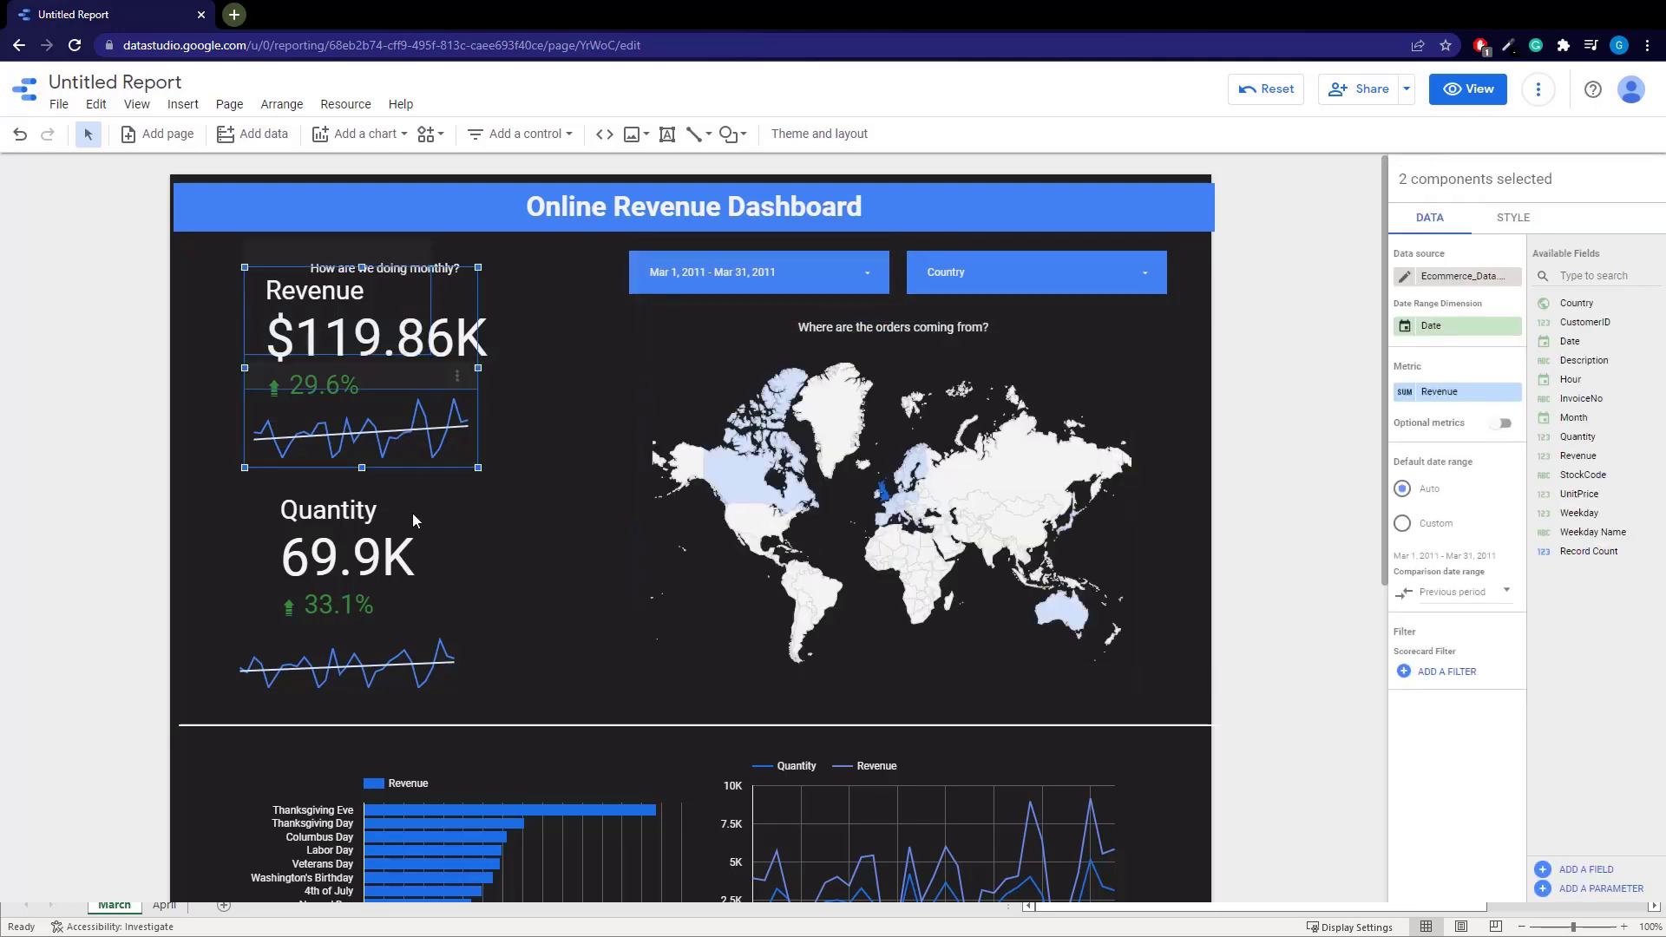
left_click(374, 316)
left_click(360, 555, "ctrl")
left_click(389, 318)
left_click(347, 538, "ctrl")
left_click(351, 310)
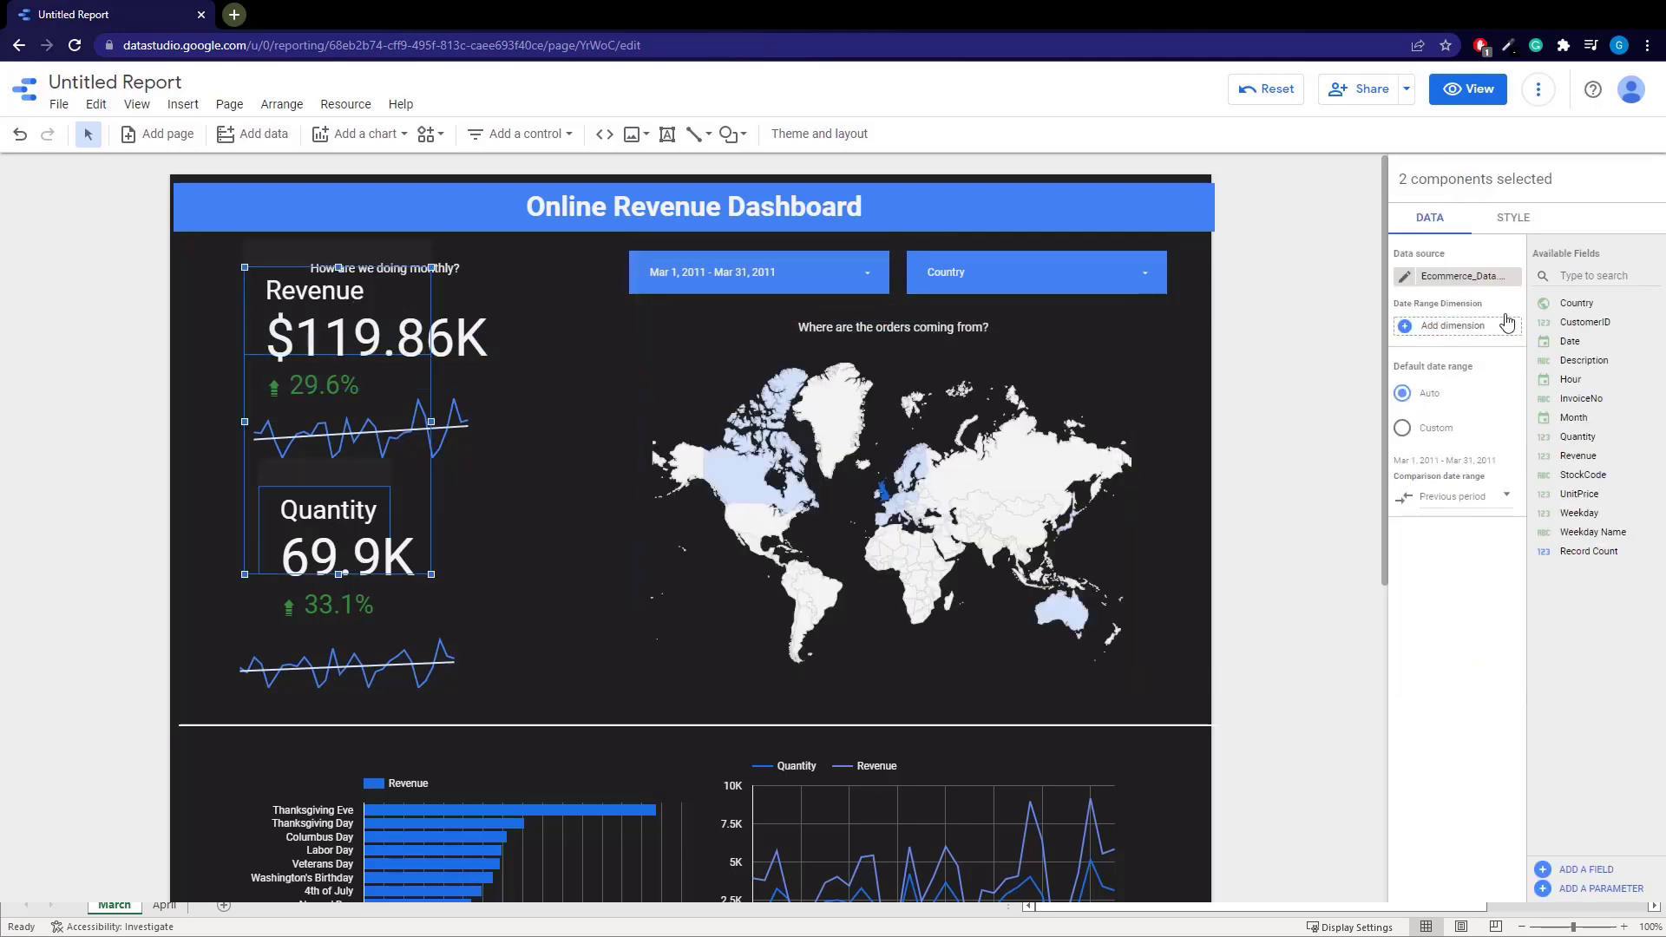
left_click(1513, 217)
scroll(1531, 362, "down", 3)
left_click(1508, 502)
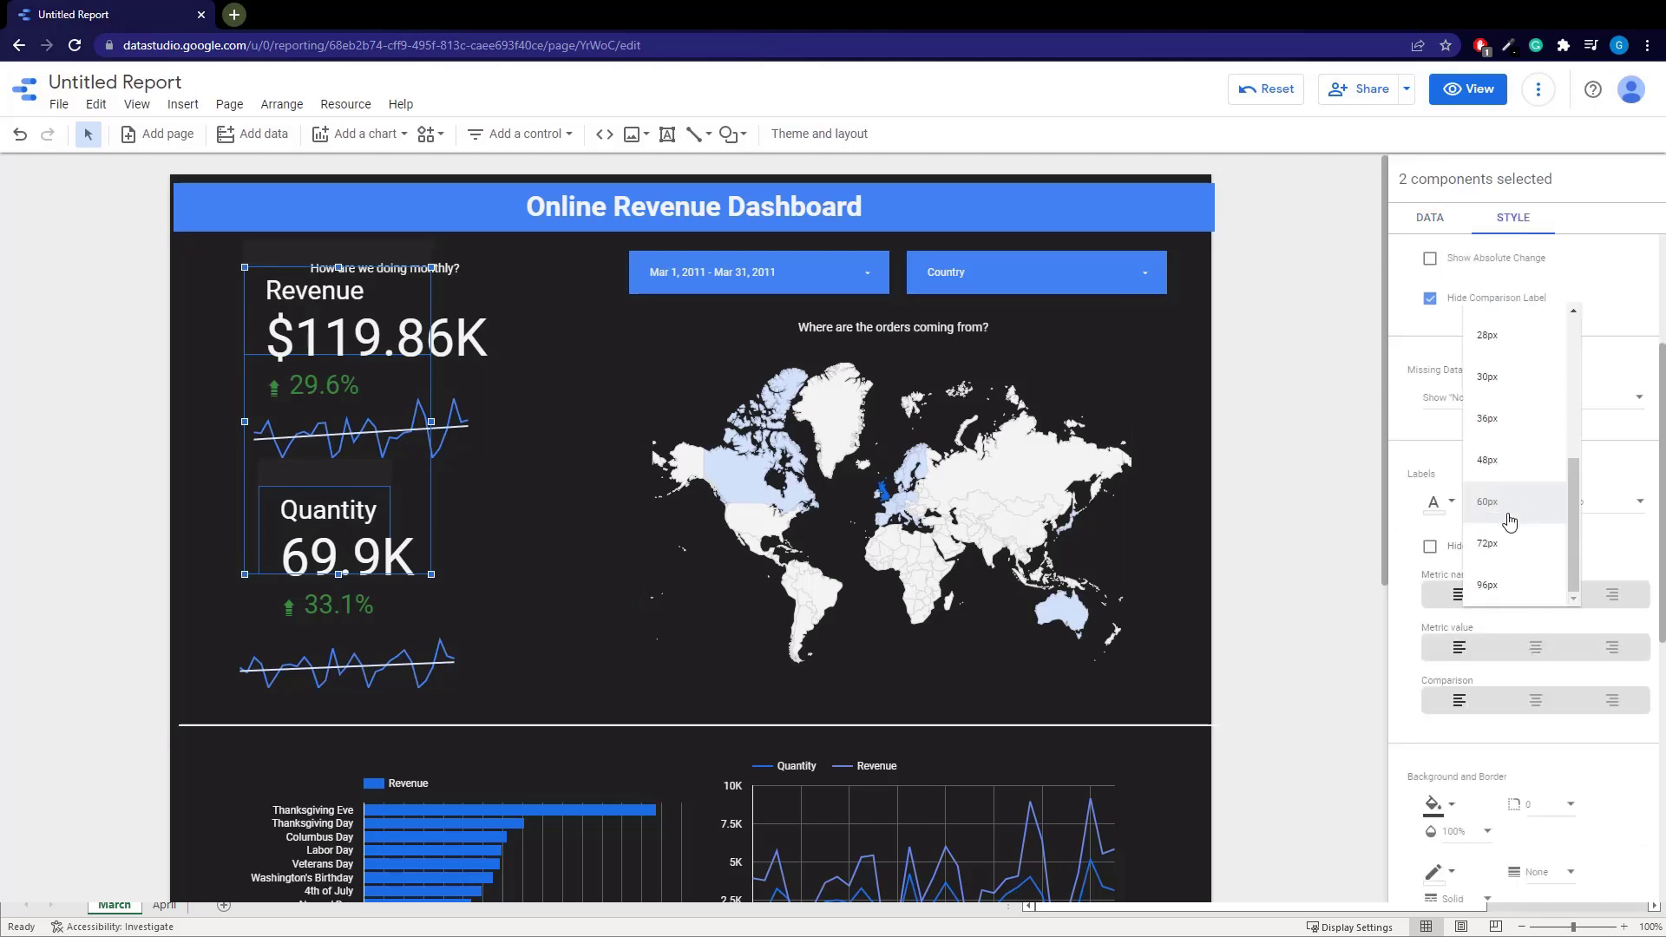
left_click(1500, 461)
left_click(550, 643)
Move the Quantity trend line chart up so it sits closer beneath its scorecard
left_click(342, 300)
left_click(339, 426, "ctrl")
left_click(365, 579)
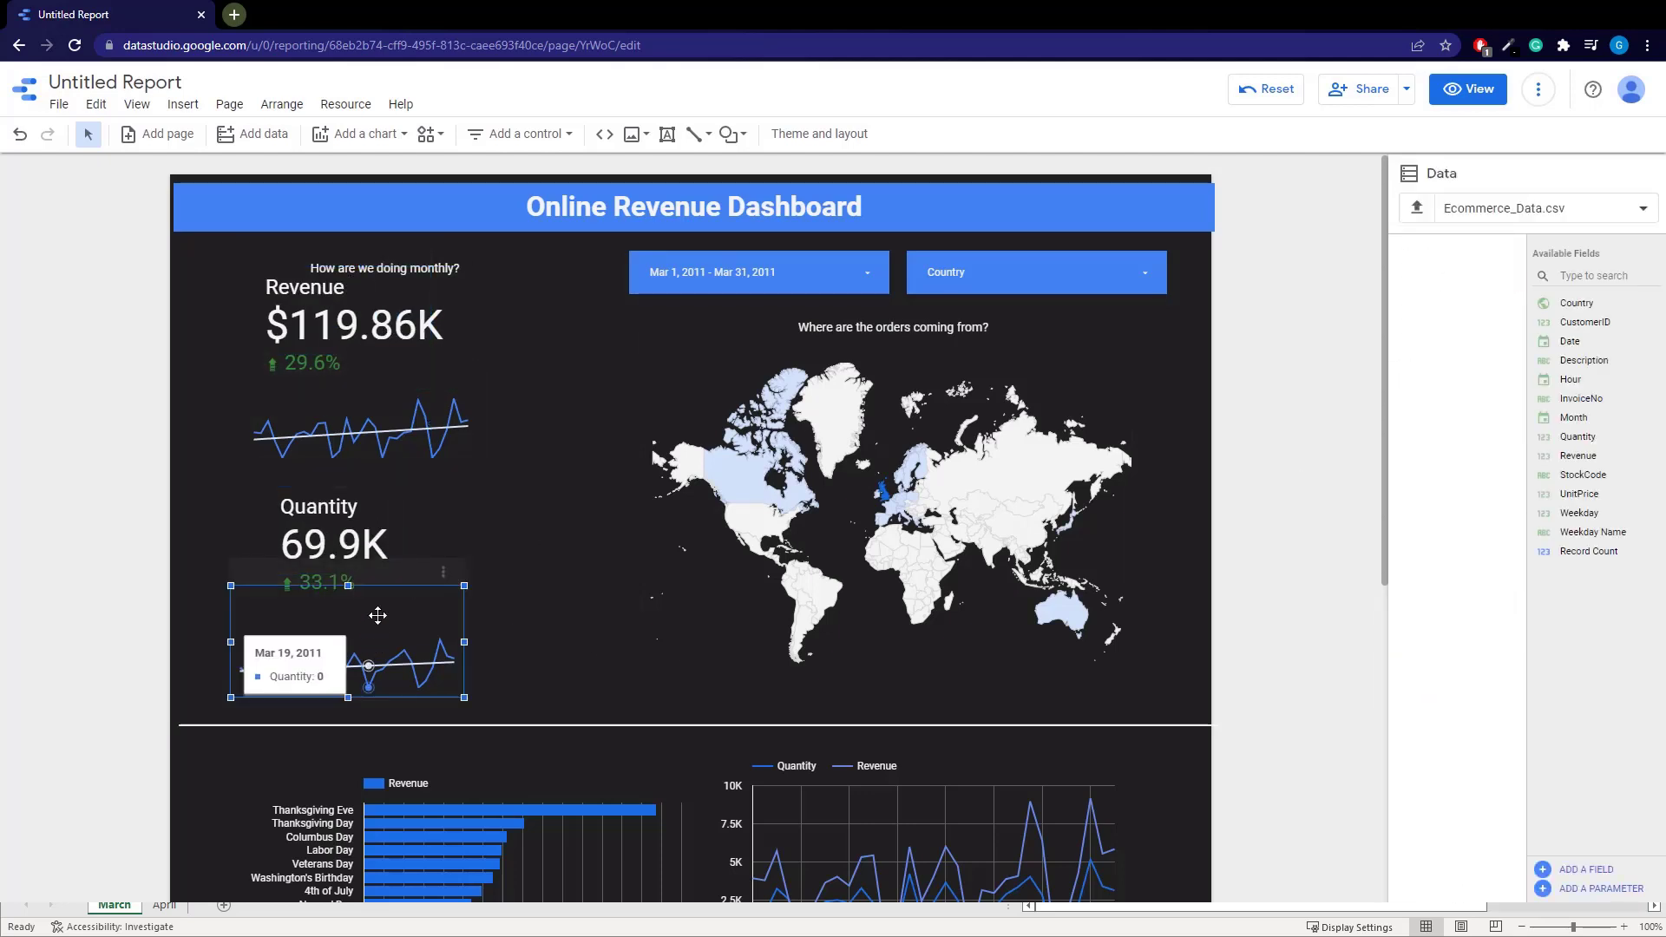
left_click_drag(376, 613, 374, 569)
left_click(525, 564)
Move both scorecards and their trend lines down together to leave room for the "How are we doing monthly?" heading
left_click(372, 288)
left_click(347, 425, "ctrl")
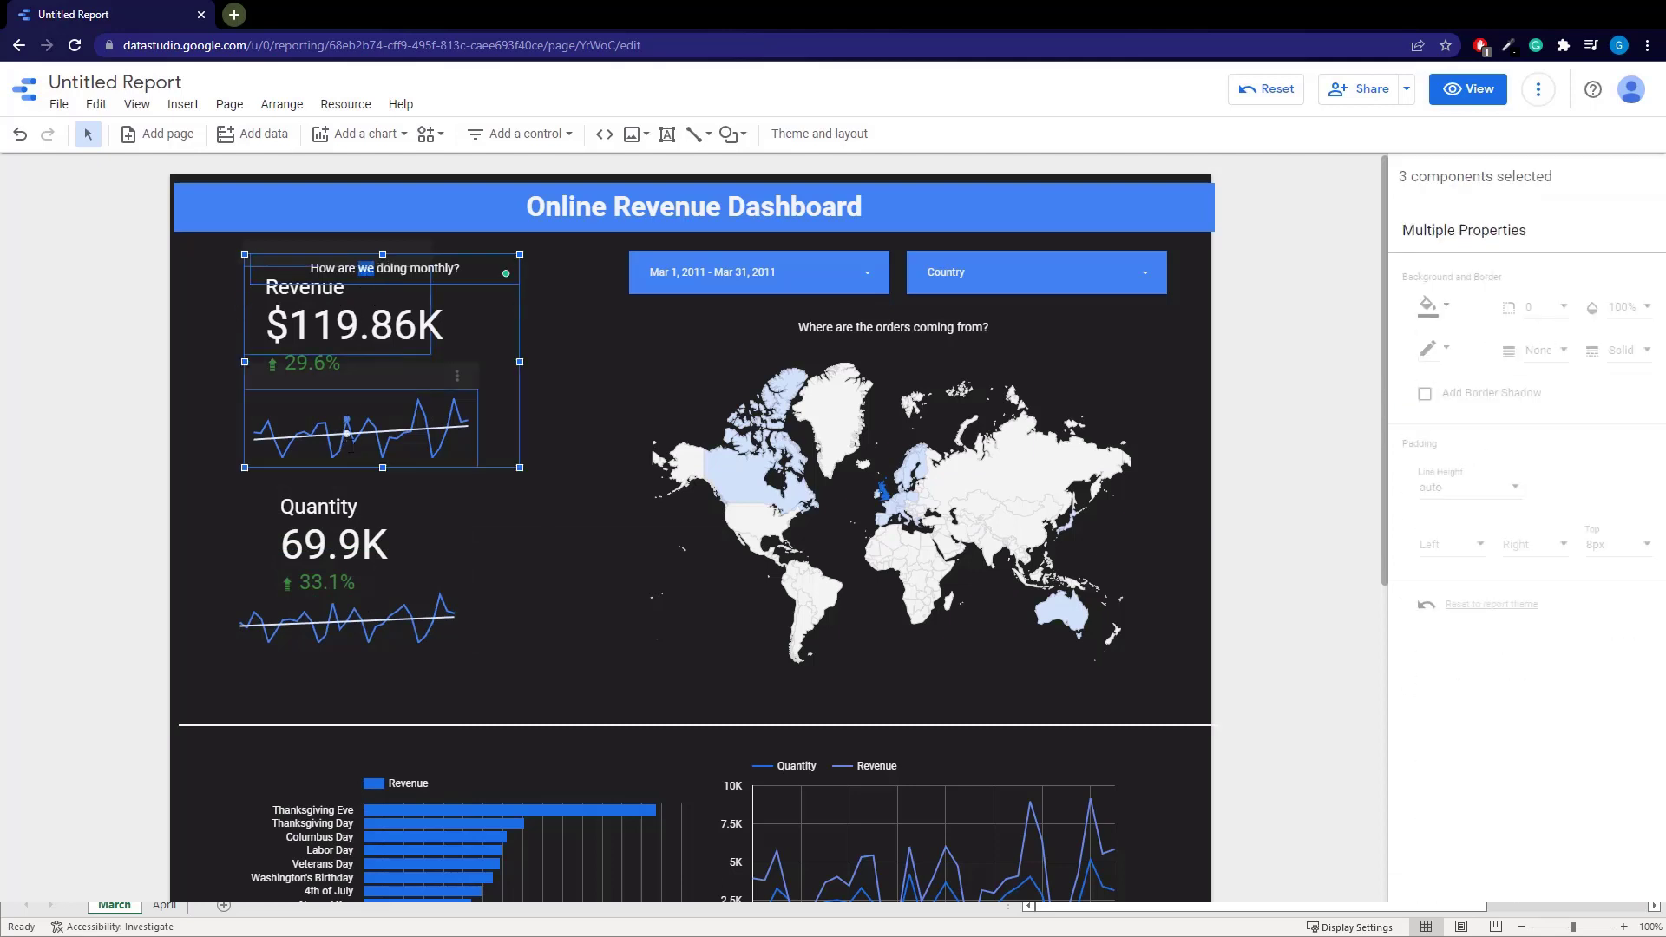
left_click(347, 531, "ctrl")
left_click(356, 618, "ctrl")
left_click(356, 618)
left_click(353, 513, "ctrl")
left_click(365, 428, "ctrl")
left_click(358, 304, "ctrl")
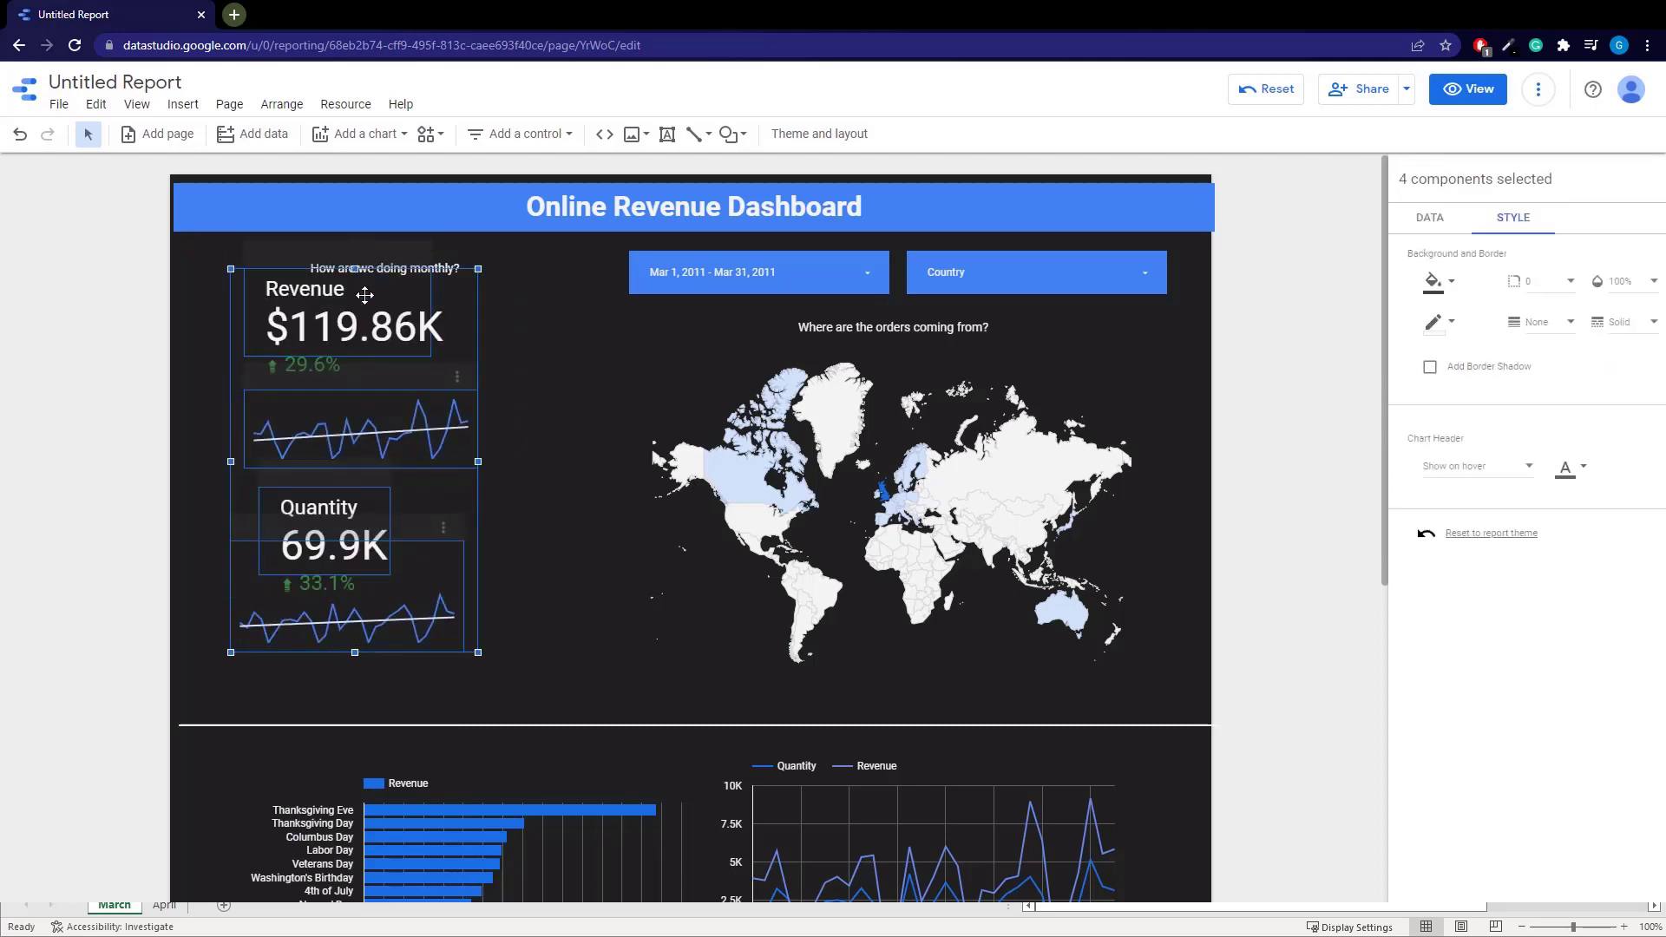
left_click_drag(357, 264, 376, 302)
Reduce the height of the date range and Country controls and move the geo chart's question heading up beneath them
left_click(748, 282)
left_click(1104, 302)
left_click_drag(760, 295, 764, 281)
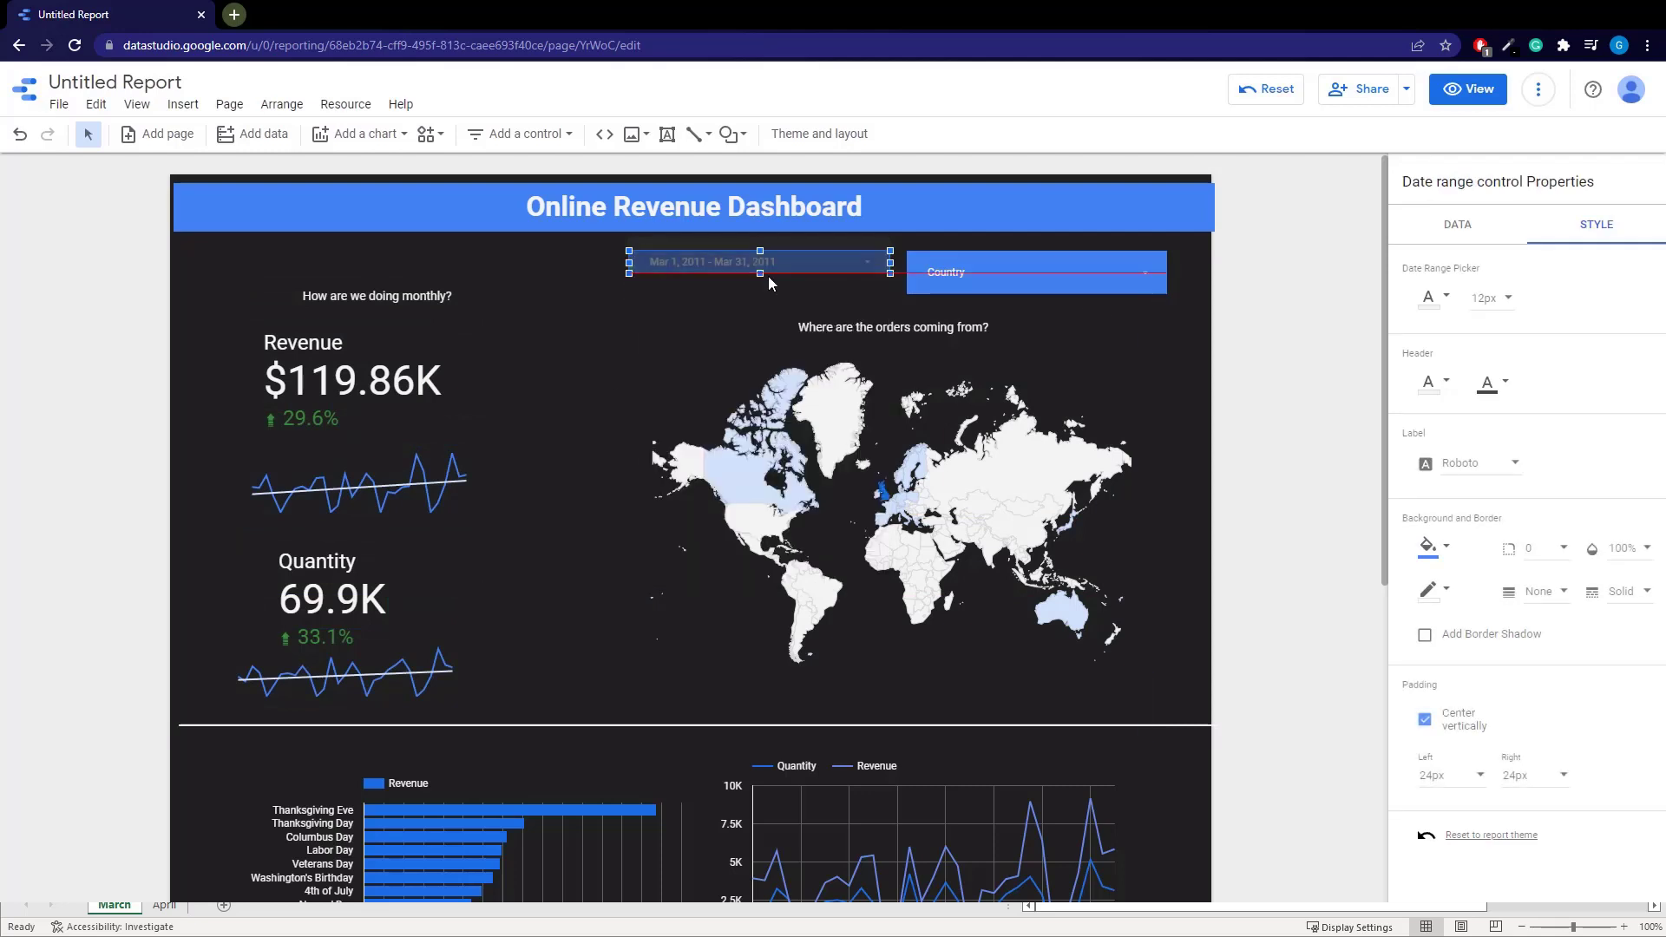
left_click(1029, 285)
left_click(1202, 299)
left_click_drag(1038, 295, 1036, 280)
left_click(894, 341)
left_click_drag(855, 329, 852, 308)
Shrink the Revenue and Quantity trend line charts in both width and height
left_click(331, 359)
left_click(366, 492)
left_click_drag(477, 524, 453, 503)
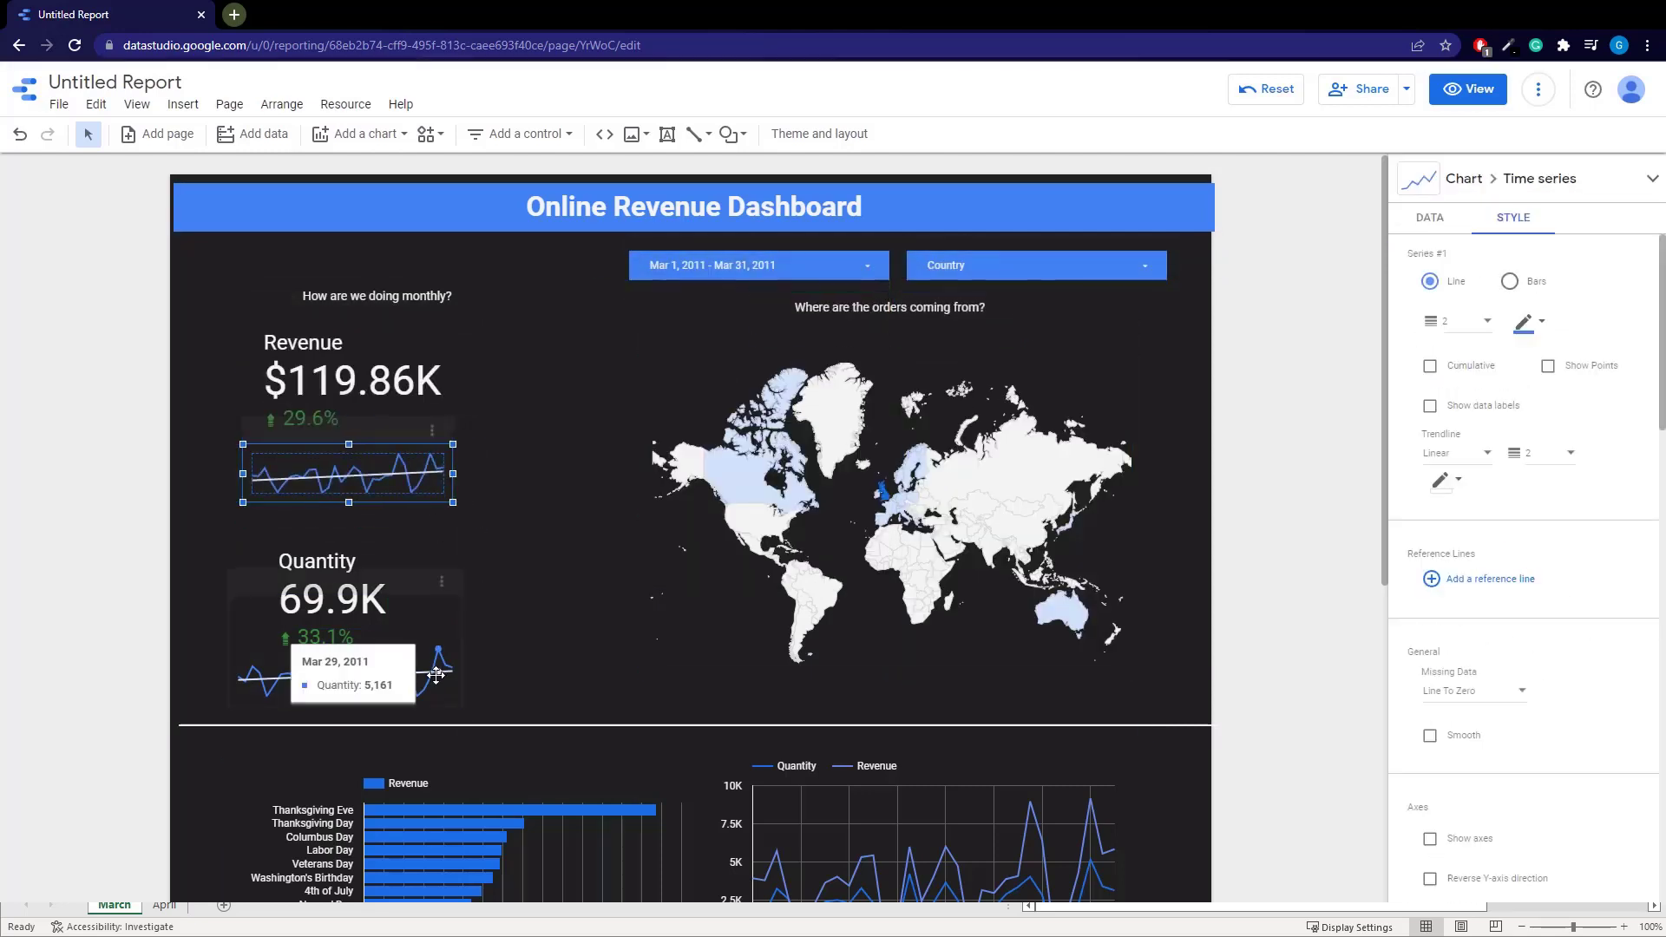
left_click(438, 673)
left_click_drag(462, 705, 439, 693)
Move the Quantity scorecard and its trend line up together, closer to the Revenue trend line
left_click(351, 592)
left_click(360, 646, "ctrl")
left_click_drag(354, 594, 361, 565)
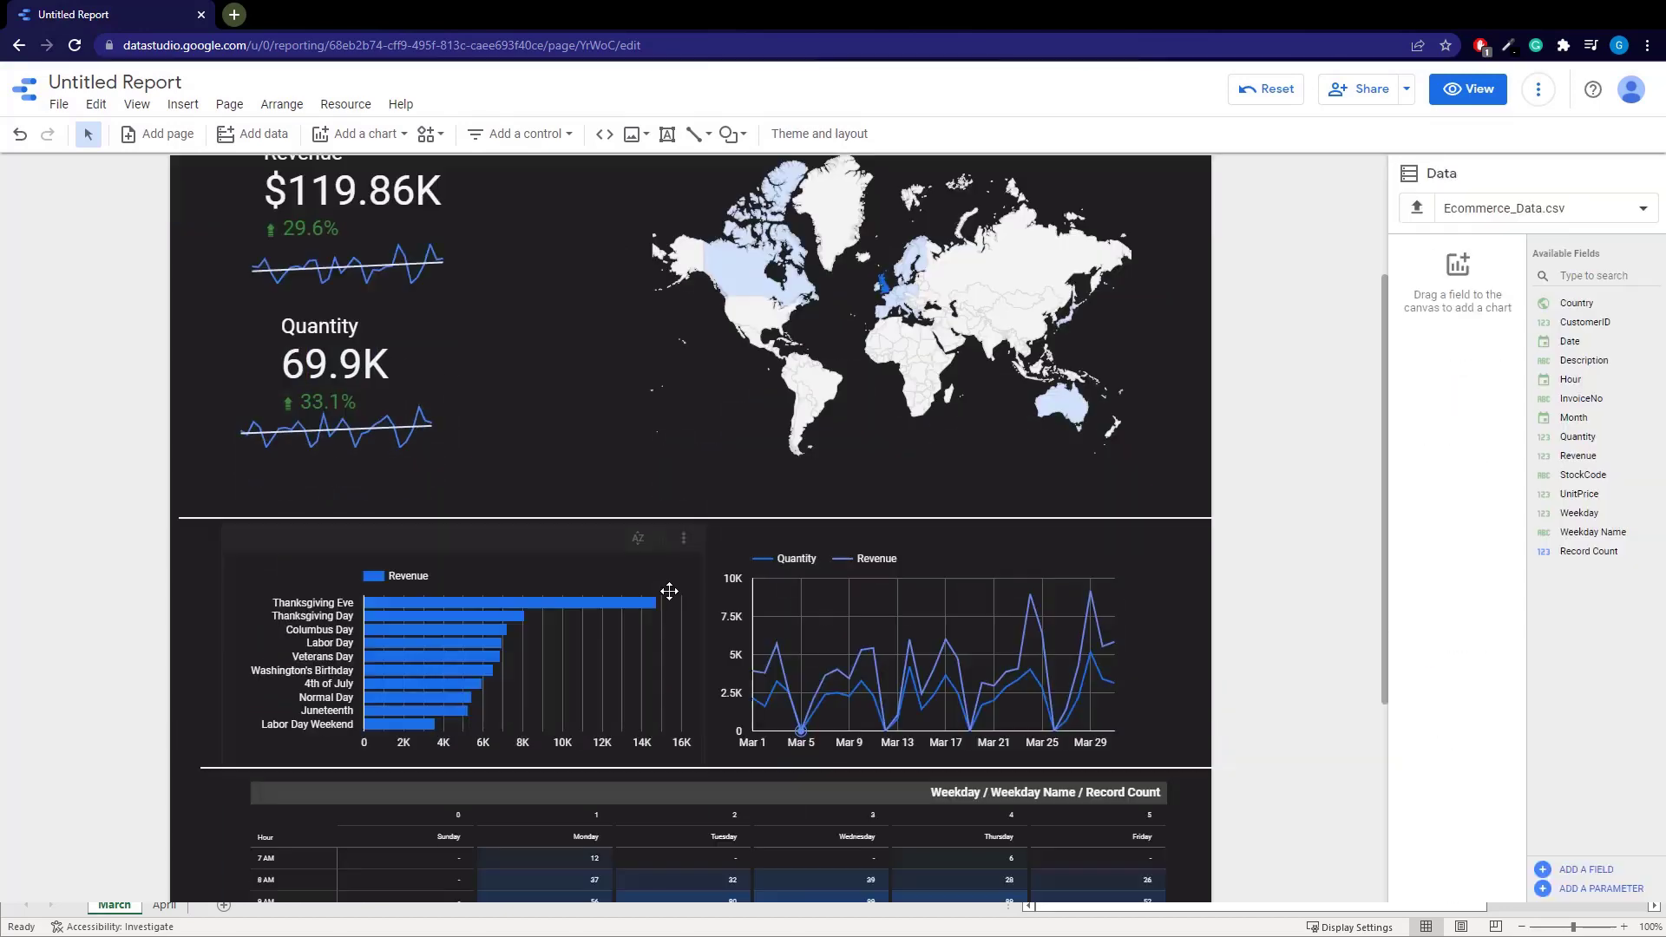
Examine the whole report layout from the title banner down to the heatmap, checking spacing and alignment
scroll(672, 600, "up", 4)
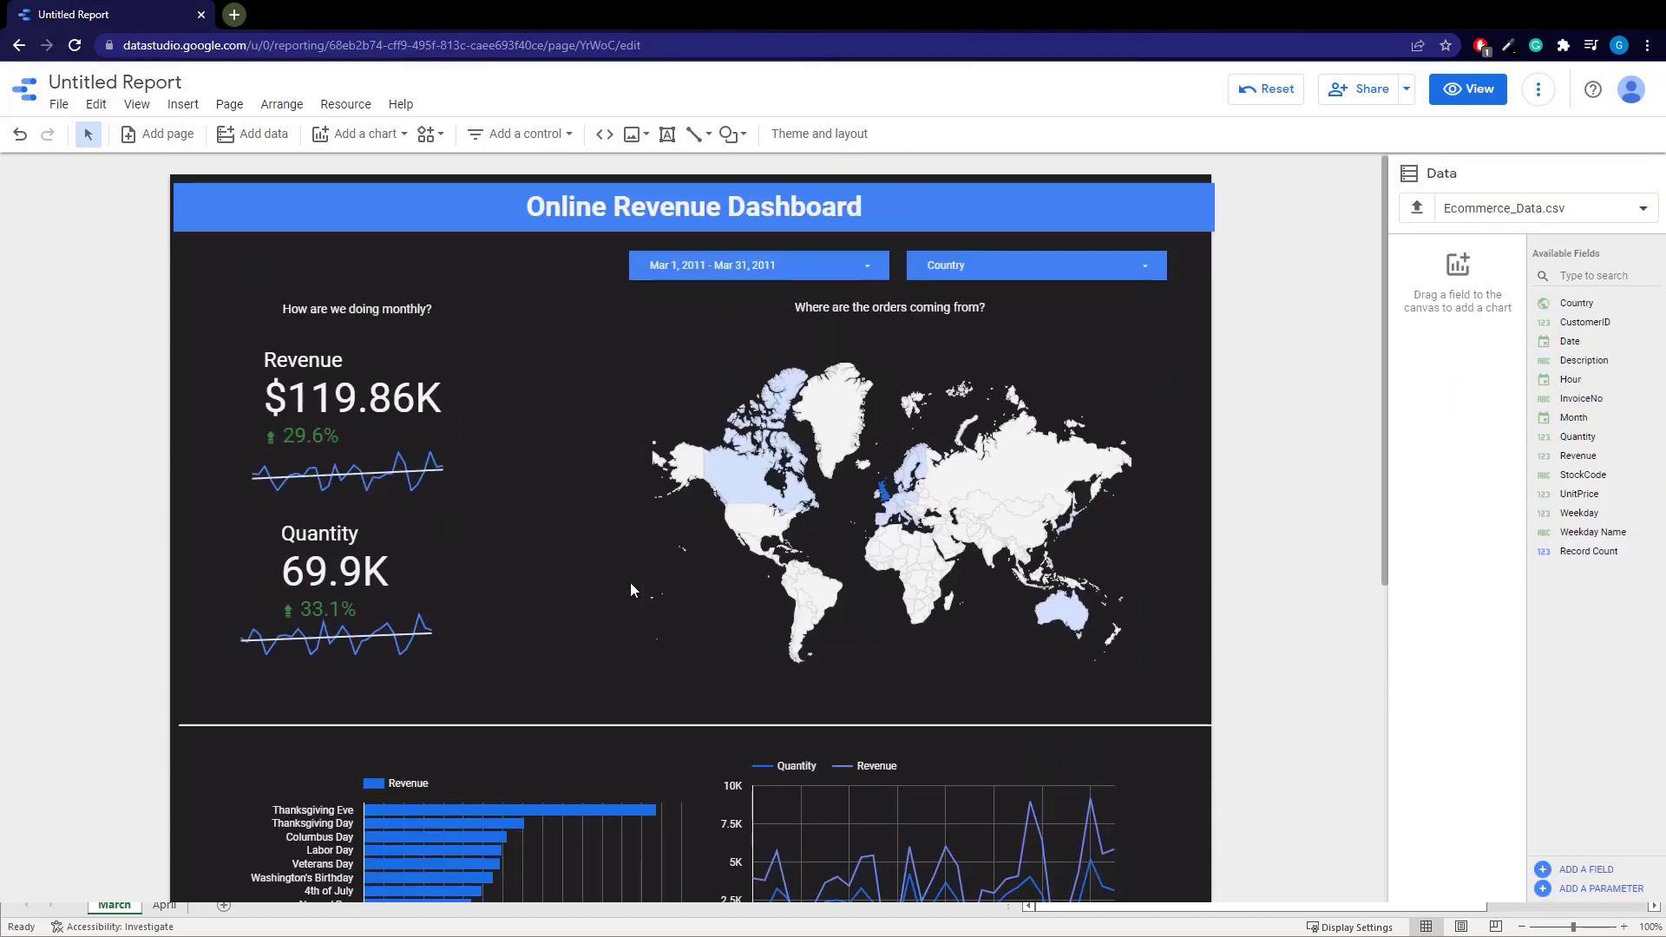
scroll(706, 576, "down", 2)
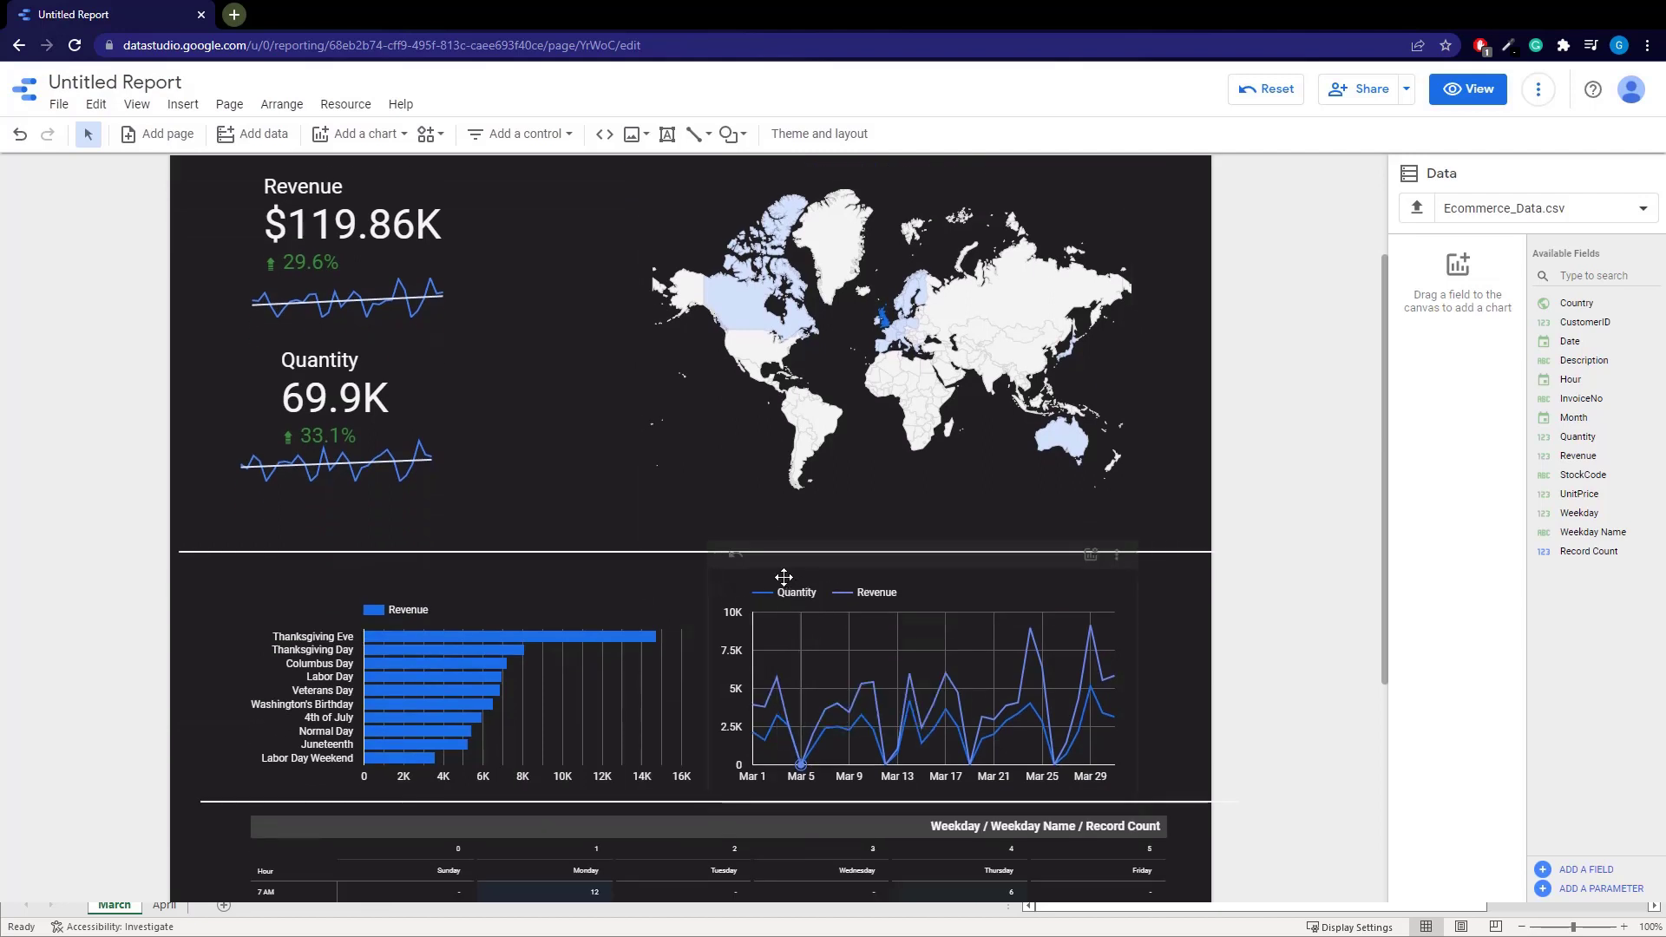
scroll(650, 451, "up", 1)
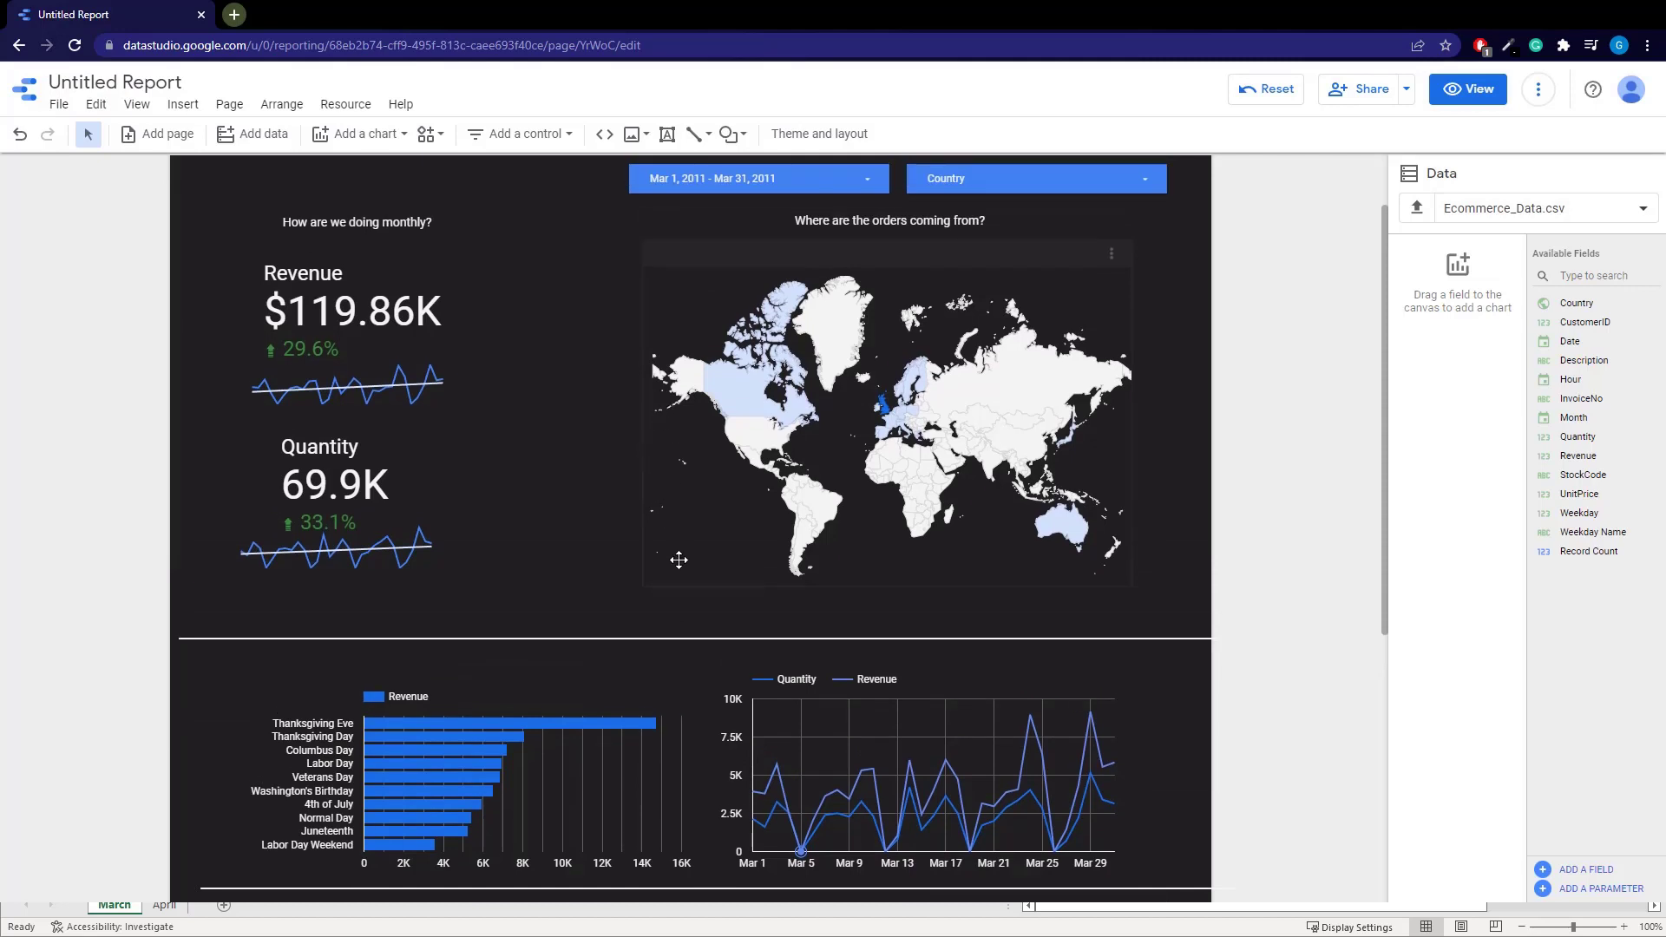
scroll(711, 326, "up", 1)
scroll(694, 532, "down", 2)
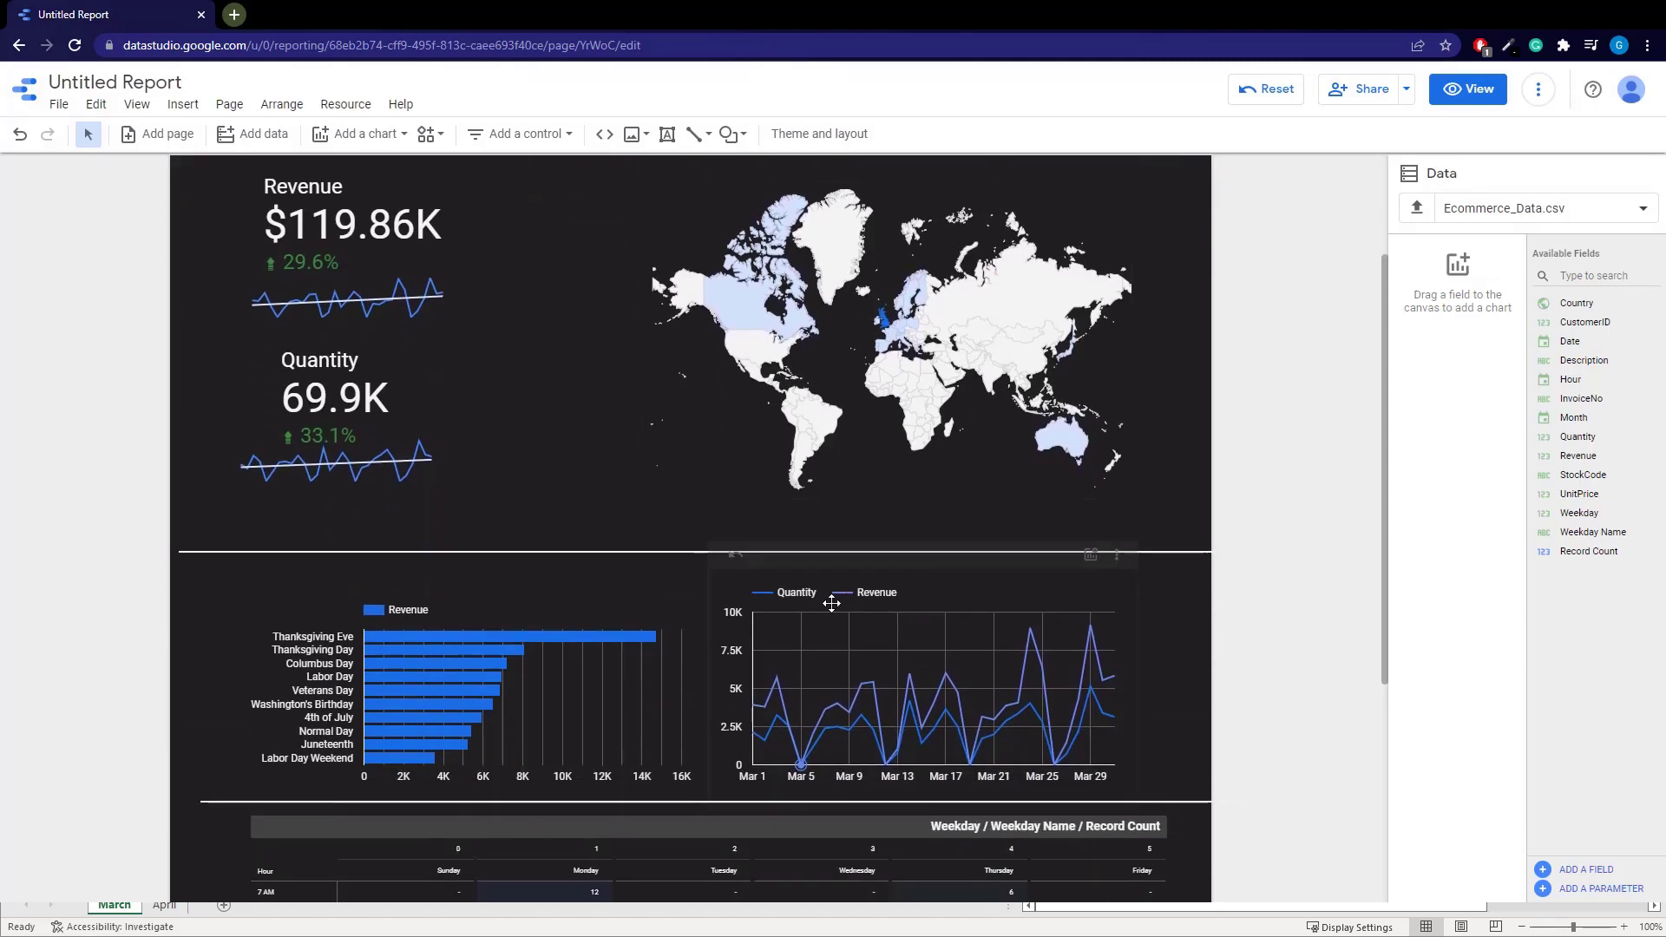
scroll(659, 488, "up", 2)
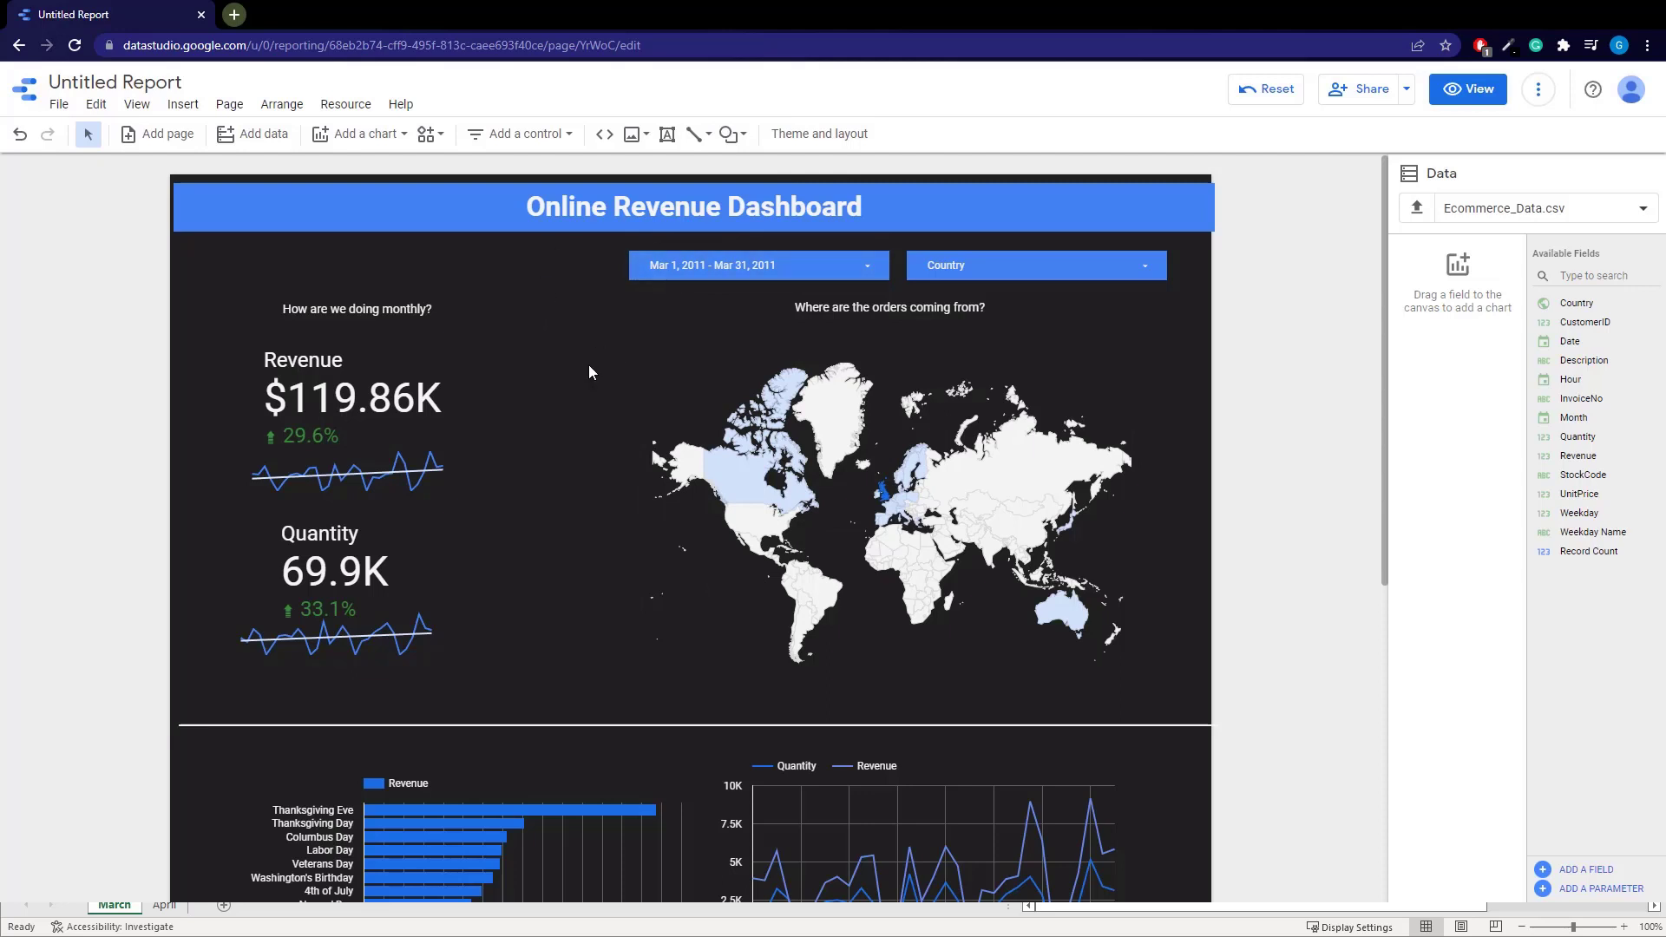
scroll(715, 395, "down", 4)
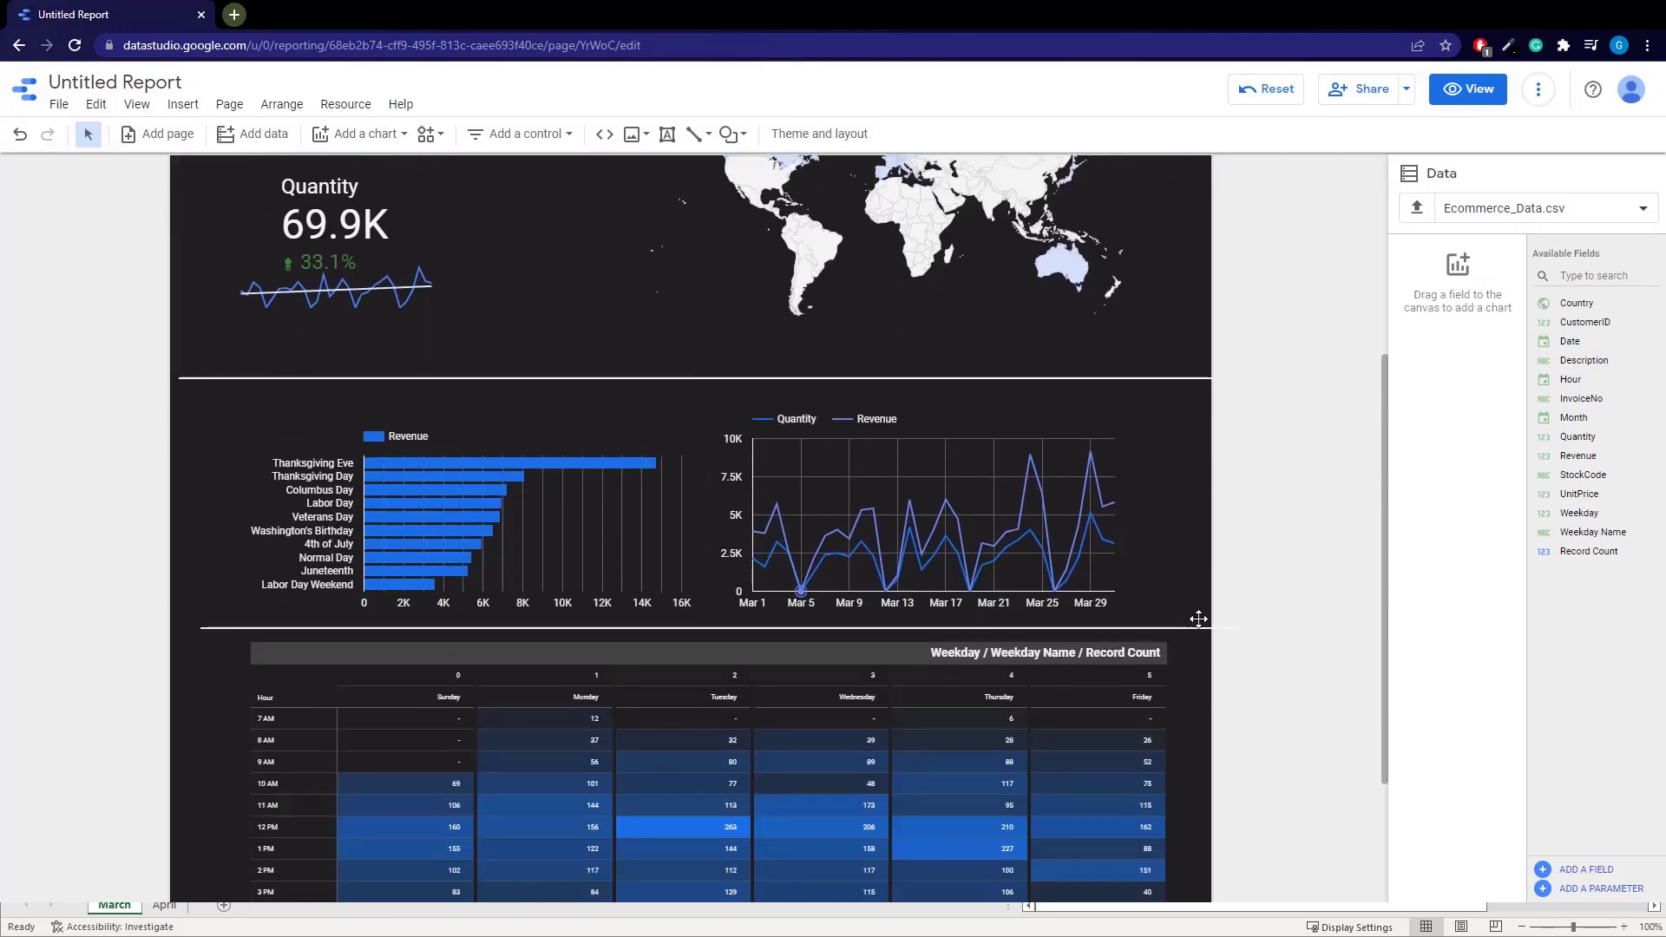
scroll(1291, 515, "up", 2)
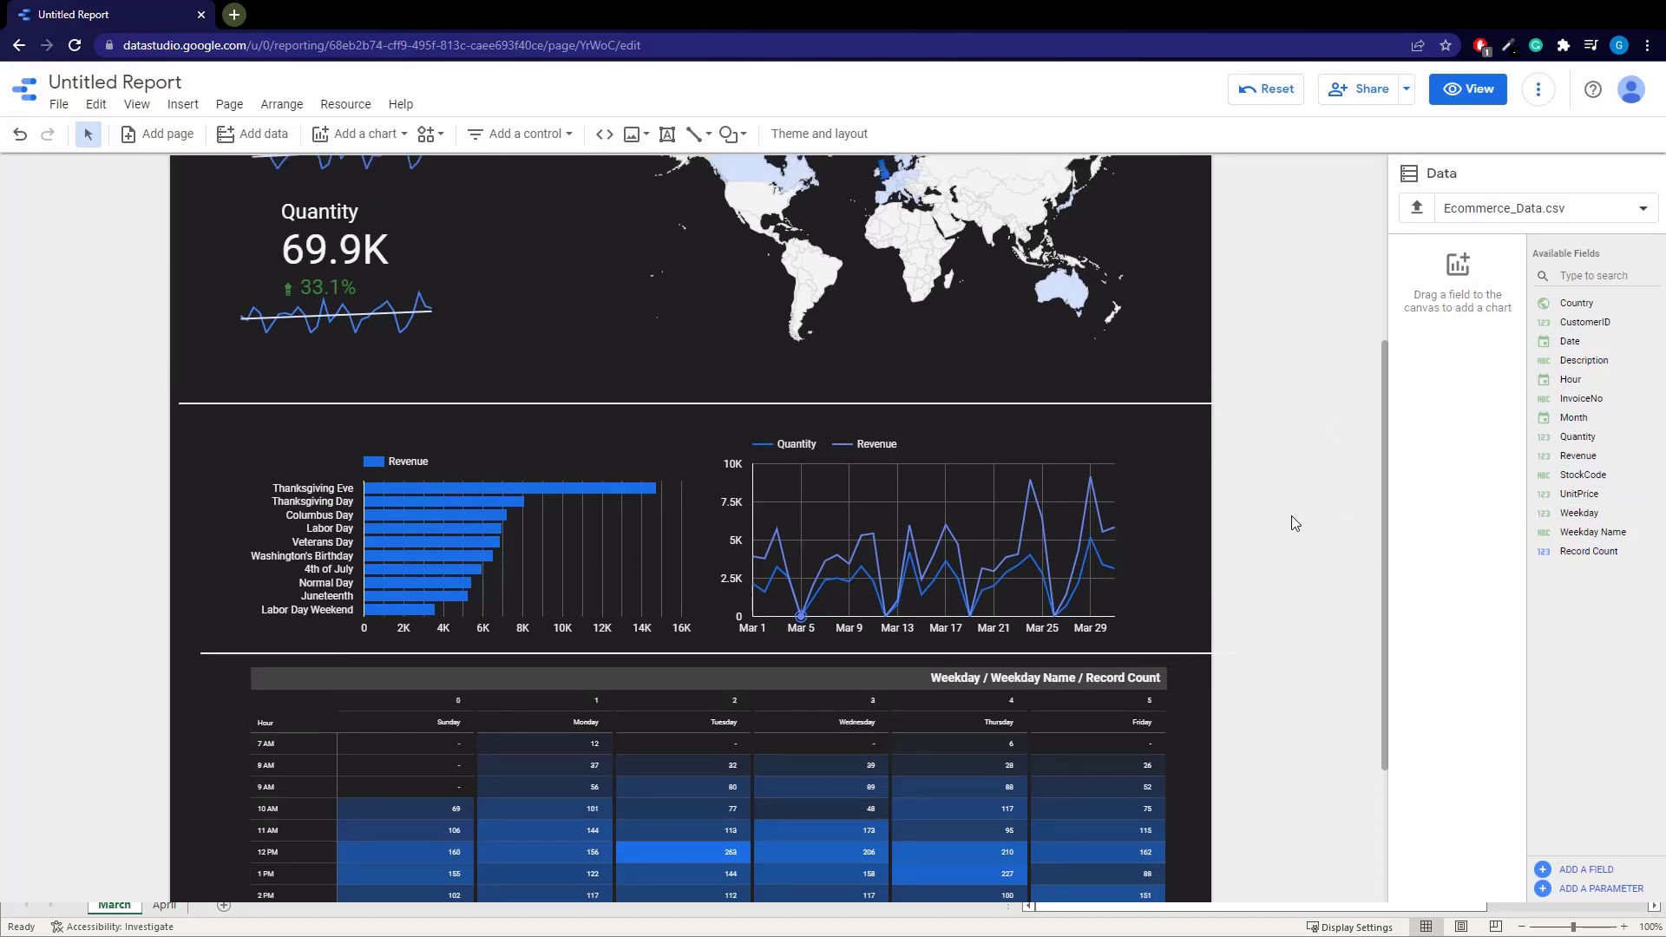
scroll(1236, 579, "down", 3)
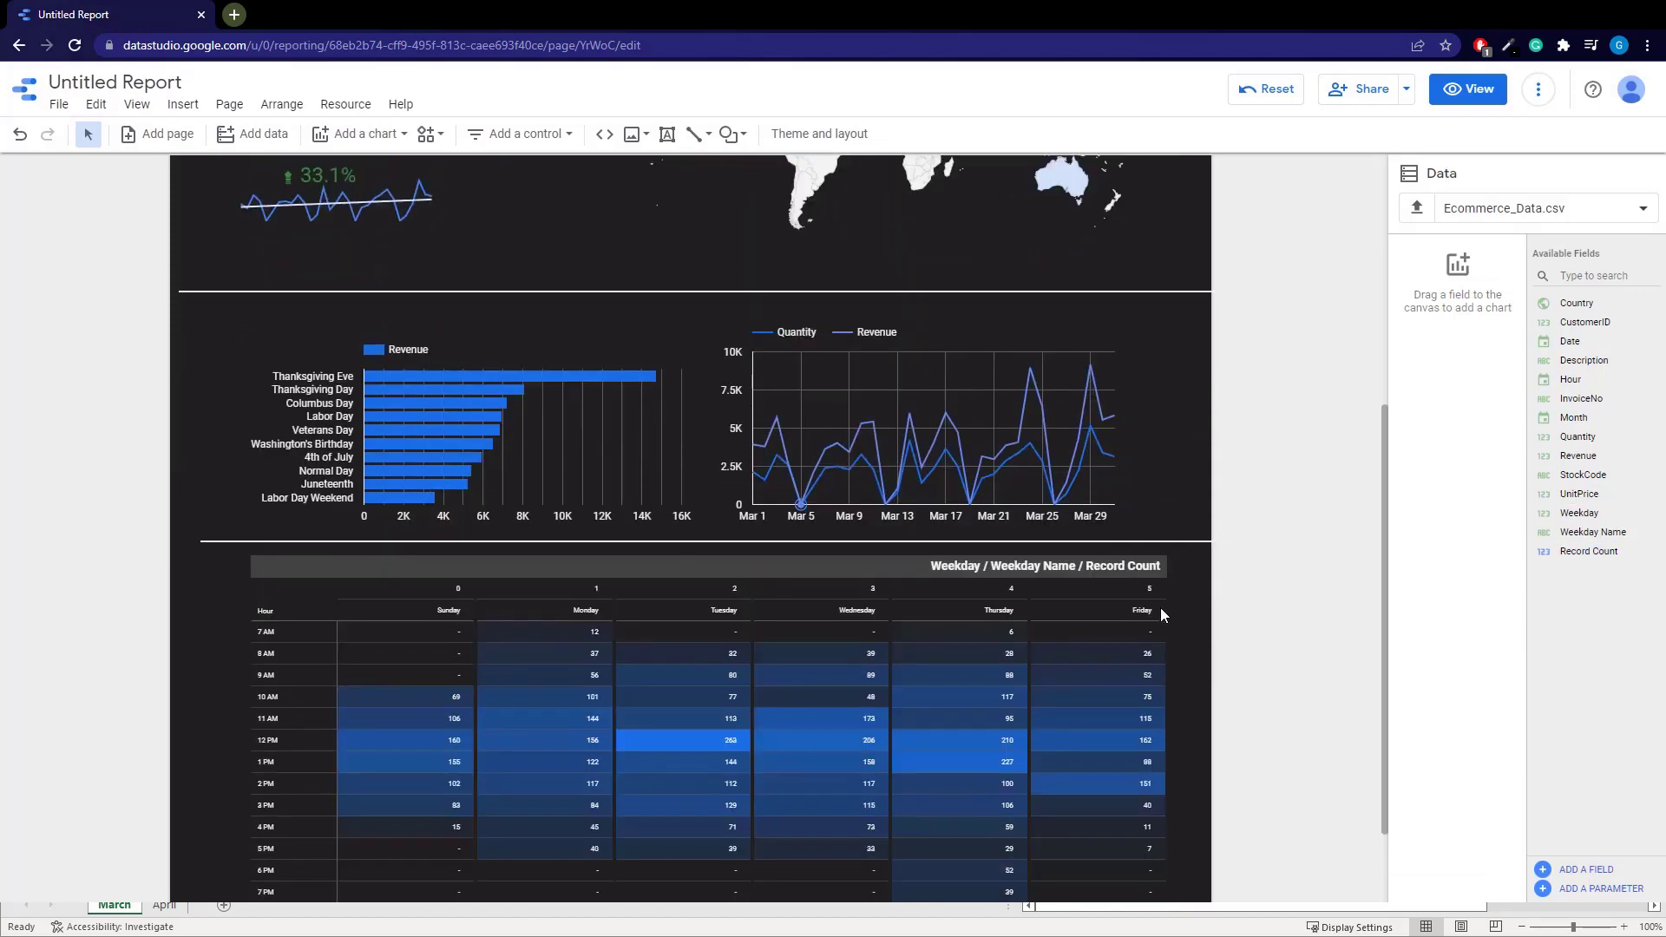
scroll(1173, 643, "down", 1)
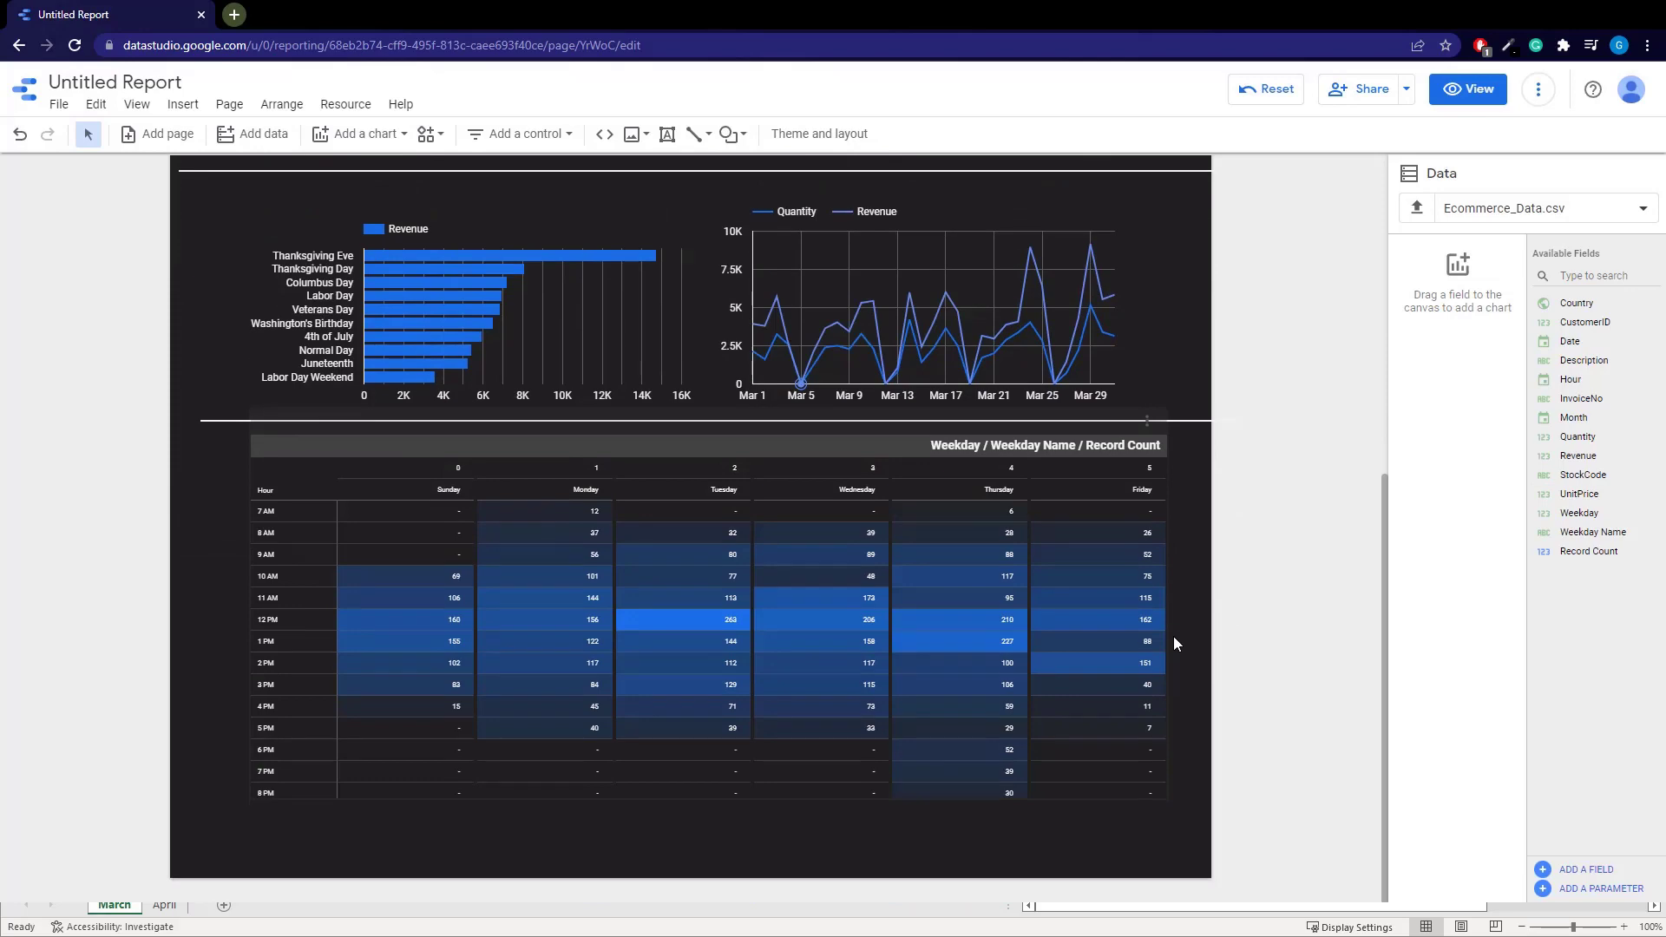
scroll(1275, 503, "up", 3)
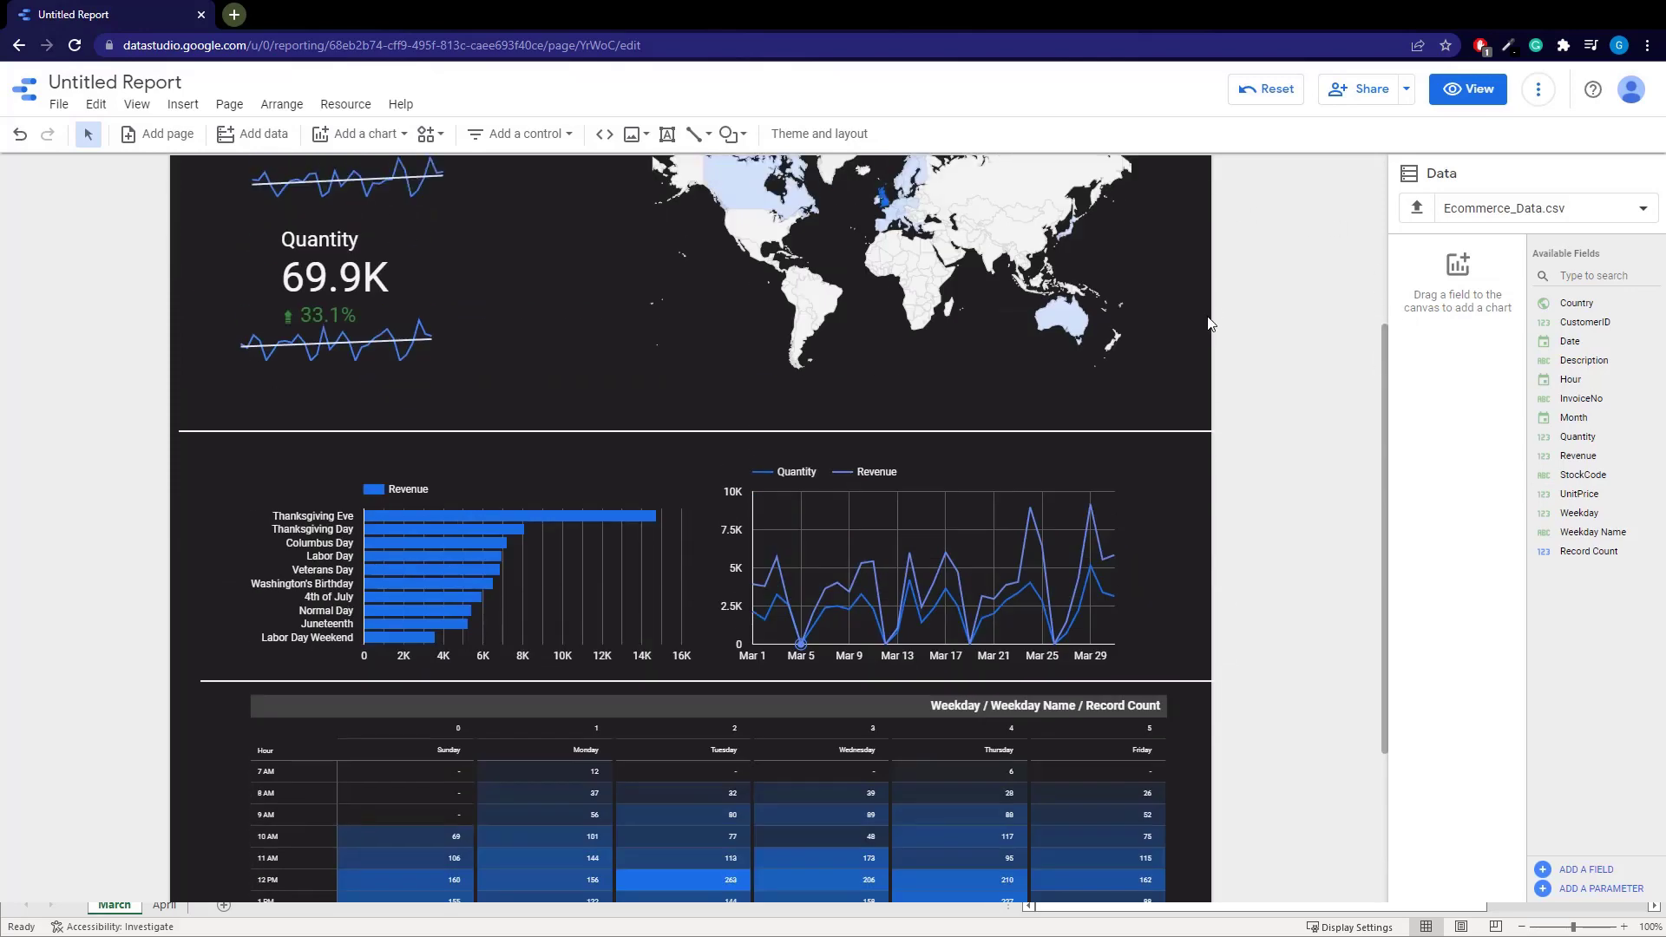
scroll(640, 506, "up", 2)
Move the heatmap table down to leave more space beneath the second divider line
left_click(229, 104)
left_click(288, 130)
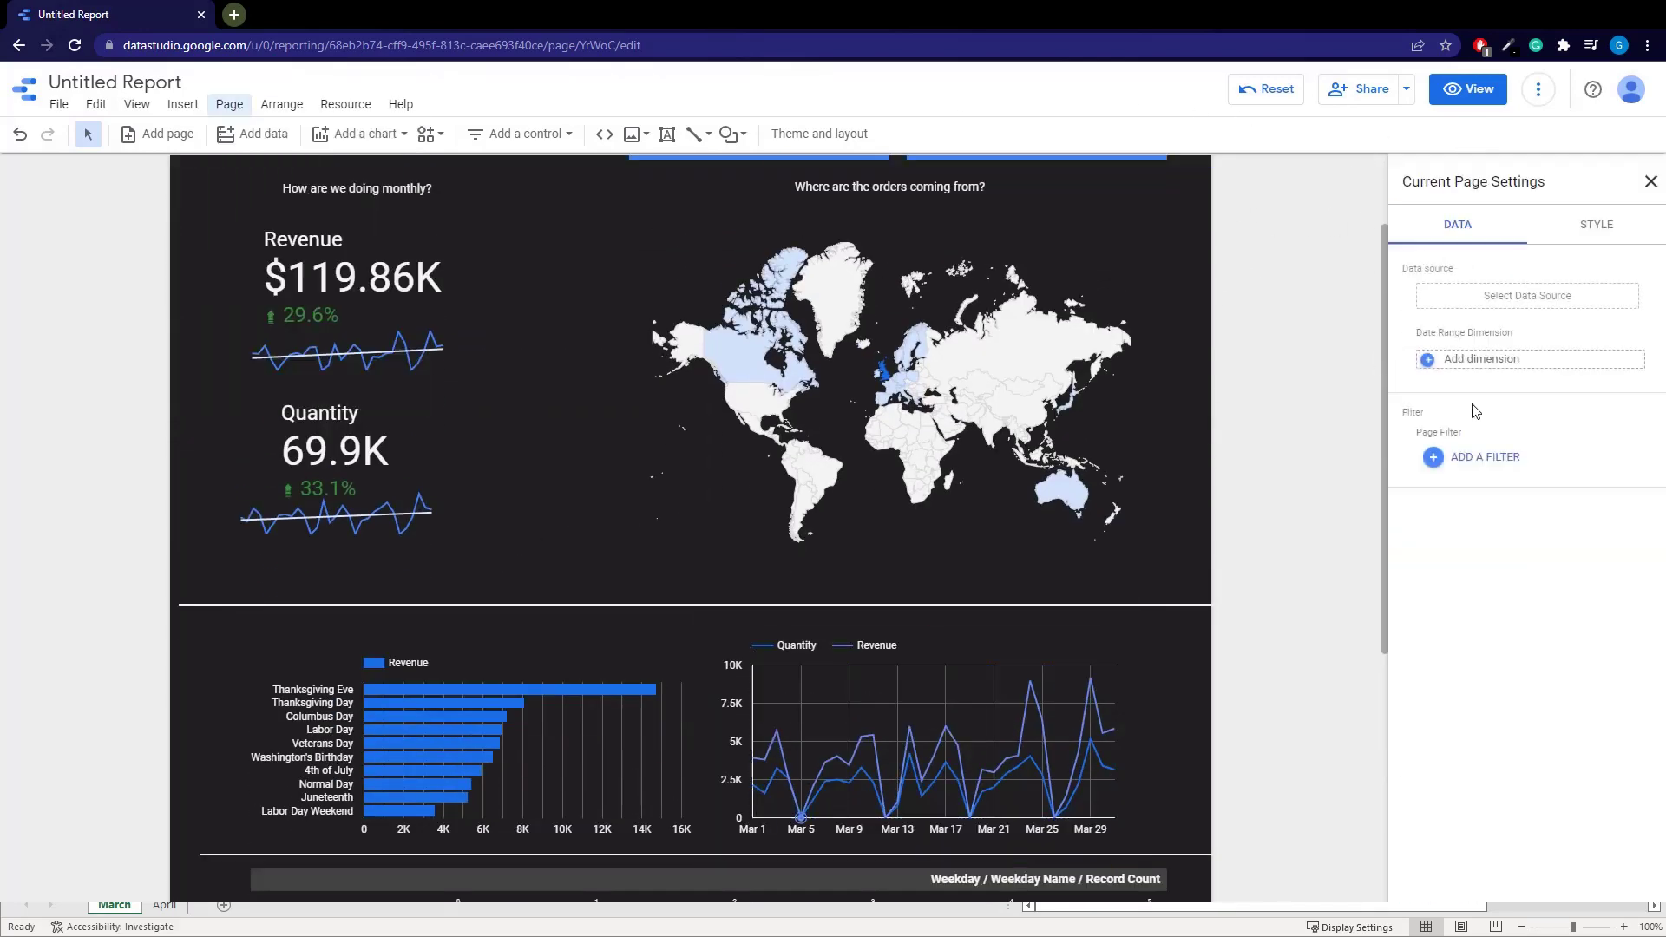
left_click(1293, 472)
scroll(1123, 536, "down", 3)
left_click_drag(1120, 642, 1119, 740)
scroll(419, 351, "up", 4)
Duplicate the white divider lines to form one closely spaced pair above the charts and another pair below them
left_click(521, 724)
scroll(520, 564, "down", 3)
left_click(538, 715, "ctrl")
left_click(527, 465)
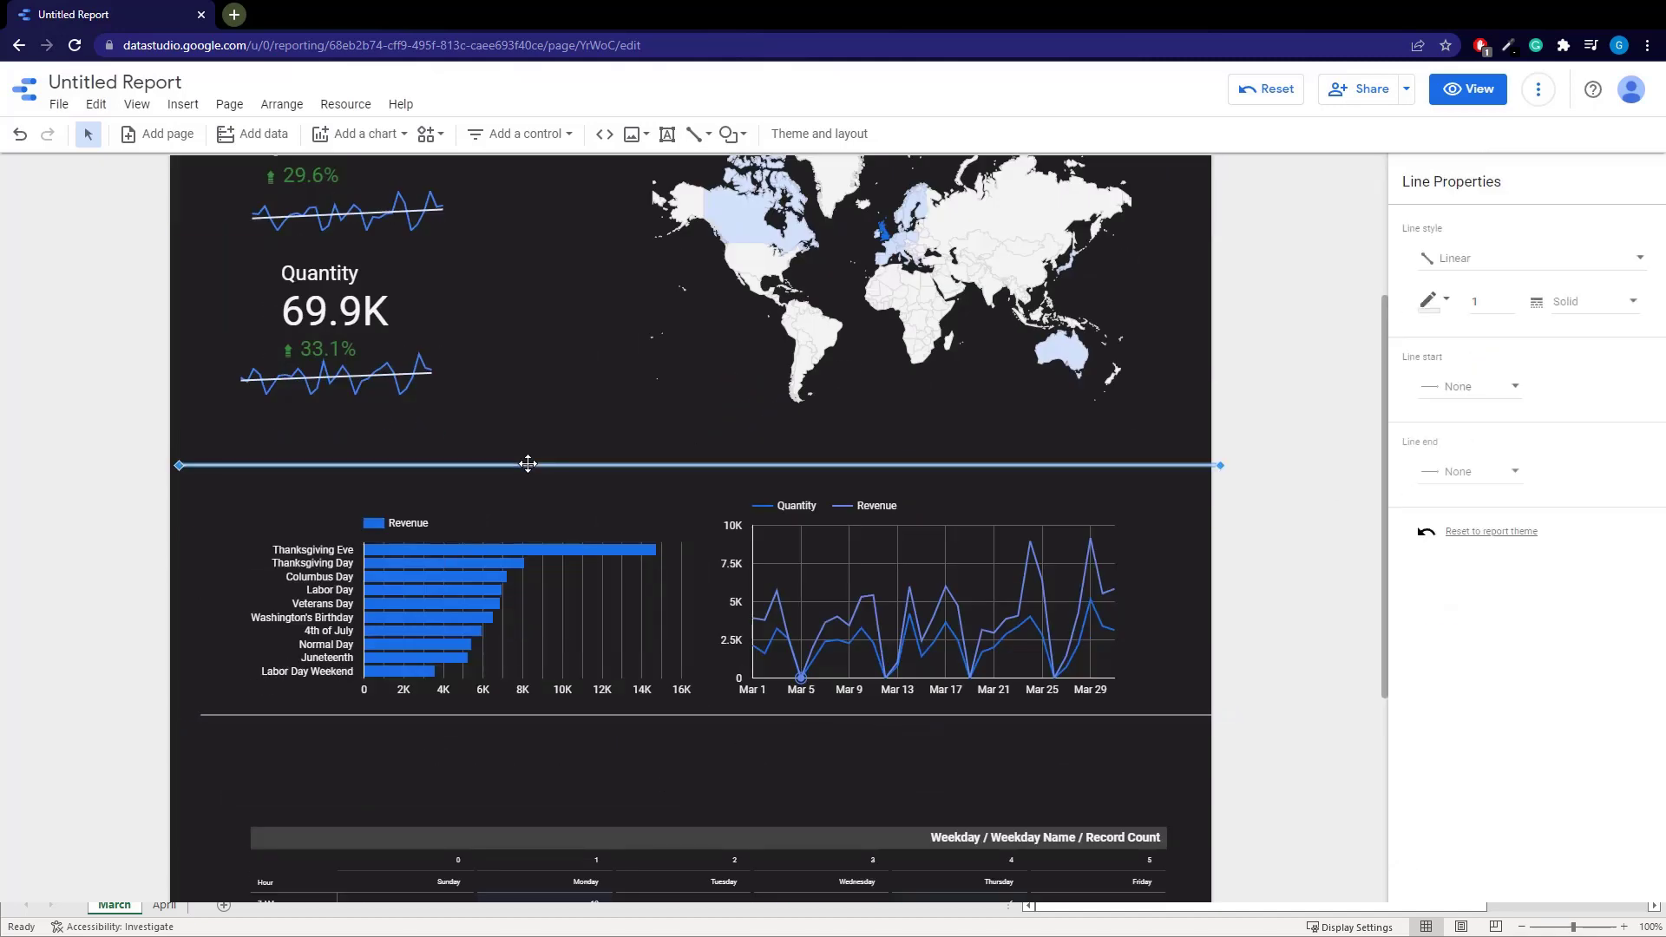
key("ctrl+v")
left_click(1078, 600)
scroll(550, 621, "up", 3)
left_click(550, 621)
scroll(550, 621, "down", 3)
key("ctrl+v")
mouse_move(607, 715)
left_mouse_down()
mouse_move(607, 748)
mouse_move(612, 720)
left_mouse_up()
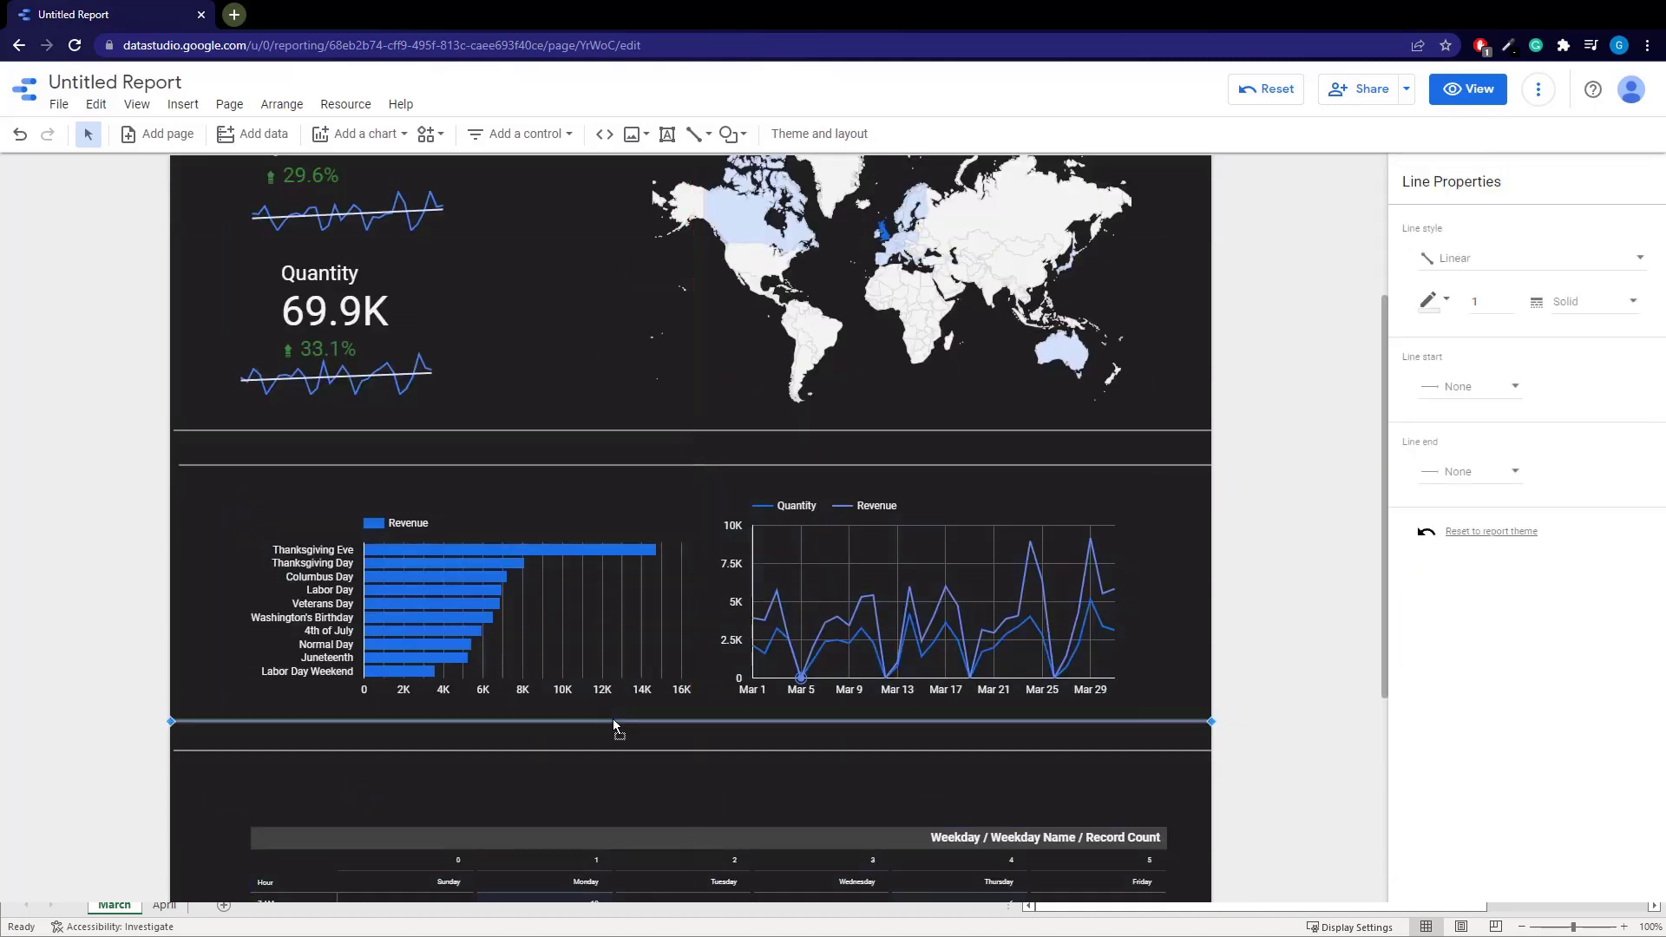
Move the lower pair of divider lines down together, closer to the heatmap
scroll(673, 679, "down", 2)
left_click_drag(624, 465, 660, 533)
scroll(674, 678, "down", 1)
left_click(663, 461)
left_click(663, 490, "ctrl")
Nudge the holiday revenue bar chart slightly left and delete the Quantity and Revenue time series chart beside it
left_click_drag(530, 262, 521, 274)
left_click_drag(898, 284, 893, 338)
key("Delete")
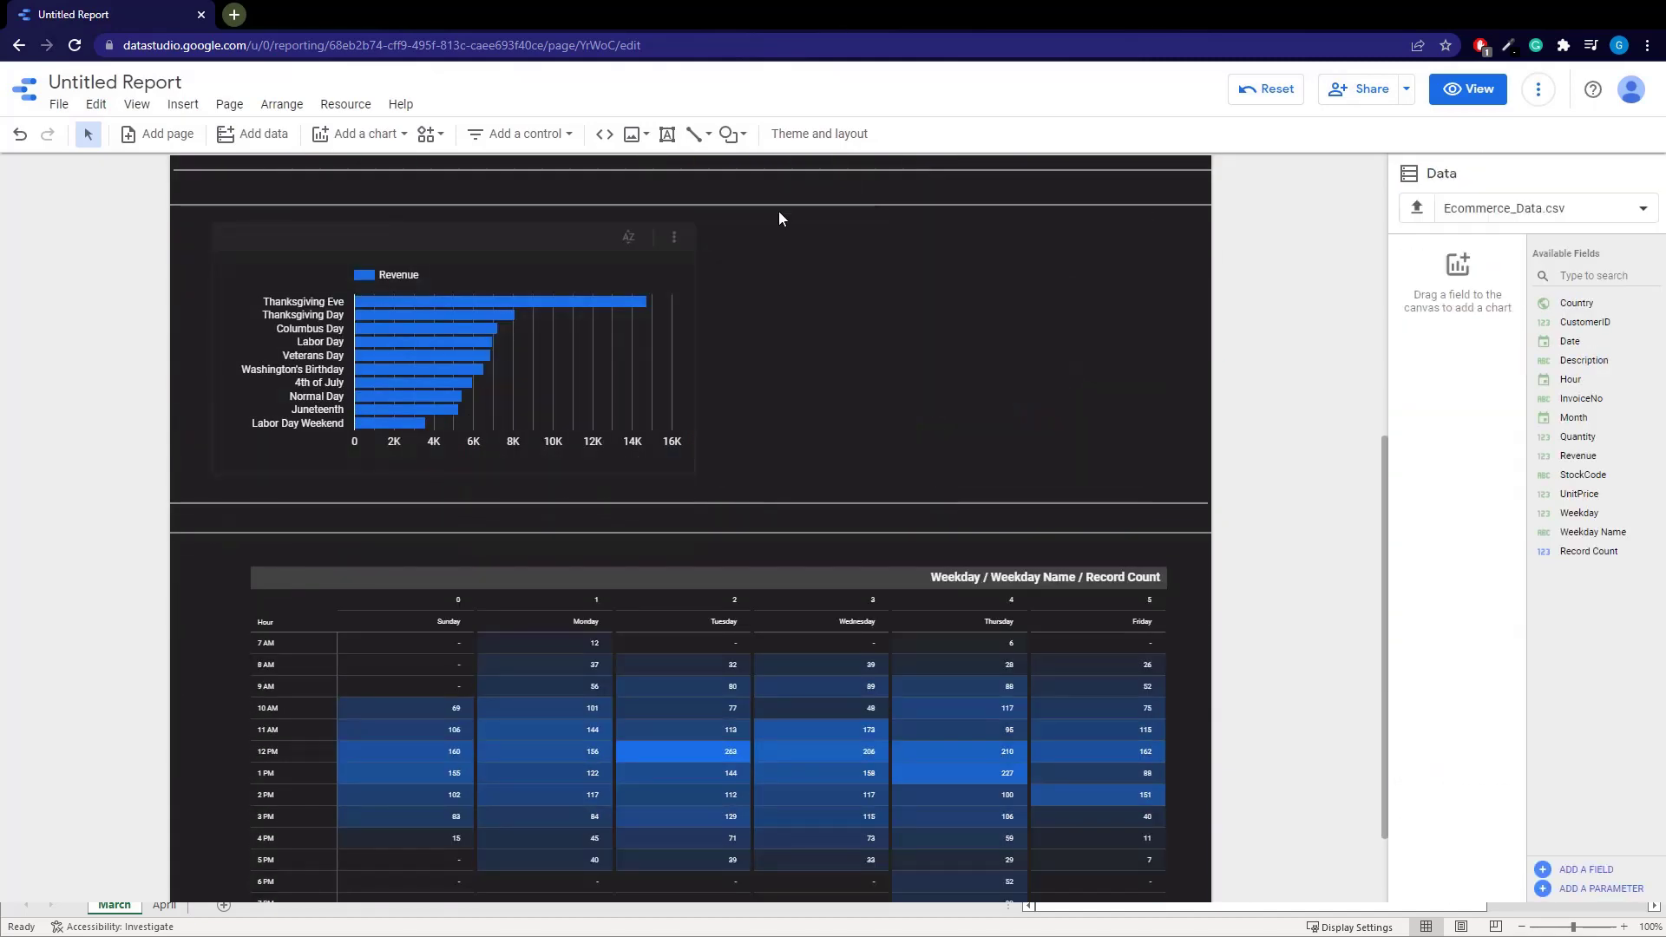
scroll(1173, 566, "up", 4)
left_click(182, 104)
left_click(229, 151)
left_click(923, 734)
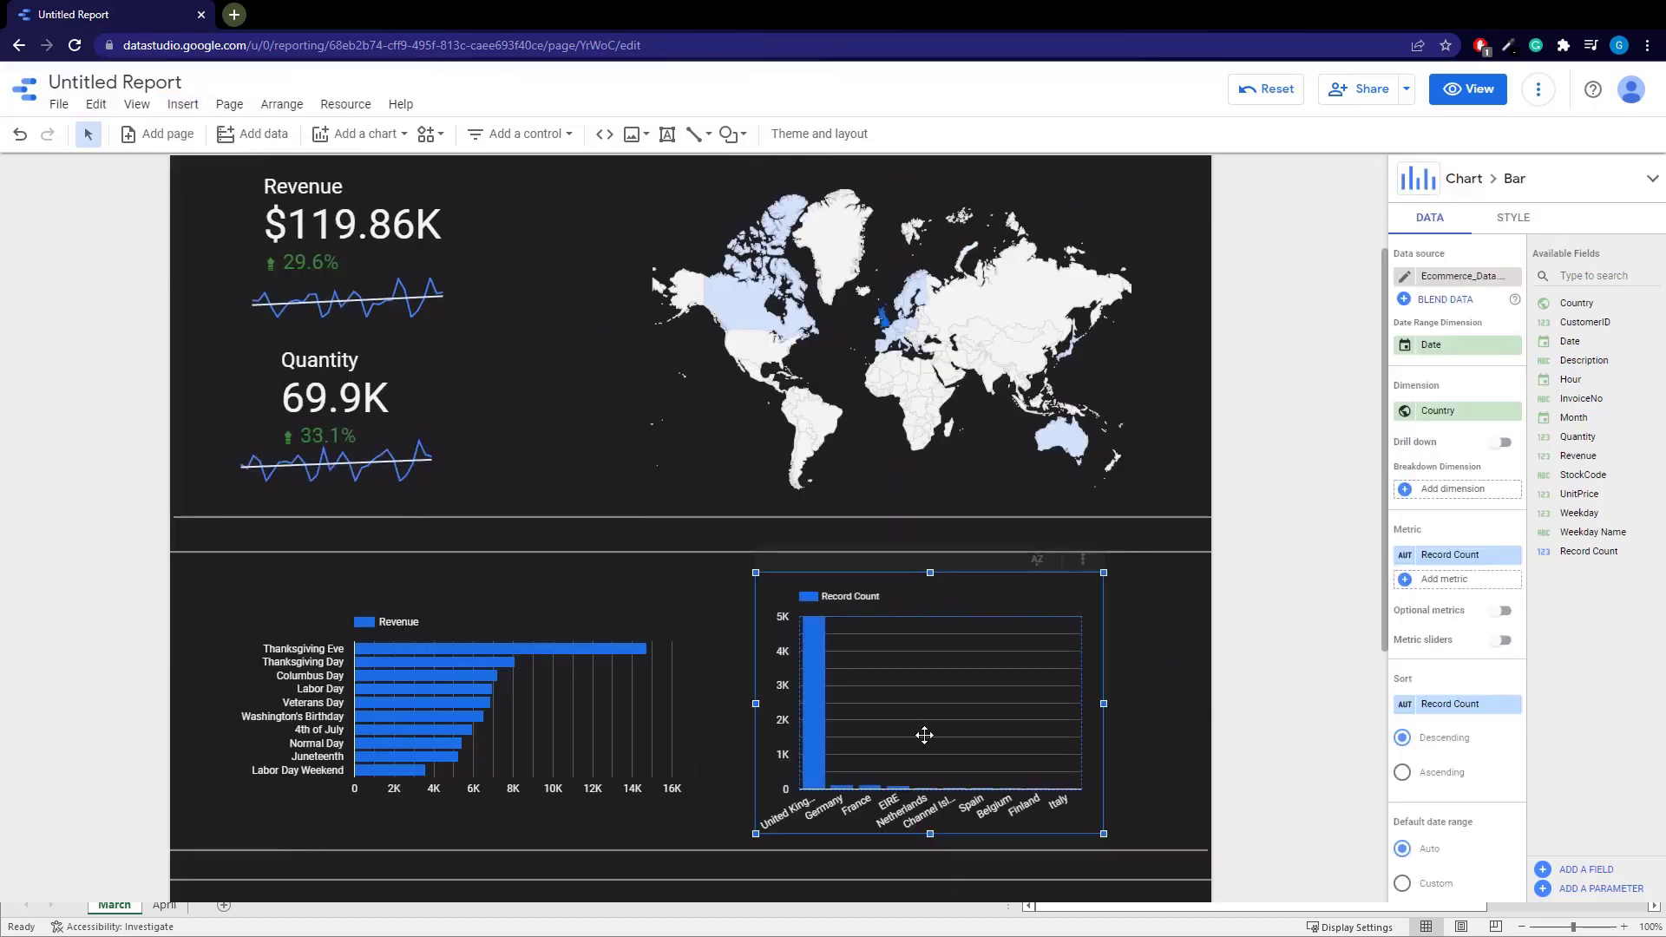
key("Delete")
Create a chart from the Description field beside the holiday chart and make it a horizontal bar chart
left_click_drag(1584, 360, 871, 645)
left_click_drag(972, 685, 886, 614)
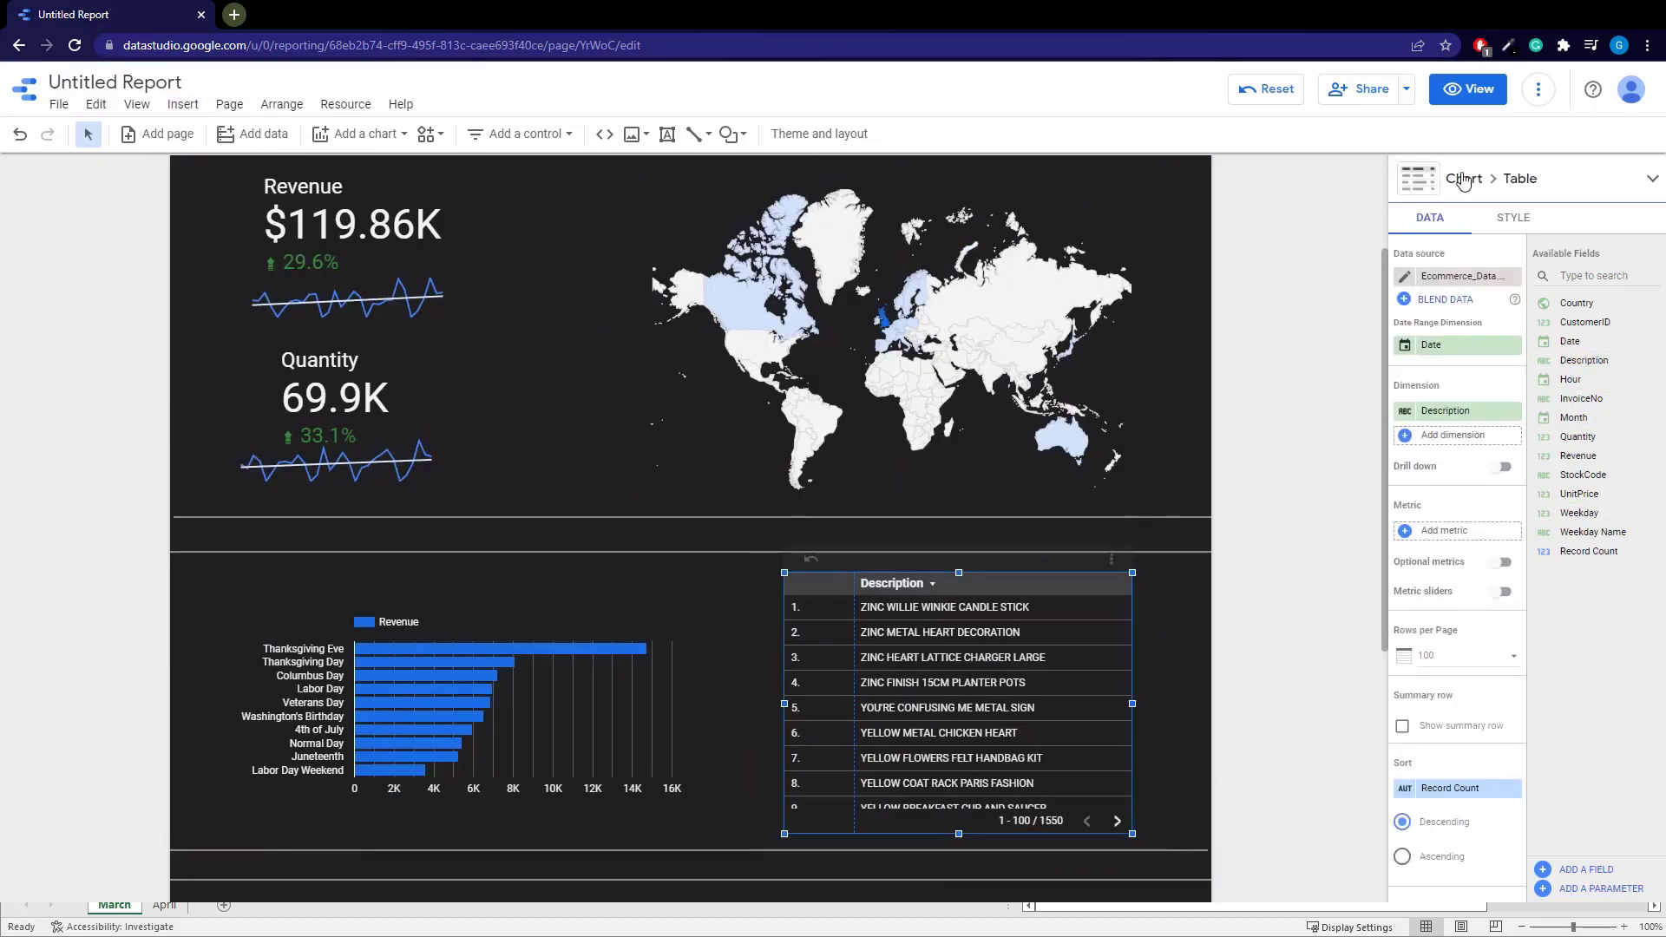
left_click(1463, 175)
left_click(1636, 247)
Make the product bar chart wider and shorter, and replace its metric with Revenue
left_click_drag(830, 704, 935, 704)
left_click_drag(1132, 834, 1160, 797)
scroll(1461, 699, "down", 2)
left_click_drag(1578, 660, 1458, 586)
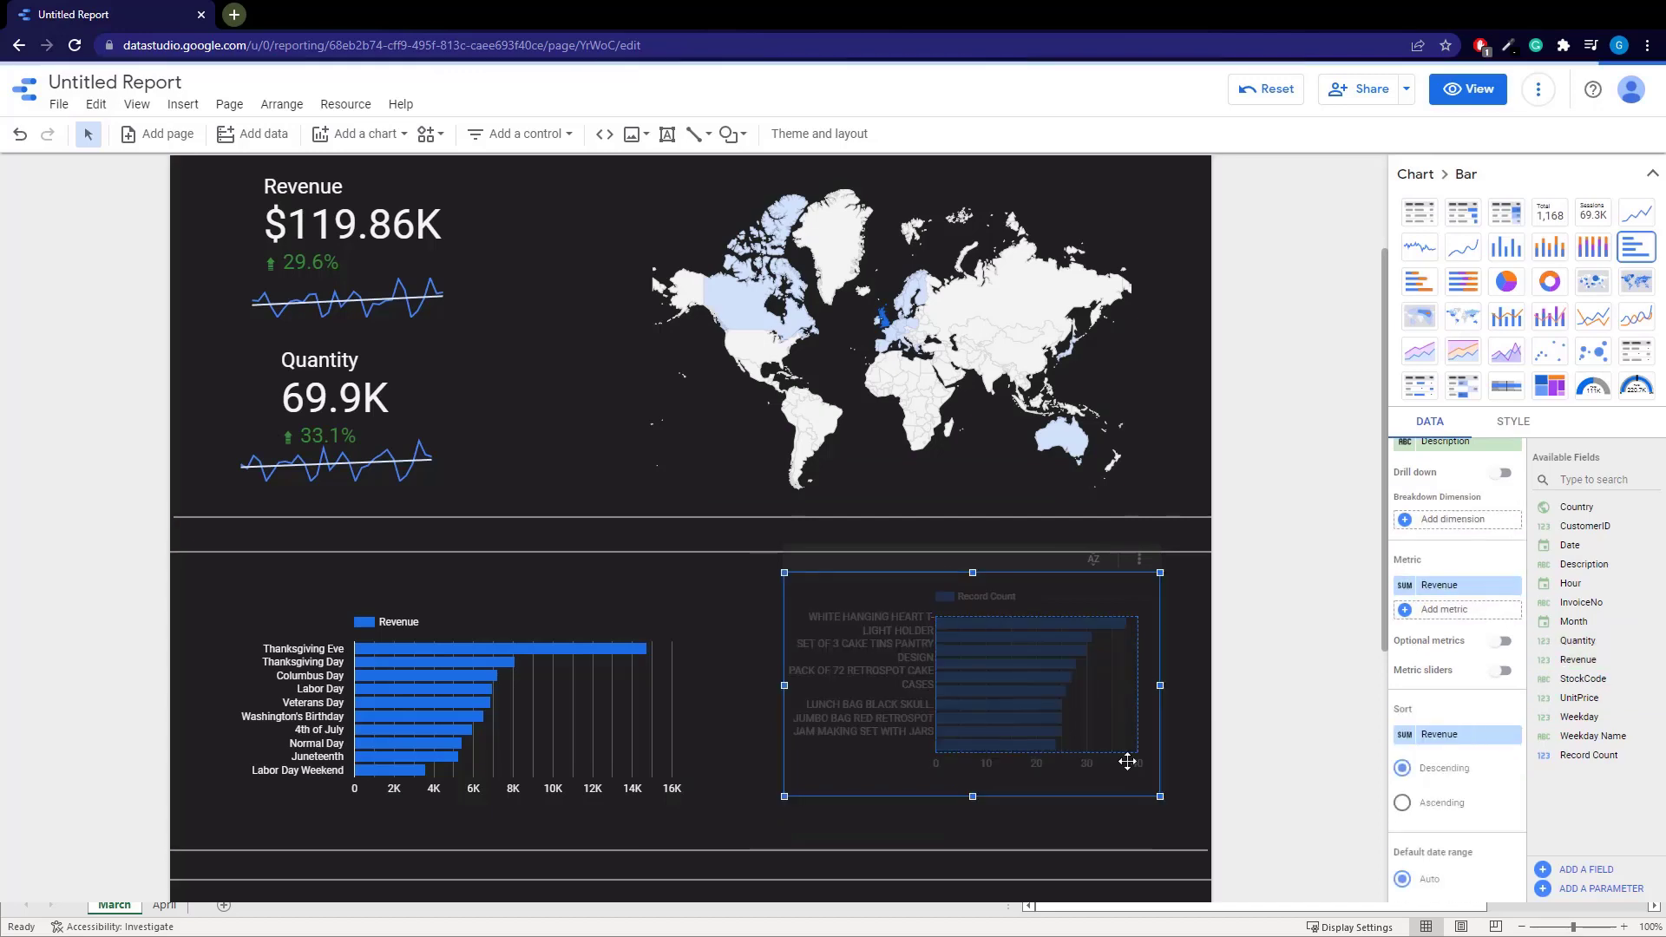
Widen the product bar chart towards the holiday chart and set its axis font size to 10px
scroll(1127, 762, "down", 1)
left_click_drag(784, 710, 768, 744)
left_click(1652, 173)
left_click(1513, 217)
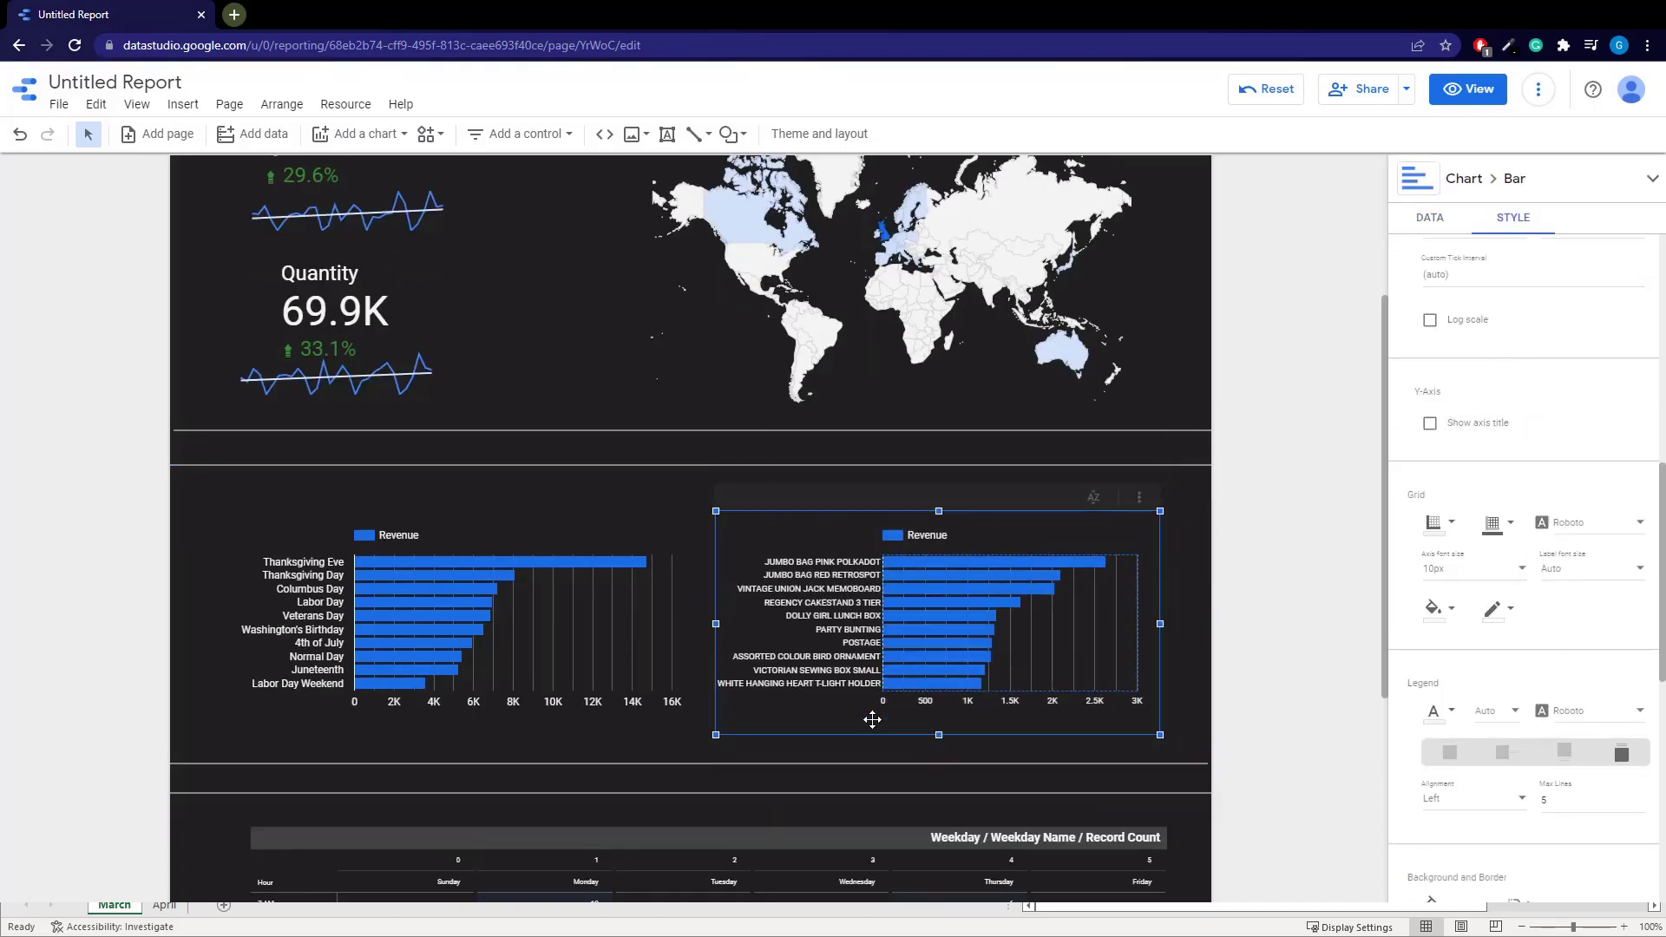
Copy the "How are we doing monthly?" heading above the holiday chart and change it to "What day do we make the most money on average?"
scroll(555, 607, "up", 3)
left_click(395, 297)
key("ctrl+c")
key("ctrl+v")
left_click_drag(393, 298, 475, 744)
double_click(485, 755)
left_click_drag(520, 756, 277, 756)
type("What day do we make the most money on average?")
Place another heading copy above the product chart and change its text to "What product makes the most money?"
left_click(520, 780)
key("ctrl+v")
left_click_drag(401, 317, 867, 757)
double_click(992, 762)
type("What product makes the most money?")
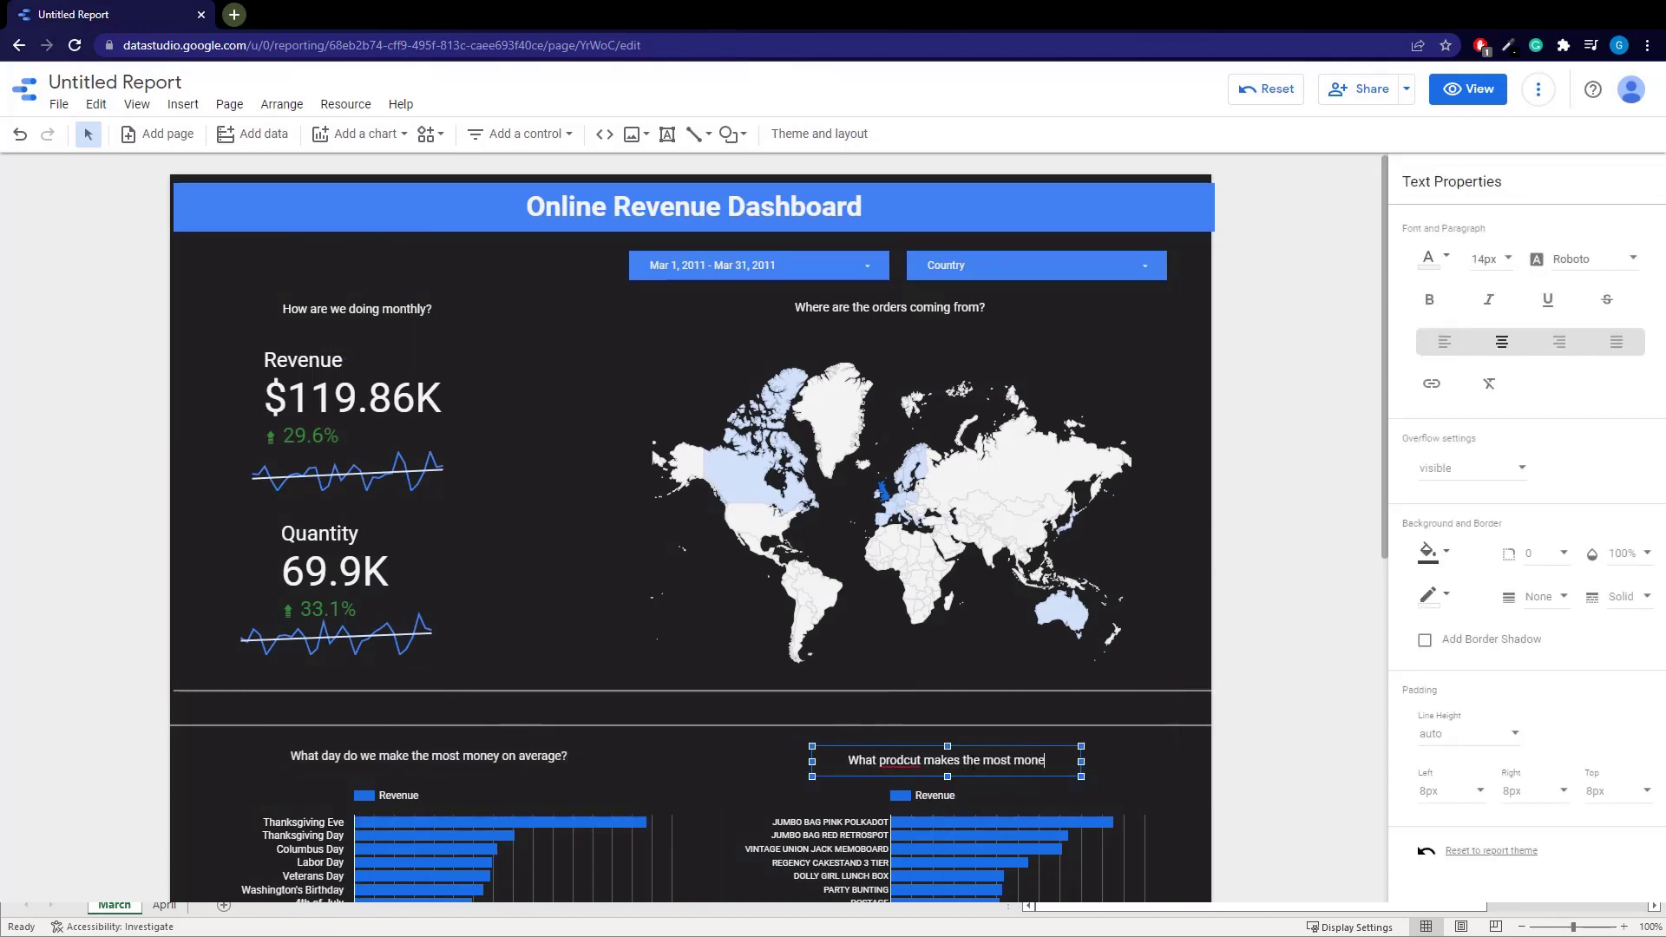
Lower the heatmap and add a copied heading above it reading "When are we getting the most orders?"
scroll(750, 648, "down", 7)
left_click_drag(888, 477, 577, 843)
scroll(889, 538, "up", 4)
left_click(862, 497)
left_click(695, 685)
left_click(883, 505)
key("ctrl+c")
key("ctrl+v")
scroll(577, 843, "down", 2)
double_click(659, 662)
left_click_drag(761, 664, 555, 680)
type("When are we getting the most orders?")
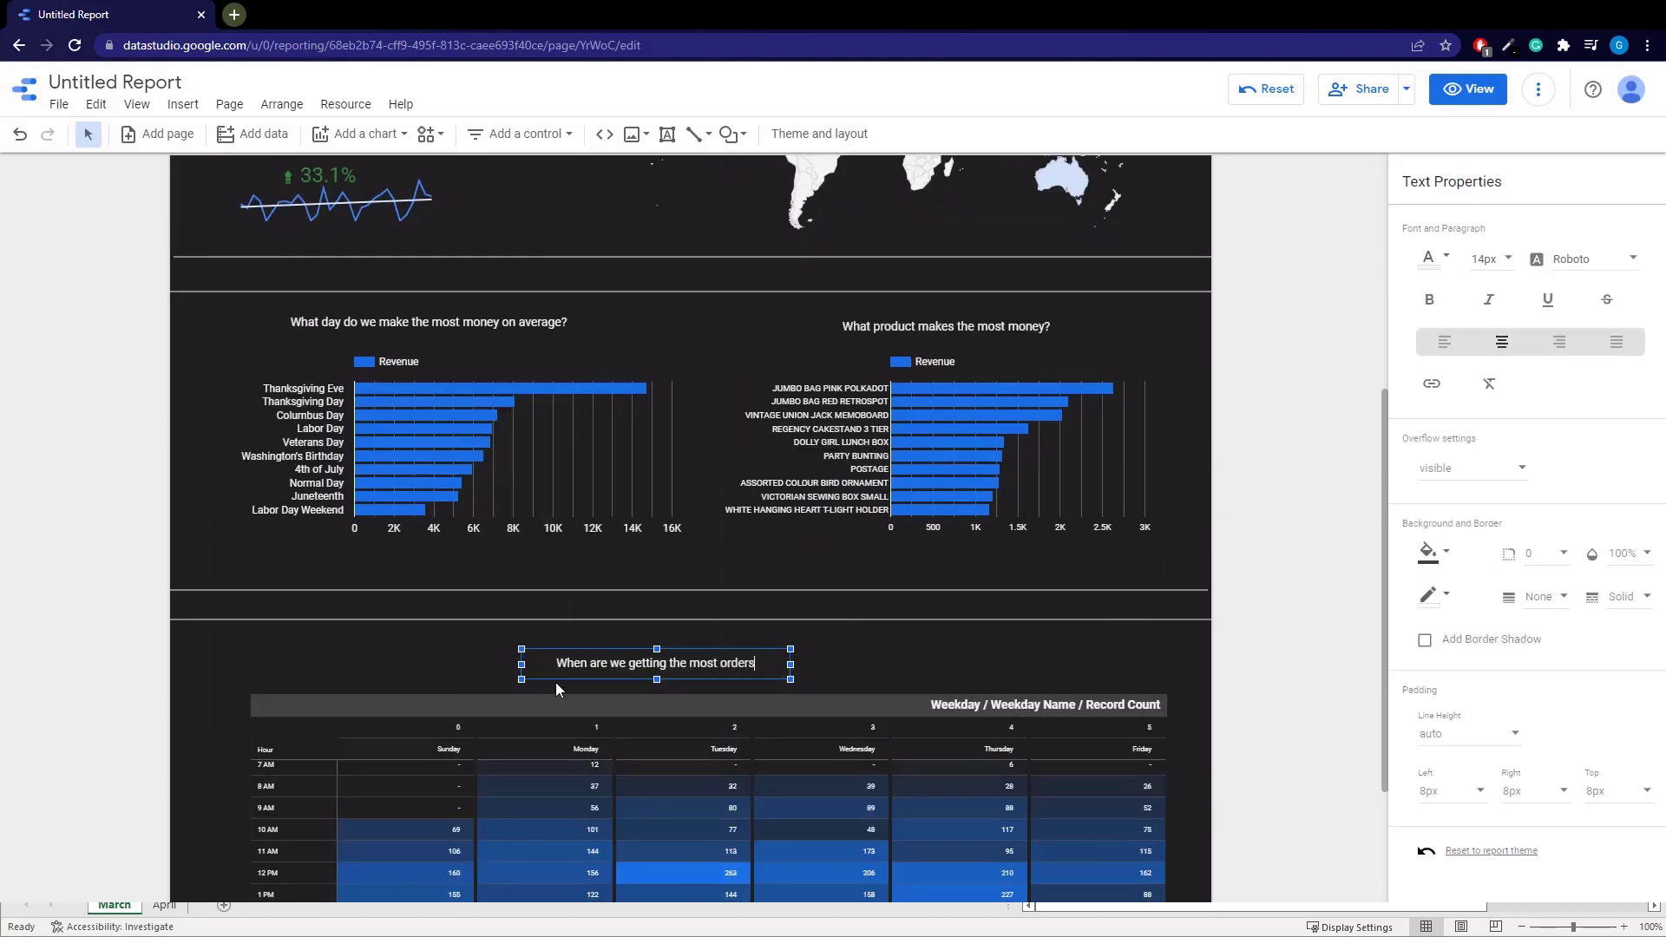
Add the section titles "Revenue Breakdown" and "Heatmap" between the divider line pairs in 16px text
left_click(598, 630)
scroll(724, 441, "up", 5)
scroll(692, 561, "down", 1)
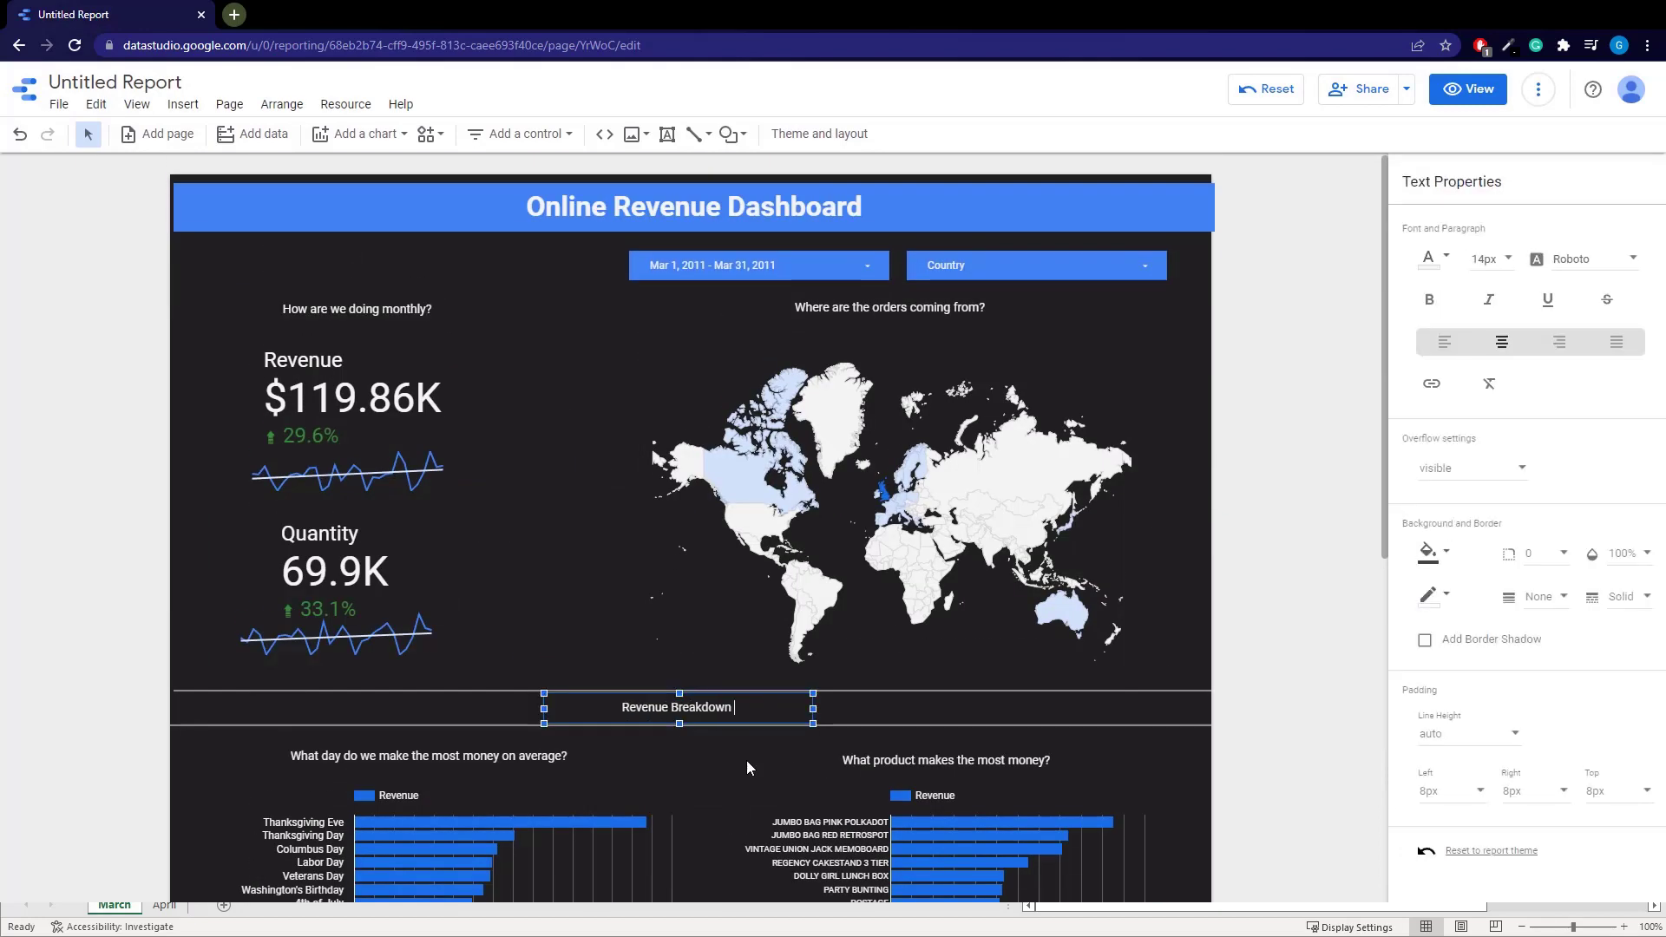
left_click(1429, 299)
left_click(1507, 261)
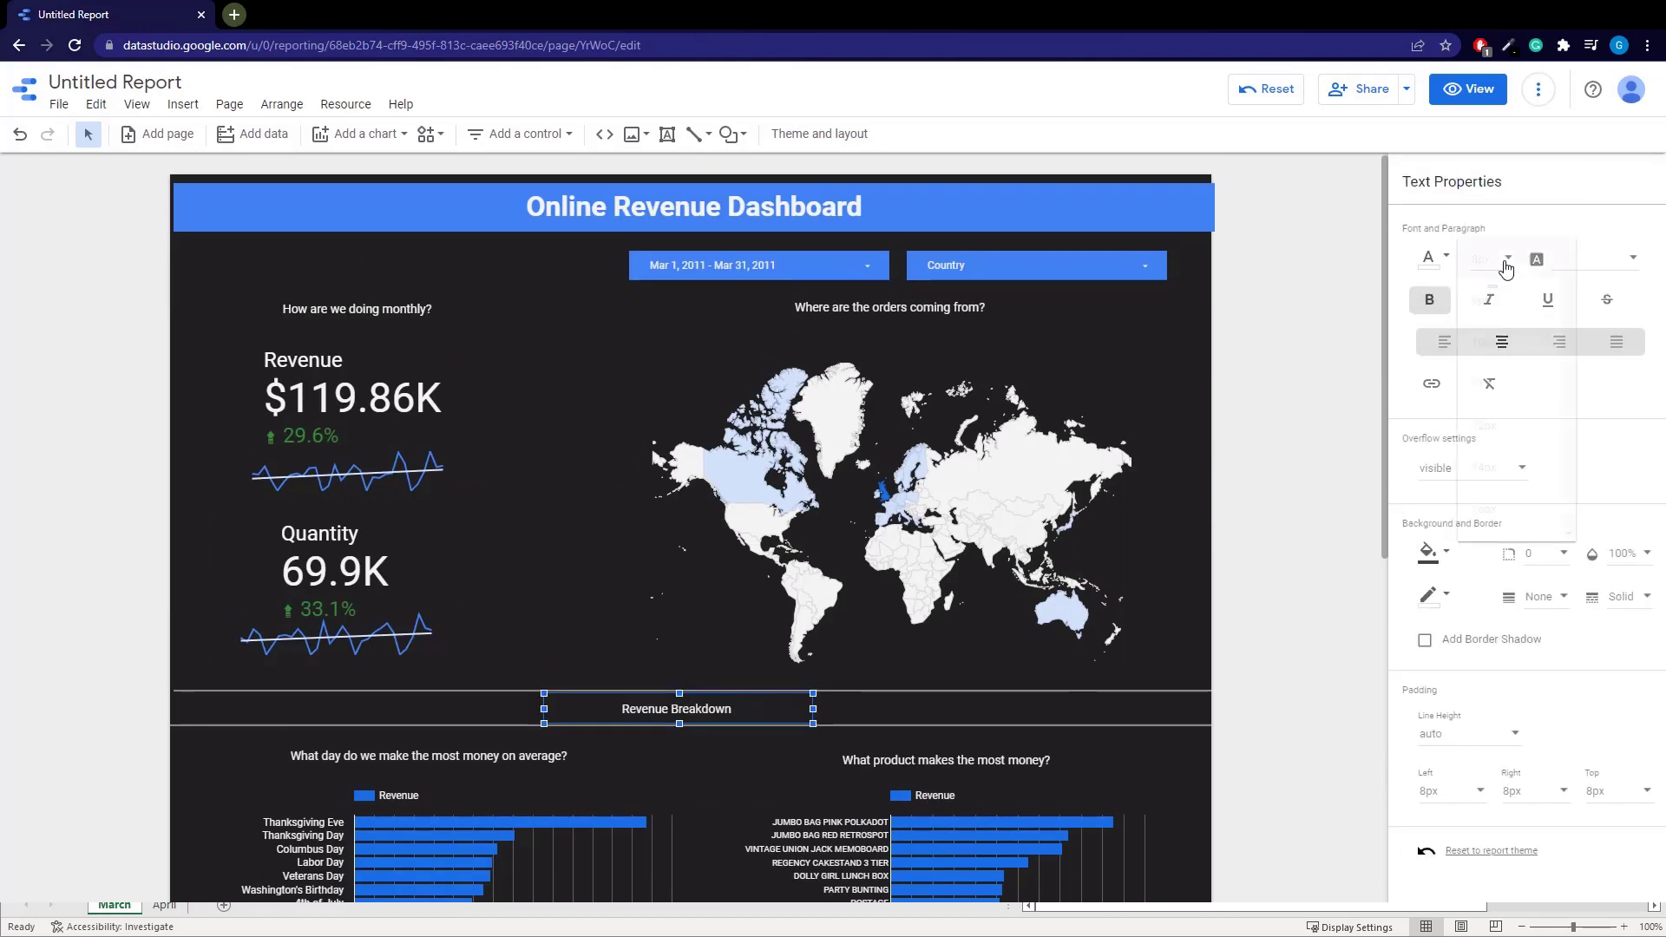
left_click(1492, 469)
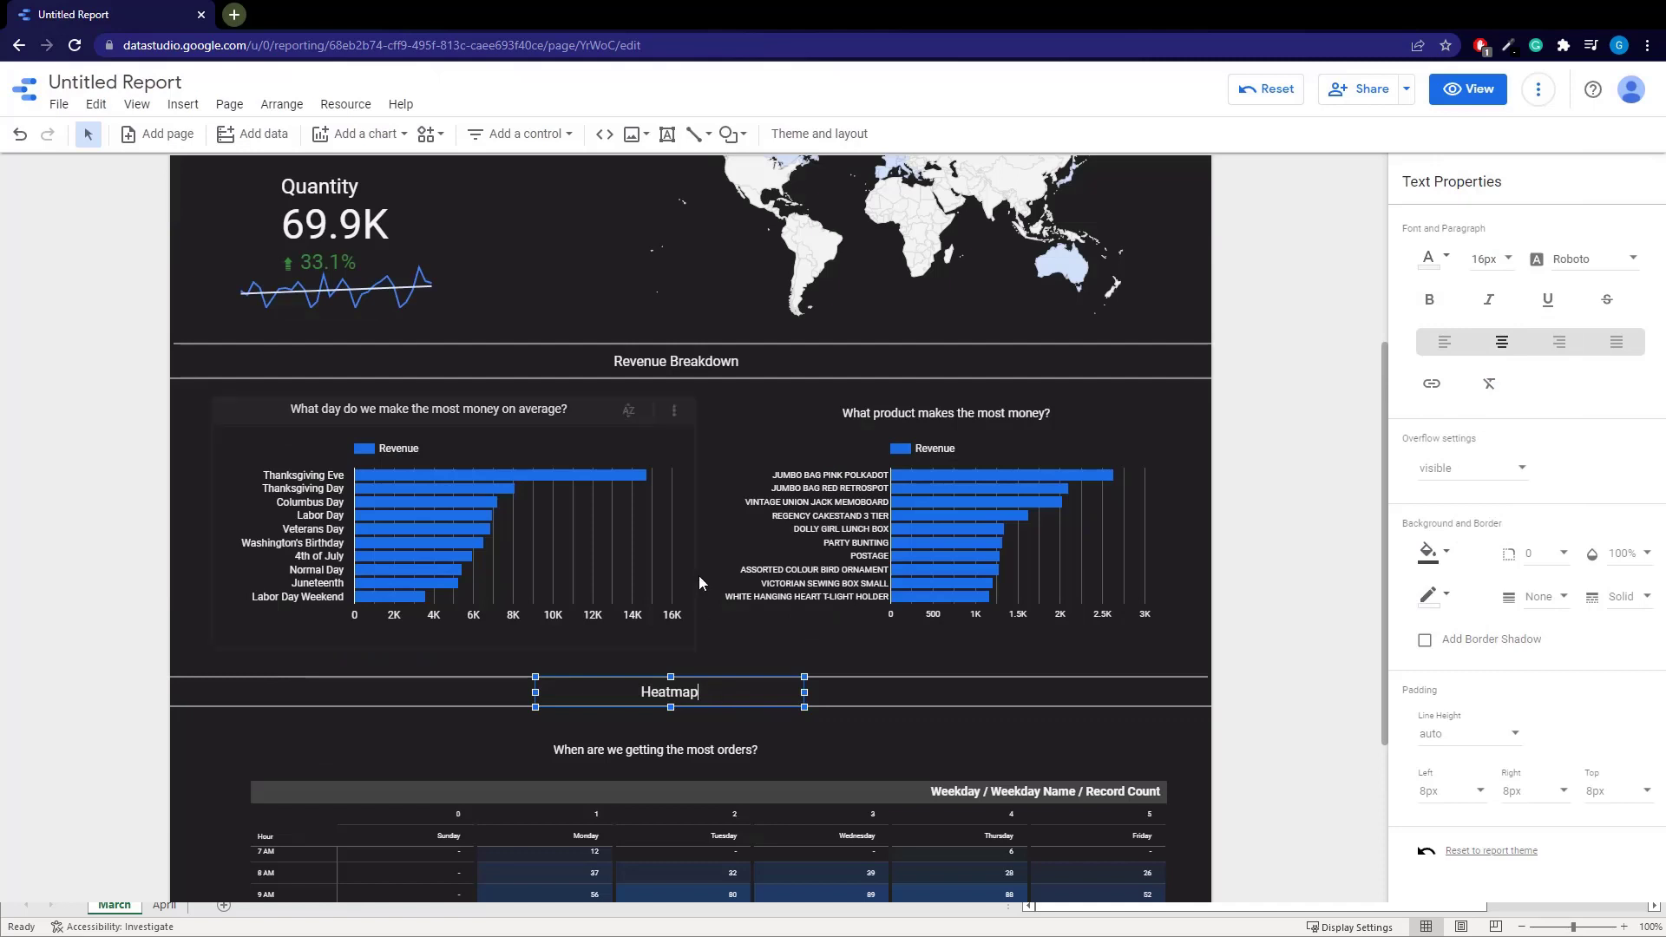
Move the heatmap table slightly left and down beneath its question heading
scroll(602, 329, "up", 4)
left_click(607, 395)
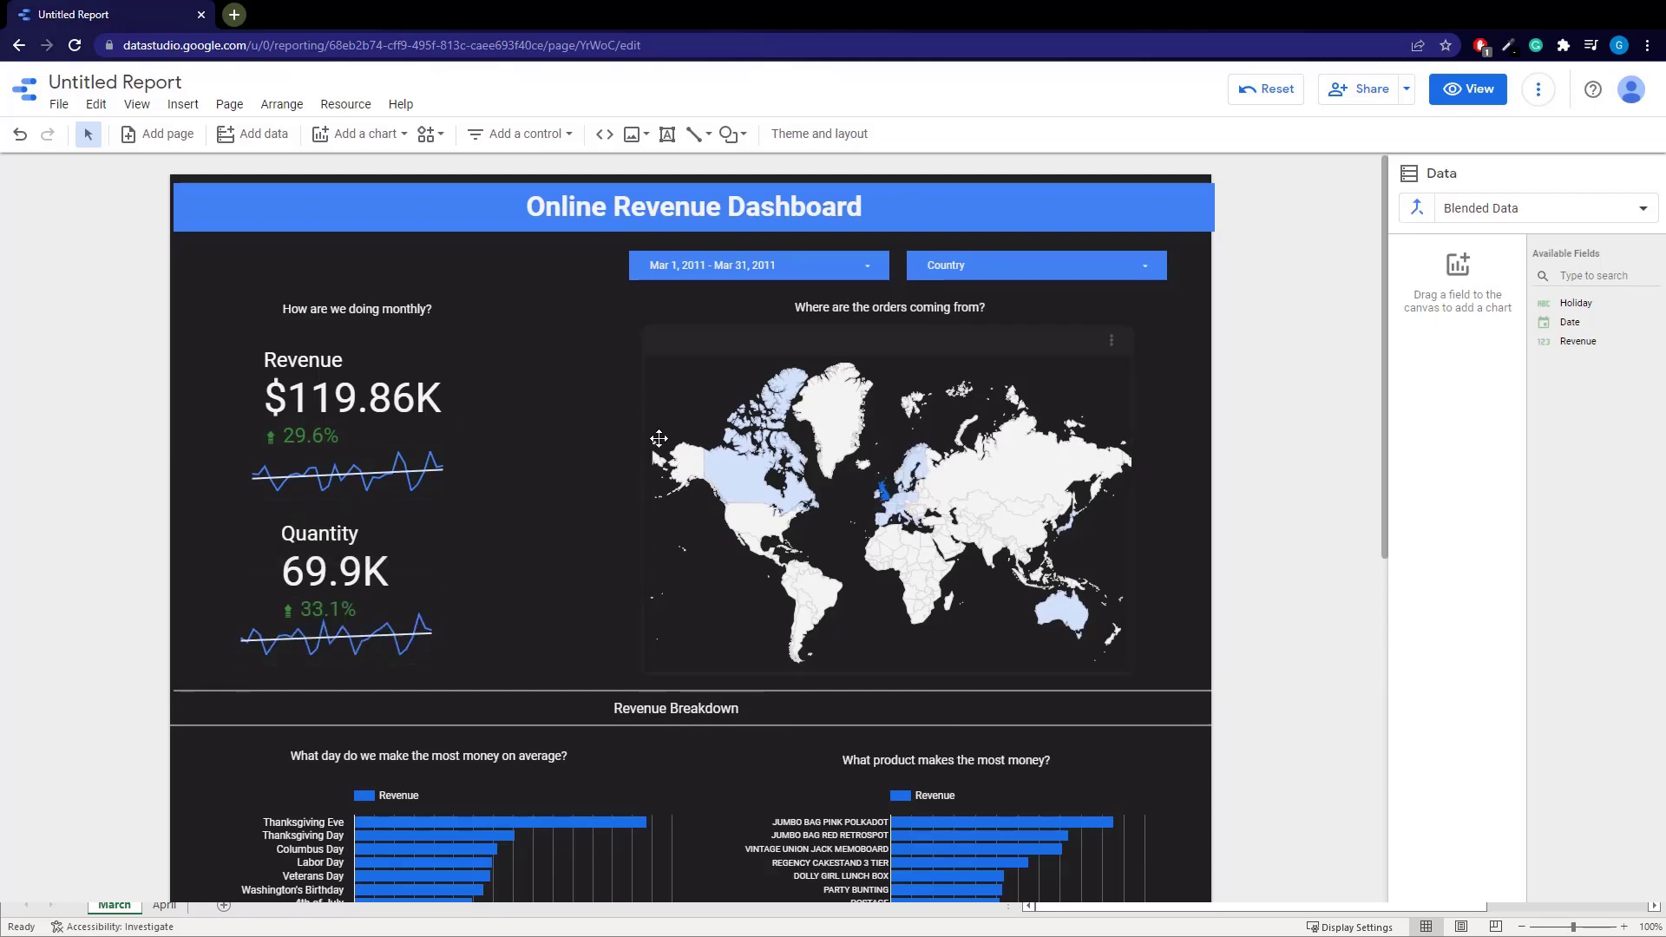
scroll(659, 439, "down", 7)
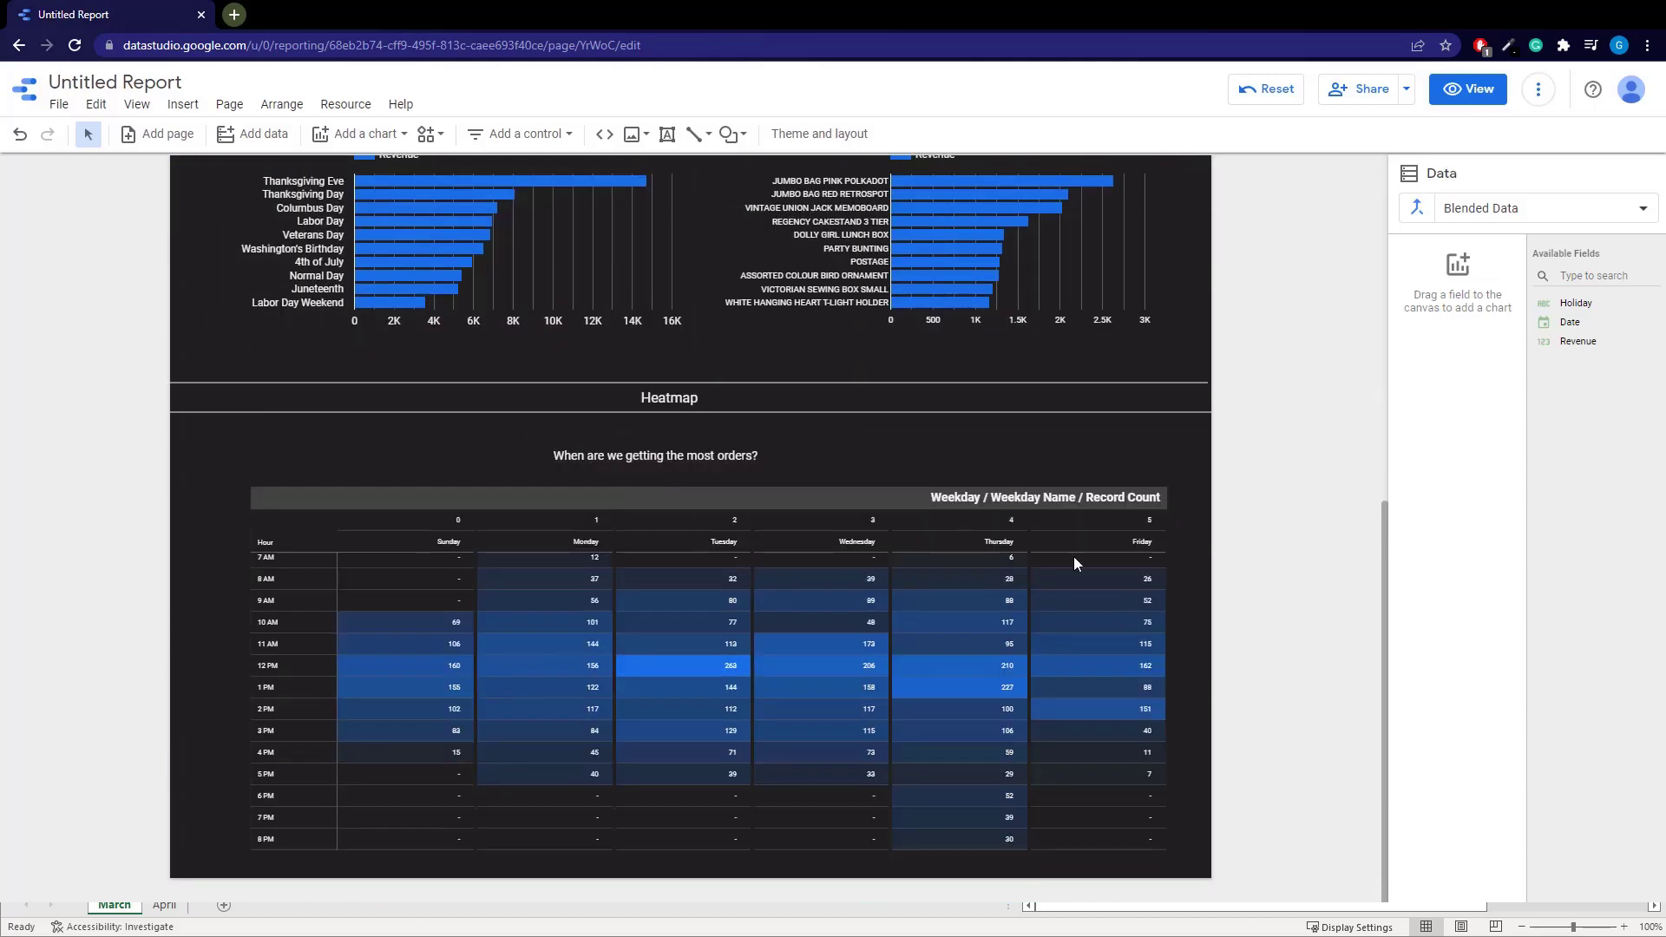
left_click_drag(846, 471, 806, 485)
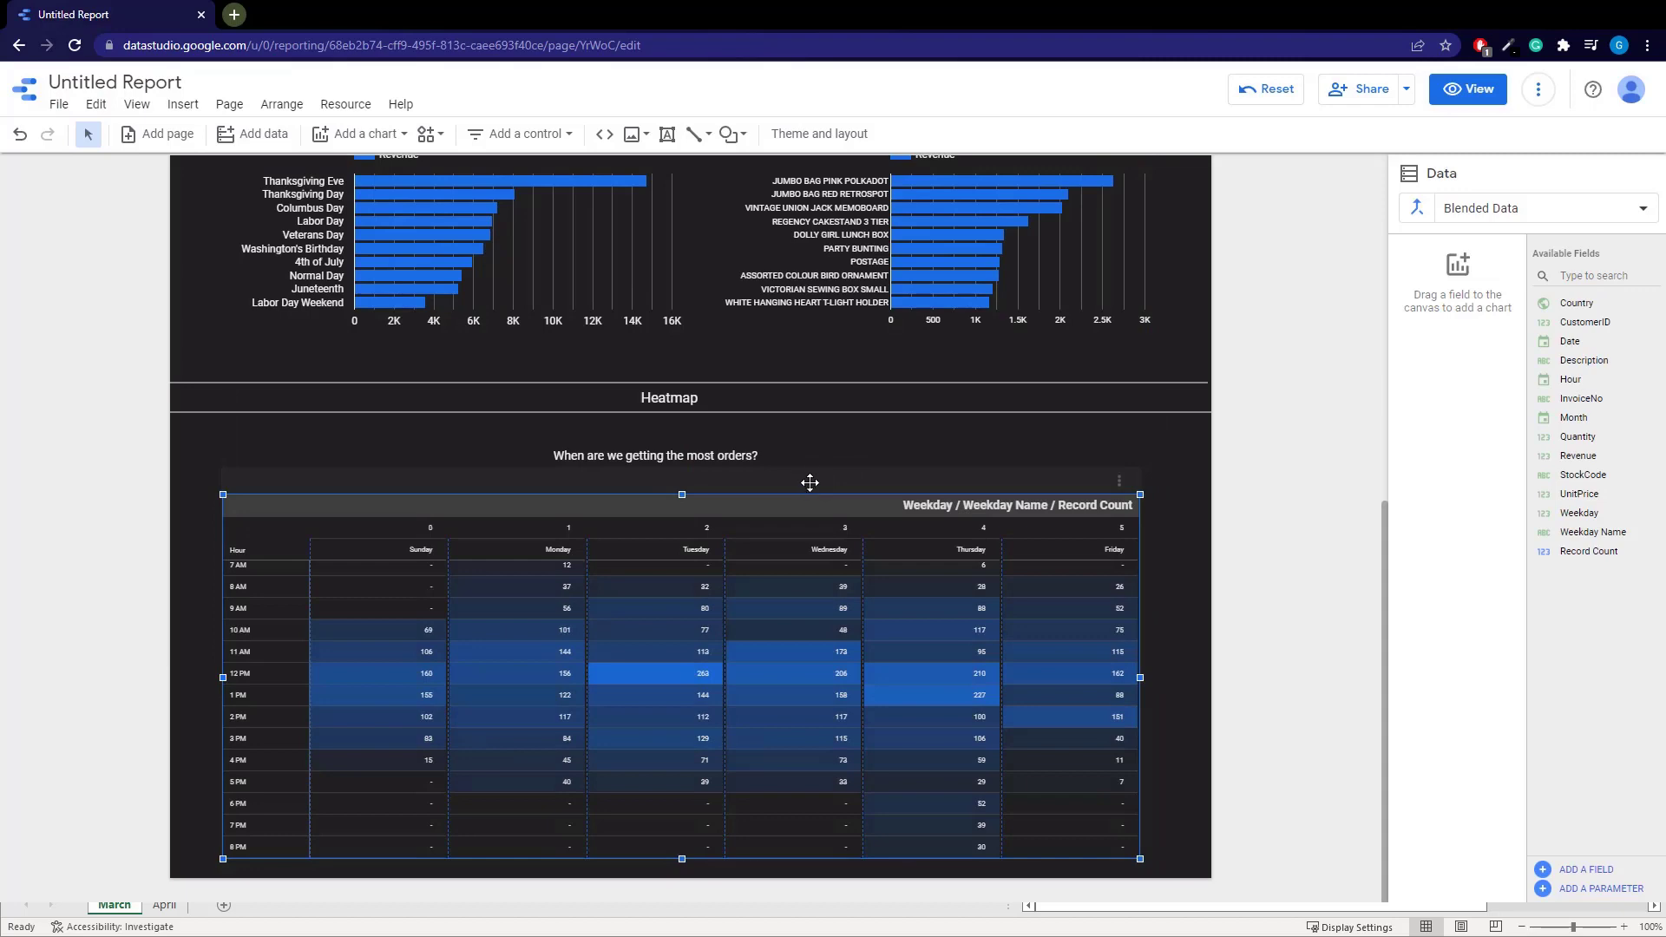
Insert an image over the title banner using the file output-onlinepngtools (8).png from Downloads
scroll(828, 421, "up", 7)
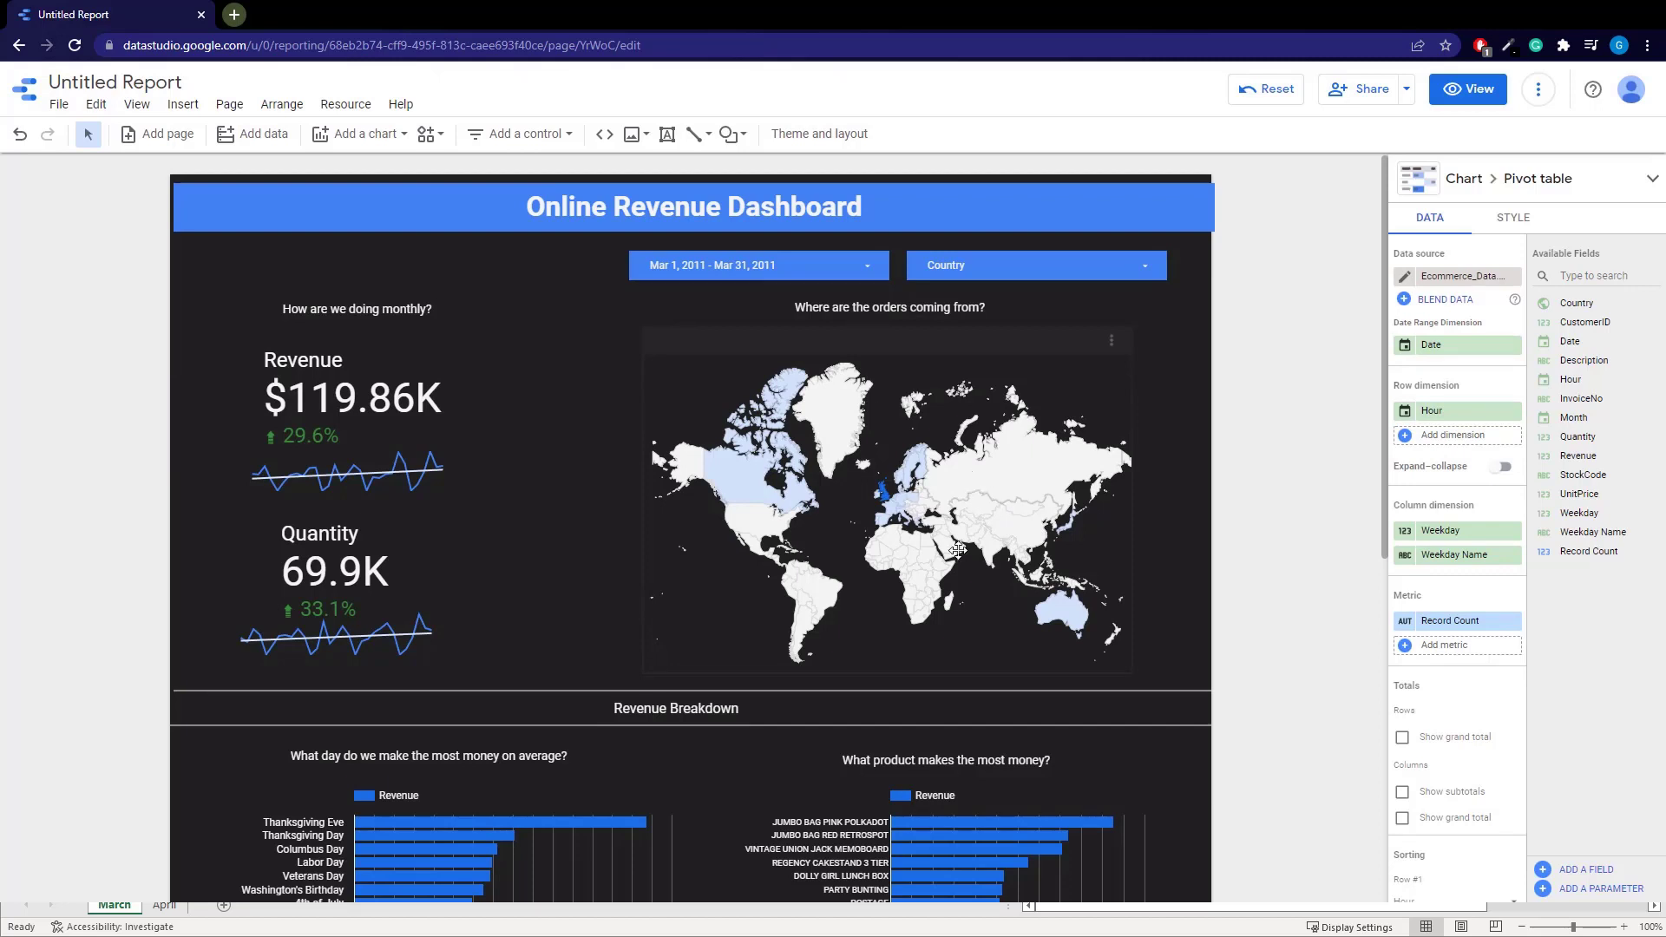
left_click(178, 104)
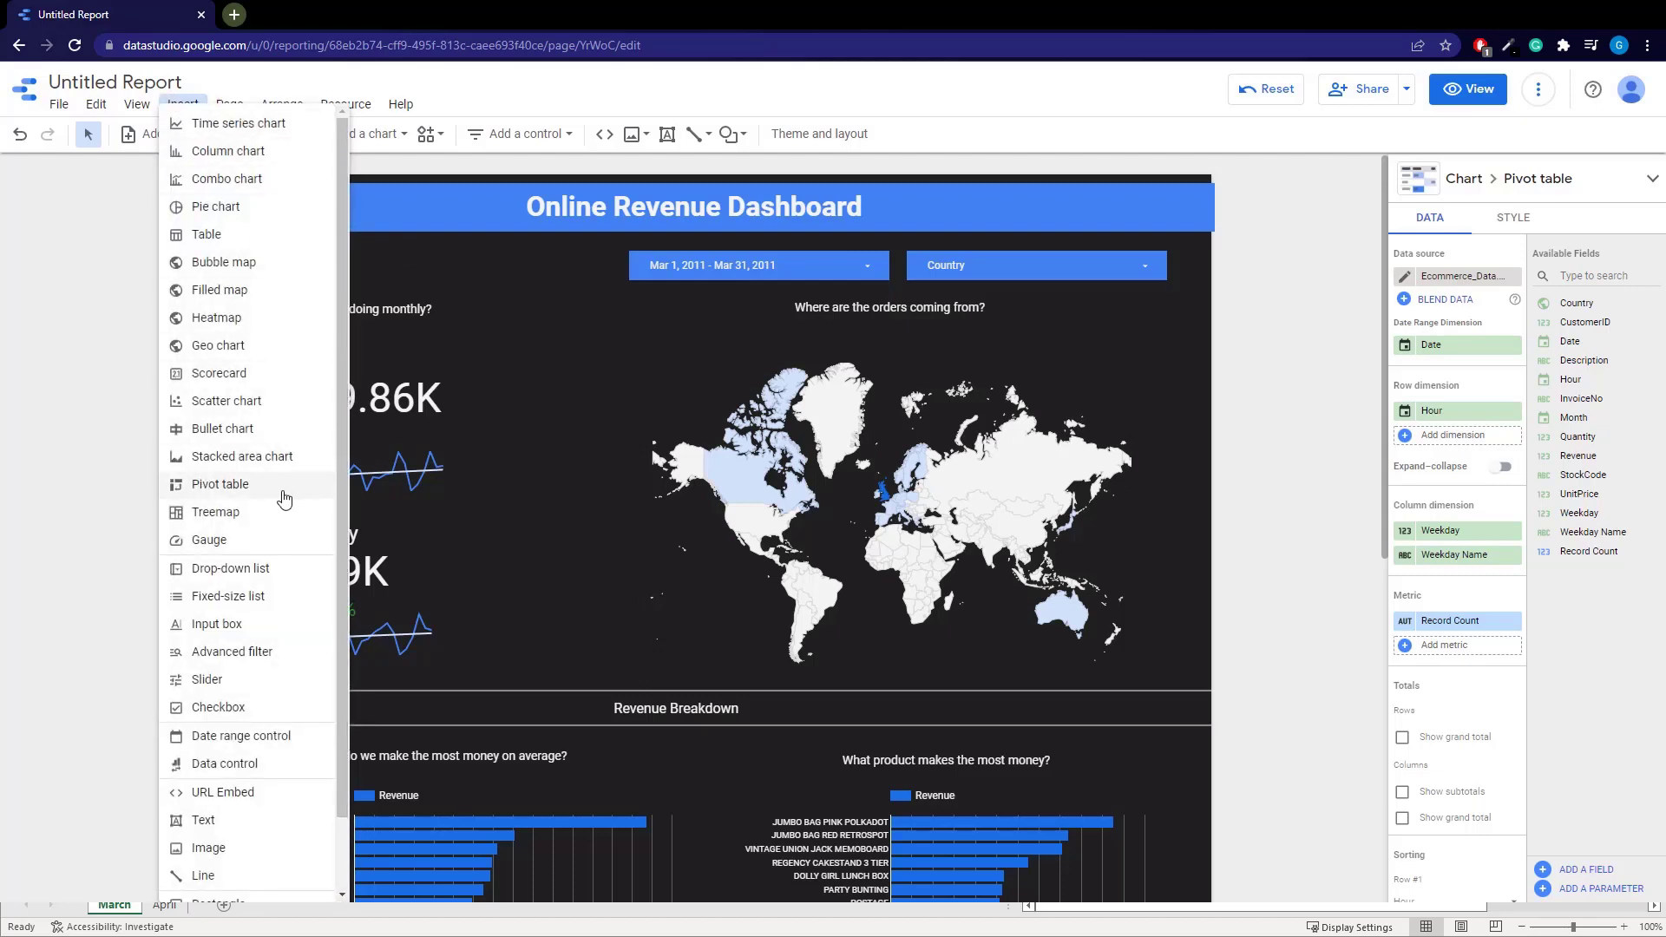
scroll(279, 717, "down", 1)
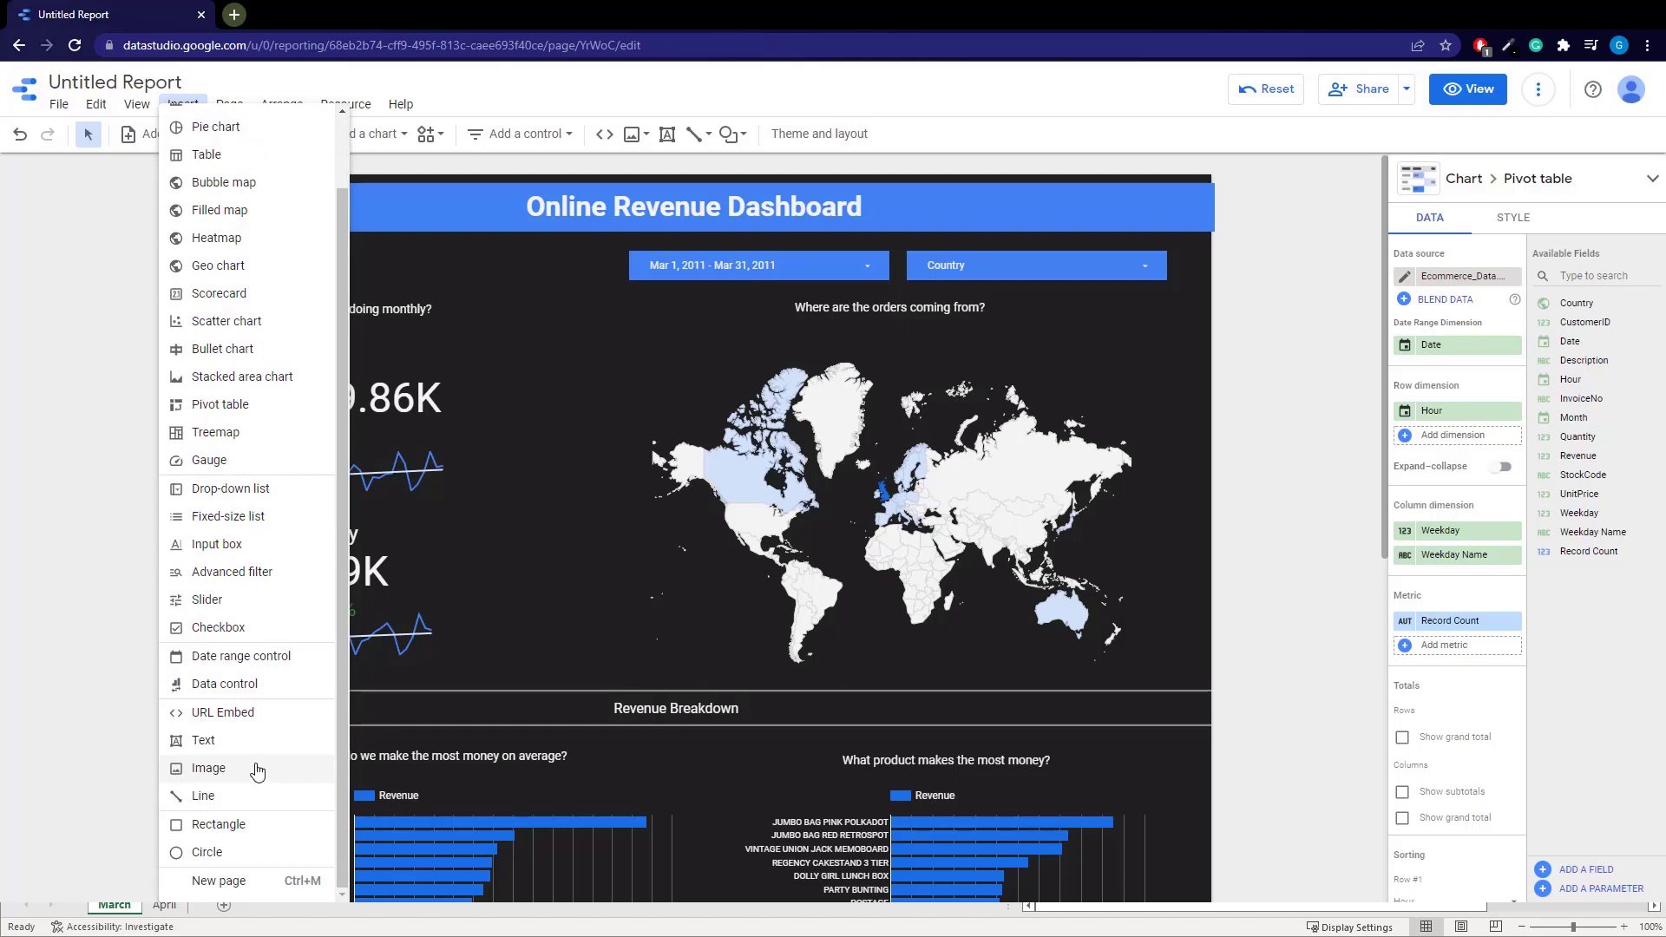
left_click(256, 769)
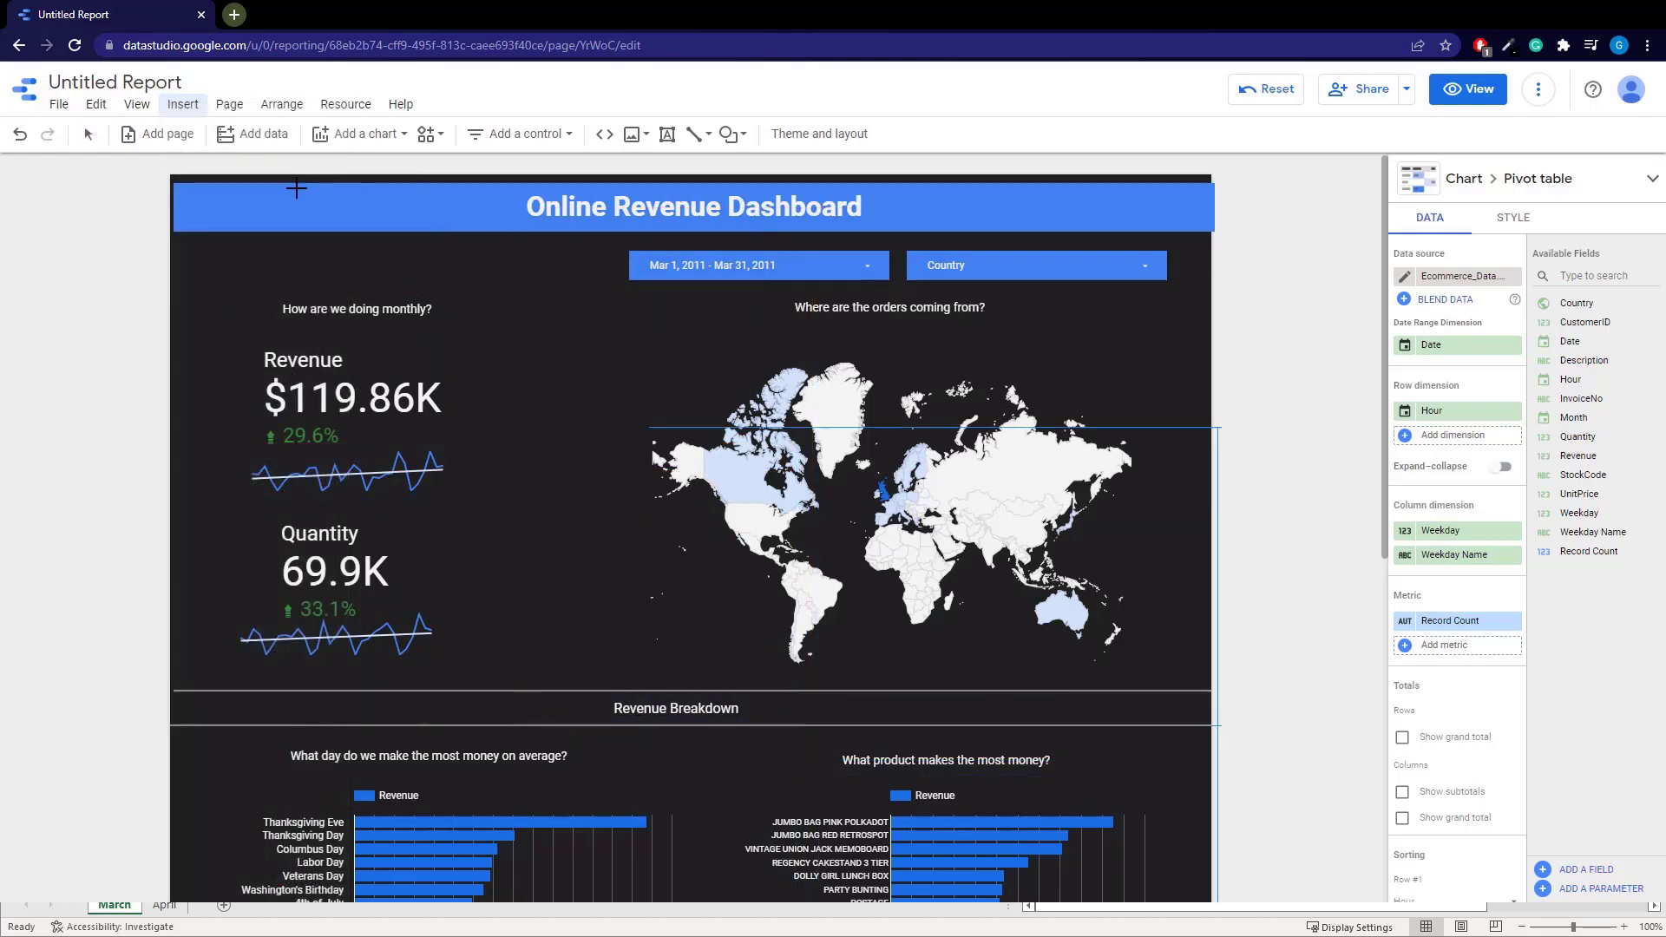
key("Escape")
left_click(471, 207)
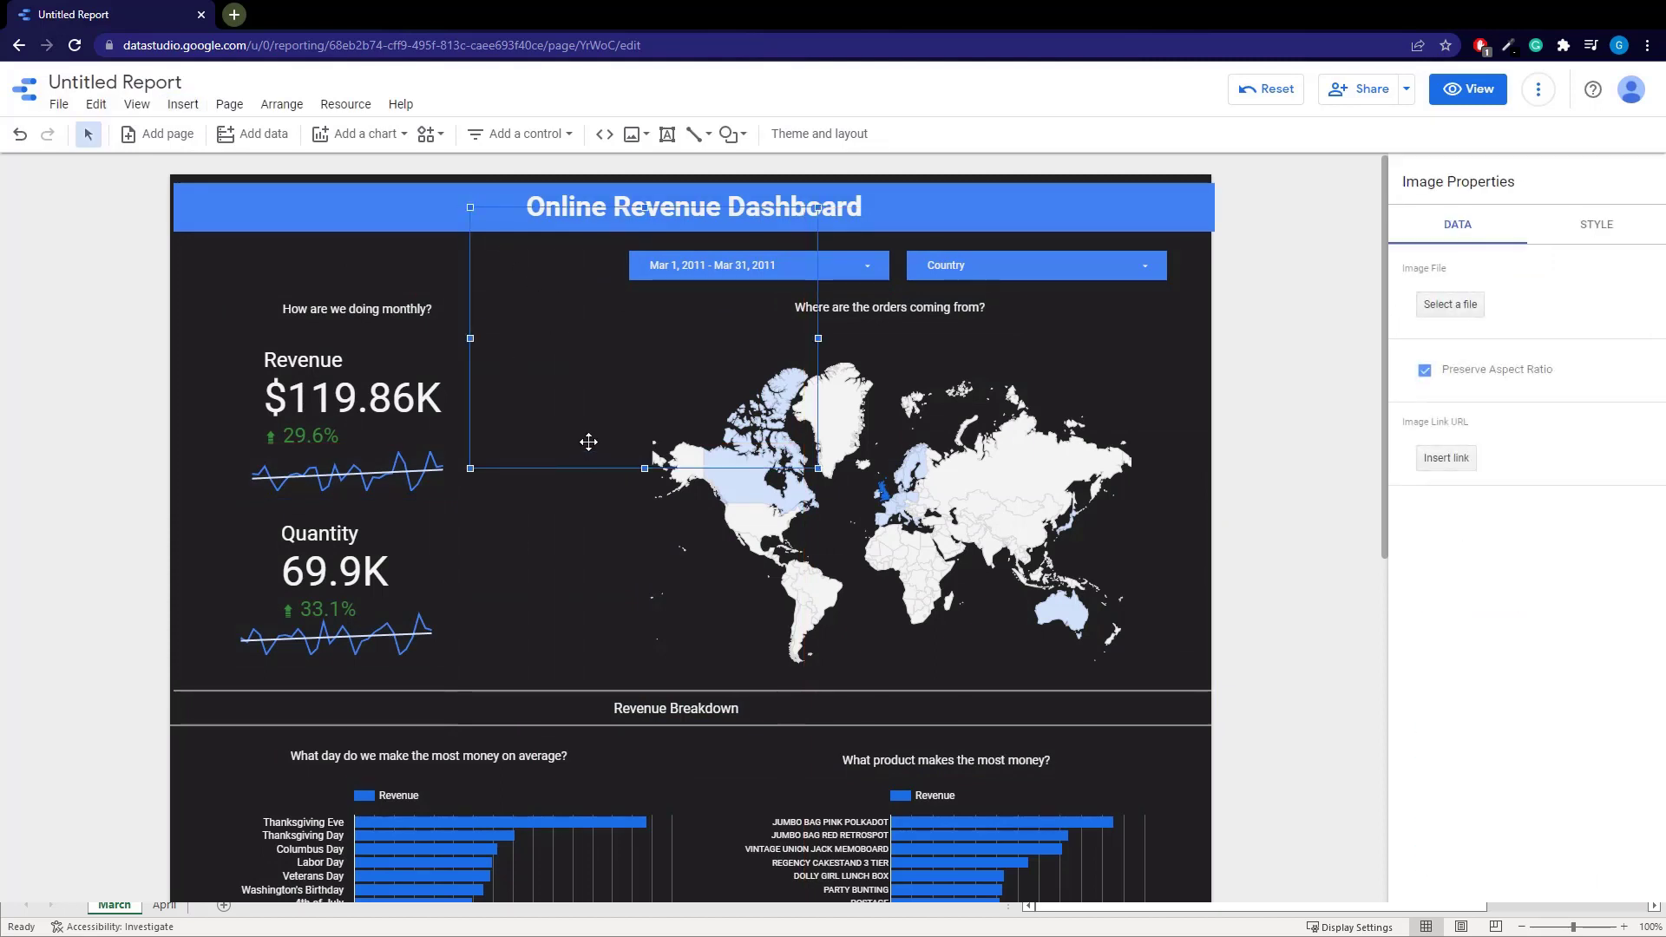
left_click(1459, 306)
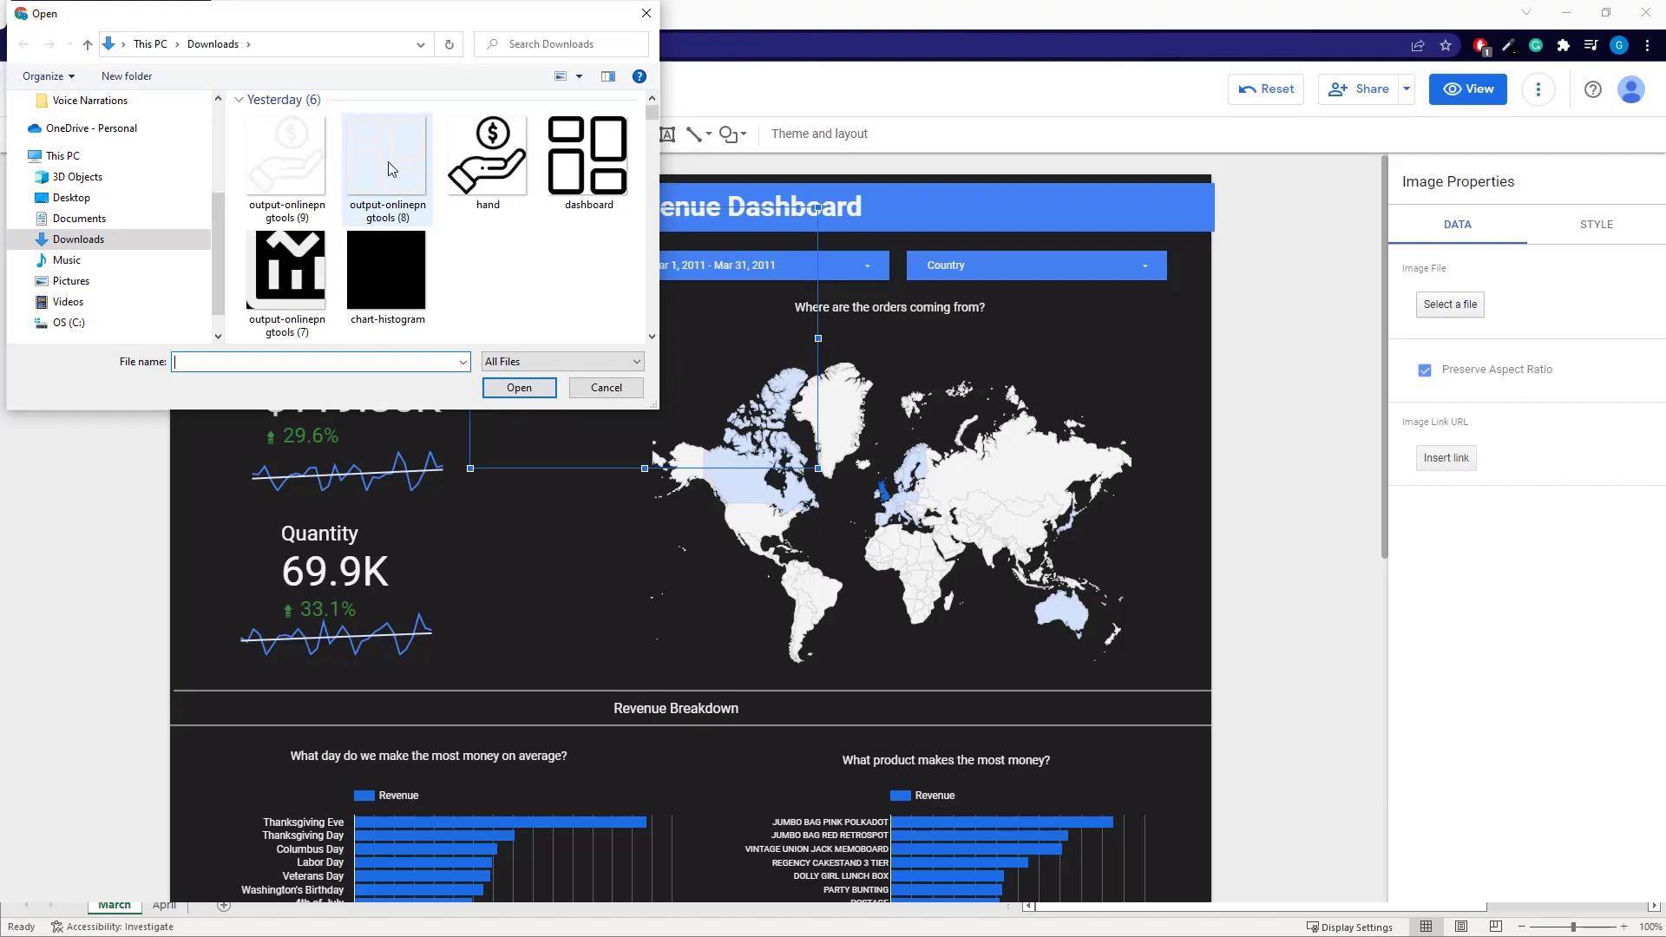
double_click(388, 161)
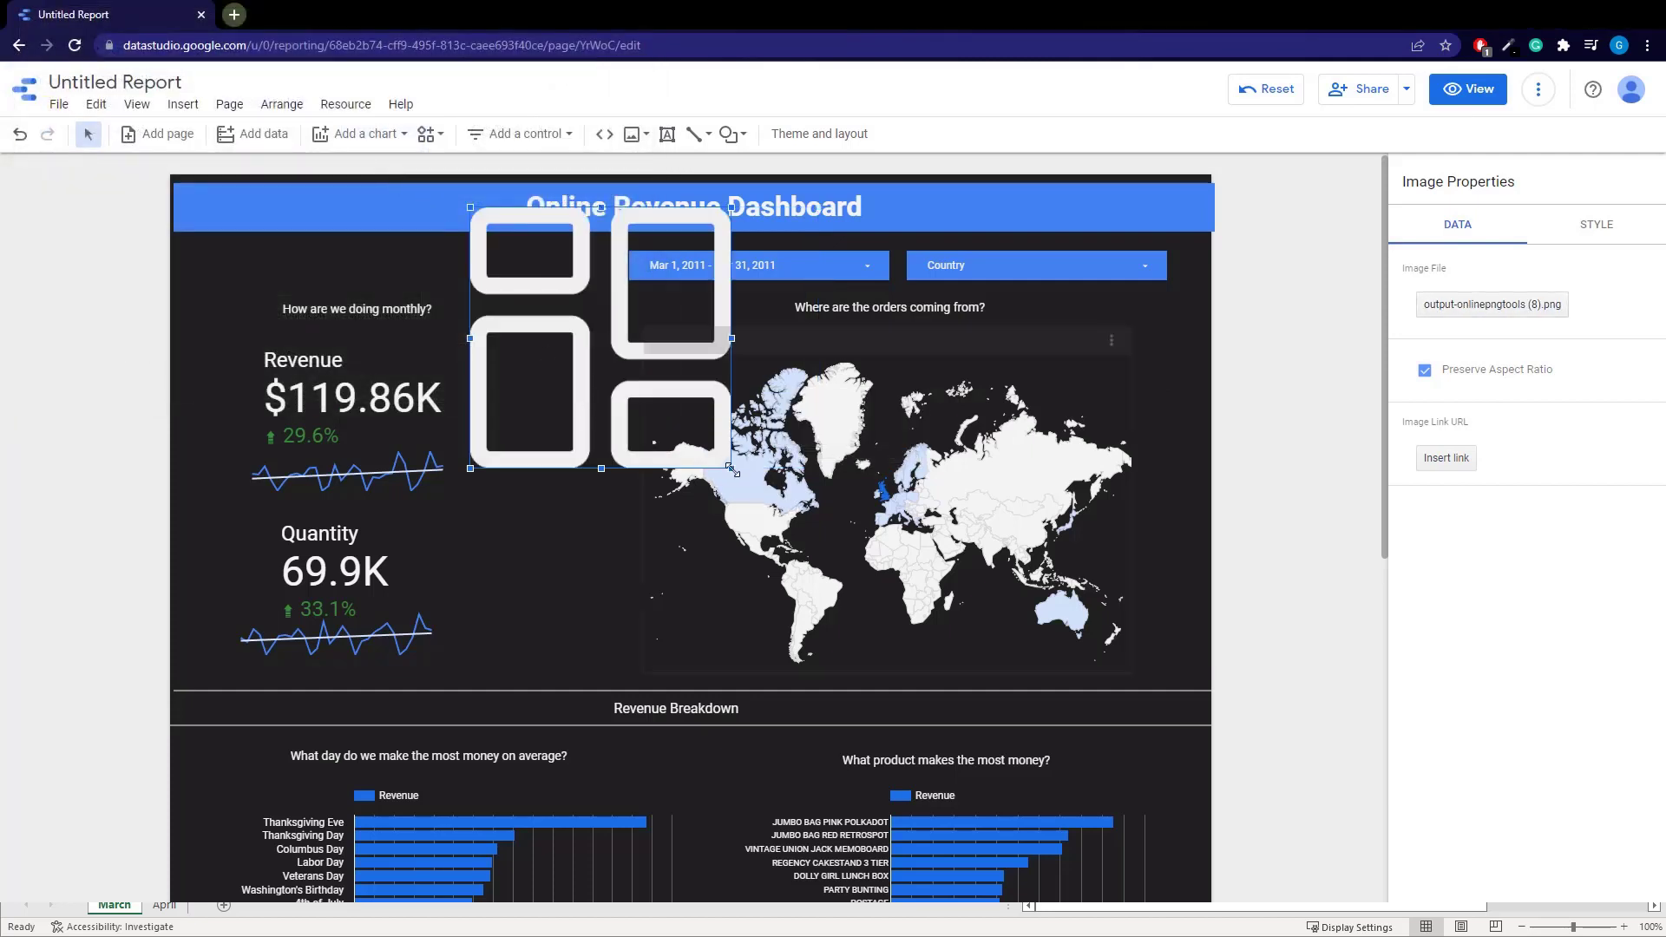
Shrink the dashboard icon to fit just left of the banner title and extend the banner to the page's top edge
left_click_drag(727, 469, 505, 224)
left_click(548, 311)
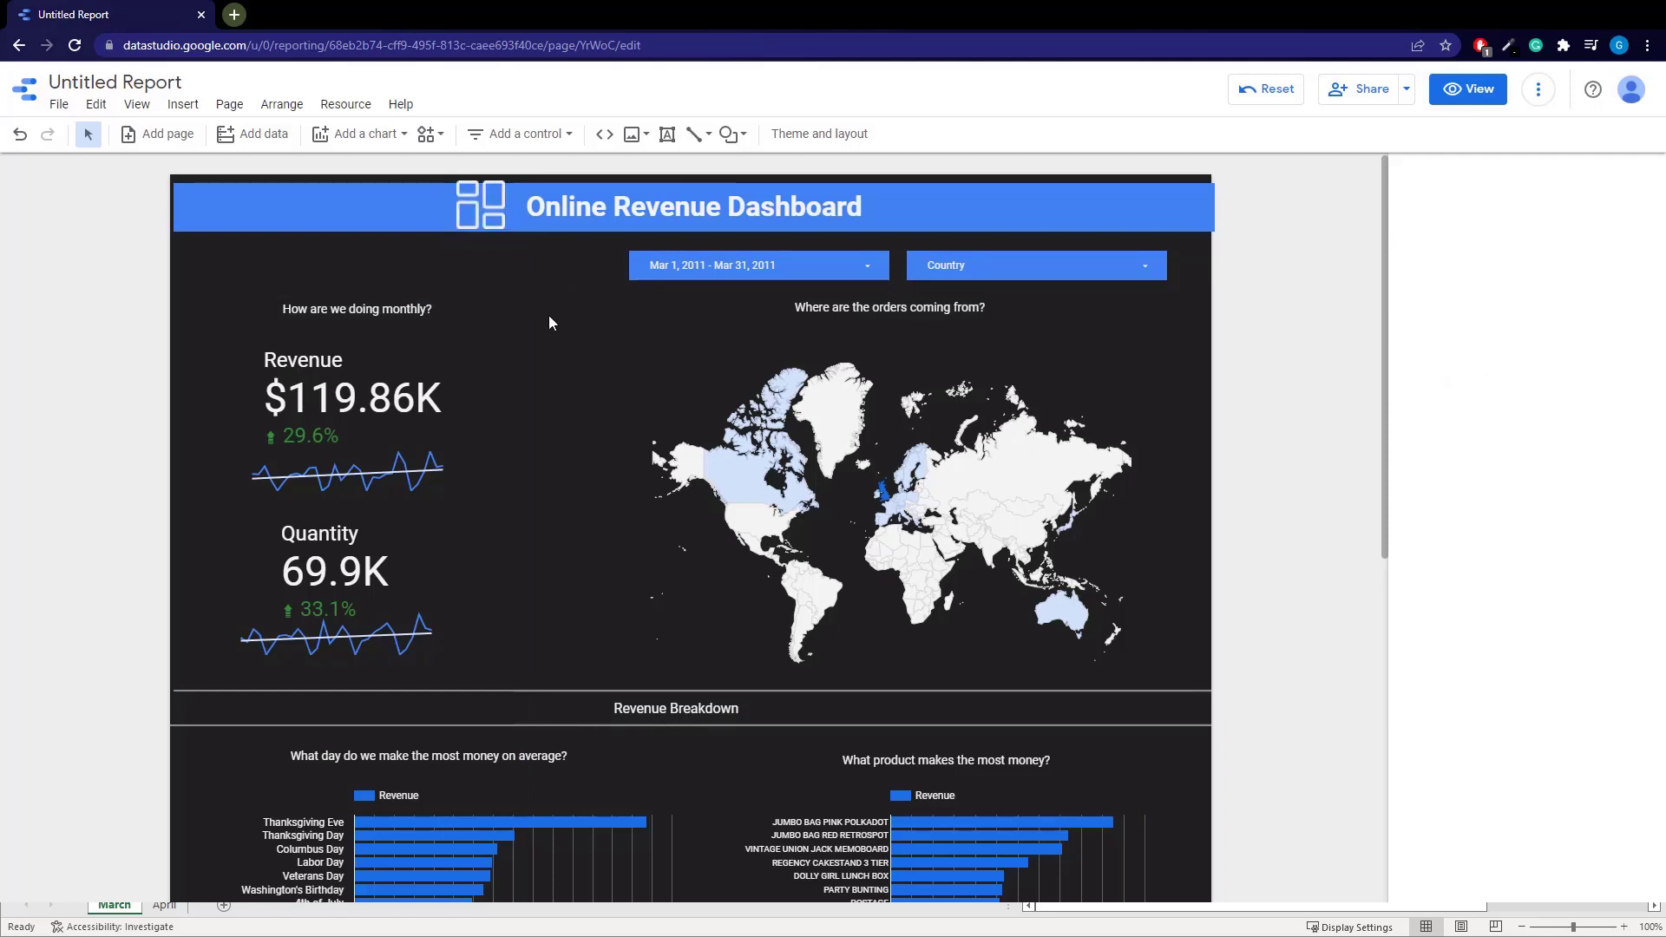
left_click(498, 220)
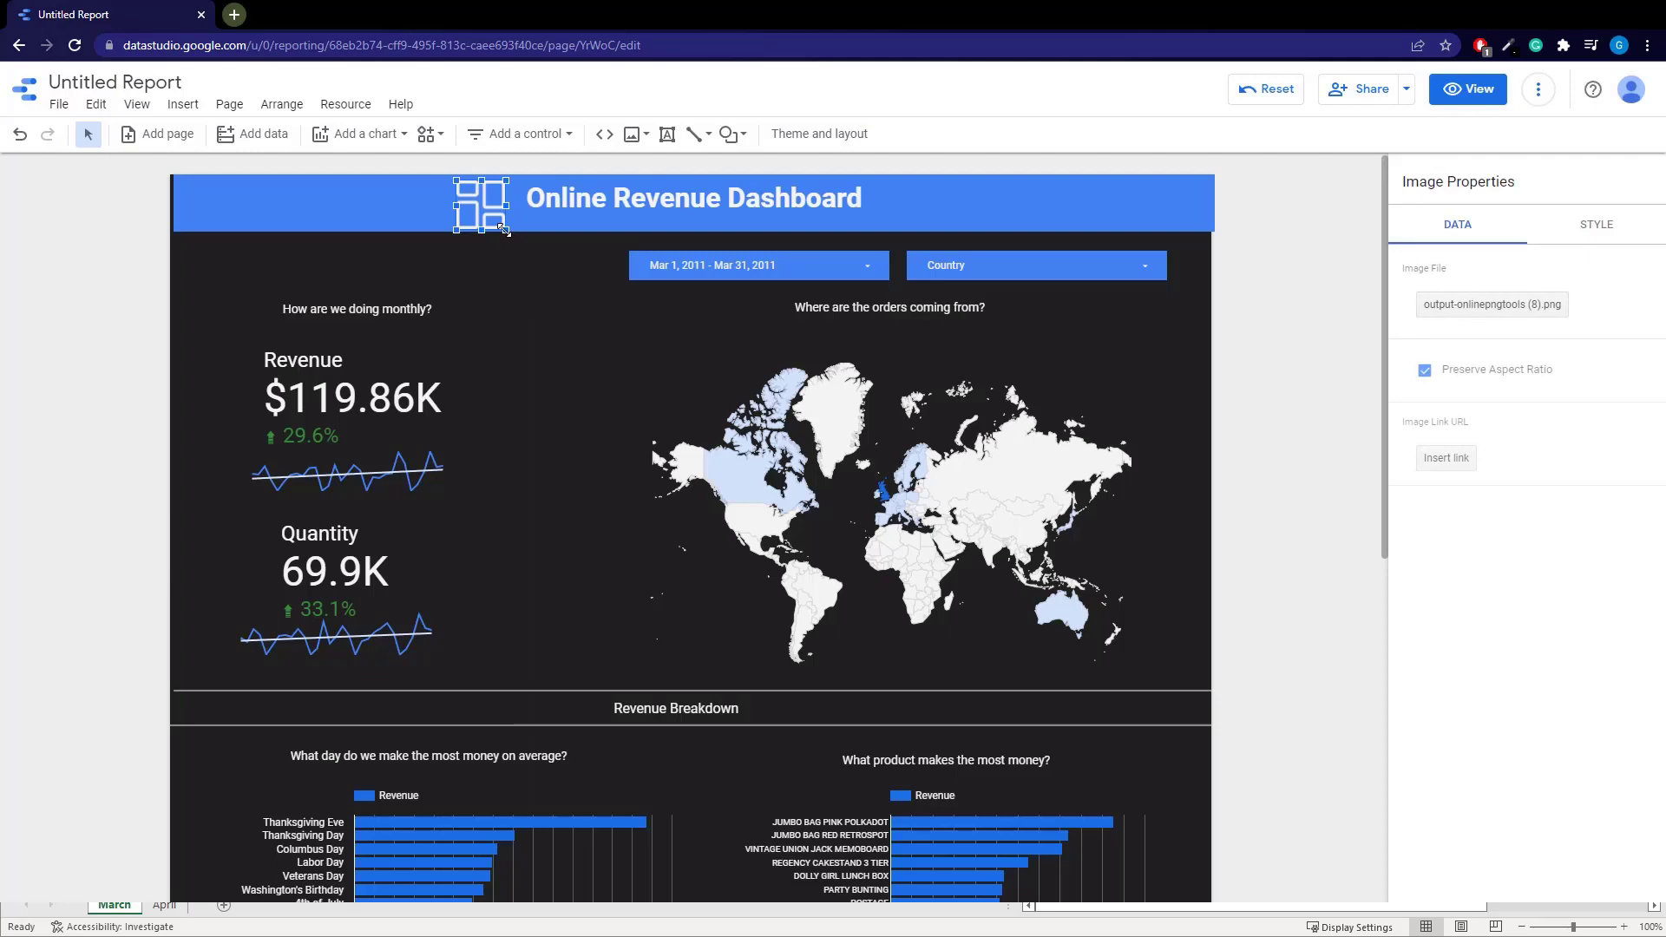
left_click_drag(503, 230, 501, 218)
left_click(1144, 399)
left_click(592, 219)
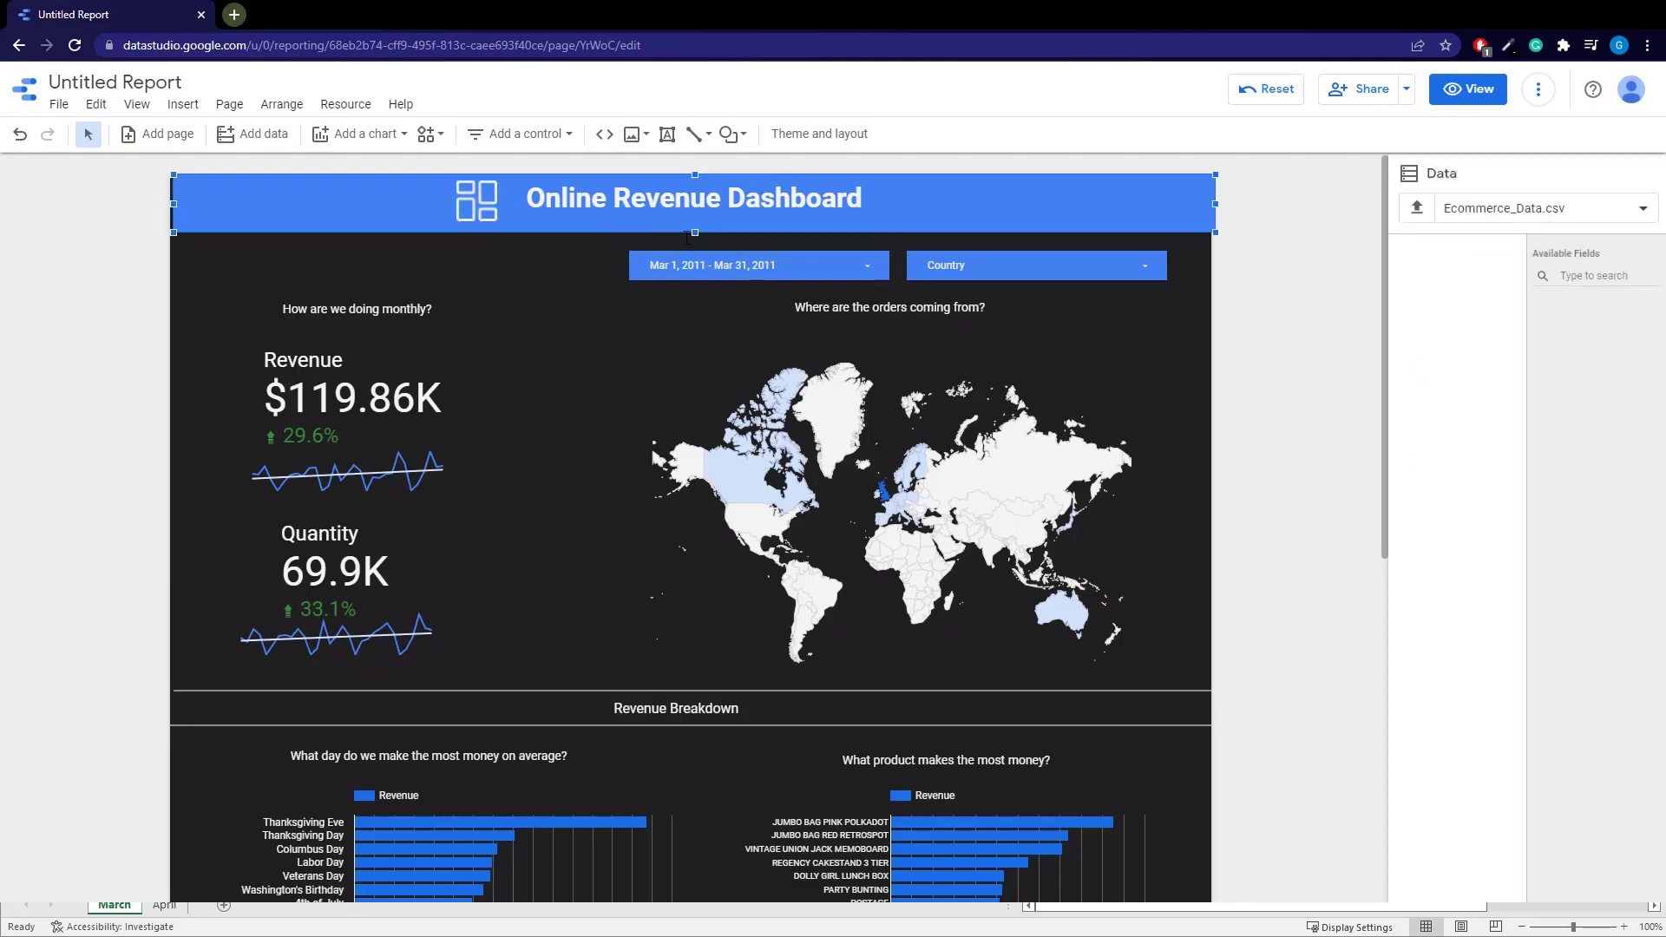
left_click_drag(695, 231, 695, 232)
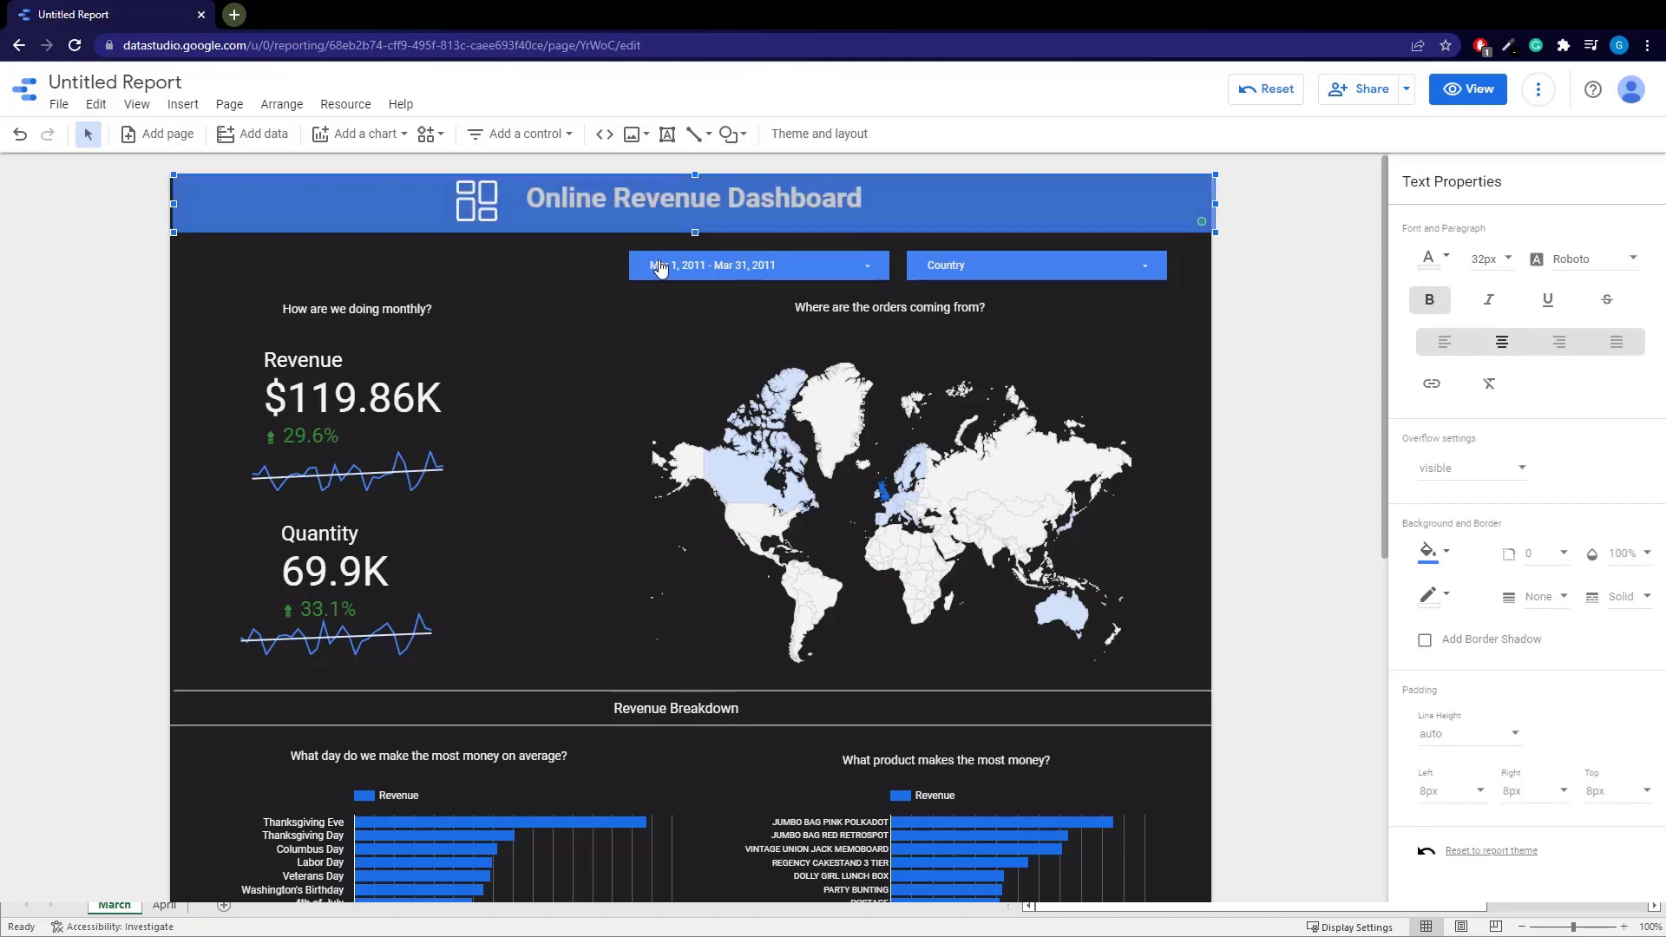
Examine the report from the title banner down to the Revenue Breakdown and Heatmap sections
left_click(522, 279)
scroll(529, 330, "down", 2)
scroll(536, 351, "up", 2)
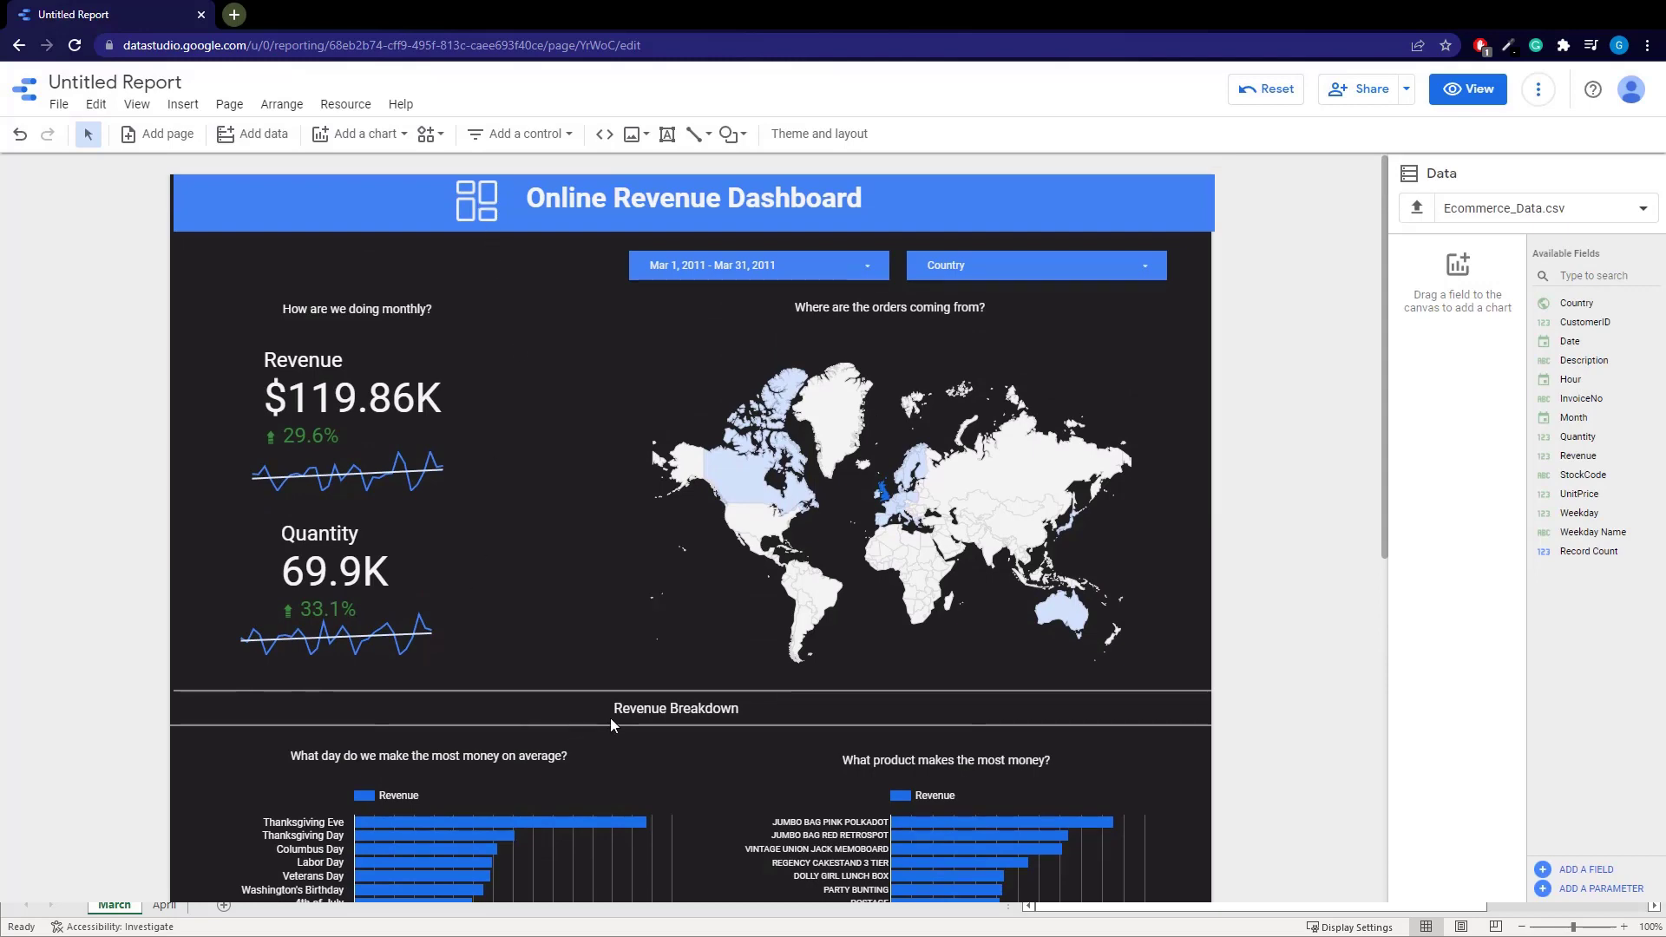
scroll(646, 703, "down", 4)
scroll(617, 672, "up", 3)
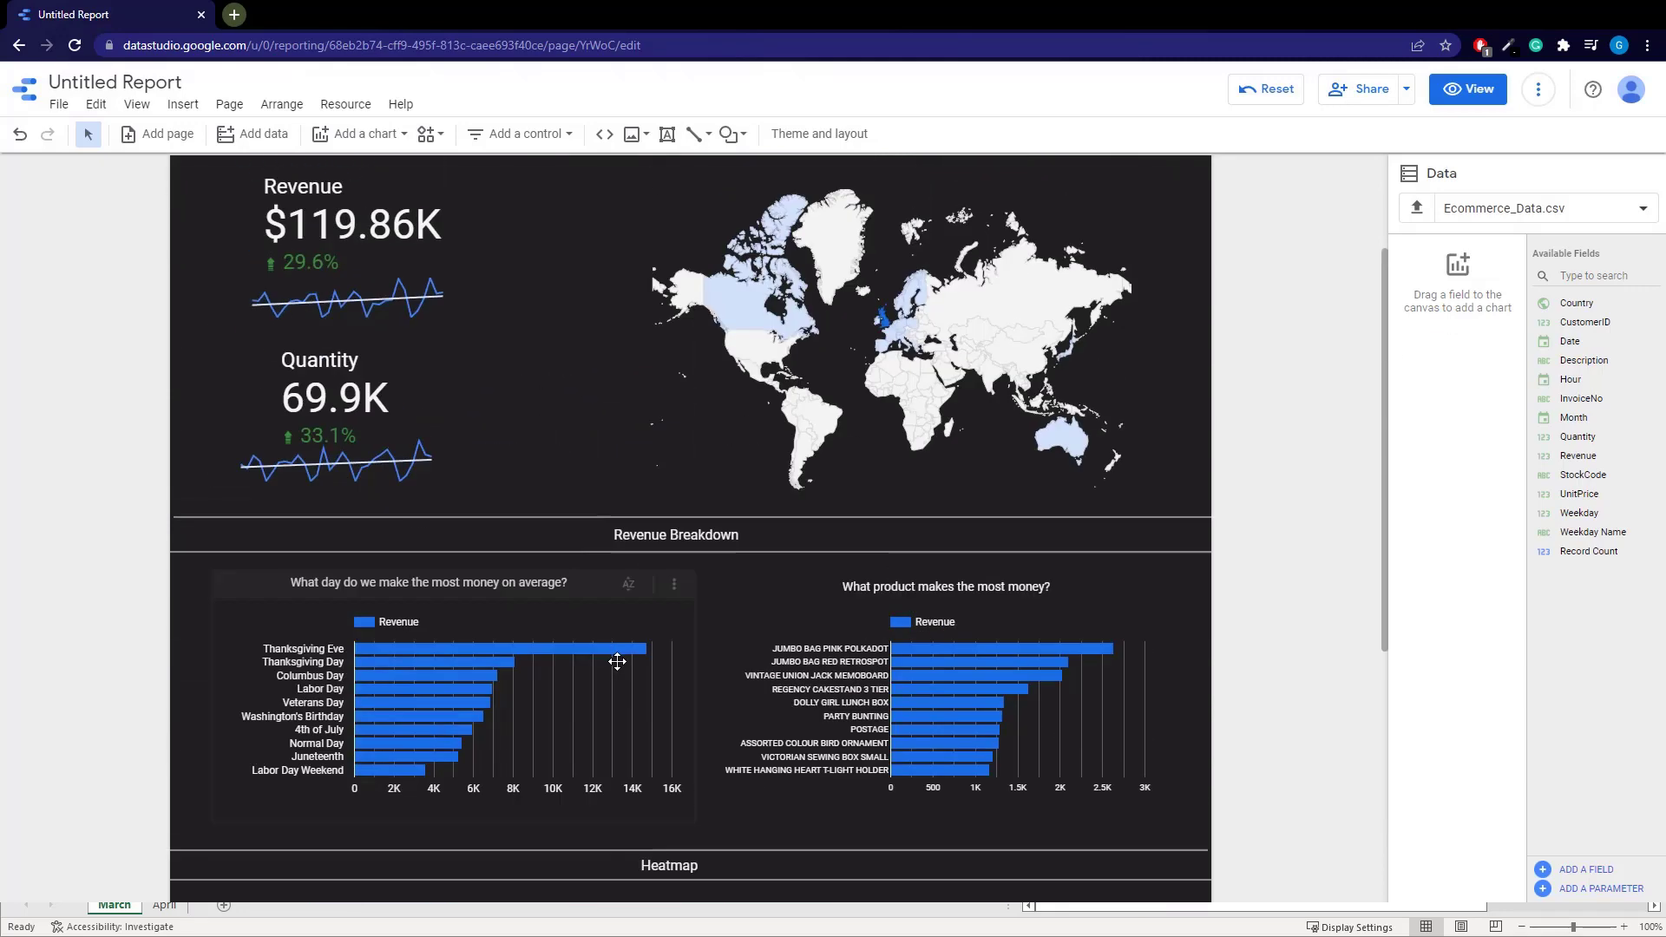
scroll(585, 583, "up", 1)
scroll(585, 589, "down", 3)
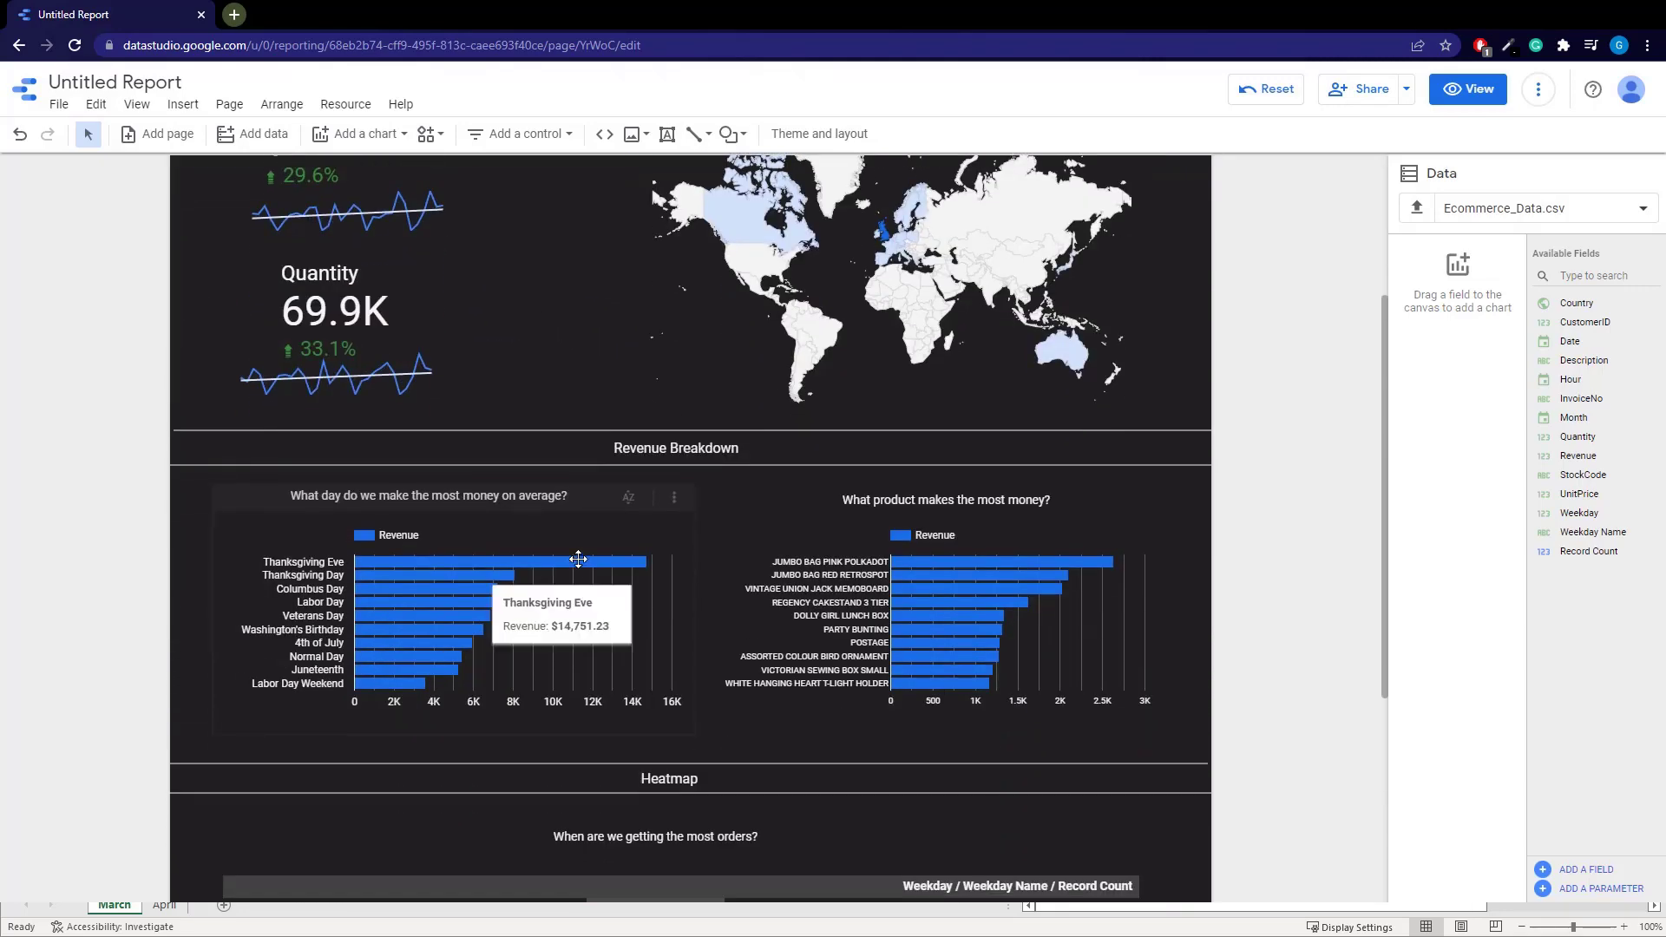
scroll(572, 585, "up", 2)
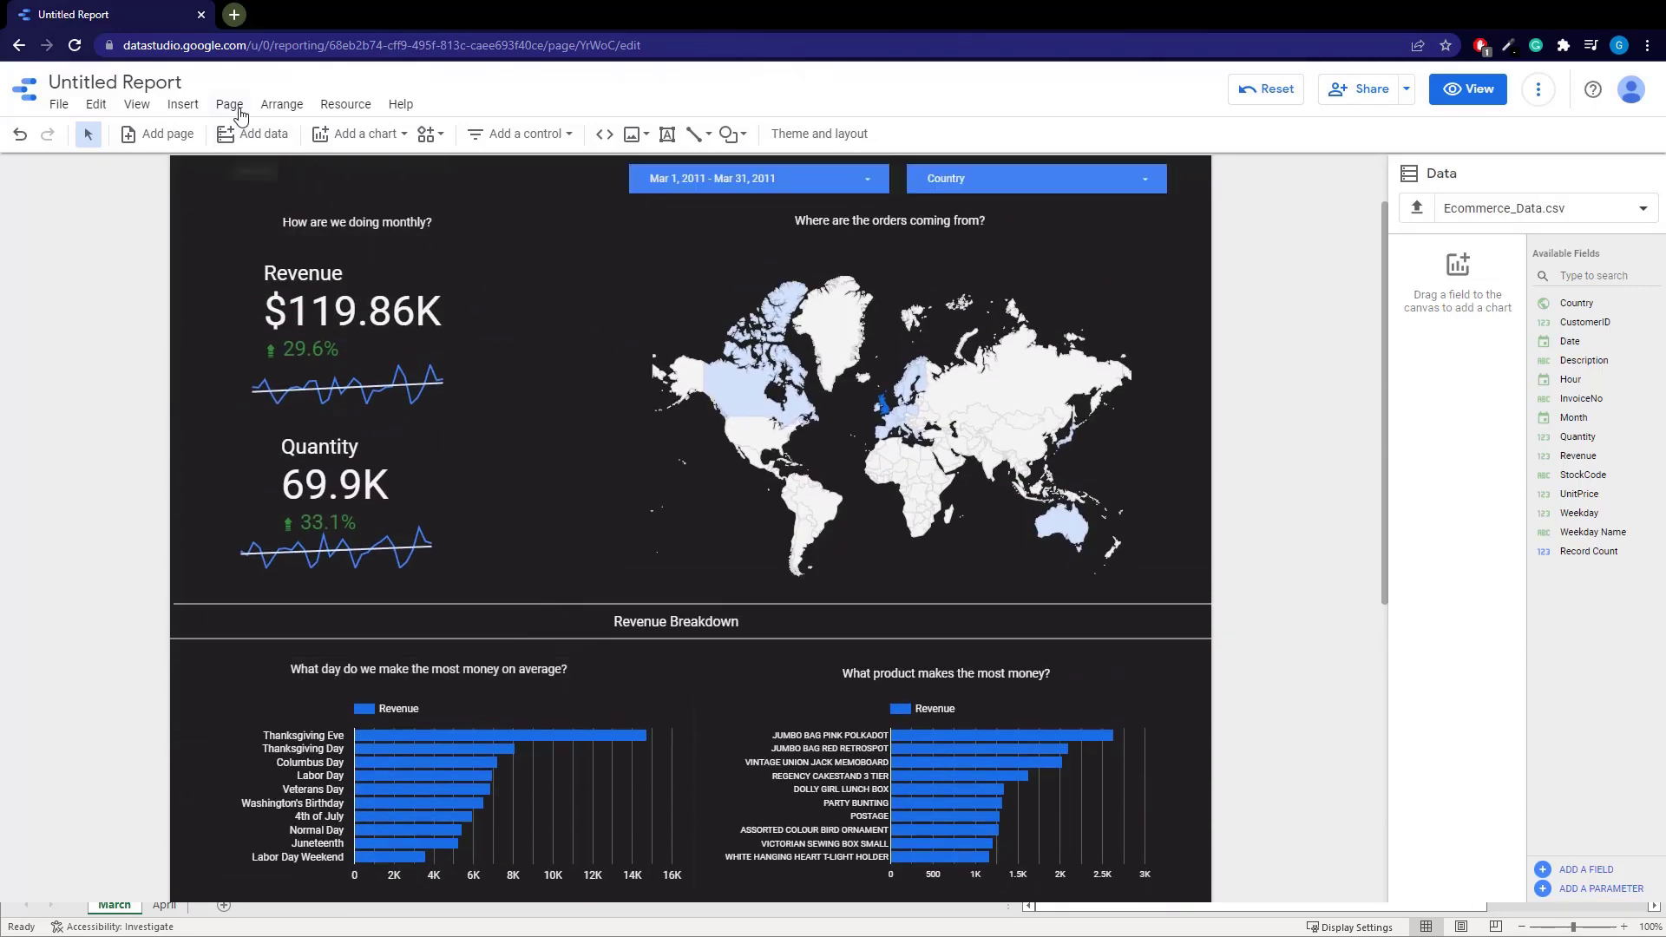
Insert the image output-onlinepngtools (9).png from Downloads and shrink it to fit just left of the Revenue Breakdown title
left_click(184, 105)
scroll(261, 625, "down", 2)
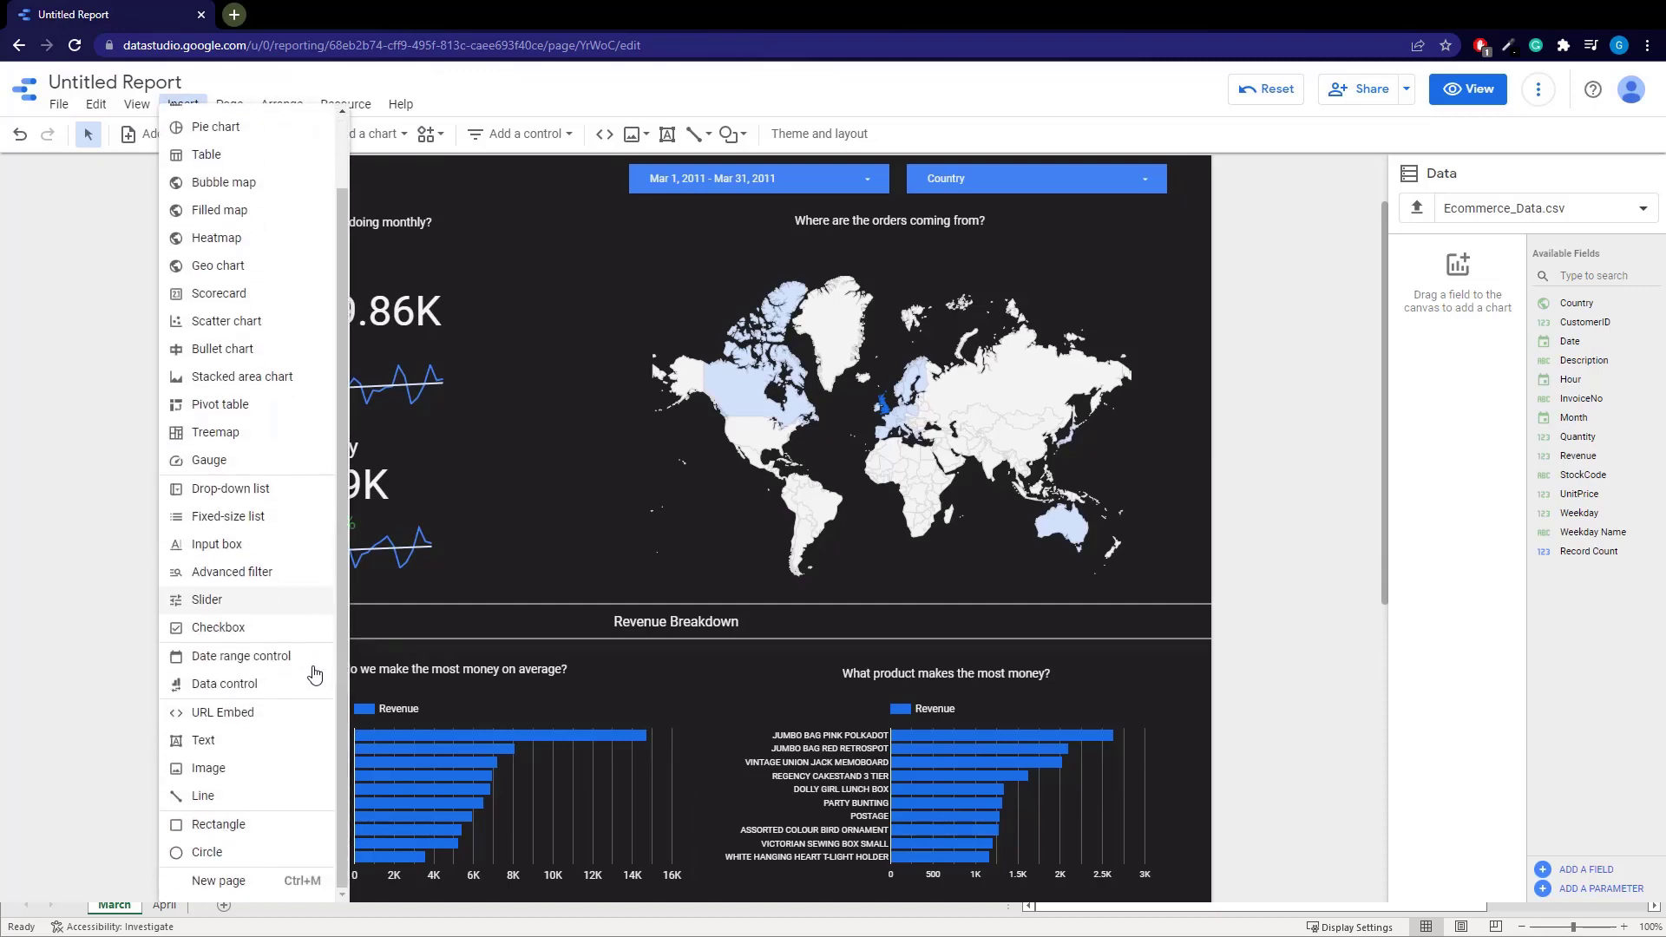
left_click(241, 777)
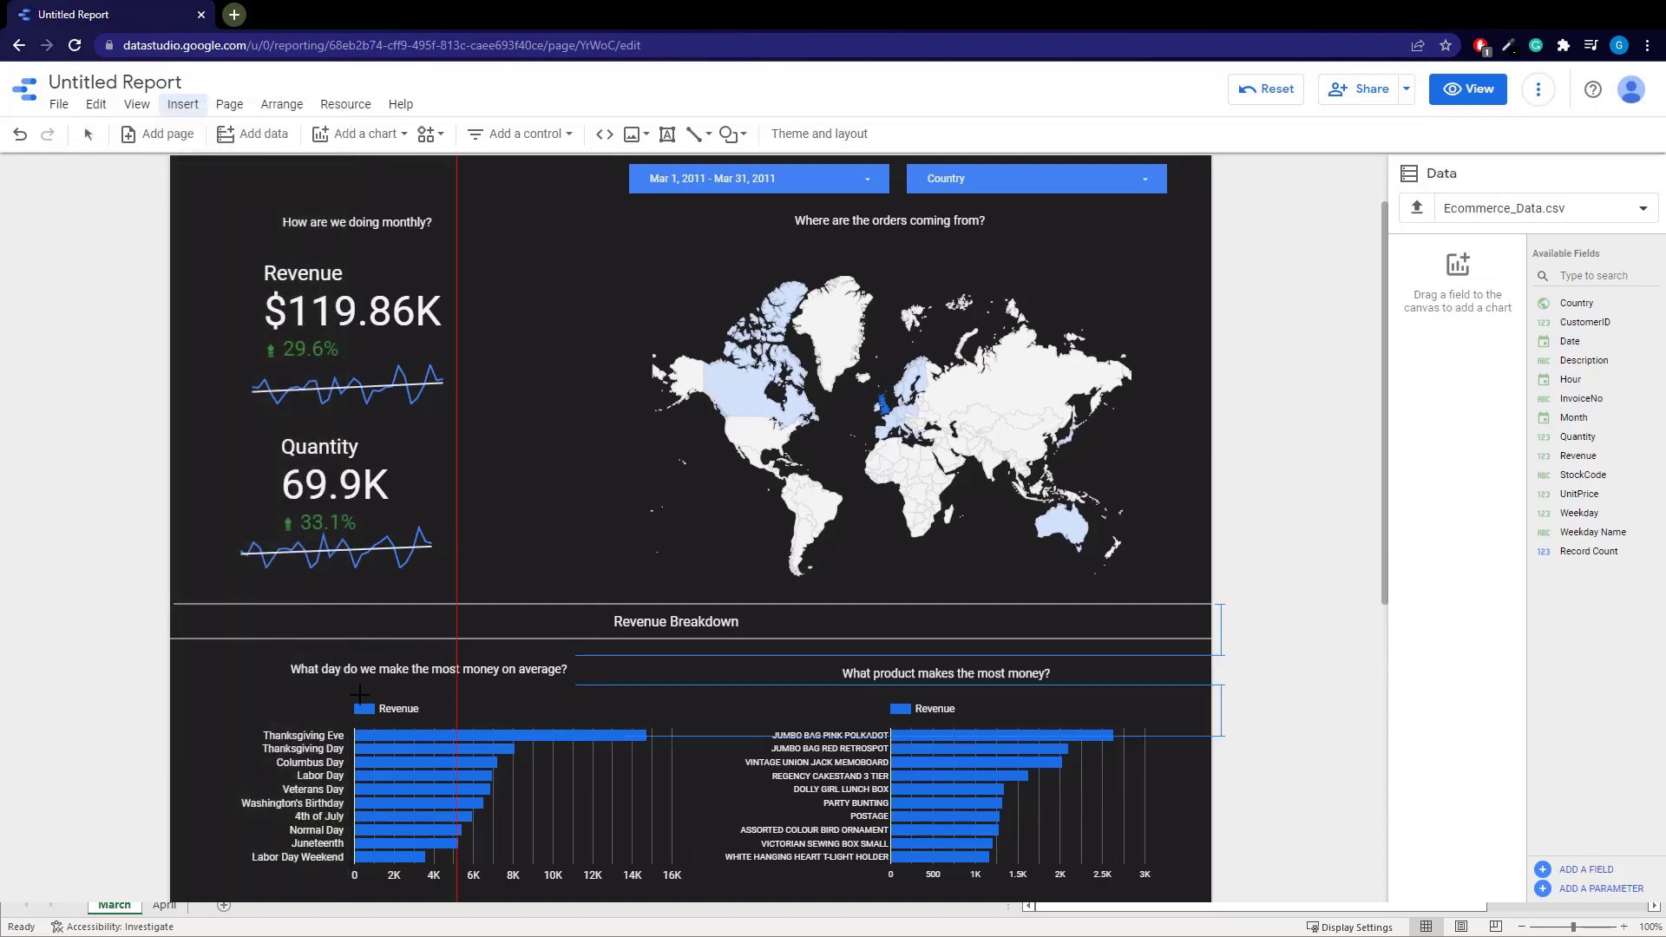
left_click(555, 620)
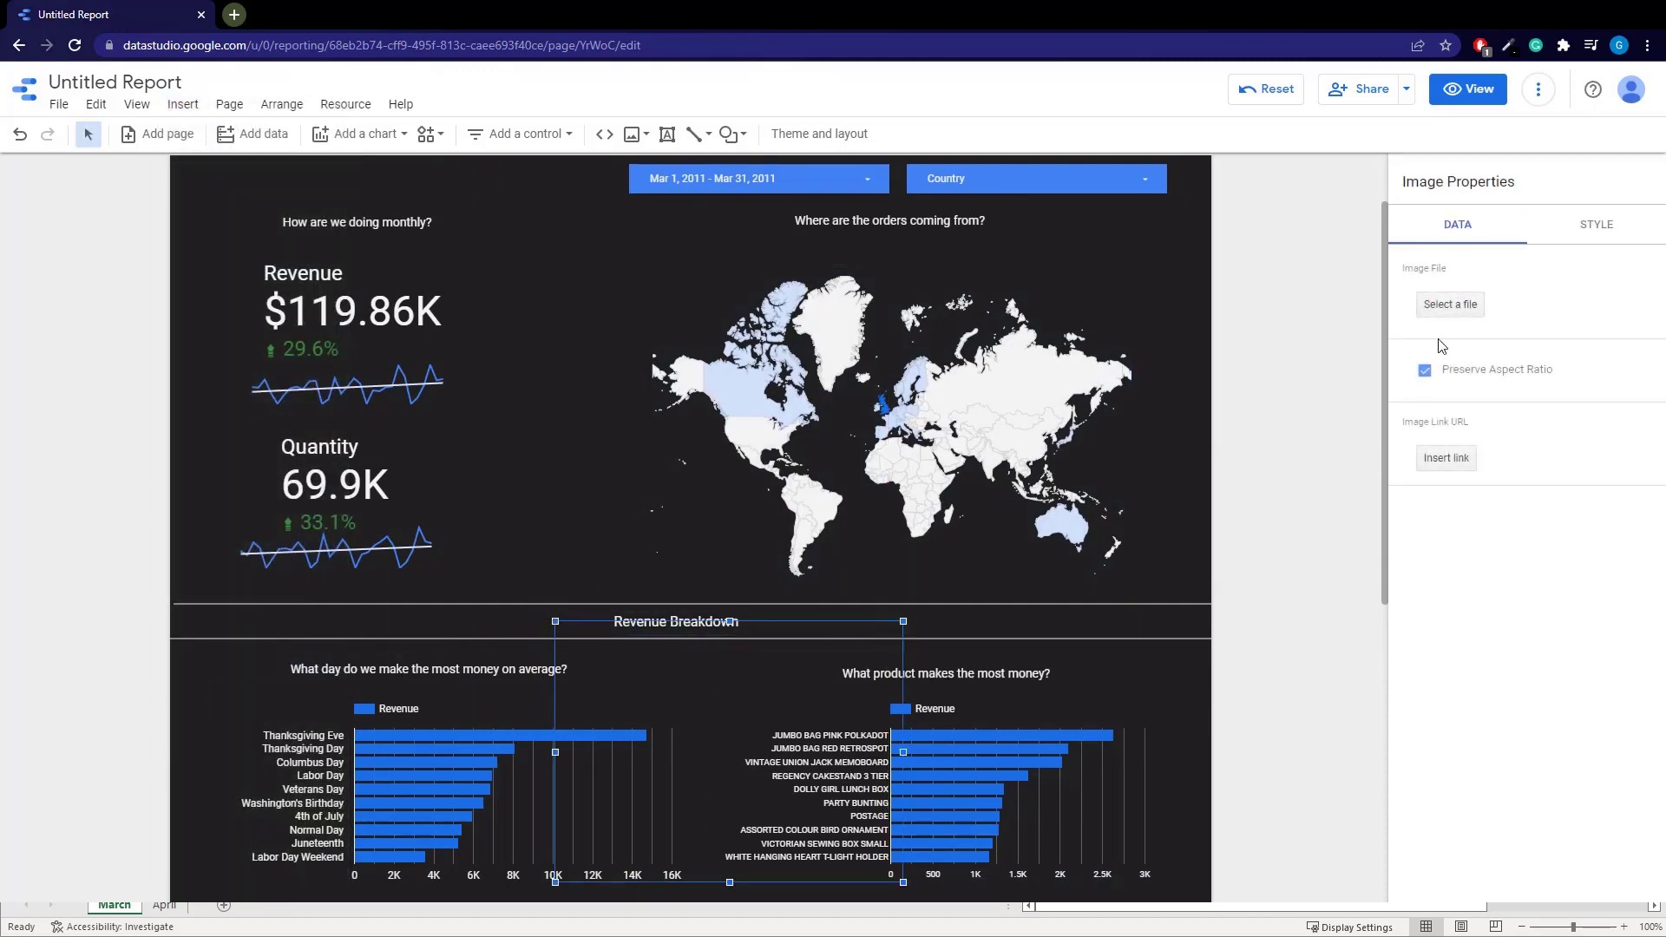
left_click(1448, 305)
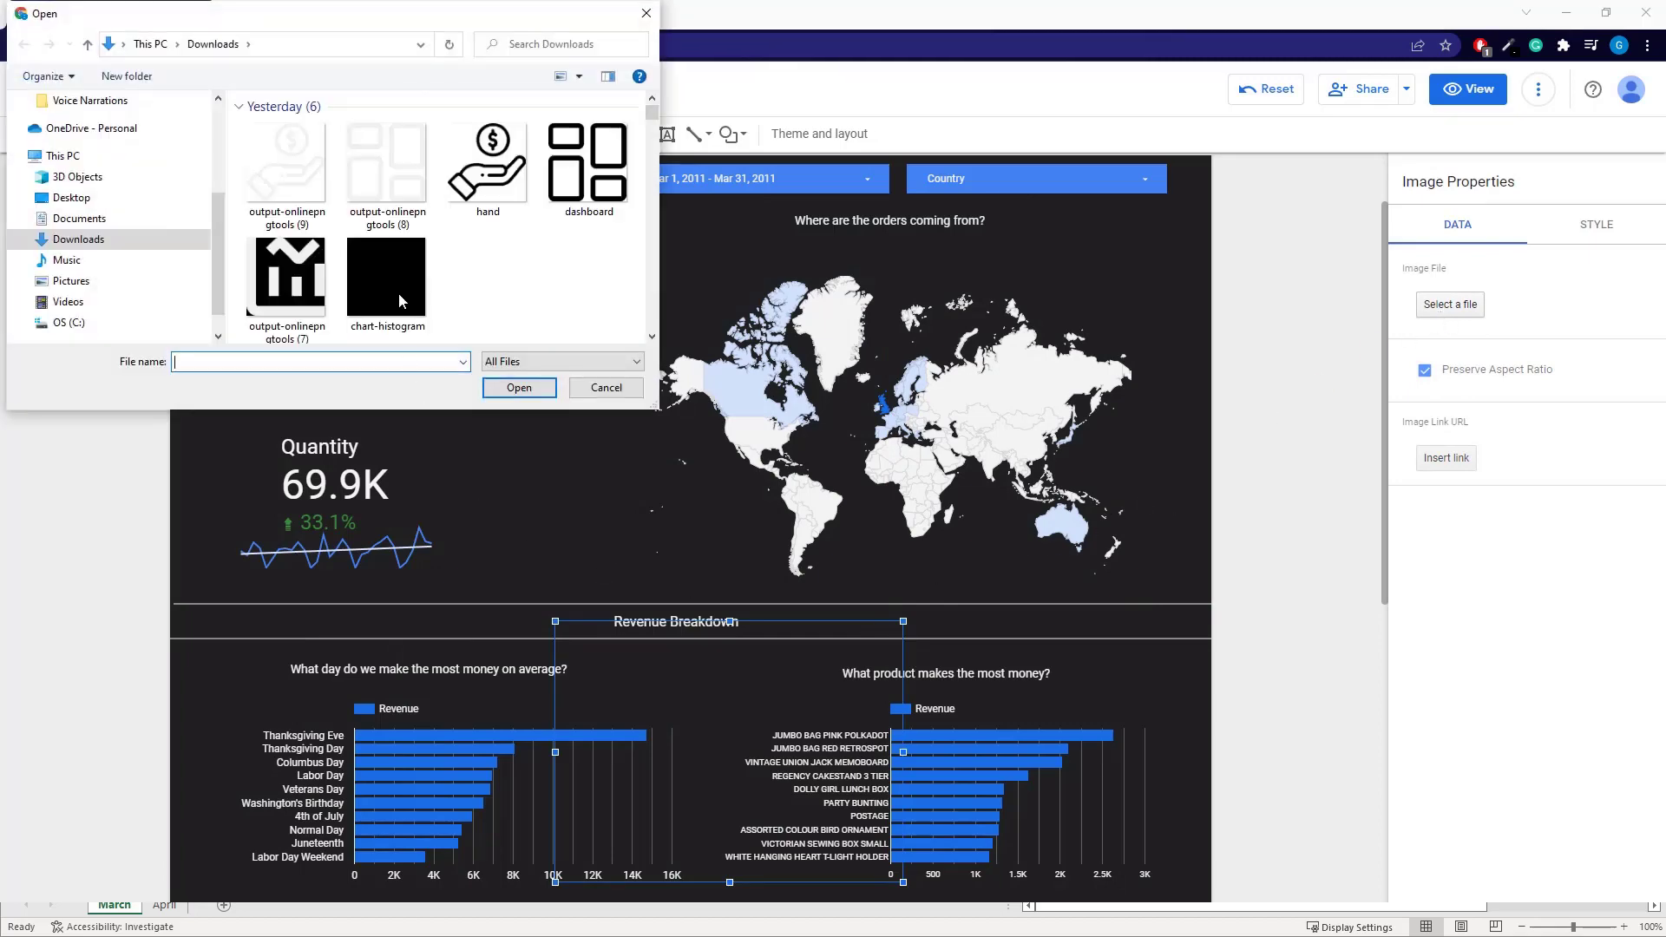
double_click(300, 180)
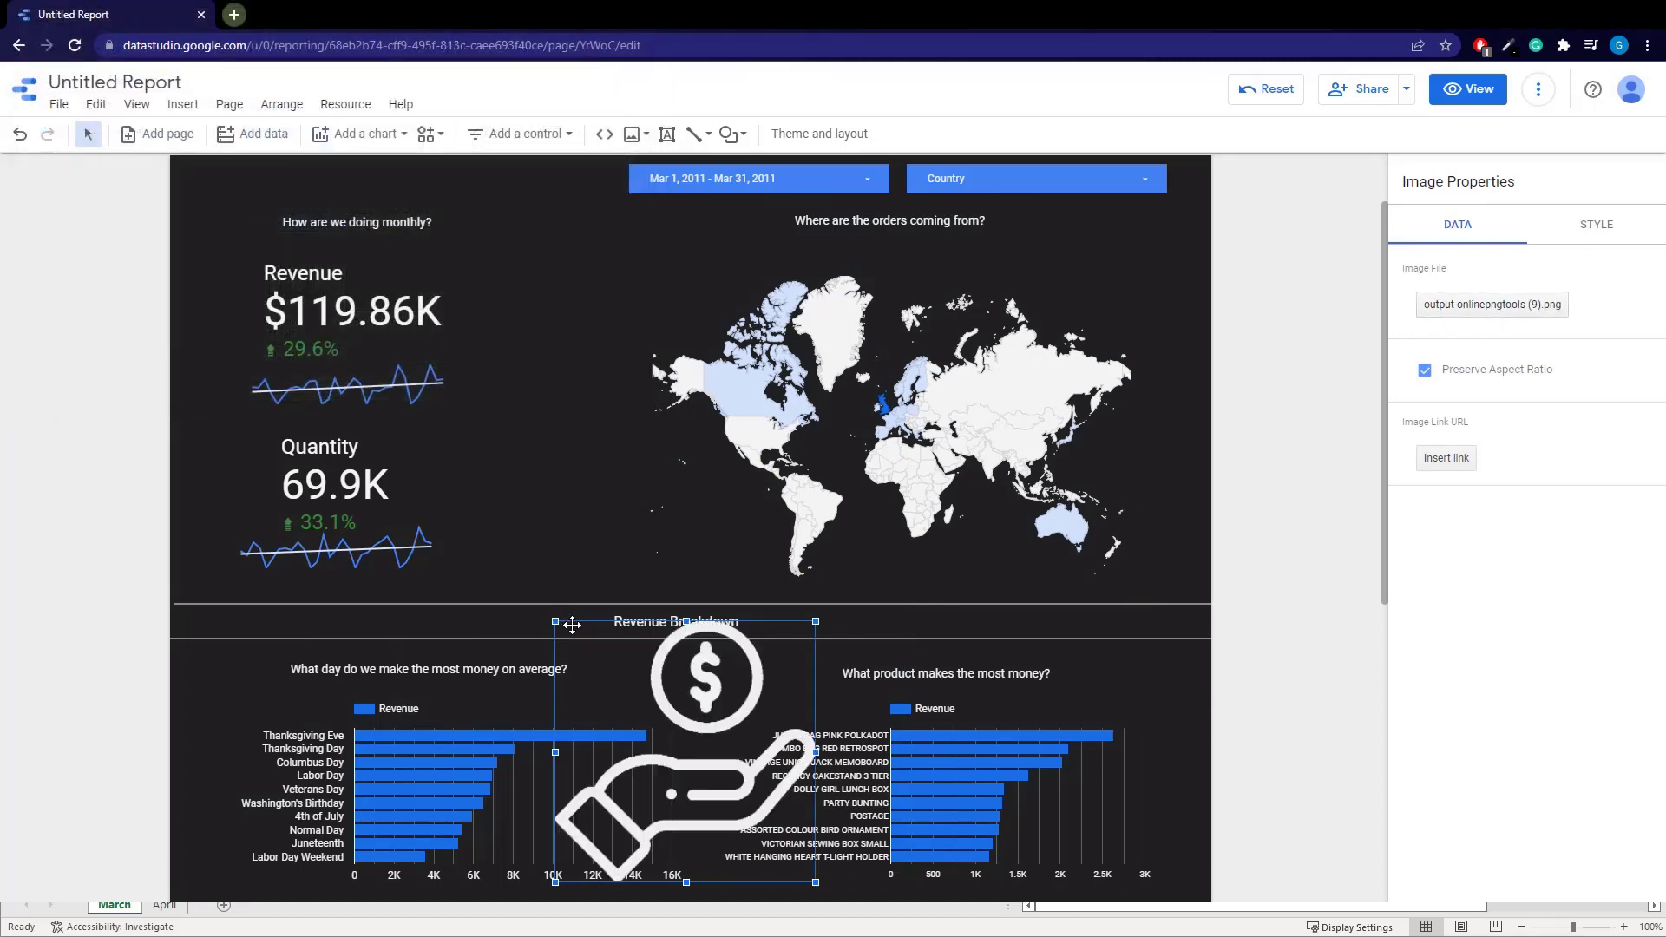
left_click_drag(813, 882, 590, 628)
left_click(785, 638)
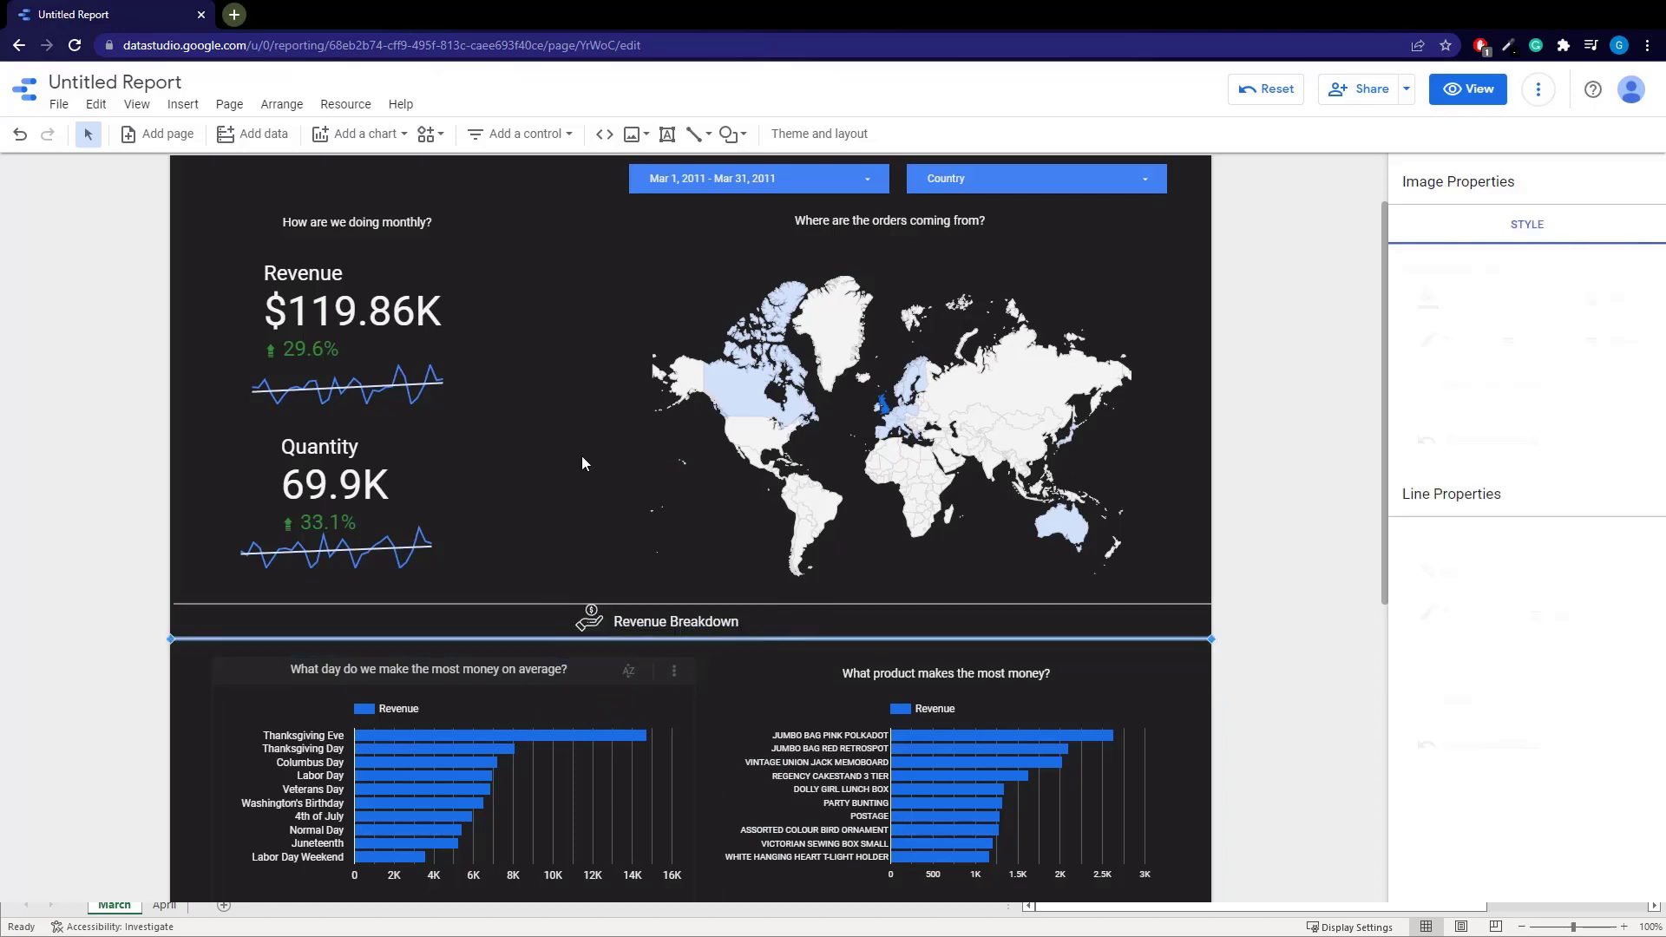
Insert an image over the Heatmap section title using the file output-onlinepngtools (7).png from Downloads
scroll(581, 463, "down", 6)
scroll(878, 479, "up", 5)
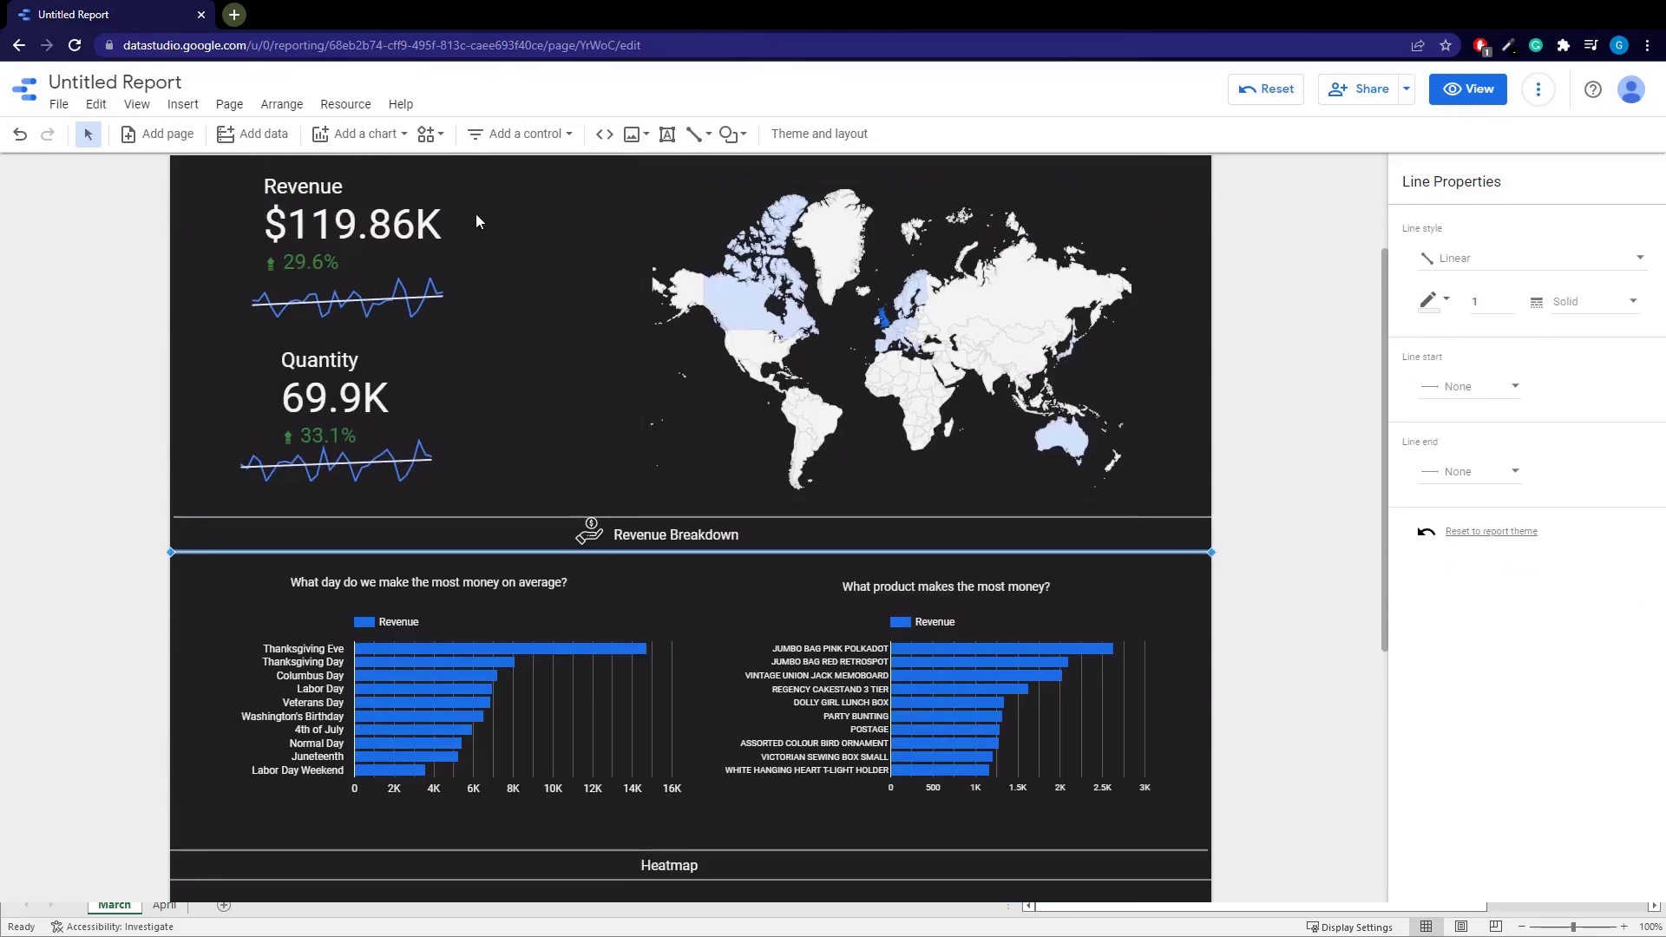
left_click(169, 110)
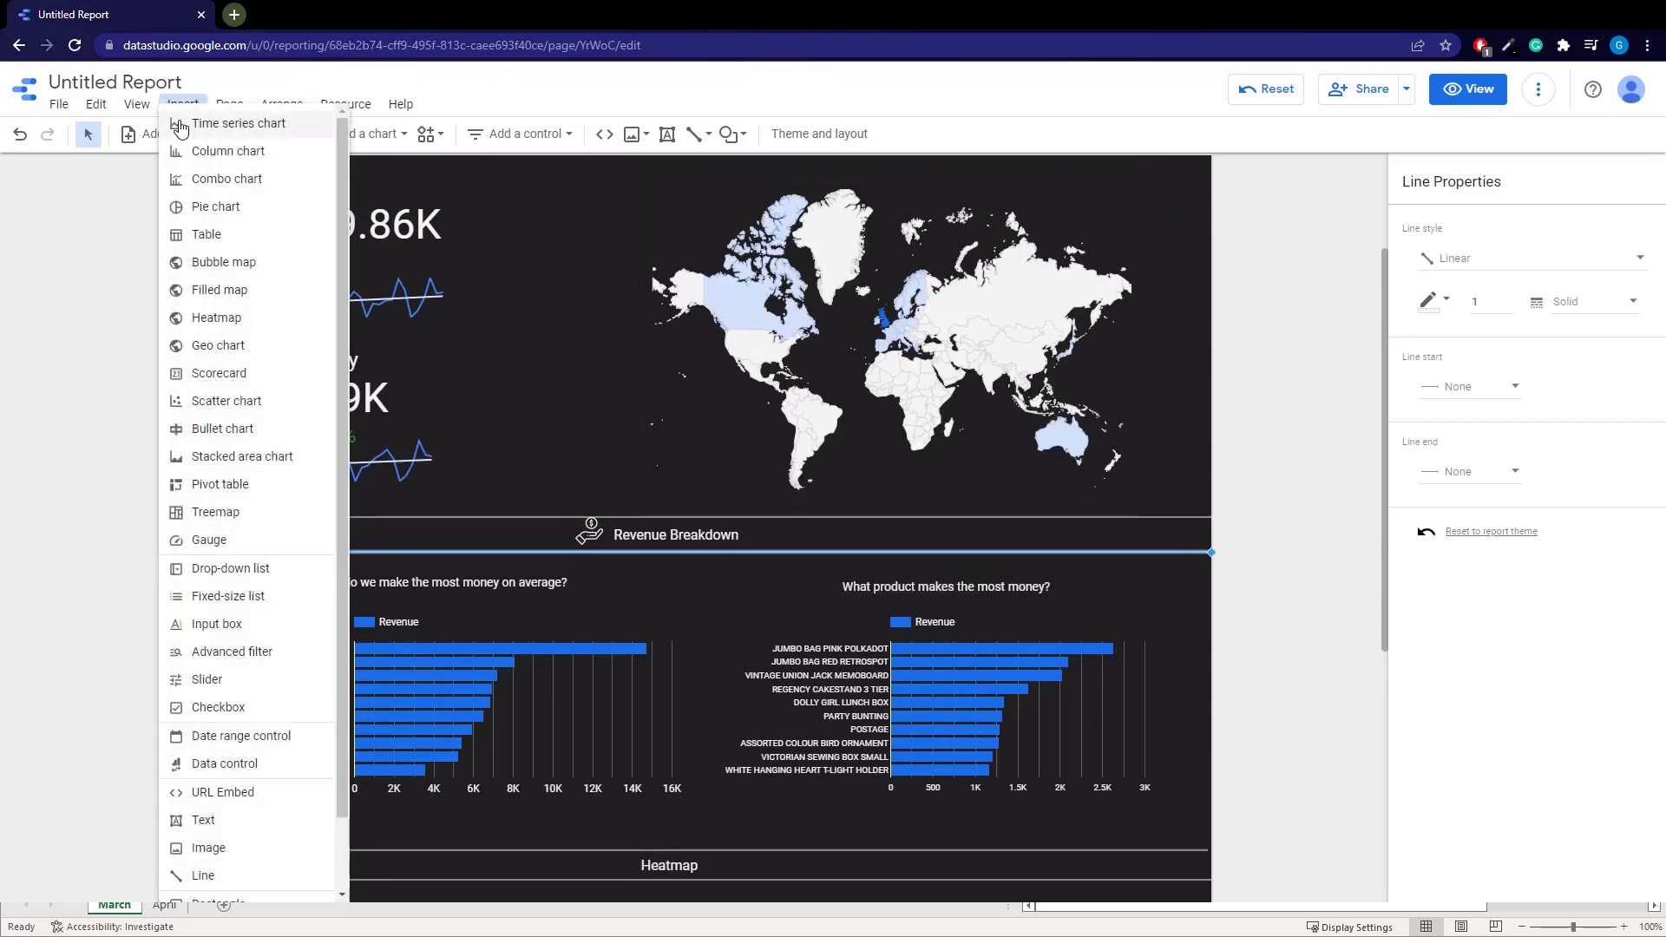
scroll(257, 767, "down", 1)
scroll(257, 767, "down", 1)
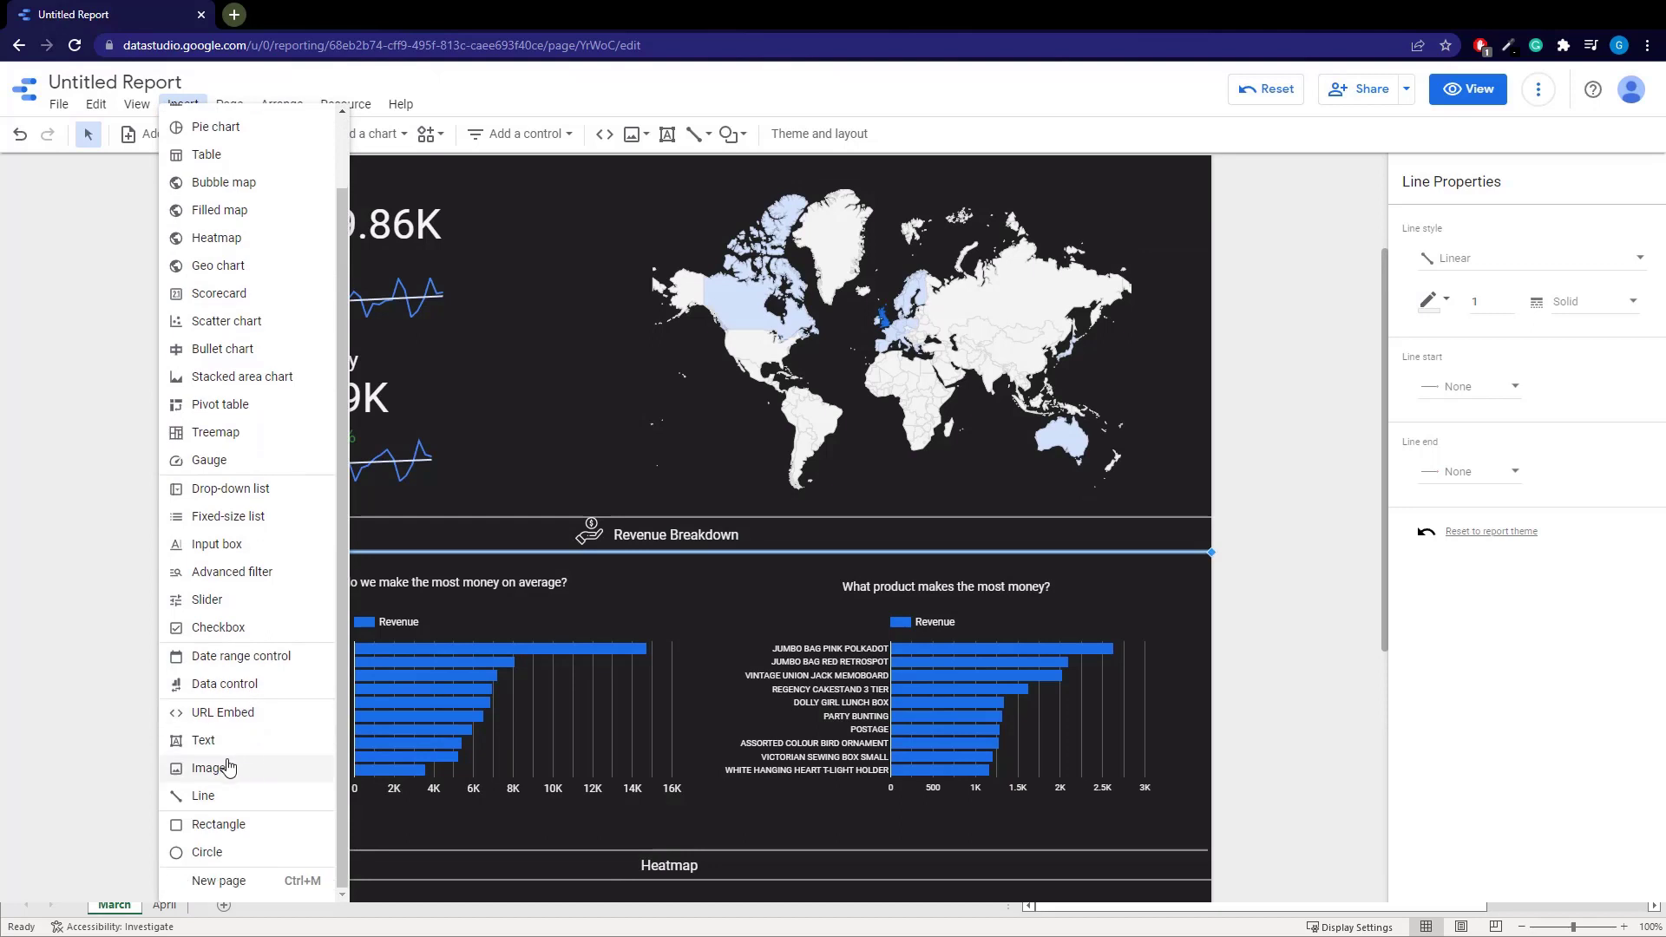
scroll(228, 746, "up", 2)
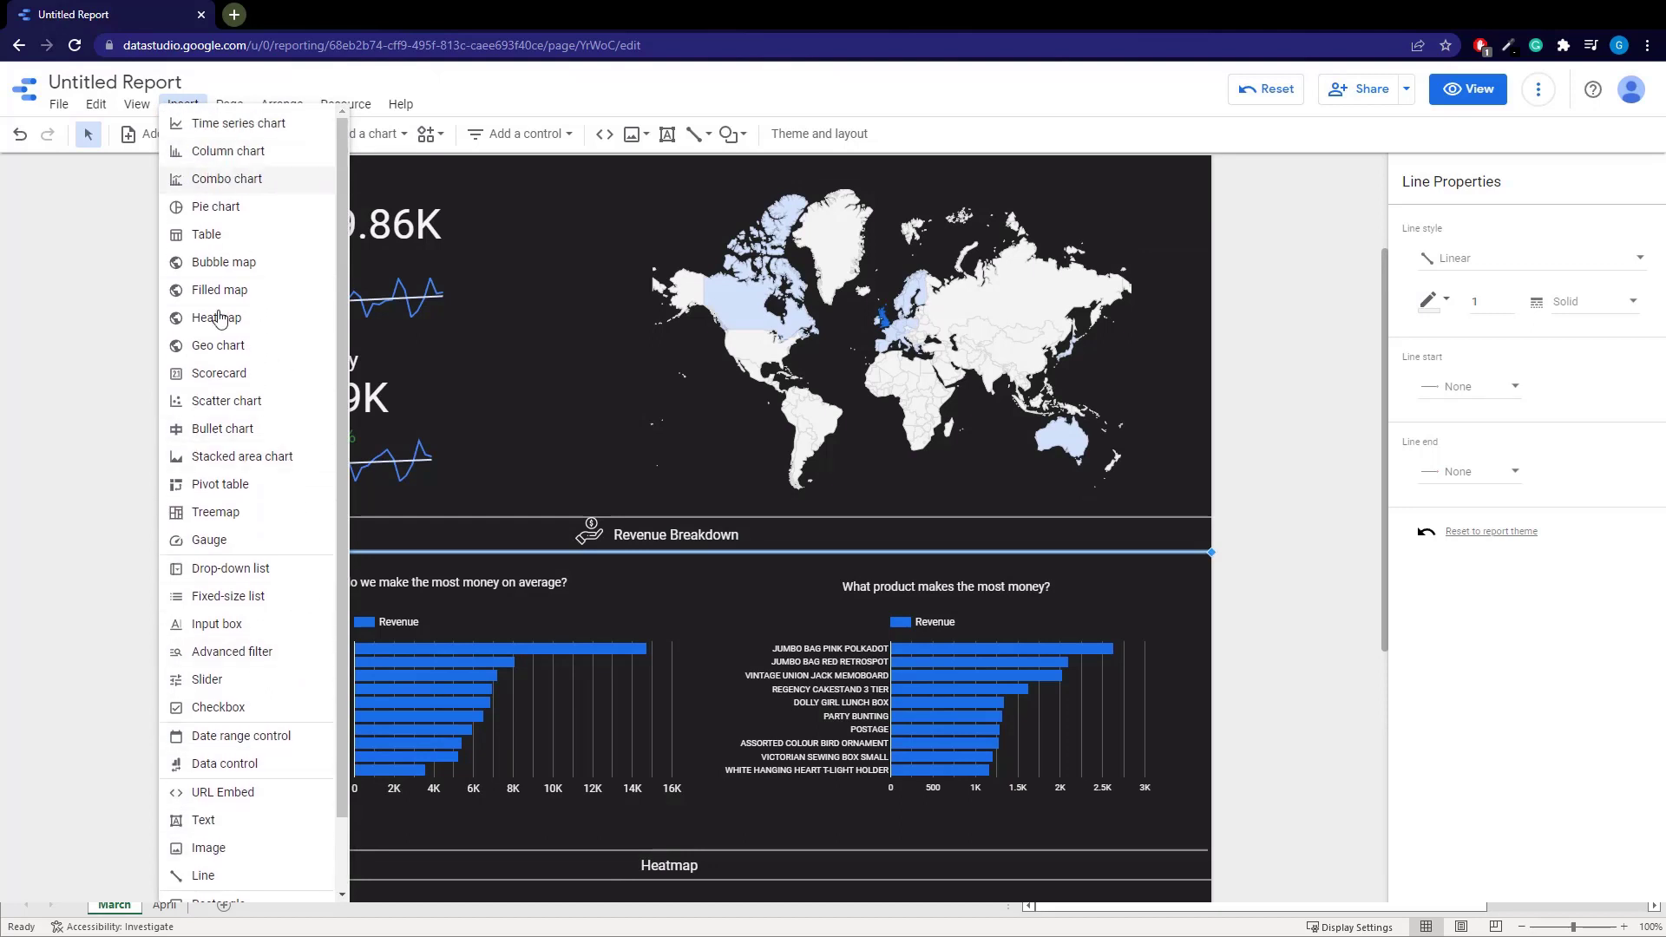
scroll(240, 707, "down", 2)
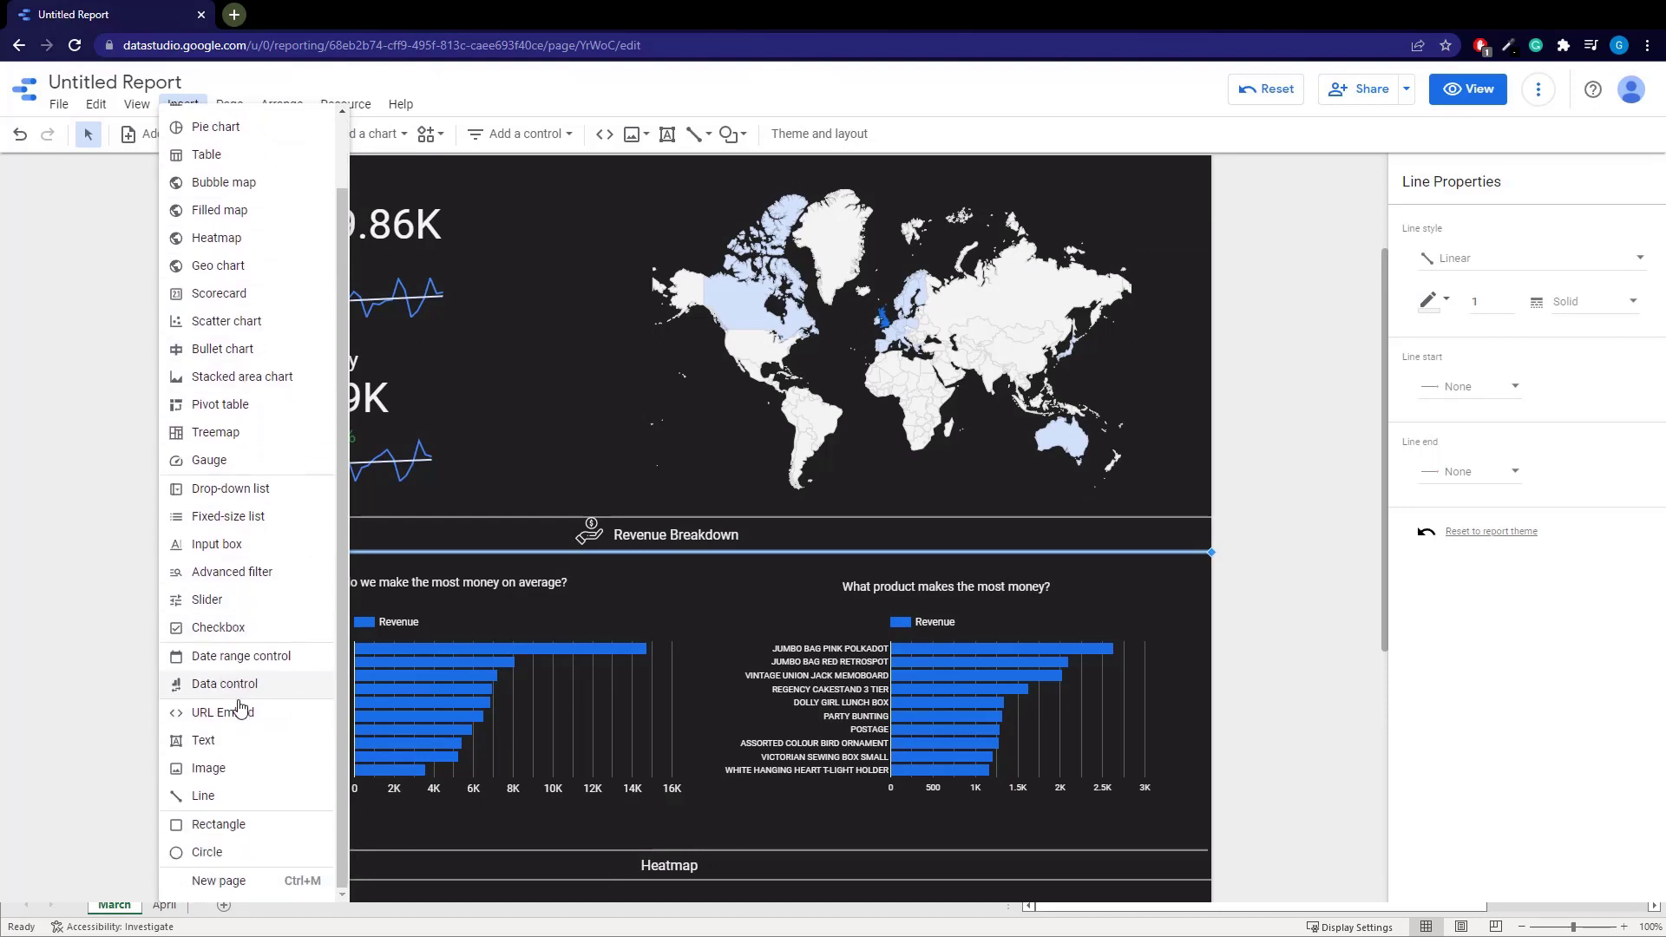
left_click(227, 769)
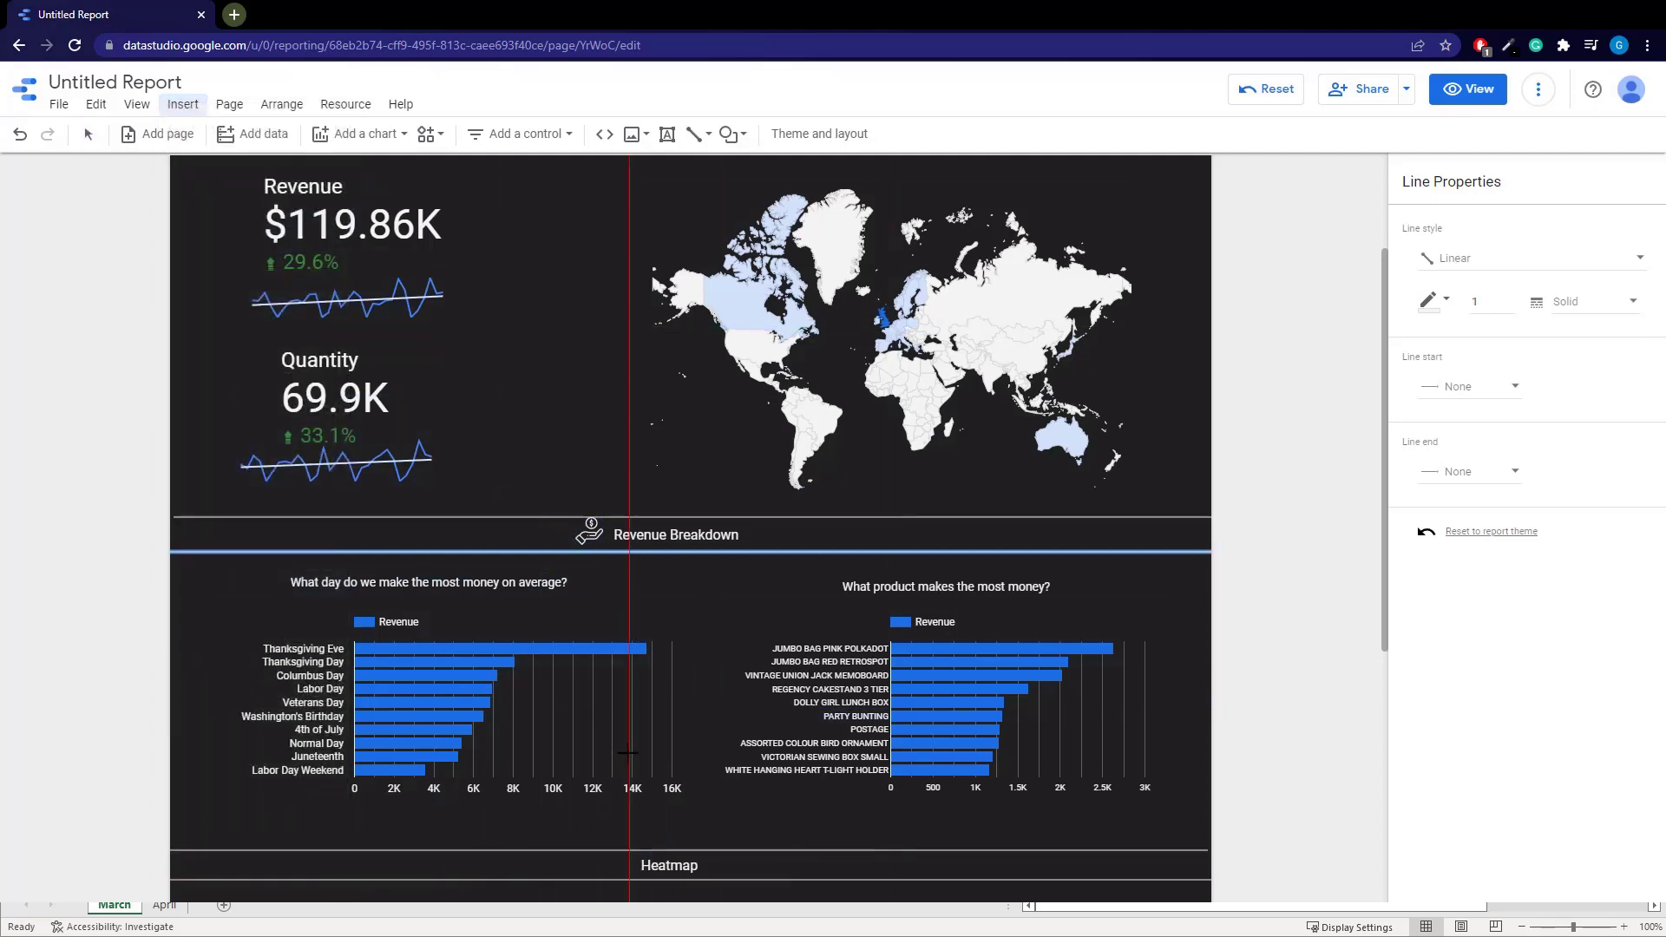
scroll(592, 713, "down", 2)
left_click(603, 696)
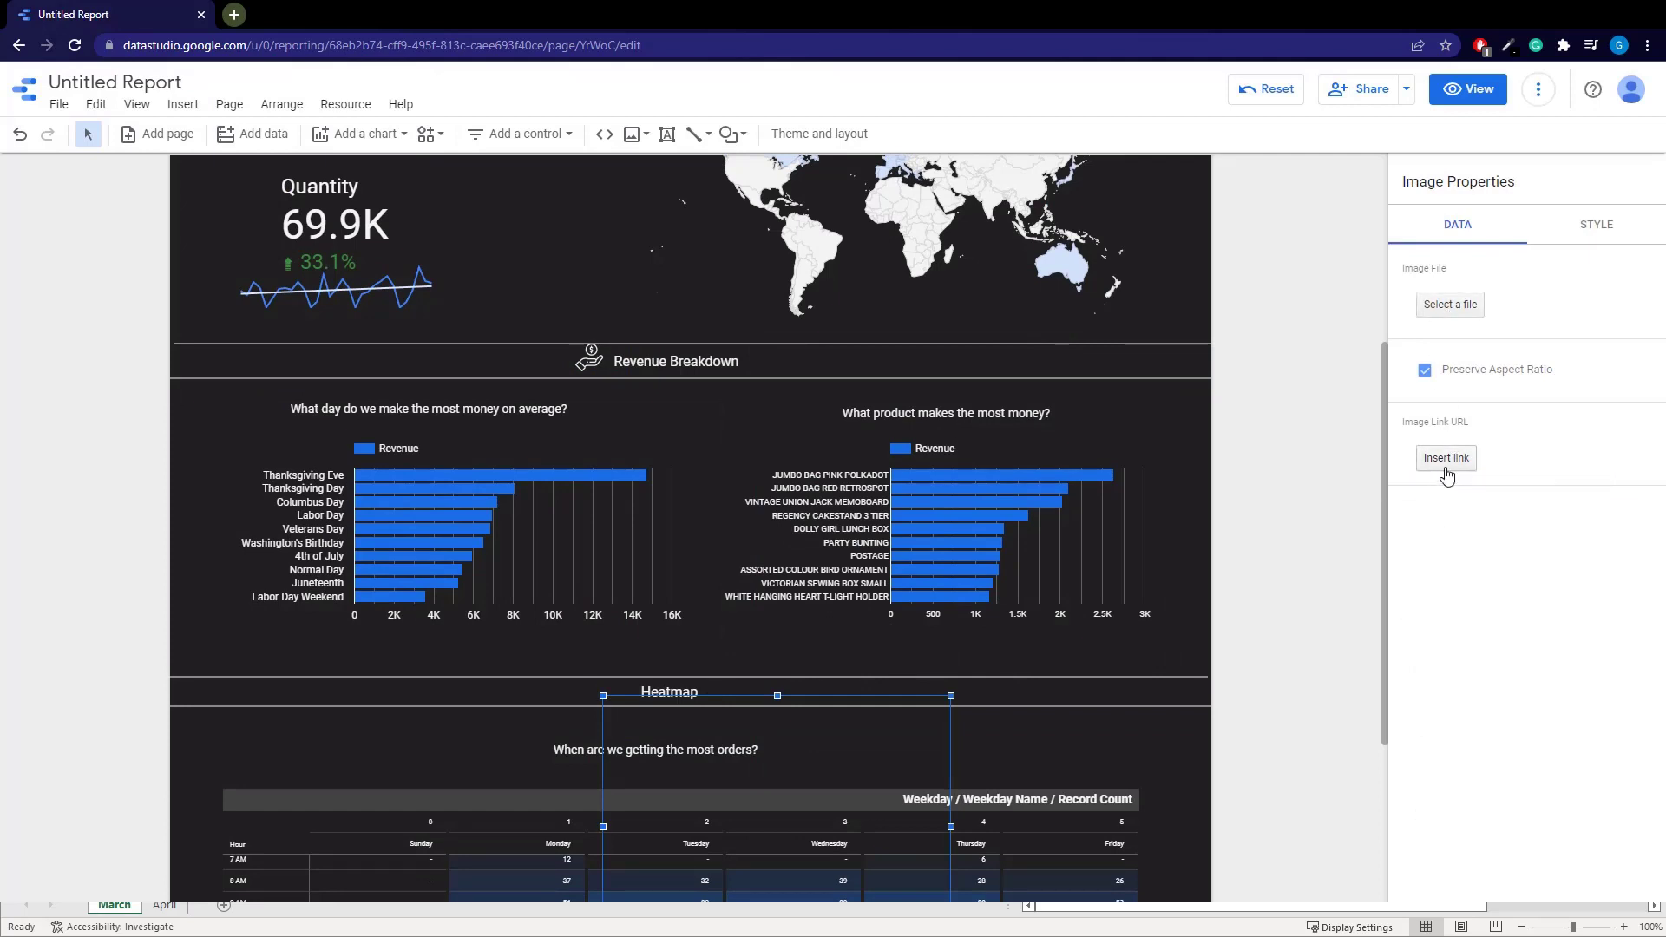
left_click(1436, 305)
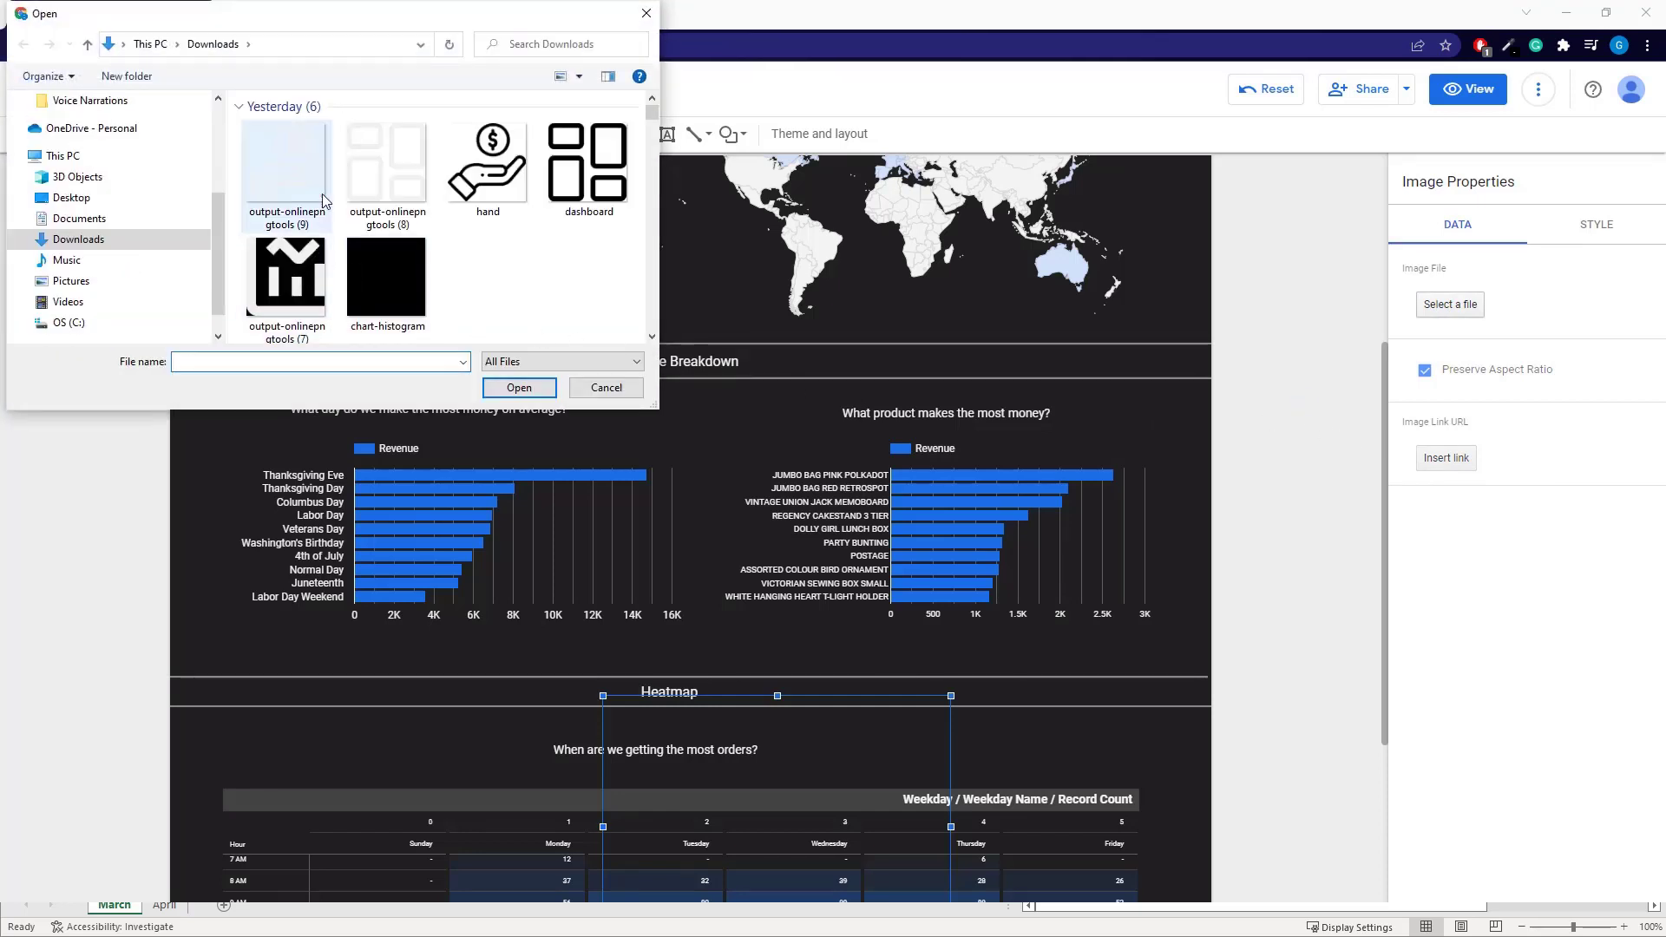
left_click(291, 286)
double_click(295, 279)
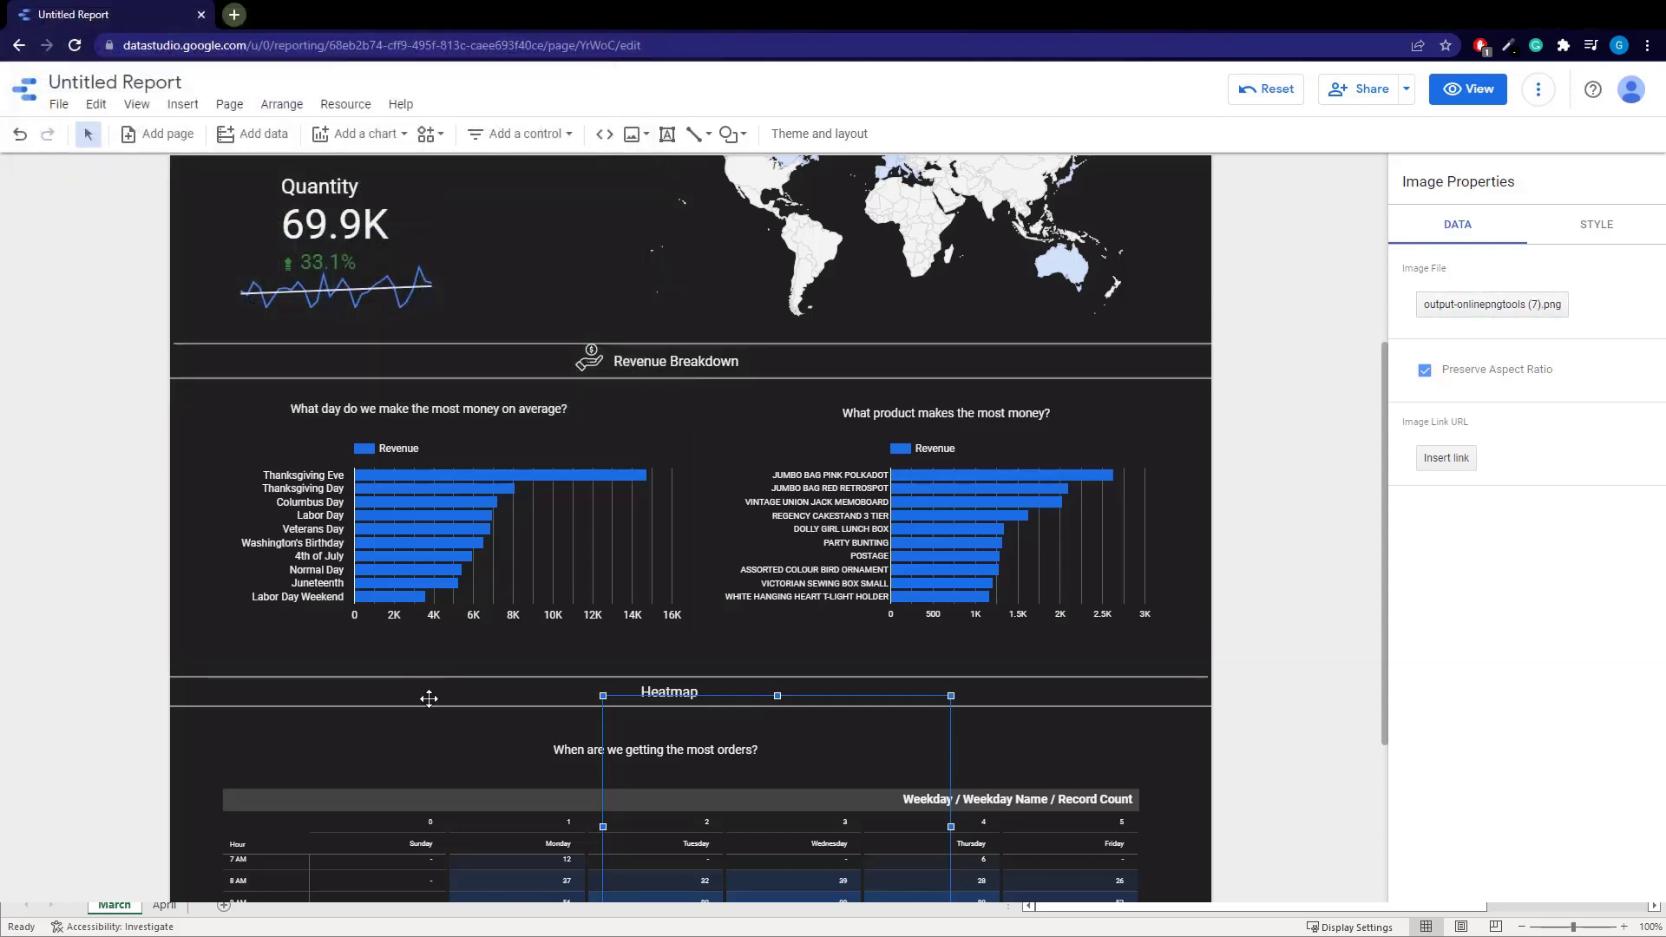
Shrink the chart icon and place it just left of the Heatmap title between the divider lines
left_click_drag(776, 833, 686, 785)
scroll(694, 713, "down", 1)
scroll(693, 713, "down", 3)
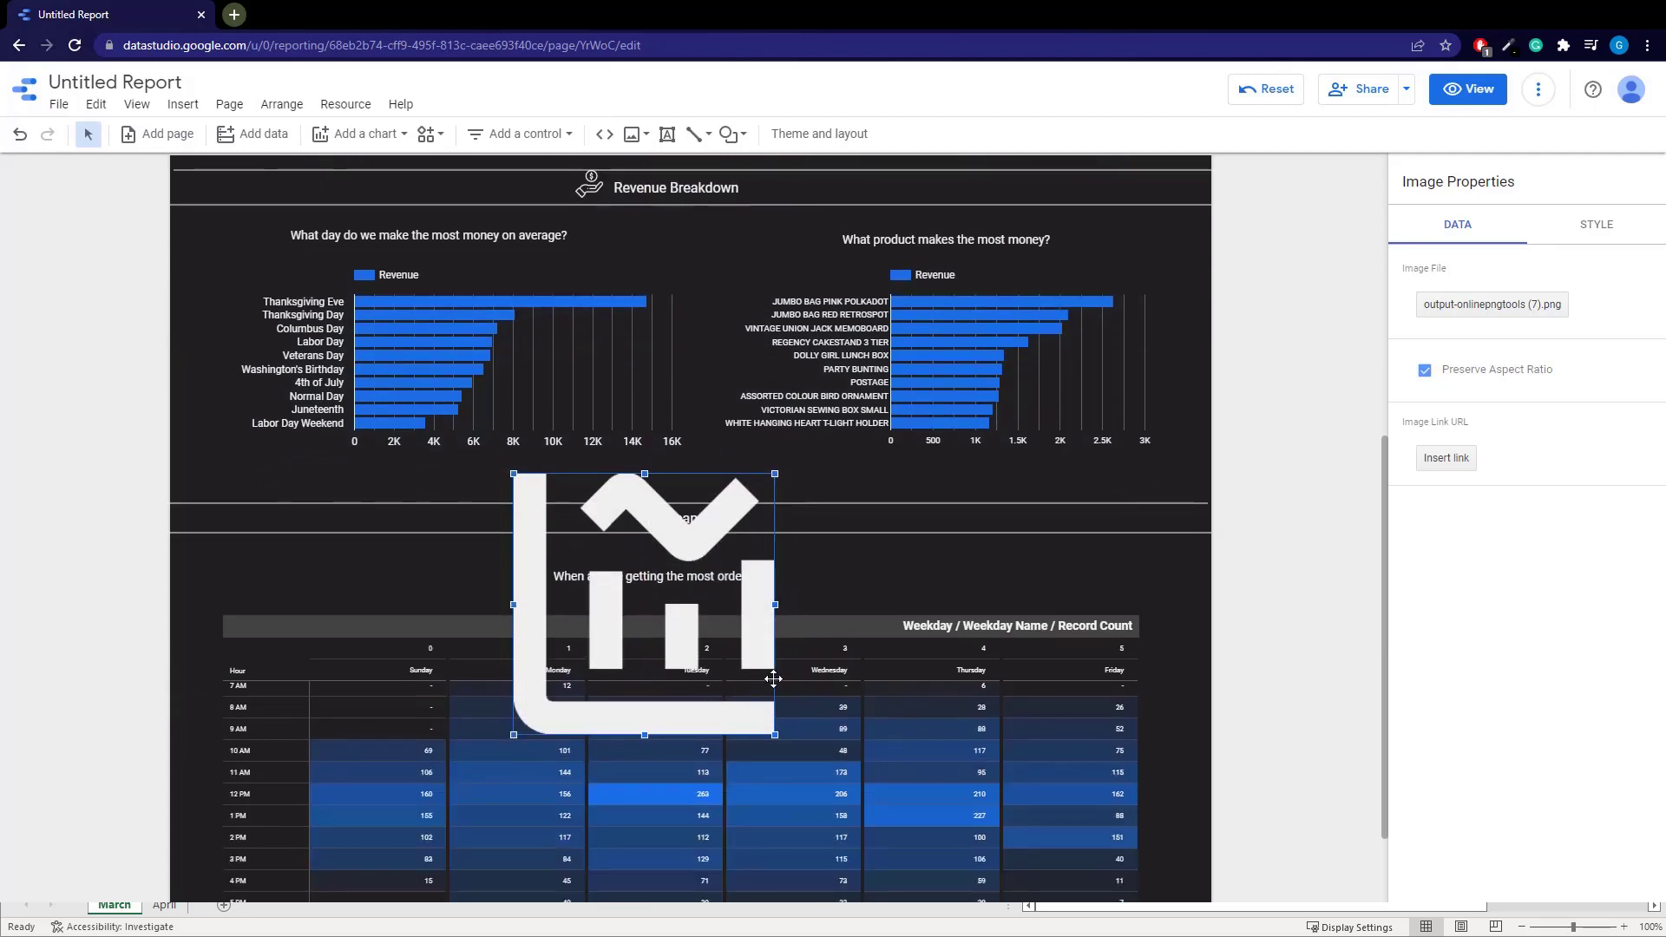
left_click_drag(779, 737, 661, 600)
left_click_drag(661, 600, 663, 583)
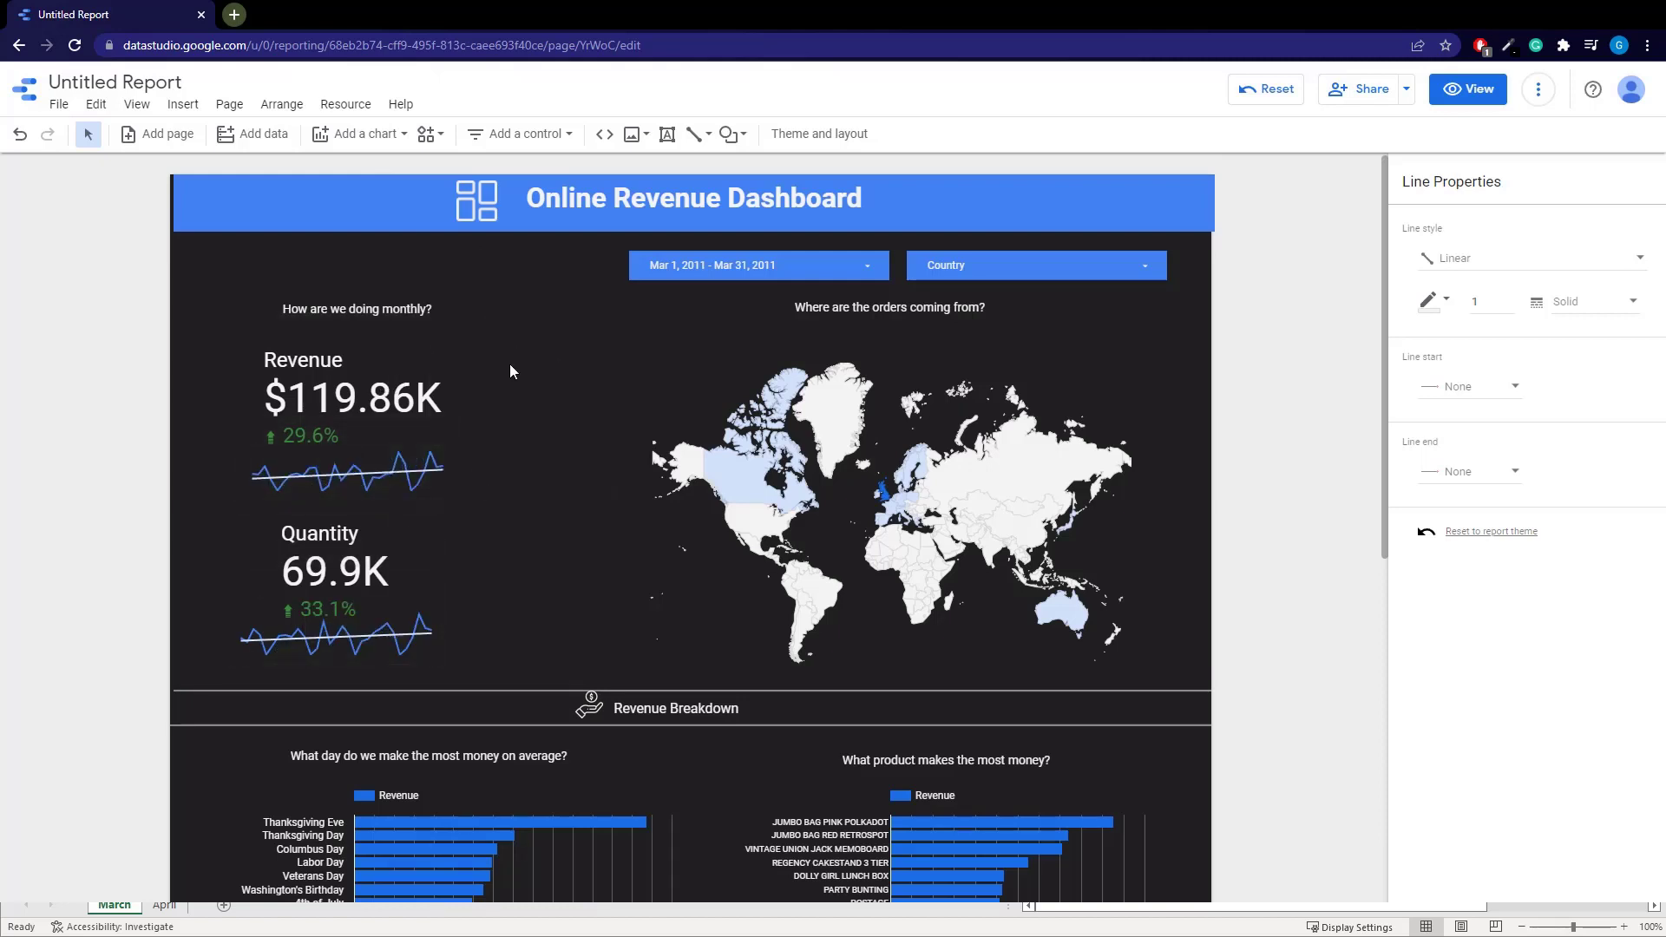
Set the report's date range control to Apr 1, 2011 - Apr 30, 2011
left_click(768, 266)
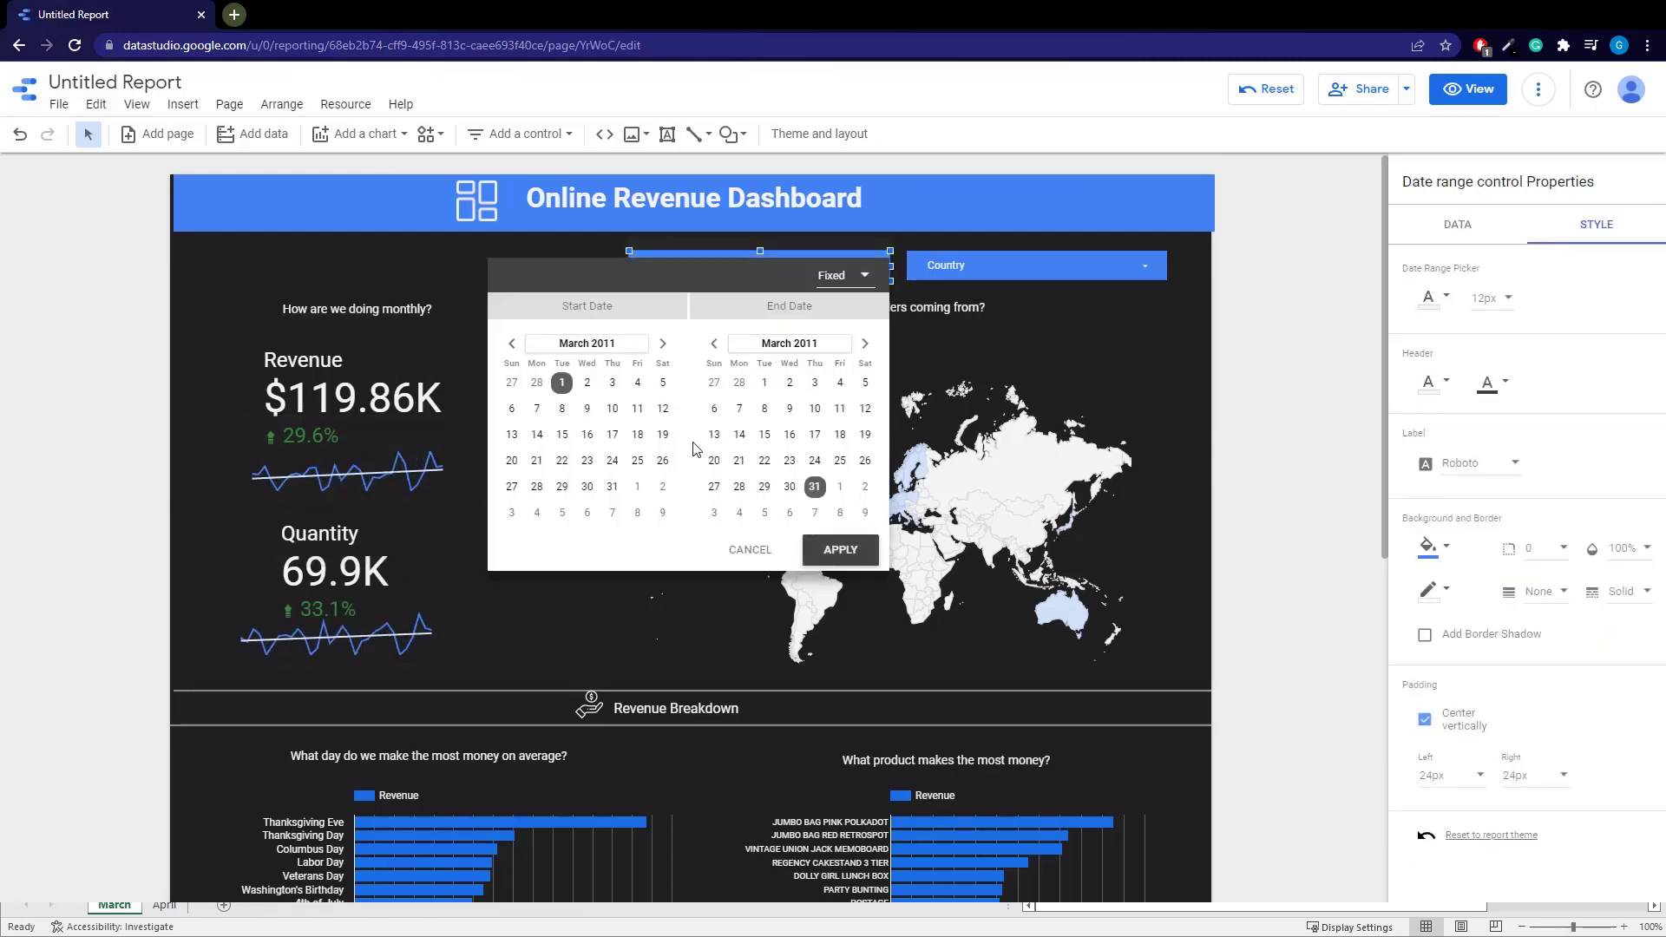
left_click(865, 343)
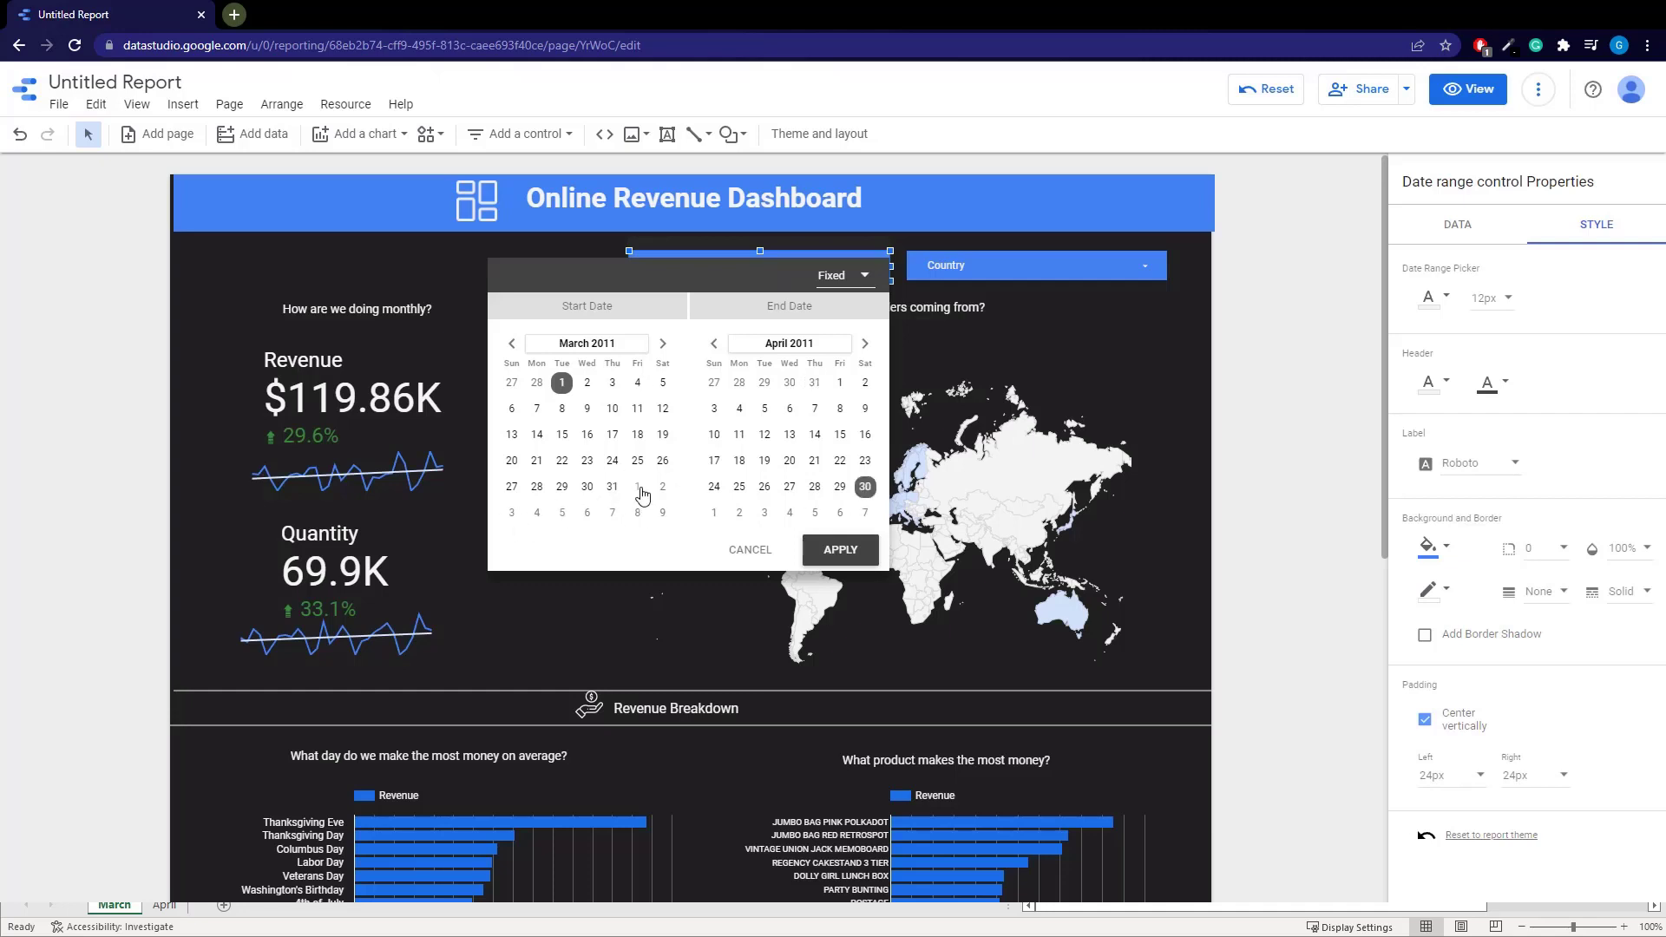
left_click(825, 551)
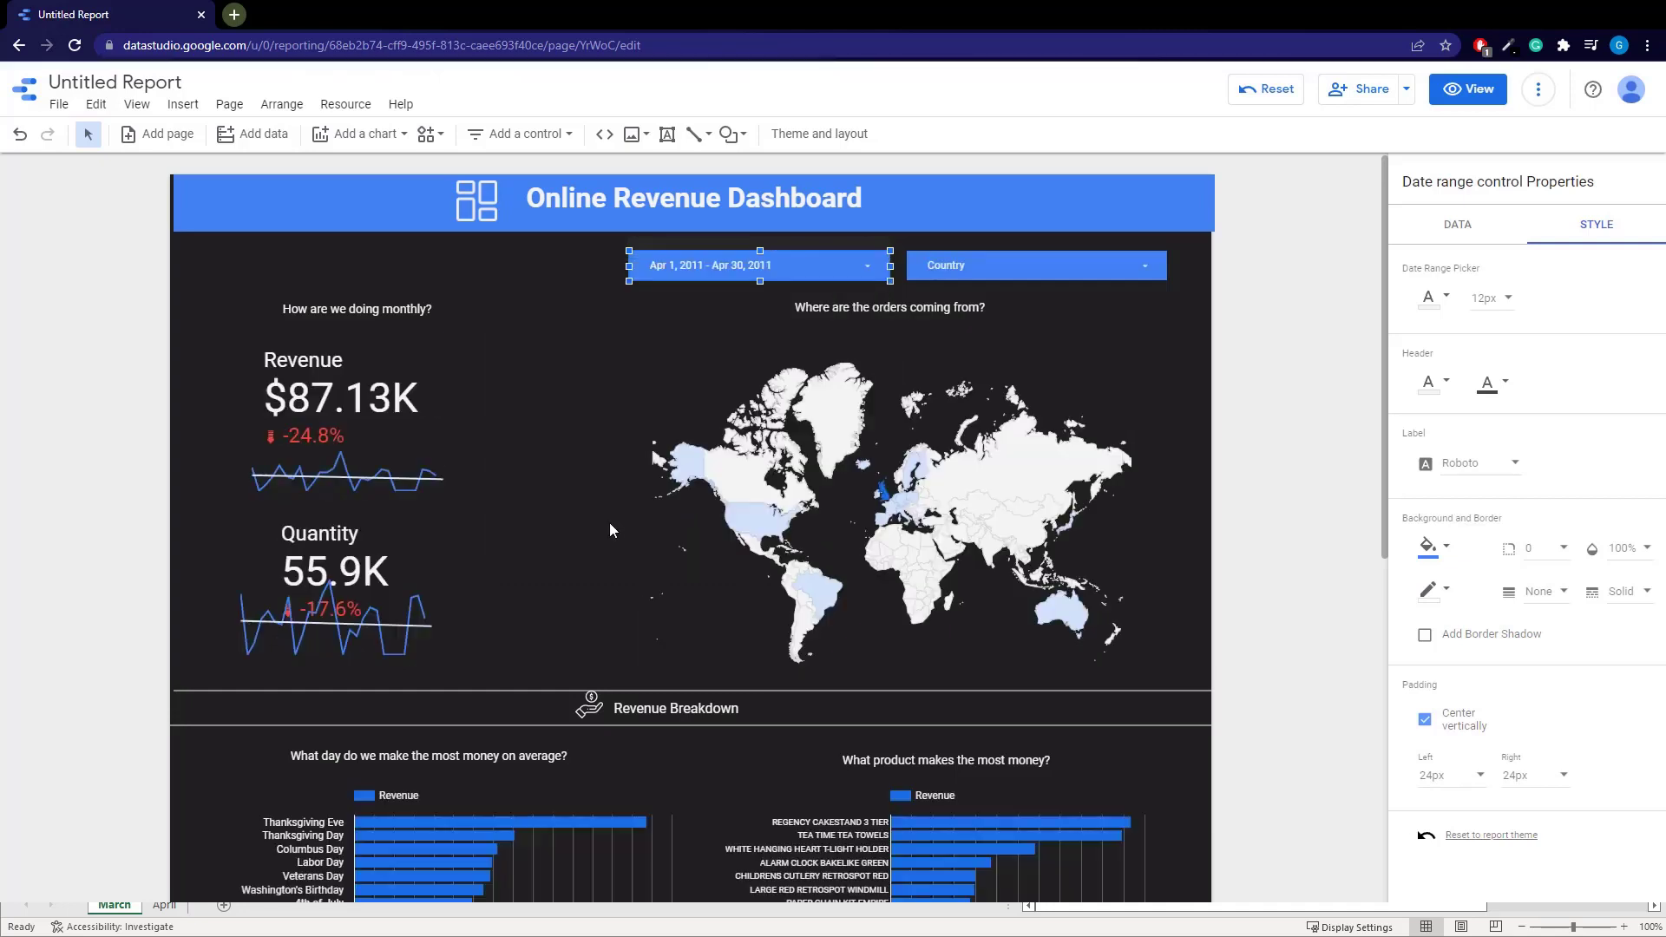
Lower the Quantity trend chart clear of its scorecard's comparison value and shift the Revenue trend chart slightly left
left_click(352, 546)
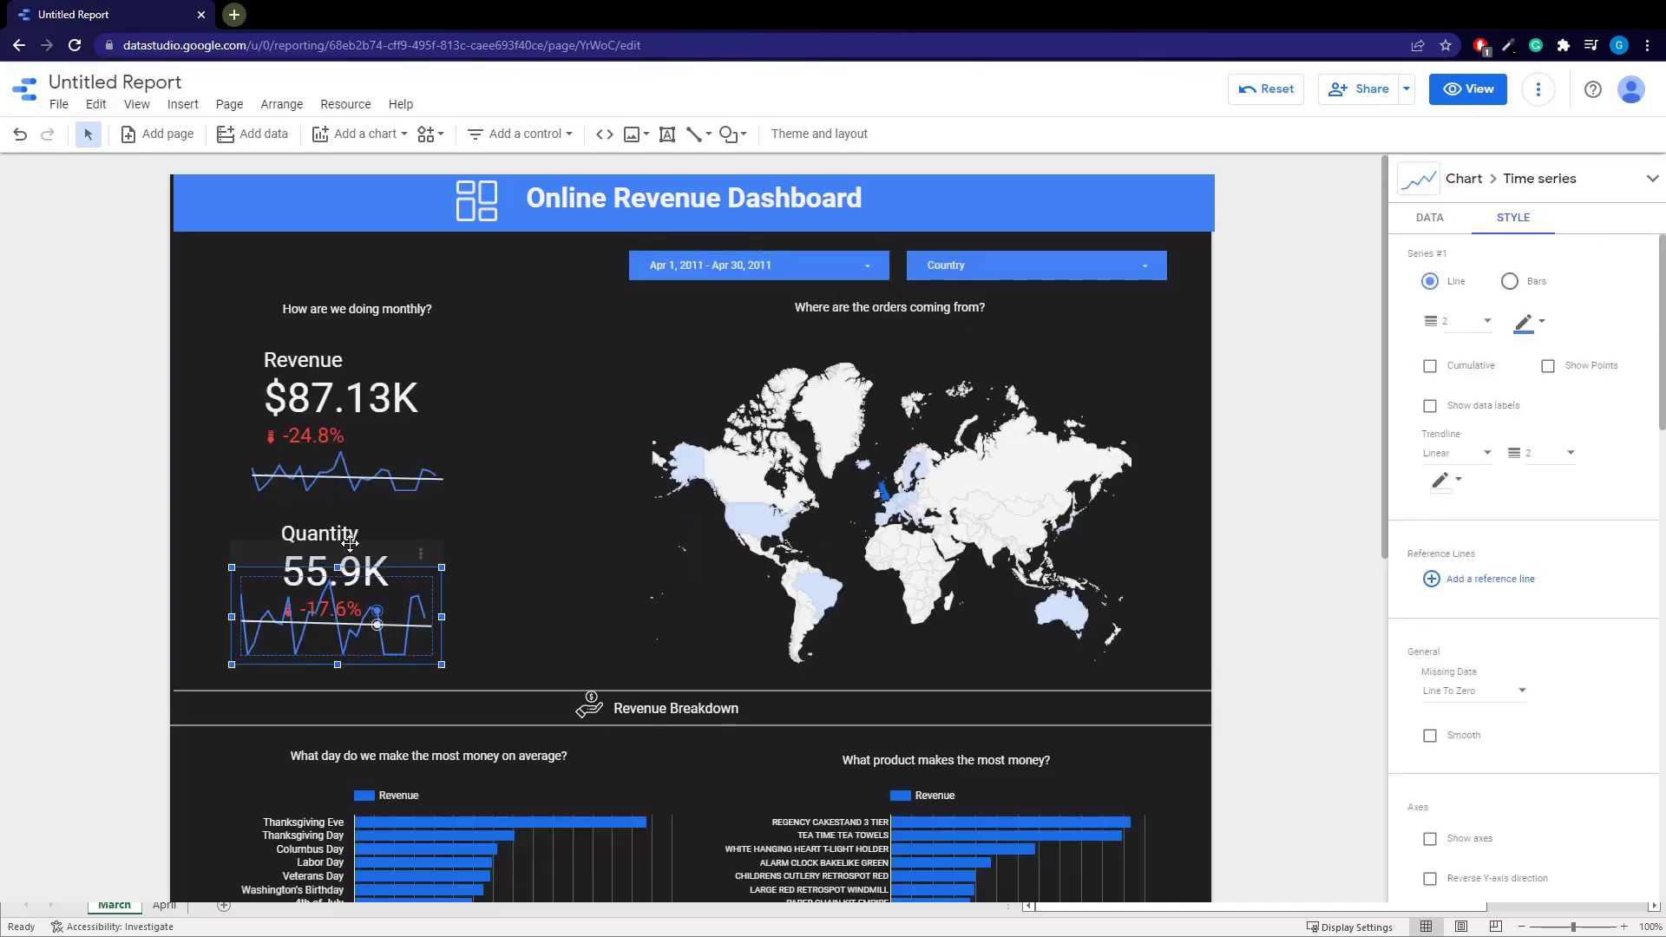
left_click(357, 536)
left_click(340, 611)
left_click_drag(356, 535, 340, 605)
left_click(334, 546)
left_click(327, 473)
mouse_move(345, 449)
left_mouse_down()
mouse_move(364, 453)
mouse_move(343, 480)
left_mouse_up()
left_click(525, 625)
scroll(512, 555, "down", 2)
scroll(508, 486, "up", 2)
scroll(502, 386, "down", 2)
Move the Quantity scorecard slightly left and down so it lines up beneath the Revenue scorecard
left_click(343, 366)
left_click(343, 466, "ctrl")
left_click(471, 449)
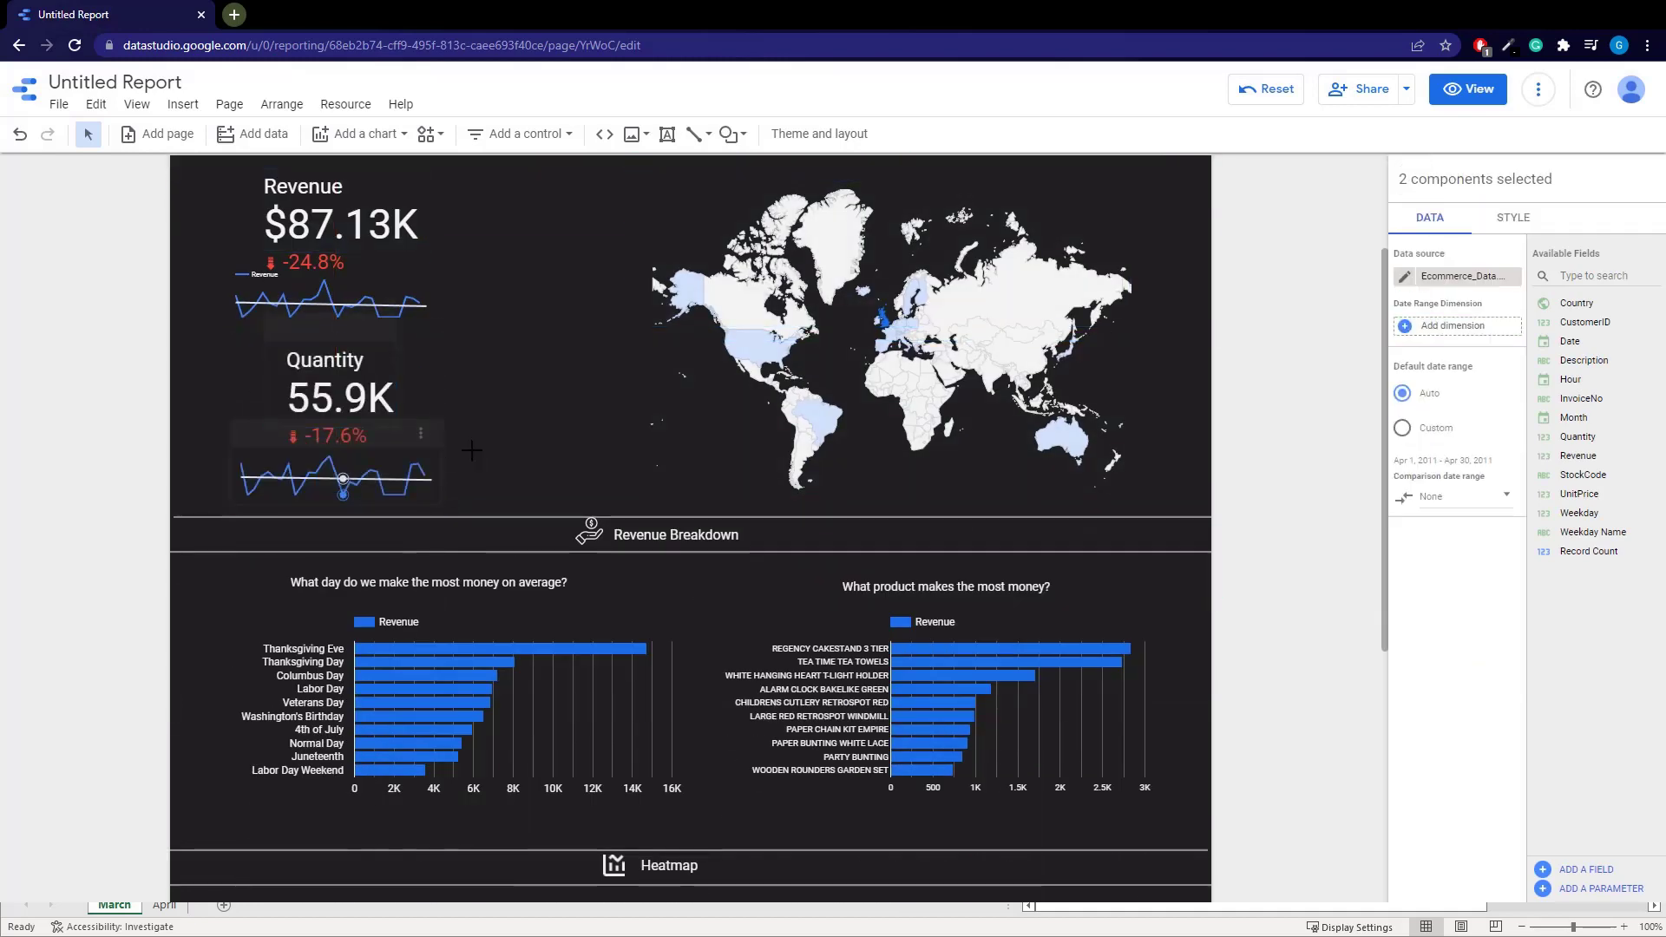
left_click(355, 386)
scroll(512, 399, "up", 1)
scroll(517, 407, "up", 1)
left_click(556, 606)
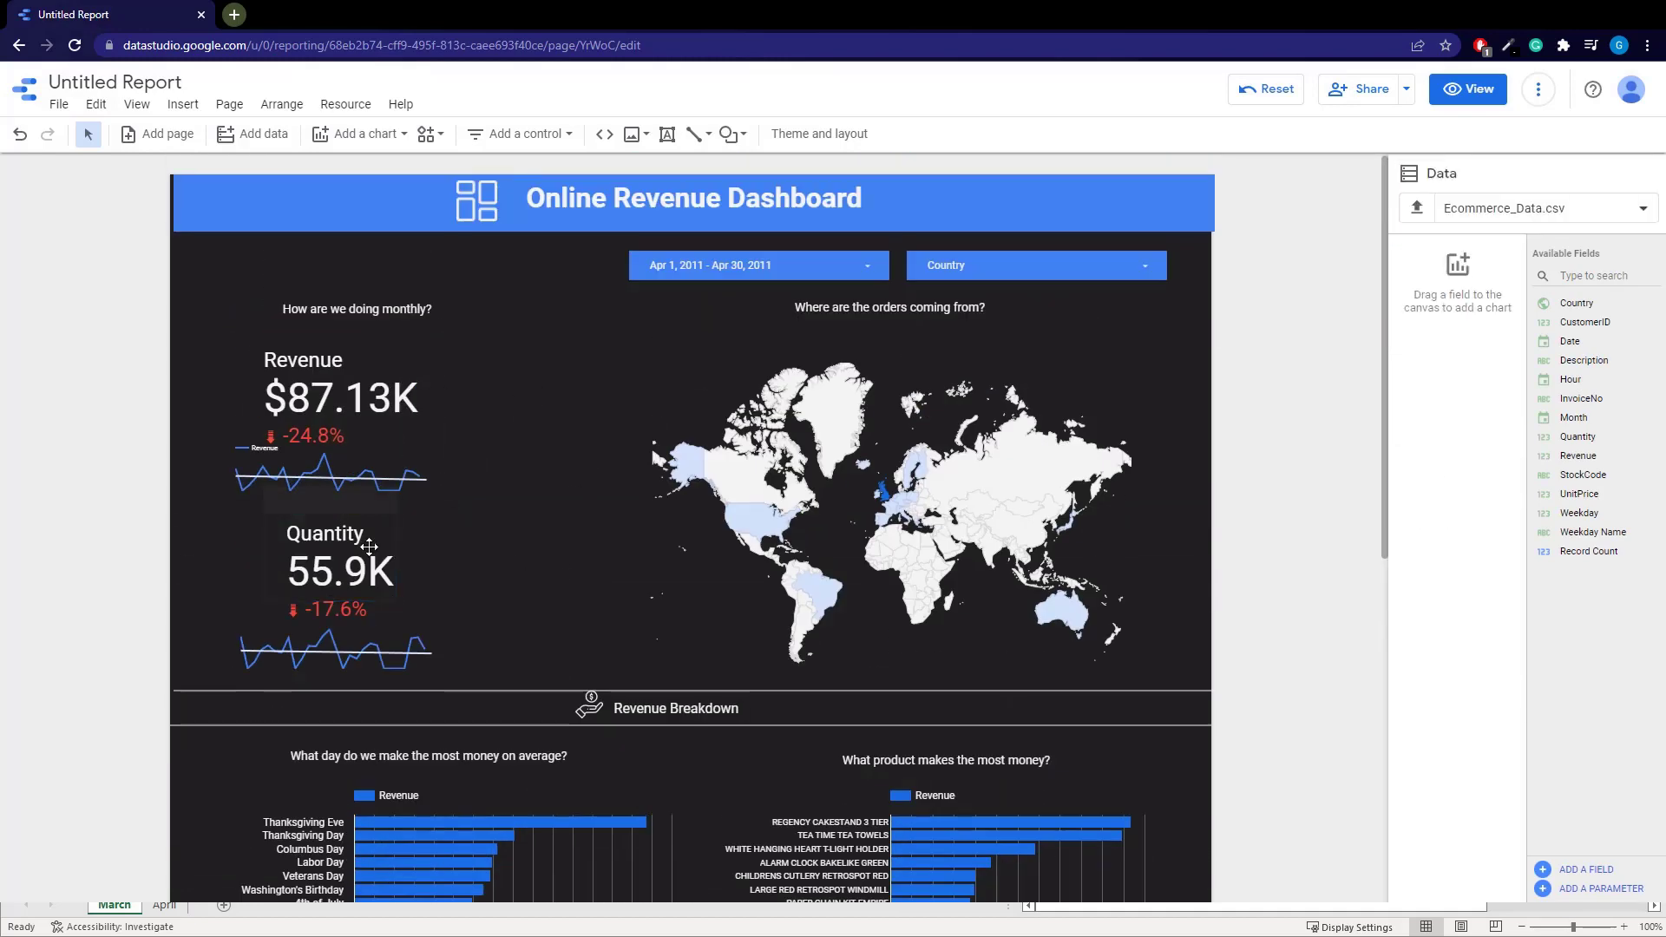
left_click_drag(369, 547, 355, 548)
scroll(496, 496, "down", 2)
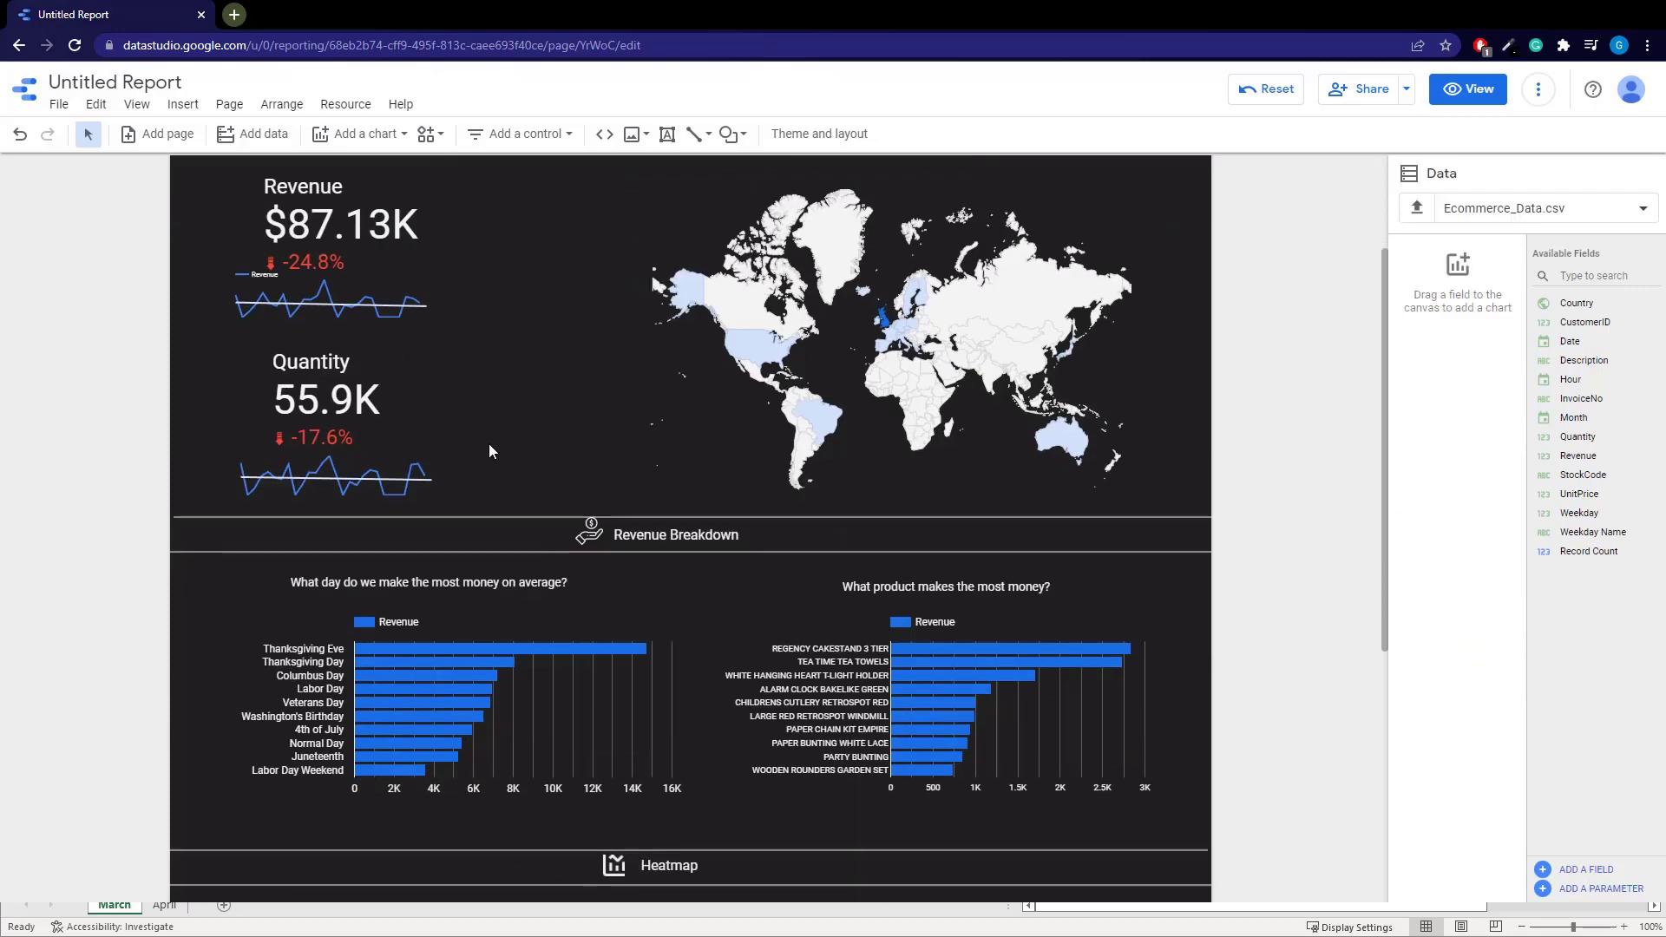
Filter the report to United Kingdom only with the Country control and review the updated charts
scroll(487, 447, "up", 2)
left_click(947, 271)
left_click(936, 332)
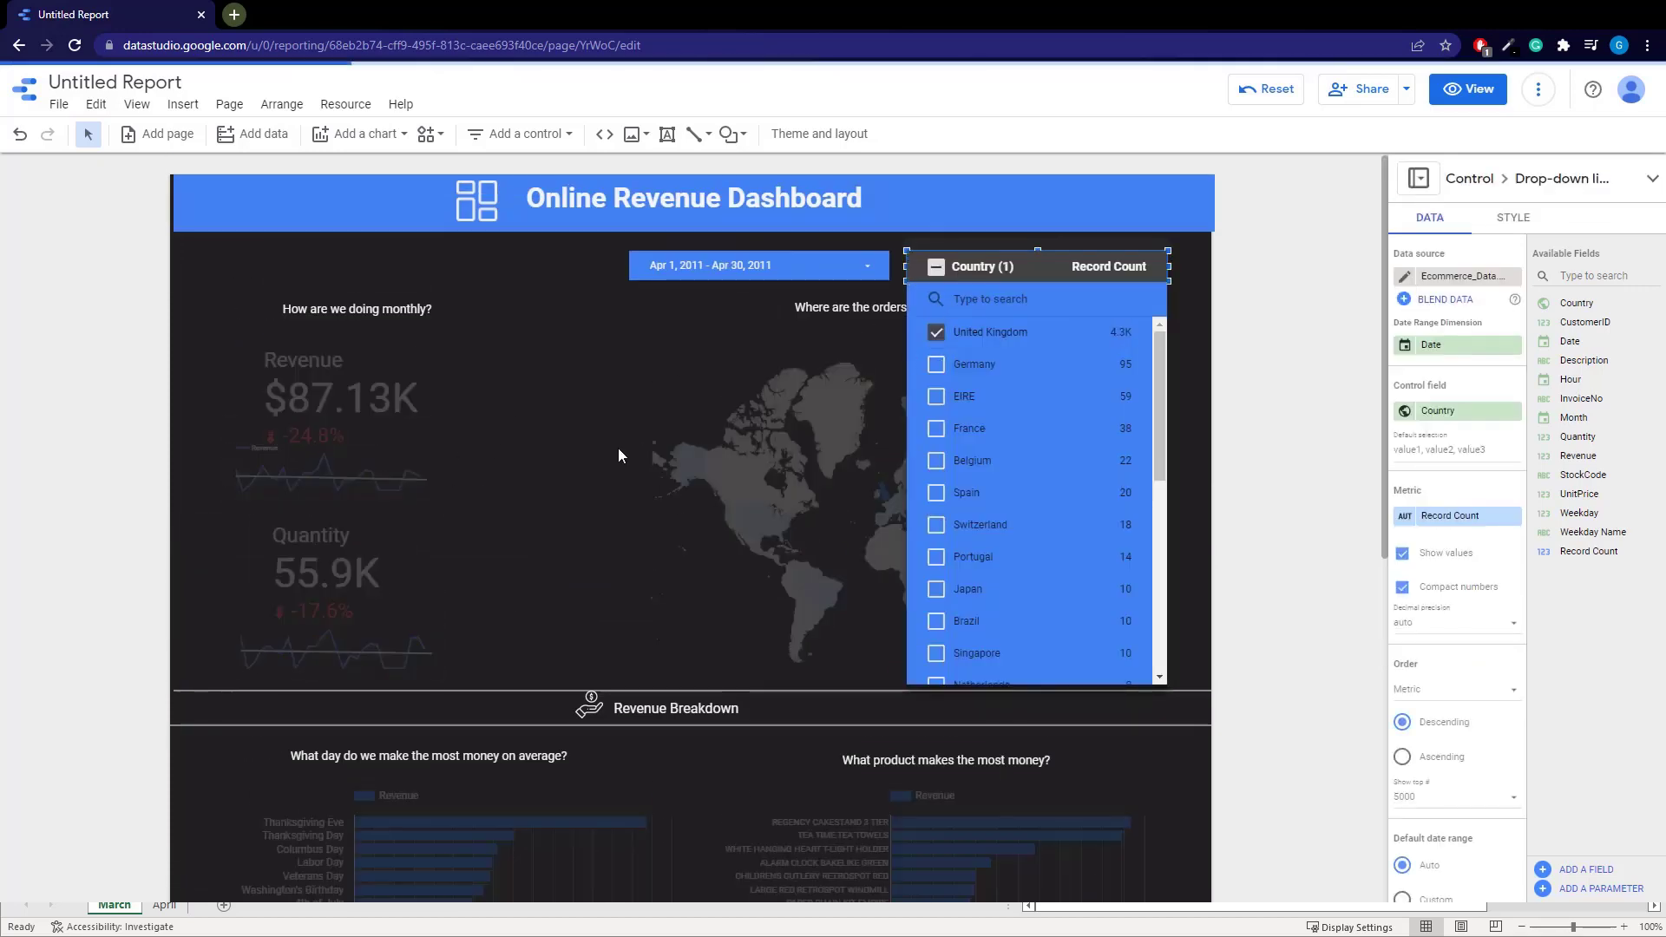
left_click(547, 449)
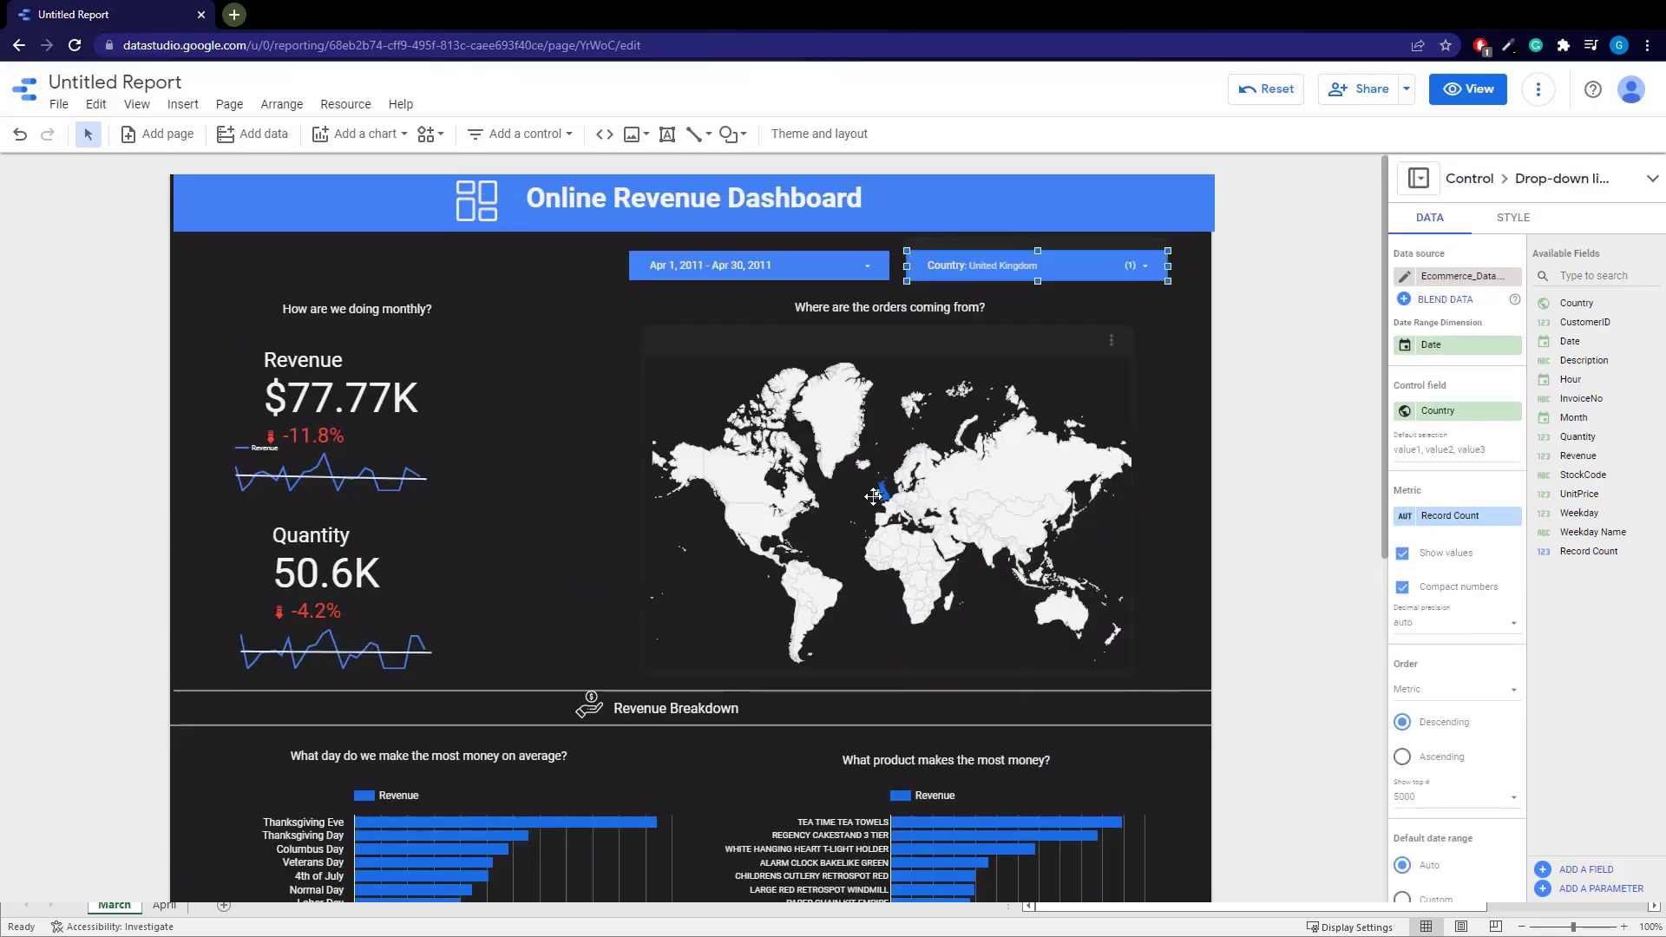
scroll(515, 311, "down", 7)
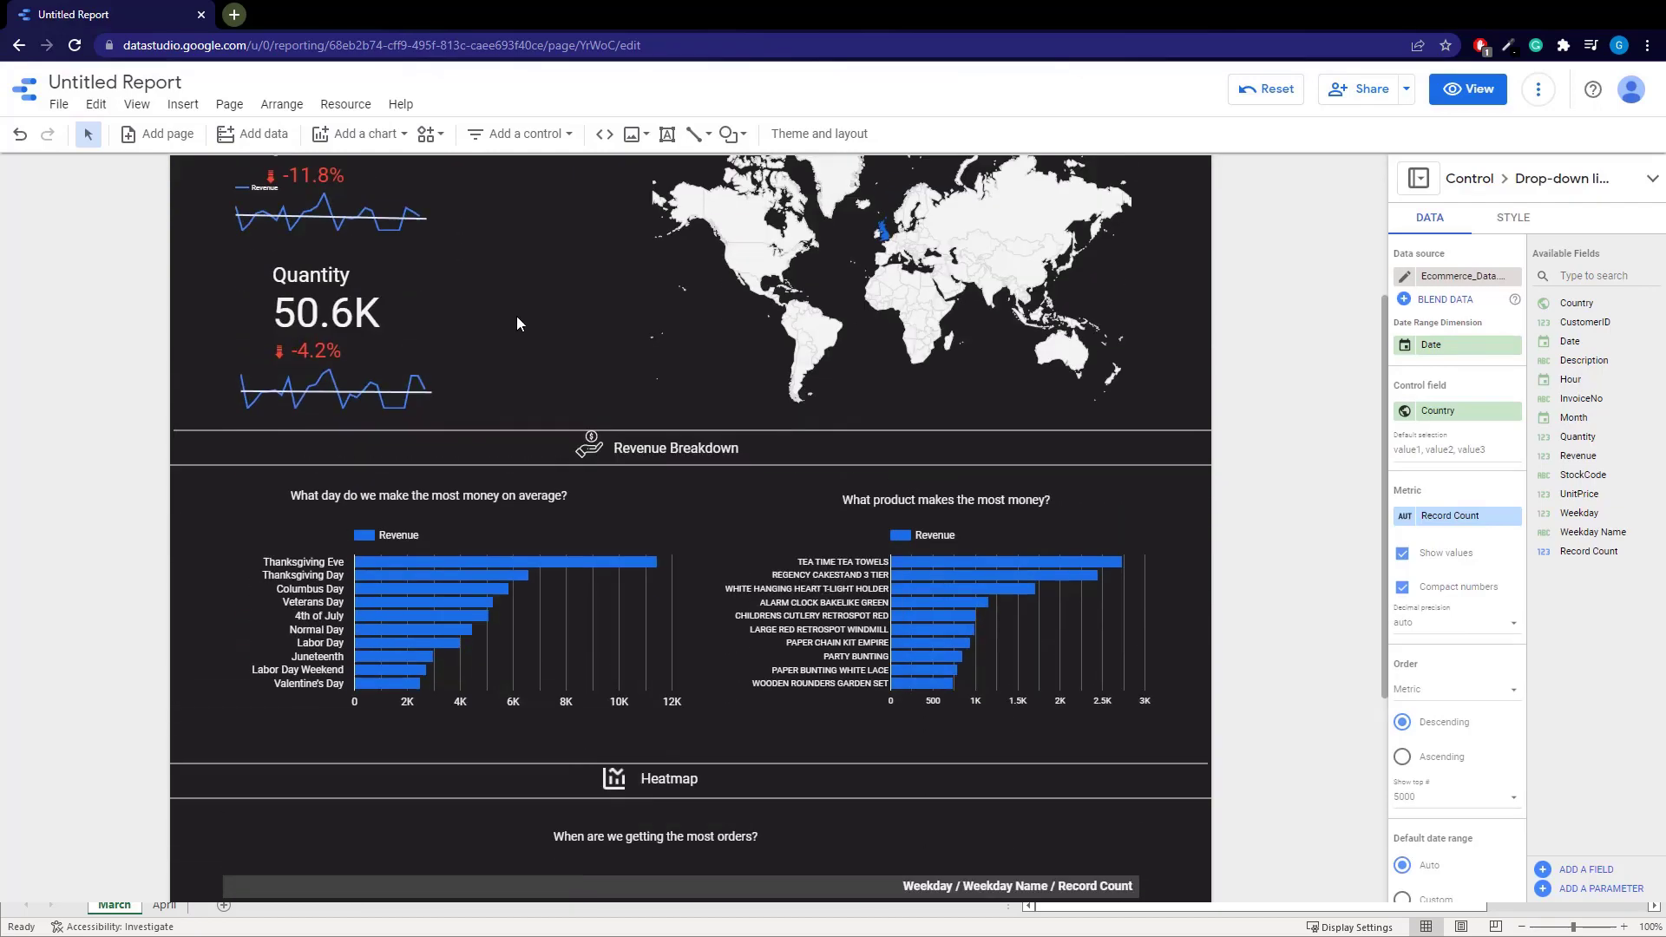
scroll(618, 449, "up", 7)
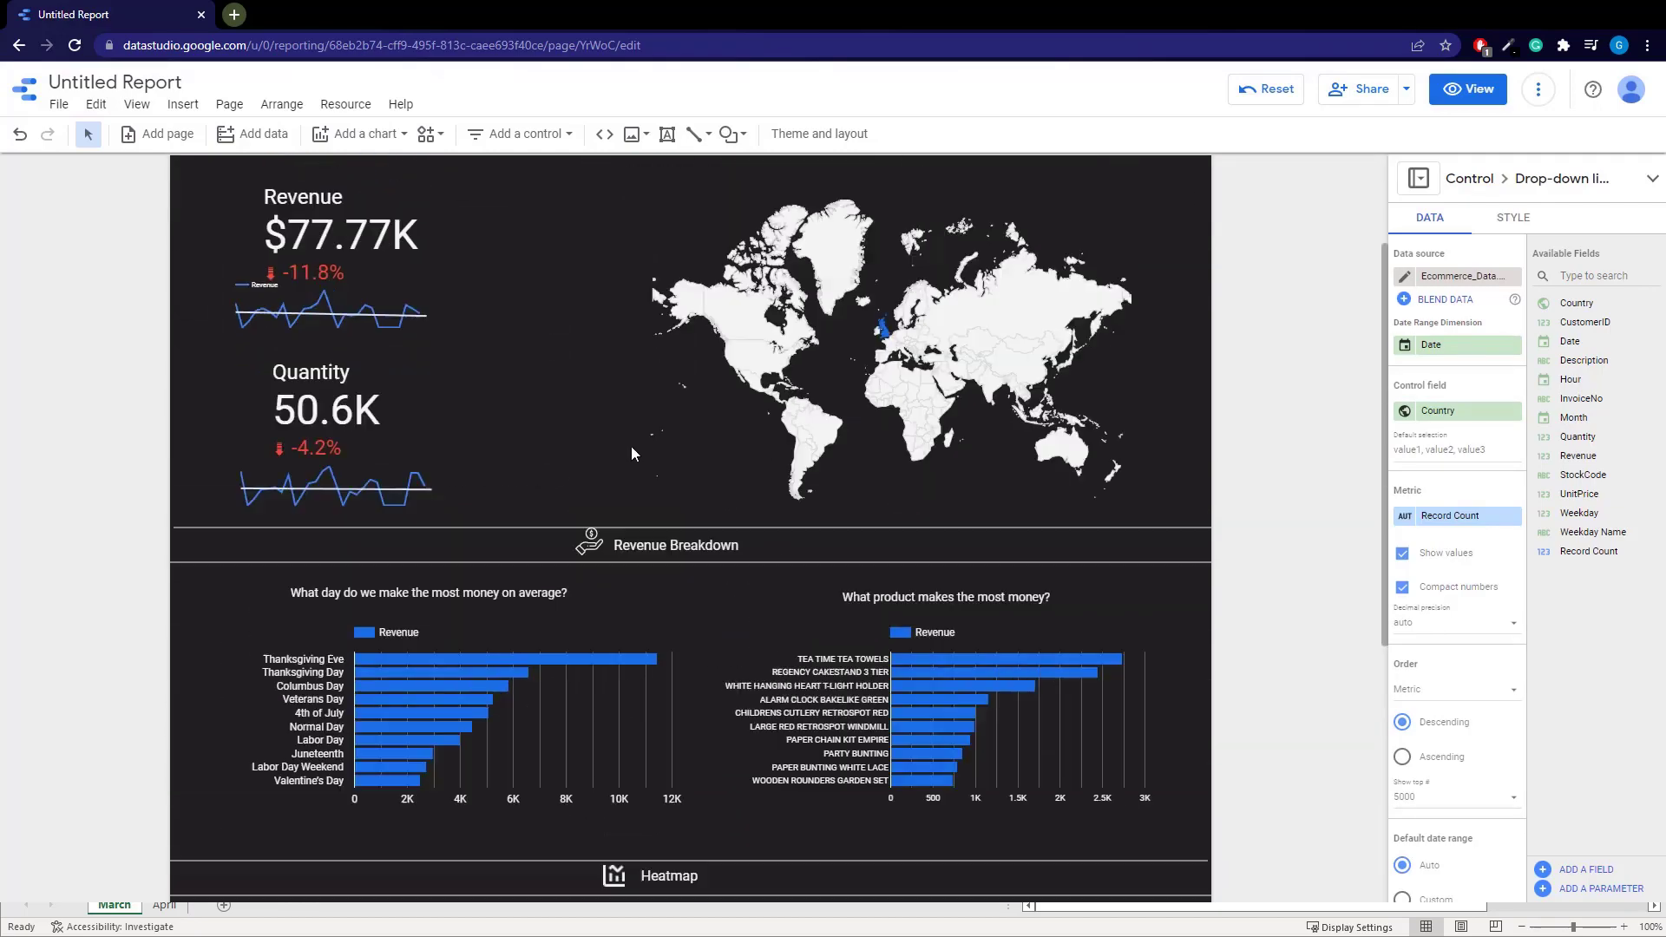
left_click(642, 661)
left_click_drag(897, 658, 868, 611)
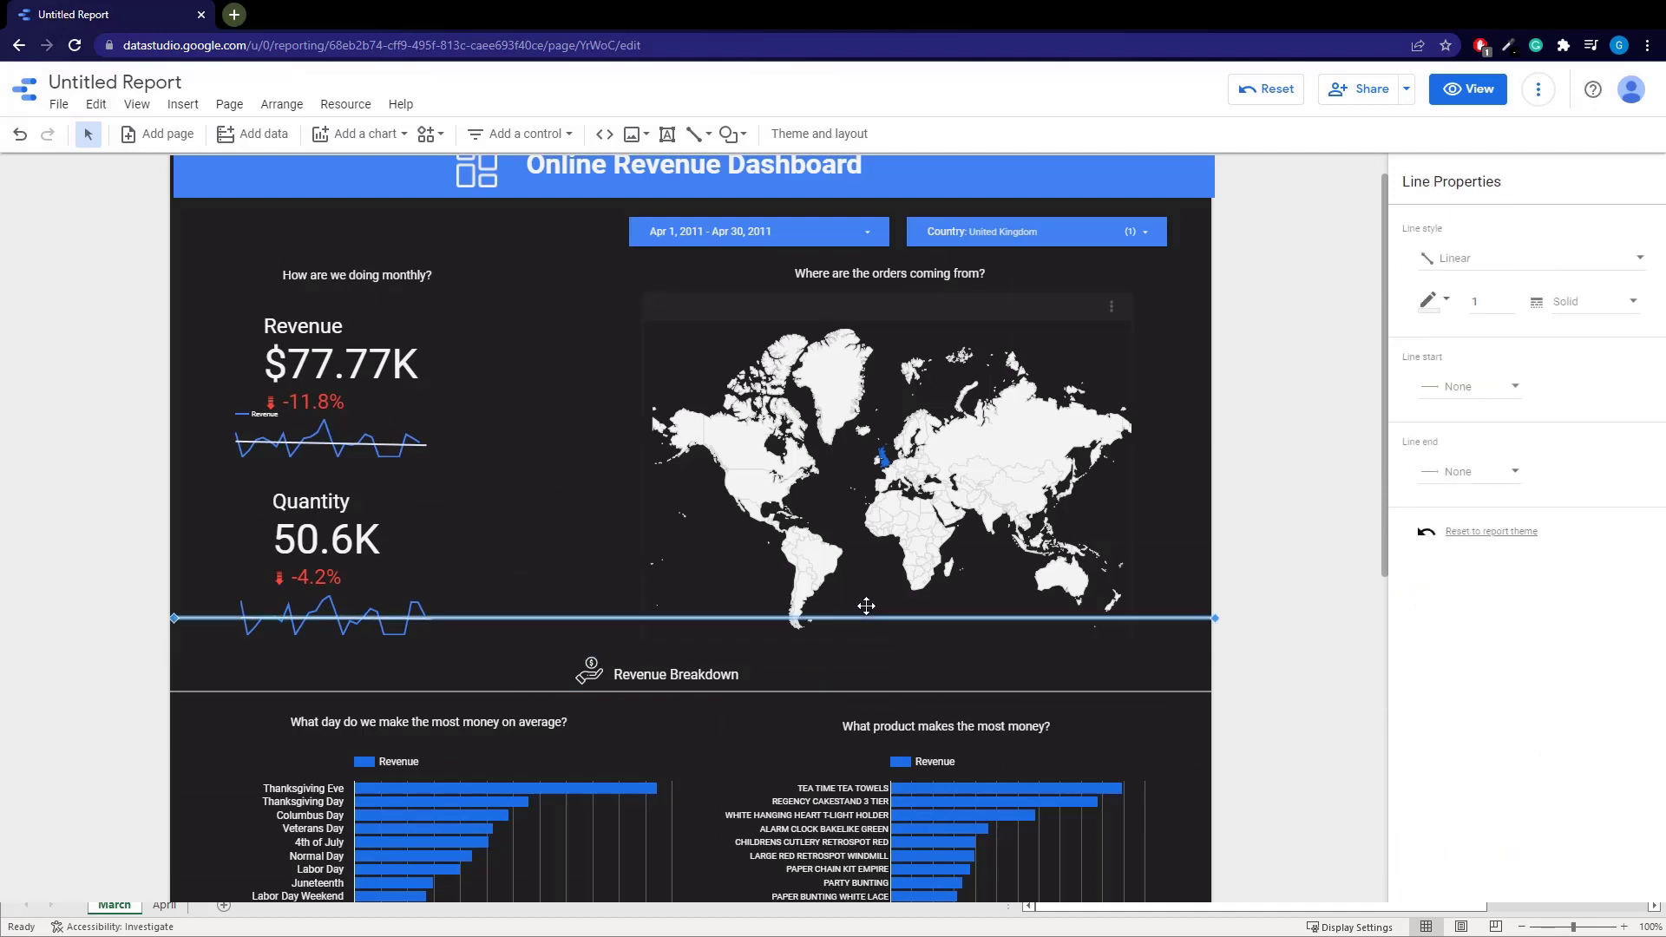
key("ctrl+z")
Raise the divider line above Revenue Breakdown slightly and nudge the section title a little right of its icon
left_click_drag(790, 659, 783, 646)
left_click(758, 710)
left_click(647, 679)
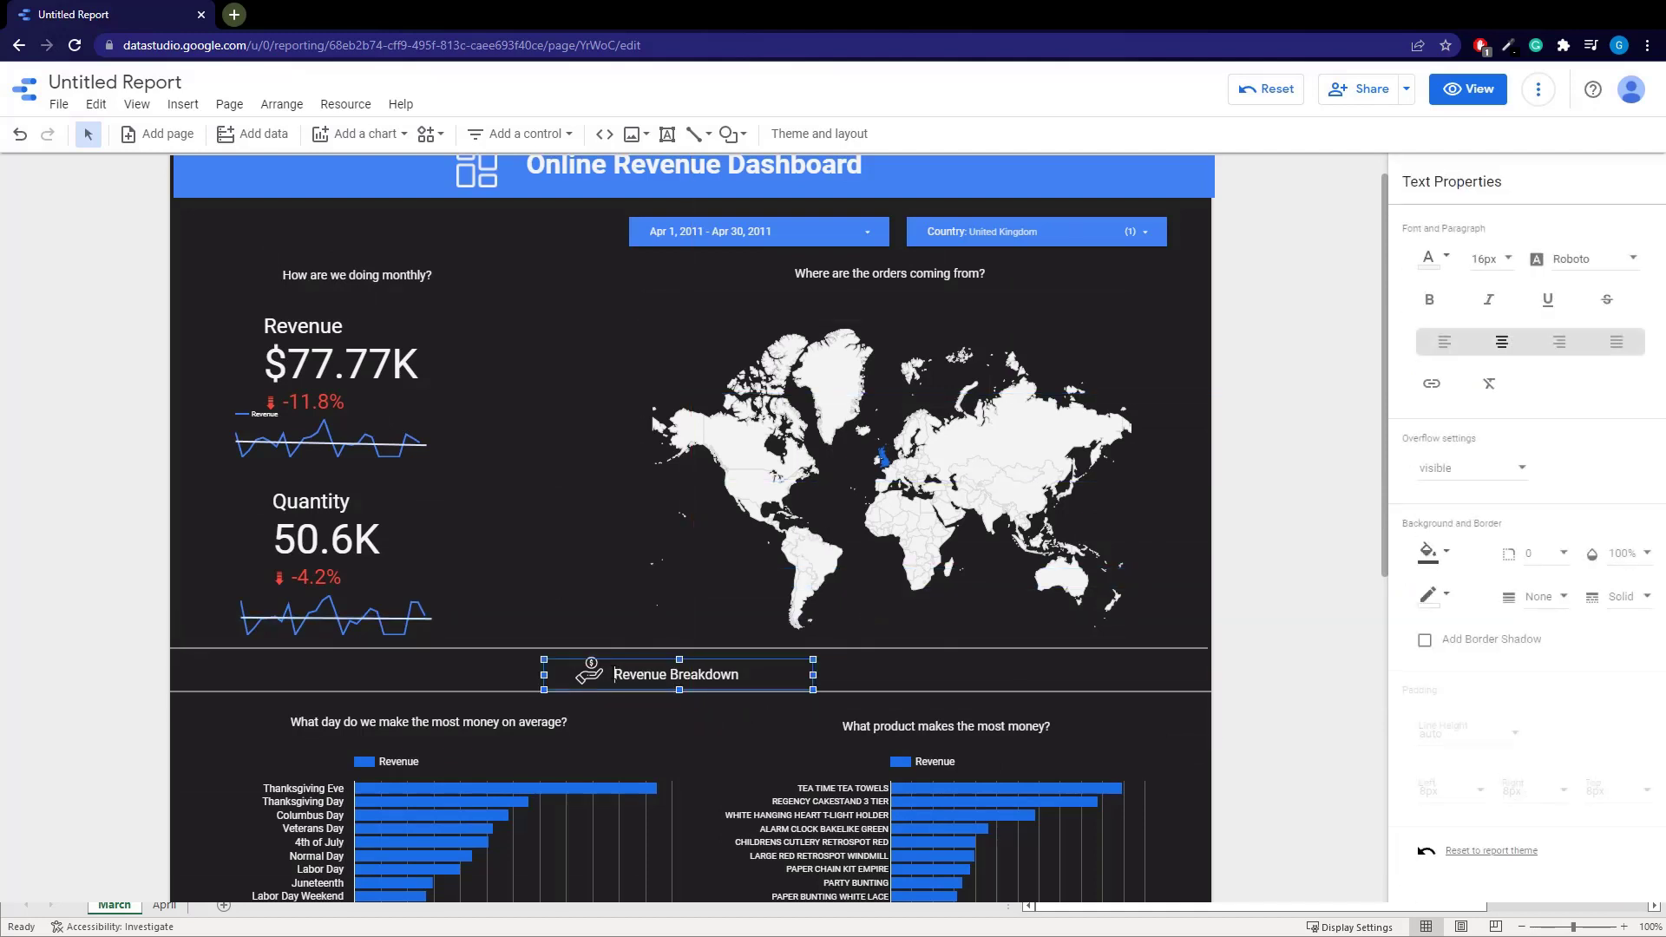
left_click_drag(645, 665, 654, 662)
left_click(502, 663)
Move both scorecards and their trend charts together slightly up and right beneath the monthly question heading
scroll(503, 659, "up", 1)
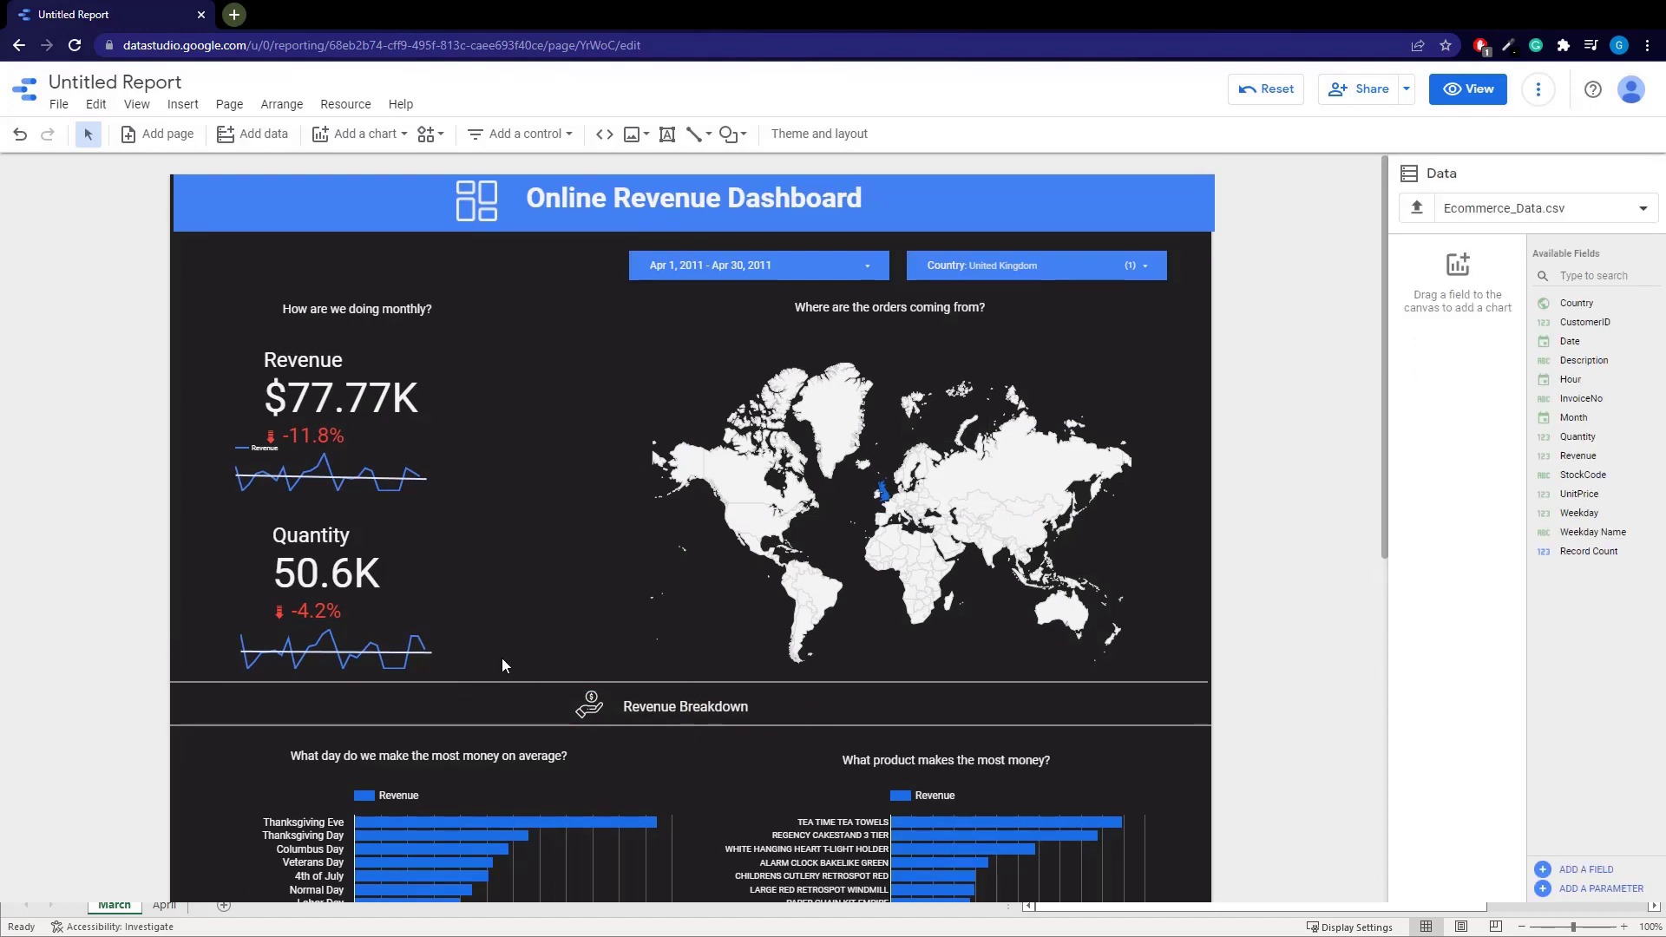
left_click(430, 438)
left_click(376, 628, "shift")
left_click_drag(361, 521, 364, 504)
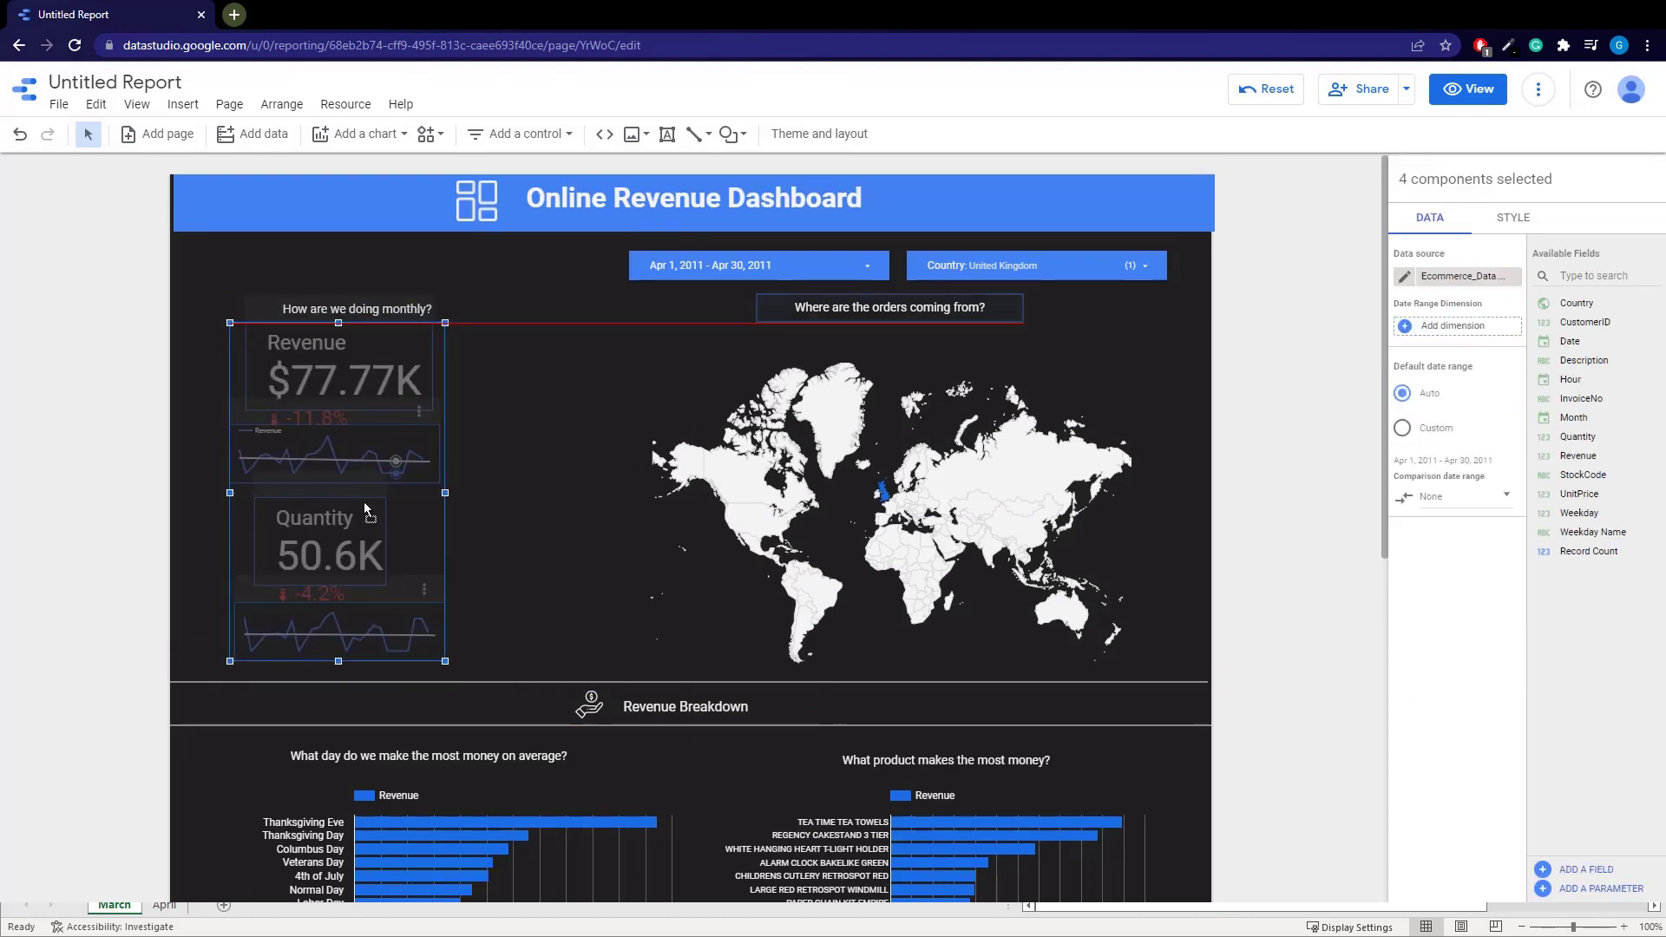
left_click(525, 540)
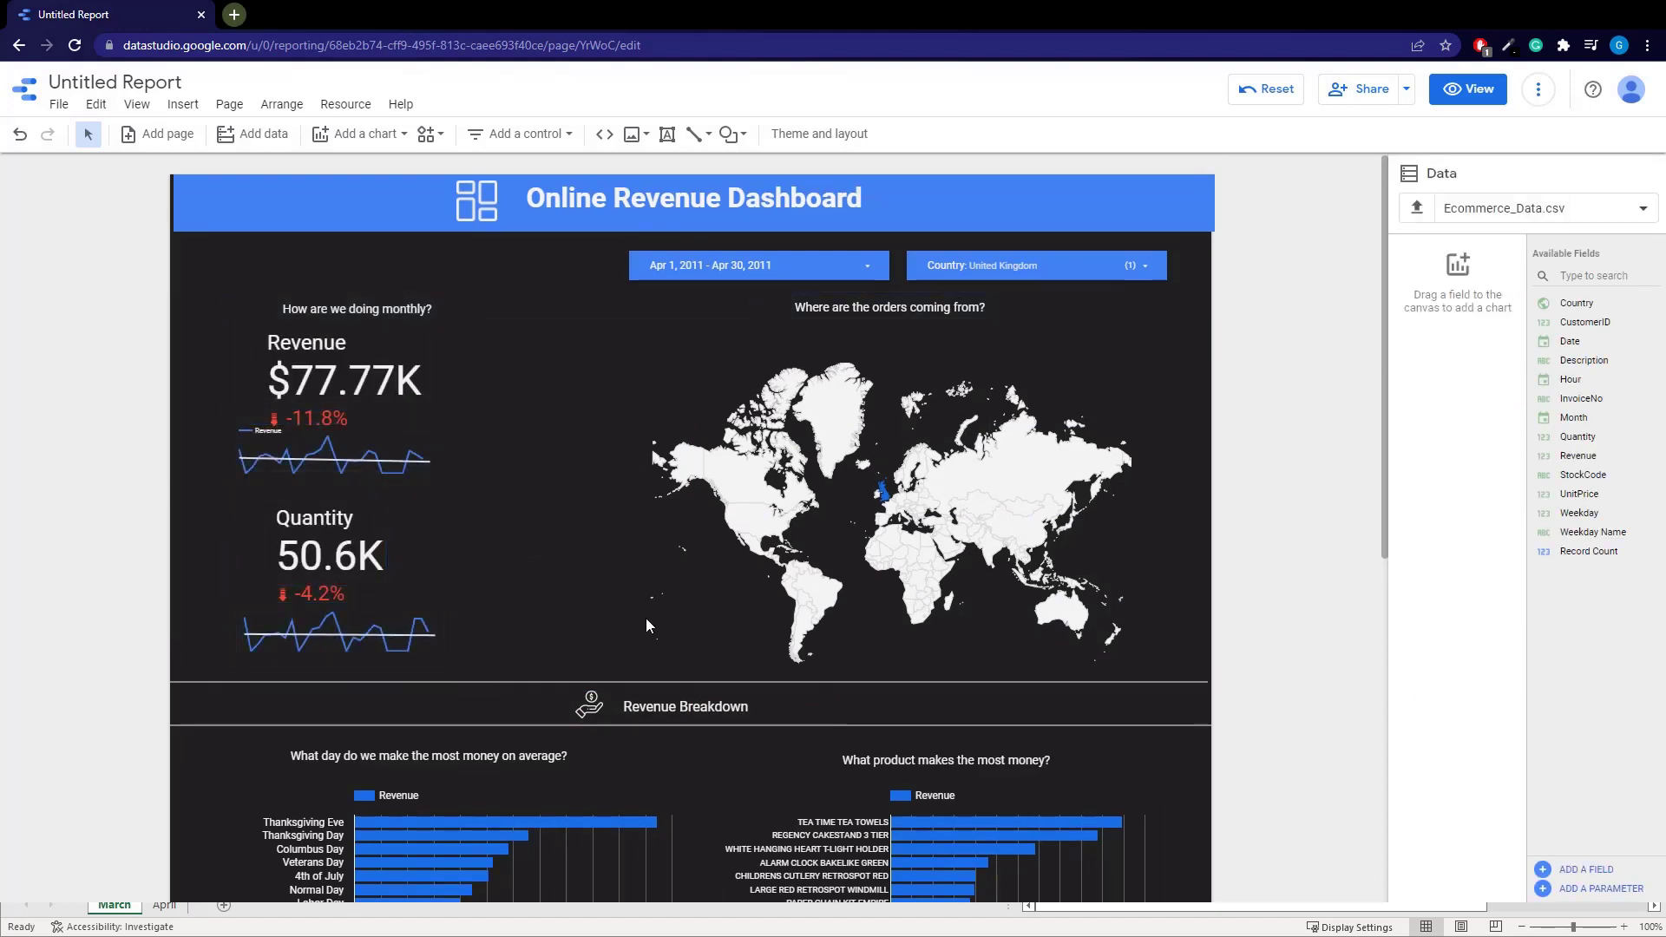